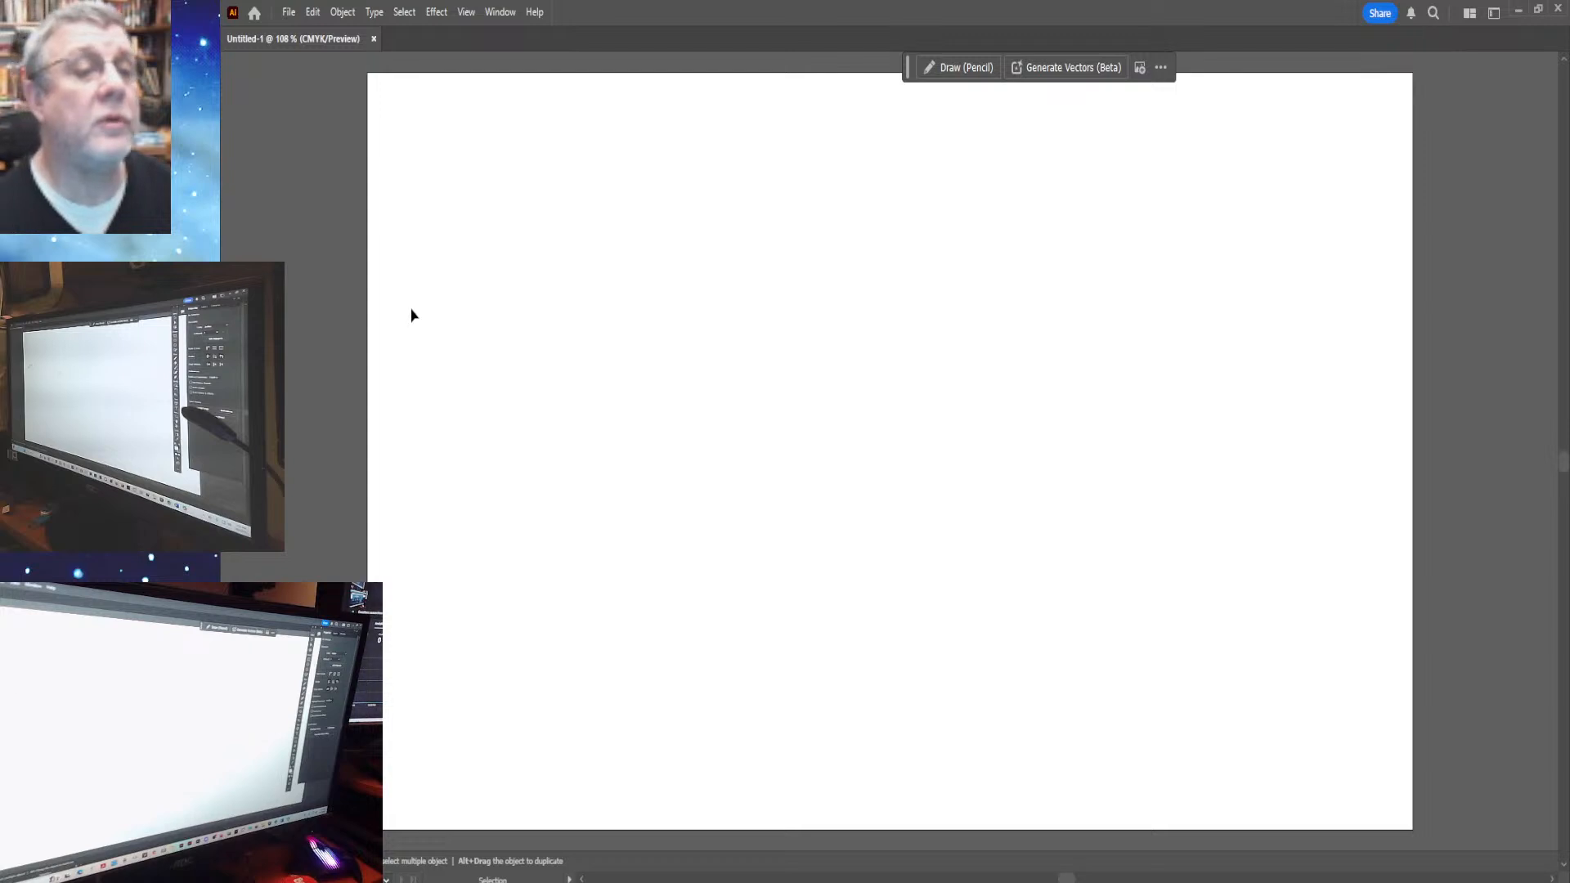
Open the general preferences, and move the floating contextual task bar to the upper edge of the artboard
click(534, 13)
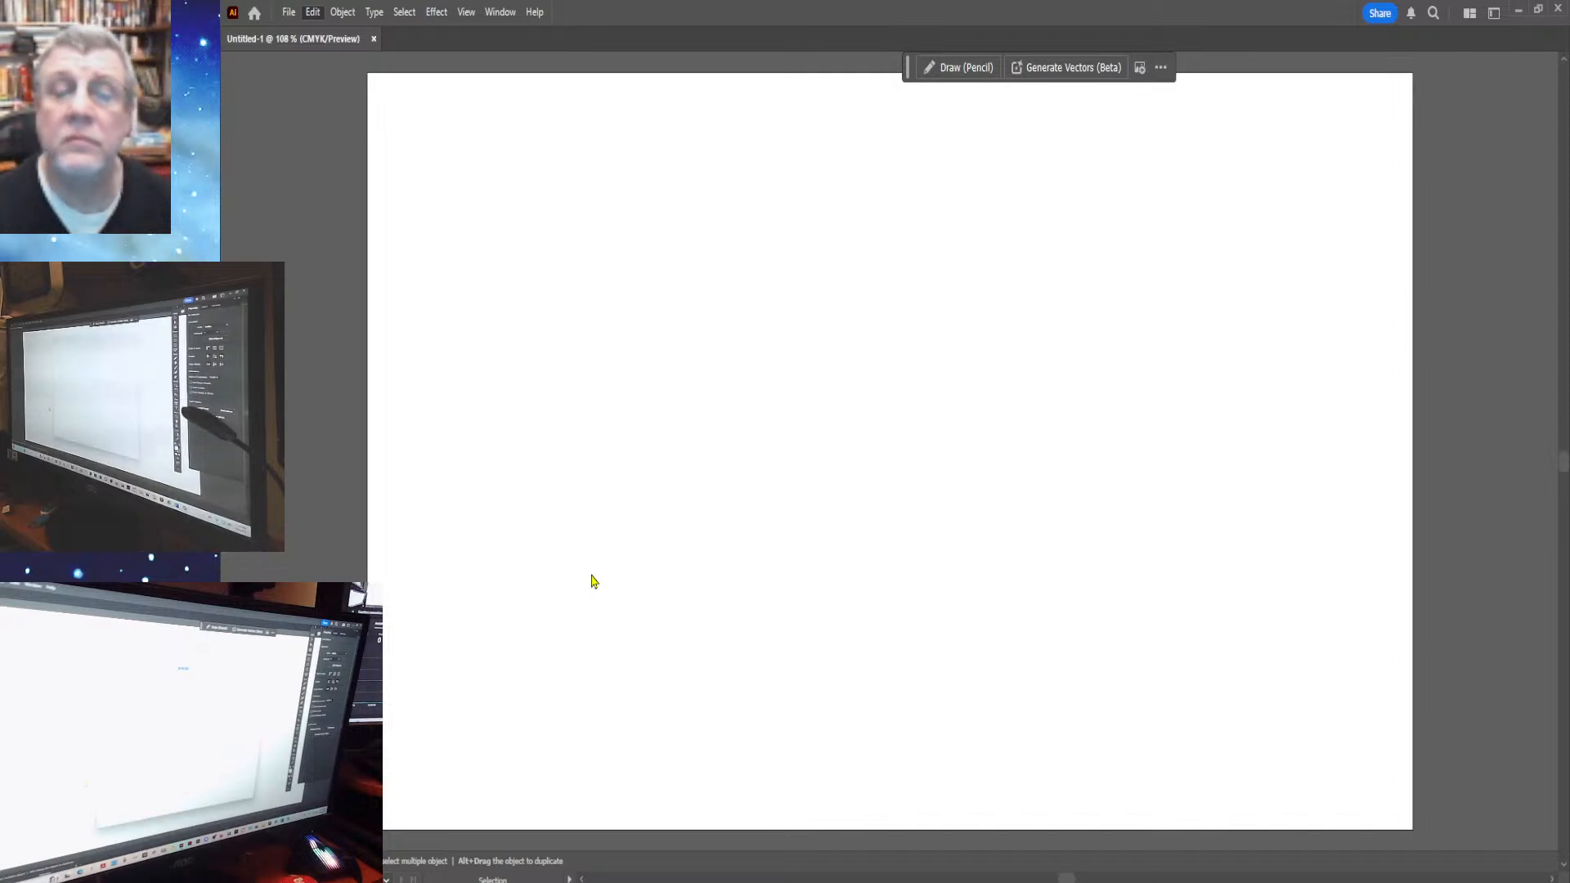
key(ctrl+k)
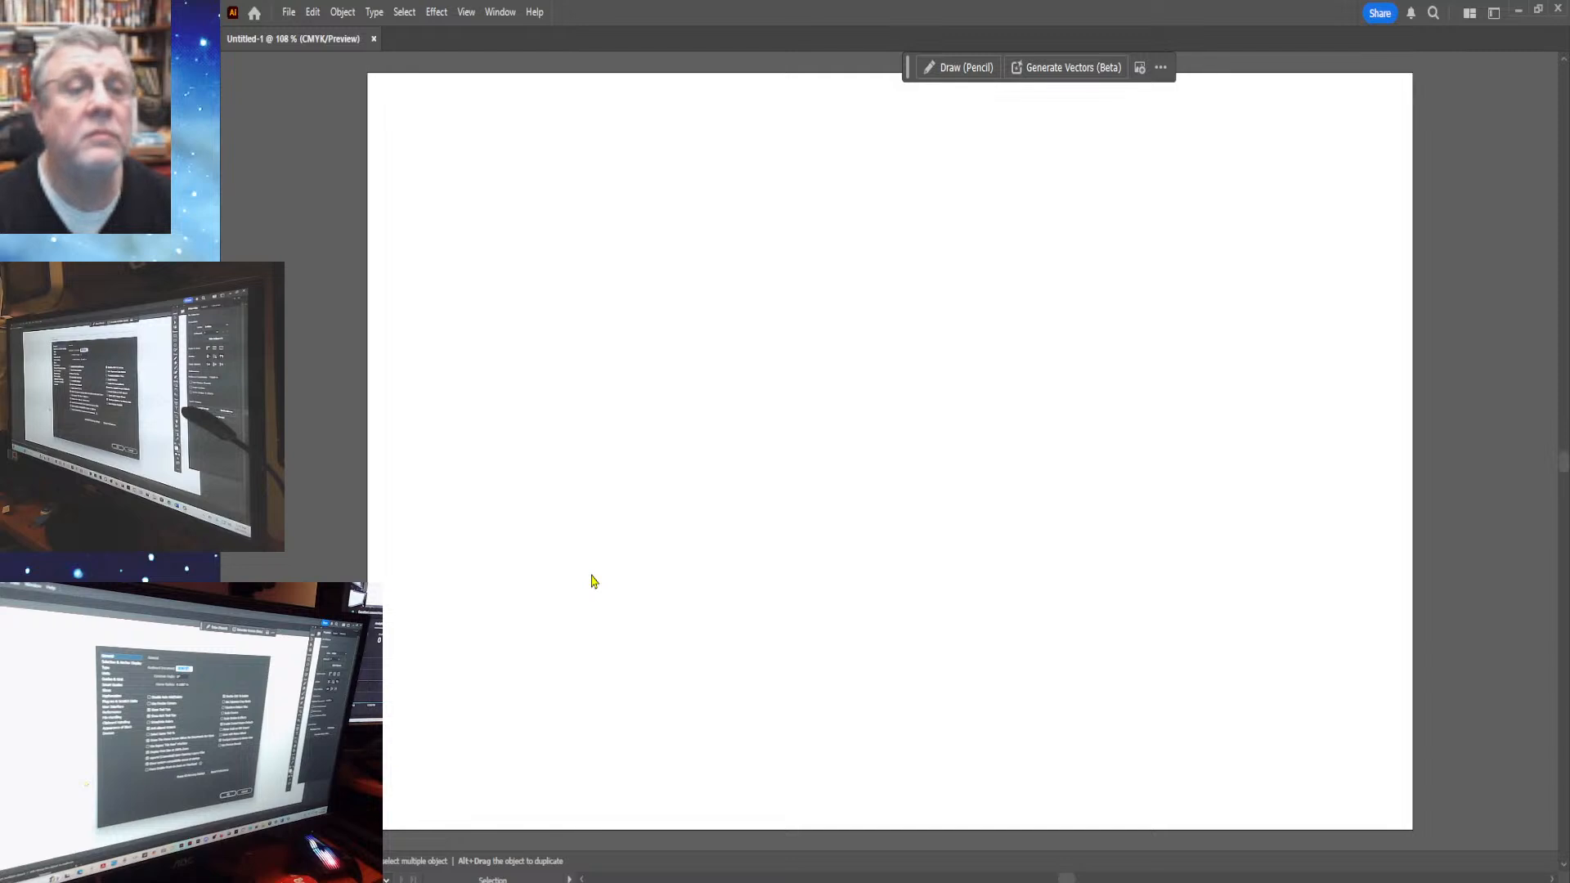
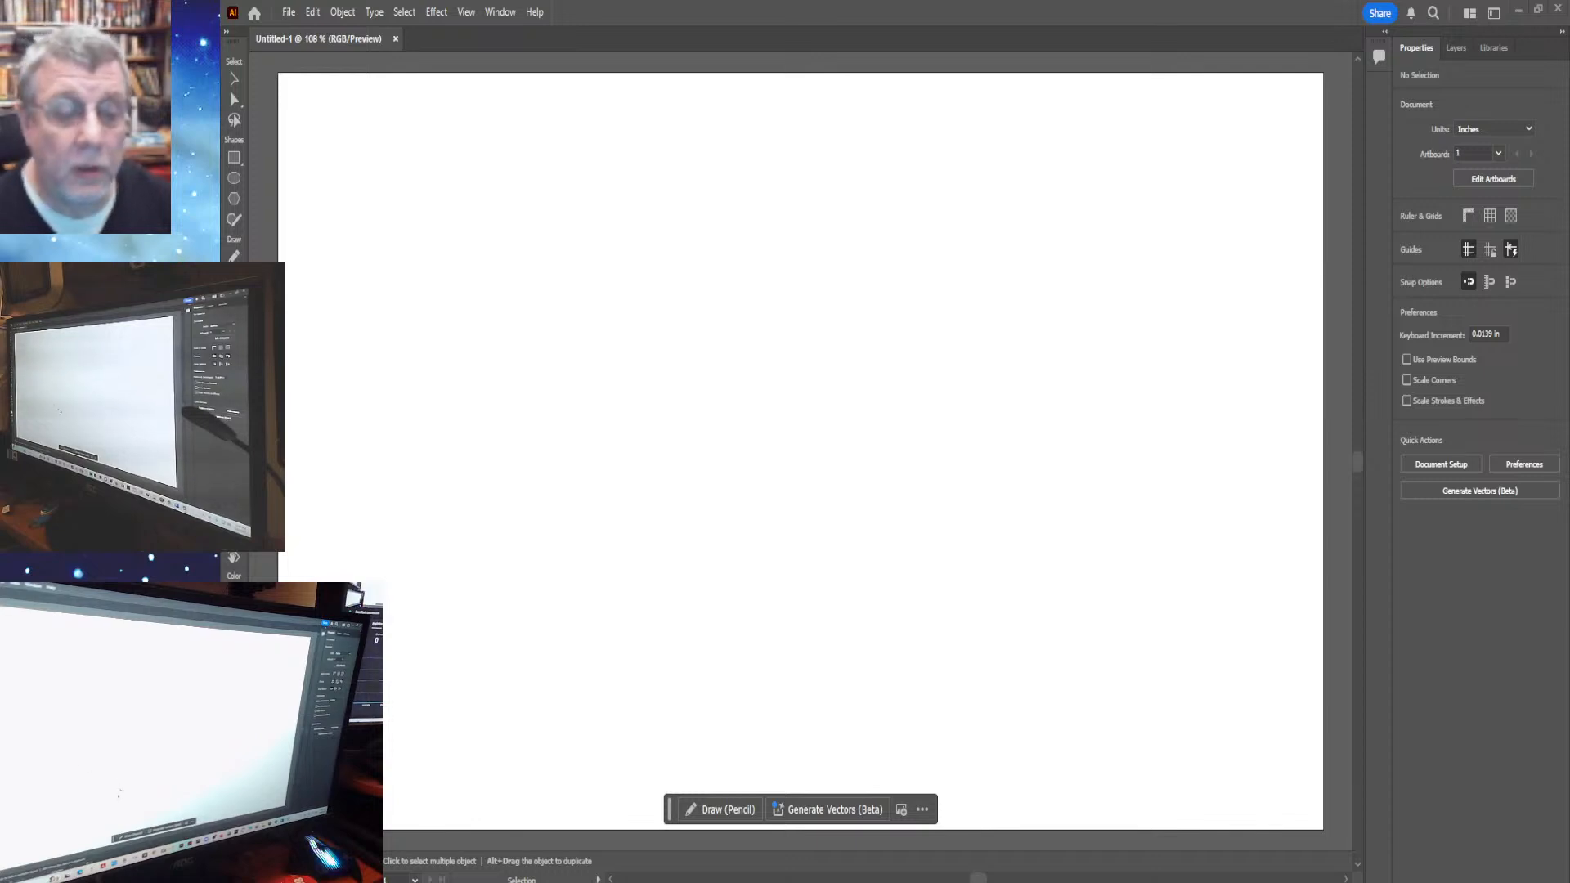
mouse_move(669, 808)
mouse_down()
mouse_move(747, 277)
mouse_move(831, 49)
mouse_move(880, 44)
mouse_up()
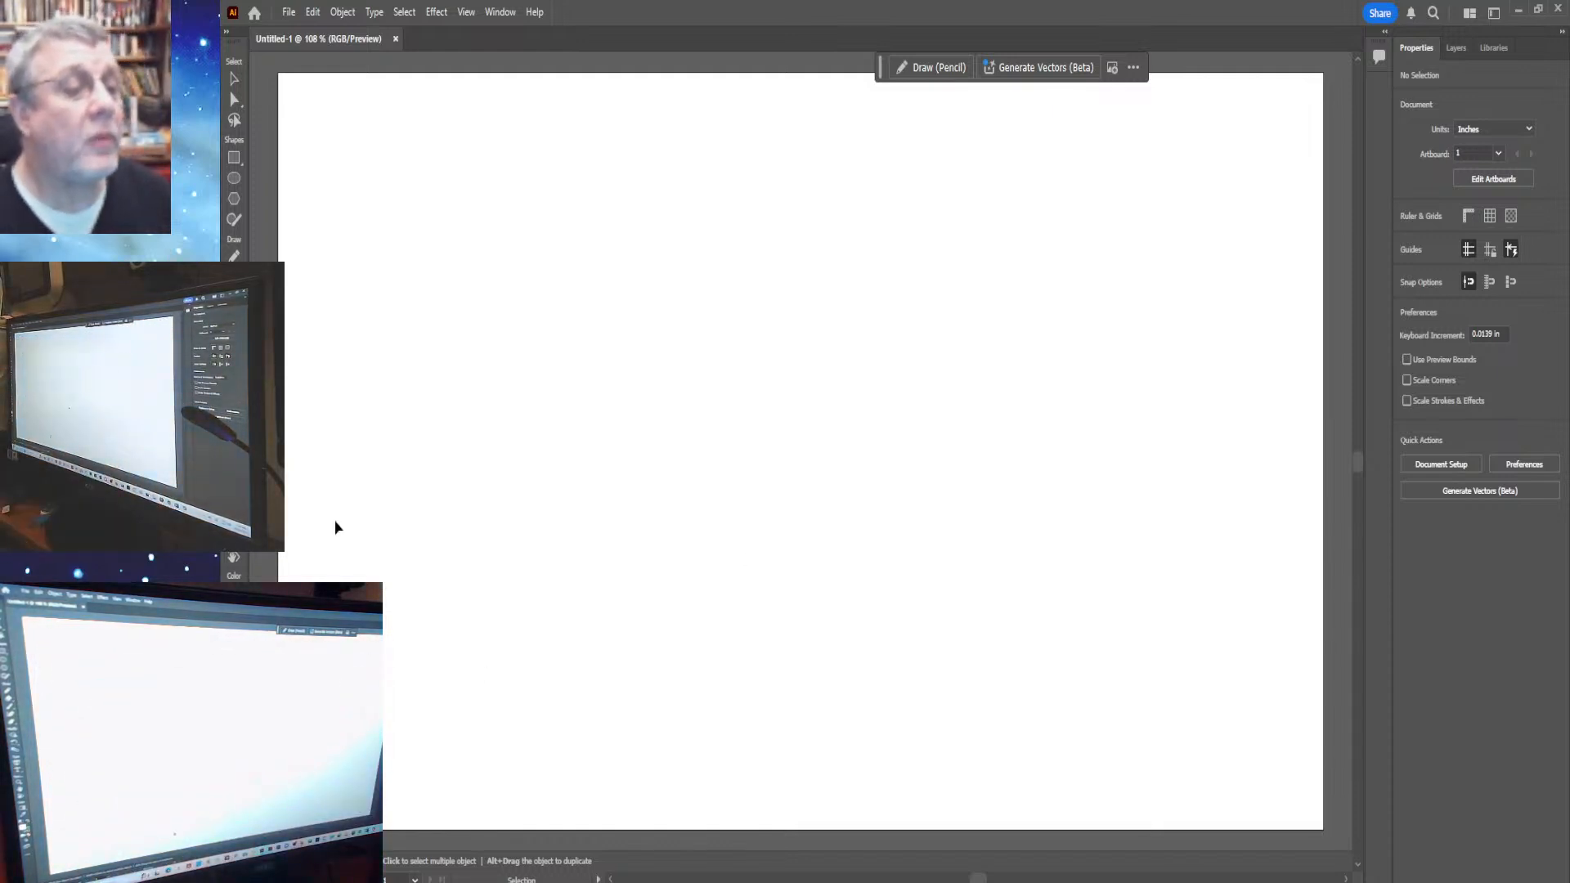
key(p)
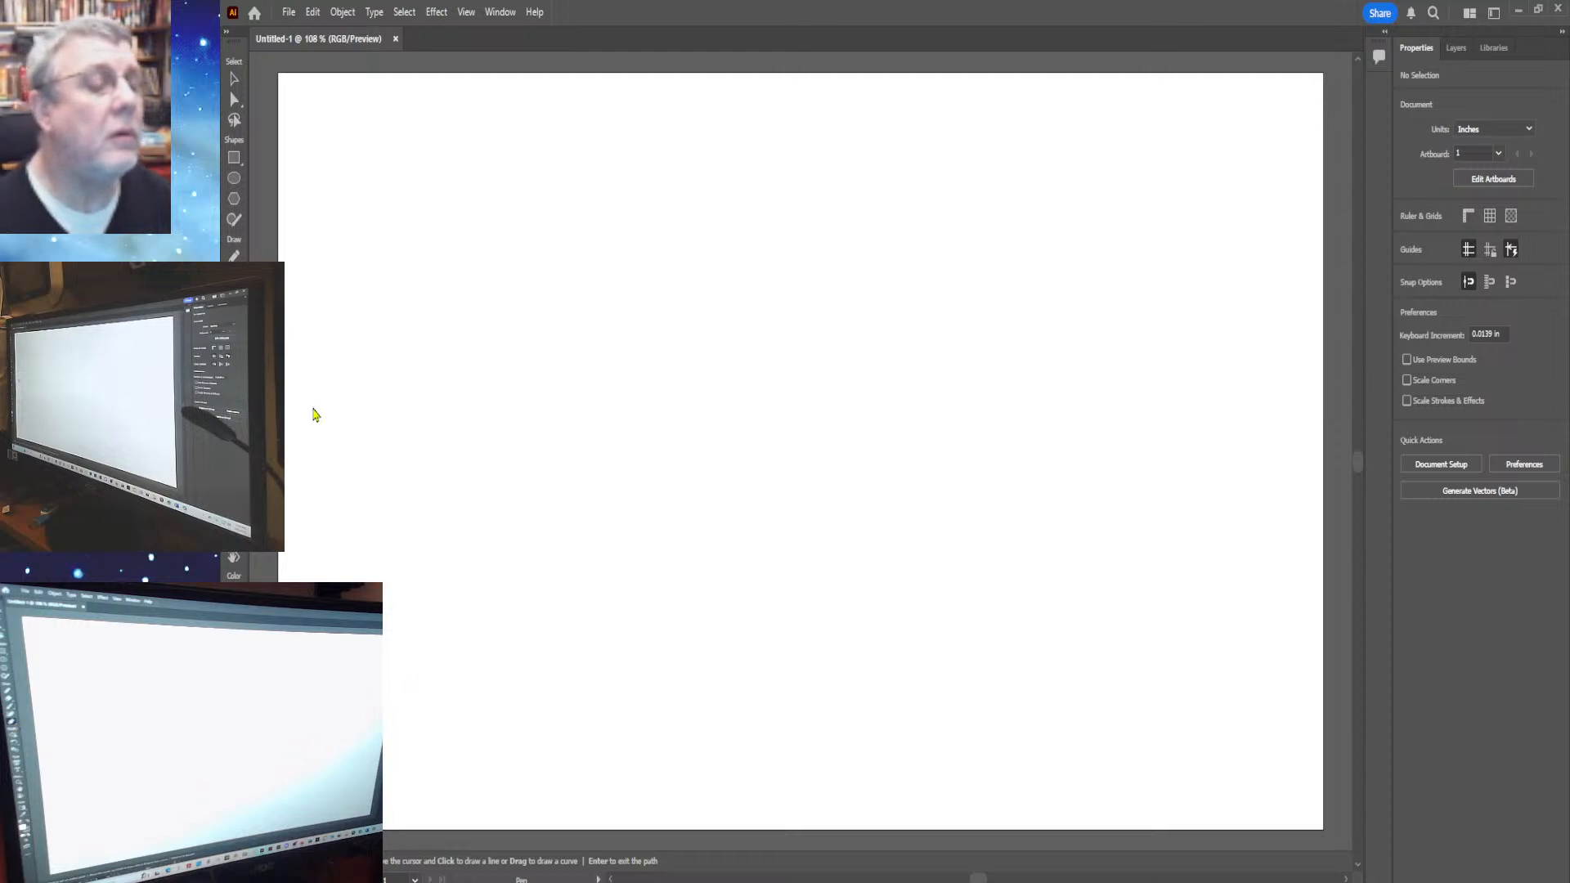
click(234, 340)
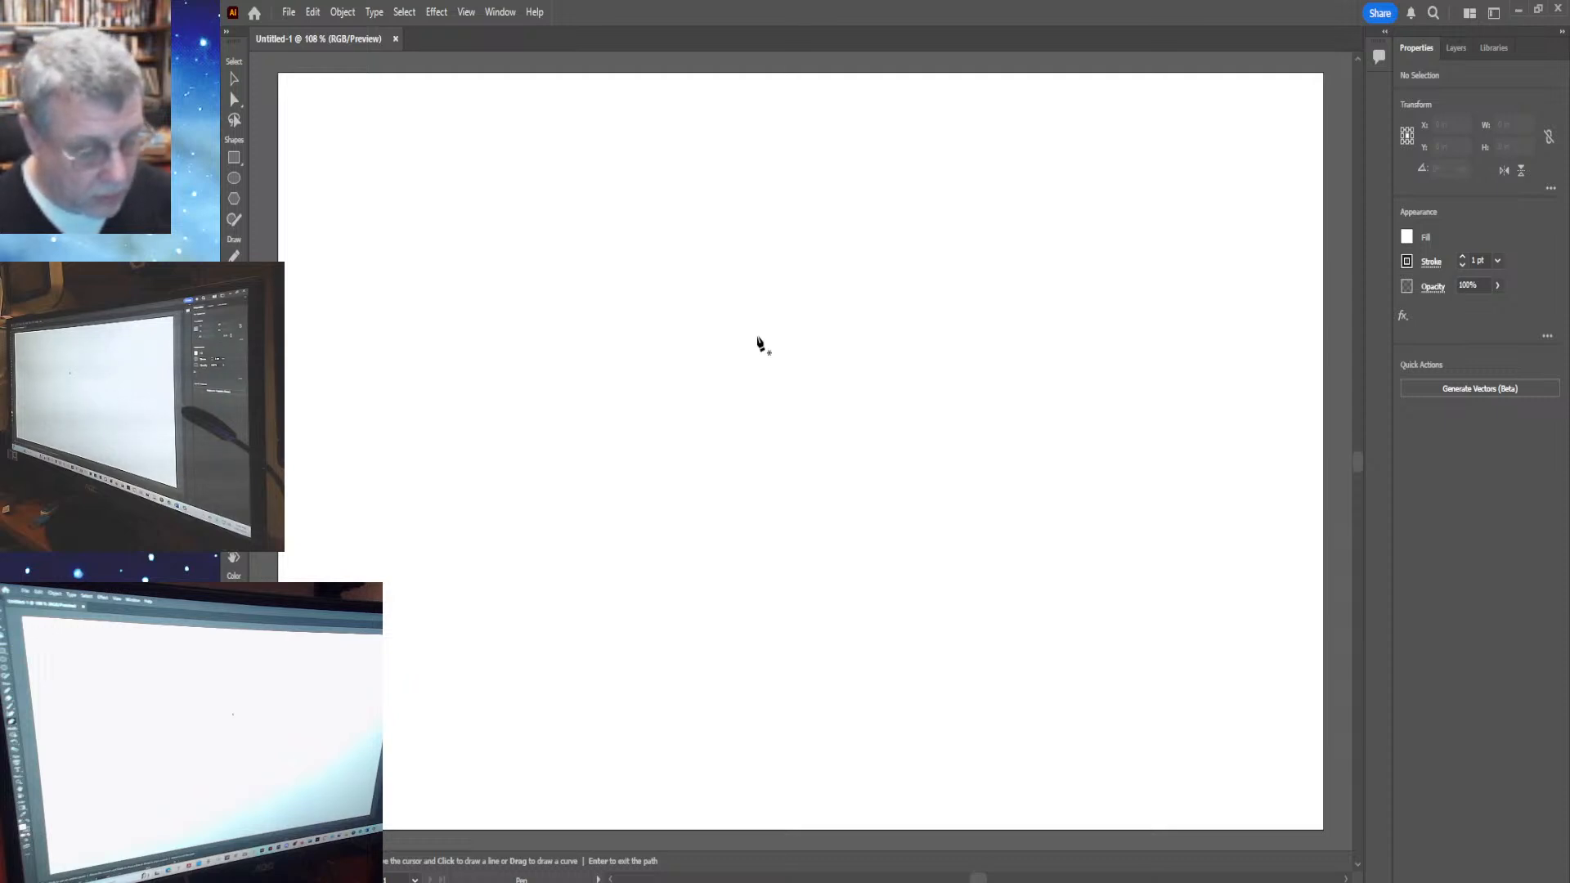
click(639, 435)
drag(639, 441, 638, 603)
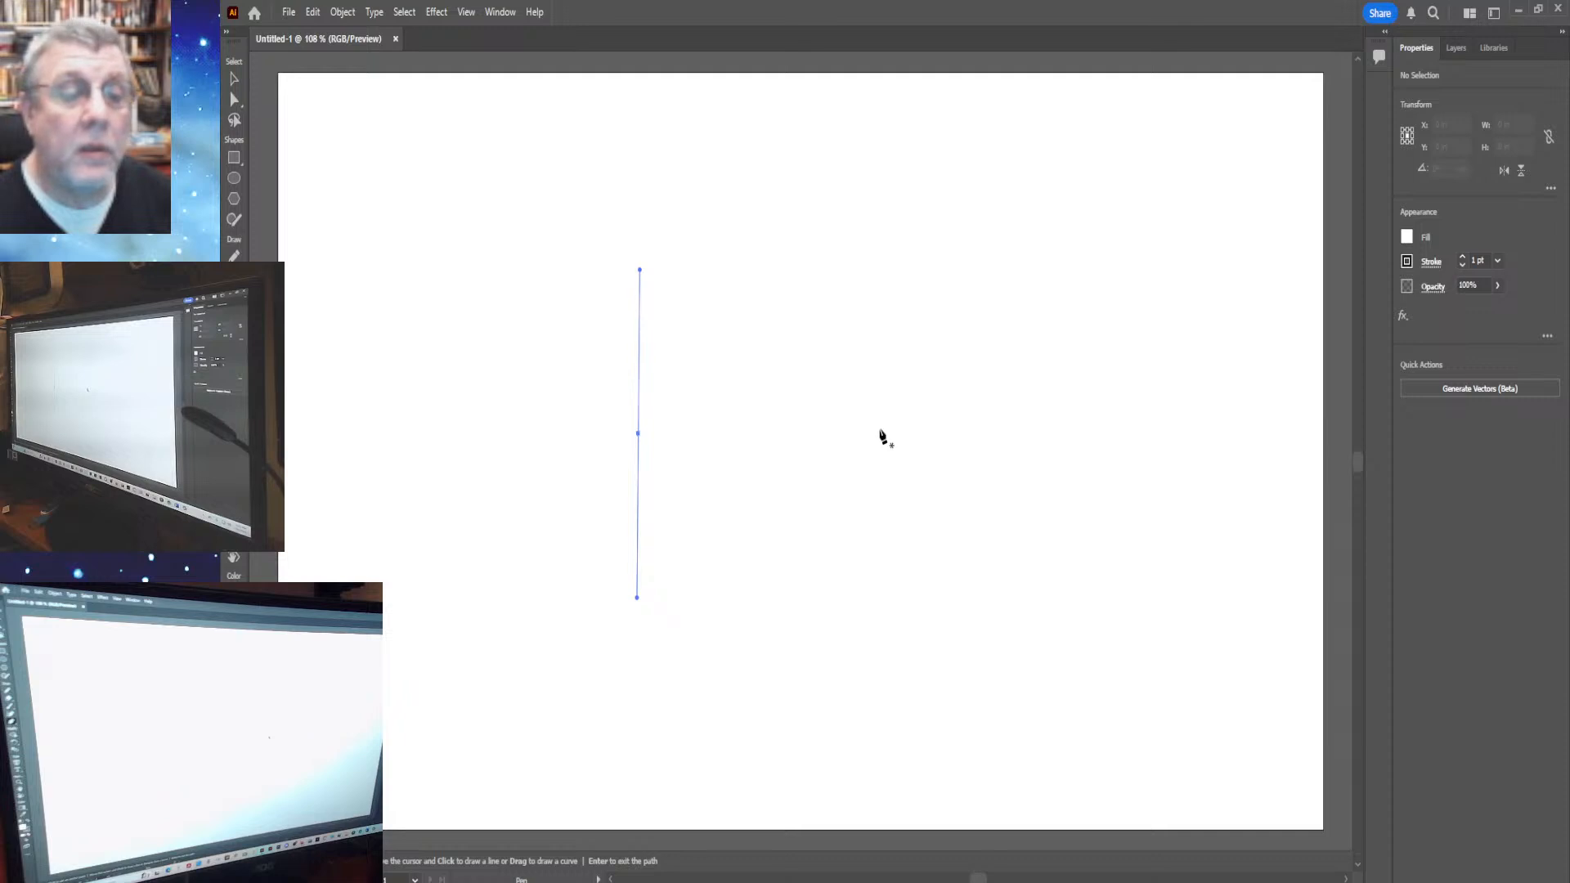
drag(878, 428, 862, 211)
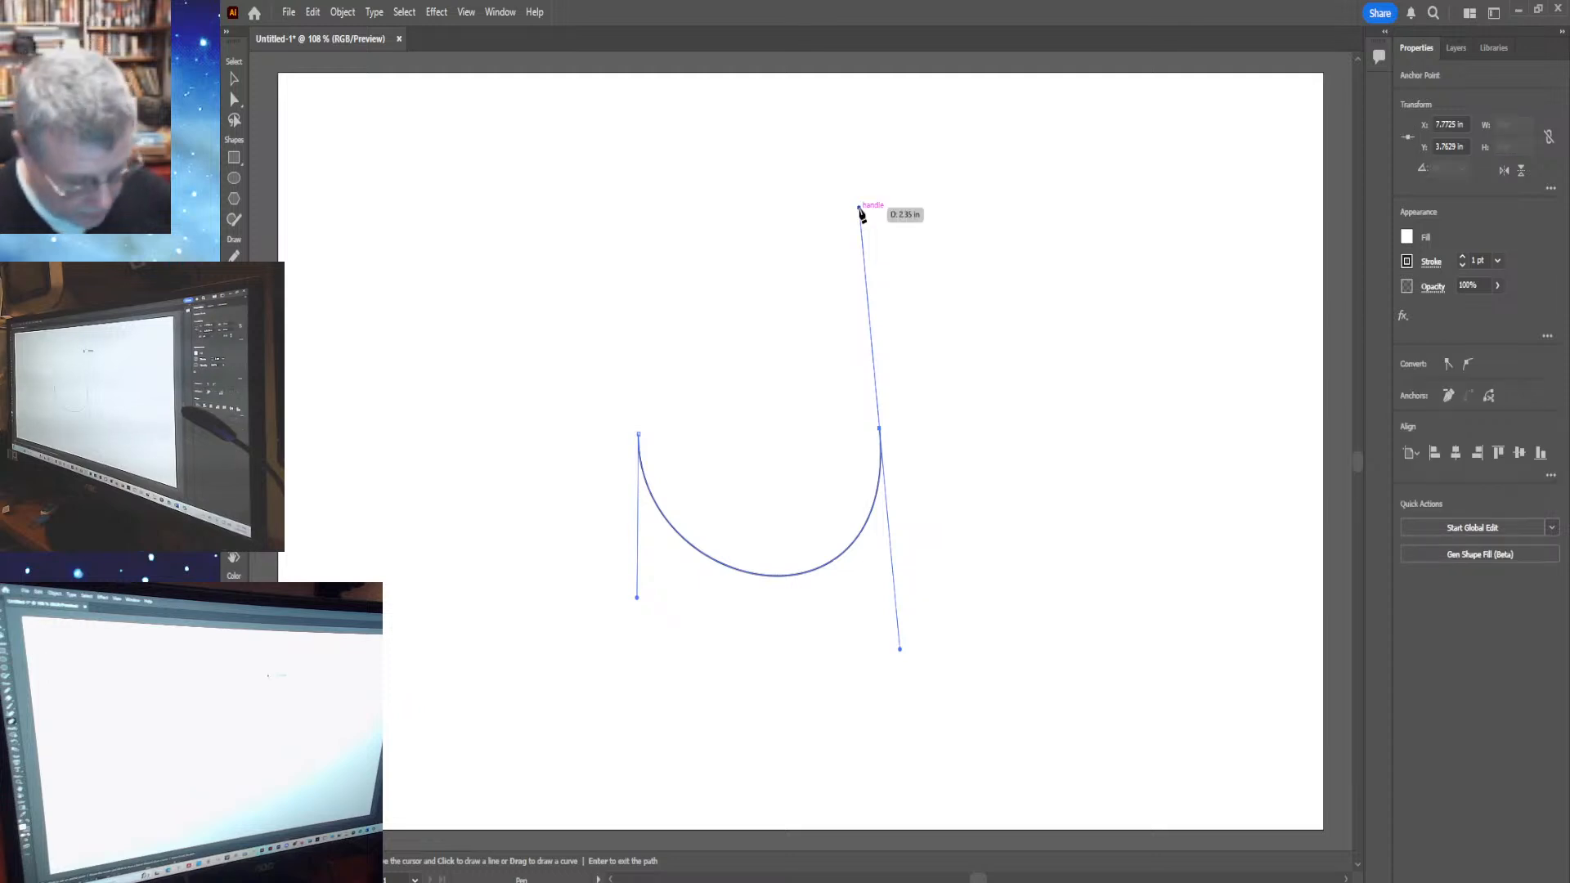
key(ctrl+z)
key(ctrl+z)
key(ctrl+z)
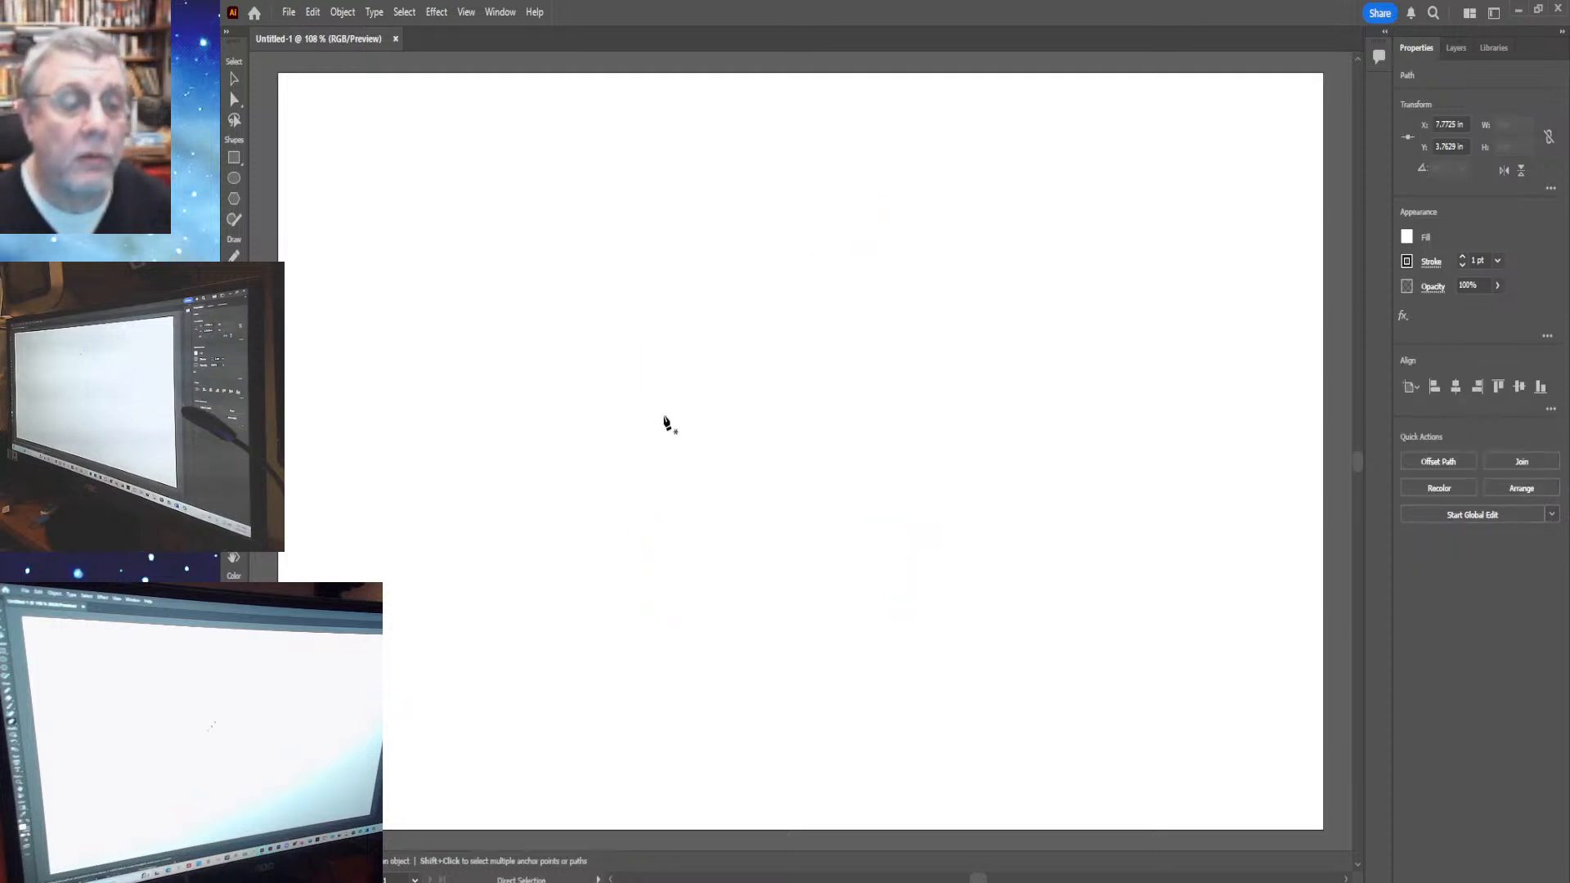
Place a smooth Pen anchor with long vertical handles, and add a horizontal ruler guide level with it at about 3.83 in
drag(635, 435, 636, 242)
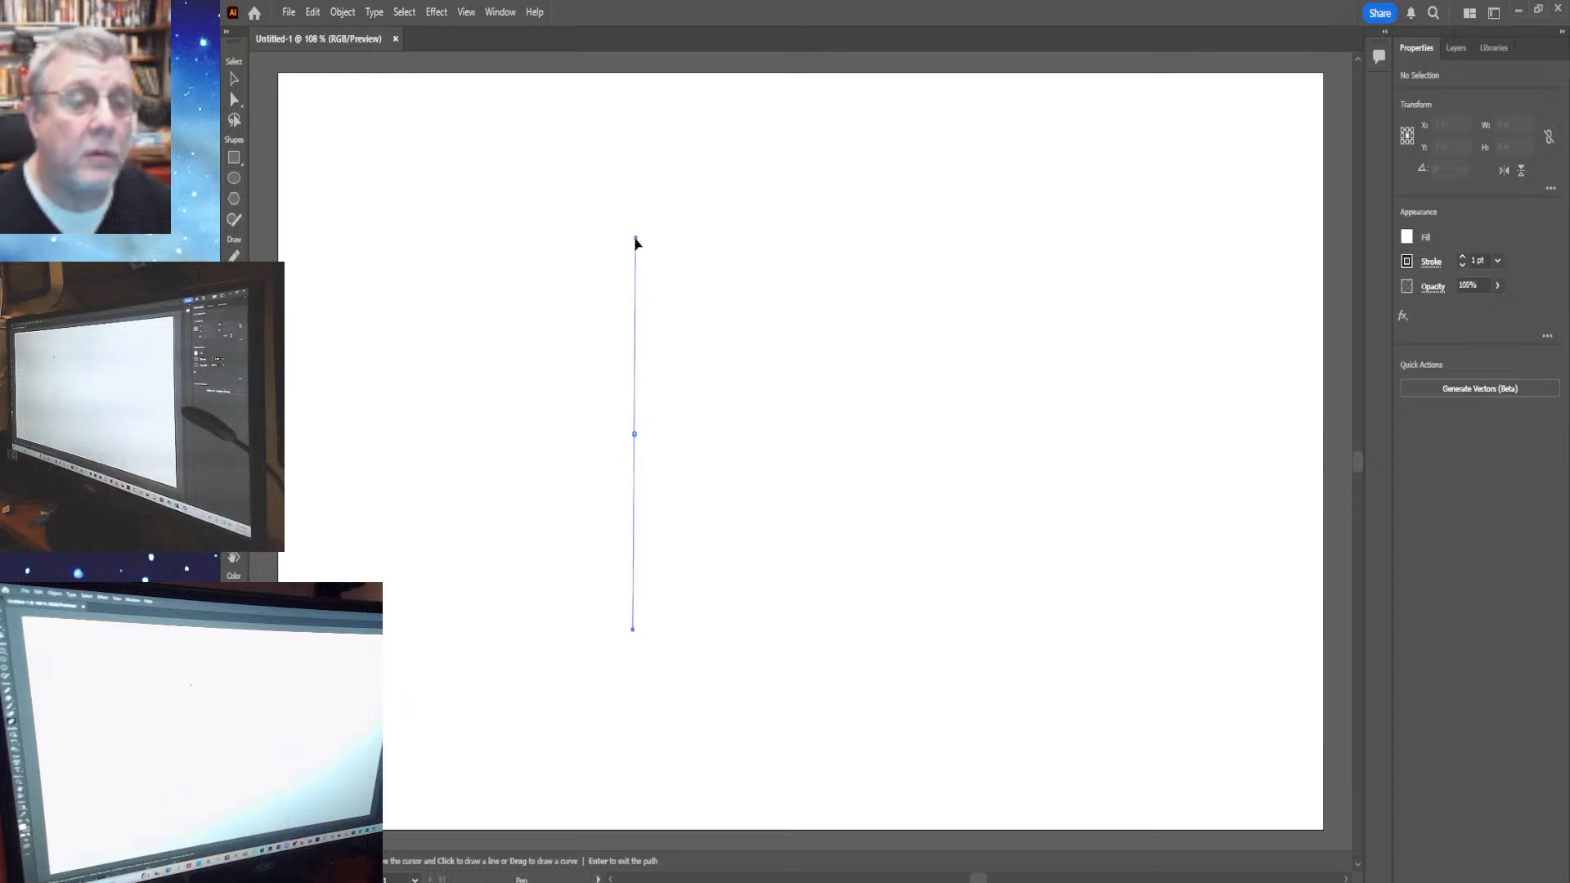
click(890, 431)
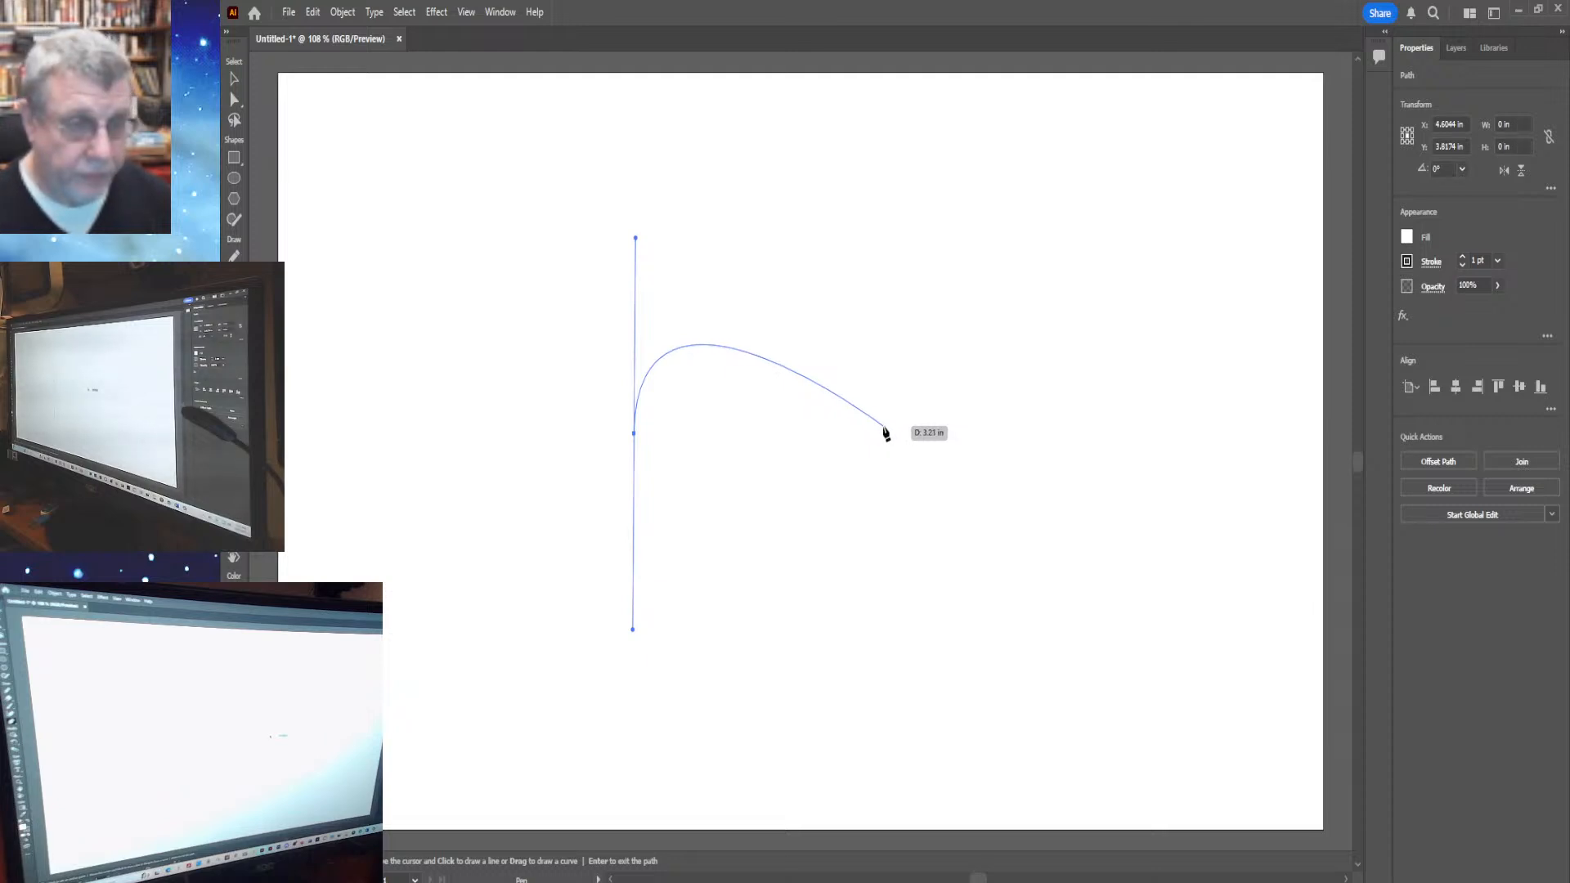
key(a)
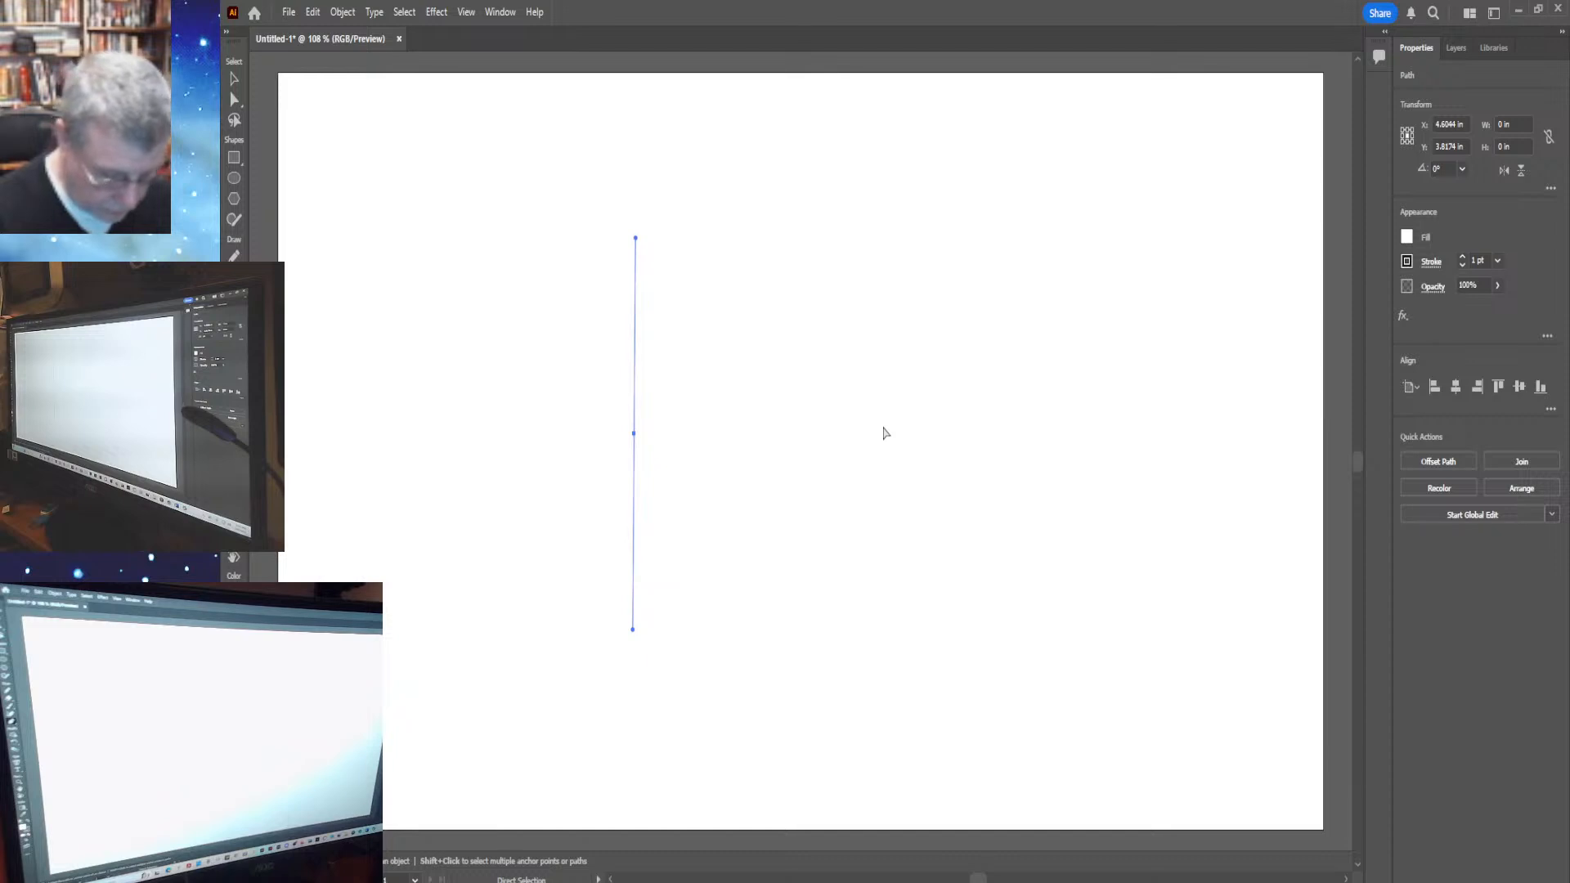
key(p)
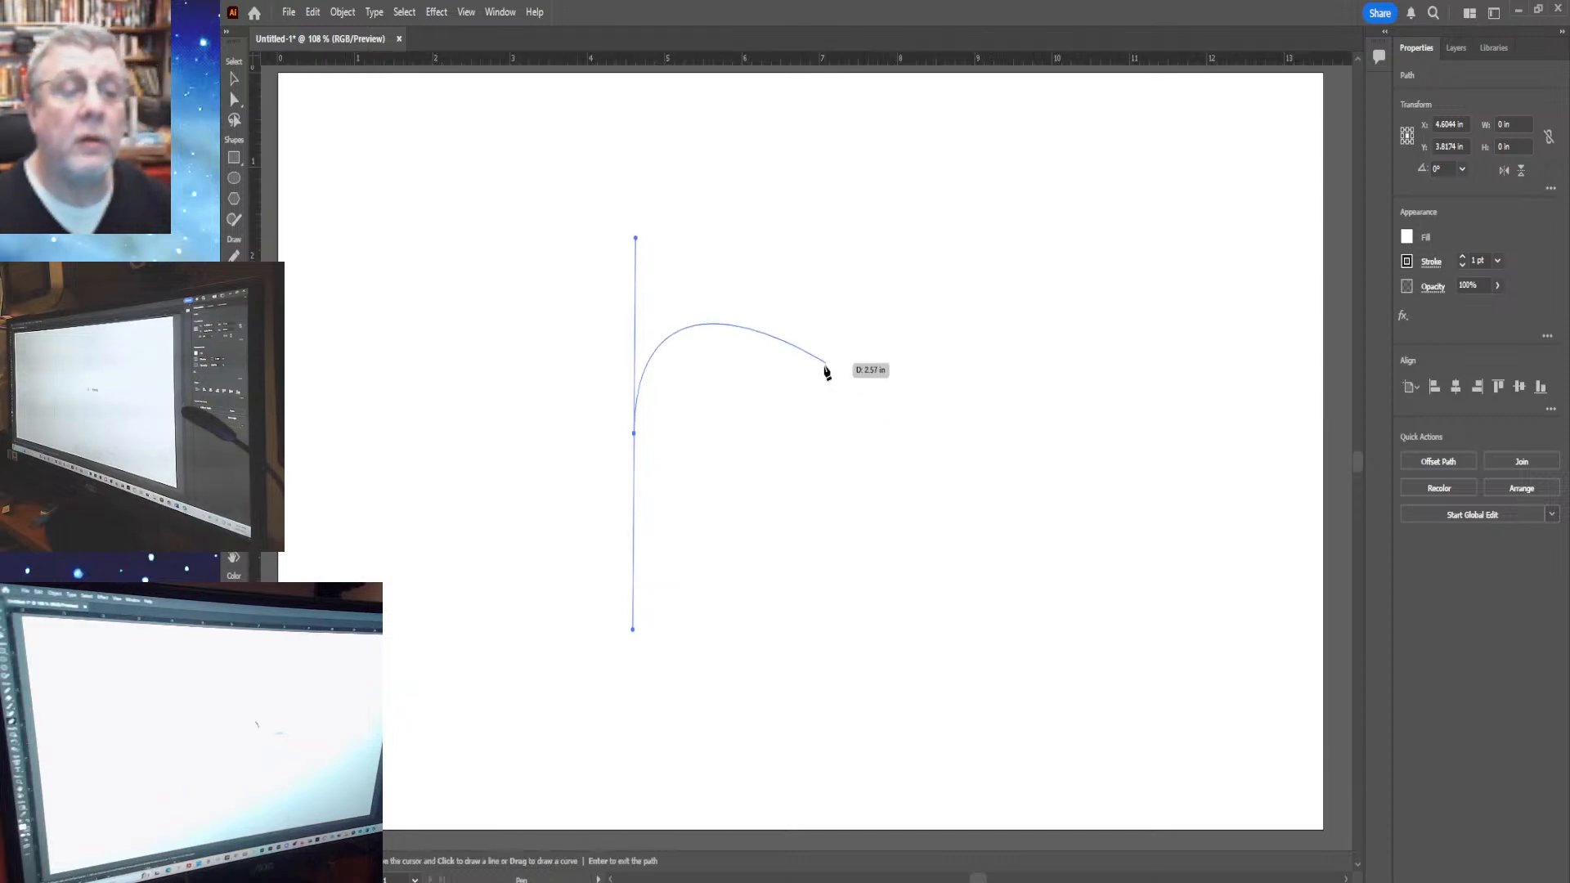
key(a)
drag(844, 59, 819, 437)
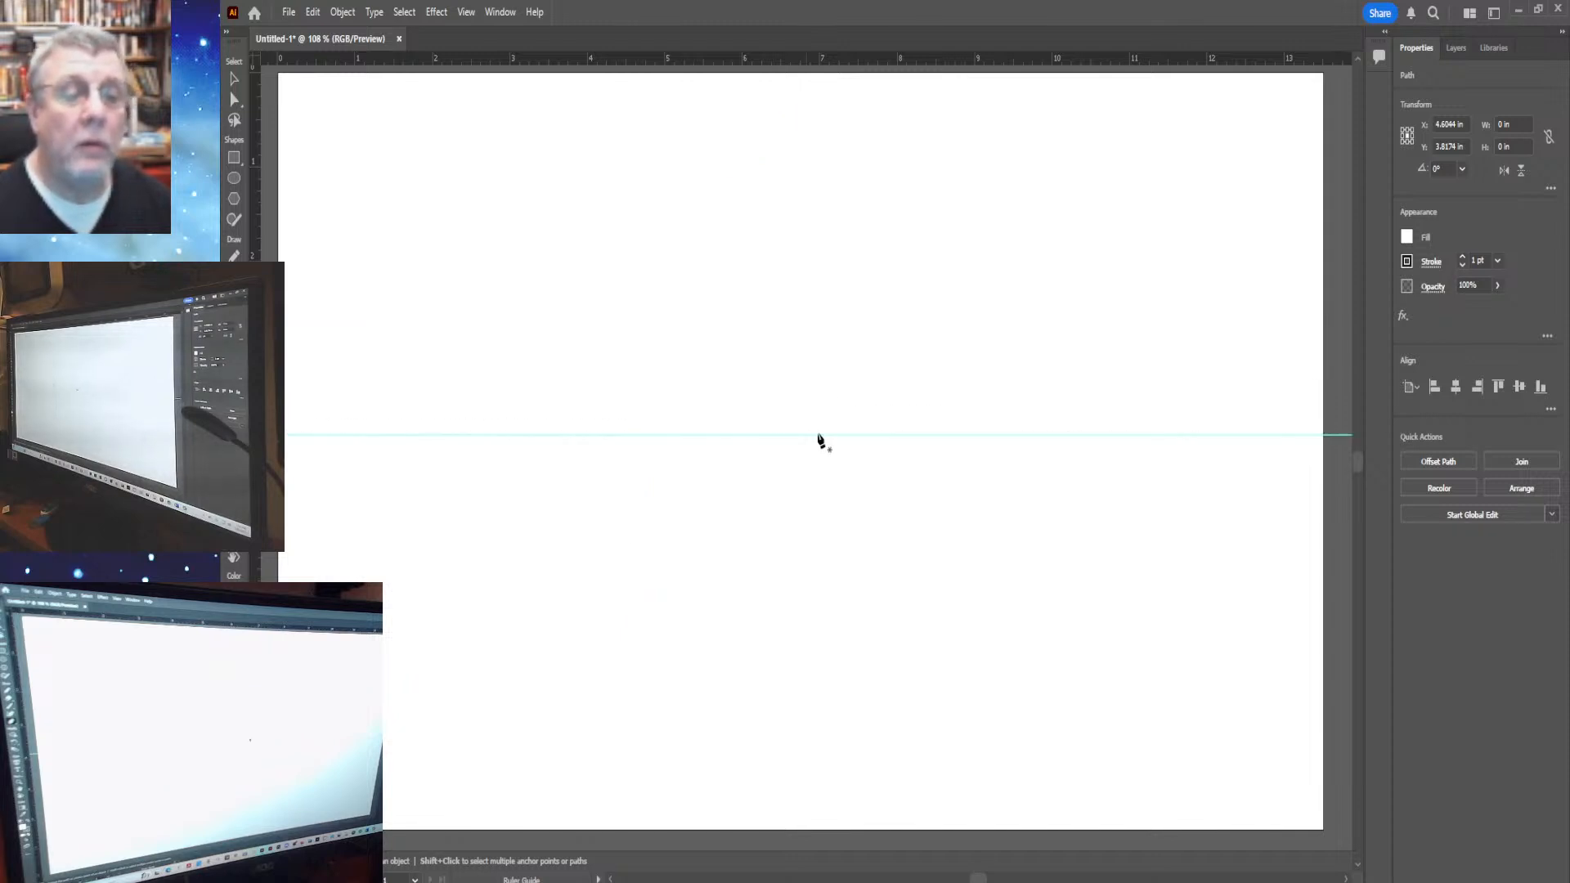
key(p)
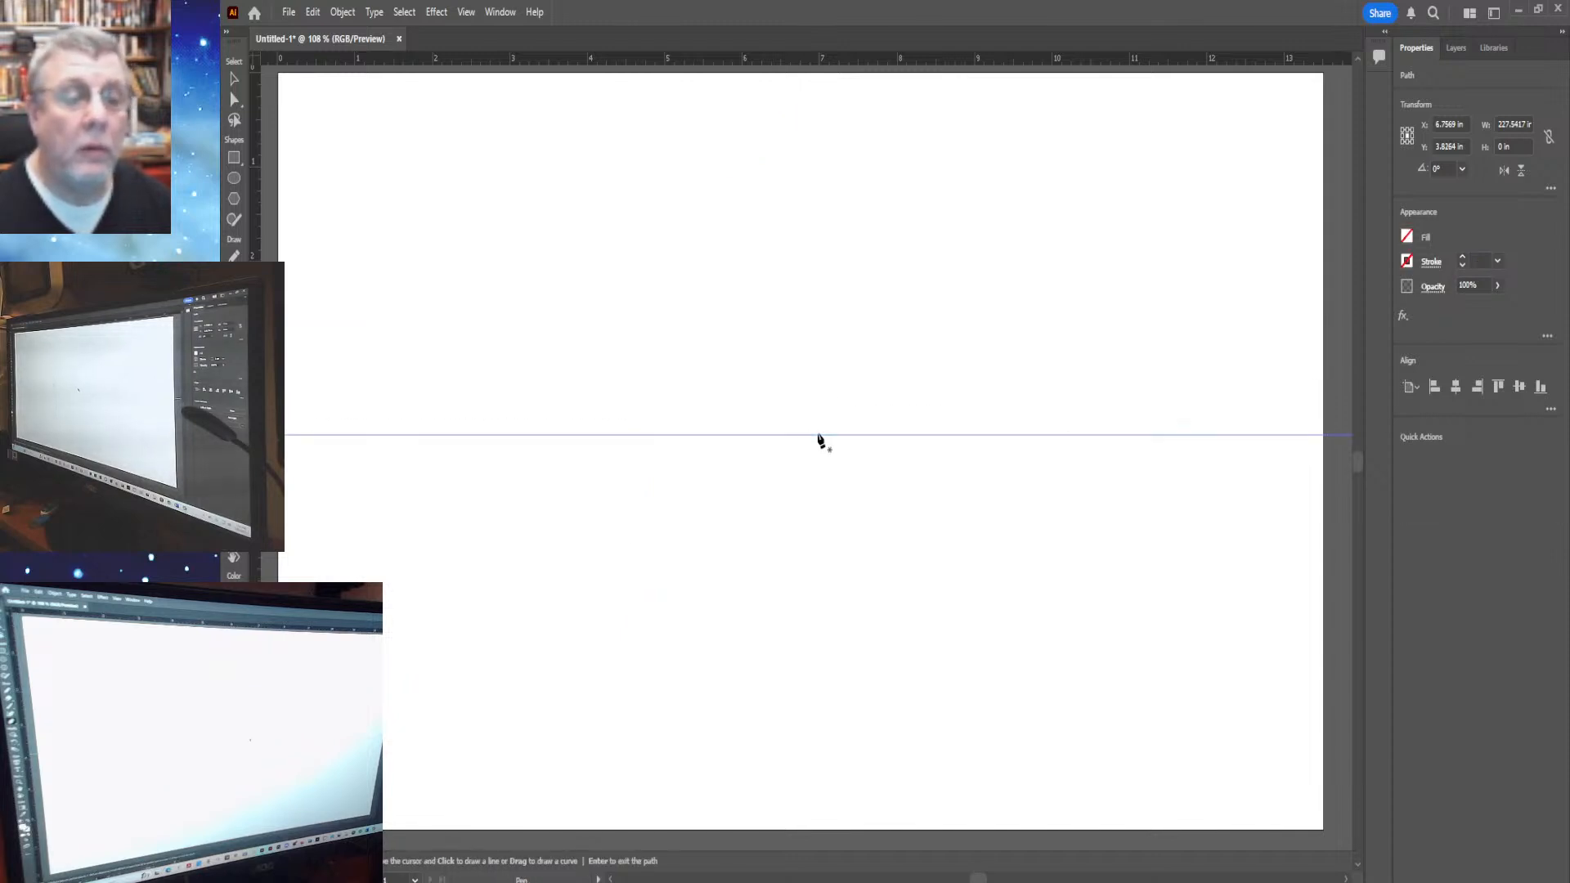
Try to move the anchor and the guide down together, and undo the move
click(233, 80)
drag(426, 242, 690, 602)
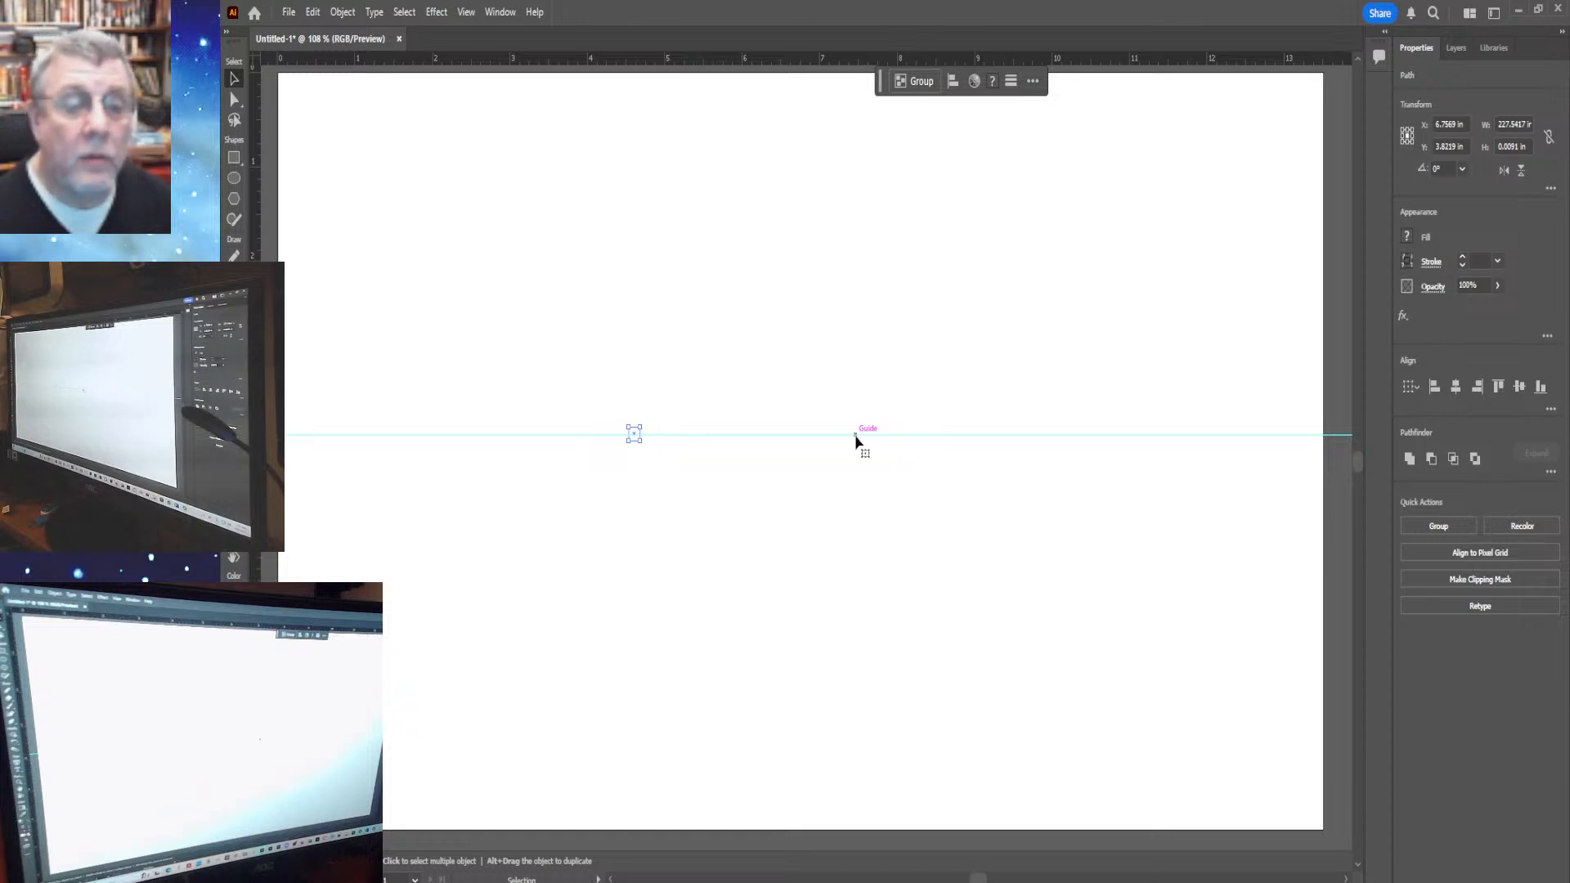
drag(859, 462, 863, 562)
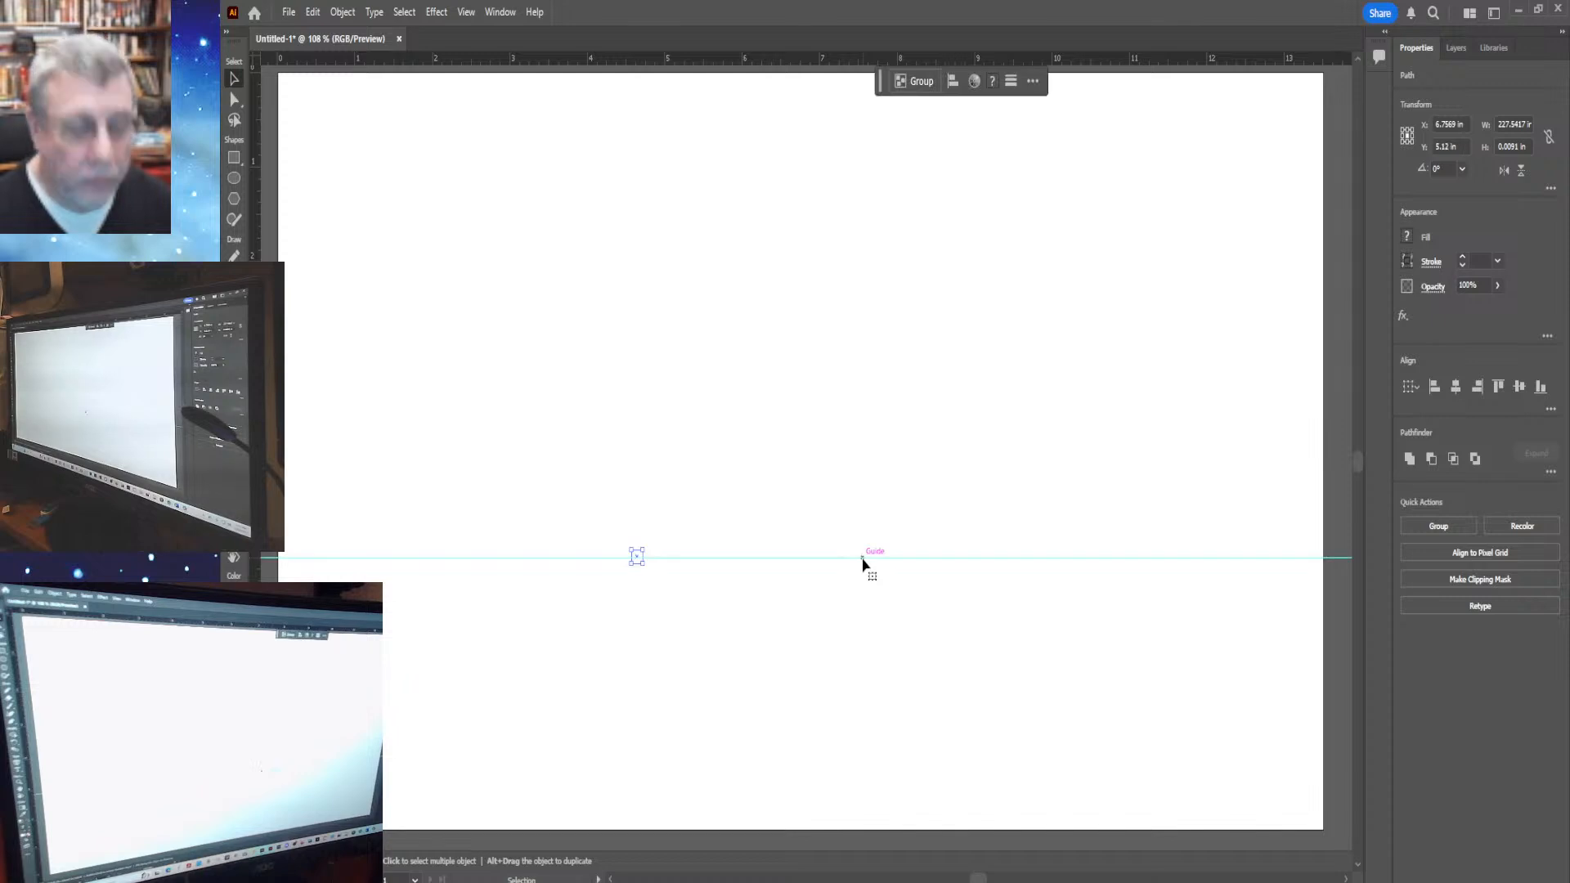
key(ctrl+z)
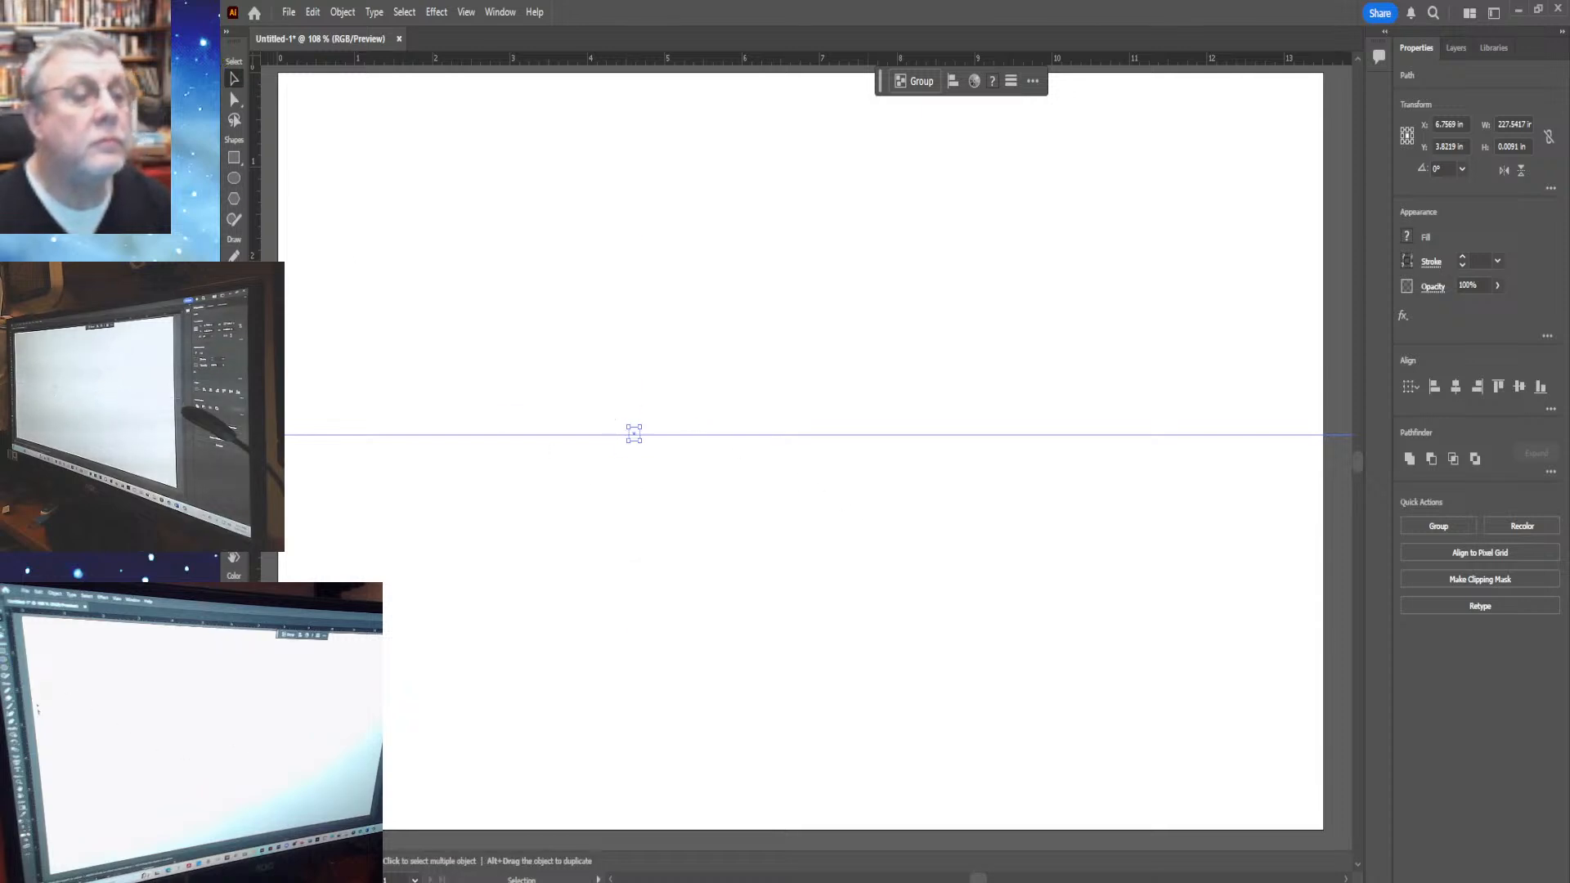
key(p)
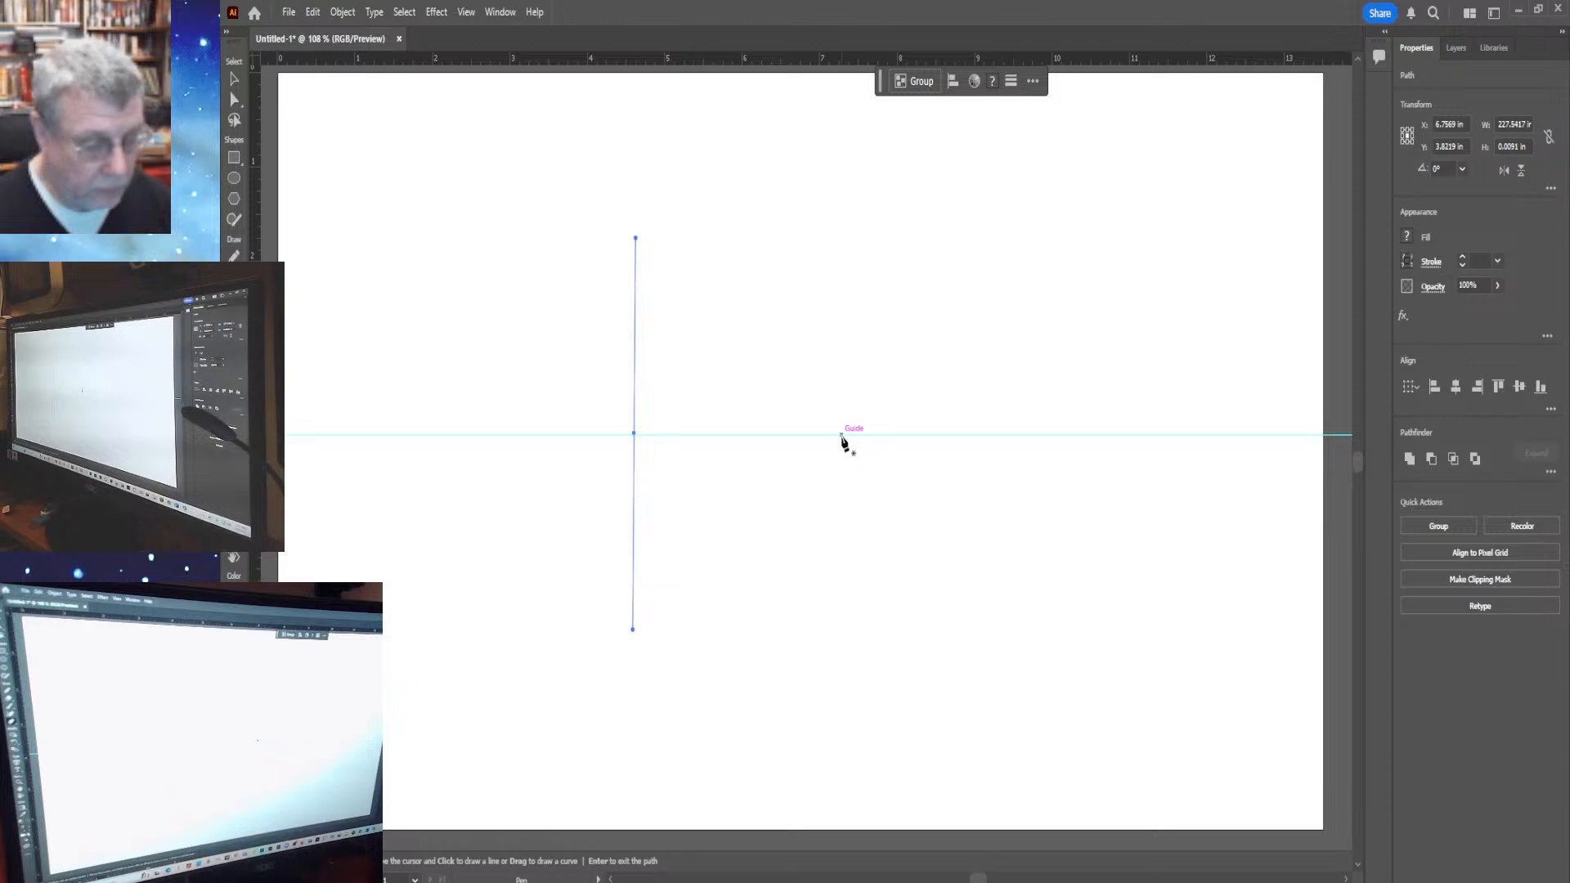
drag(842, 440, 858, 610)
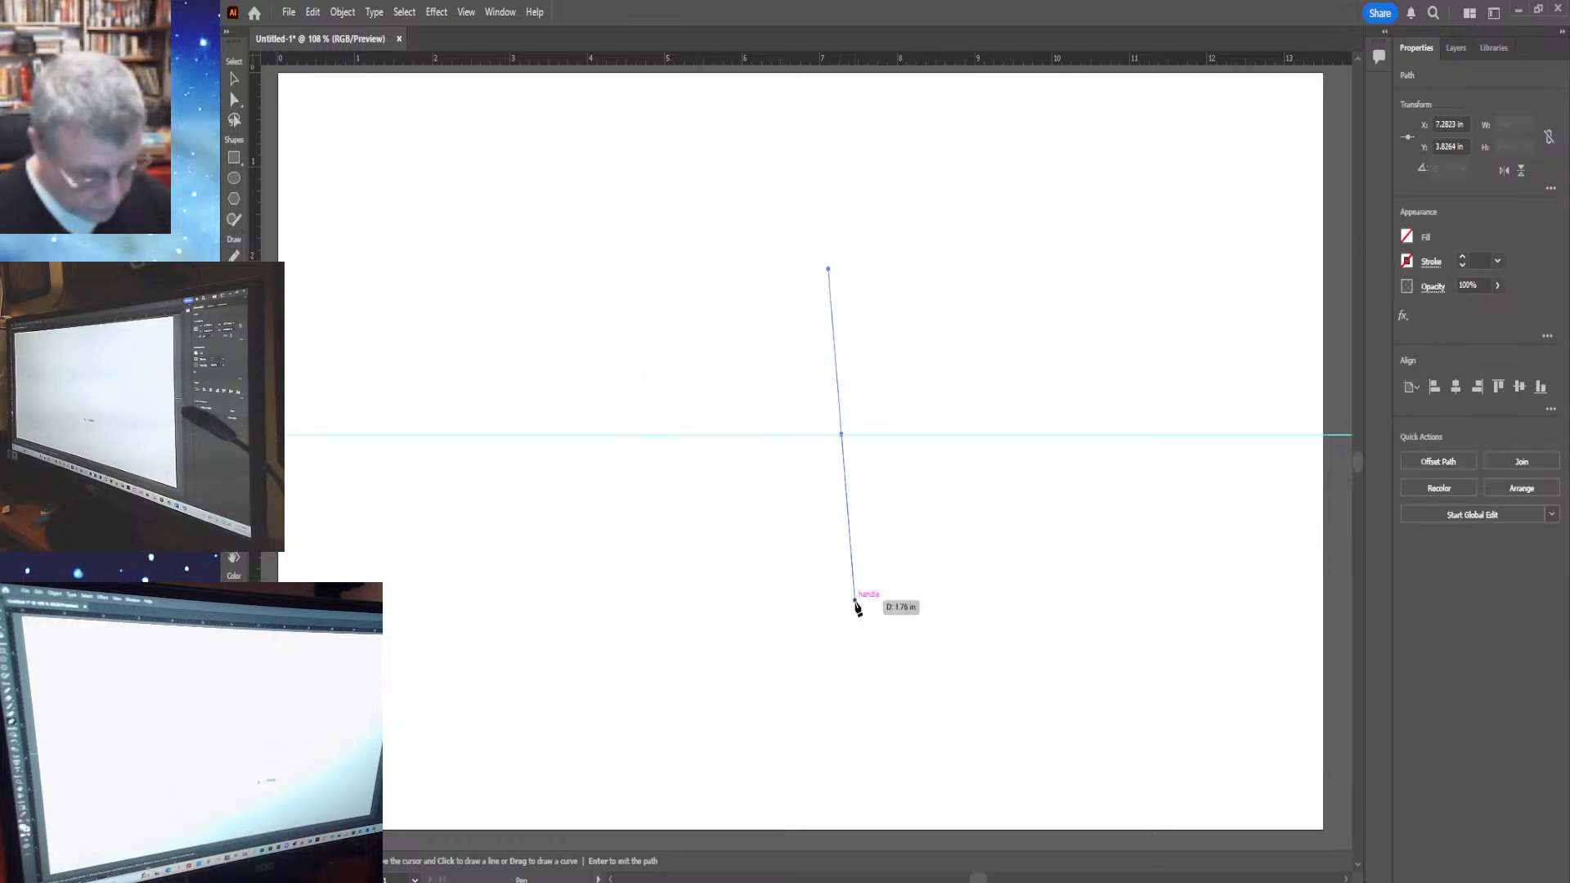
key(ctrl)
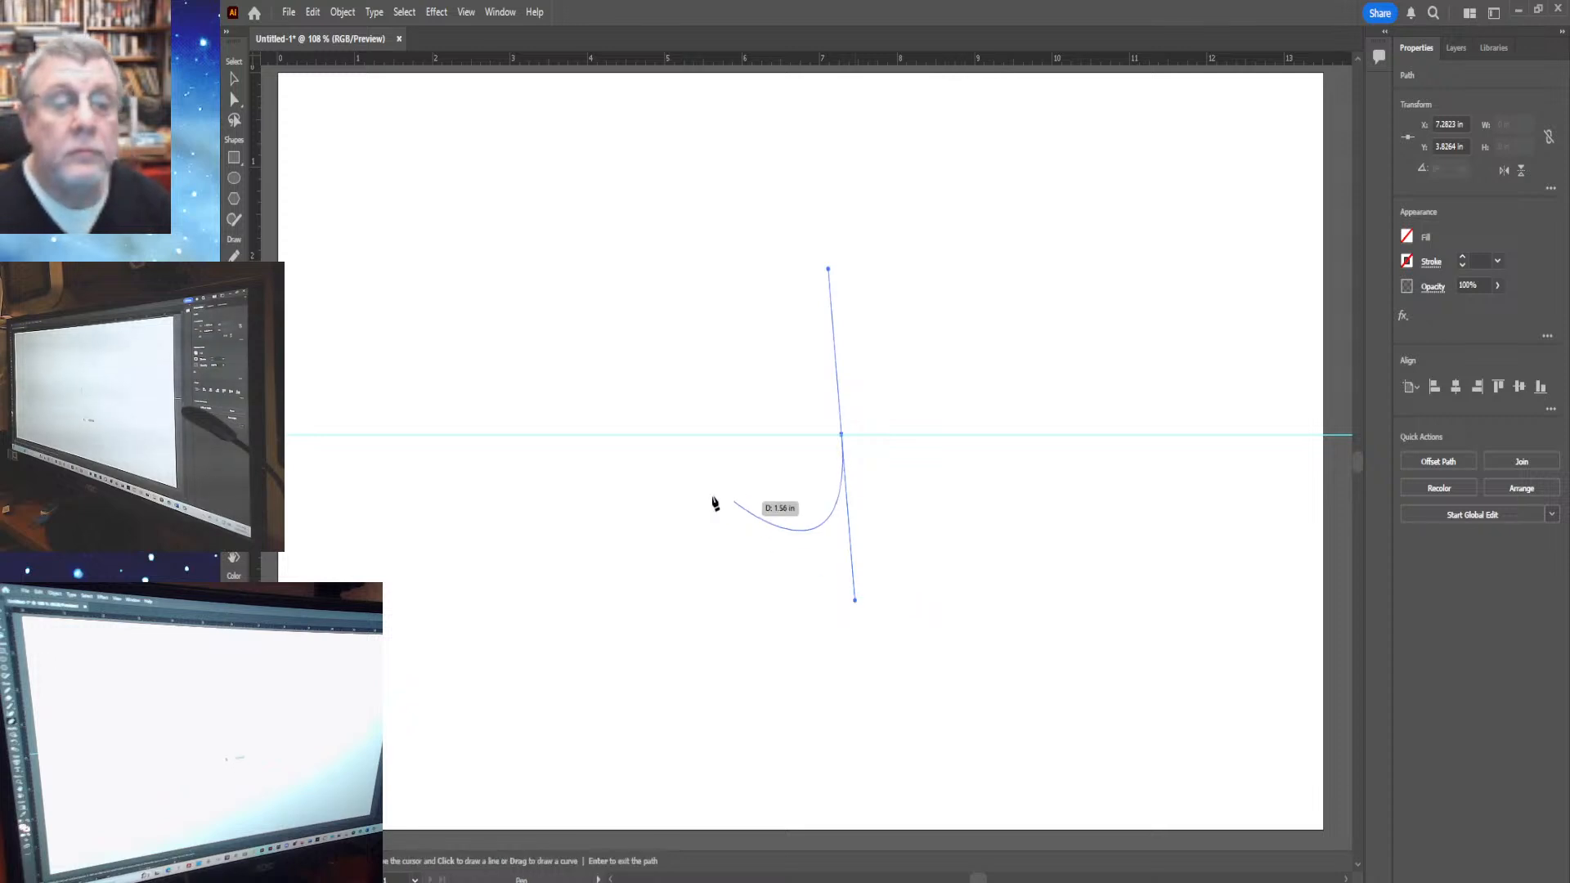
click(591, 451)
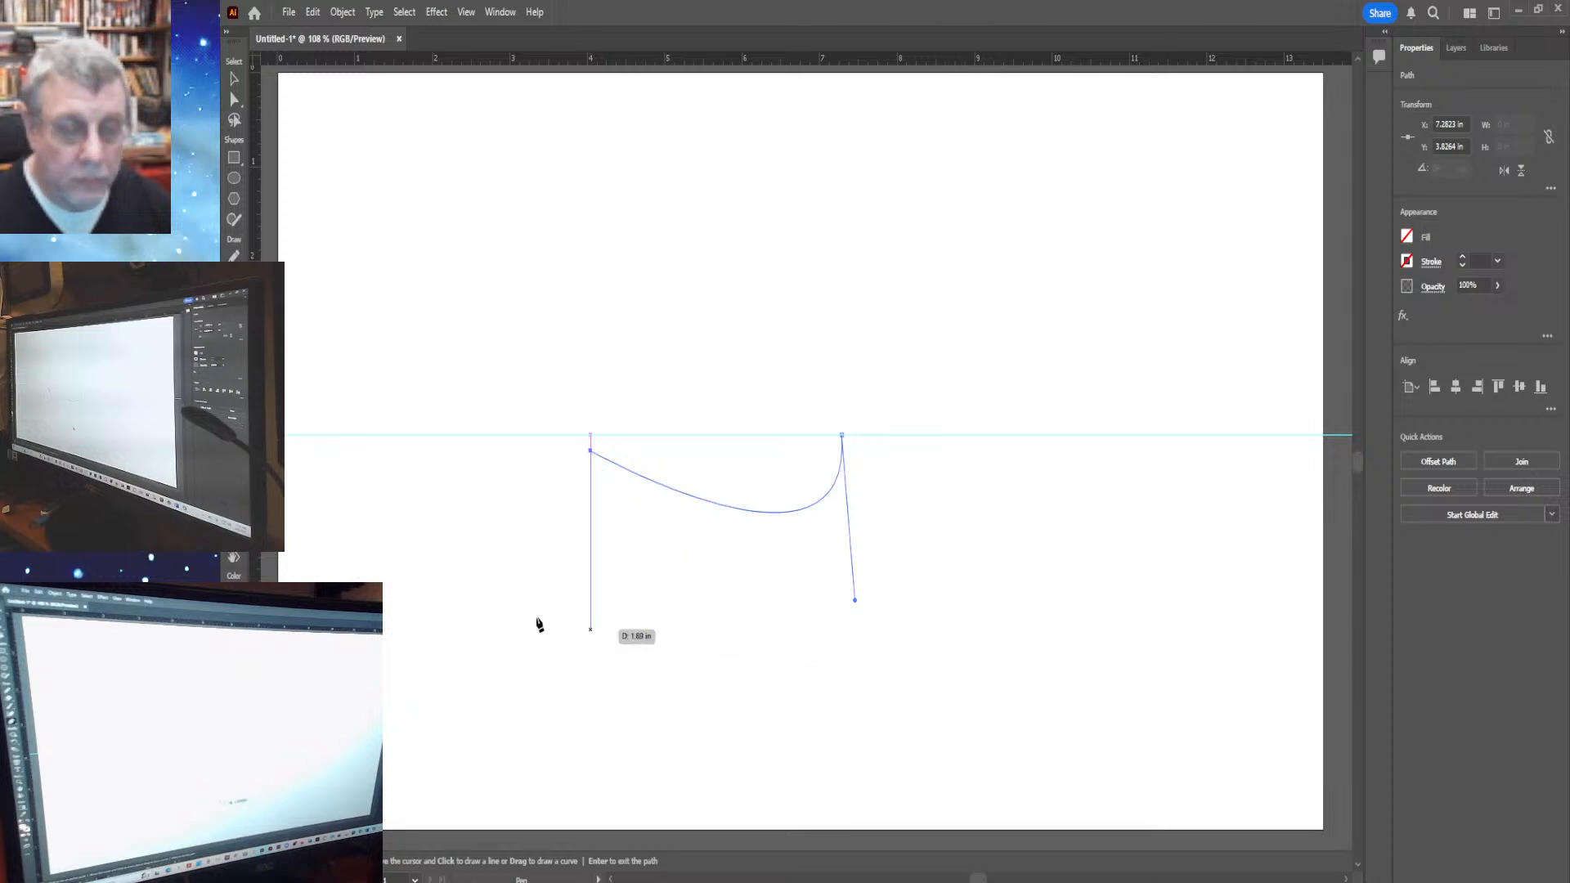
click(842, 433)
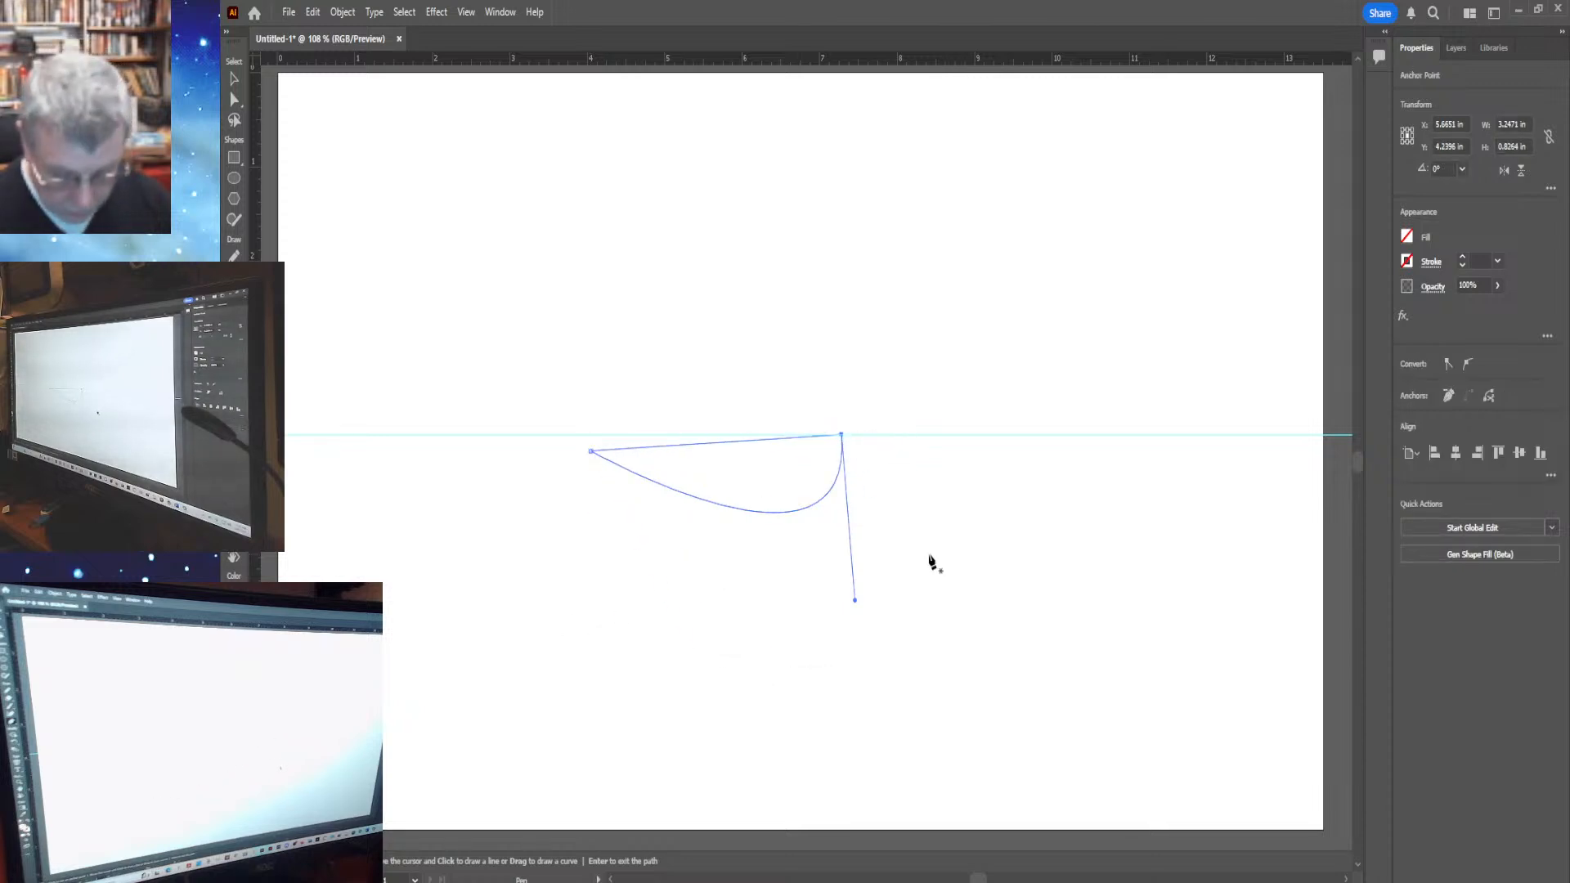
key(Delete)
key(Delete)
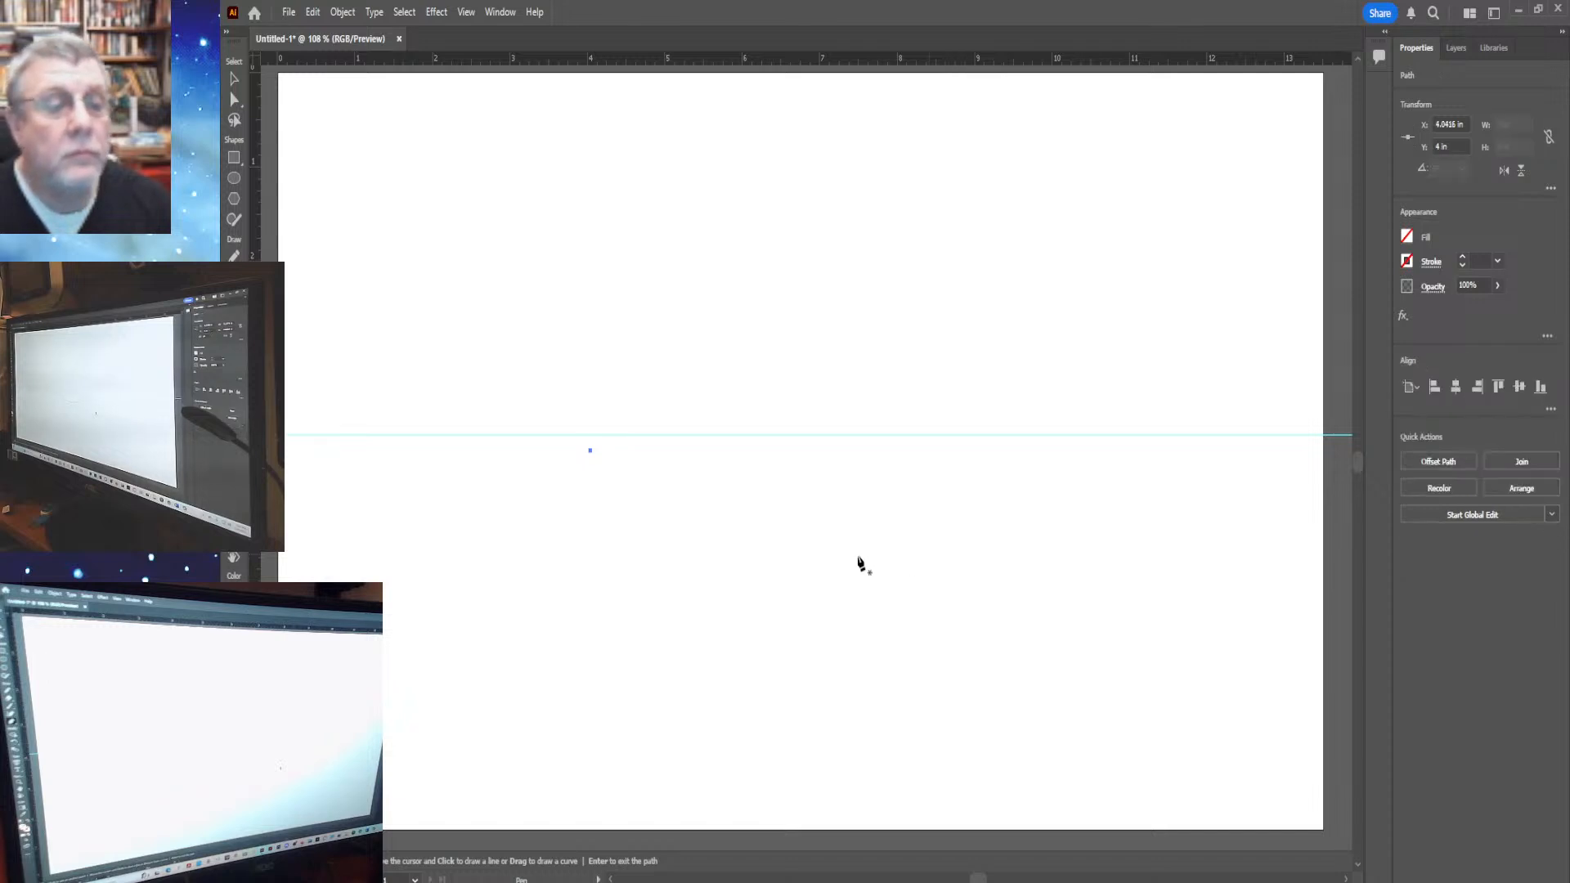
Select the leftover anchor point together with the horizontal guide and delete both
click(233, 99)
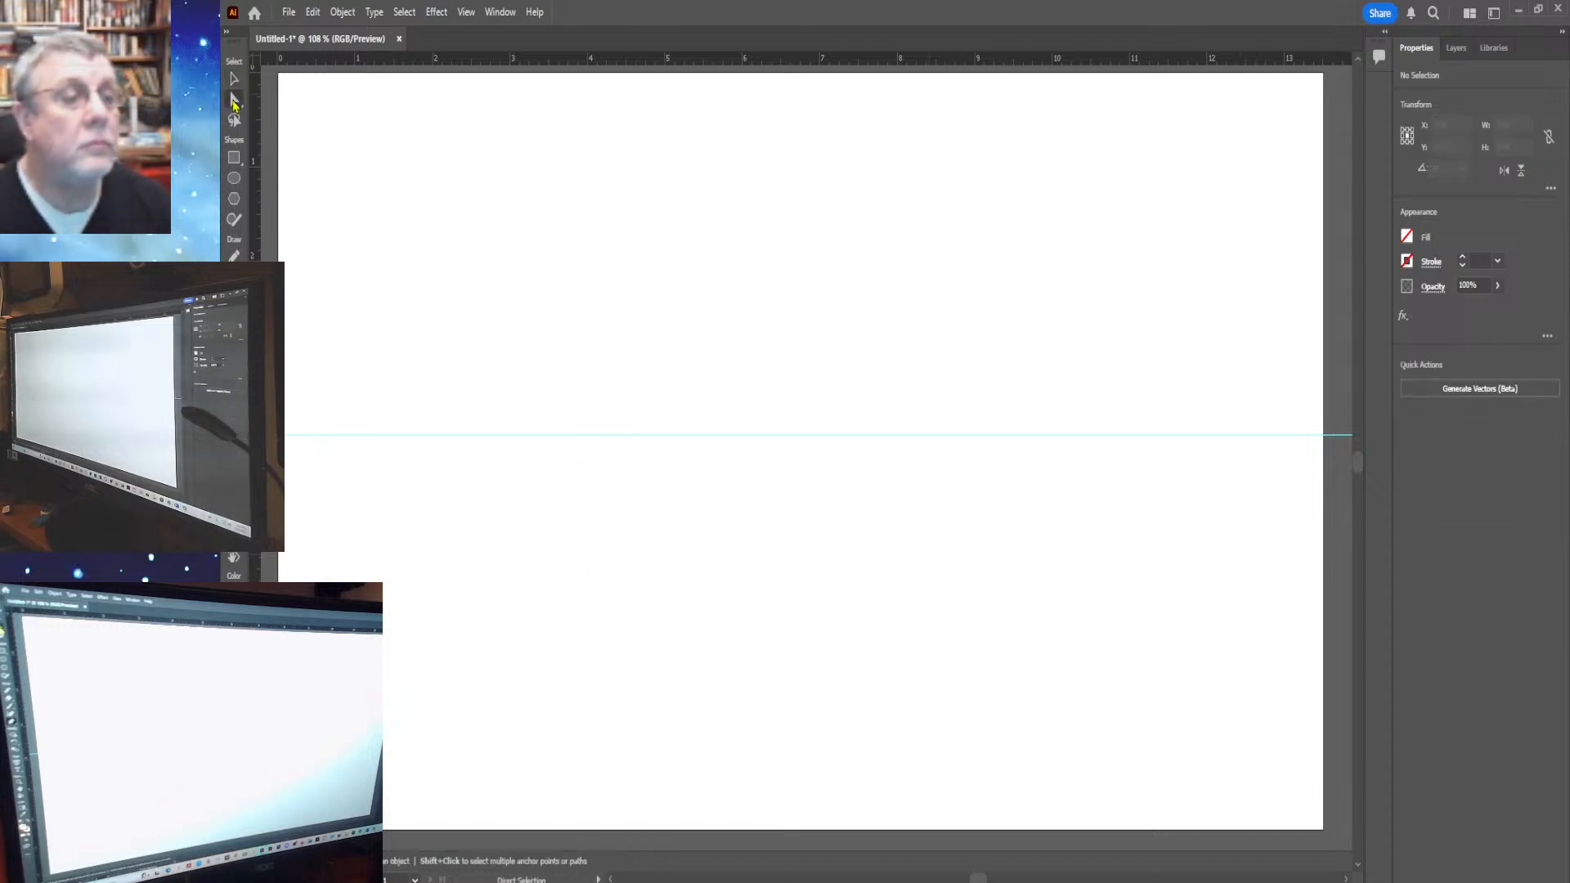
drag(815, 679, 814, 672)
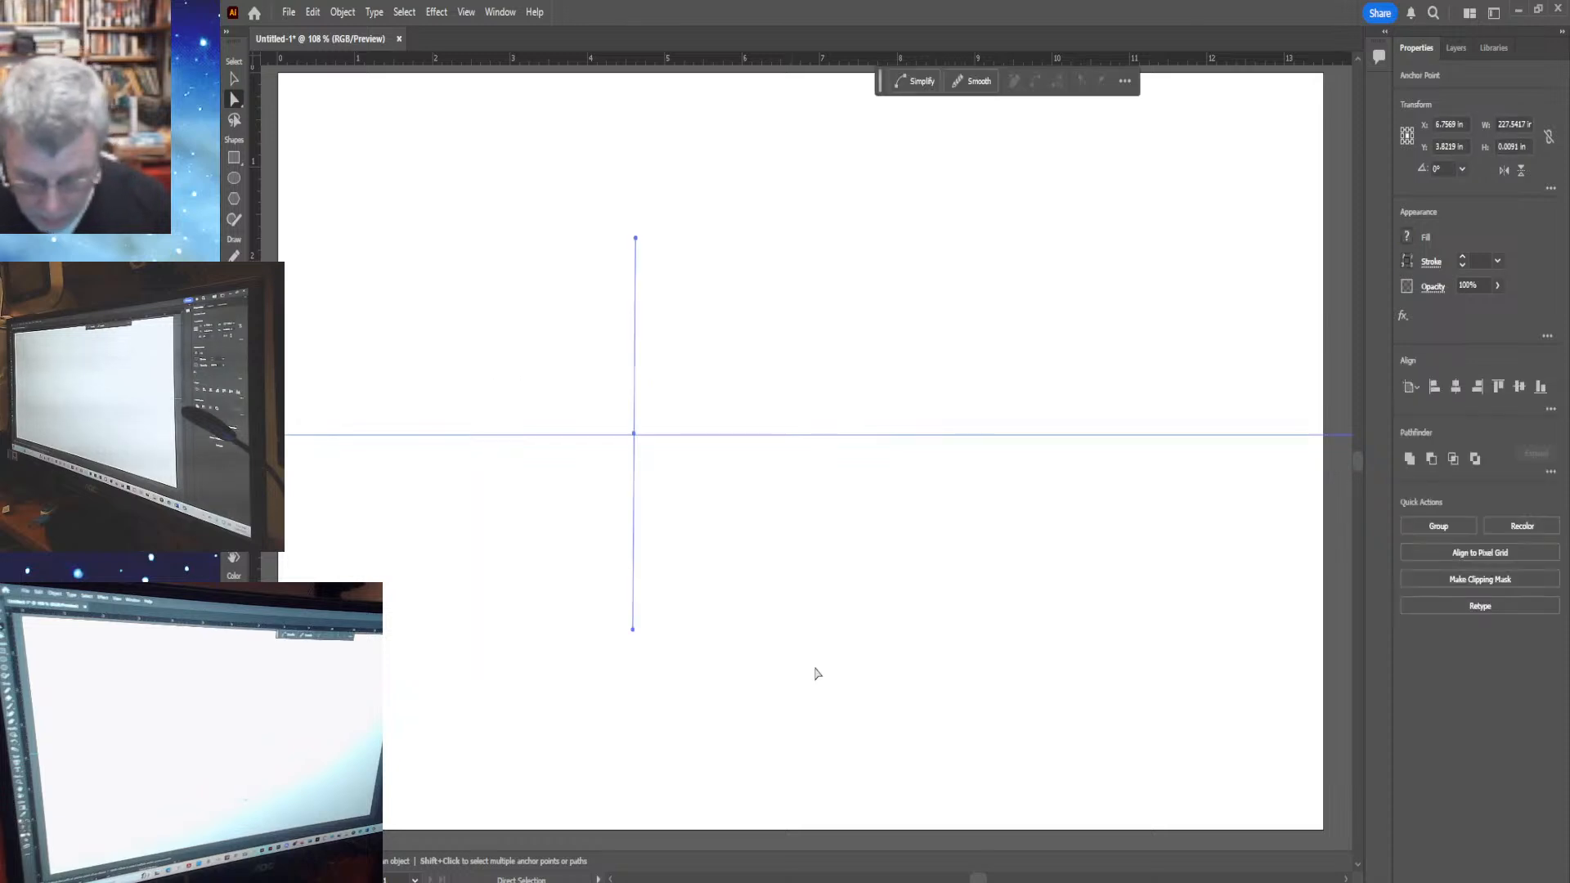
key(Delete)
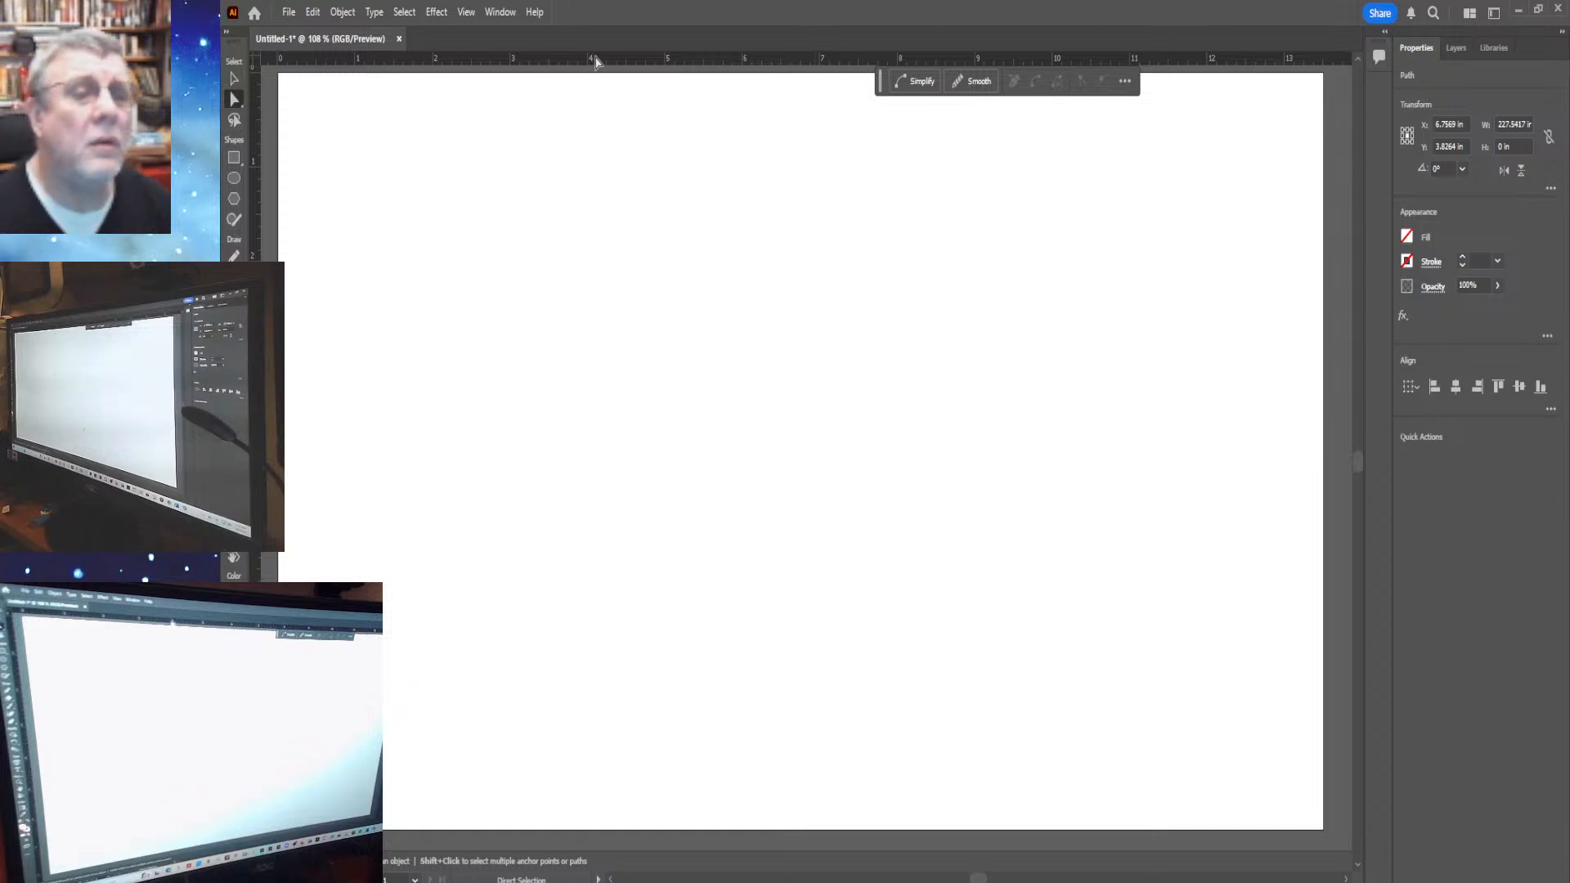
Add a horizontal guide at about 4.38 in and draw a Pen arch about 2.68 in wide between two anchors on it
drag(596, 64, 624, 487)
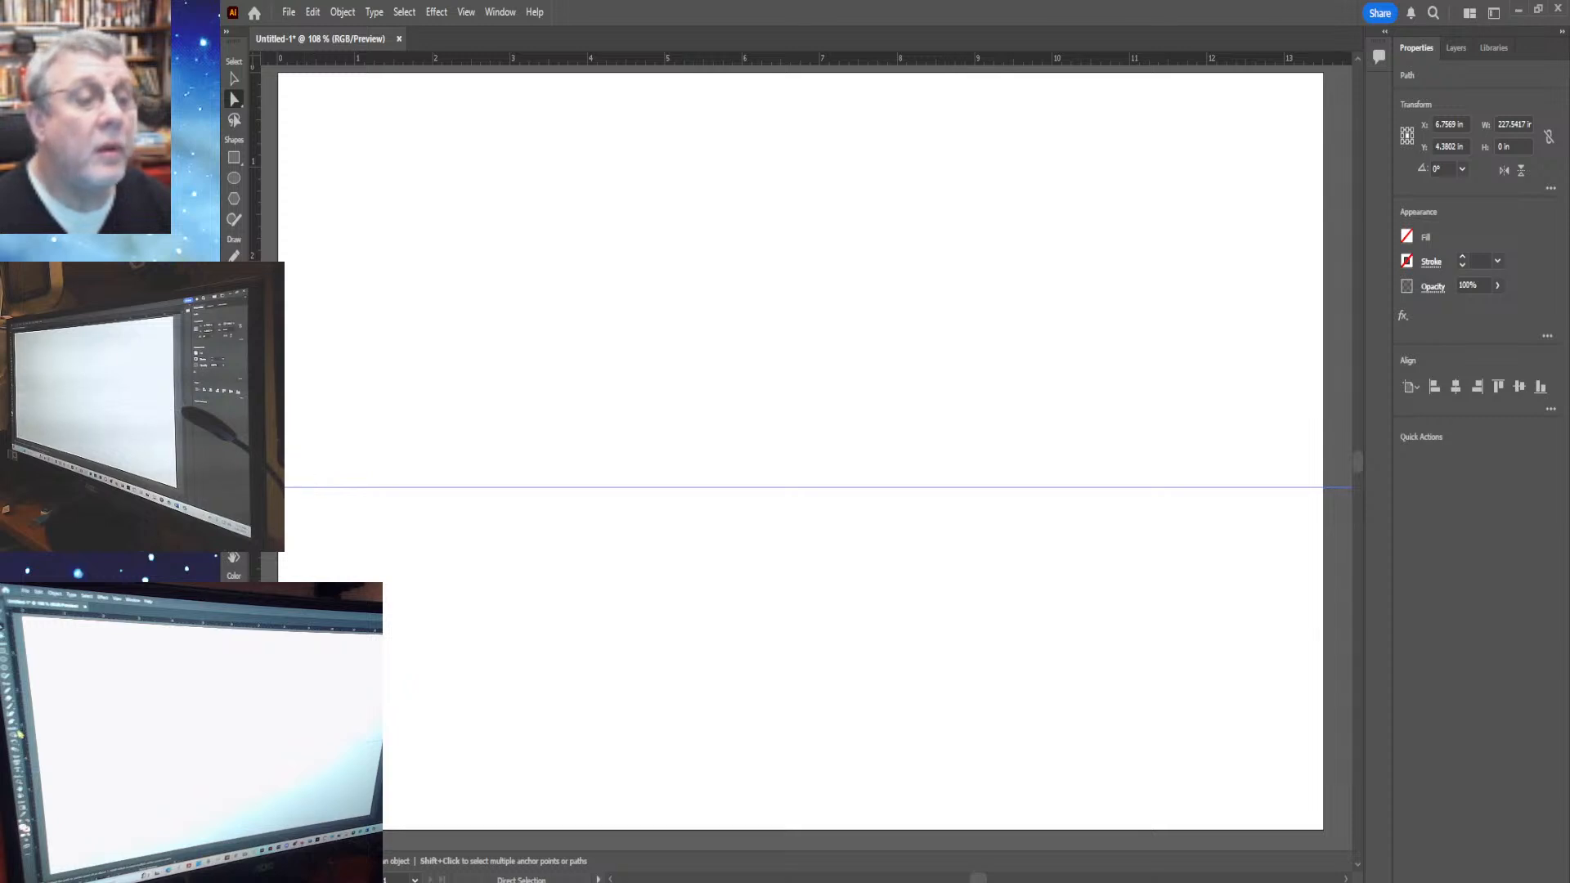
key(p)
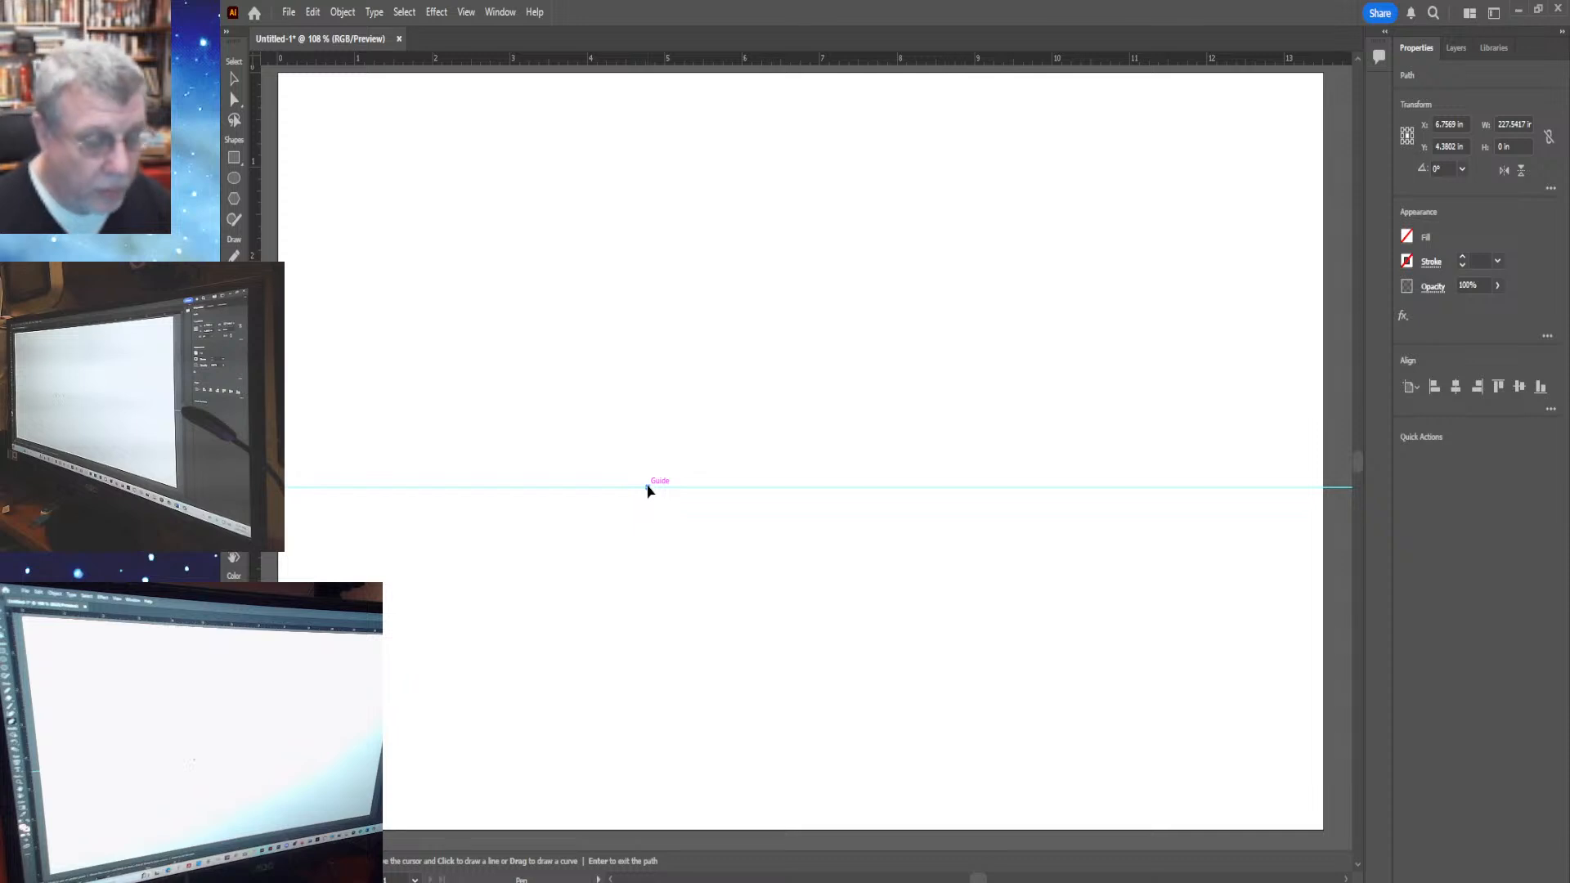
drag(648, 487, 673, 322)
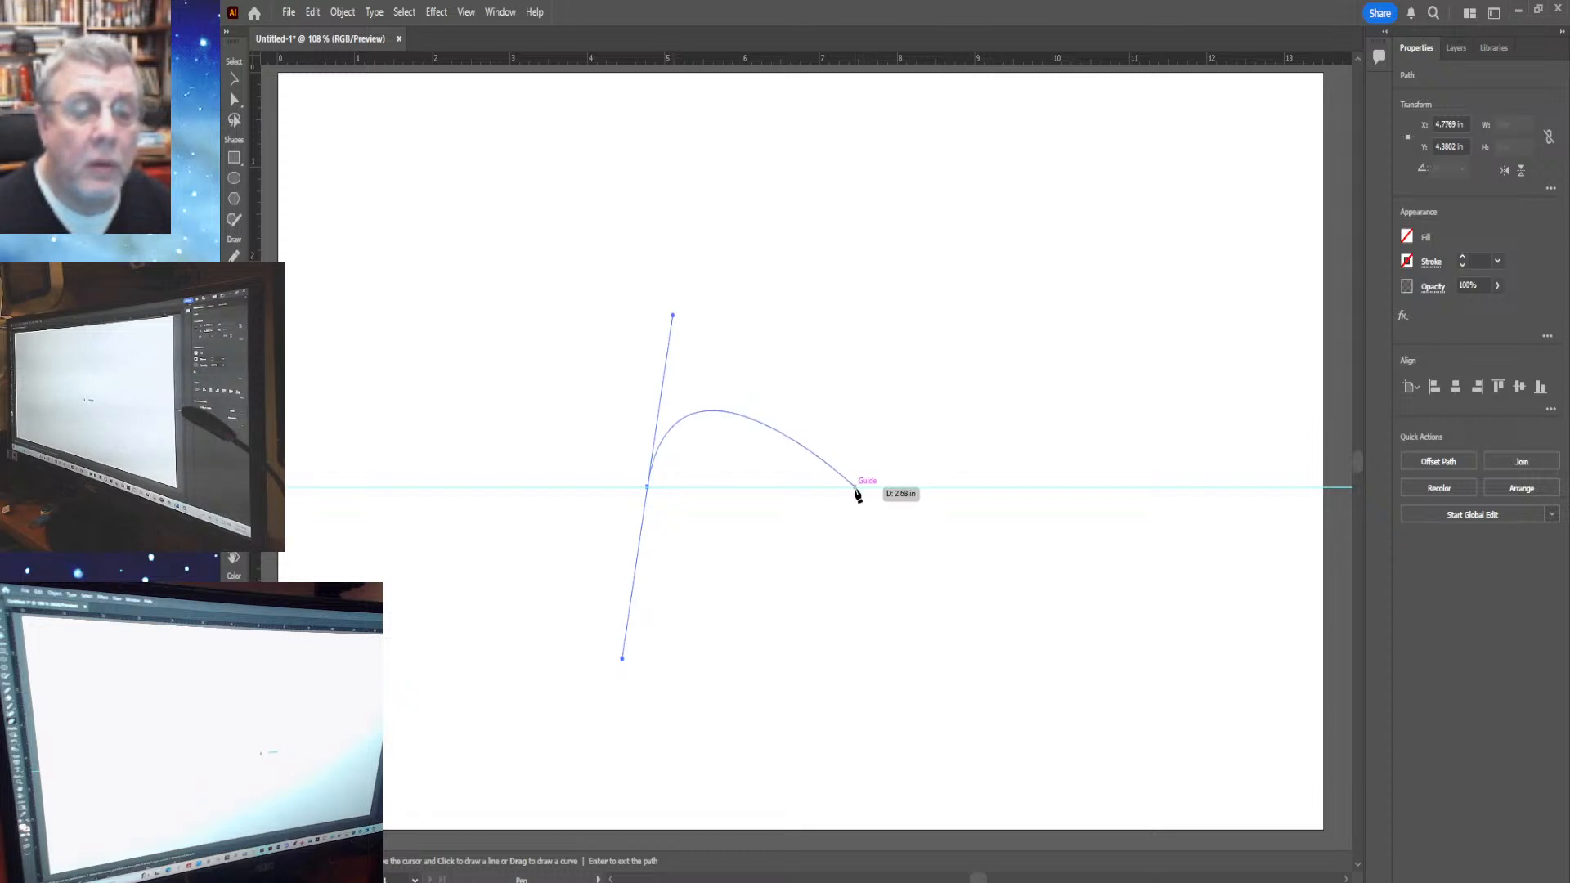
drag(855, 488, 890, 695)
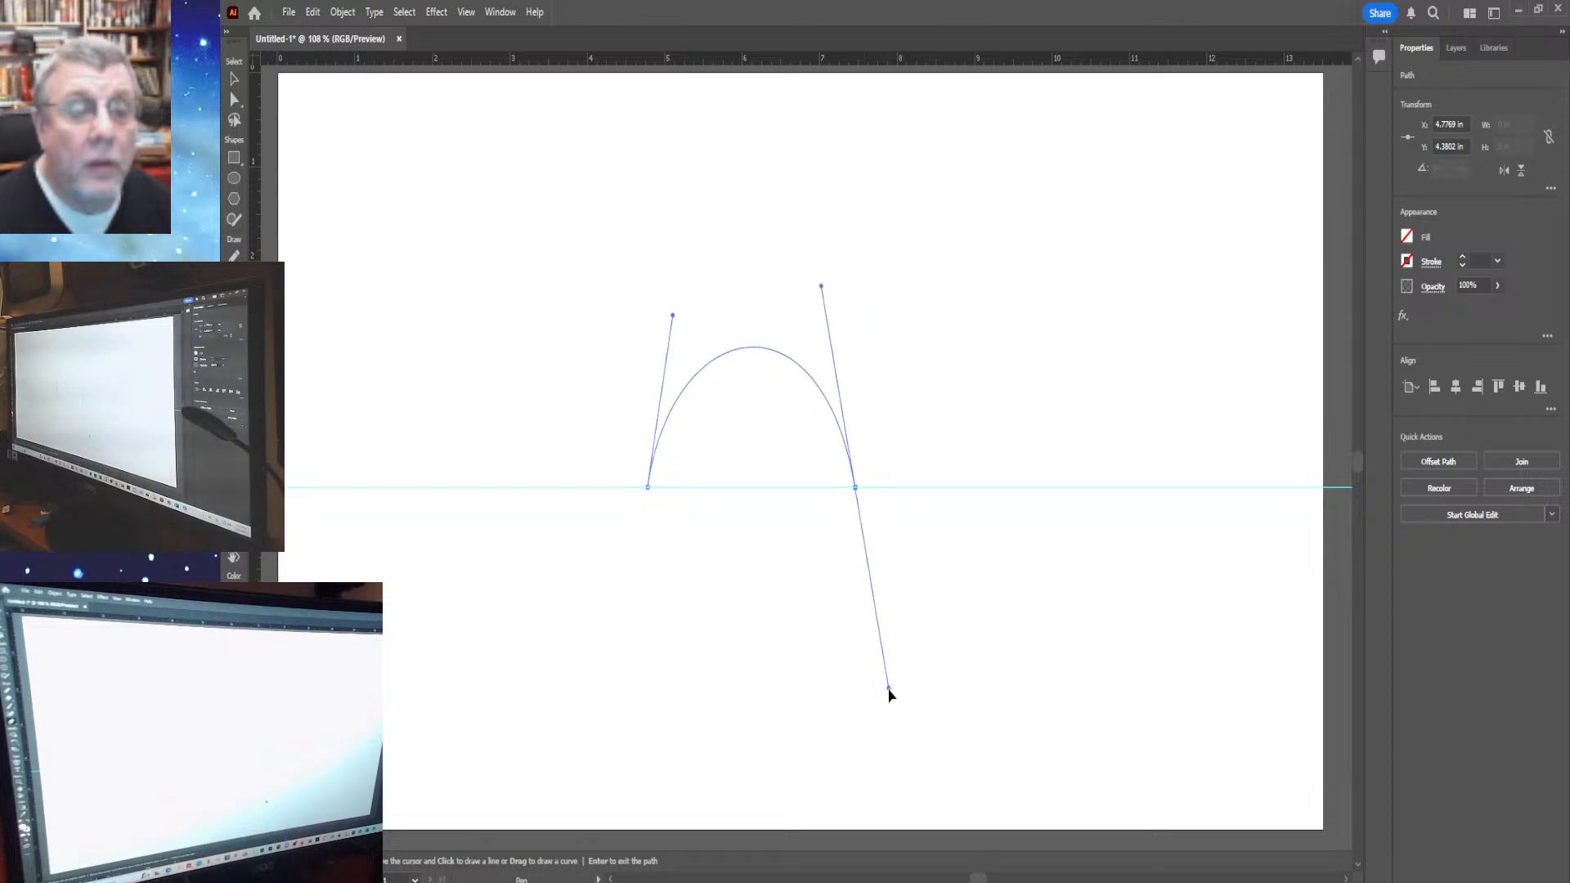
drag(891, 695, 879, 808)
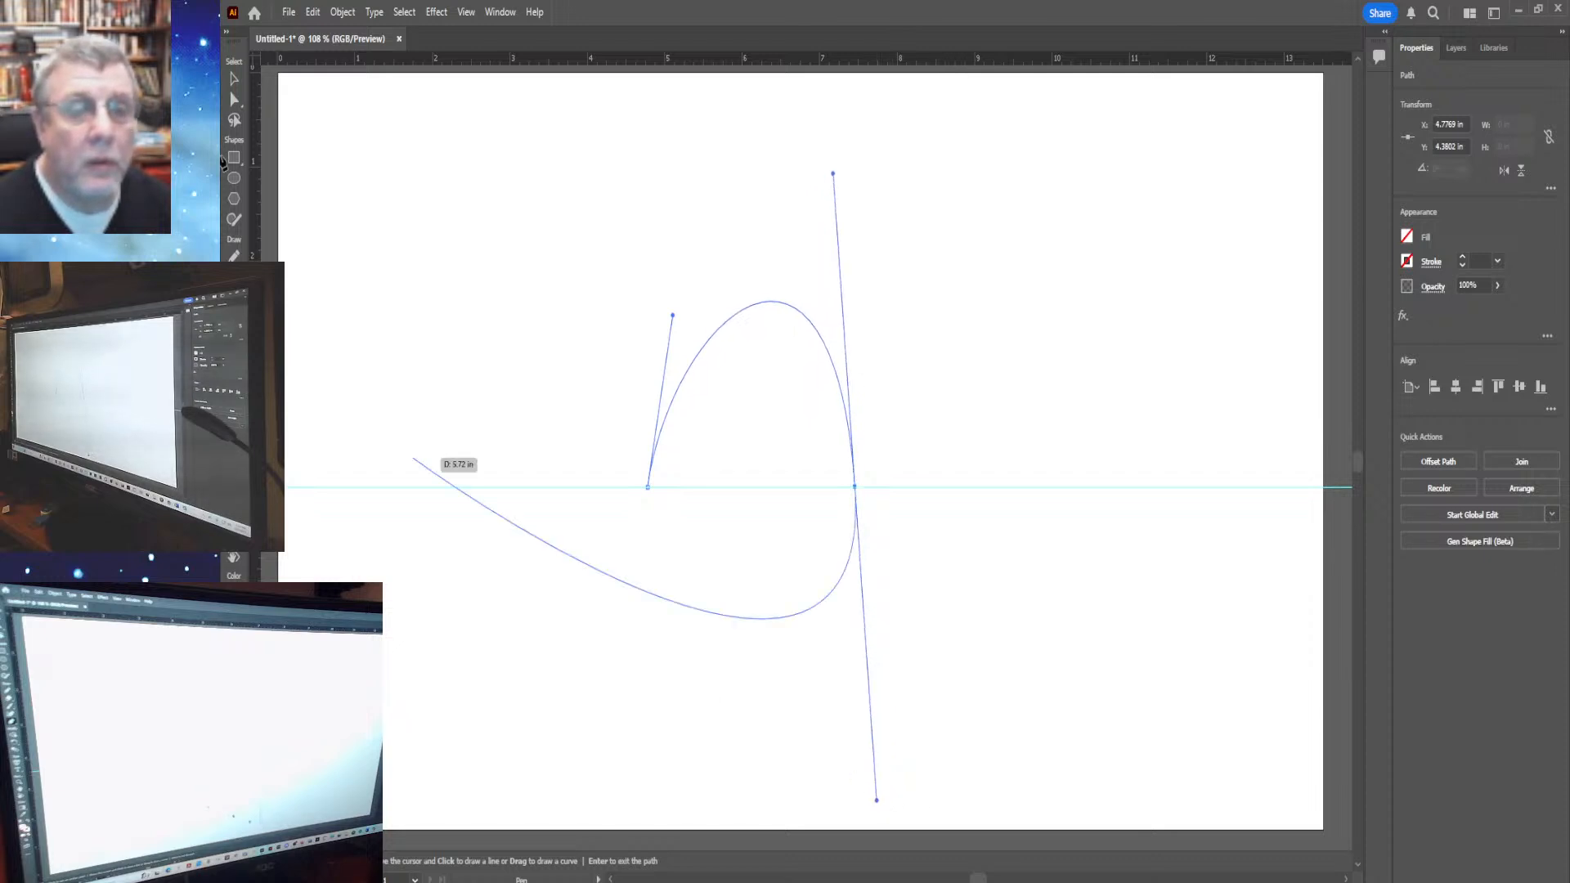
Lengthen the arch's left anchor handle upward with Direct Selection to about the height of the right anchor's upper handle
key(a)
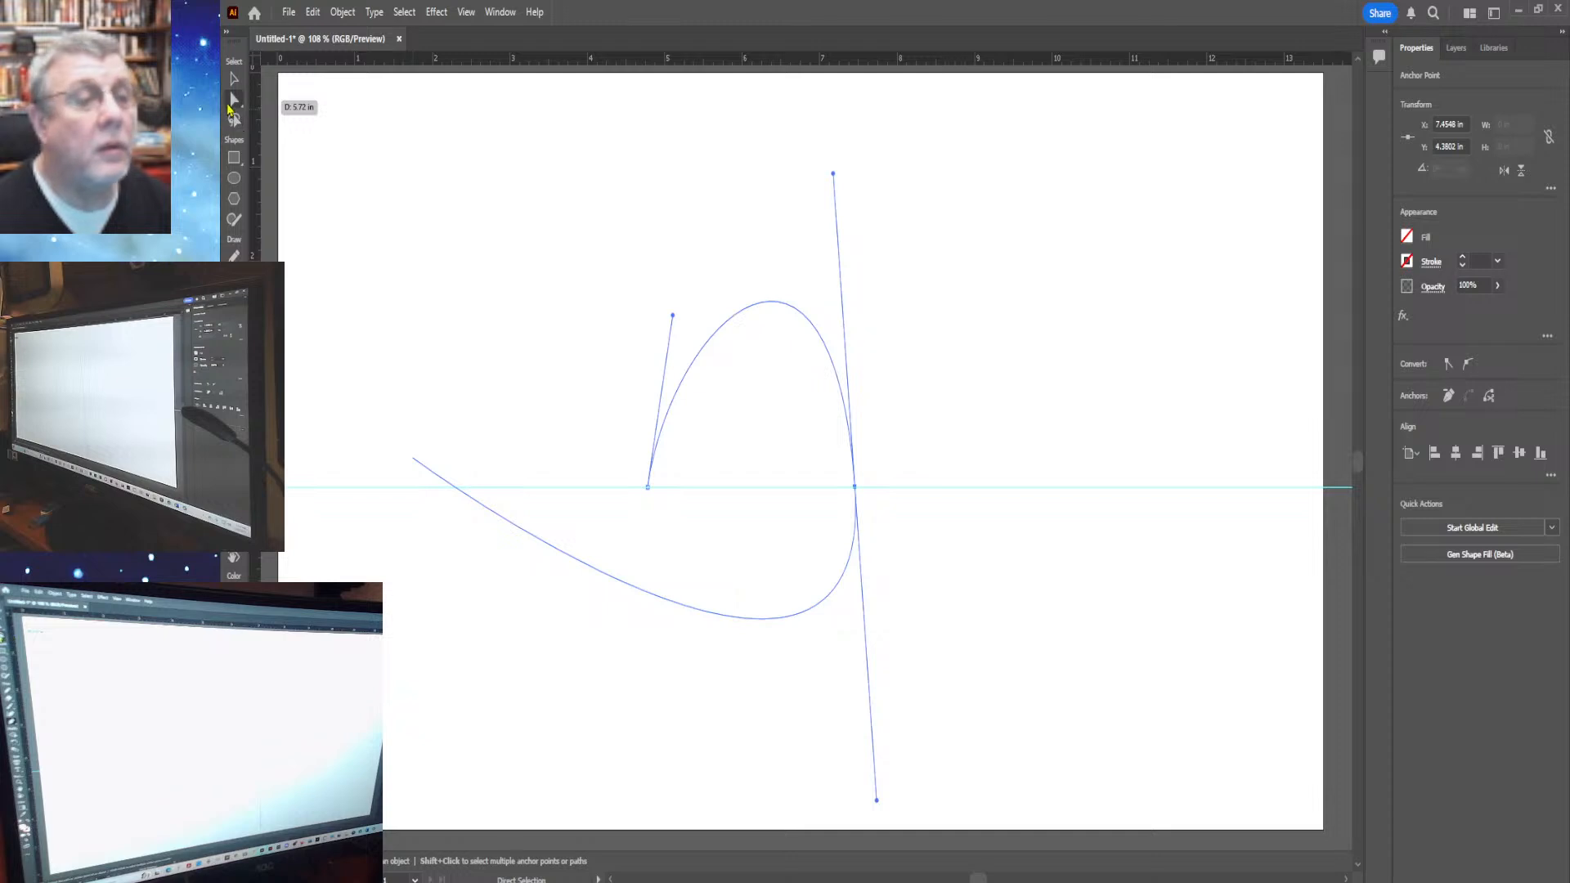
click(235, 100)
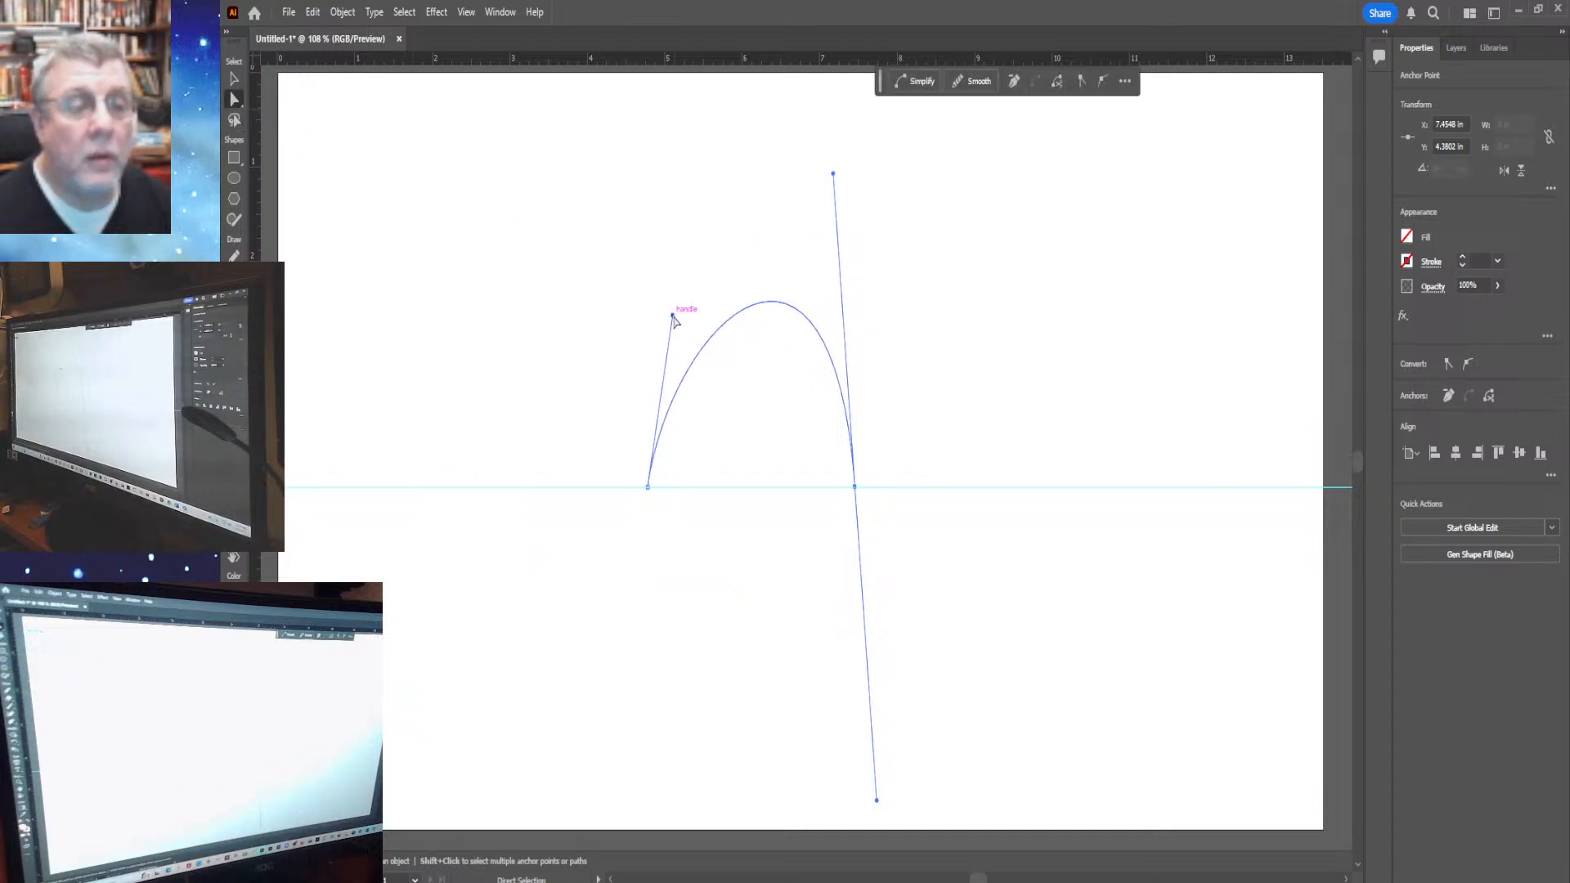
drag(674, 314, 667, 180)
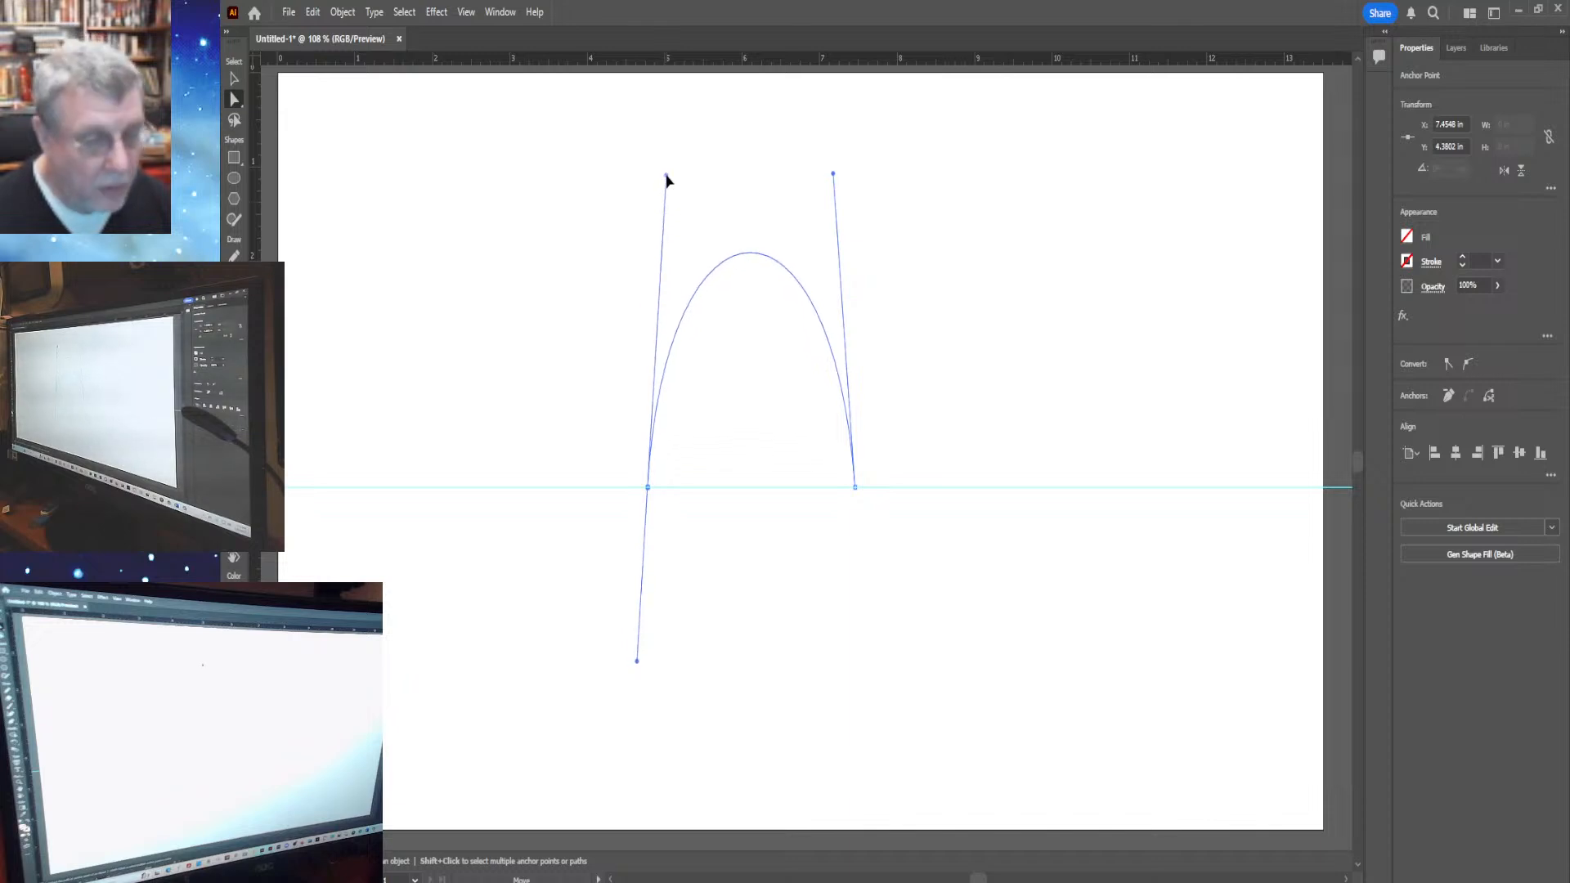
Move the arch's right anchor outward along the guide to about X 7.75 in, making the arch about 2.98 in wide
drag(667, 180, 667, 180)
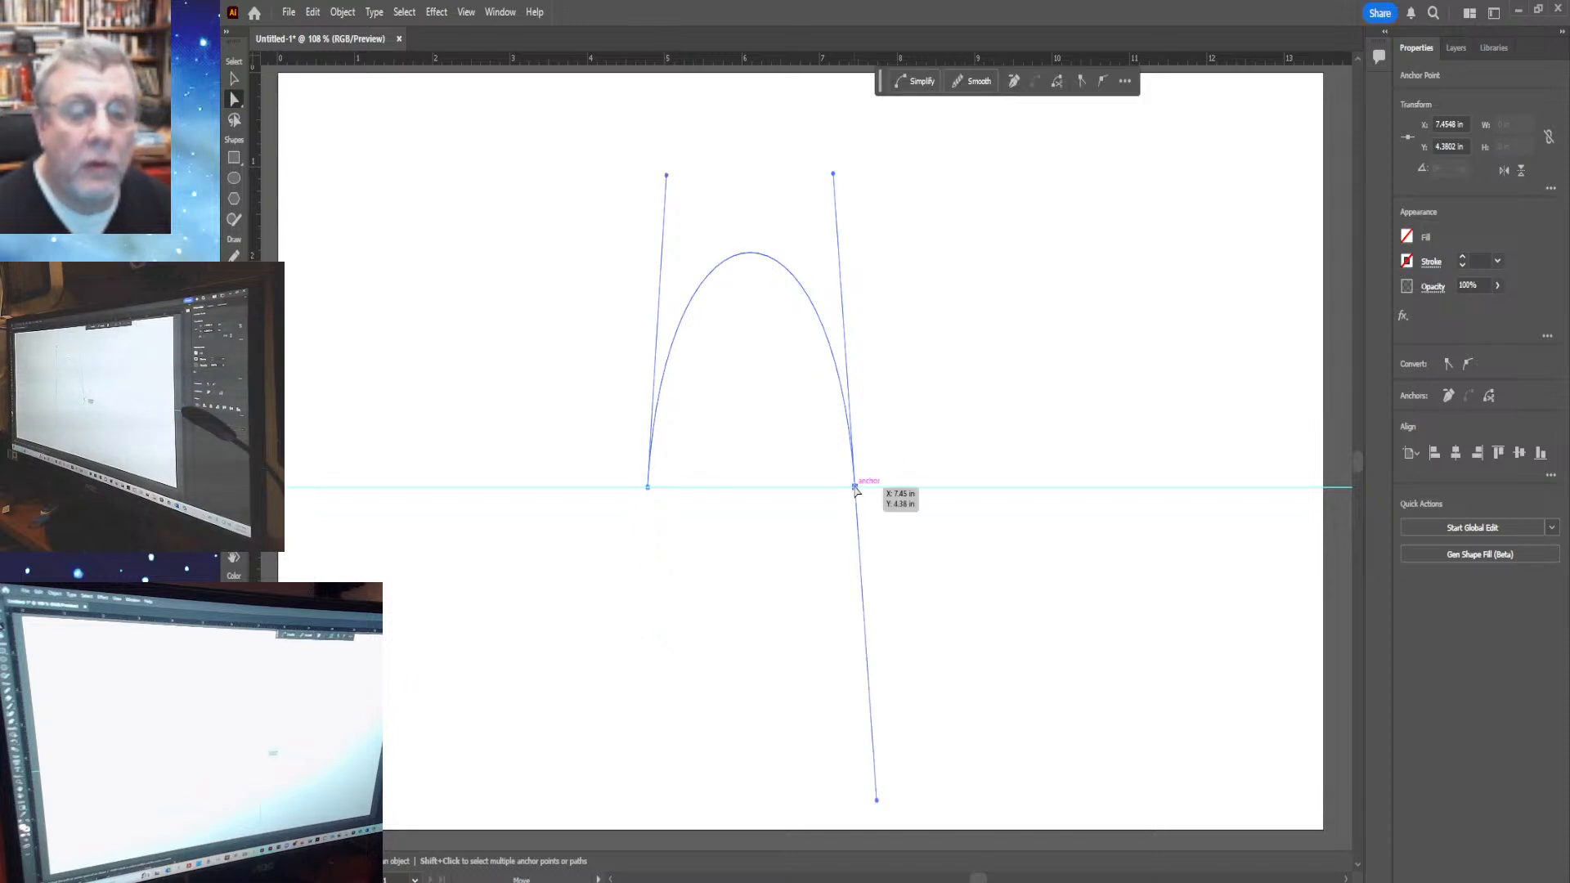
drag(854, 490, 878, 489)
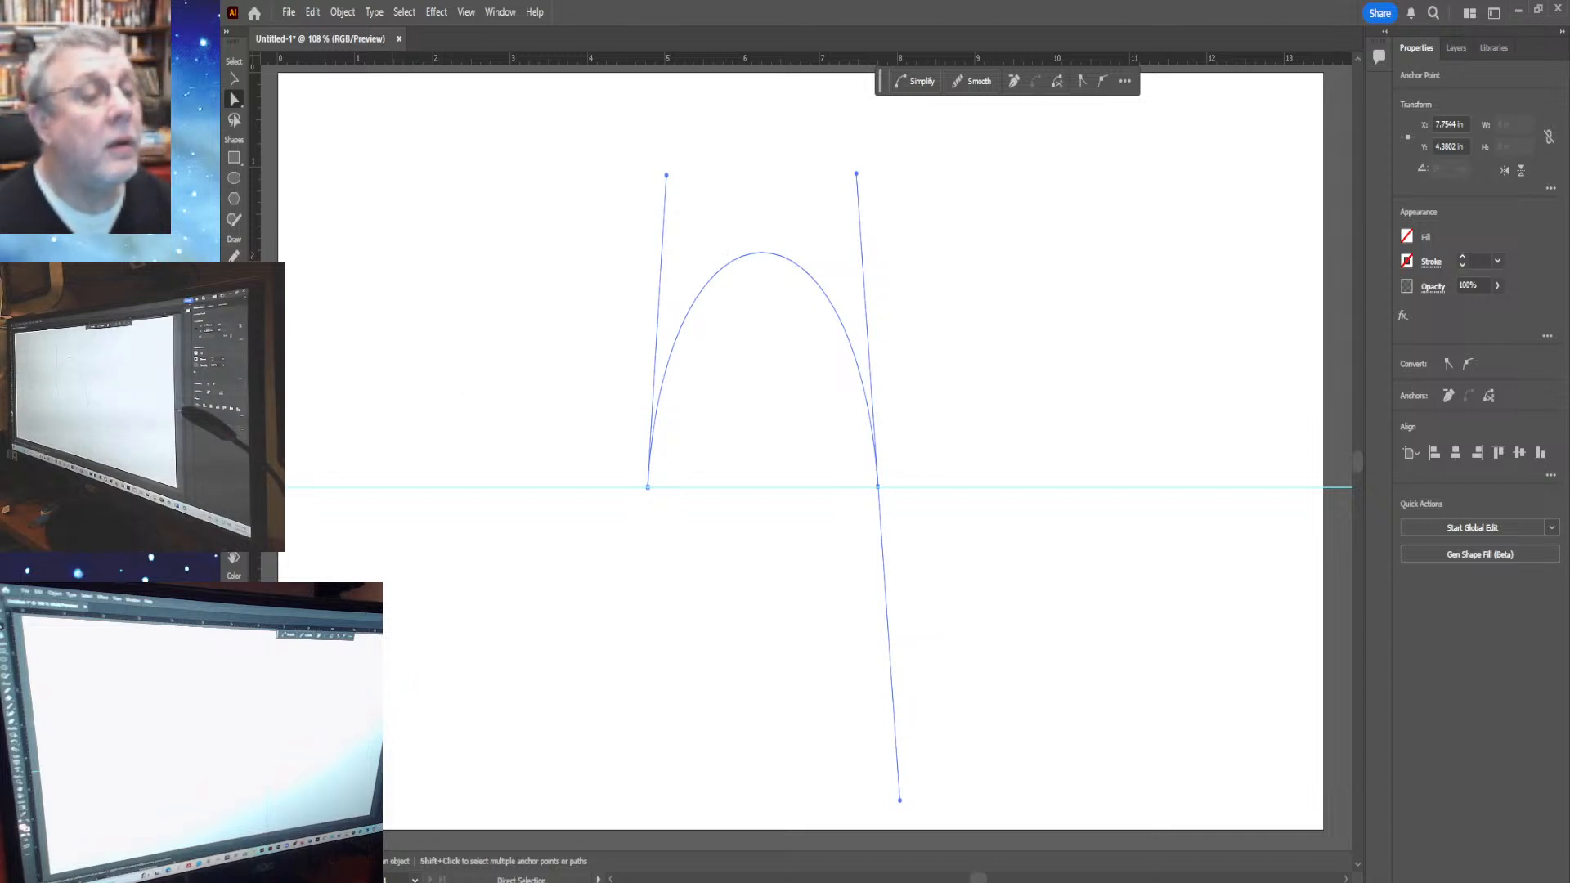
Continue the path from the right anchor with the Pen tool and close it with two straight segments through a point just below the guide
key(p)
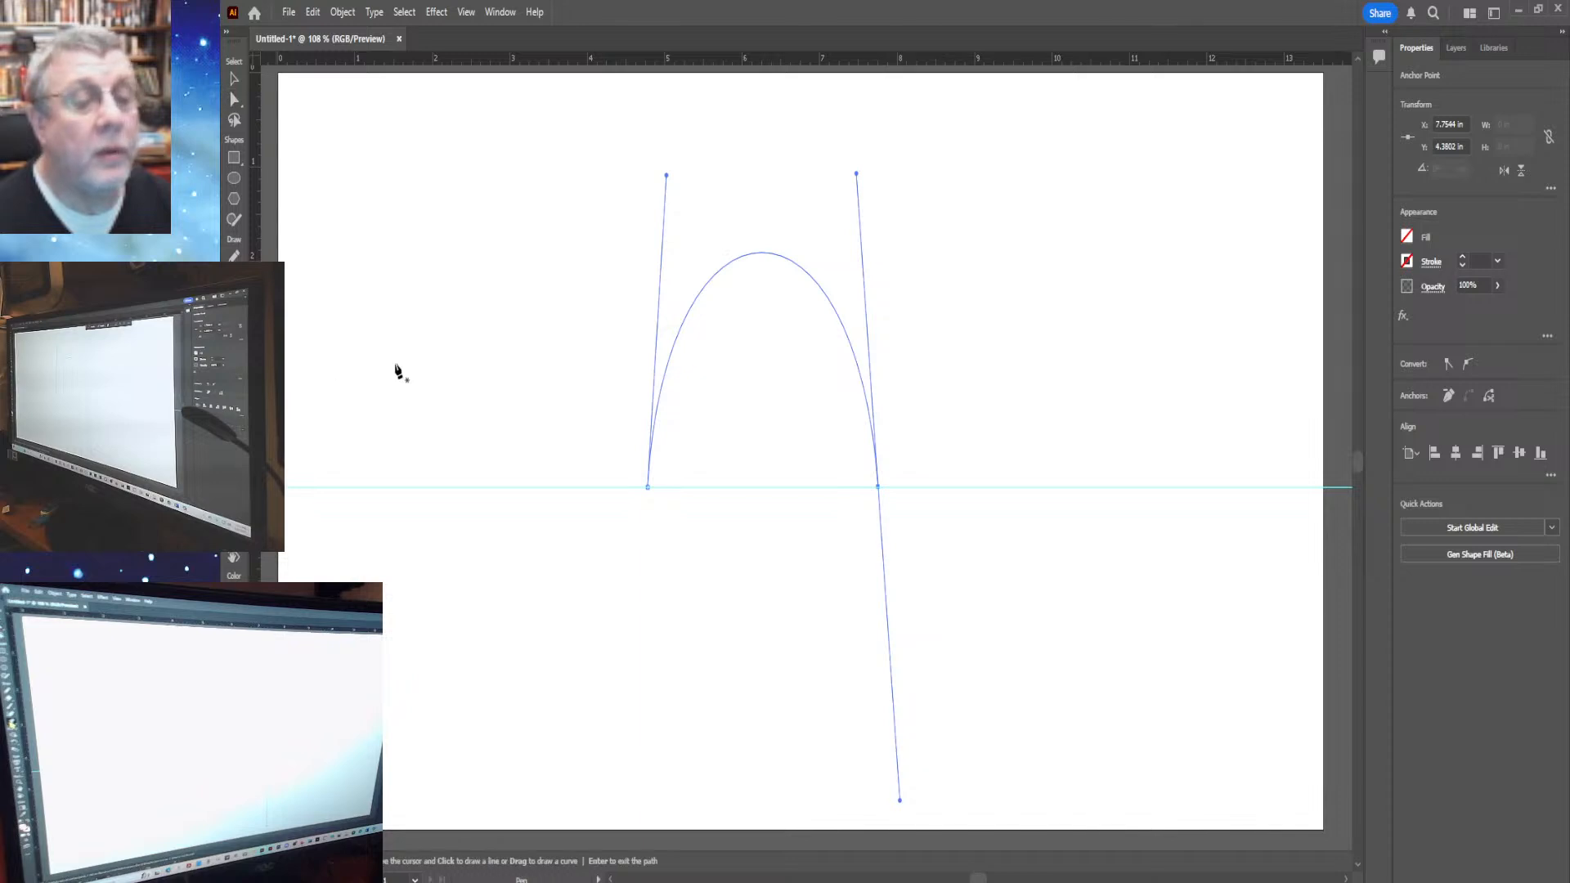
click(879, 488)
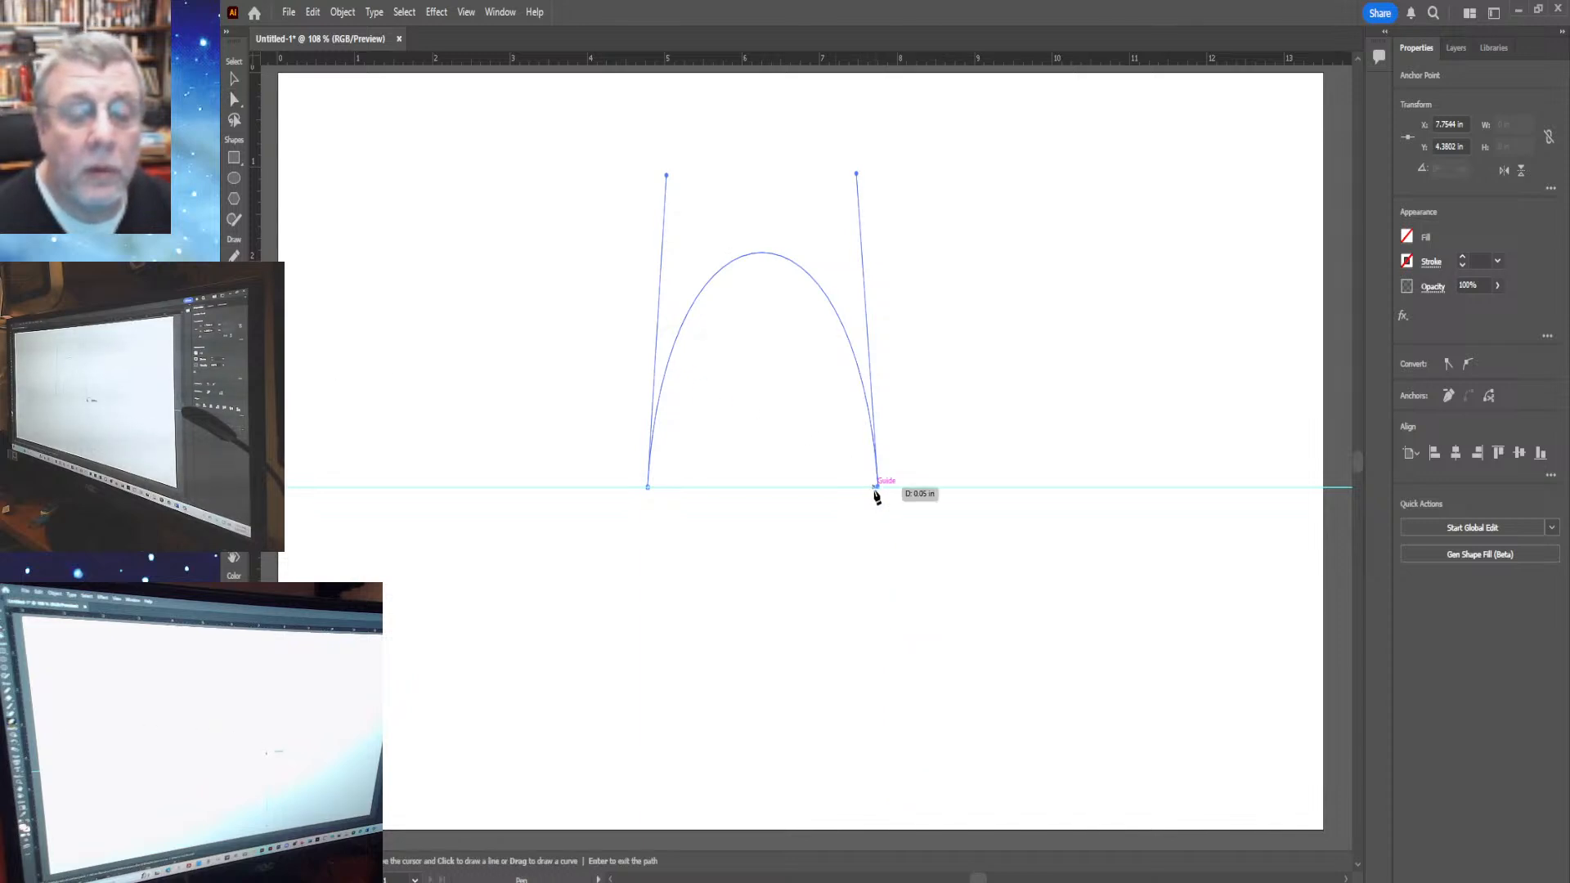
key(Return)
drag(875, 488, 861, 507)
key(Return)
click(878, 493)
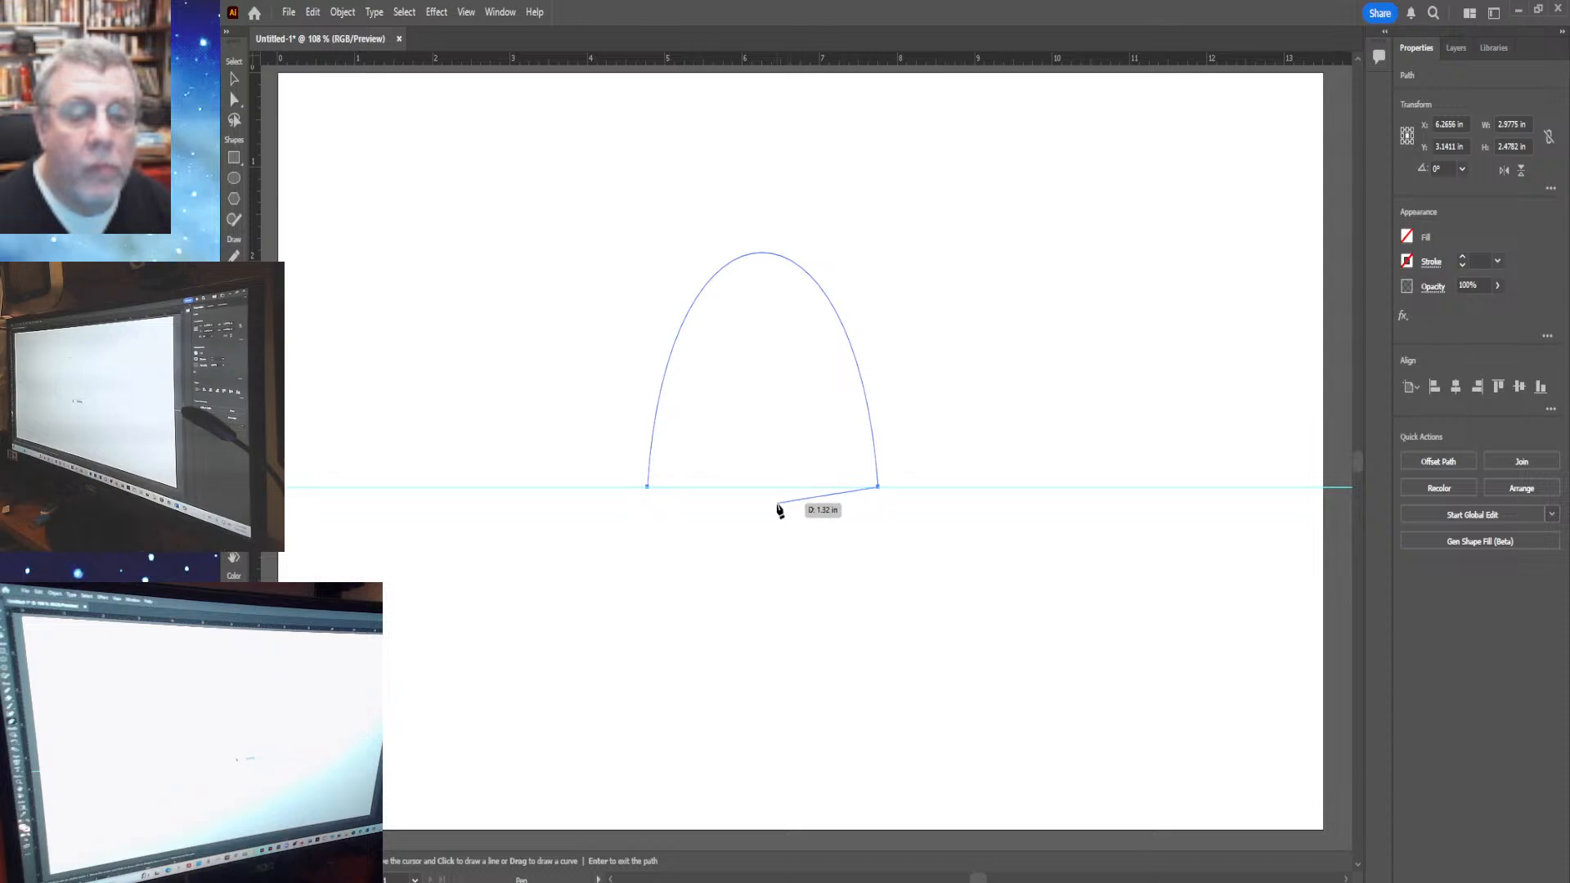
click(777, 503)
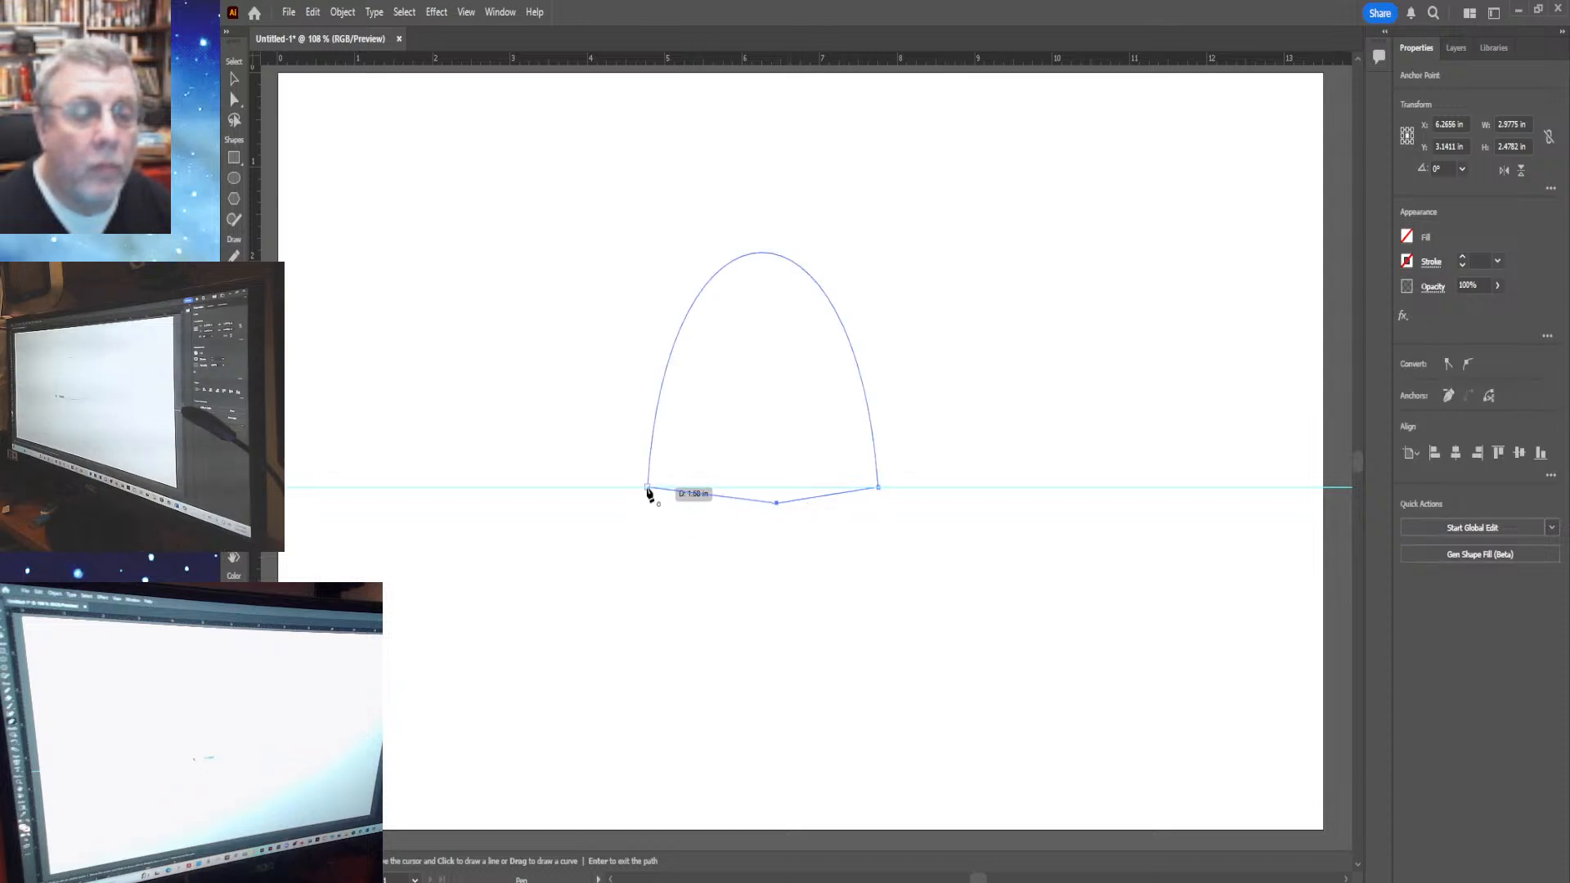
click(647, 489)
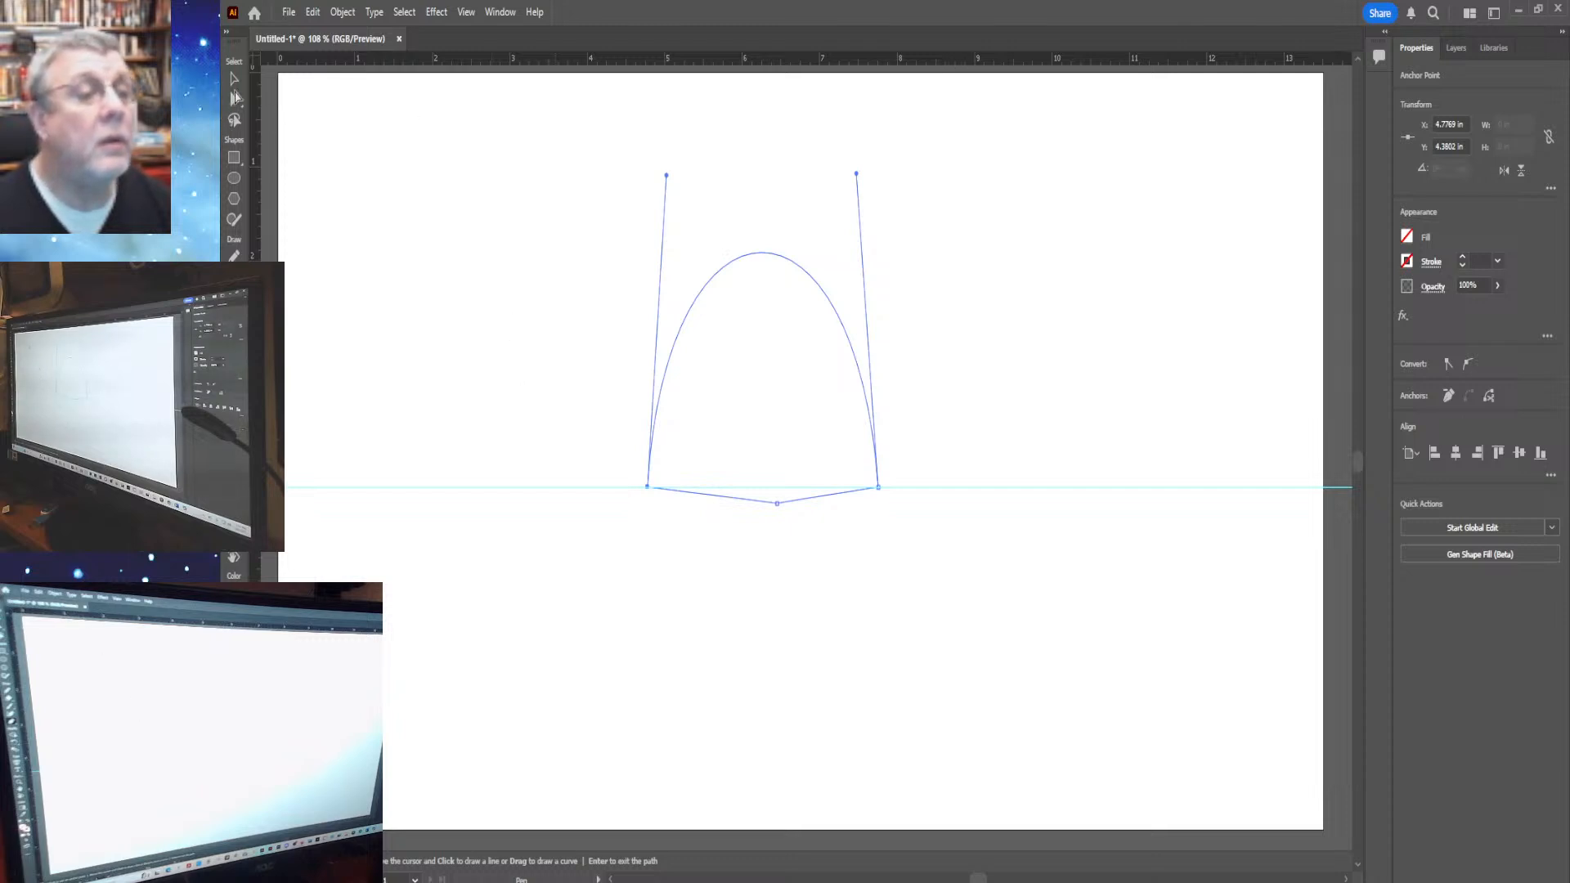
Select the closed shape and try to shift its bottom middle anchor outward and down with Direct Selection
click(234, 78)
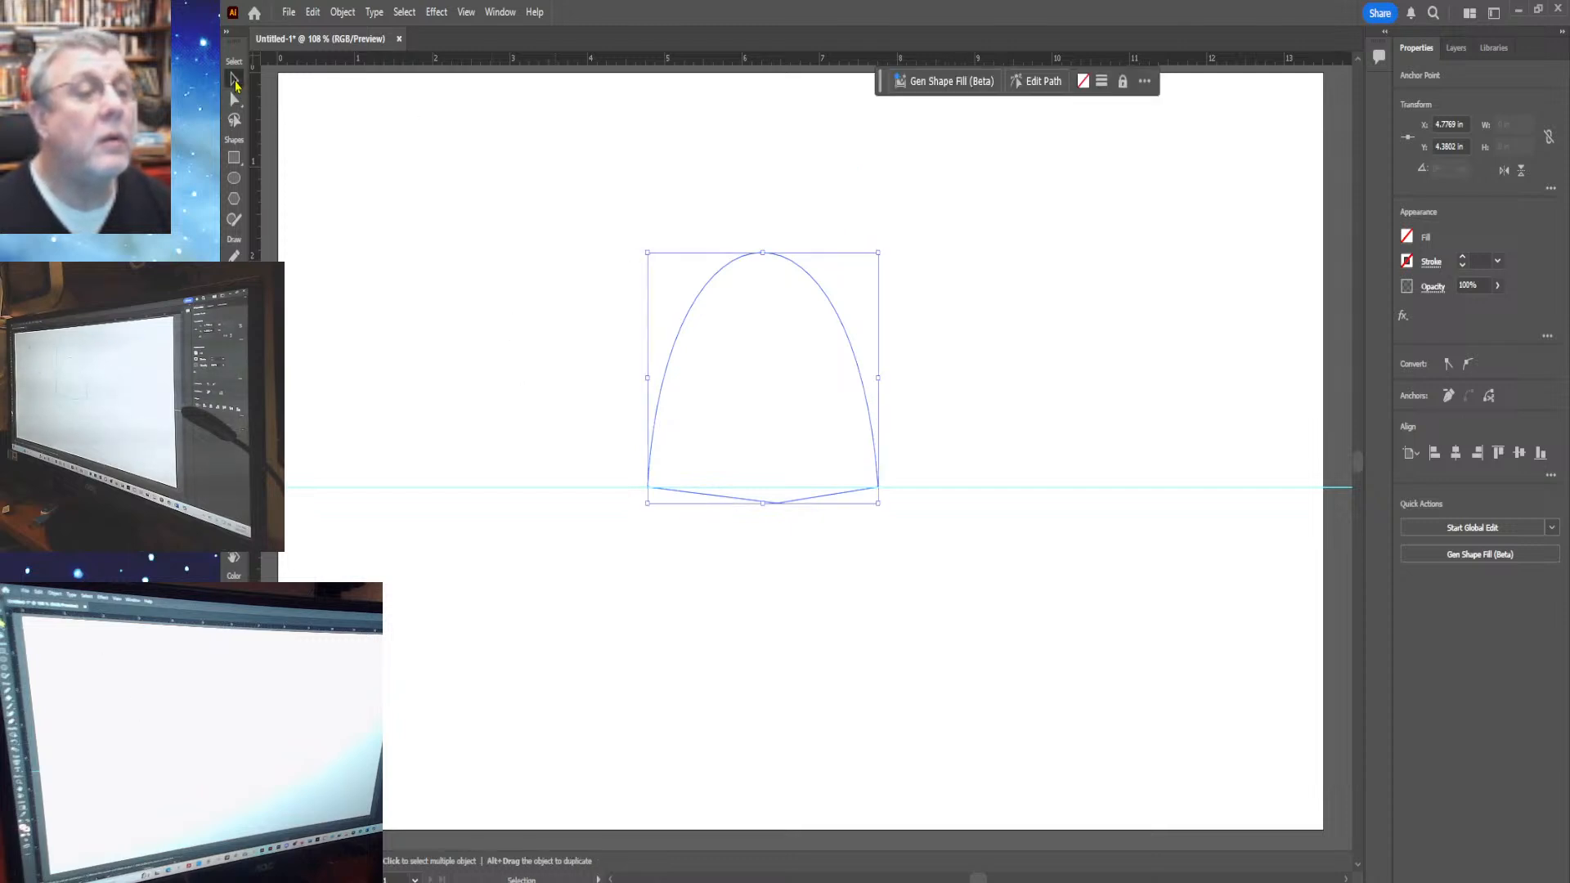
click(788, 580)
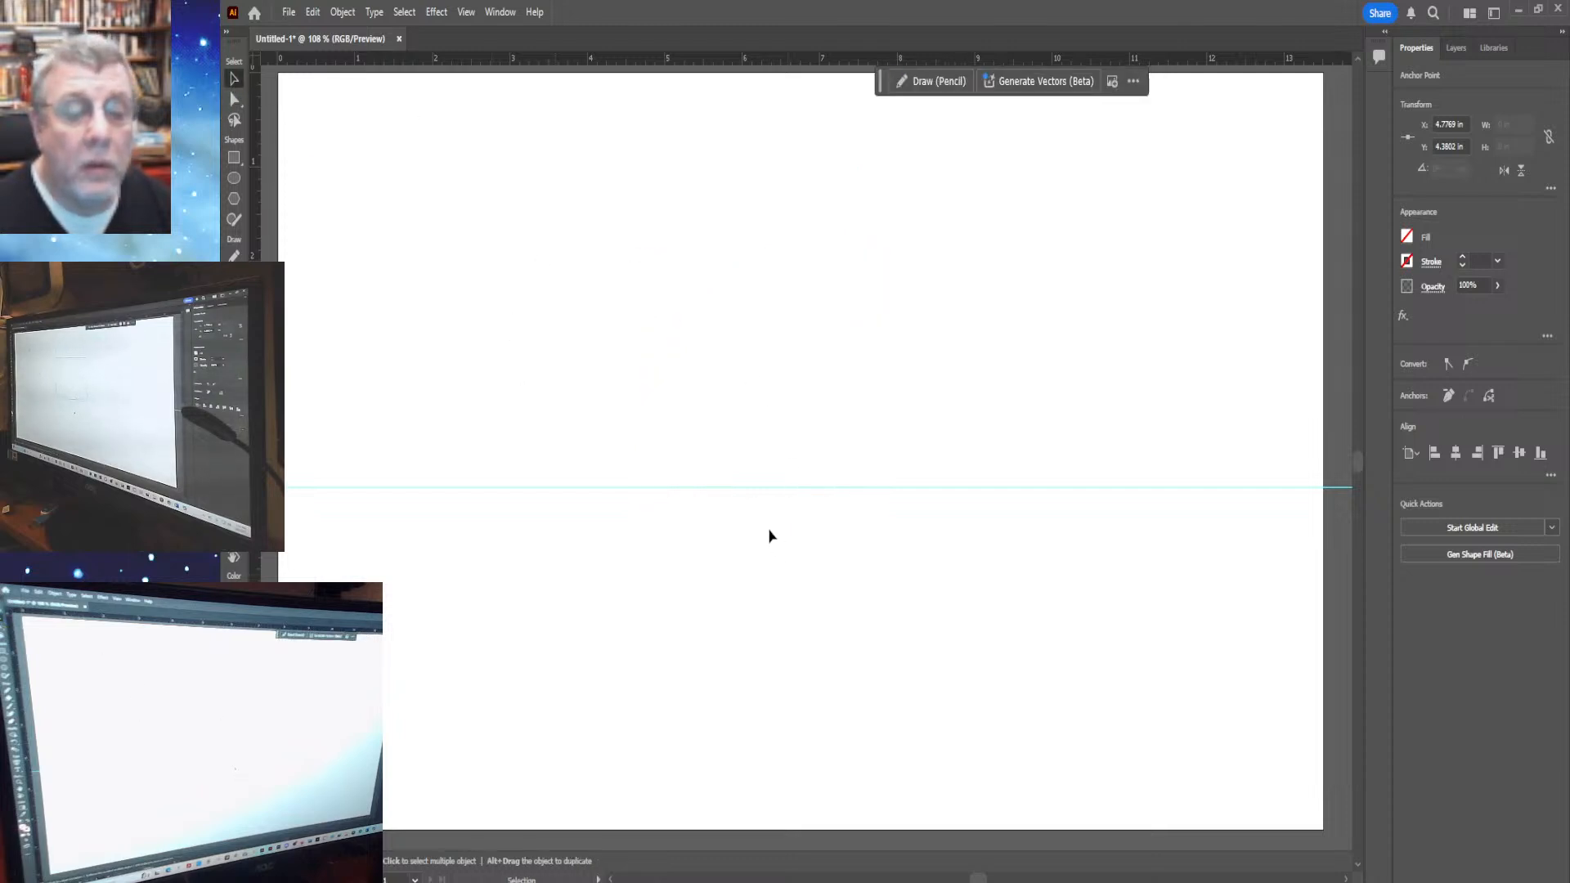
click(233, 99)
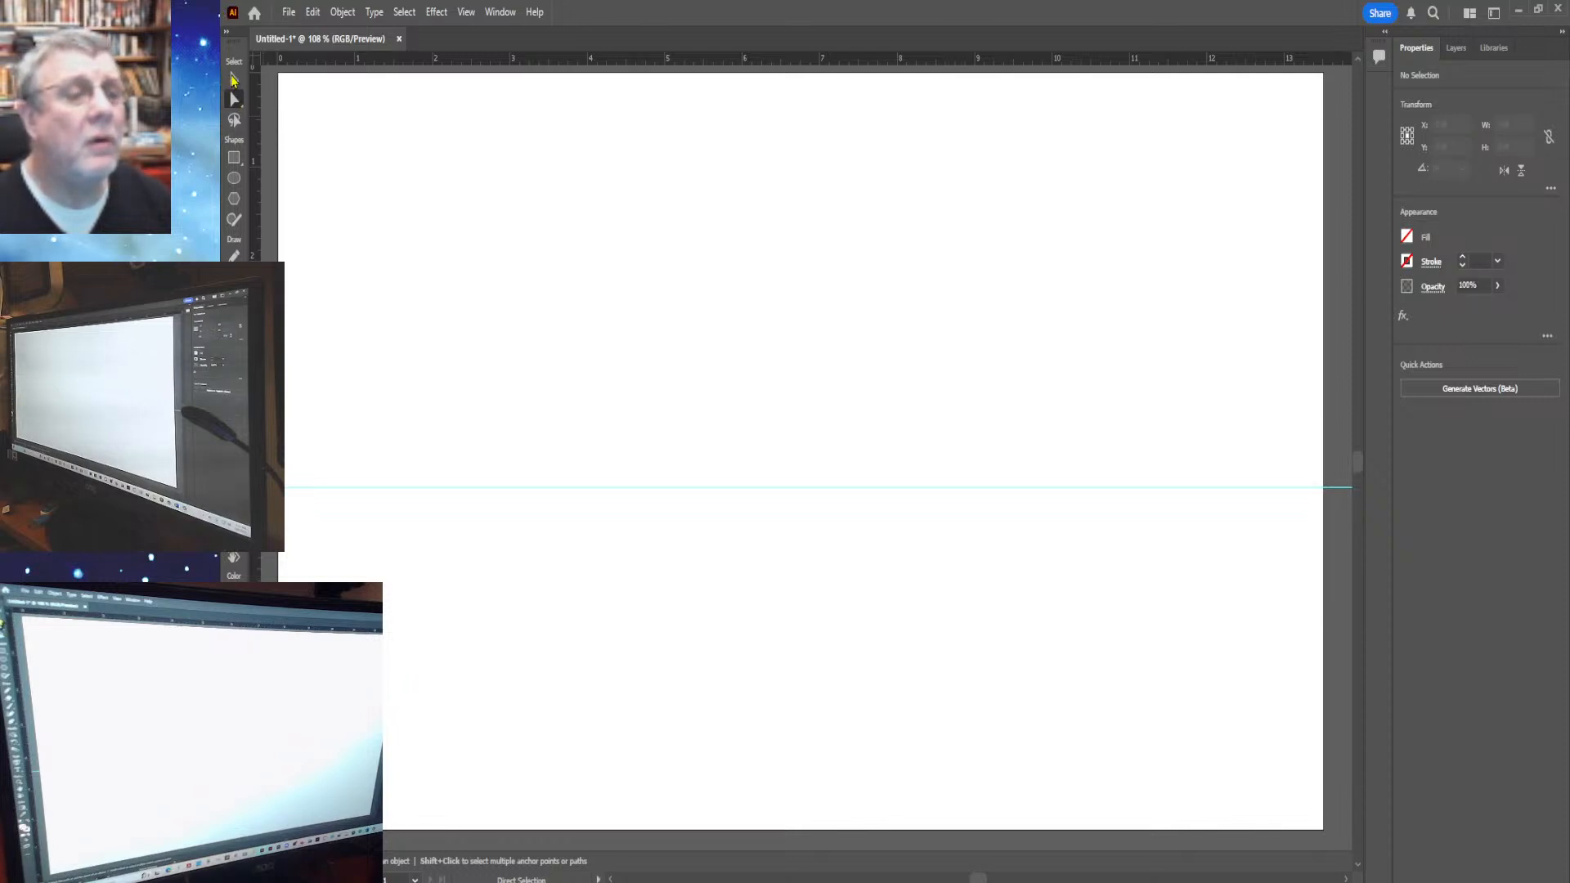
click(233, 79)
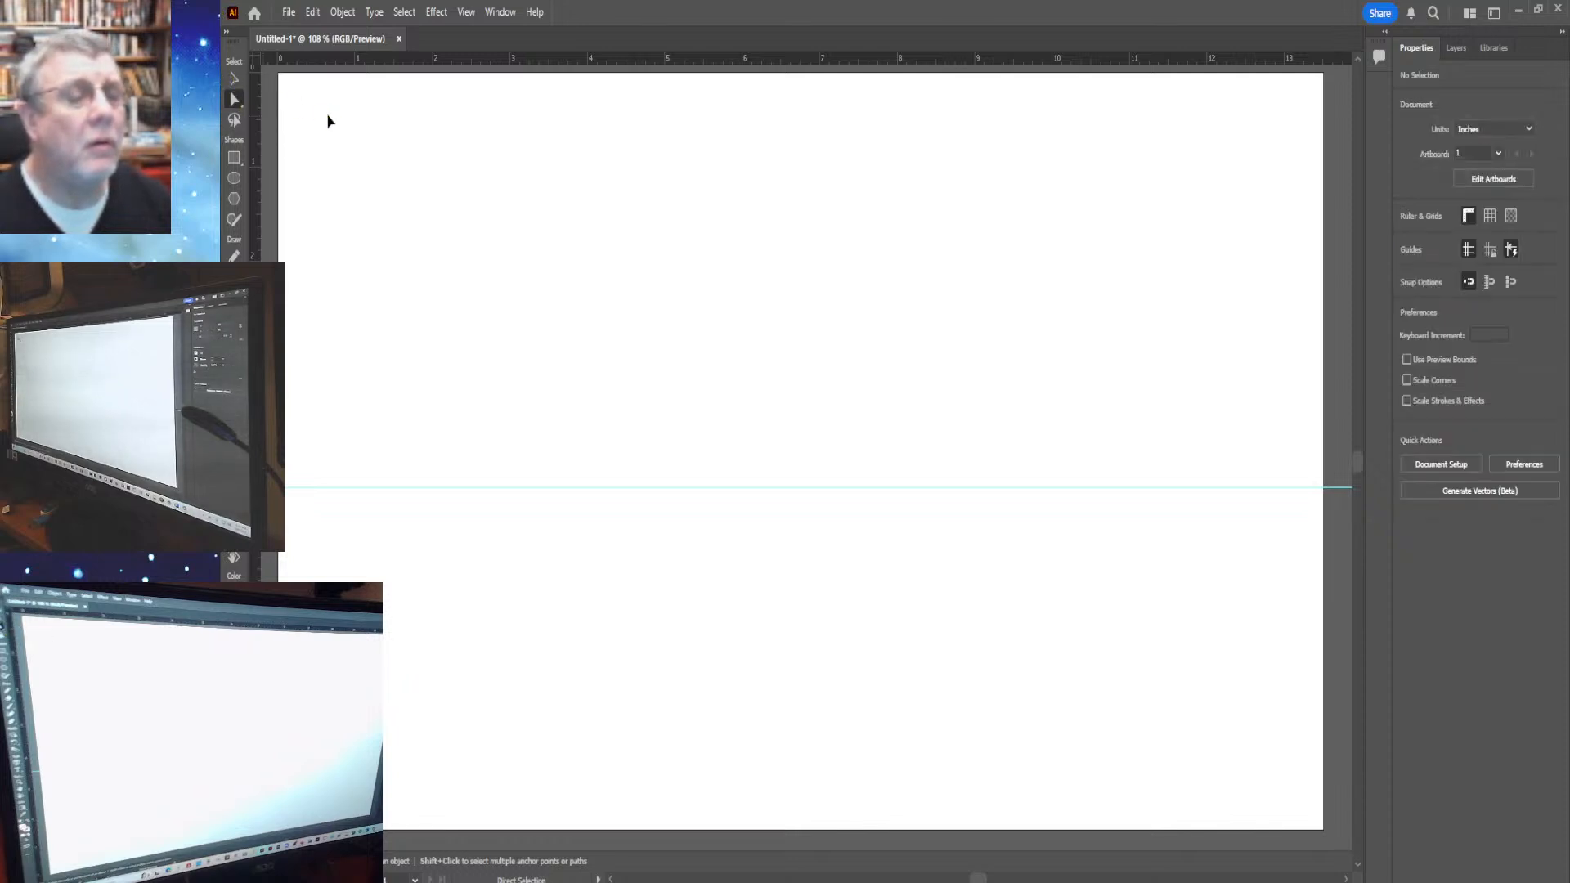
drag(541, 244, 1032, 710)
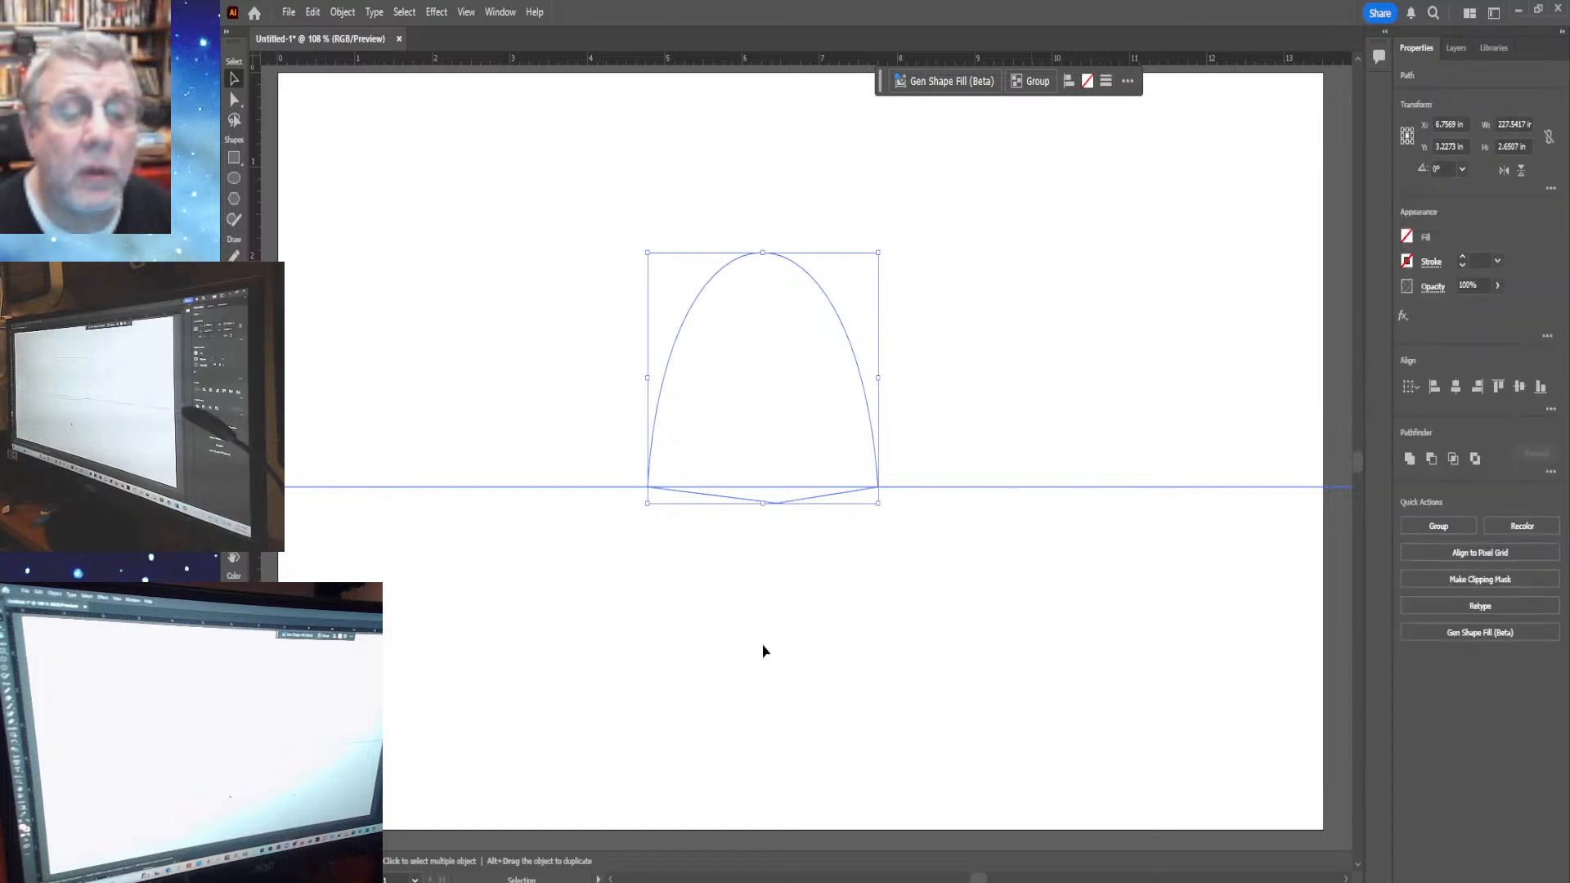
click(234, 105)
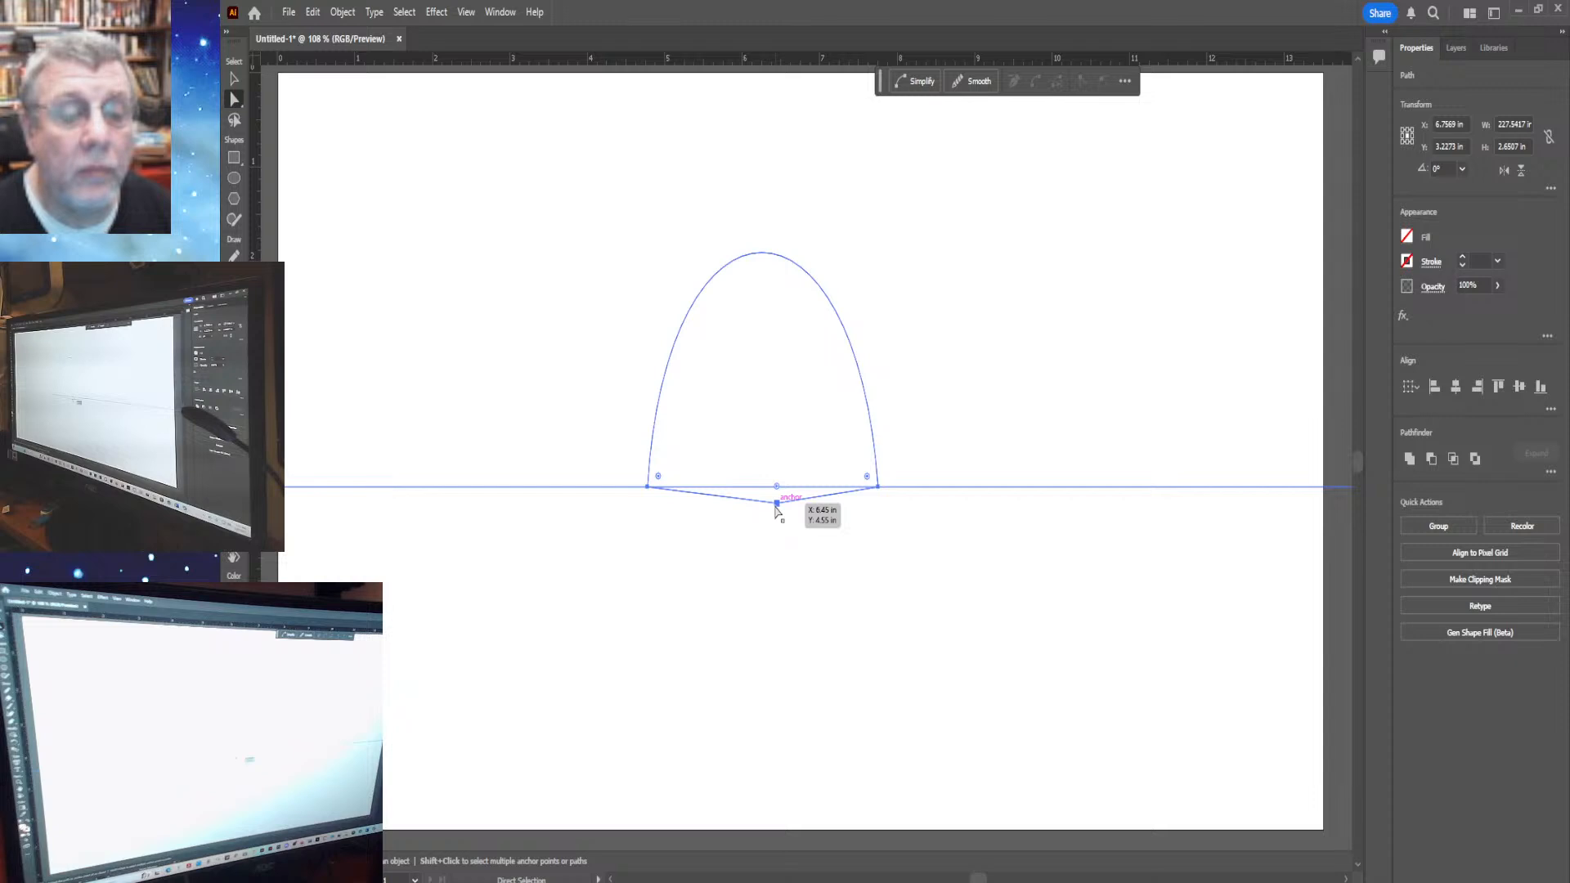
drag(776, 504, 844, 526)
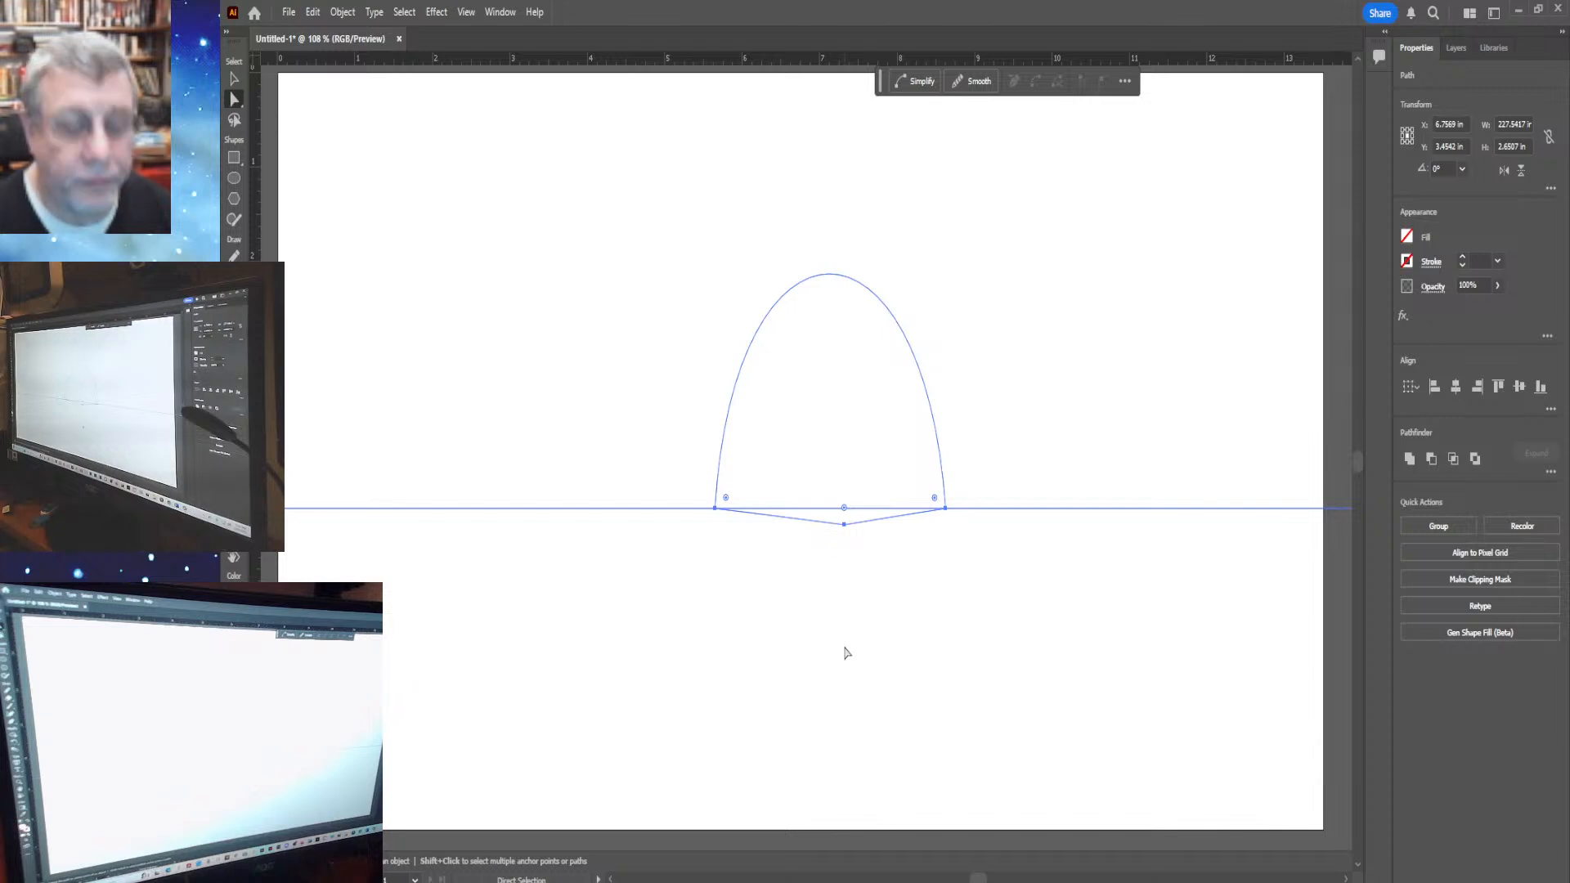
Undo the move and the two straight base segments, back to the open arch
key(ctrl+z)
key(ctrl+z)
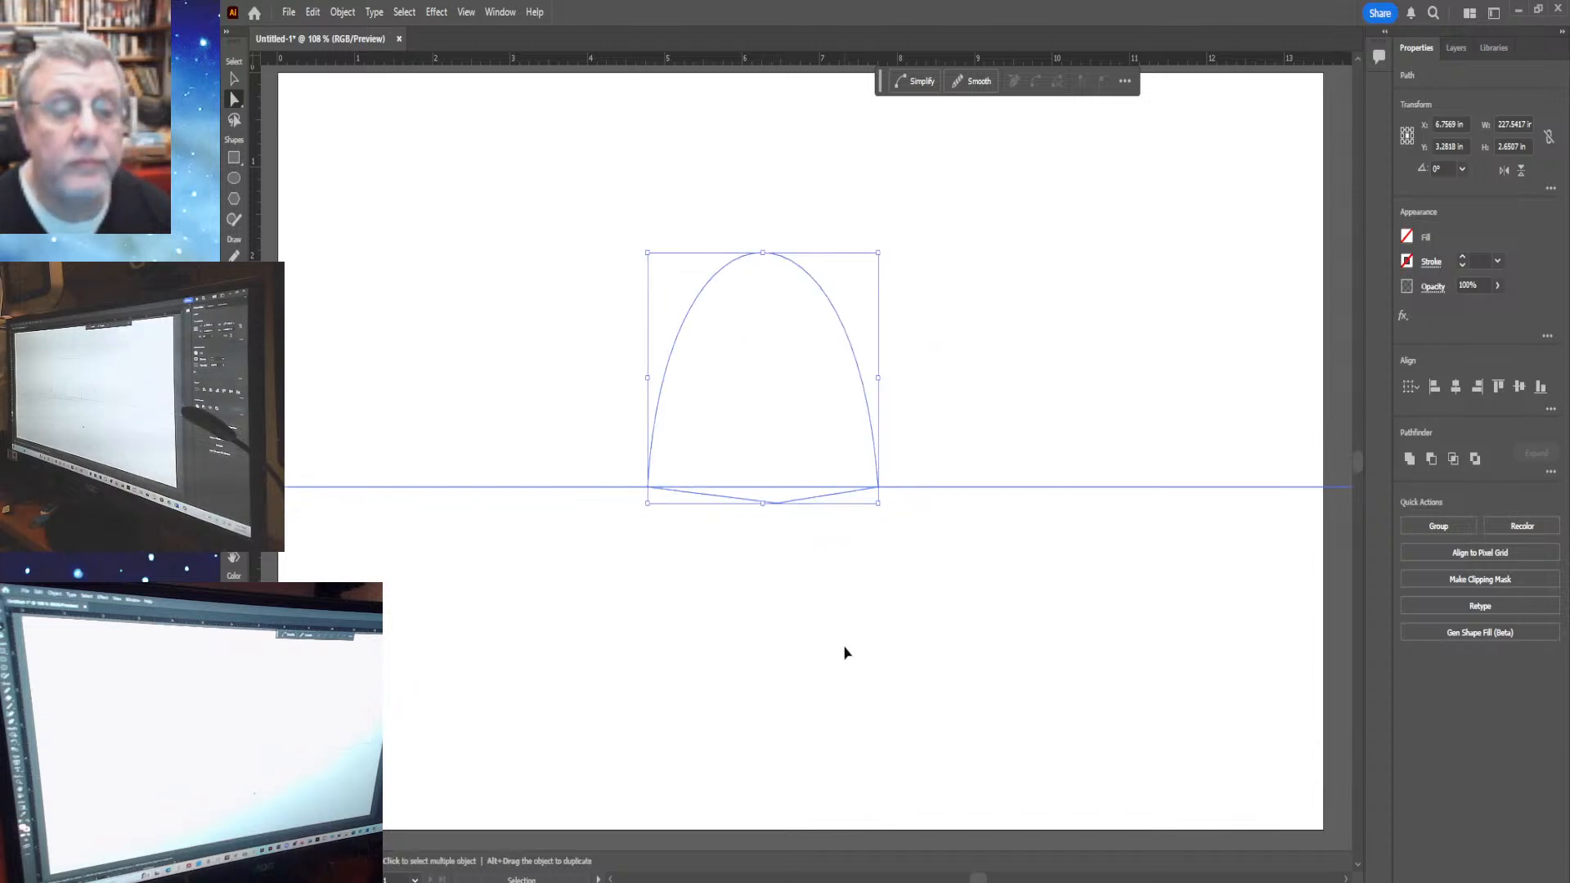
key(ctrl+z)
key(ctrl+z)
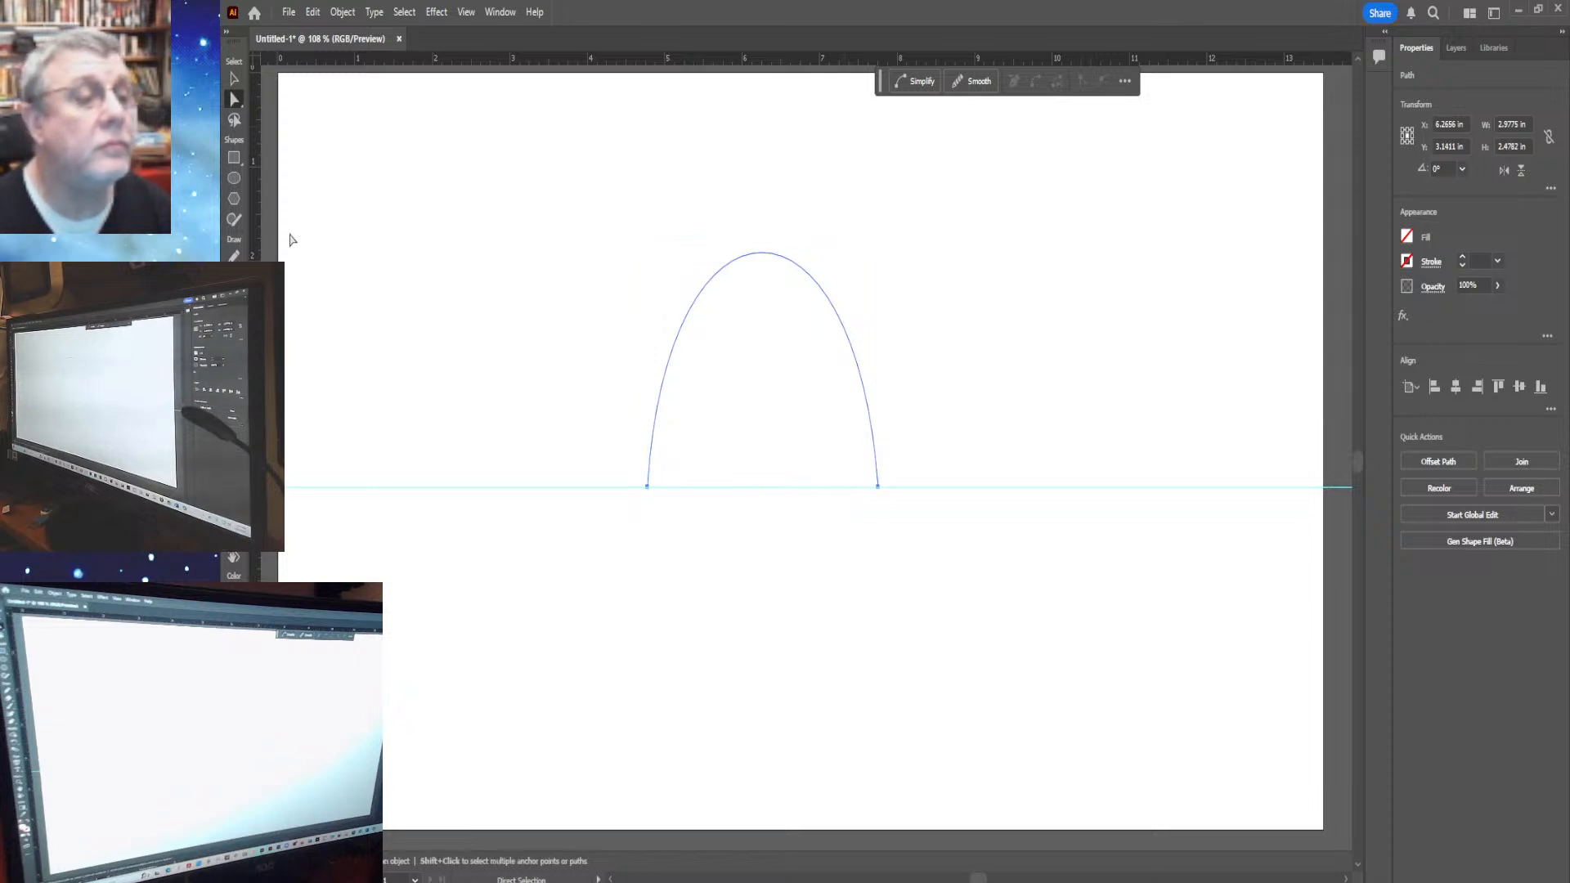
Close the arch with a shallow curved Pen segment from the right anchor to the left, using short handles below the guide
key(p)
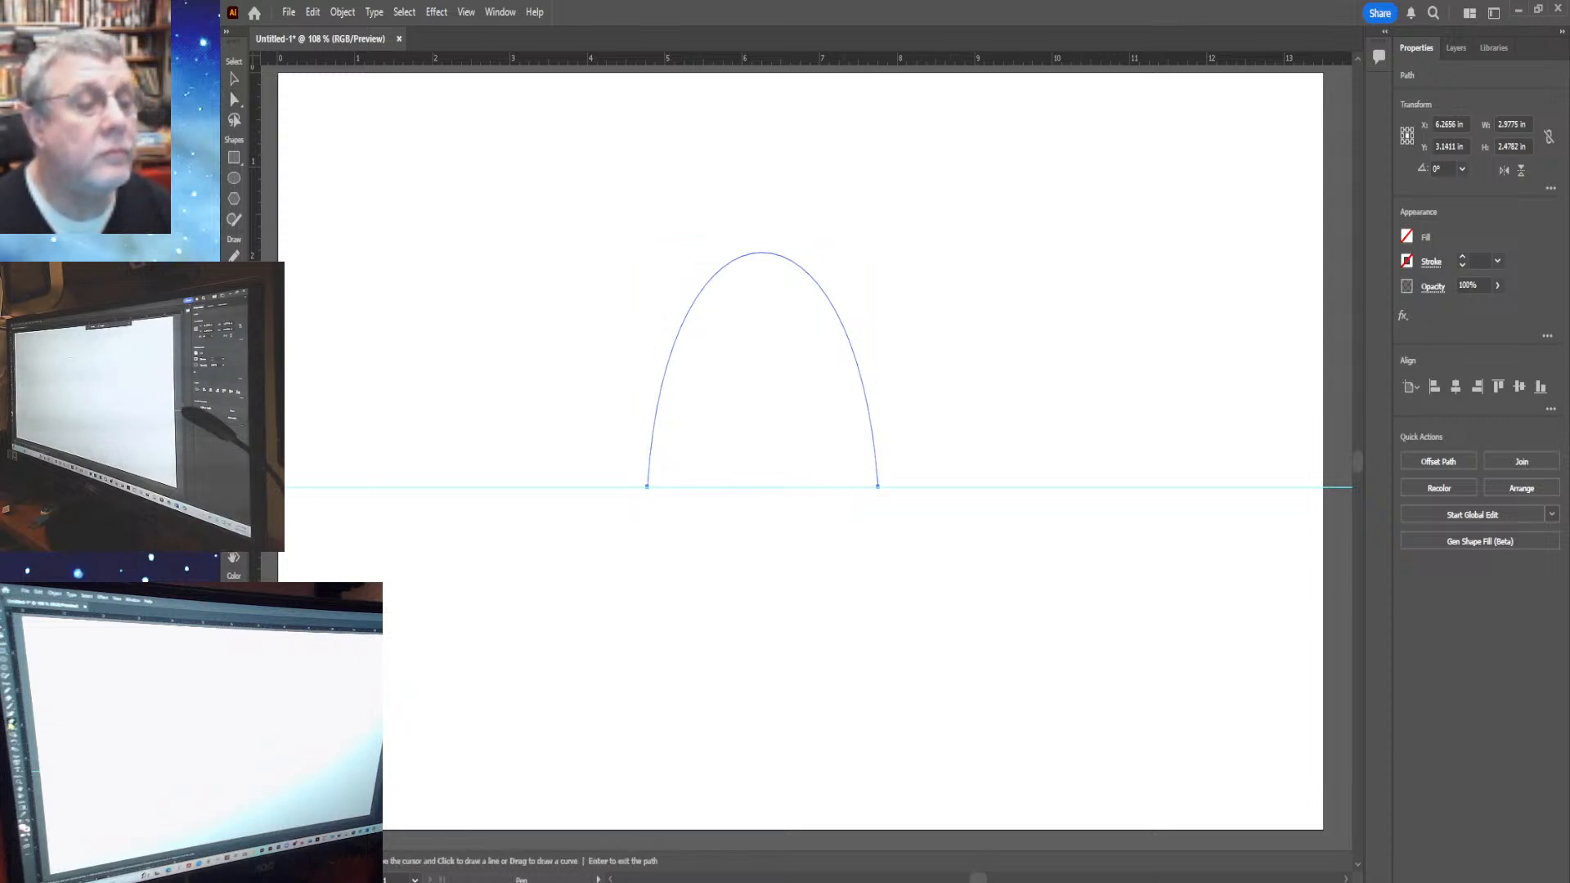
click(877, 487)
mouse_move(878, 489)
mouse_down()
mouse_move(856, 508)
mouse_move(881, 516)
mouse_up()
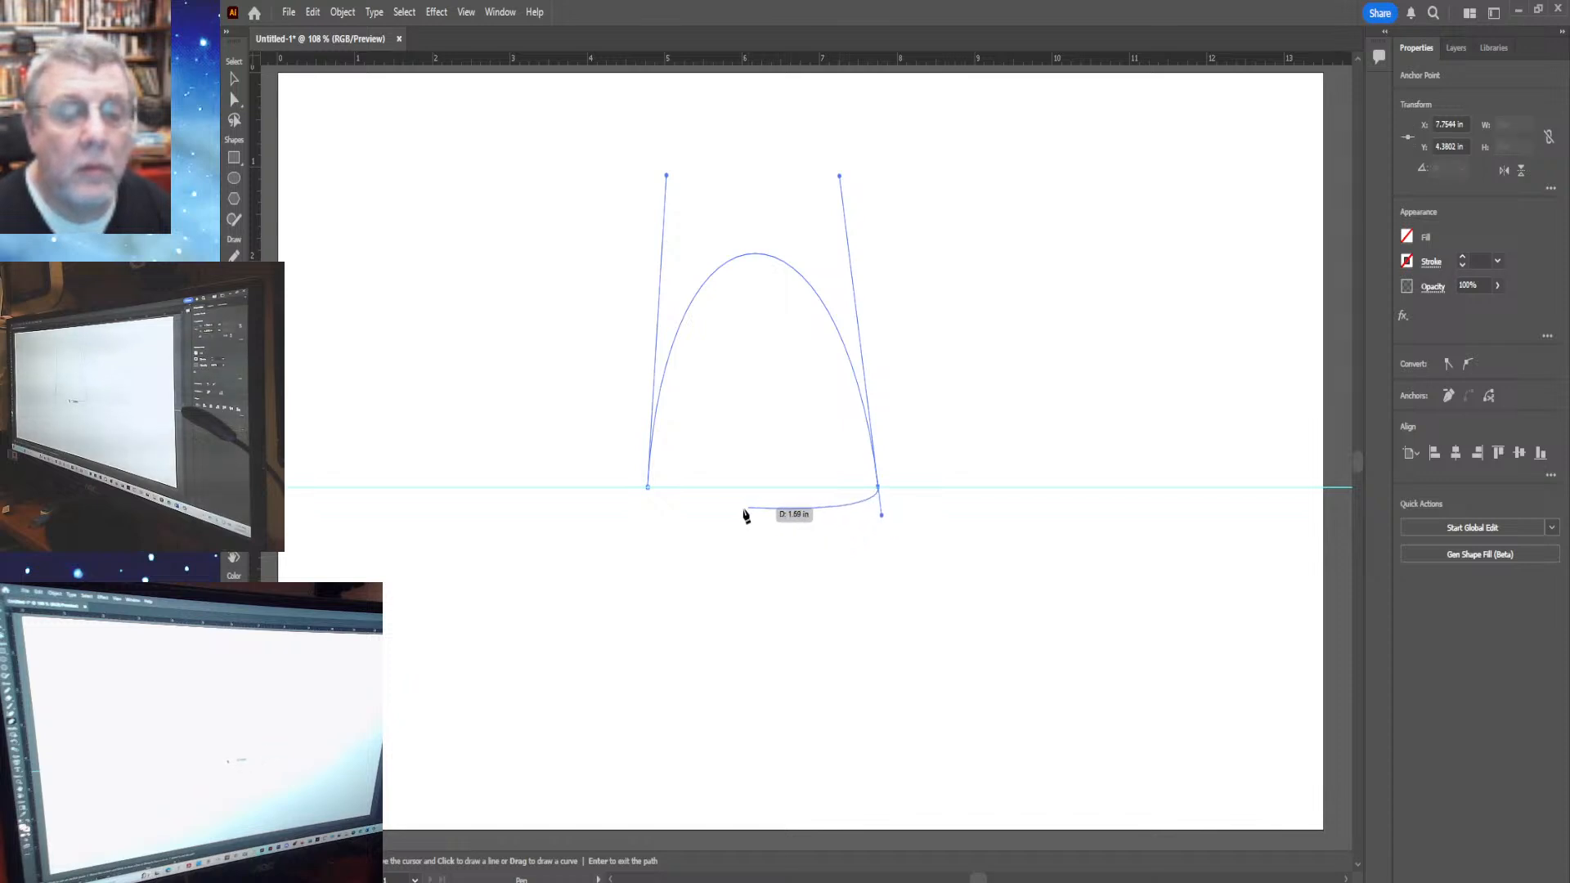
click(646, 489)
mouse_move(646, 491)
mouse_down()
mouse_move(627, 498)
mouse_move(664, 513)
mouse_move(642, 496)
mouse_move(659, 493)
mouse_move(647, 478)
mouse_up()
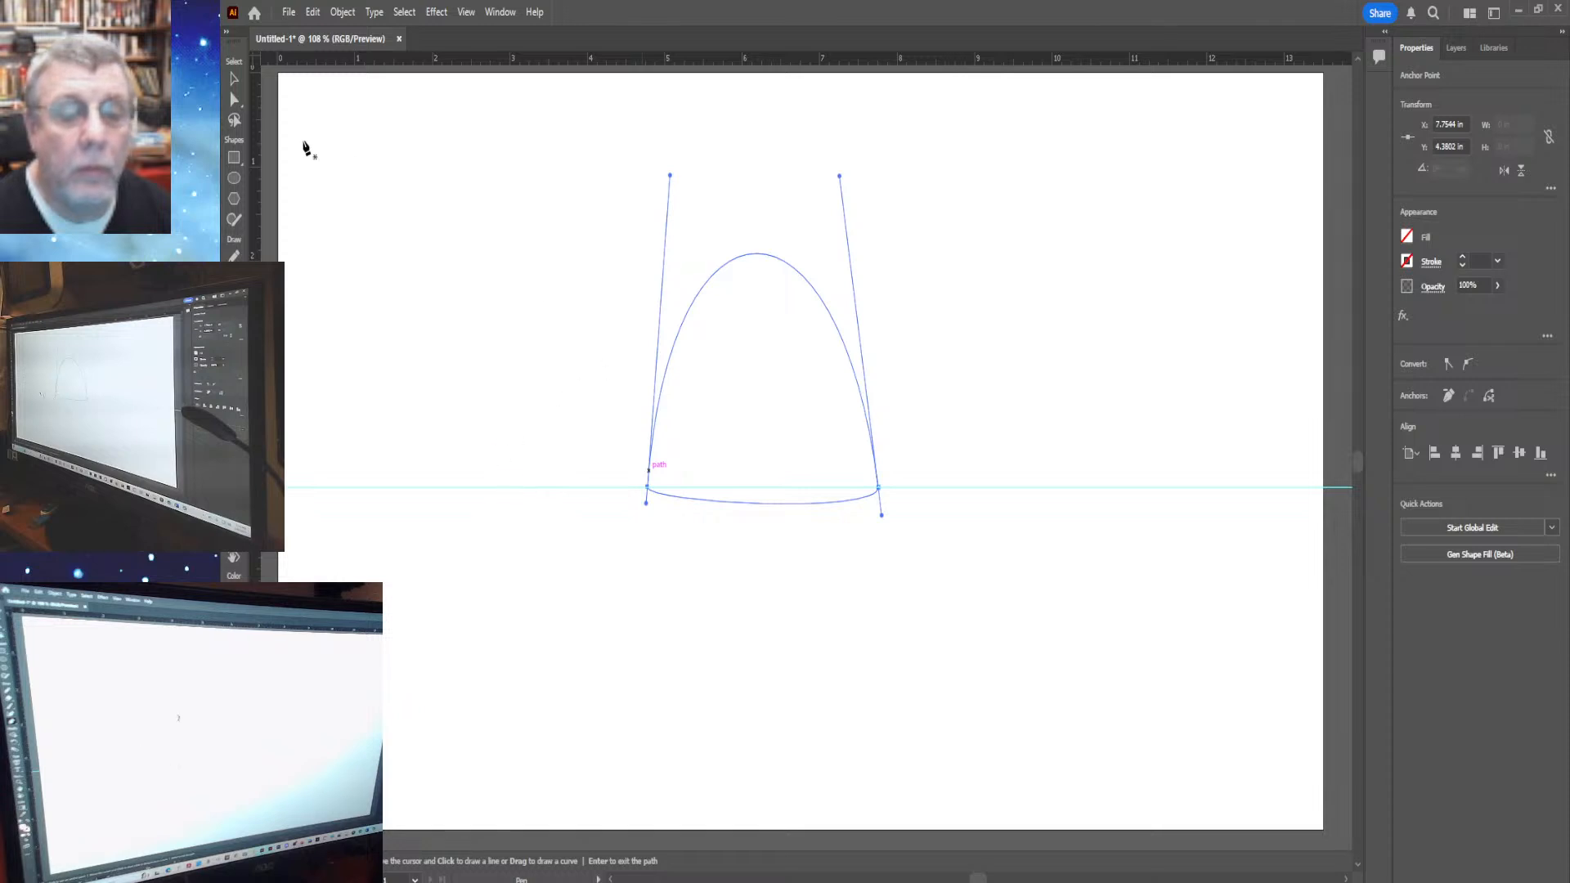
Adjust the left anchor's lower and upper handles with Direct Selection, tilting the upper one inward to mirror the right side
click(233, 78)
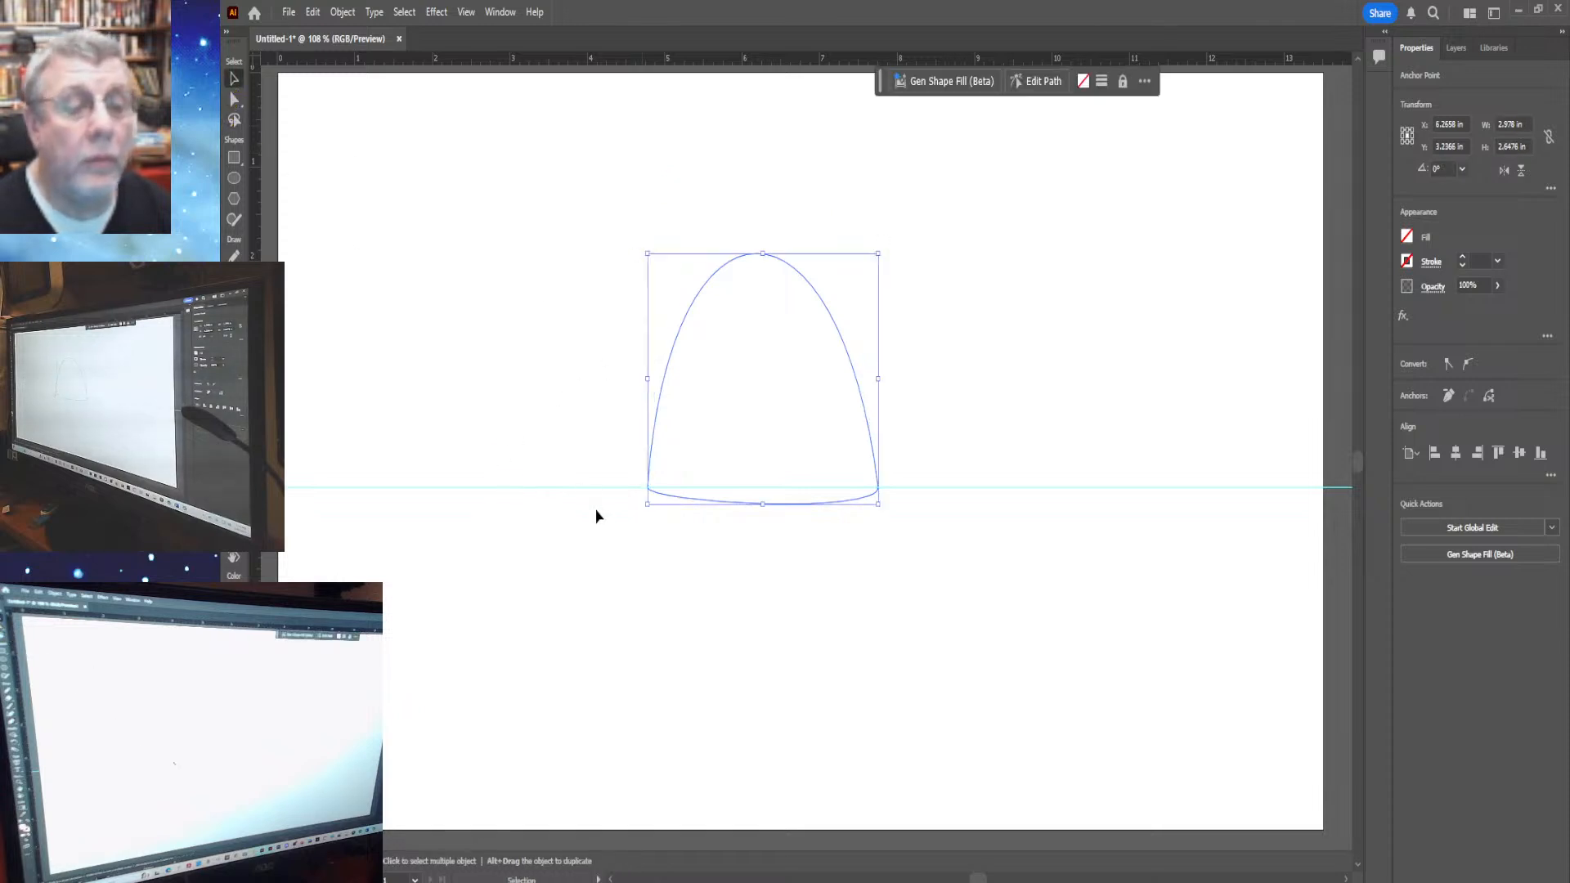
click(234, 99)
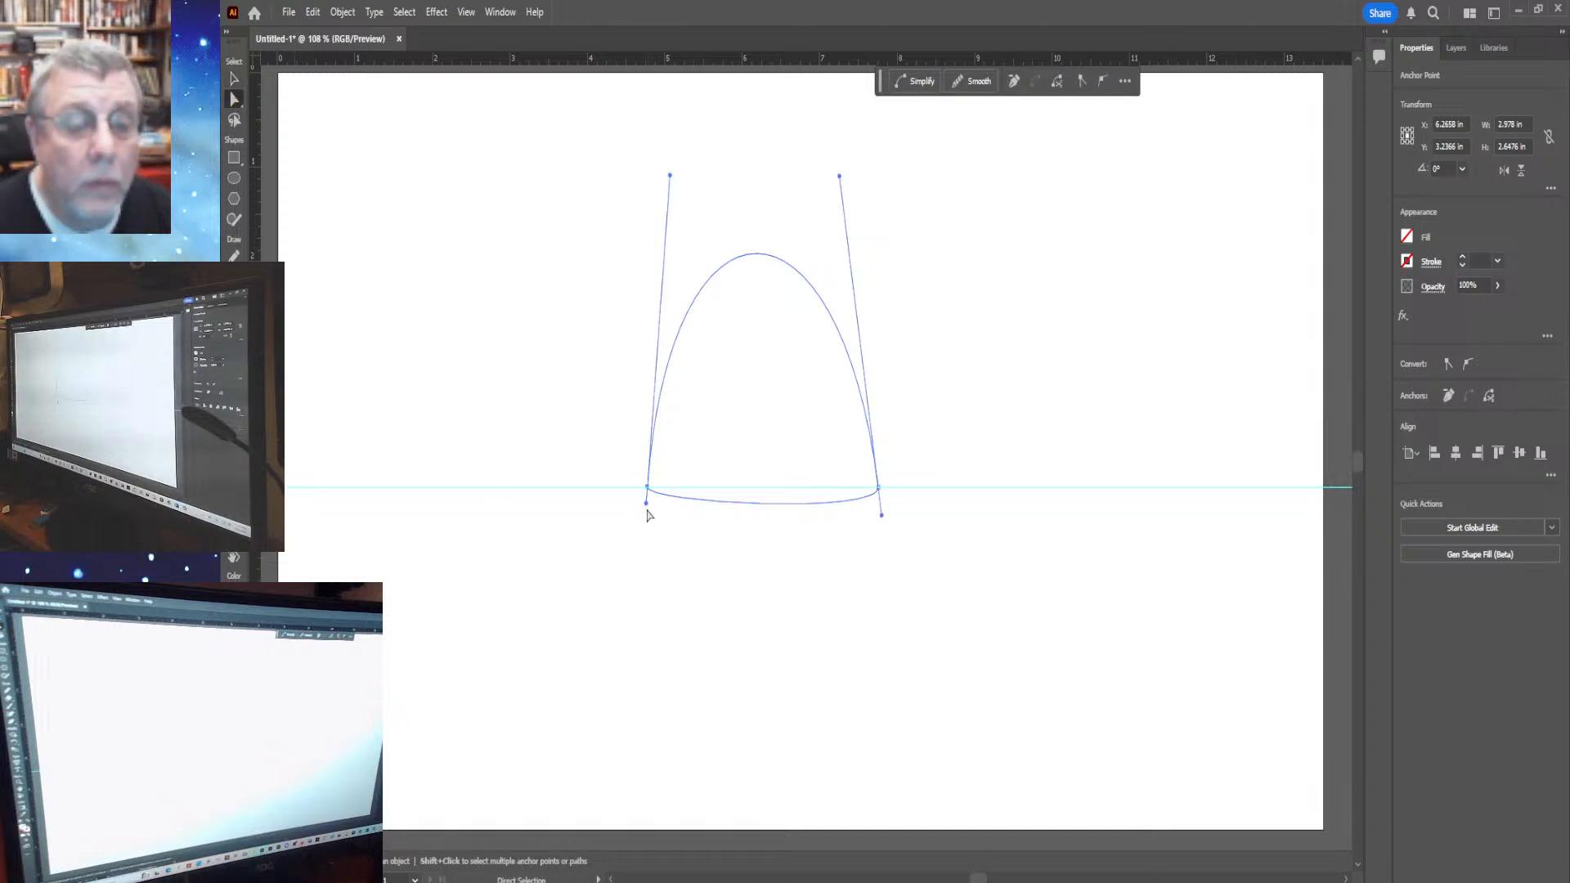
drag(646, 507, 650, 512)
click(693, 571)
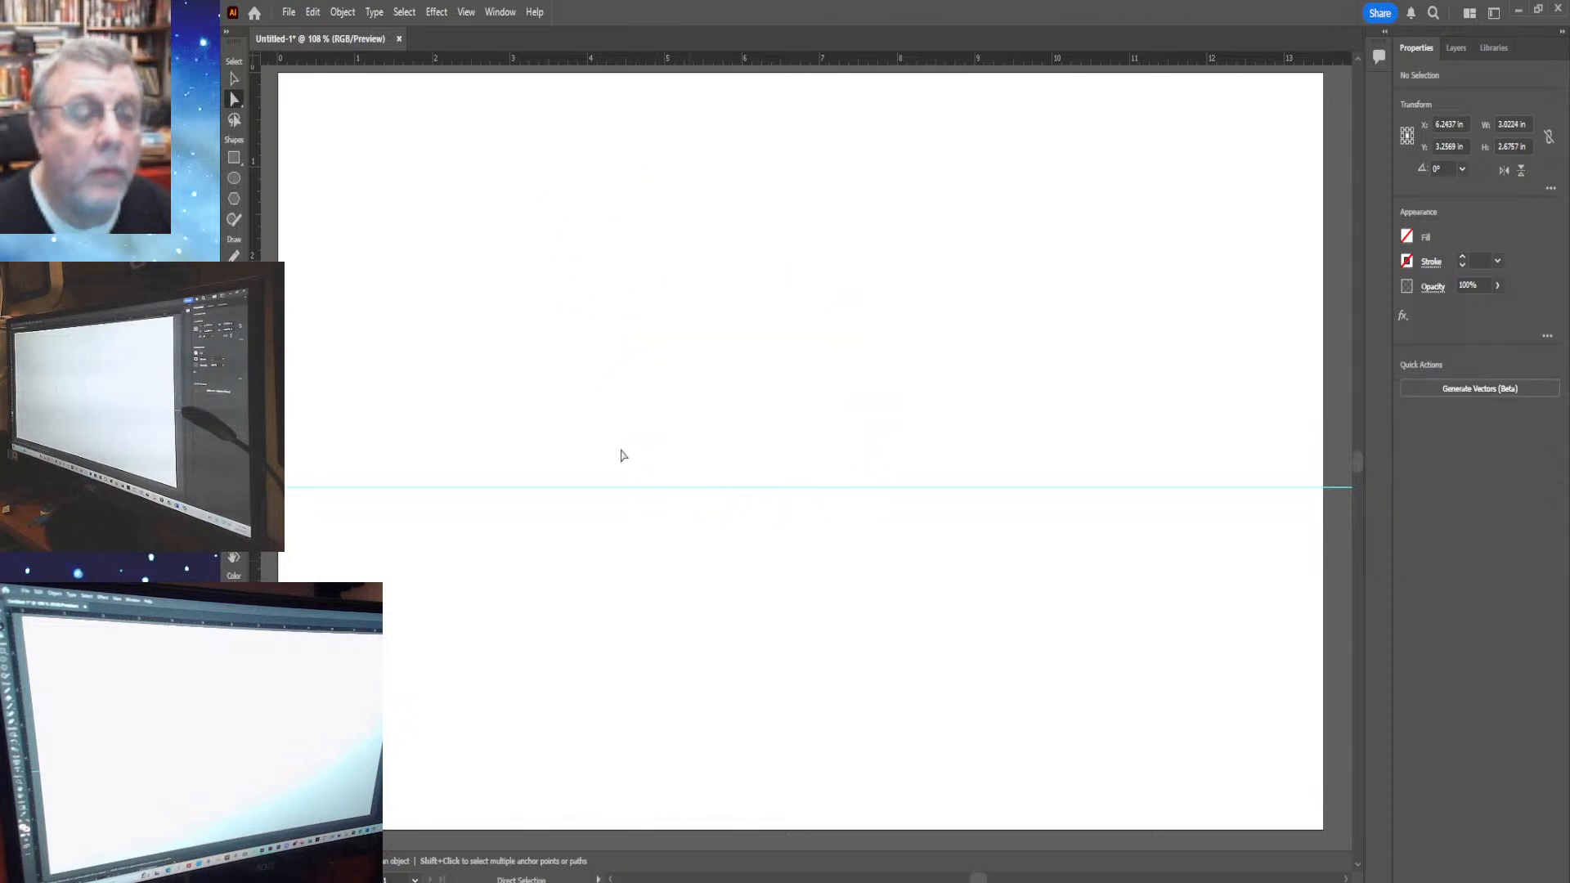
drag(621, 450, 687, 558)
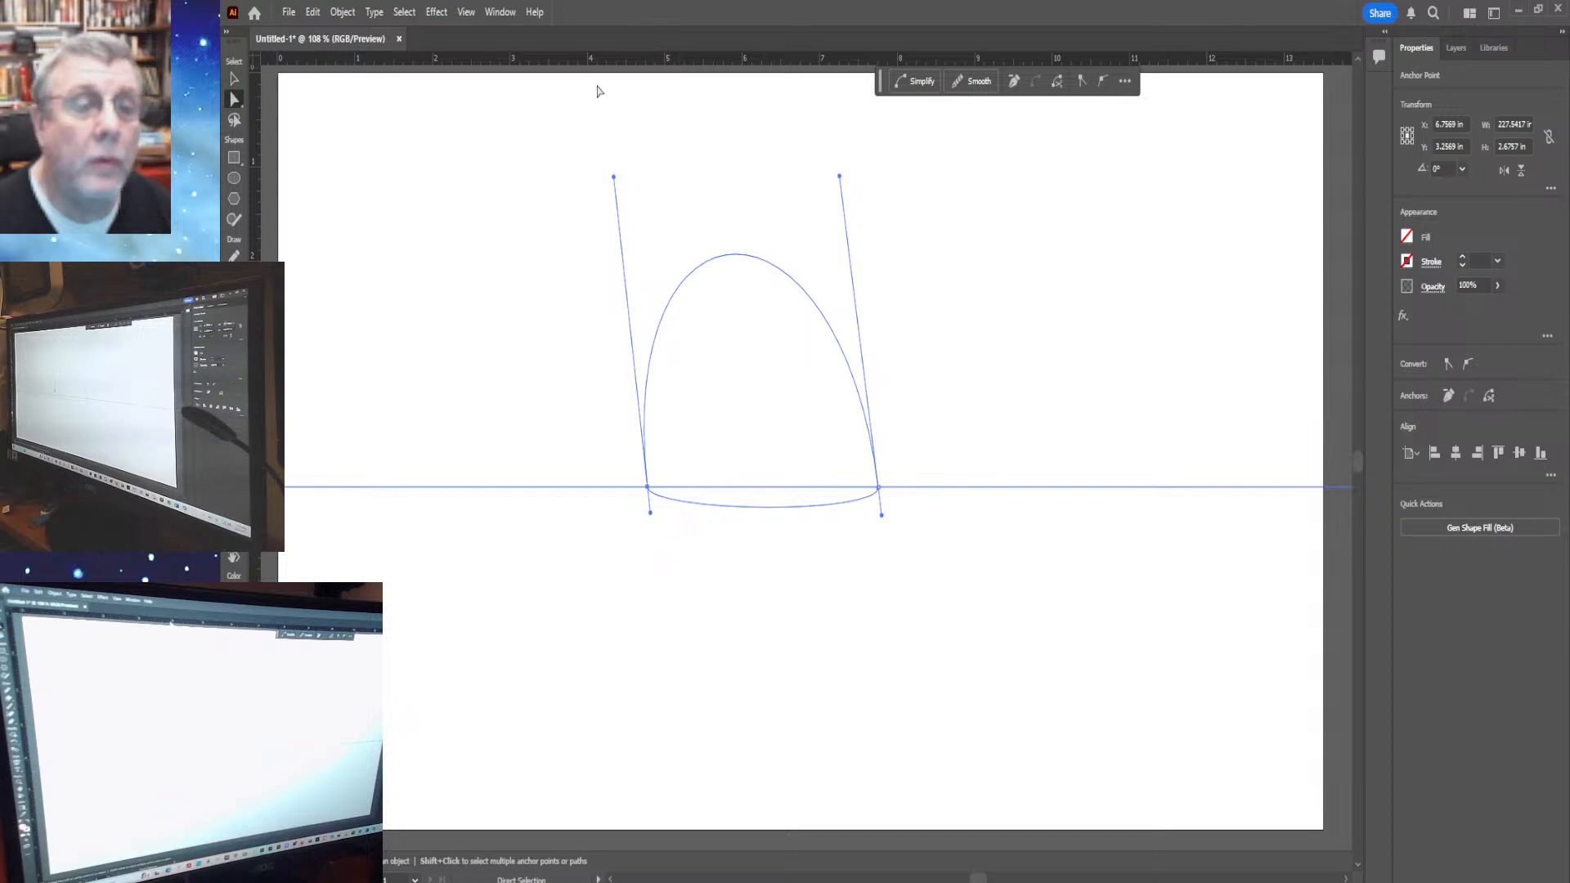
drag(614, 177, 678, 179)
click(838, 197)
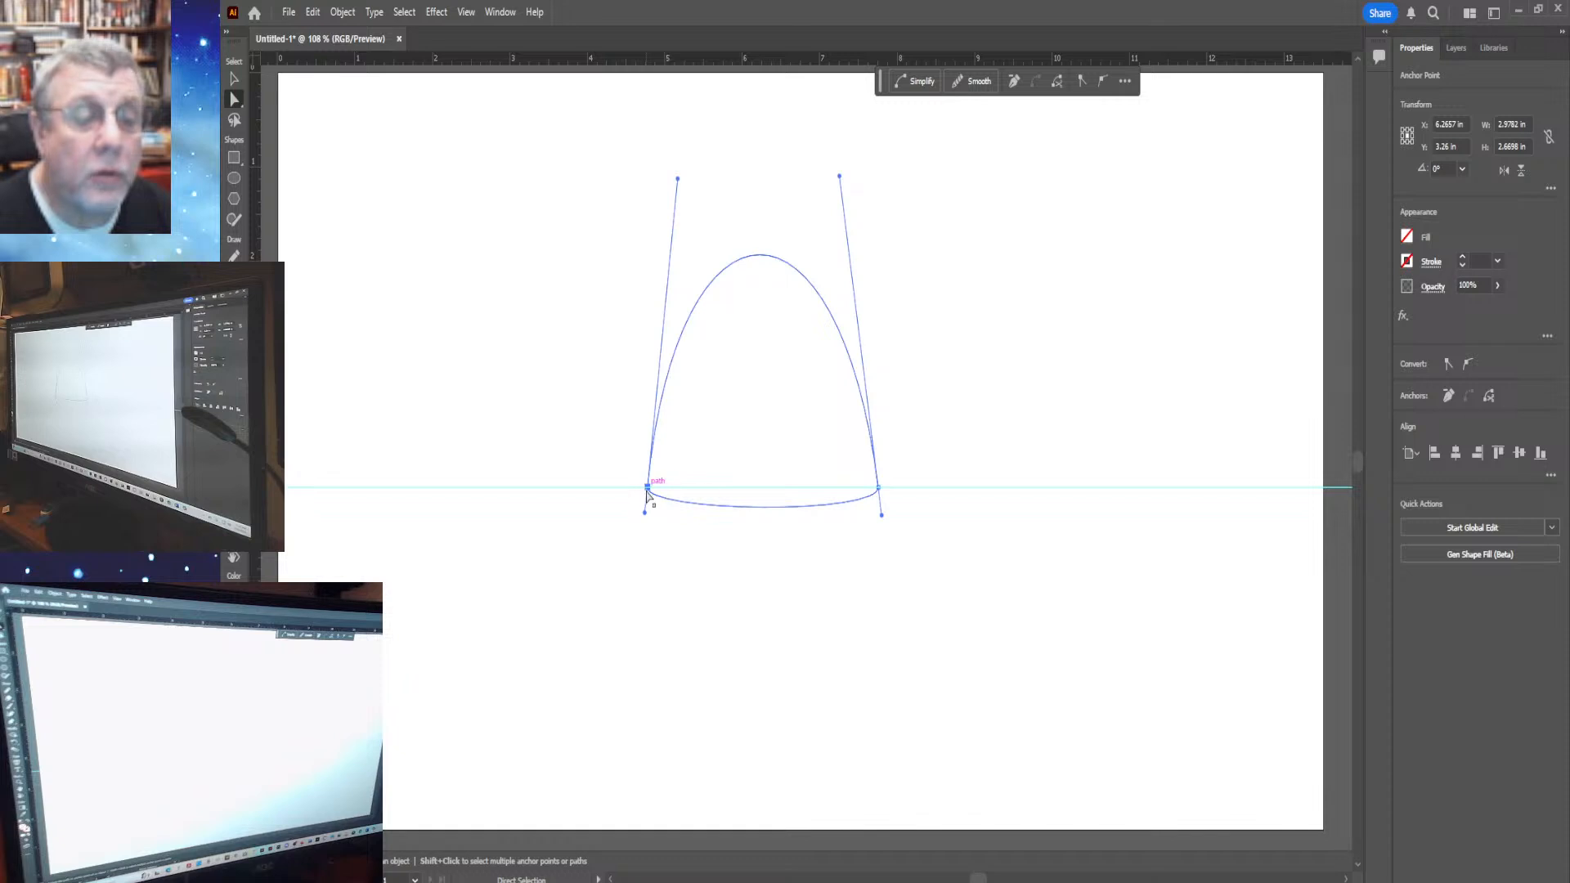
Try to shift the shape's left anchor slightly down, and undo the change
drag(650, 494, 660, 519)
key(ctrl+z)
key(ctrl+z)
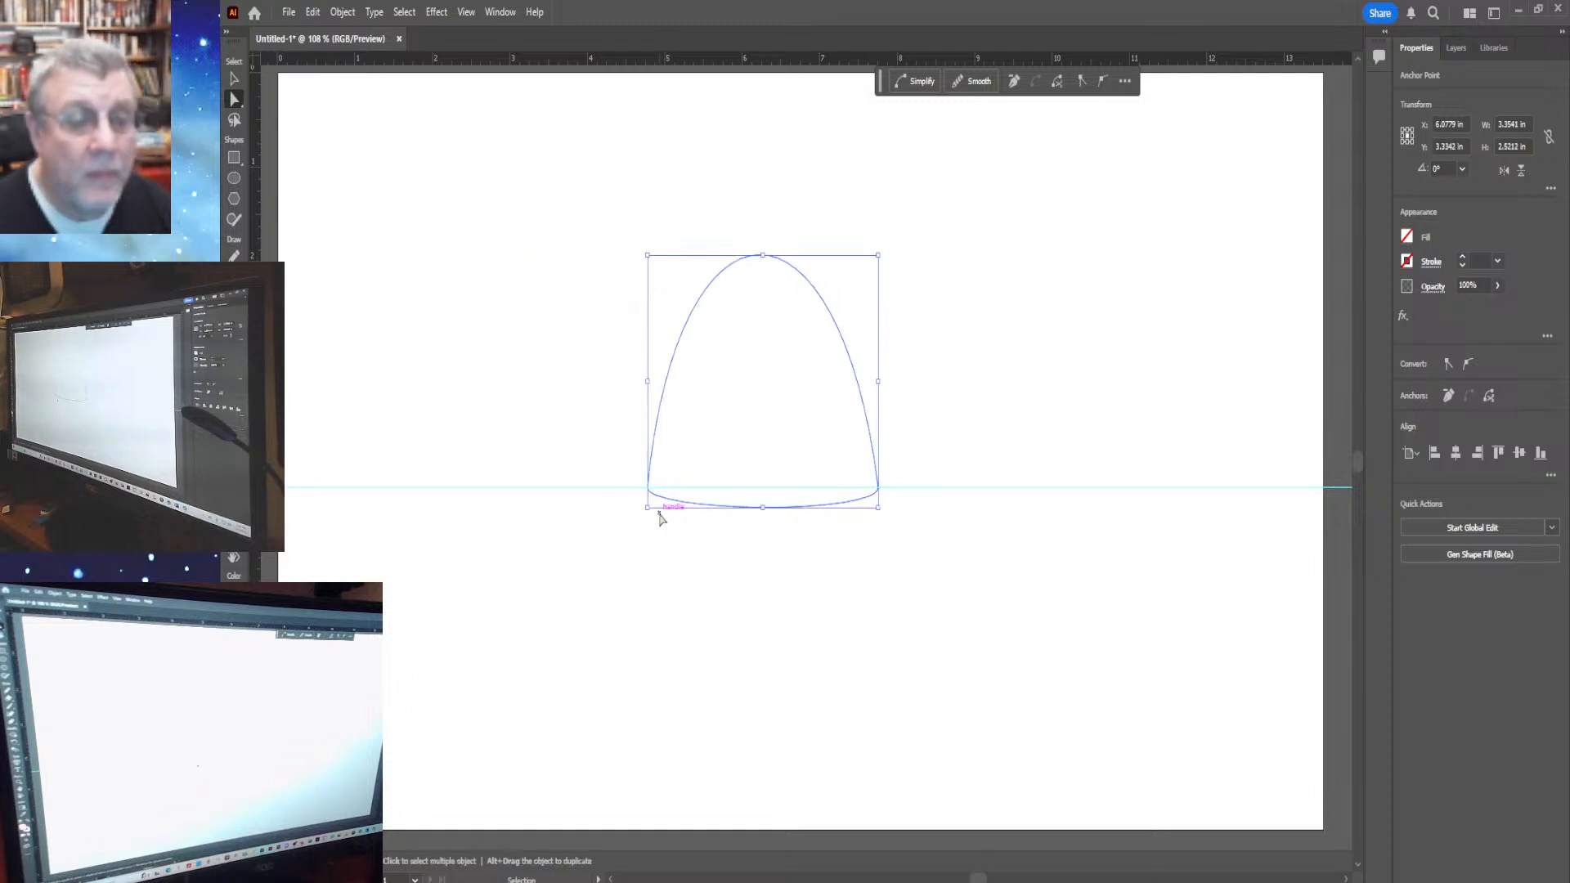
Select the closed shape together with the guide and raise its bottom edge, reducing the height to about 2.61 in
click(235, 99)
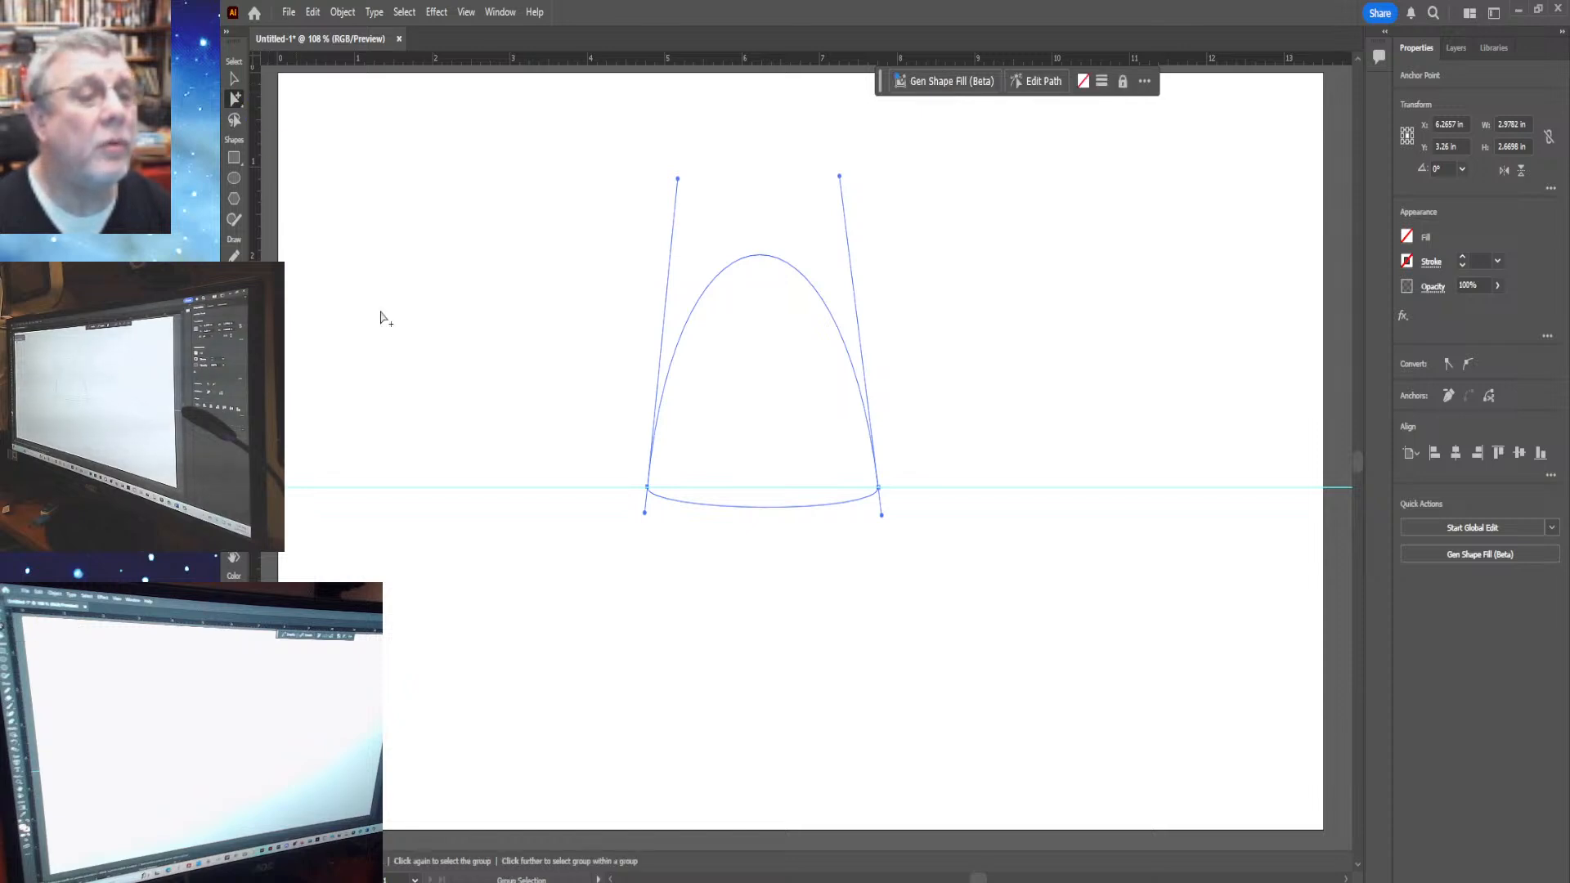
click(656, 526)
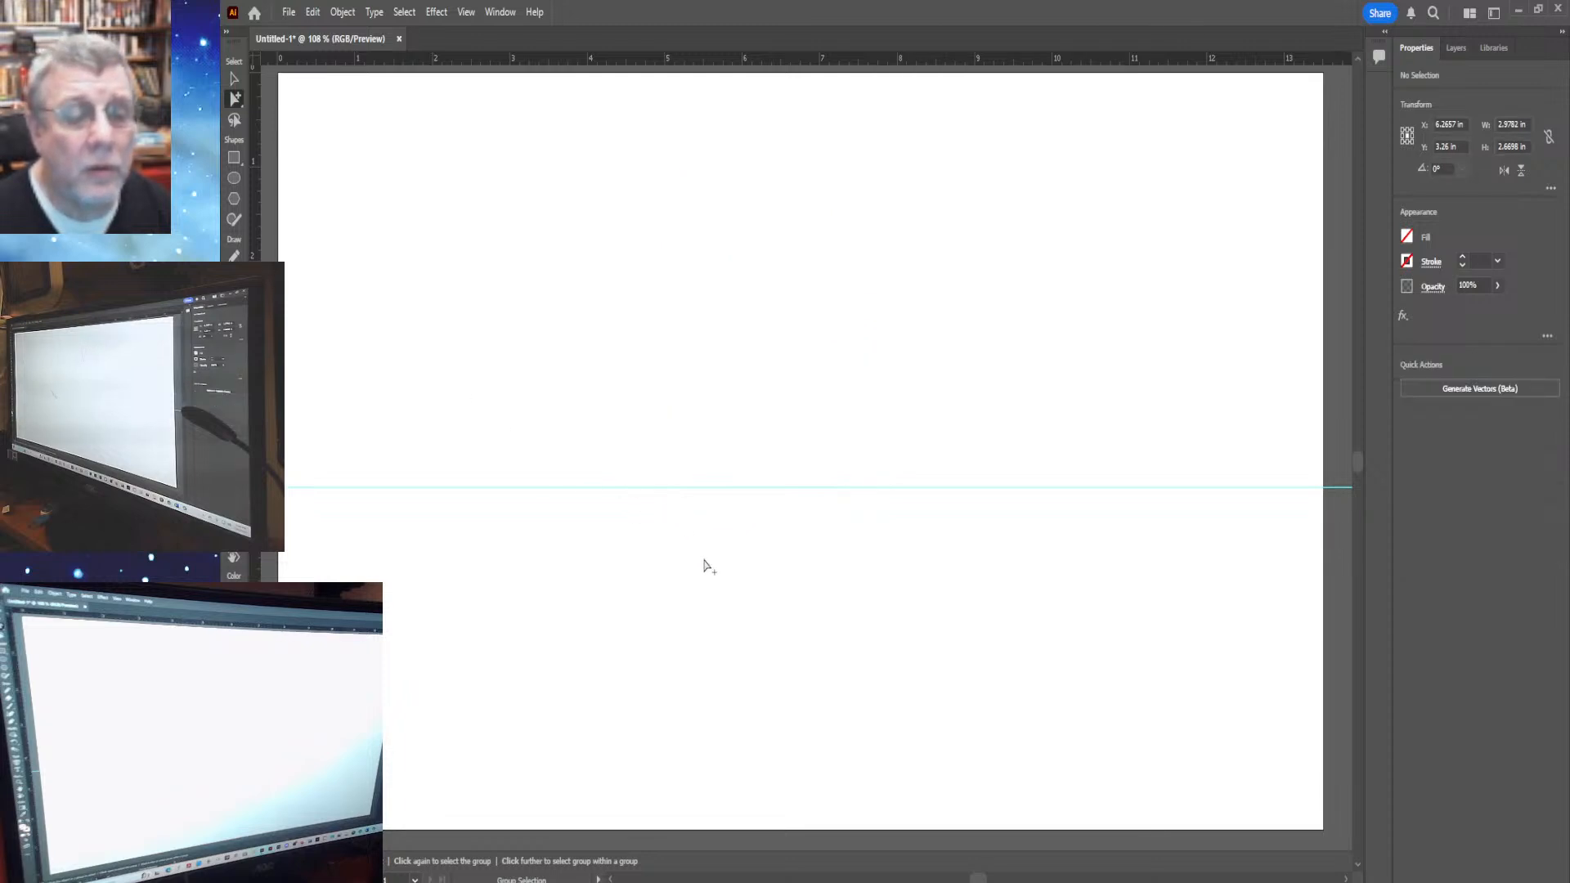
drag(621, 443, 710, 566)
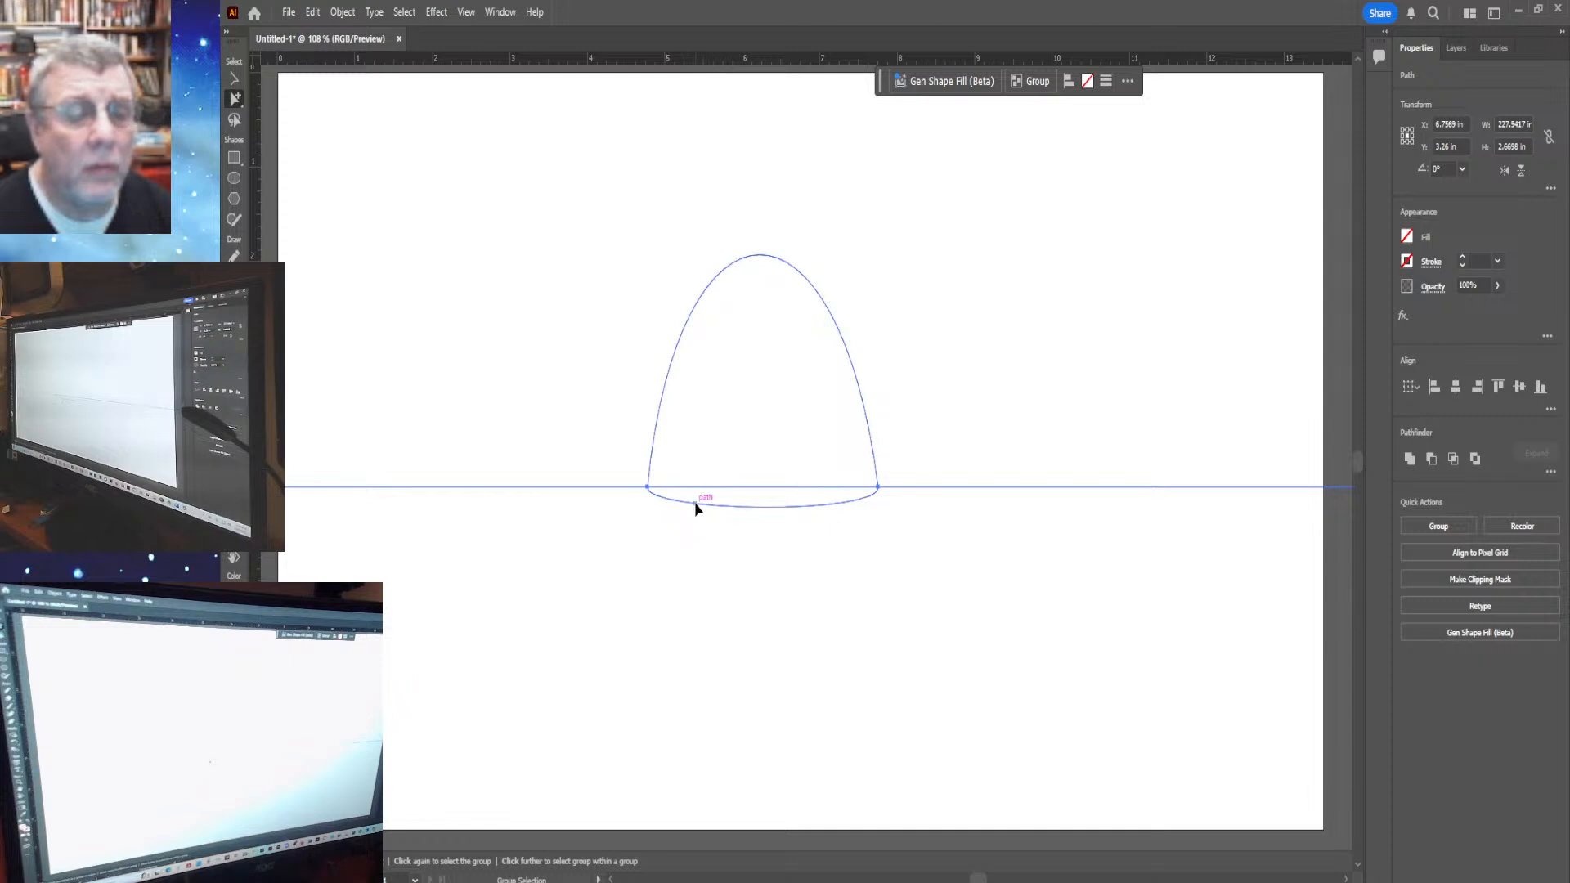
click(235, 80)
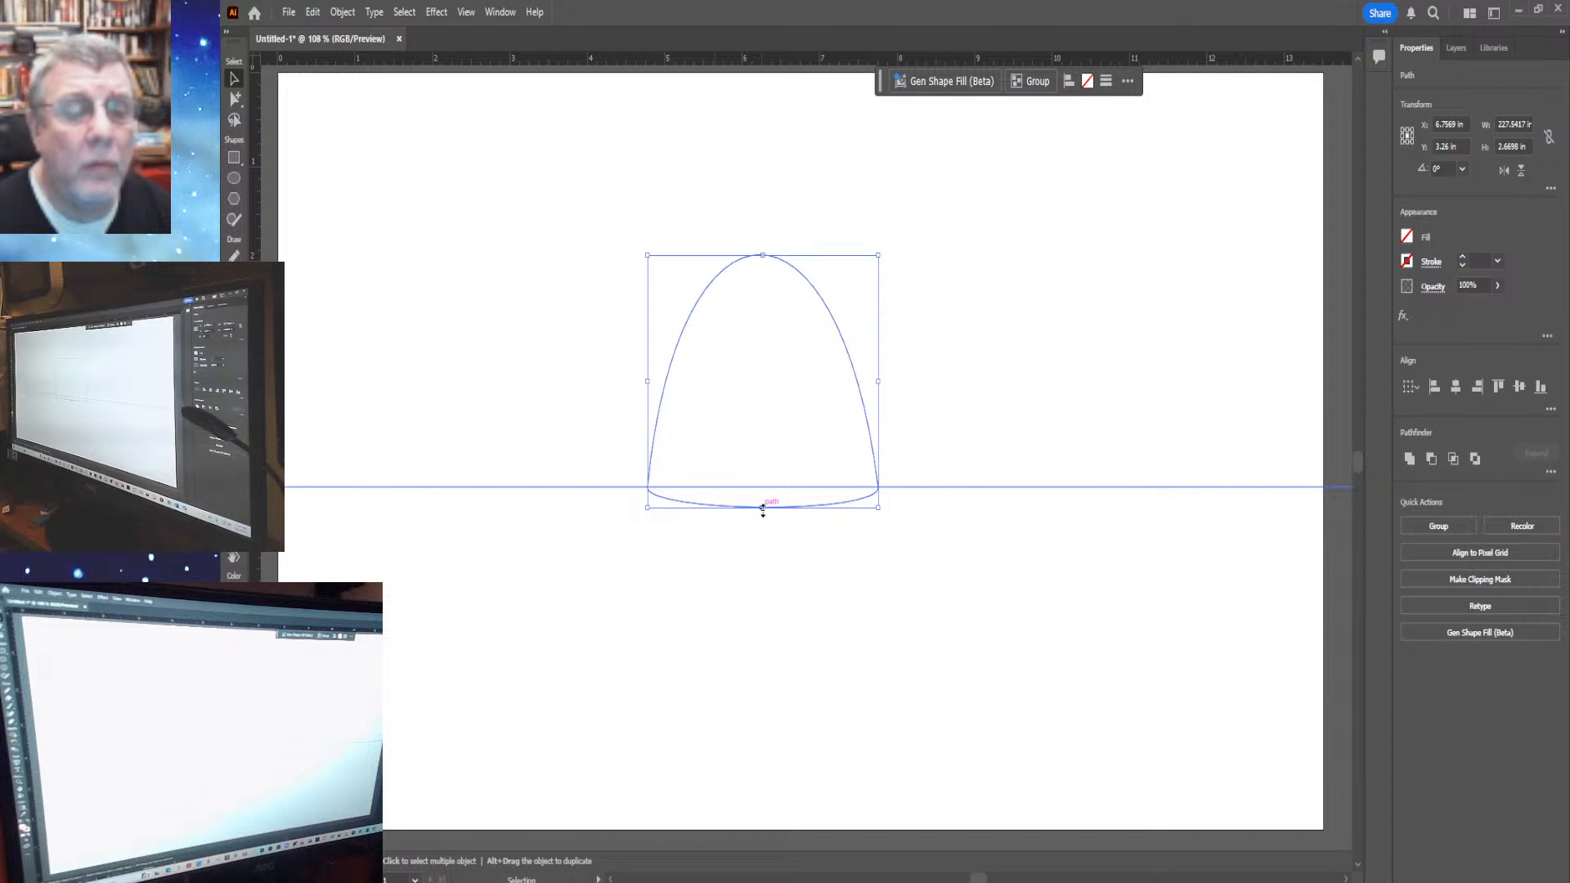
drag(763, 508, 763, 502)
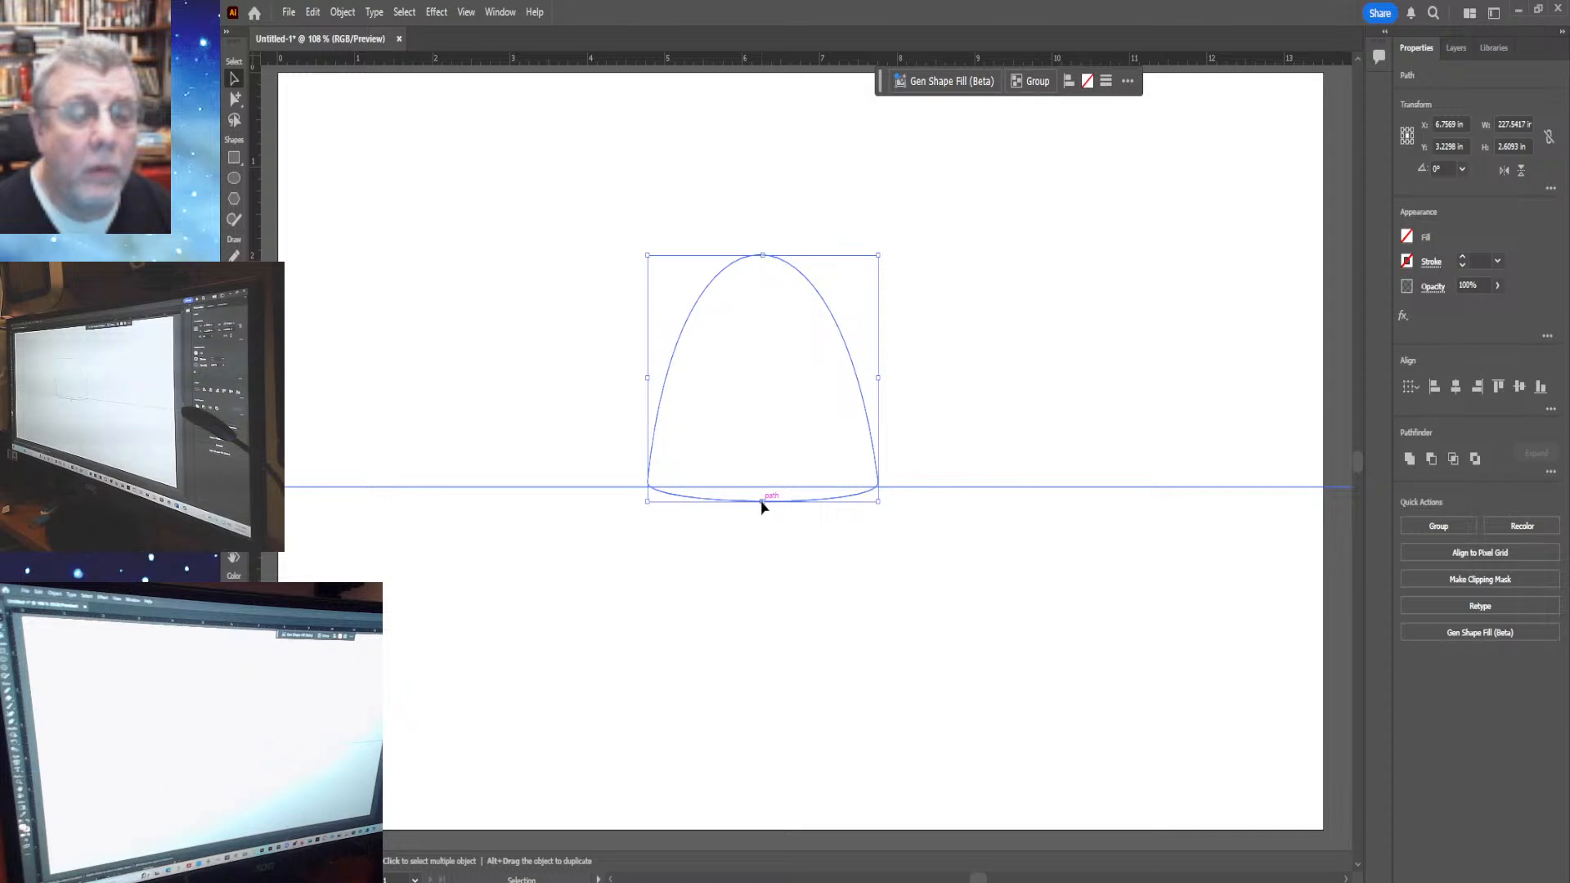
Move the closed shape and the guide down together to about Y 3.44 in with Group Selection, and deselect them
click(234, 99)
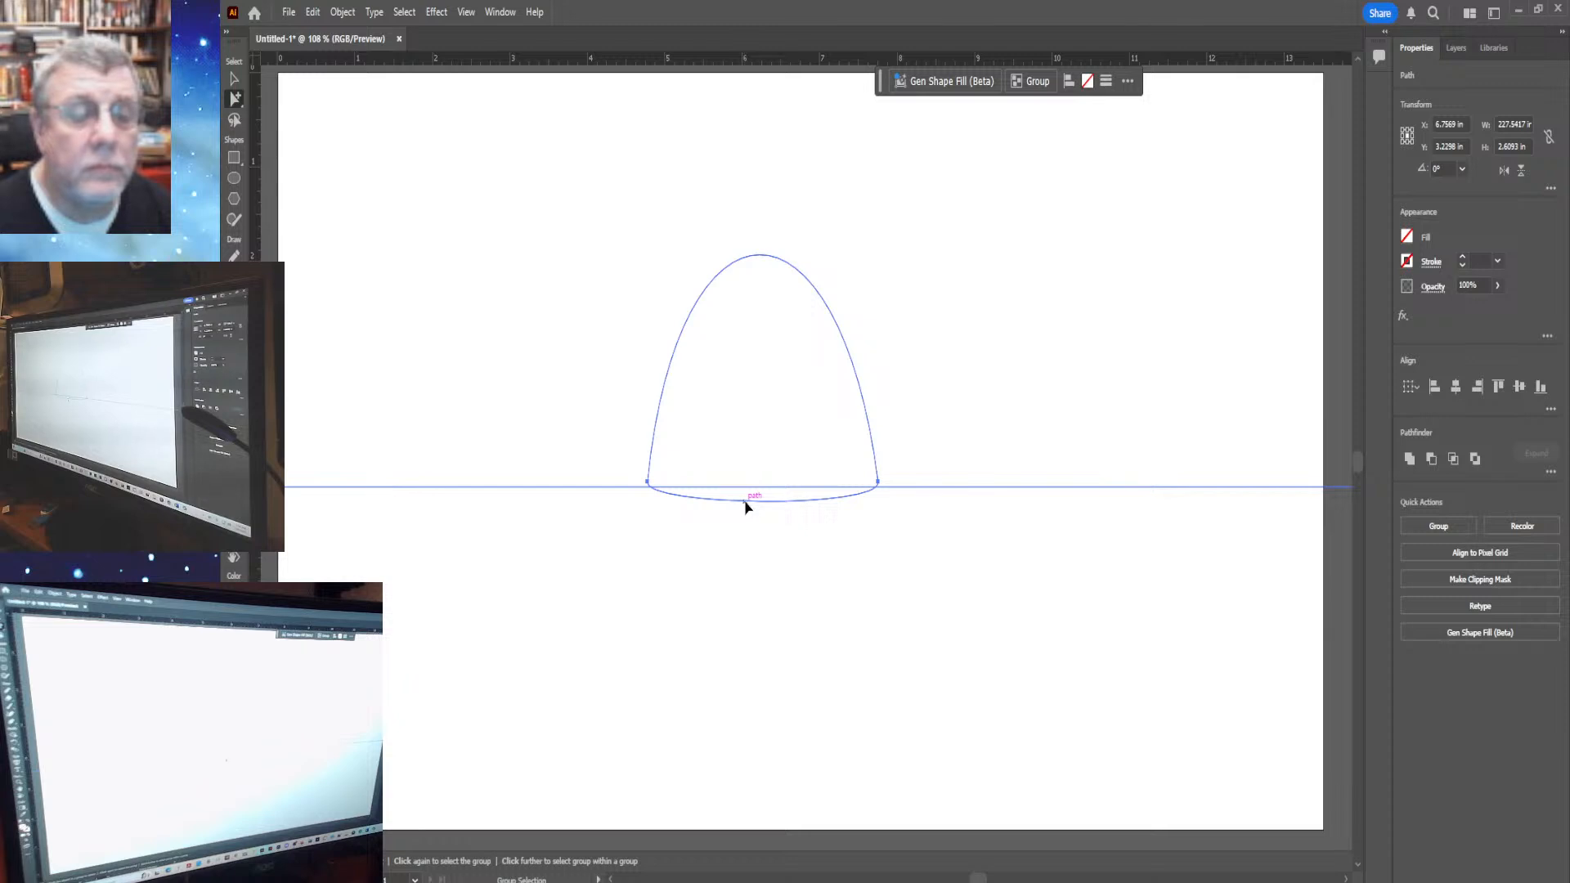
drag(745, 507, 736, 533)
click(731, 615)
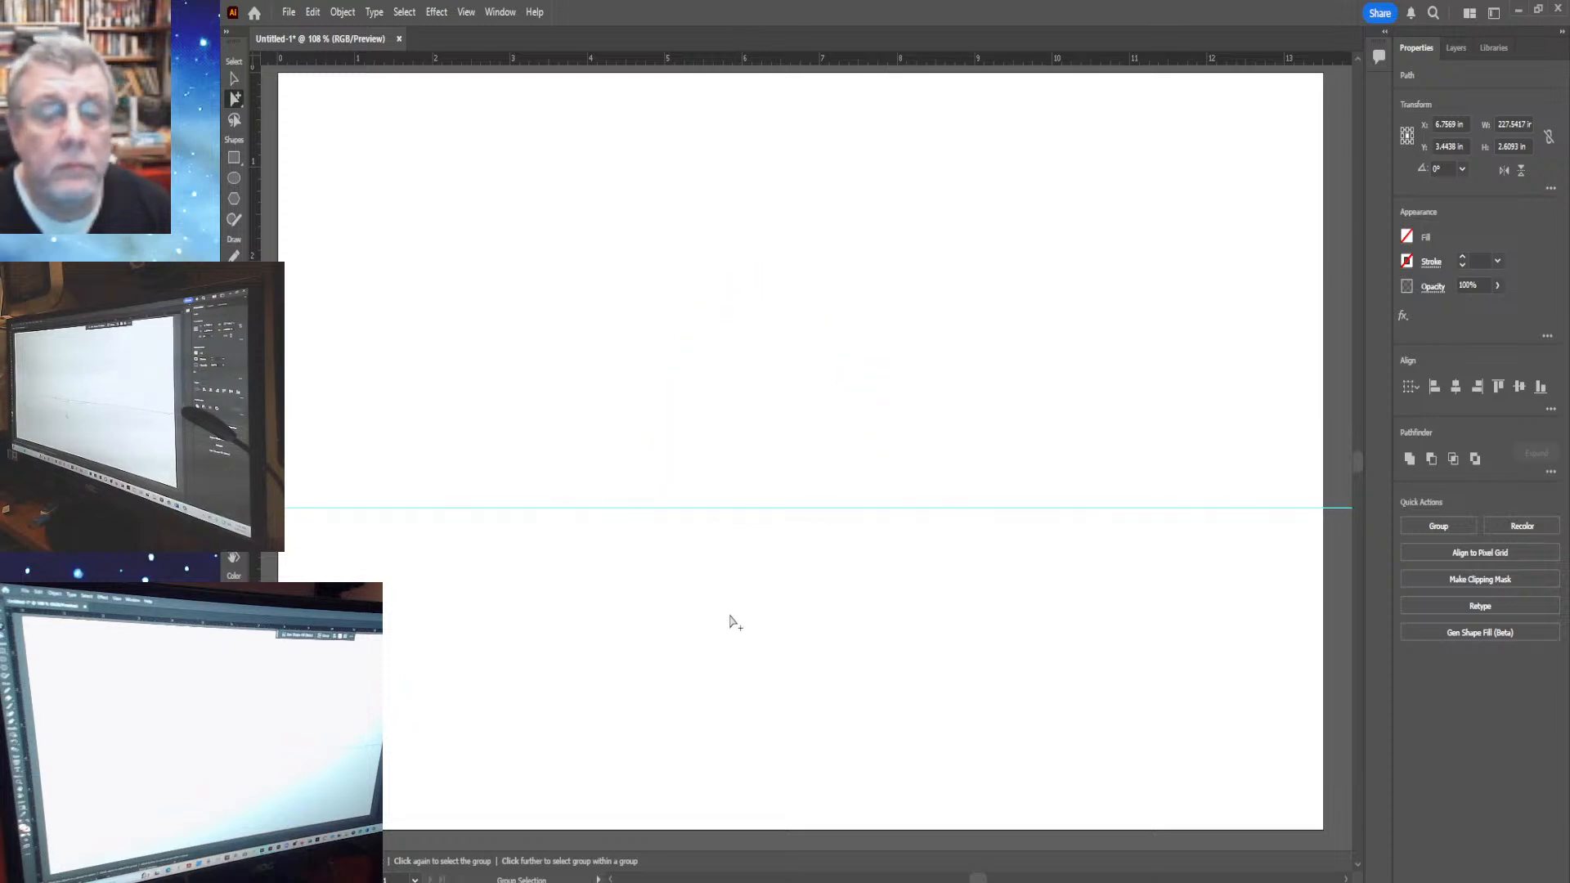
Reselect the shape and the guide, try to move them further down by the left anchor, and undo the move
drag(525, 226, 925, 634)
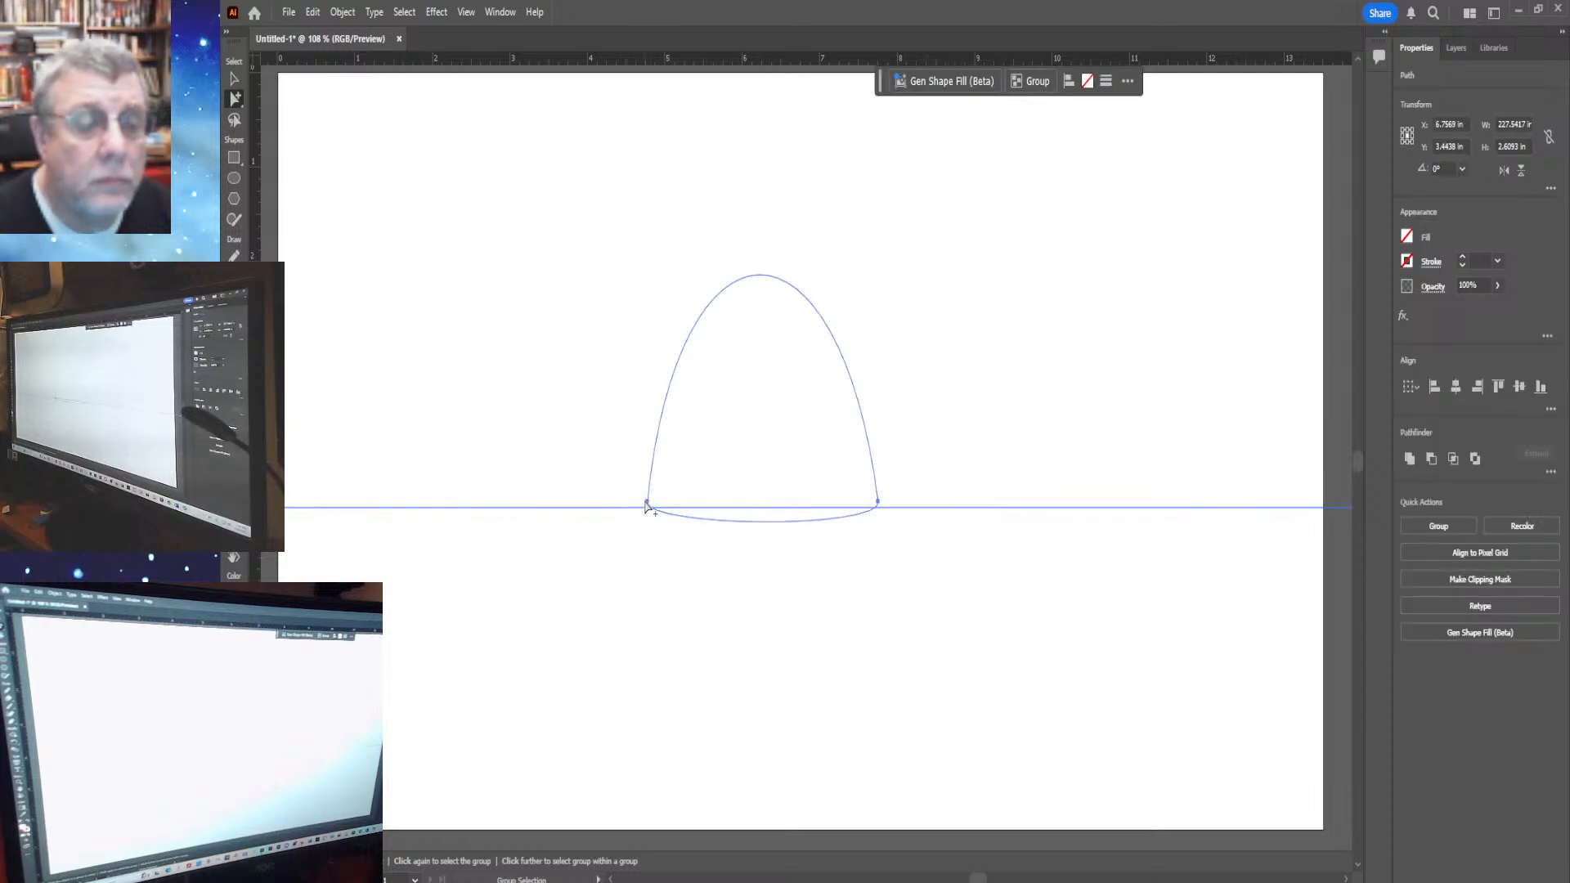
drag(647, 506, 648, 514)
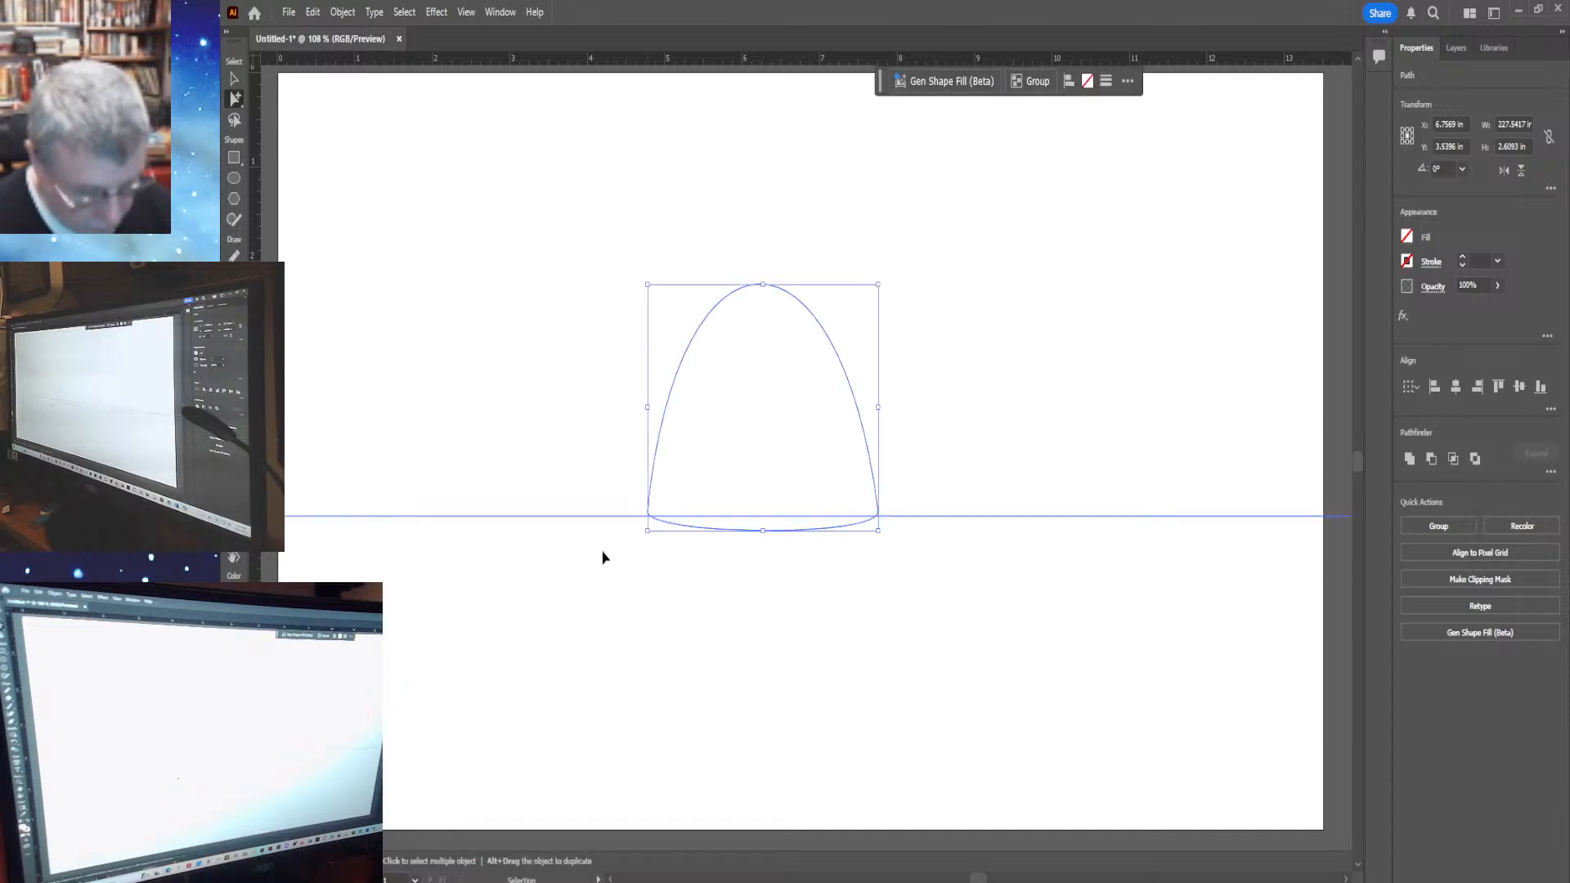
key(ctrl+z)
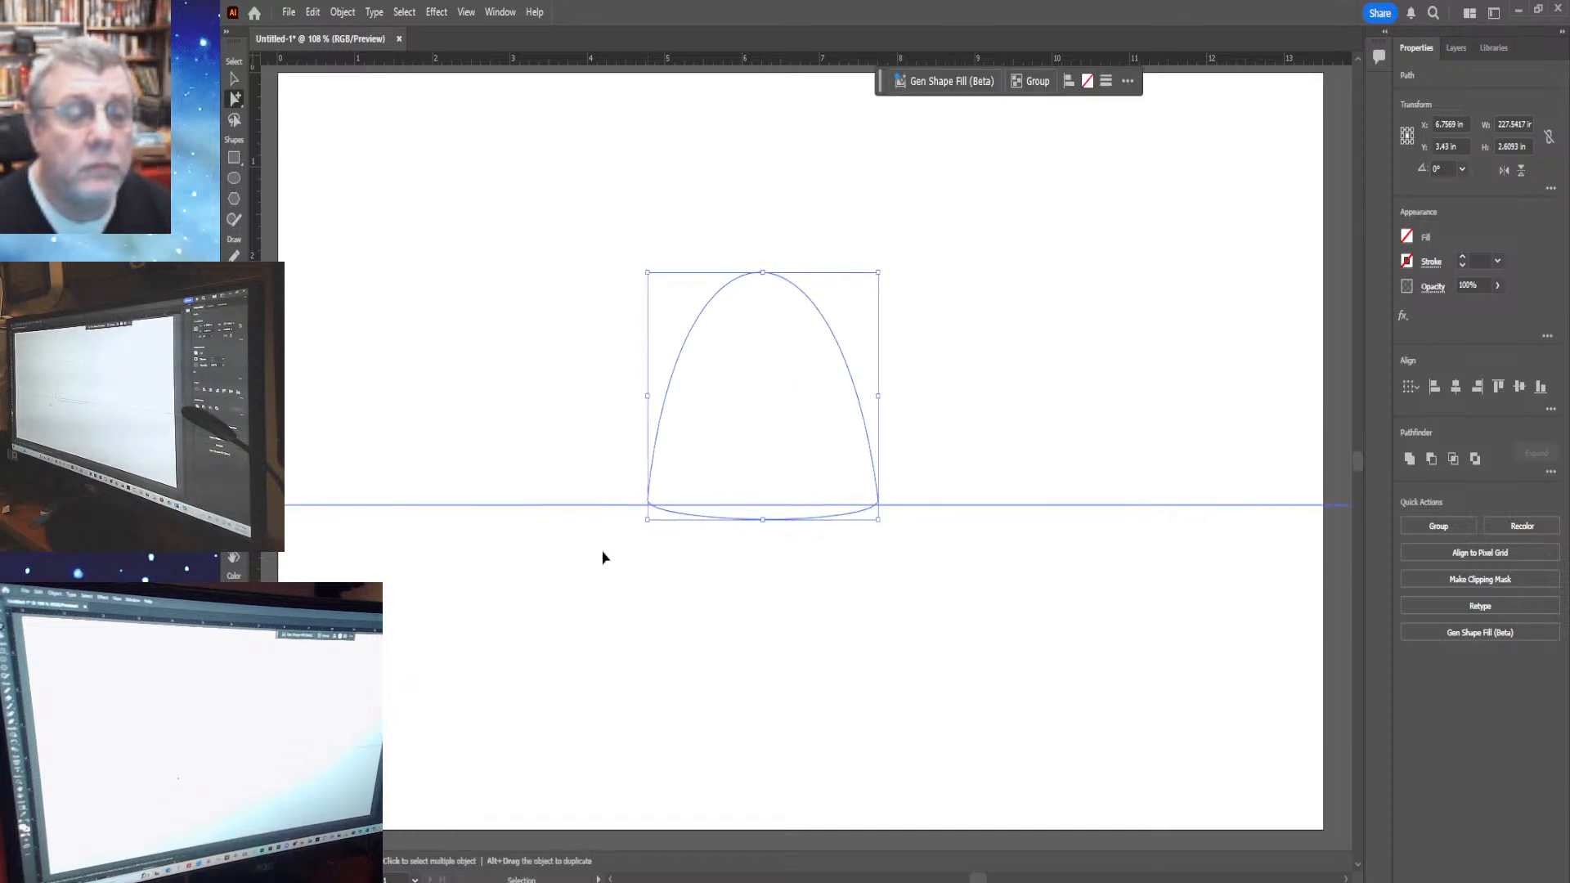
Nudge the closed shape and guide up together to about Y 3.39 in, undo back to the earlier taller shape, and deselect
key(Up)
key(Up)
key(Up)
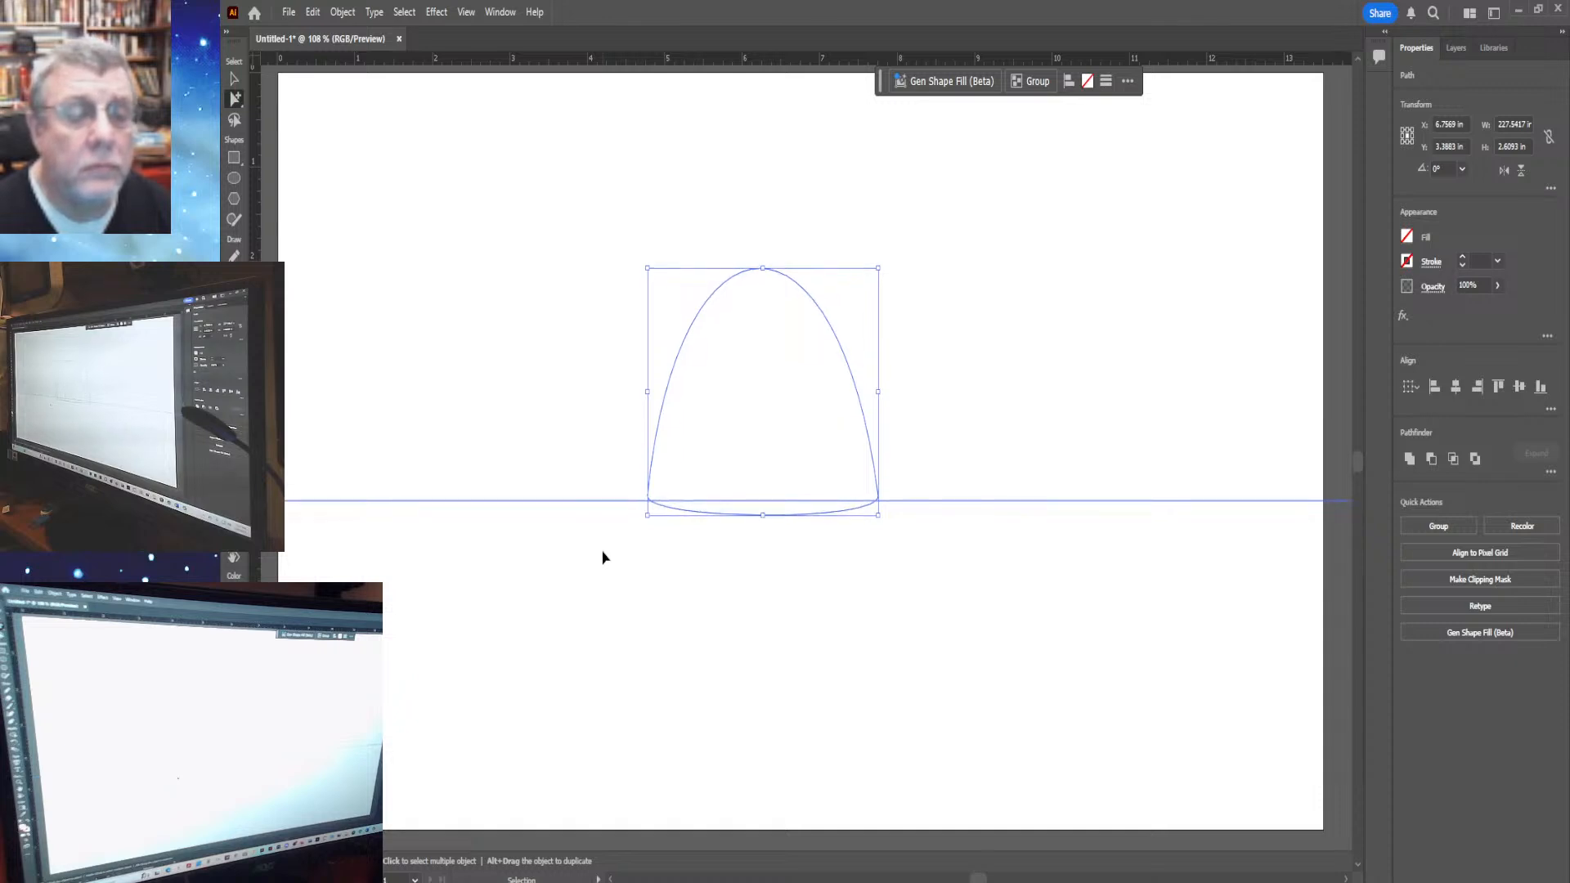
key(a)
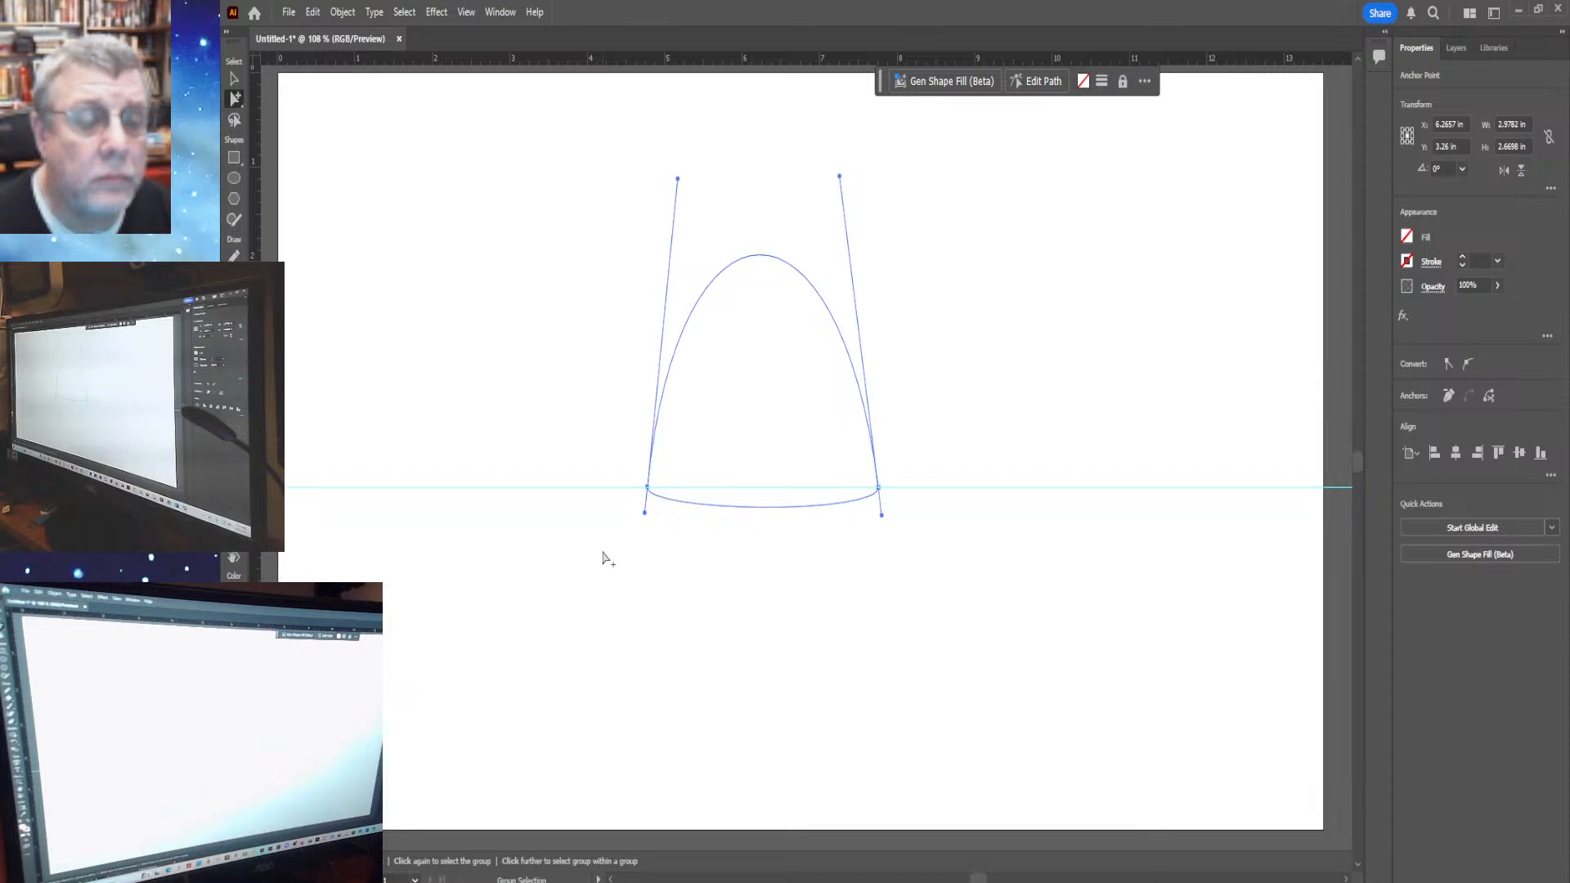
key(Delete)
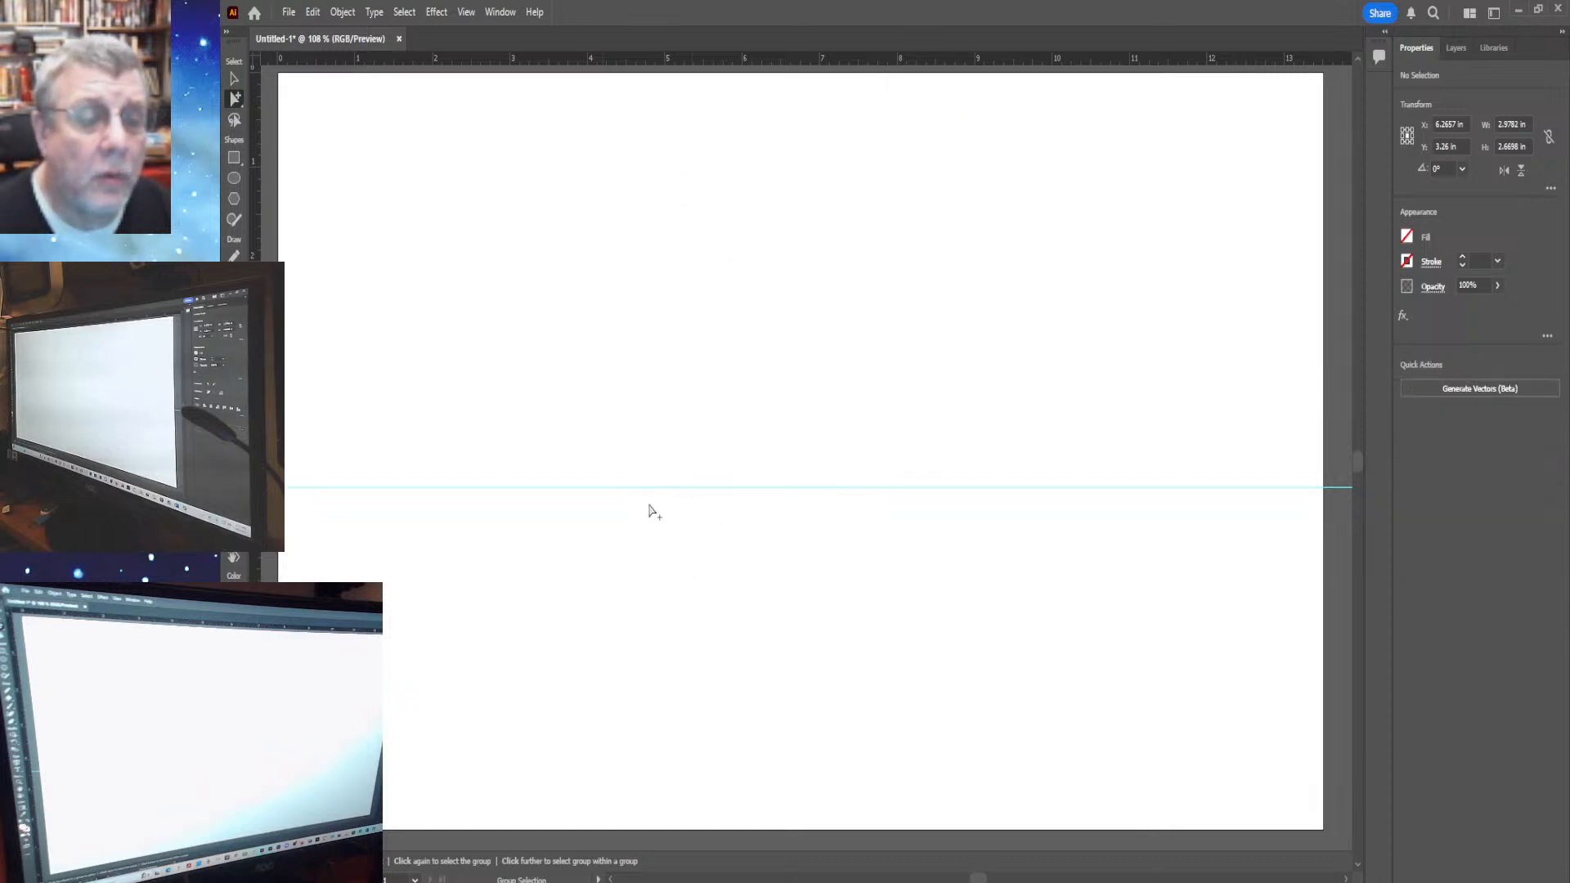
Reselect the closed shape together with the guide and move them to about Y 3.37 in with Group Selection
drag(628, 488, 695, 551)
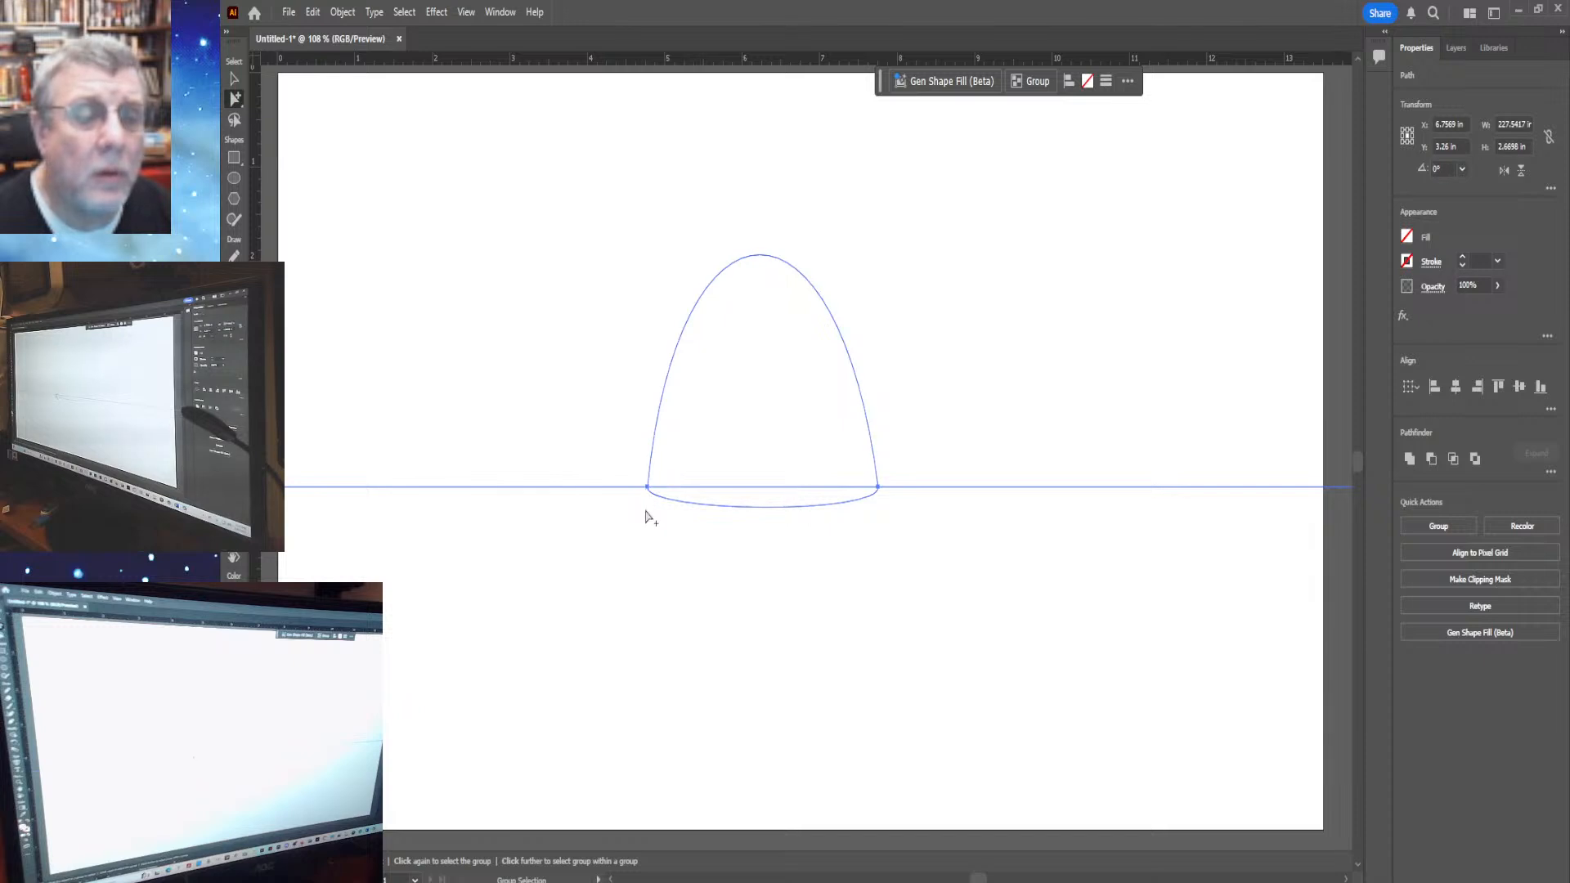
drag(652, 488, 659, 508)
drag(629, 609, 628, 621)
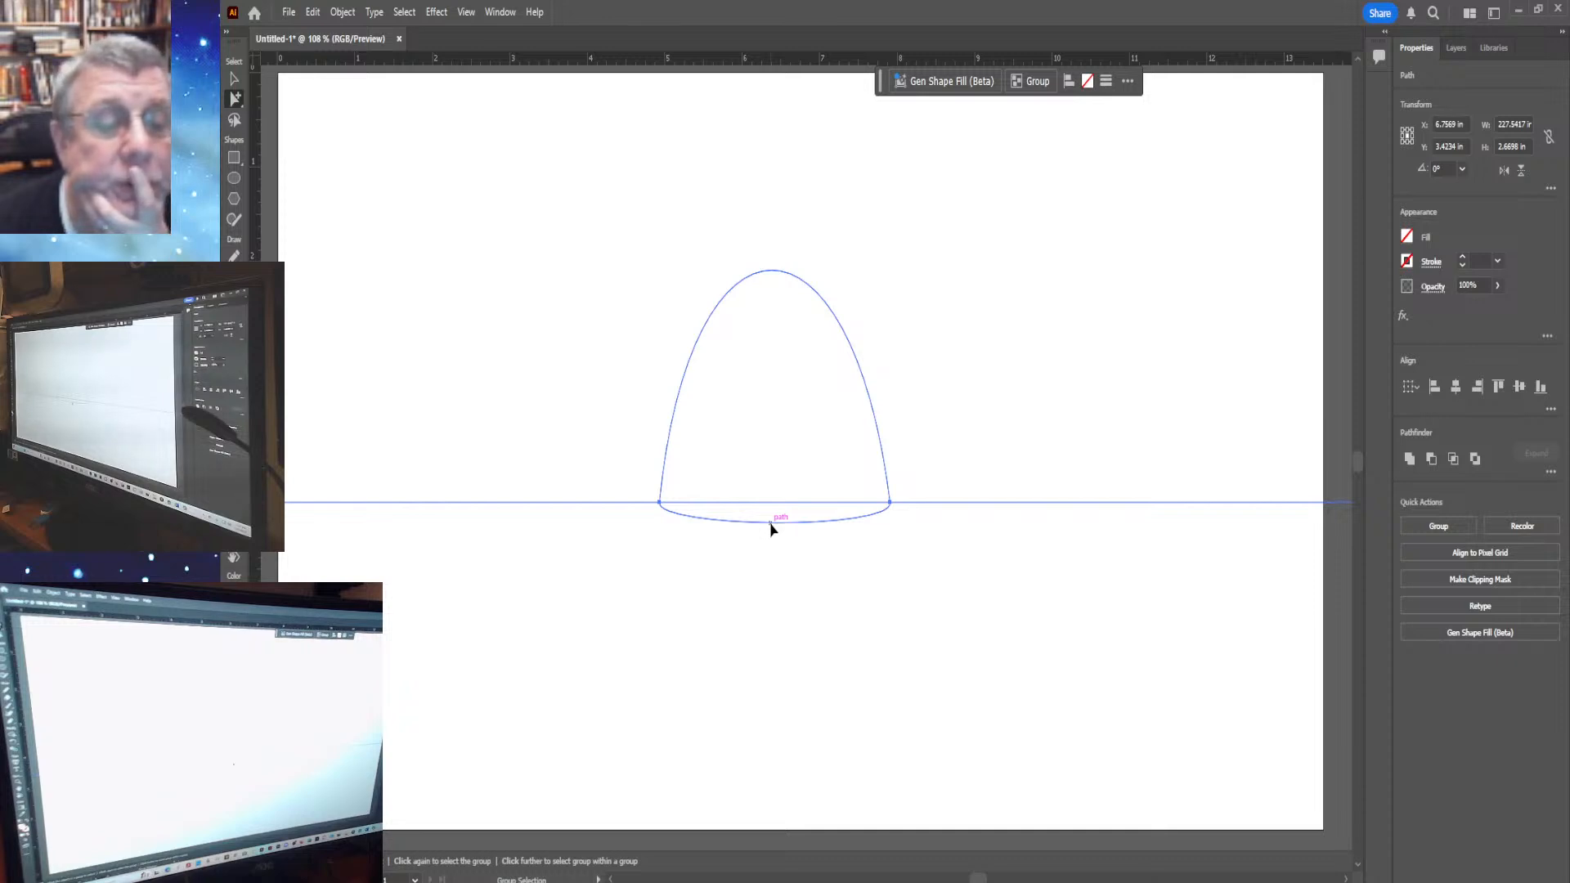
drag(770, 529, 771, 523)
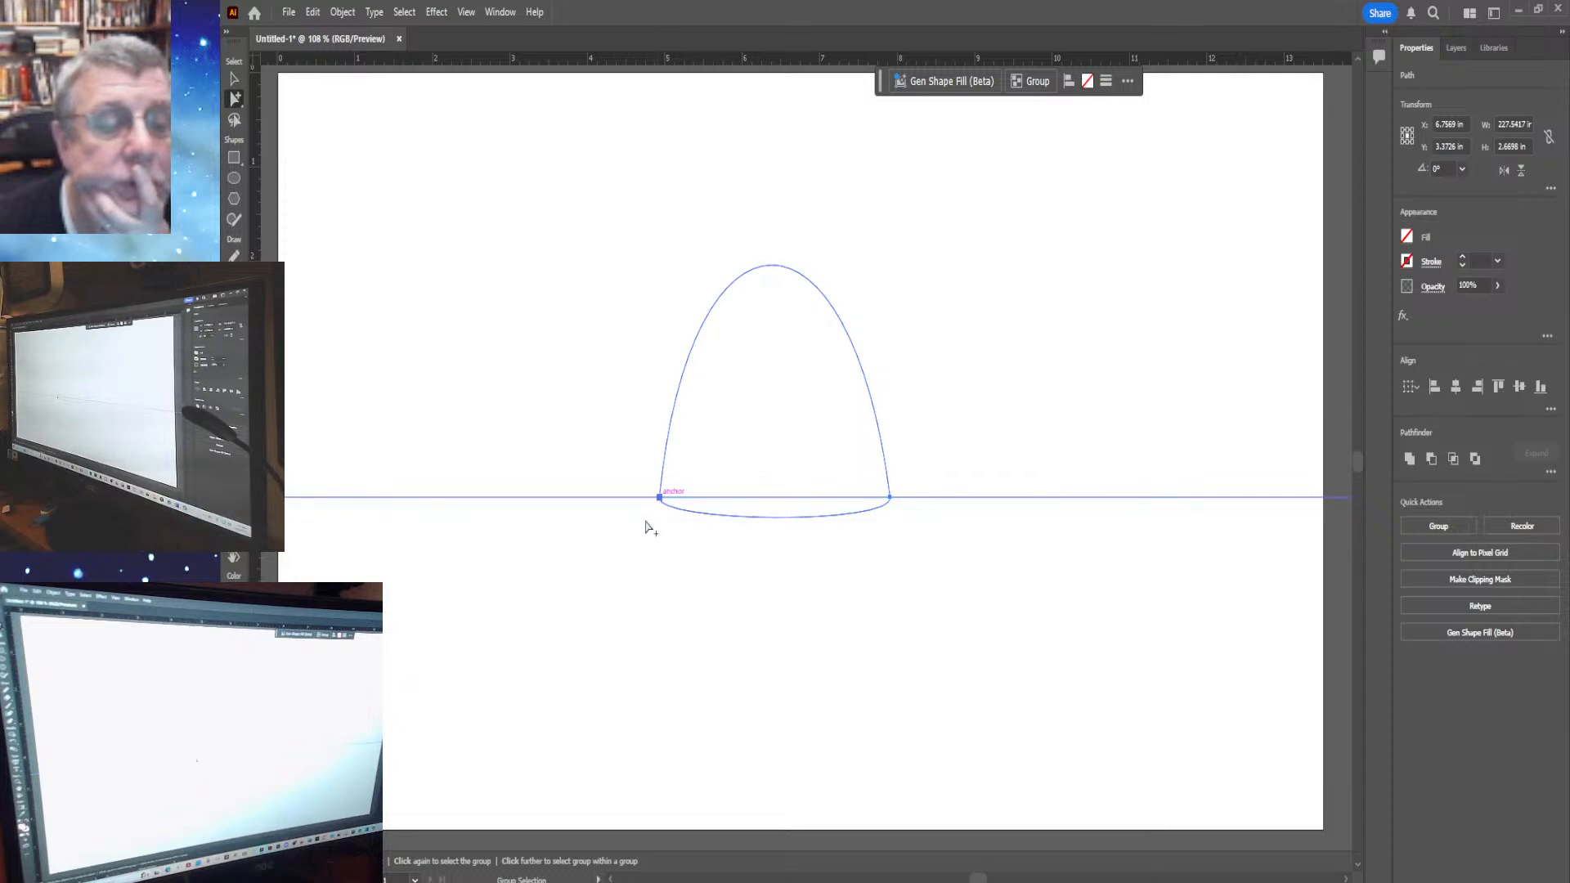
drag(660, 504, 684, 533)
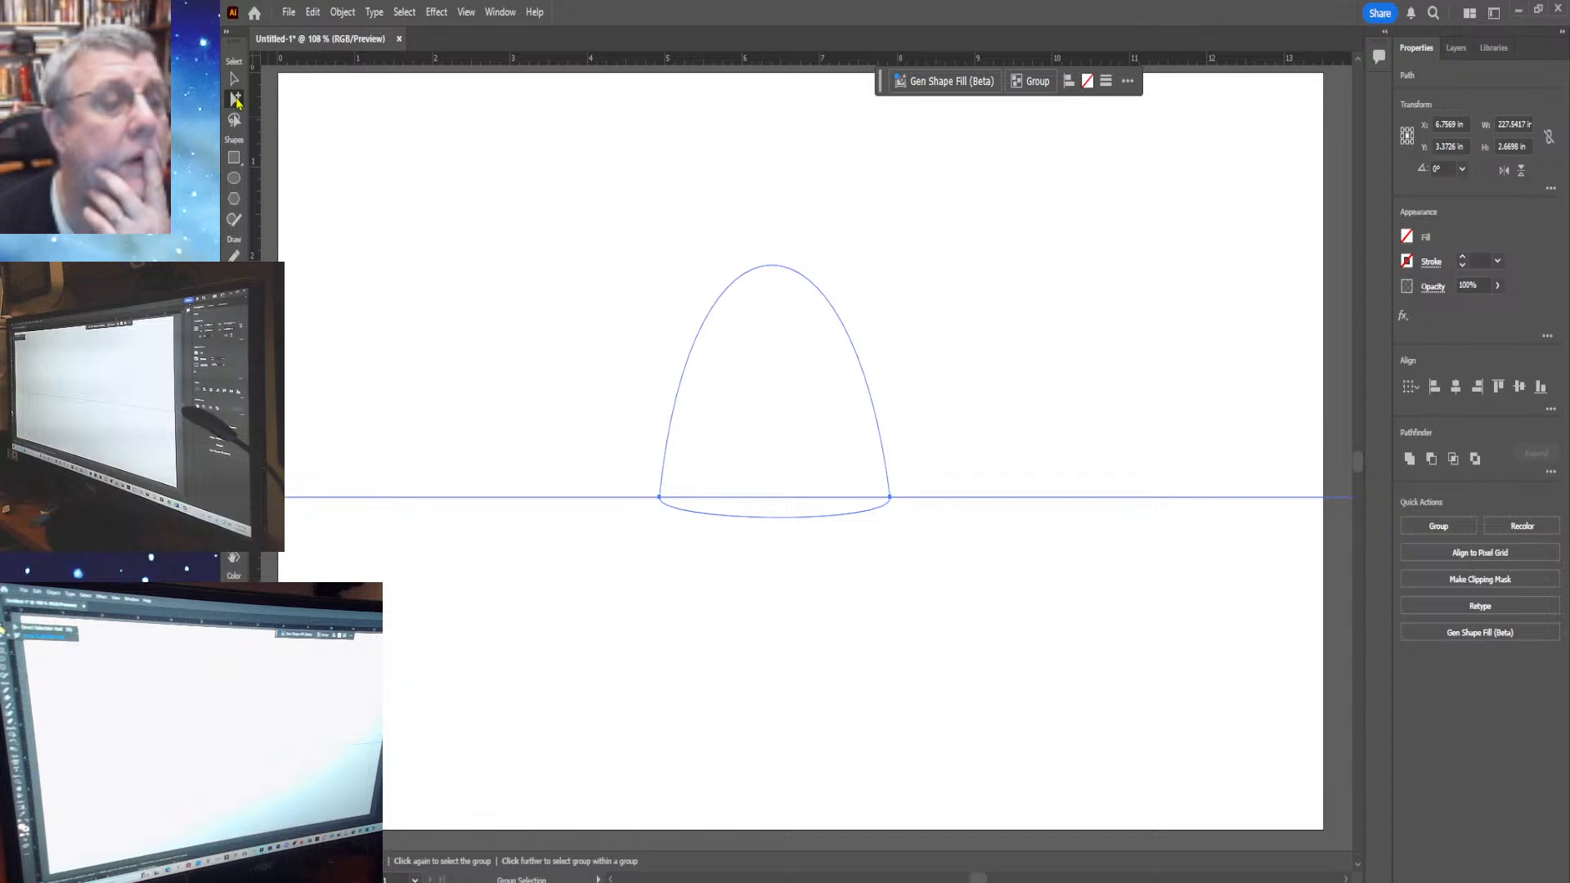
Try to bend the shape's left side by moving the left base anchor's lower handle with Direct Selection, and undo the change
click(319, 104)
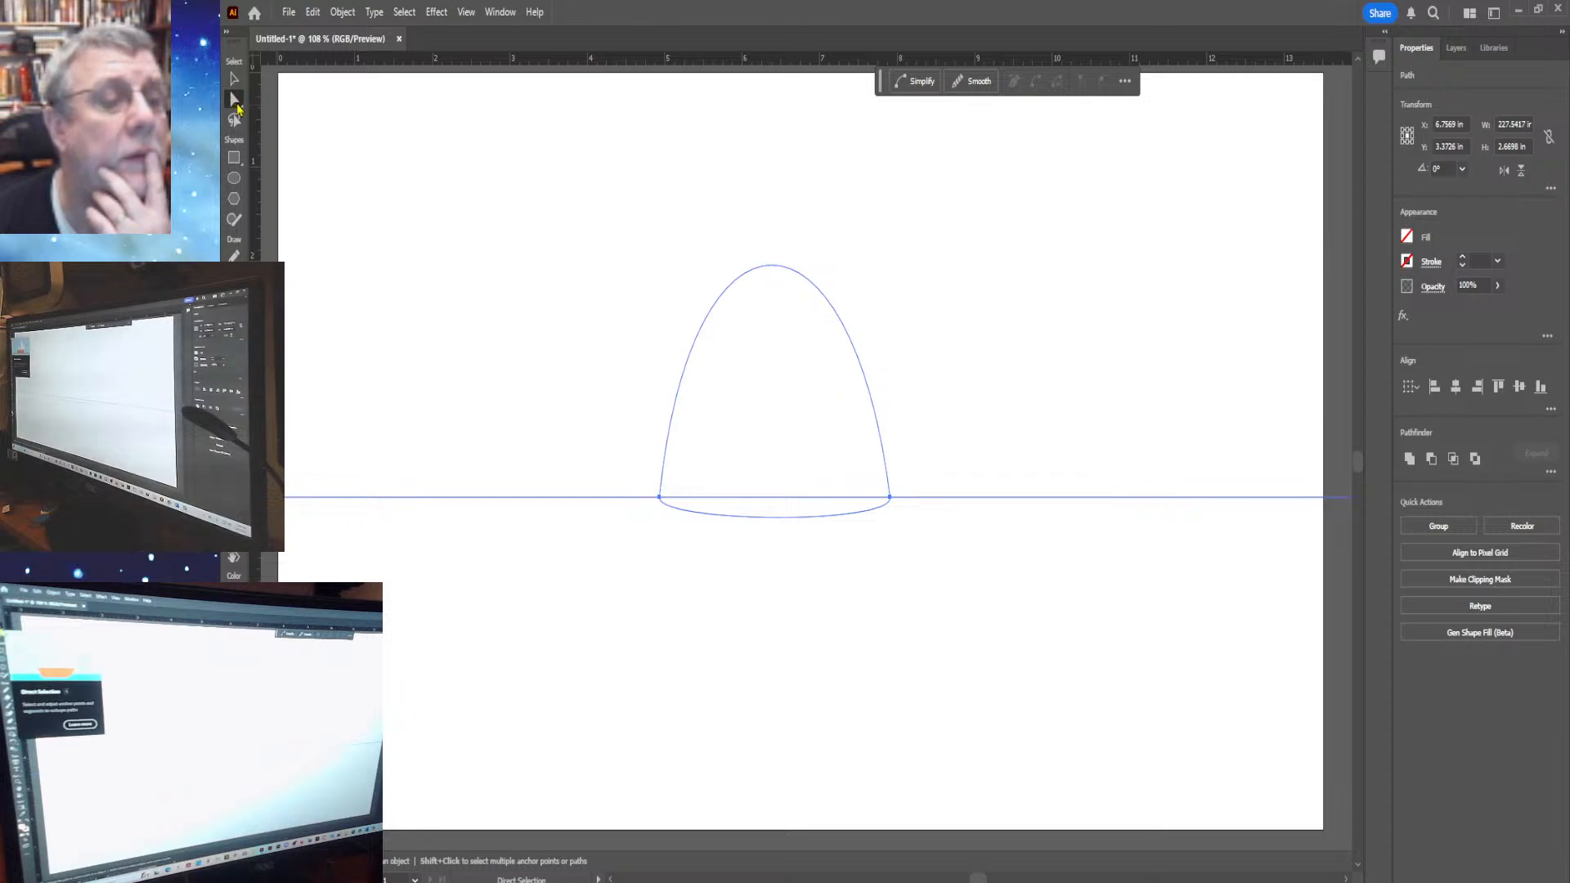
click(659, 498)
drag(657, 526, 665, 529)
key(ctrl)
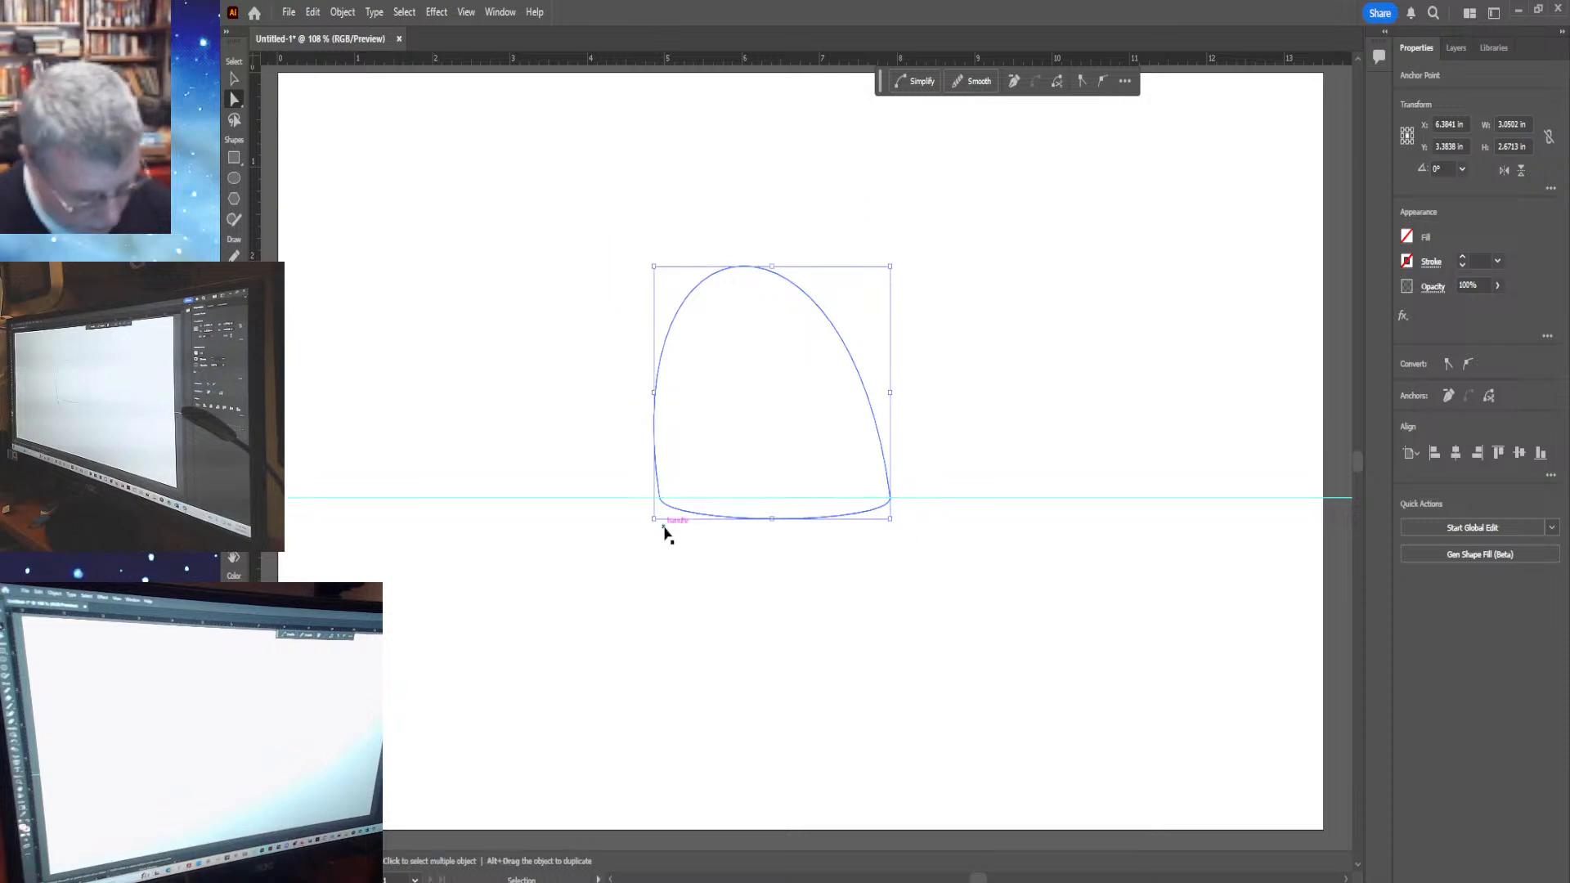
key(ctrl+z)
Reselect the left base anchor, try pulling its lower handle further down and outward, and undo the change
click(661, 498)
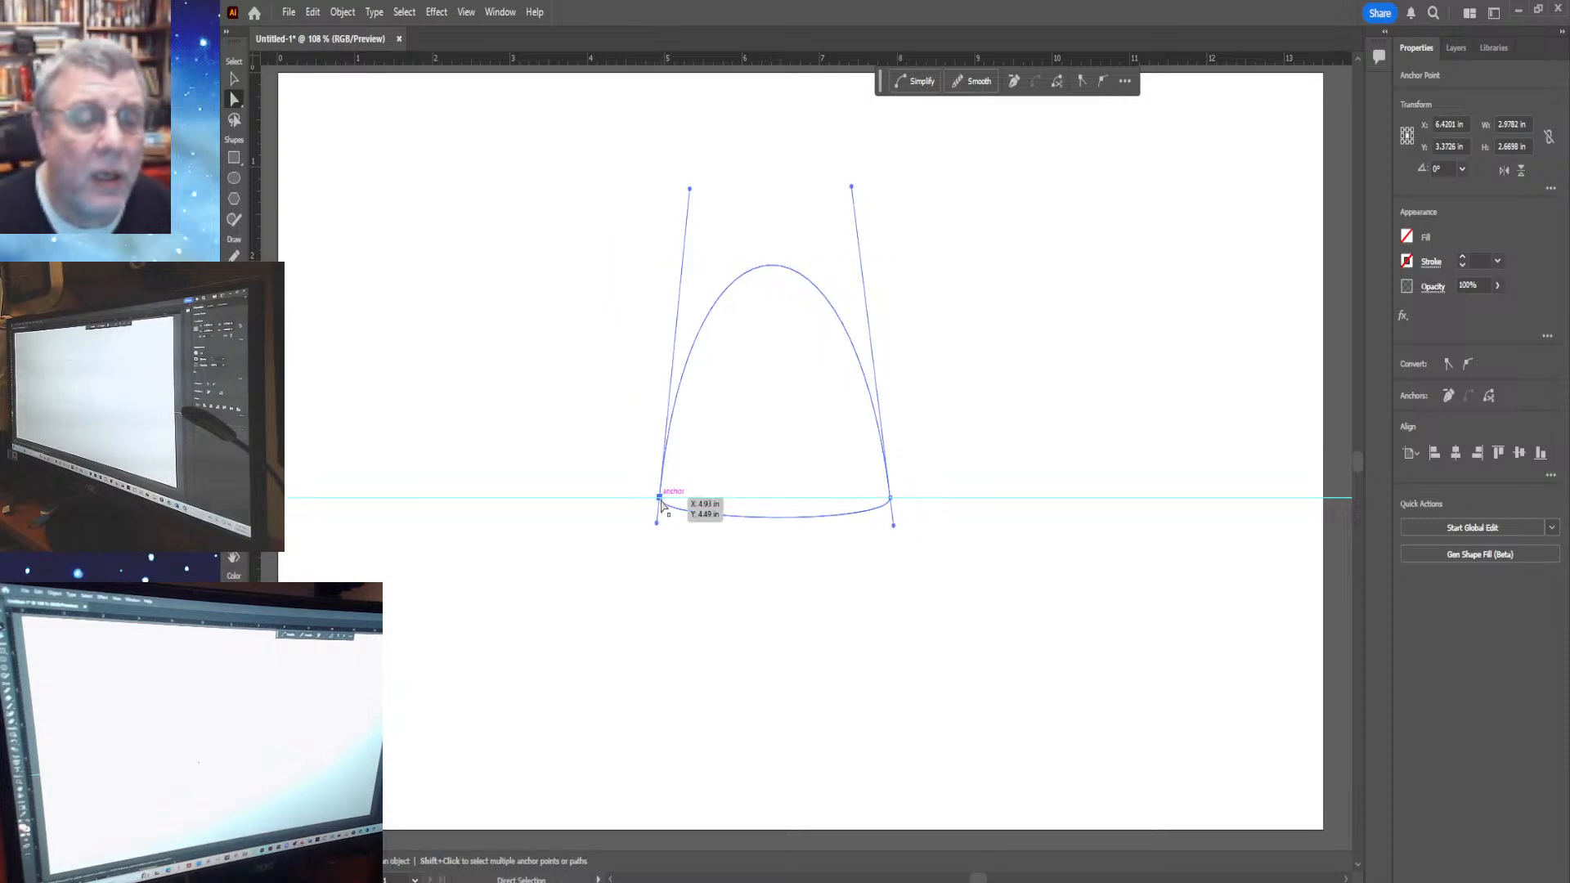
click(672, 549)
drag(654, 489, 651, 538)
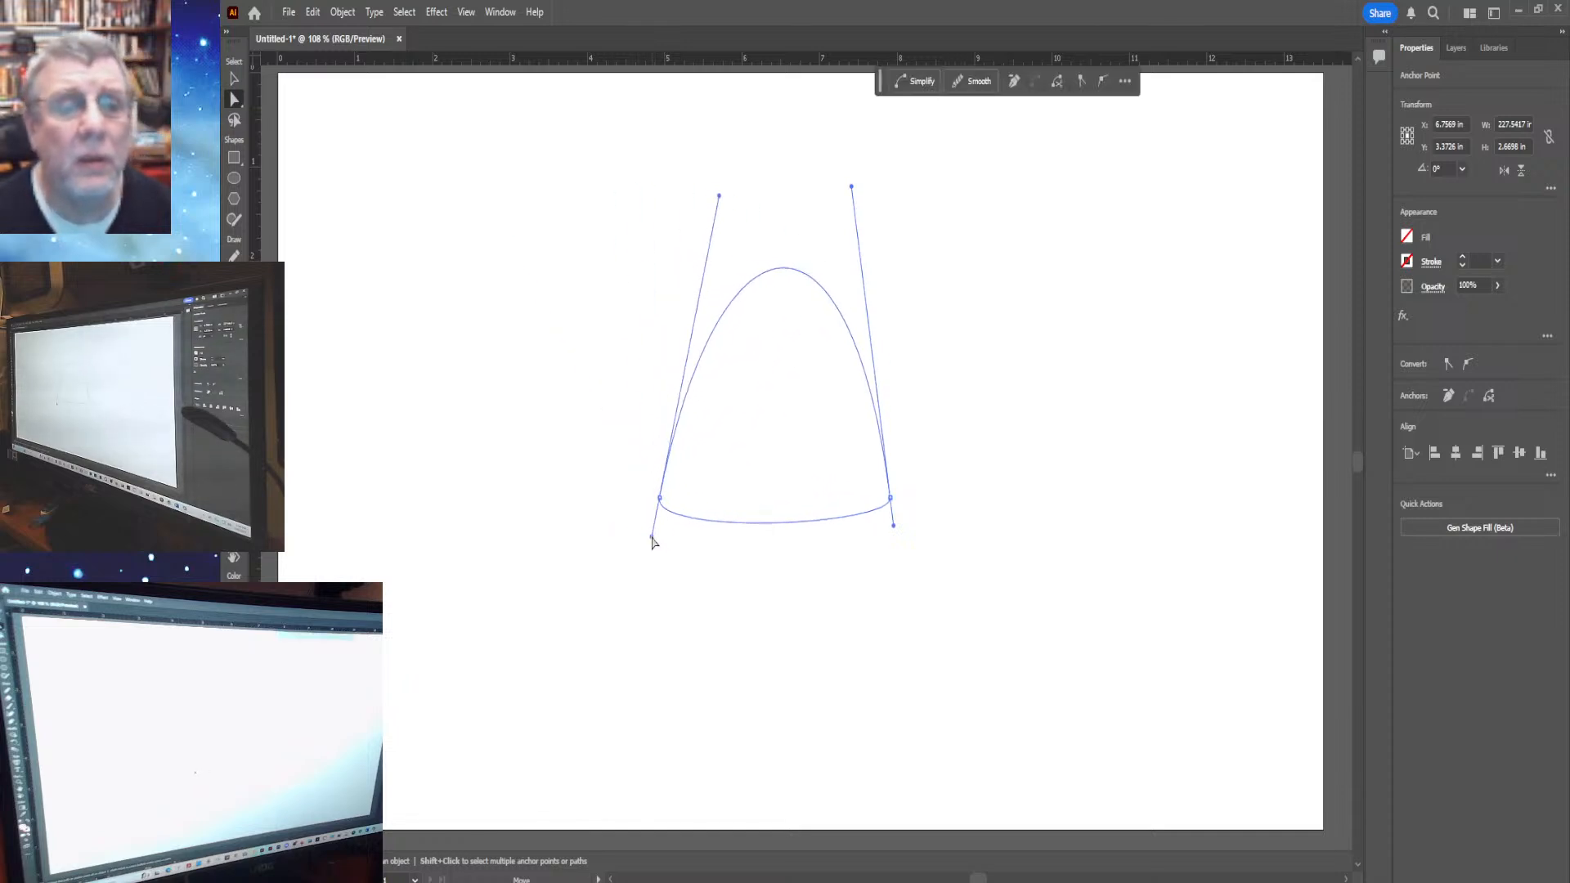
key(ctrl)
key(ctrl+z)
key(ctrl+z)
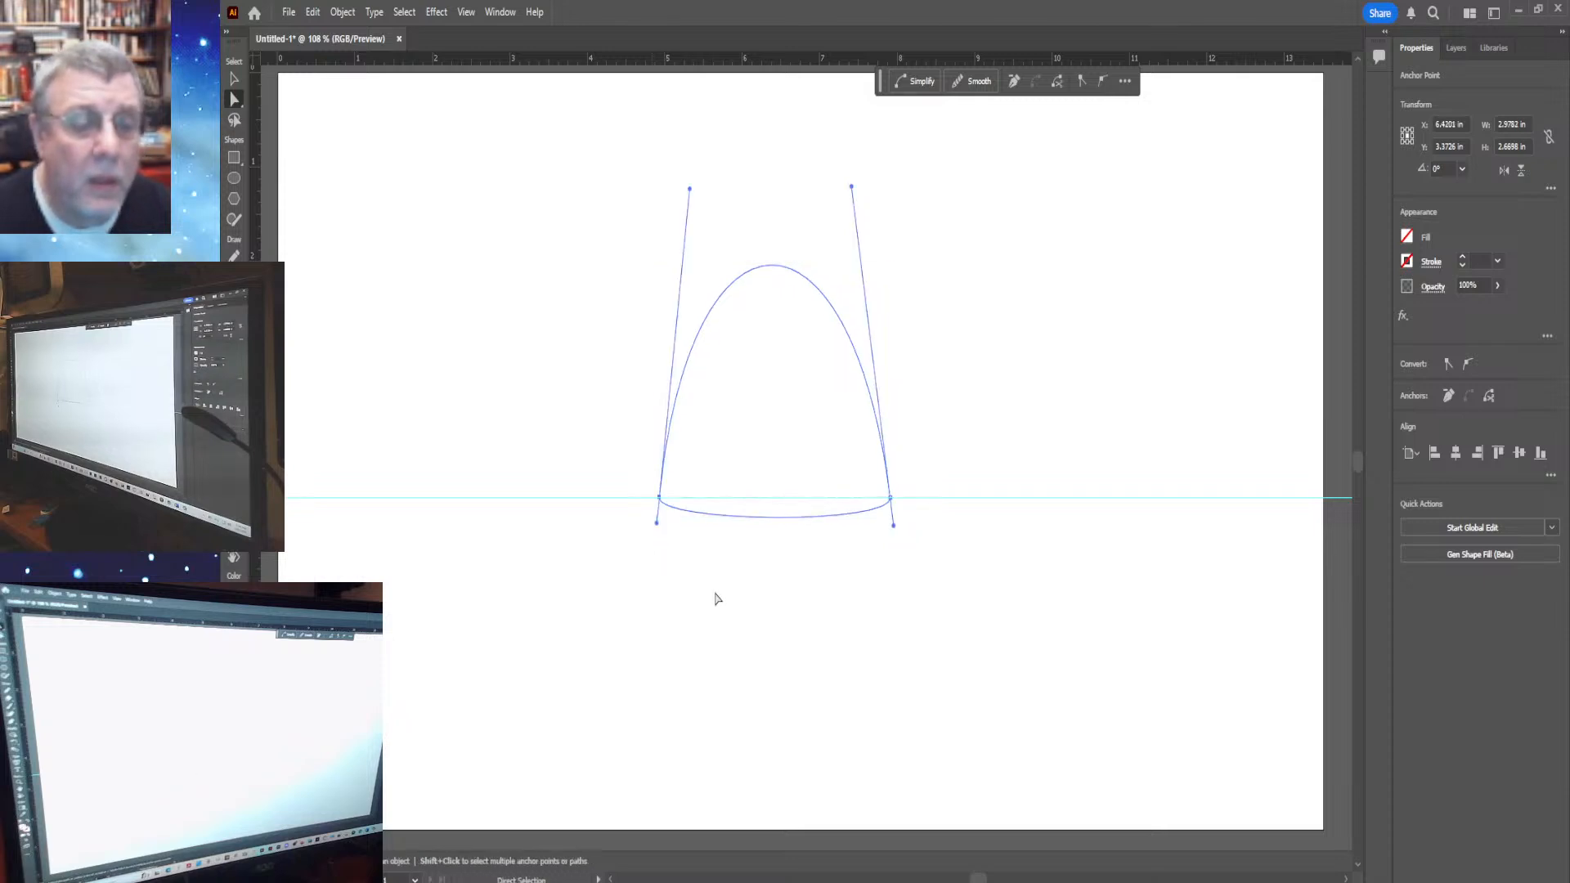
Shorten the lower handles of both base anchors to flatten the base, reducing the height to about 2.57 in, and deselect
drag(533, 406, 851, 655)
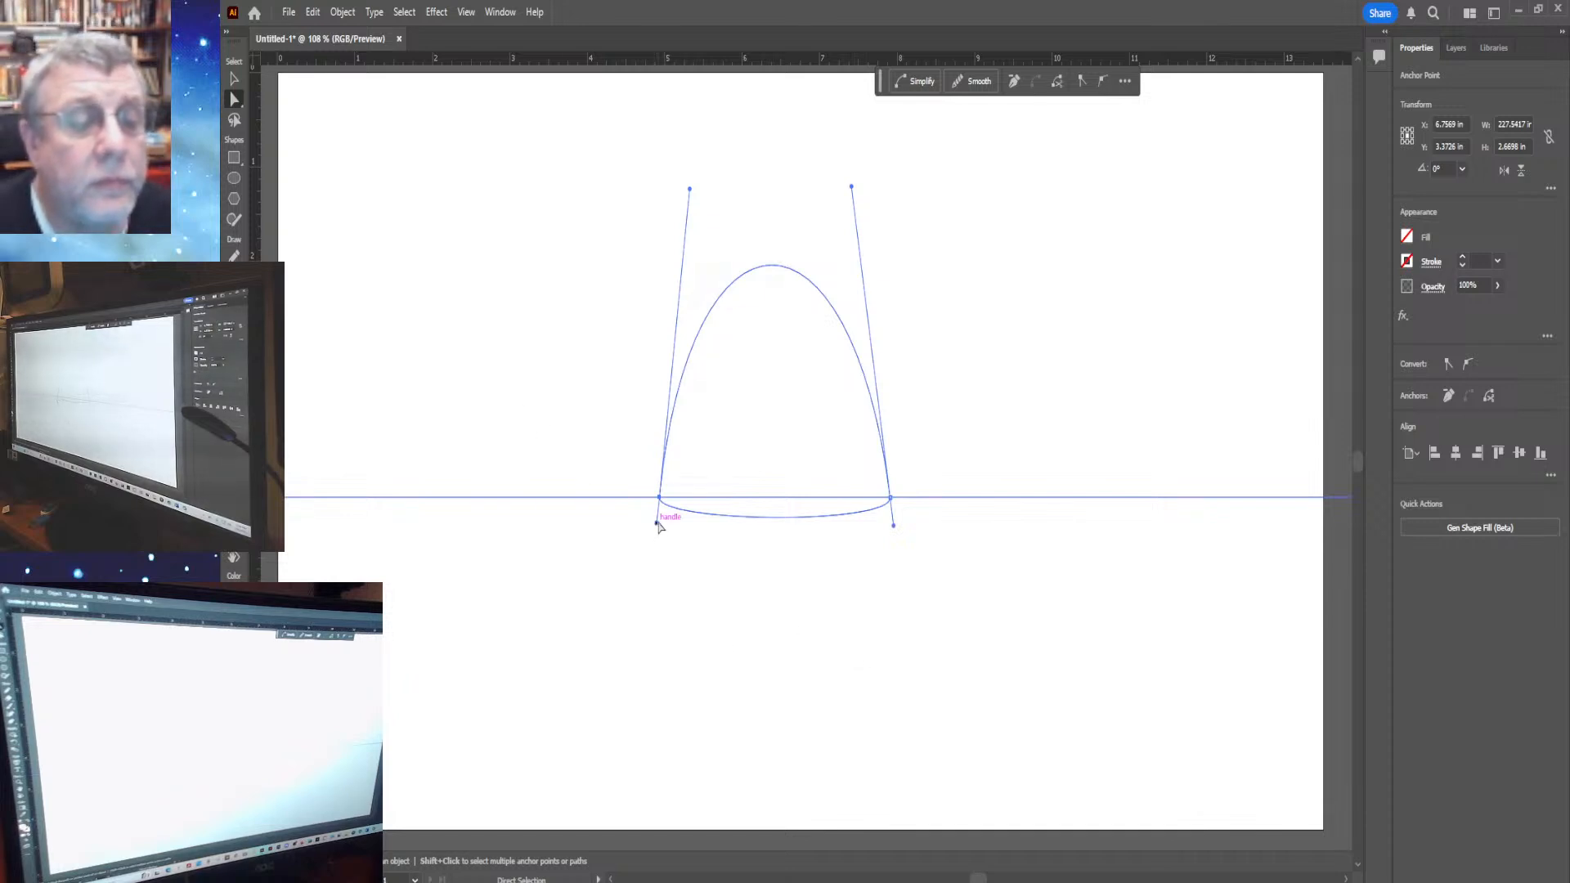
drag(655, 520, 659, 515)
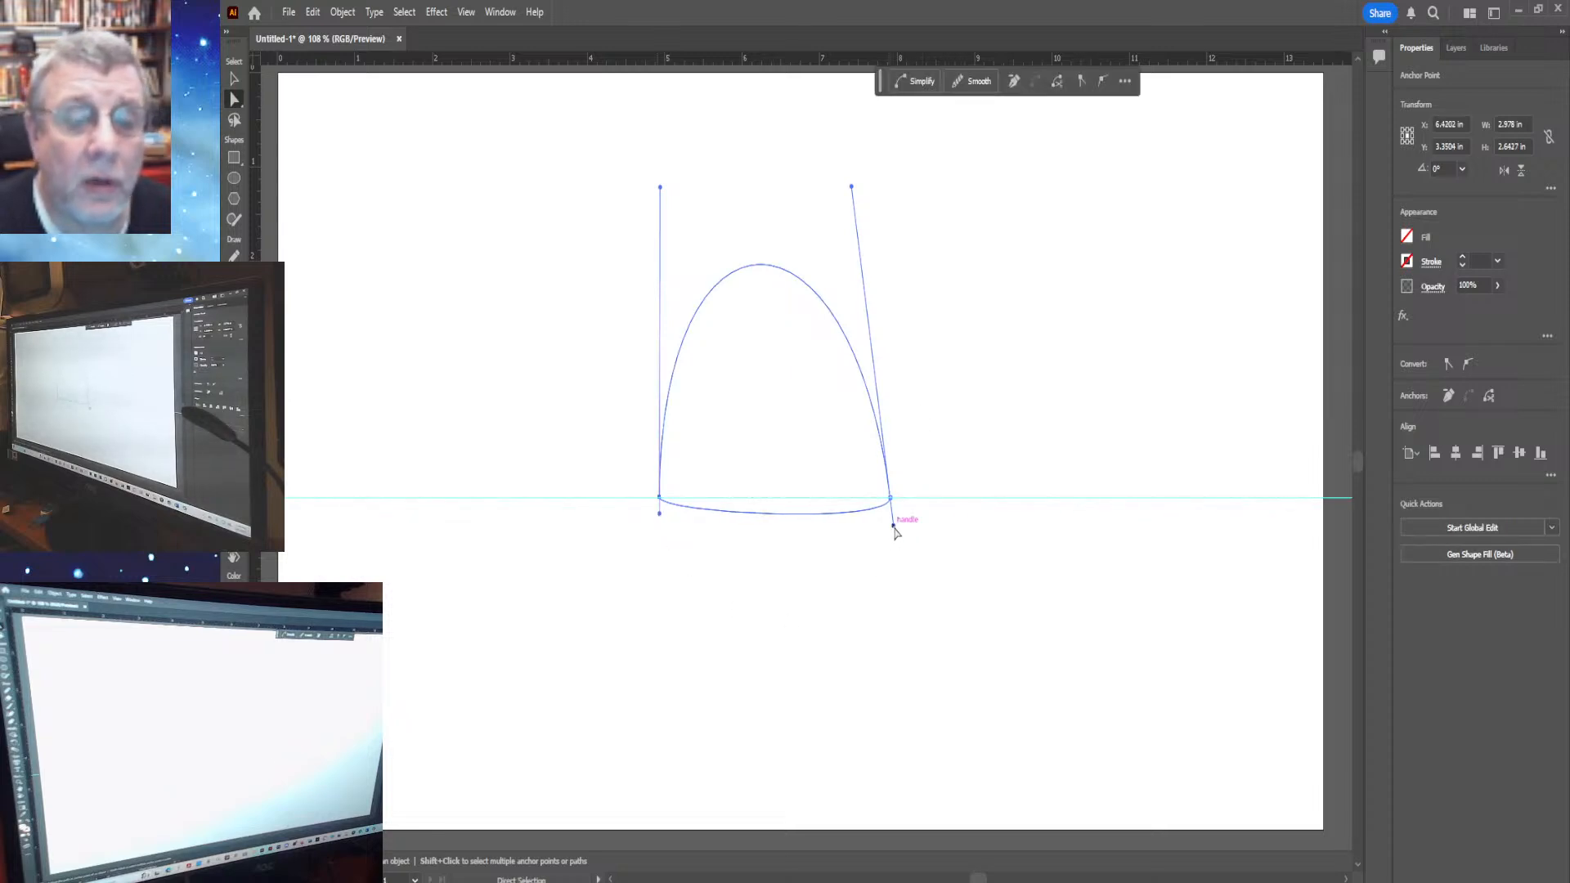
drag(893, 525, 893, 515)
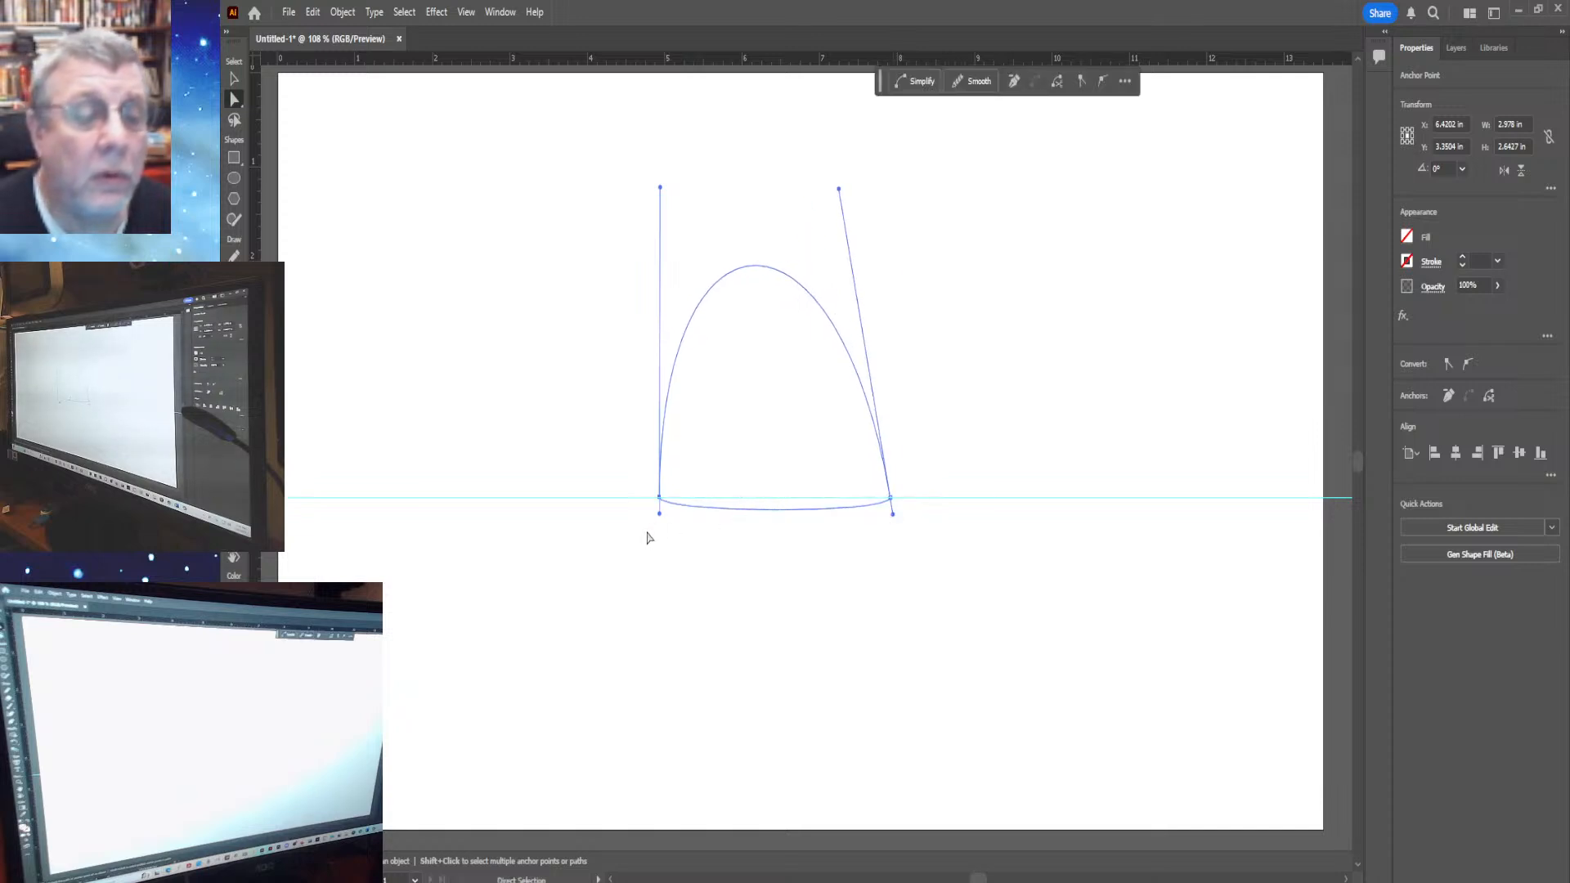
drag(660, 517, 655, 517)
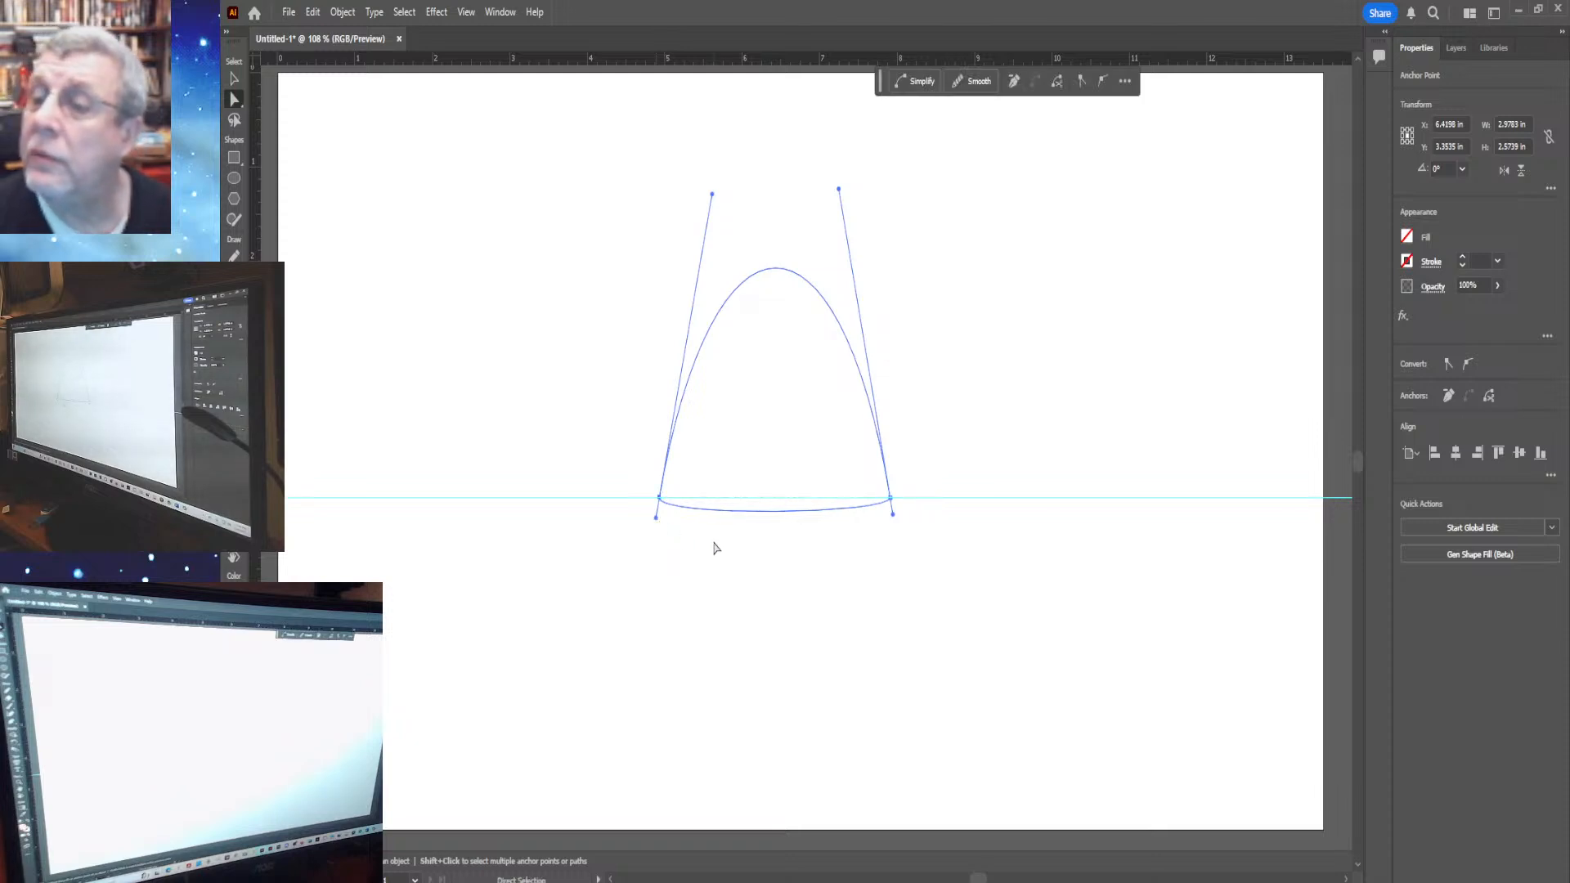
click(714, 548)
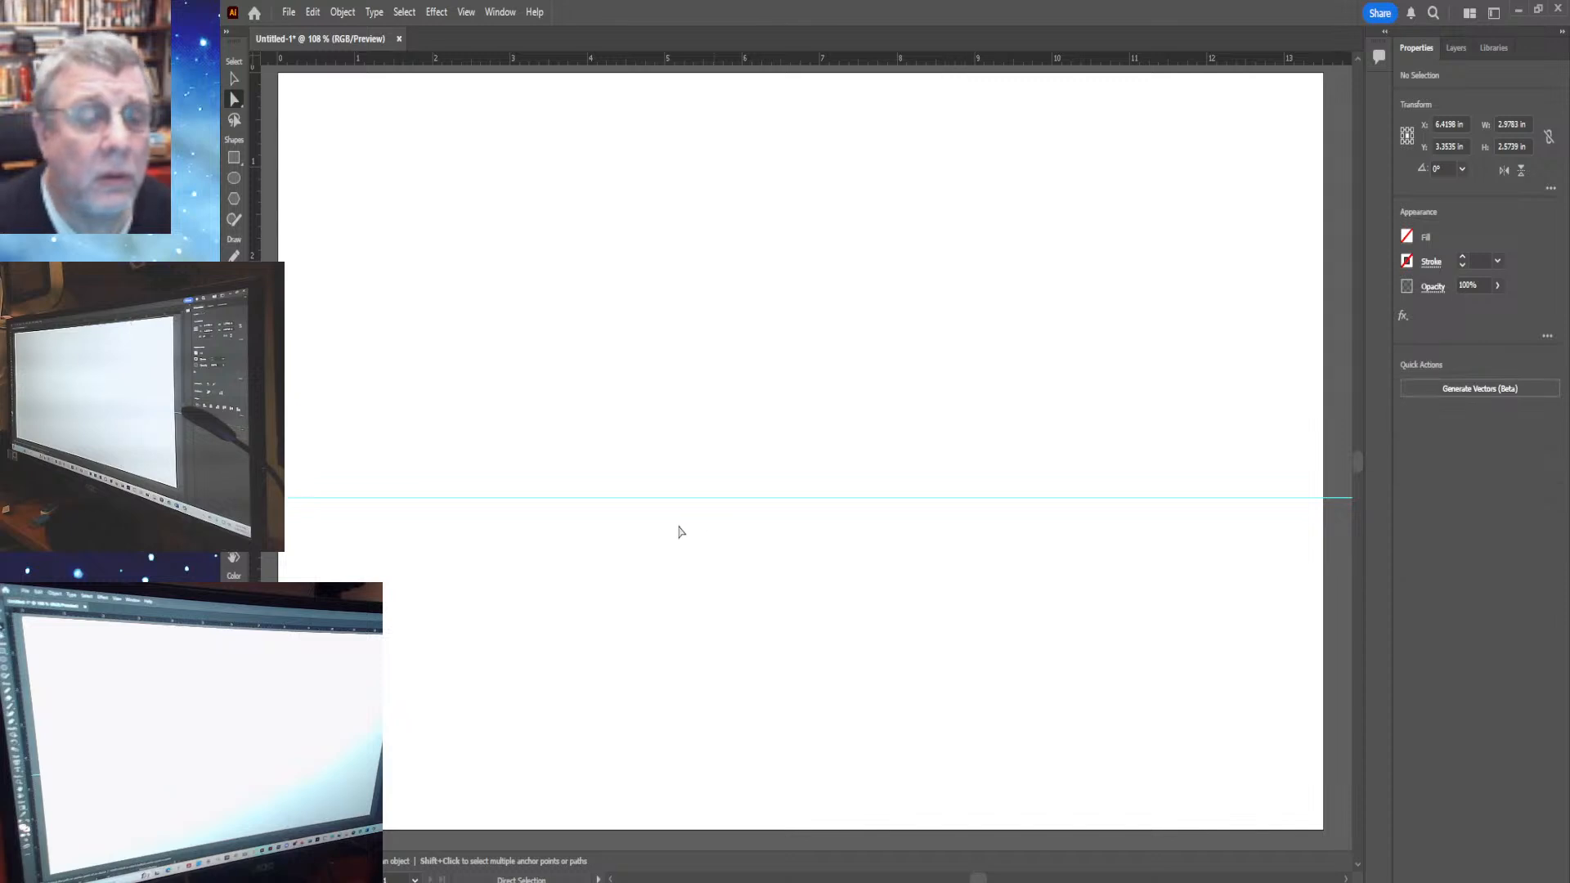
Reselect the base anchors and swing both lower handles inward beneath the base with the Anchor Point tool, making sharp corners
drag(635, 417, 753, 576)
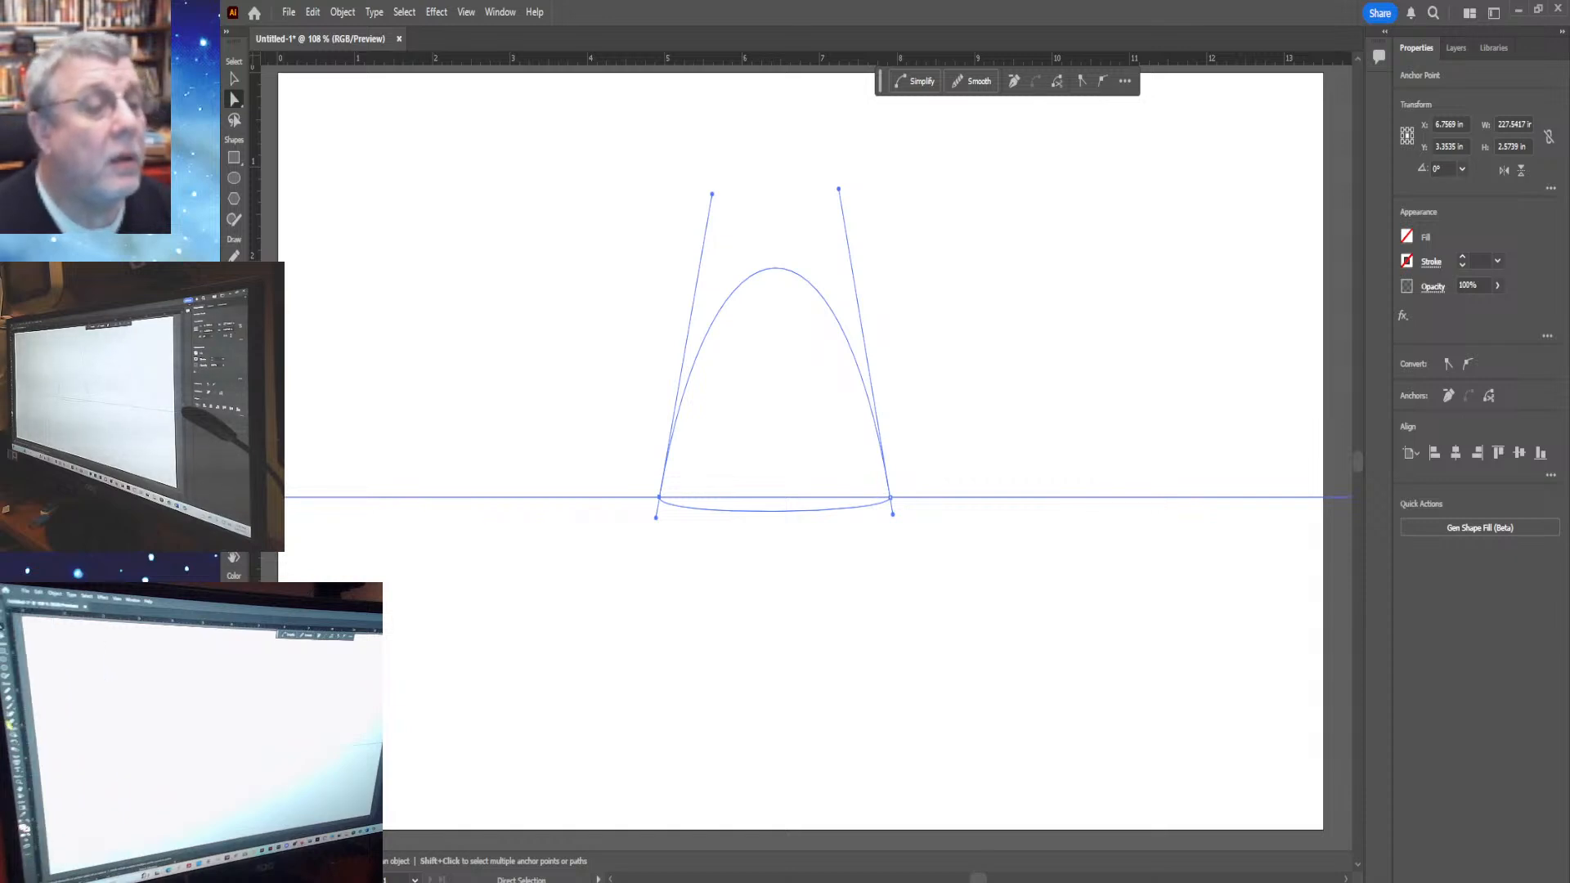
key(p)
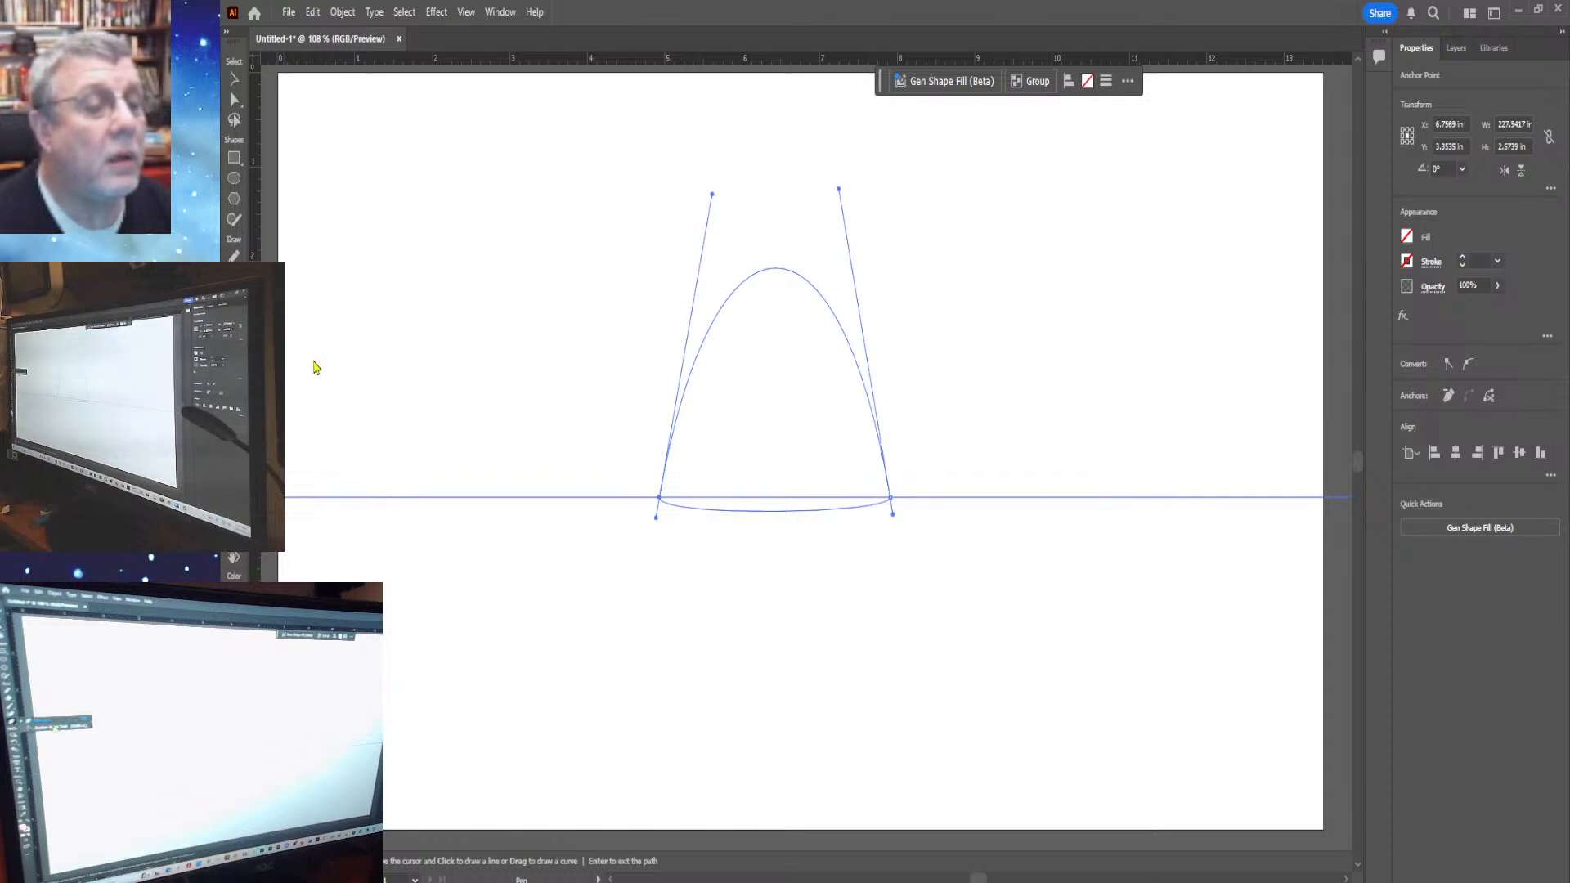
key(shift+c)
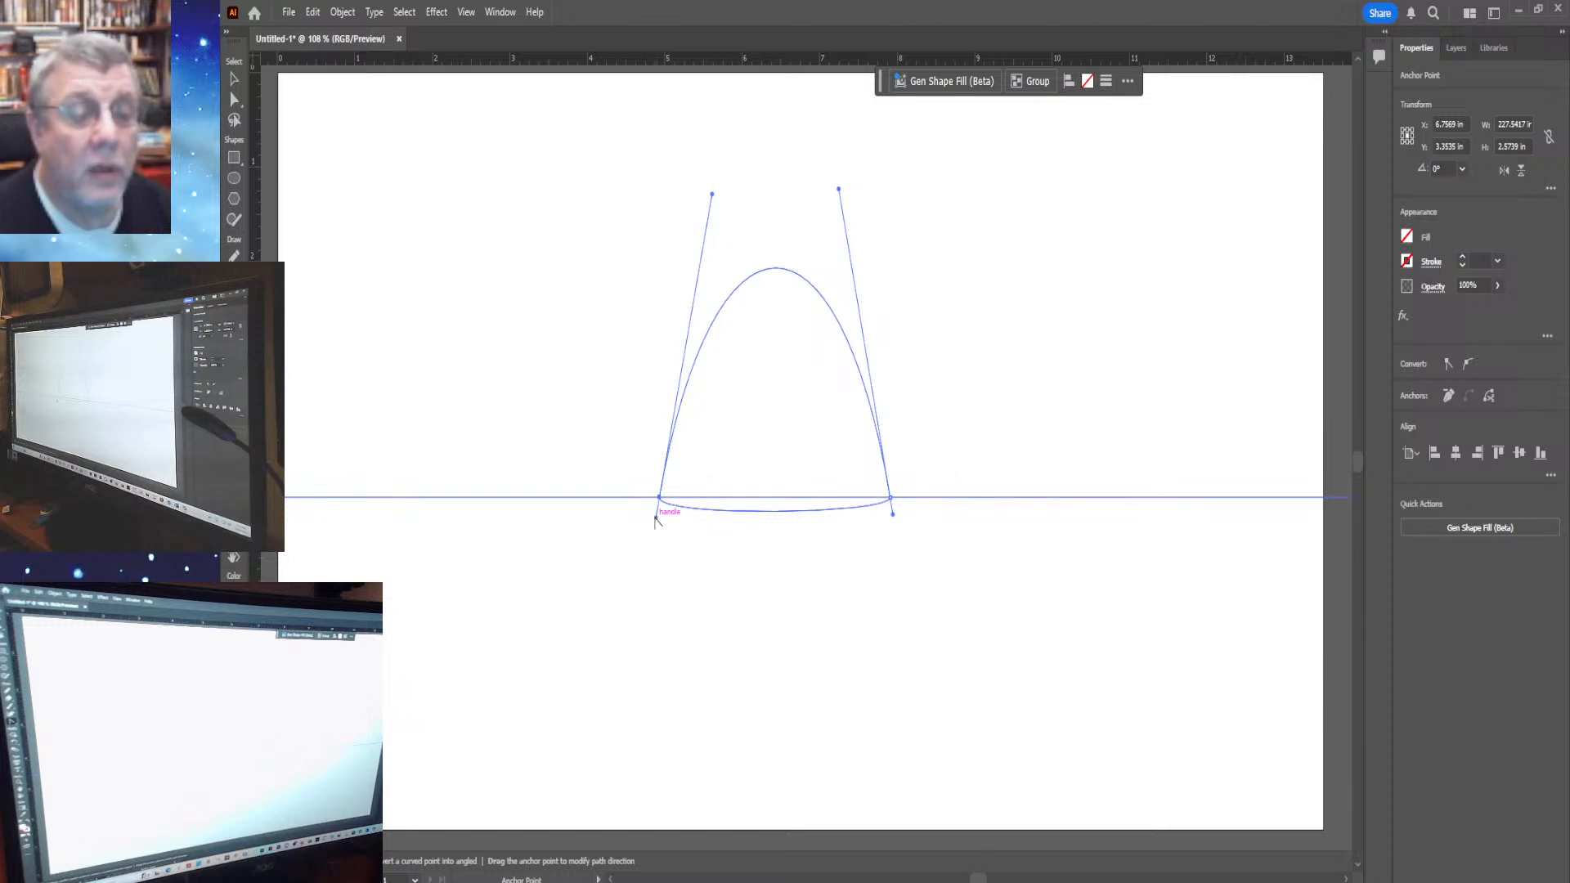
click(236, 79)
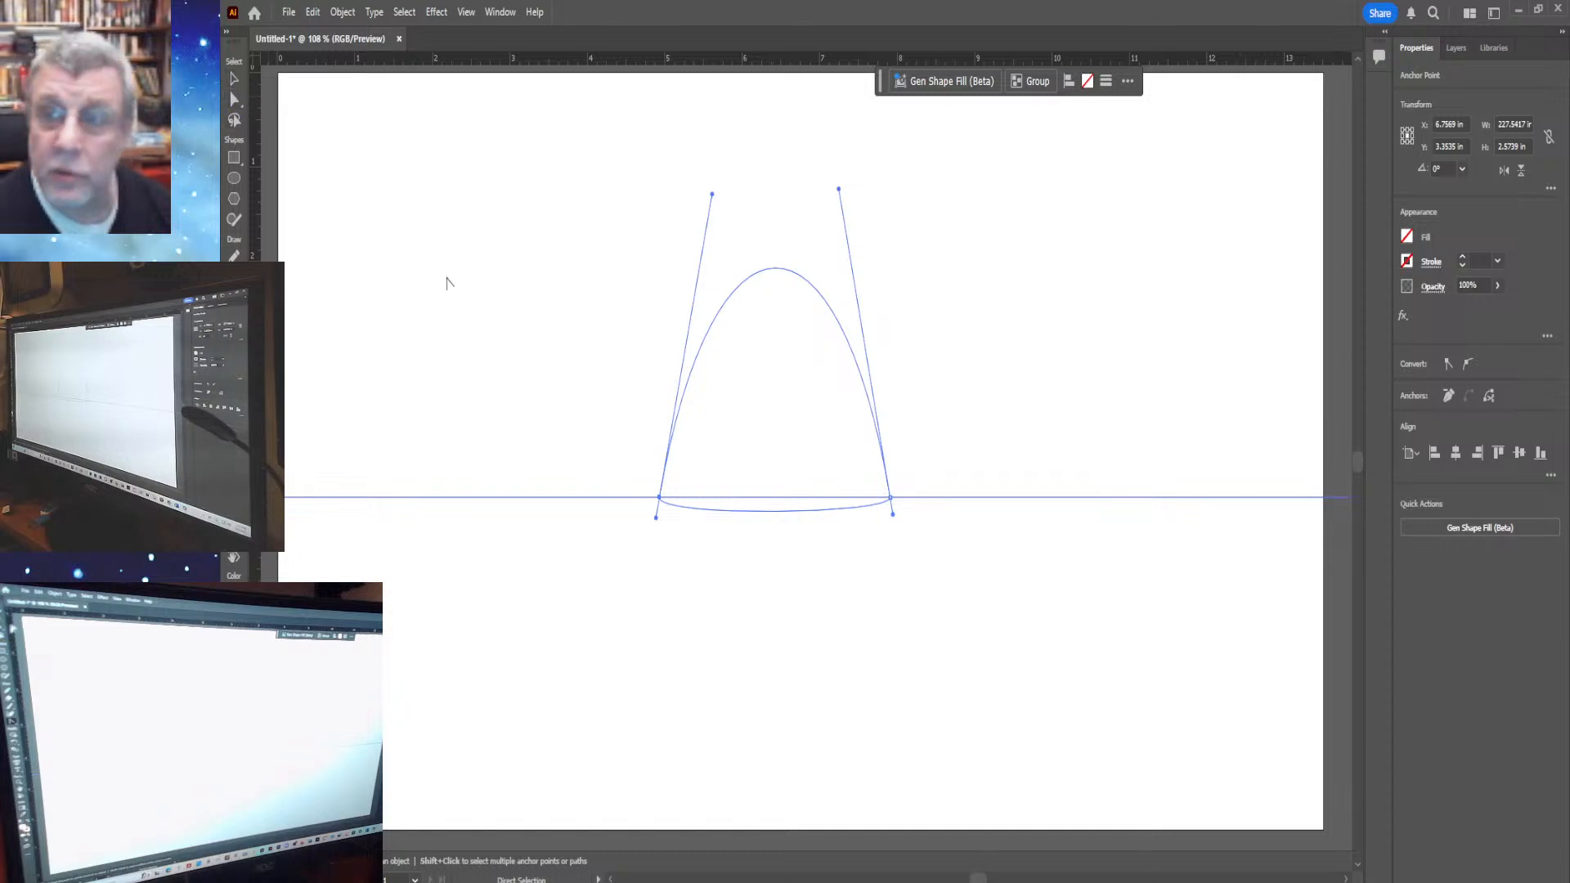
key(shift+c)
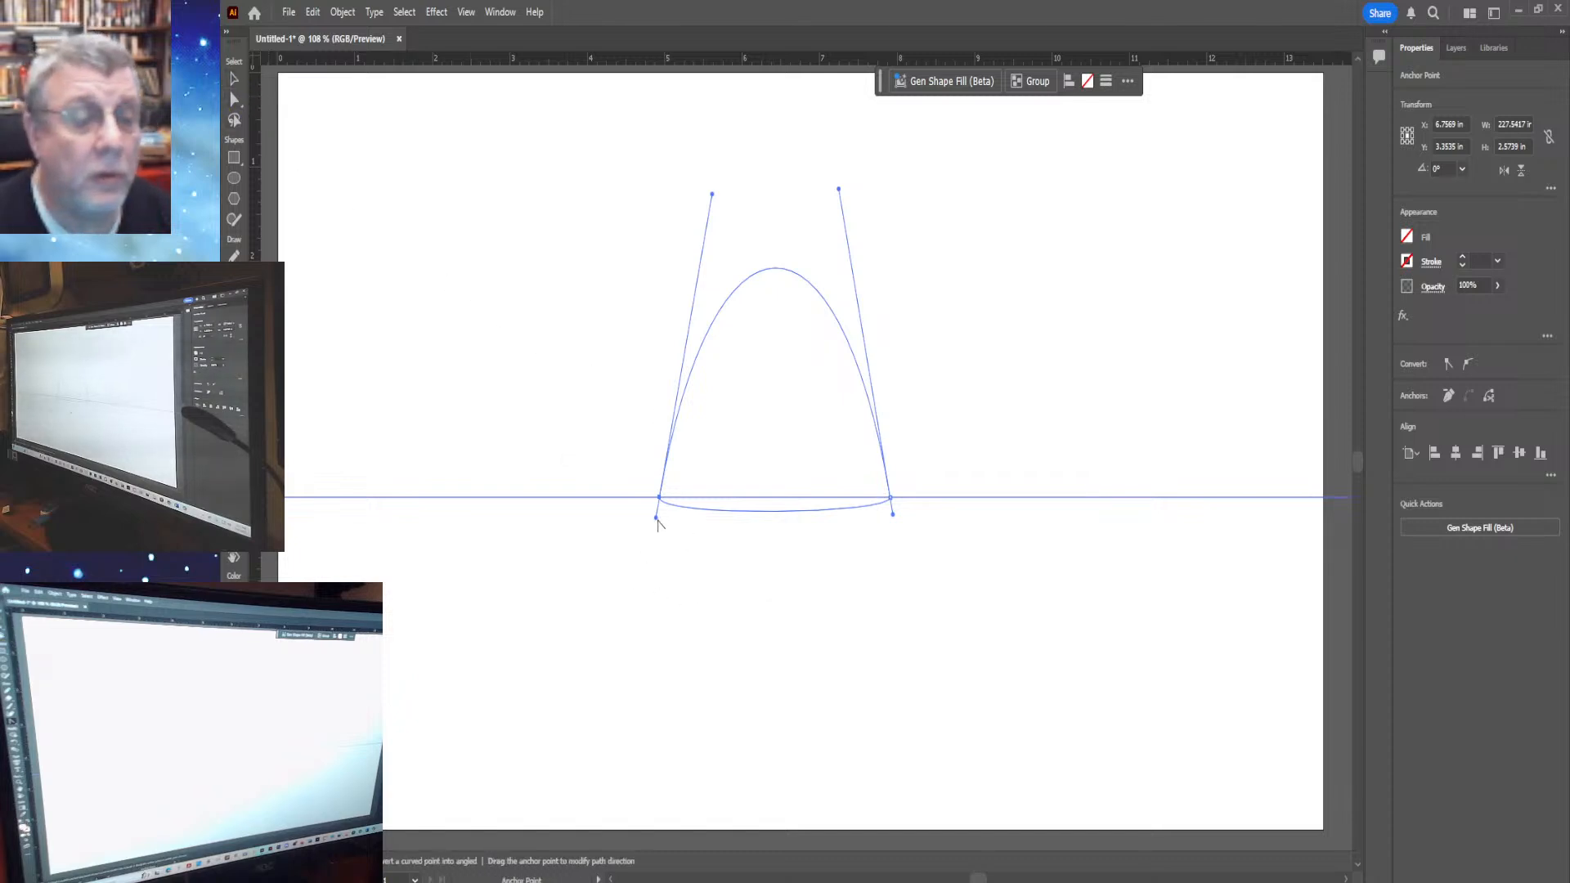
drag(655, 518, 758, 520)
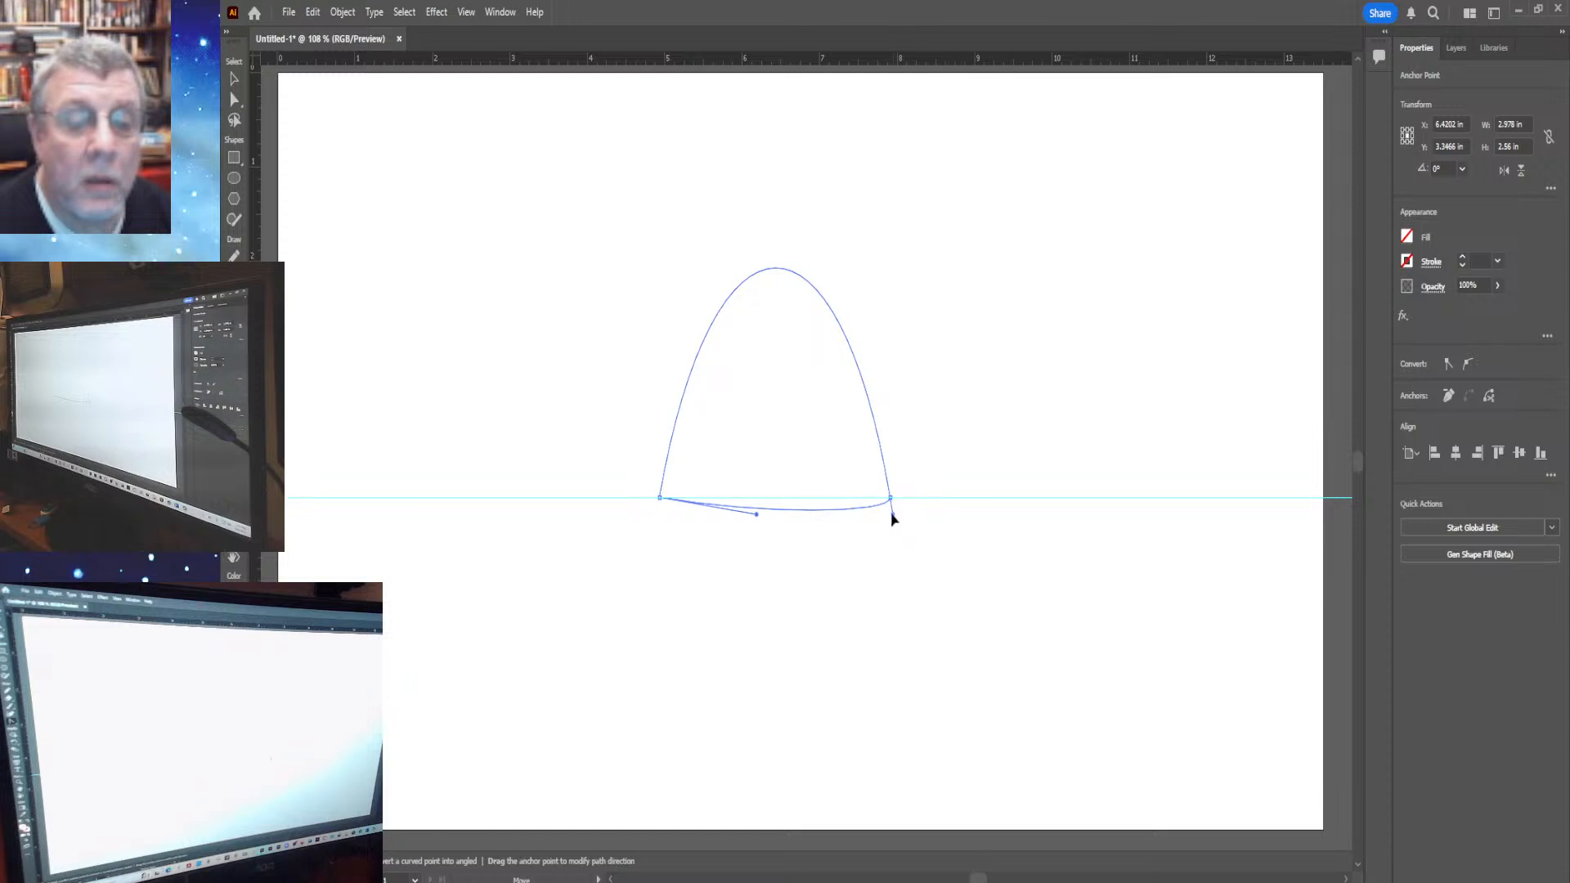
drag(892, 514, 814, 516)
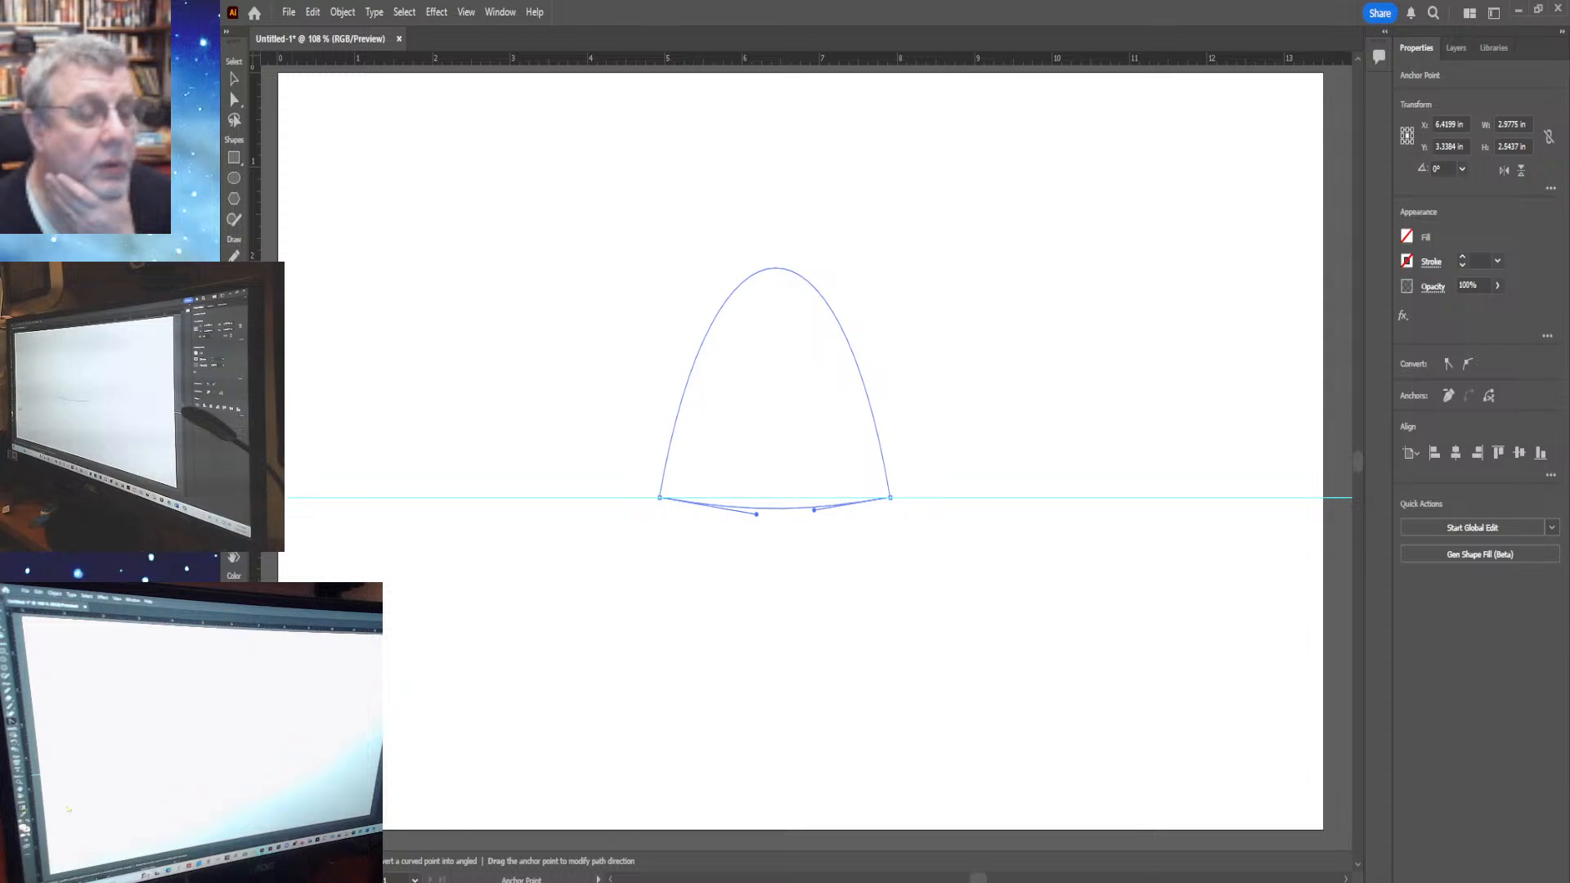
Fill the closed arch shape with a solid orange-red color
key(a)
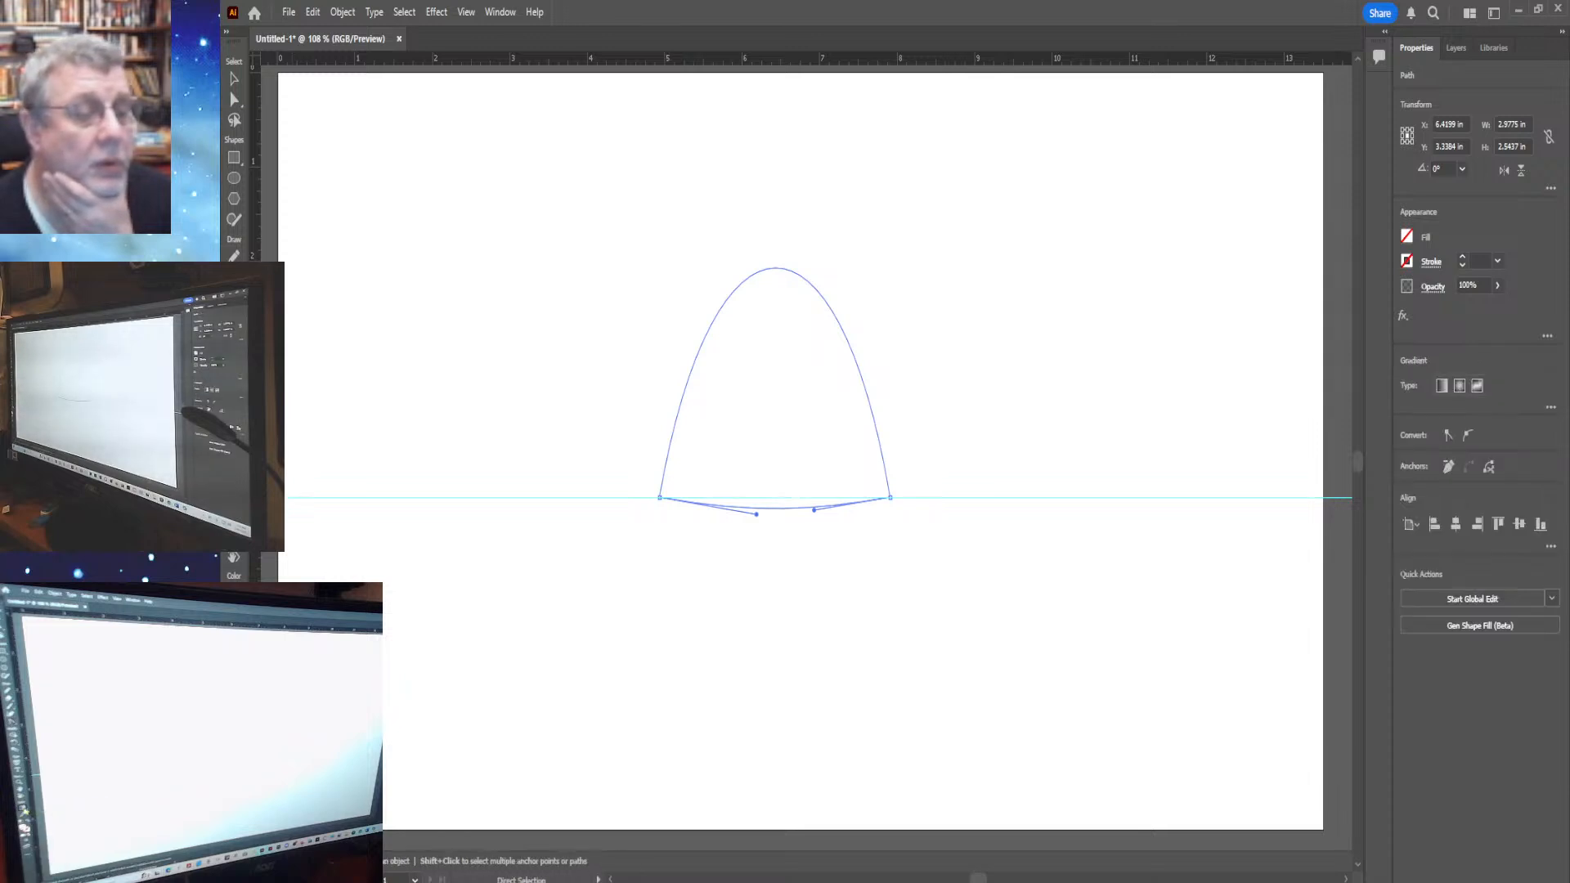
key(g)
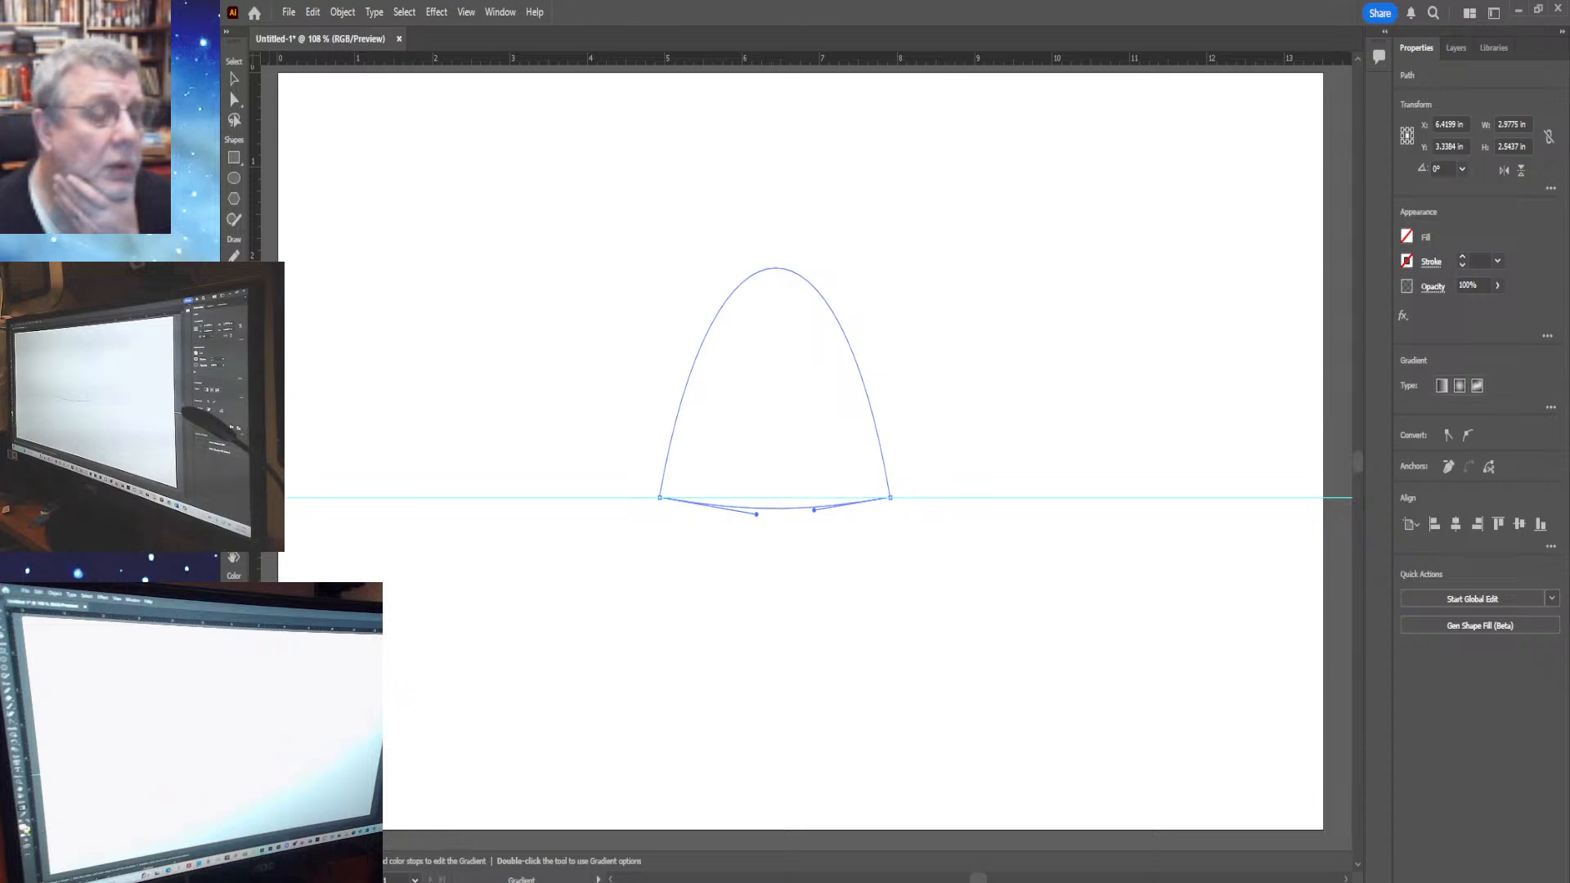
key(a)
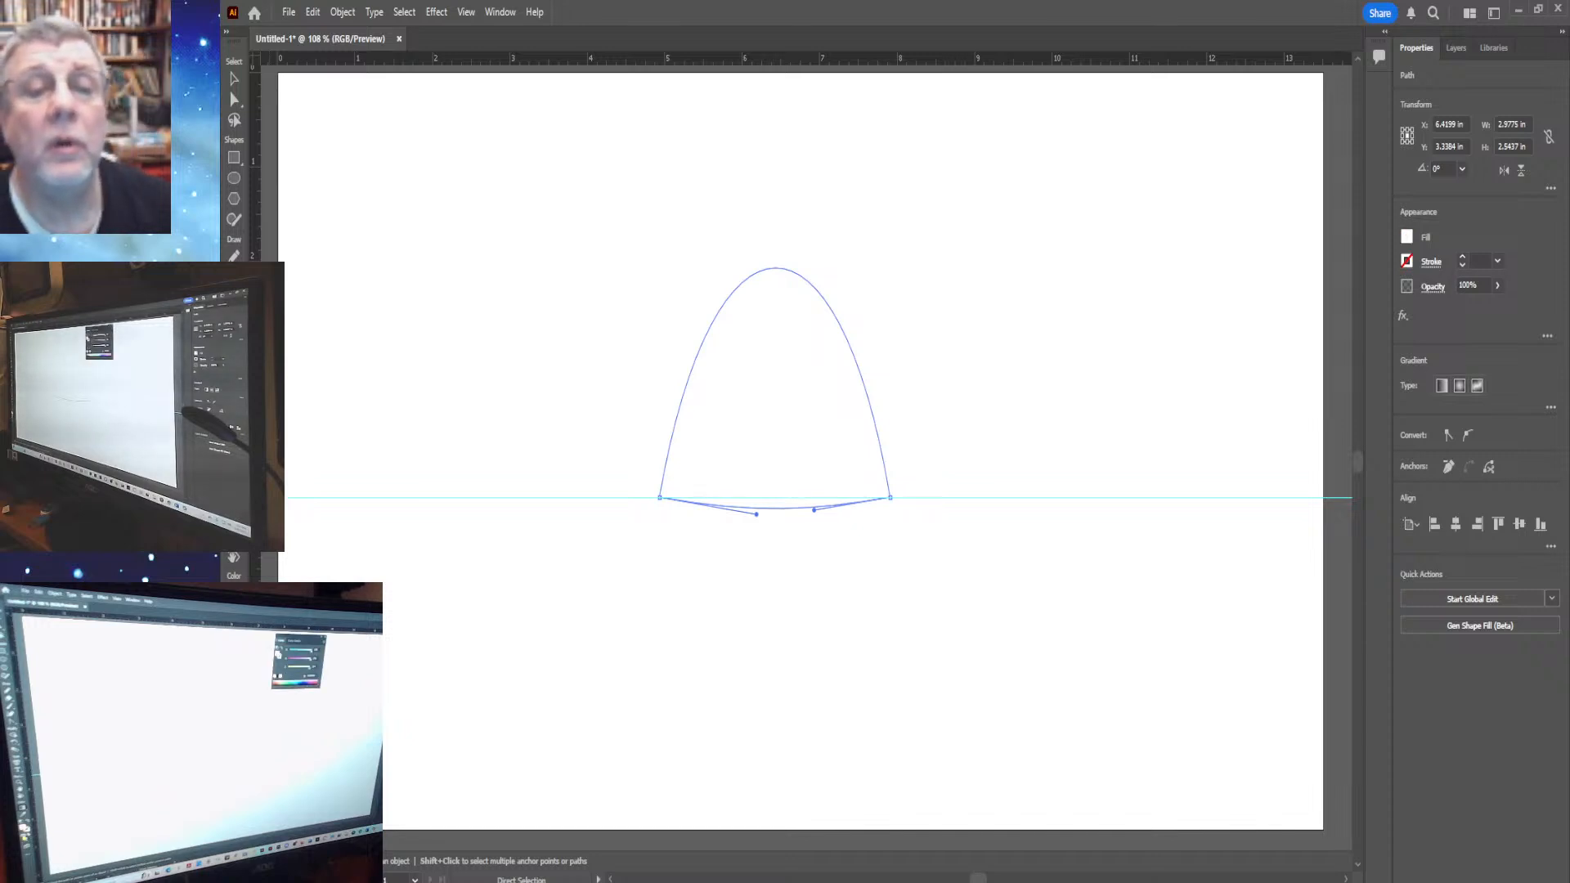
key(g)
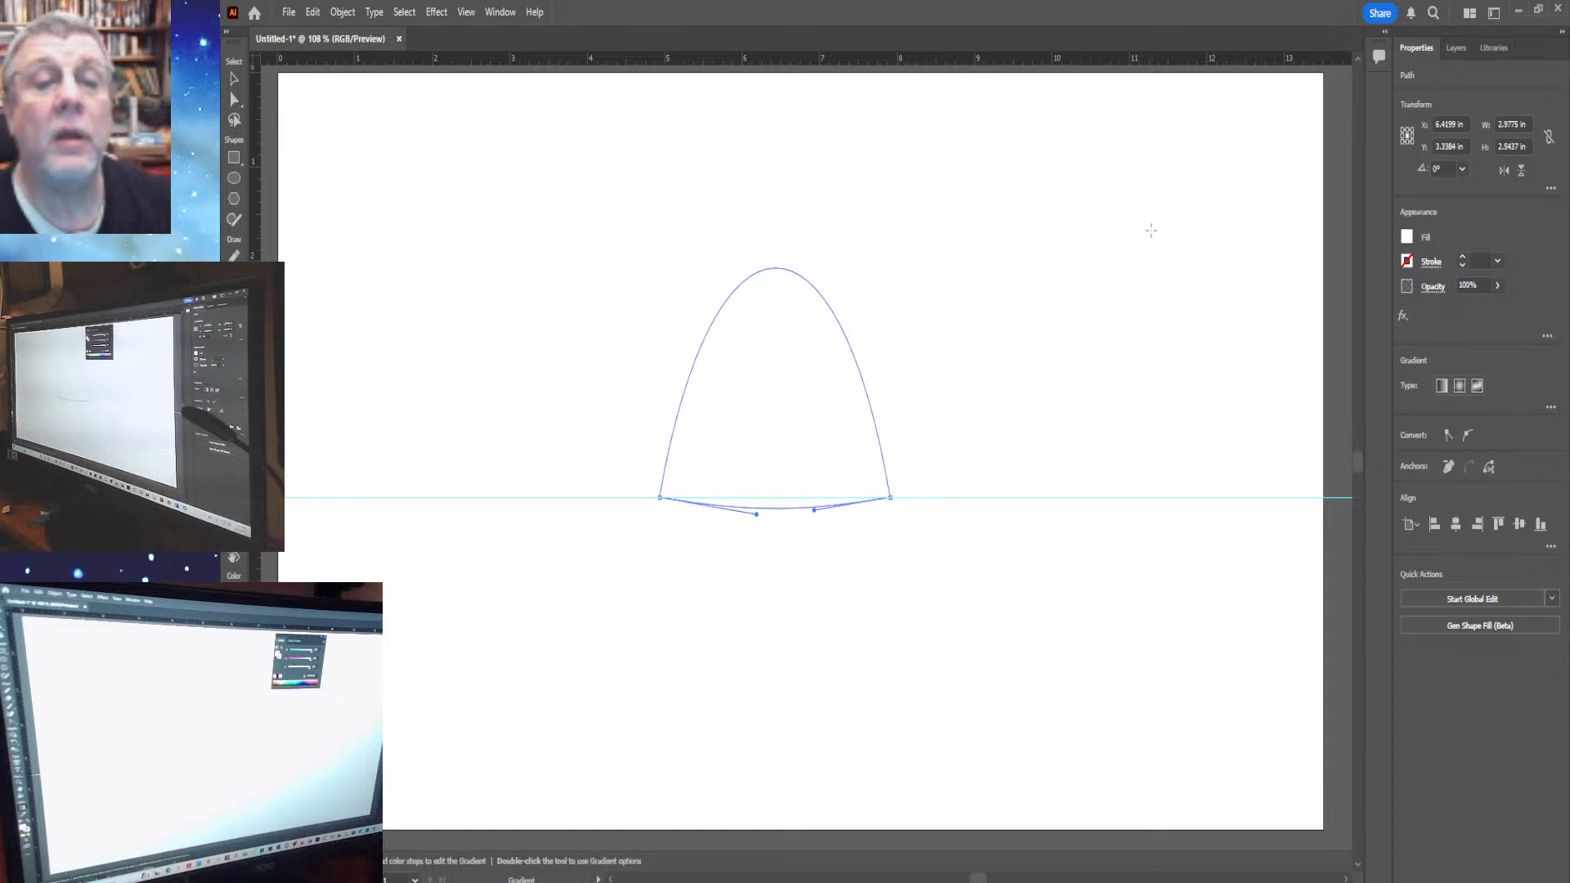
key(a)
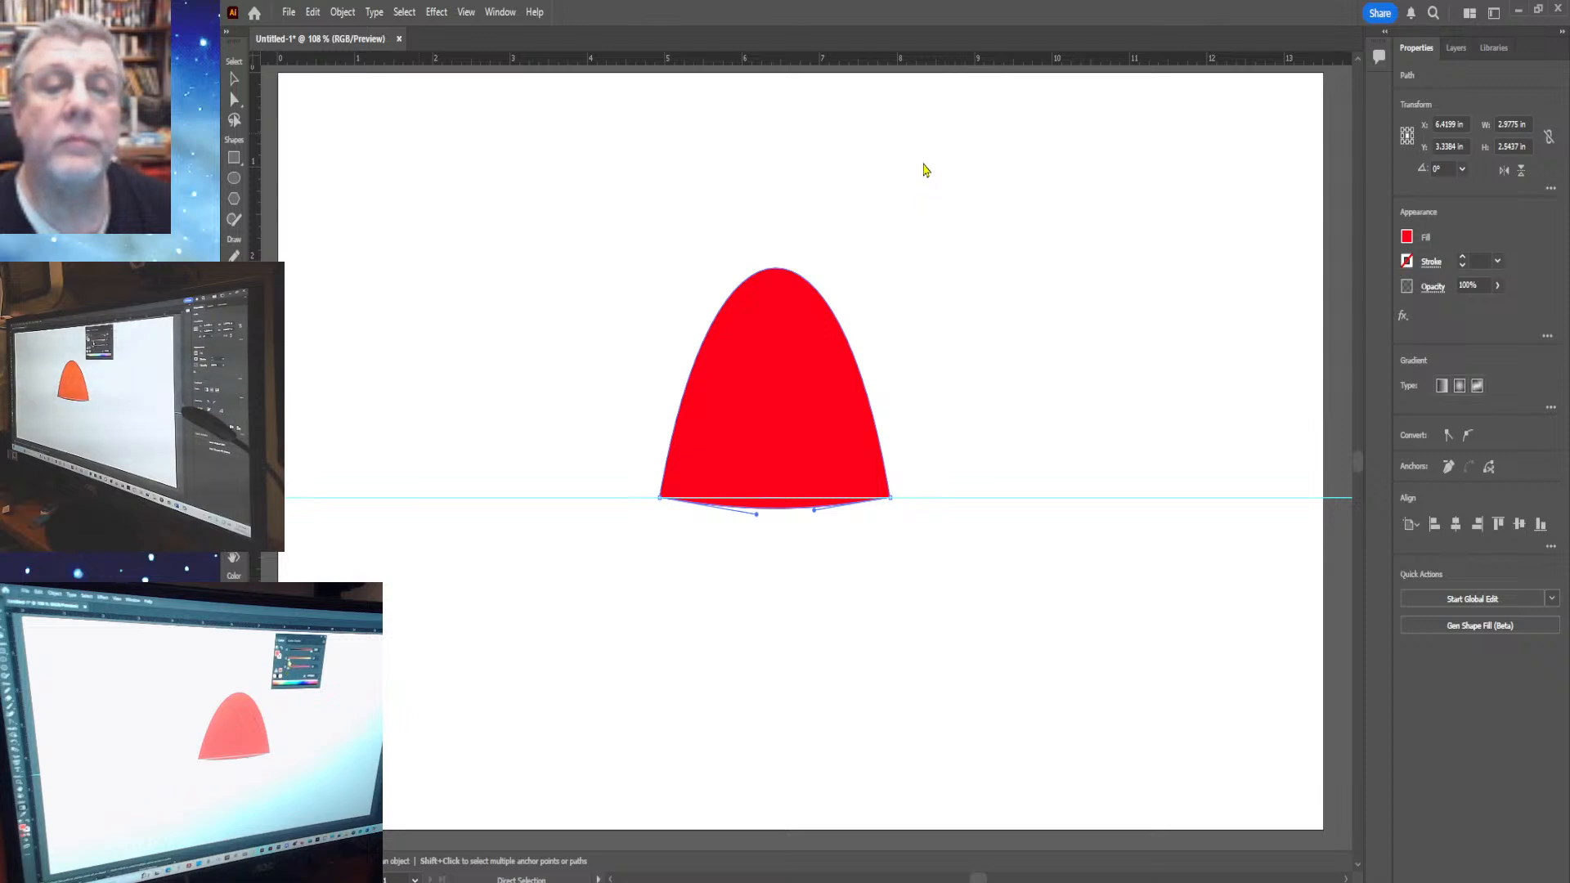
click(926, 169)
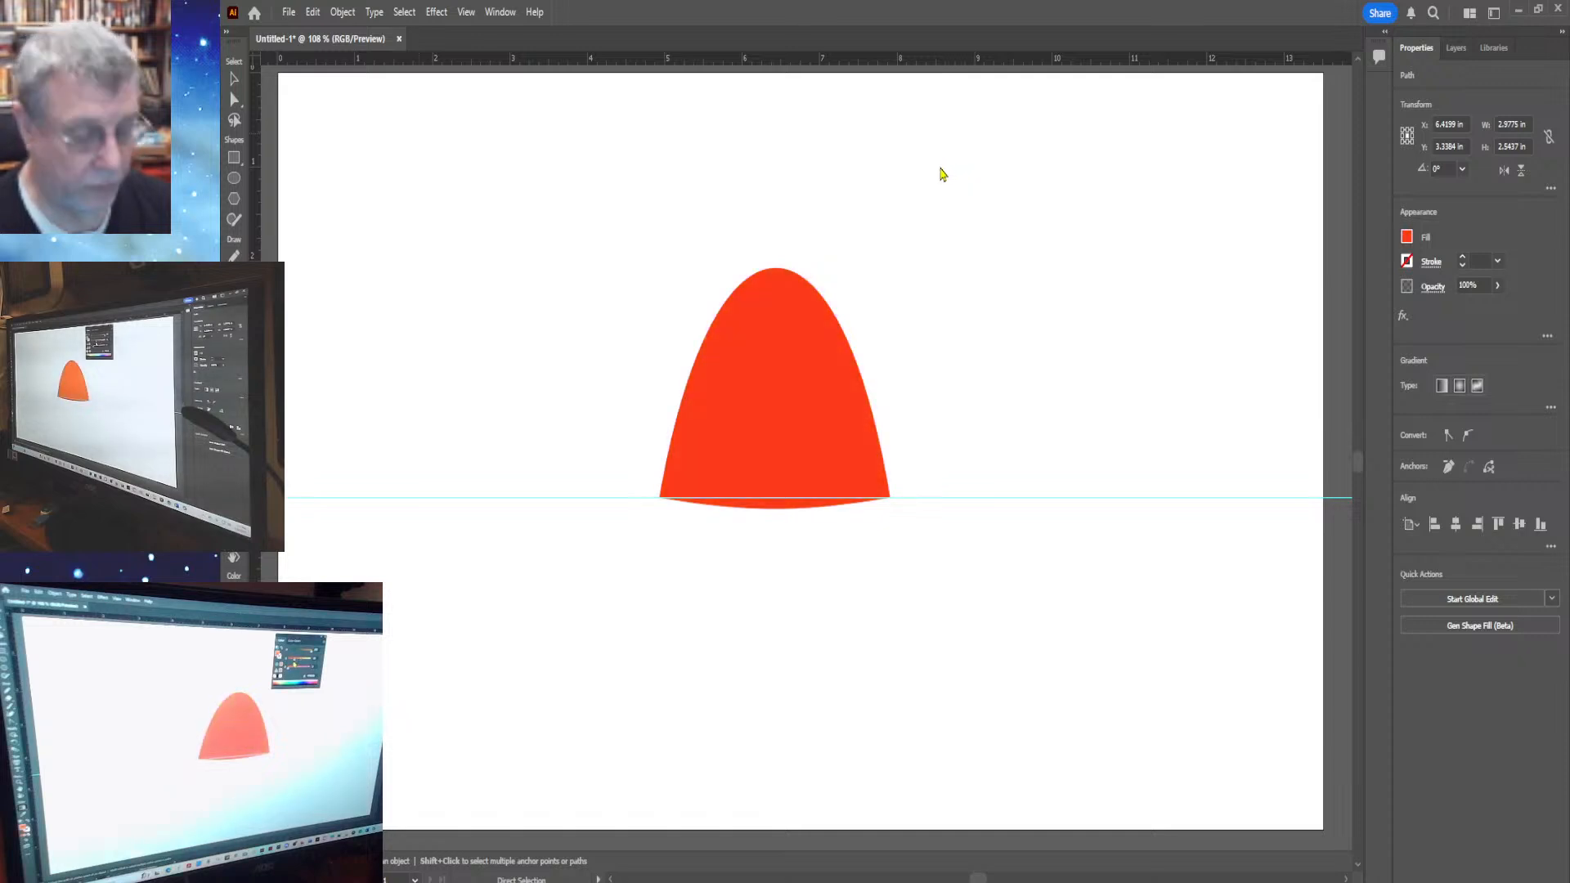
Apply a linear white-to-black gradient fill to the shape and shift the gradient's midpoint toward the black end
key(g)
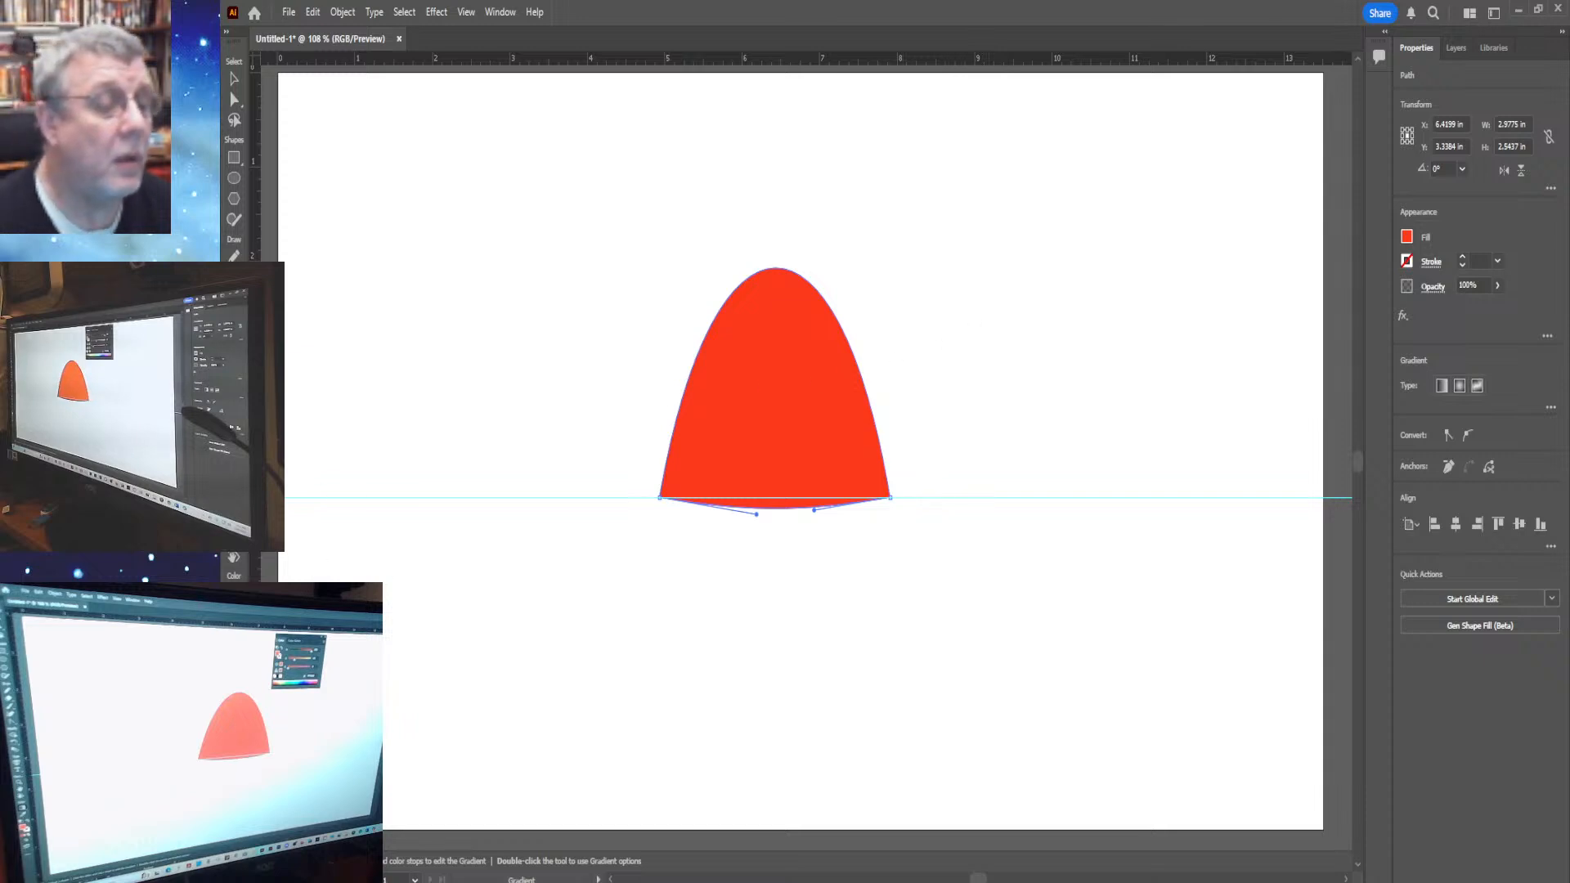
key(a)
key(g)
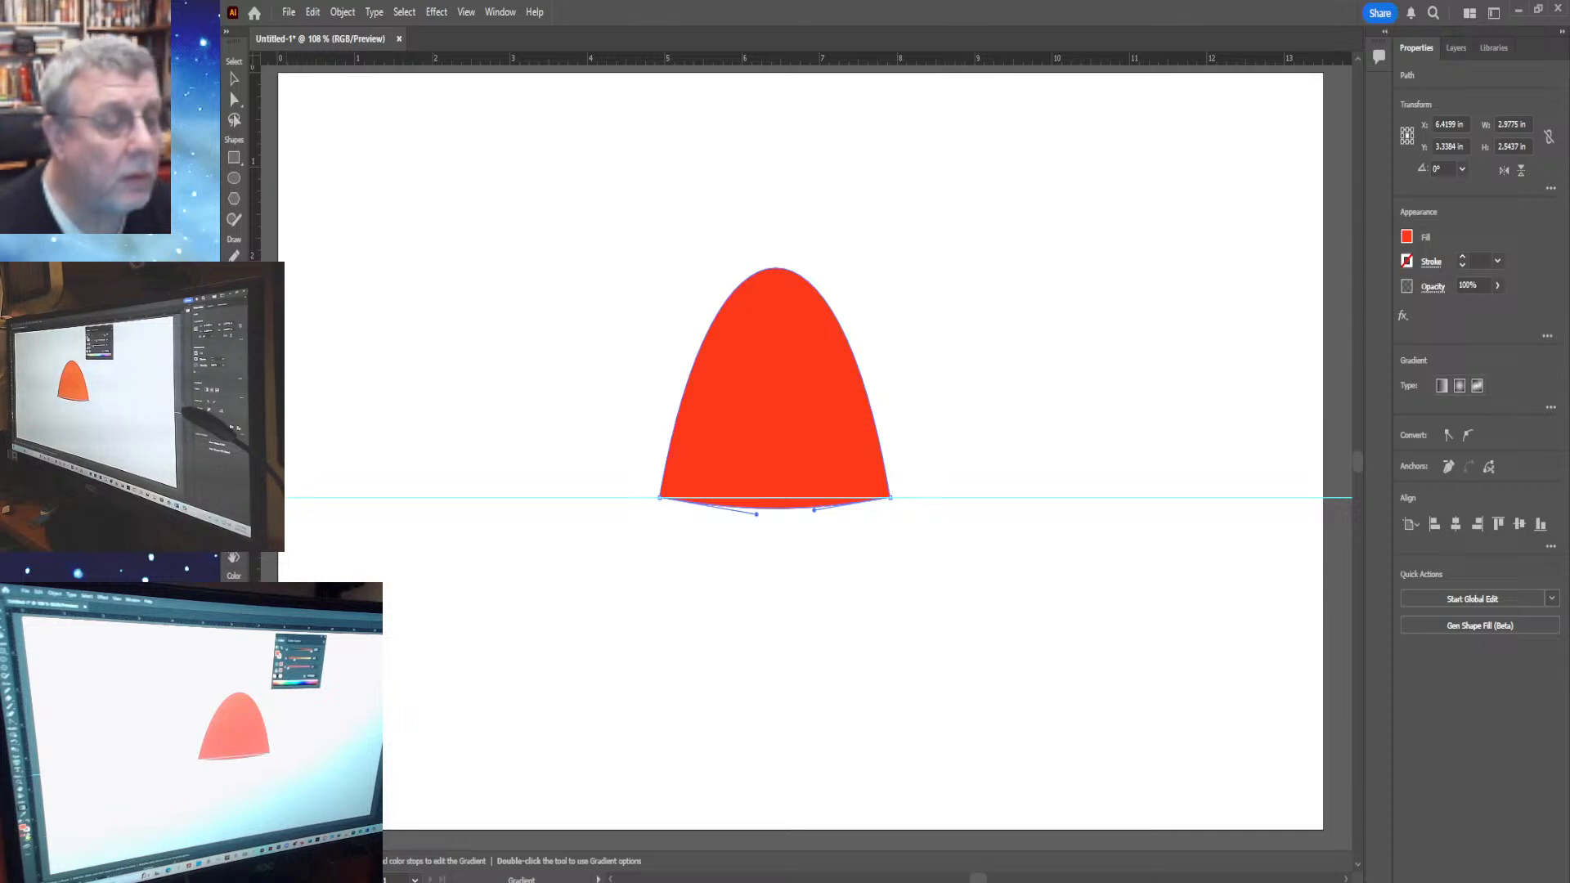
key(.)
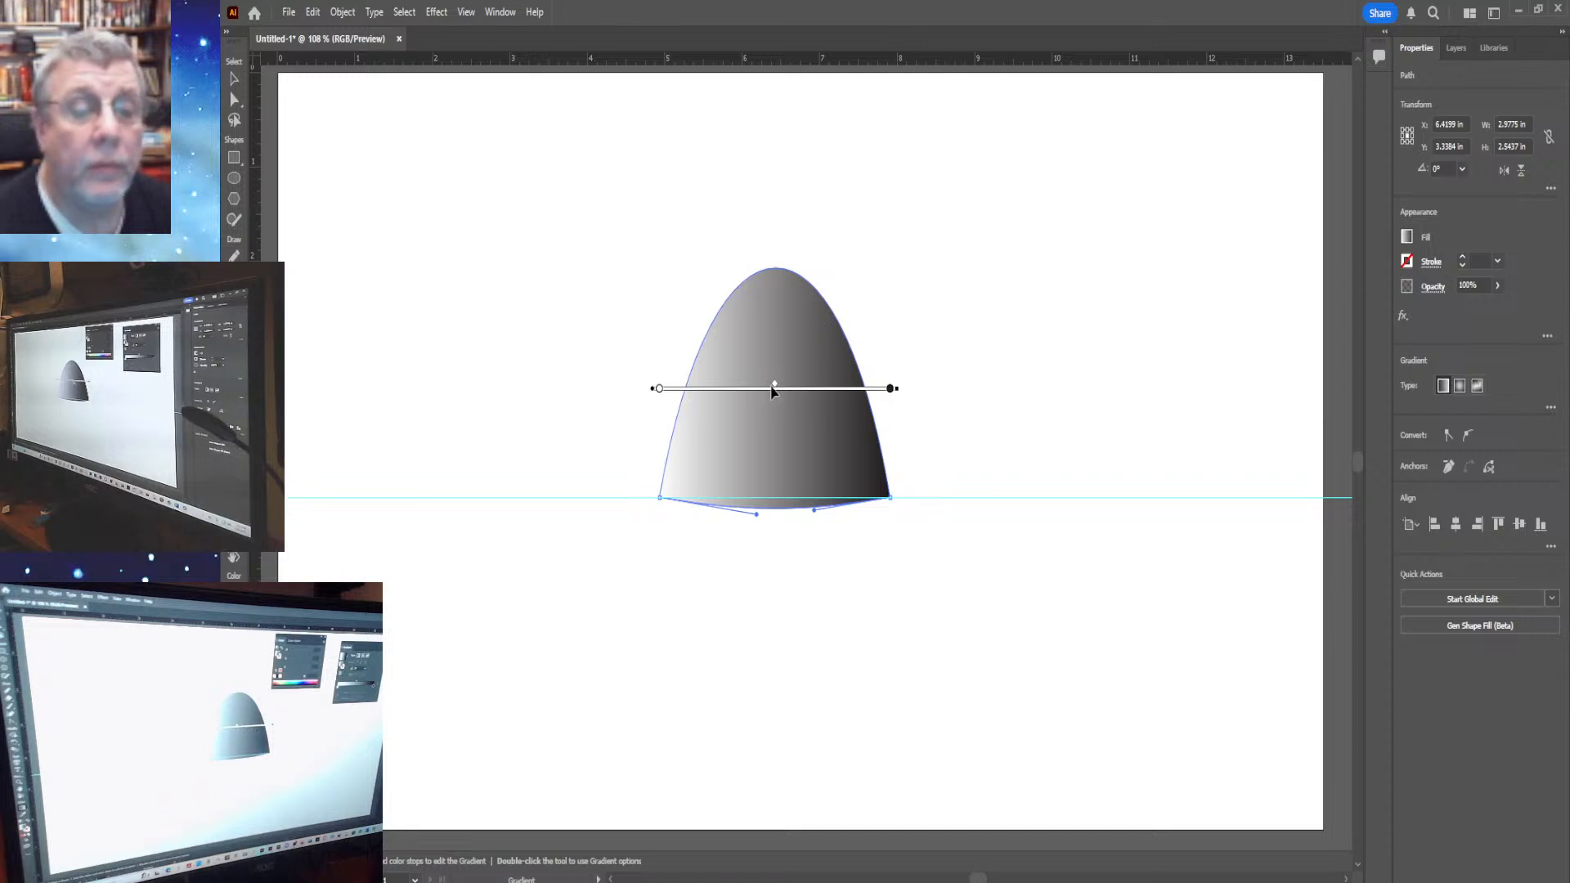
mouse_move(782, 390)
mouse_down()
mouse_move(835, 389)
mouse_move(777, 399)
mouse_up()
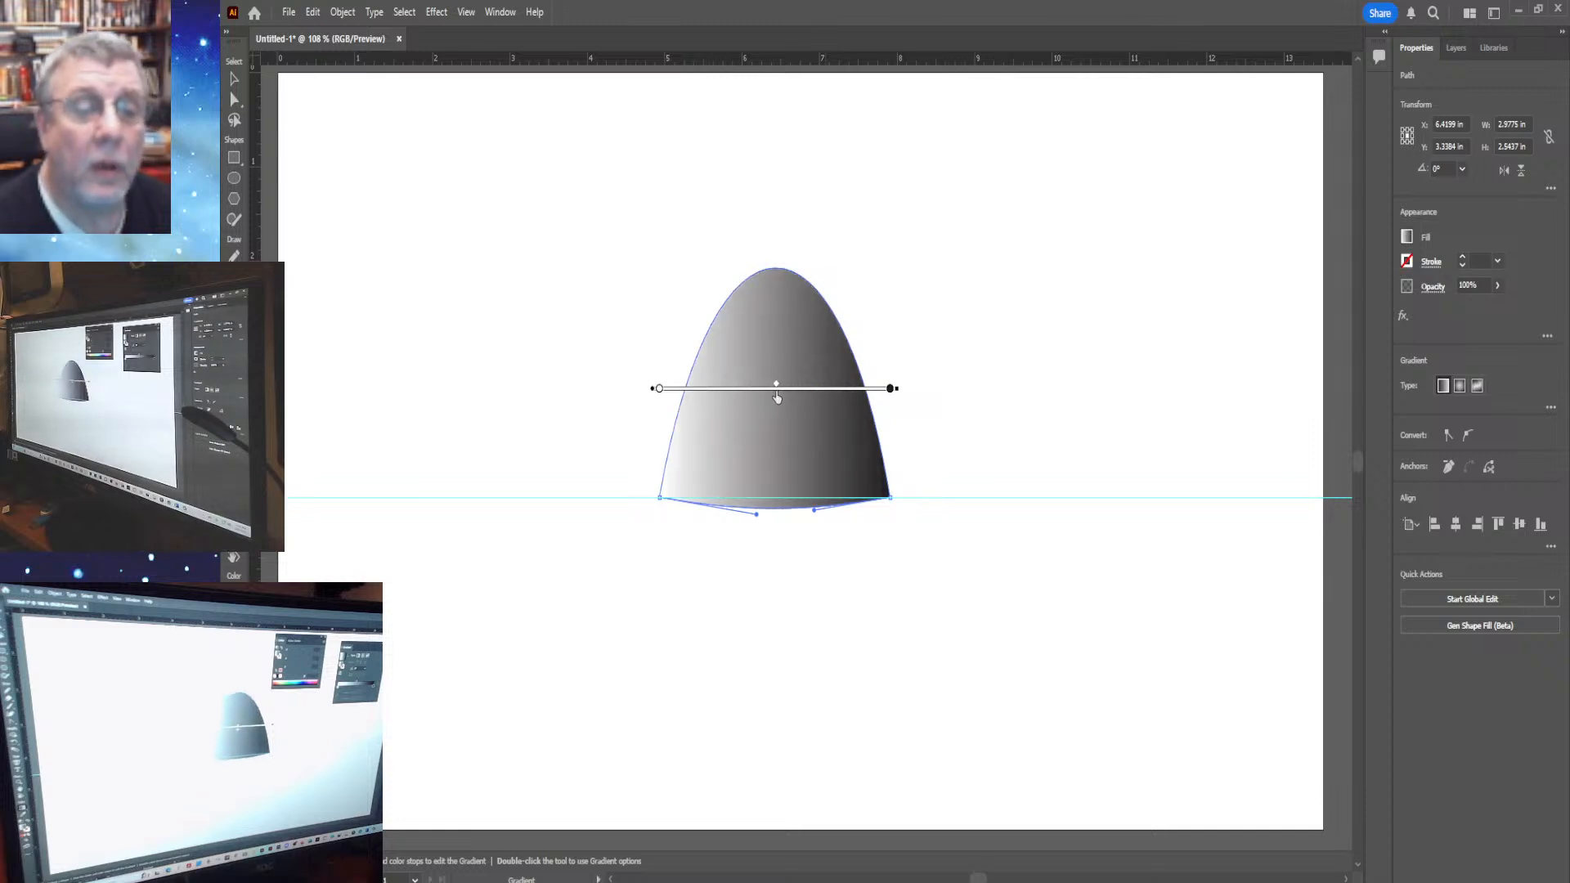
drag(777, 397, 811, 399)
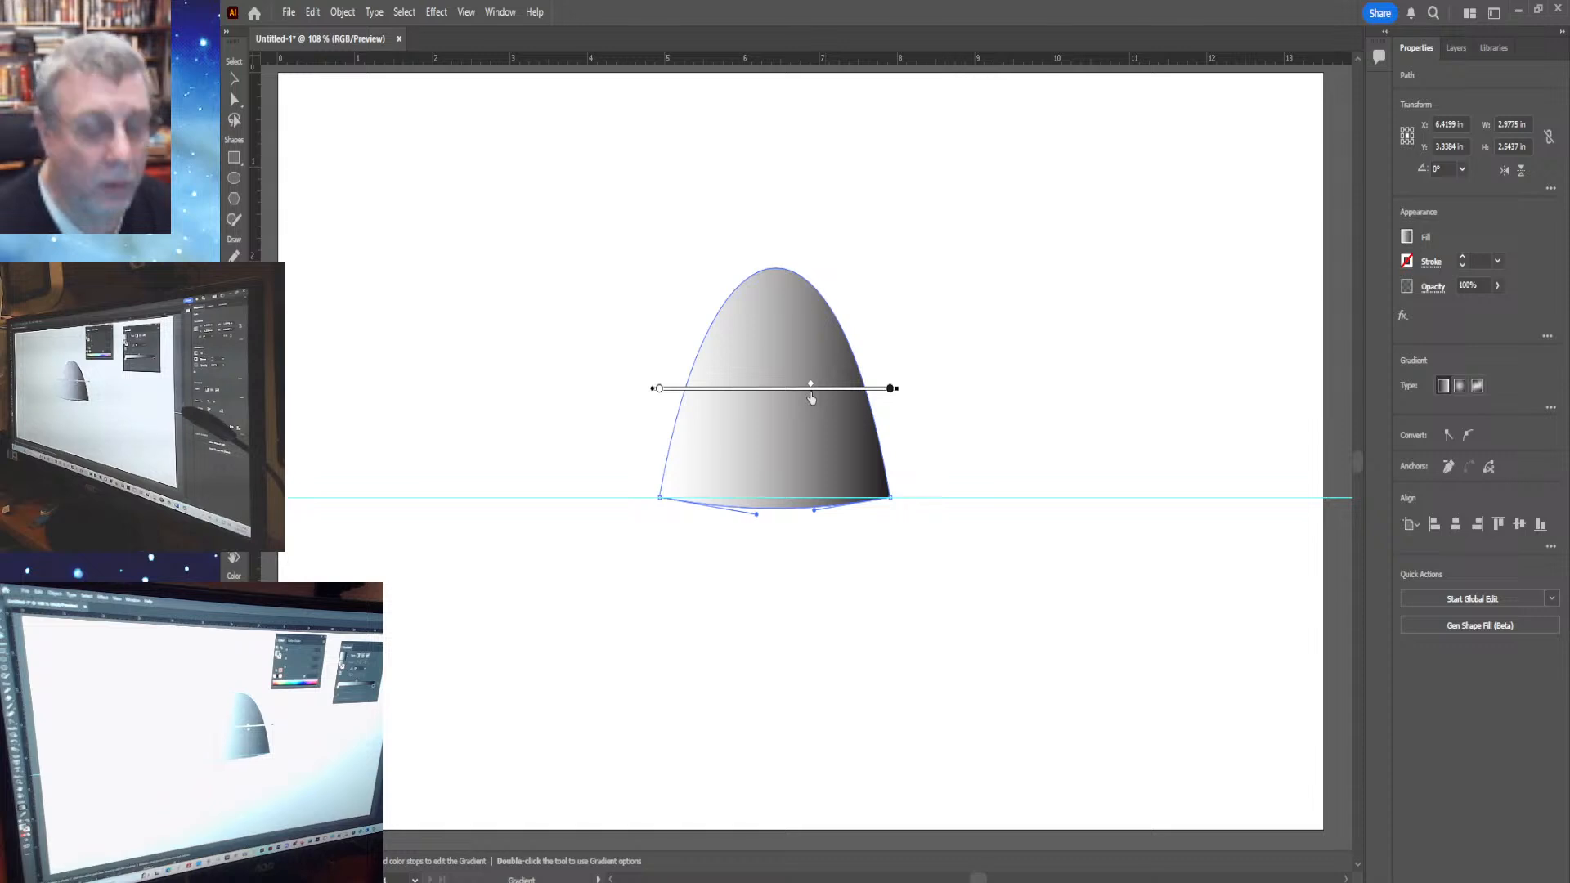
Reapply the linear white-to-black gradient fill to the arch and shift its midpoint back close to the shape's center
drag(811, 398, 803, 399)
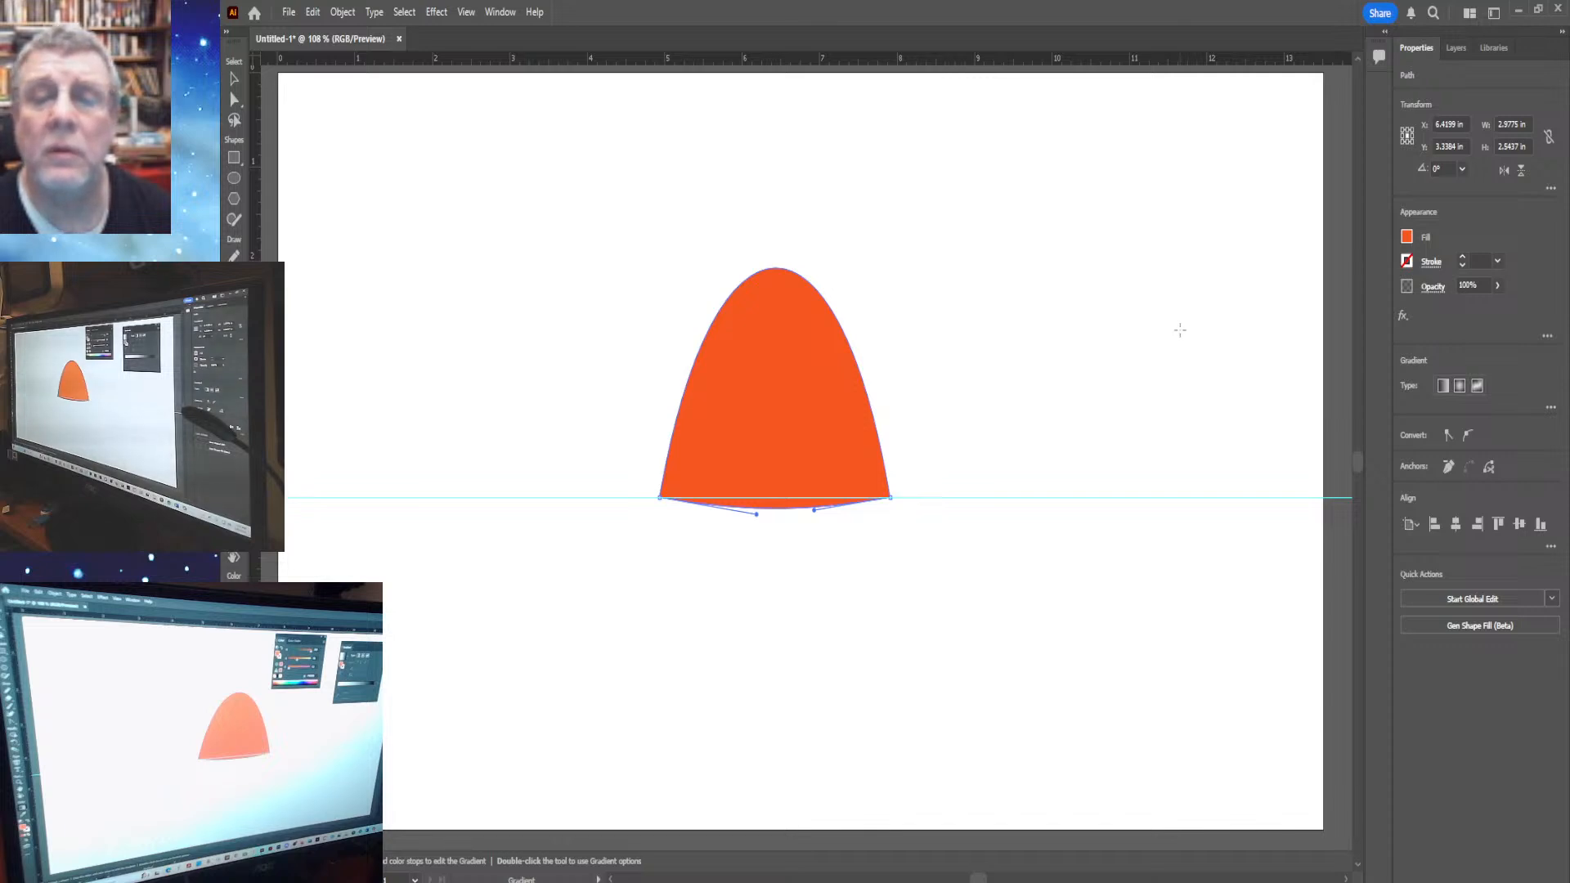
key(period)
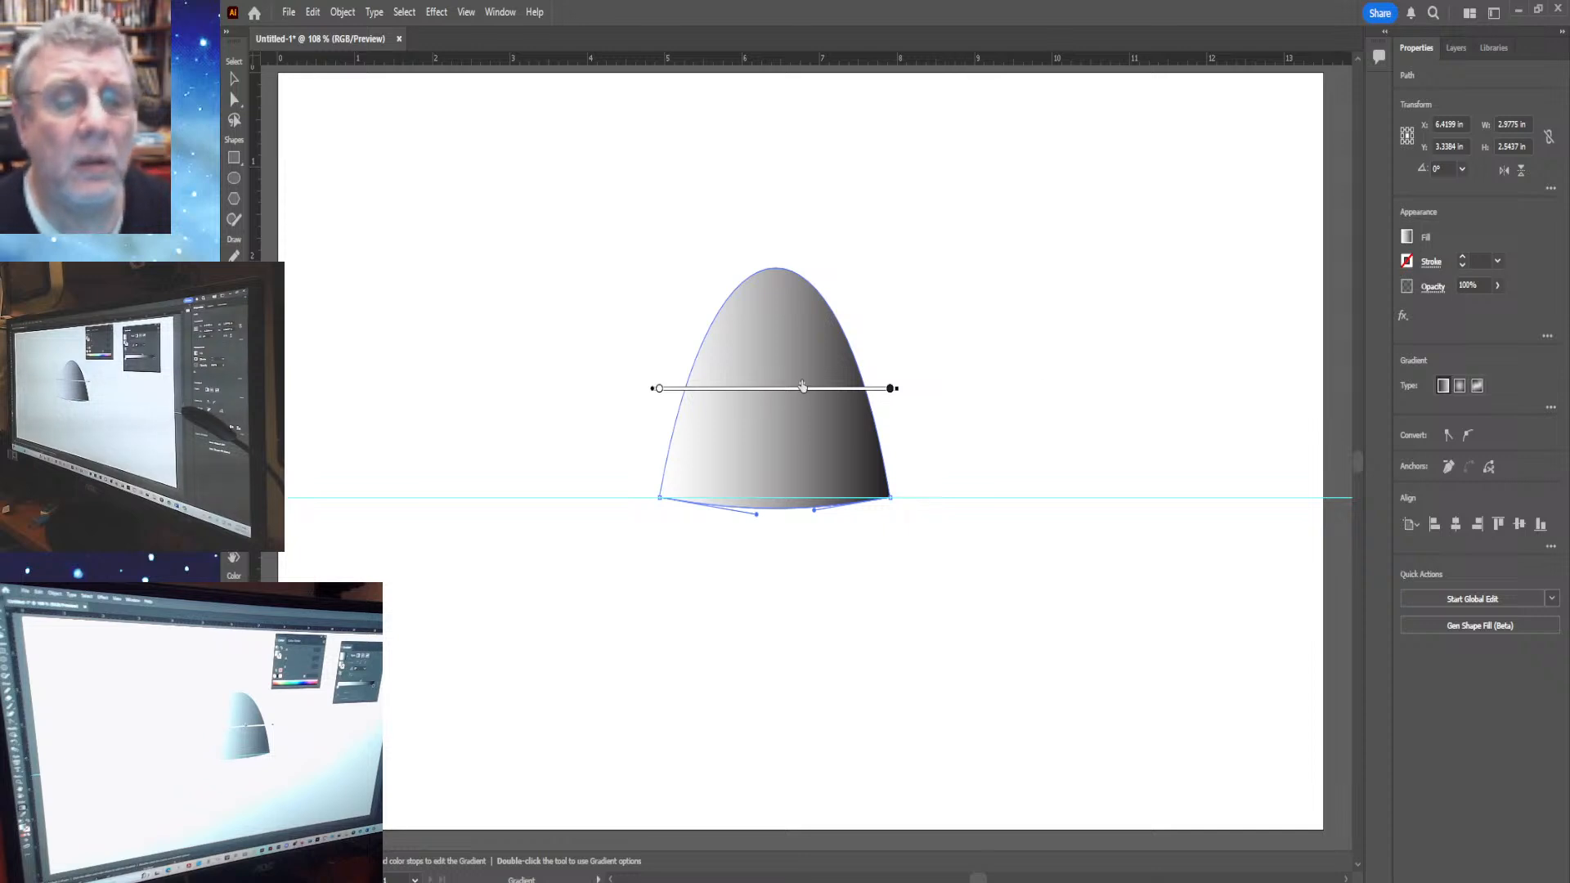
mouse_move(803, 384)
mouse_down()
mouse_move(827, 389)
mouse_move(729, 389)
mouse_move(787, 389)
mouse_up()
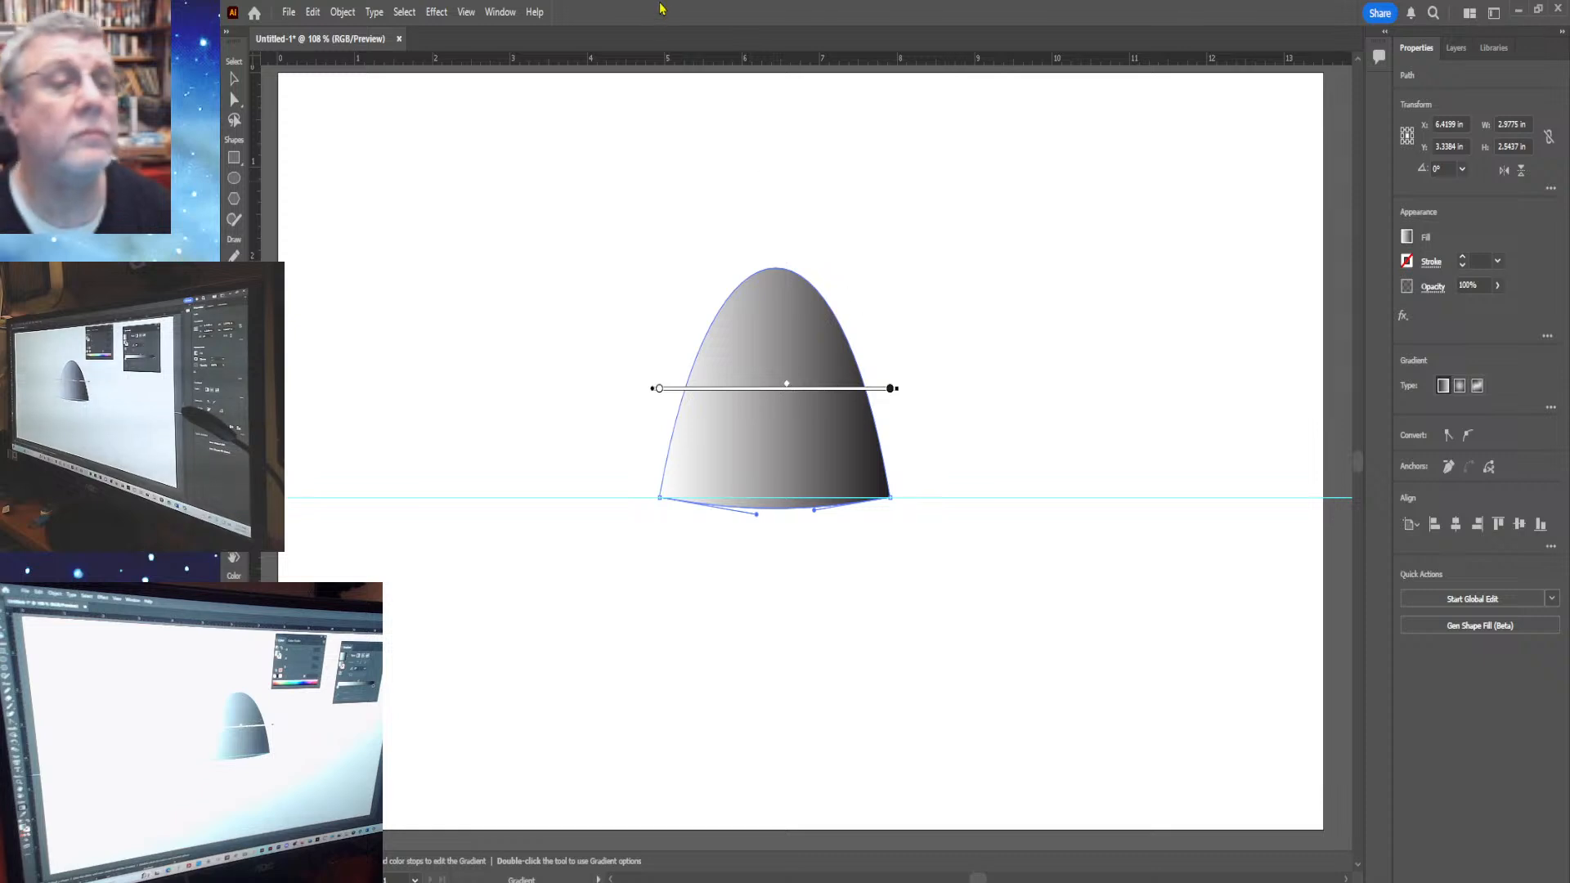
click(500, 17)
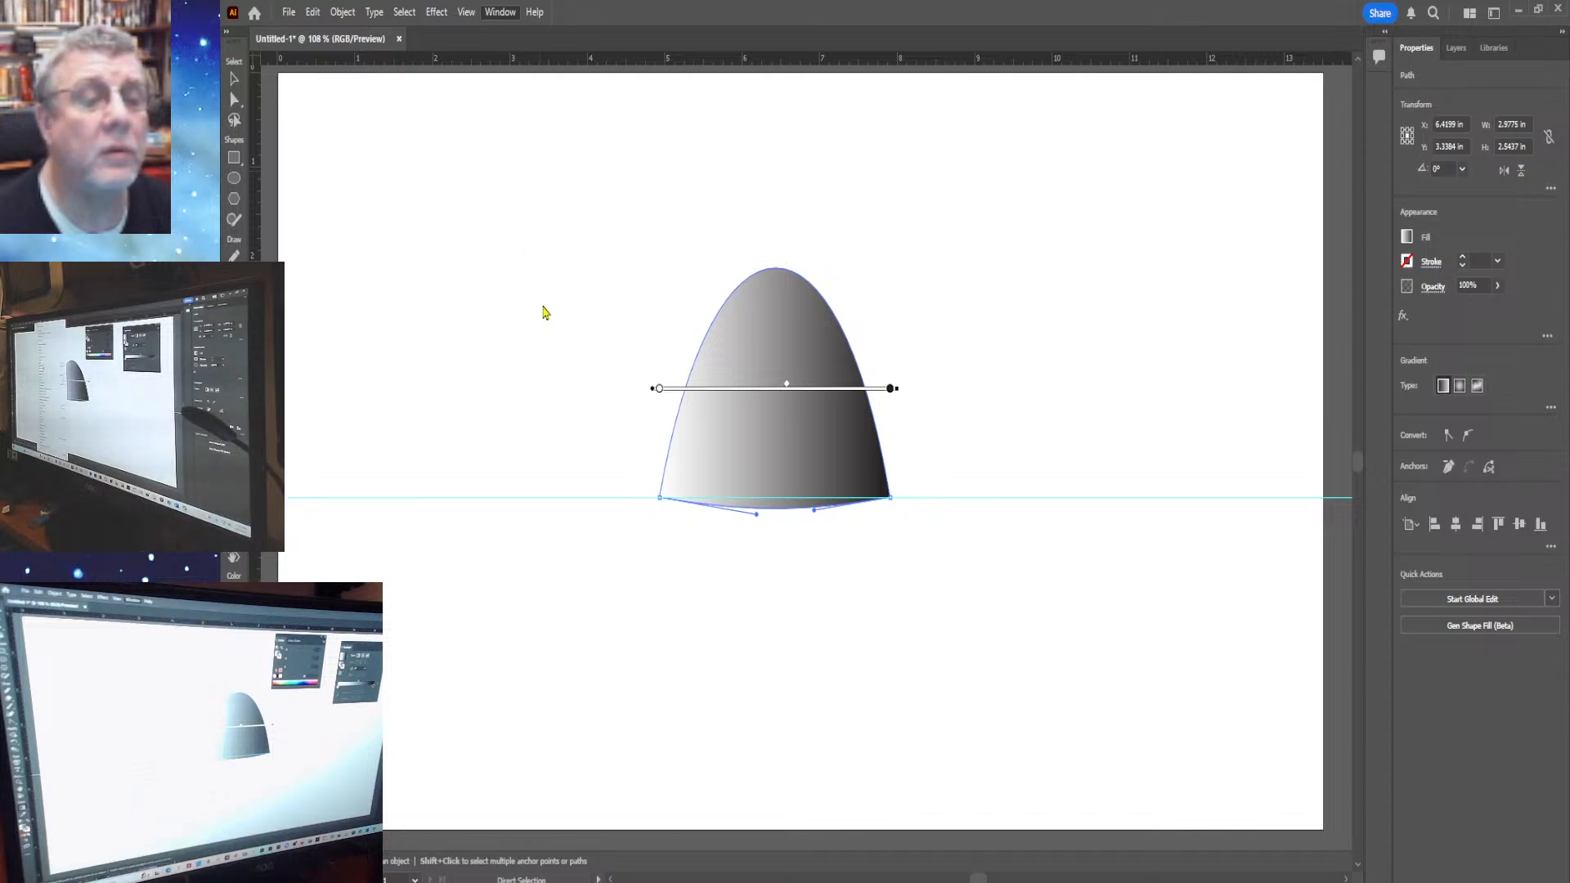
key(g)
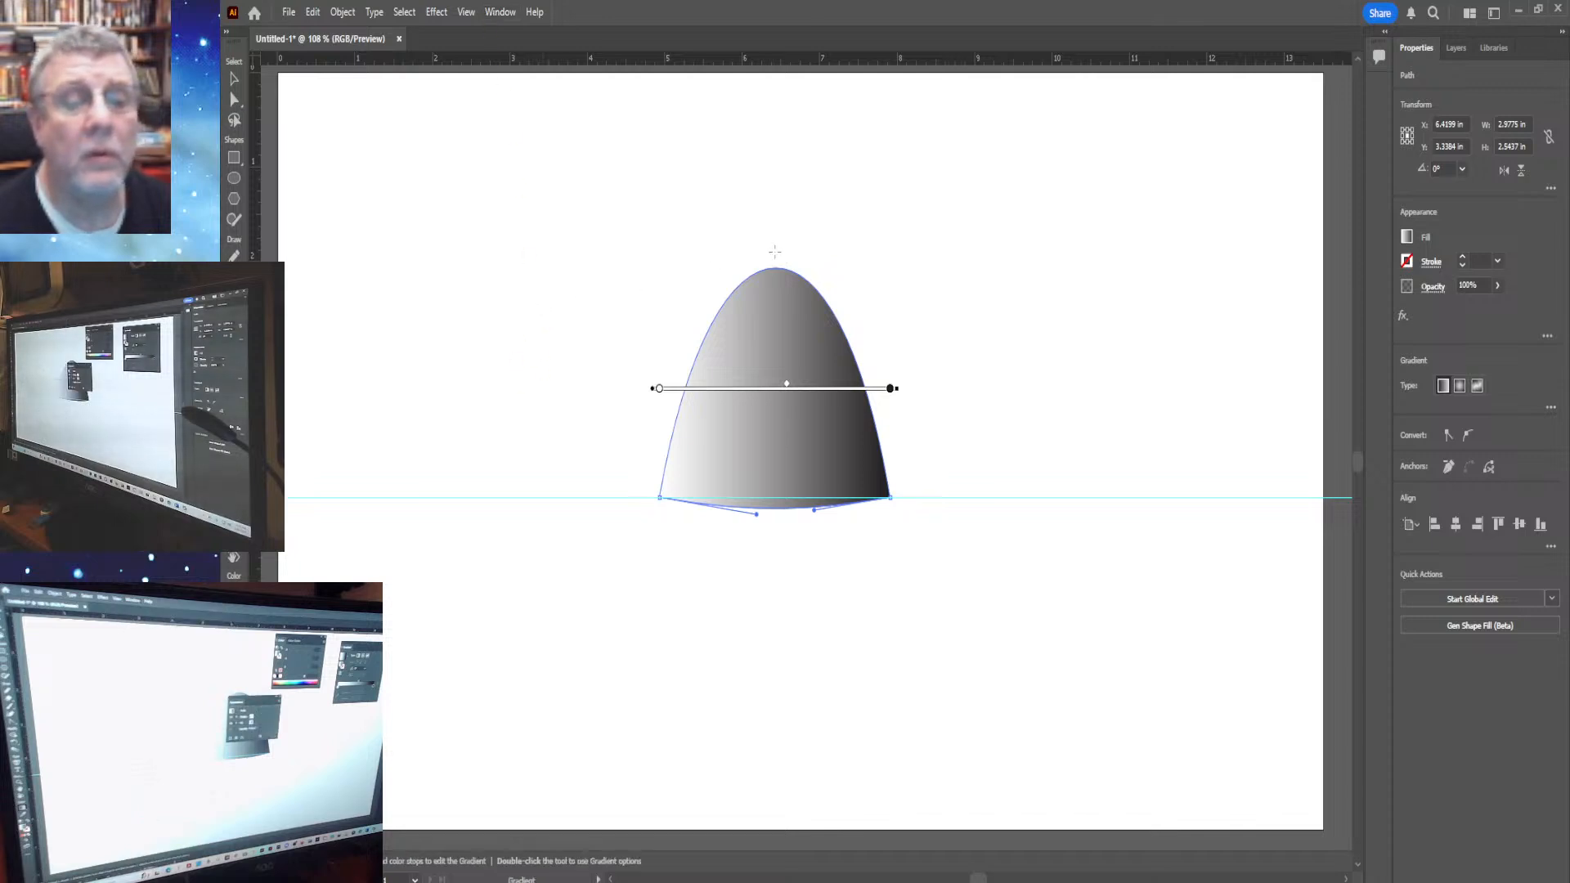
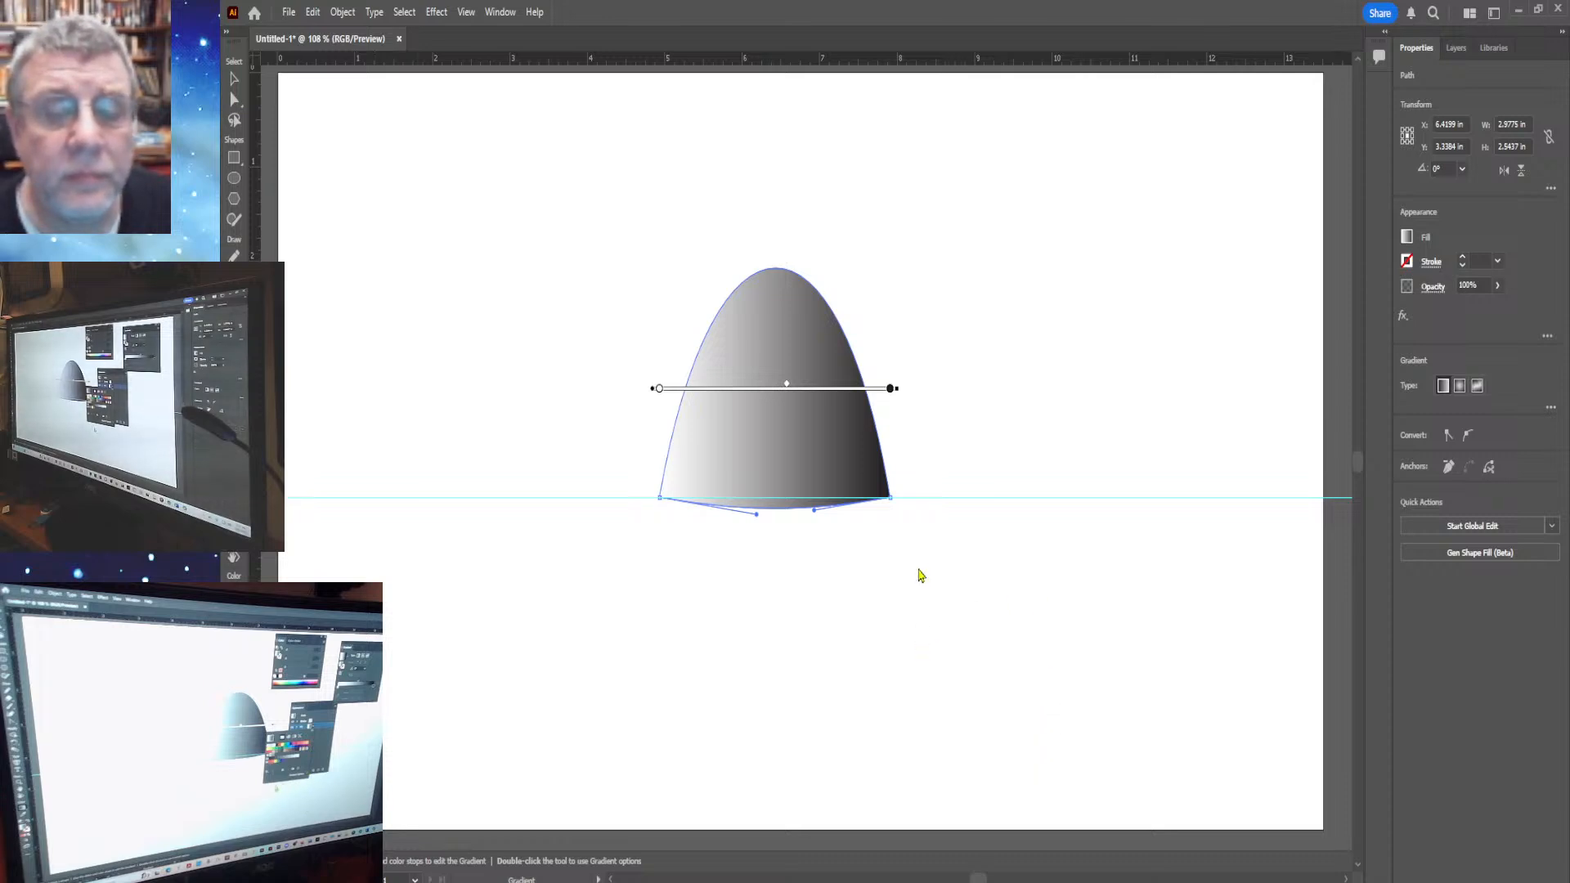
Fill the arch with a multi-stop linear gradient running from yellow through orange to red
key(ctrl+z)
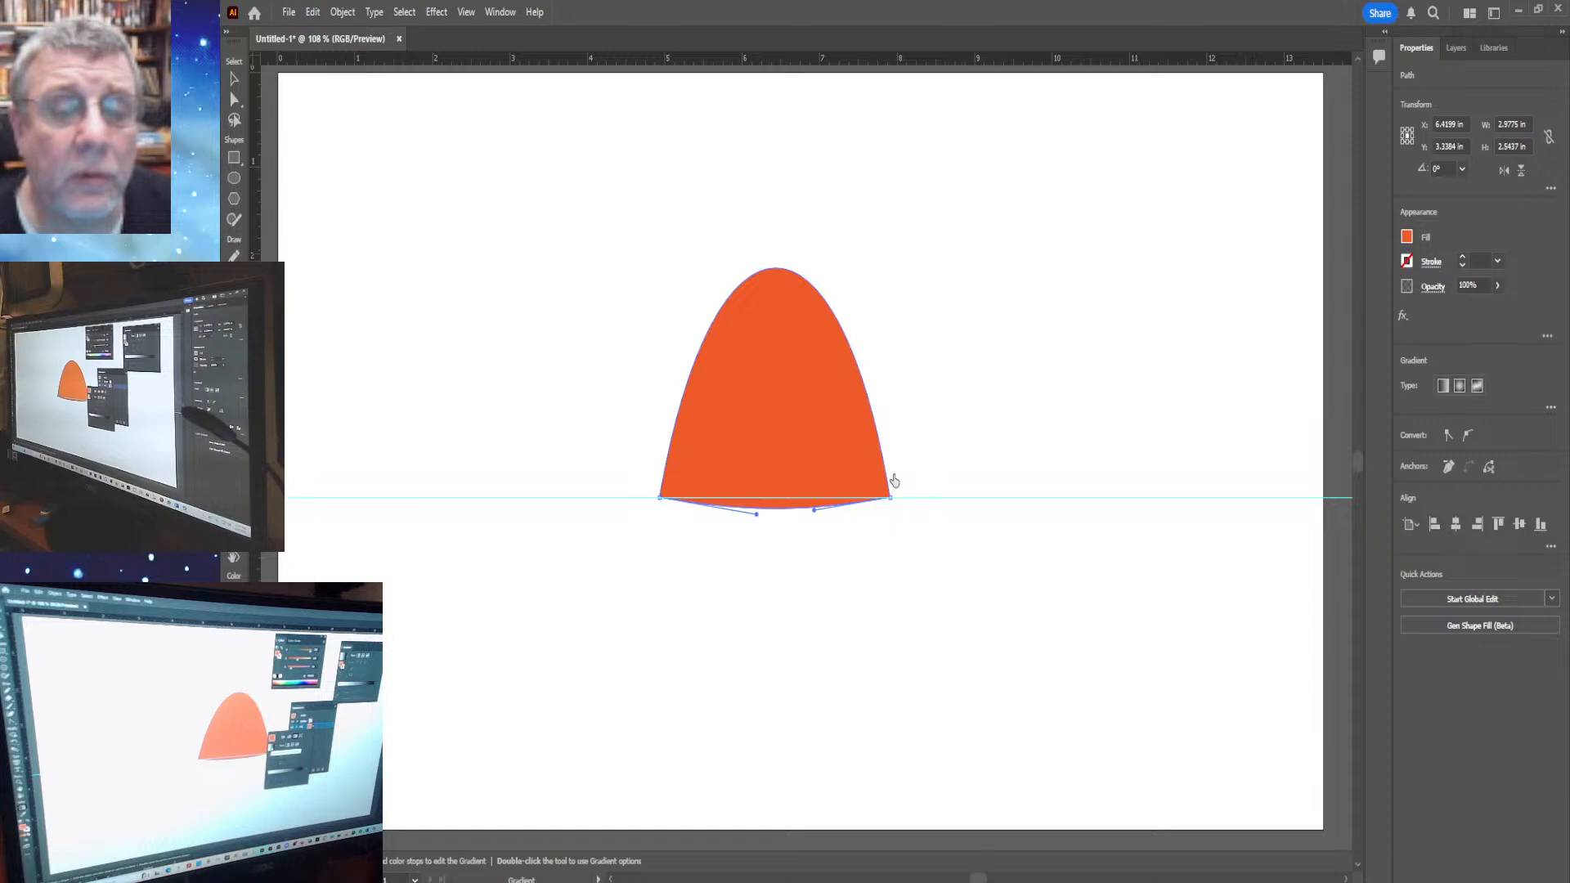
click(891, 480)
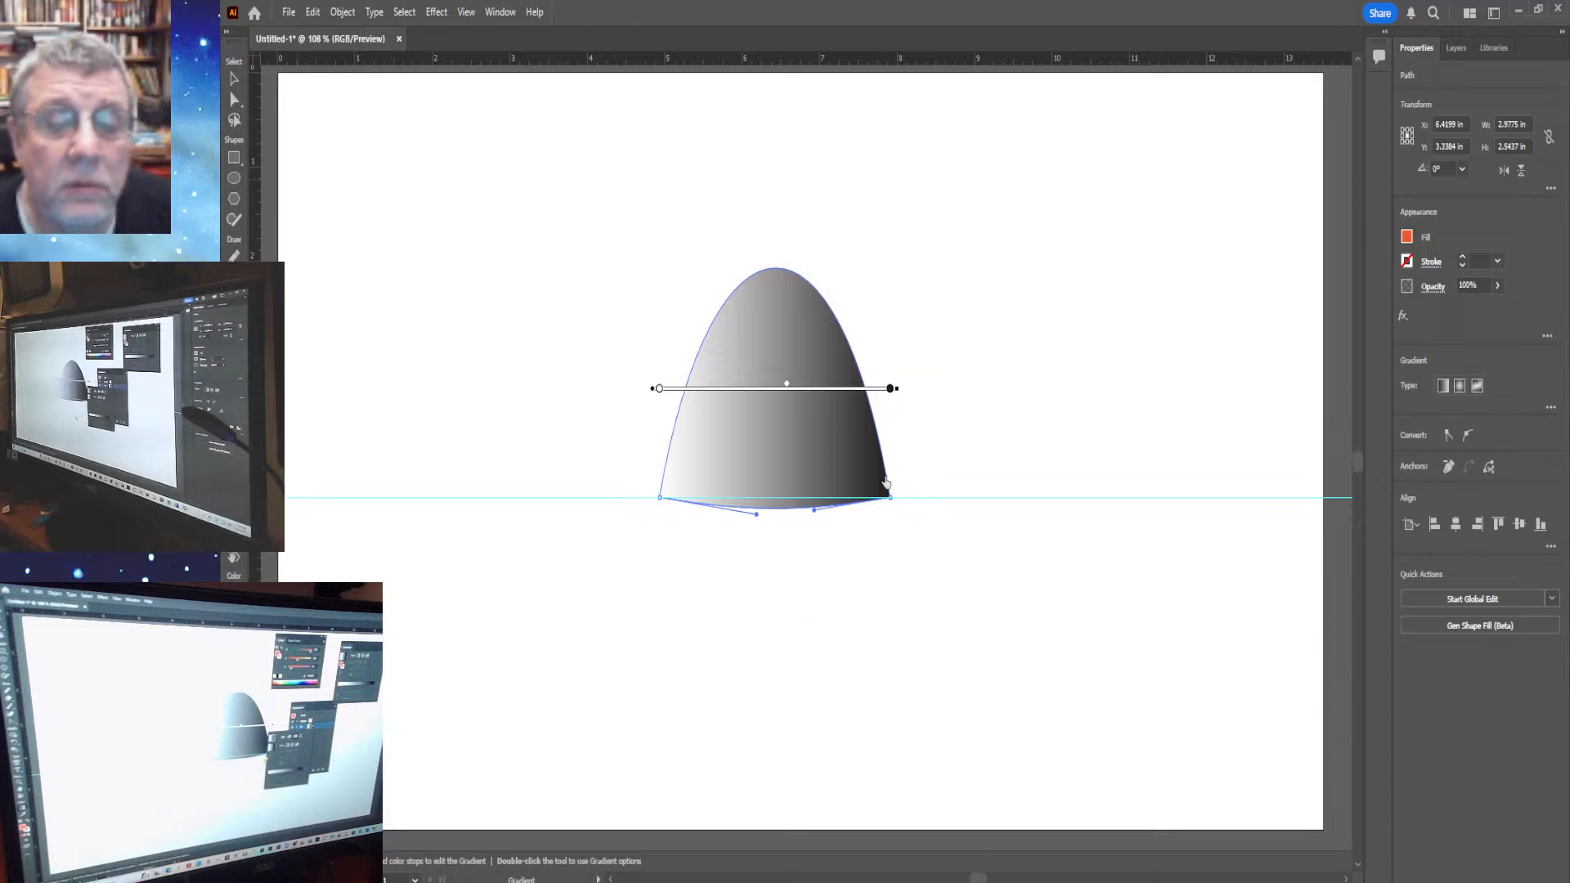
key(a)
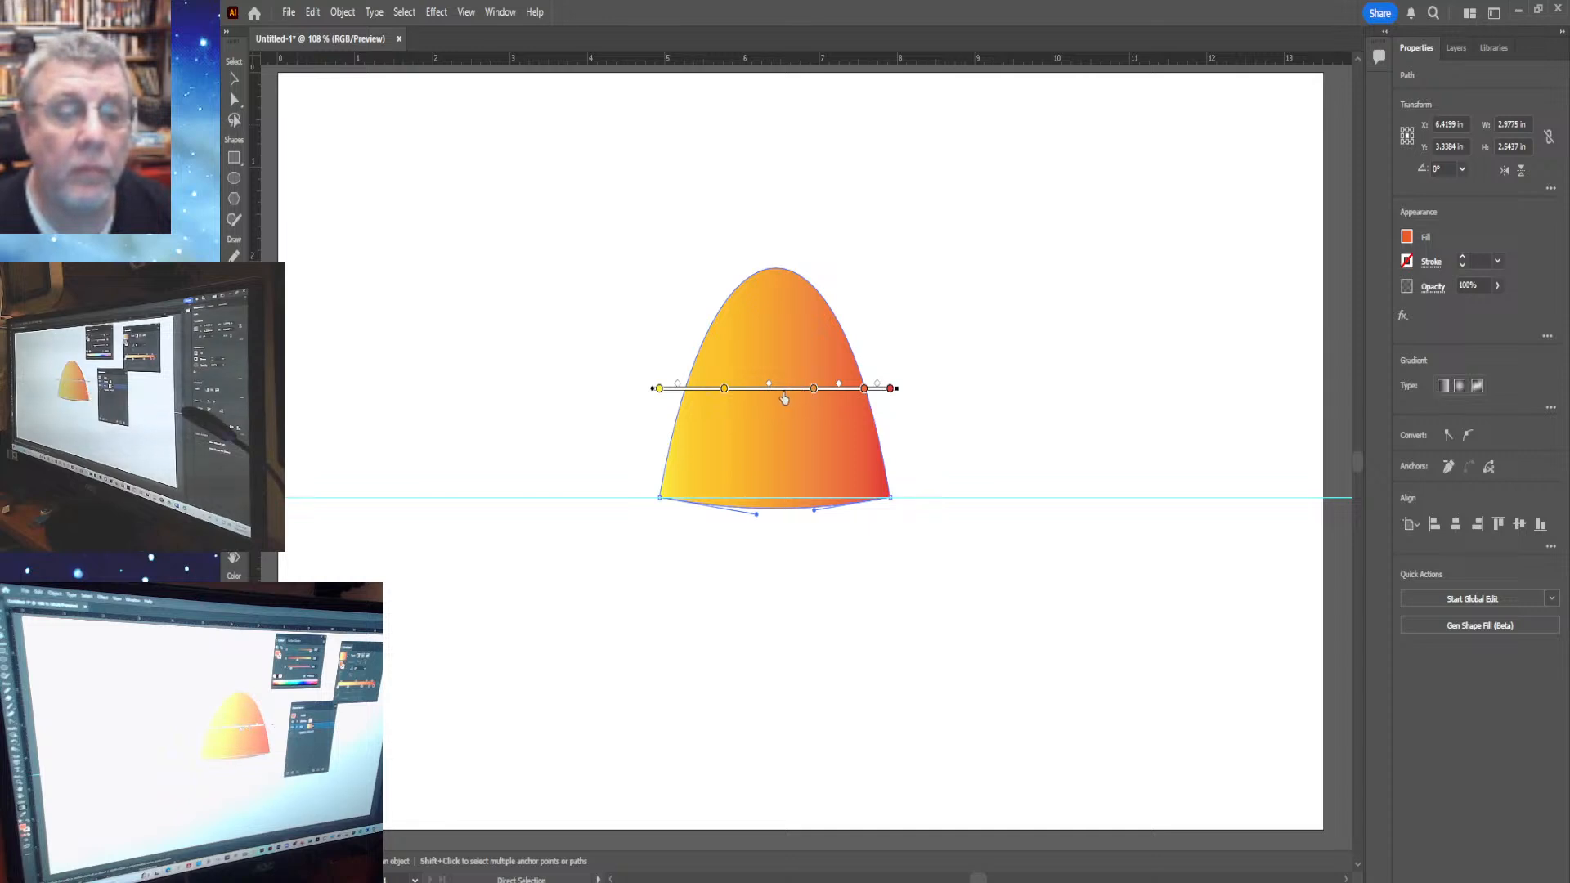
key(g)
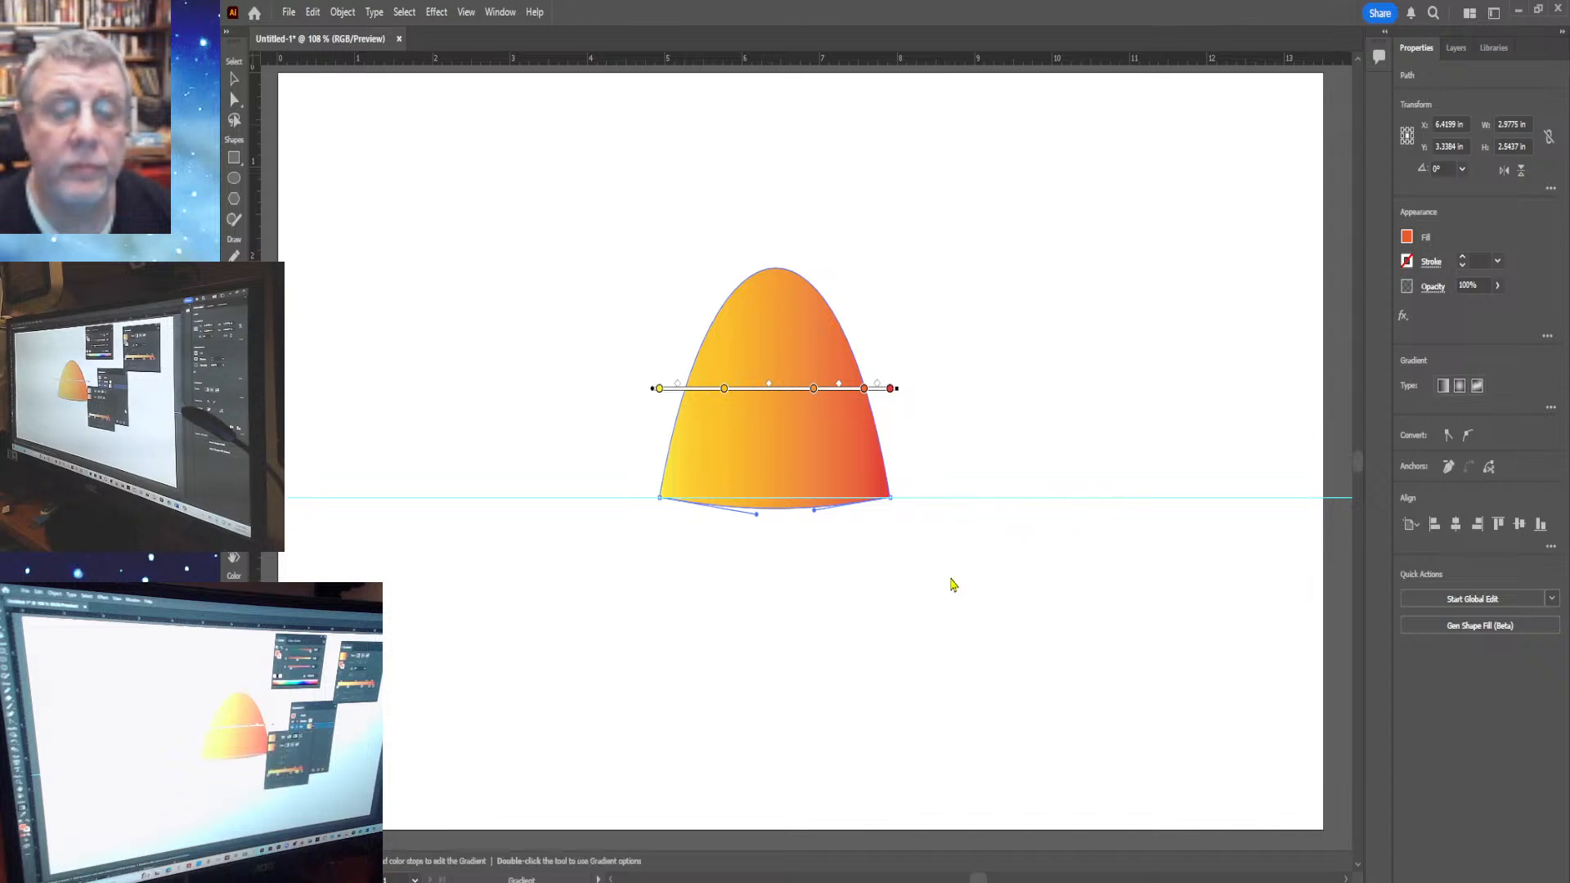
Try a solid yellow fill on the arch and restore the multi-stop yellow-orange-red gradient
key(ctrl+z)
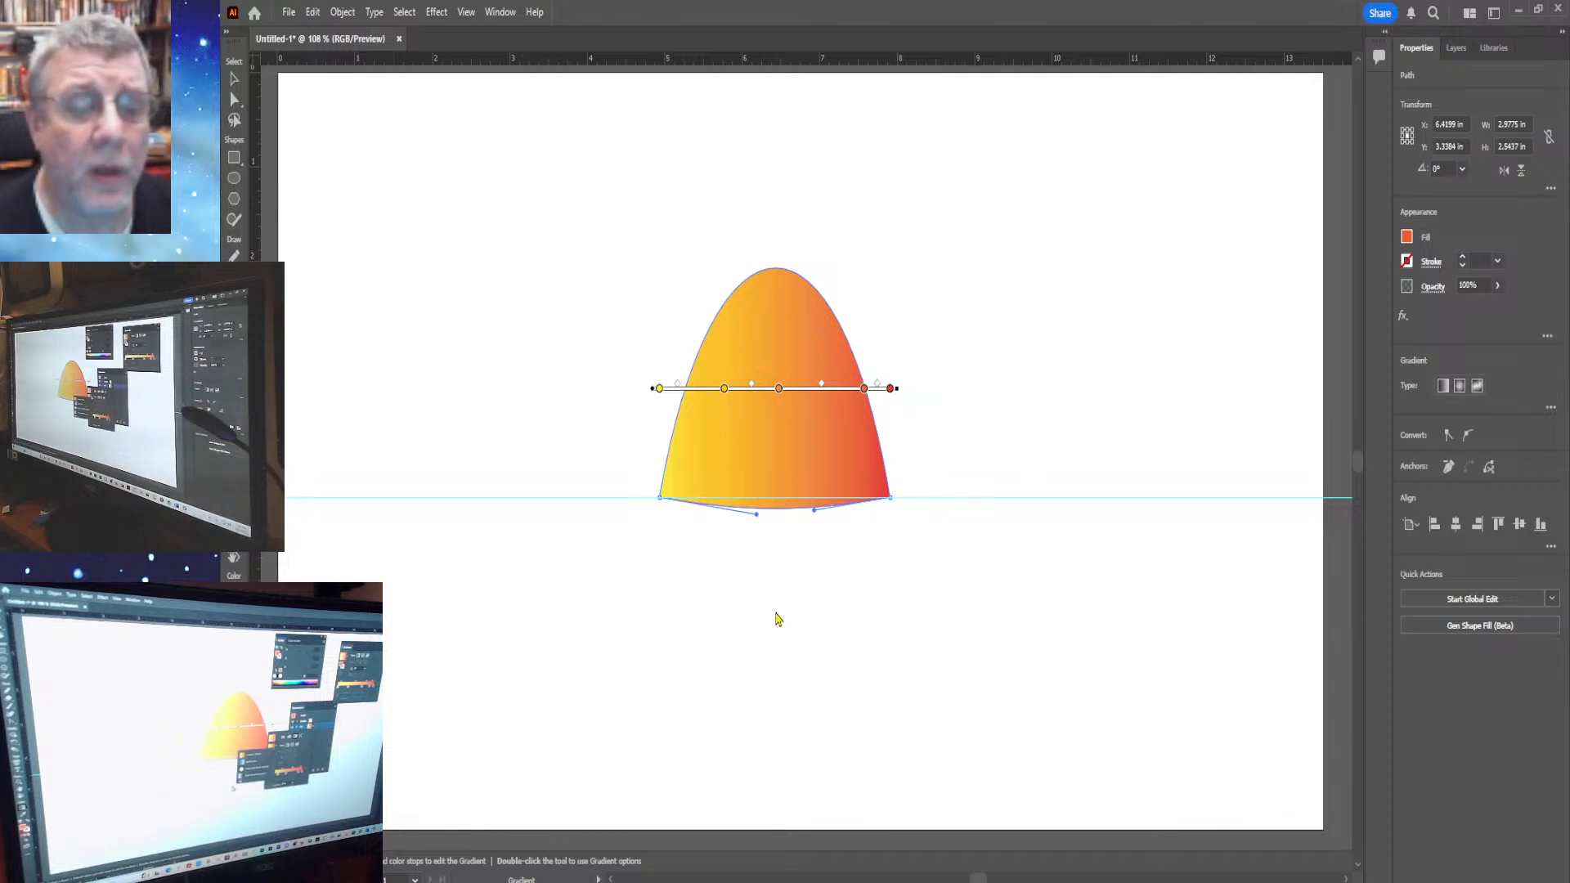
key(a)
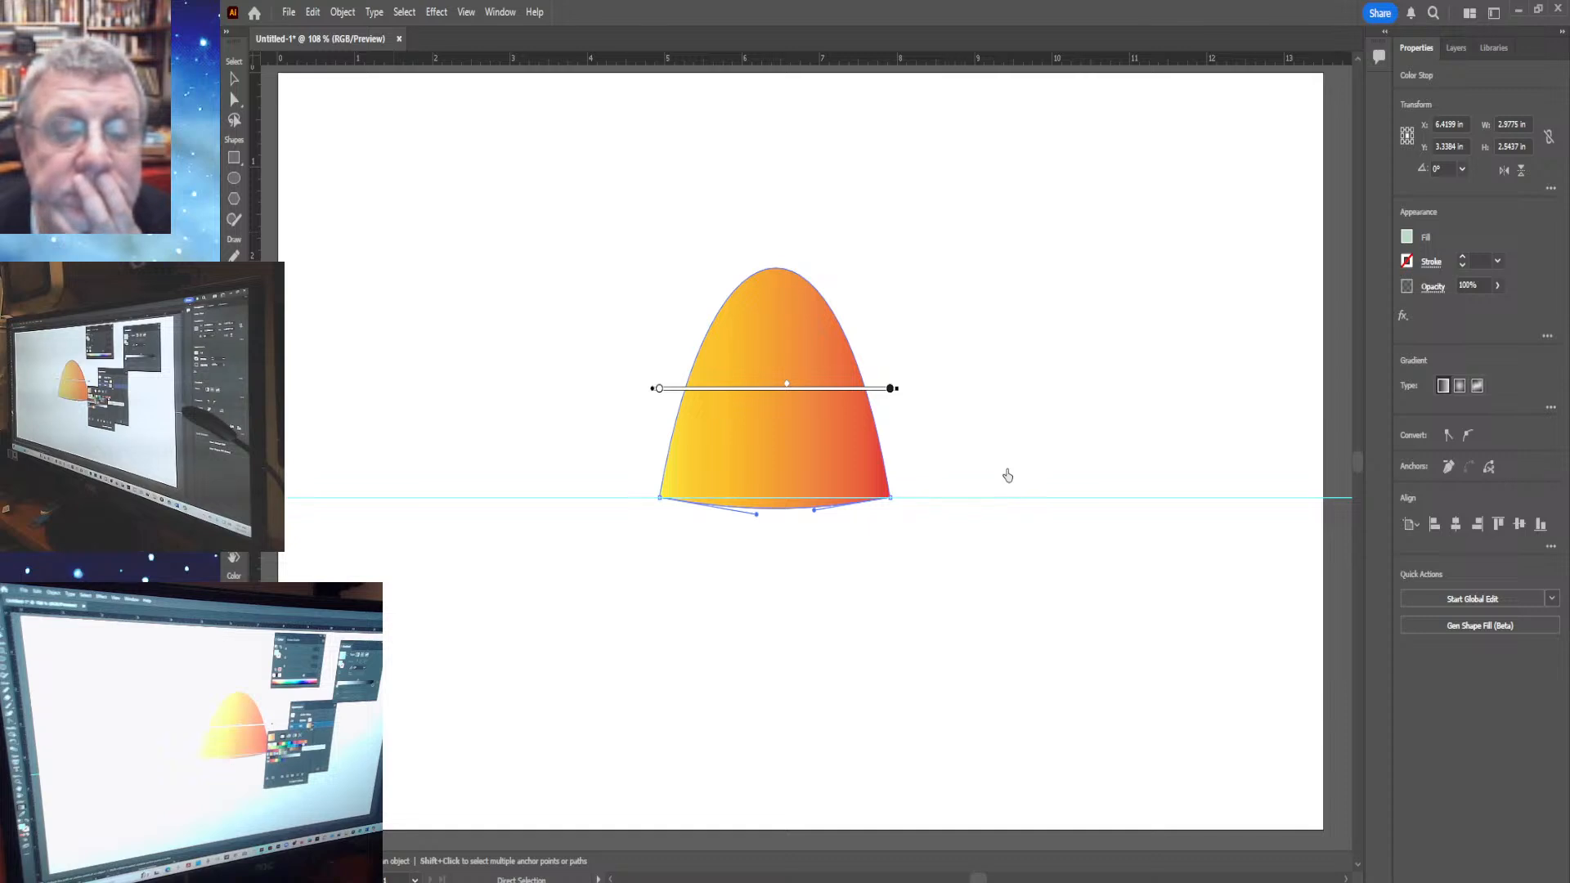
key(ctrl+z)
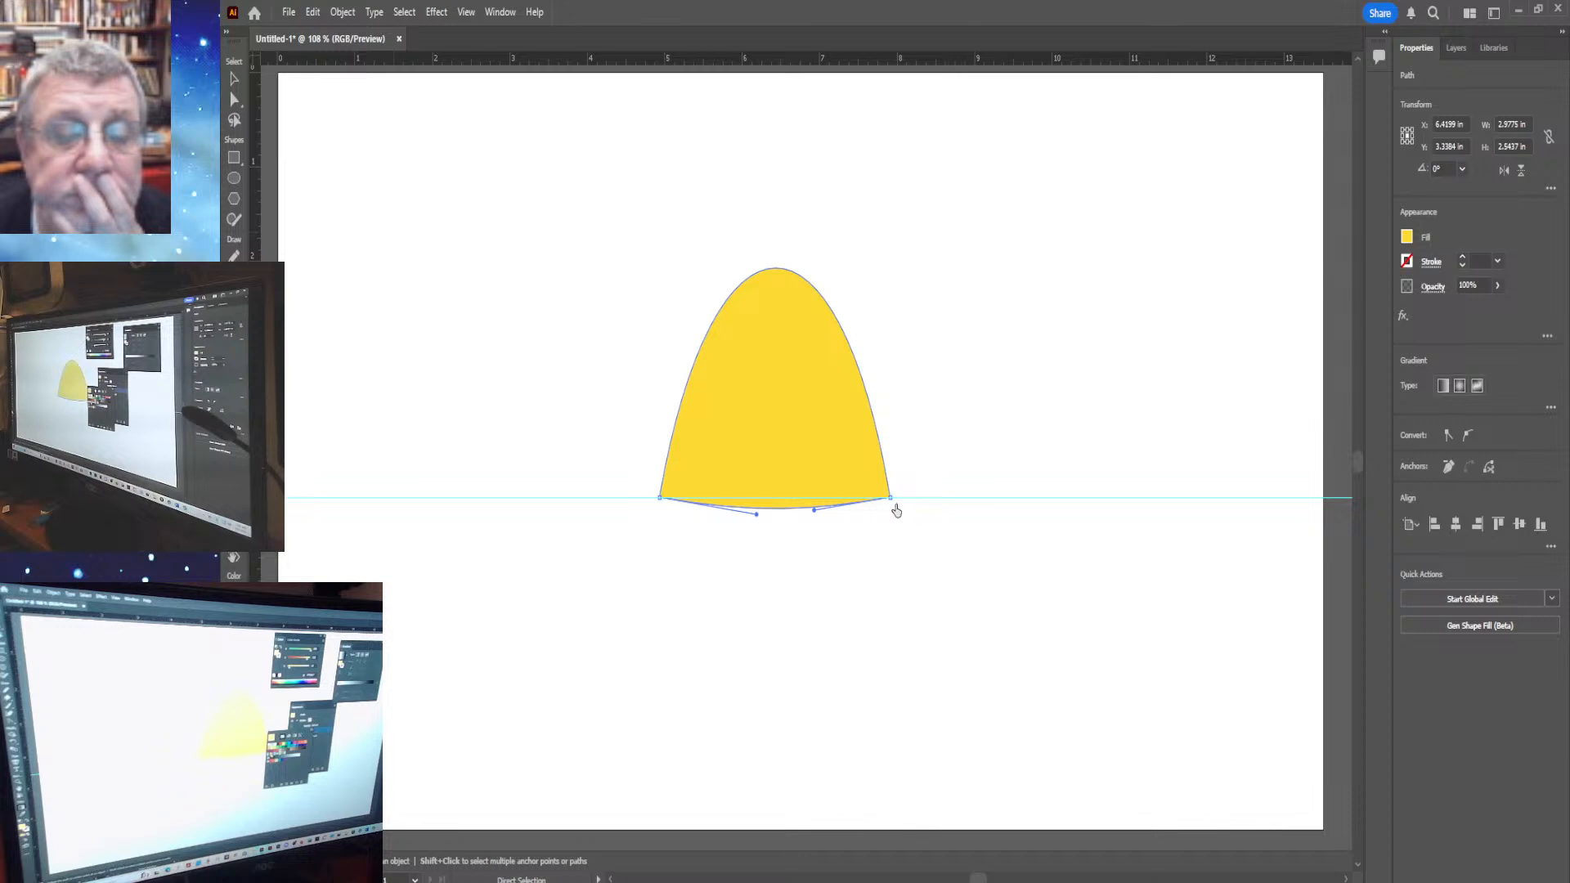
key(ctrl+shift+z)
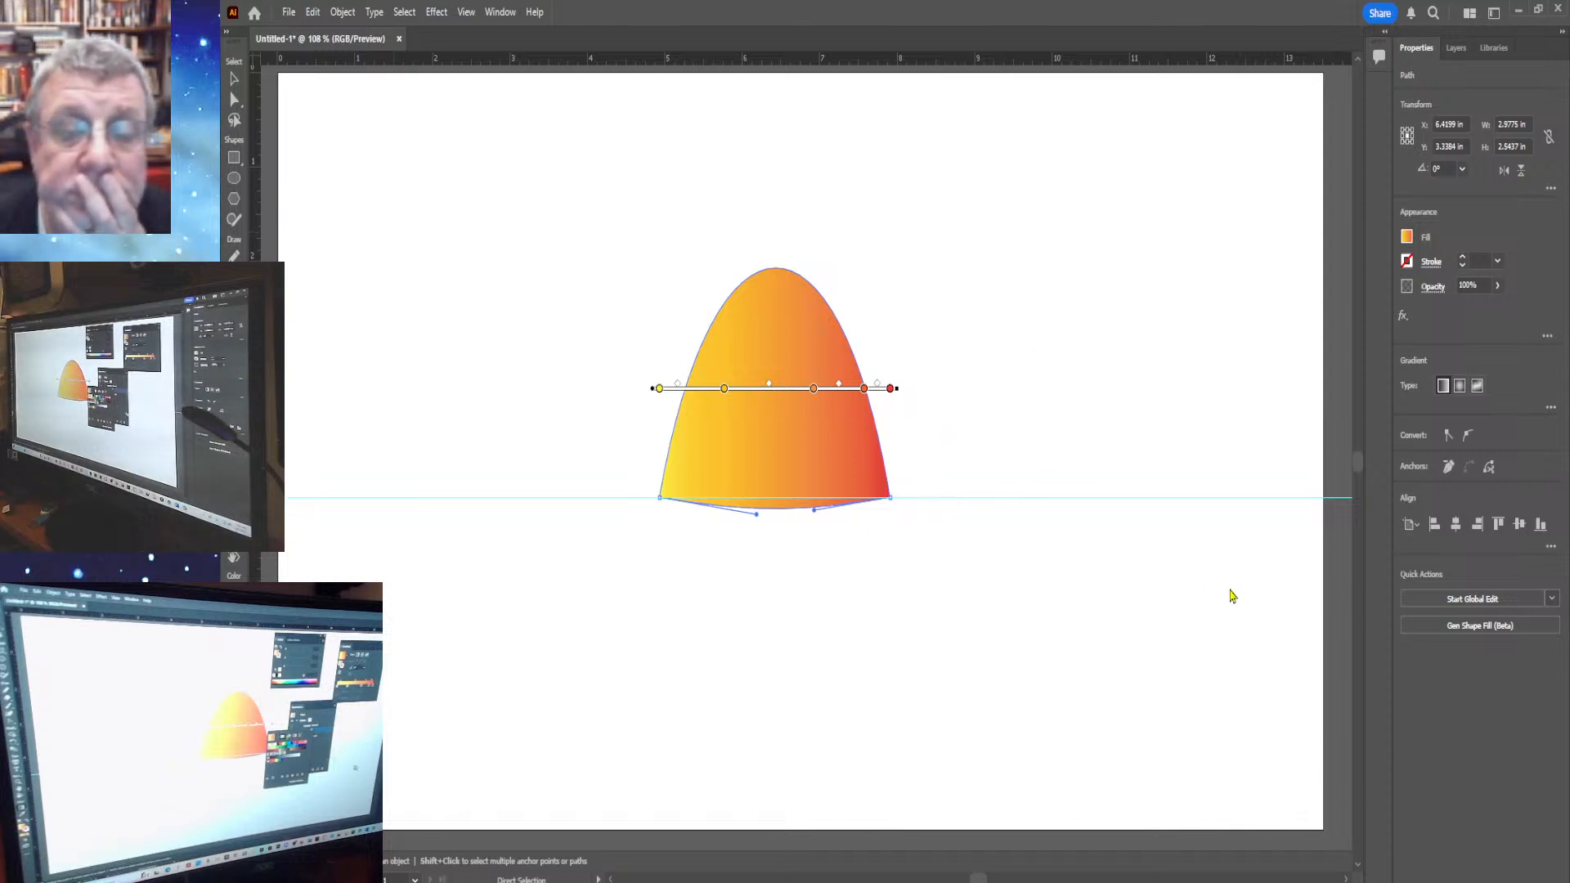
Shift the gradient's inner midpoints toward their neighboring stops to form an orange band, and recolor the first stop orange
key(g)
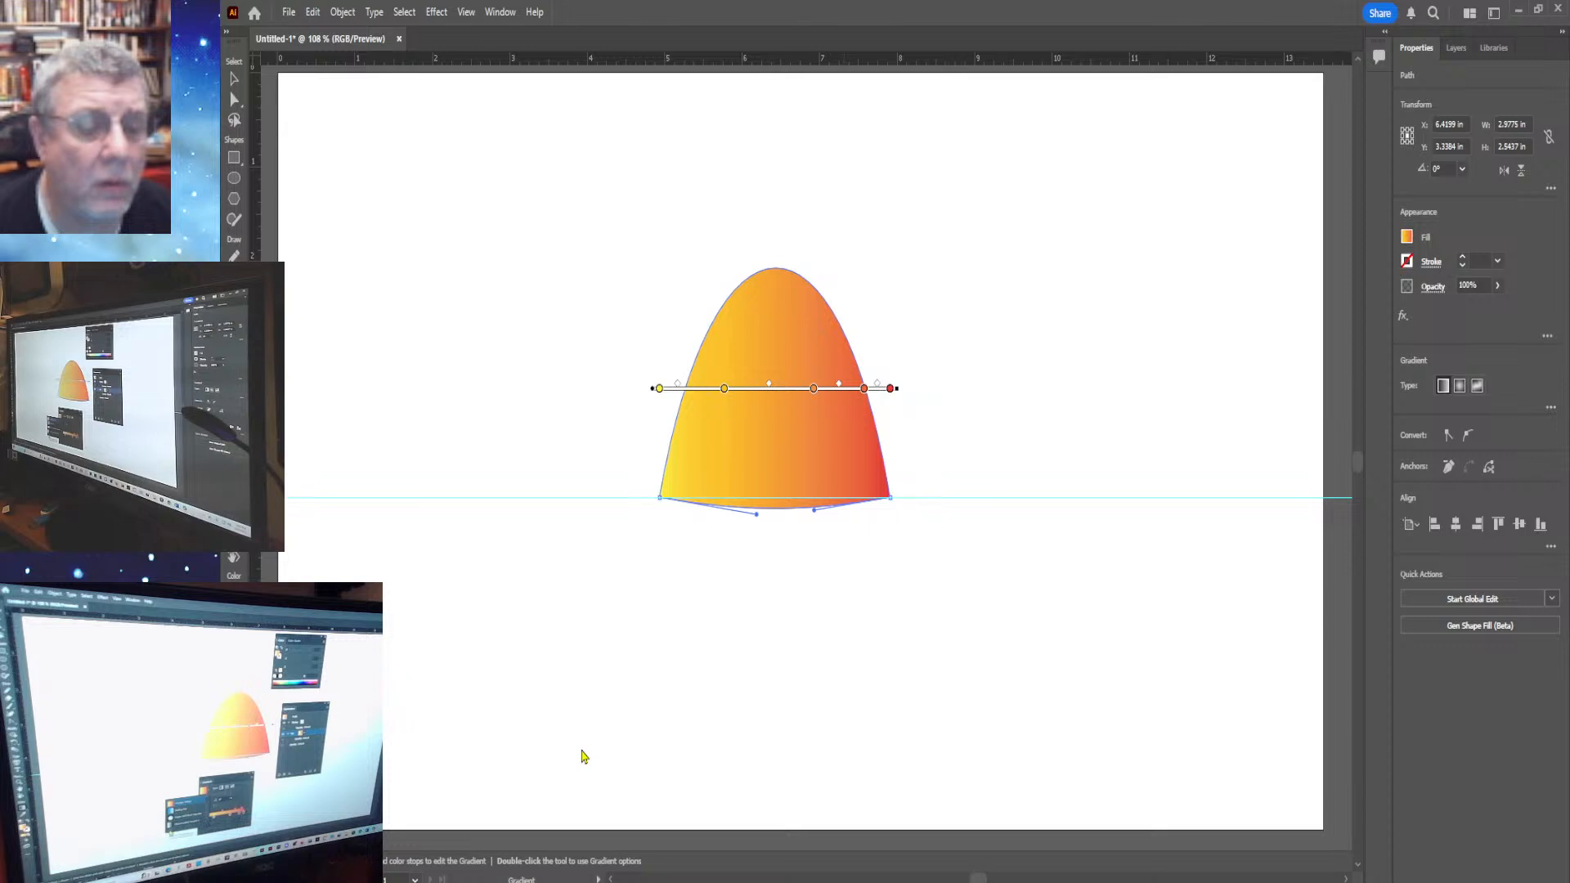
key(a)
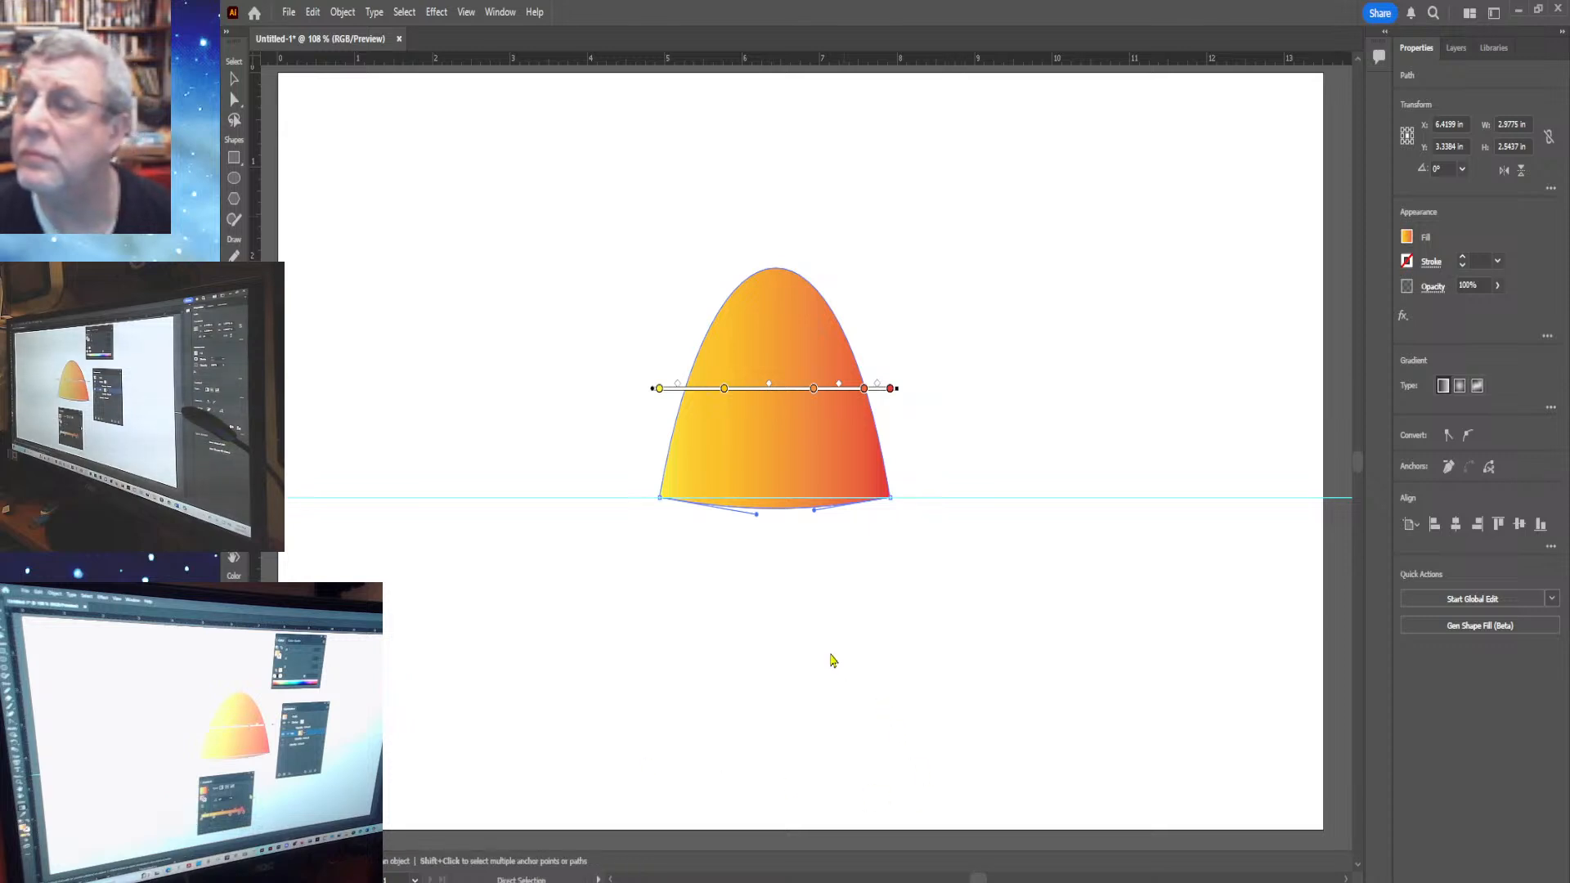
key(g)
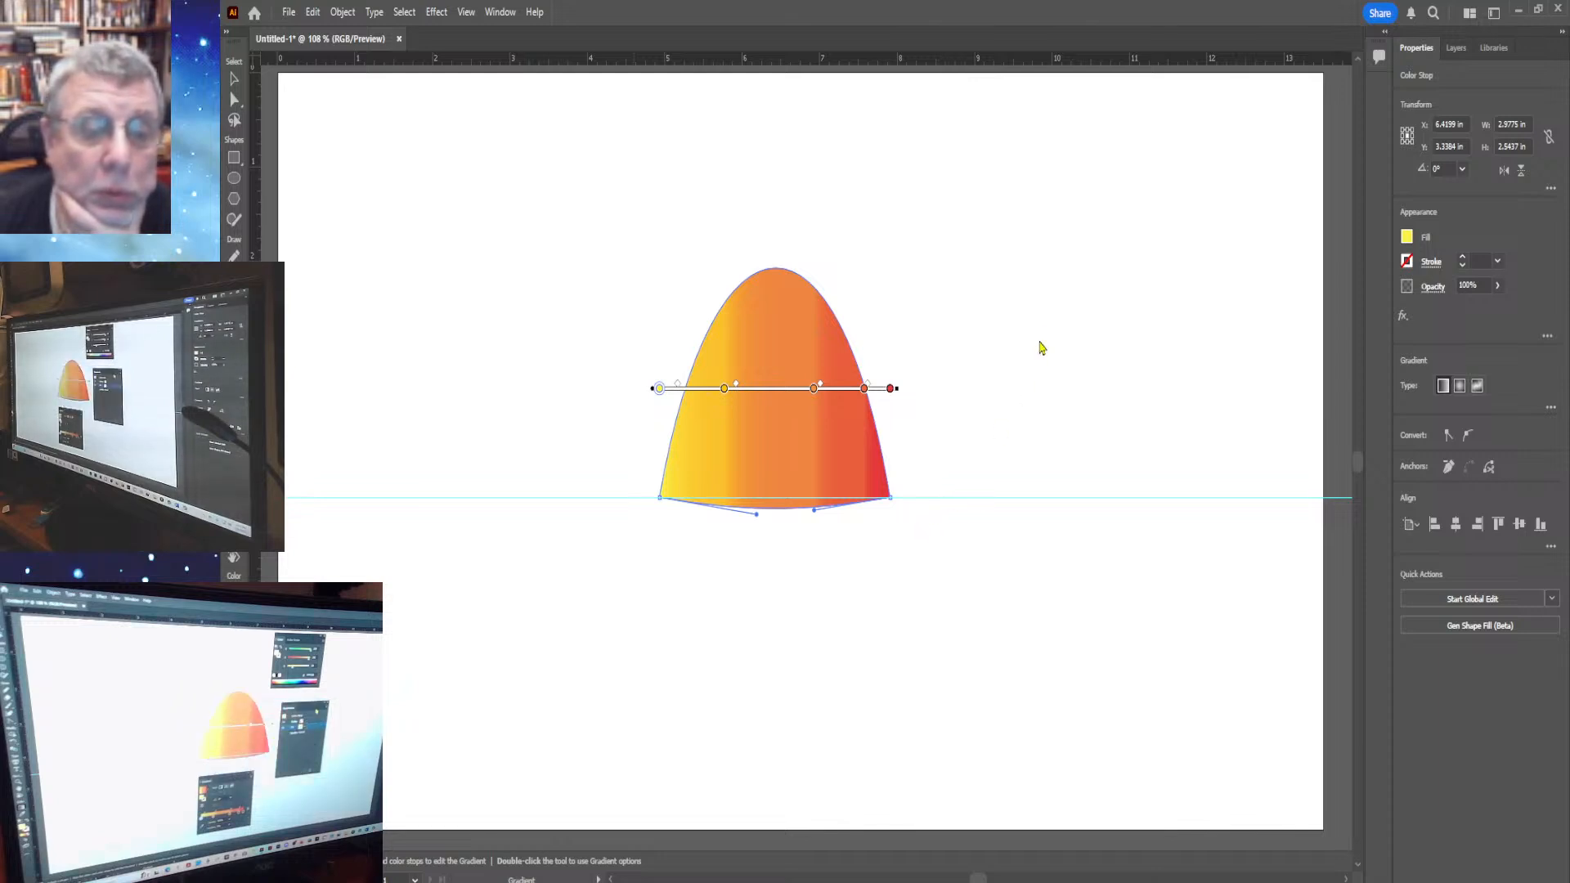
key(ctrl+z)
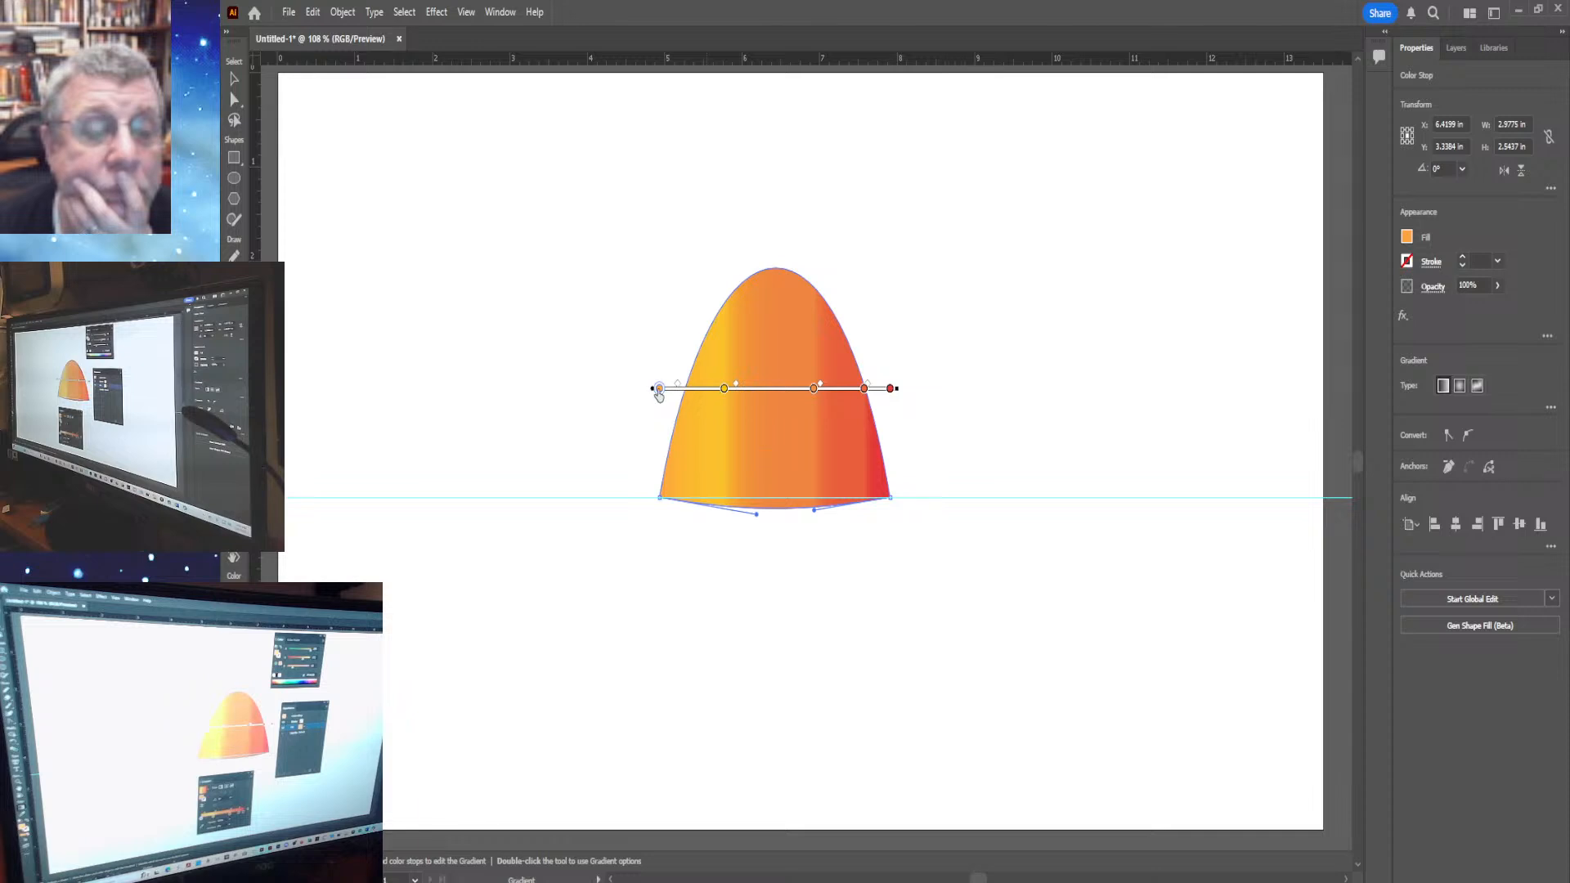
Slide the first, fourth and last color stops inward so the outer stops meet the sides of the arch
drag(660, 389, 685, 390)
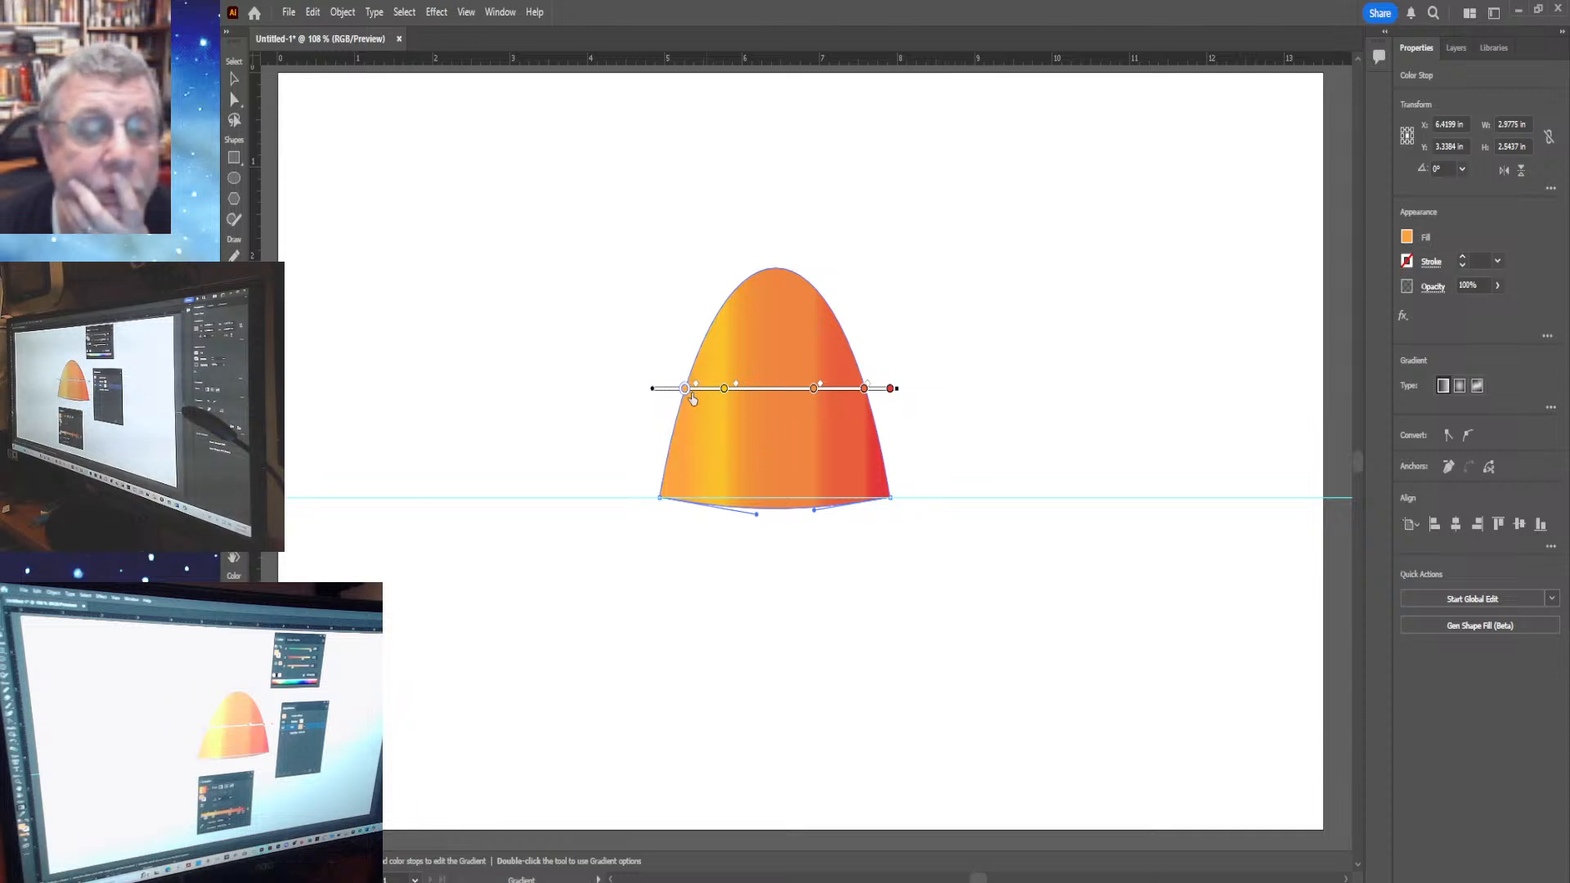
click(864, 390)
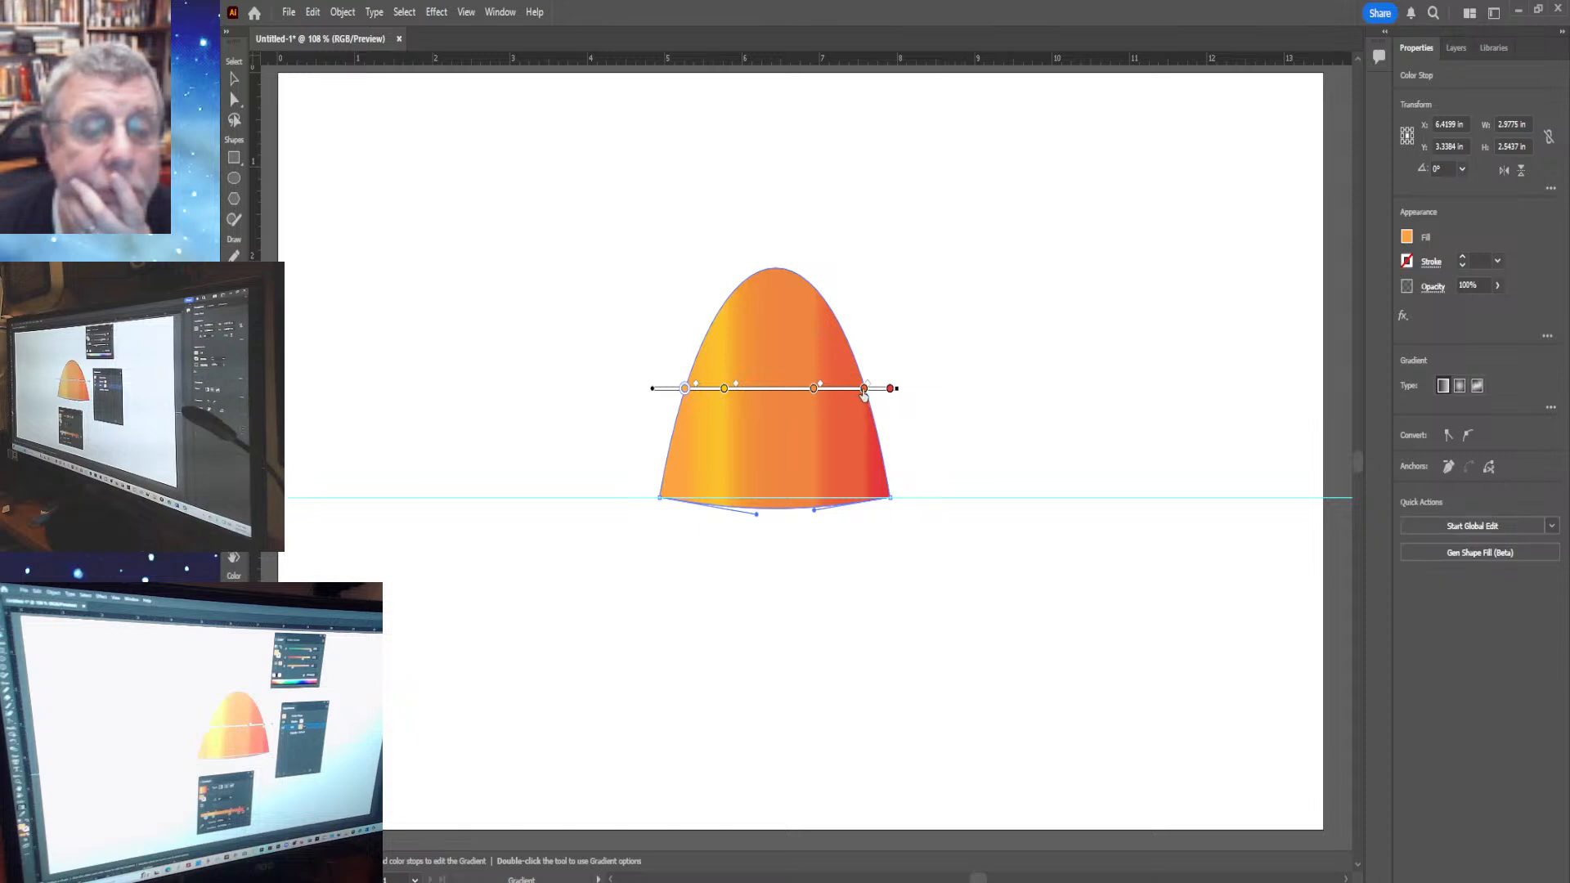
mouse_move(864, 390)
mouse_down()
mouse_move(839, 390)
mouse_move(865, 396)
mouse_up()
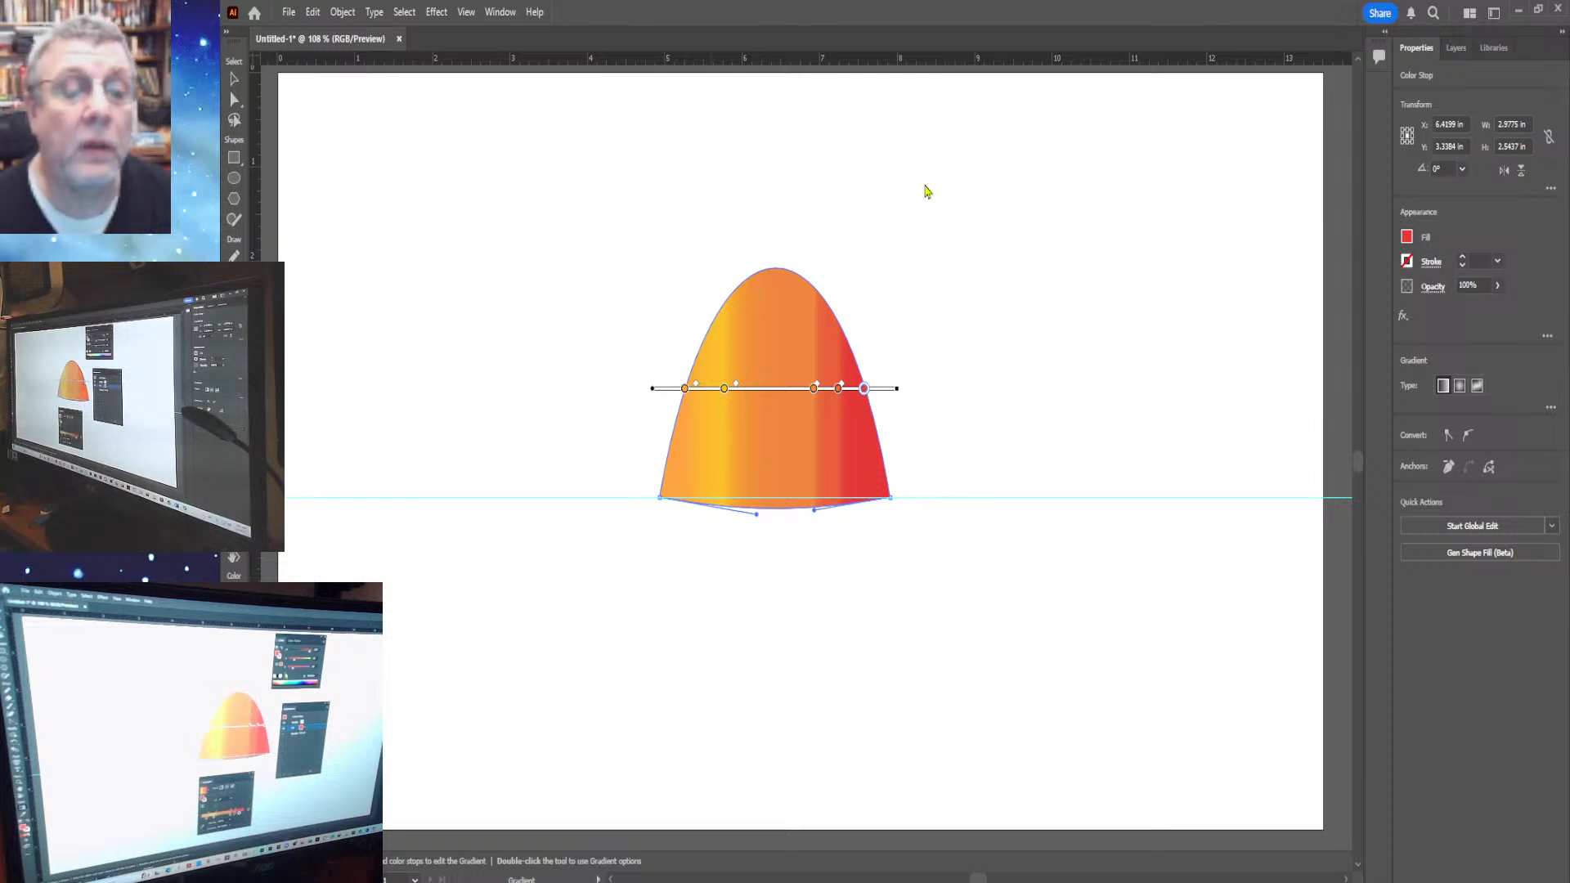
Recolor the first gradient stop red to match the last stop, and deselect the color stops
click(685, 387)
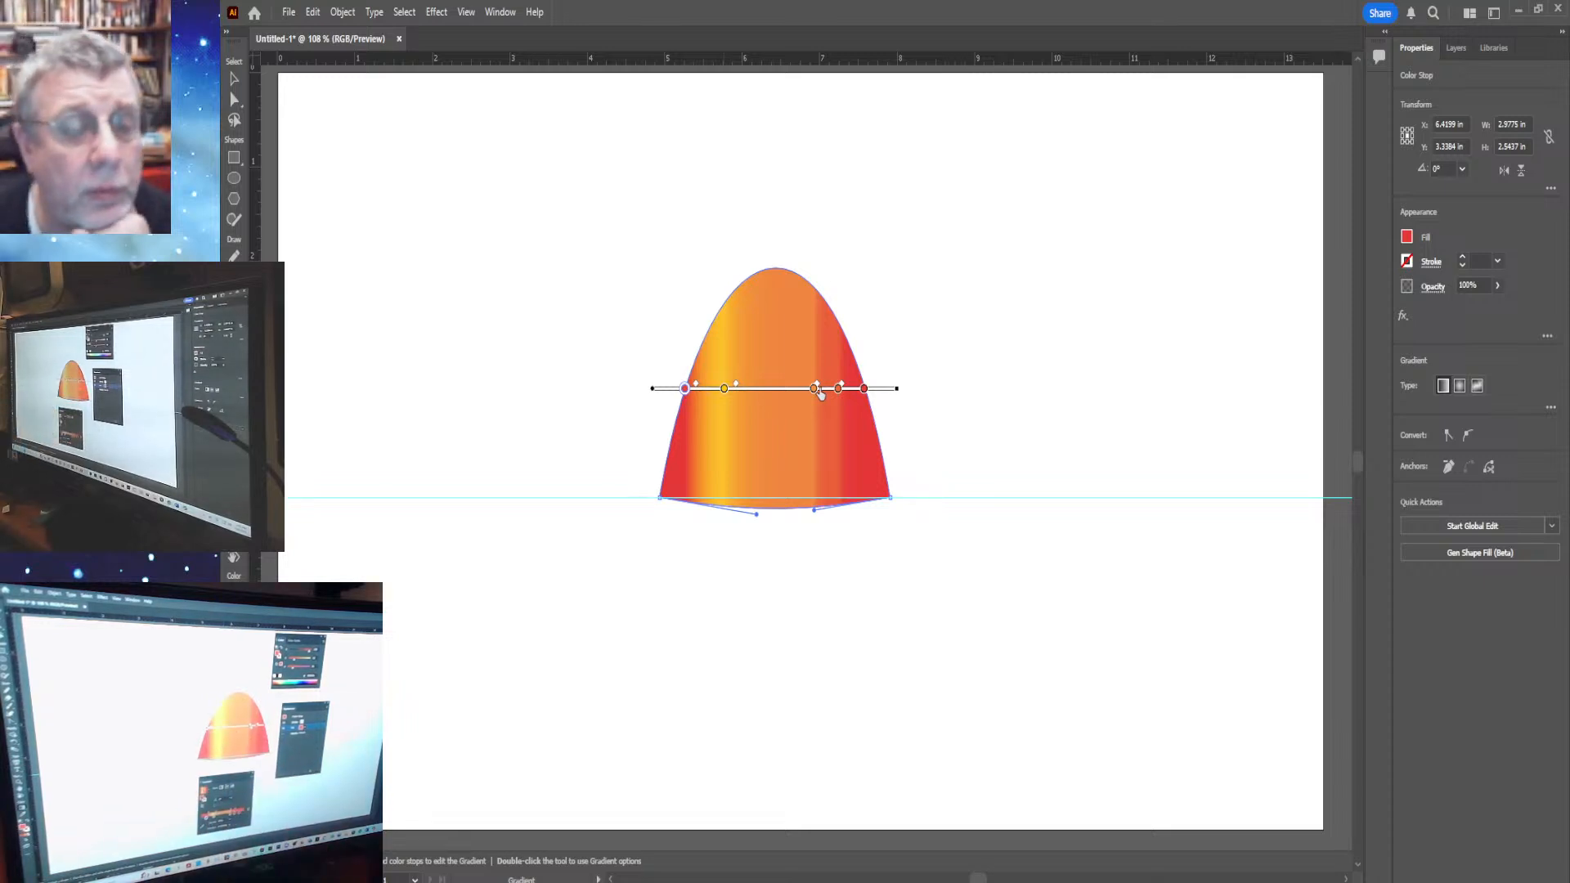
click(724, 389)
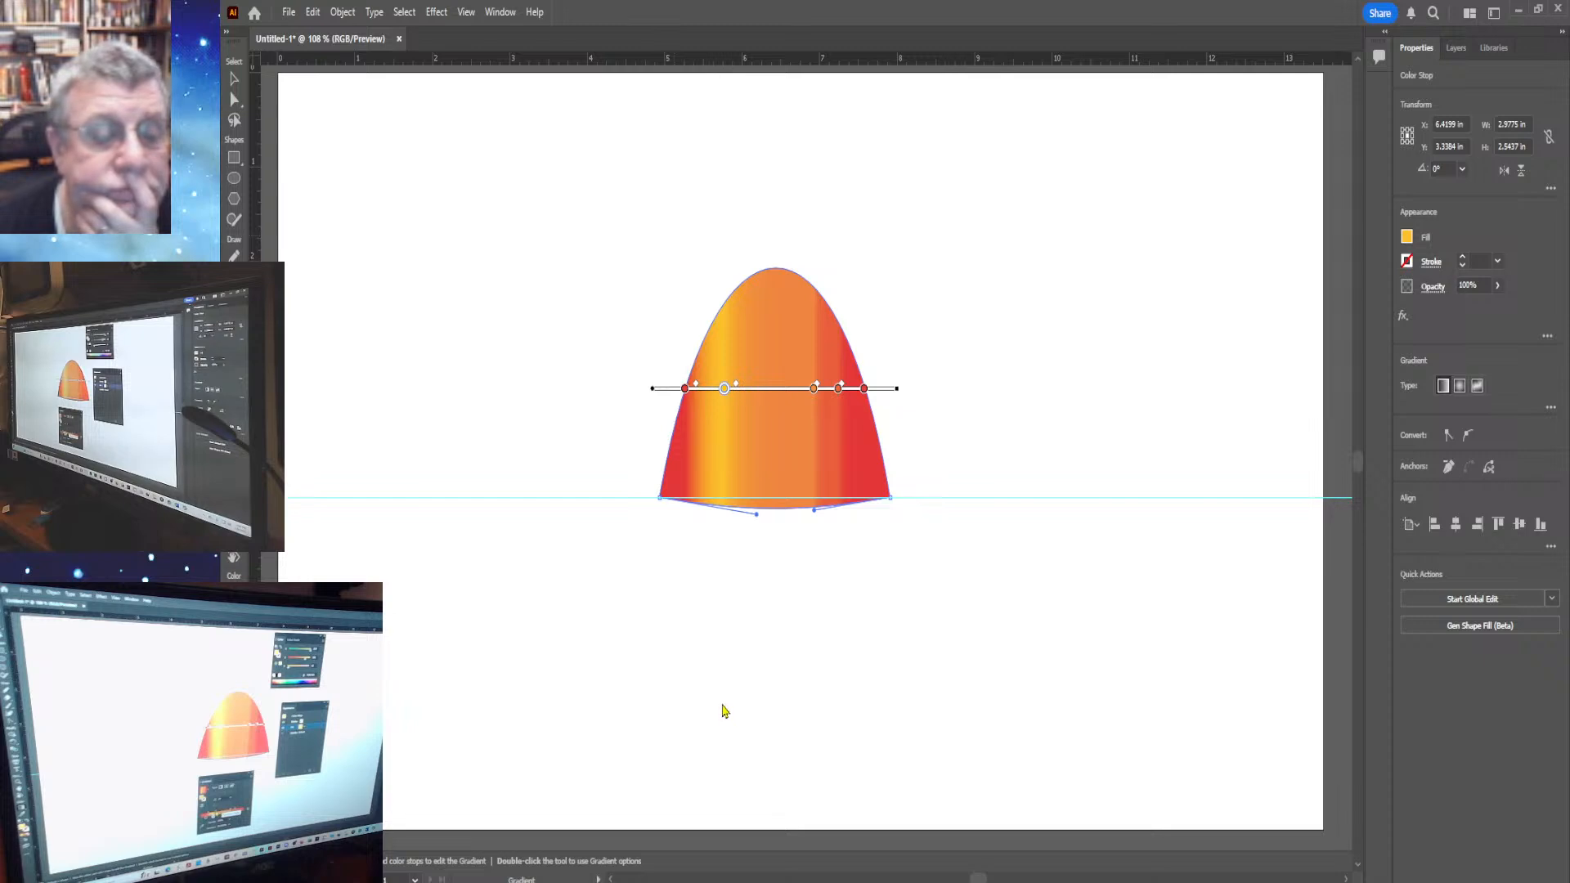
click(724, 711)
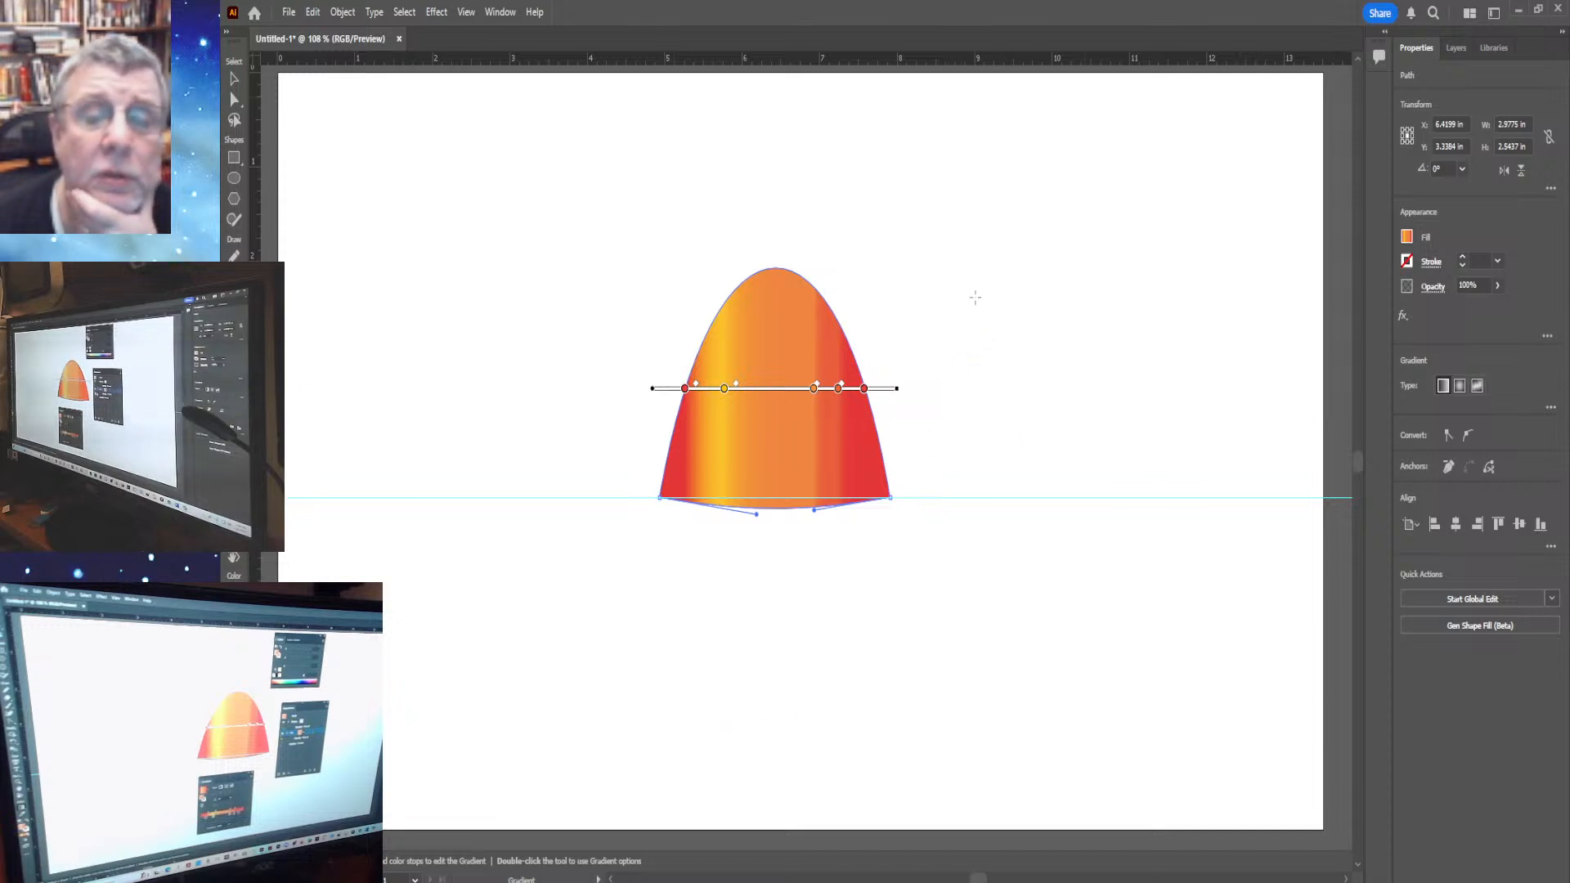
Try redrawing the gradient steeply downward across the arch, and undo the redirected gradient
drag(996, 303, 1019, 452)
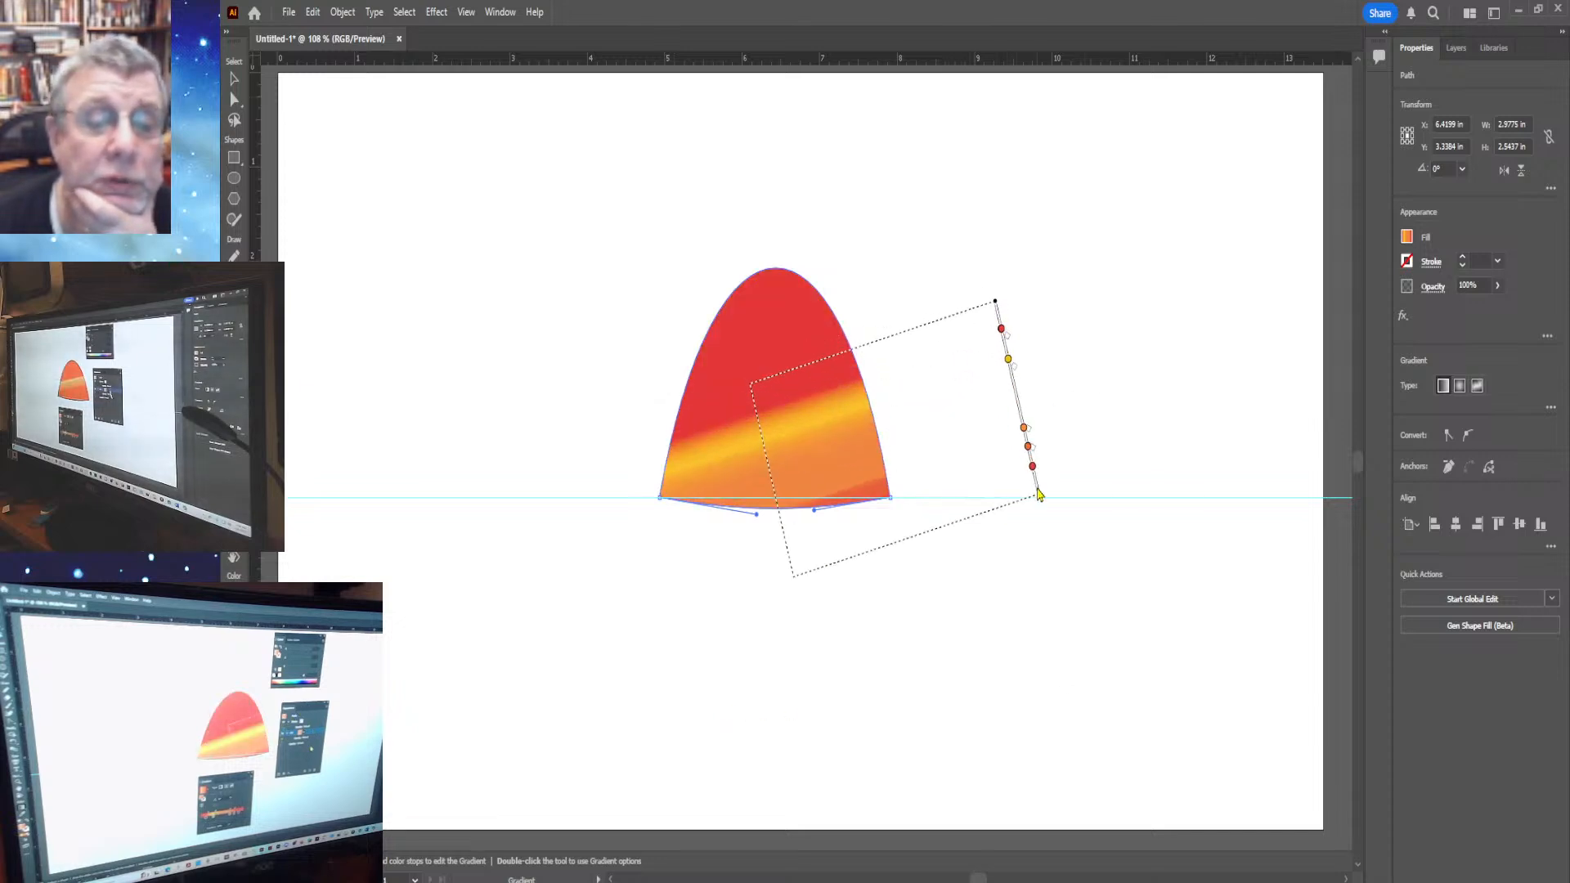
drag(750, 384, 793, 576)
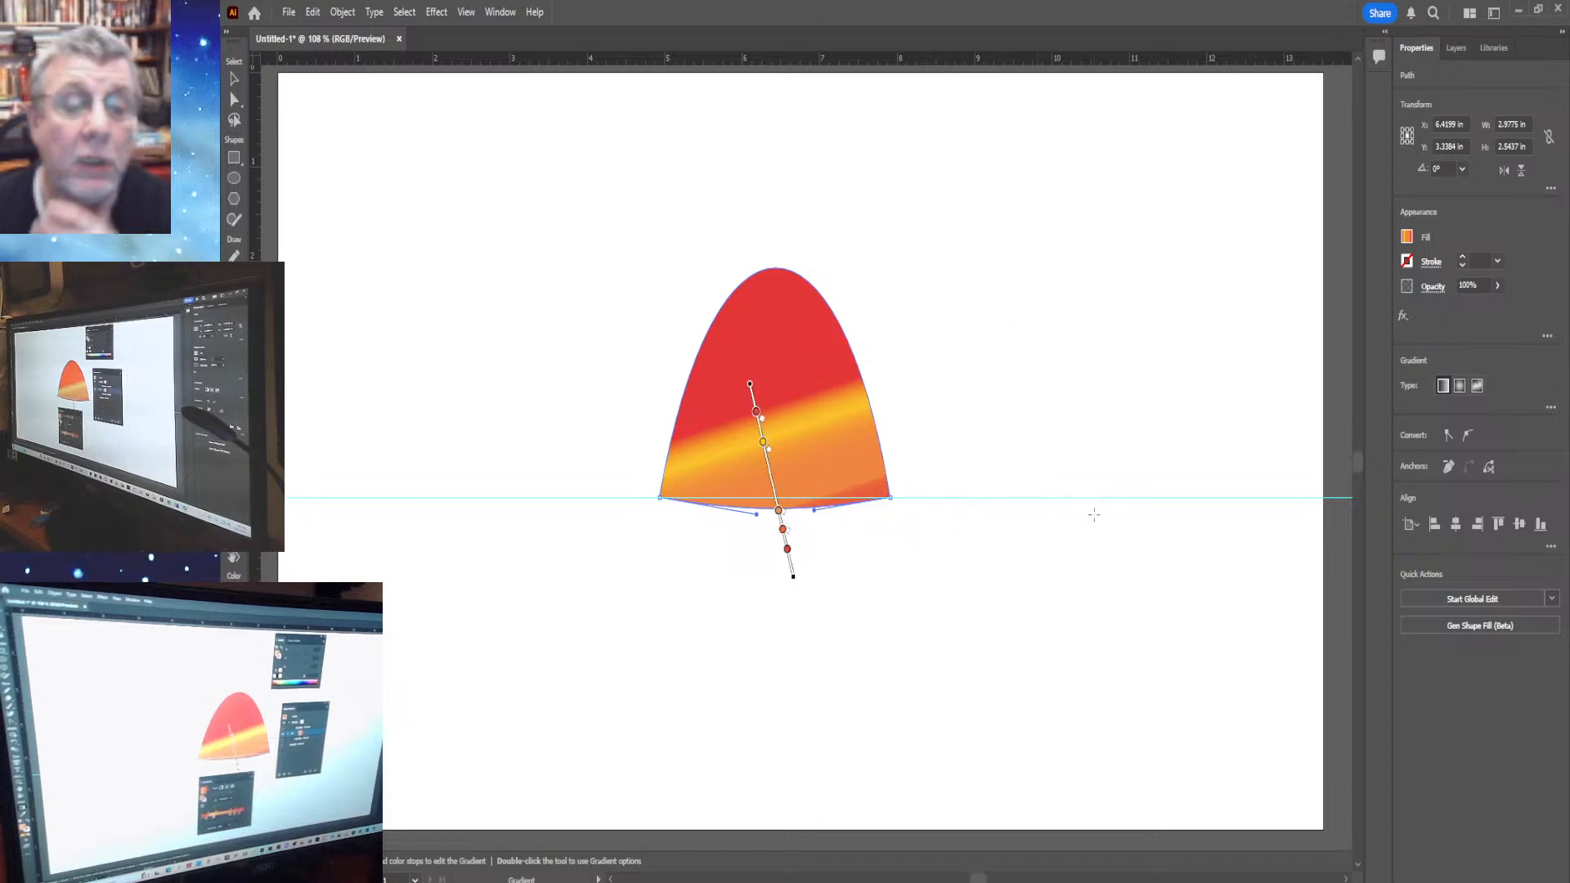
key(ctrl+z)
key(ctrl+z)
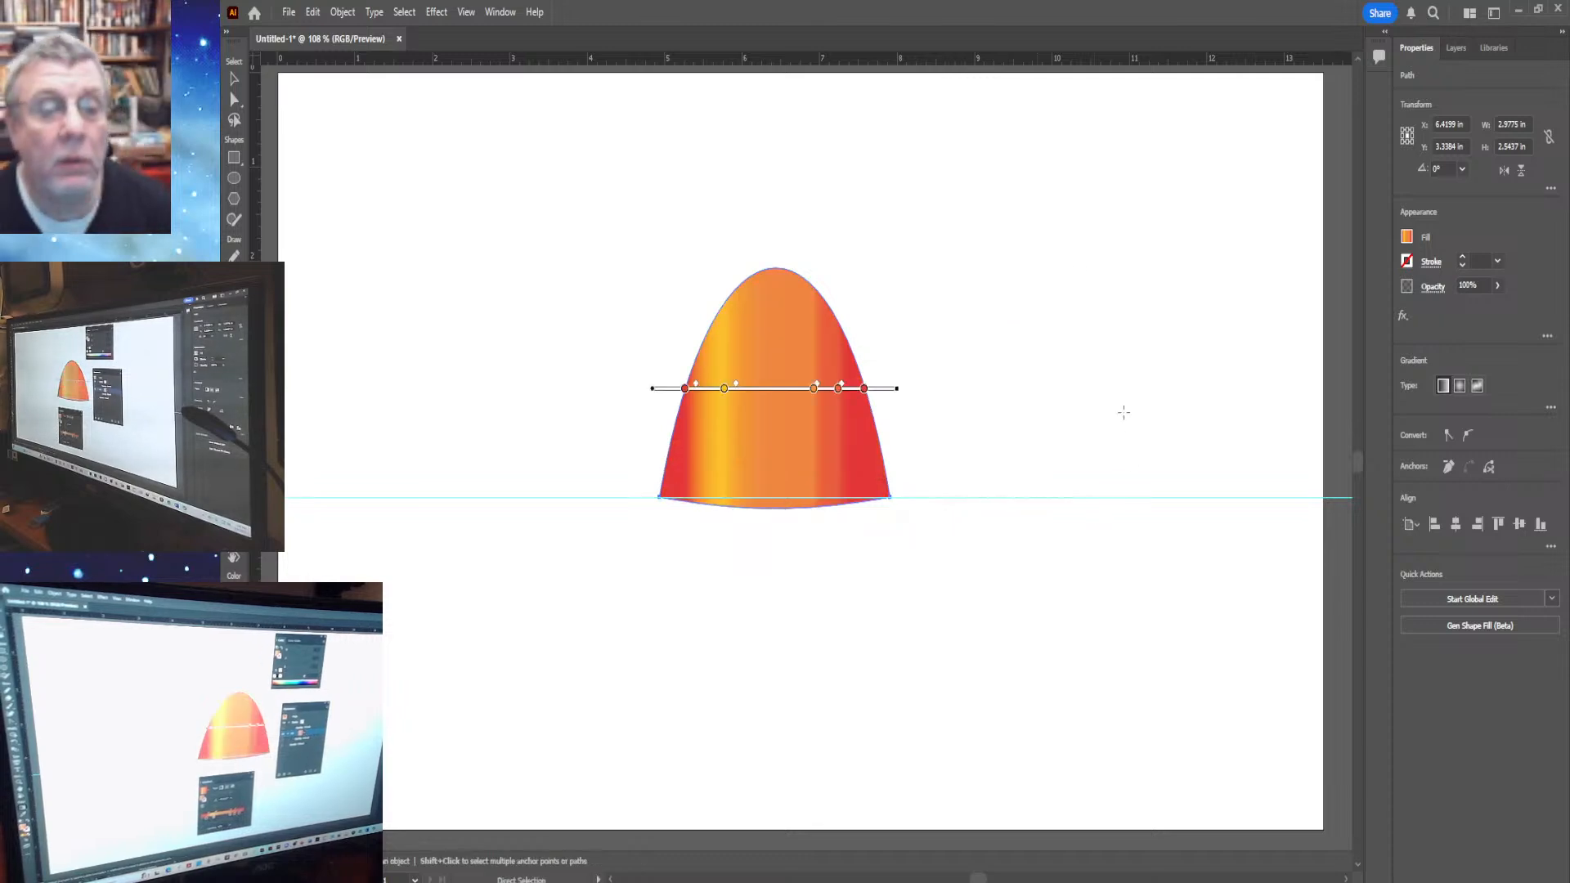
Stretch the gradient's end well past the arch's right side and align its start with the left base corner
key(g)
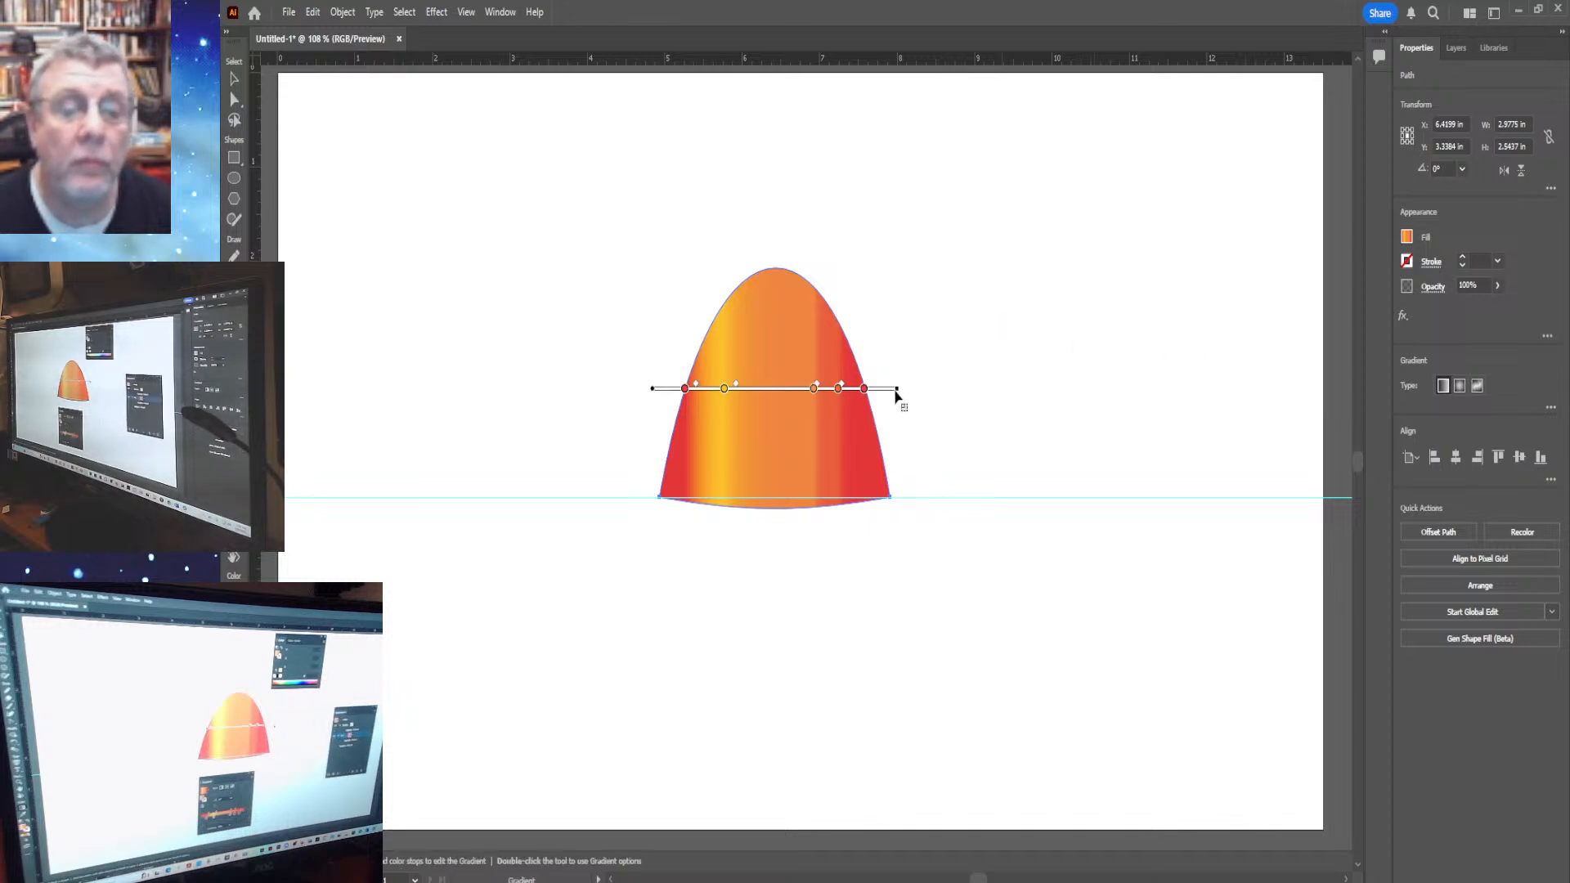
drag(897, 390, 1019, 391)
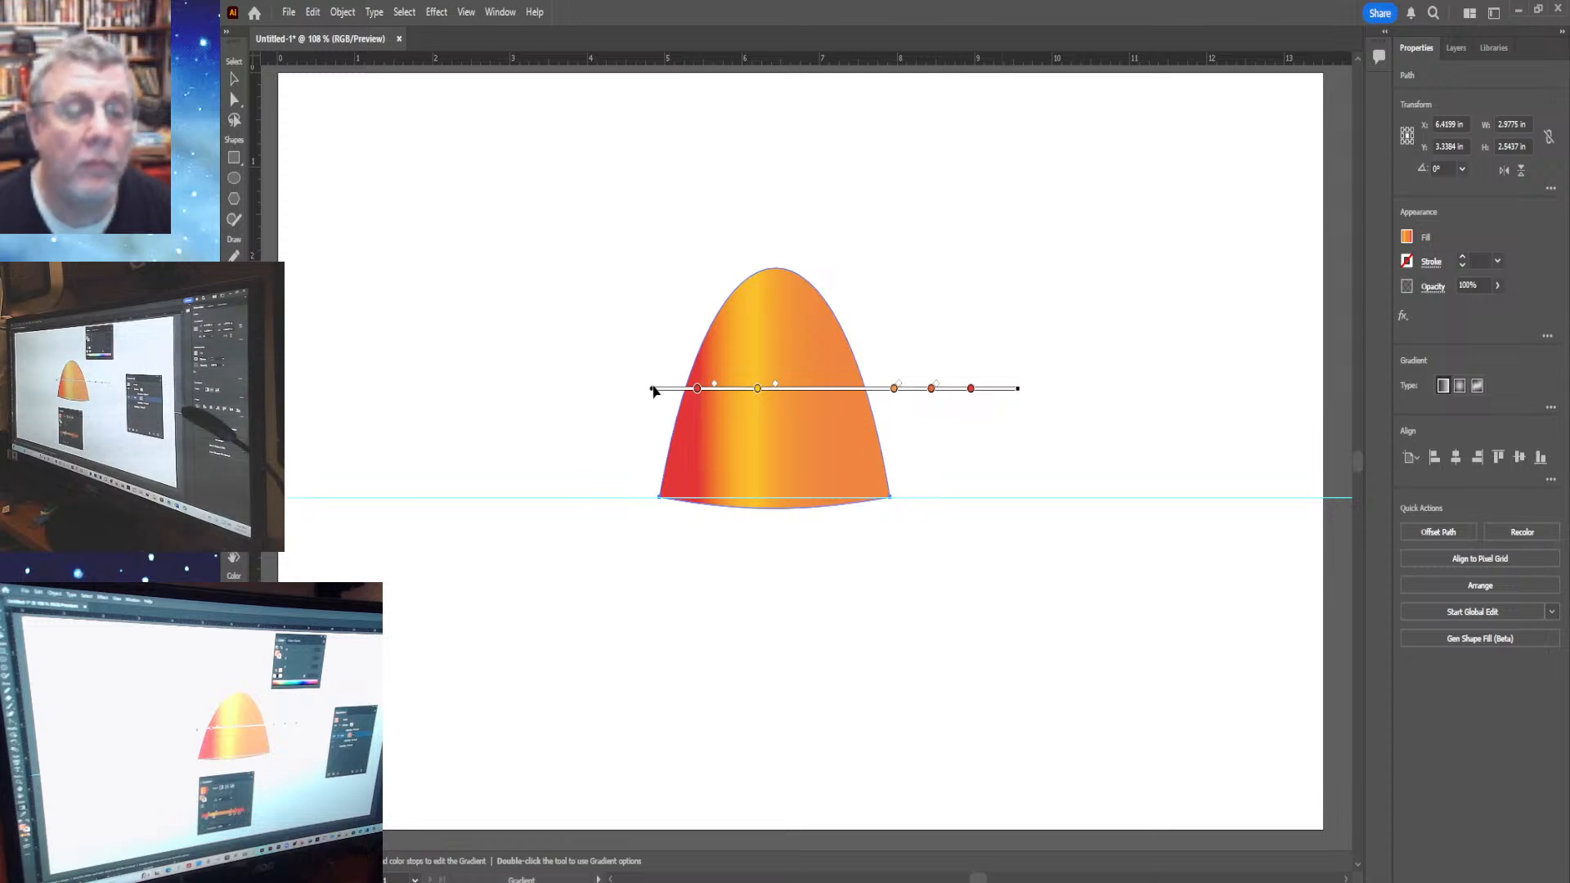
drag(654, 390, 659, 497)
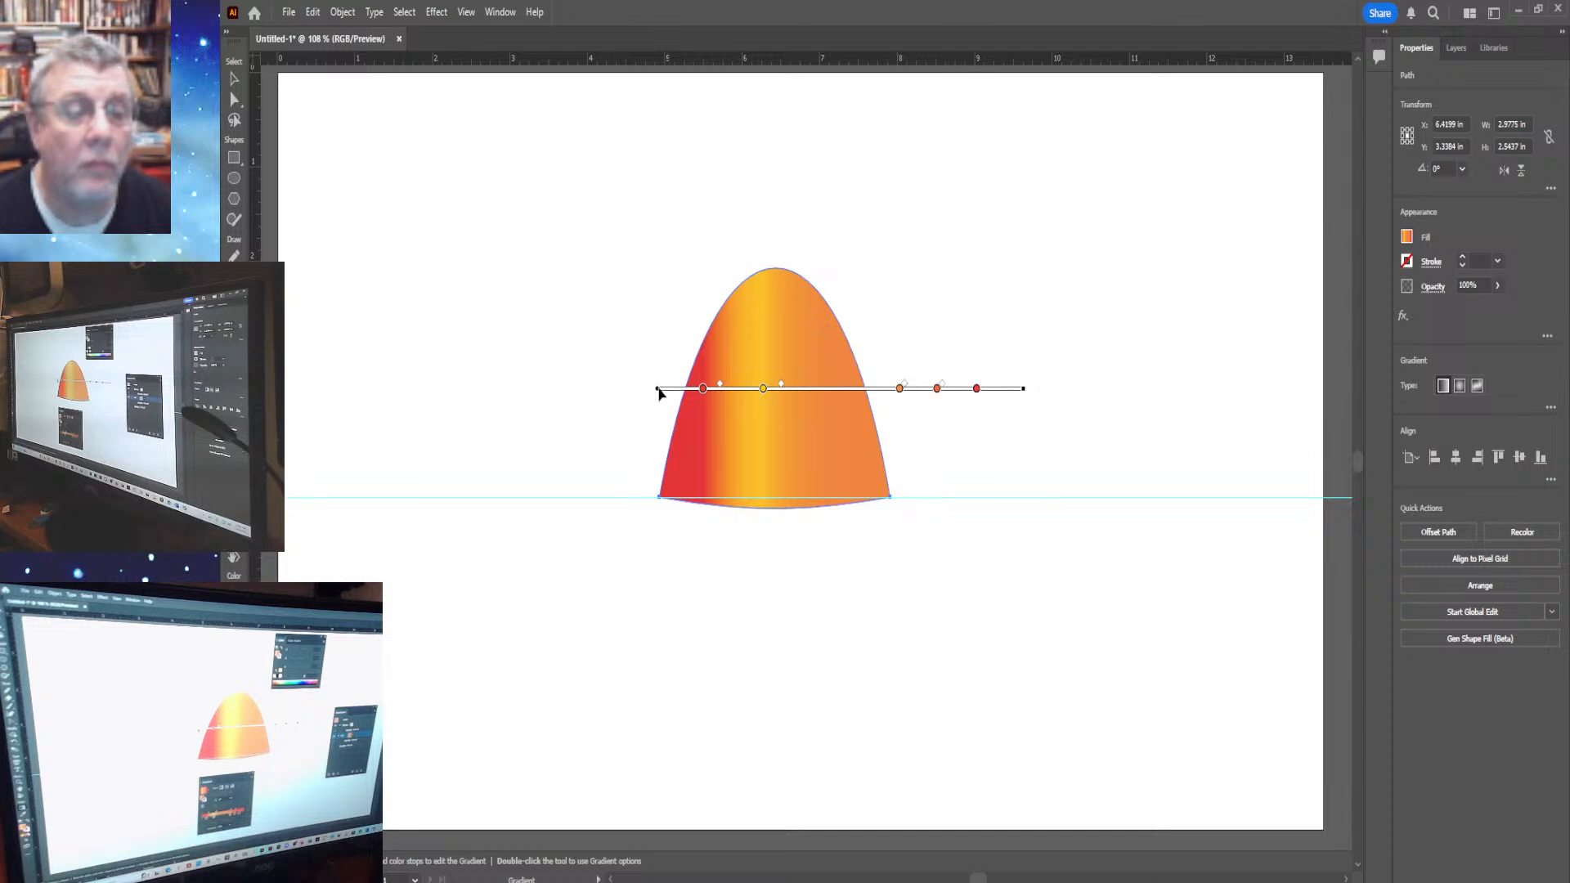
drag(659, 392, 661, 499)
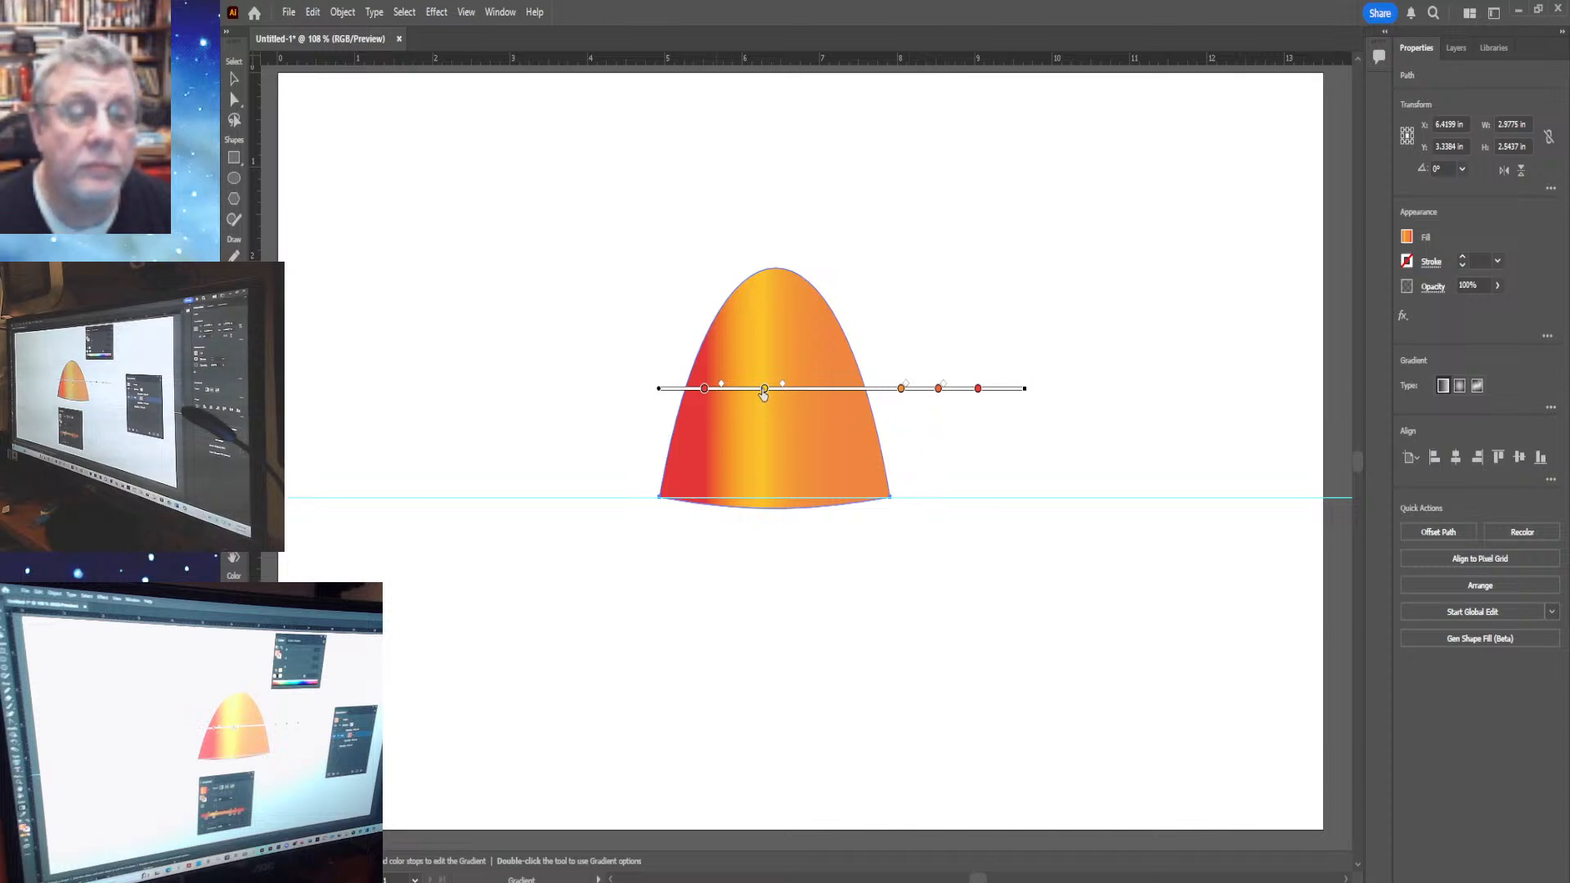
Move the first red and yellow stops toward the arch's right side, and recolor the third stop red while sliding it inward
drag(764, 389, 810, 395)
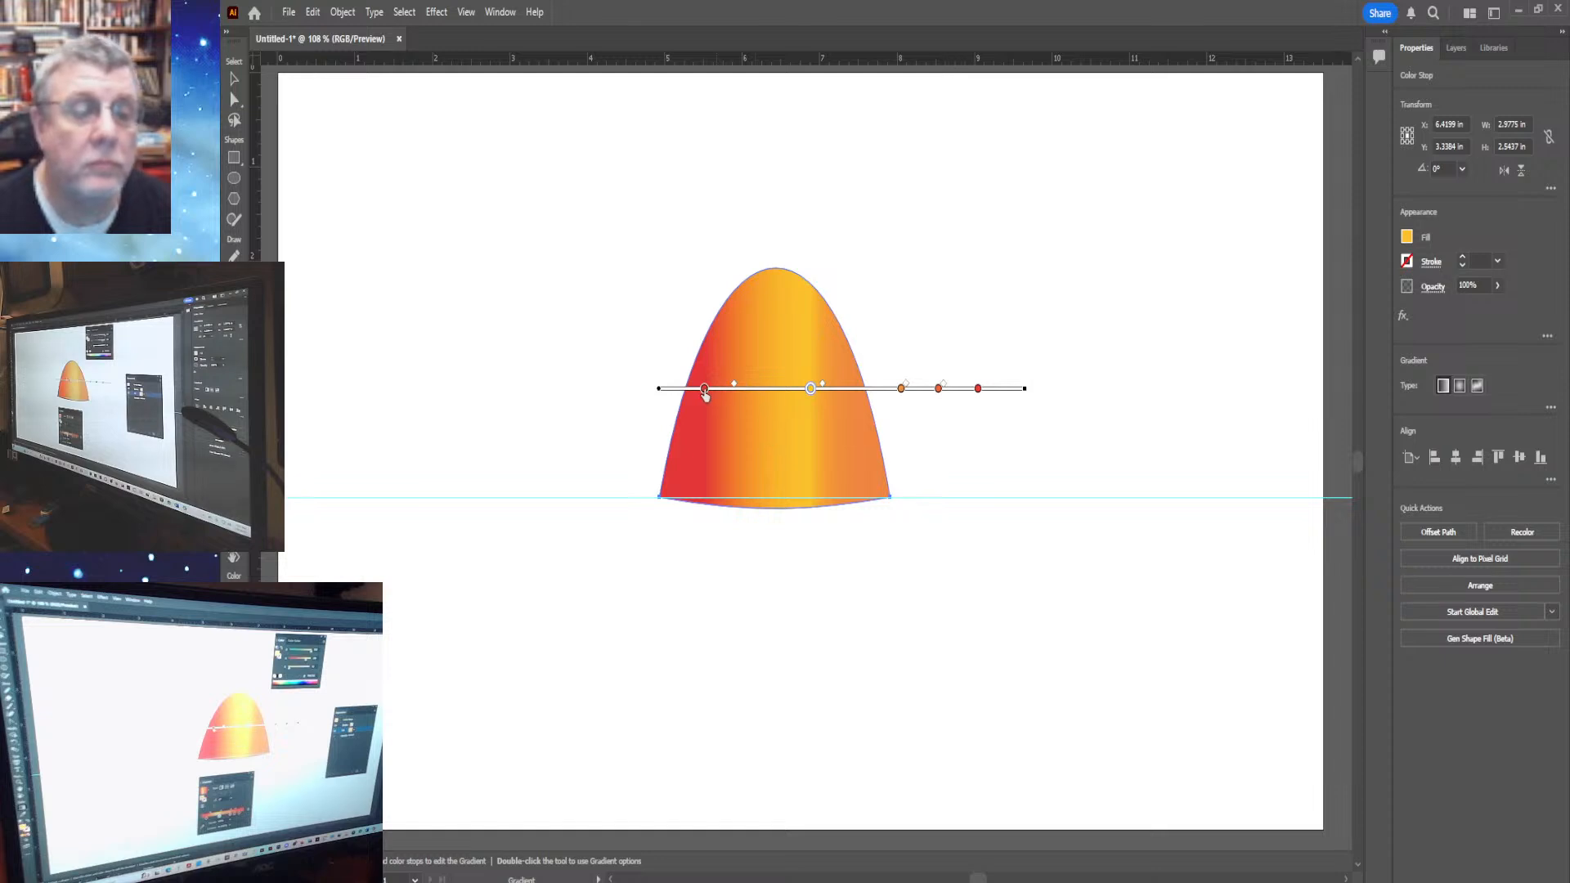
drag(705, 389, 742, 393)
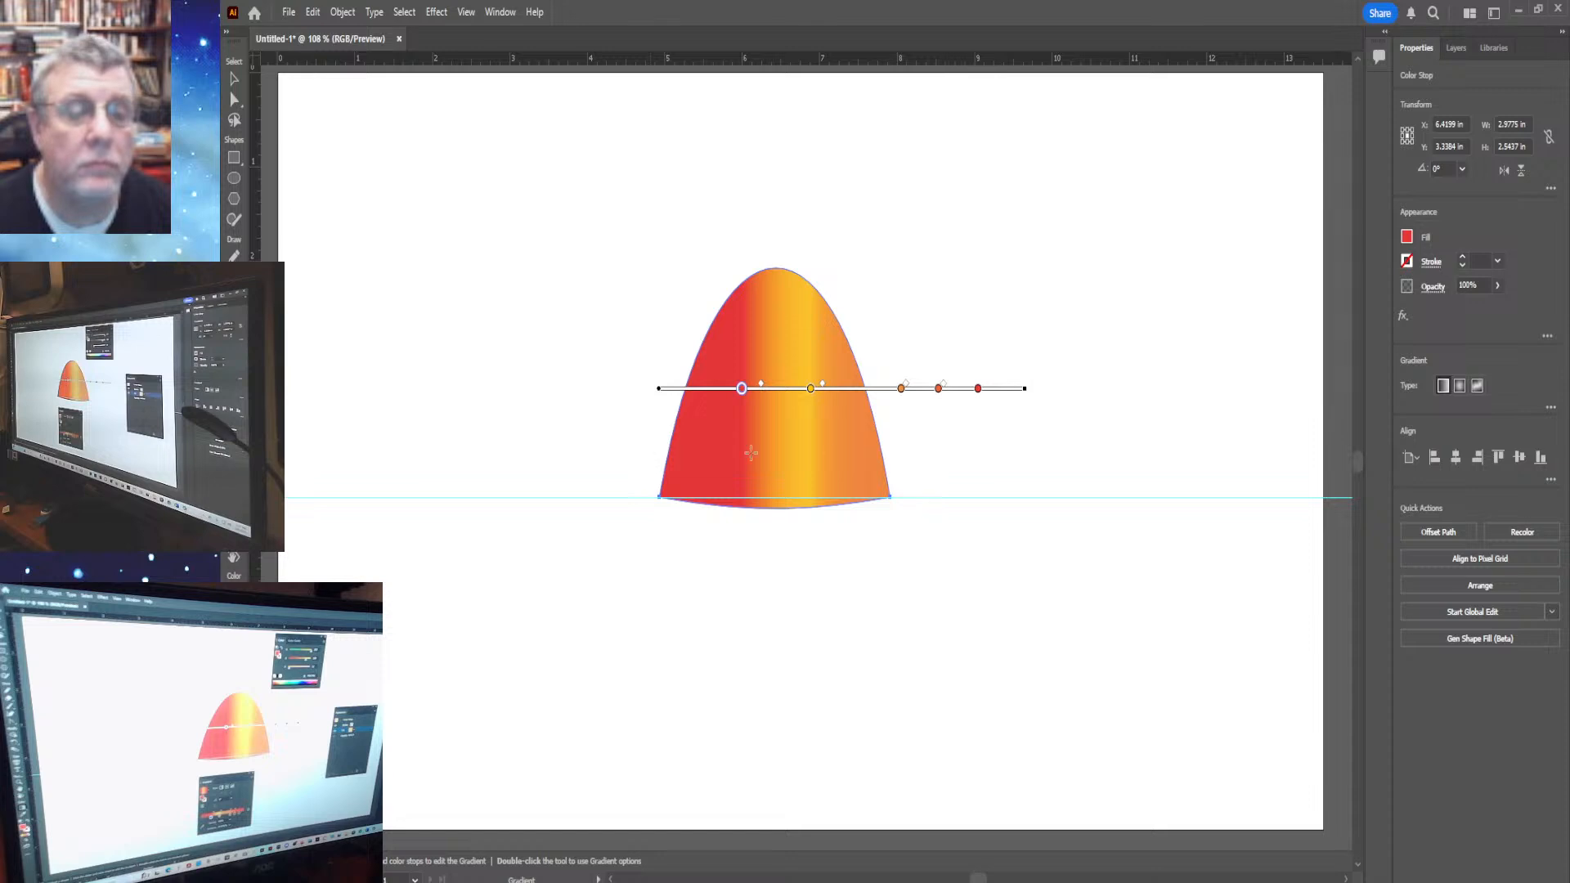
click(900, 389)
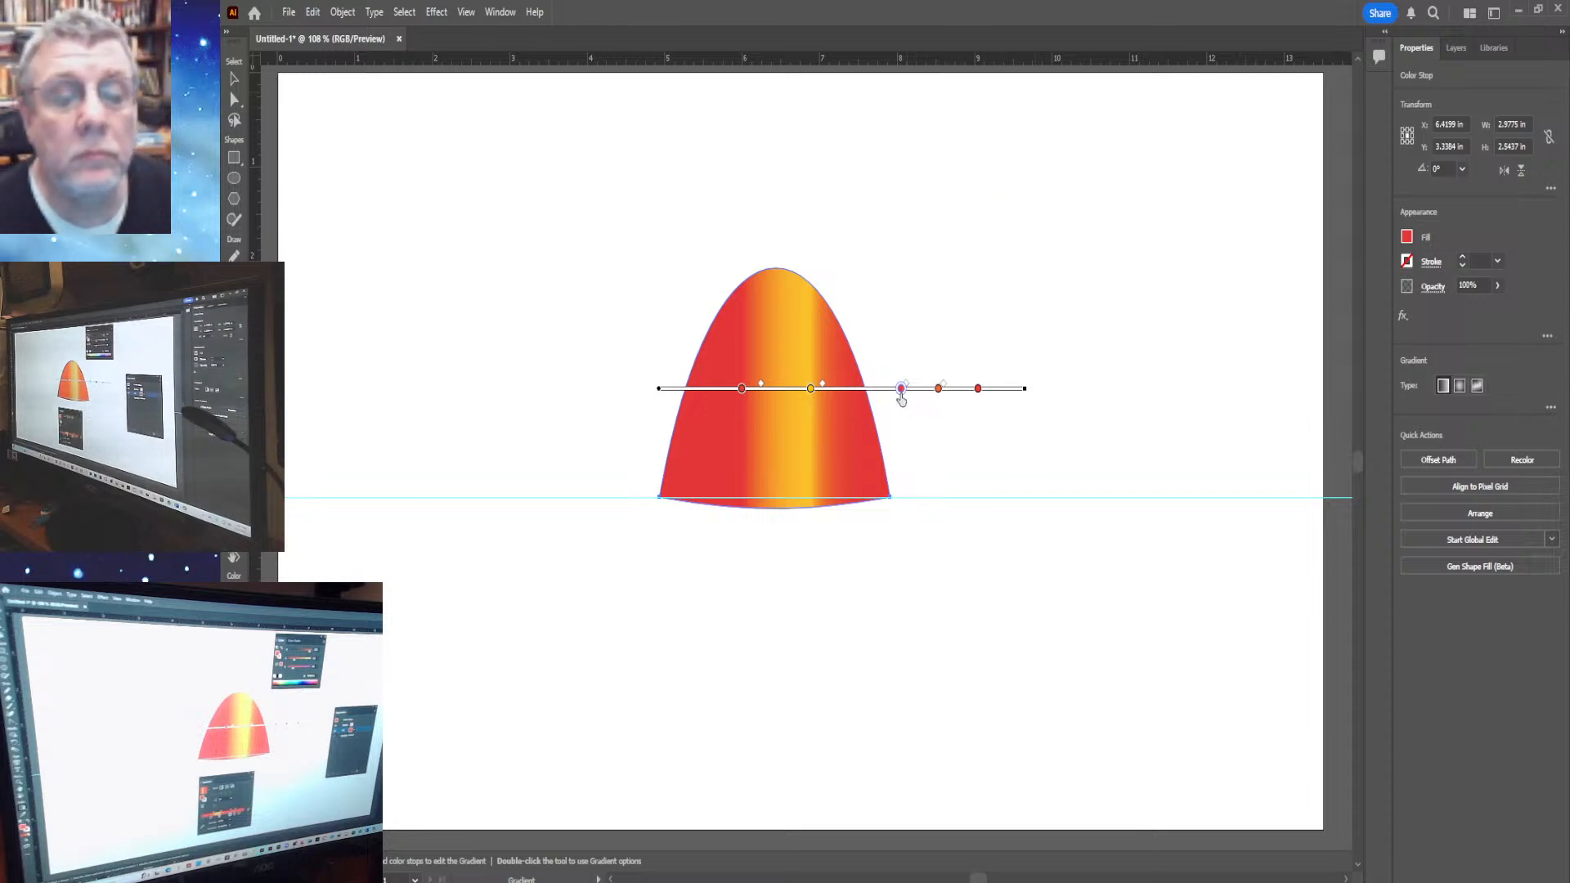
drag(901, 391, 882, 398)
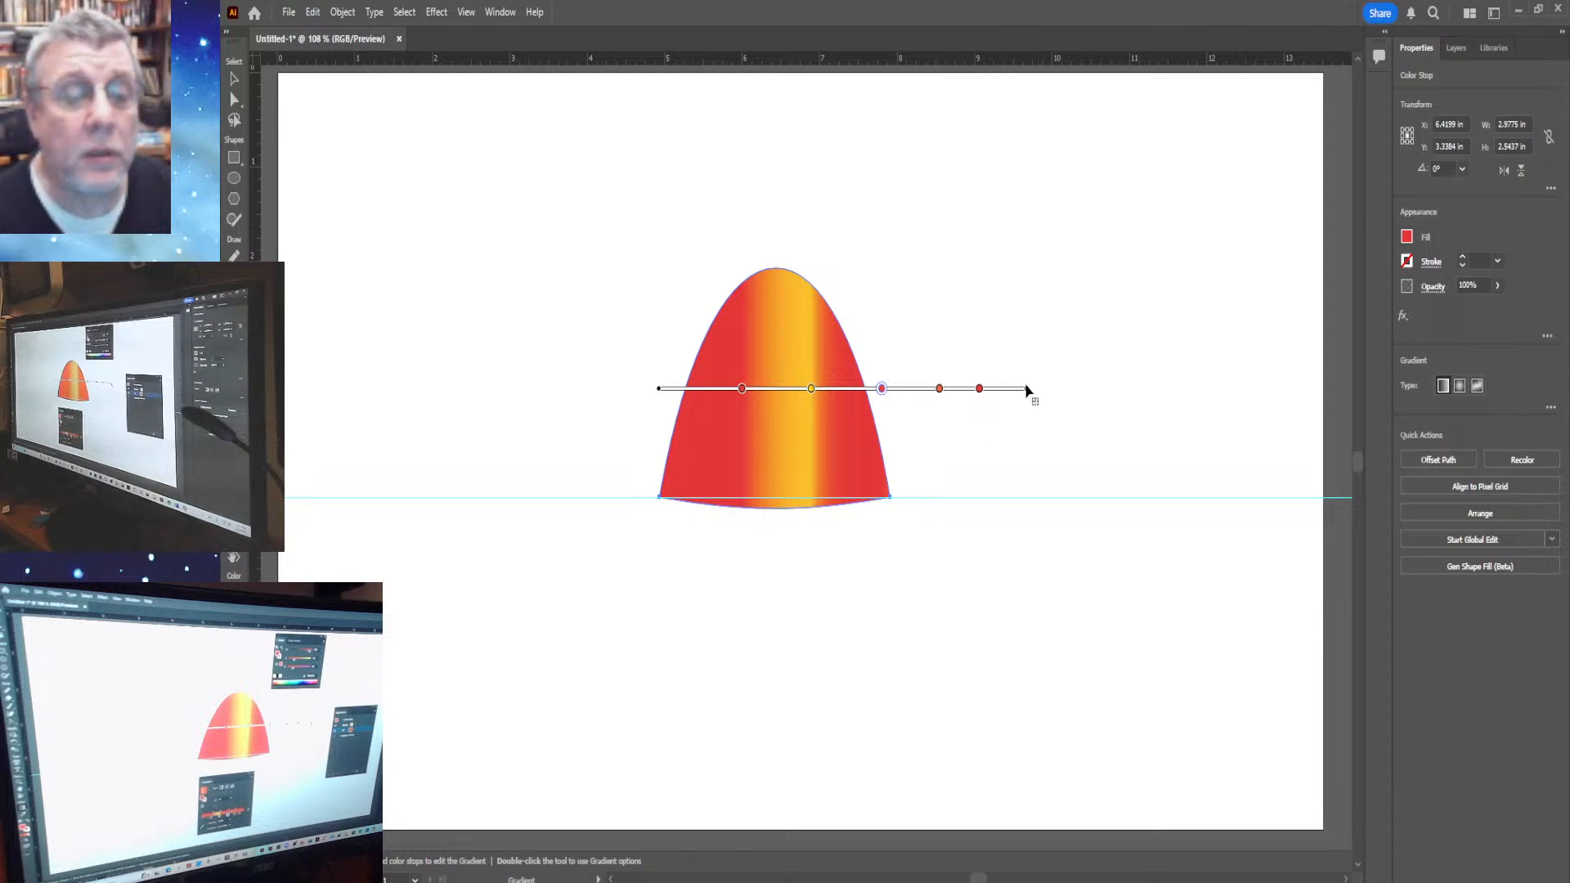
Shorten the arch's gradient slightly at its far end and recolor the yellow highlight stop light coral orange
mouse_move(1026, 393)
mouse_down()
mouse_move(1020, 375)
mouse_move(1024, 388)
mouse_up()
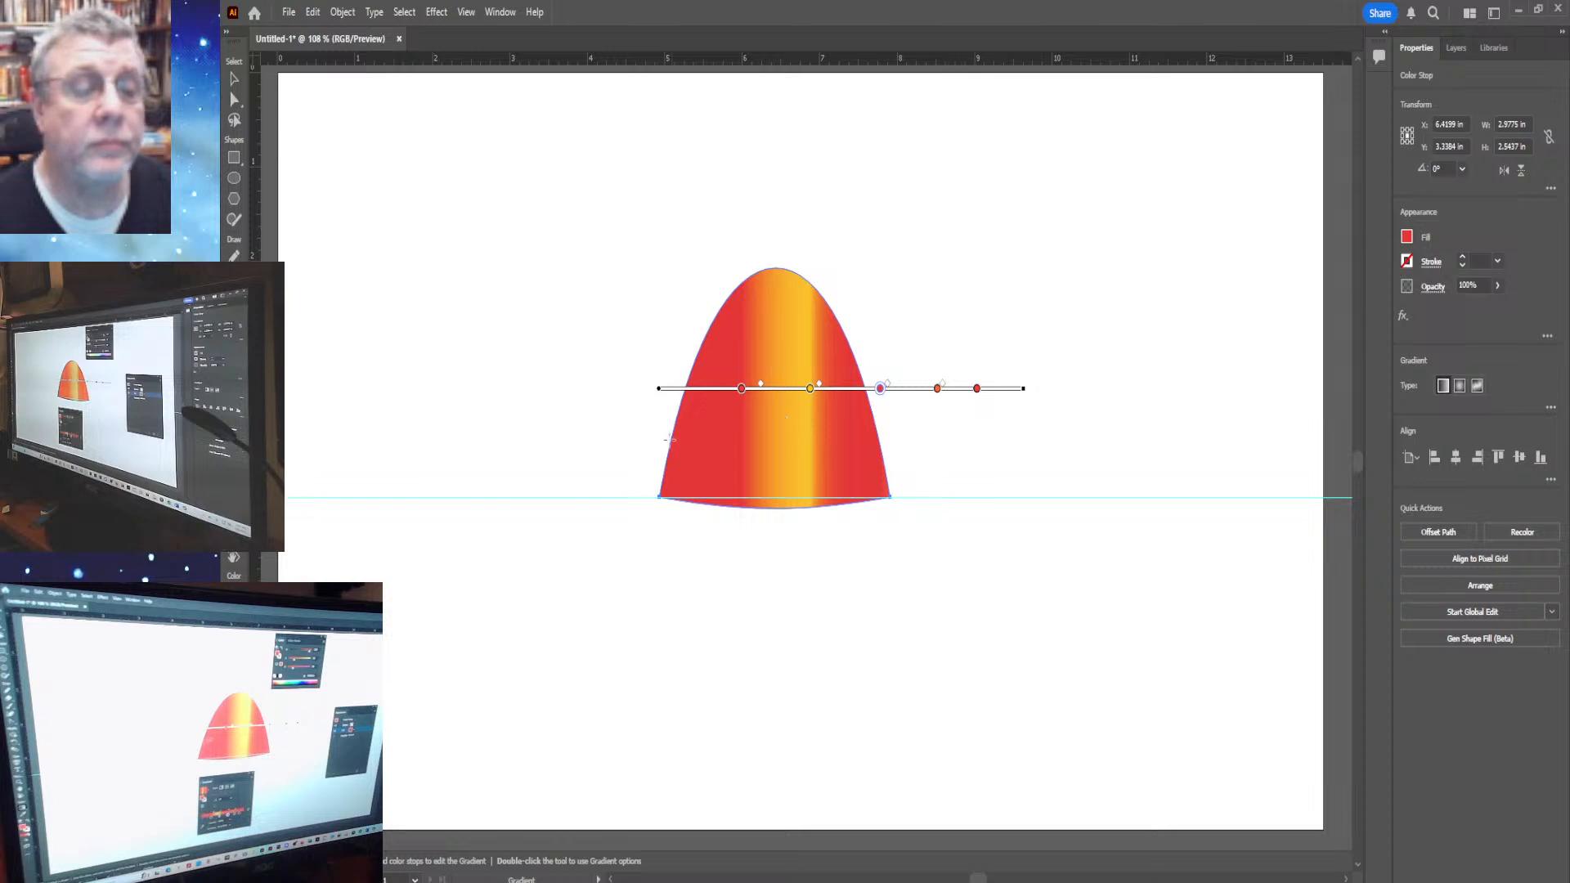
click(809, 390)
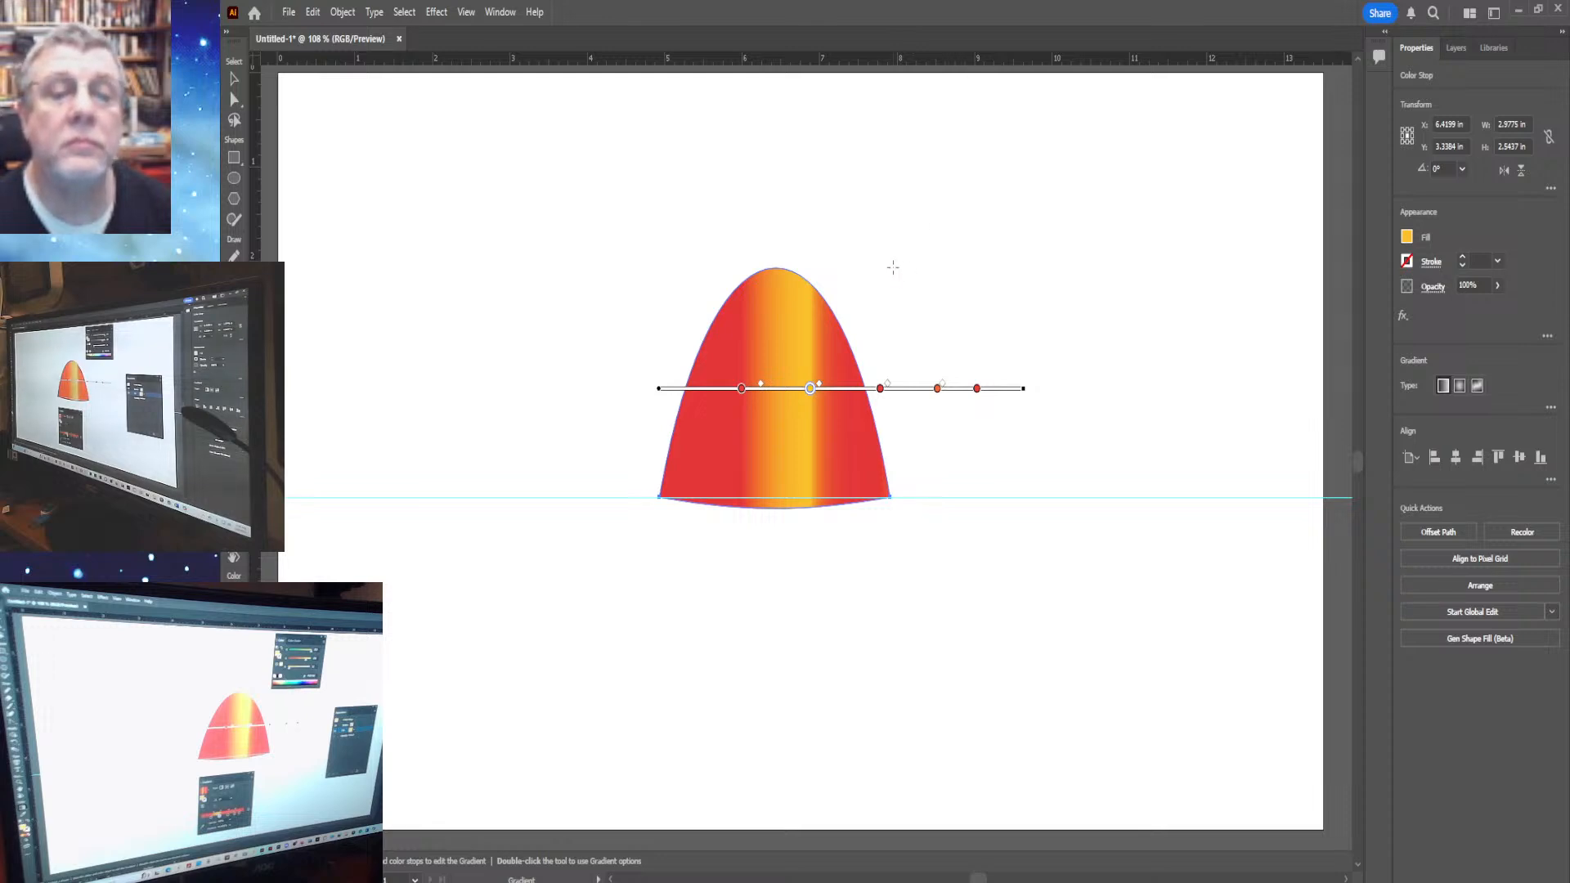
click(897, 232)
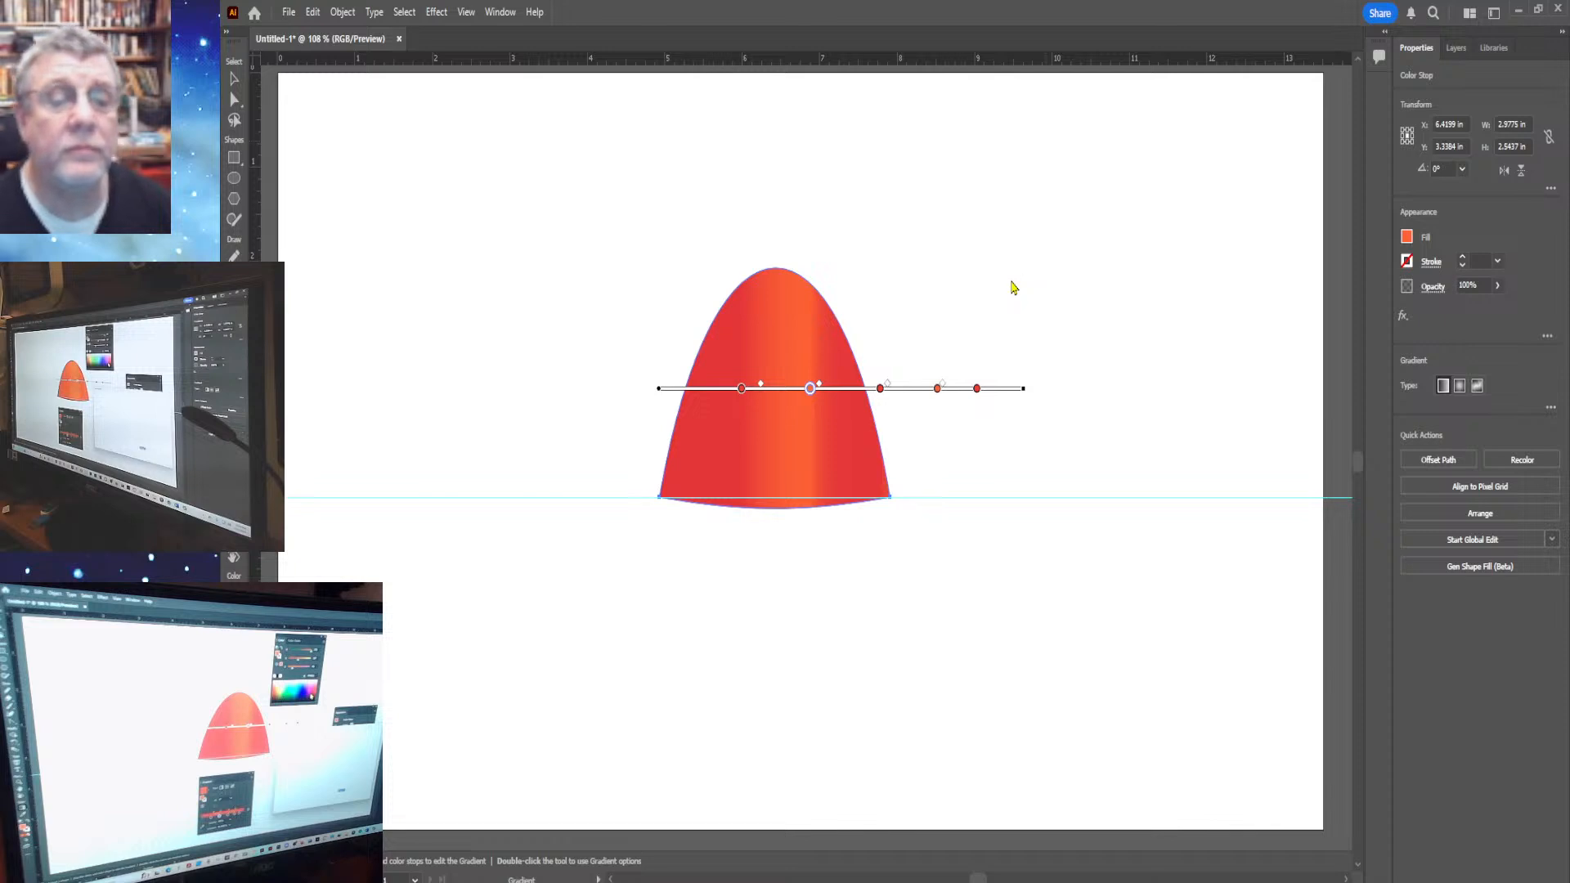
key(i)
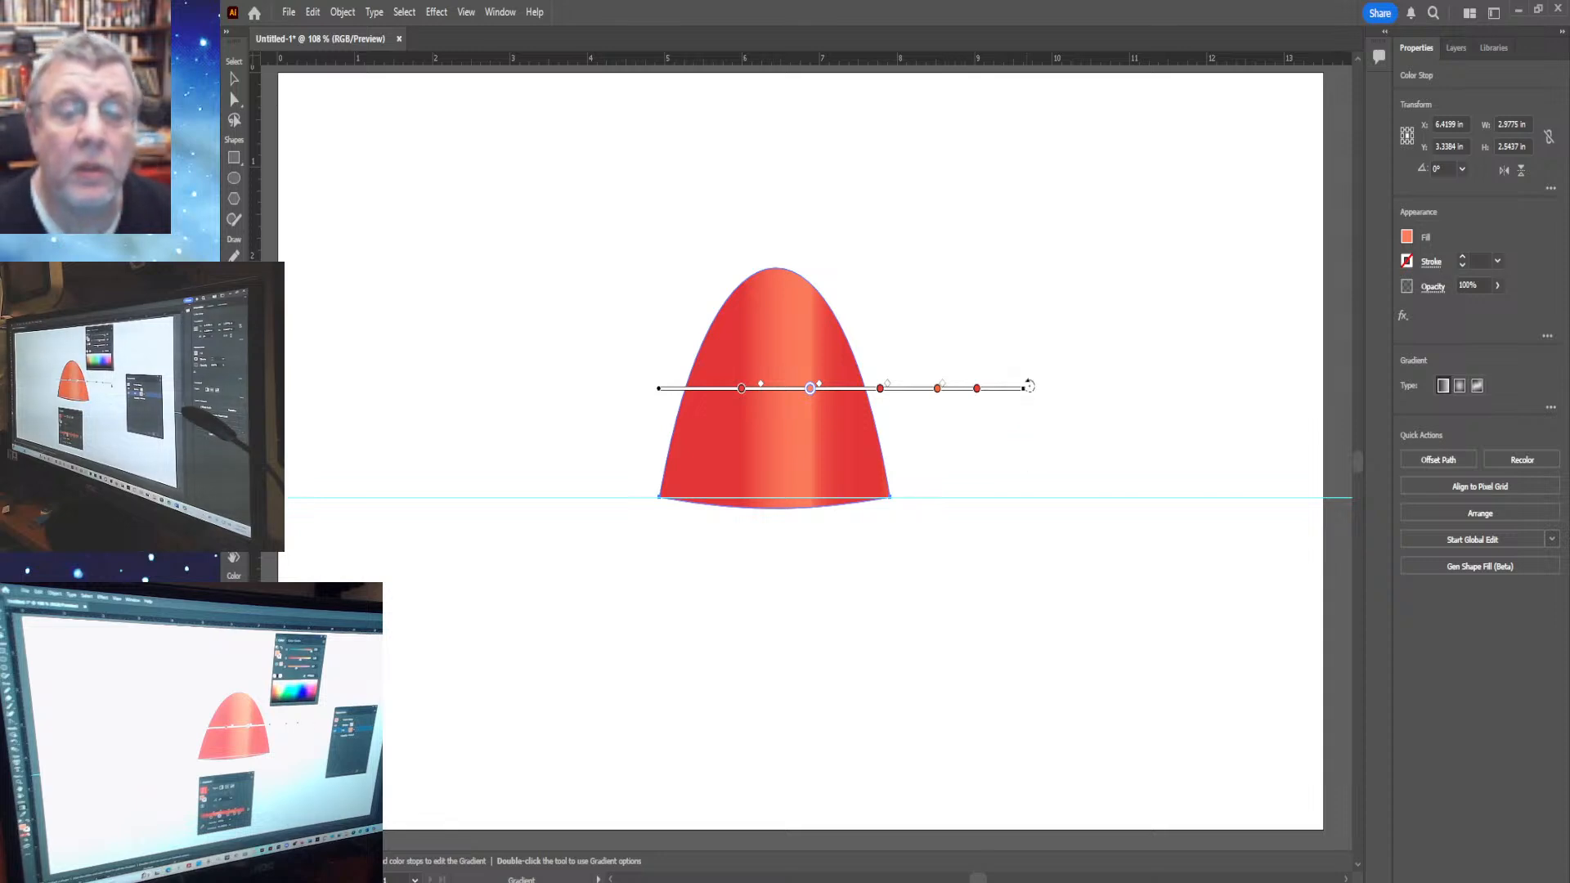
Tilt the arch's gradient slightly upward to the right, shift its first red and coral stops rightward, and deselect the arch
drag(1030, 385, 1034, 343)
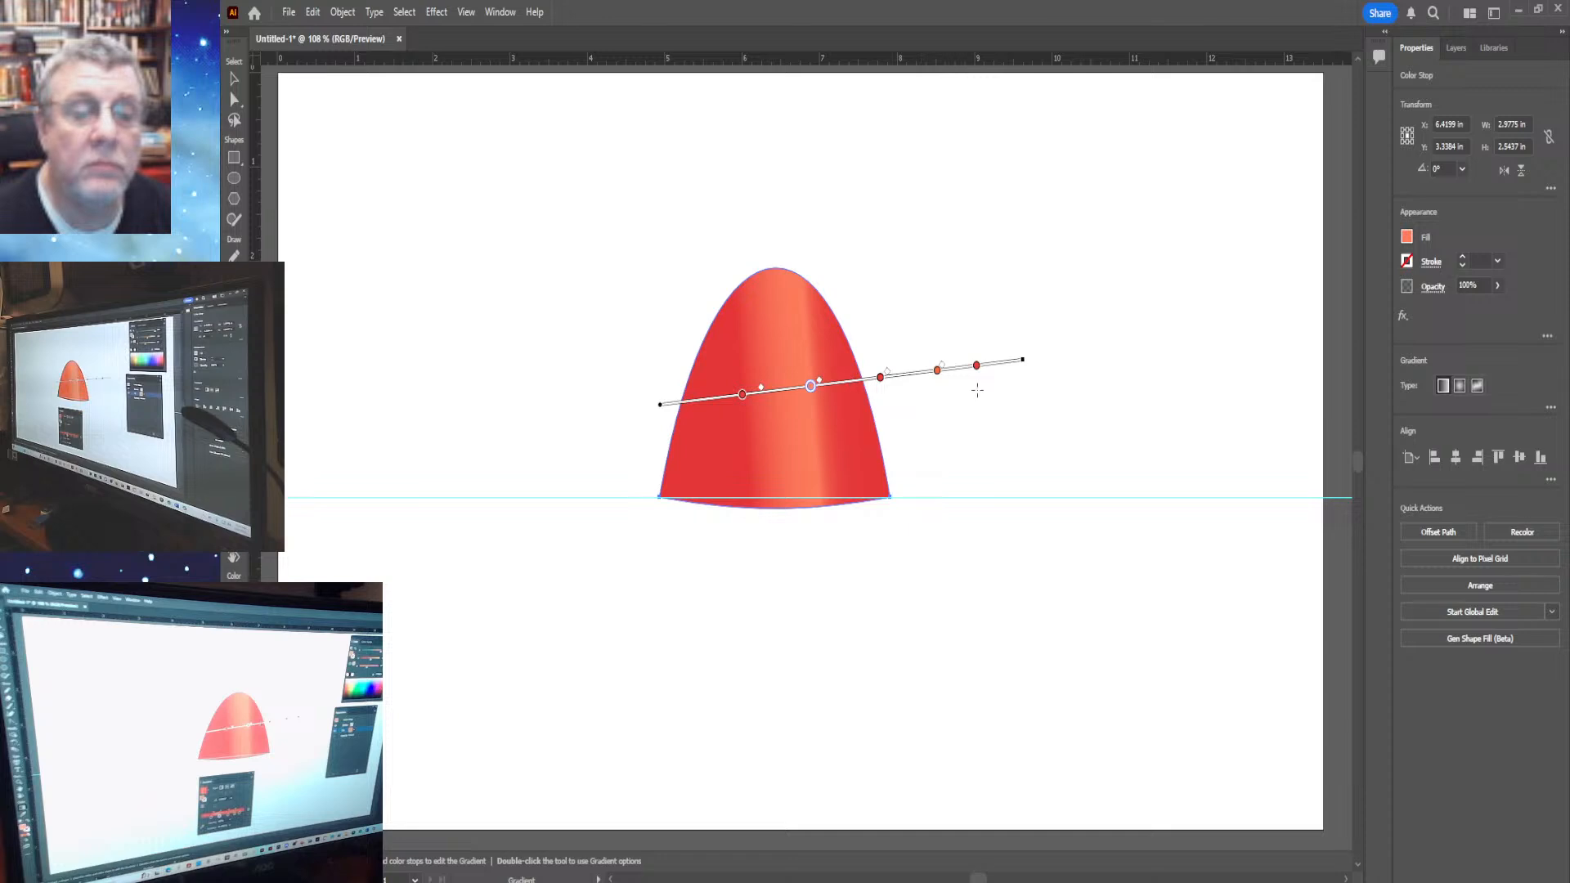
mouse_move(1012, 367)
mouse_down()
mouse_move(1005, 336)
mouse_move(995, 441)
mouse_up()
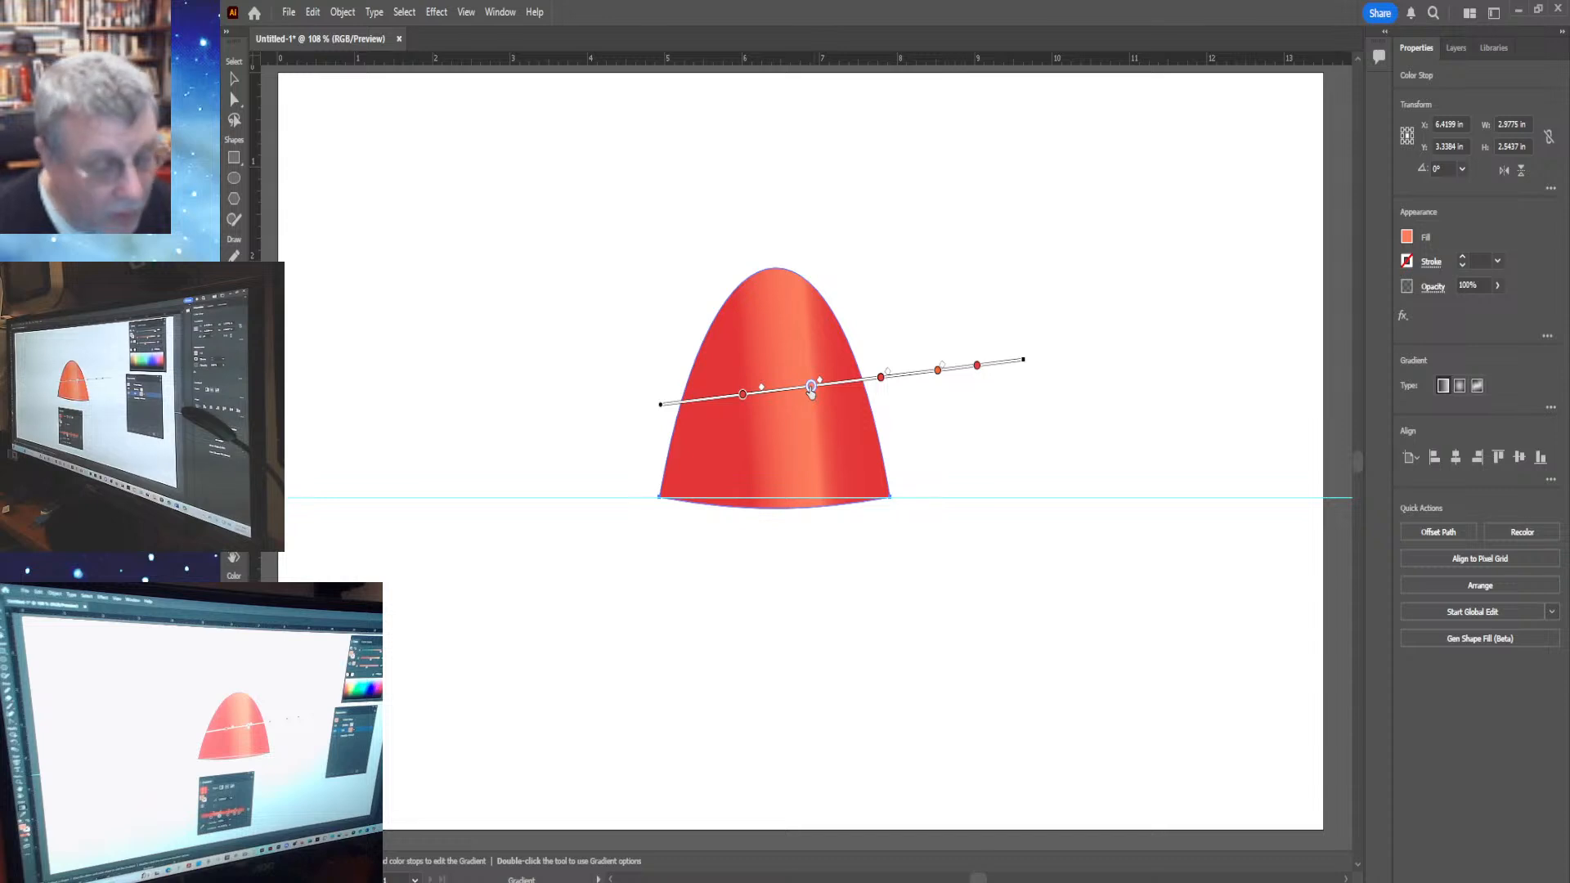
mouse_move(812, 391)
mouse_down()
mouse_move(830, 387)
mouse_move(744, 393)
mouse_move(773, 390)
mouse_up()
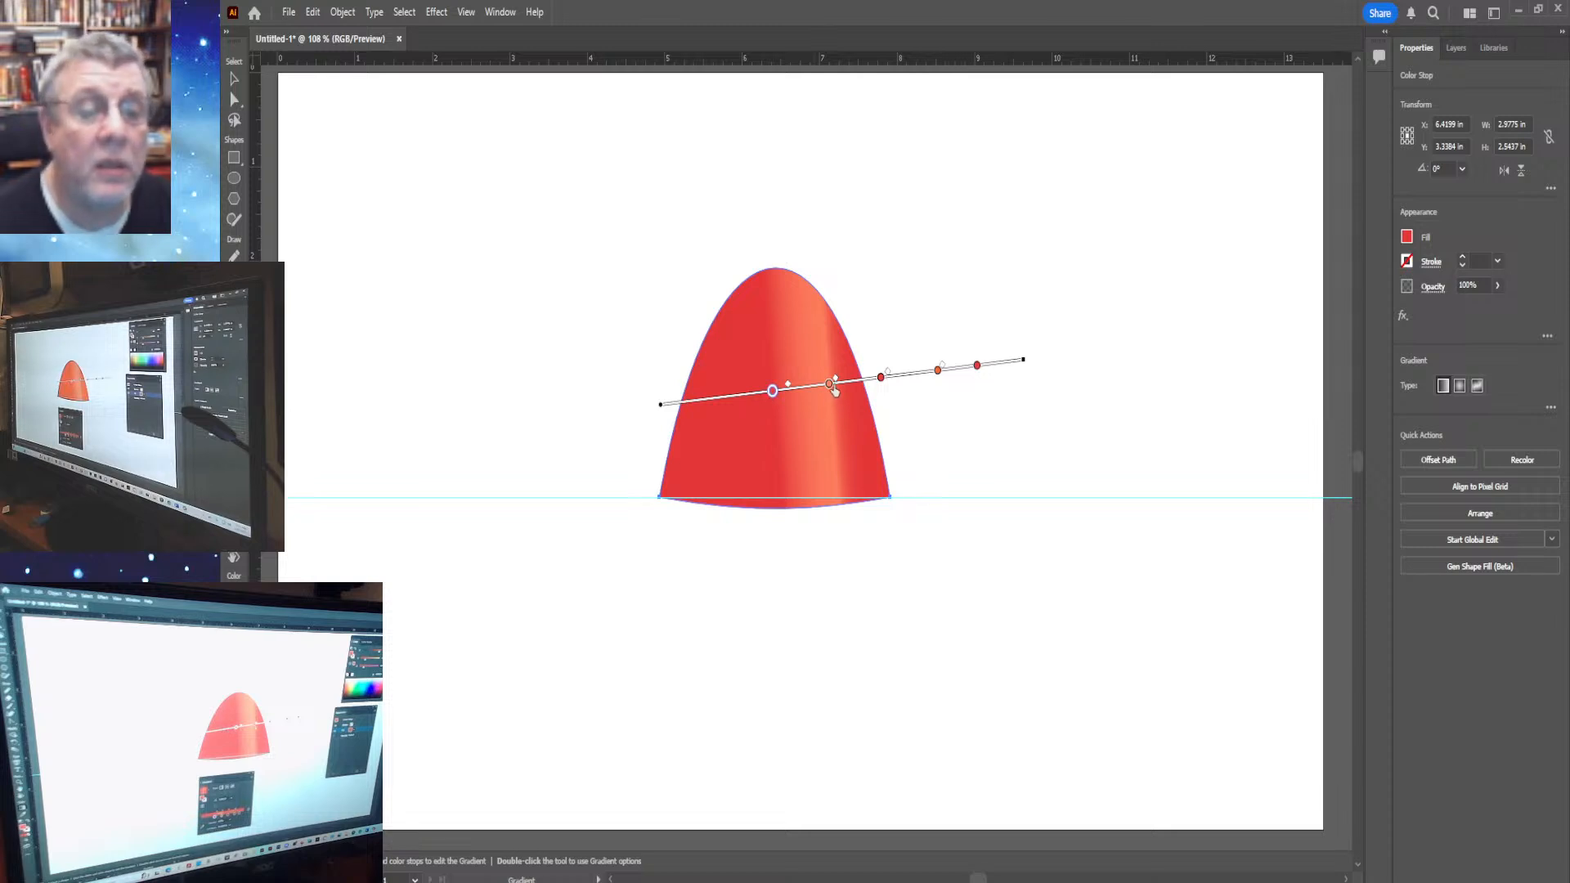
click(826, 388)
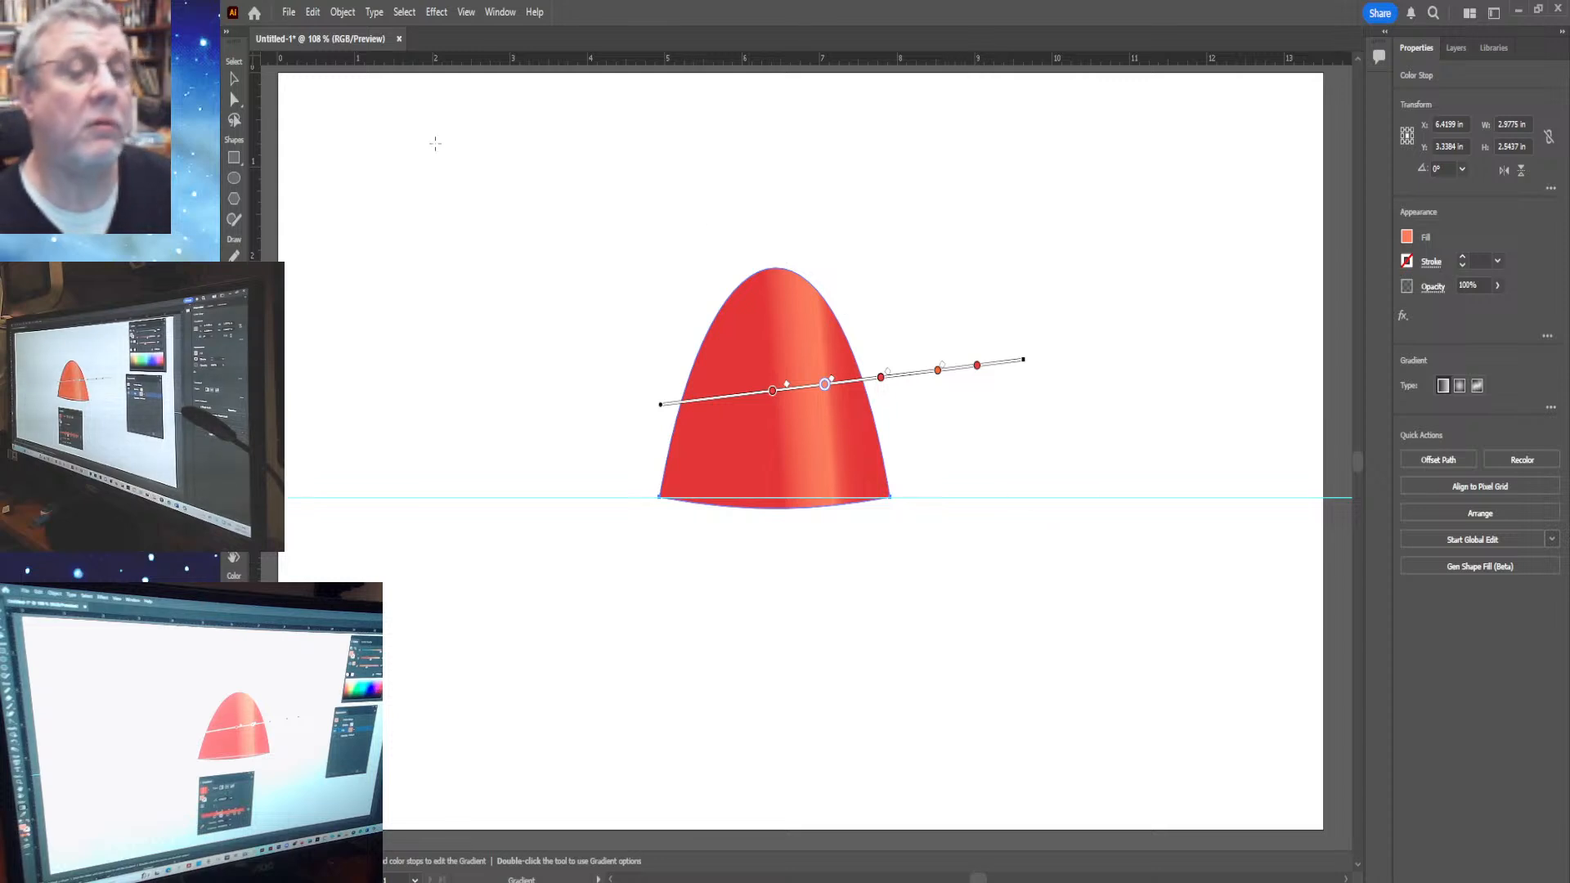
click(236, 99)
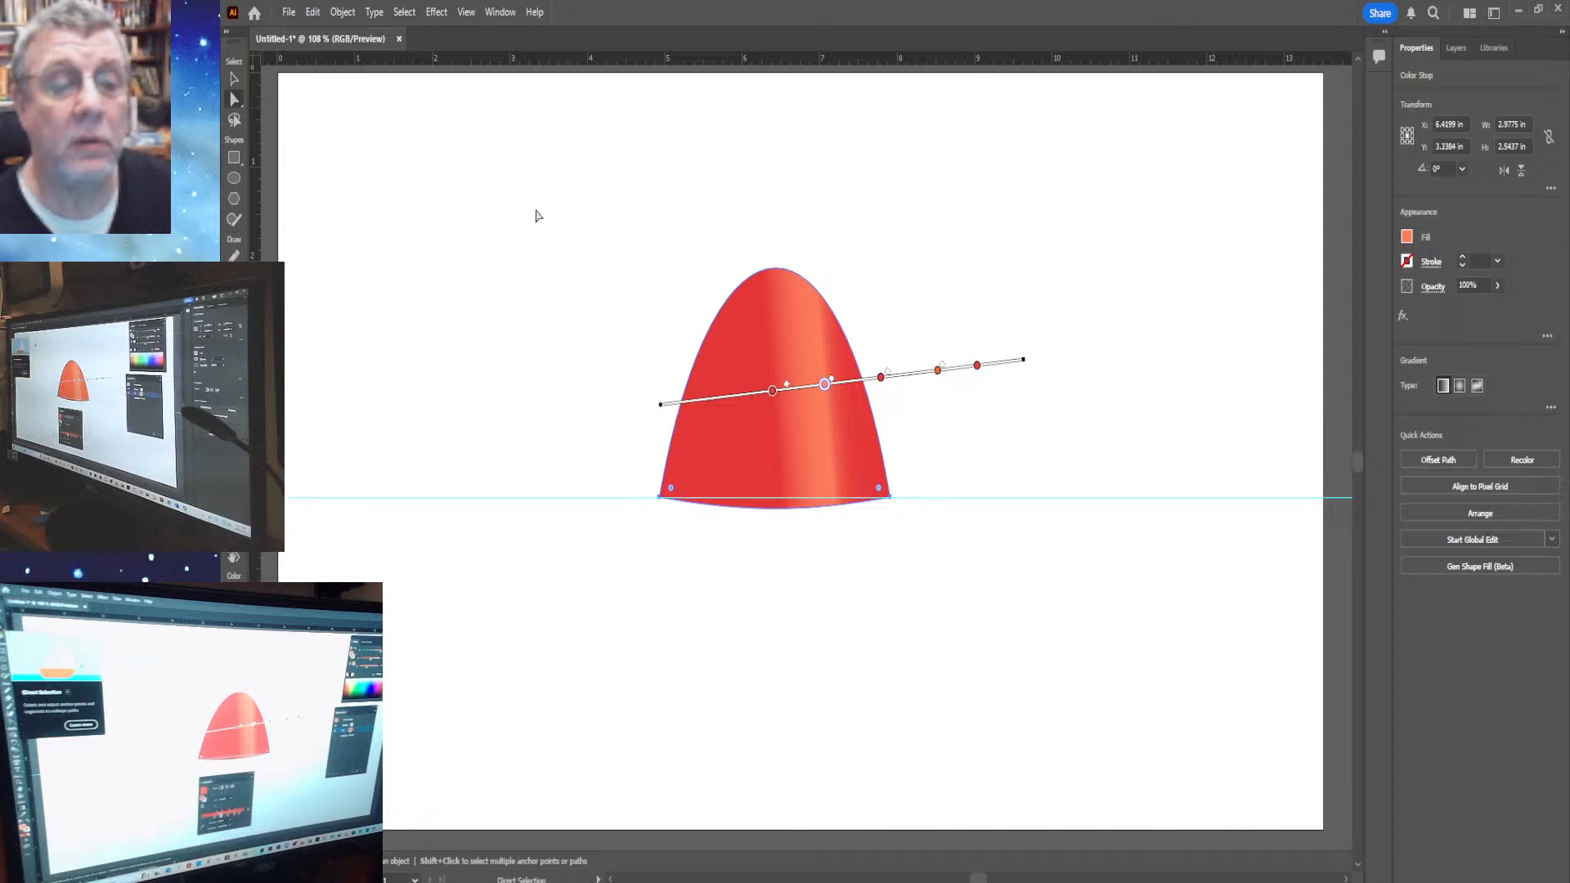
click(585, 251)
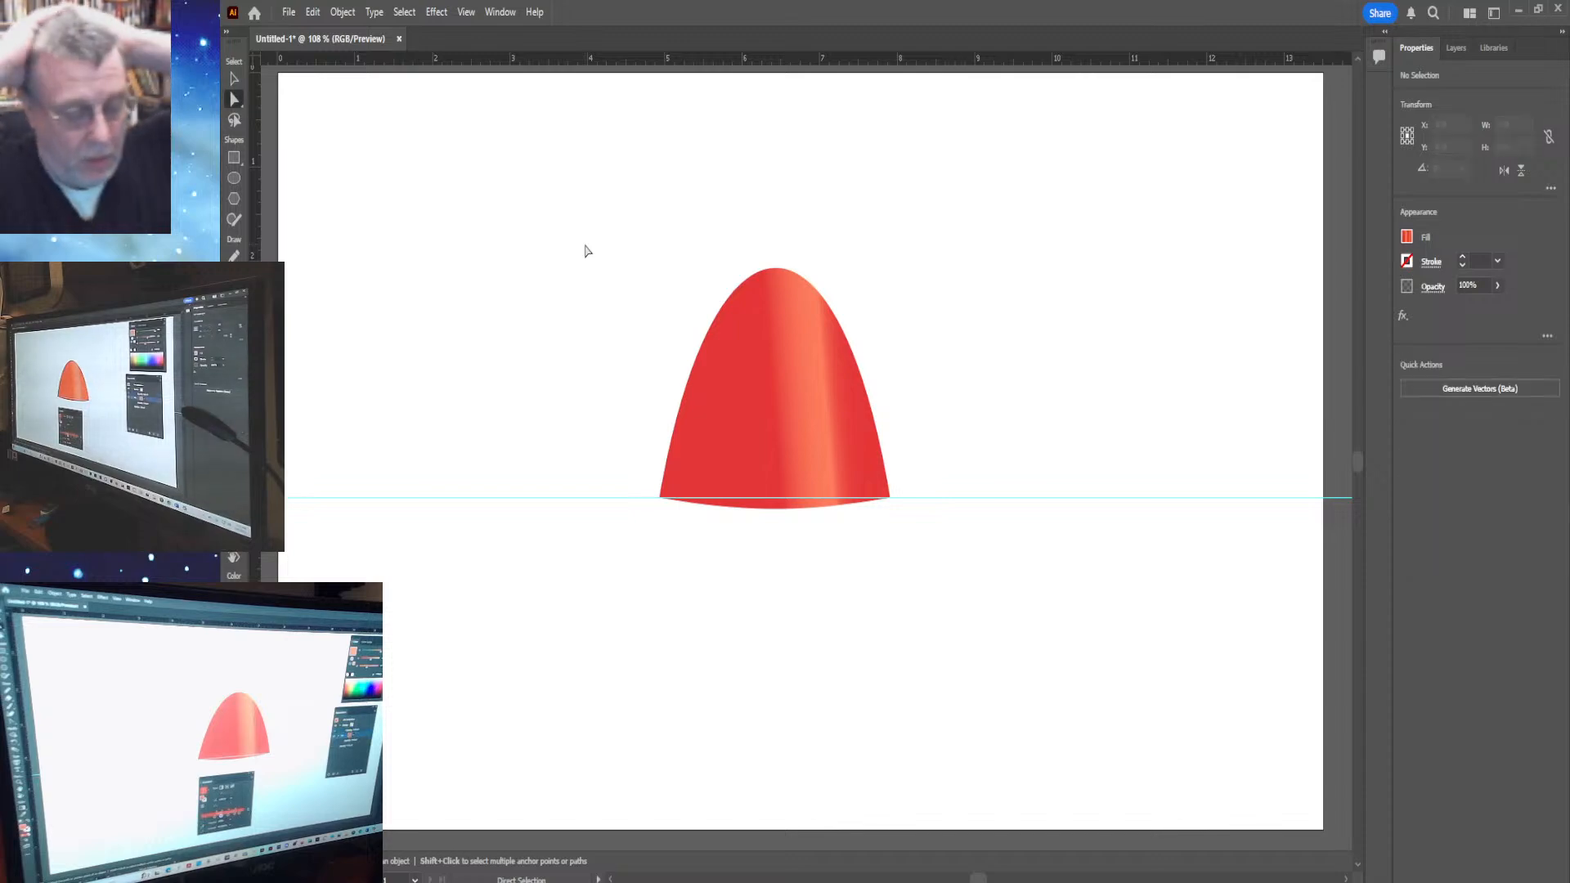
Draw a circle about 1.06 in wide outward from its center, to the upper left of the arch
click(234, 179)
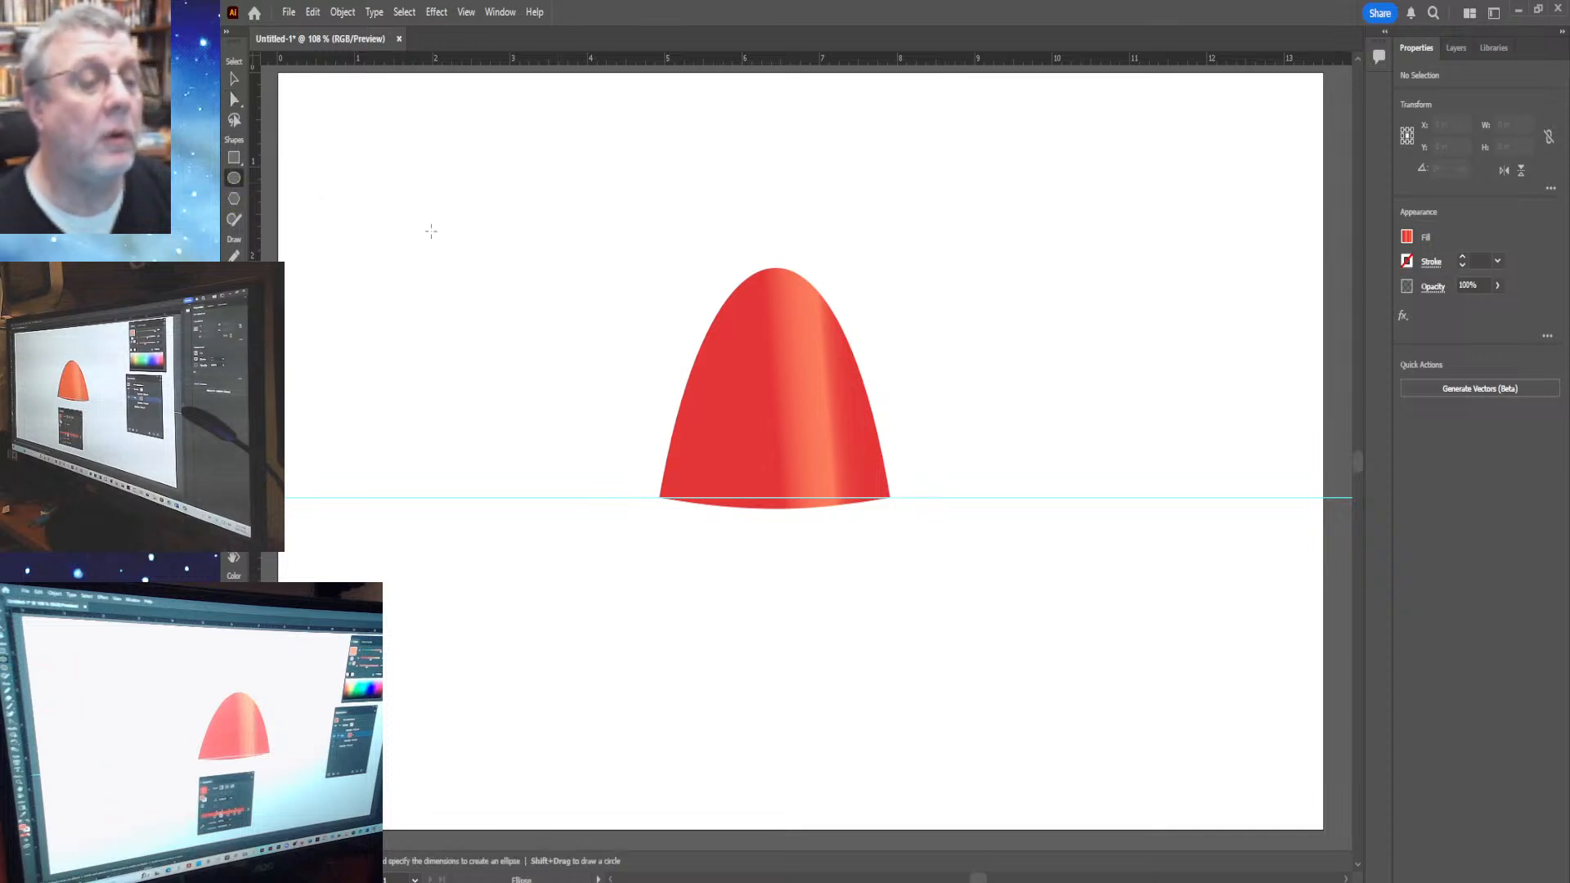
drag(432, 234, 510, 317)
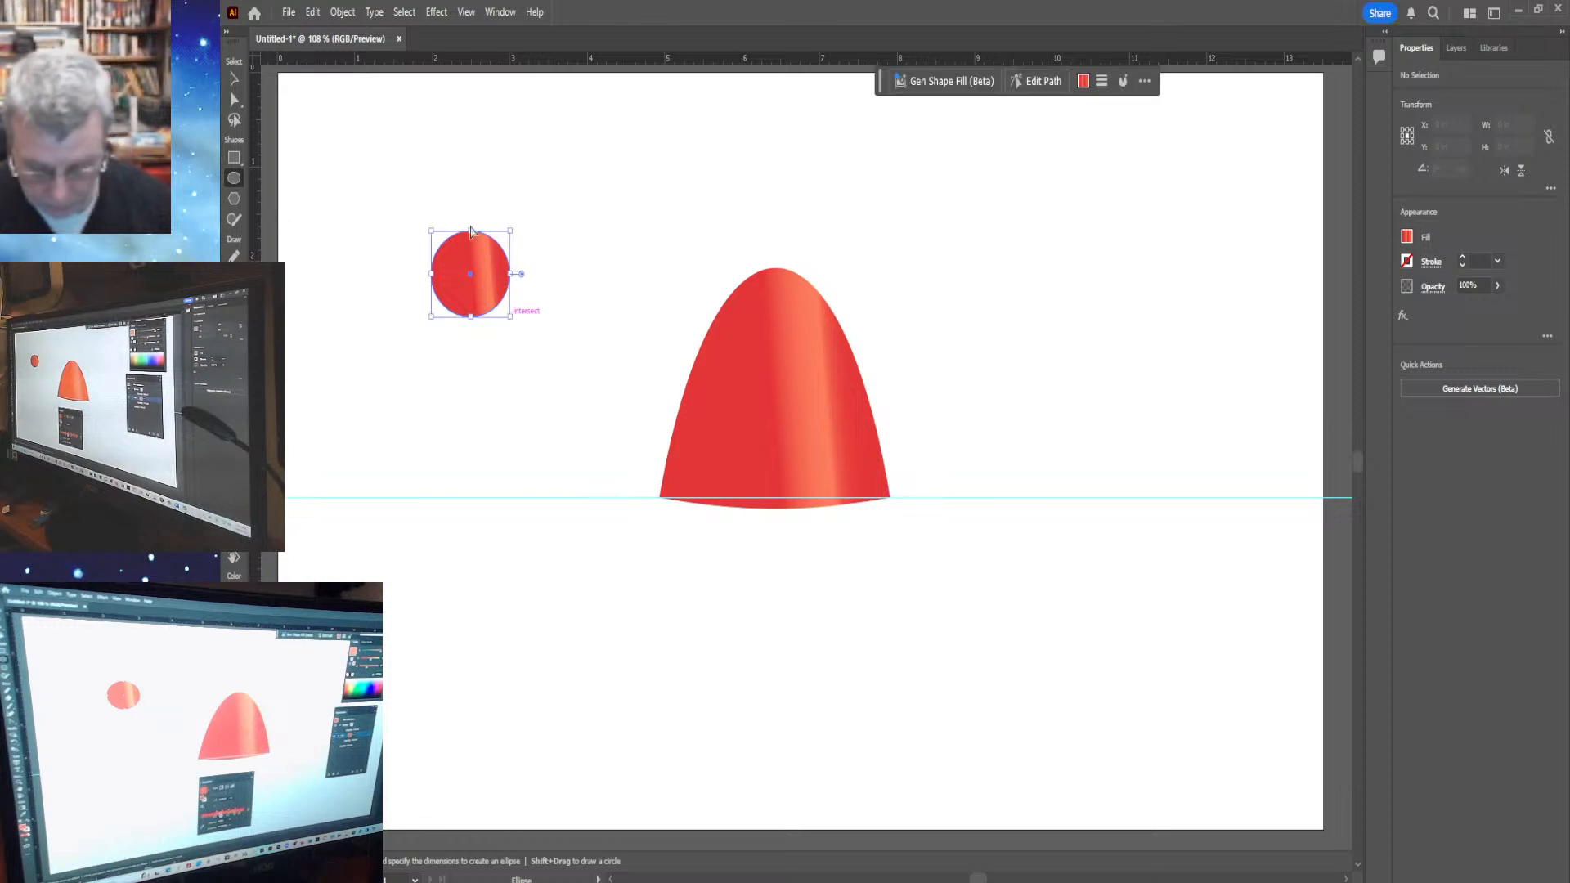
key(ctrl+z)
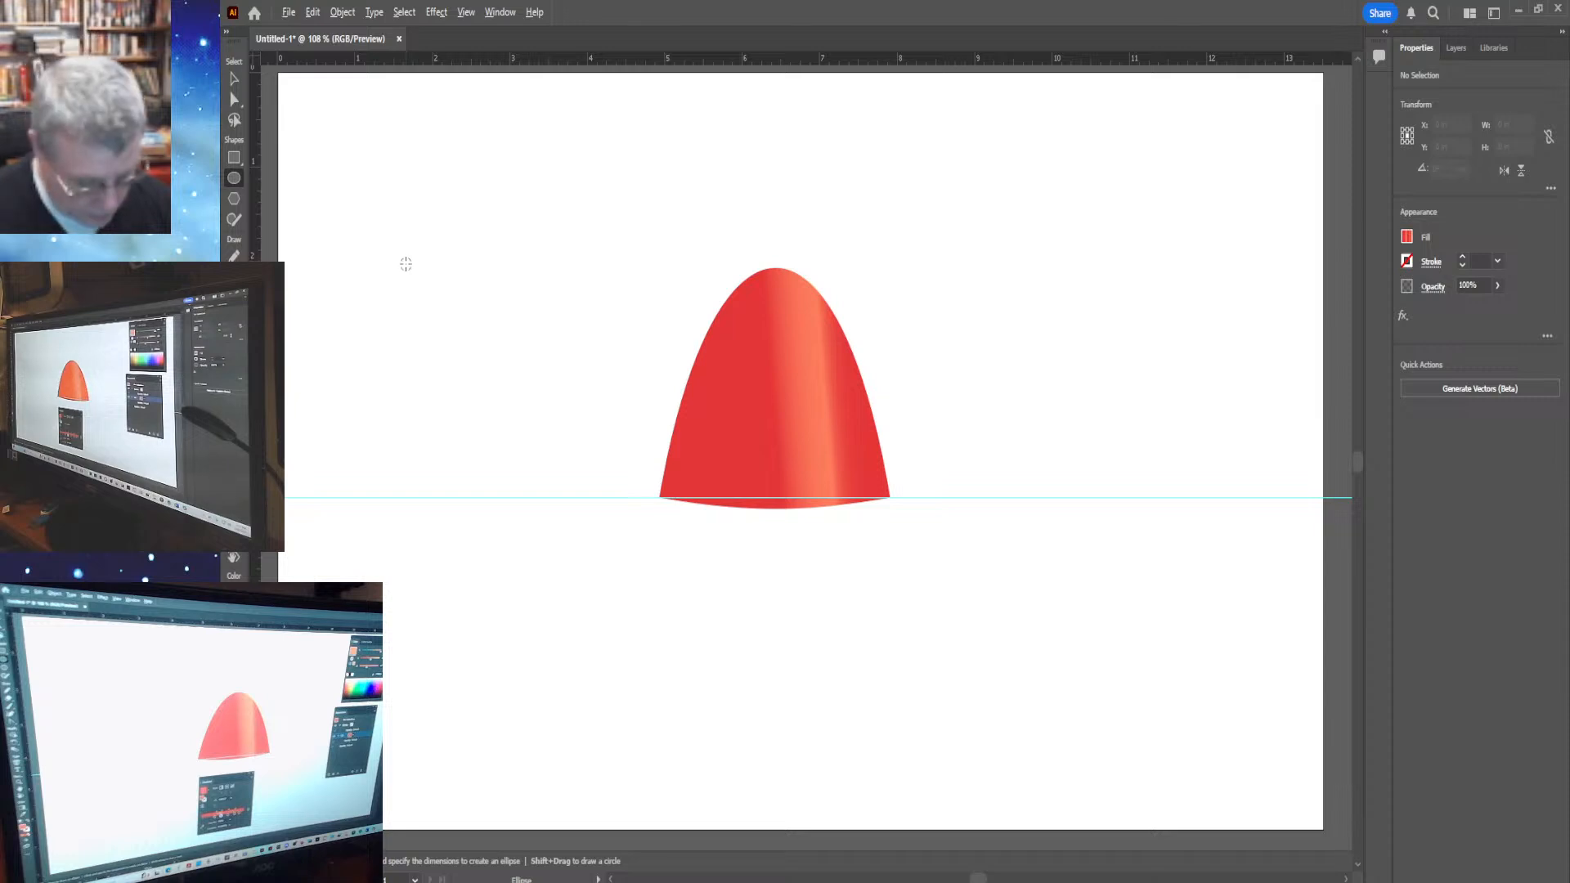
key(alt)
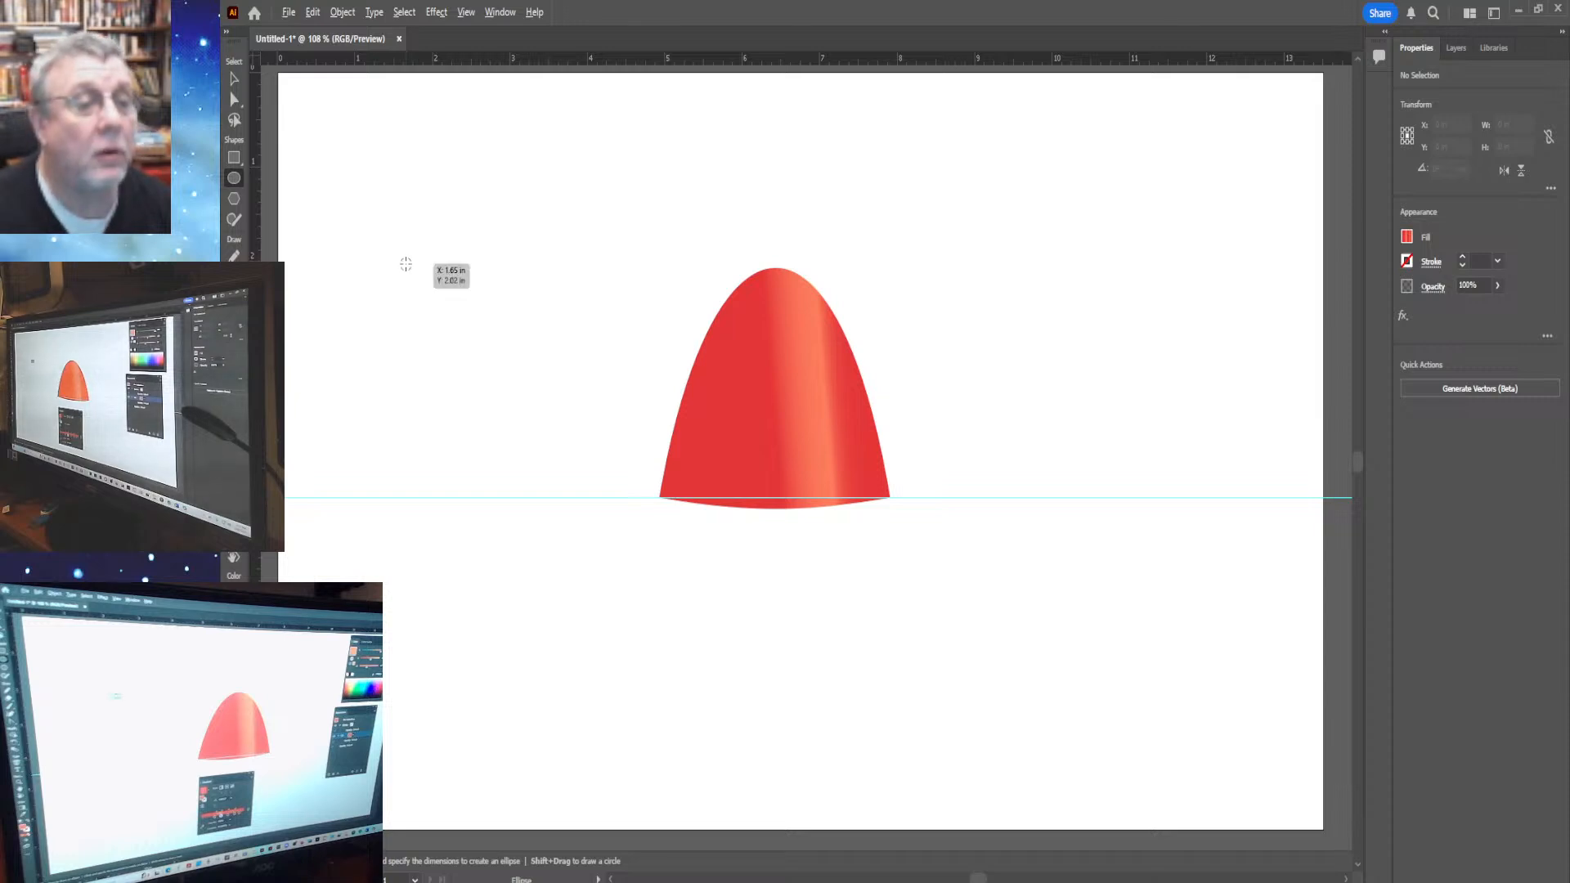
drag(405, 263, 445, 313)
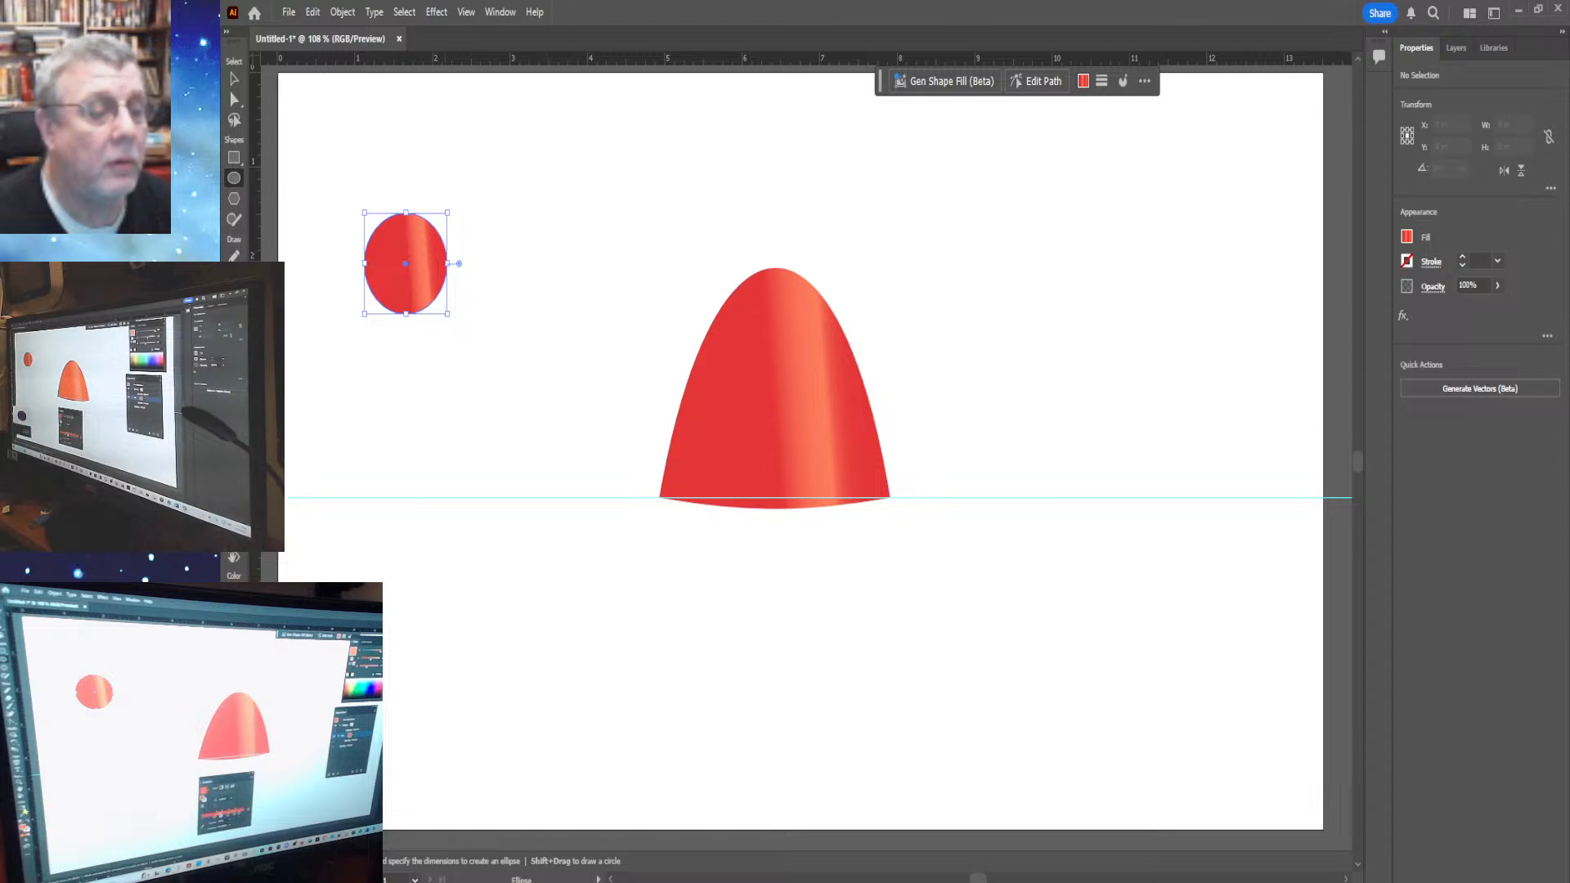
Level the circle's gradient, switch it to radial, and extend its radius moderately beyond the circle's edge
key(g)
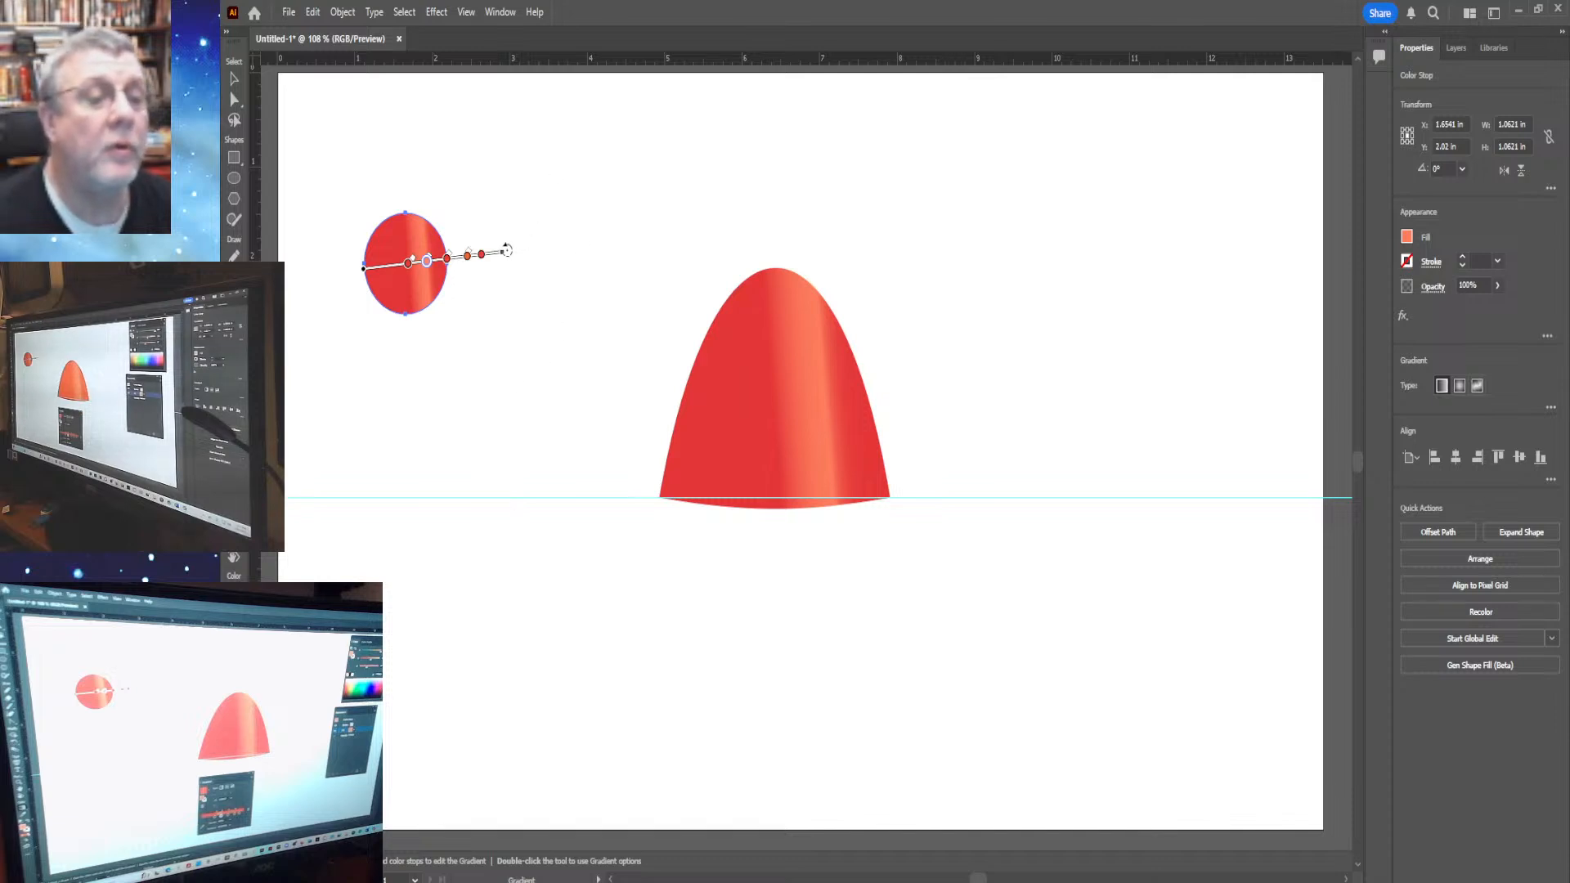
drag(503, 253, 508, 273)
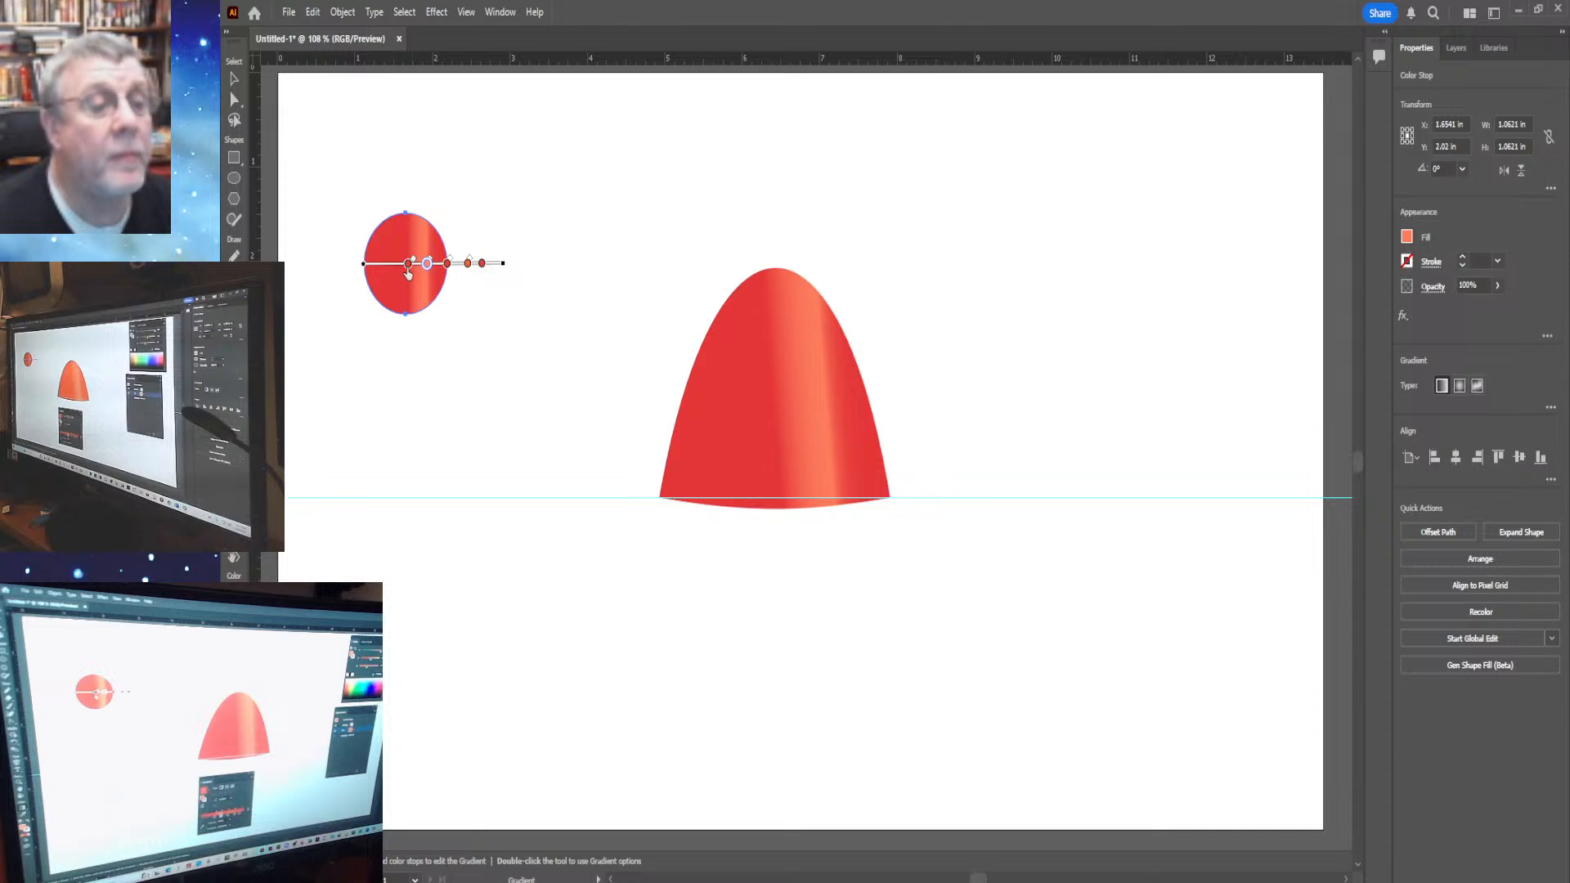
mouse_move(409, 270)
mouse_down()
mouse_move(383, 276)
mouse_move(407, 274)
mouse_up()
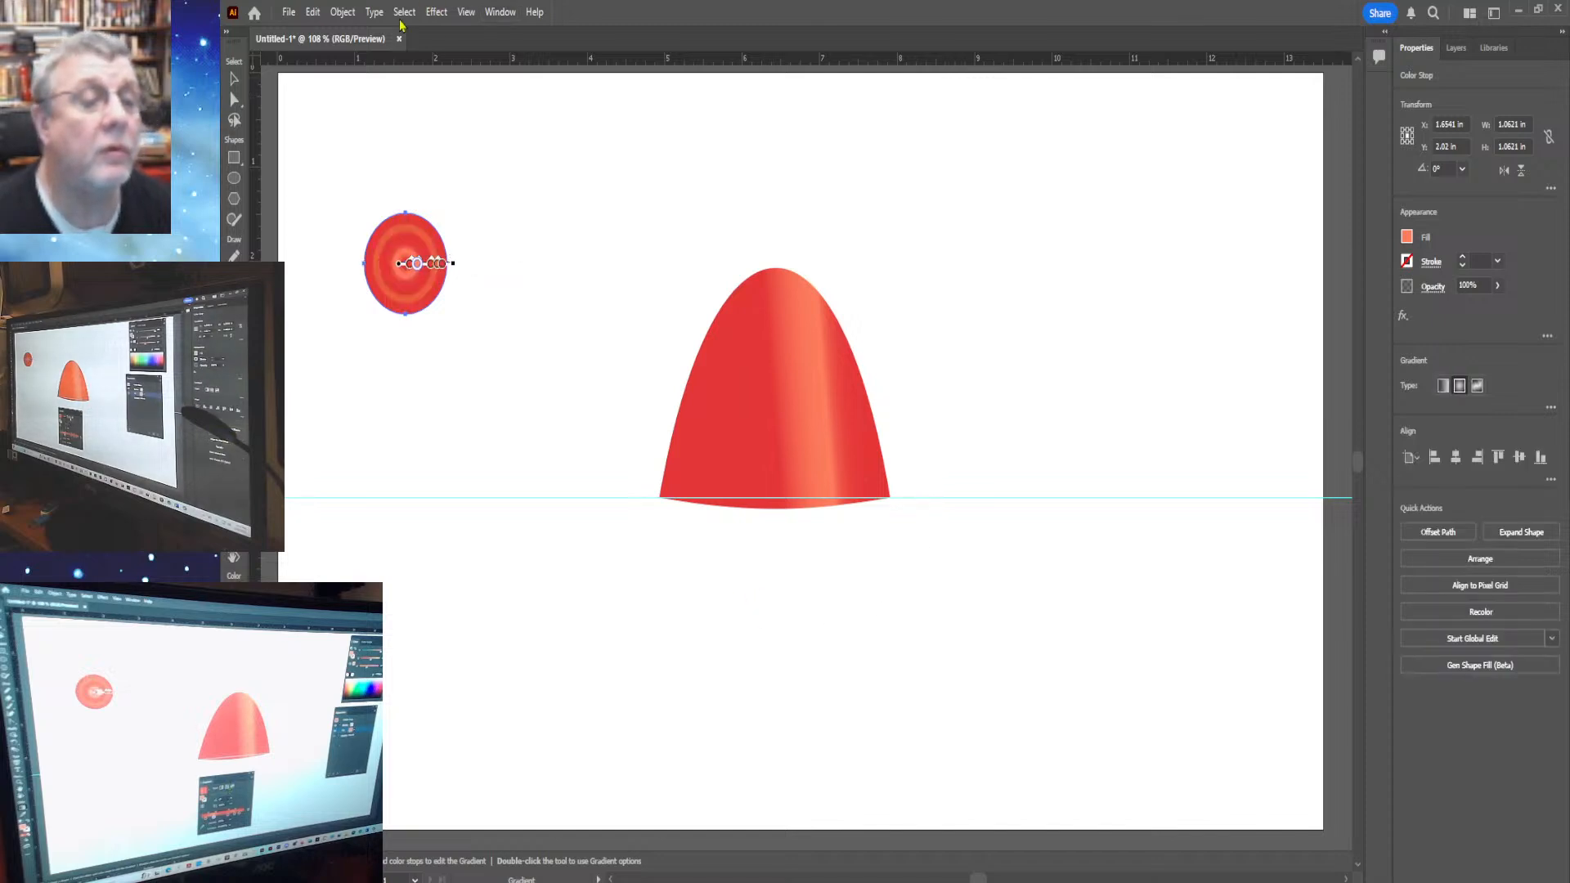
drag(456, 278, 586, 278)
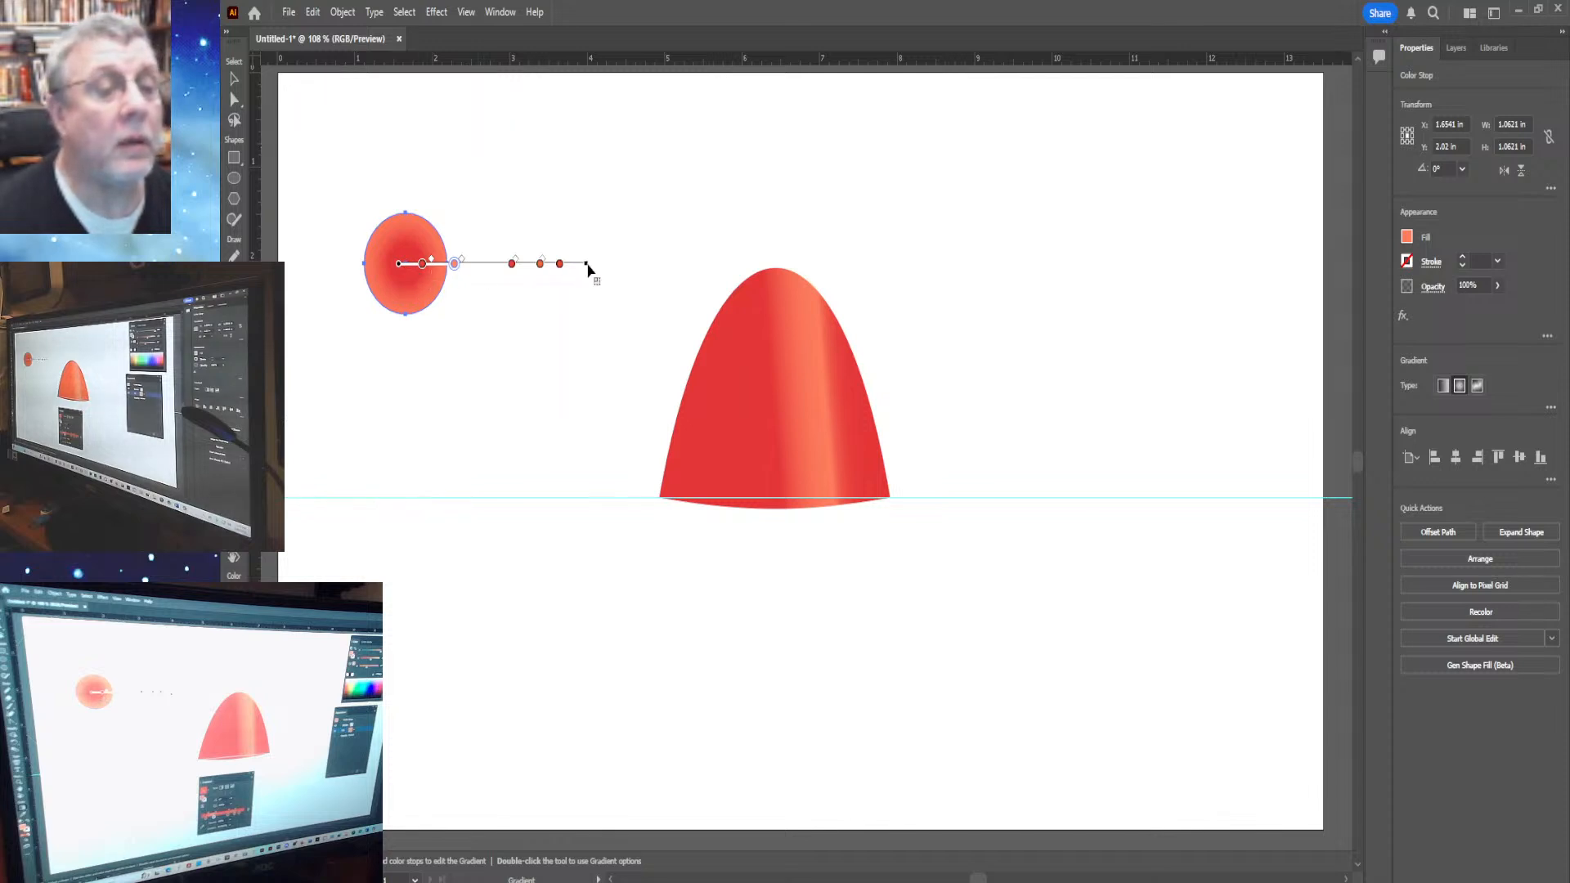
drag(587, 263, 492, 276)
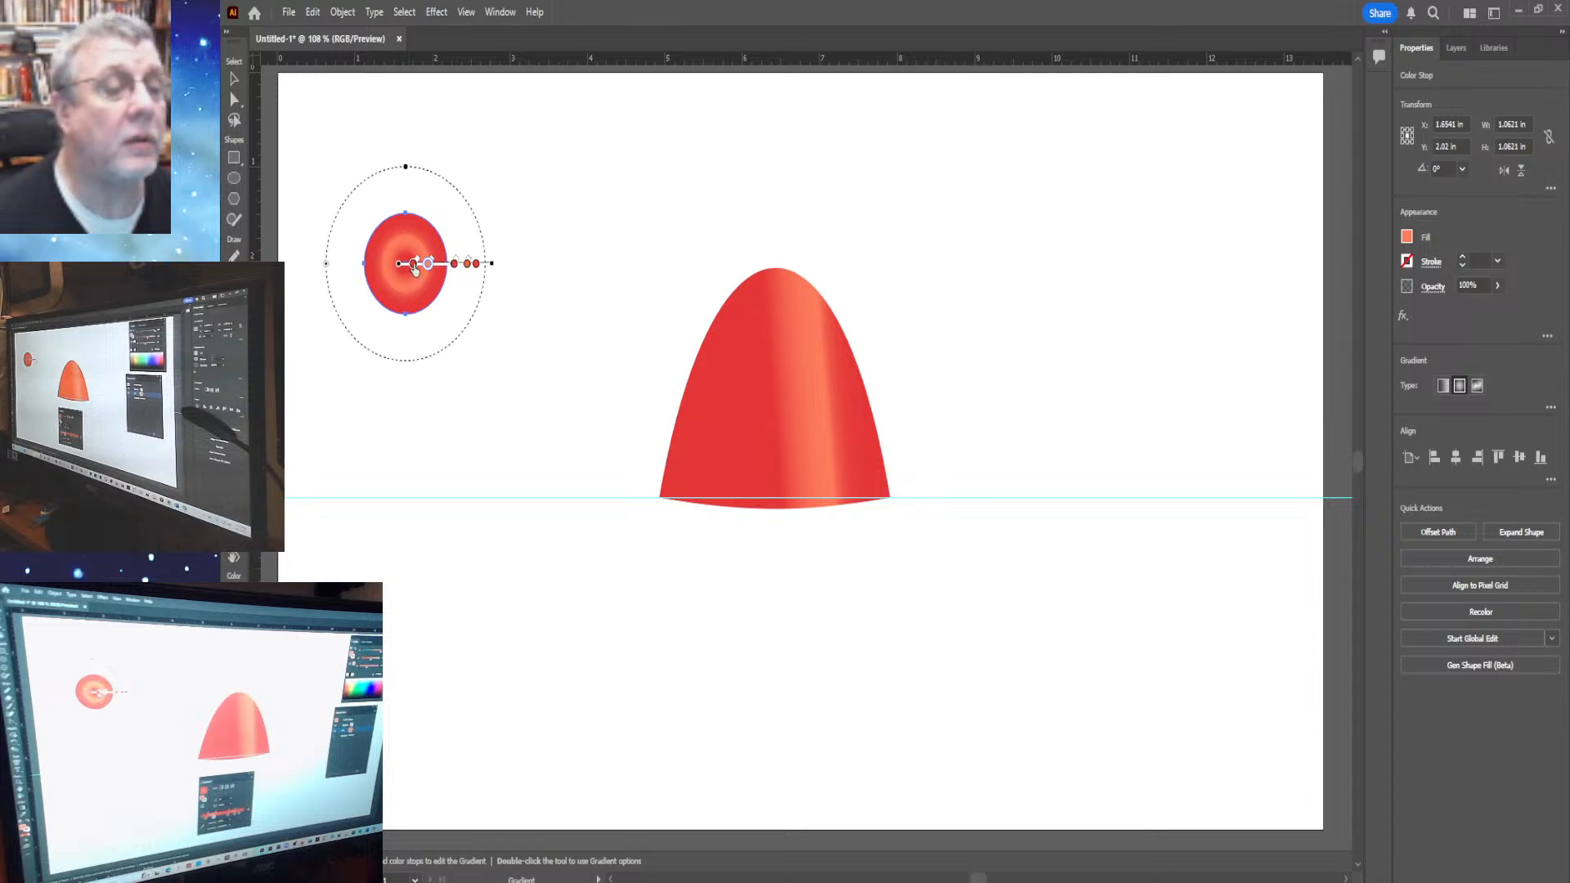
Recolor the circle's first gradient stop golden yellow and its second stop orange
click(413, 263)
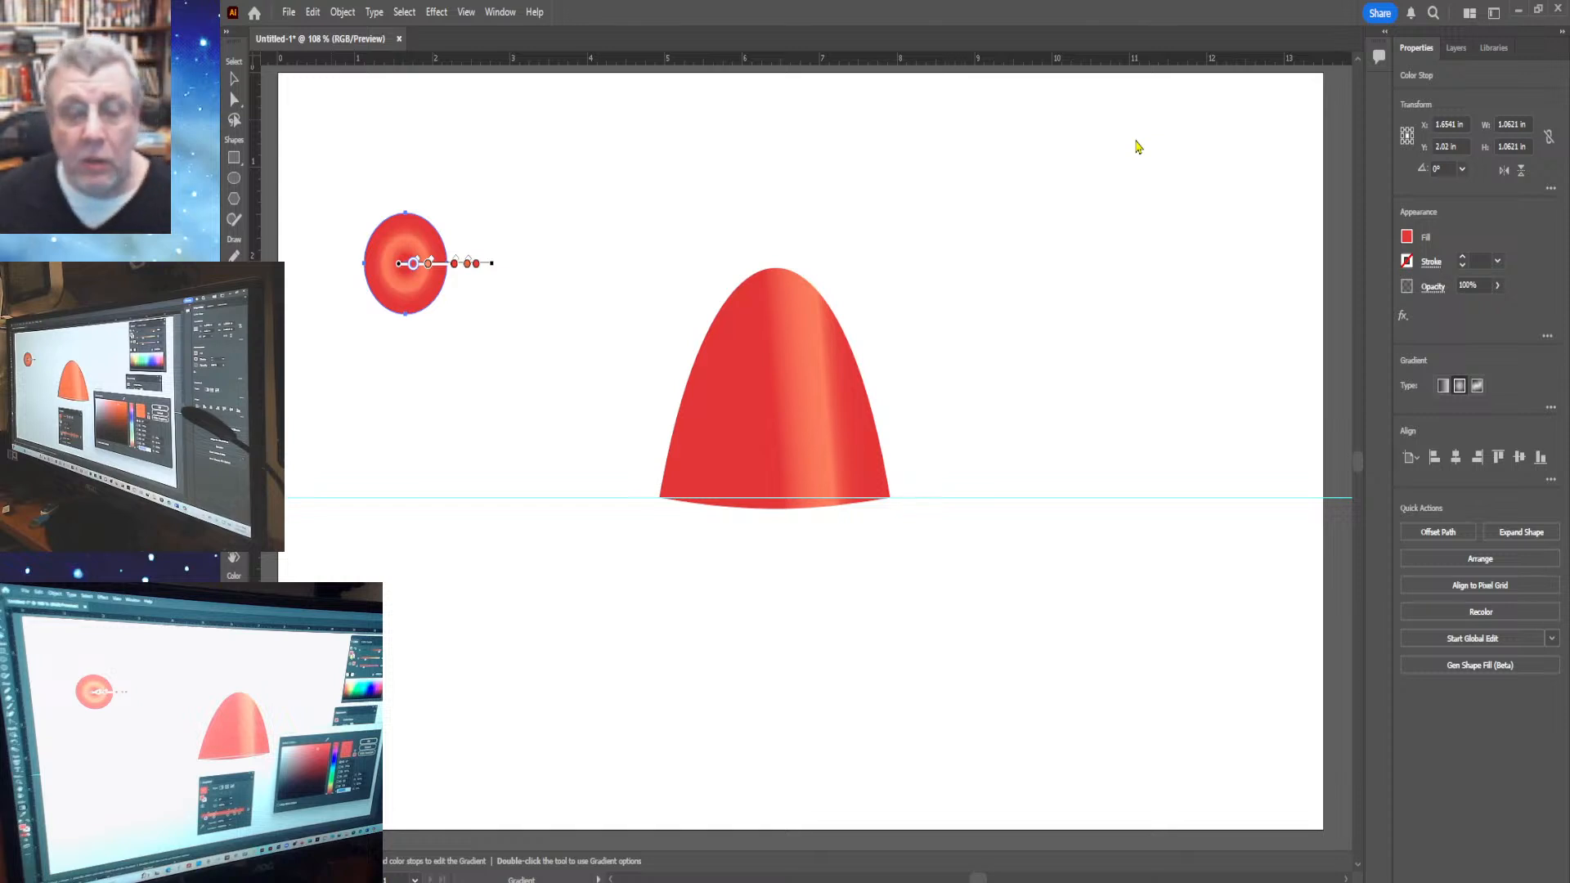
key(a)
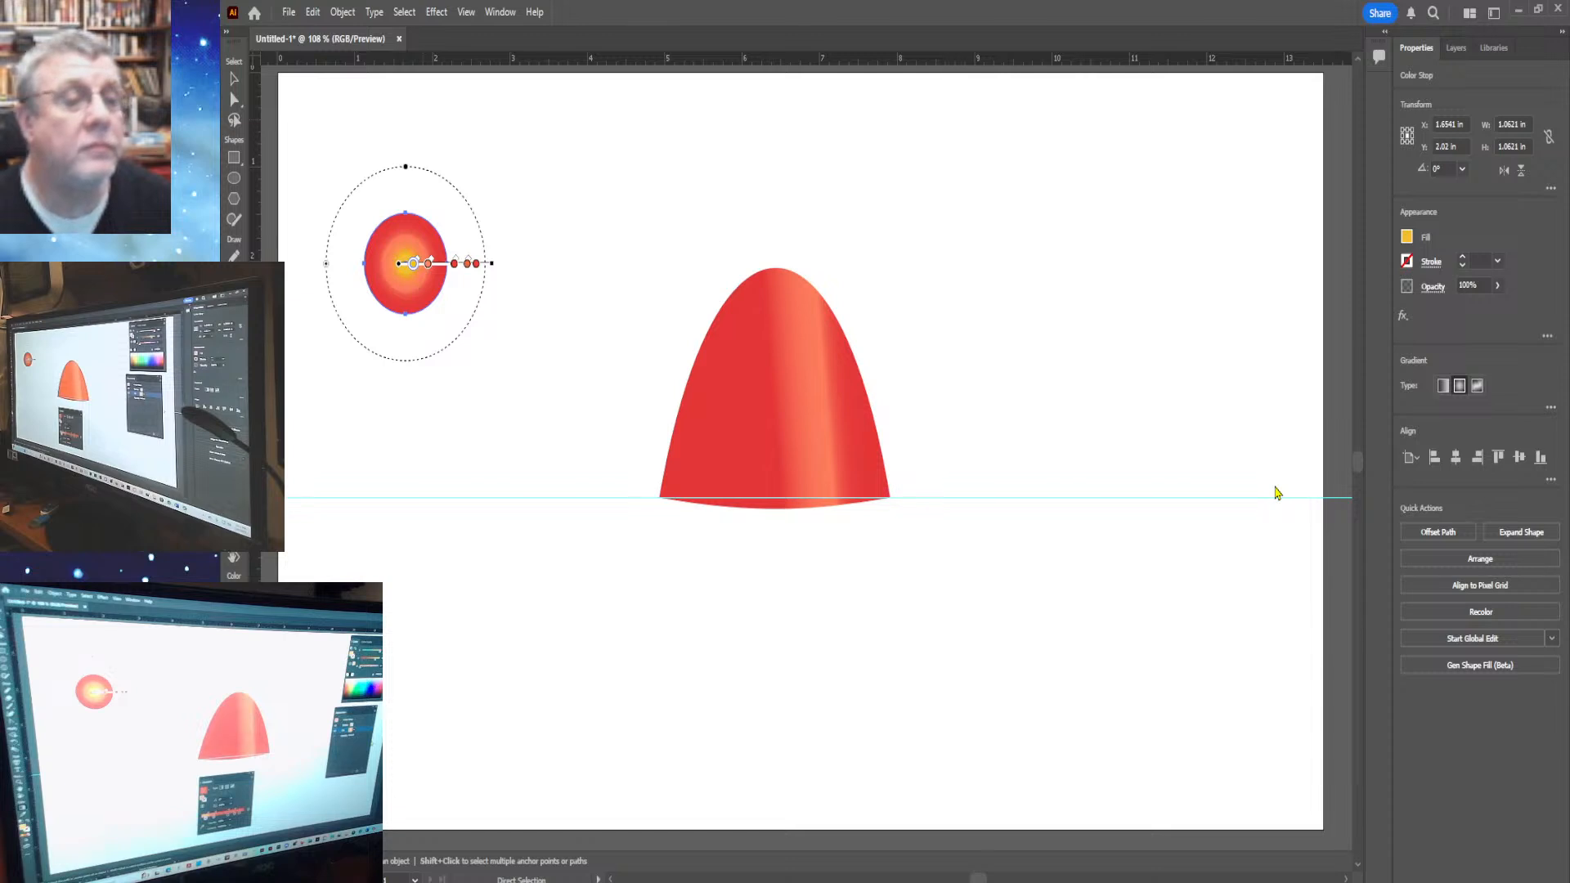
key(g)
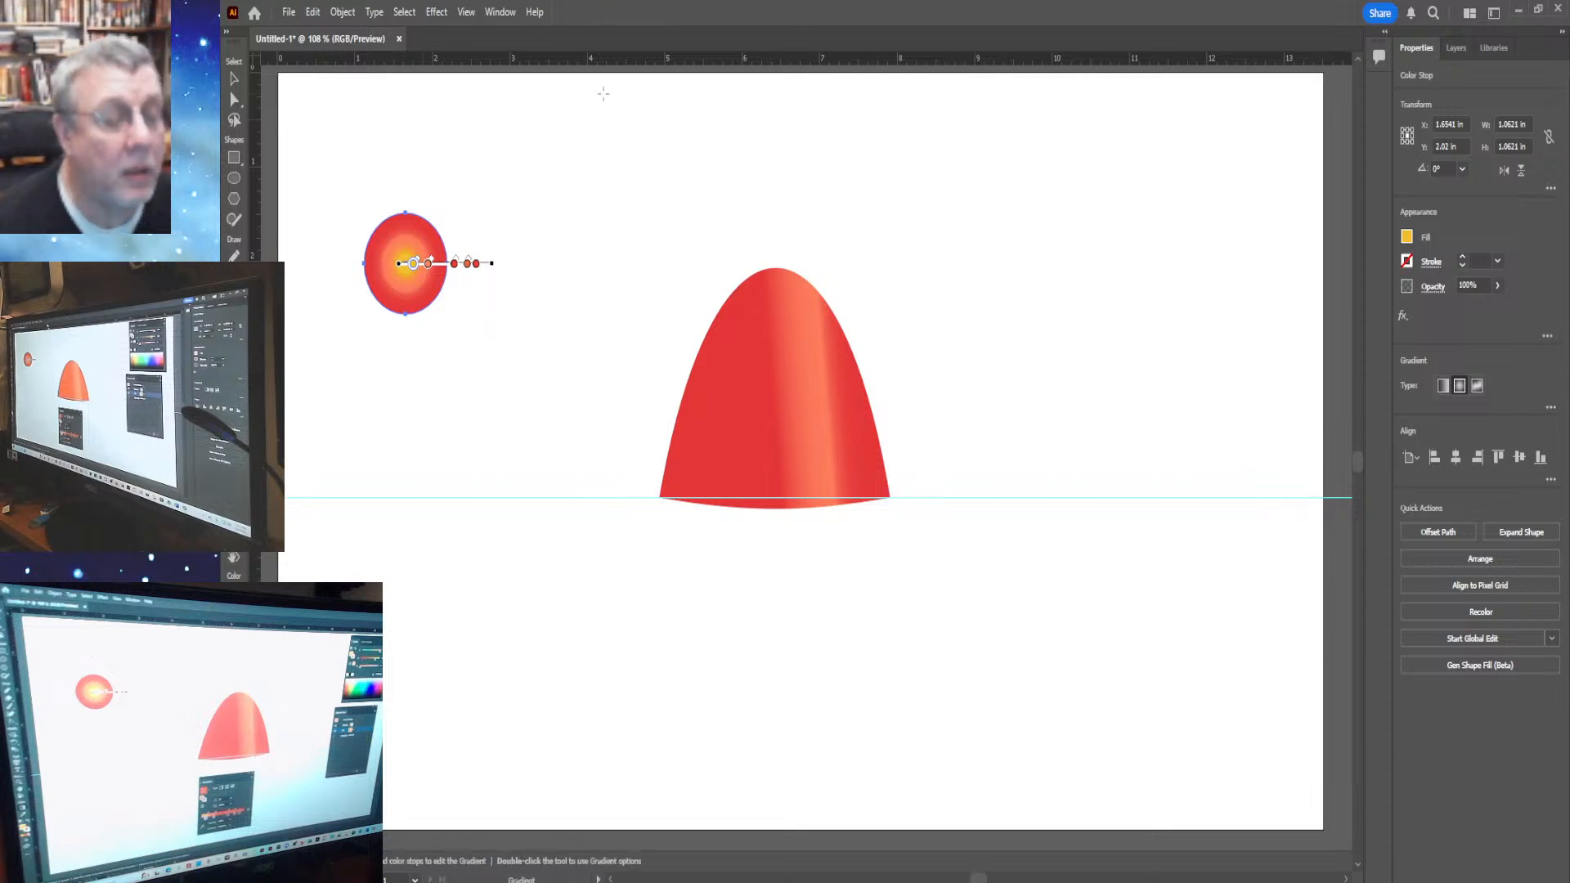
click(427, 265)
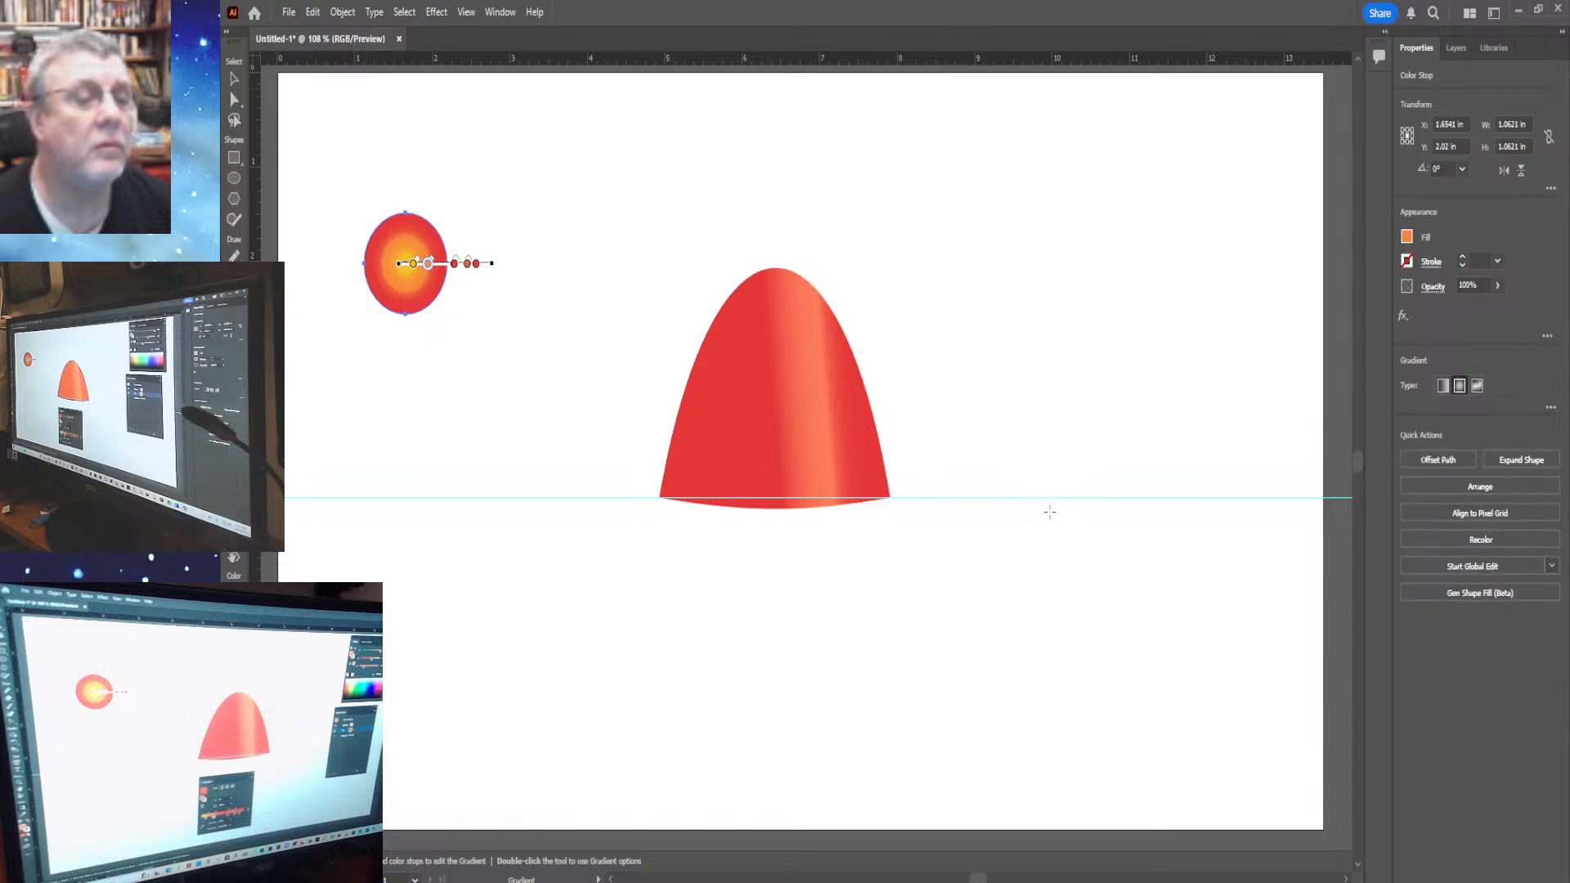
Slide the circle's third gradient stop inward to the circle's edge and recolor it bright yellow
mouse_move(452, 272)
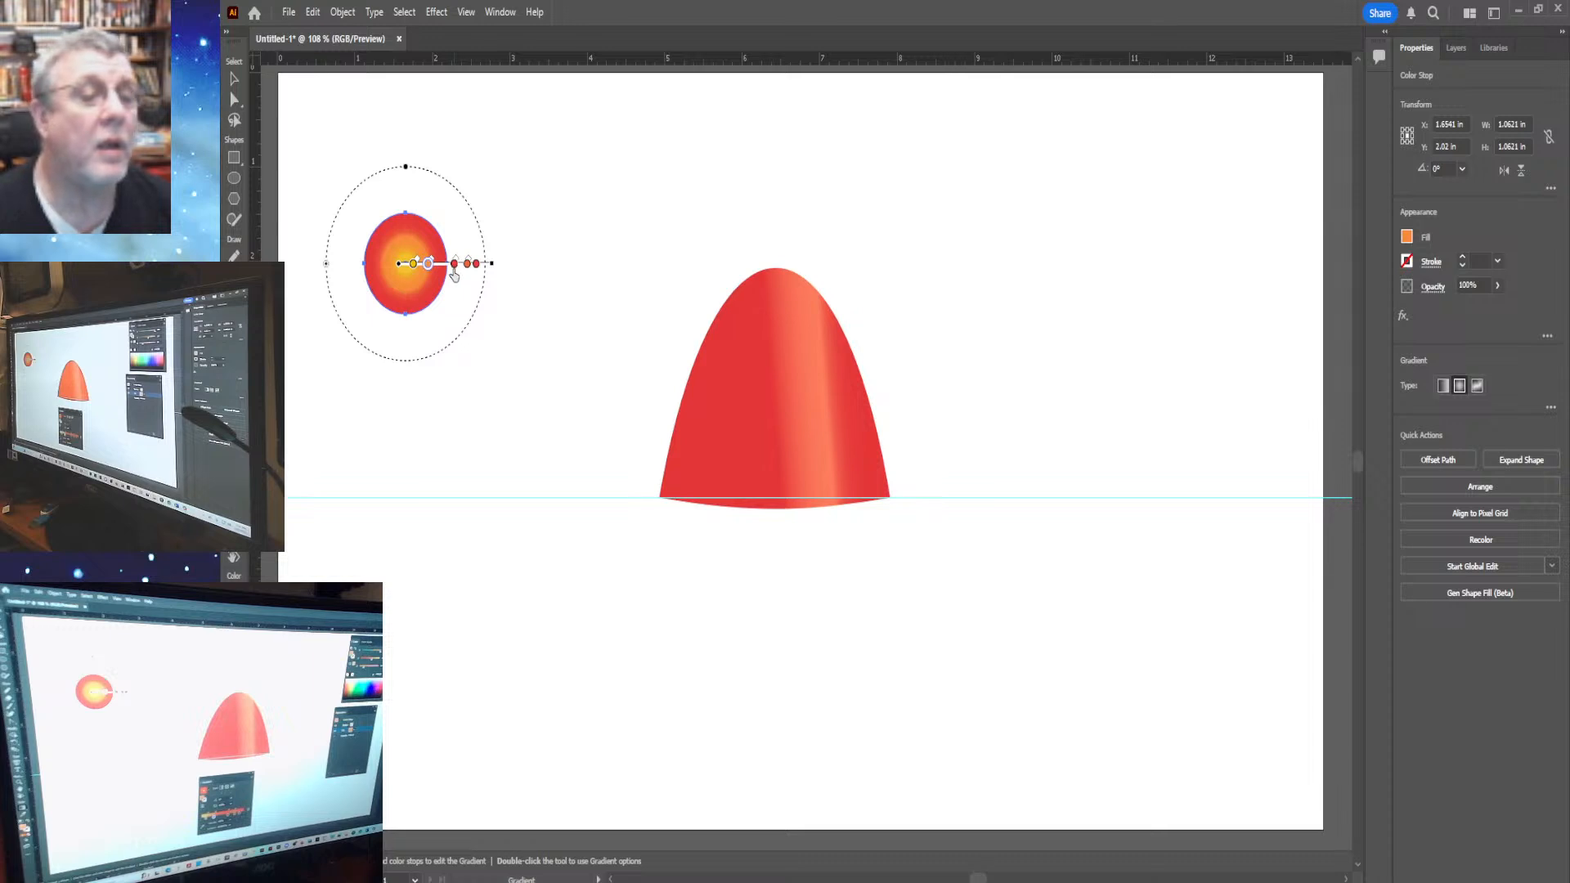
drag(454, 264, 448, 265)
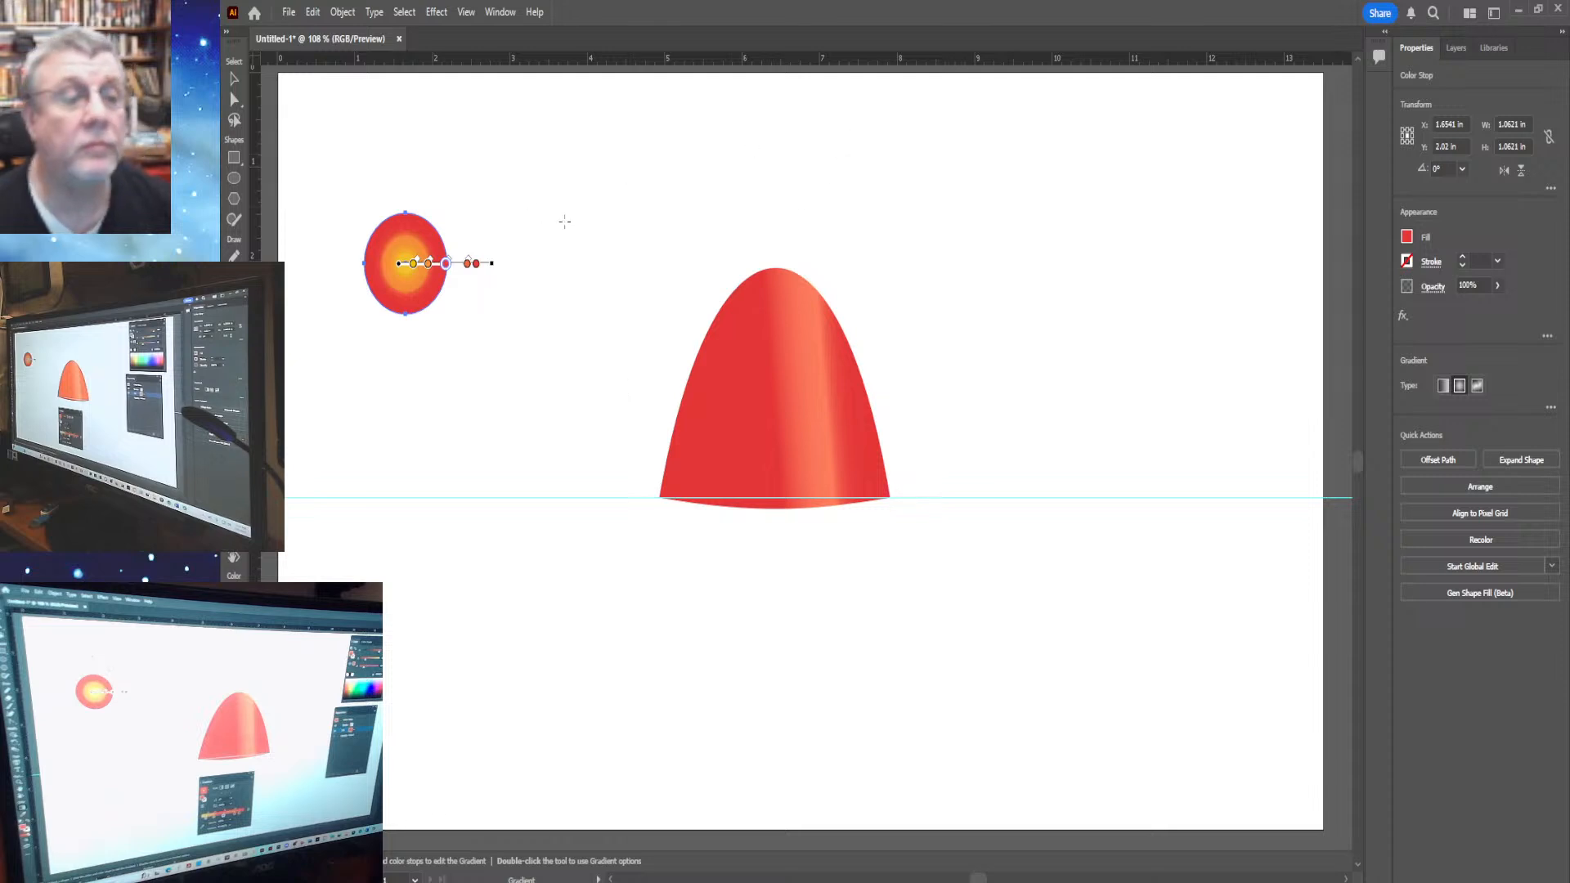
key(a)
key(g)
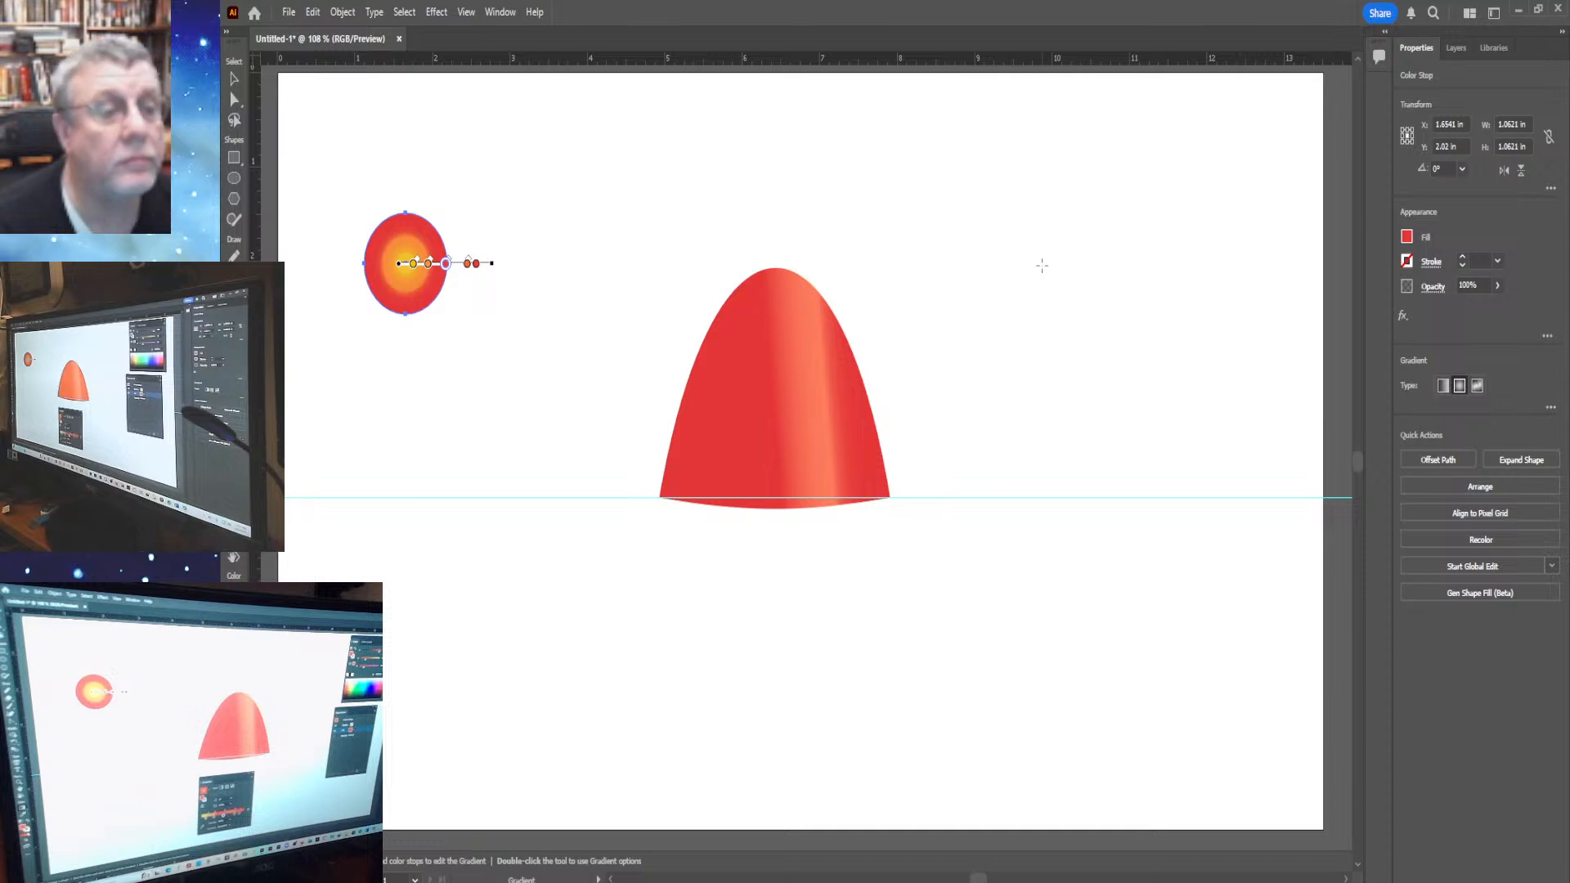
key(a)
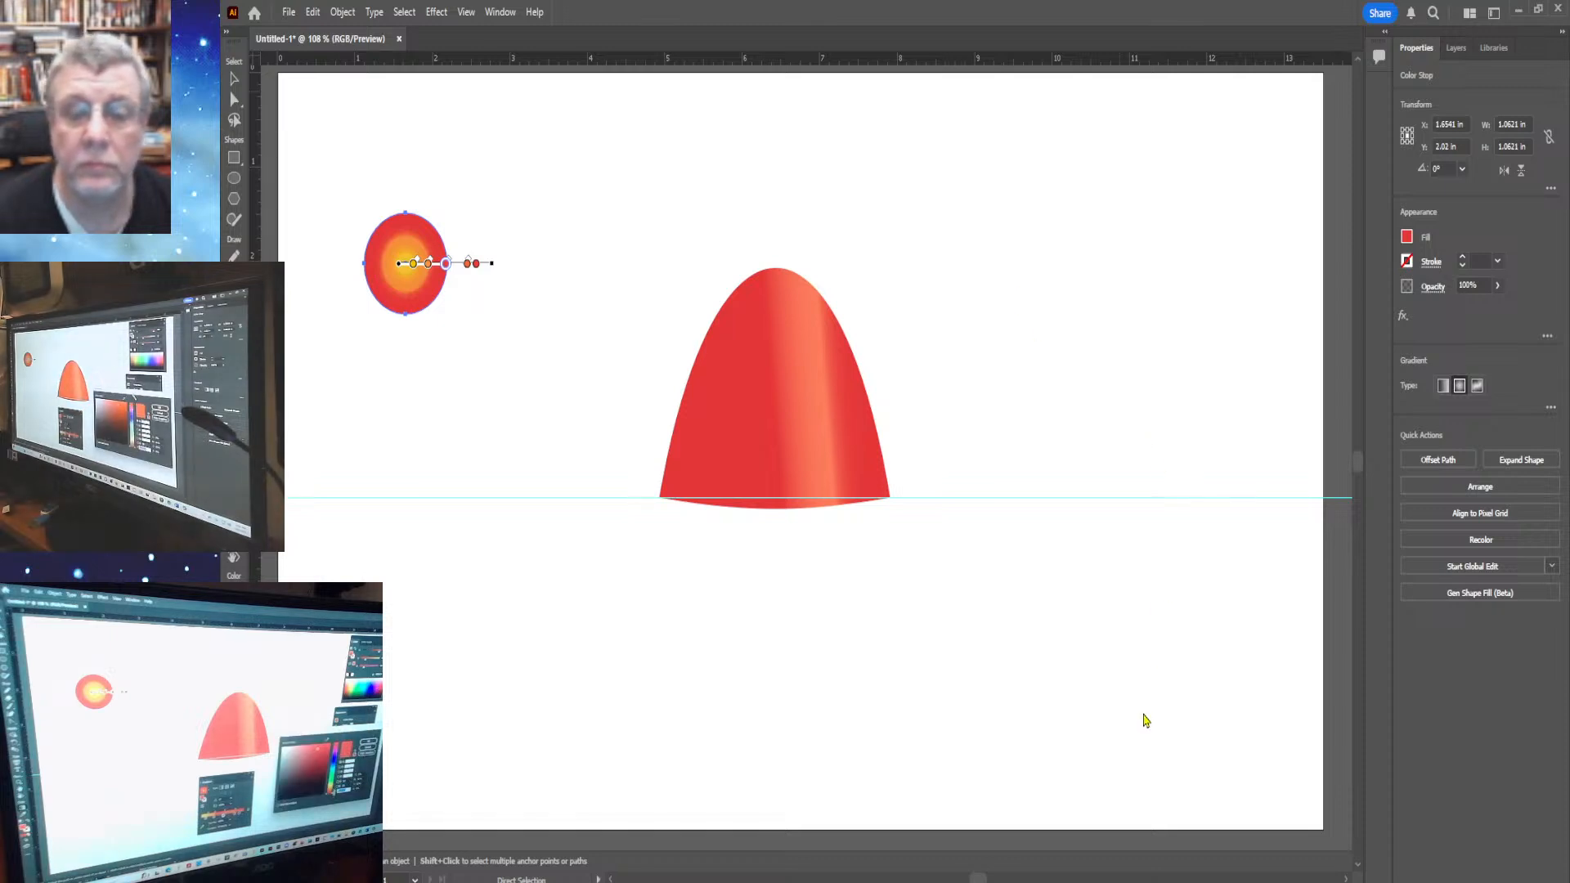
key(g)
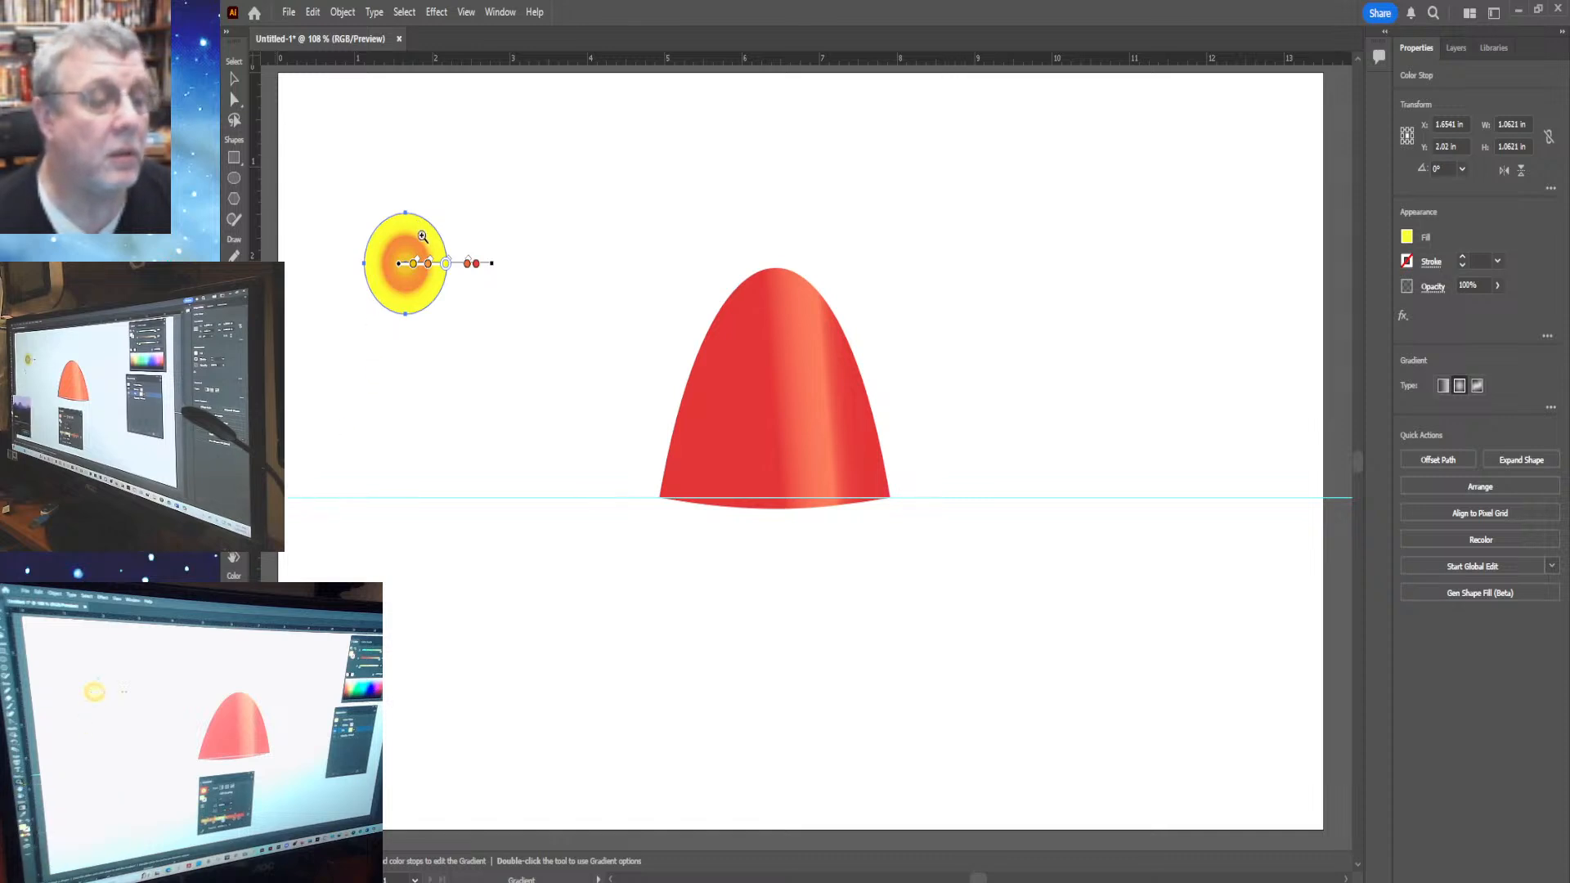
Move the circle's orange stop outward near the yellow rim stop, and shift the inner blend midpoint toward the golden center stop
click(423, 236)
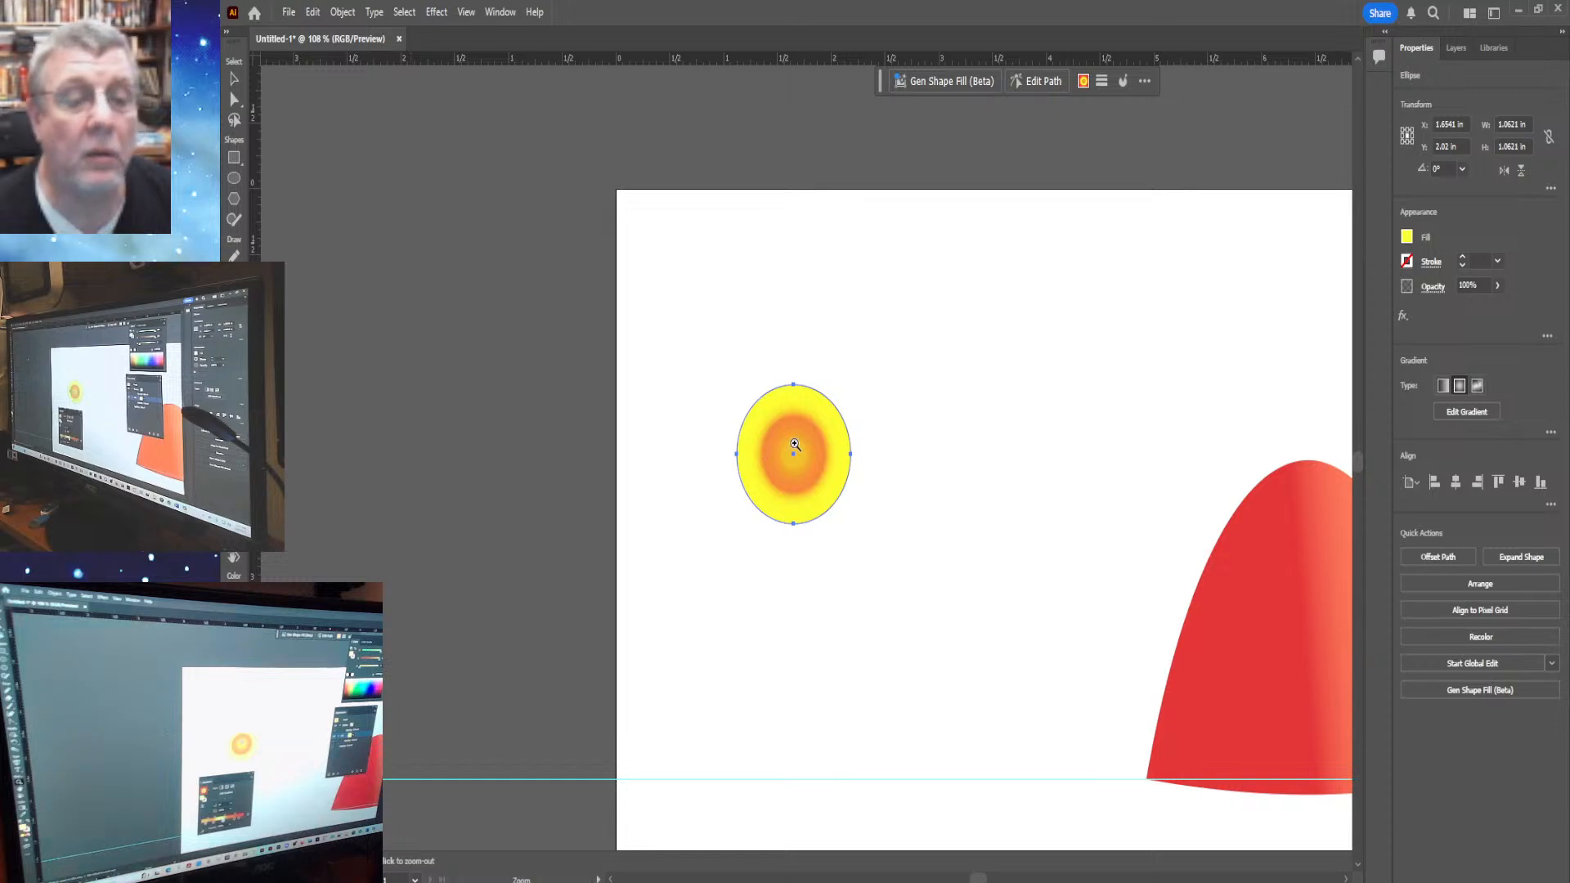
click(796, 456)
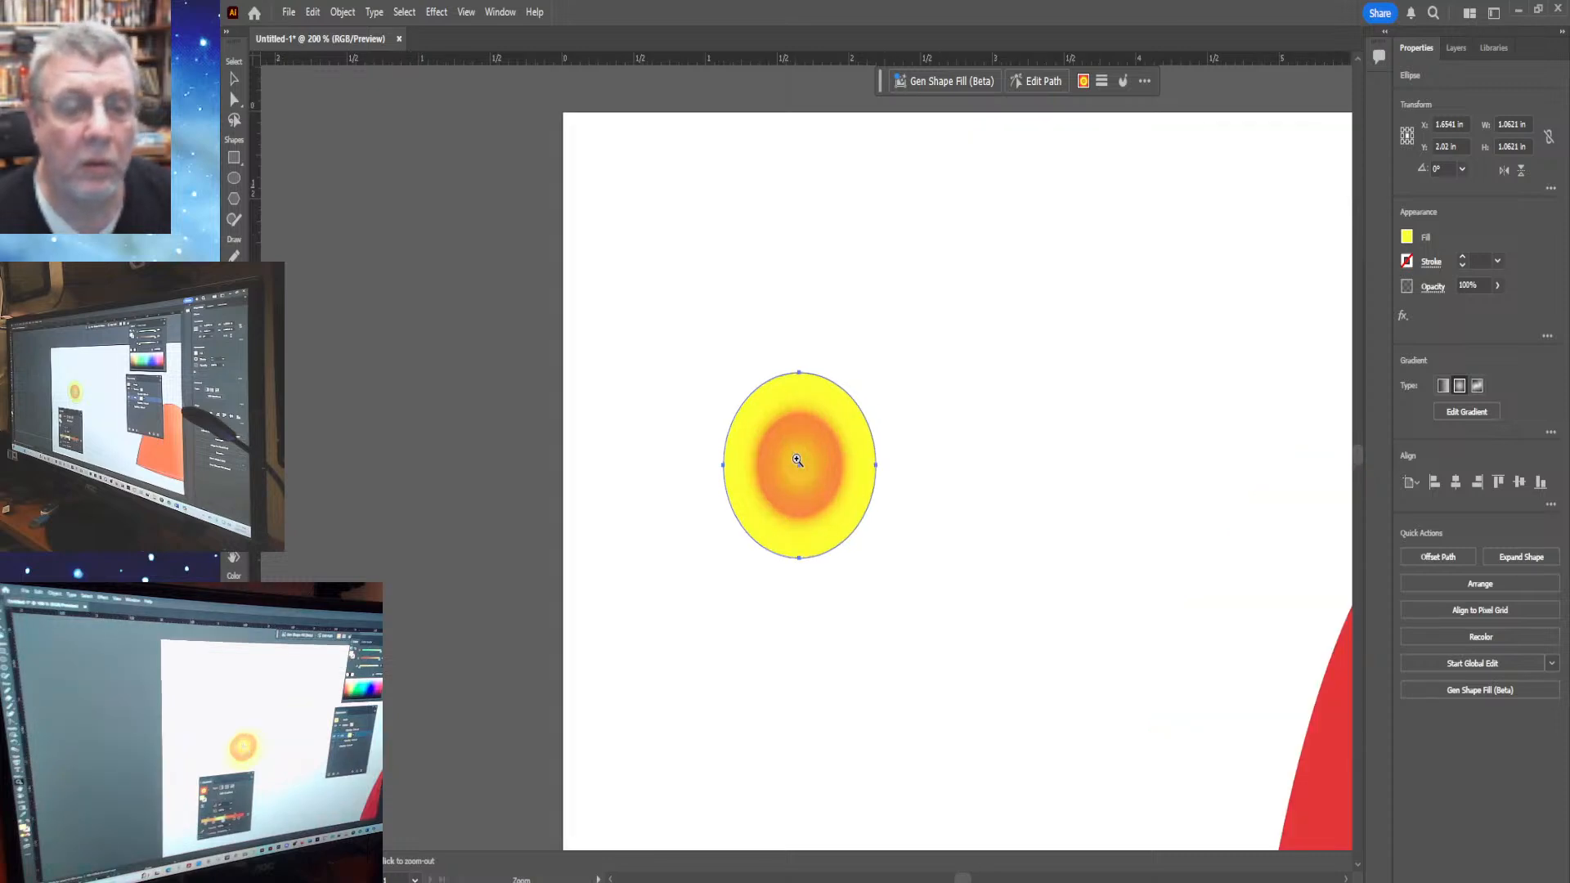
click(797, 458)
click(798, 457)
click(789, 465)
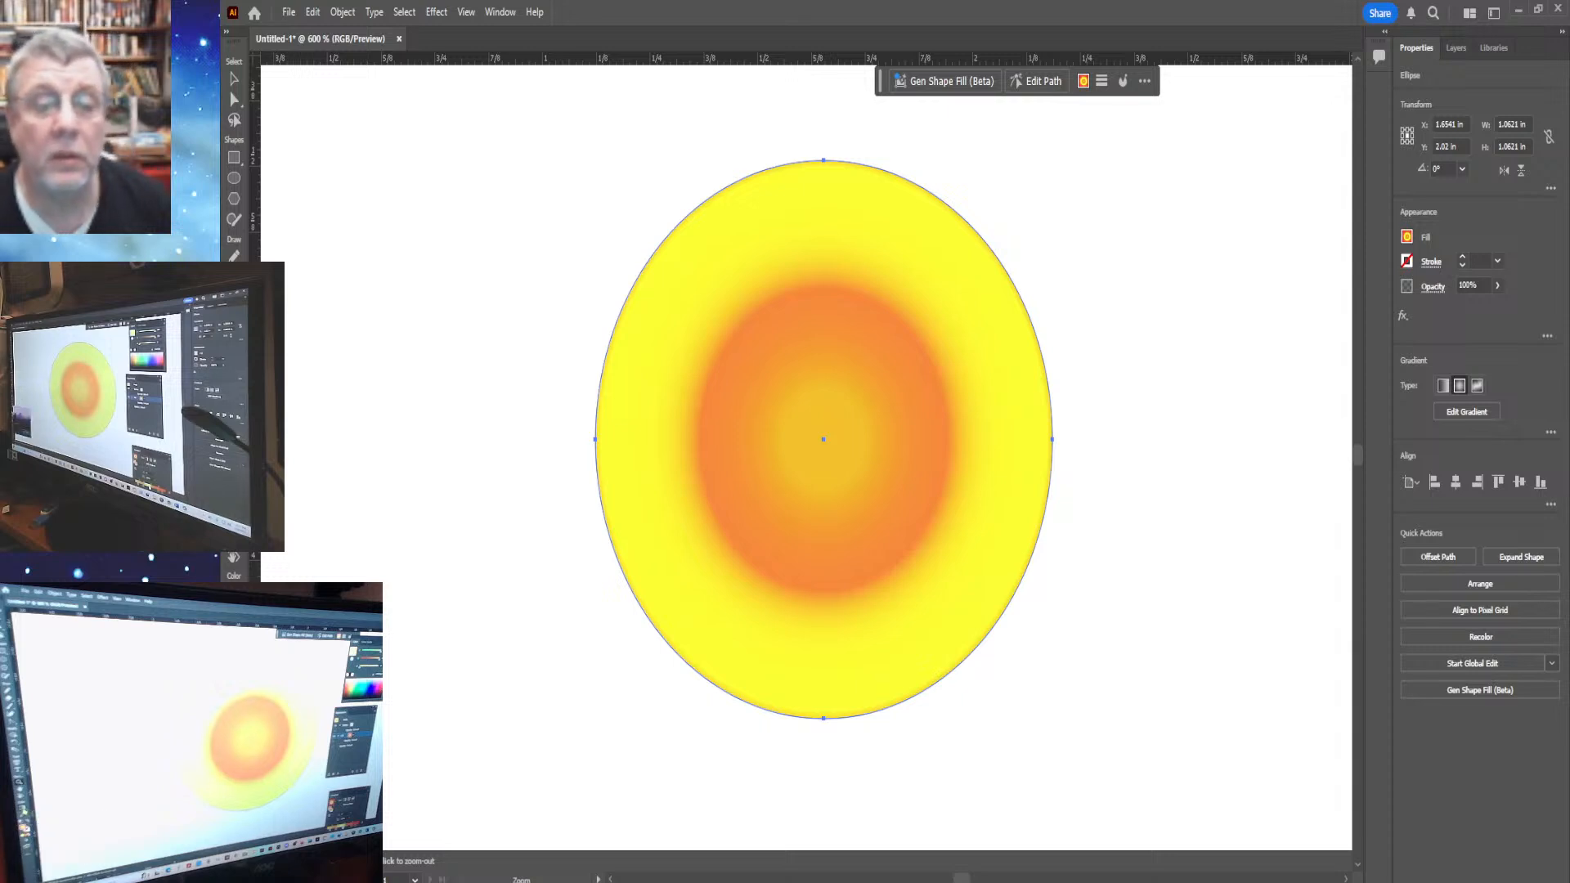
key(g)
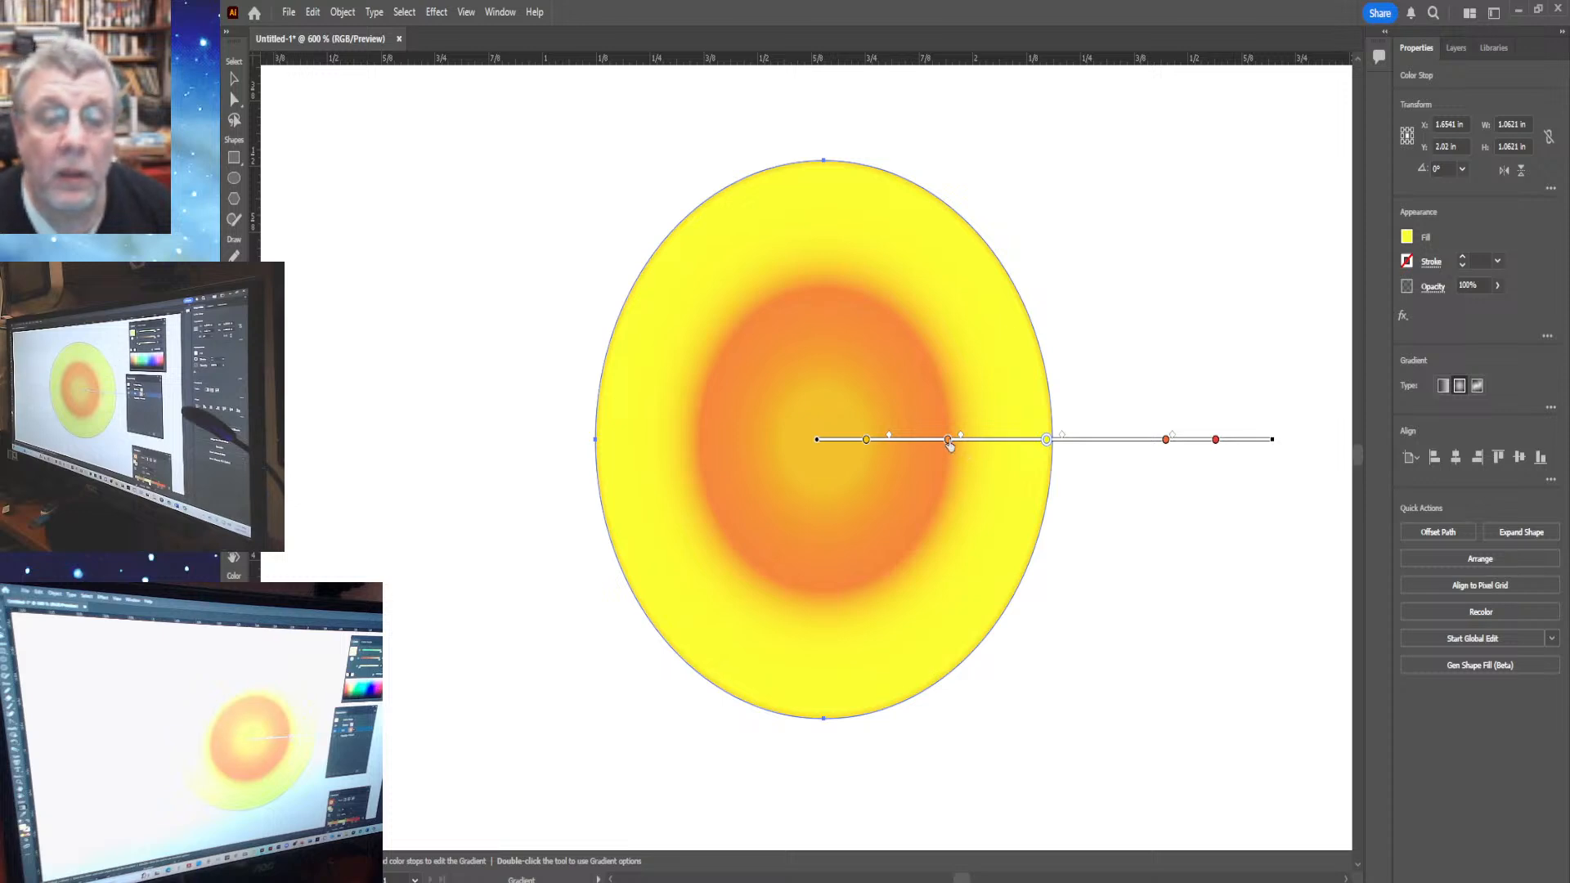
drag(950, 445, 1026, 451)
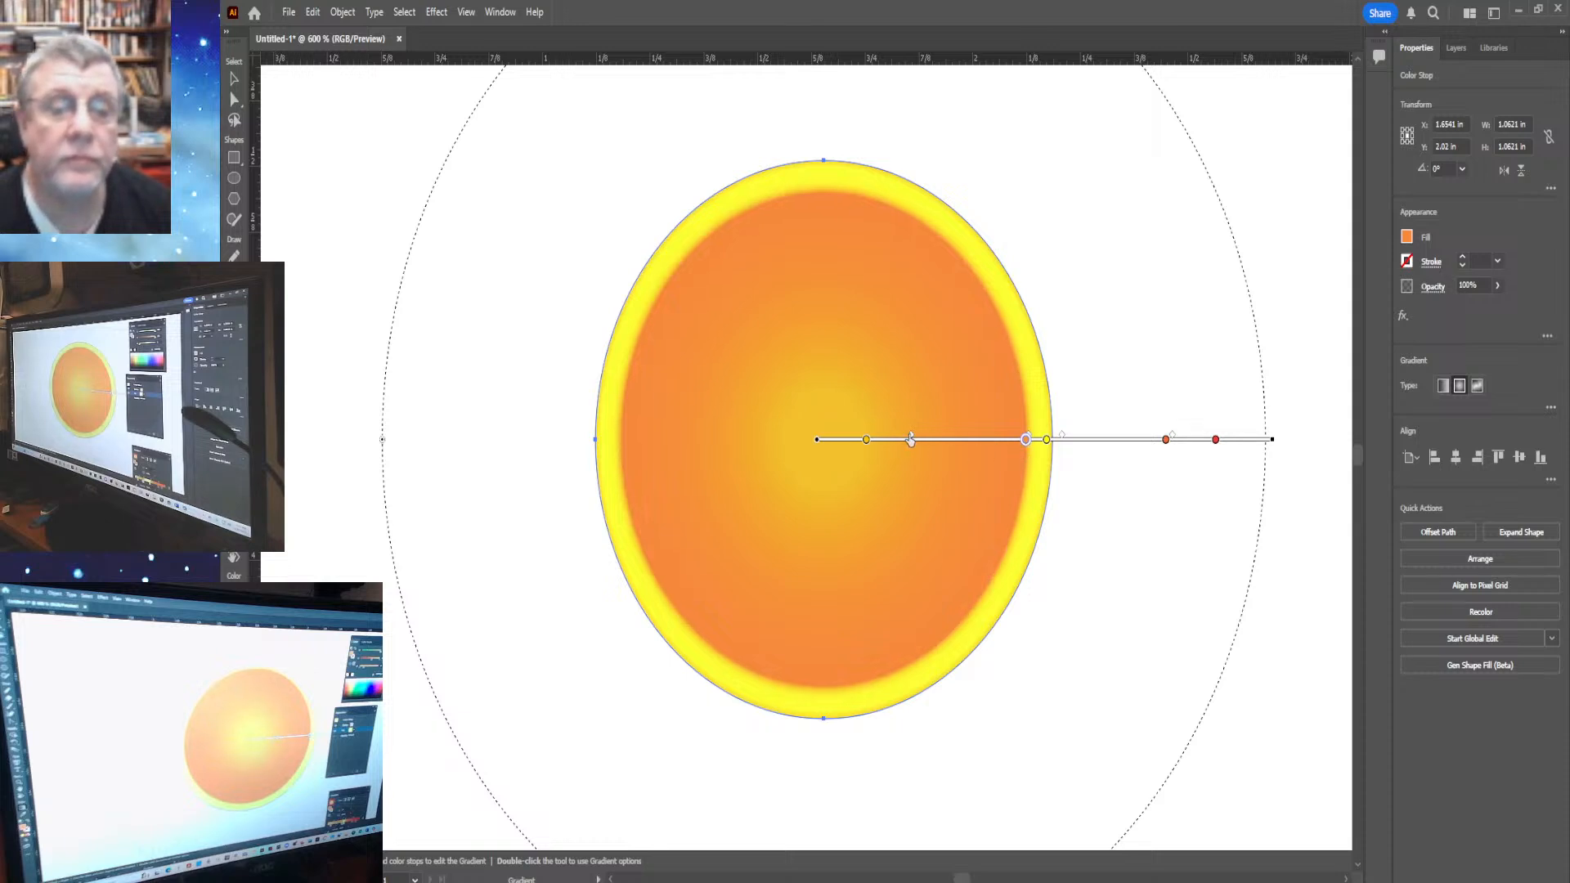
drag(911, 442, 875, 444)
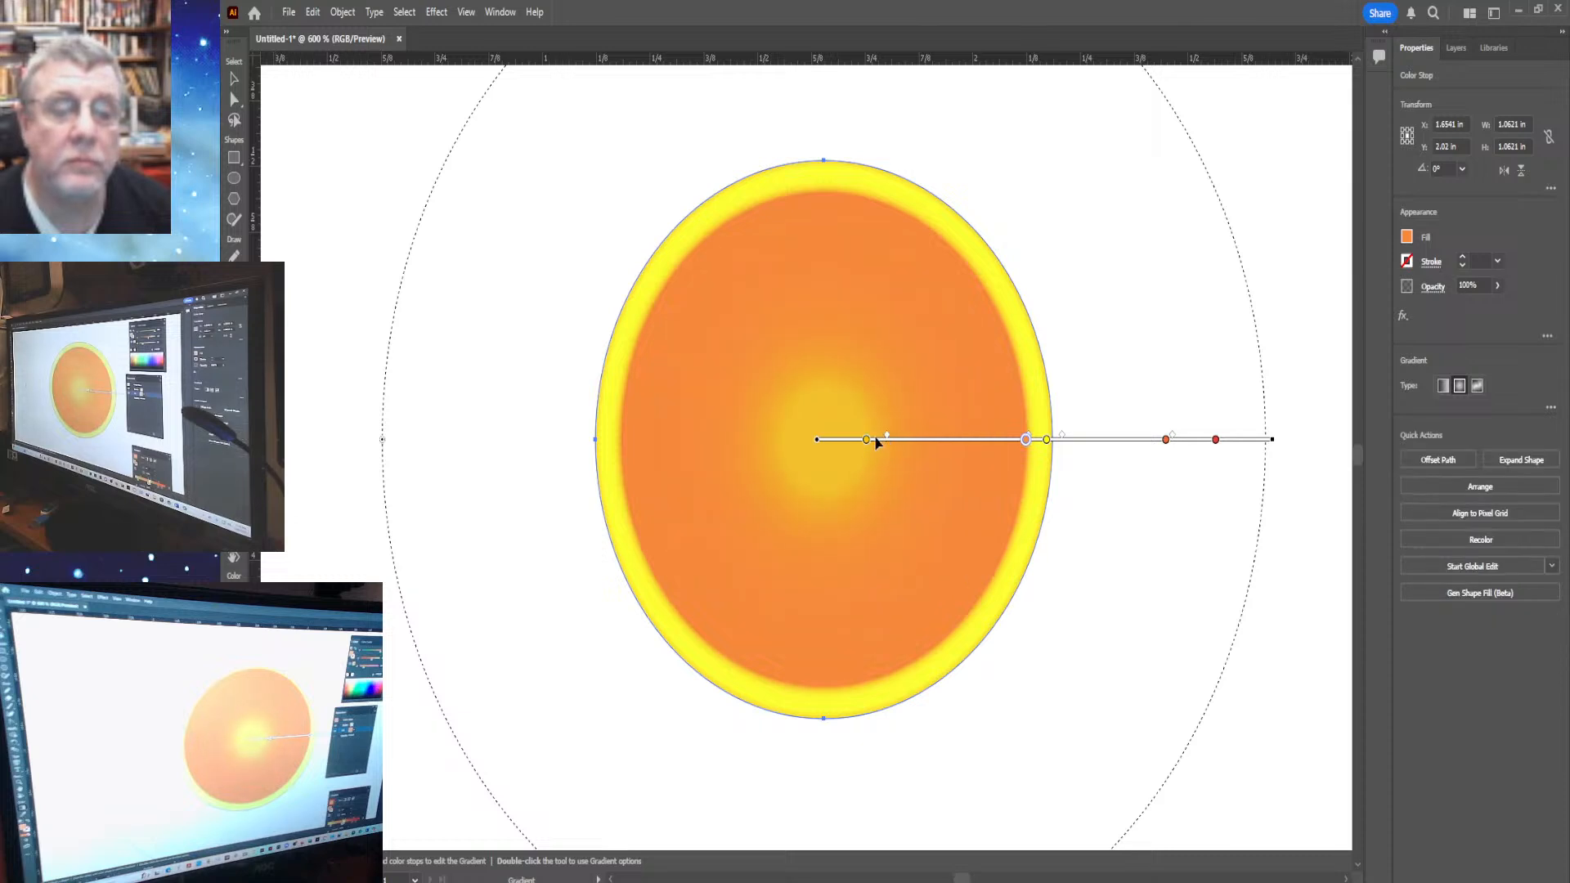
Fine-tune the circle's radial blend, keeping the golden stop near the center and shifting its inner midpoint outward toward the orange stop
drag(867, 446, 943, 440)
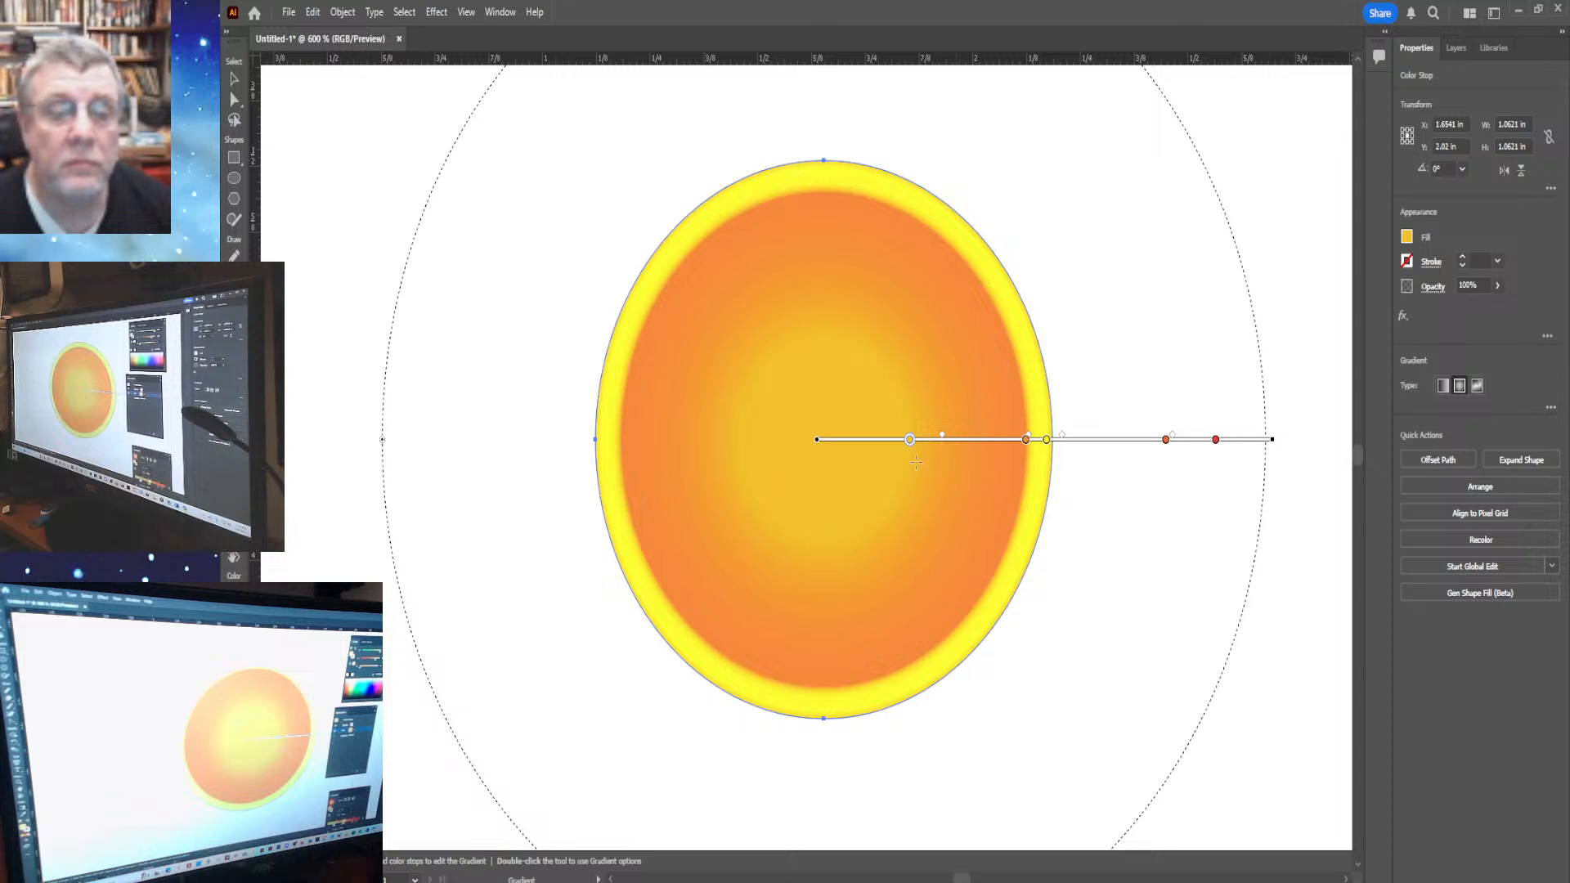
drag(909, 447, 870, 453)
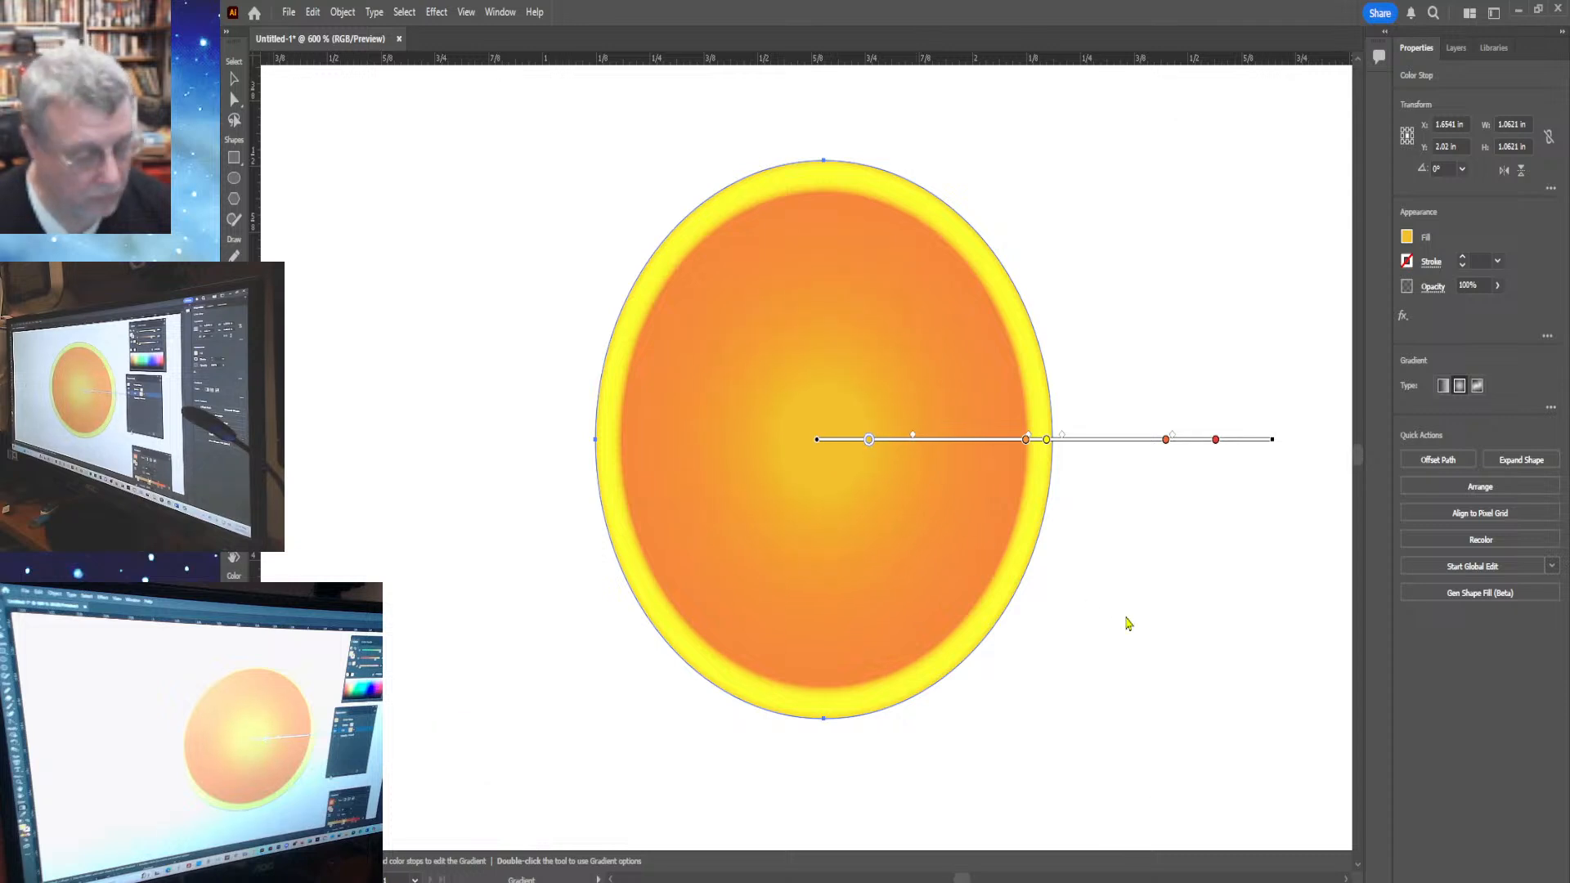
key(ctrl+0)
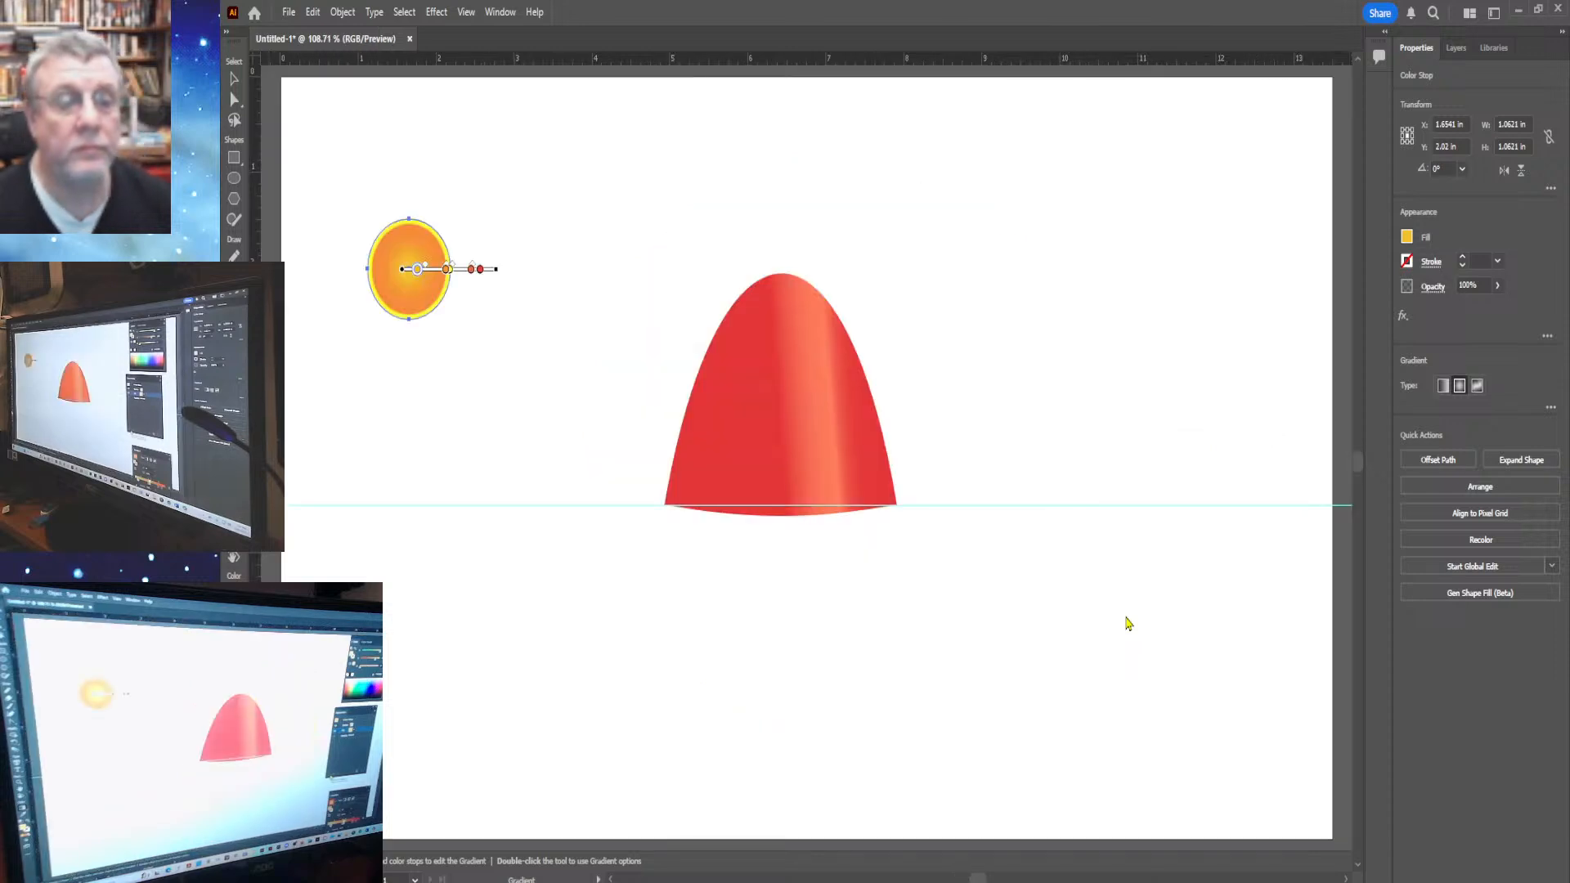
Deselect the gradient, then move the circle about 2 in across and 0.5 in down toward the red arch
click(234, 99)
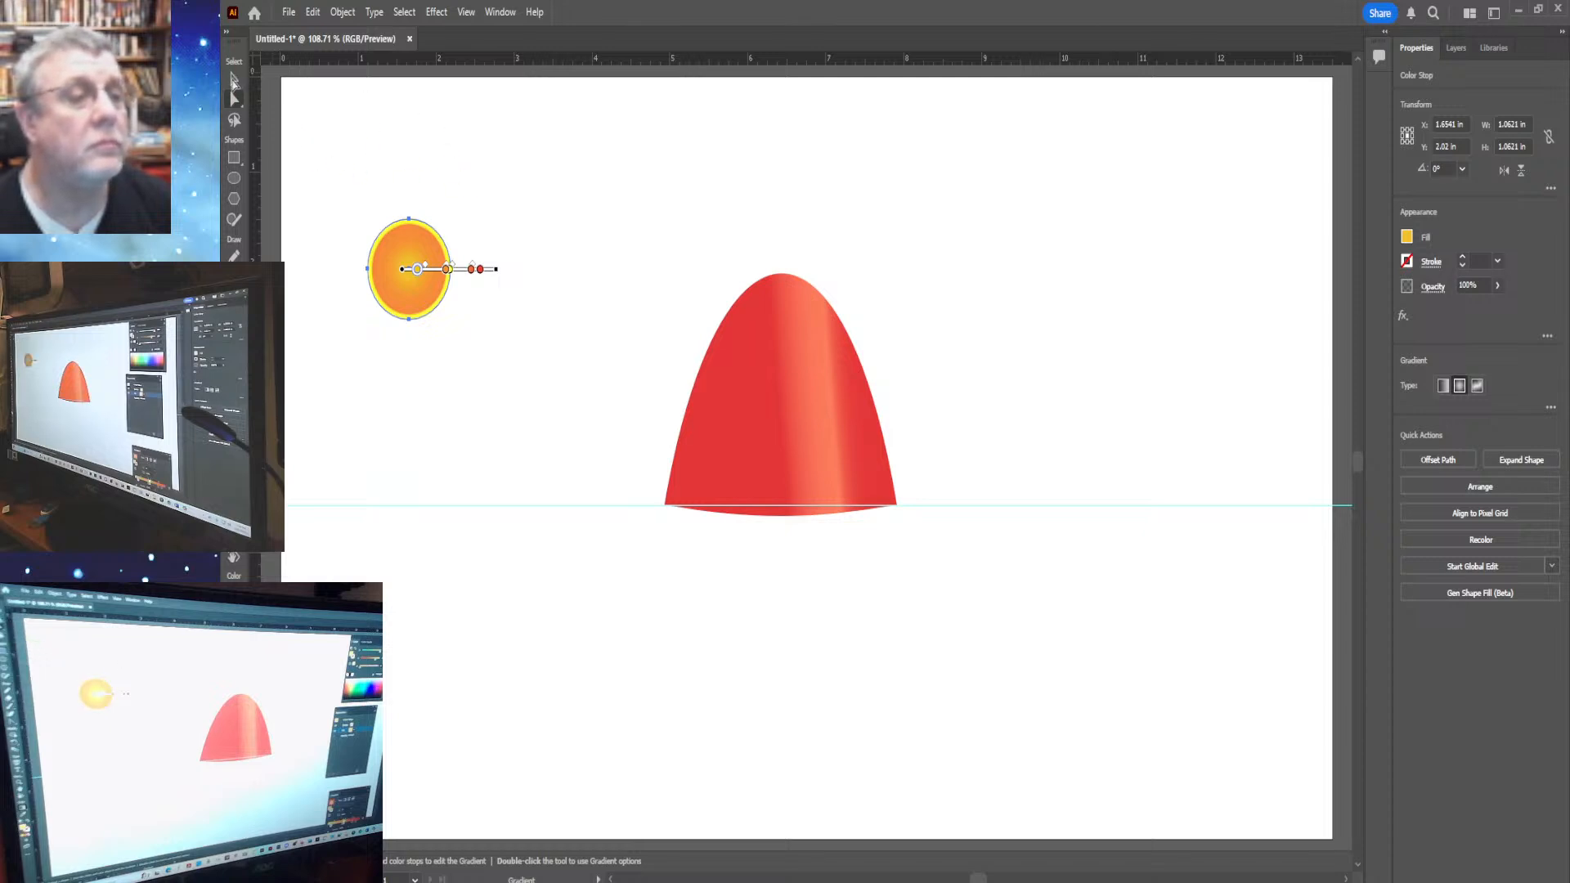
key(ctrl+shift+a)
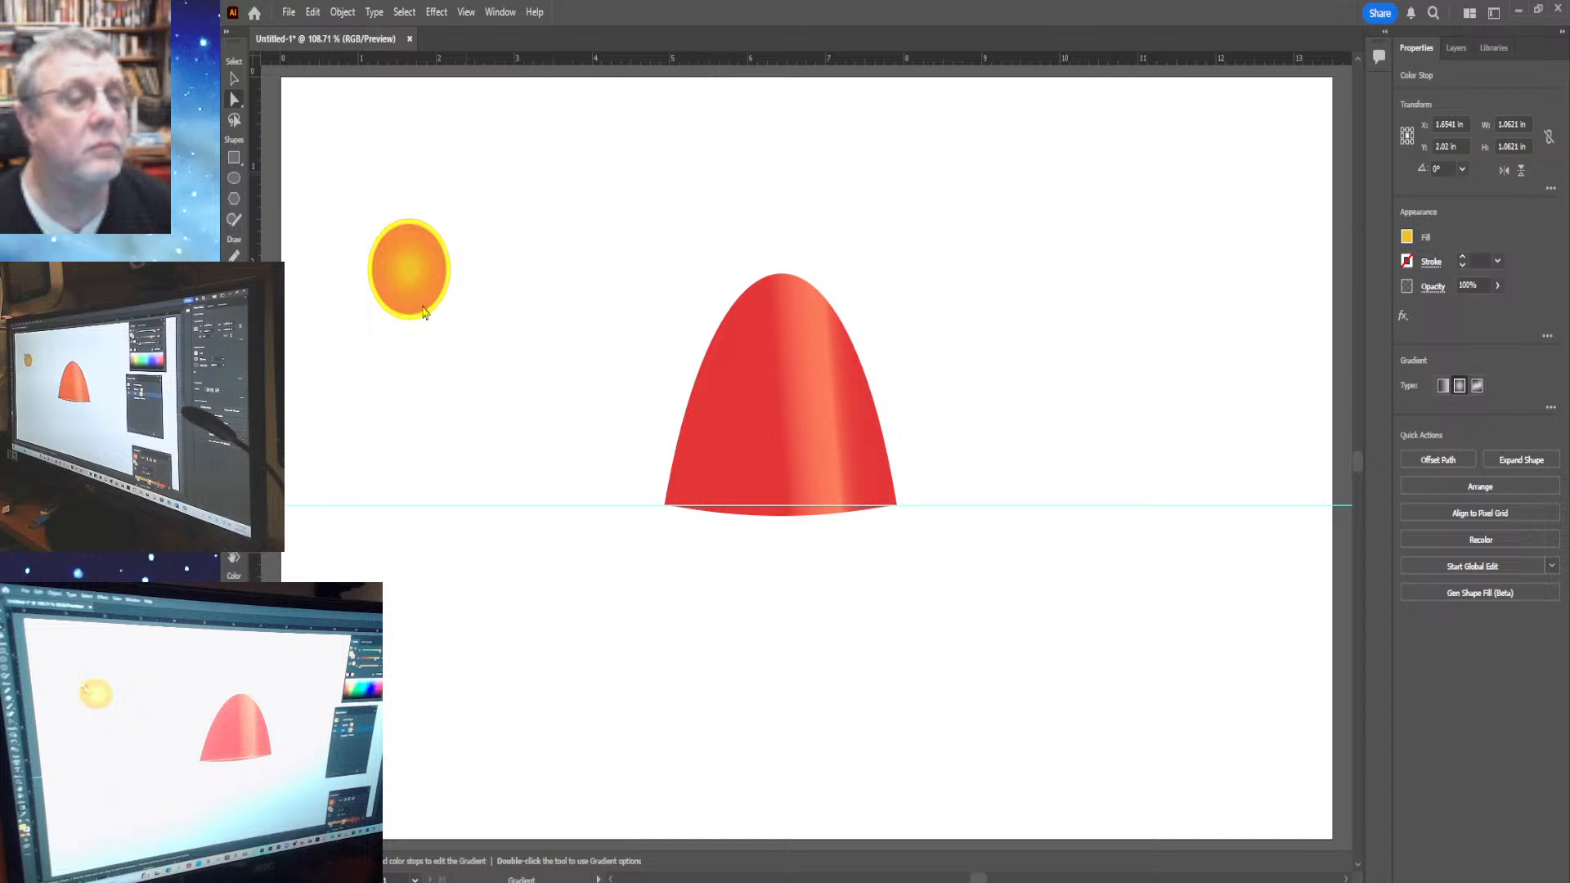
click(409, 276)
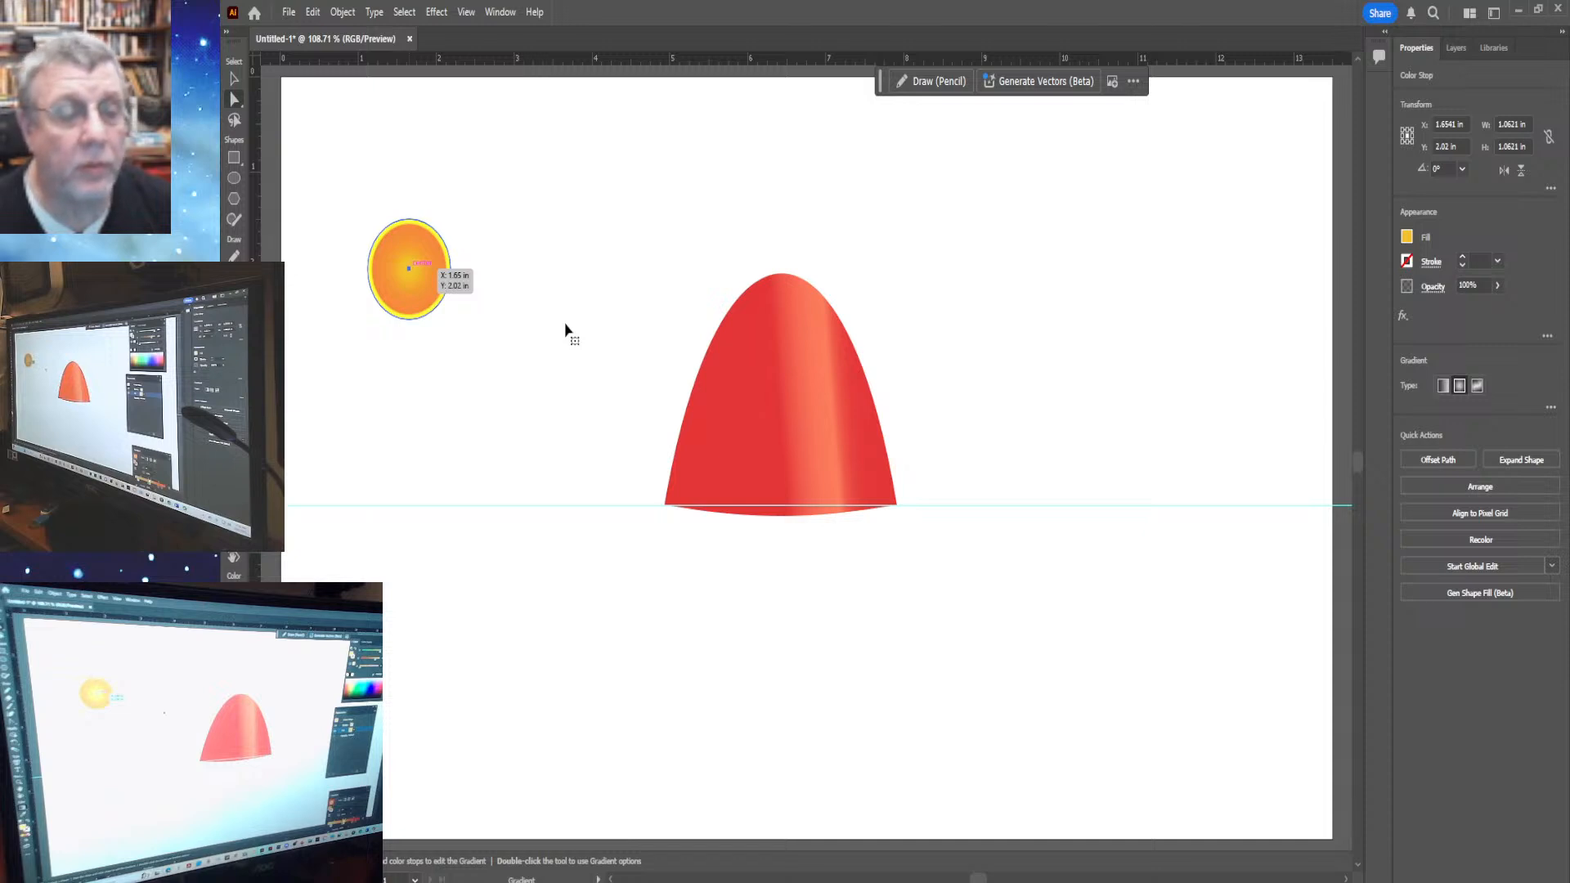
drag(565, 329, 499, 376)
key(v)
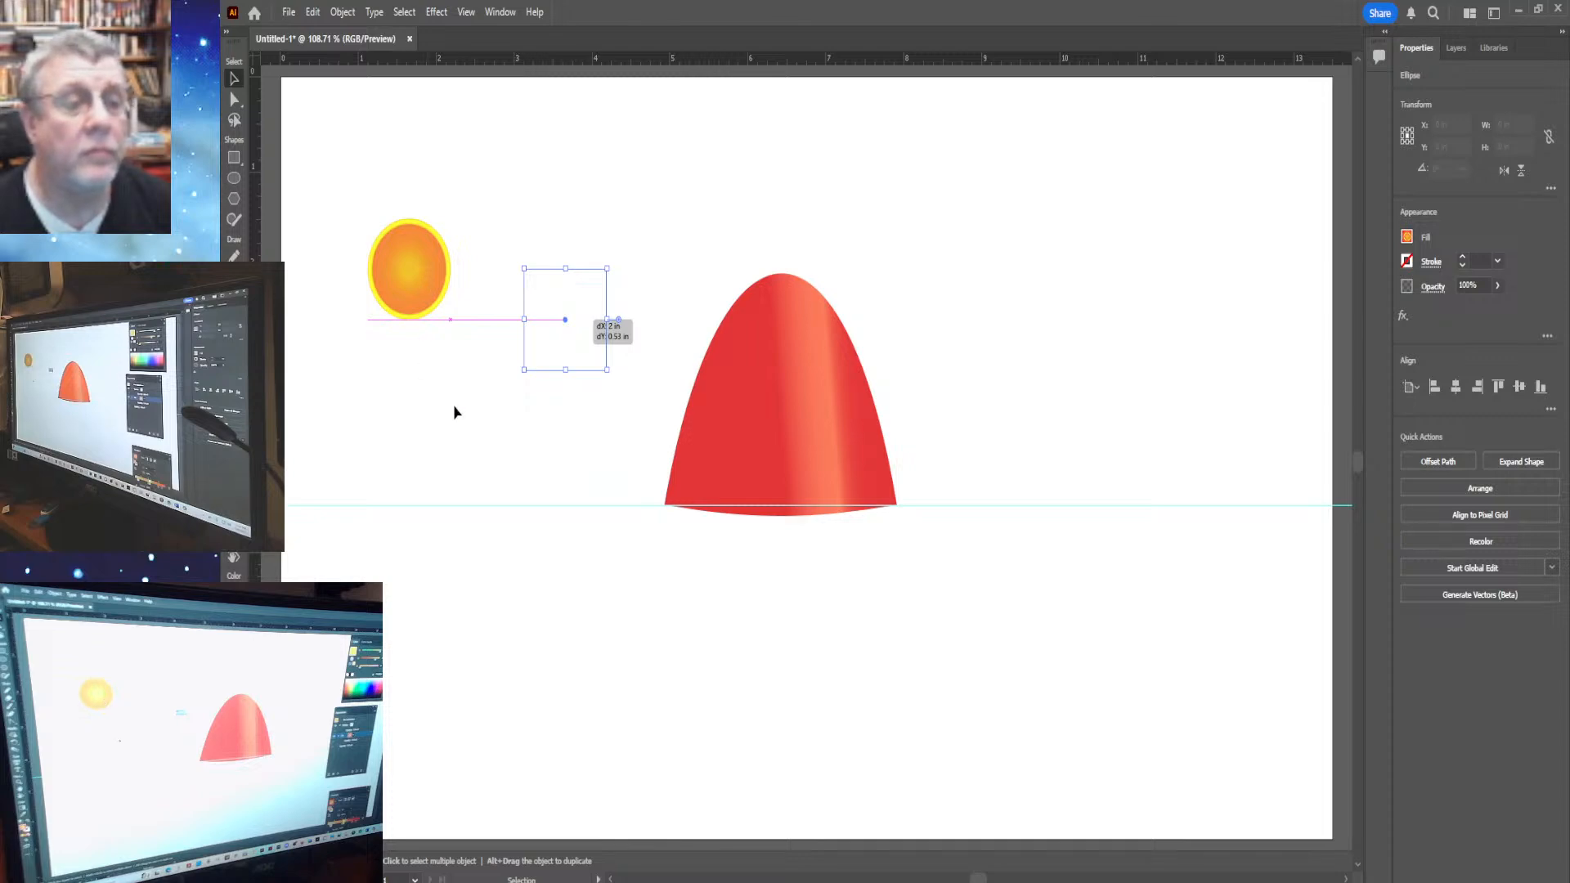
drag(456, 411, 456, 410)
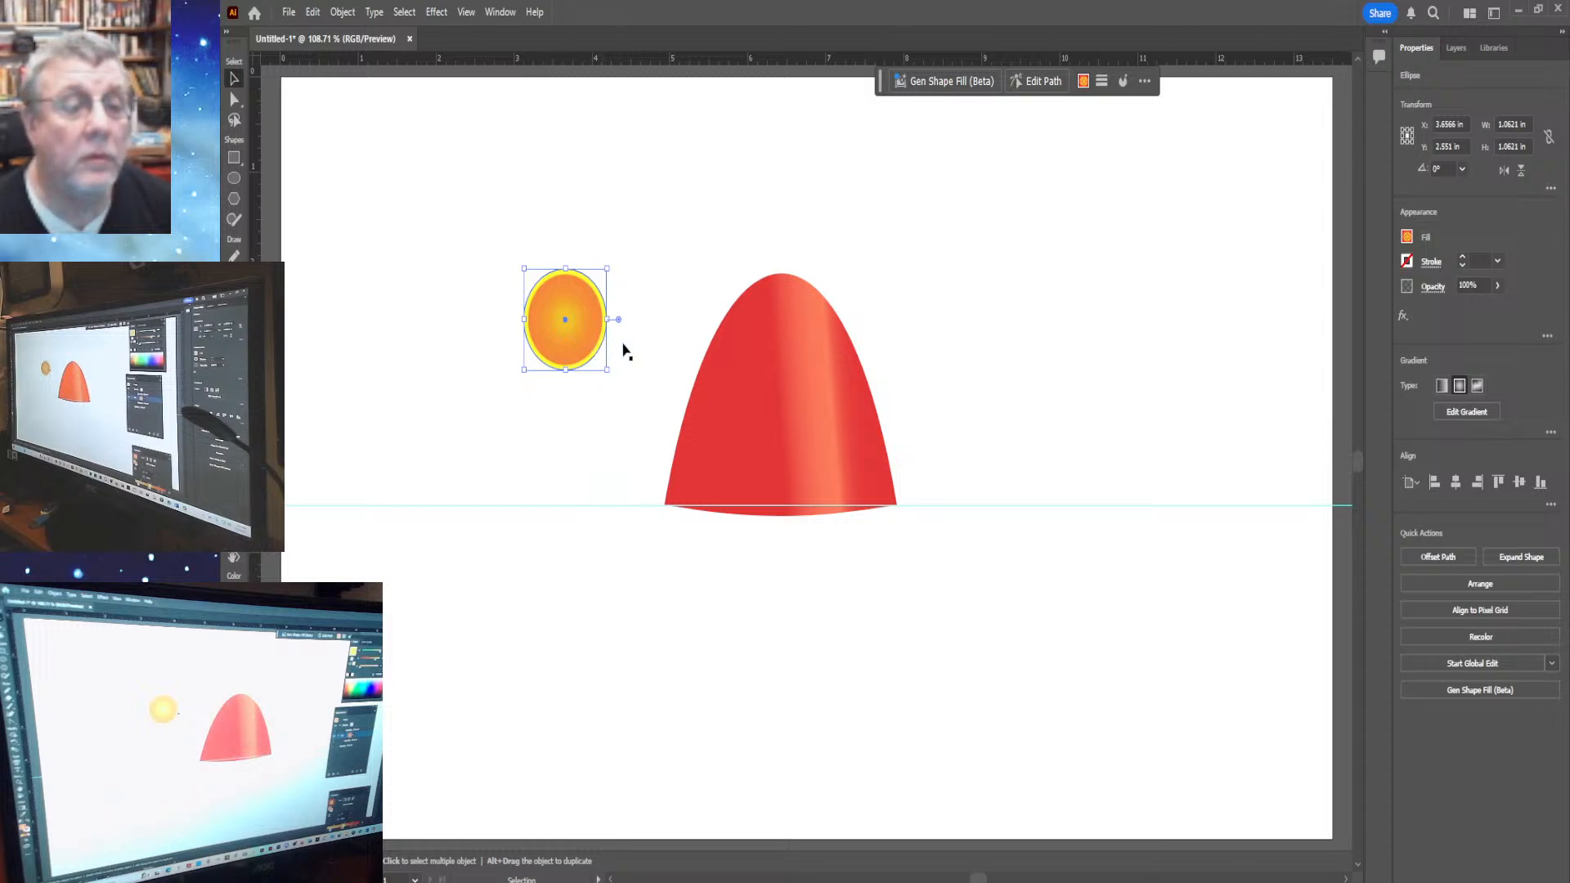
Place the circle over the coral highlight of the arch and scale it proportionally from its center to about 0.92 in wide
click(806, 404)
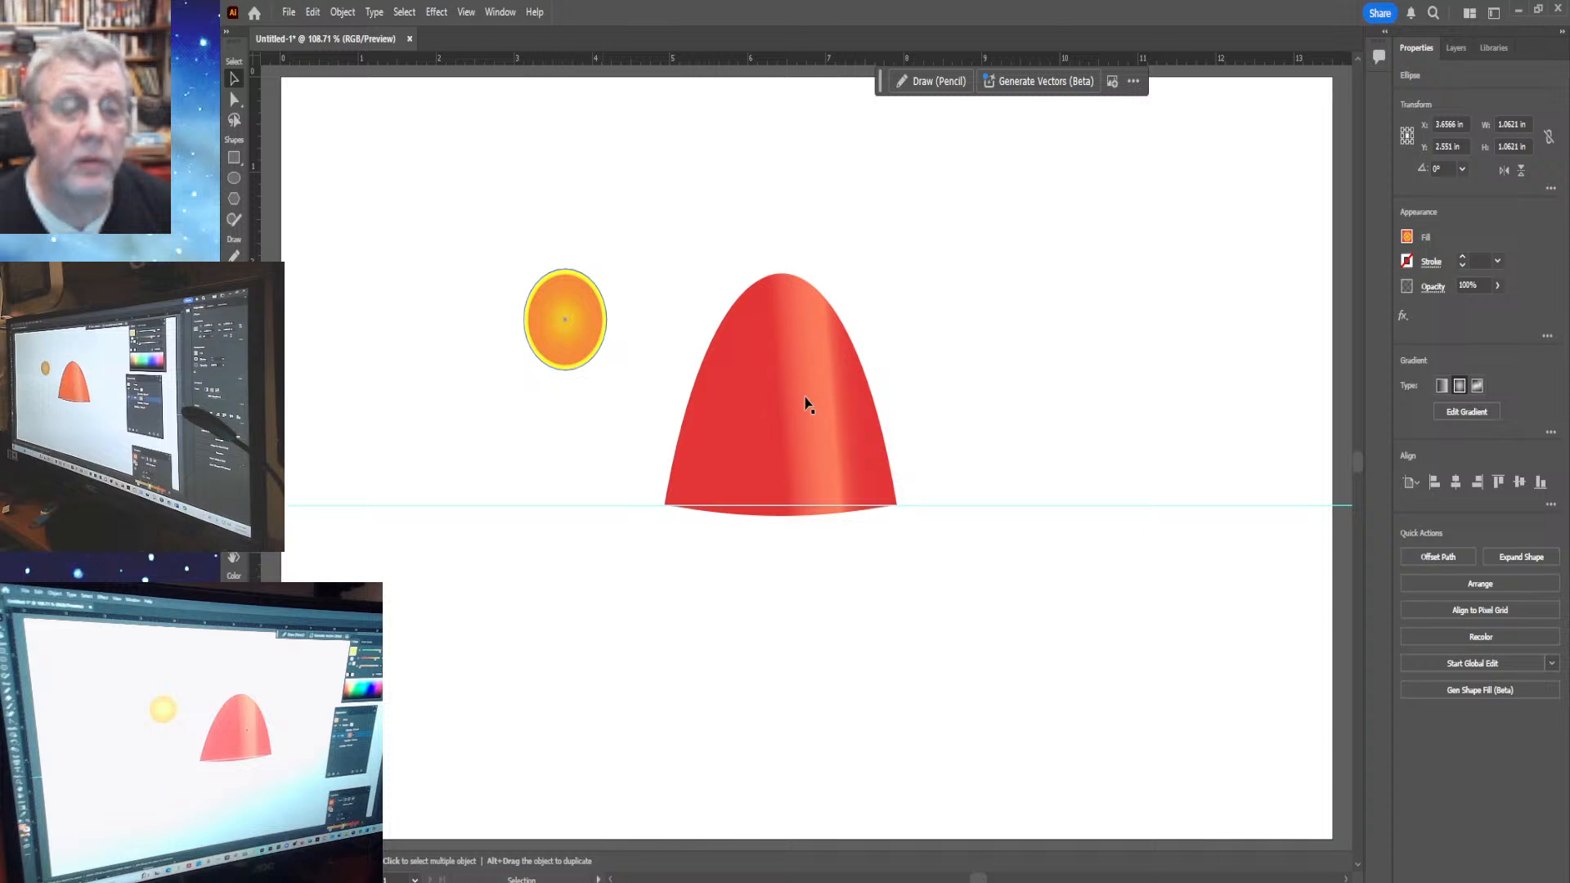
key(ctrl+shift+a)
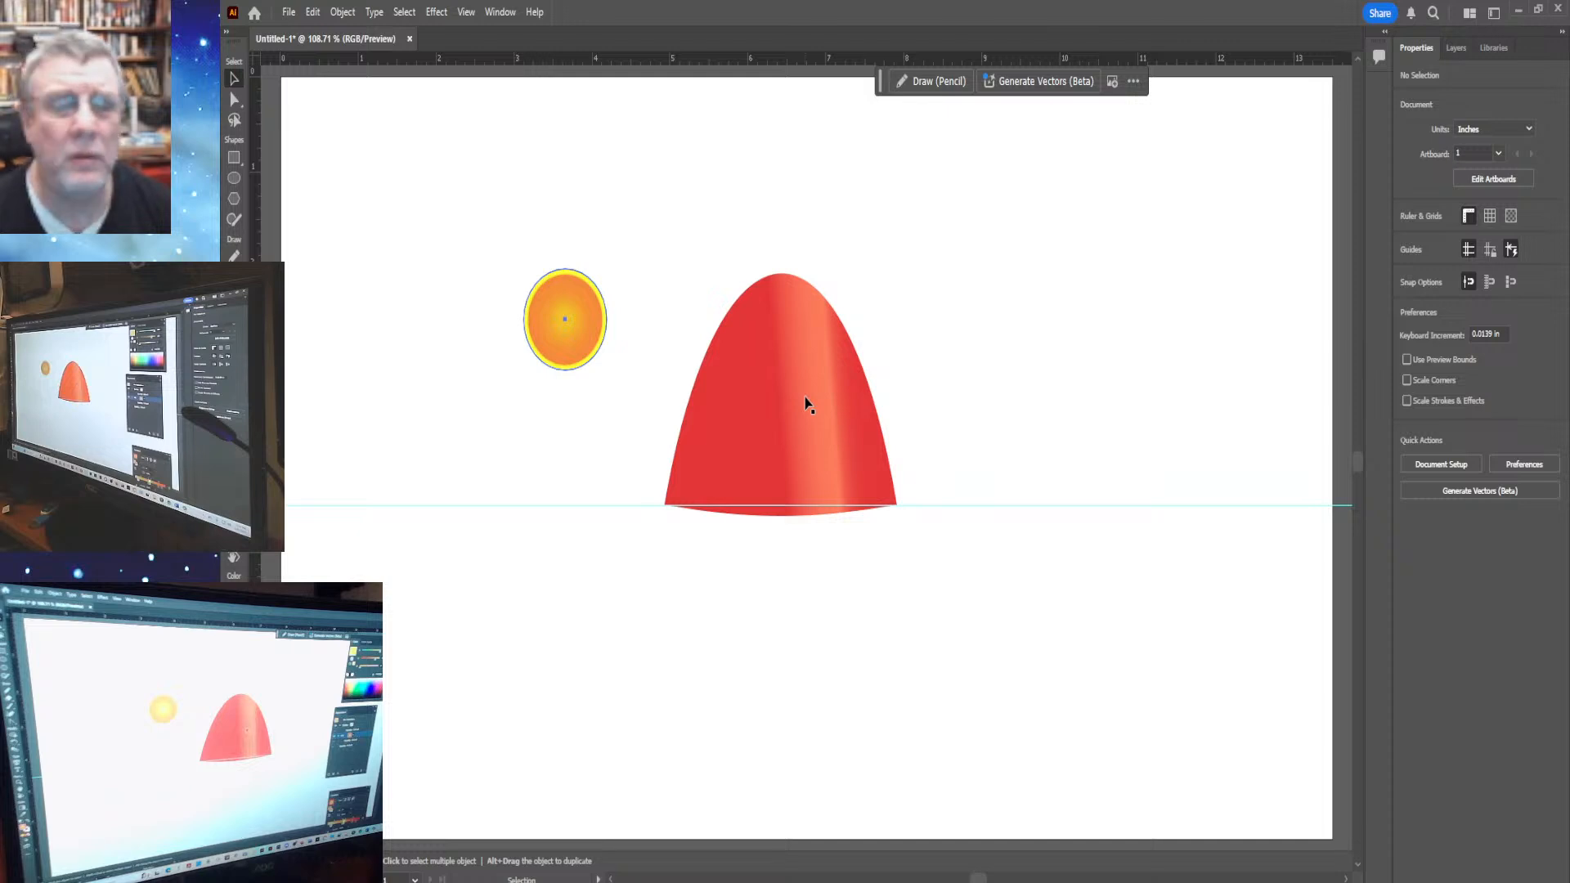
key(ctrl+z)
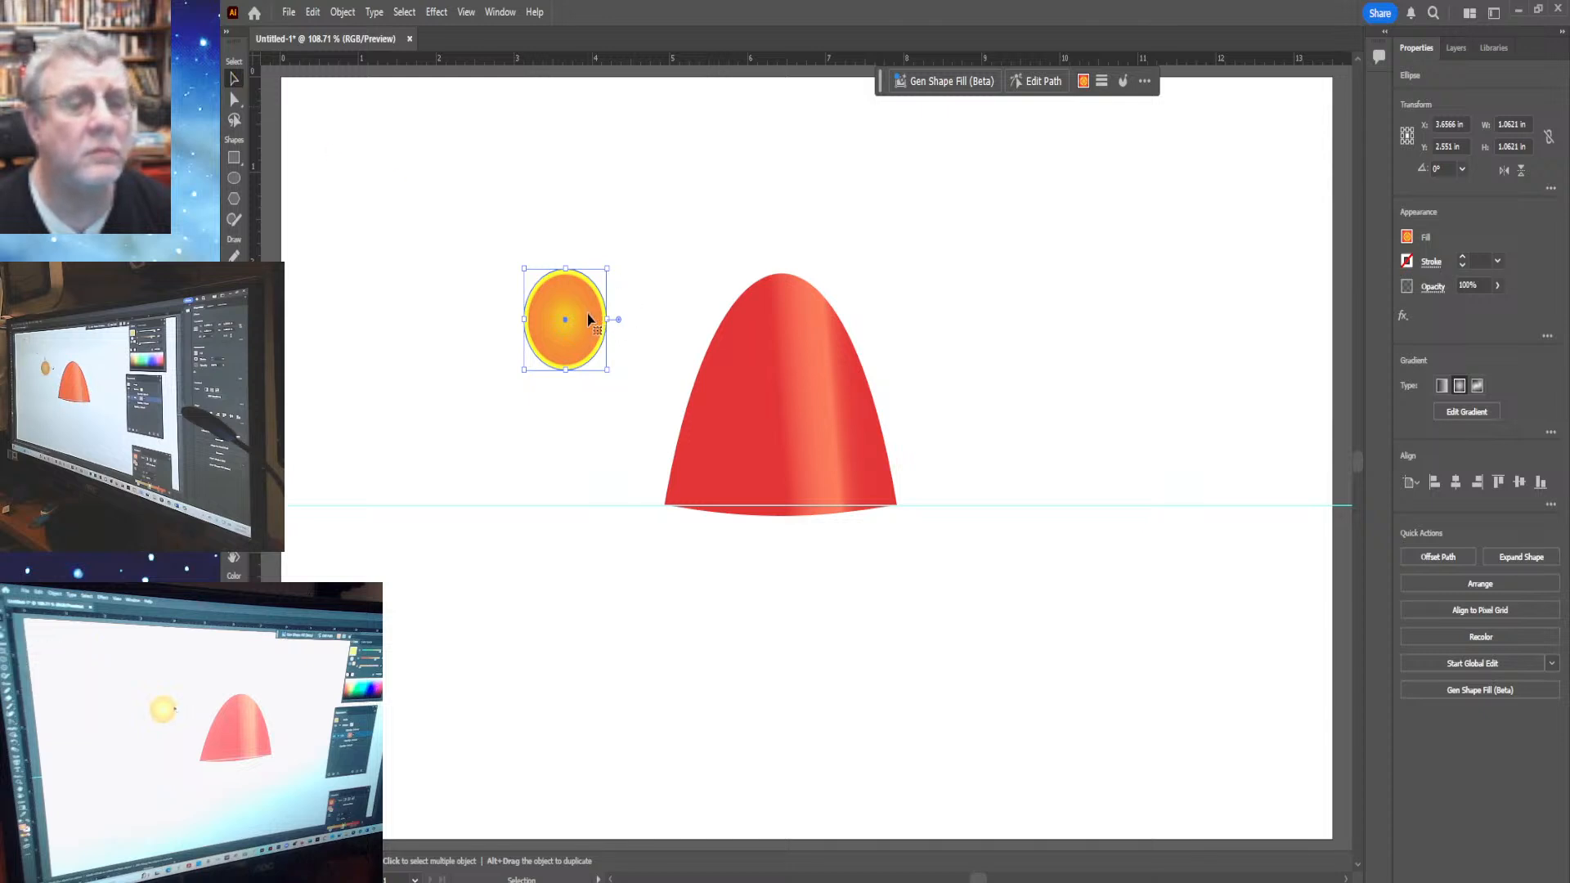
drag(587, 314, 822, 393)
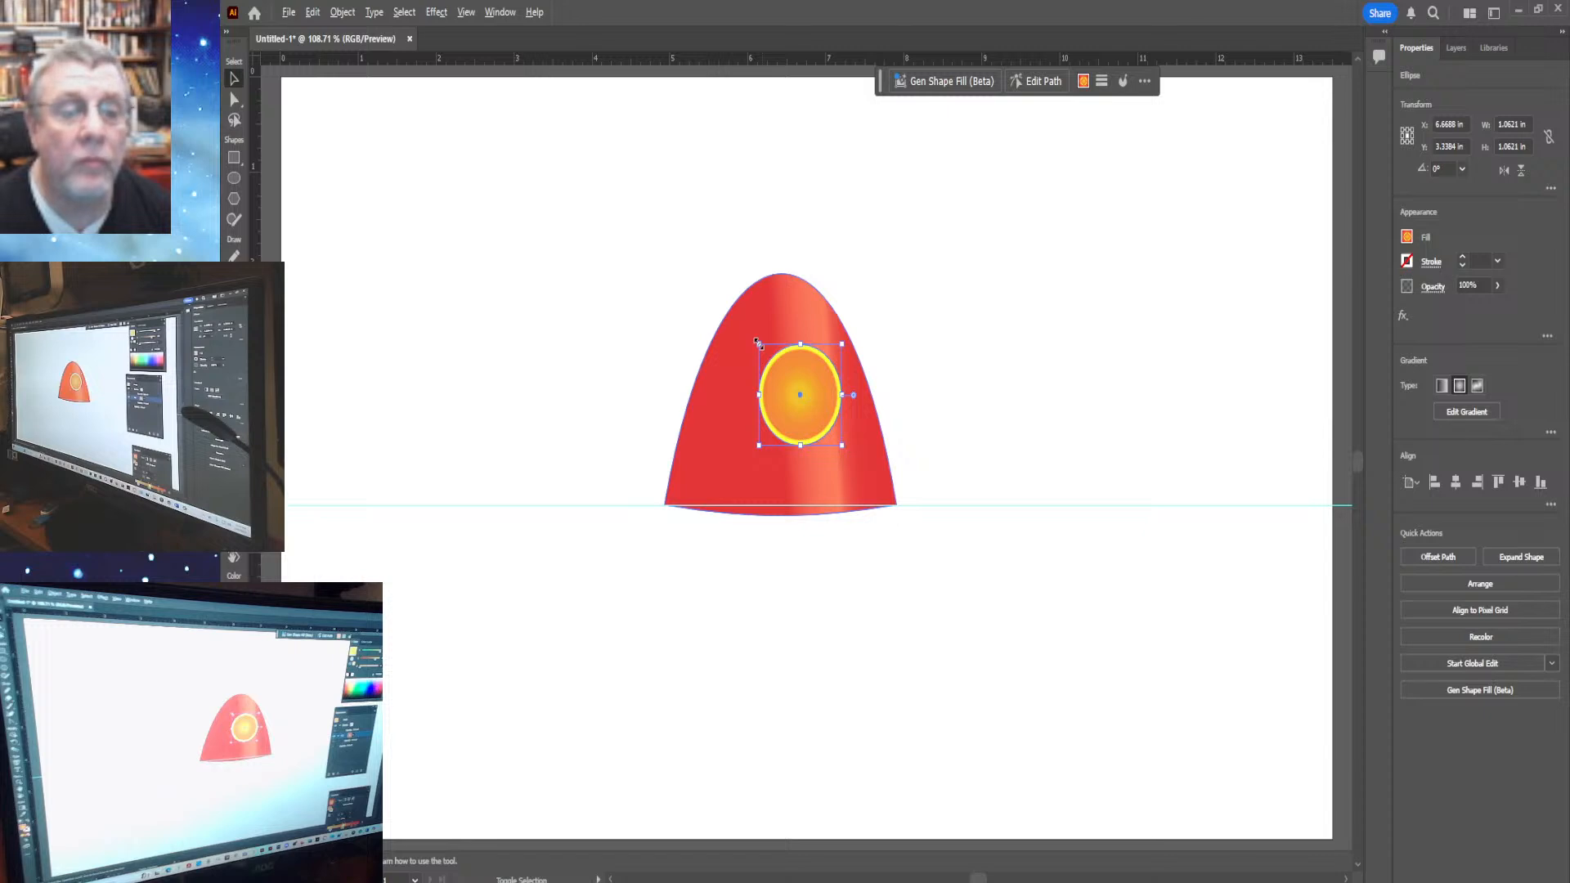
drag(756, 342, 770, 357)
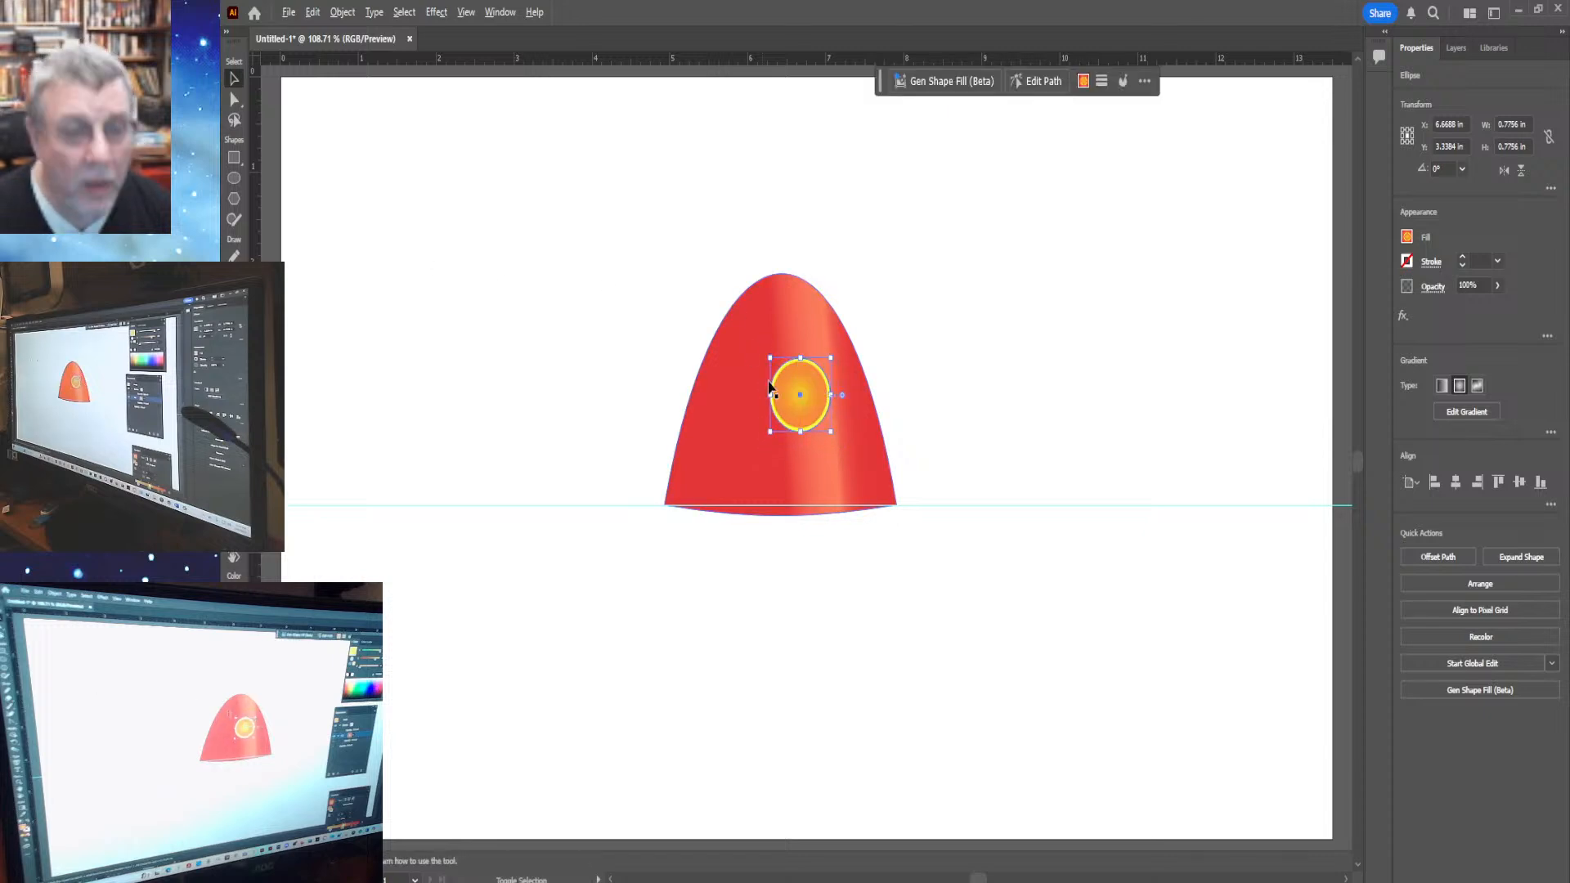
drag(769, 357, 764, 350)
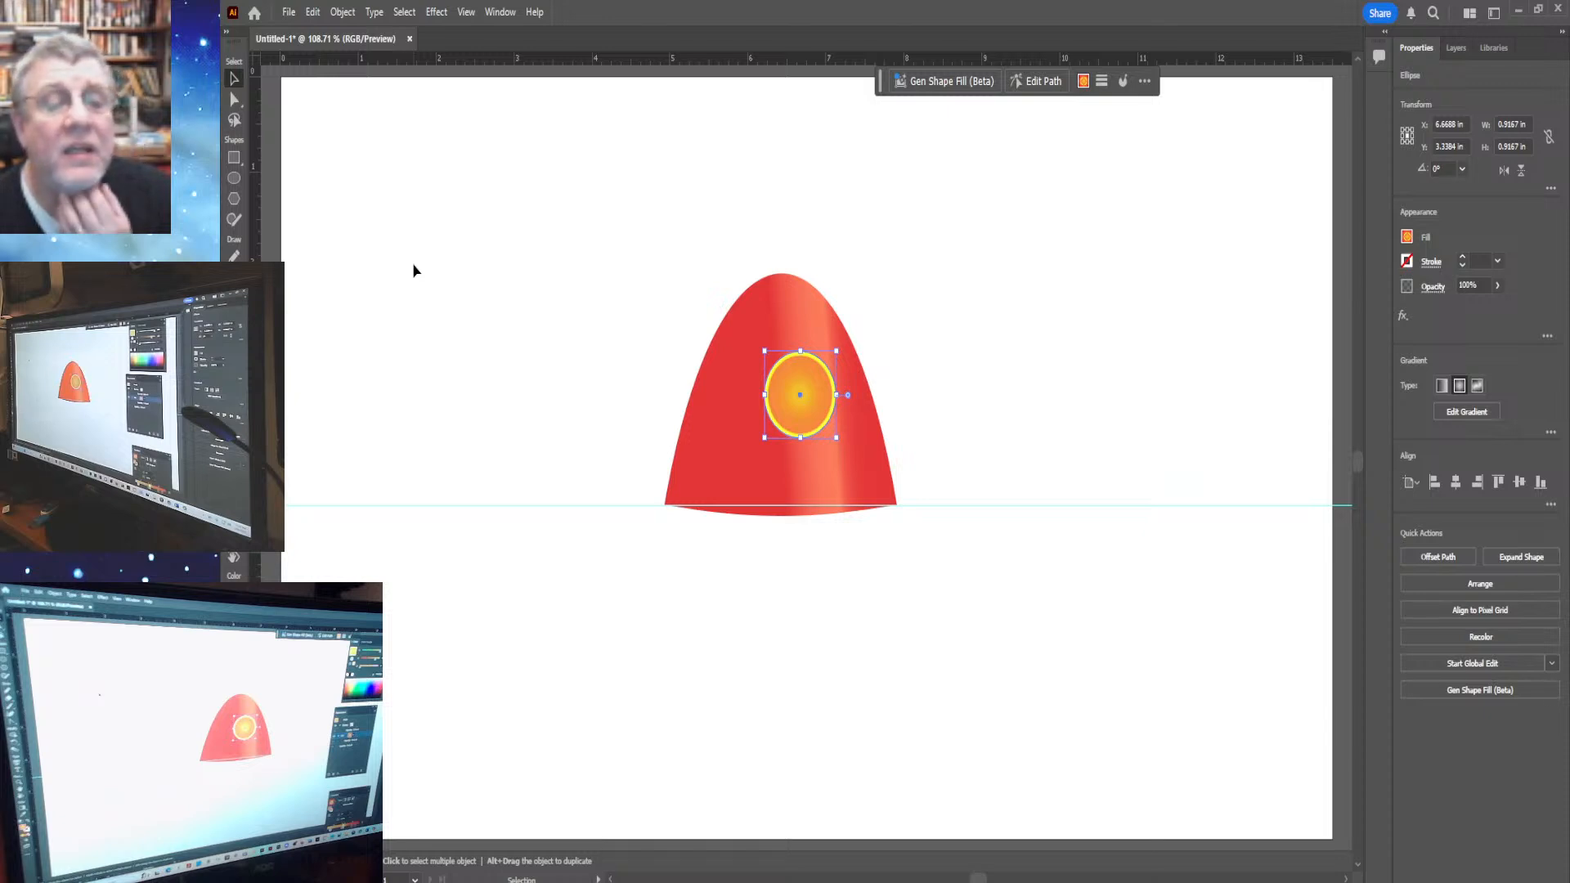
Duplicate the circle by copying and pasting it, and move the copy into the empty area left of the arch
click(312, 15)
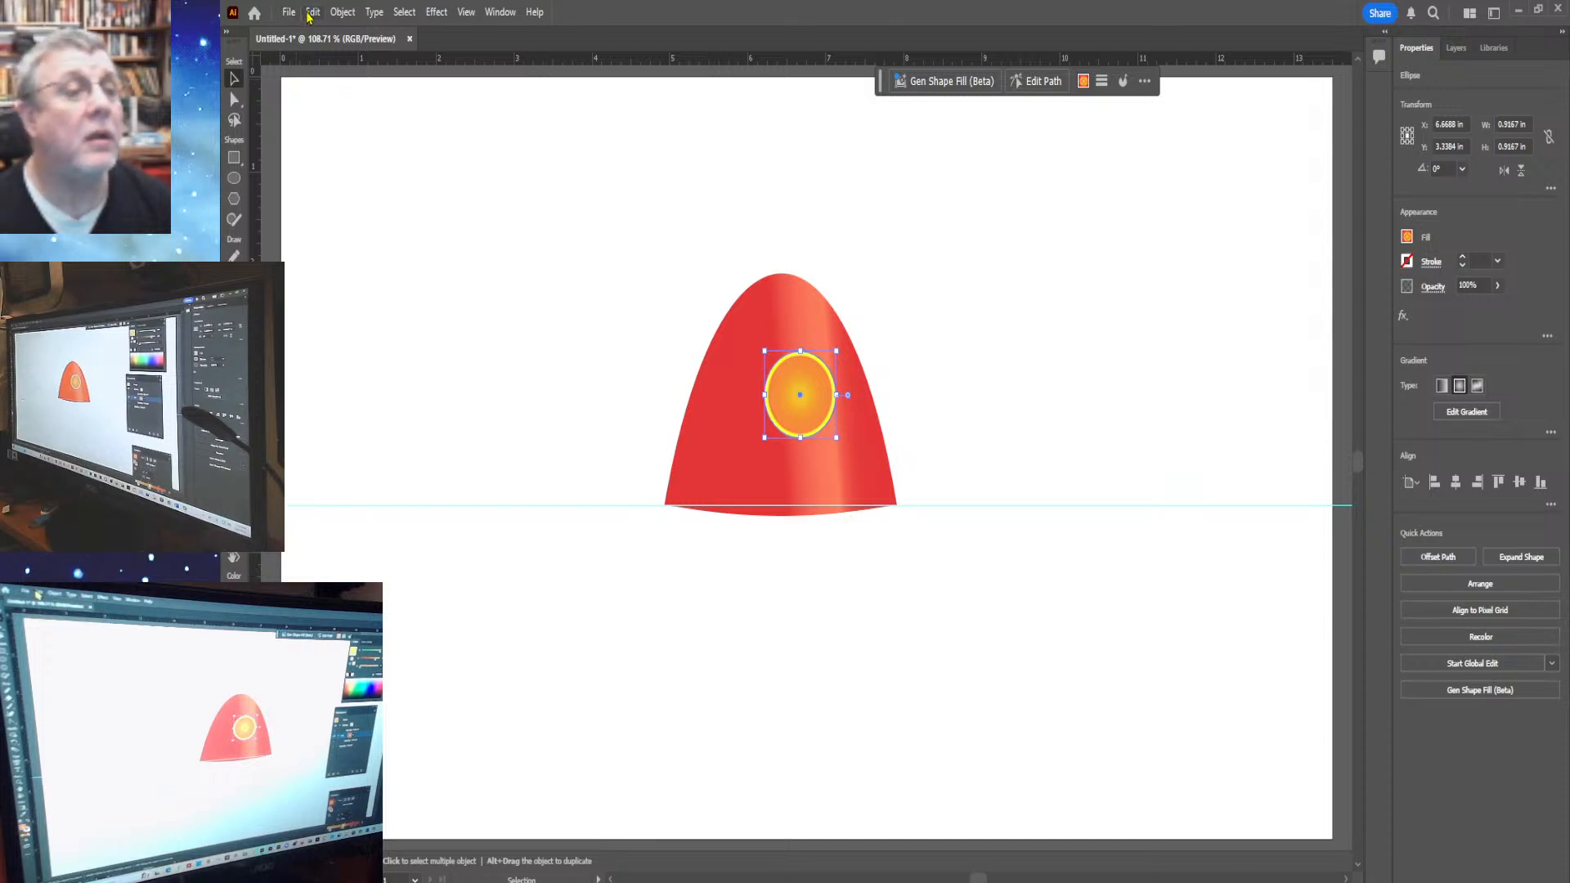
click(340, 161)
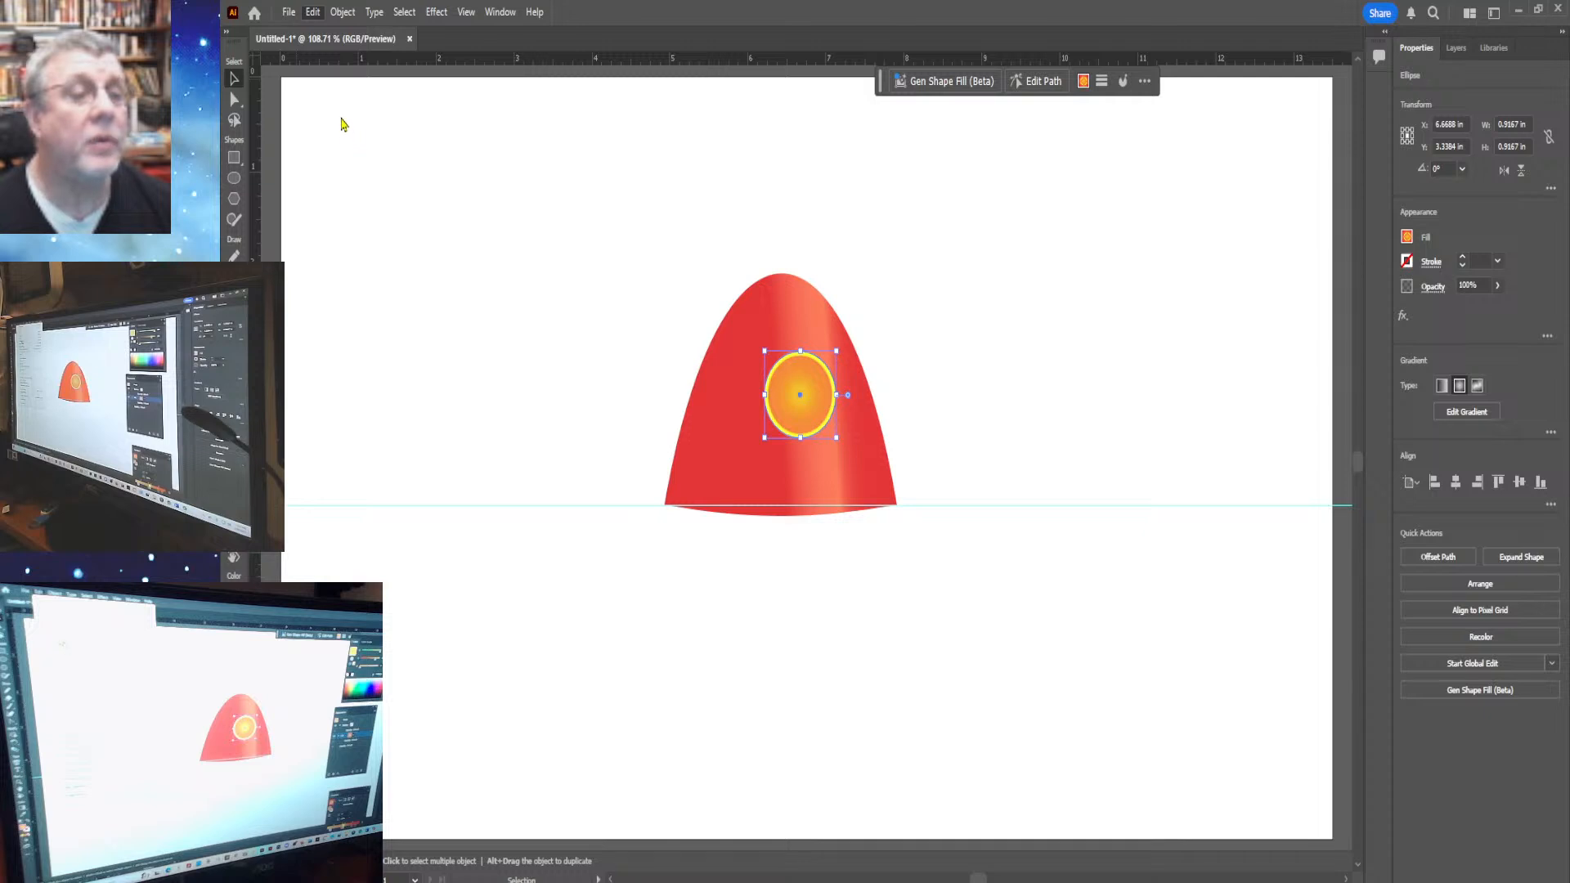
key(ctrl+d)
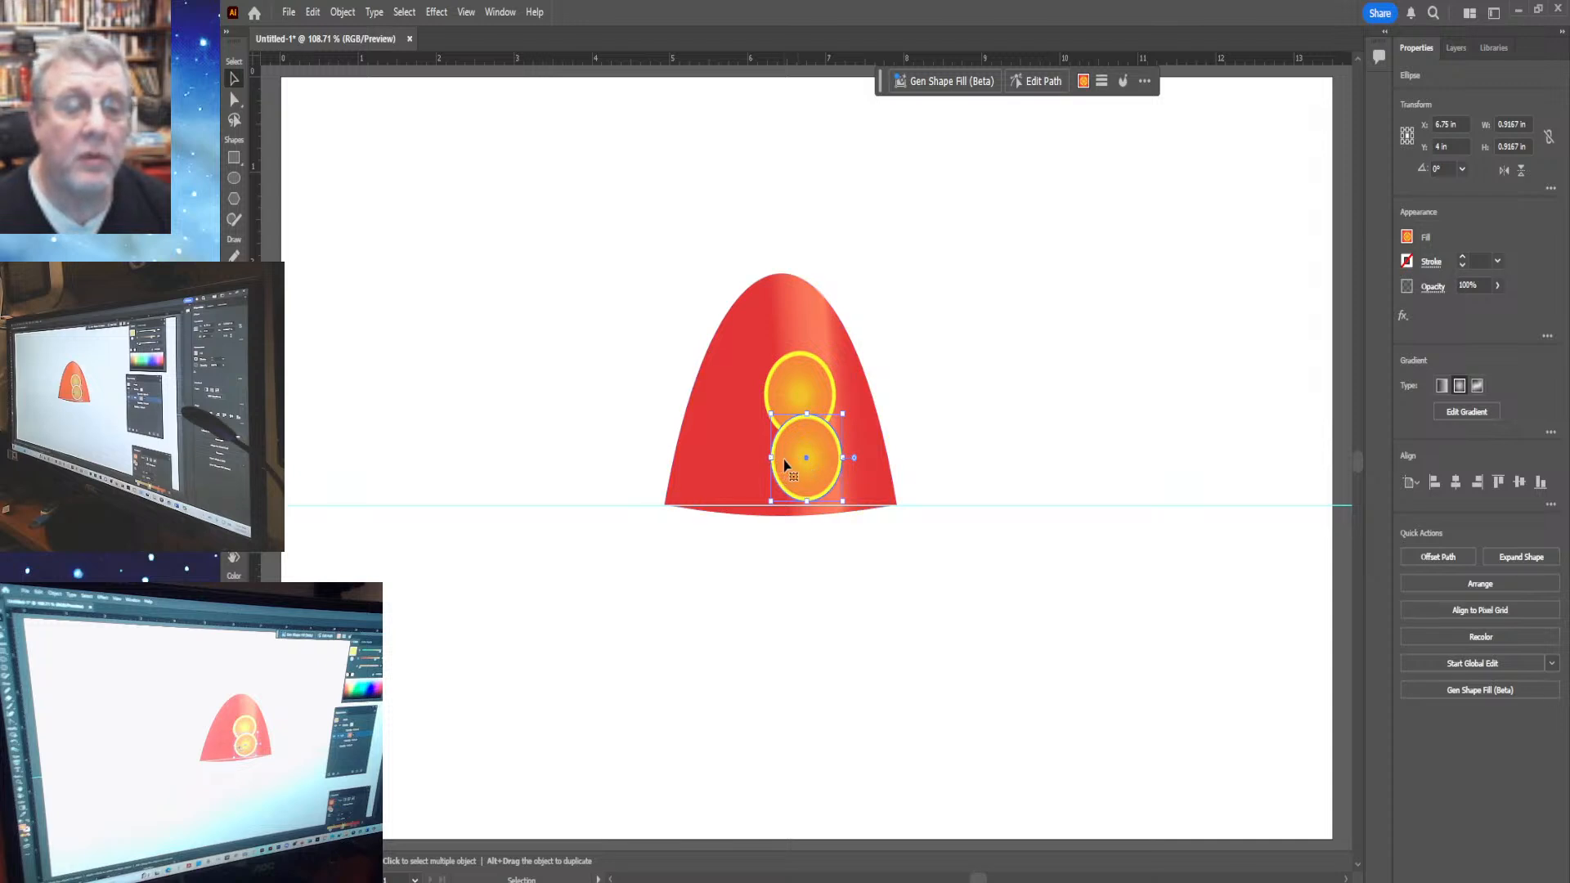
drag(785, 465, 551, 371)
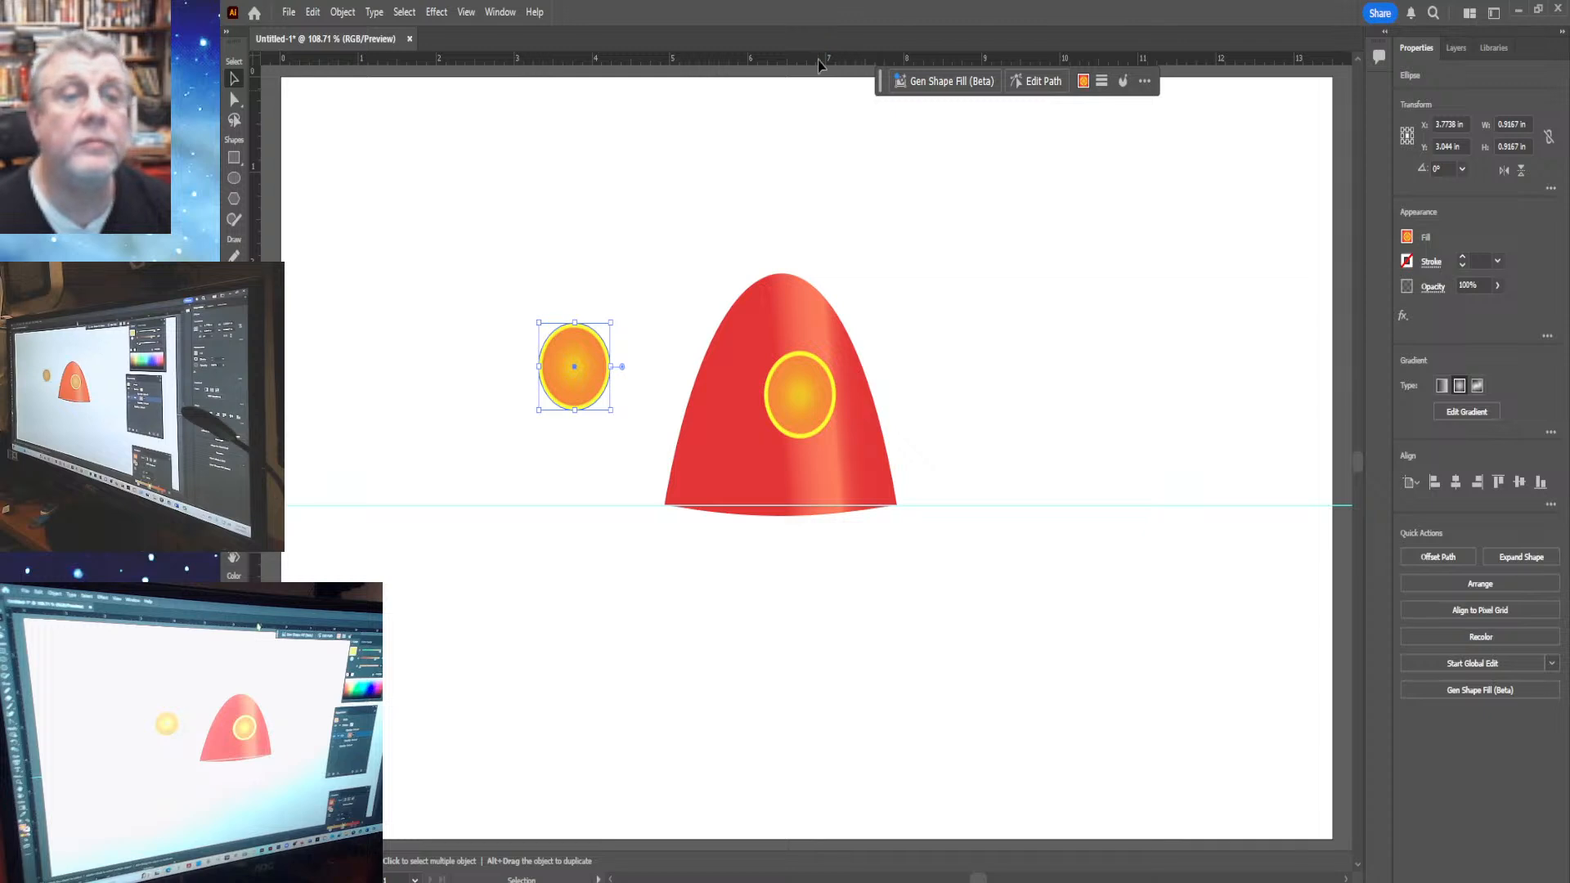
Add a horizontal ruler guide through the center of the circle on the arch
drag(820, 66, 810, 397)
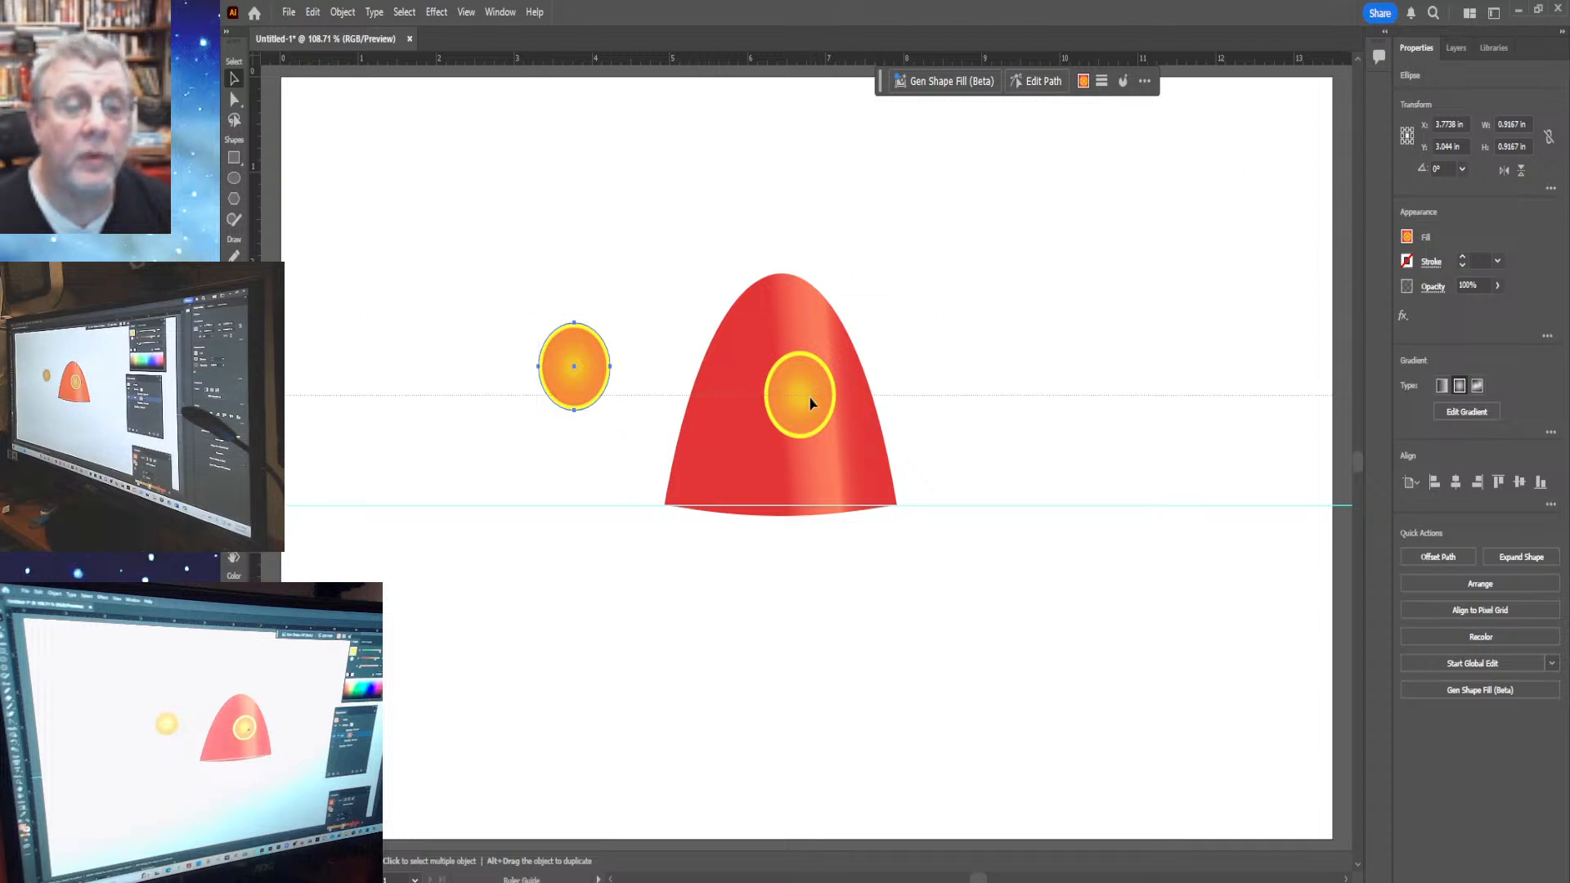
click(507, 214)
click(575, 370)
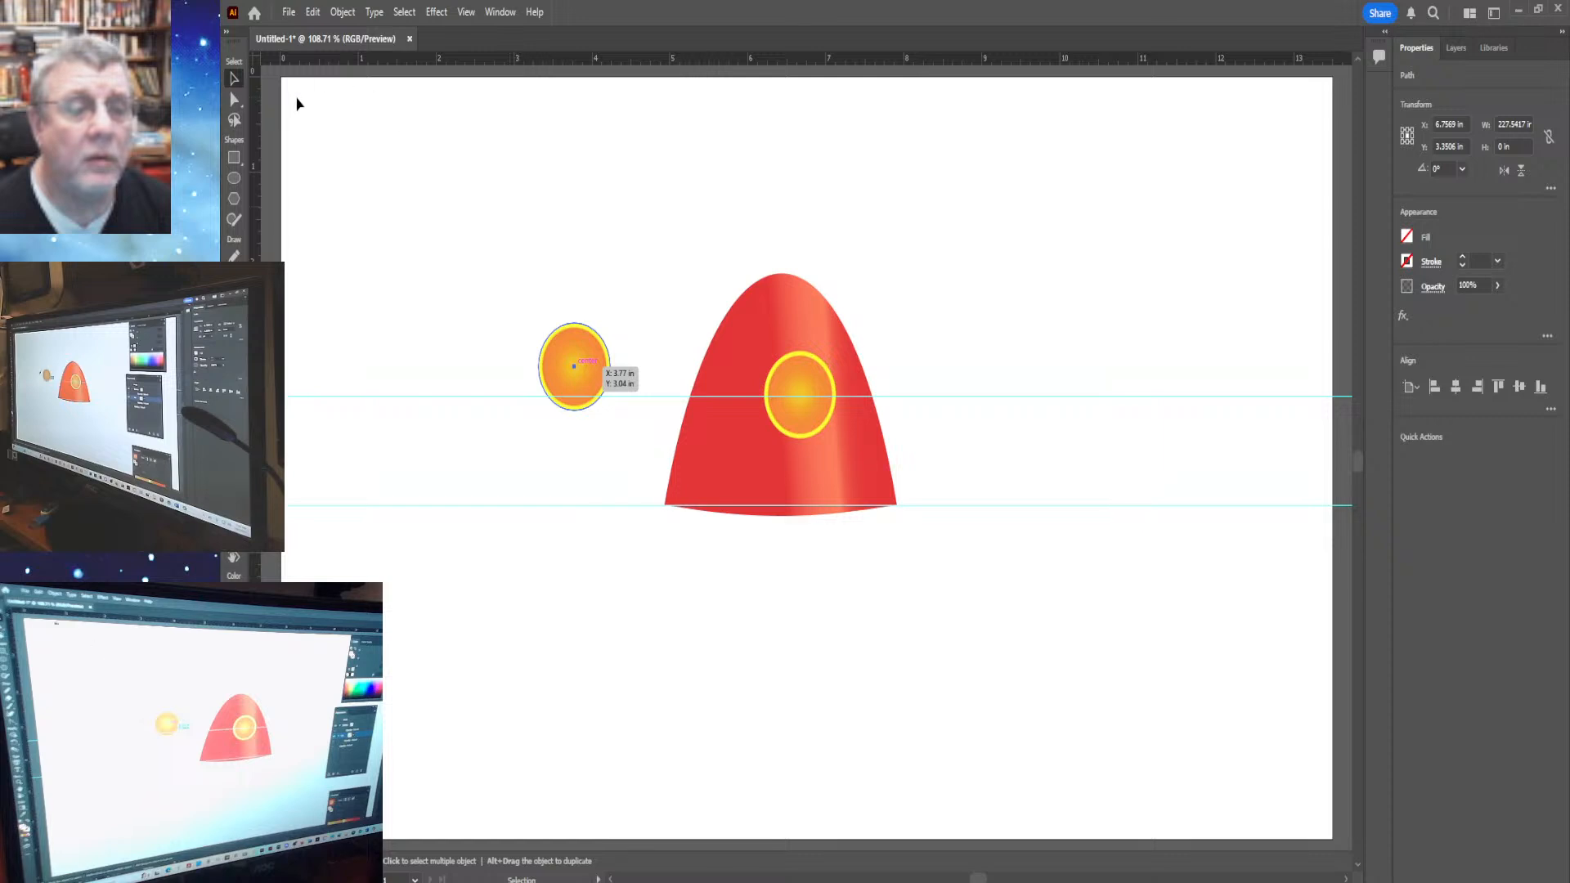
Area-select the duplicate circle together with the new guide and move both until the circle is level with the one on the arch
click(234, 102)
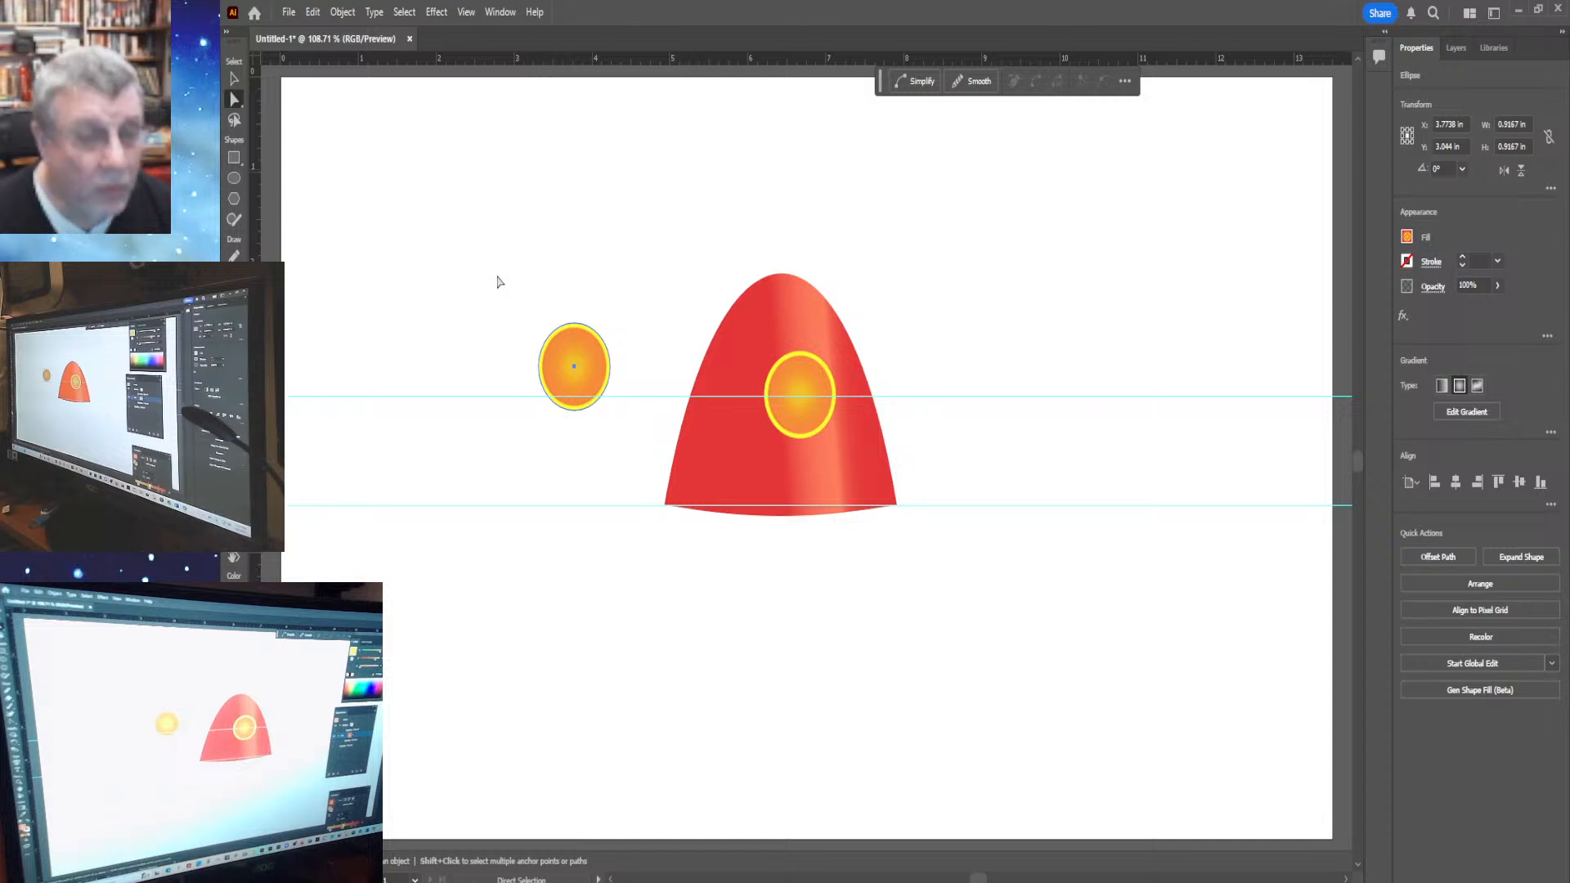
drag(517, 312, 643, 456)
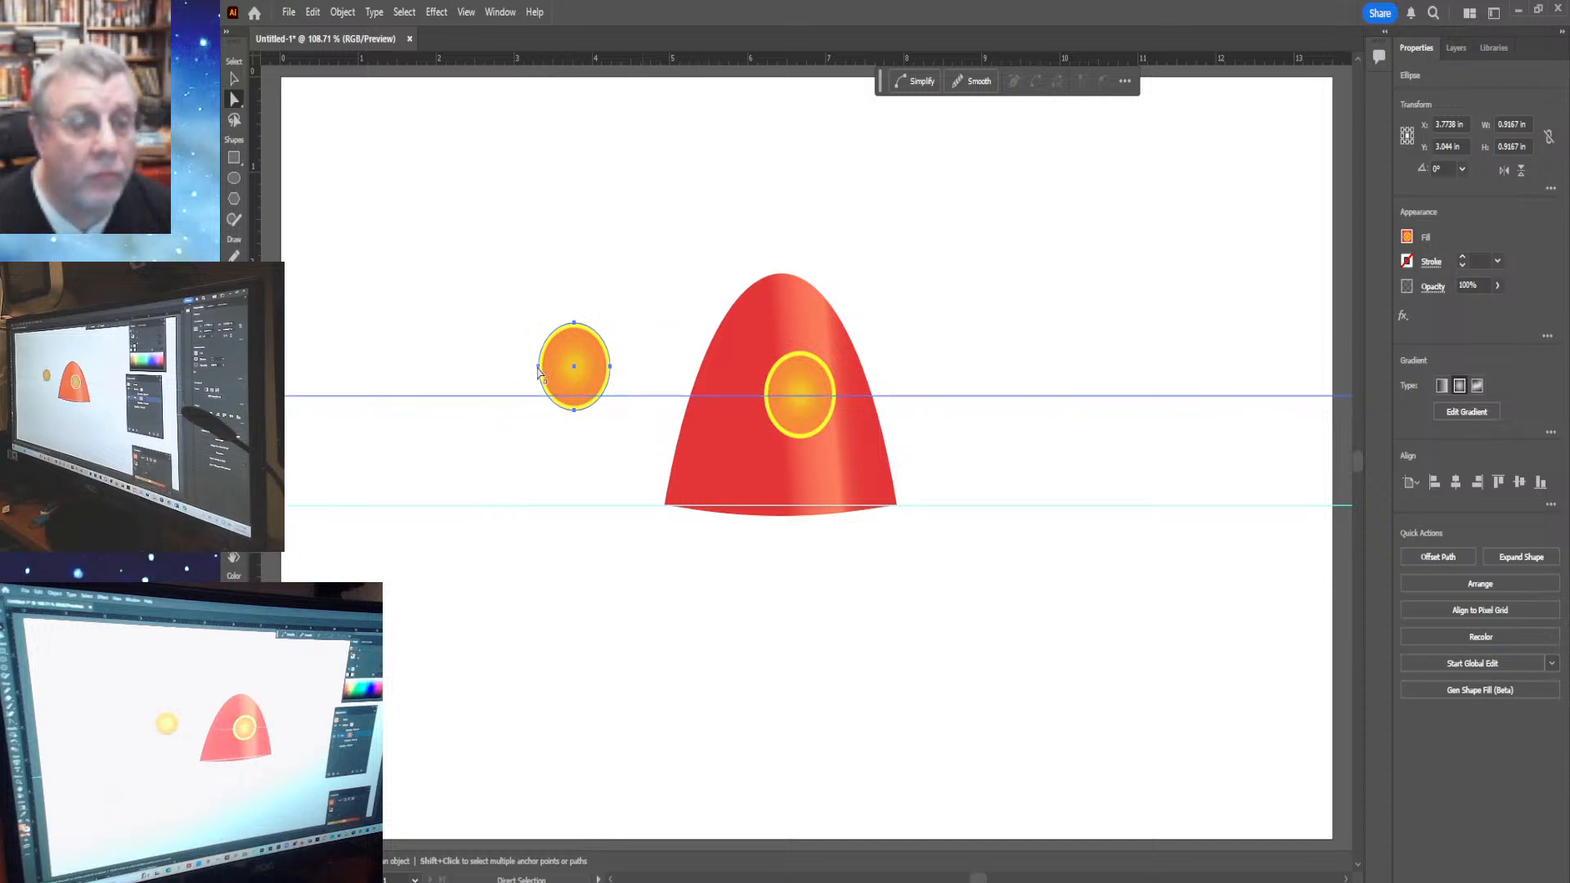
drag(537, 372, 570, 372)
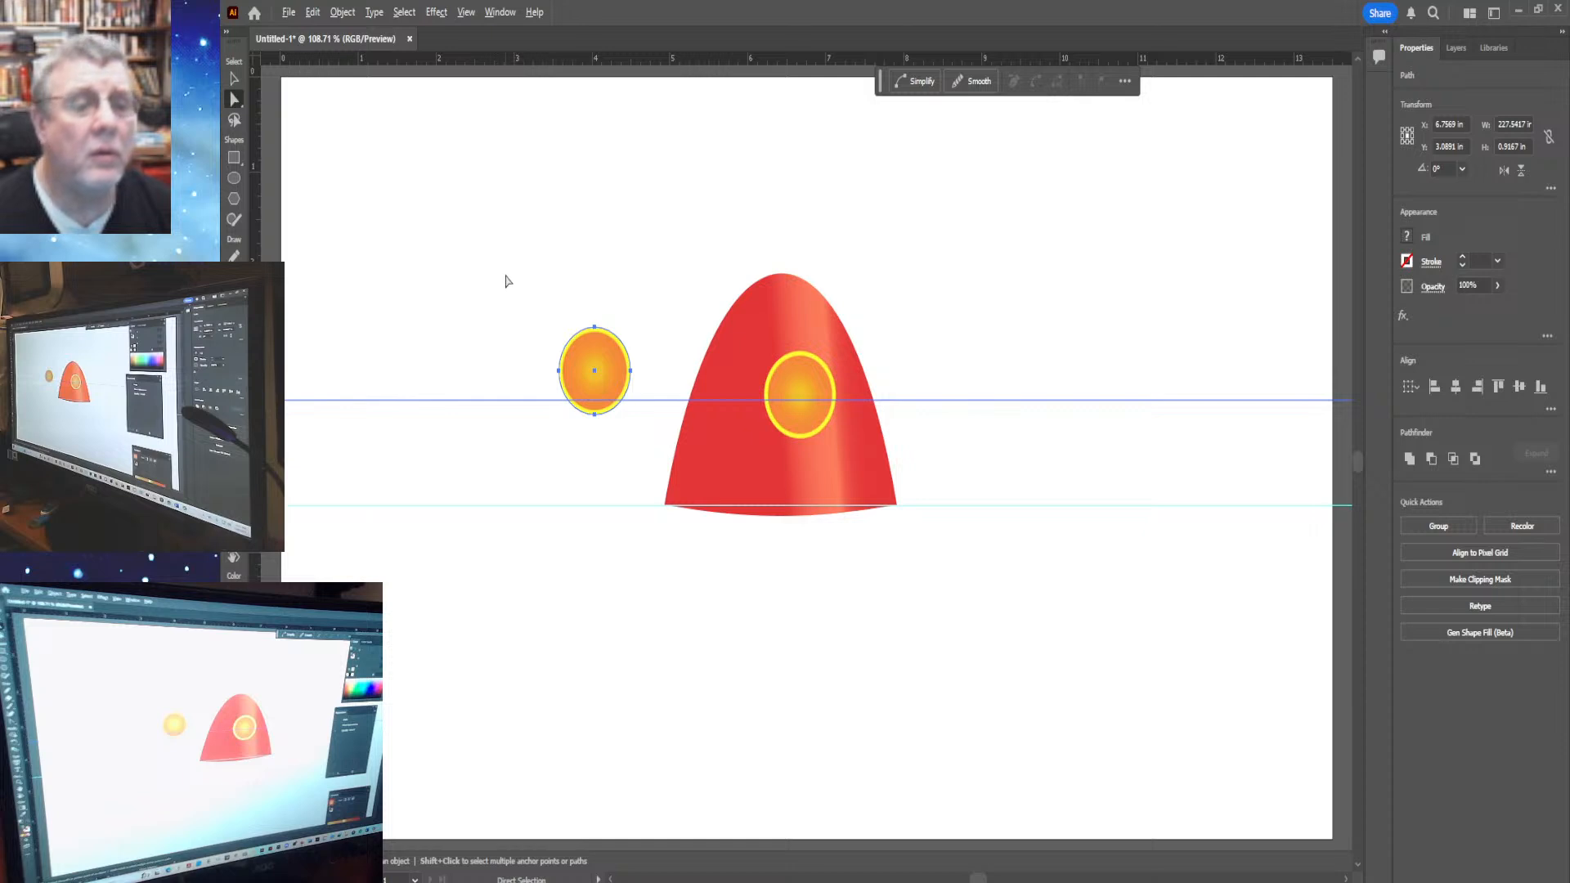
drag(505, 274, 647, 460)
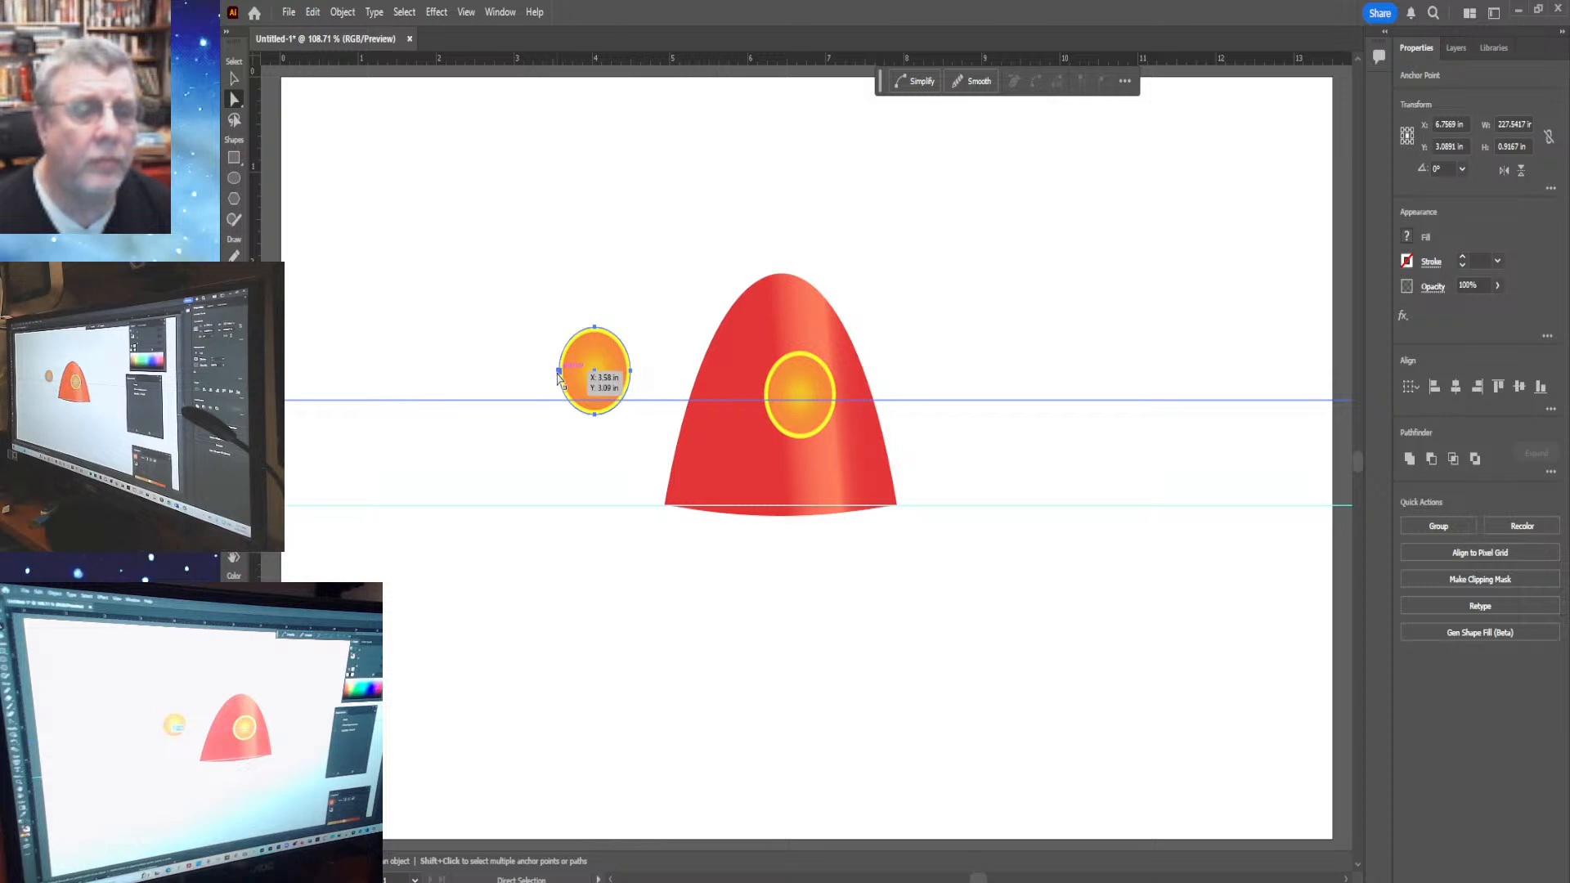
drag(560, 372, 481, 230)
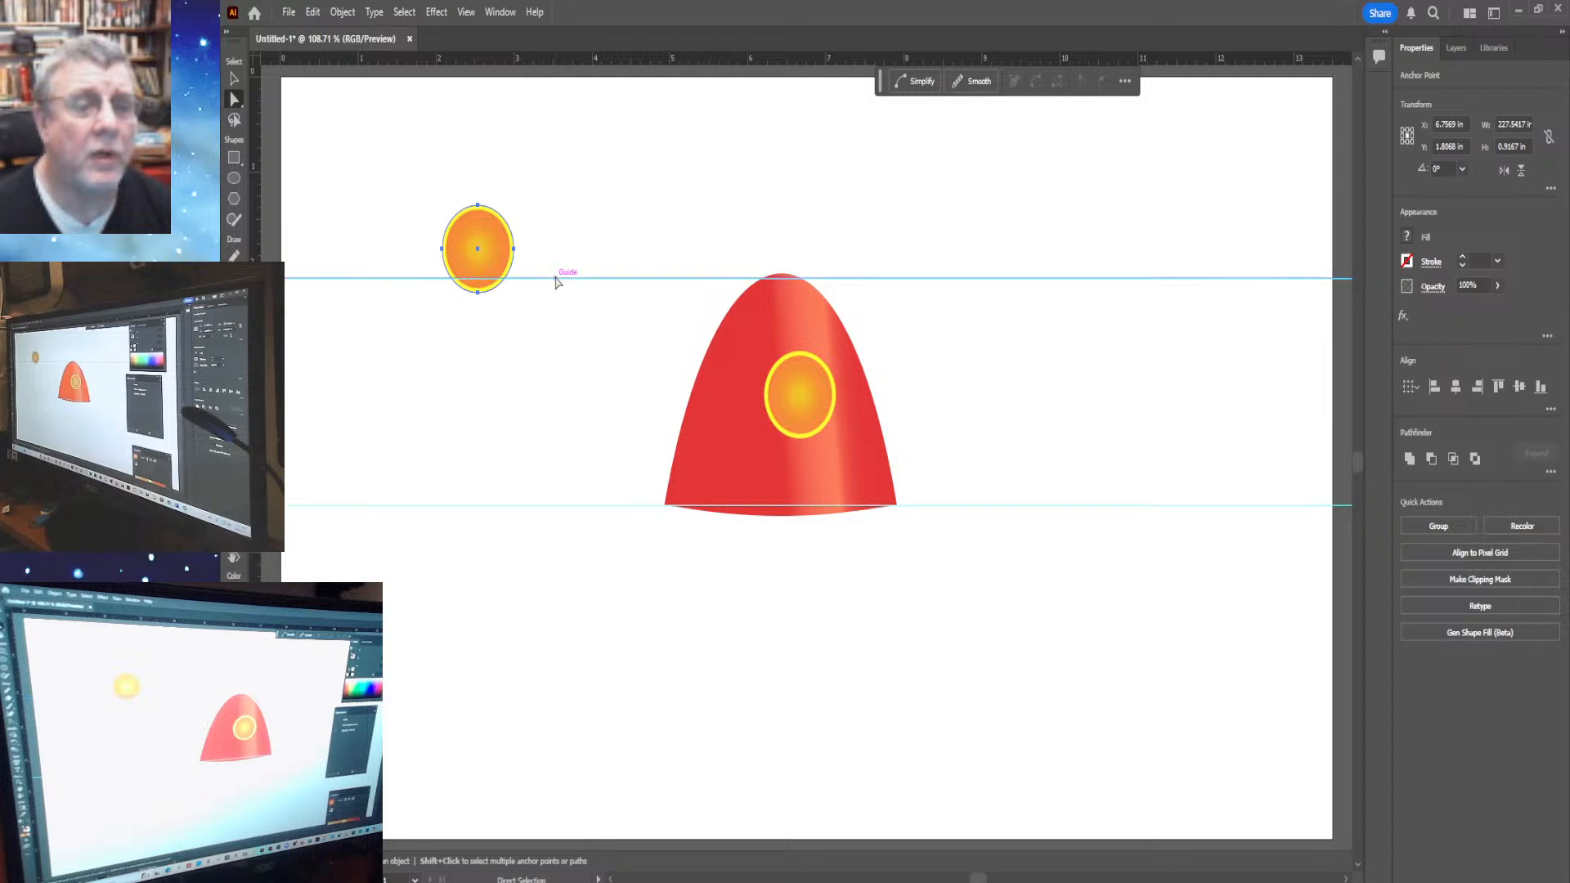
drag(561, 274, 537, 431)
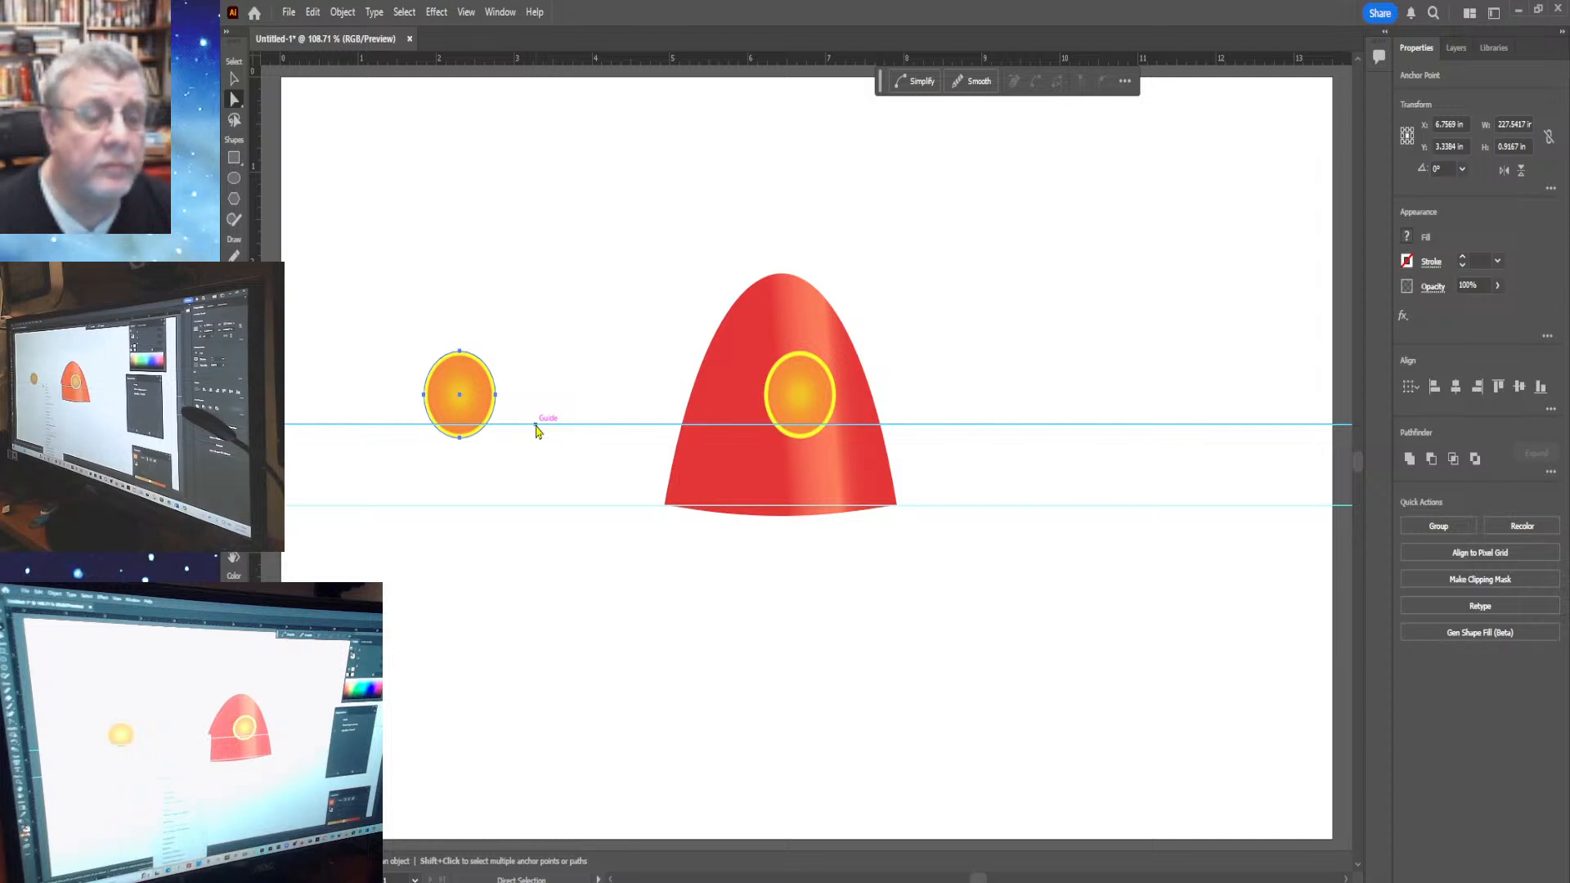
click(520, 476)
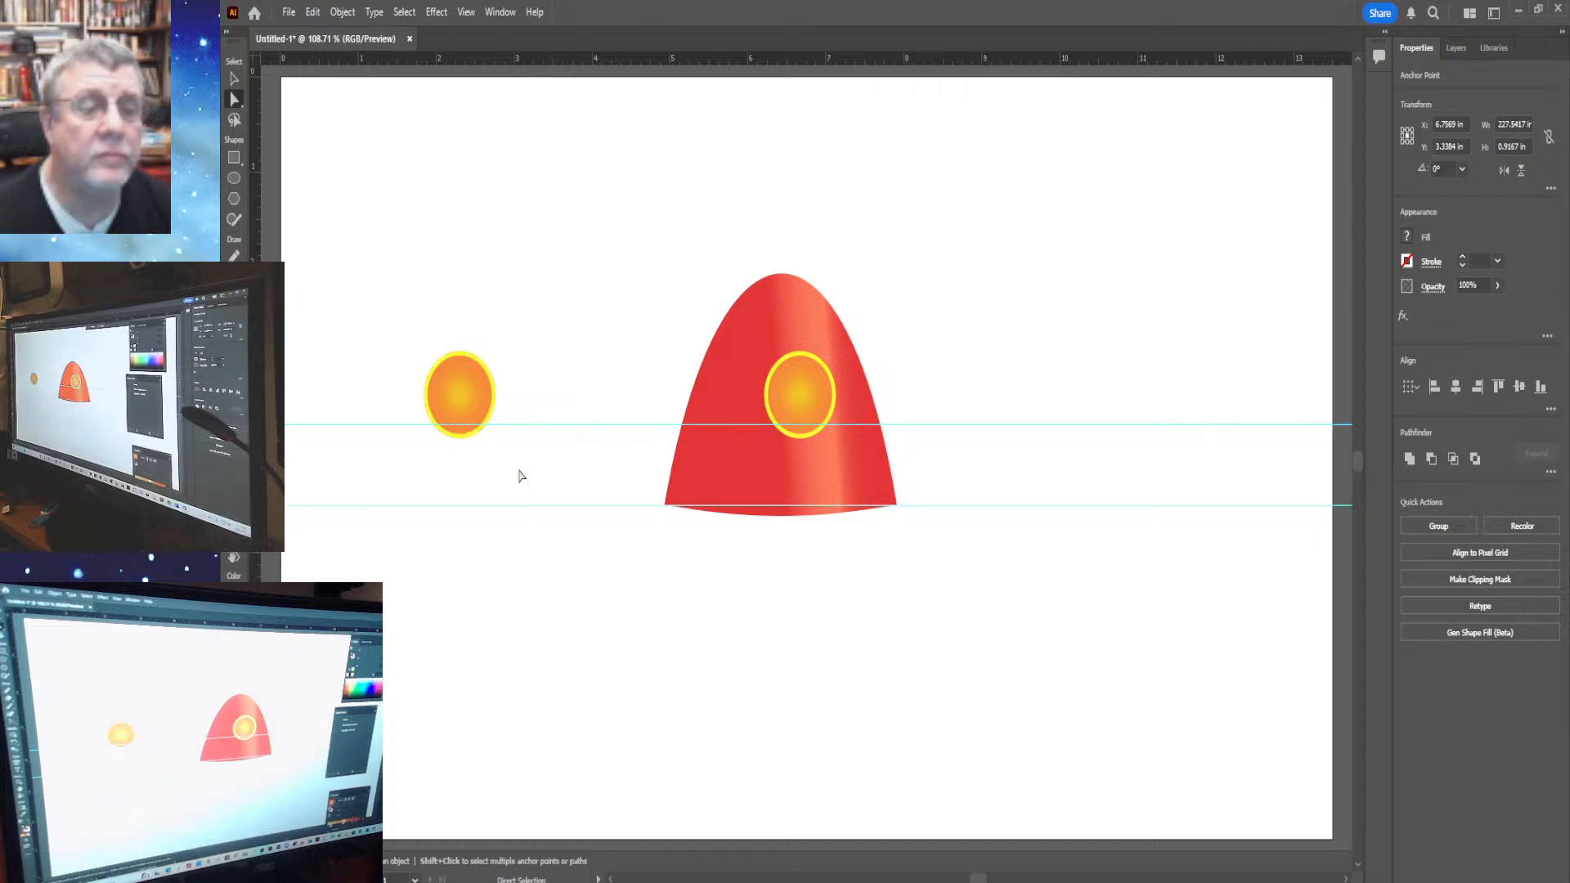
Select the guide and the duplicate circle separately, area-select both together, and clear the selection
click(542, 424)
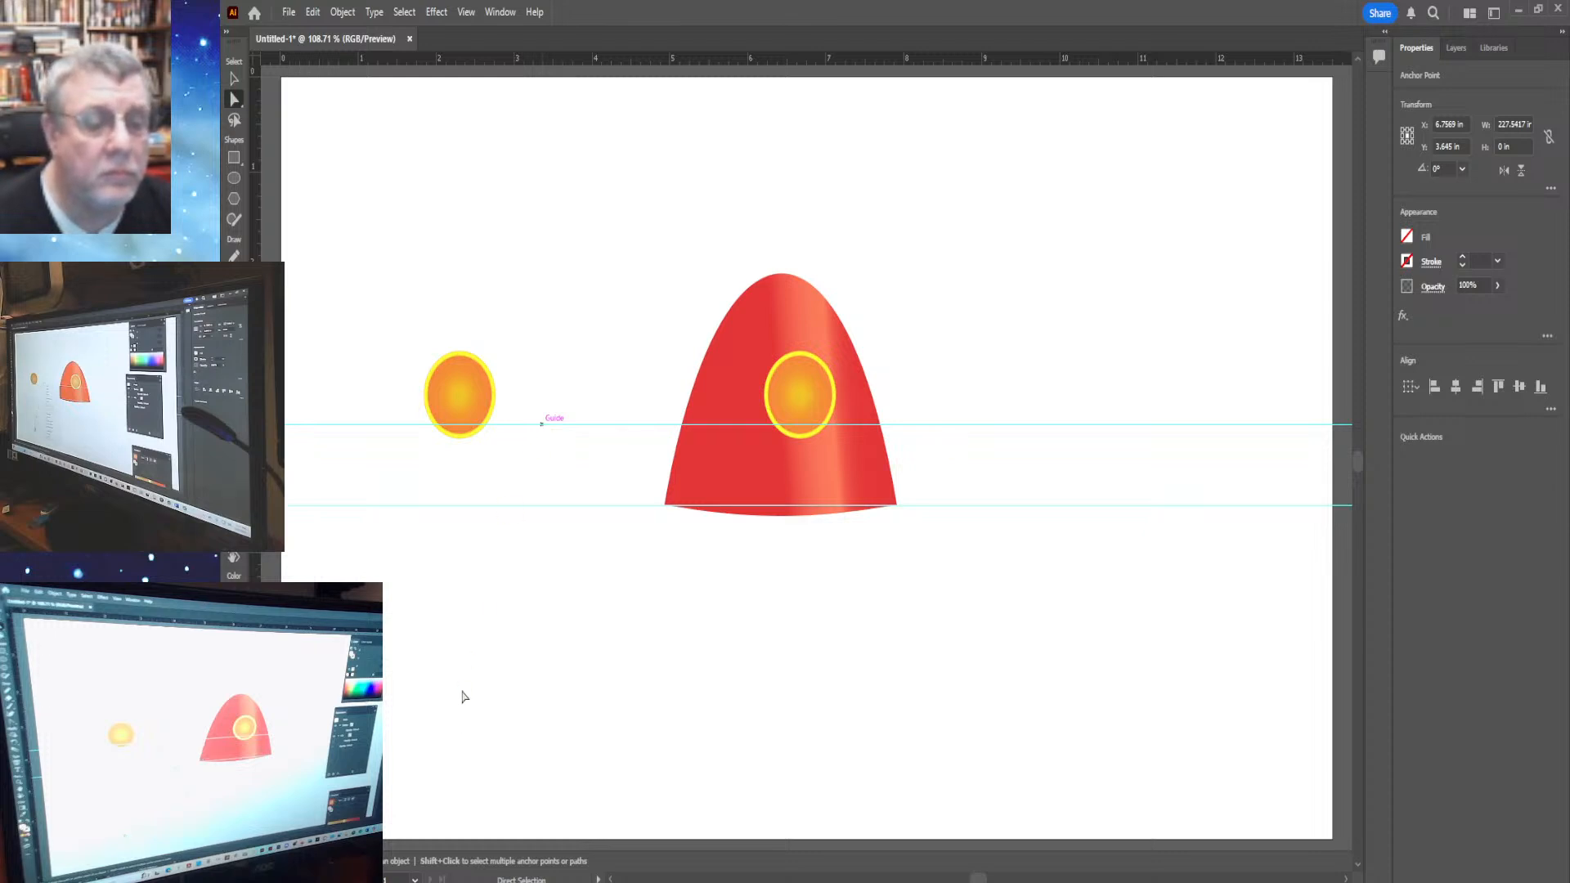
click(467, 390)
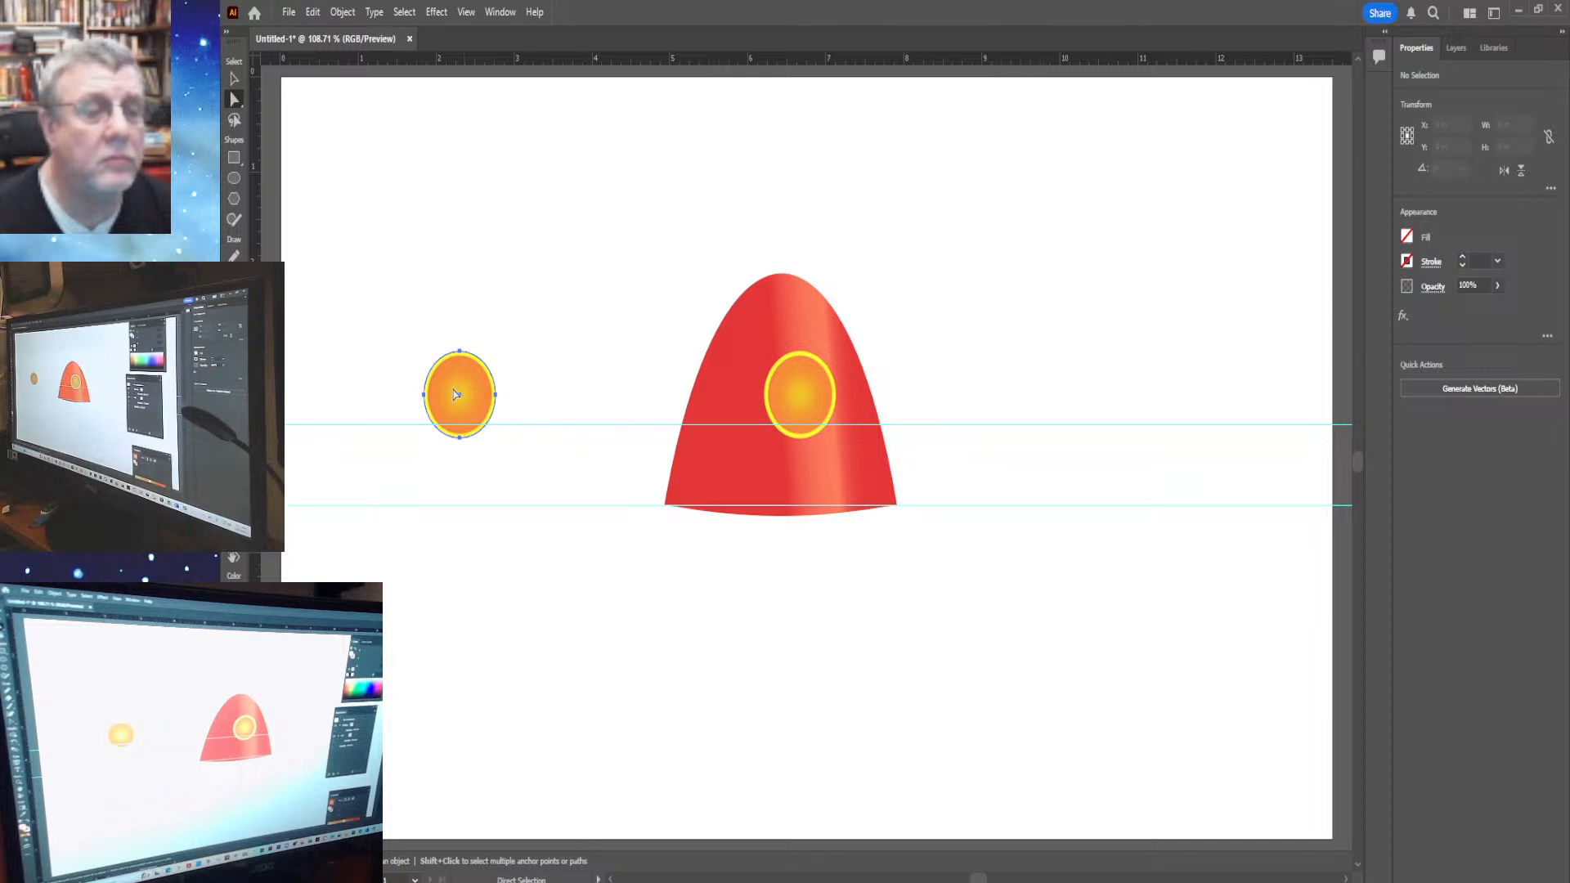
click(469, 419)
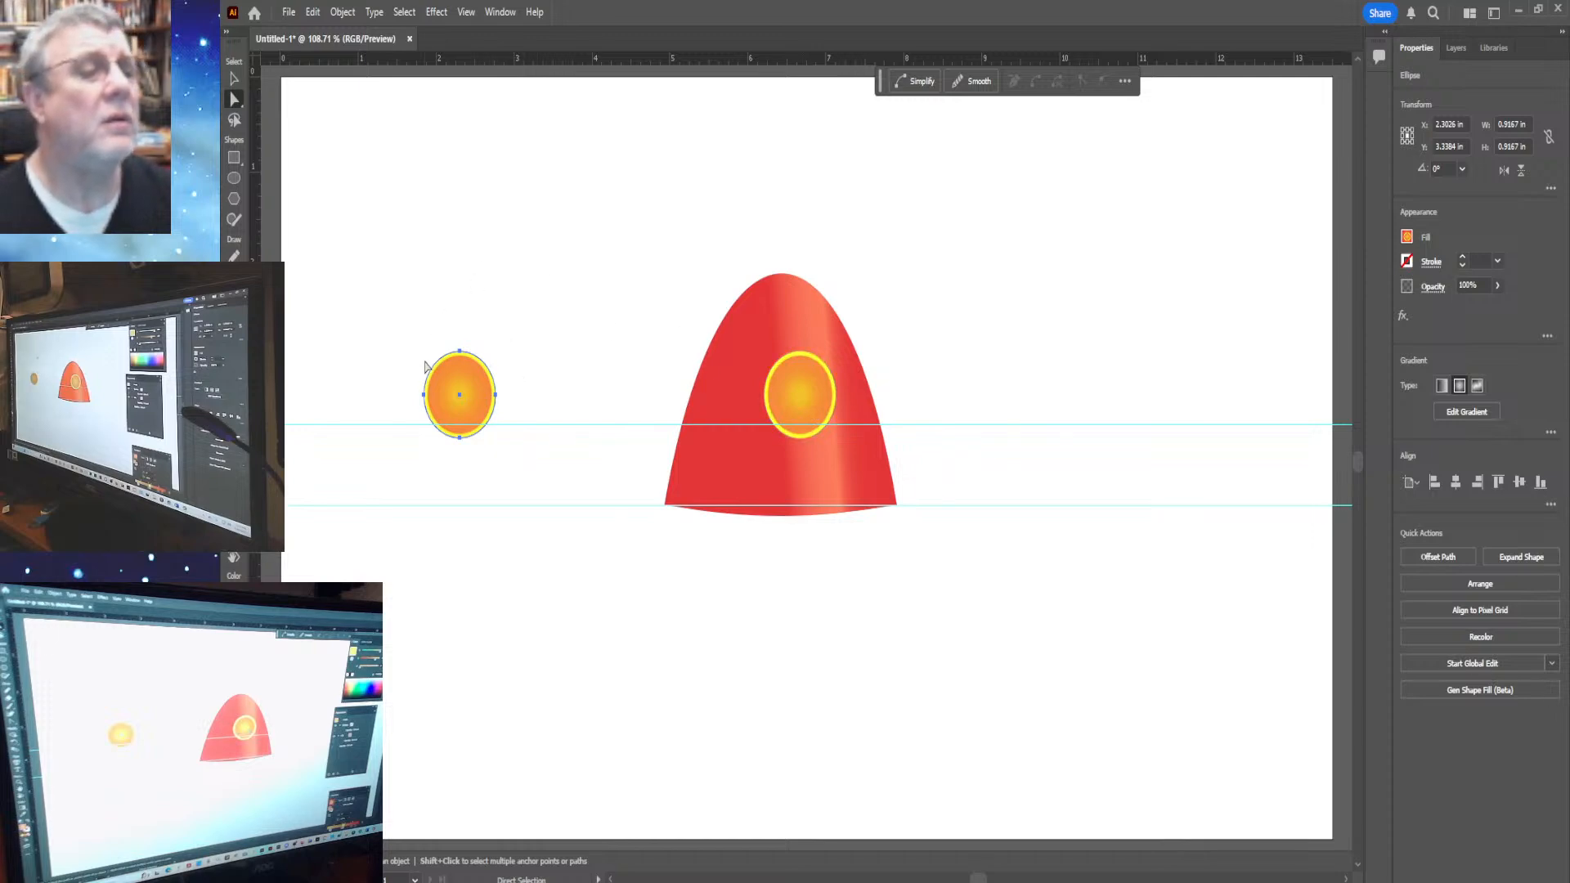
drag(385, 308, 546, 491)
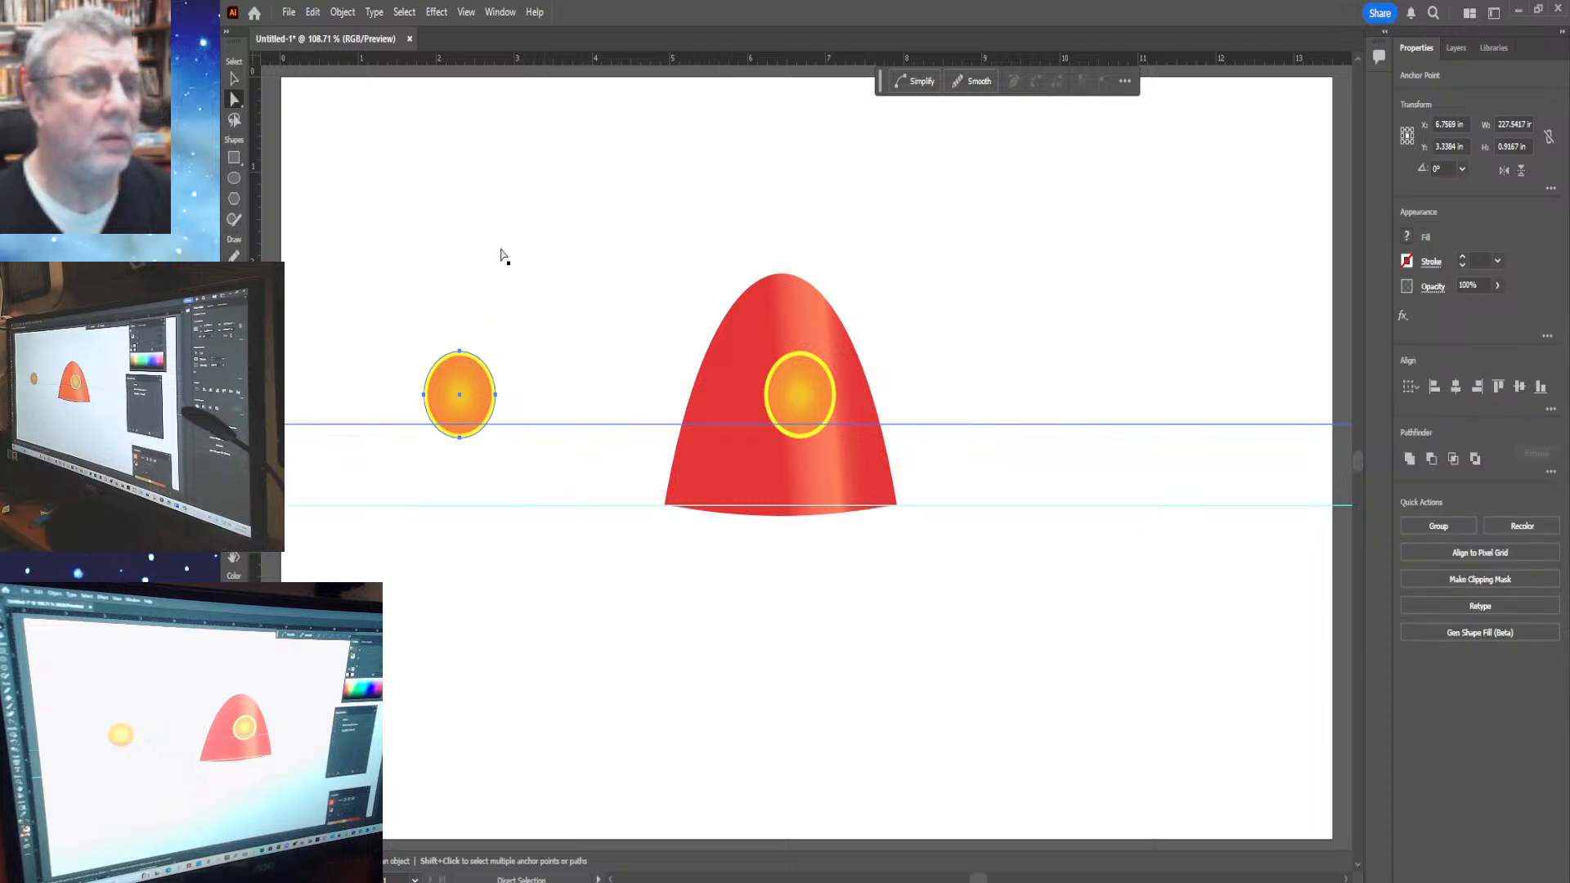
click(577, 294)
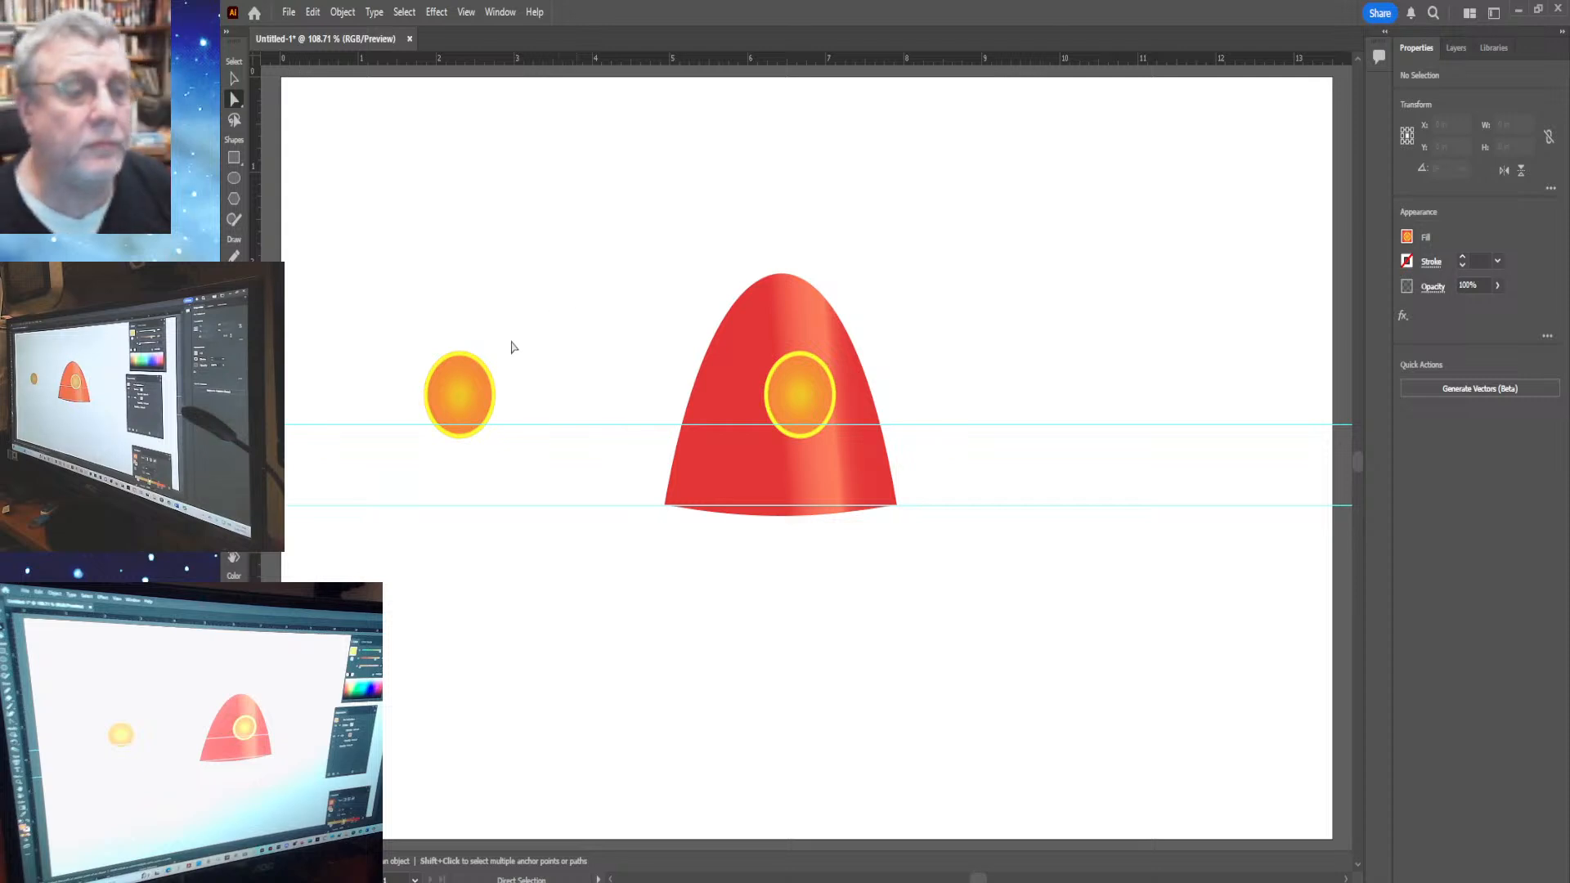
Move only the duplicate circle up, clear of the guide, to about X 2.74 in, Y 1.91 in
click(462, 370)
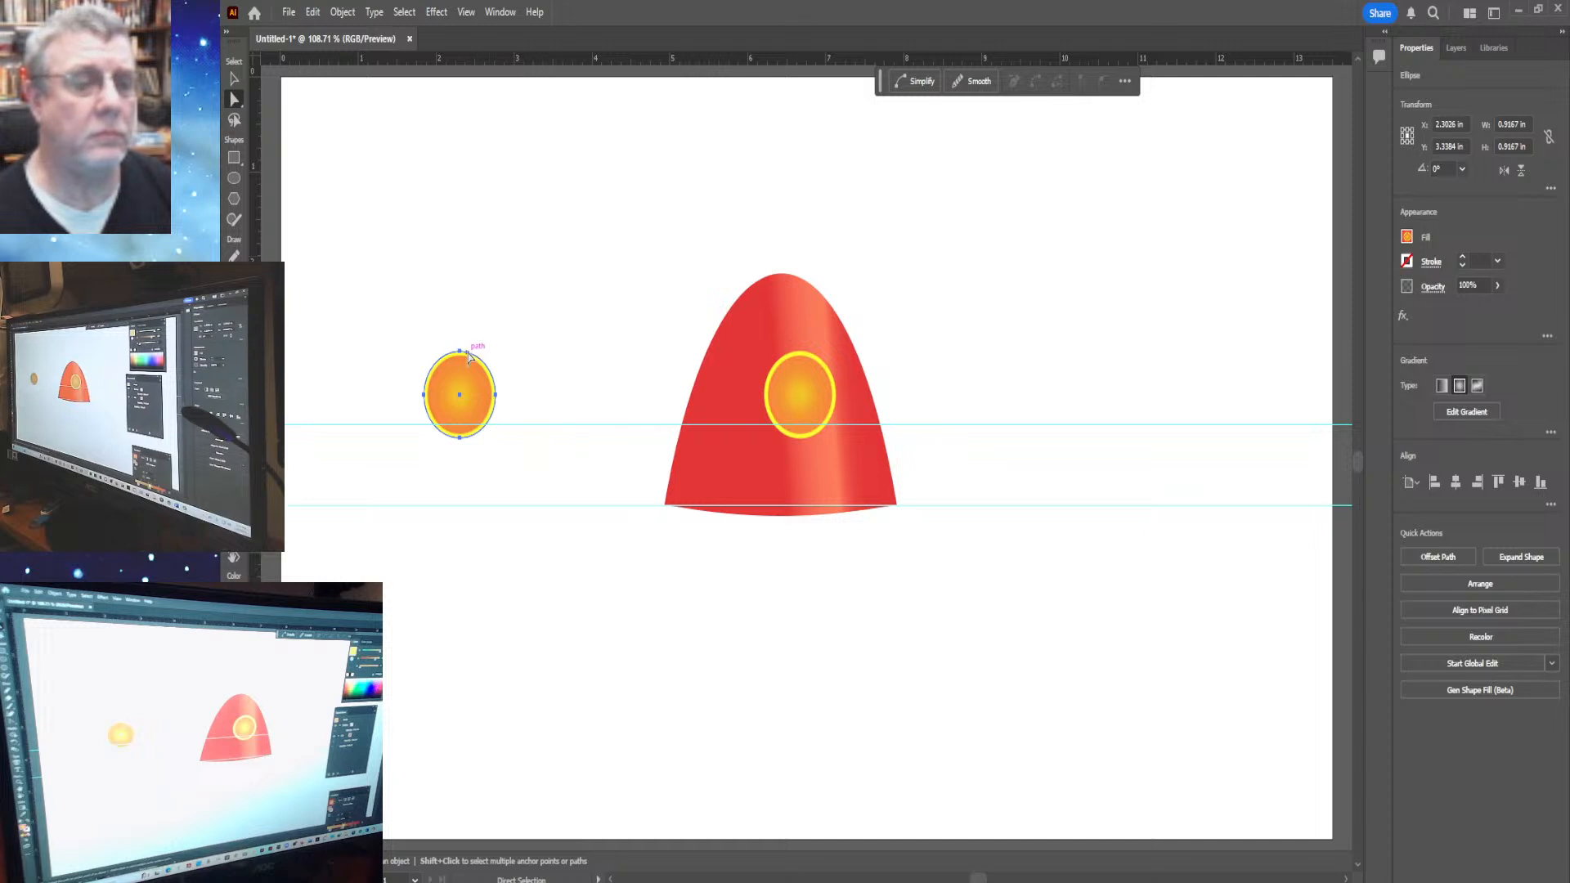
drag(470, 357, 483, 222)
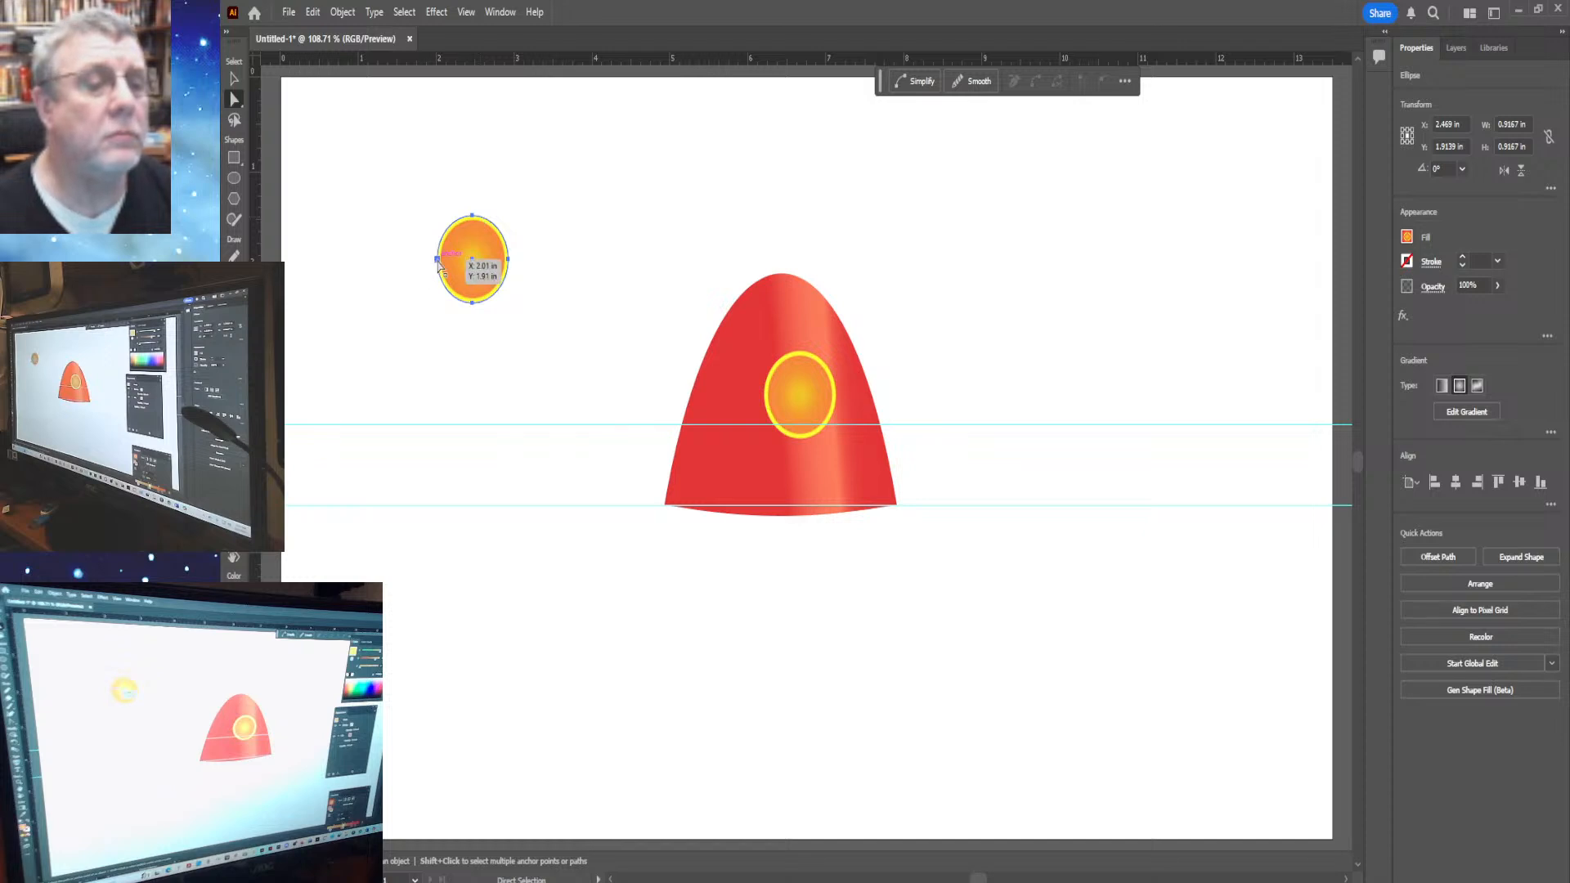
drag(439, 261, 458, 260)
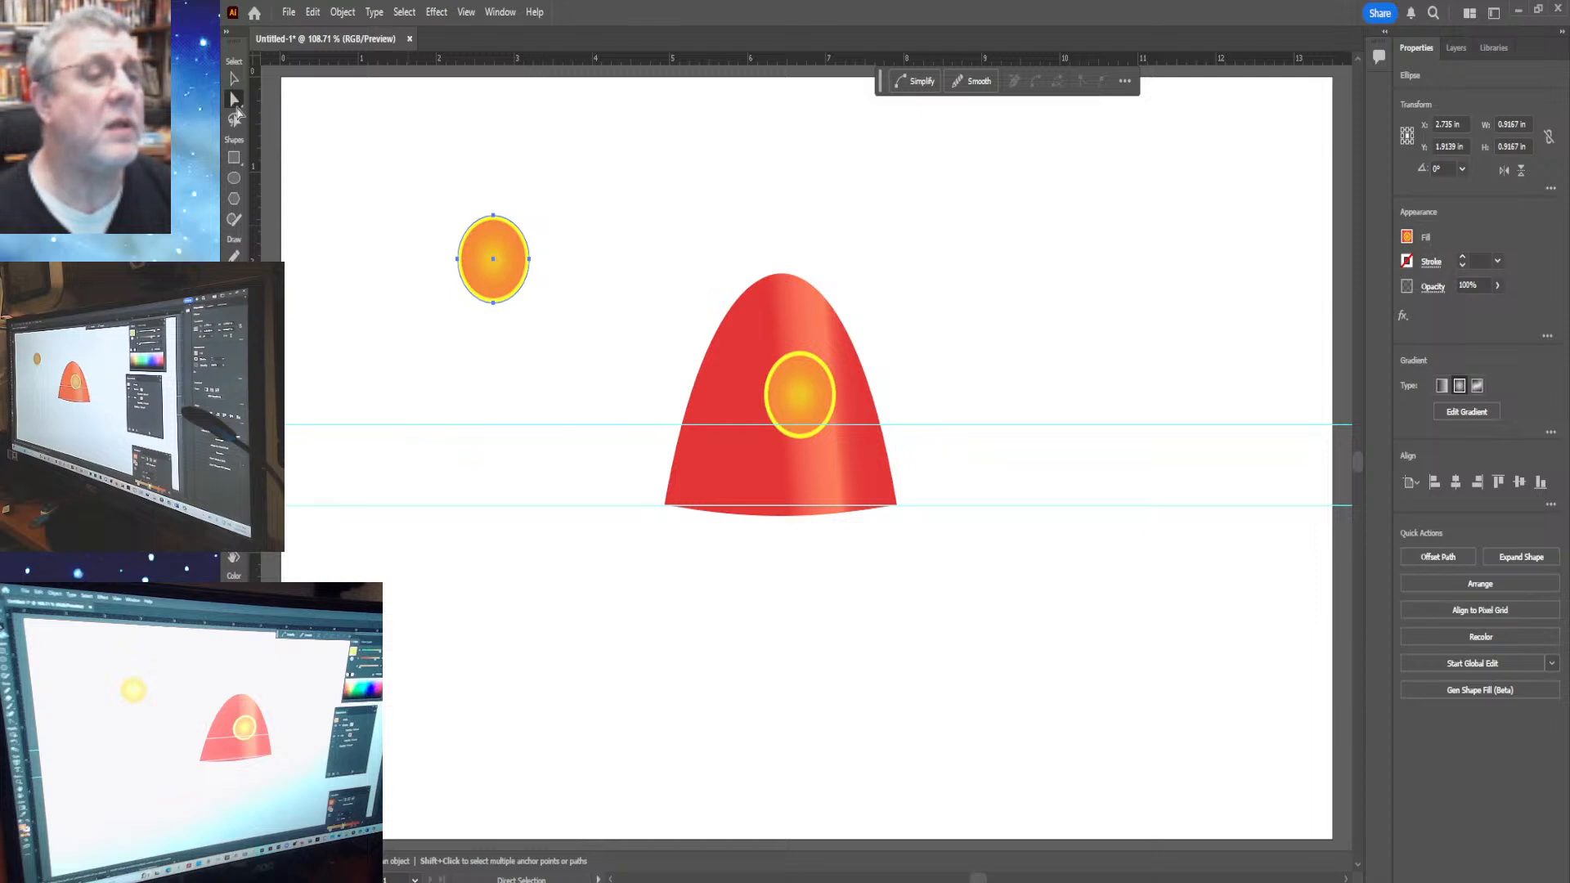
Squeeze the duplicate circle horizontally from its left side into an ellipse about 0.69 in wide
click(236, 99)
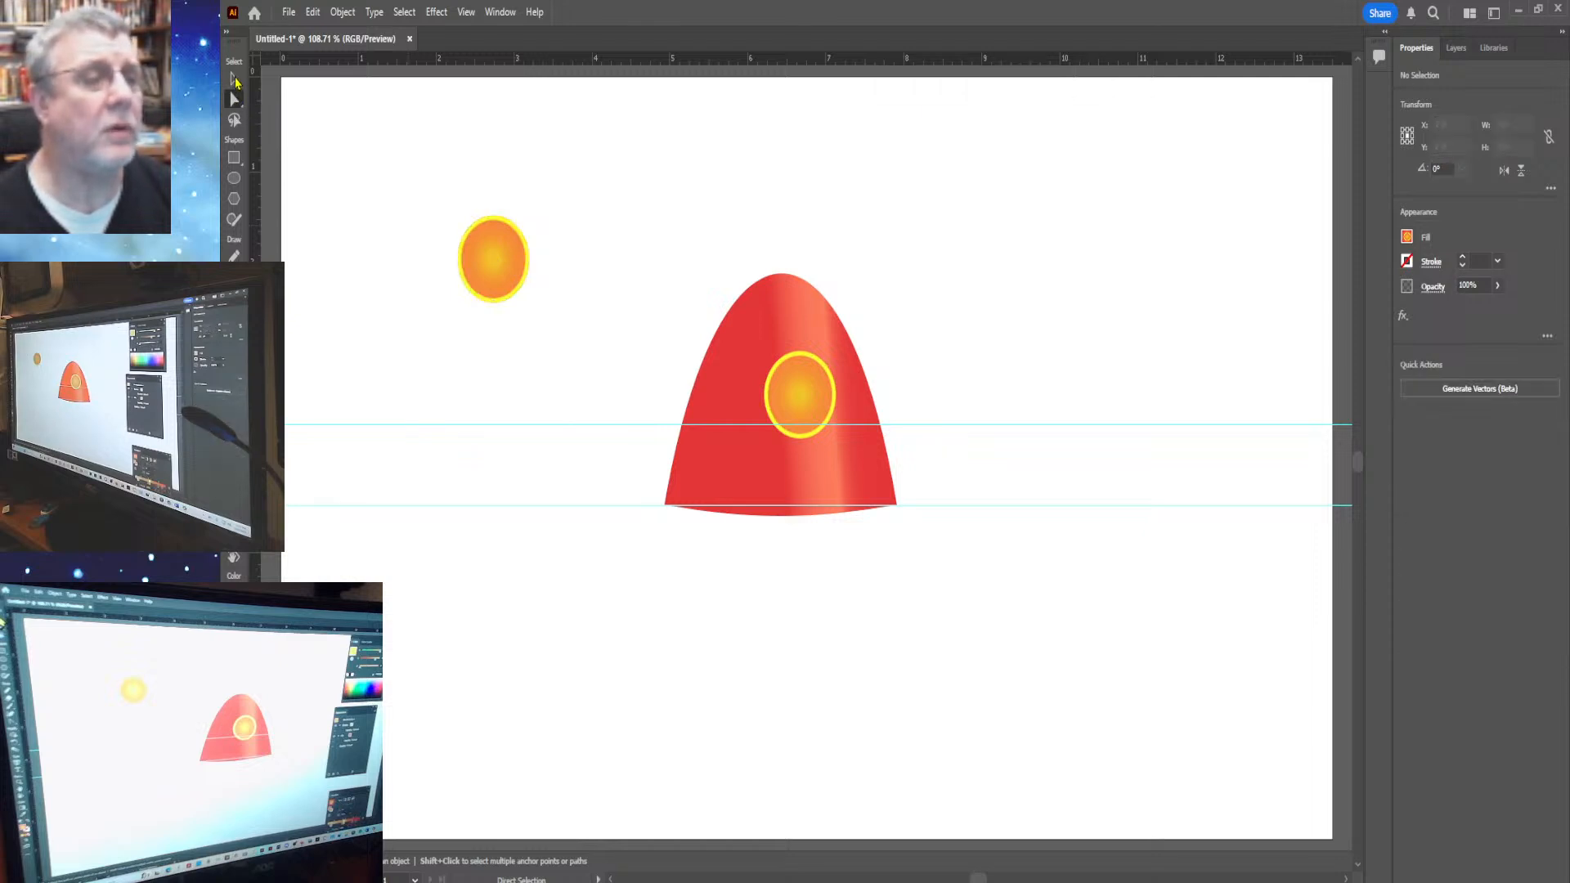
click(235, 81)
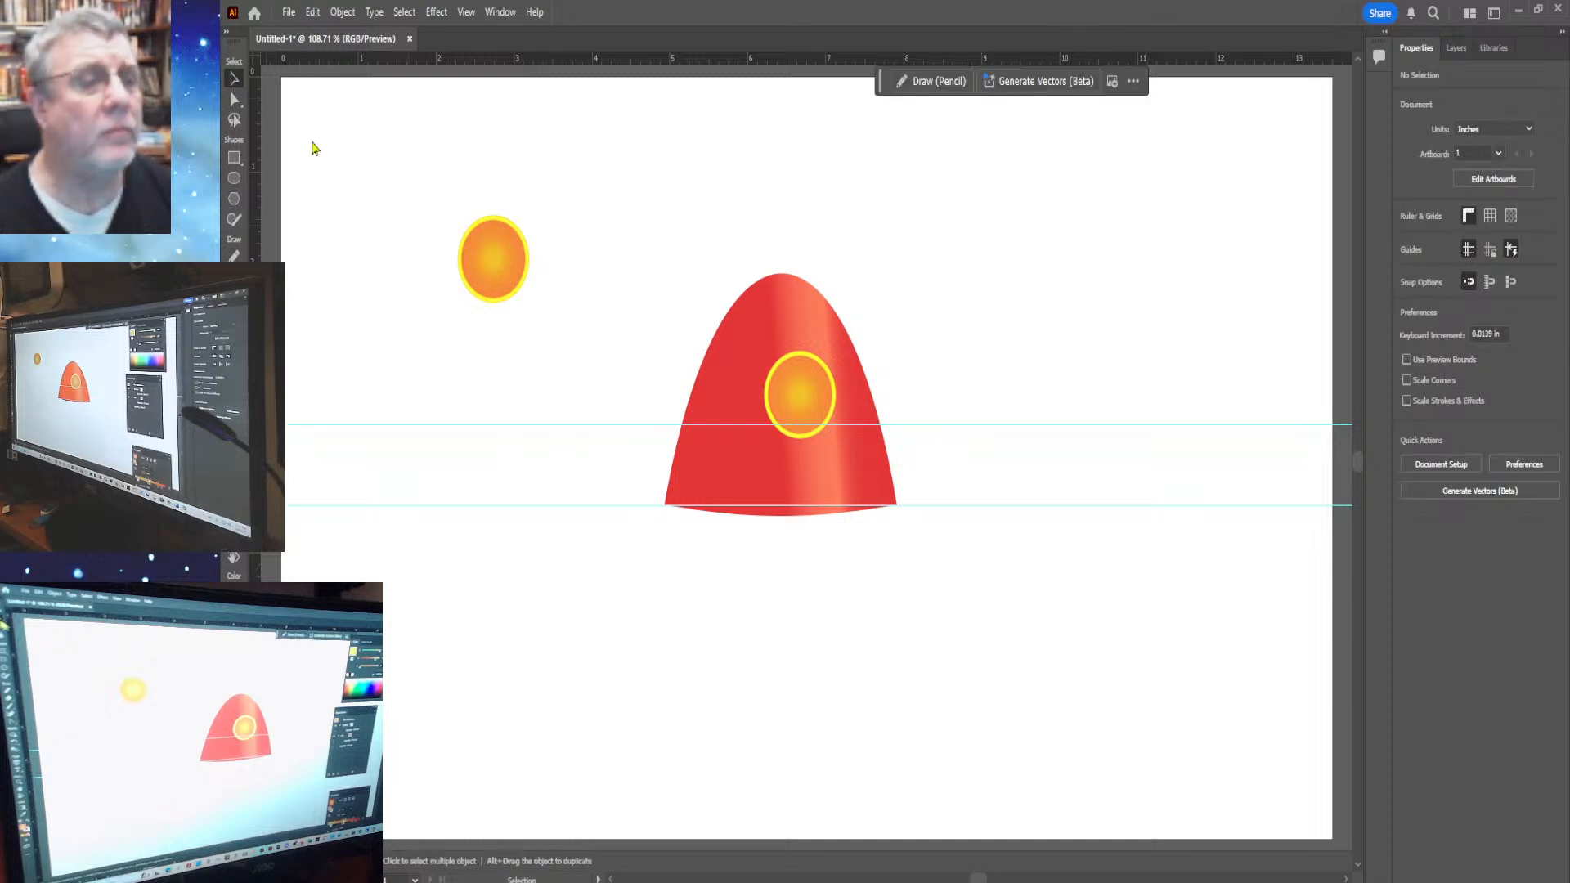
click(482, 258)
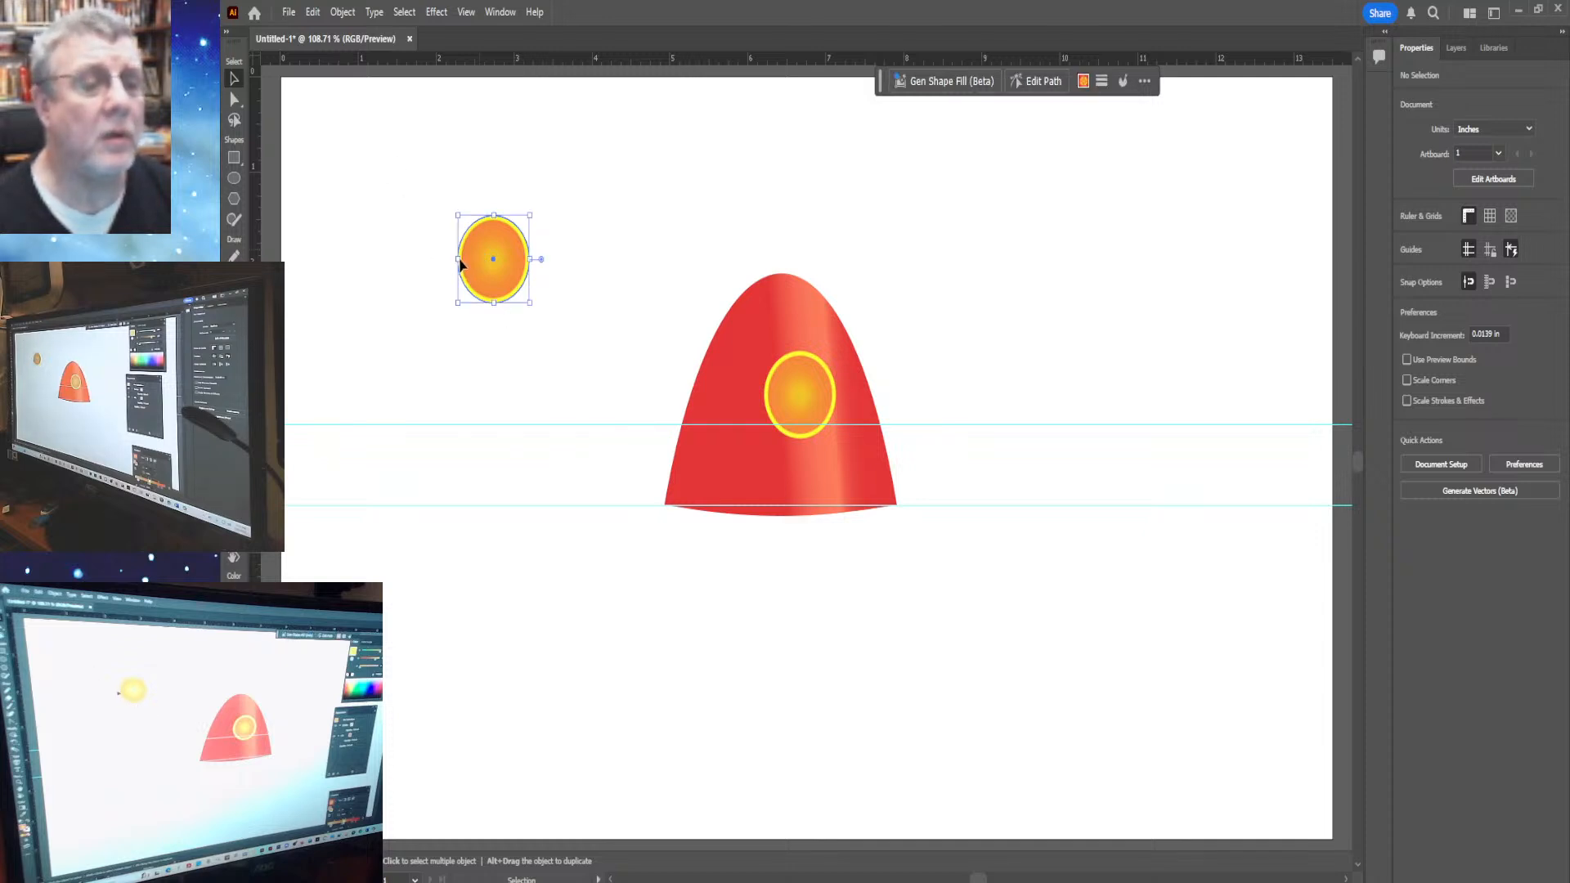
drag(460, 261, 478, 263)
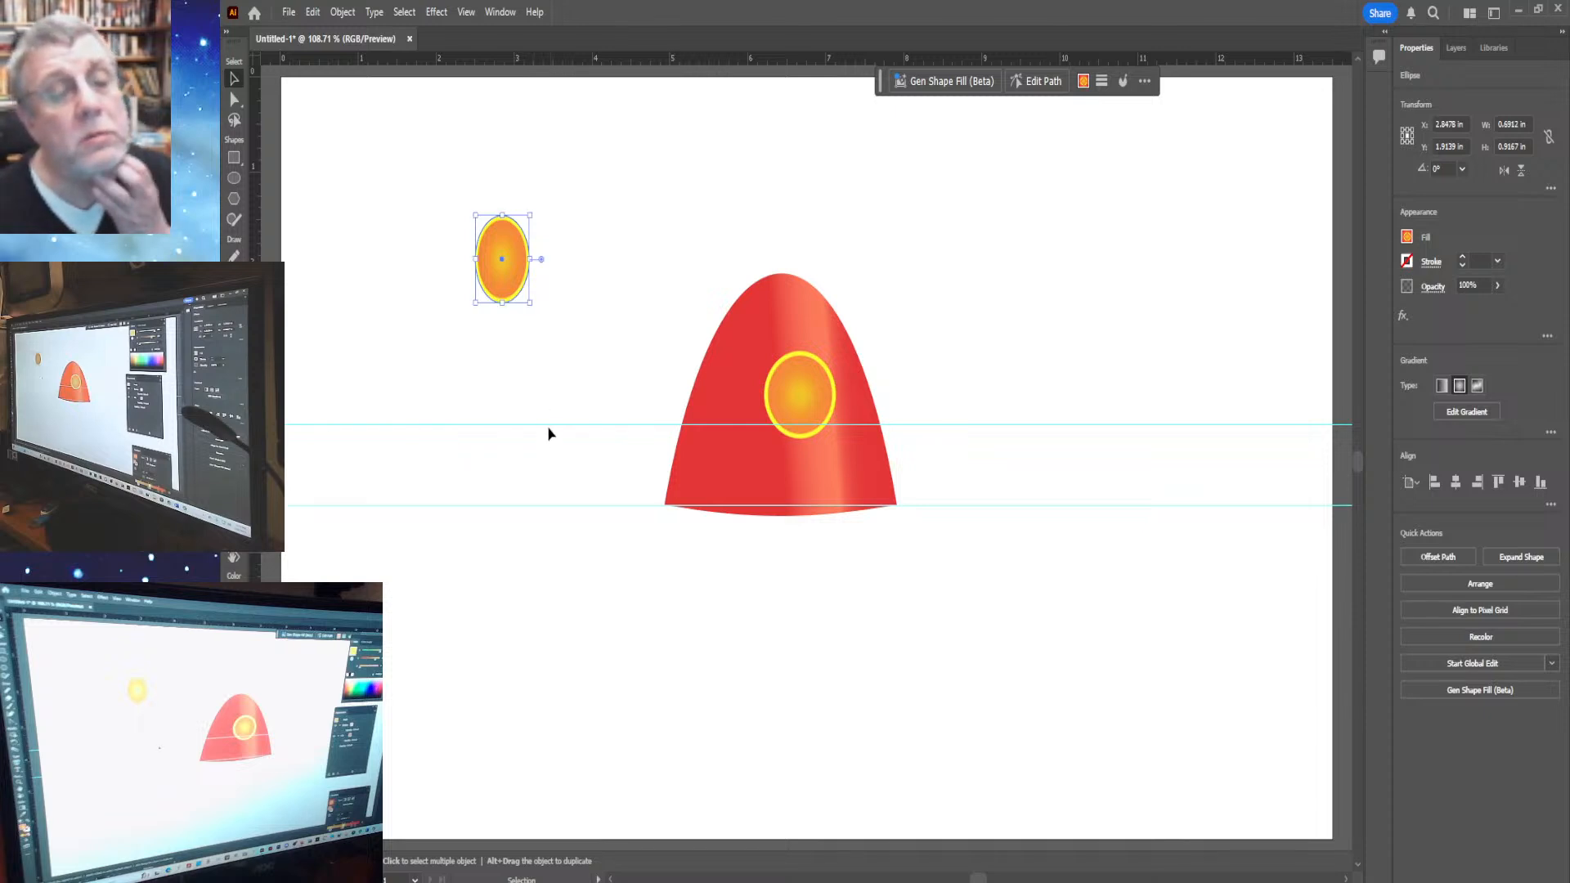
Move the upper guide to the arch circle's center and place the narrowed ellipse on it, left of the circle at about X 5.72 in
drag(547, 428, 549, 383)
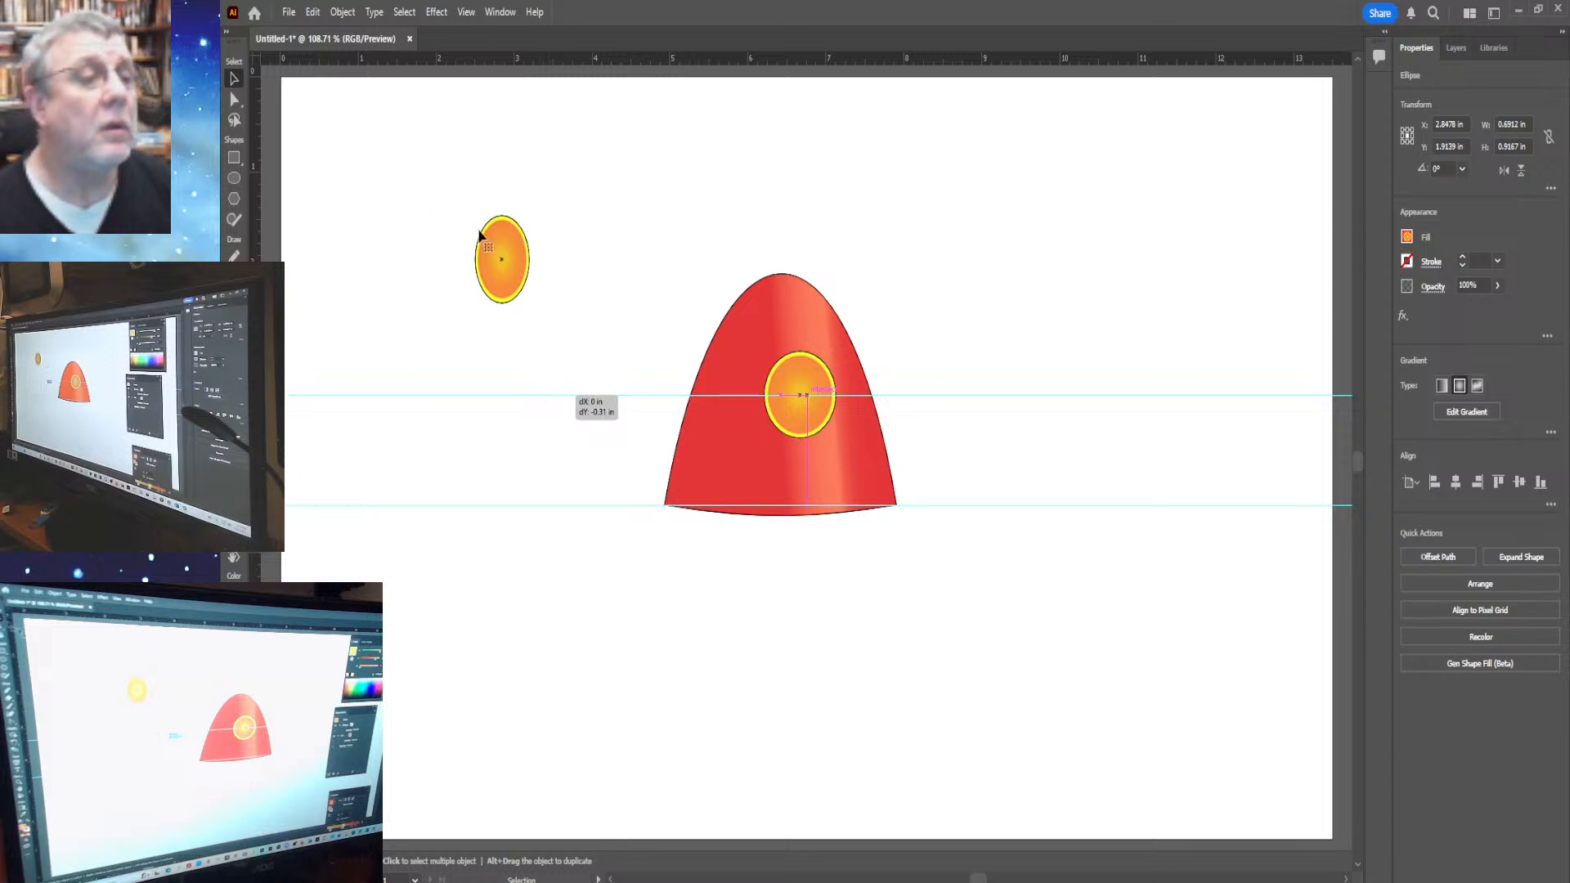
click(507, 289)
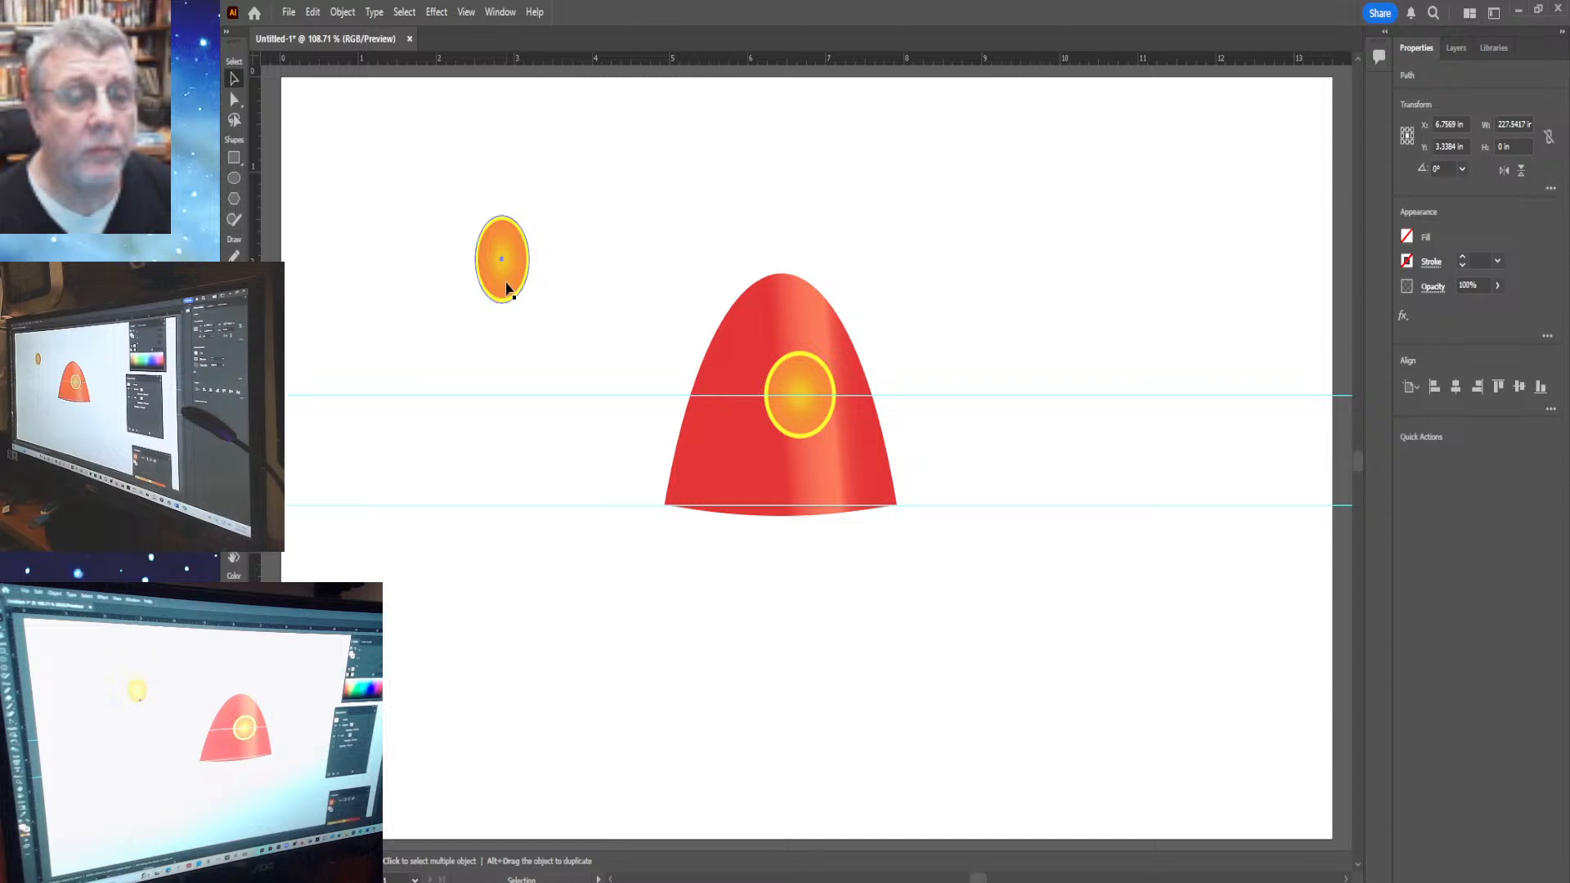
drag(507, 289, 732, 423)
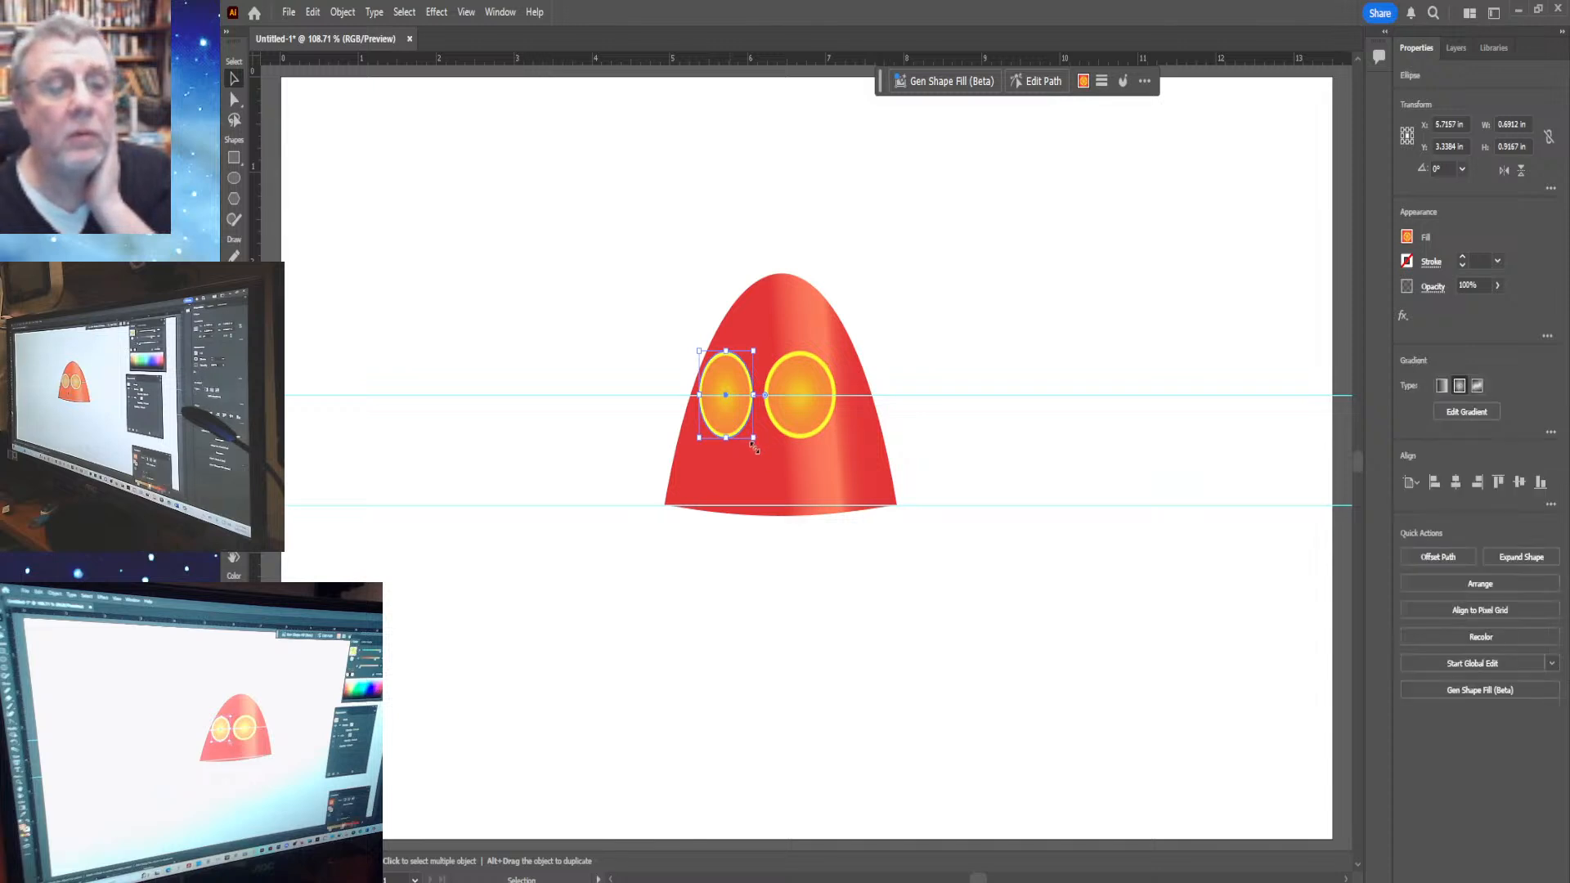
Tilt the left ellipse clockwise to about 342.39° and scale it down uniformly to about 0.57 in wide
drag(755, 439, 742, 451)
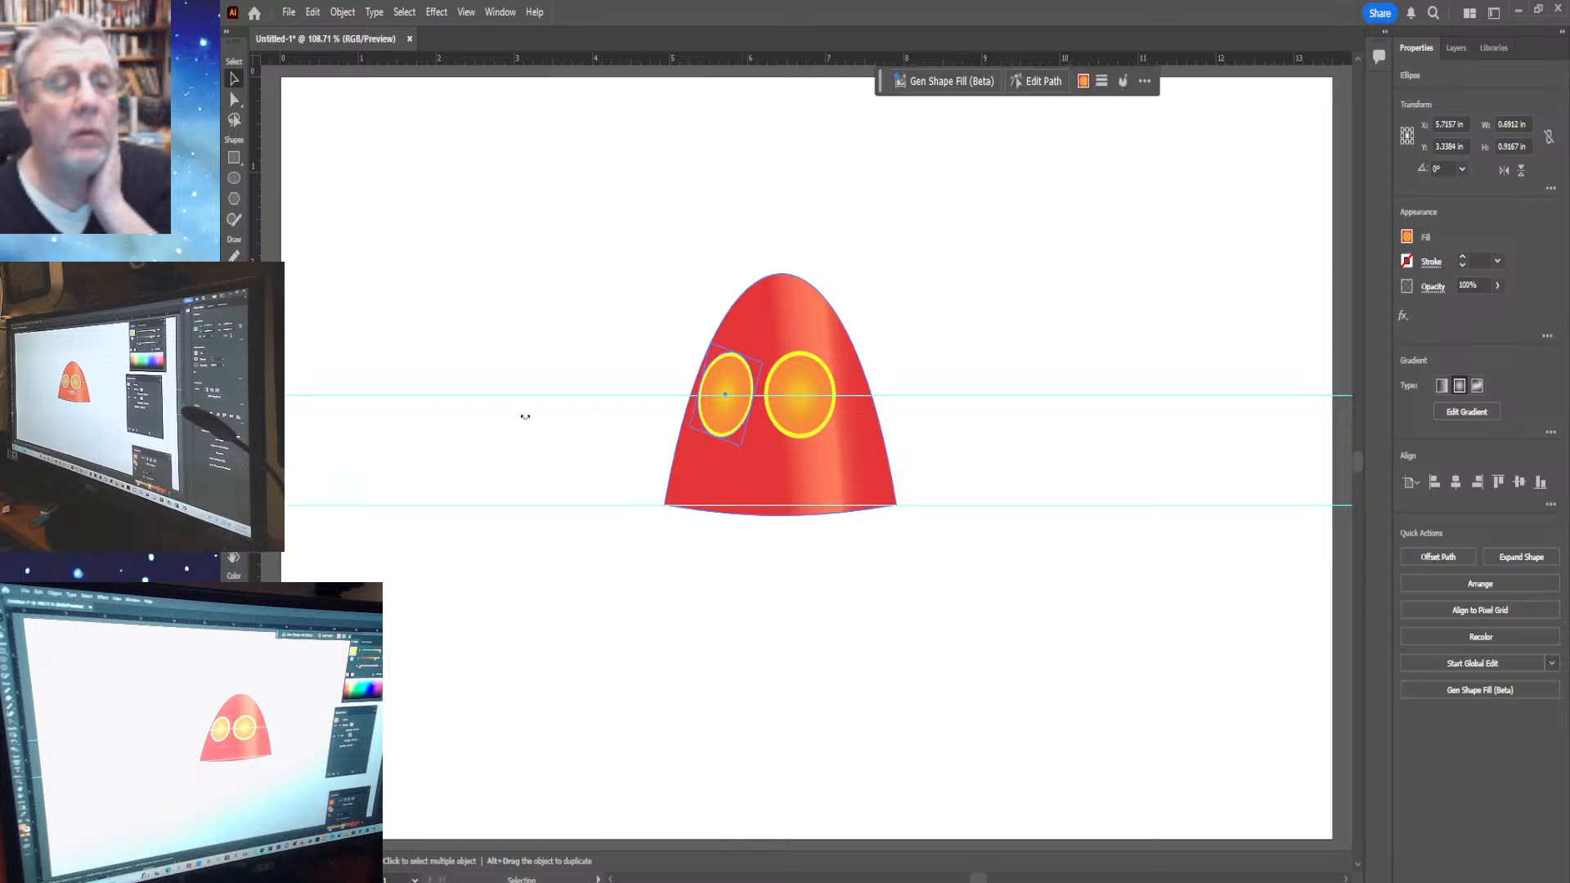
click(354, 190)
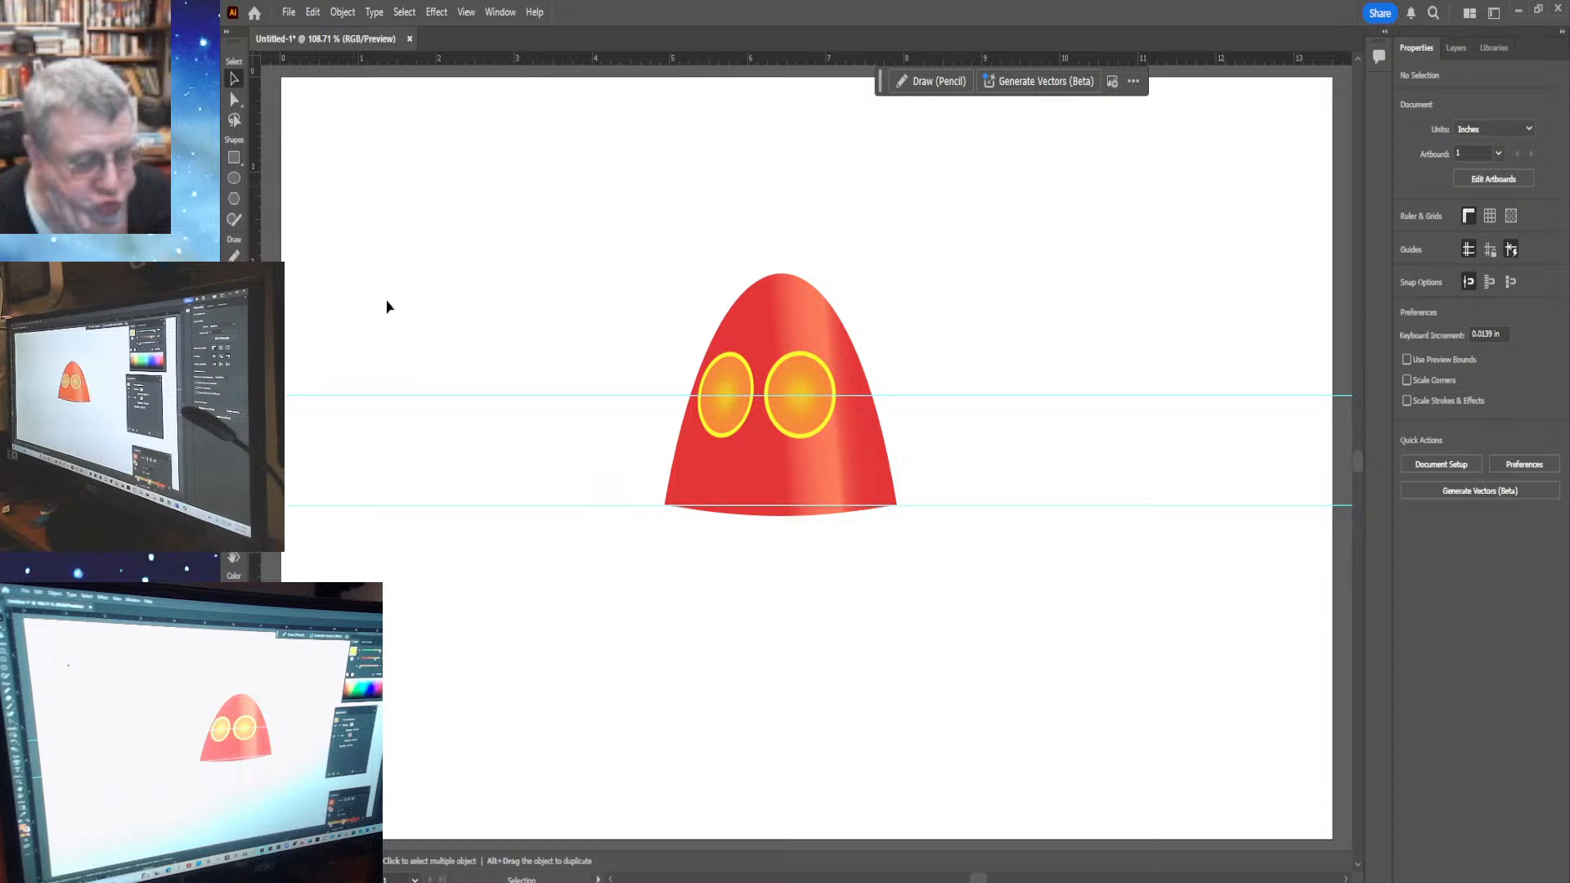
click(727, 416)
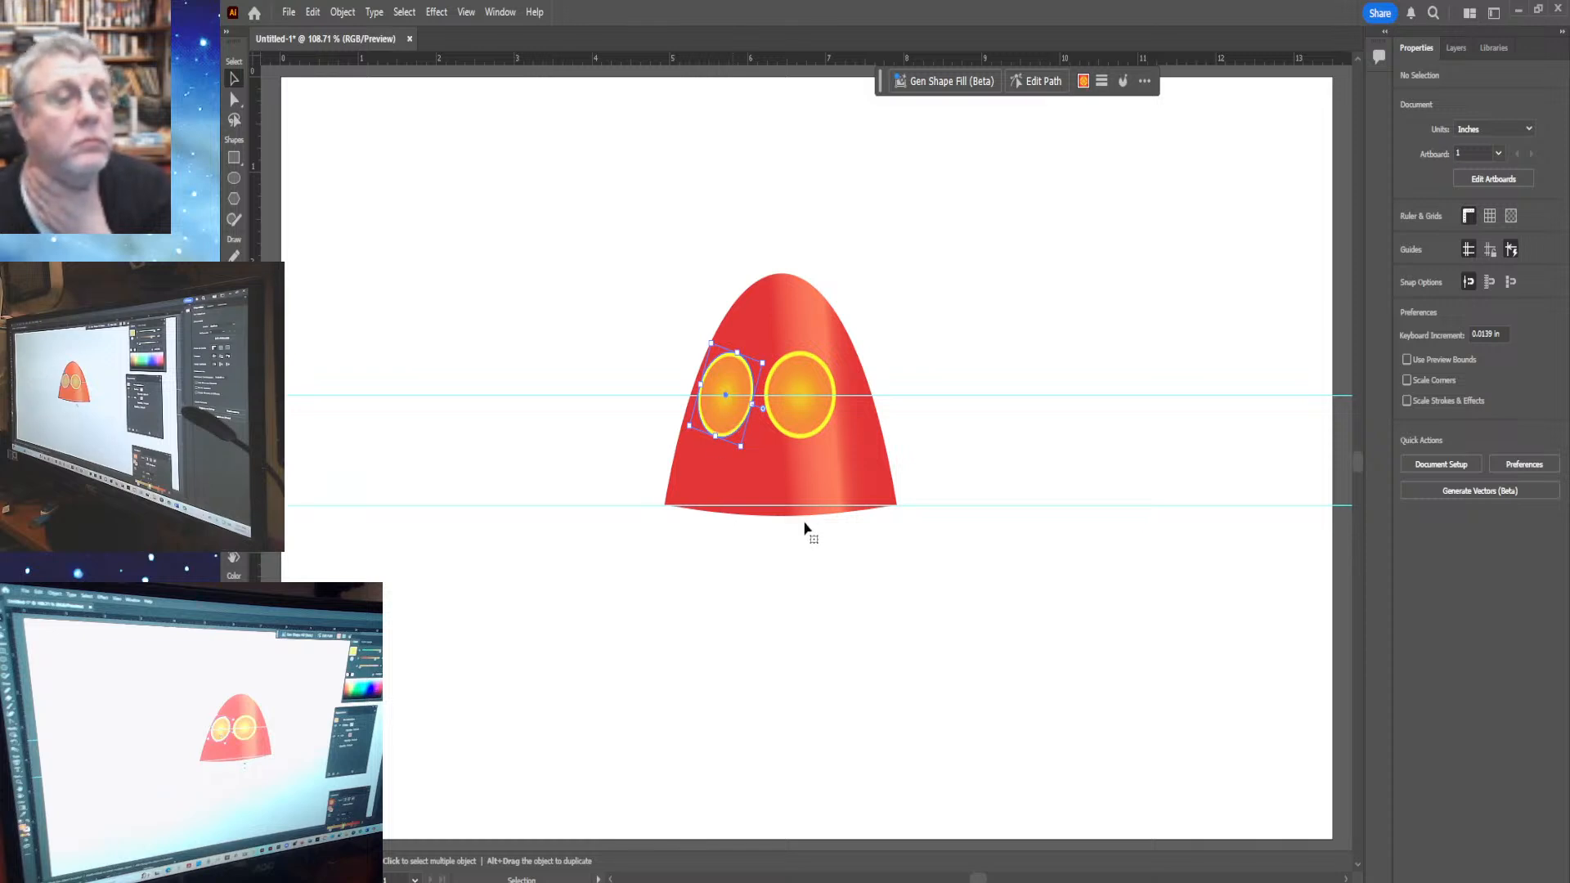
click(708, 417)
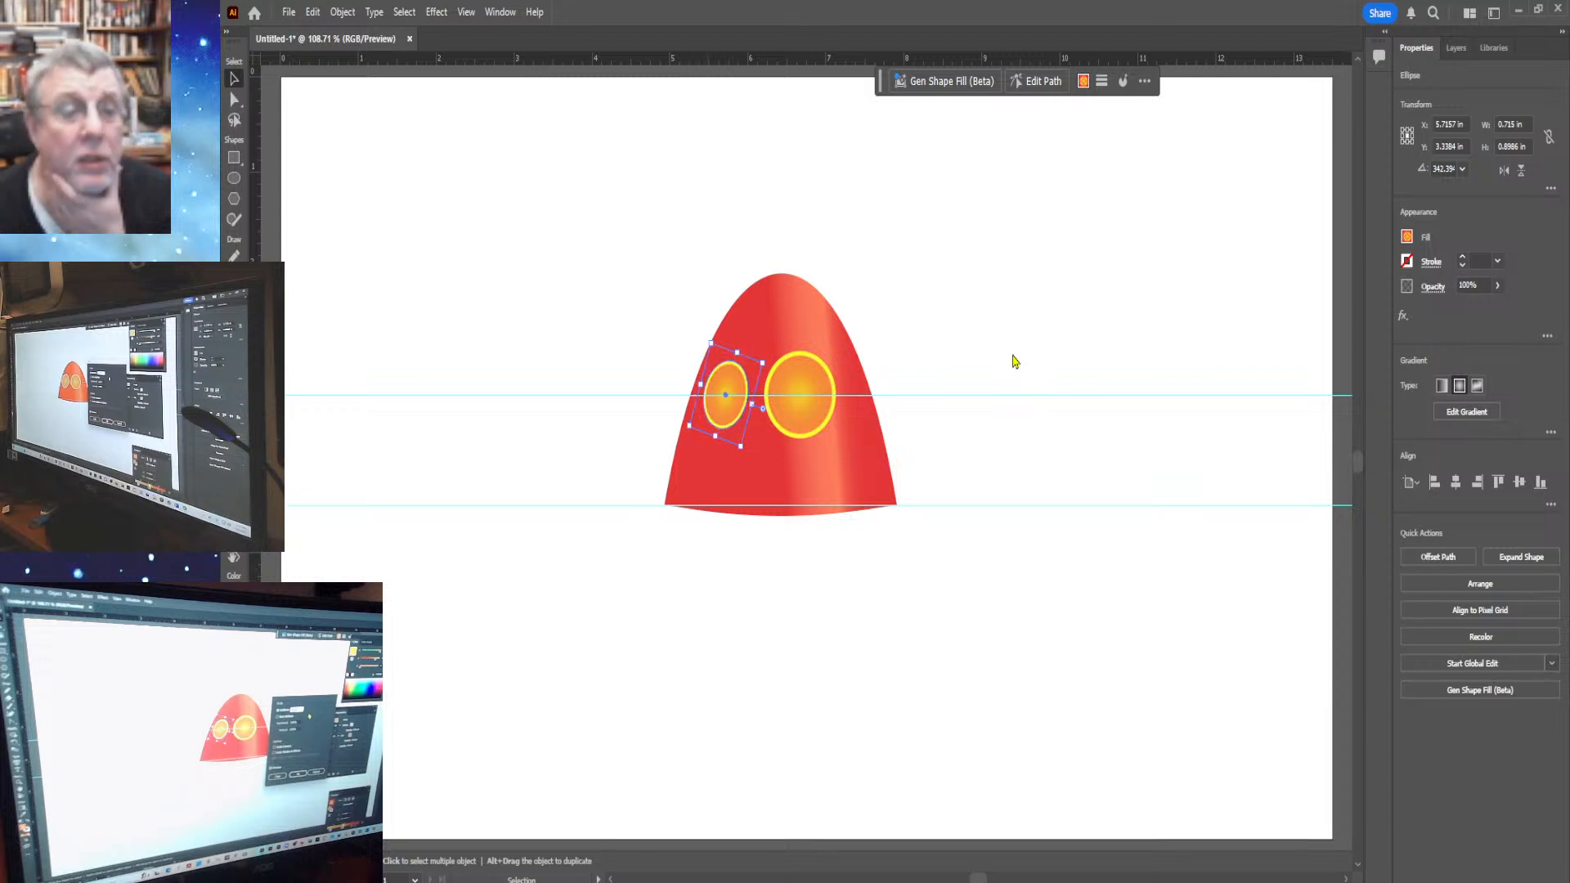
key(Return)
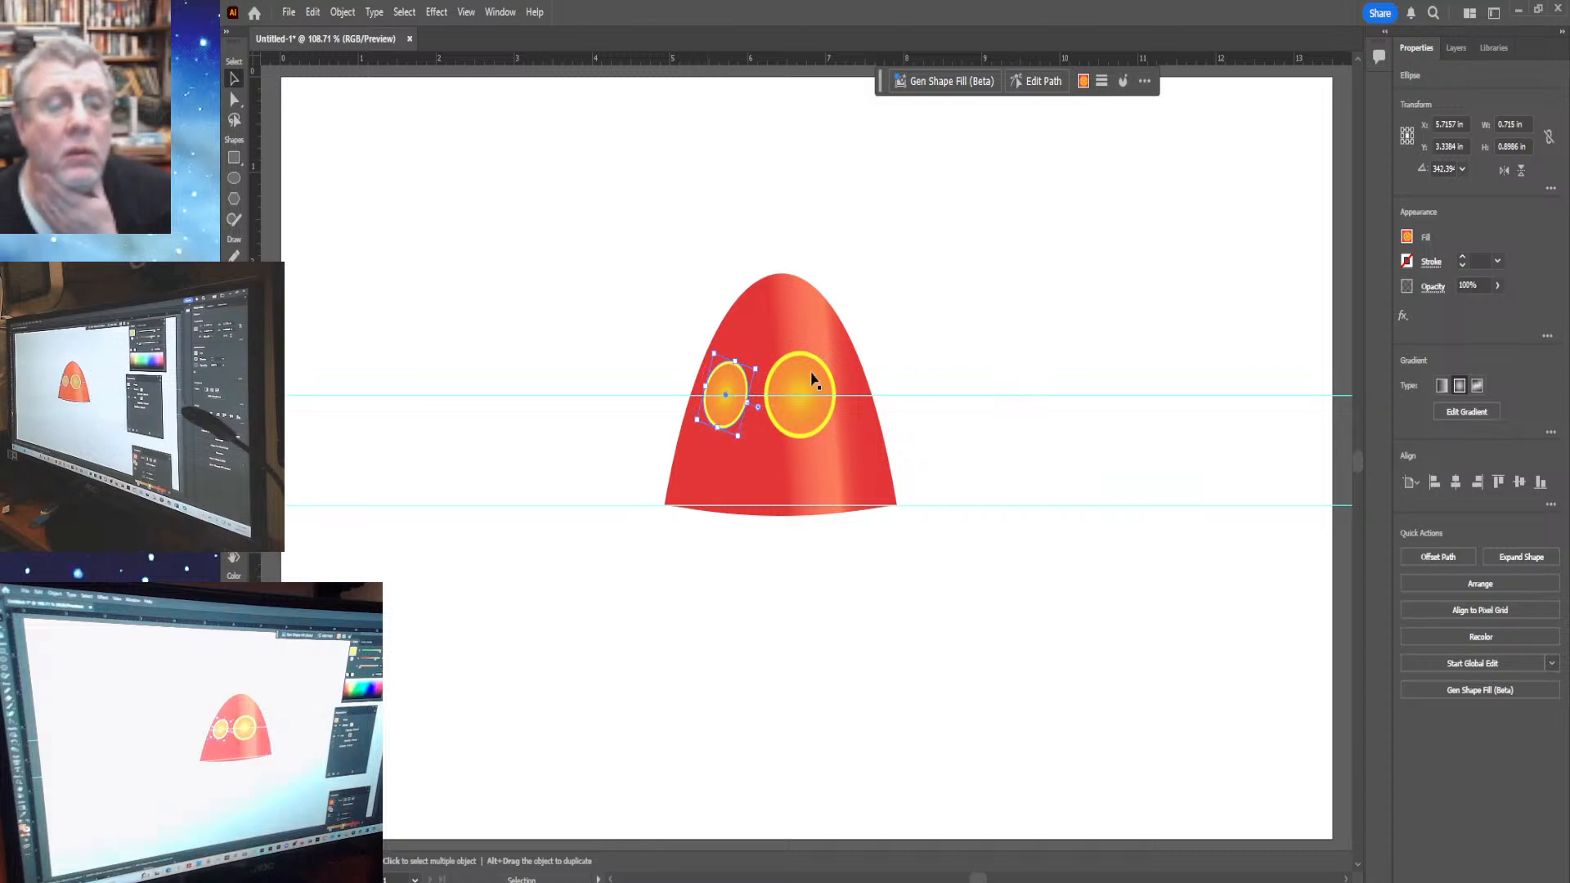
Scale the round circle on the arch down uniformly to about 0.73 in wide and shift it slightly left along the guide
click(814, 381)
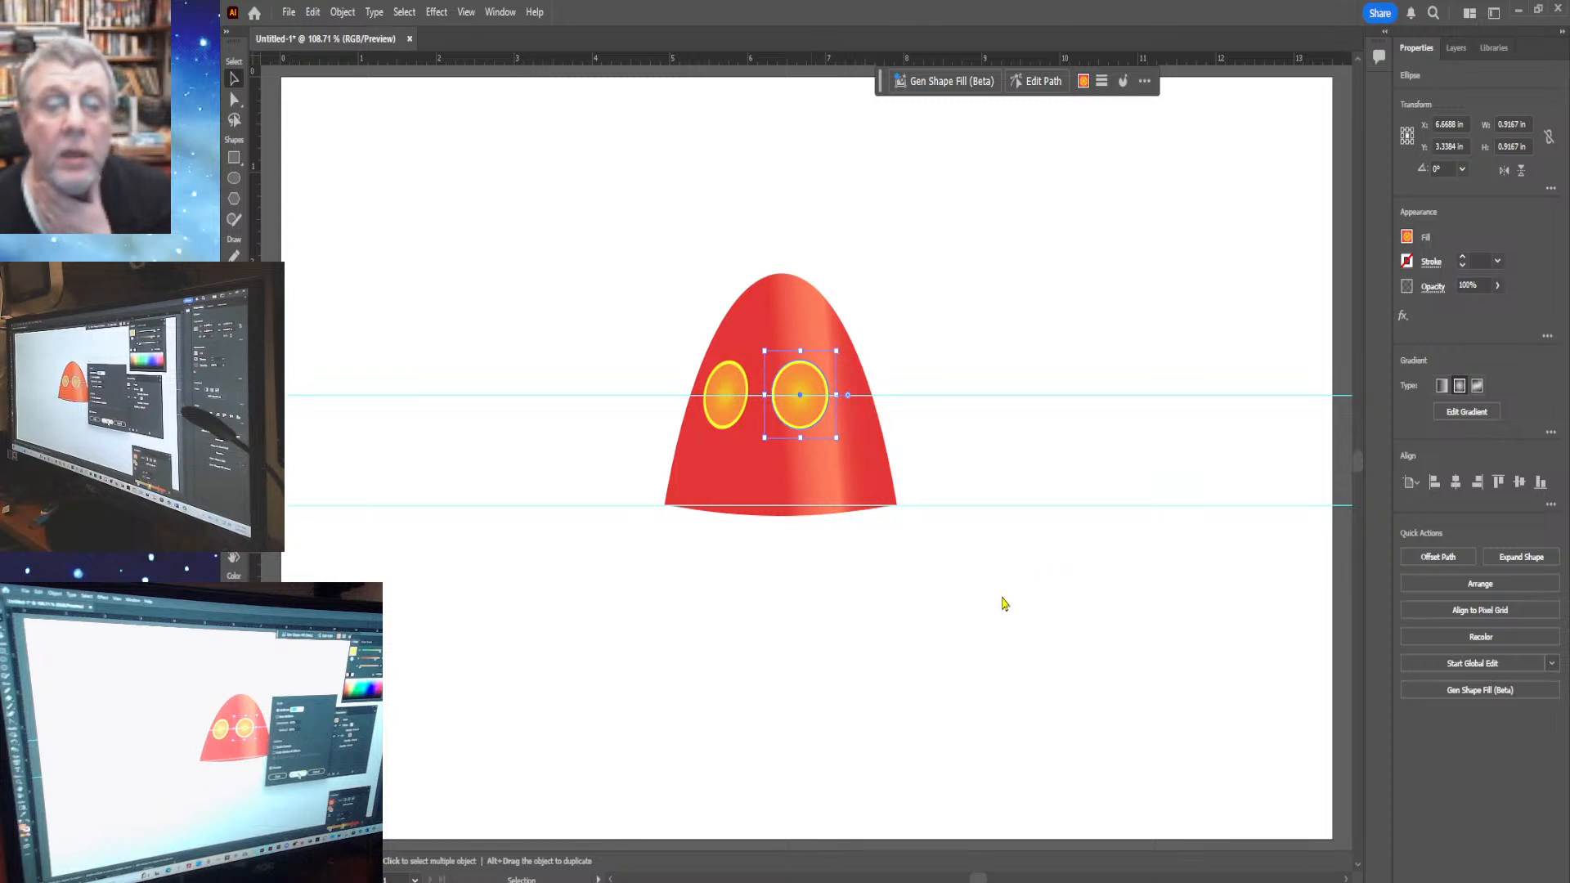
key(Return)
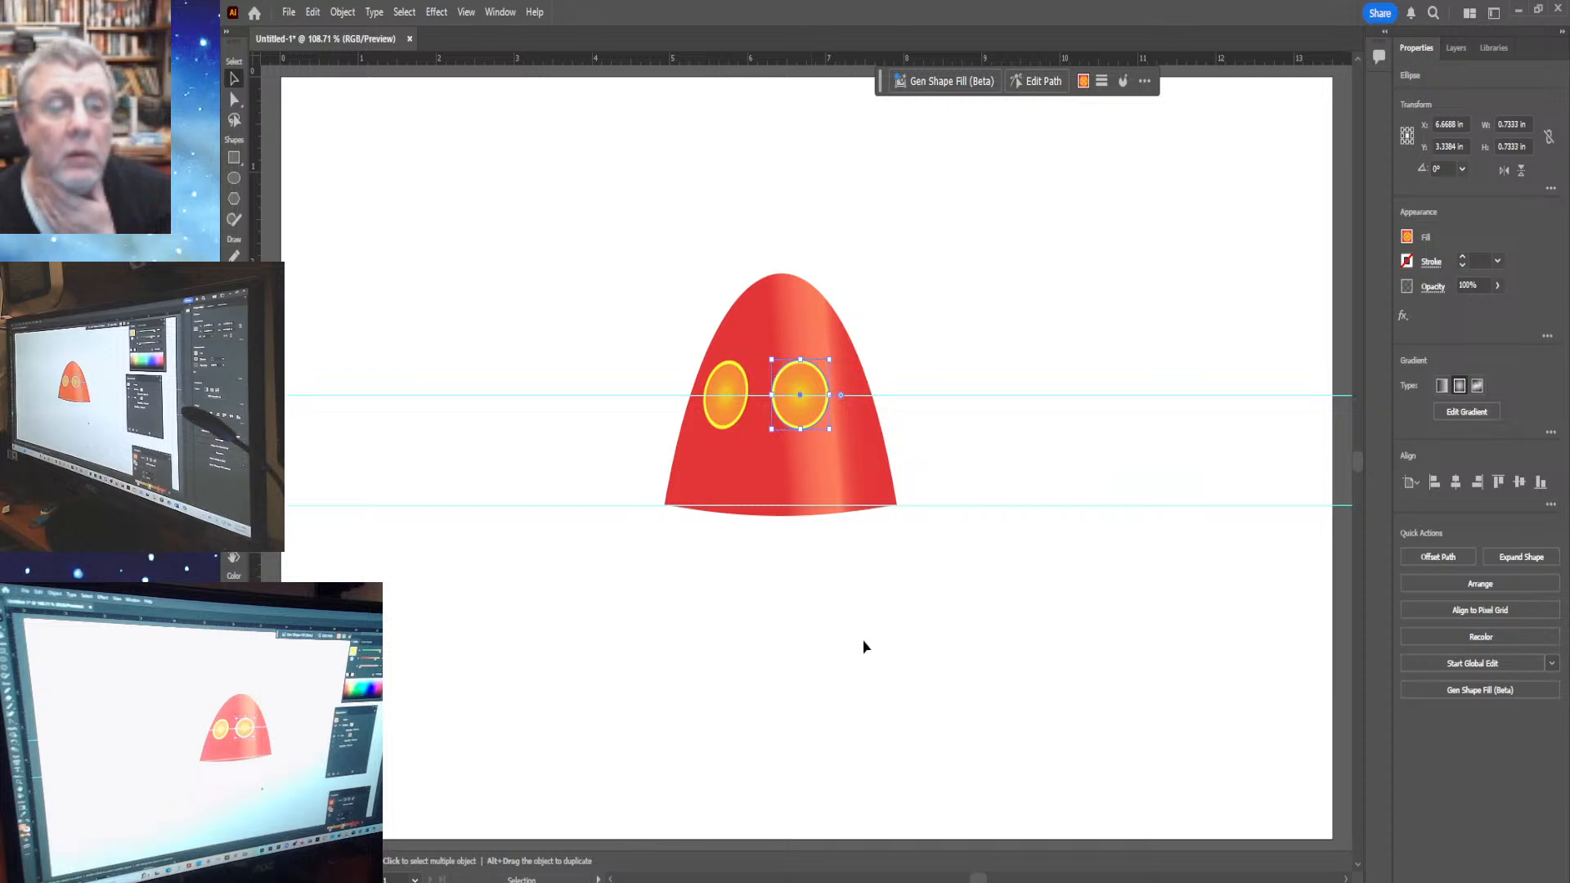
click(971, 339)
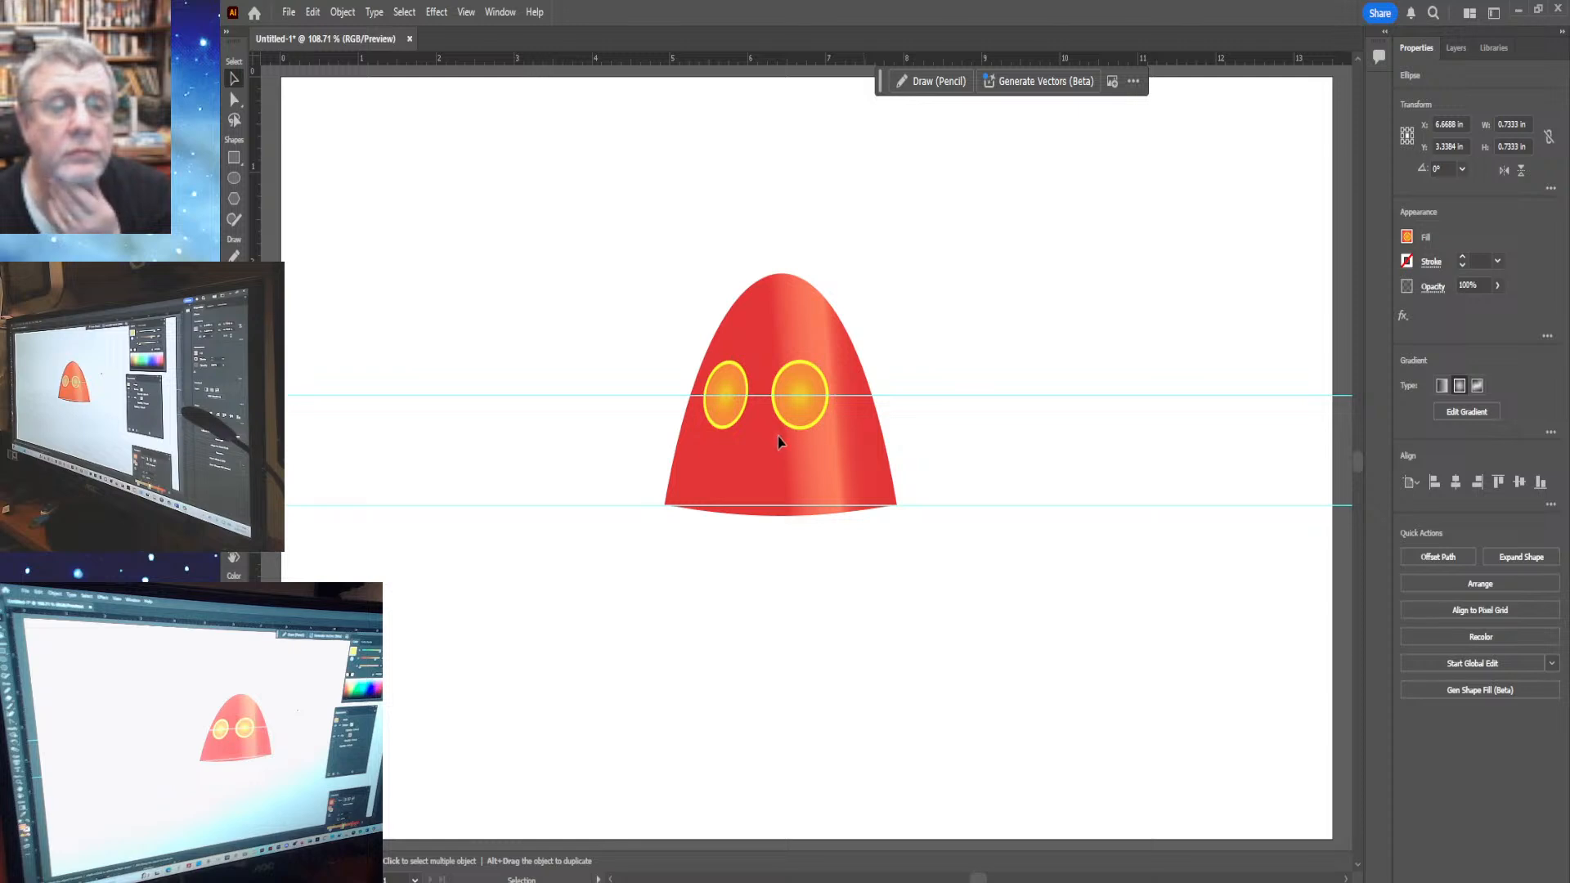
key(ctrl+shift+a)
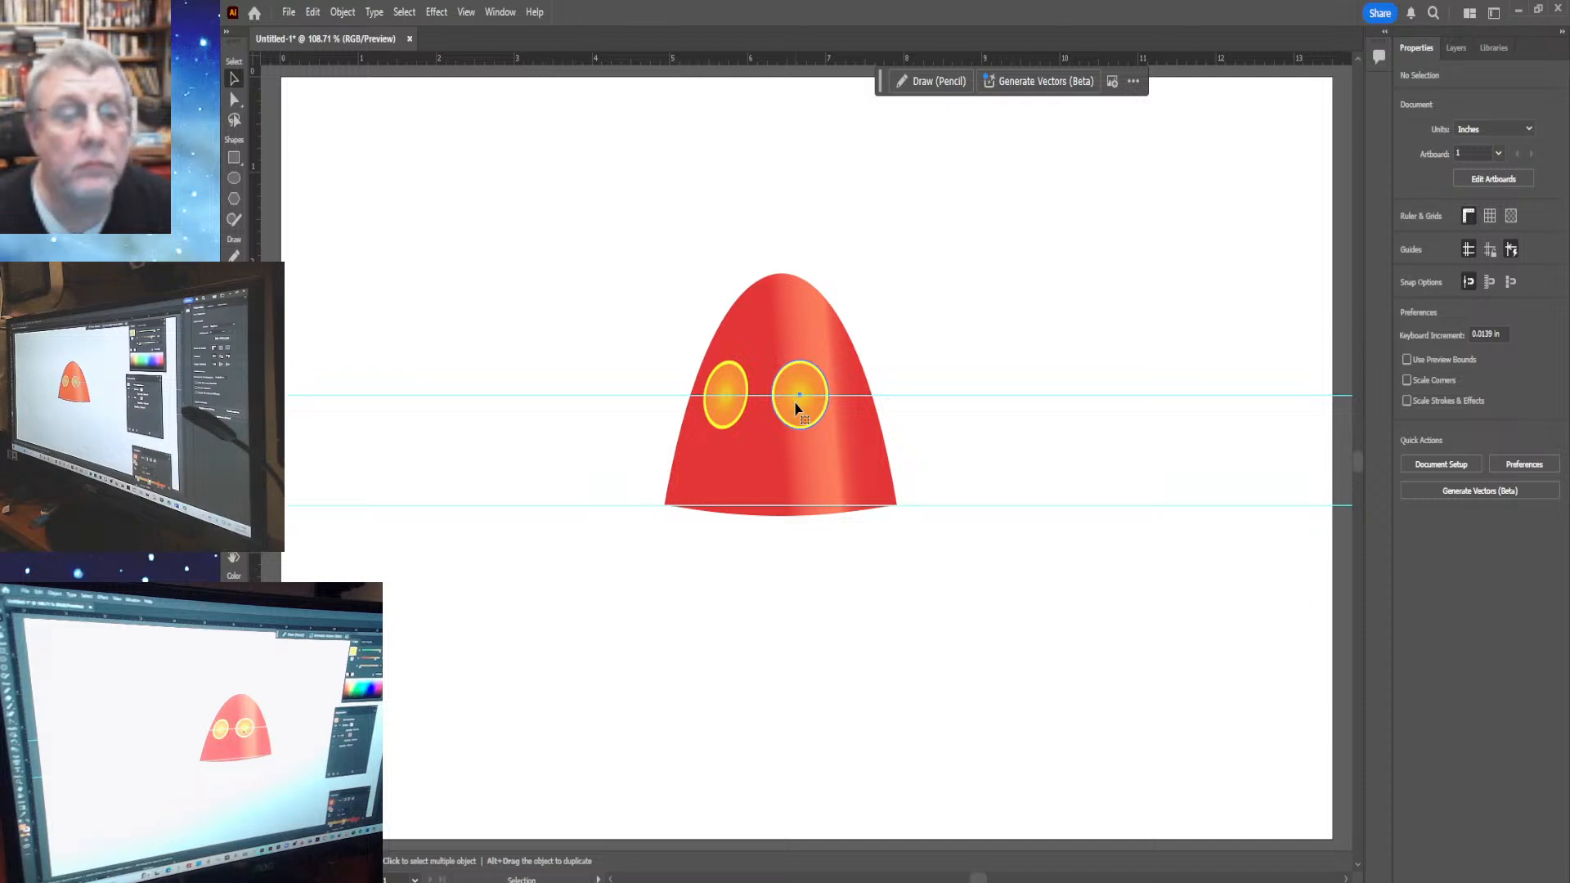
drag(797, 407, 792, 409)
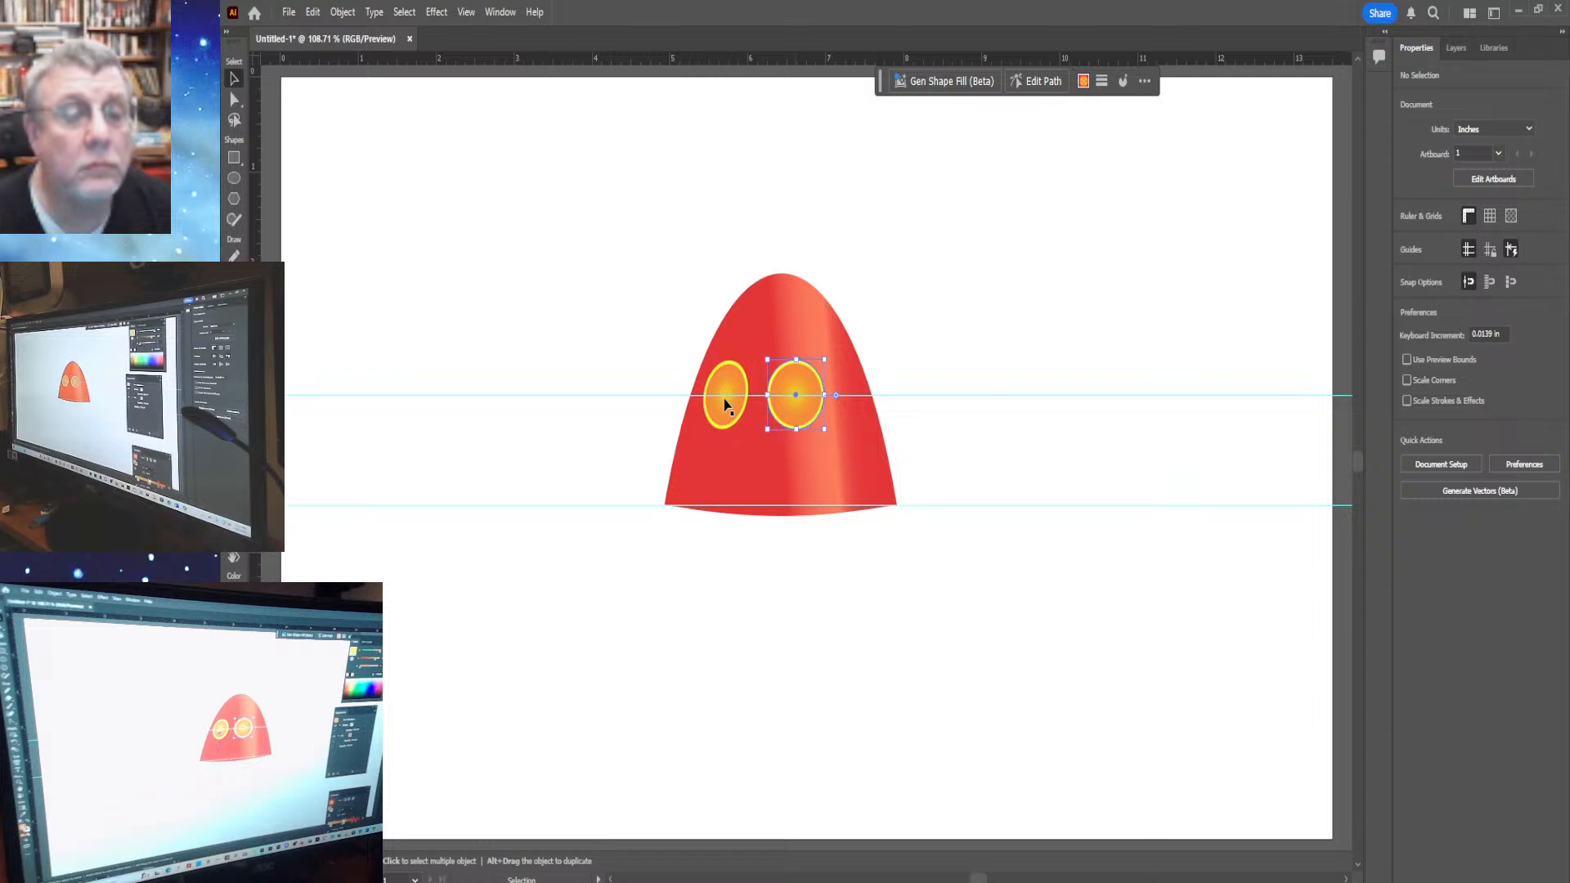
key(Left)
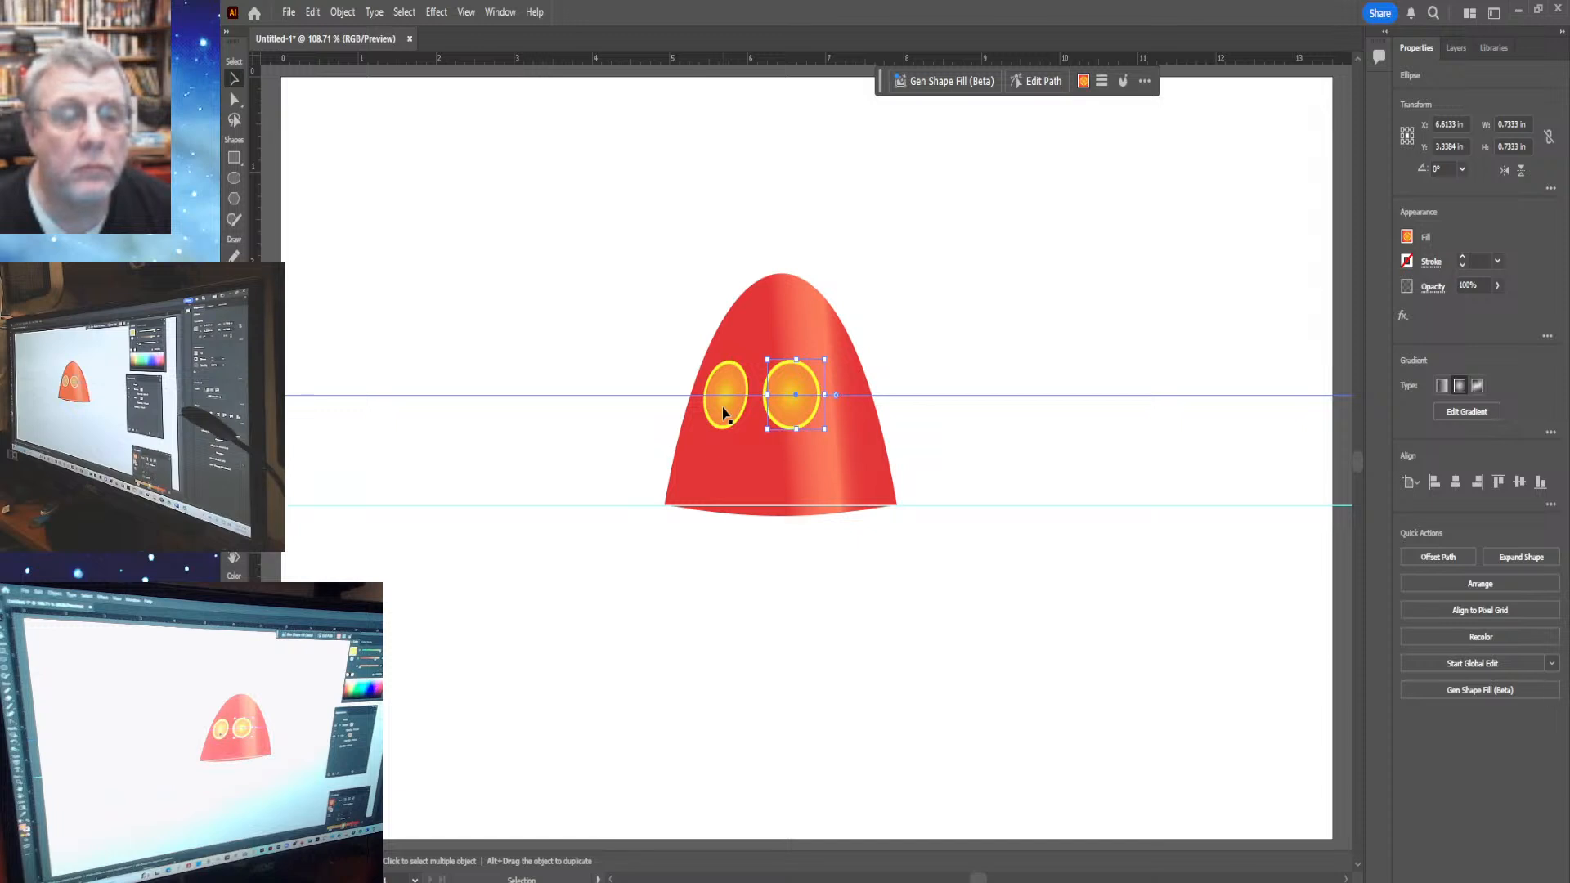
Nudge the tilted left ellipse along the guide toward the arch's left edge, to about X 5.60 in
click(723, 413)
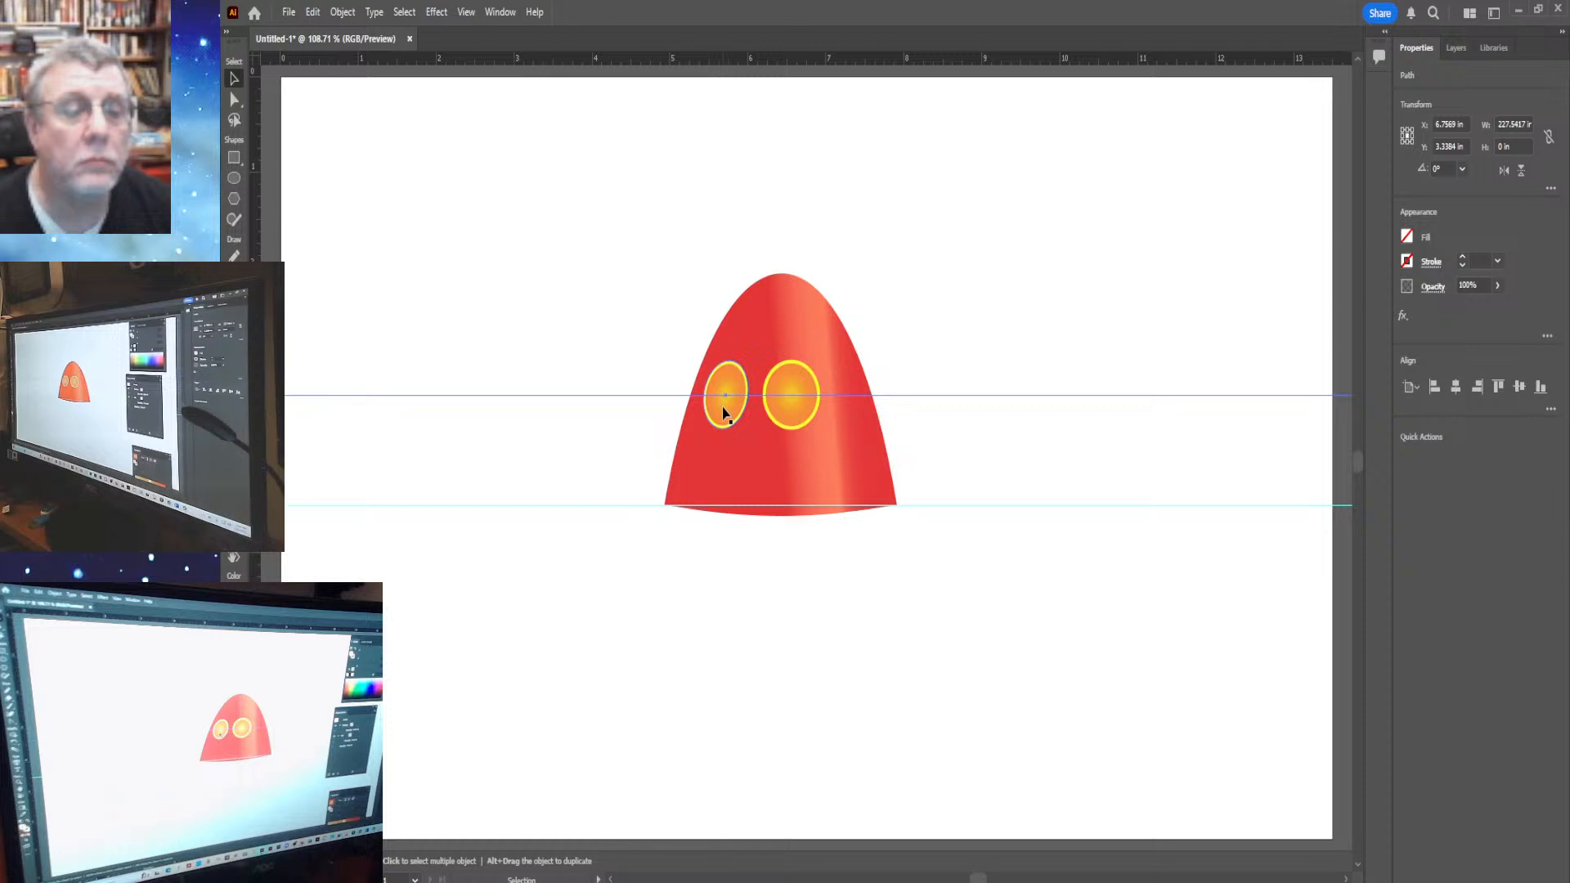
click(721, 400)
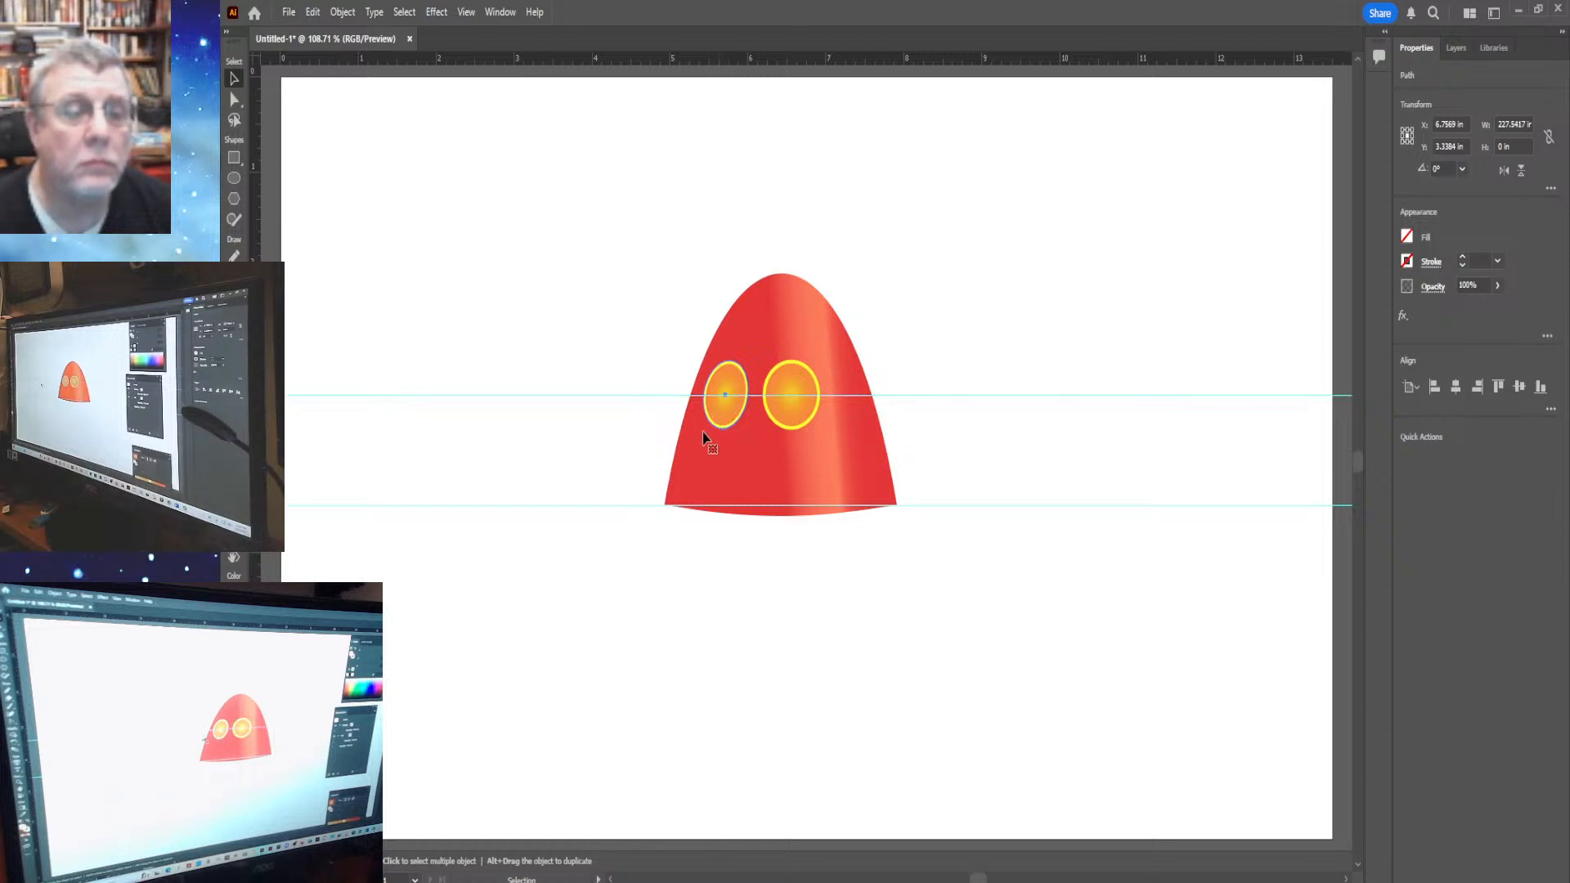
click(718, 422)
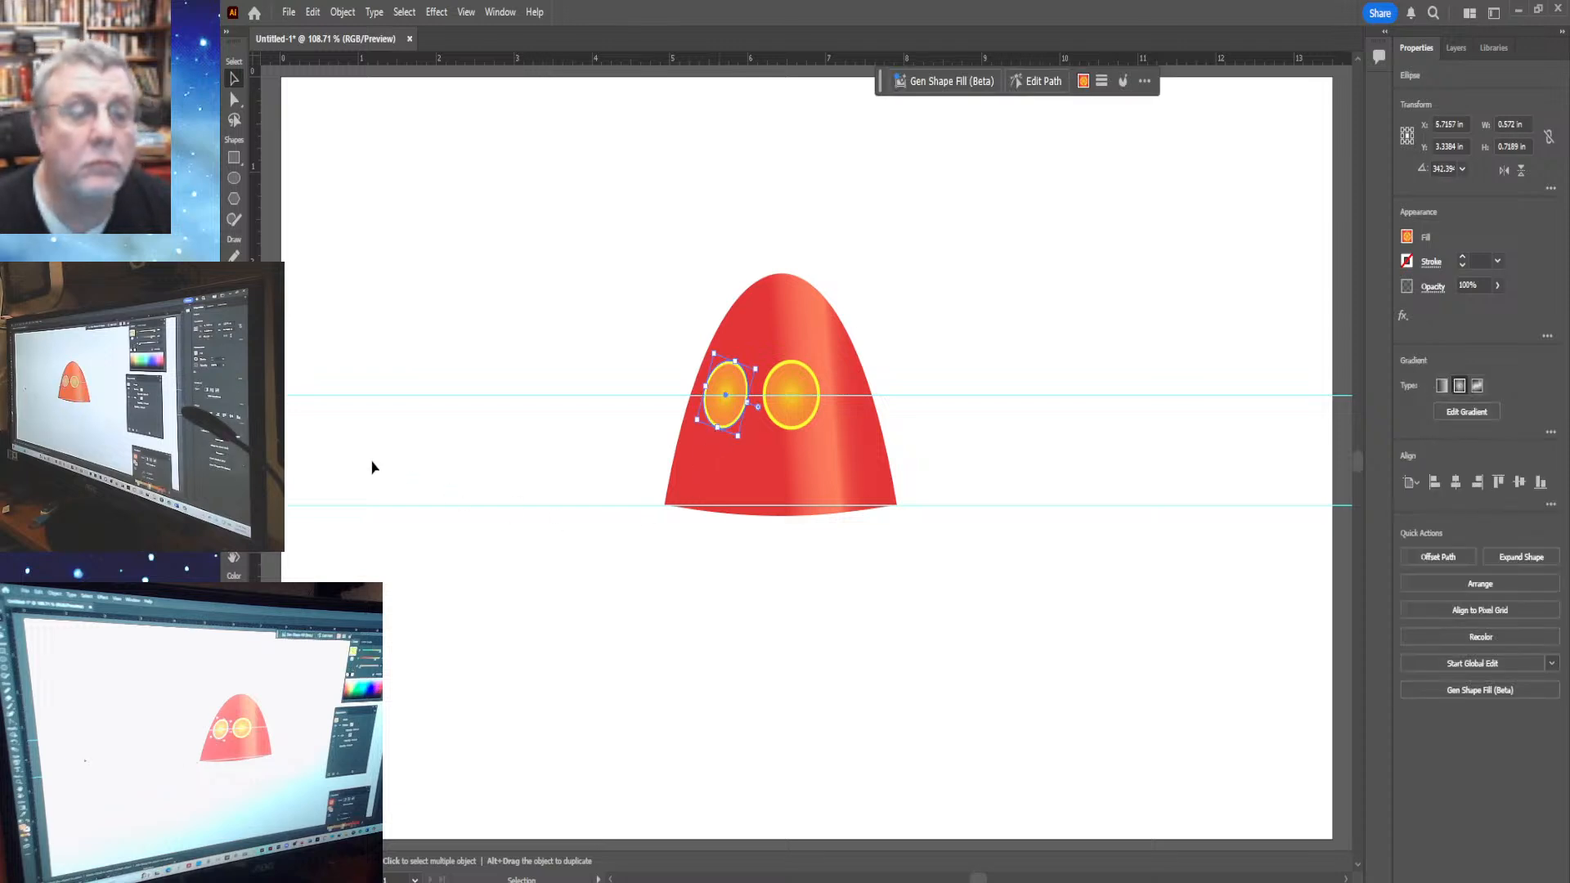
key(Left)
key(Left)
key(Left)
key(Left)
key(Left)
key(Left)
key(Left)
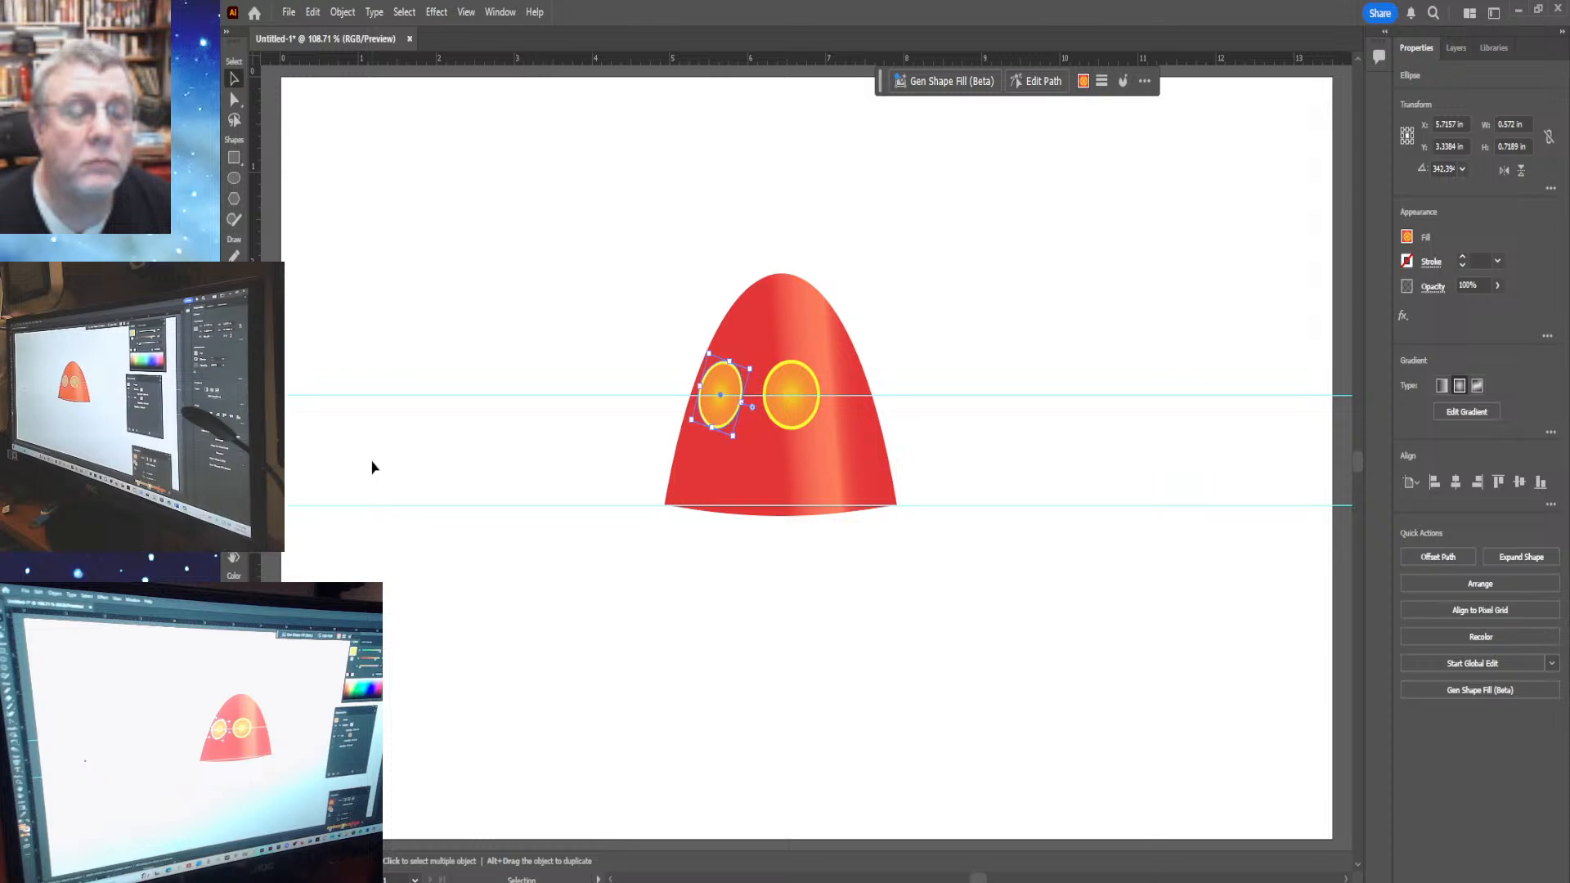
key(Left)
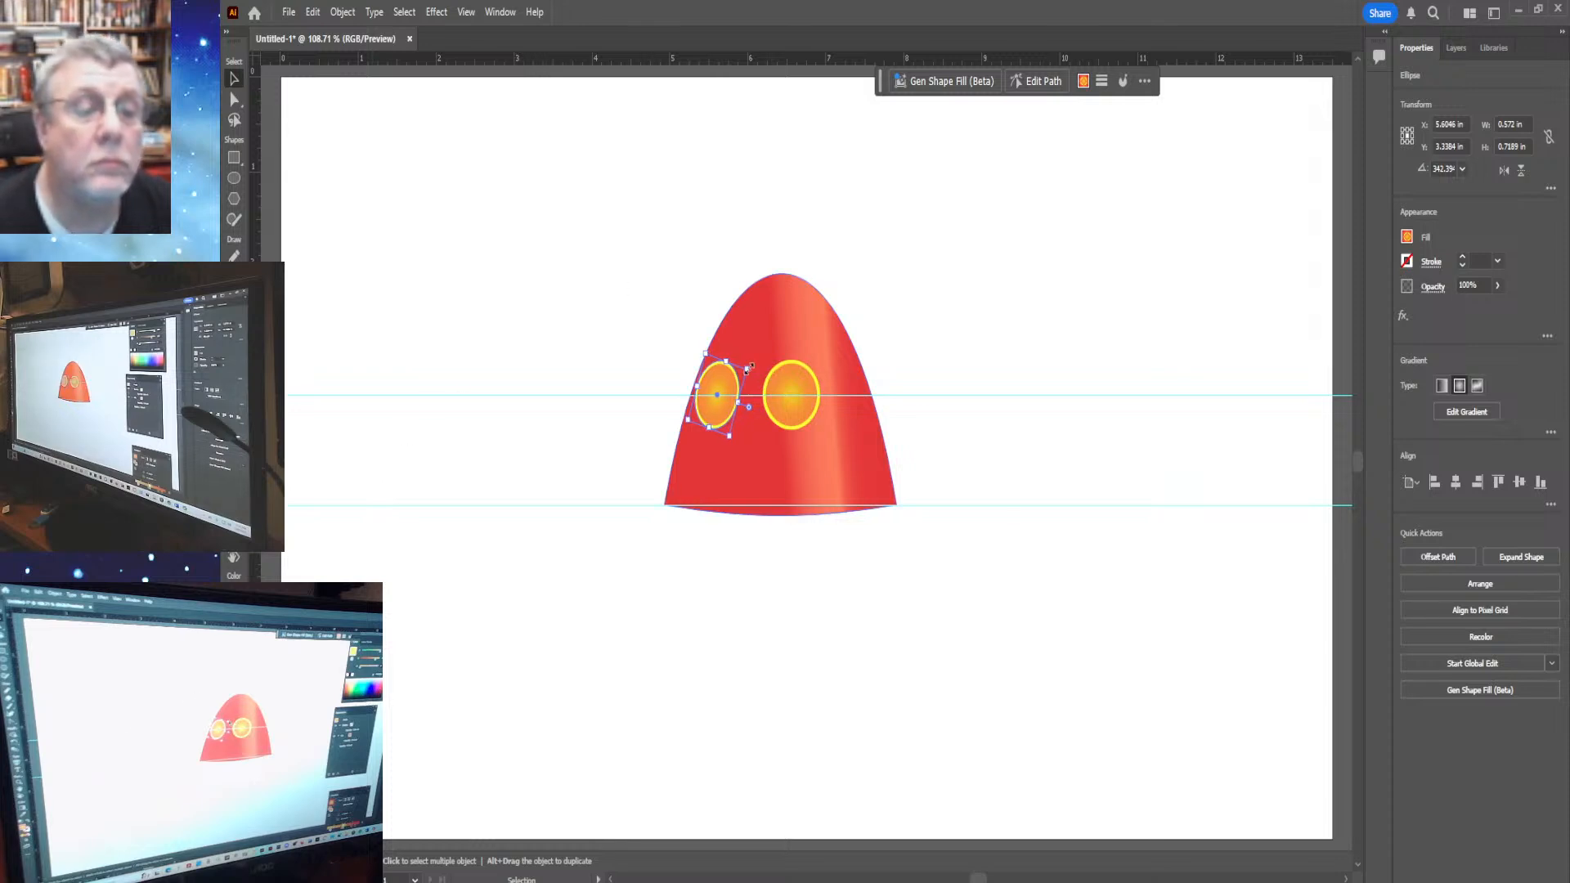
Readjust the left ellipse's rotation to about 346°, reduce it to about 0.54 in wide, and clear the selection
drag(752, 368, 753, 374)
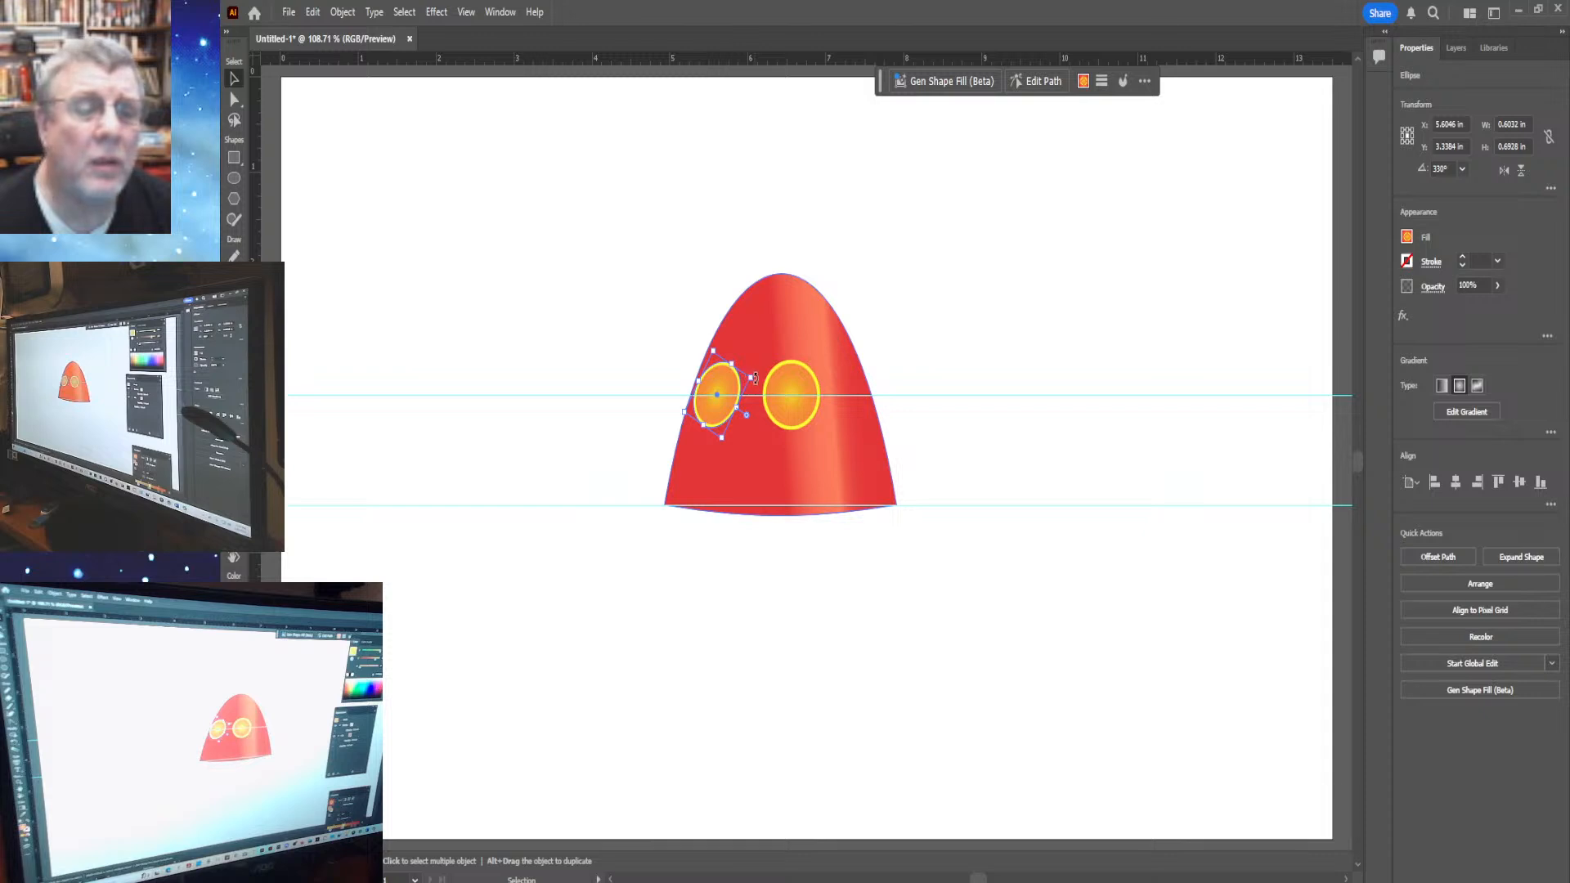
drag(752, 376, 744, 352)
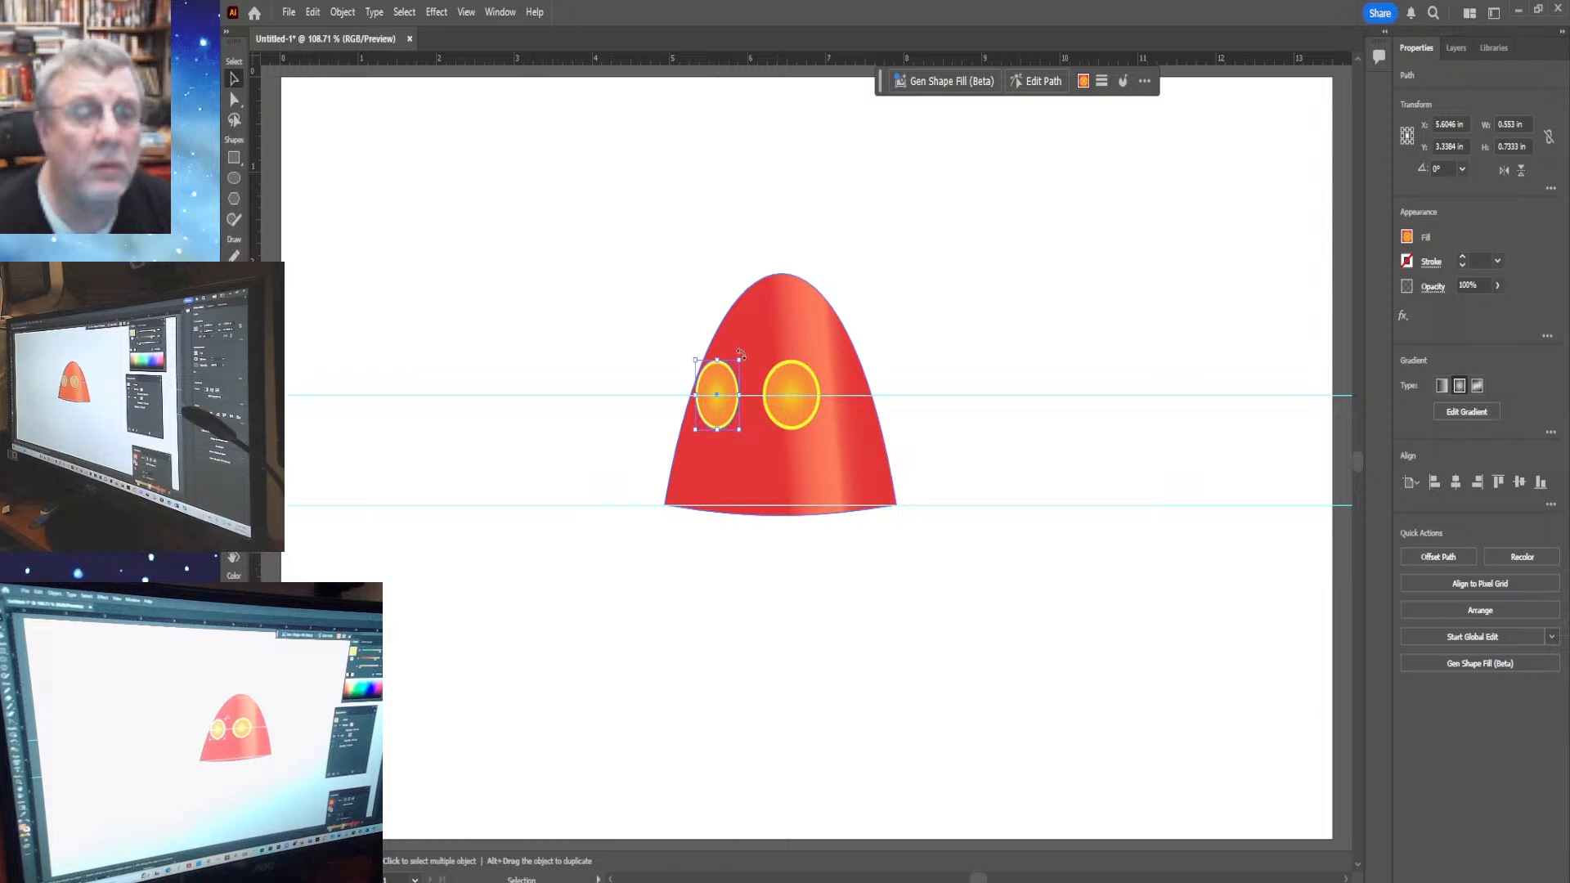
drag(740, 354, 749, 368)
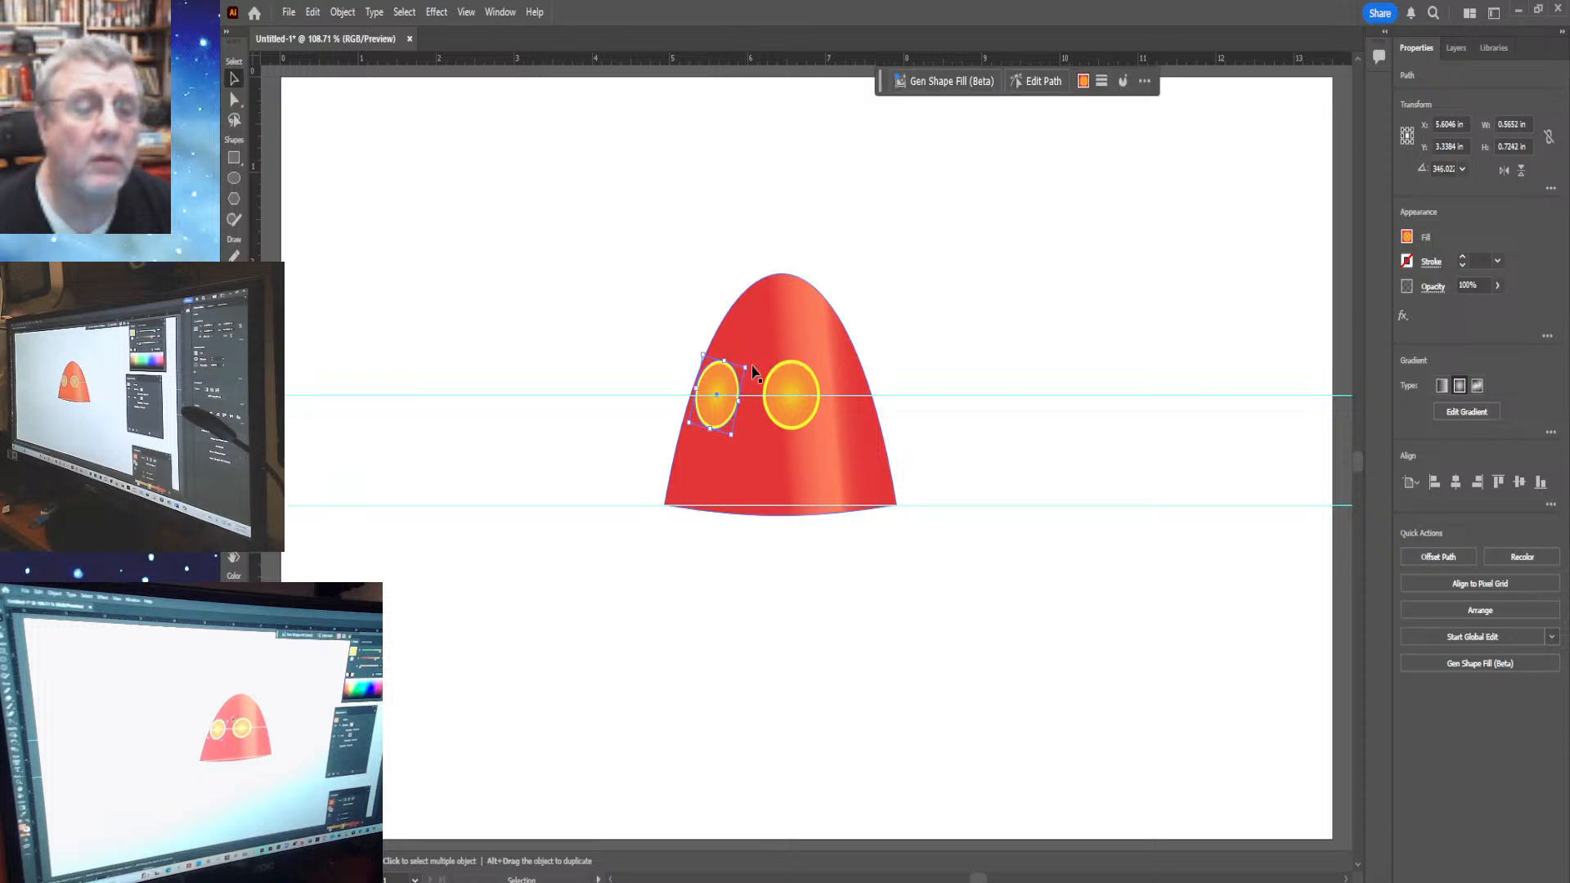
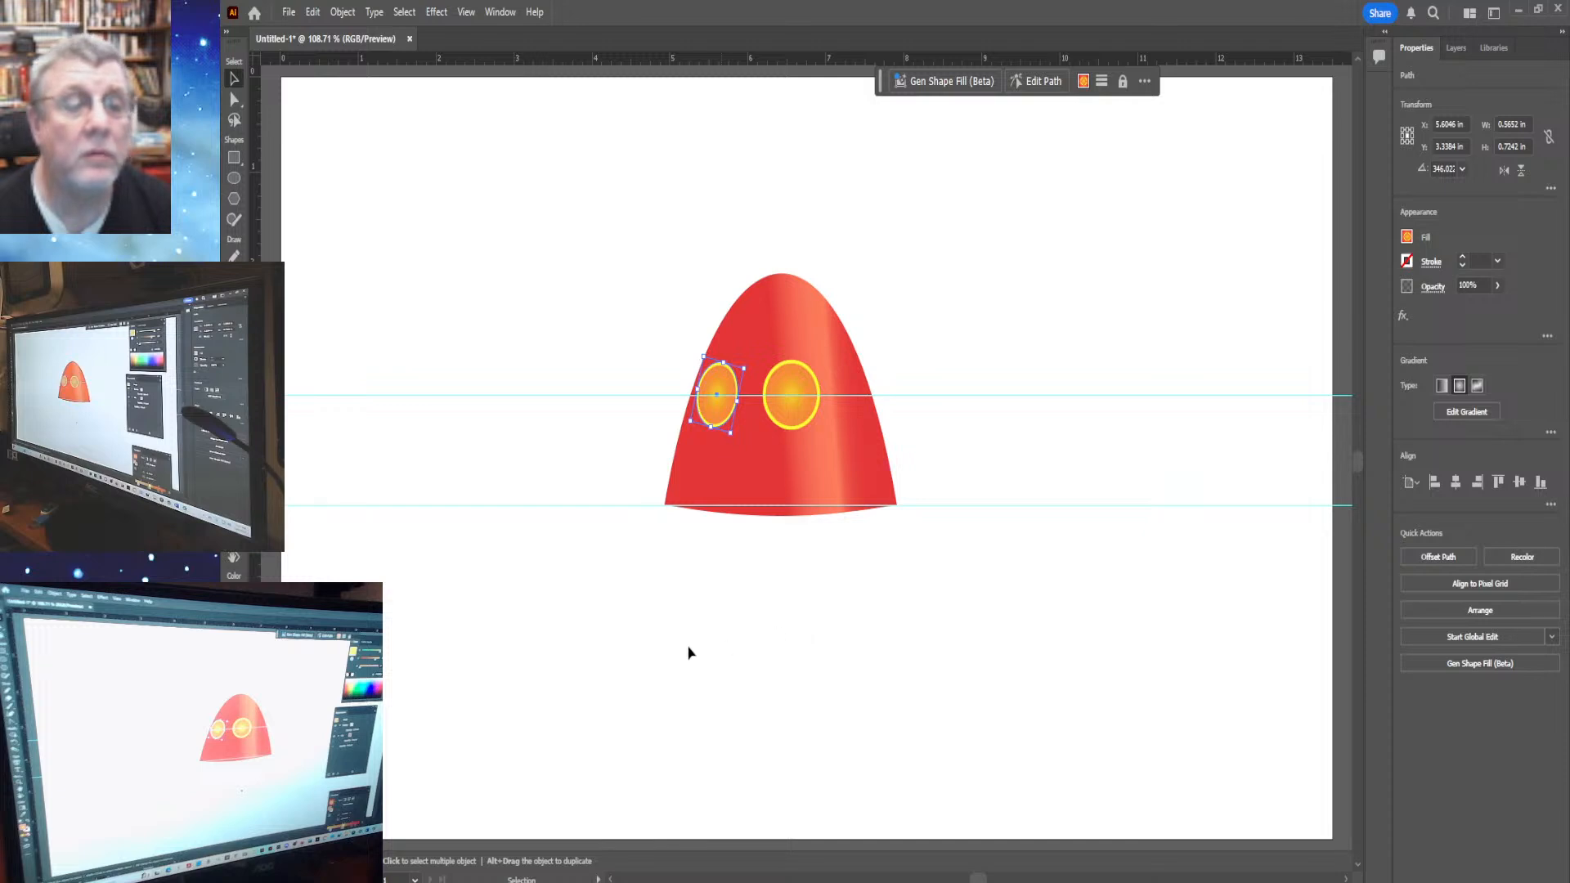
click(657, 651)
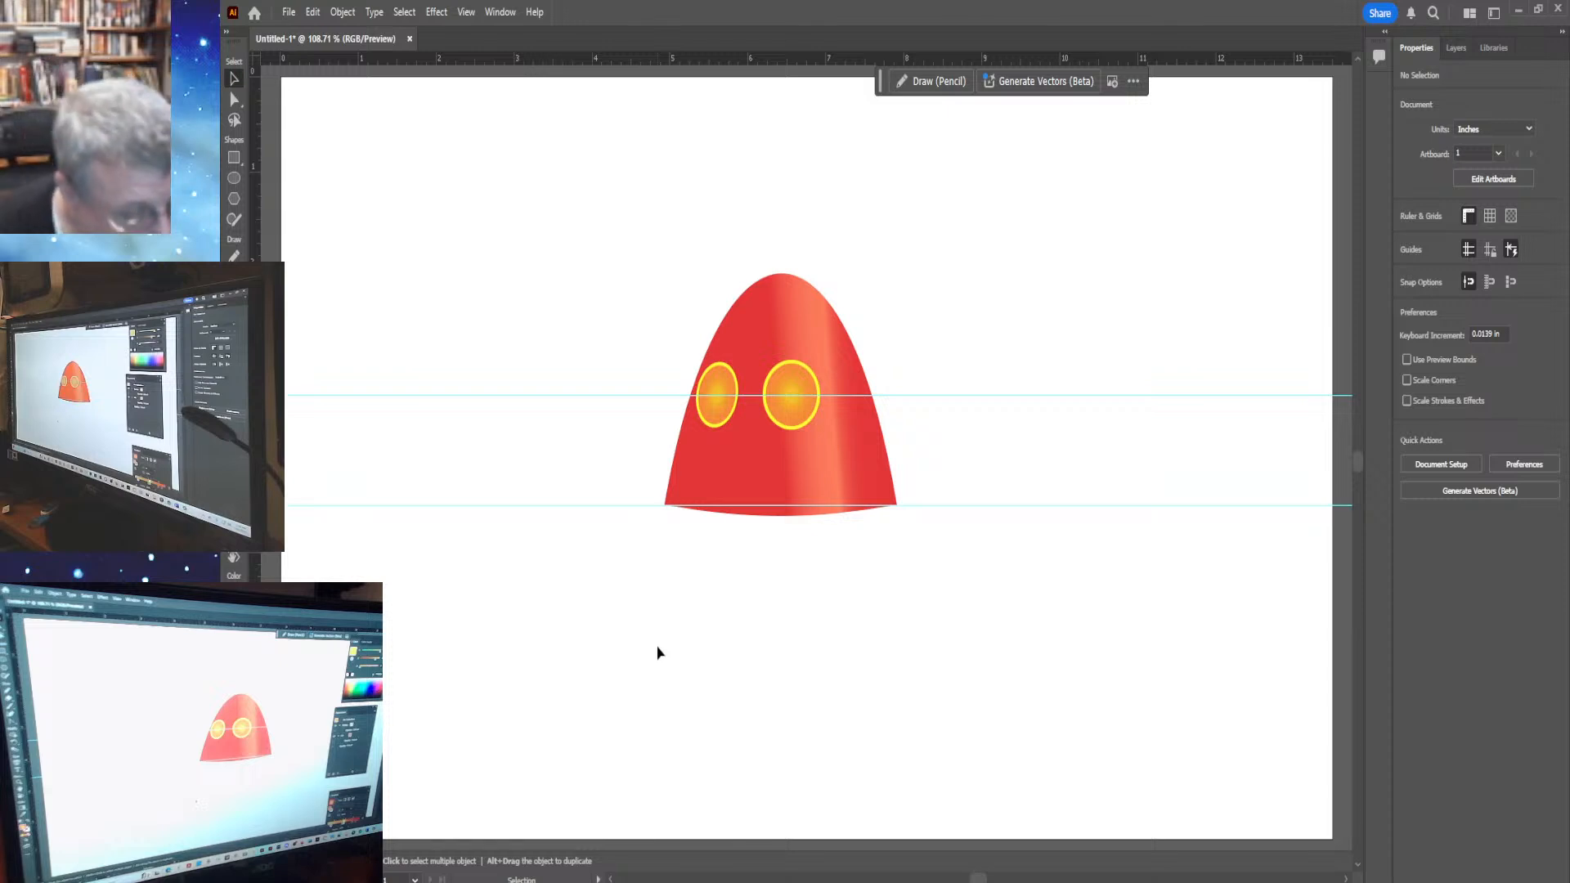
Duplicate the left ellipse into the empty area right of the arch and tilt the copy to about 28° in the opposite direction
click(717, 411)
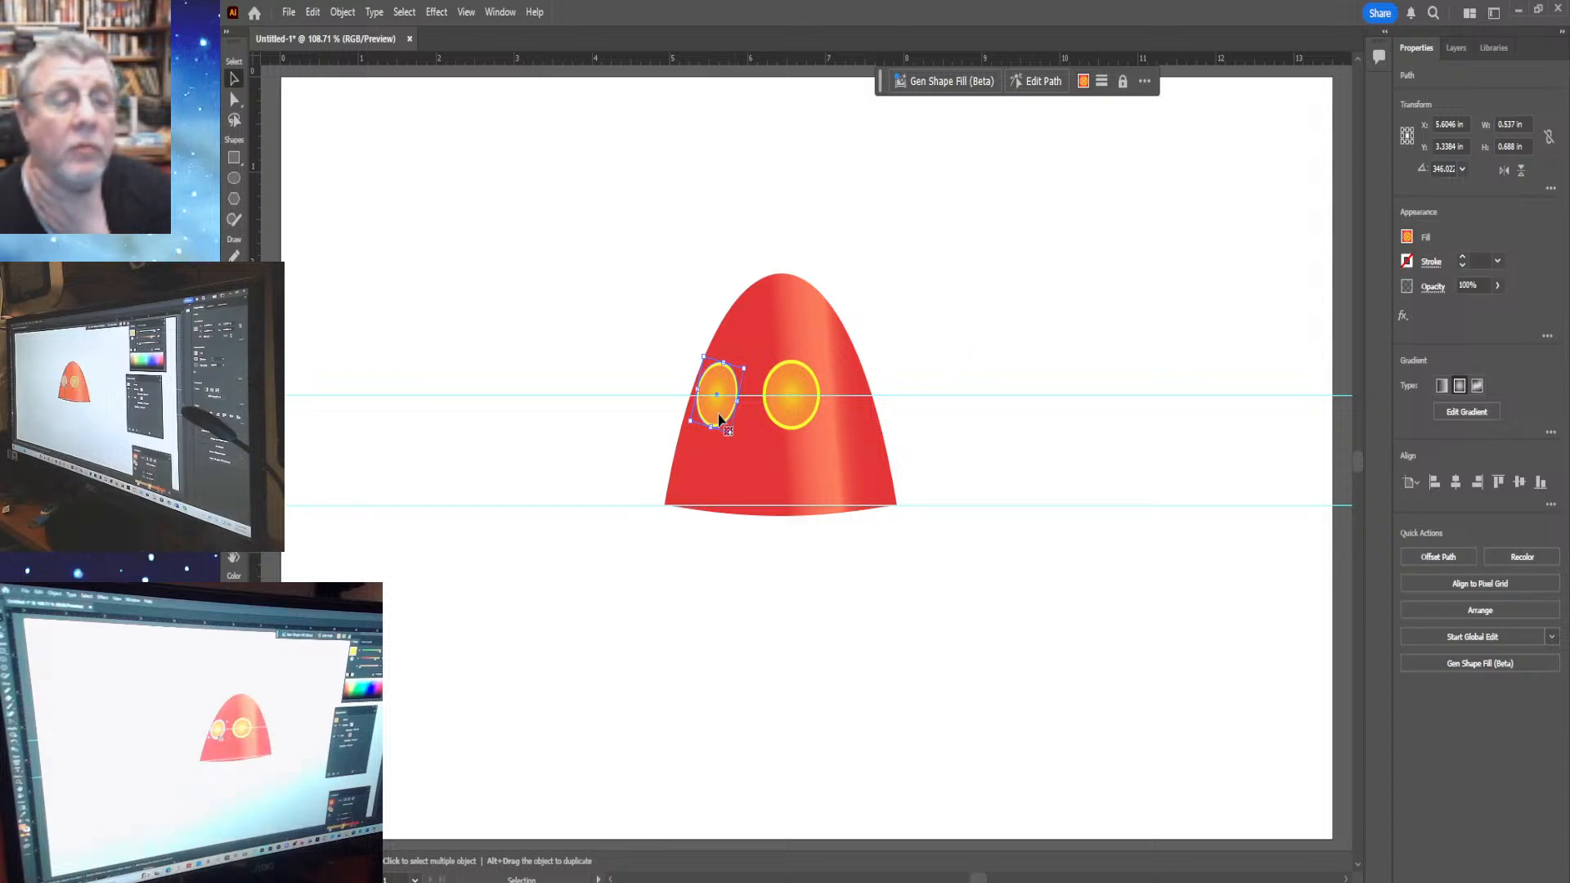
drag(718, 419, 1006, 452)
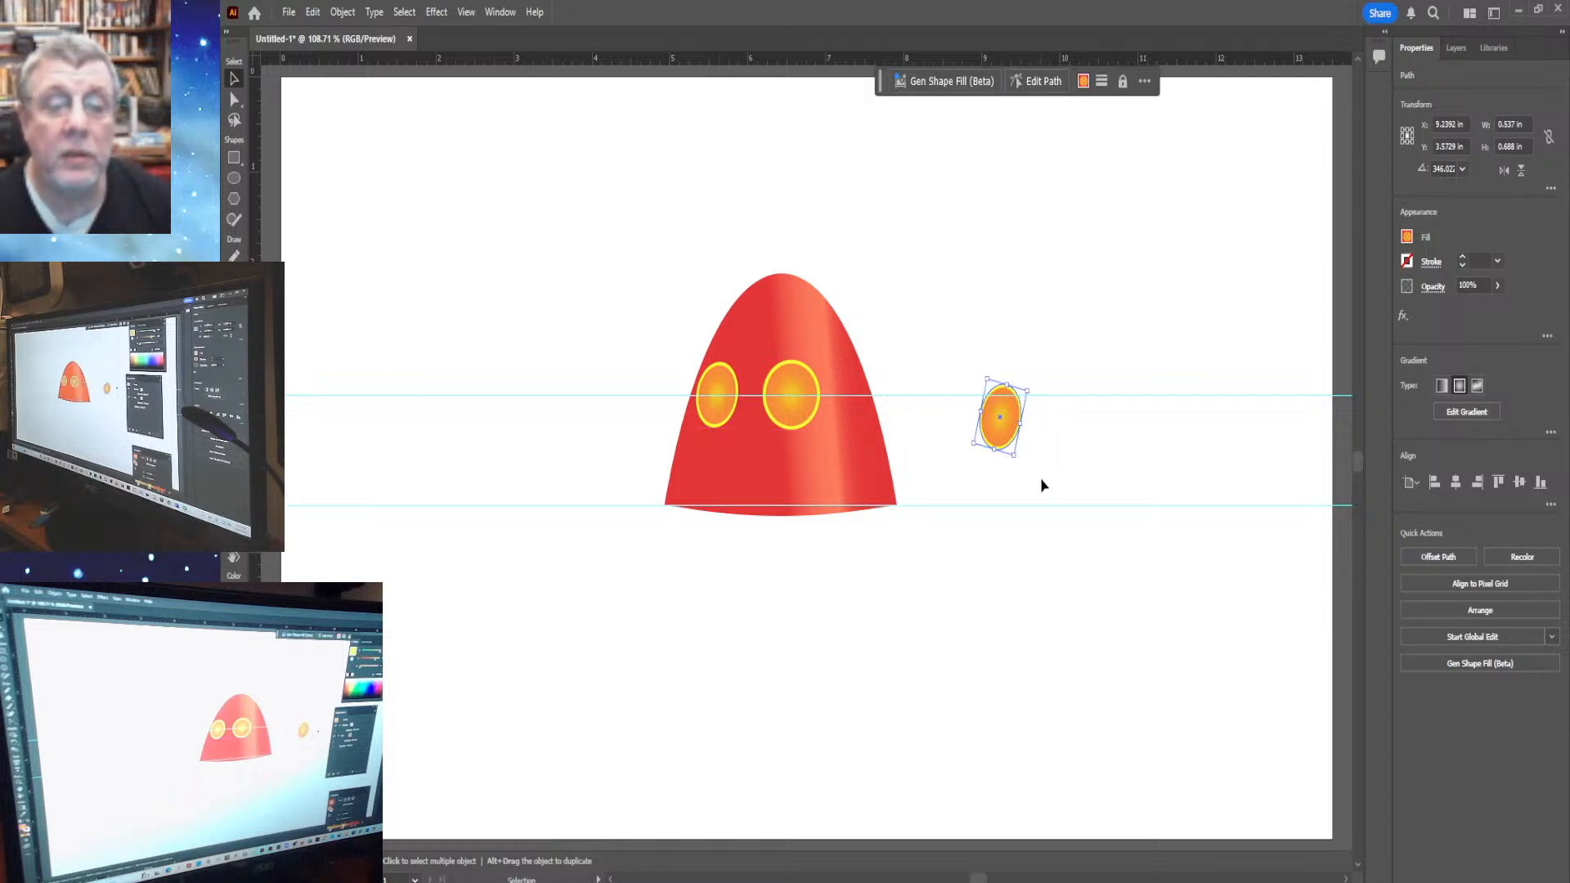
drag(1013, 457, 1041, 444)
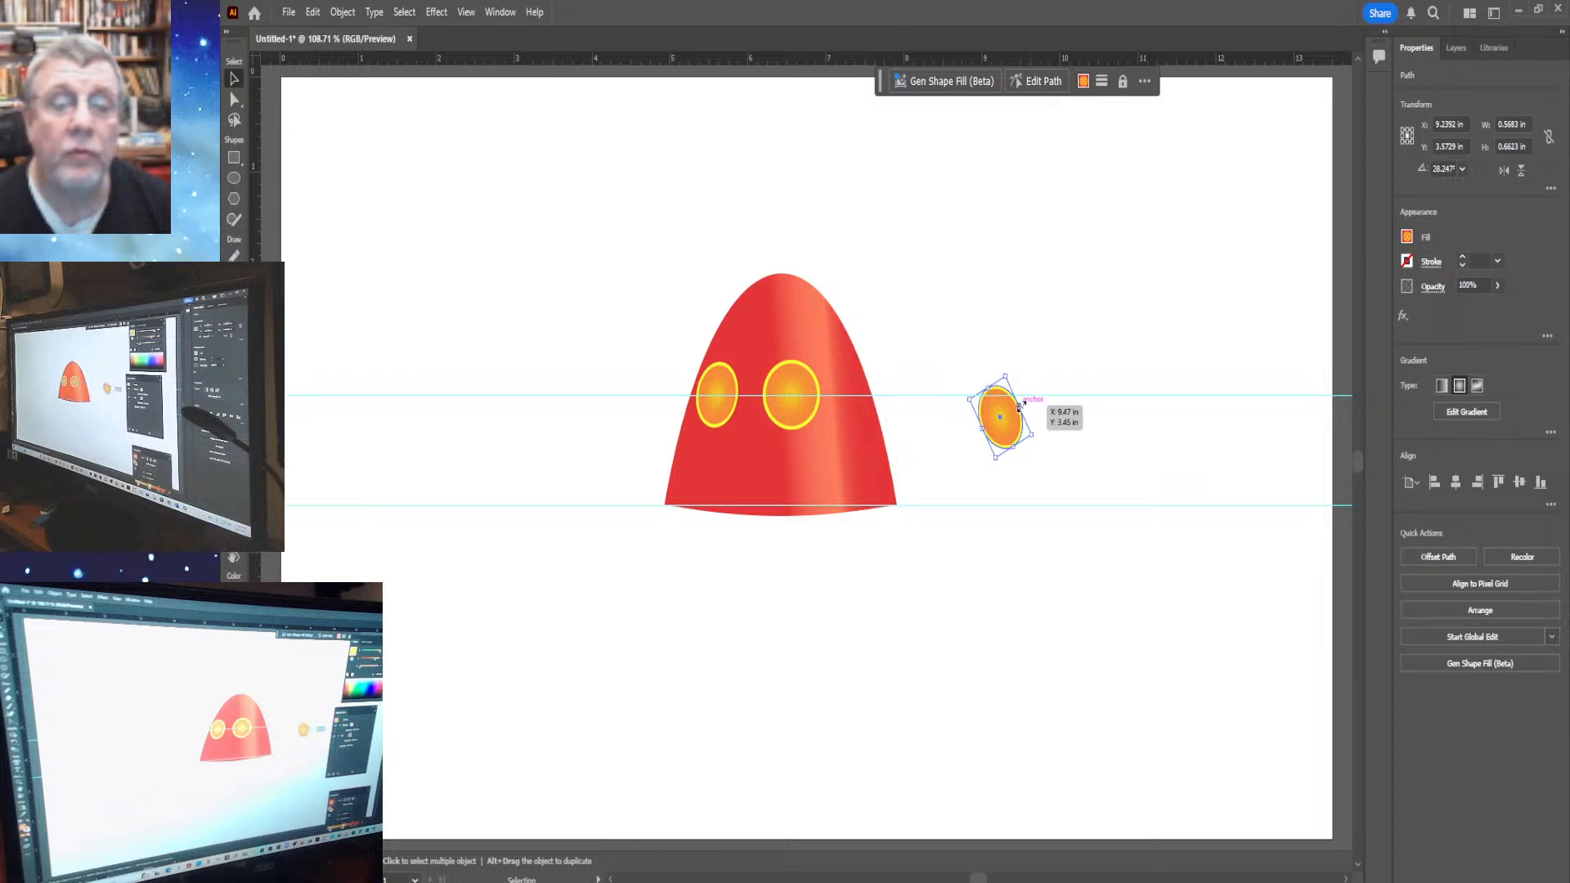
Narrow the copied ellipse to about 0.40 in wide and place it on the guide at the arch's right edge
drag(1020, 406, 1003, 421)
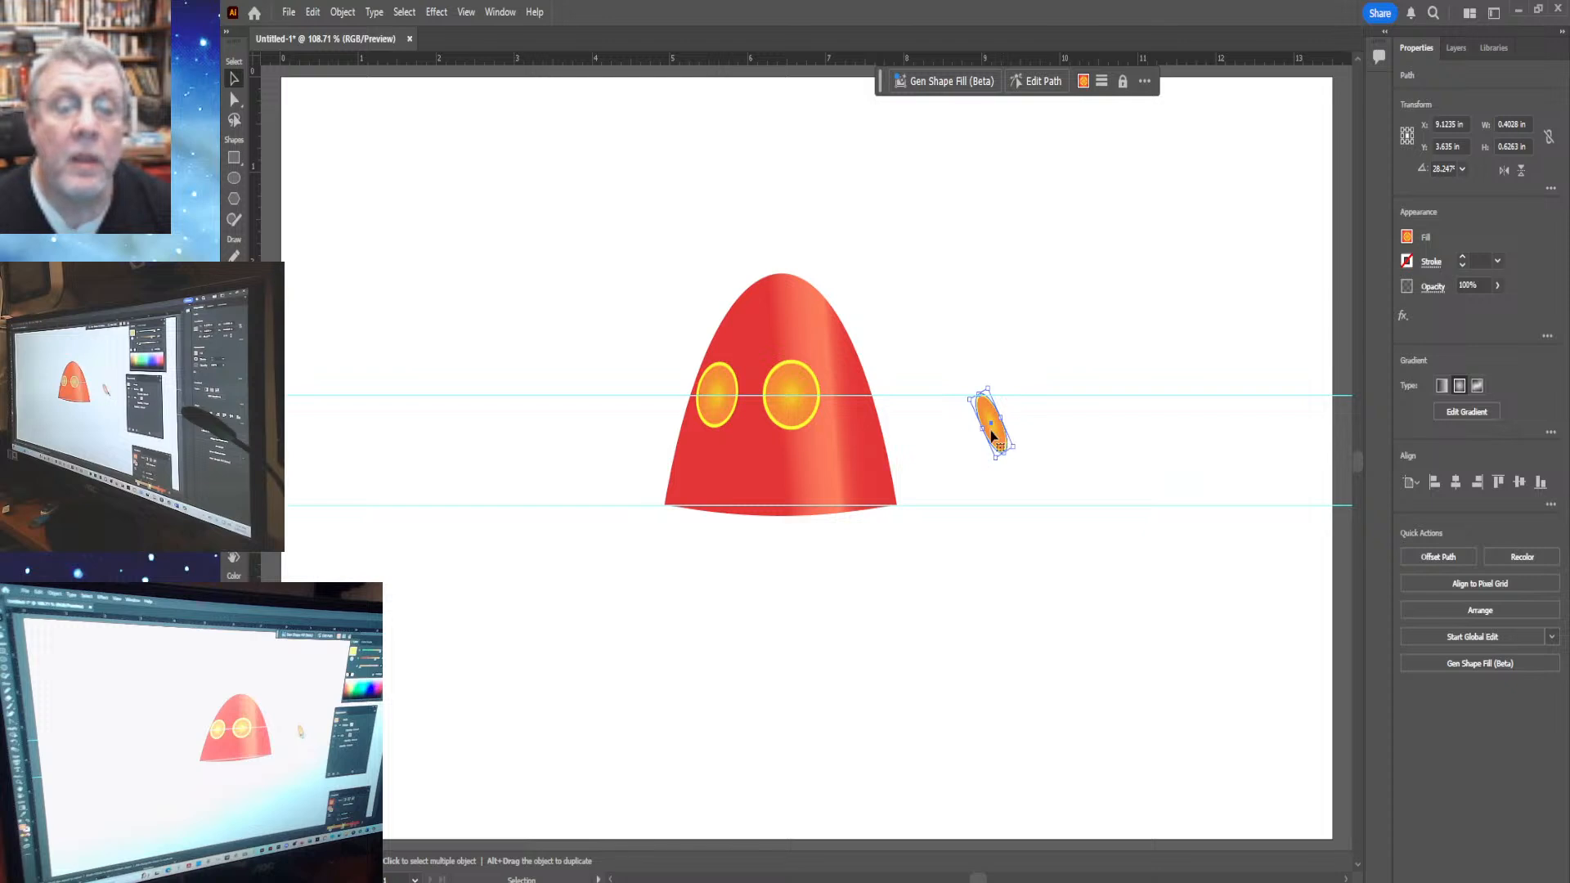
drag(991, 434, 860, 409)
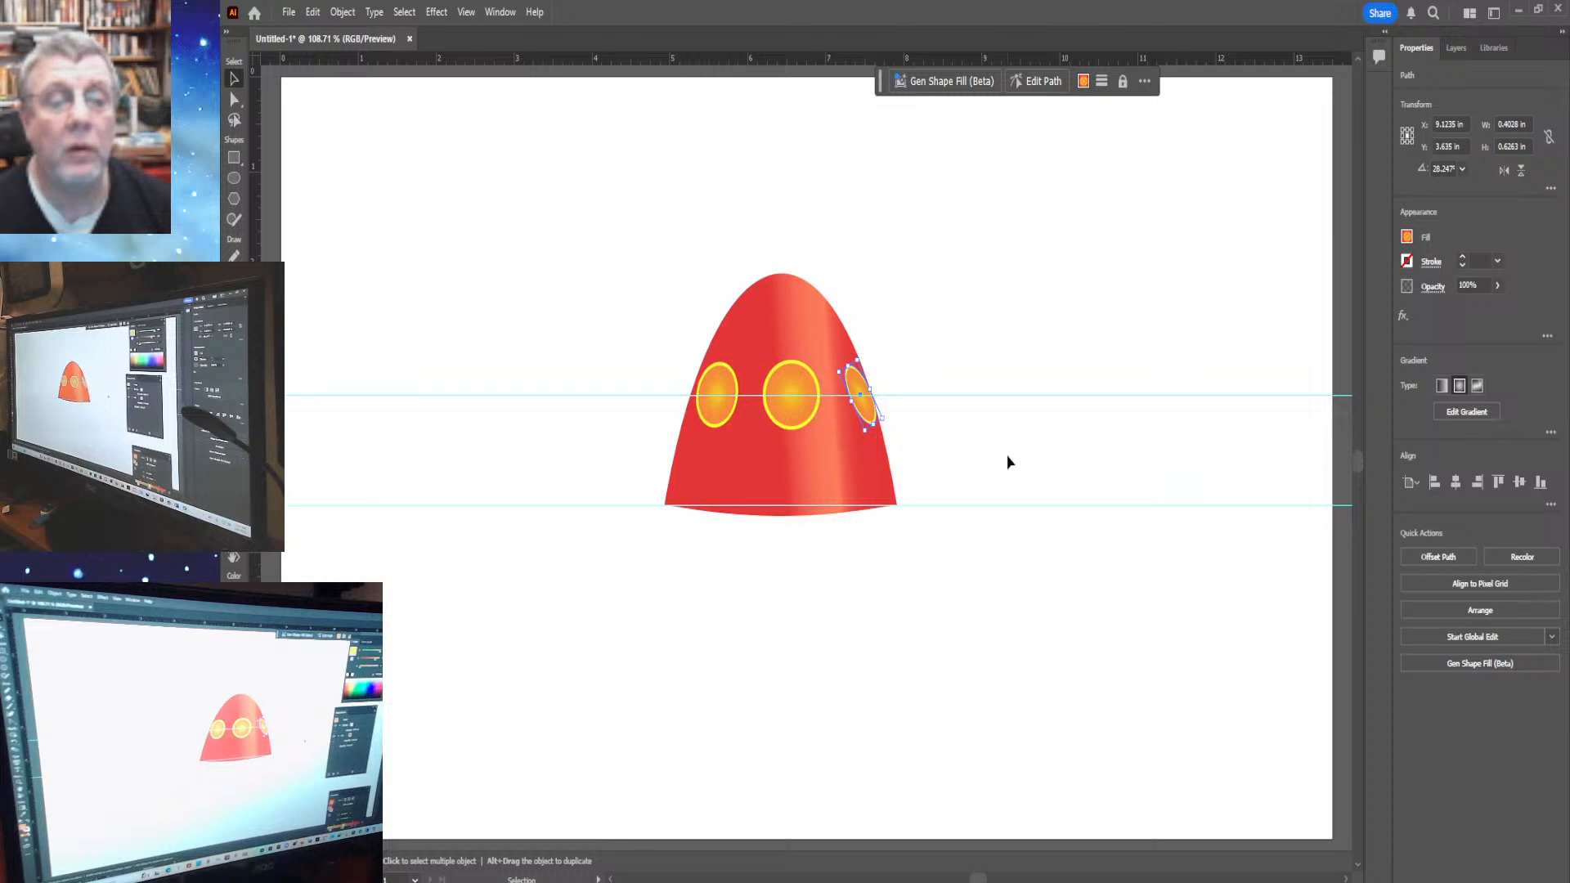
click(1007, 463)
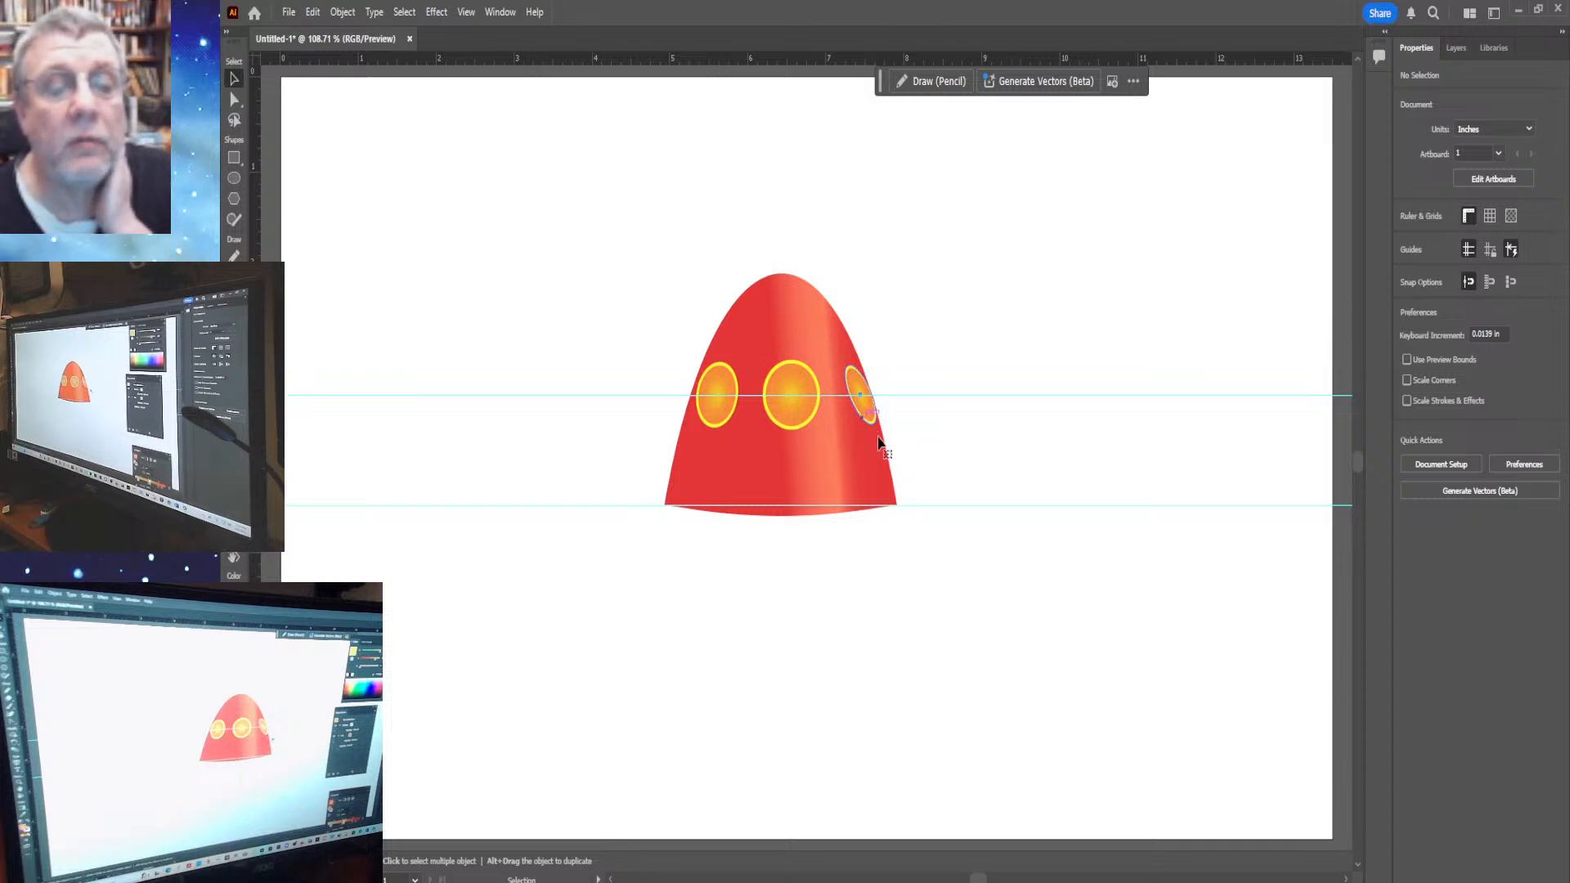
click(869, 411)
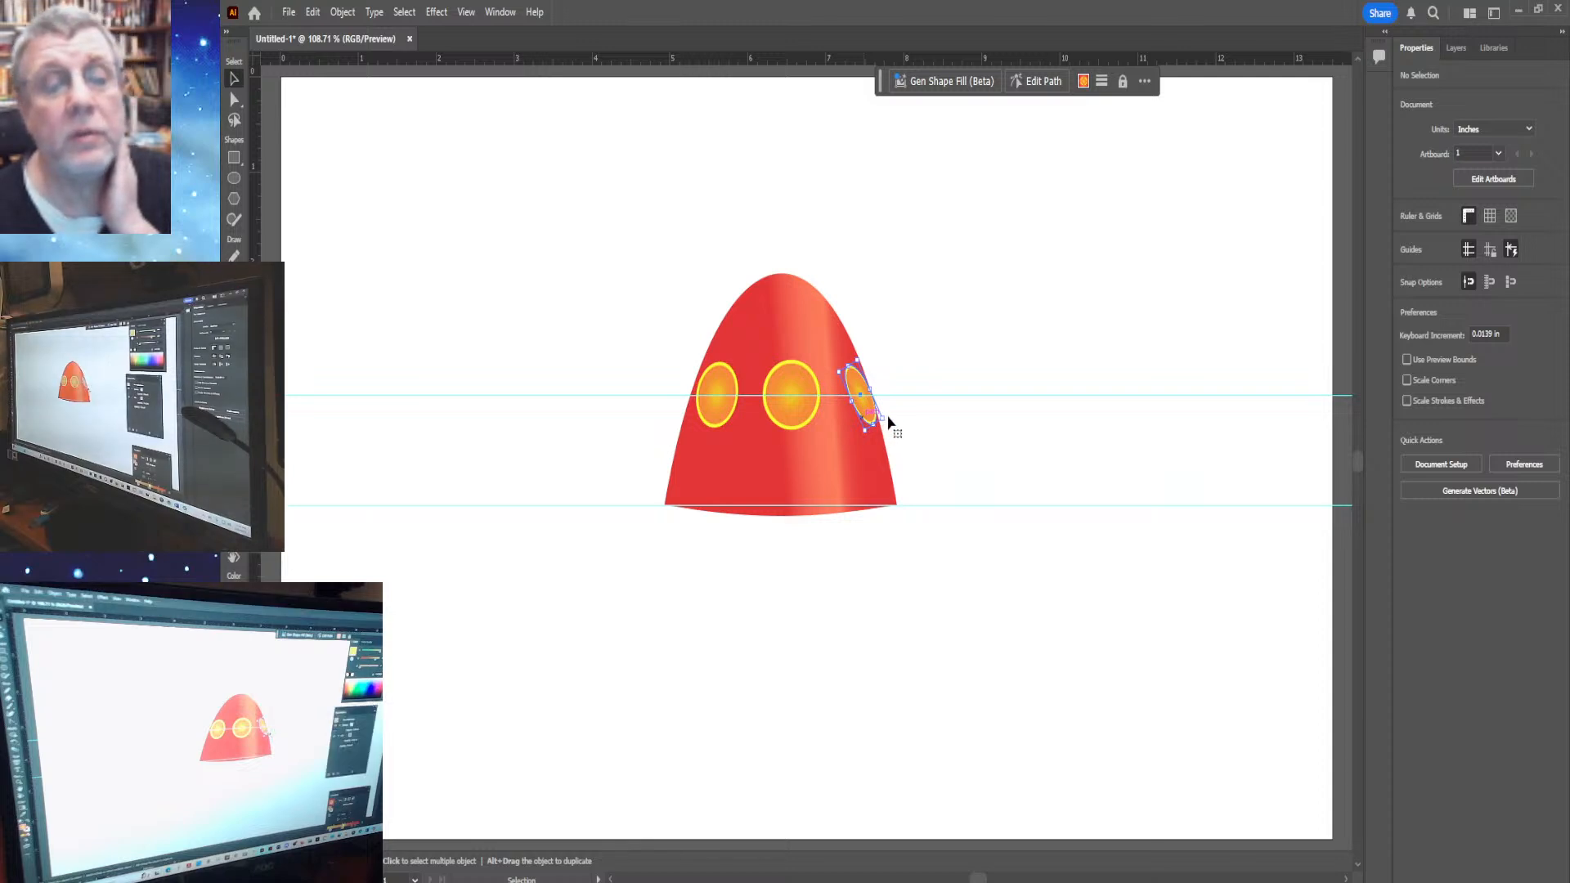
Rotate the right ellipse slightly more upright to follow the arch's right edge, and clear the selection
click(884, 423)
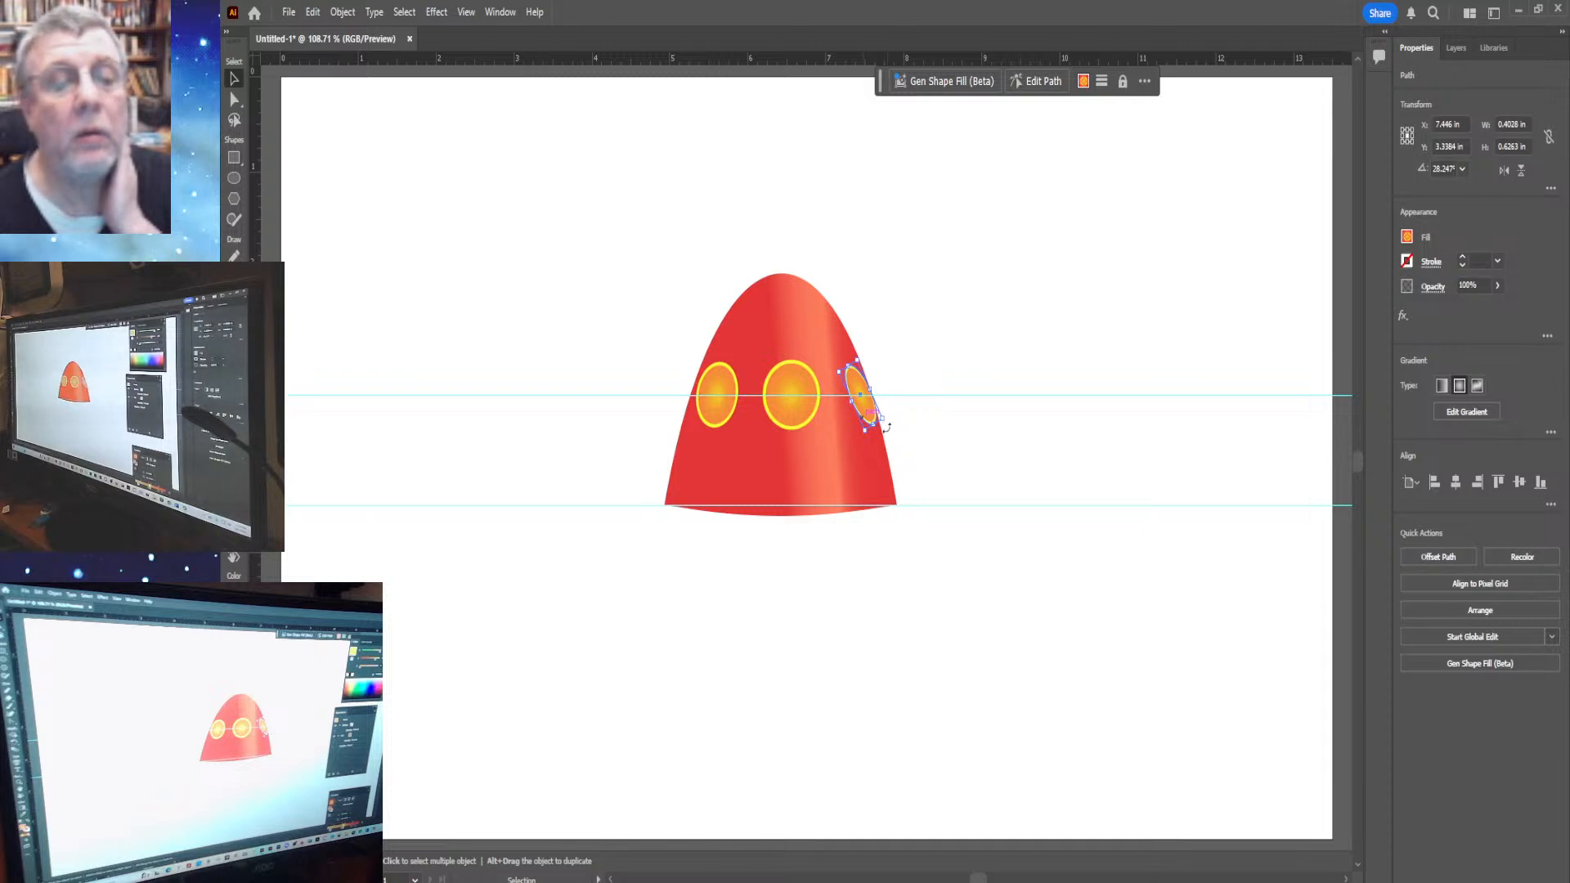
drag(883, 429, 884, 428)
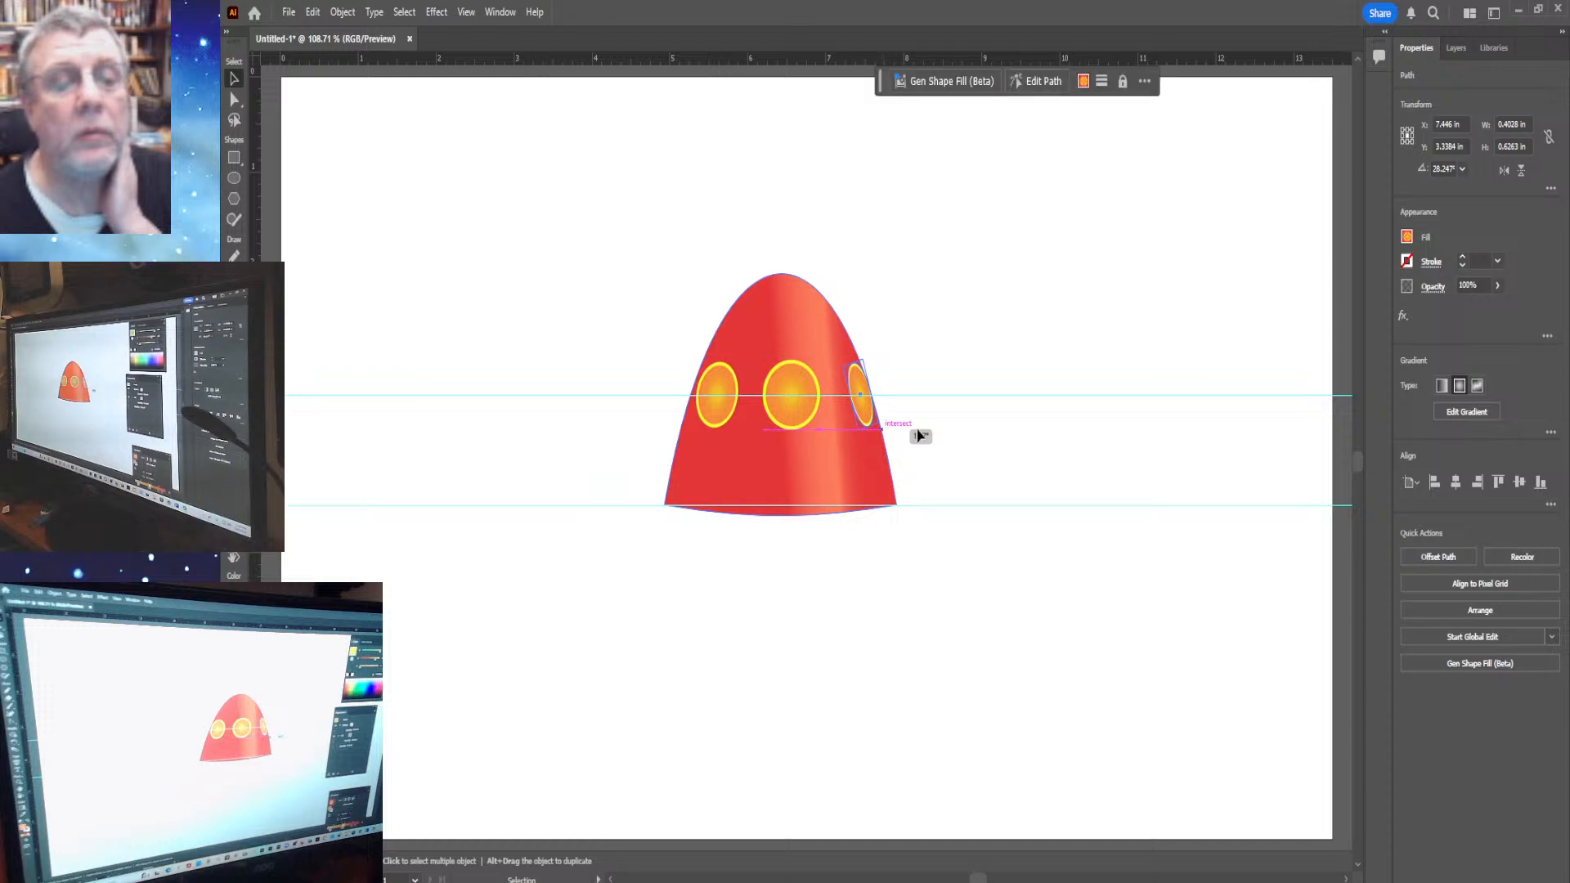
click(974, 448)
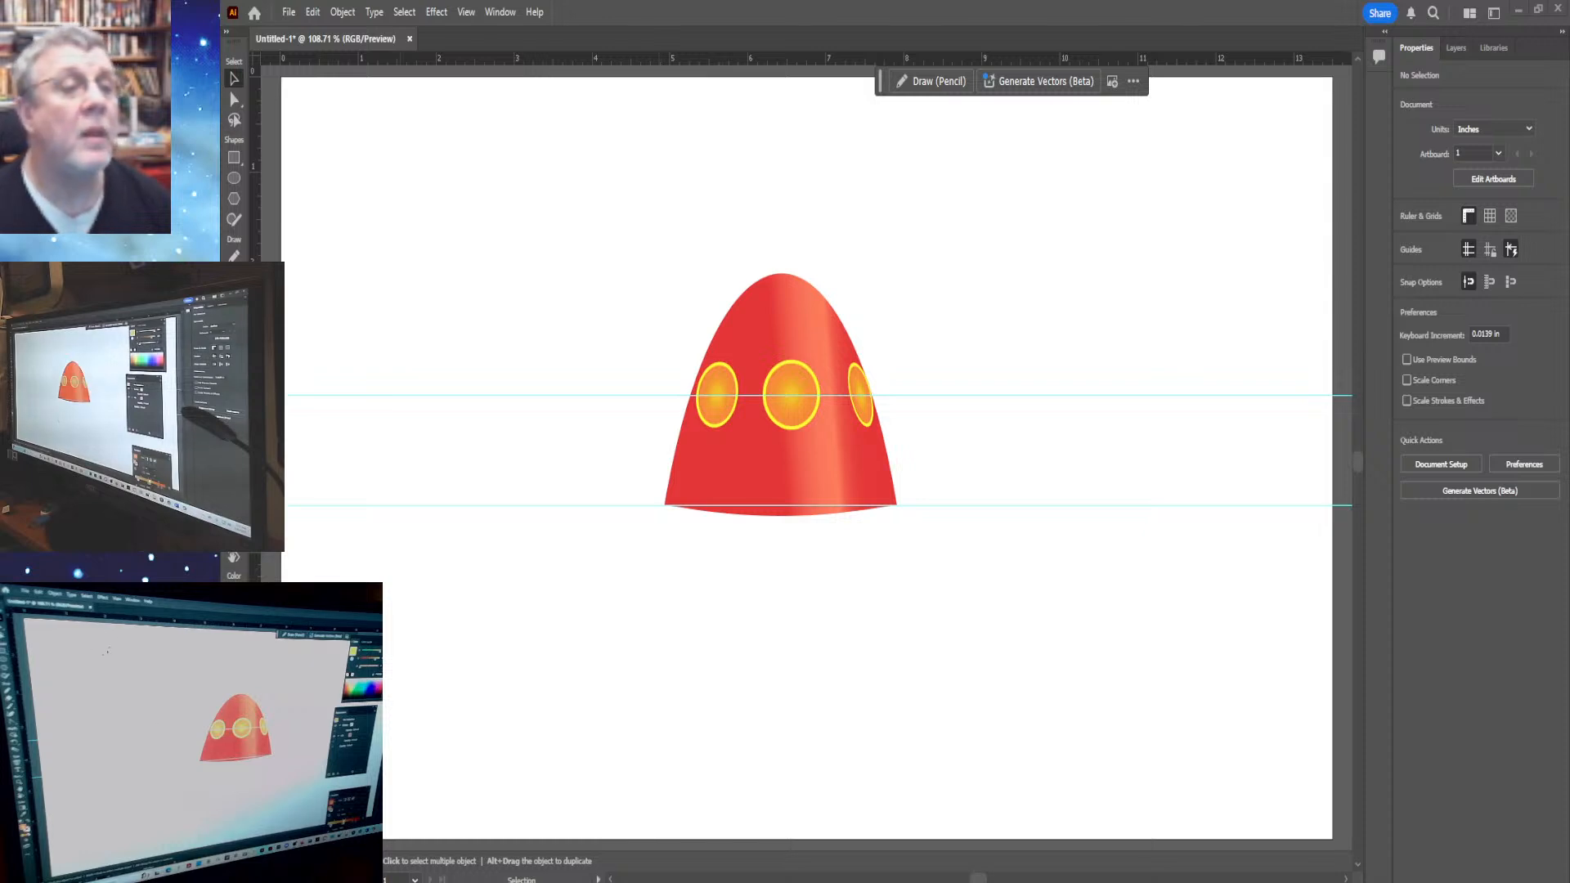
Save the document as spacship.ai
click(287, 18)
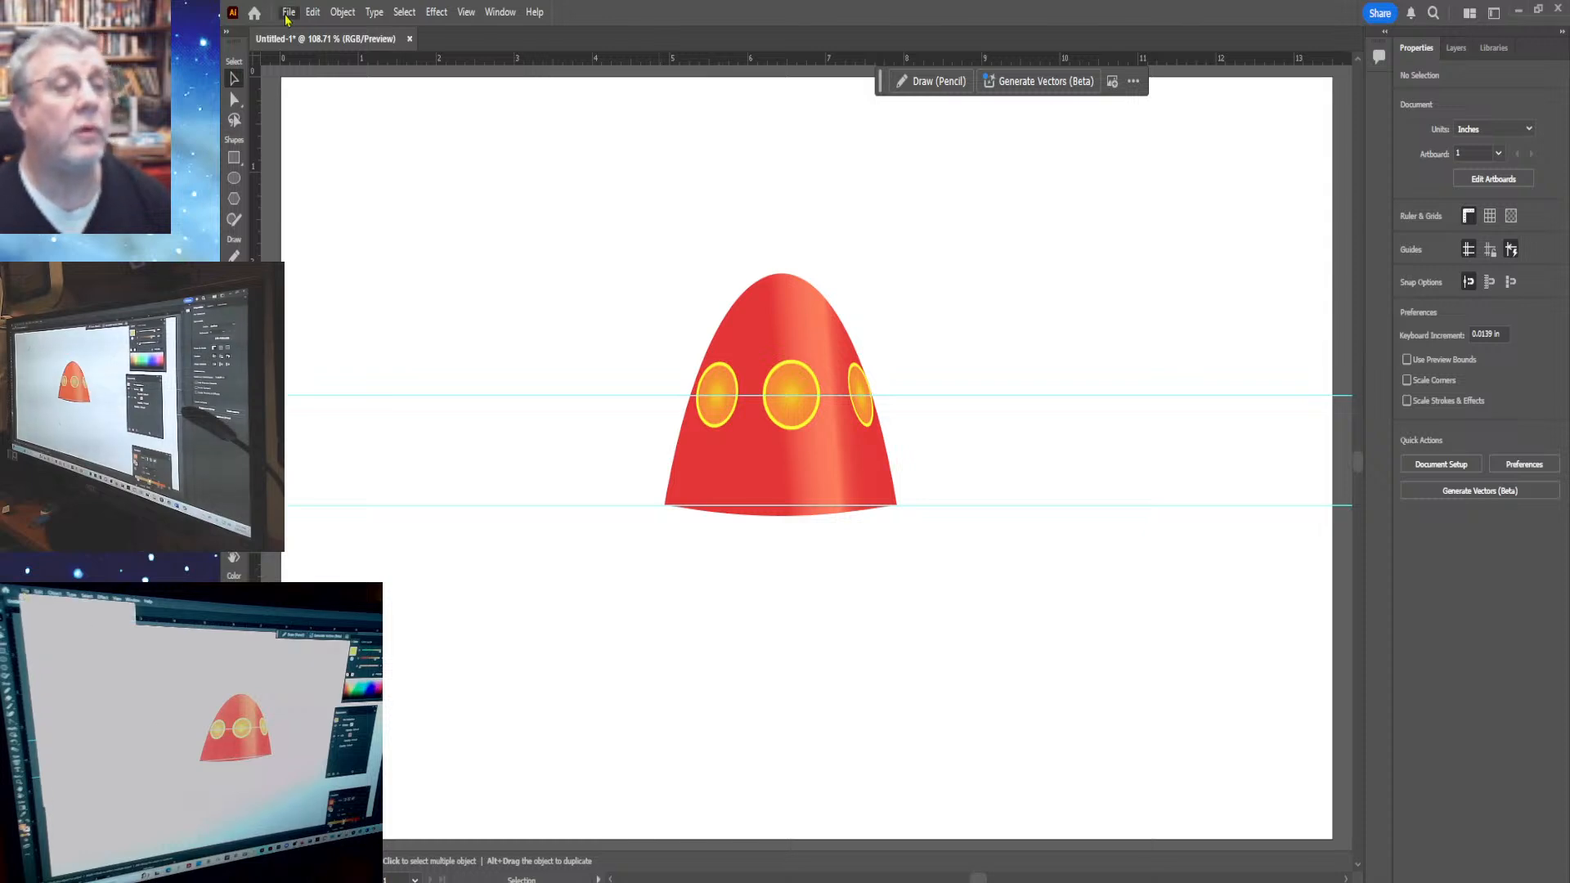
click(321, 198)
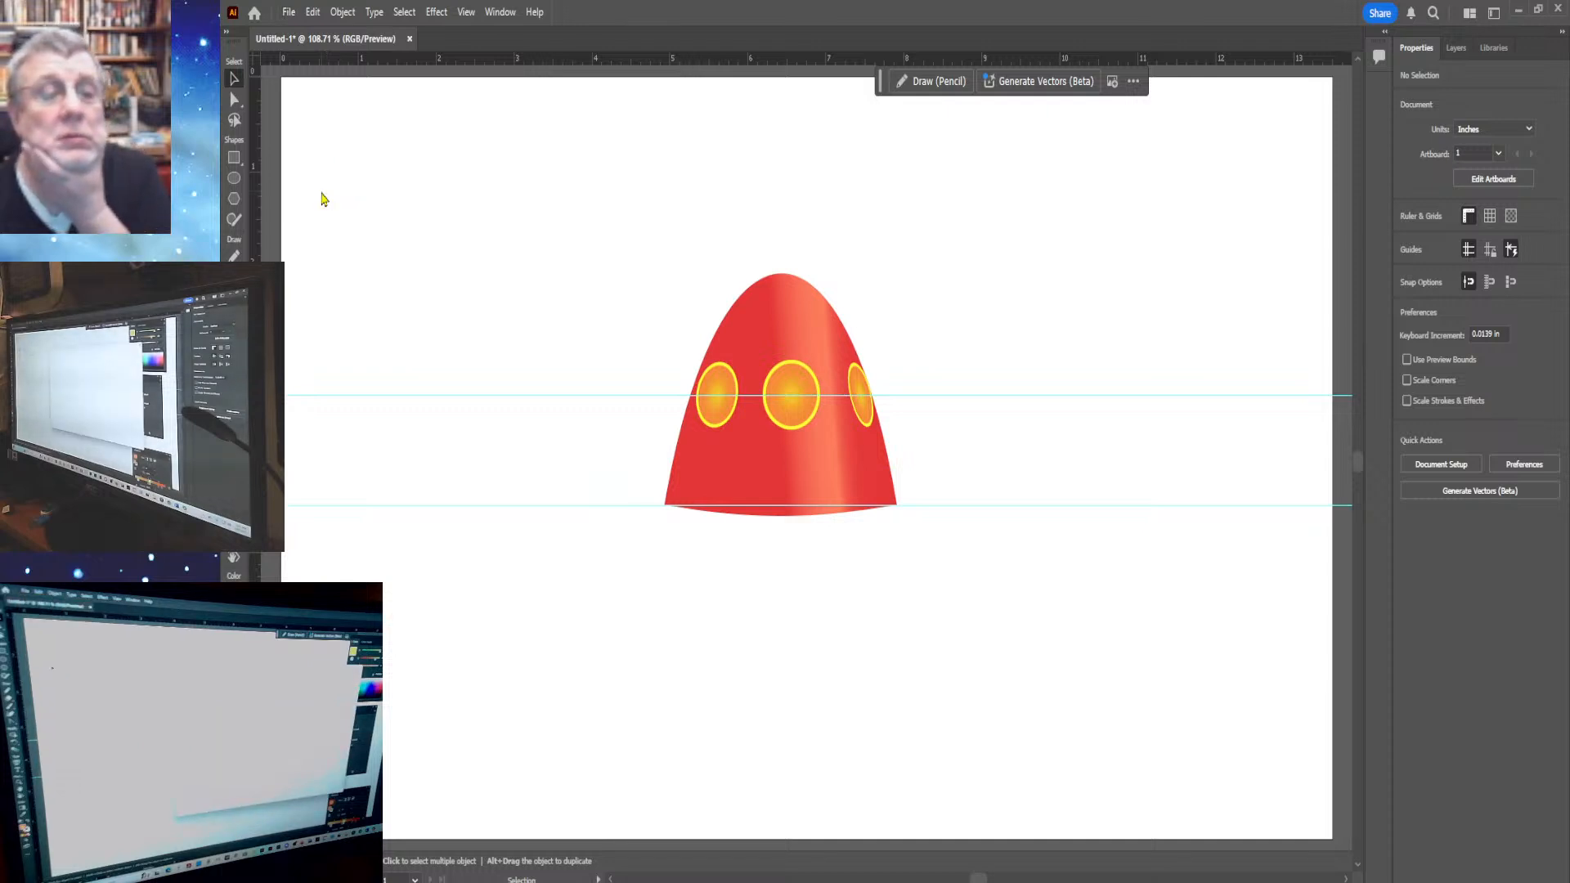
key(ctrl+s)
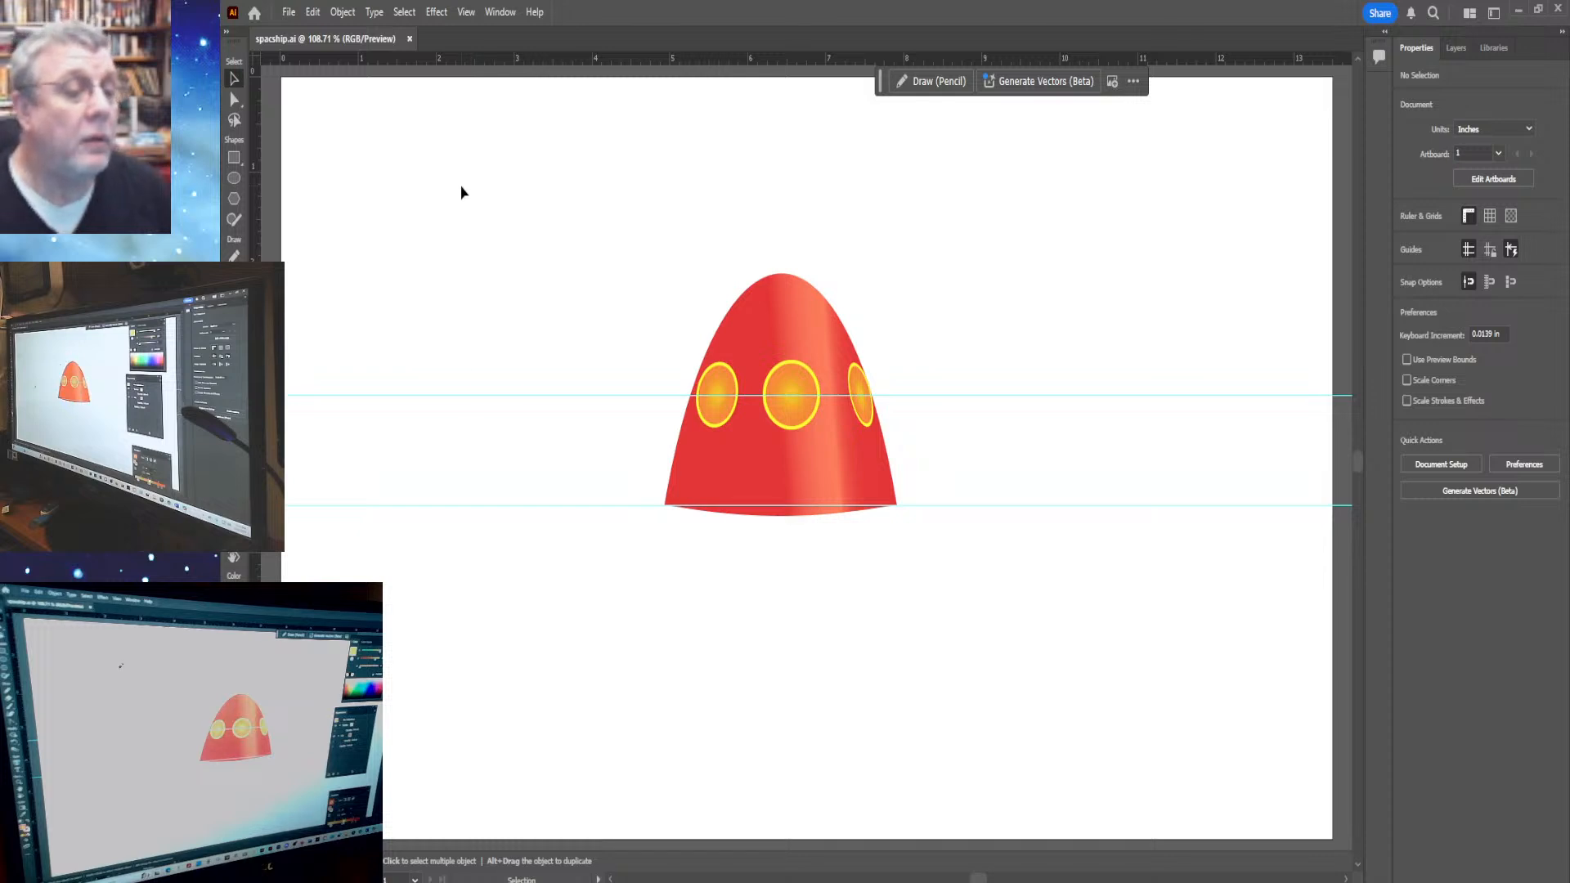
With the Pen tool, draw a slanted left side and a slightly bowed top edge about 0.99 in wide, above and left of the arch
key(shift+c)
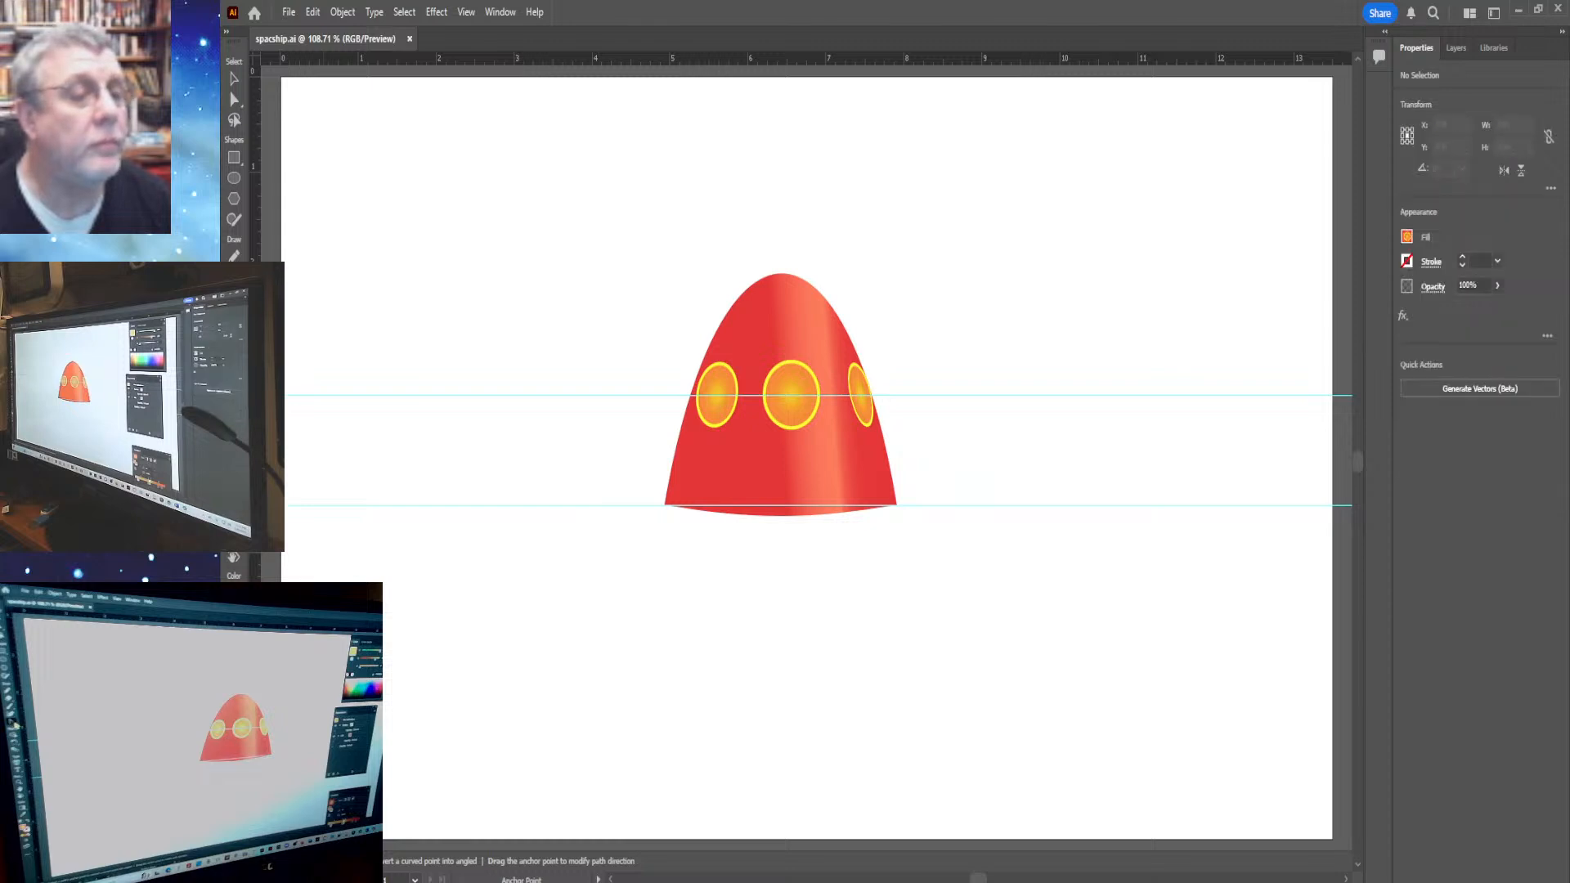
key(p)
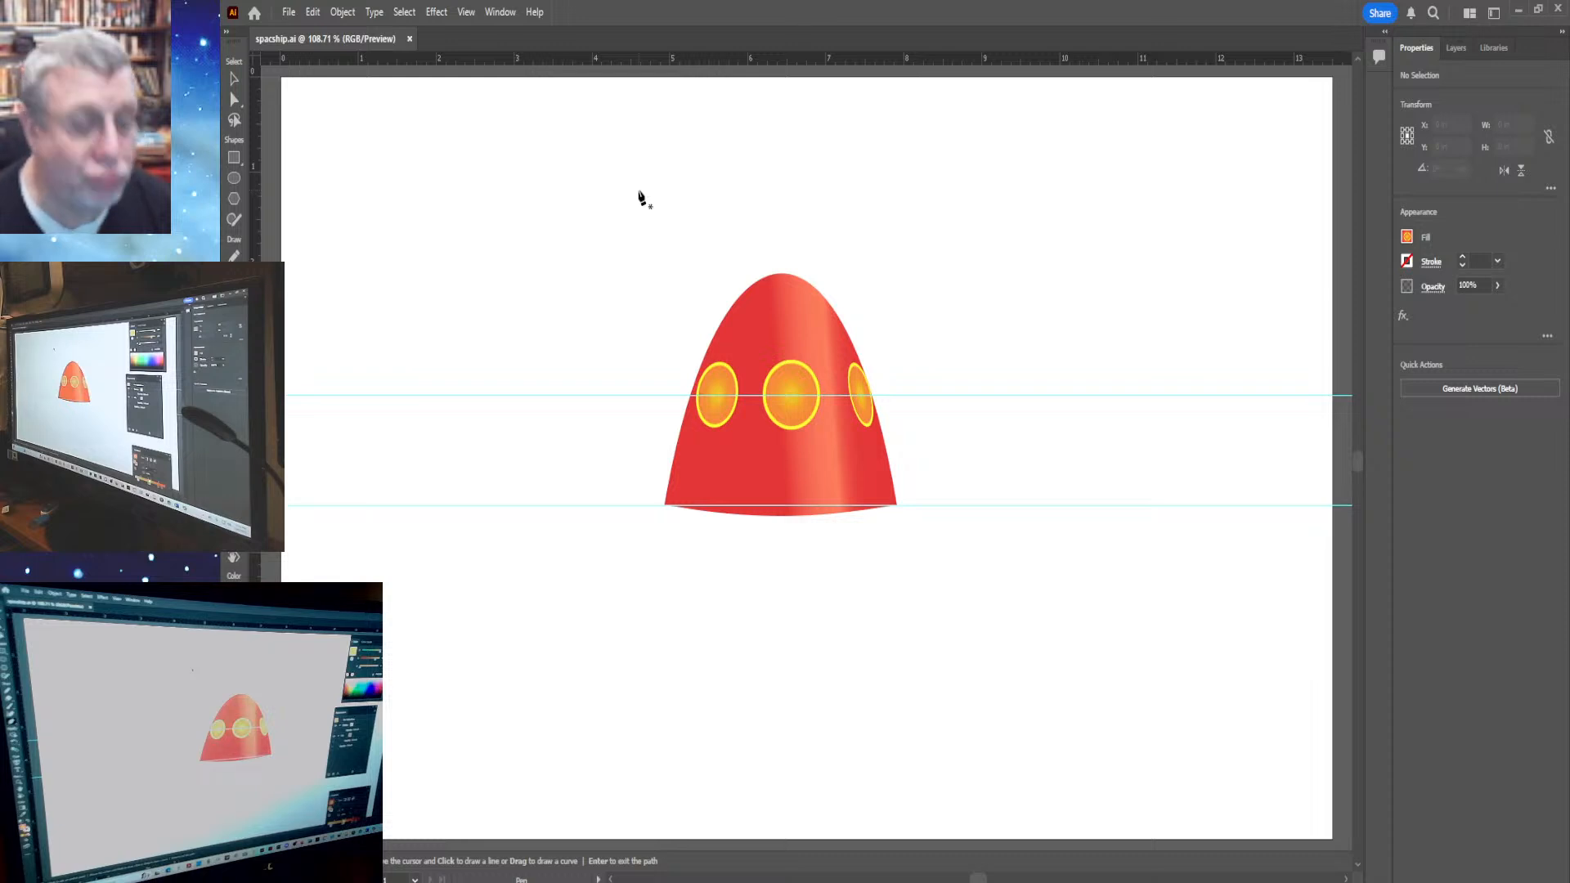
click(645, 260)
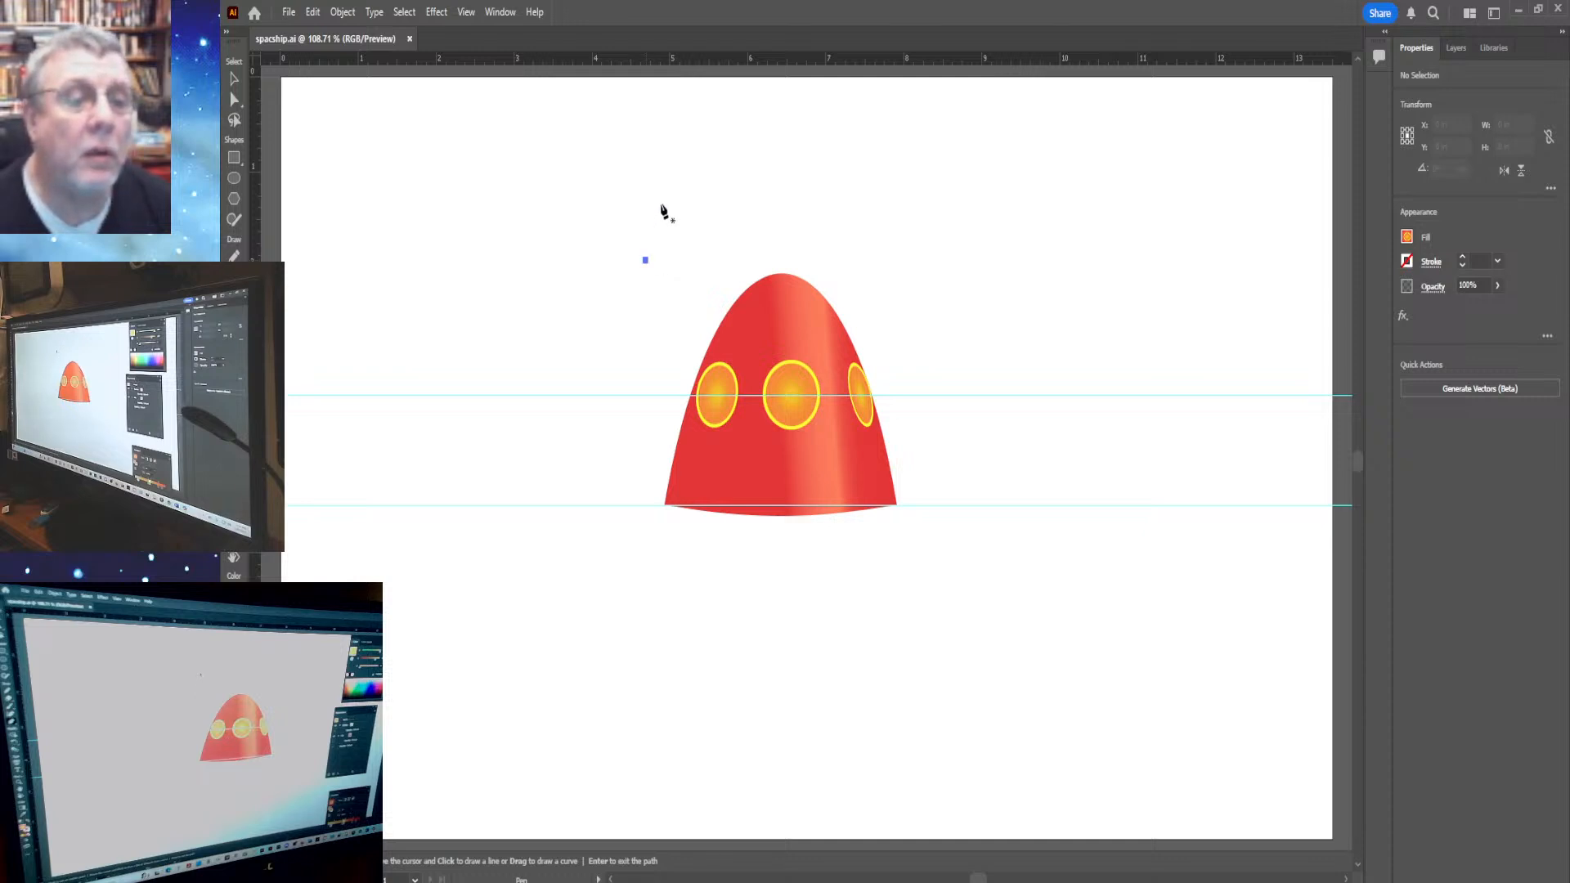
click(662, 203)
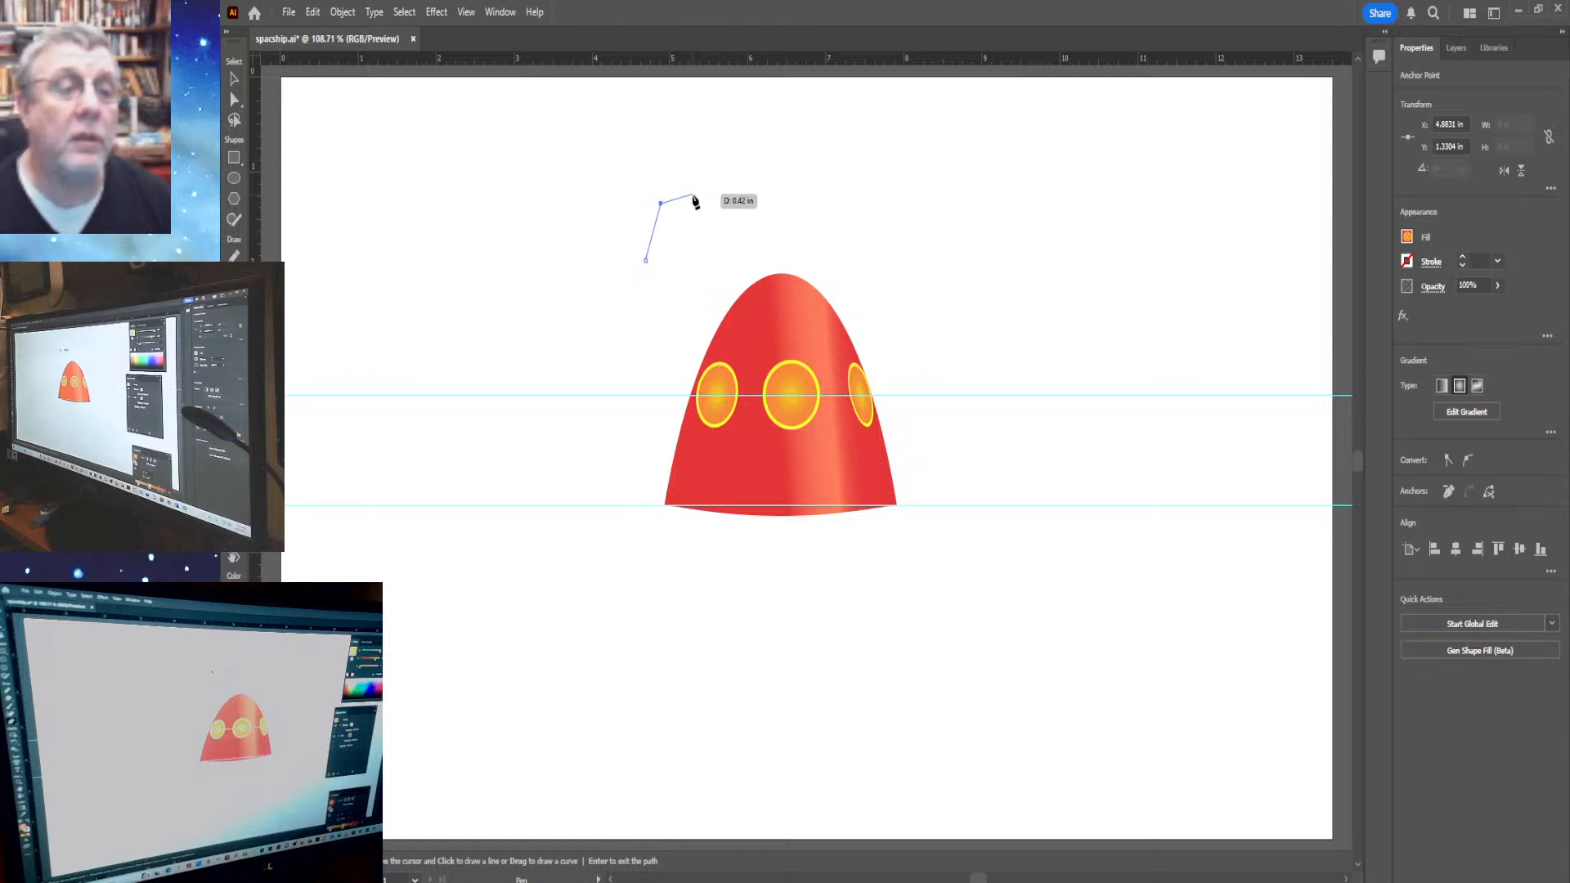
click(692, 196)
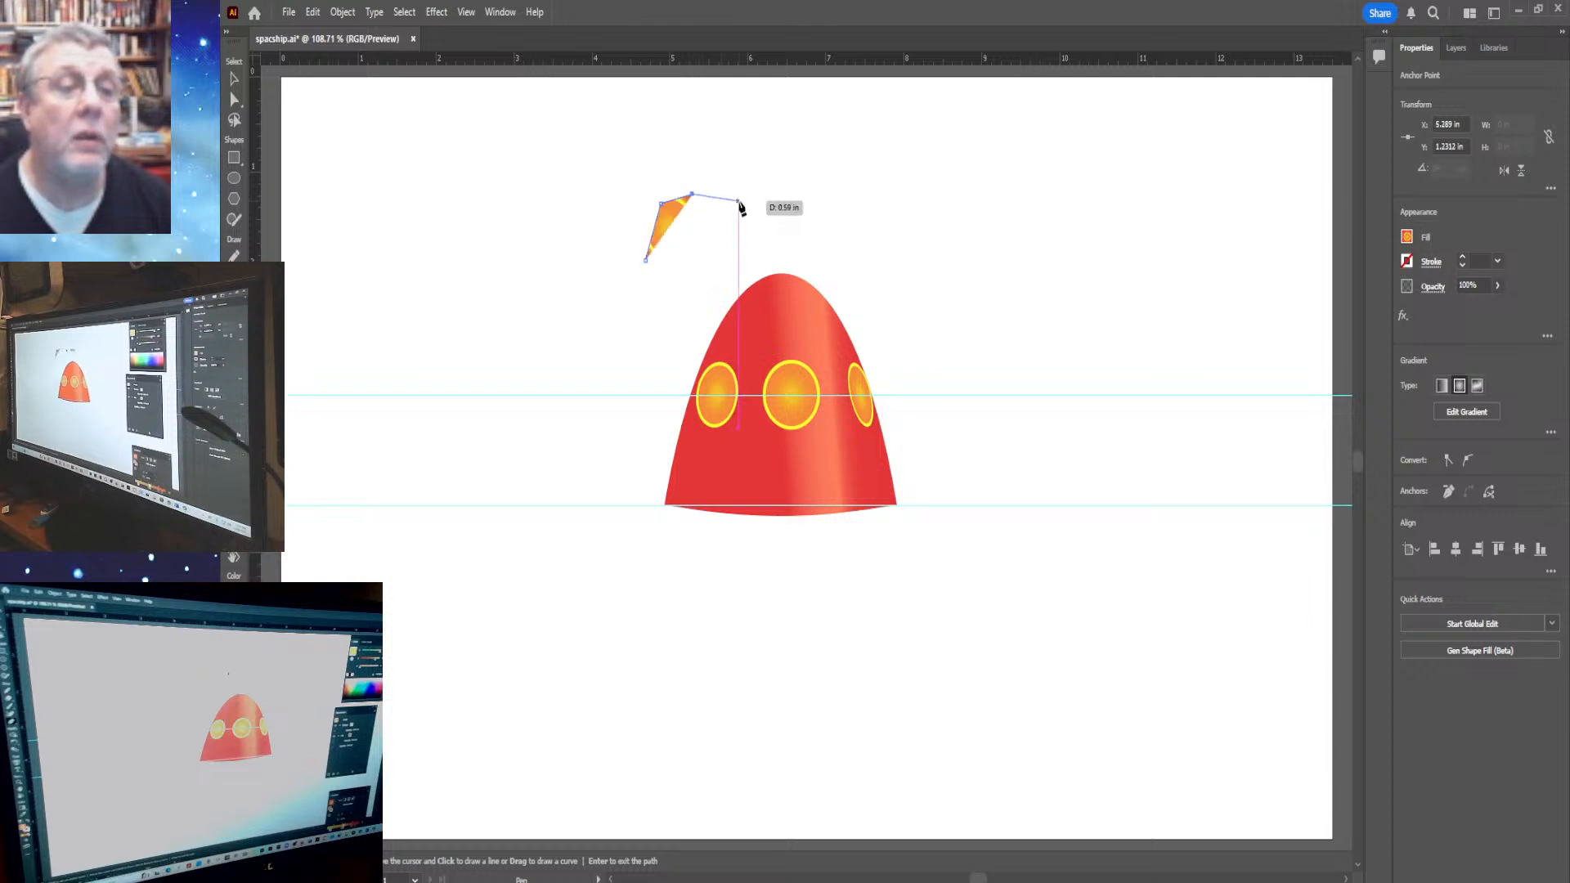
key(ctrl+z)
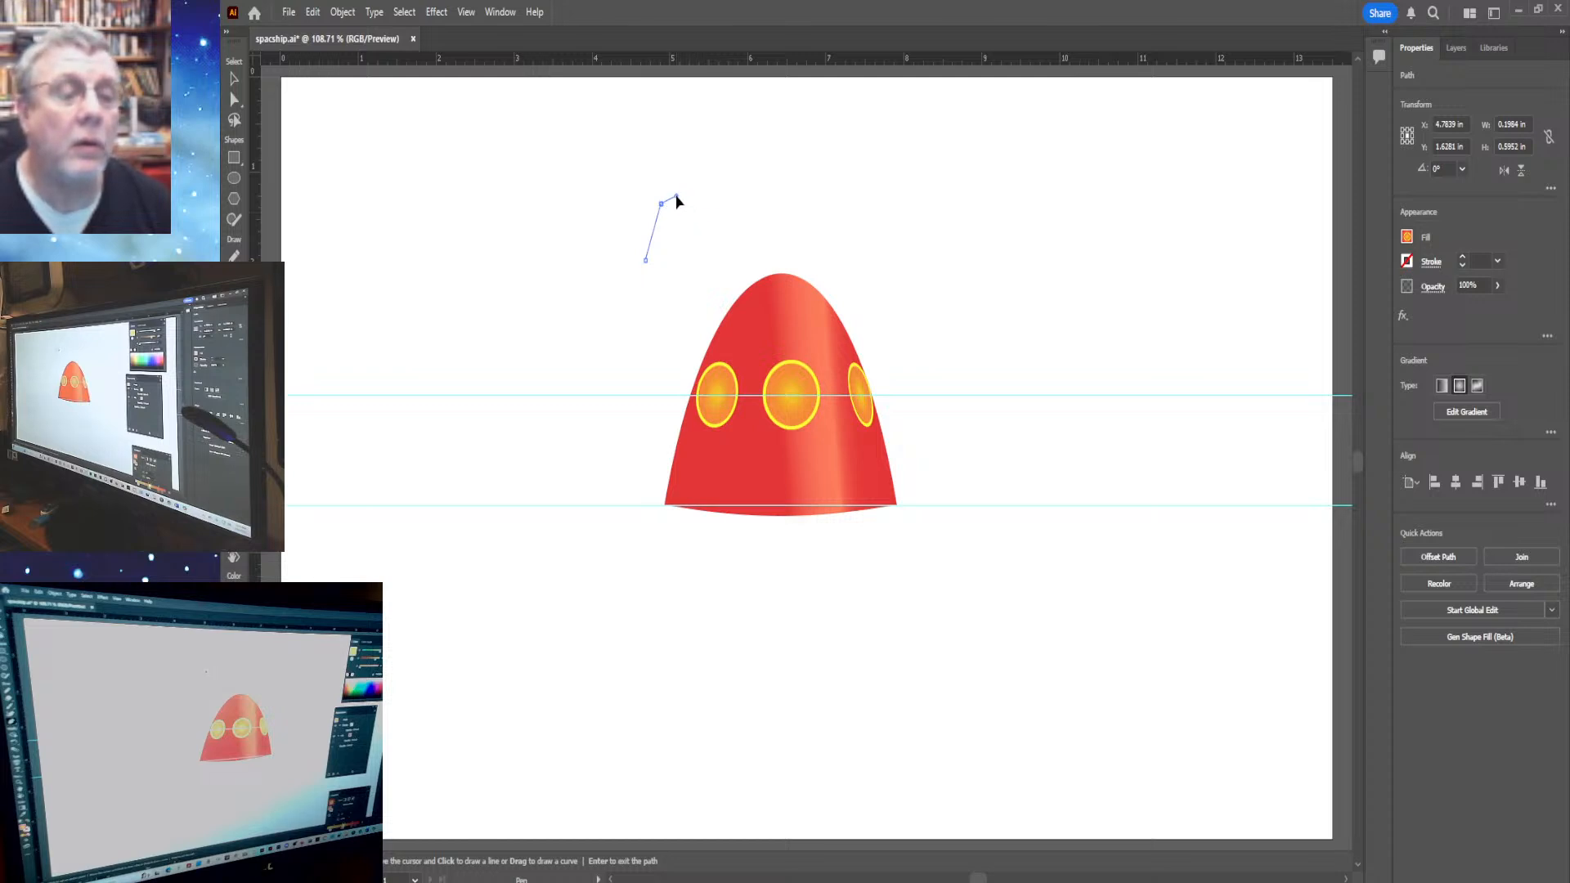
click(676, 197)
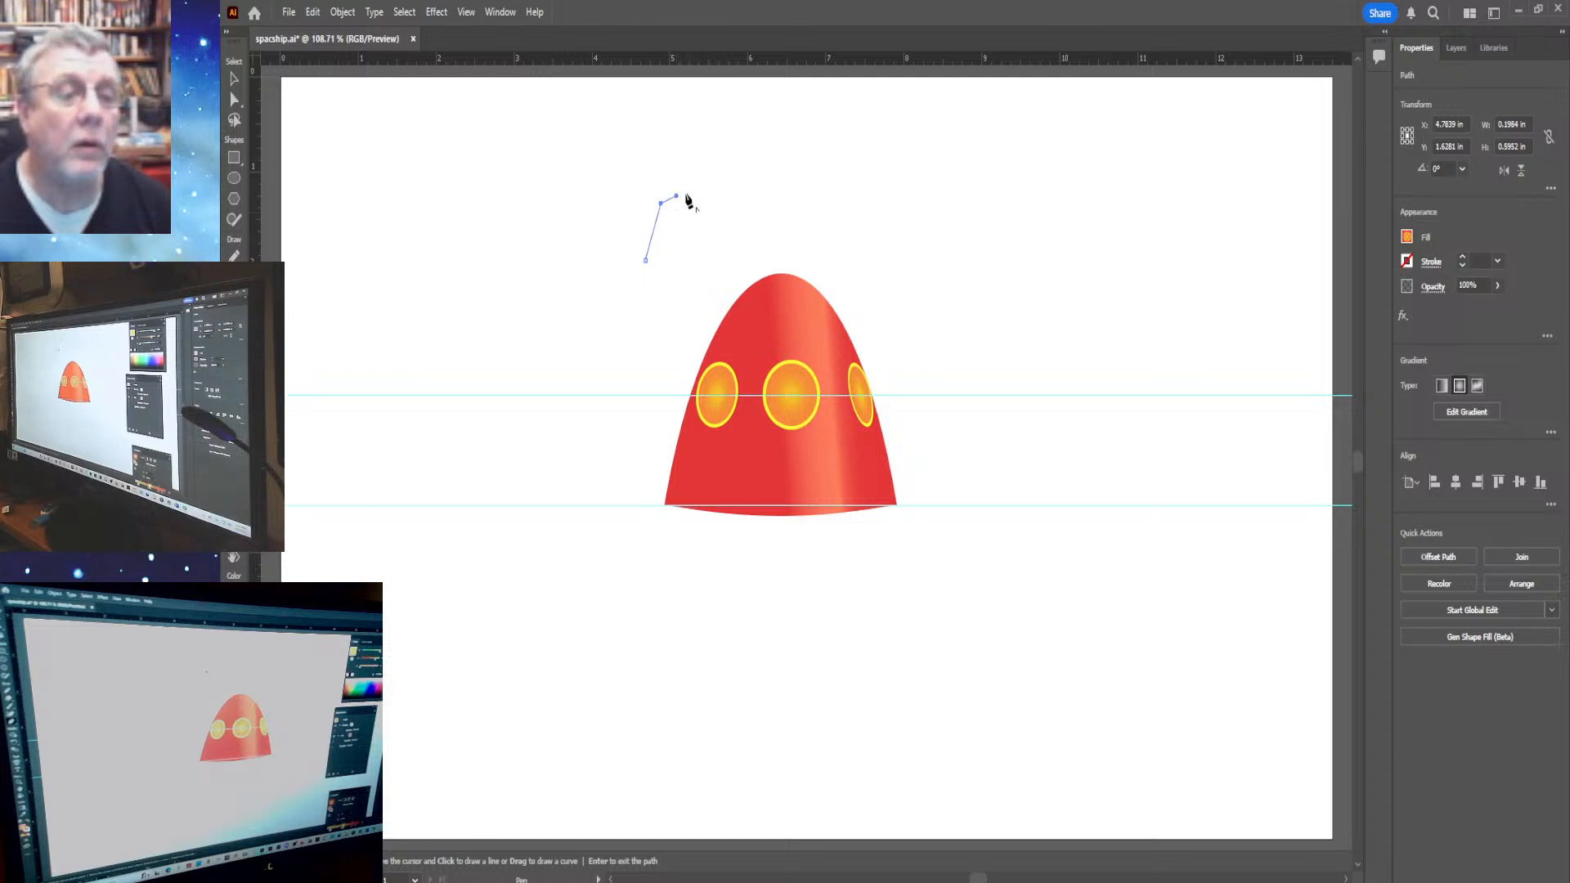
click(738, 203)
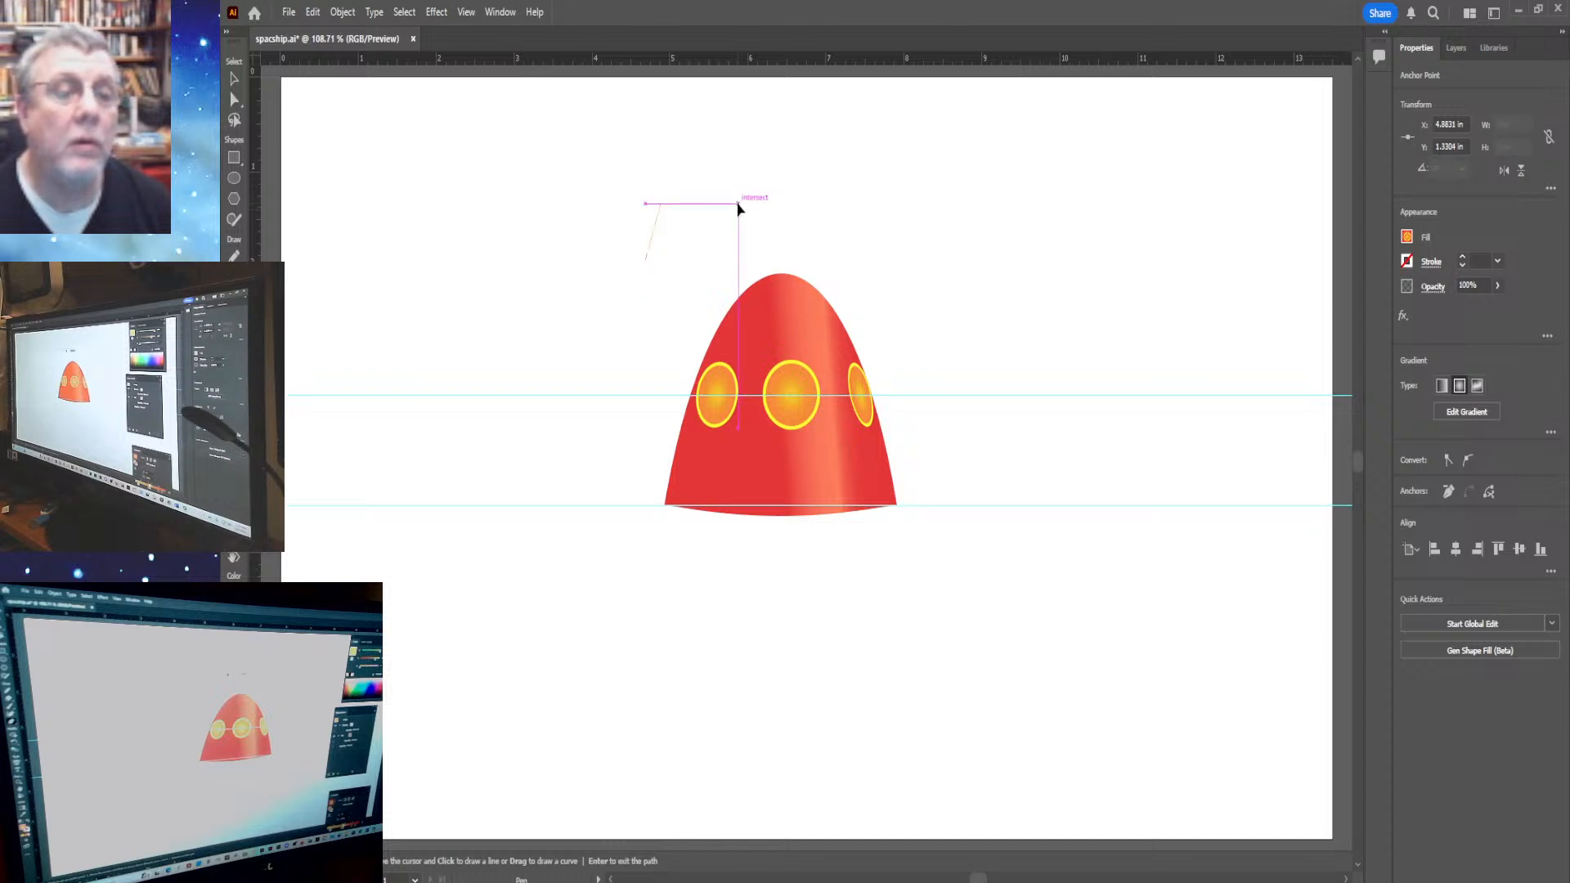
mouse_move(741, 214)
mouse_down()
mouse_move(739, 252)
mouse_move(741, 215)
mouse_up()
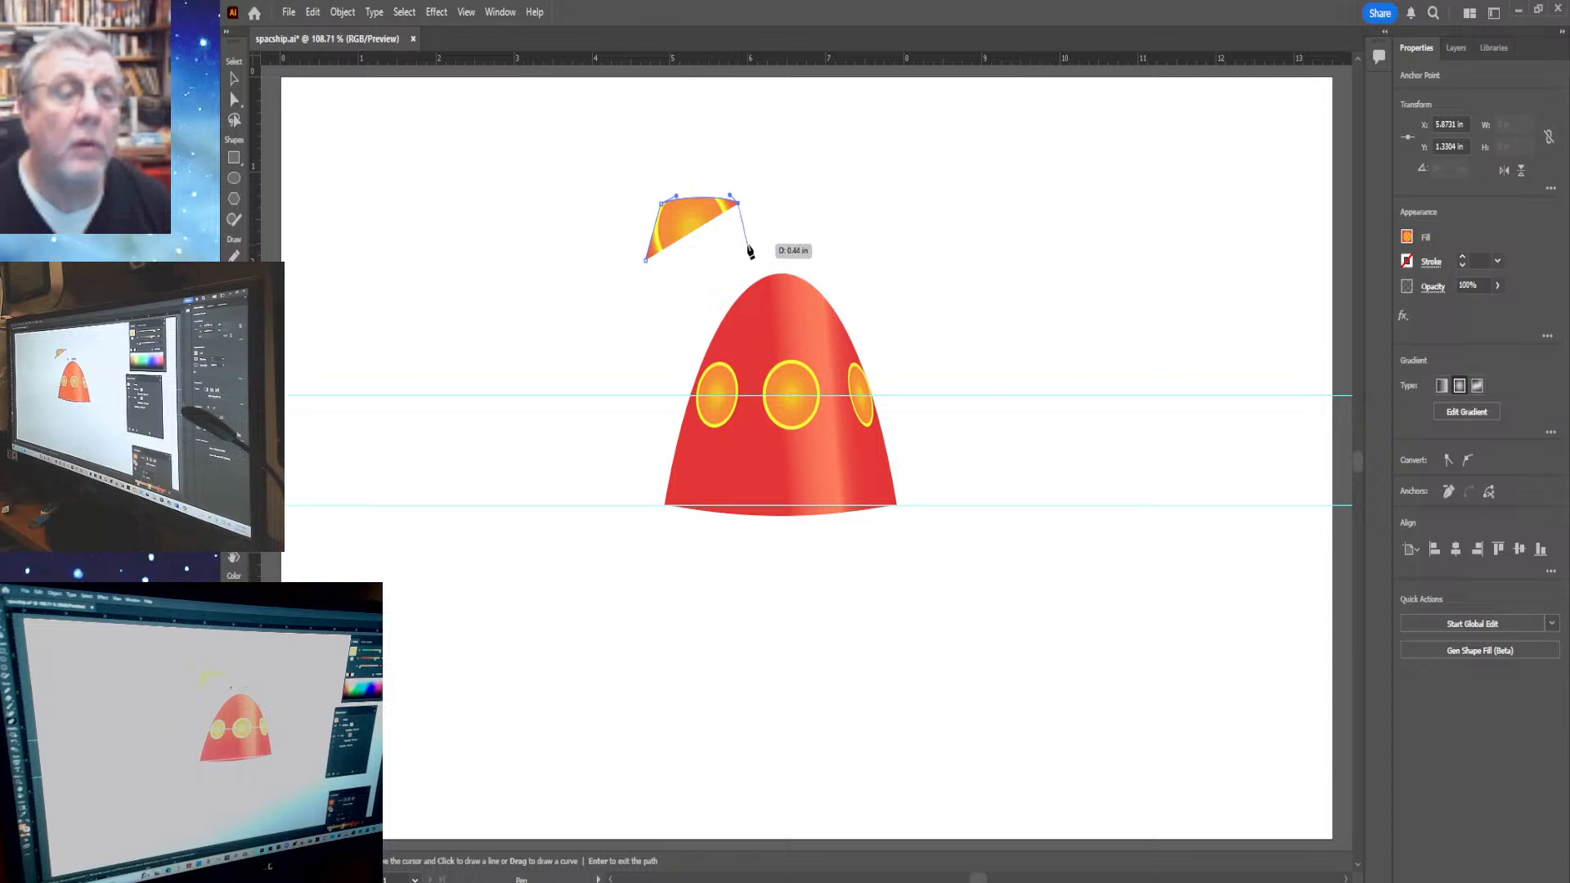
Add the slanted right side down to about X 5.97, Y 1.82 in and close the shape with a curved bottom edge
click(745, 249)
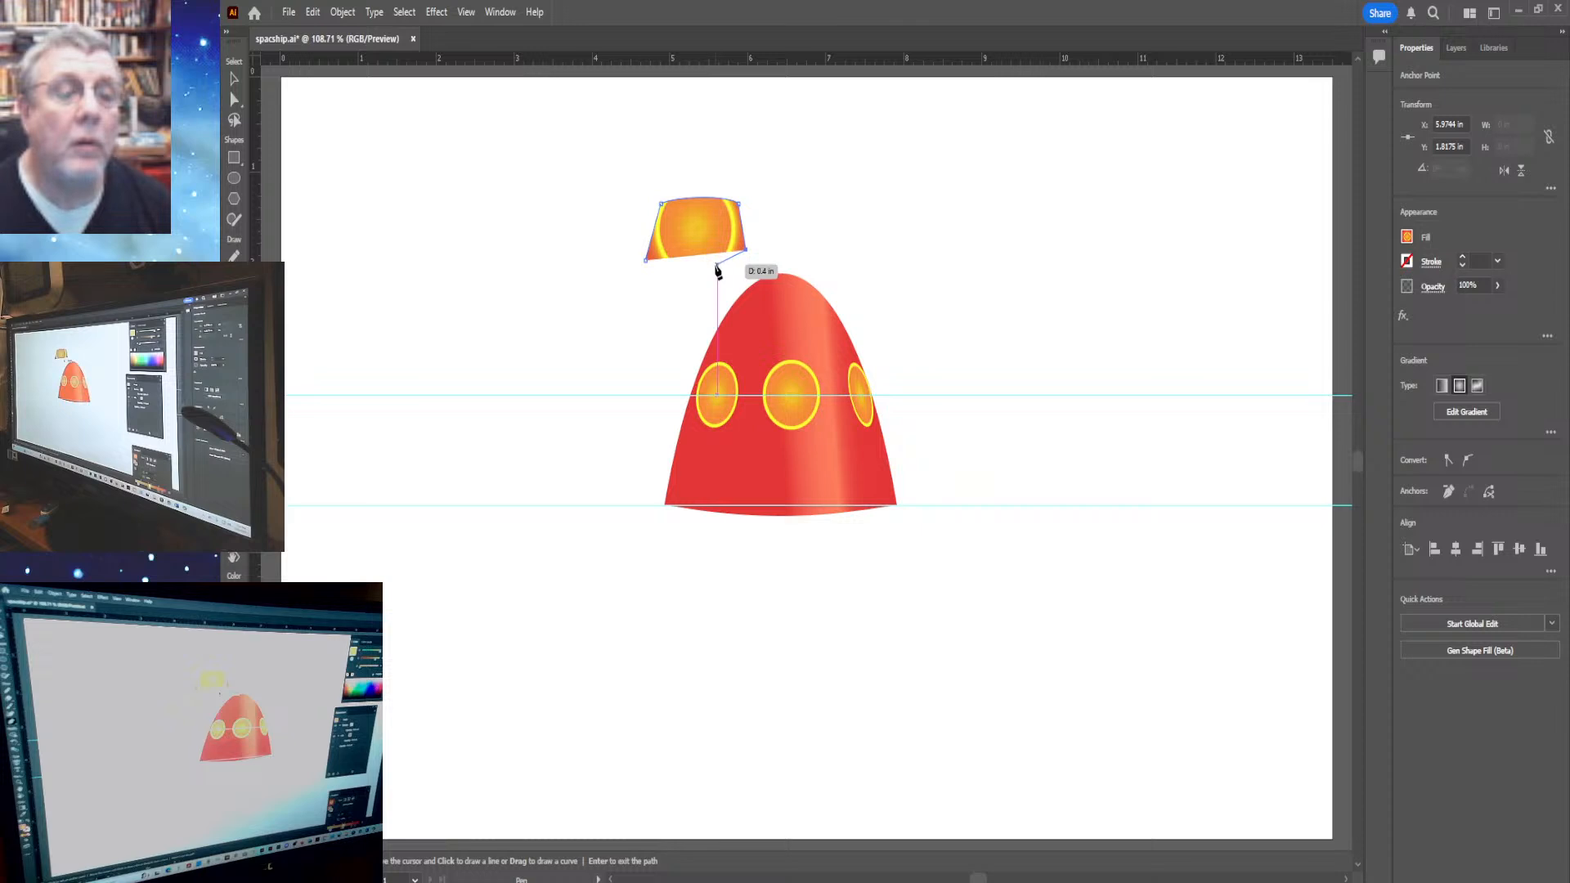
click(717, 264)
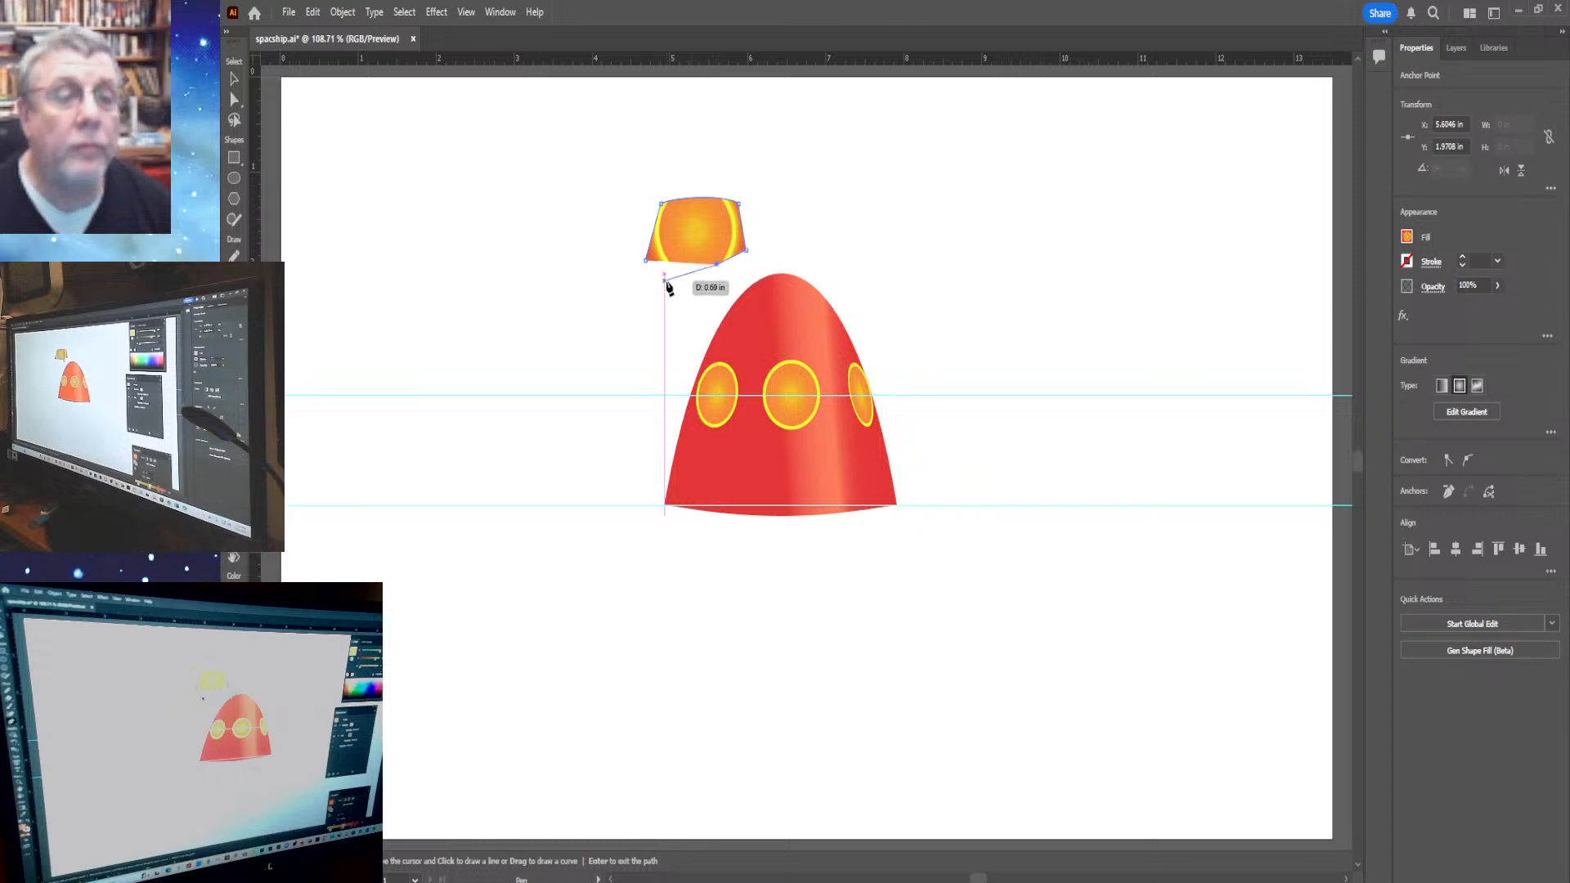
key(a)
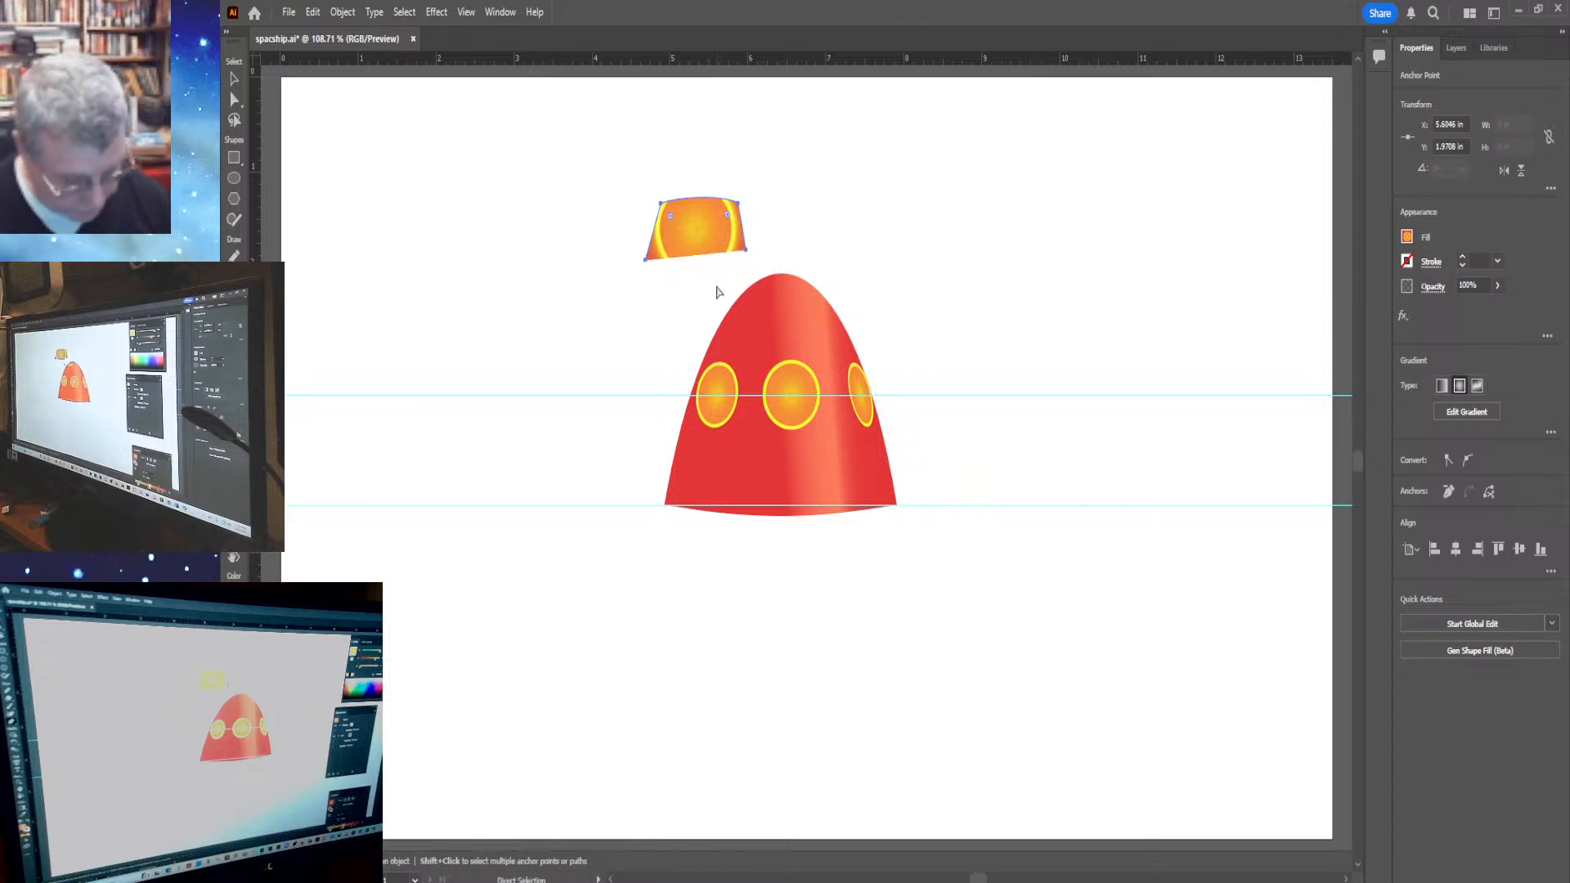
key(p)
click(745, 250)
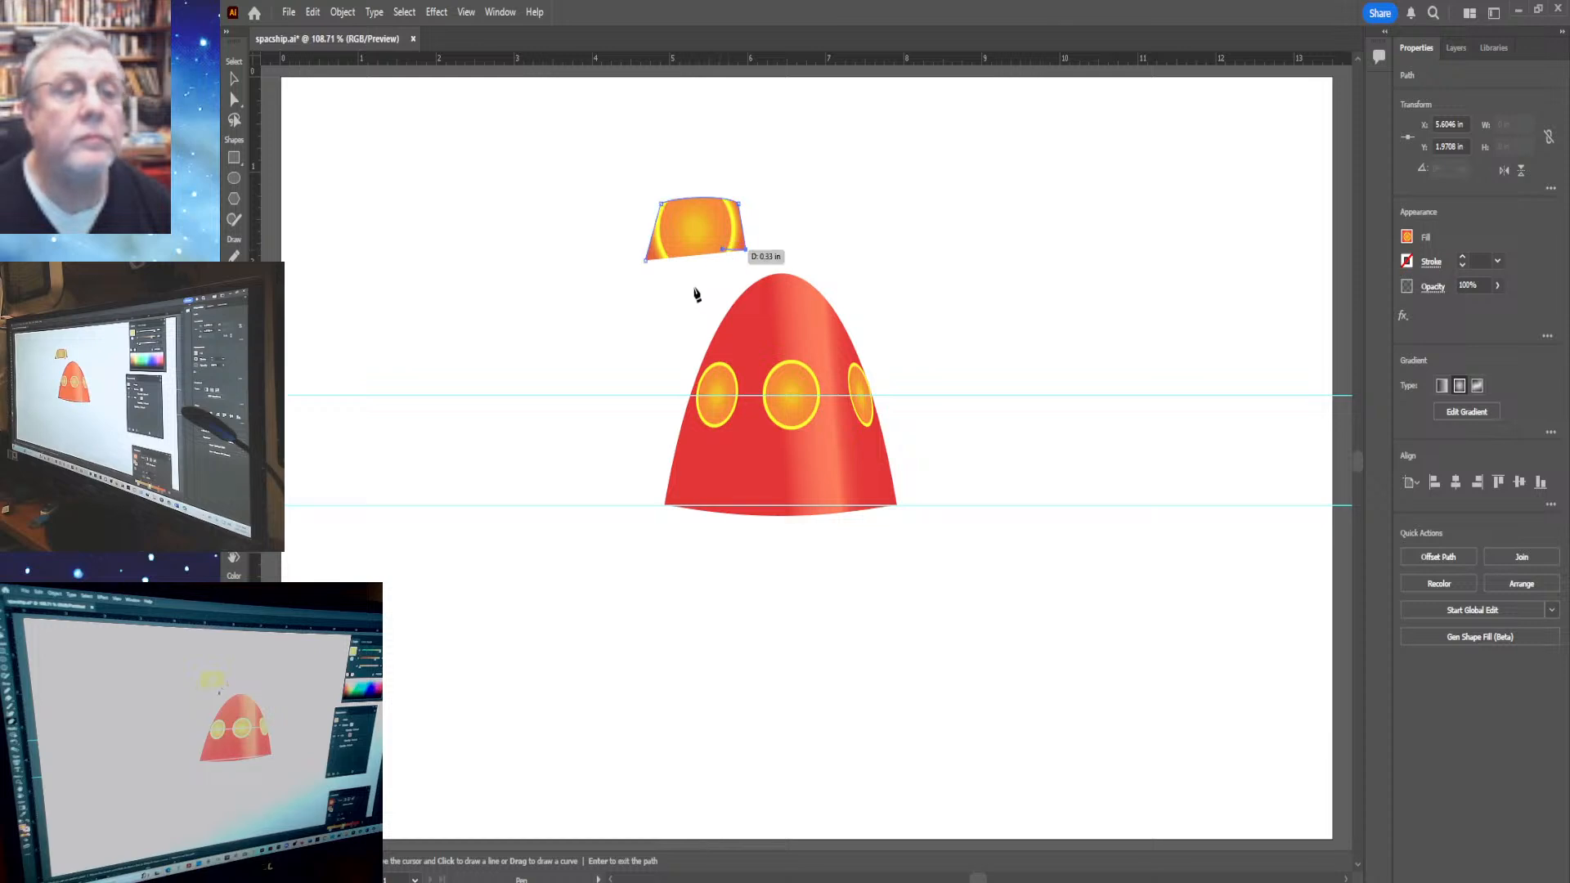
click(646, 262)
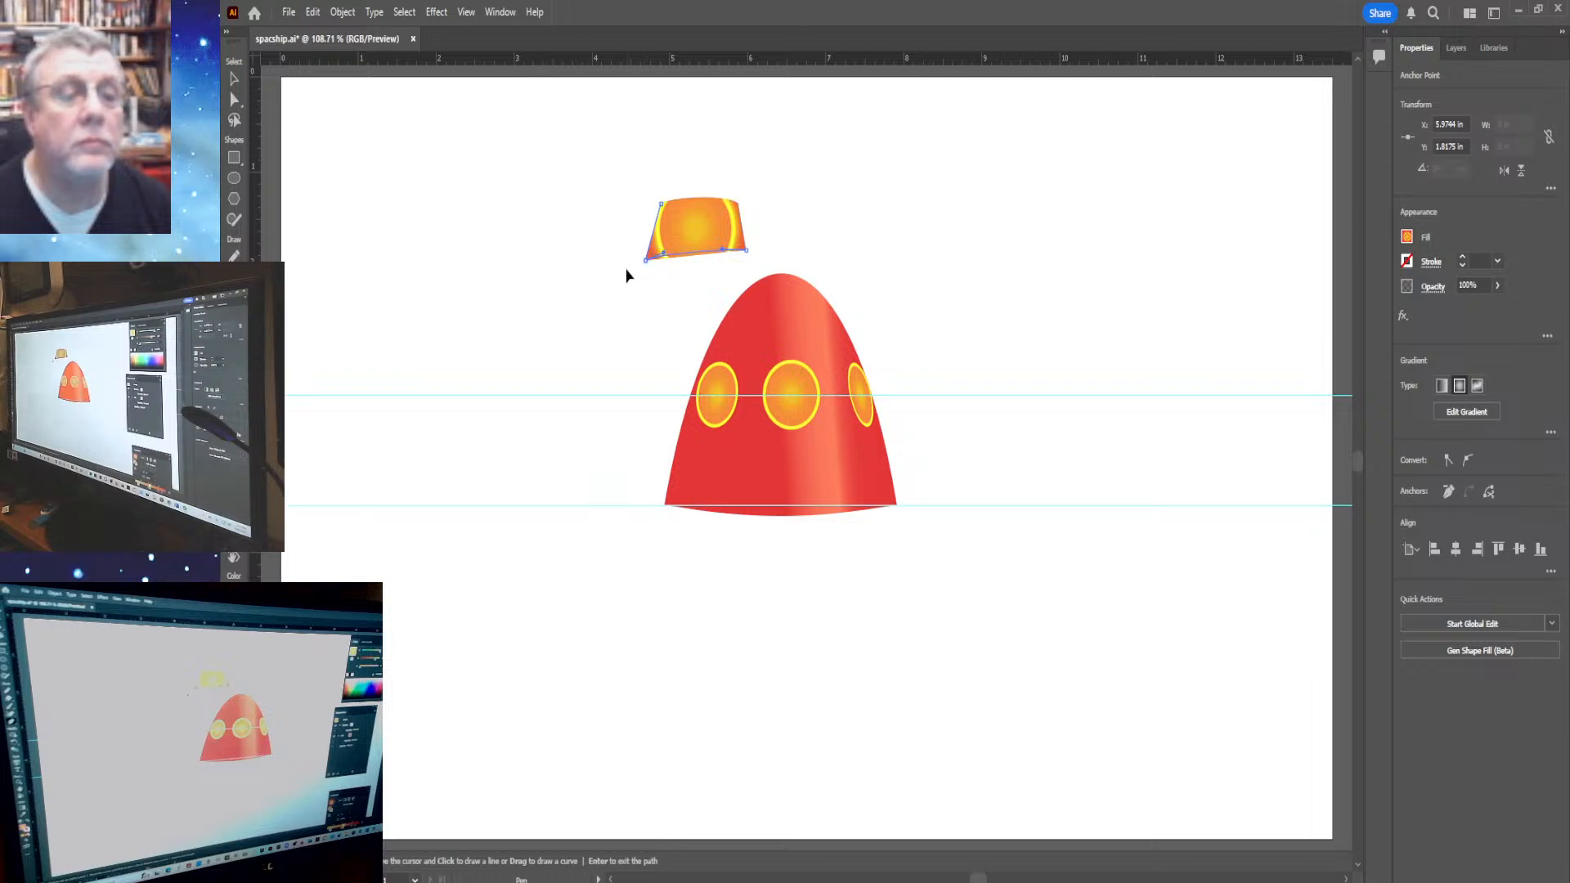
Raise the small shape's lower-left anchor to about X 4.72, Y 1.81 in with Direct Selection, and deselect the shape
click(236, 107)
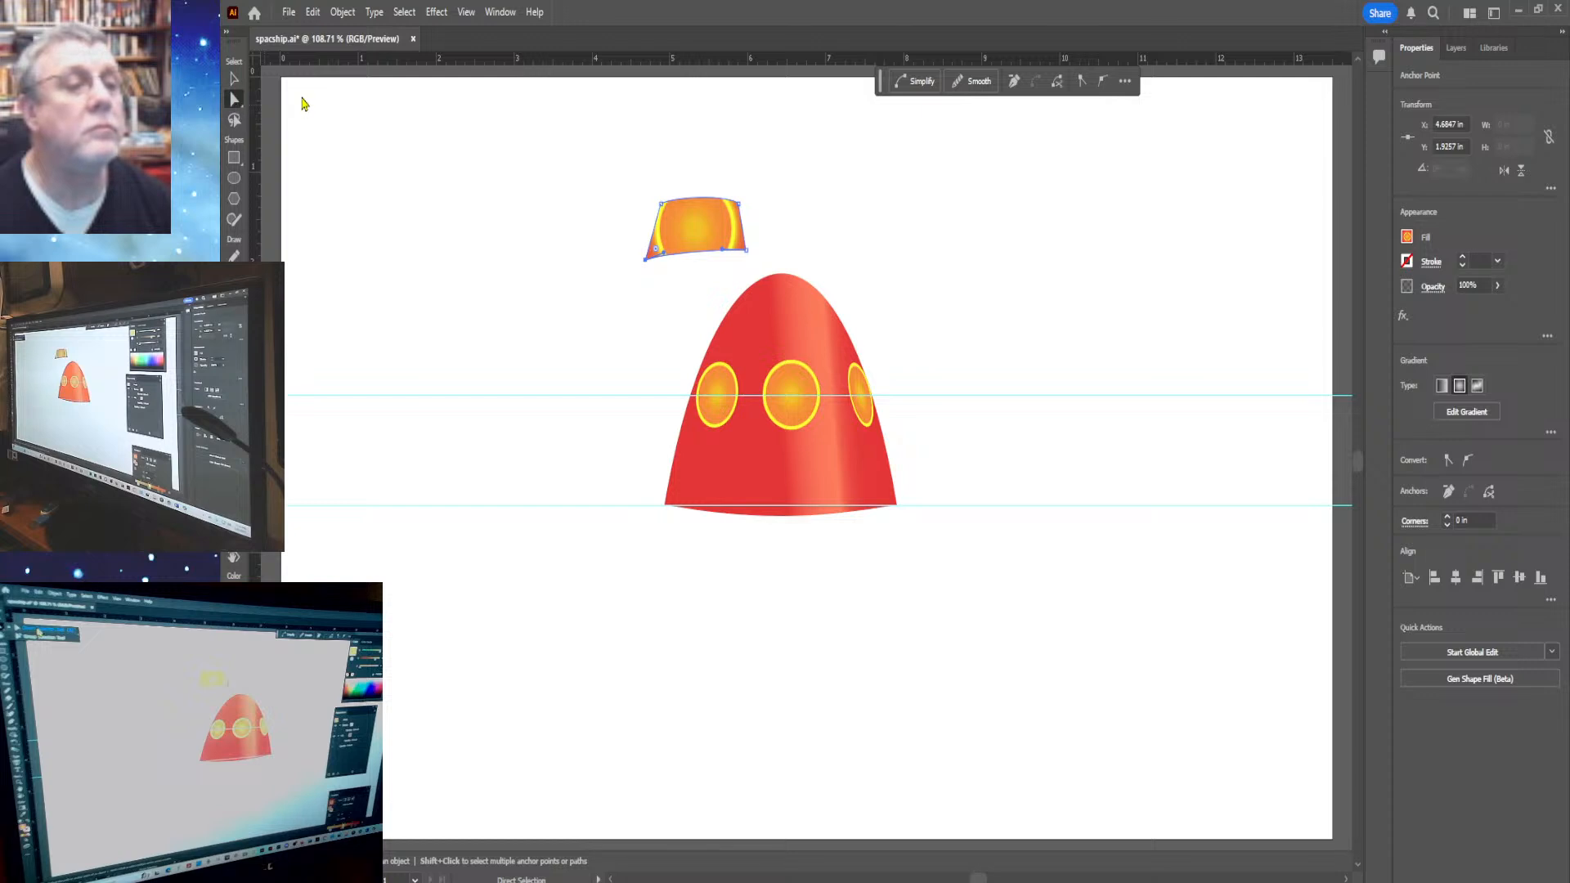
click(585, 244)
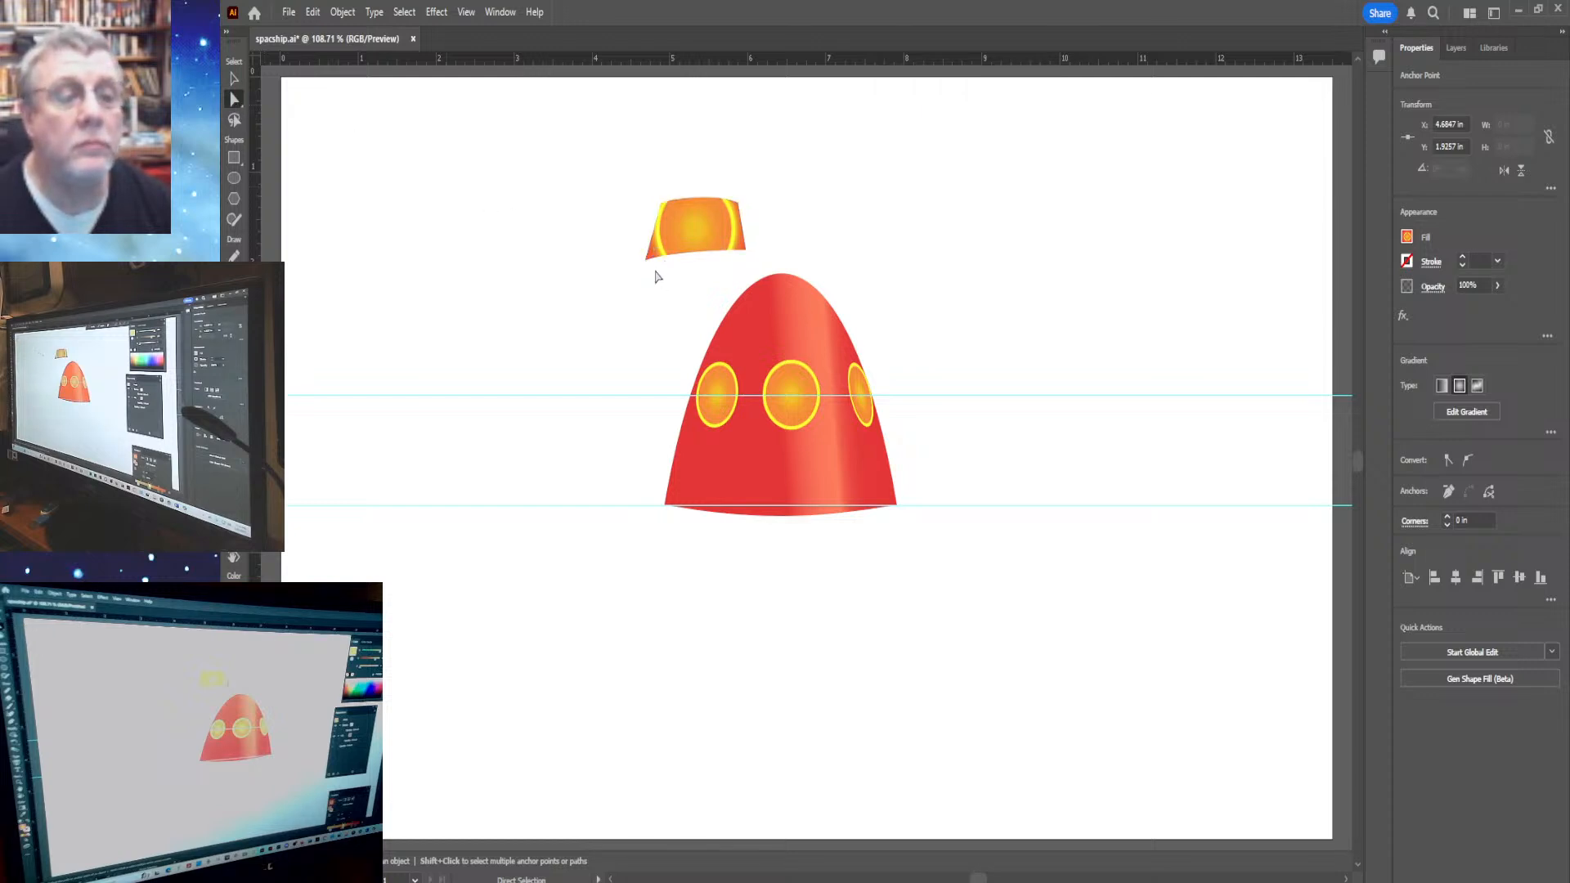
click(647, 260)
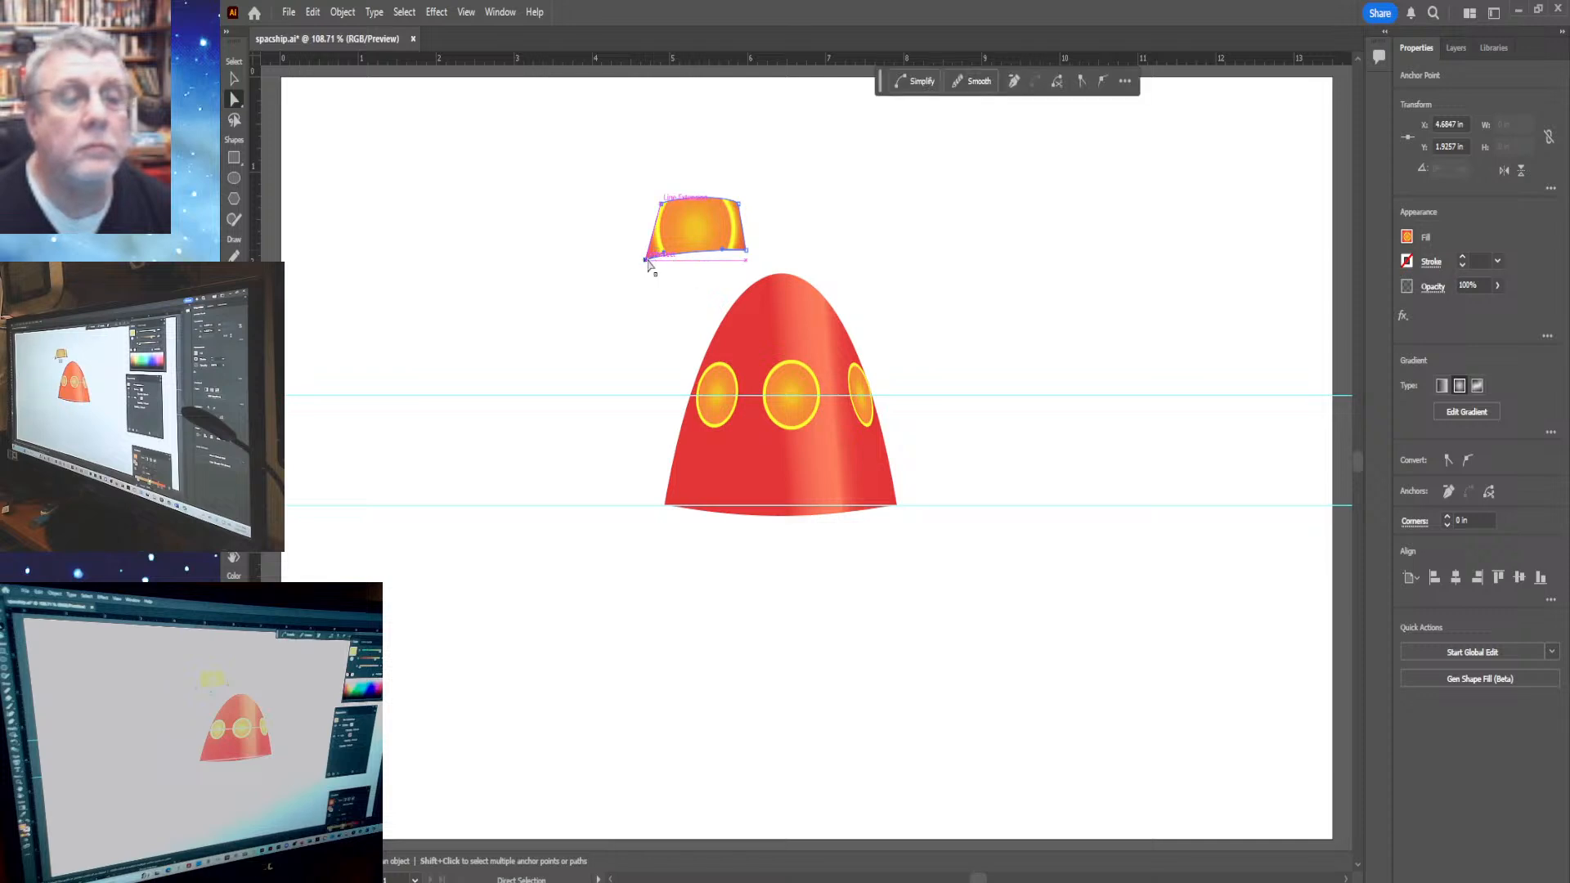
drag(646, 263, 650, 255)
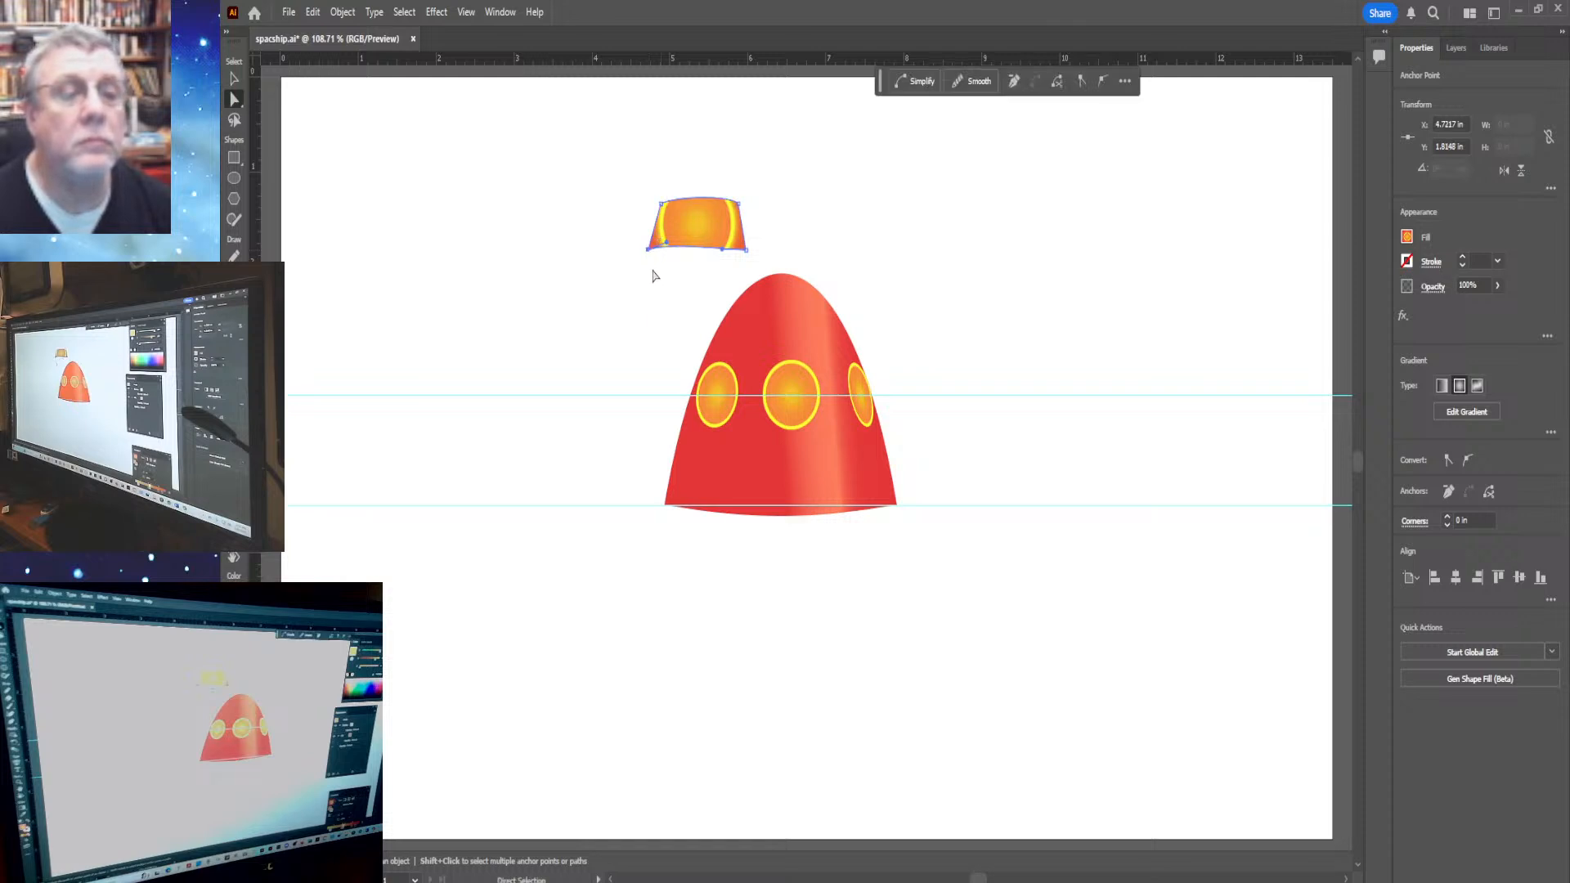
click(814, 139)
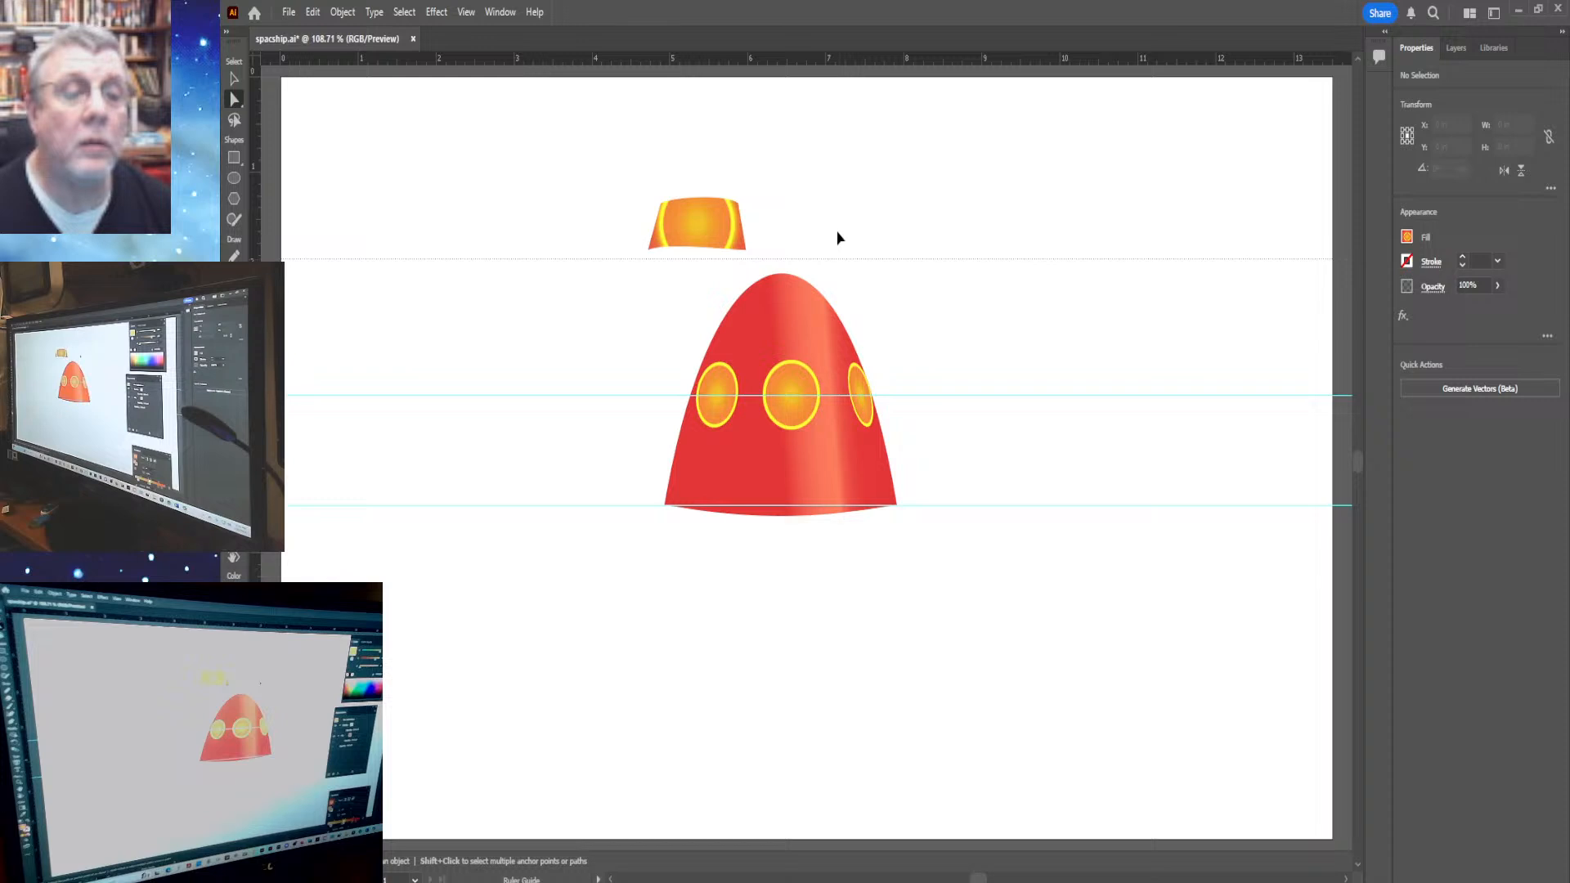
Place a horizontal guide at about Y 1.83 in, along the bottom corners of the small shape
drag(838, 237, 831, 257)
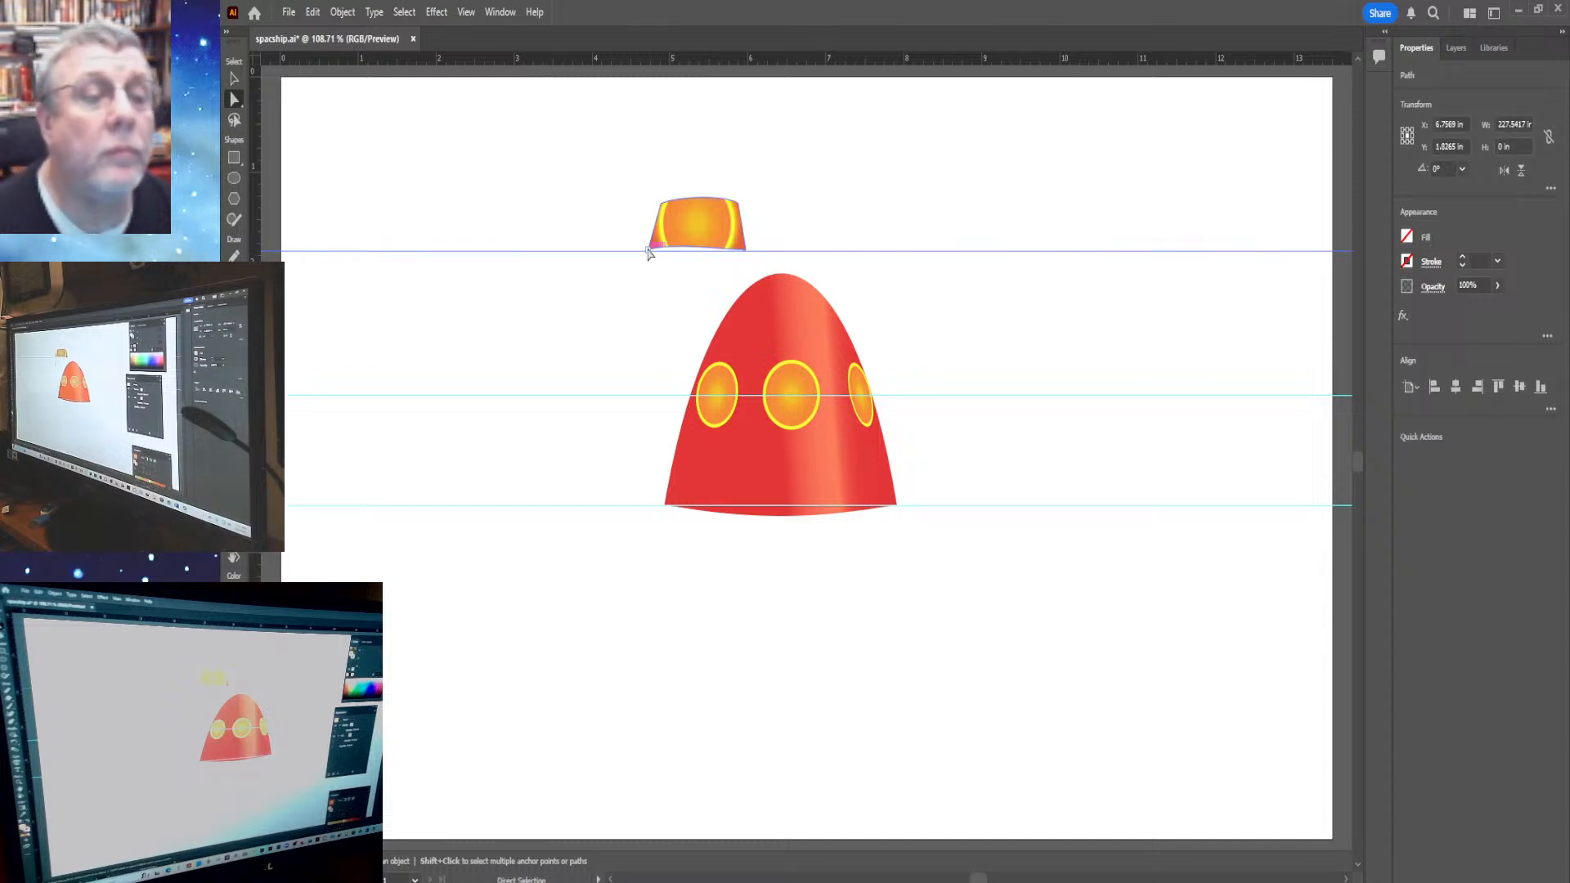
Adjust the curve handles at both ends of the small orange shape's lower edge so it bows downward
drag(649, 255, 649, 258)
drag(647, 258, 647, 252)
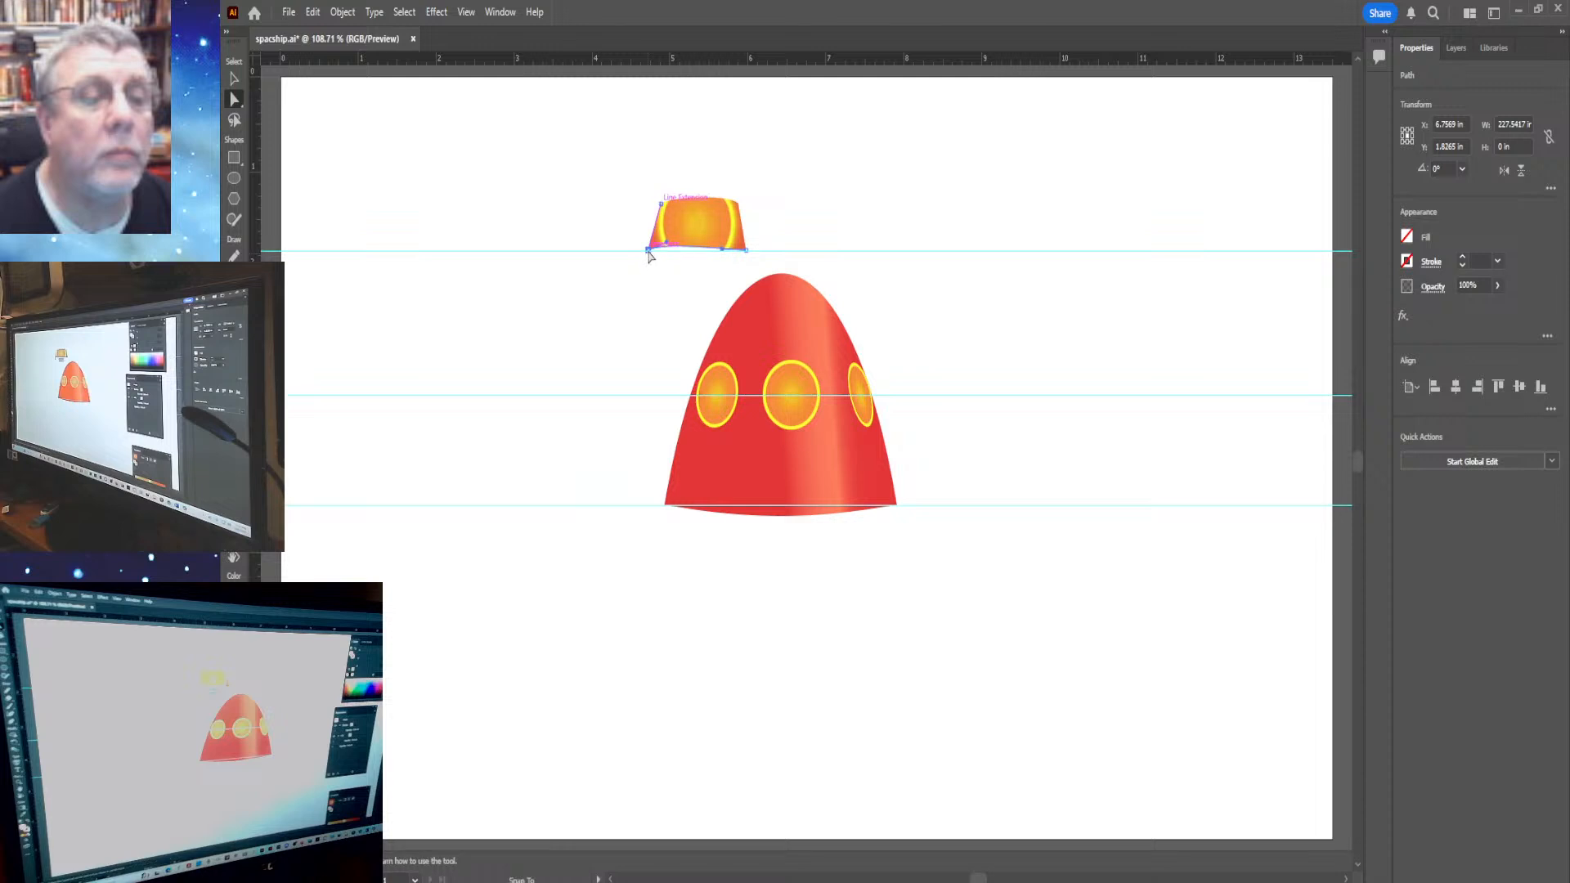
click(723, 253)
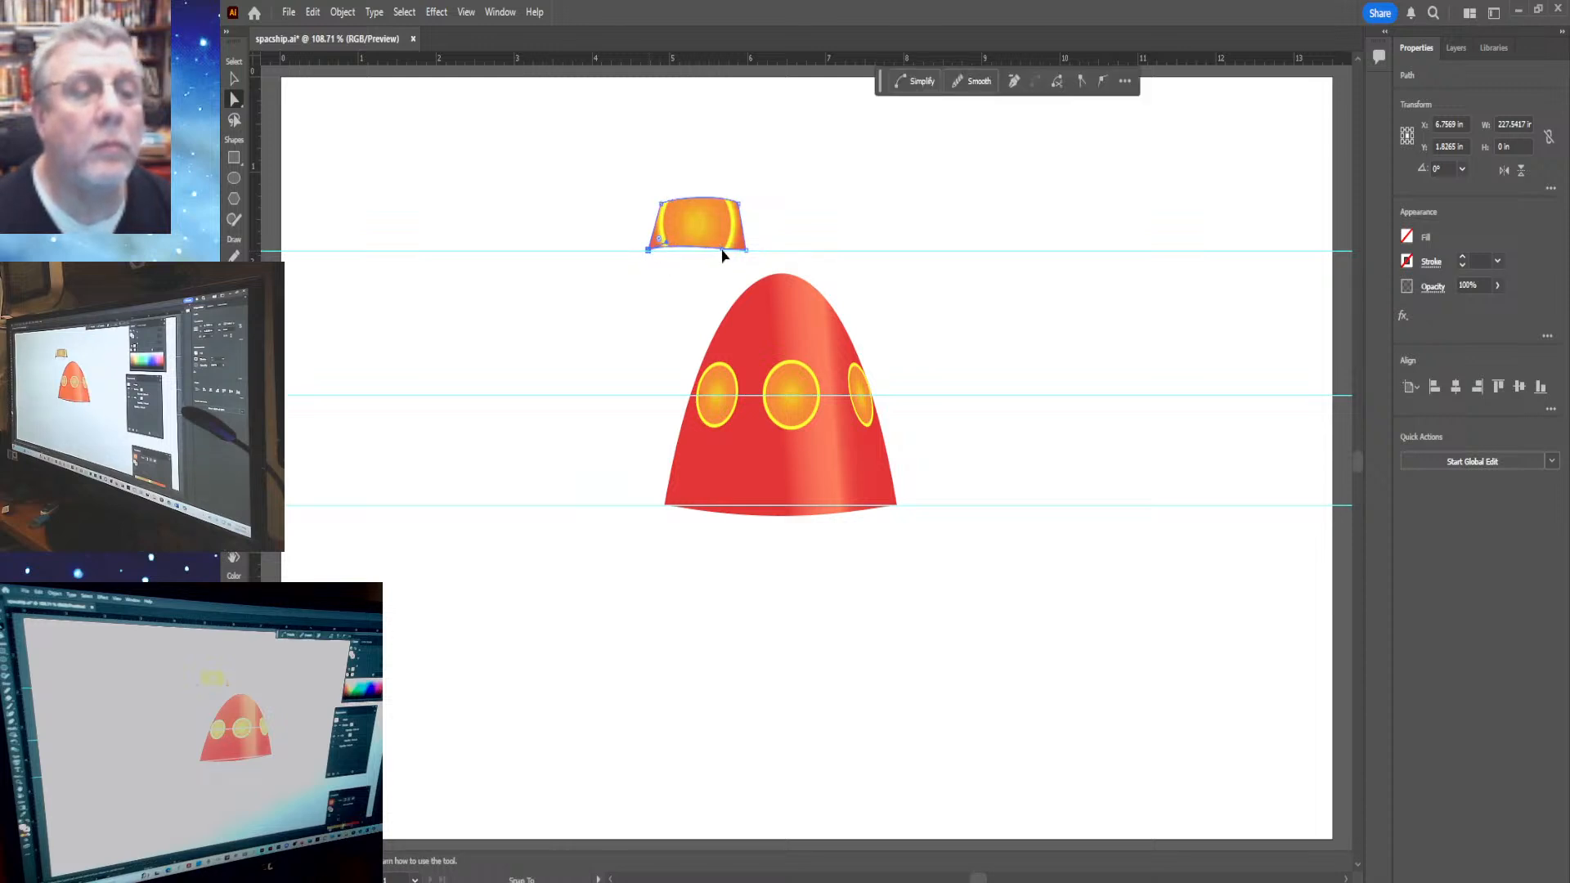
drag(724, 249, 724, 243)
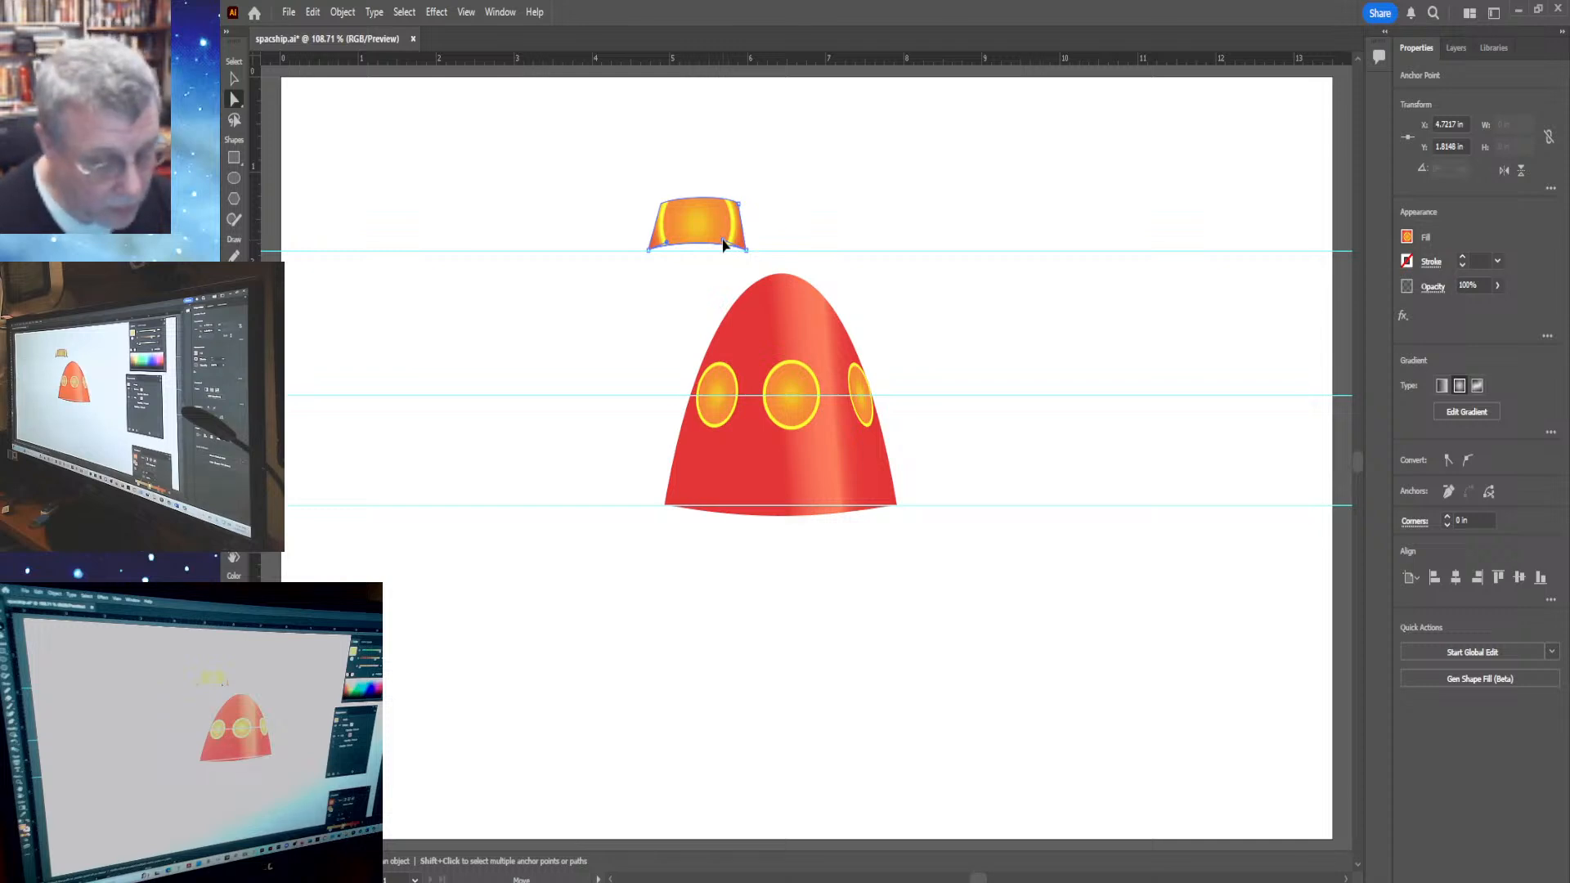
drag(723, 244, 721, 263)
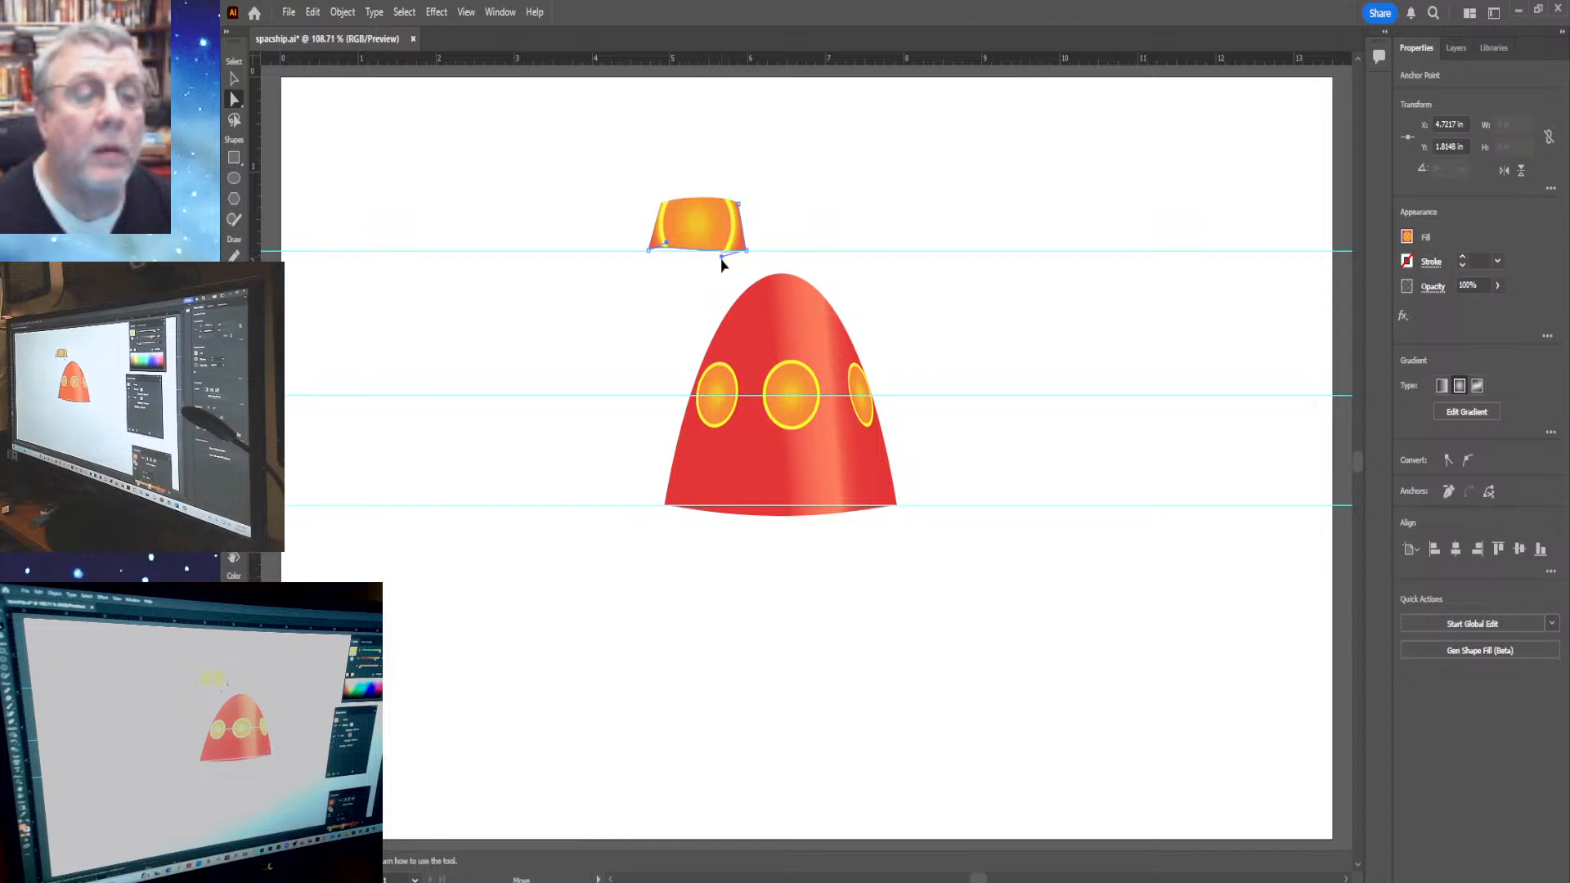
click(665, 254)
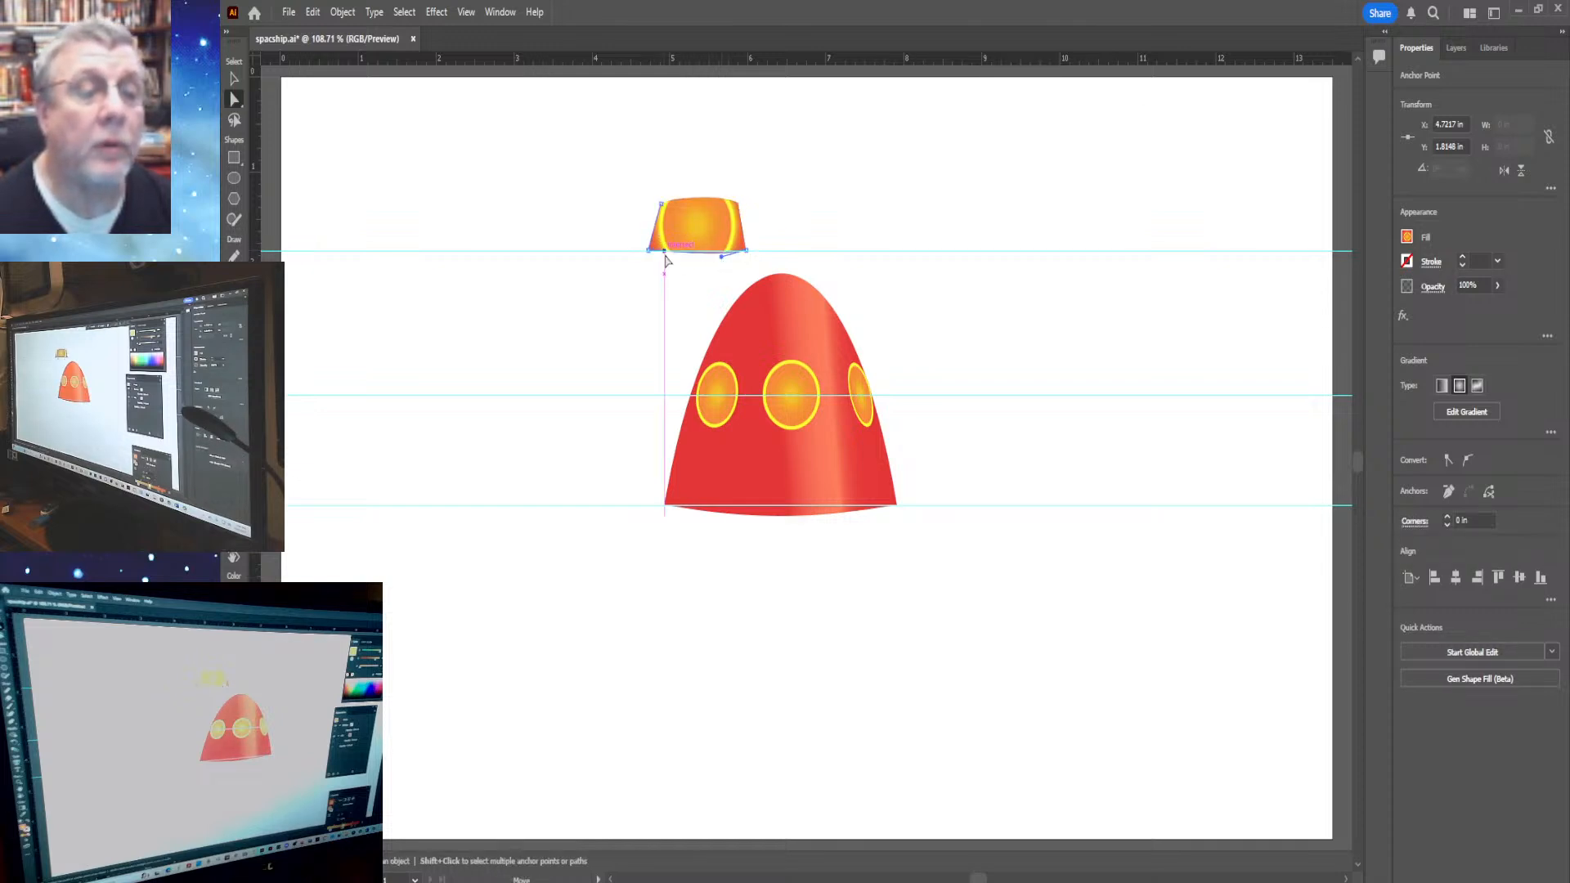
click(666, 260)
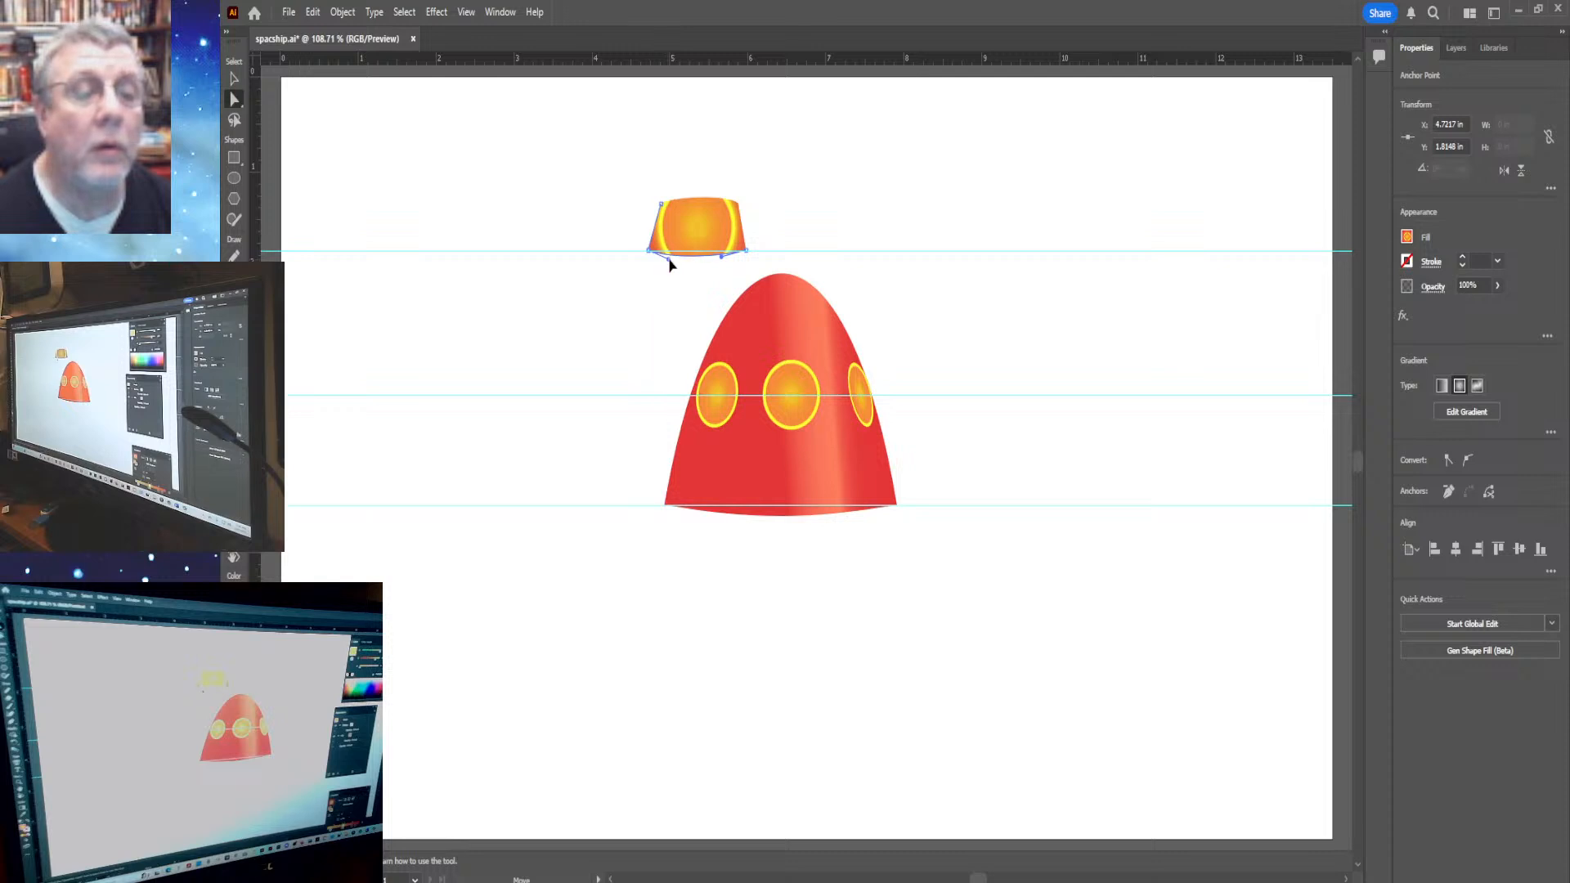
click(669, 259)
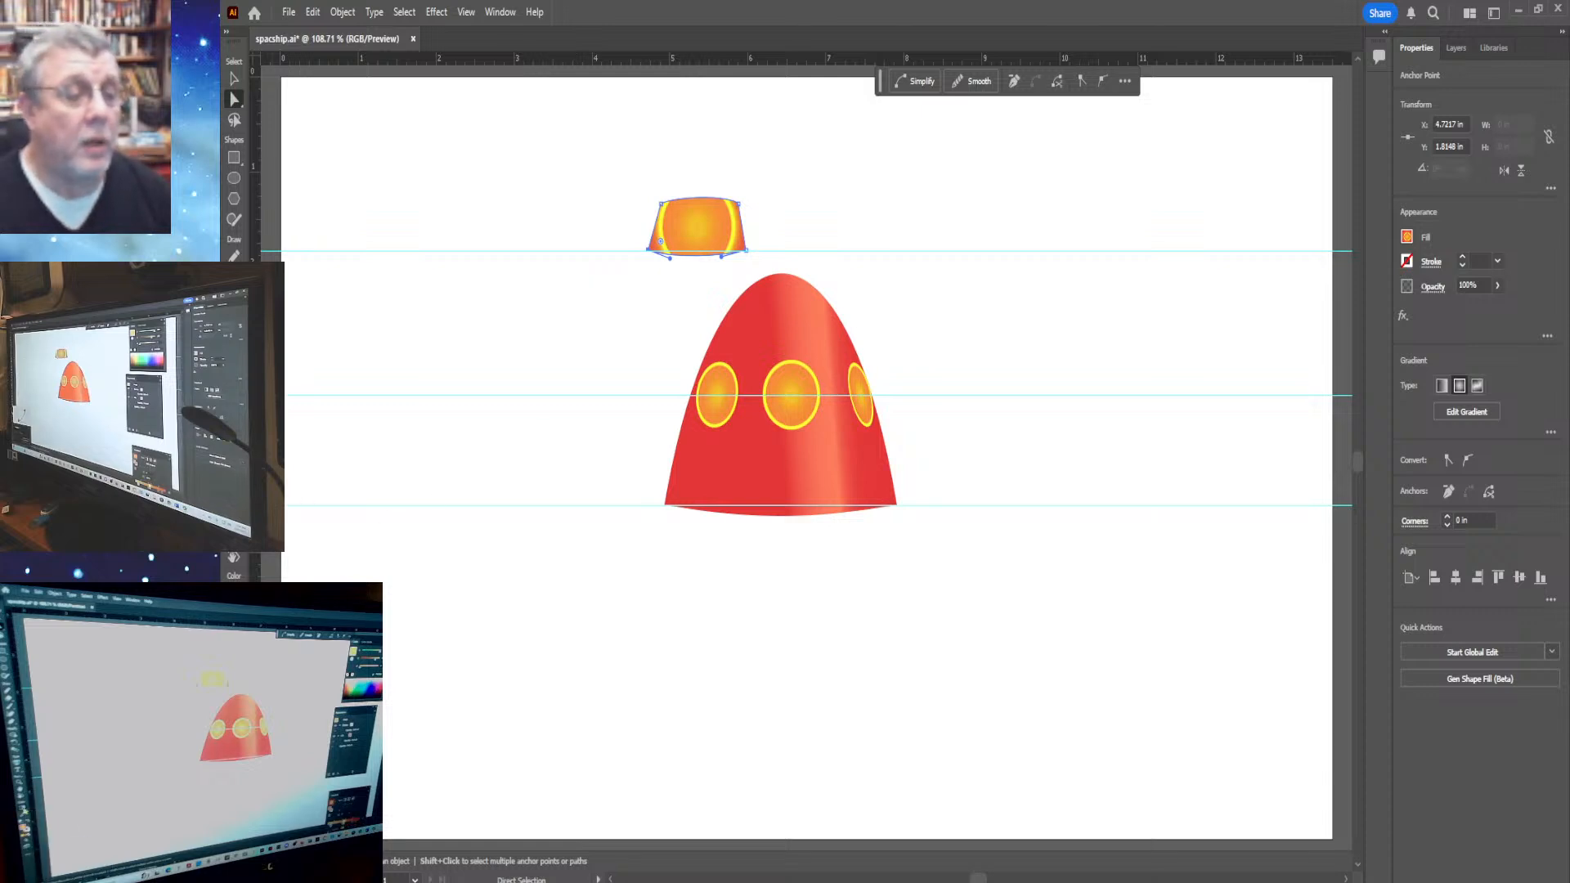
Stretch the small shape's radial gradient well past its right side and shift the first color stop toward the gradient's center
key(g)
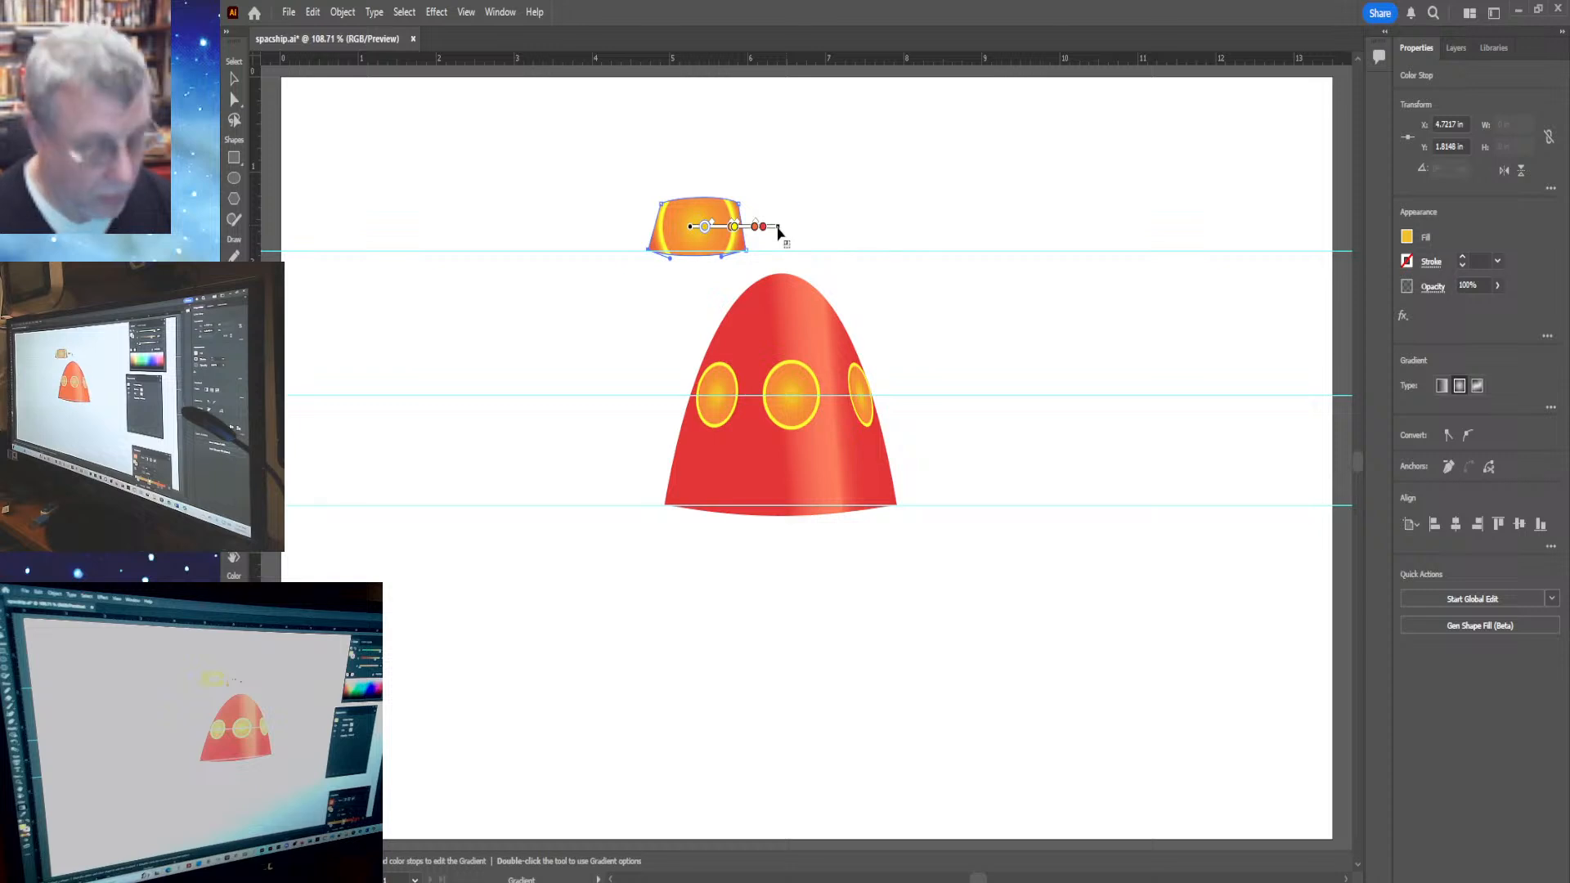
drag(778, 229, 914, 211)
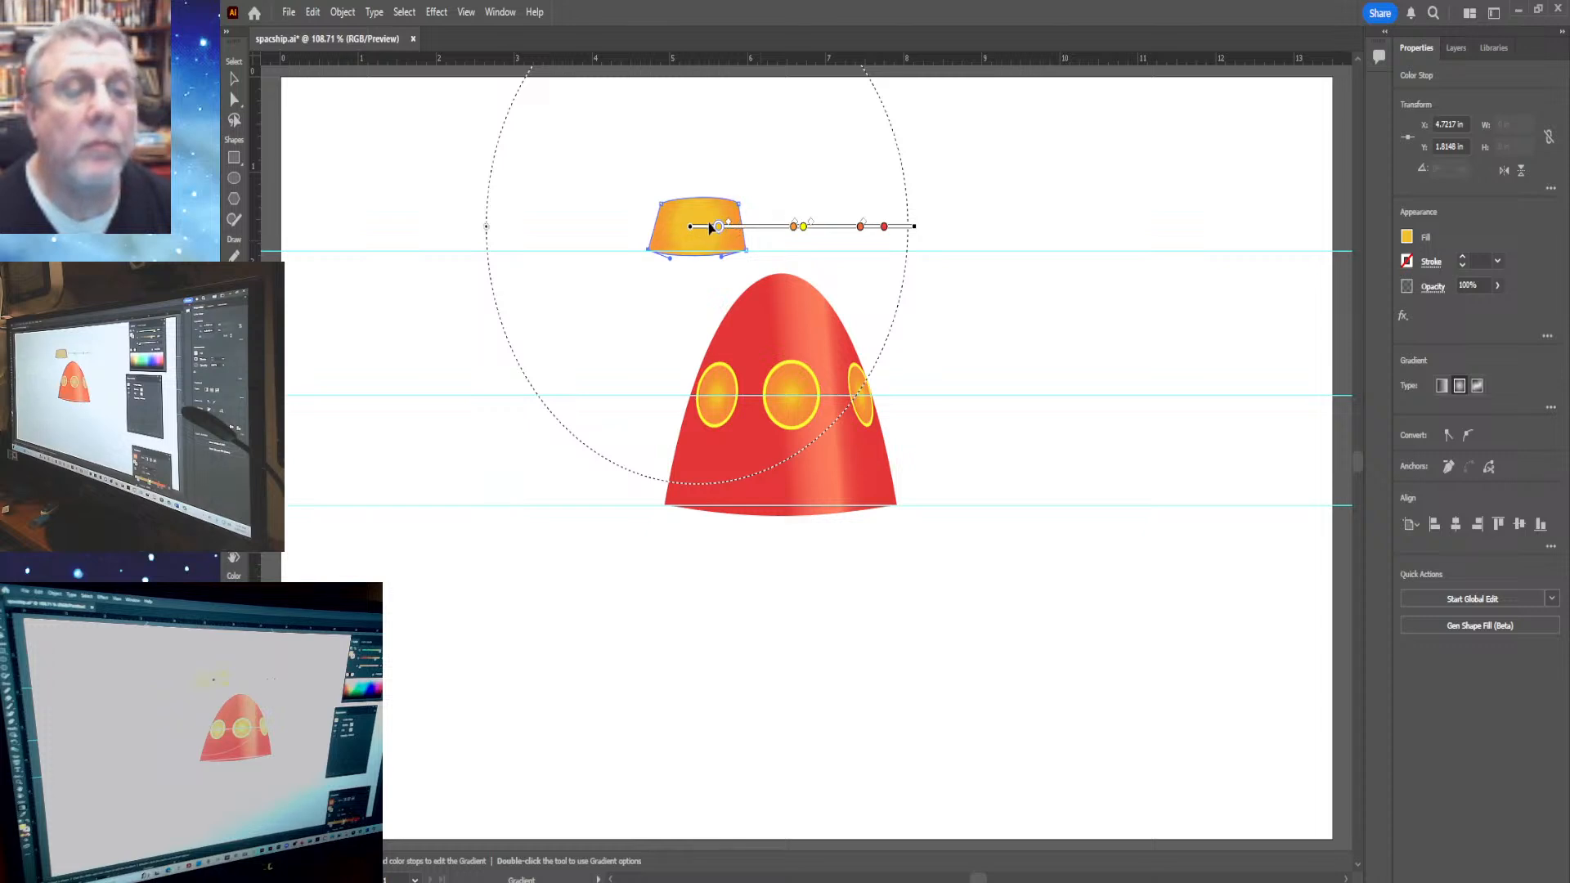
drag(713, 229, 704, 229)
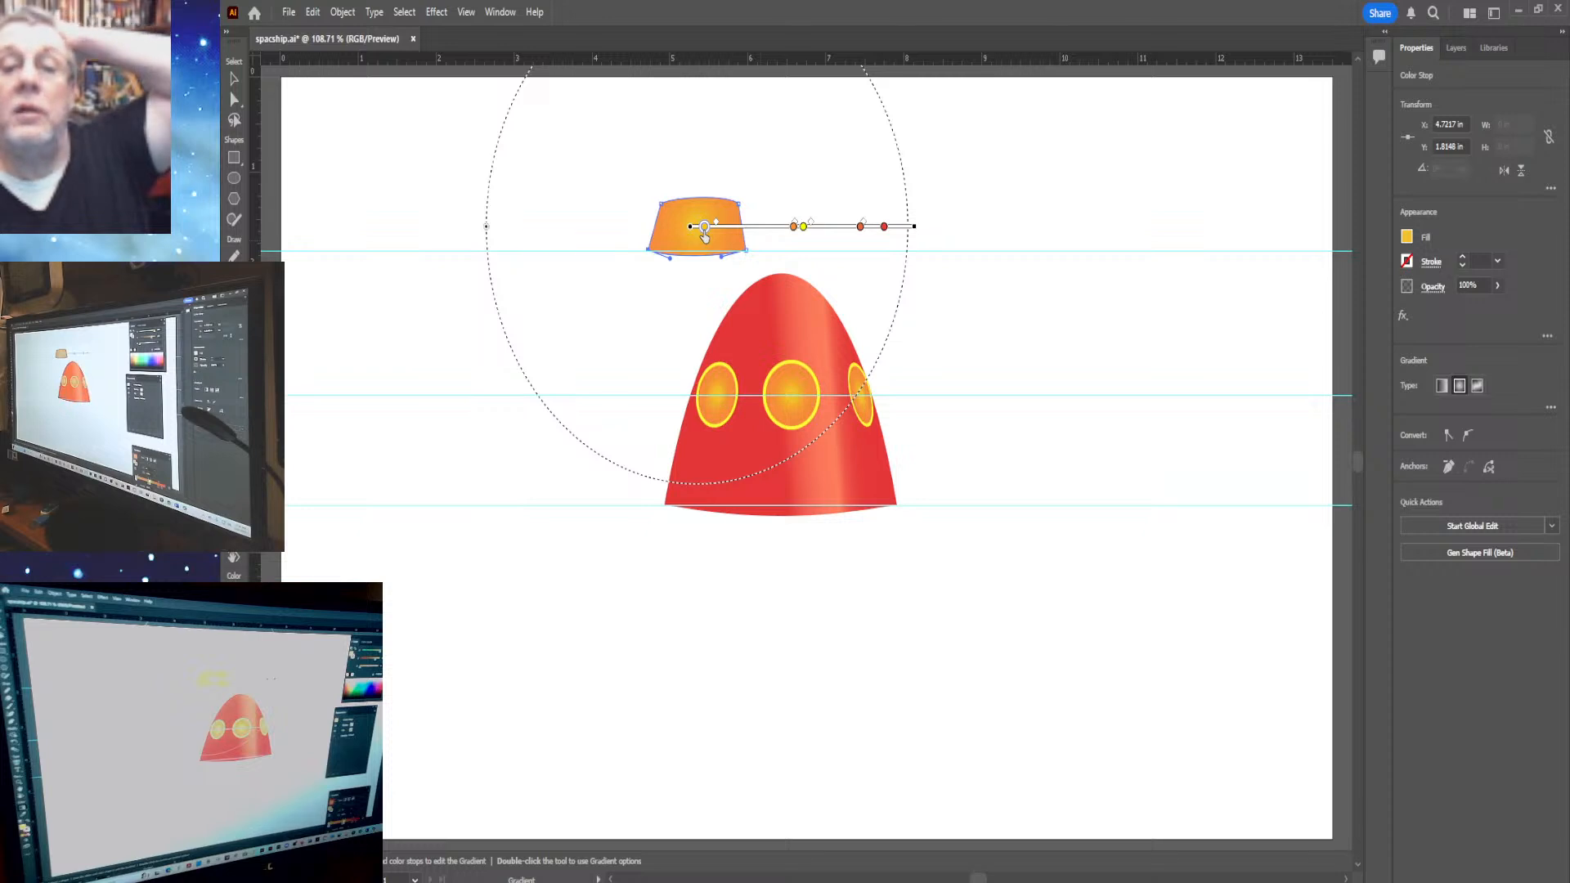
key(a)
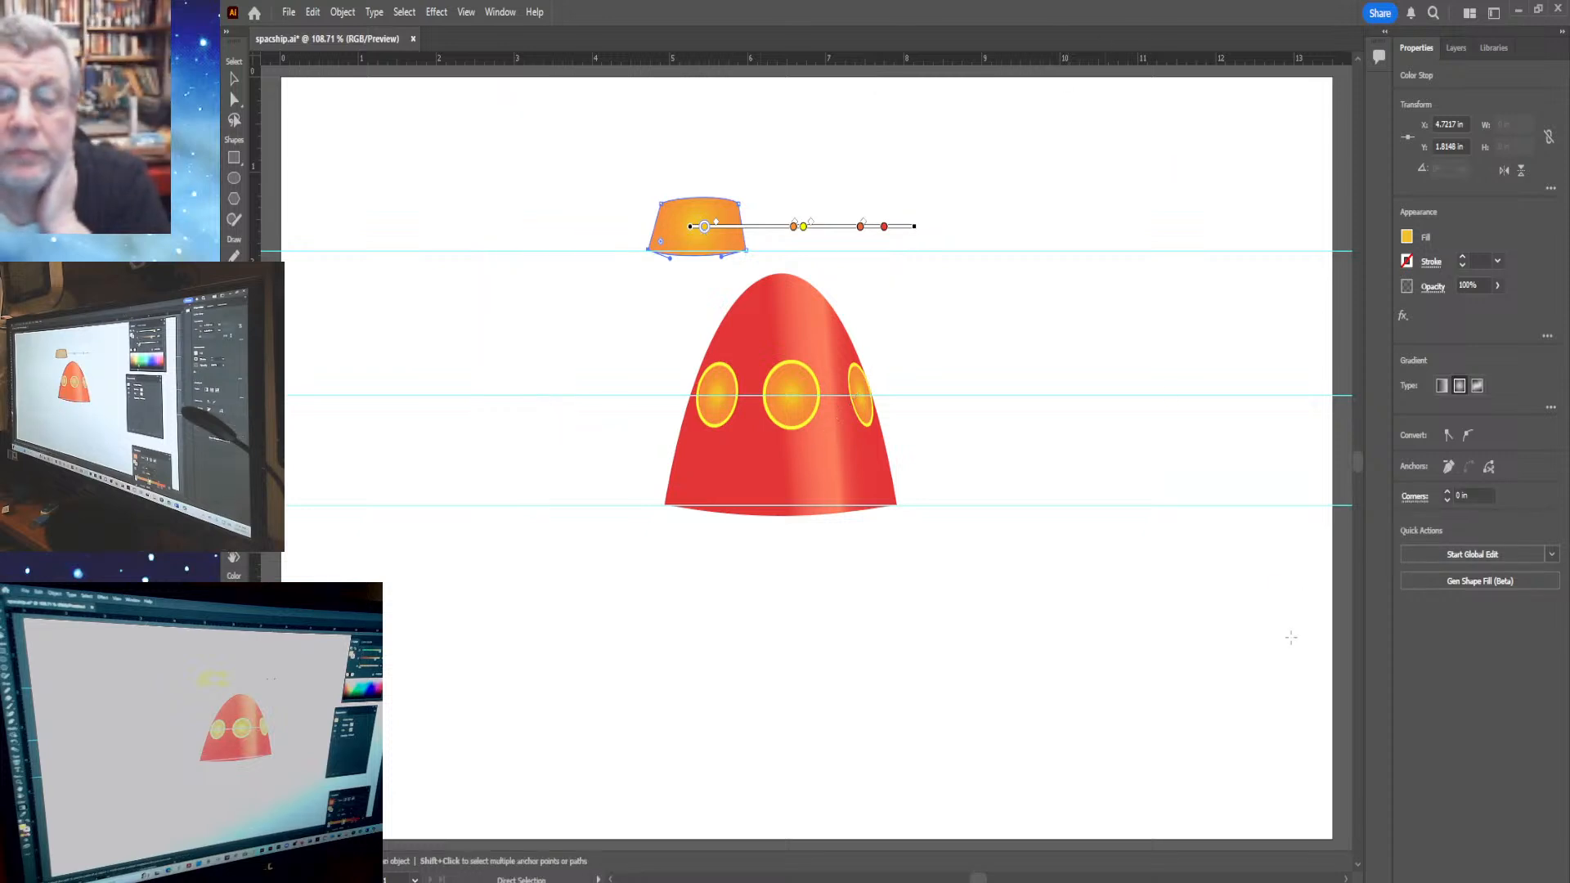
key(g)
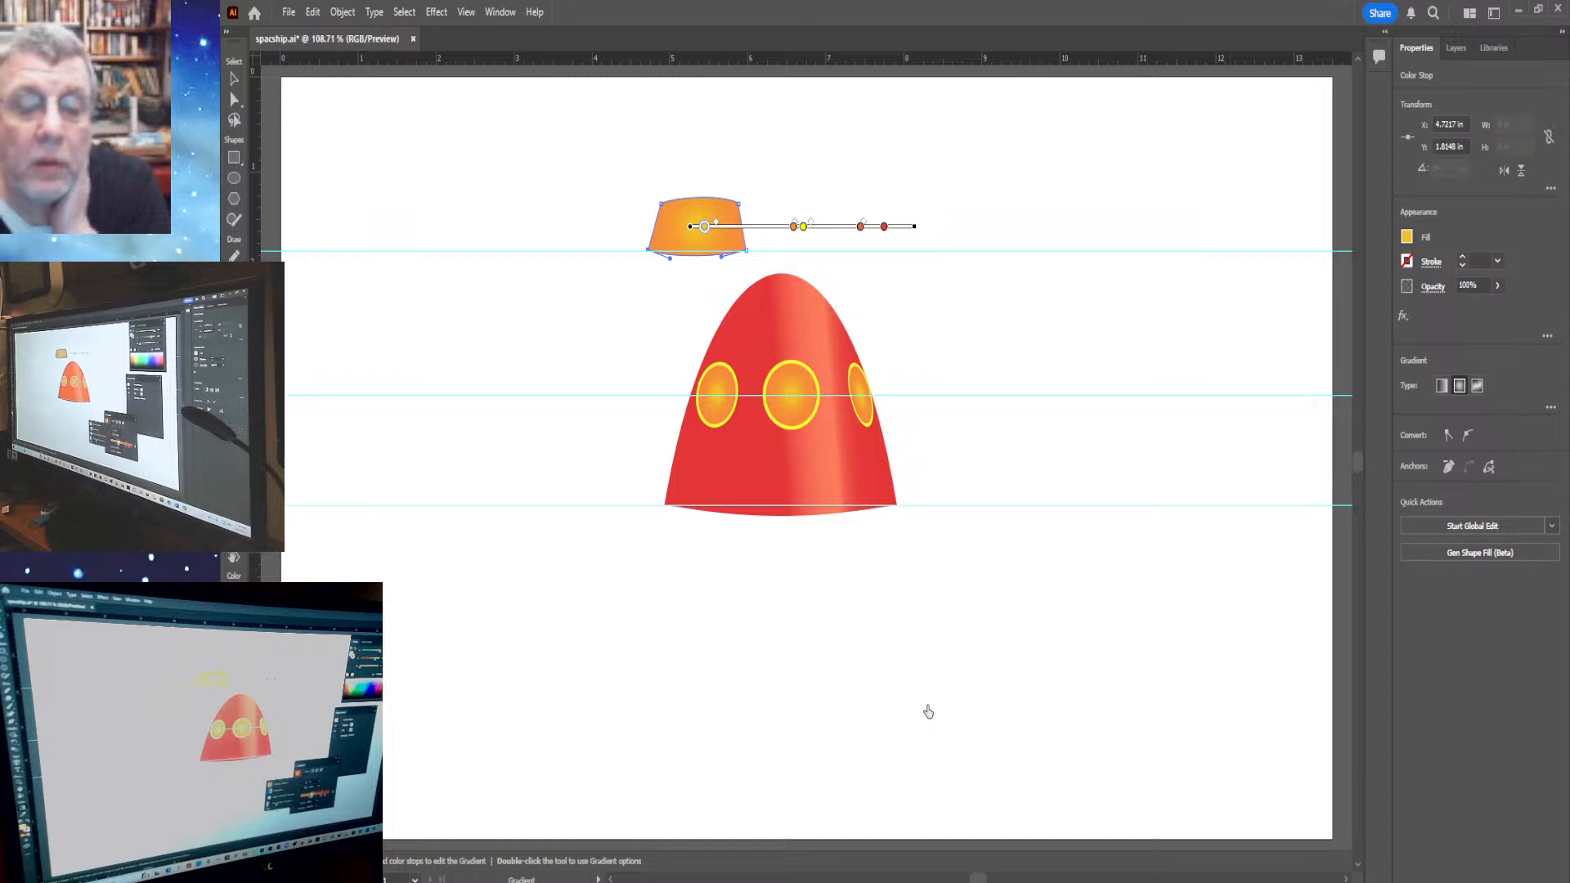
Give the small shape a linear white-to-black gradient and shift its midpoint toward the white stop
key(ctrl+z)
key(ctrl+z)
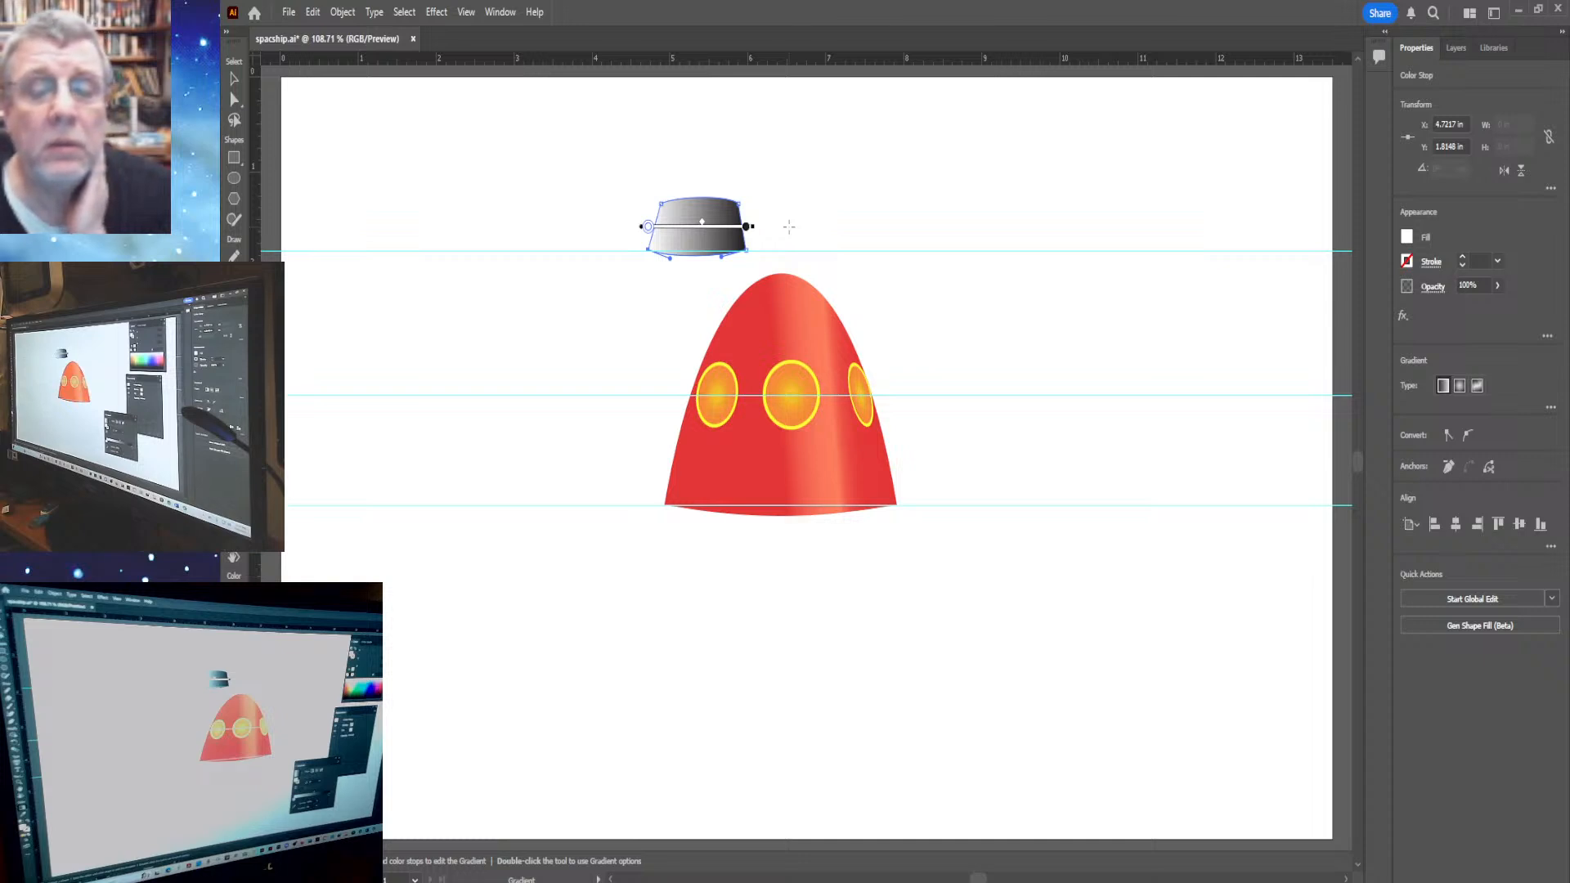
click(746, 226)
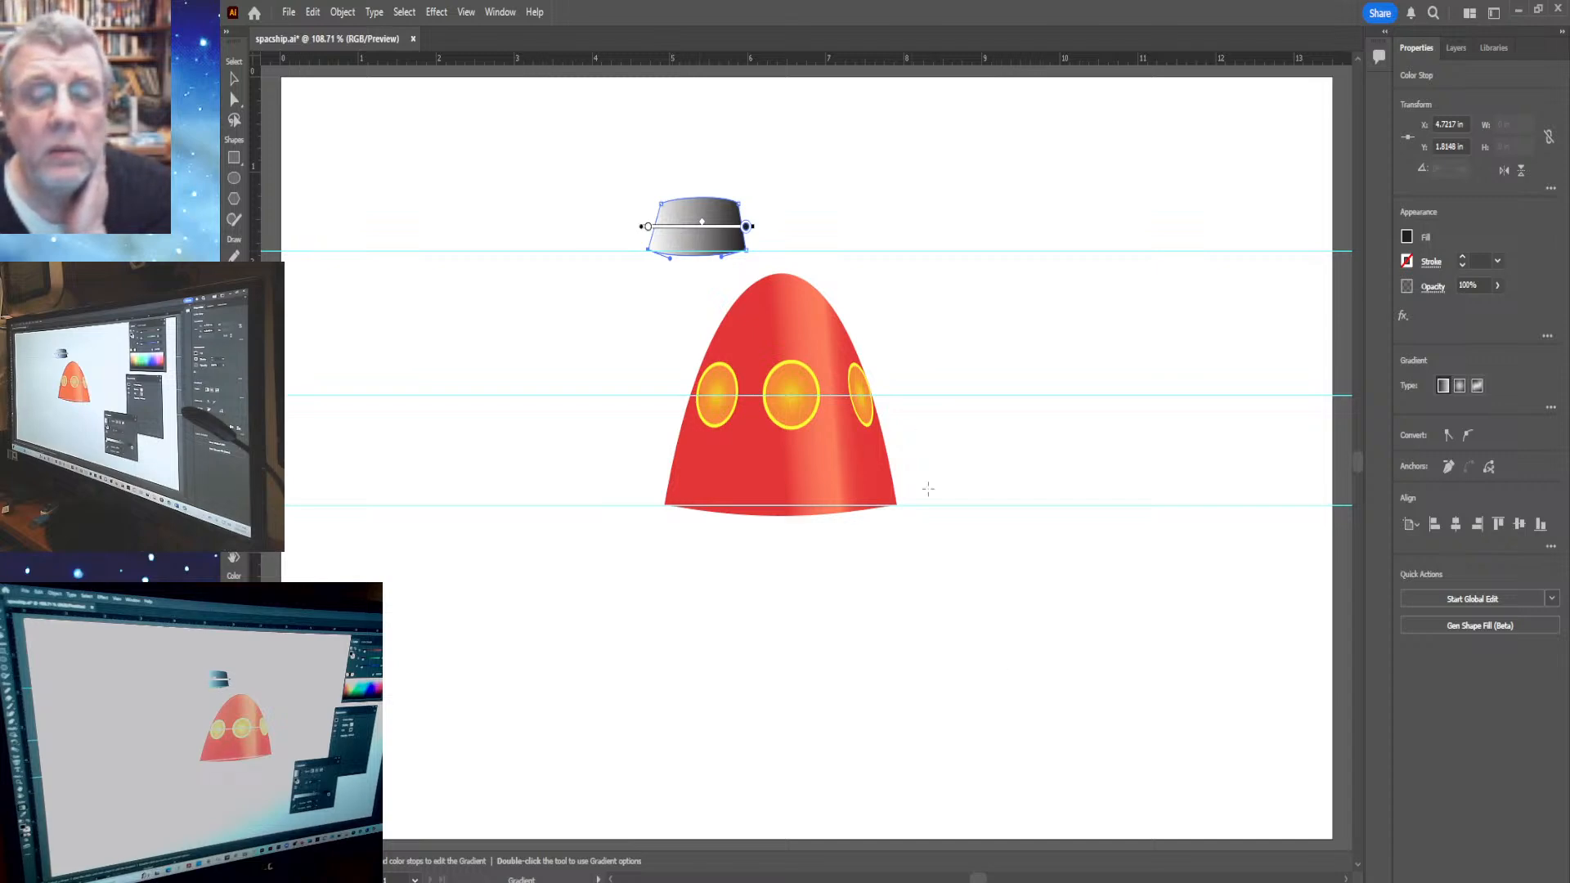
key(a)
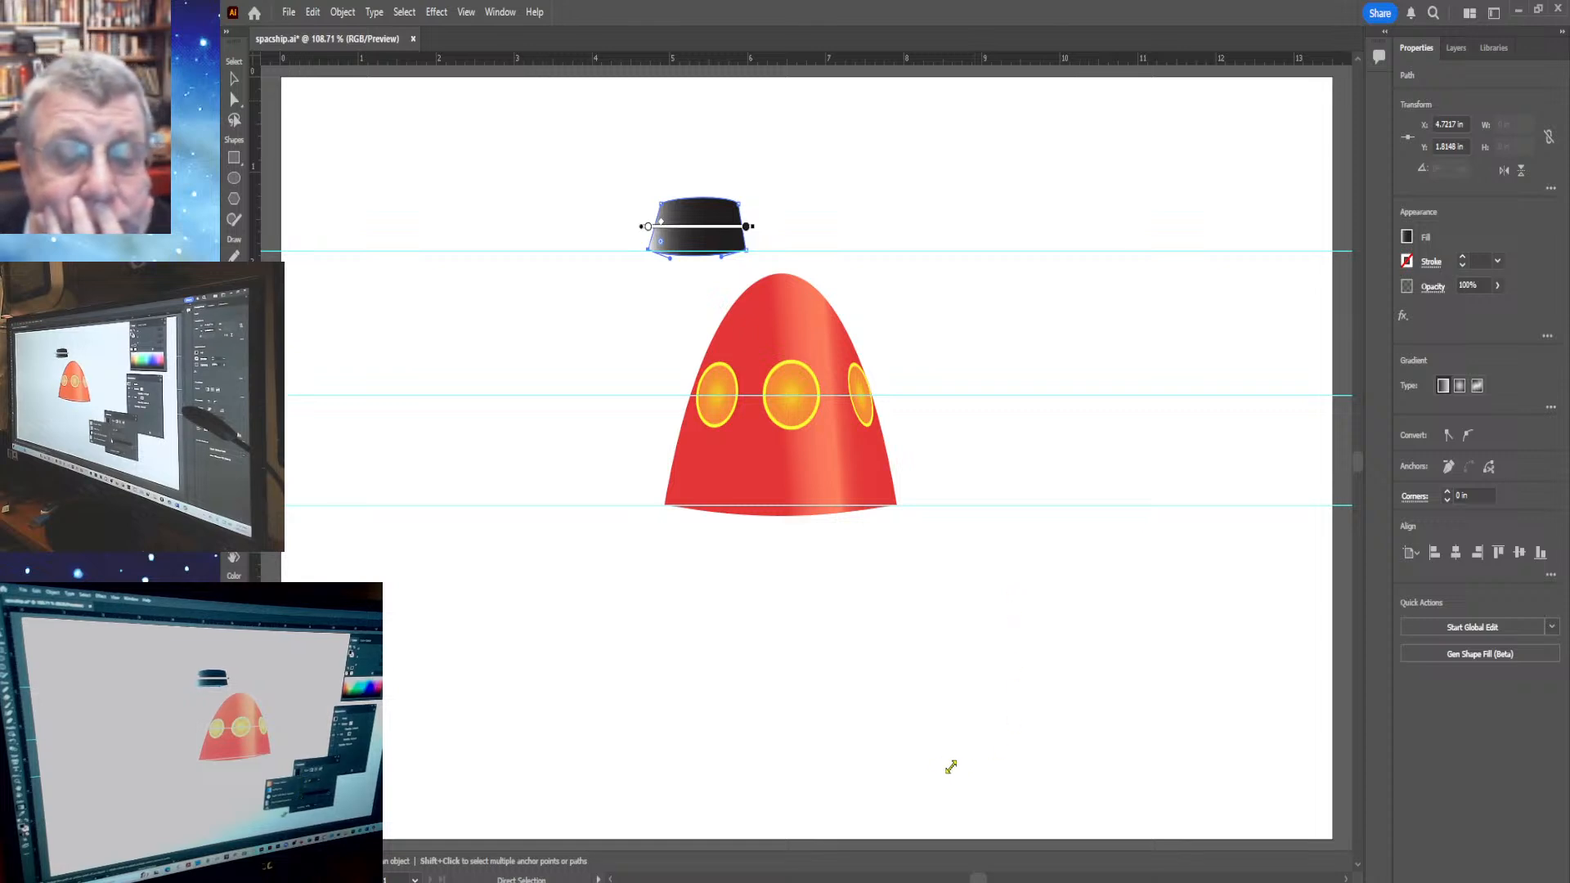
key(g)
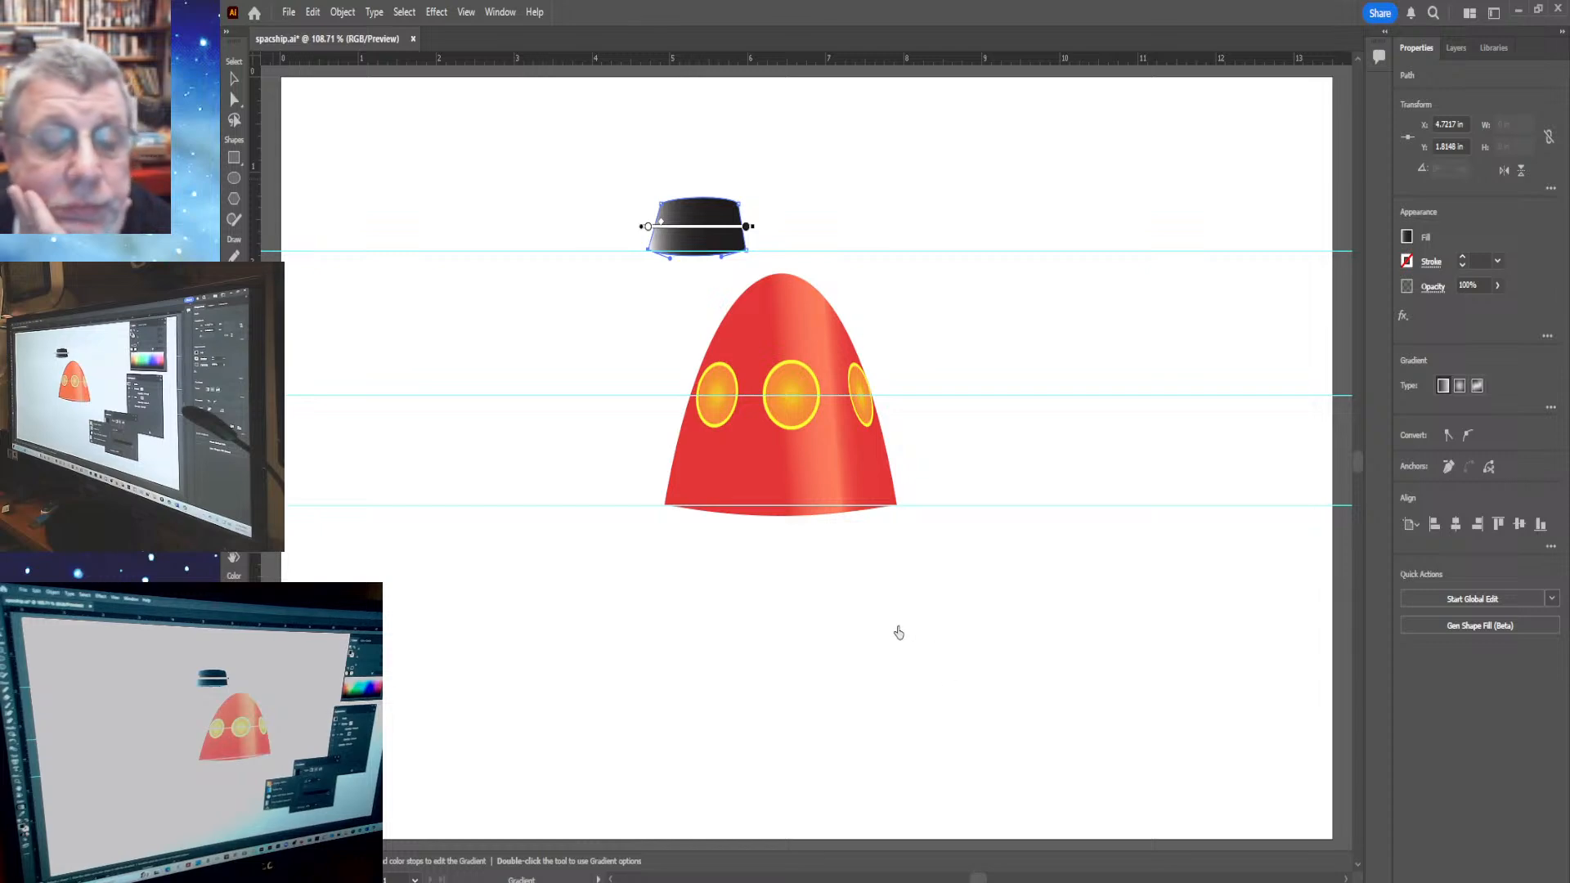
Apply a linear yellow-to-red gradient to the small shape, extend it far past the right side, and recolor its first stop dark gray
key(ctrl+z)
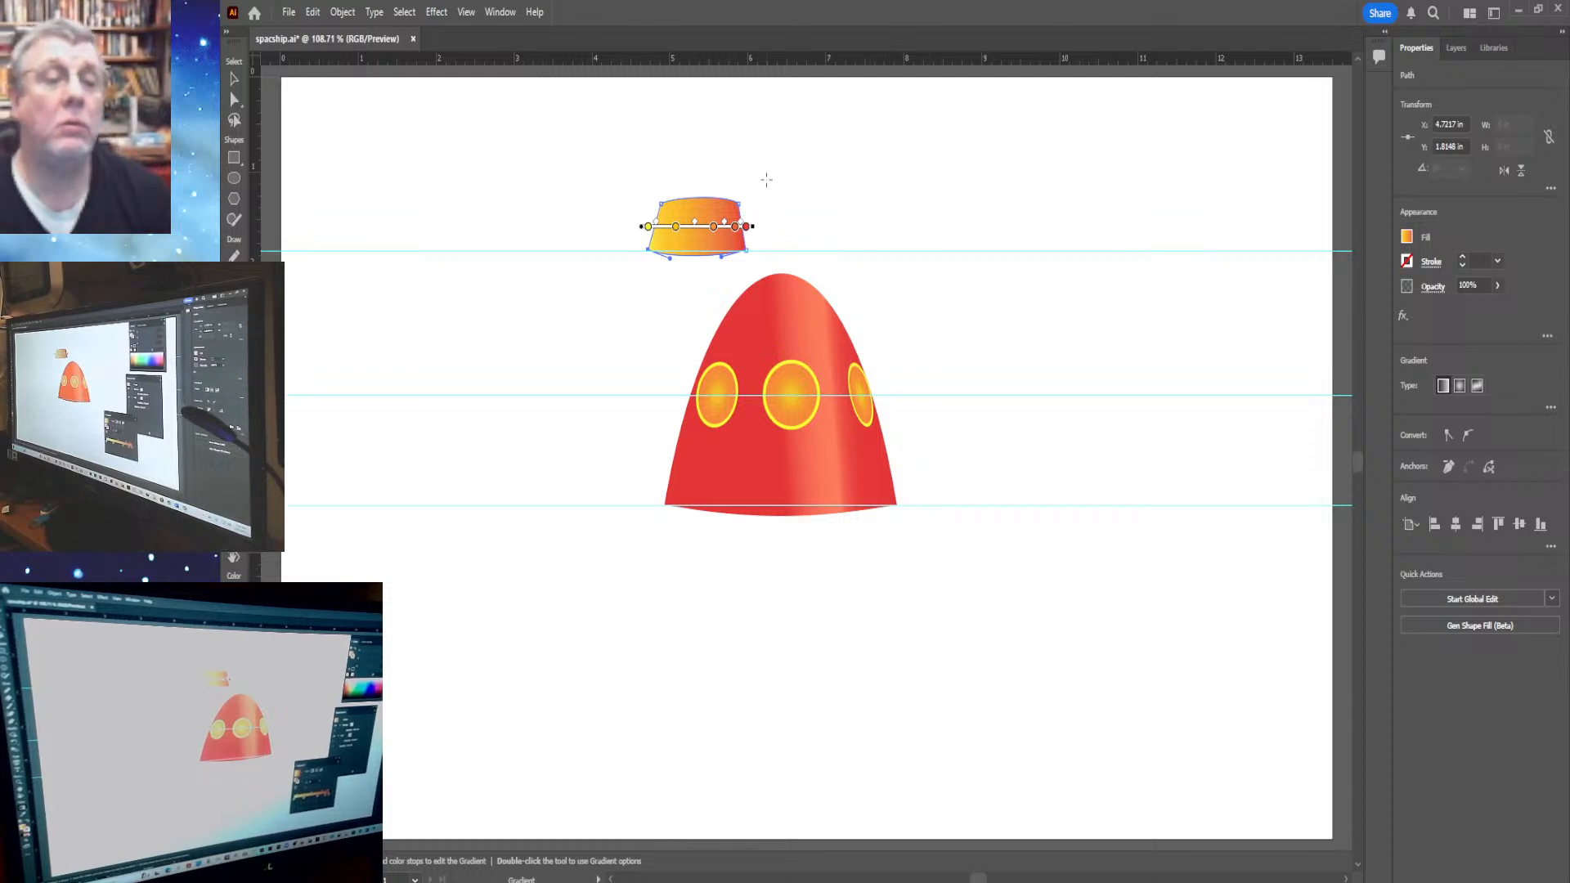
mouse_move(752, 227)
mouse_down()
mouse_move(899, 232)
mouse_move(800, 240)
mouse_move(919, 229)
mouse_up()
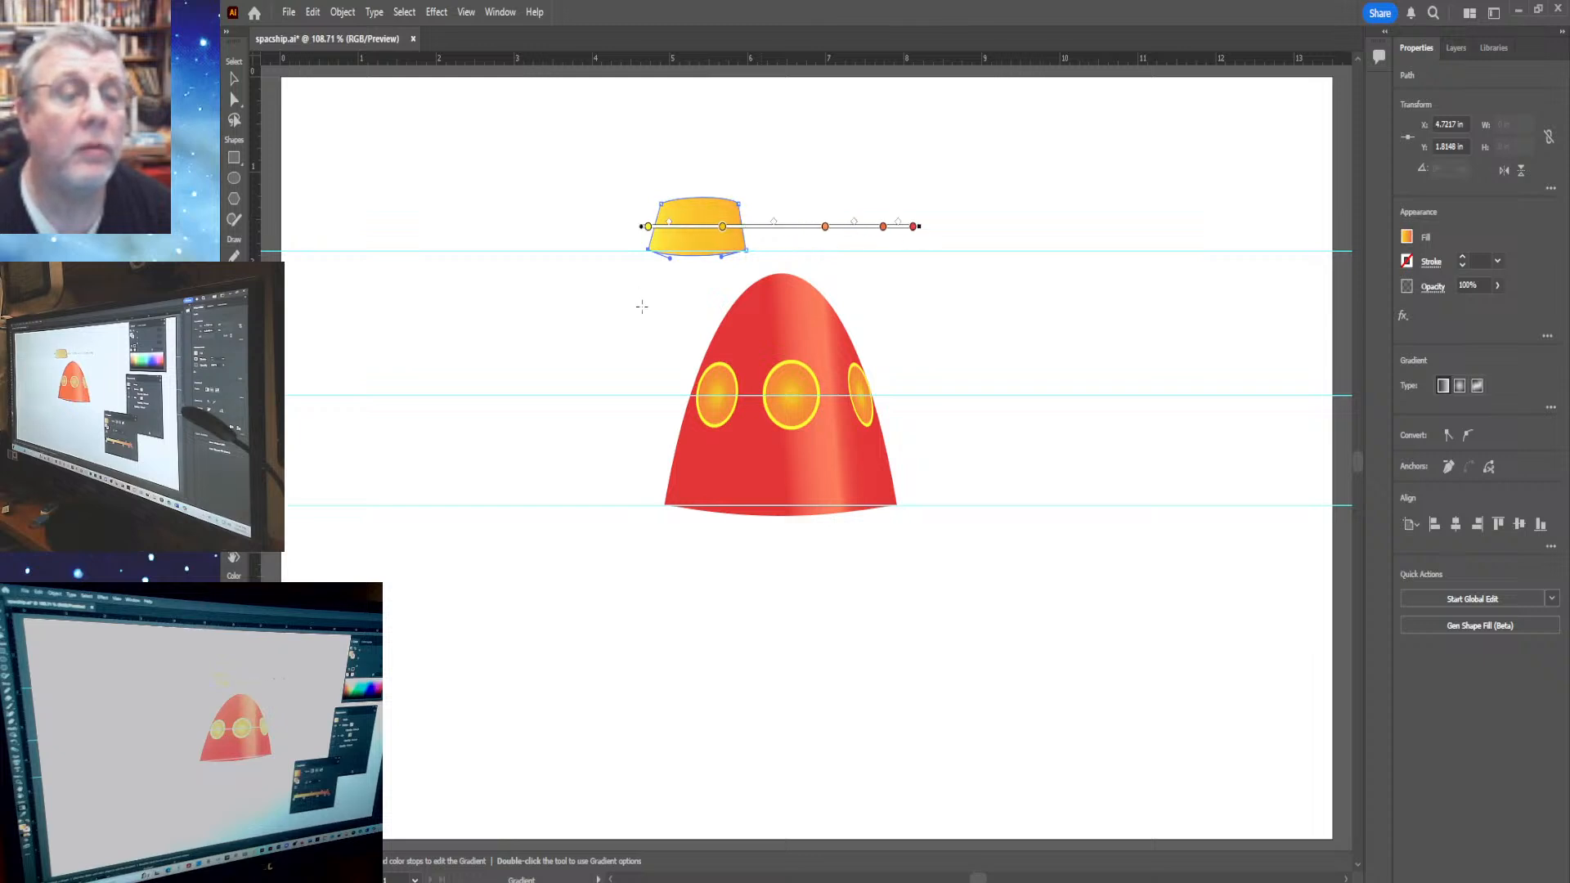
click(647, 227)
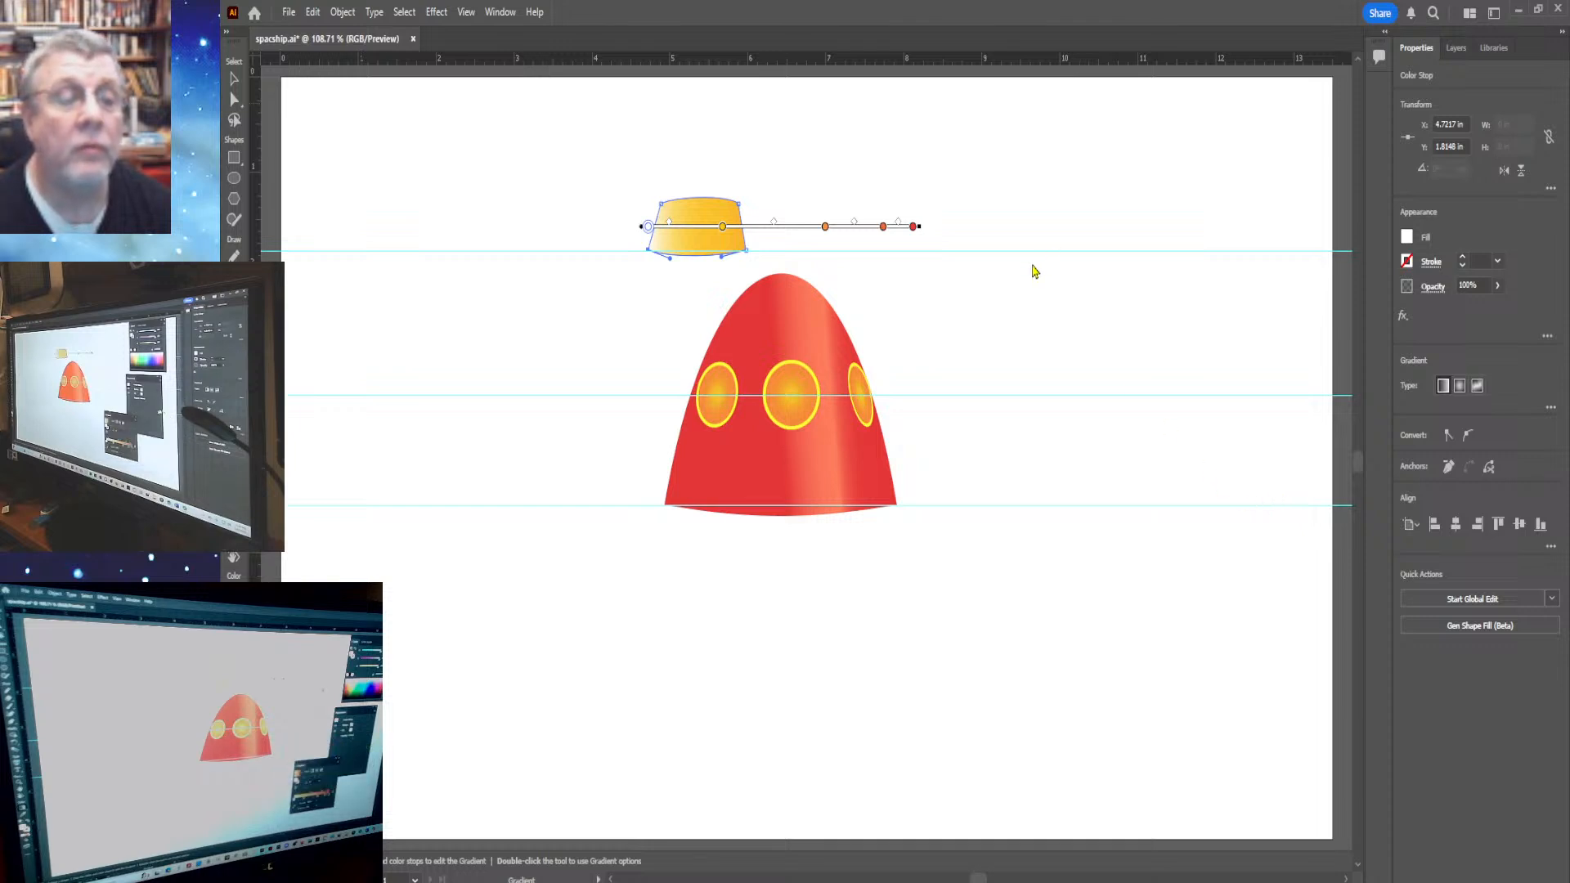
key(ctrl+z)
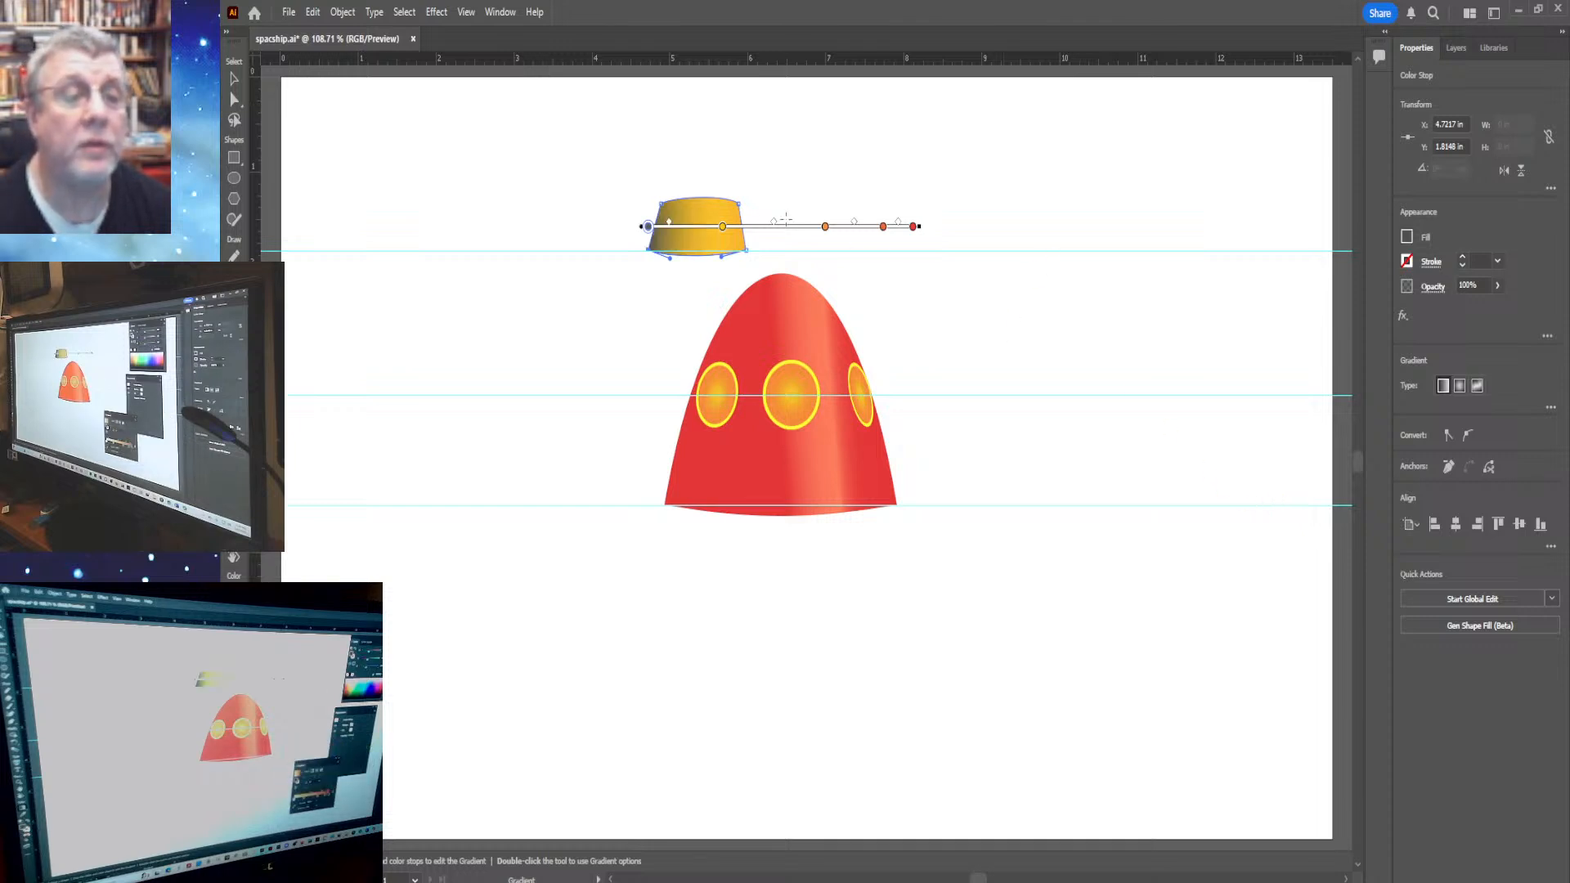
Recolor the gradient's second stop from the left light gray
click(723, 226)
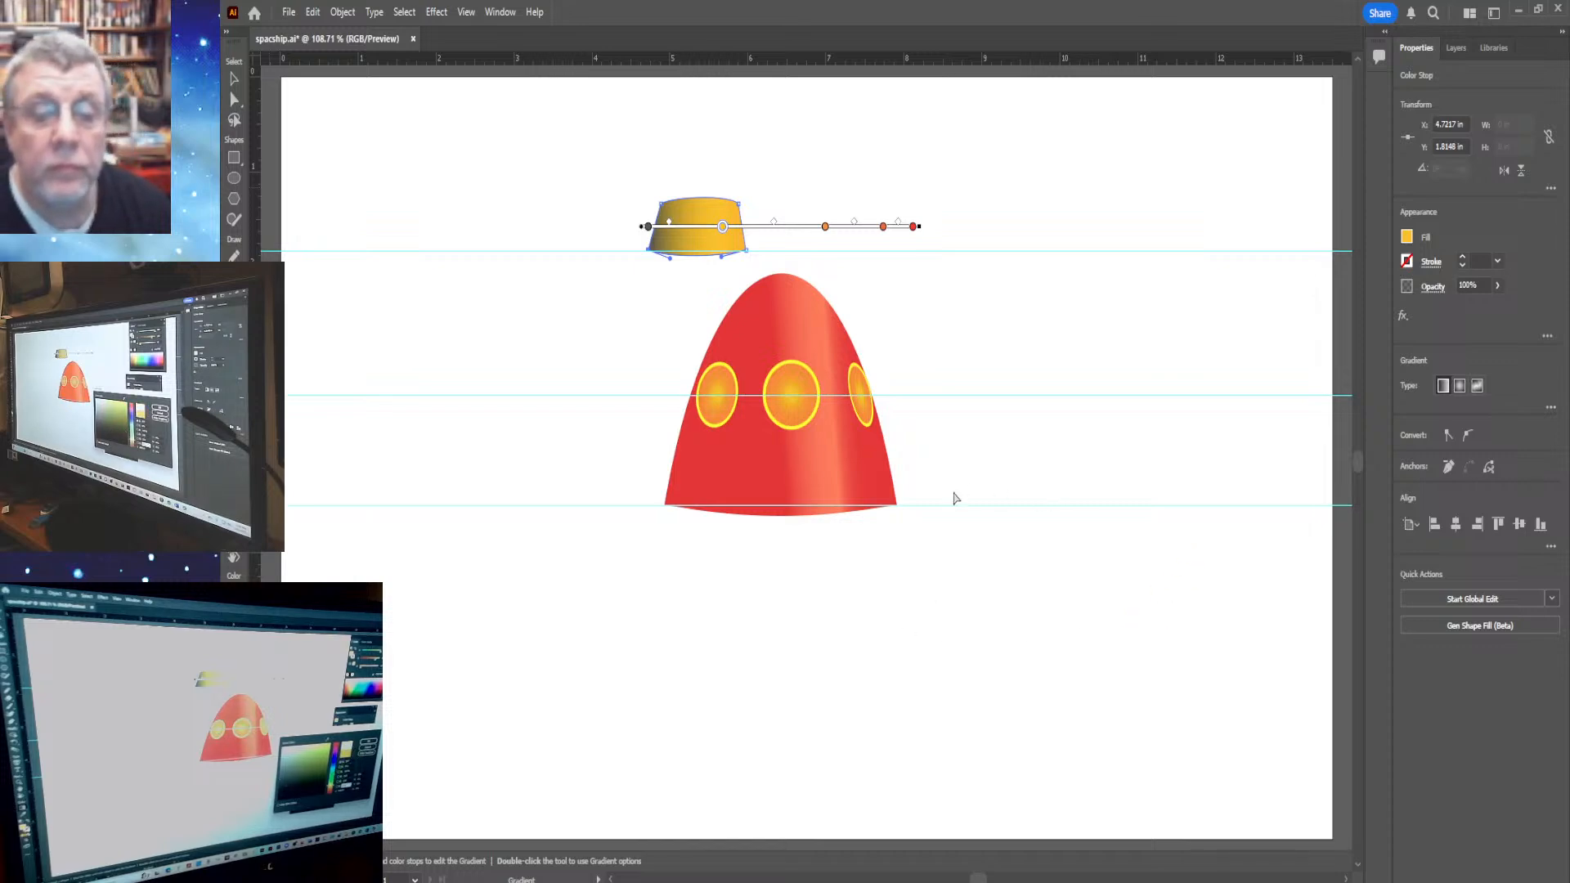
key(a)
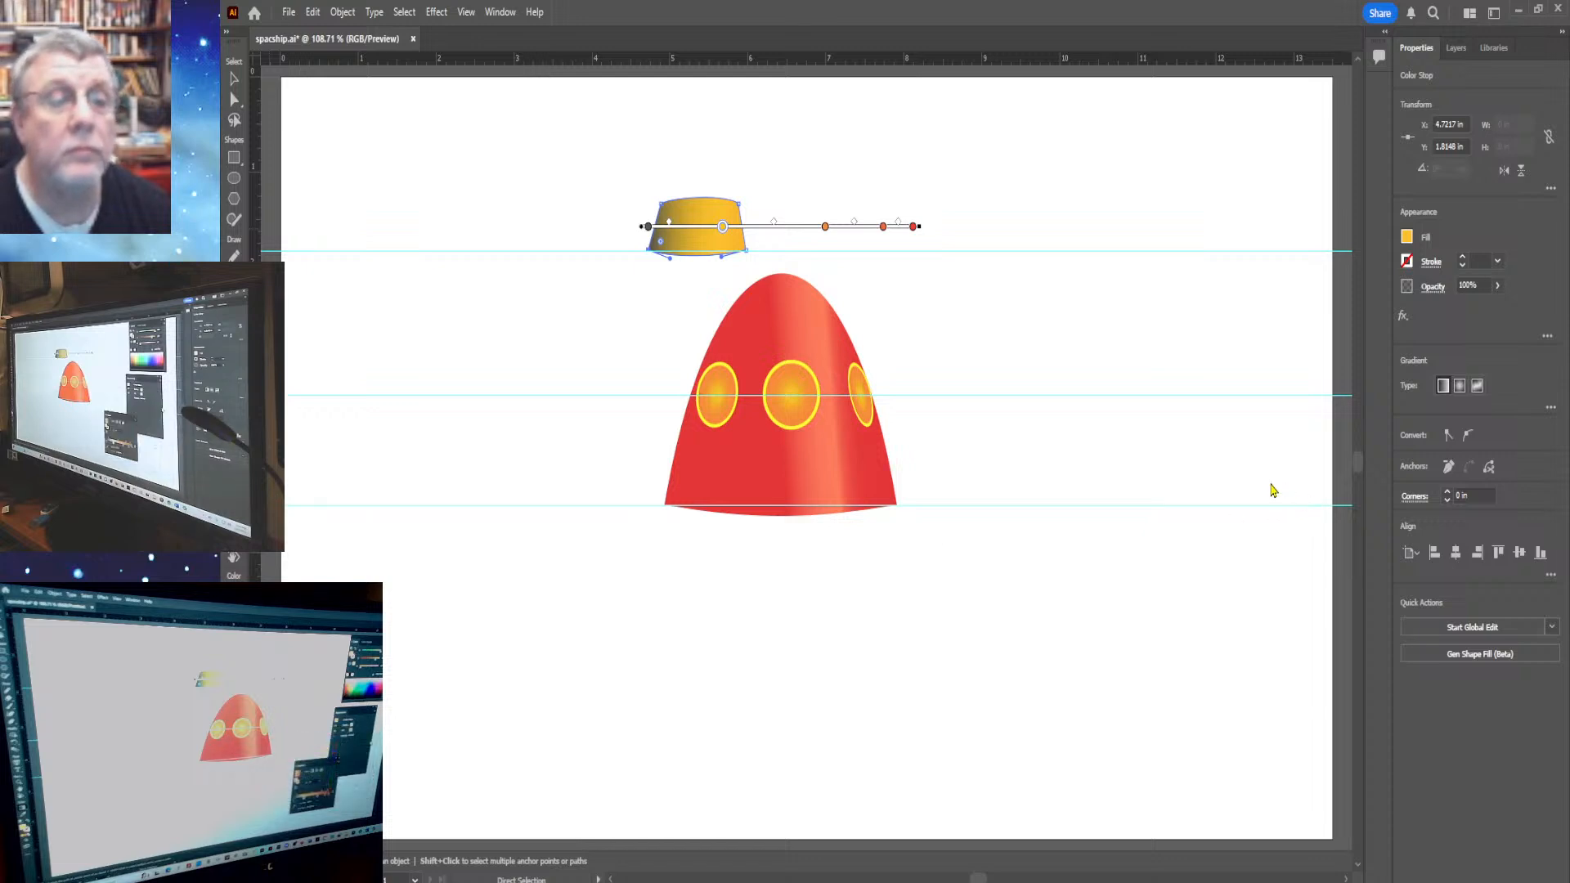
key(ctrl+z)
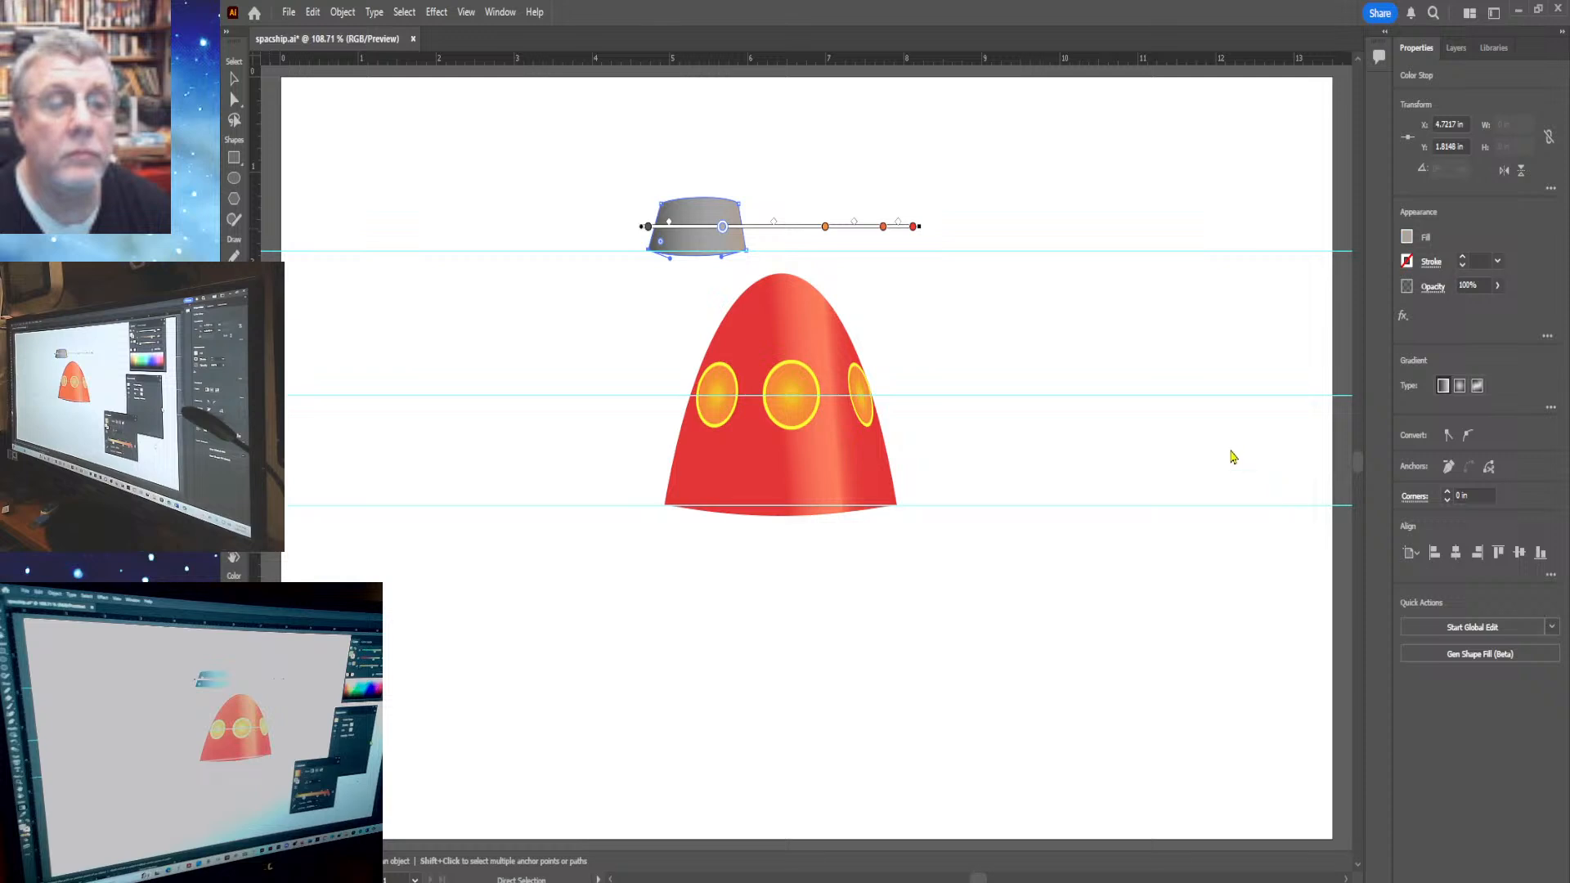
Shift the midpoint between the dark and light gray stops rightward and move the light gray stop slightly left
key(g)
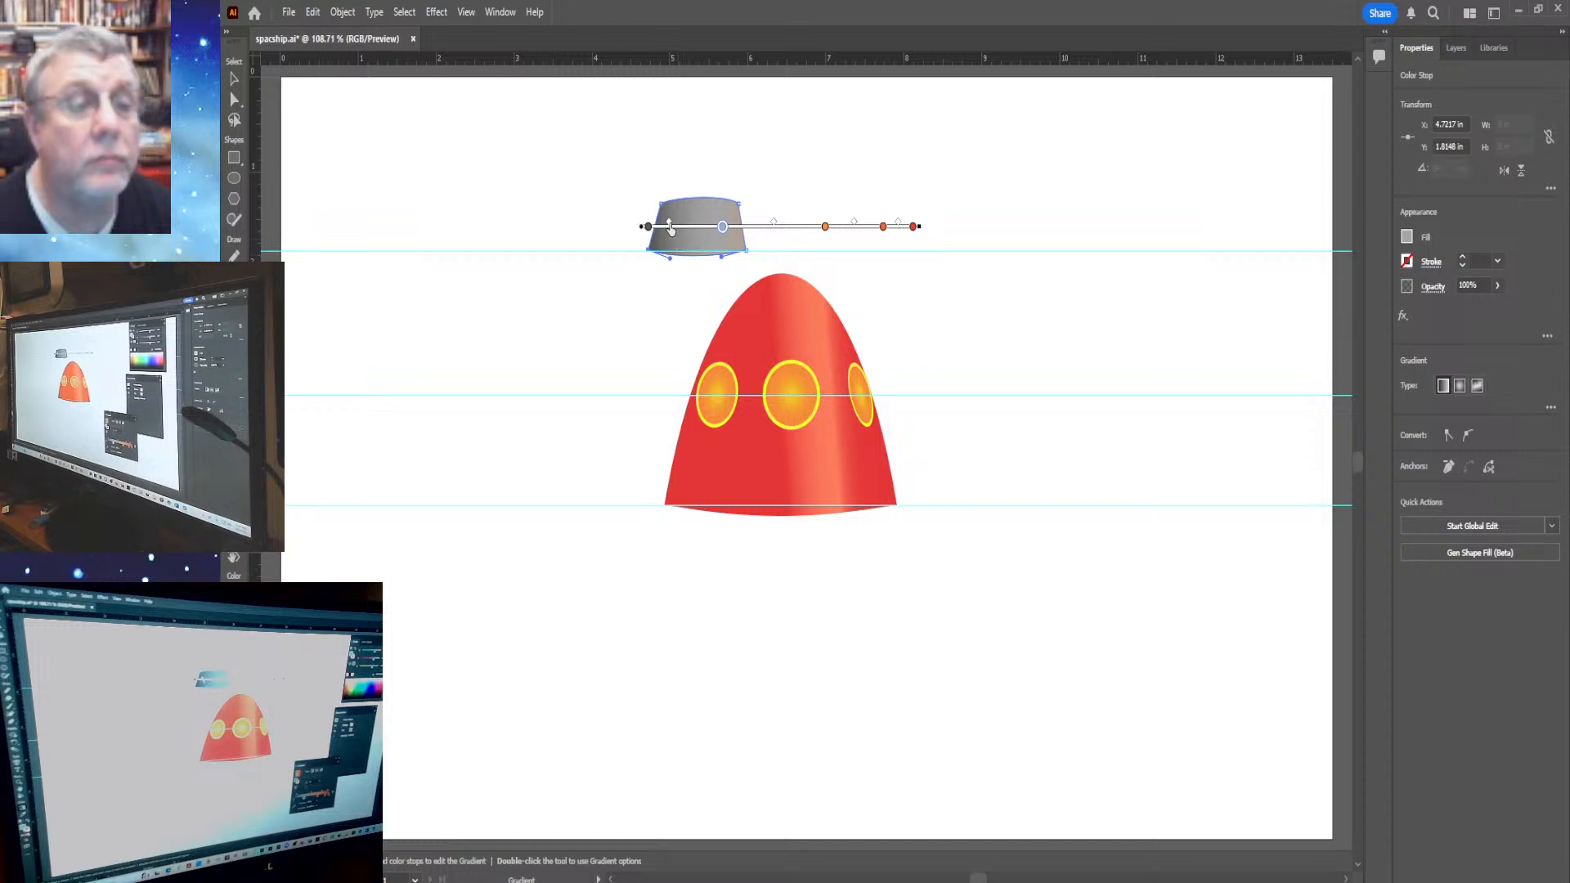
drag(673, 229, 679, 229)
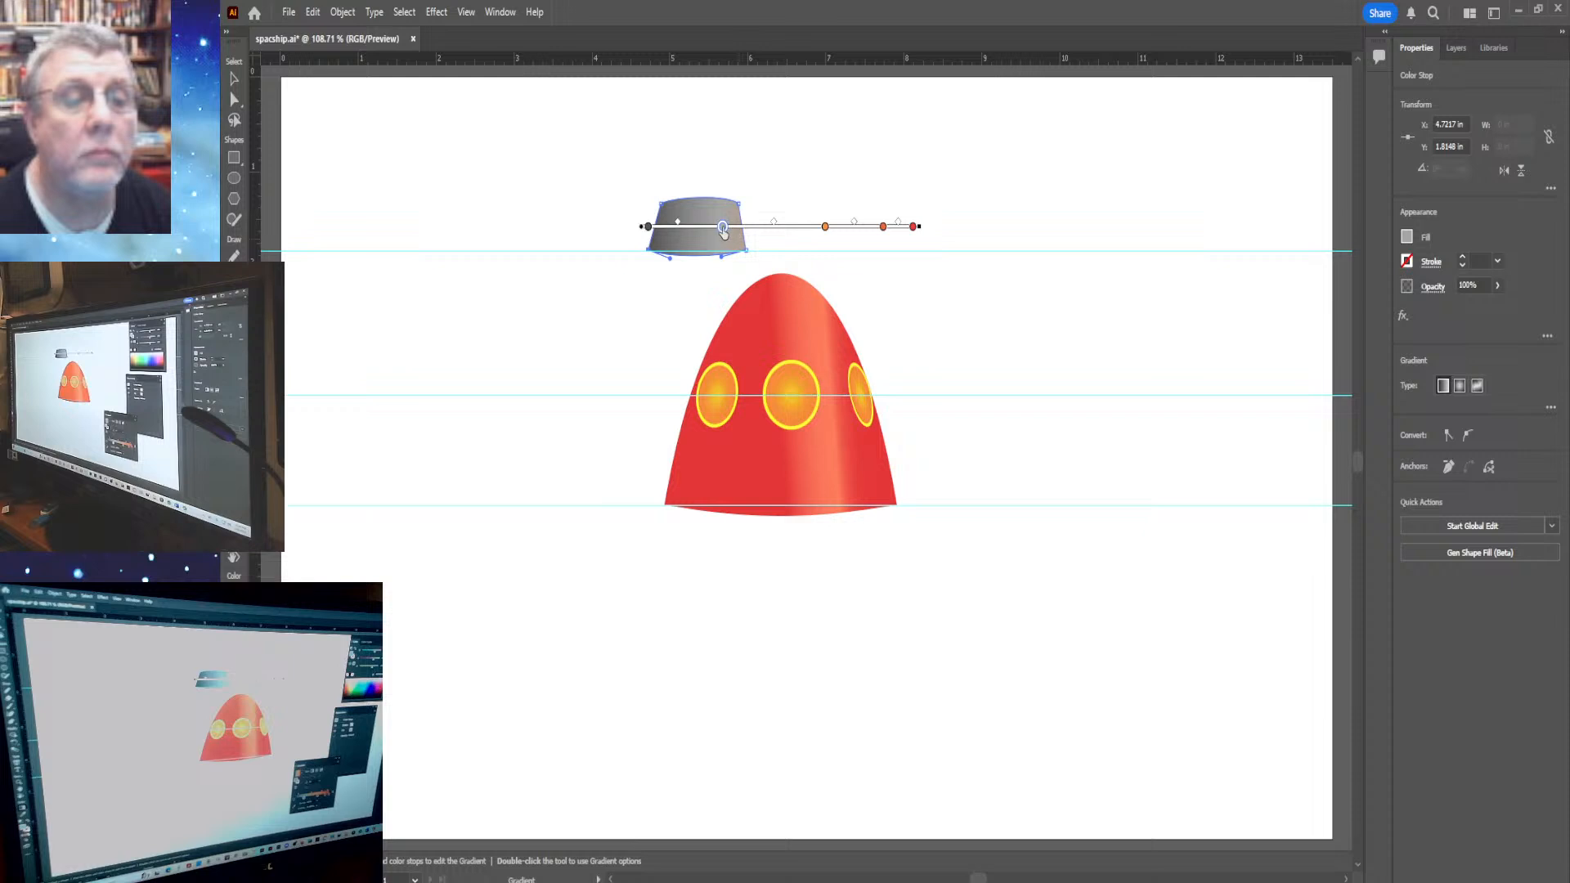
mouse_move(723, 231)
mouse_down()
mouse_move(751, 232)
mouse_move(732, 233)
mouse_up()
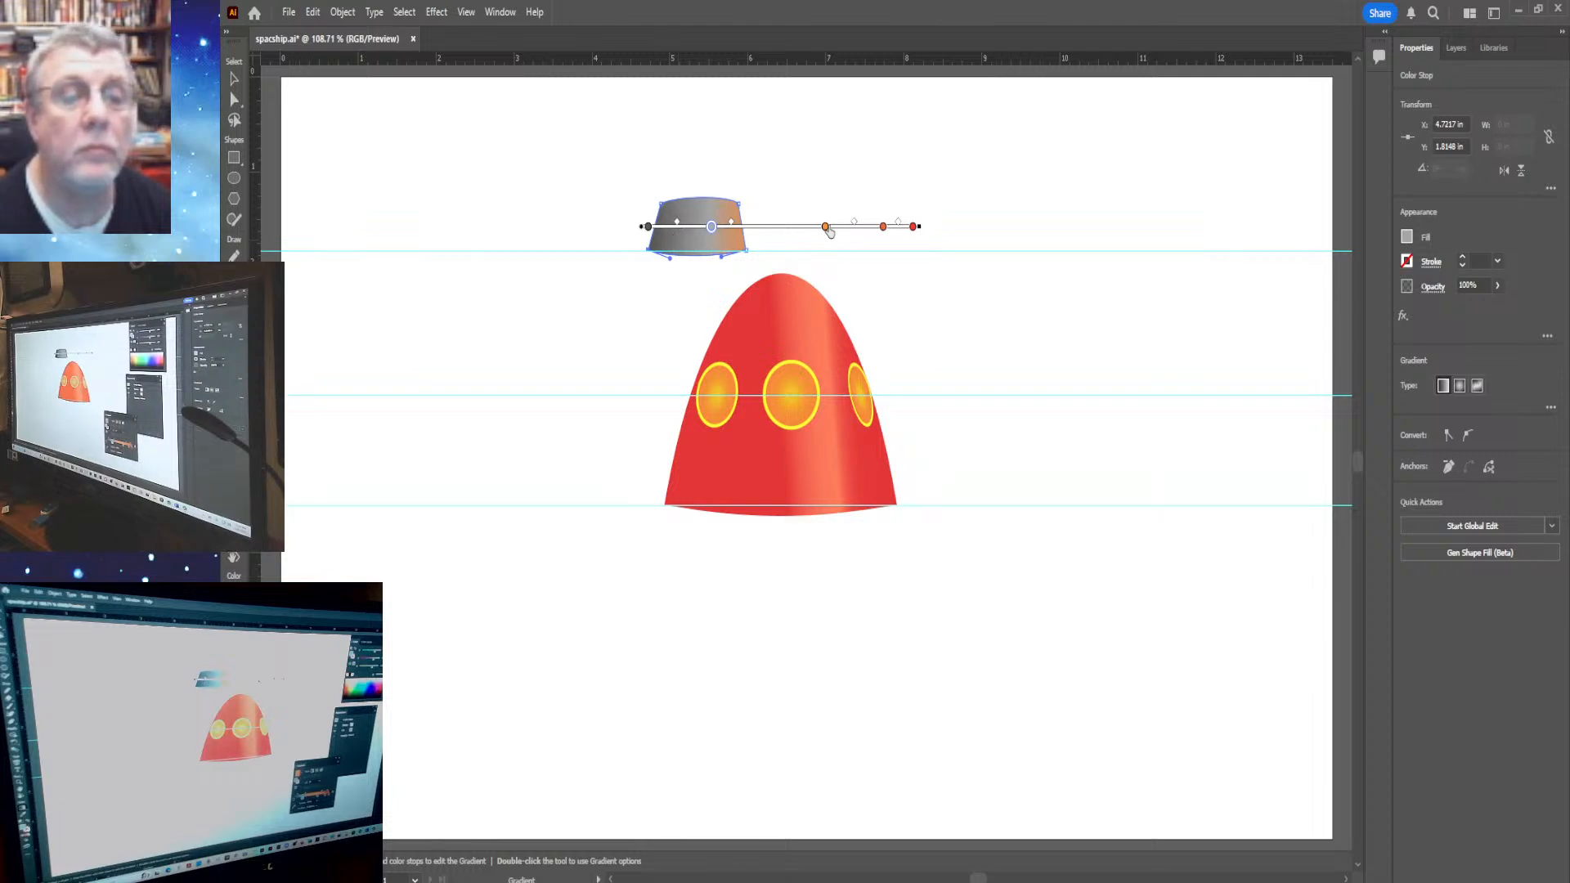
Move the gradient's orange stop to the small shape's right edge and recolor it dark gray
drag(825, 226, 743, 226)
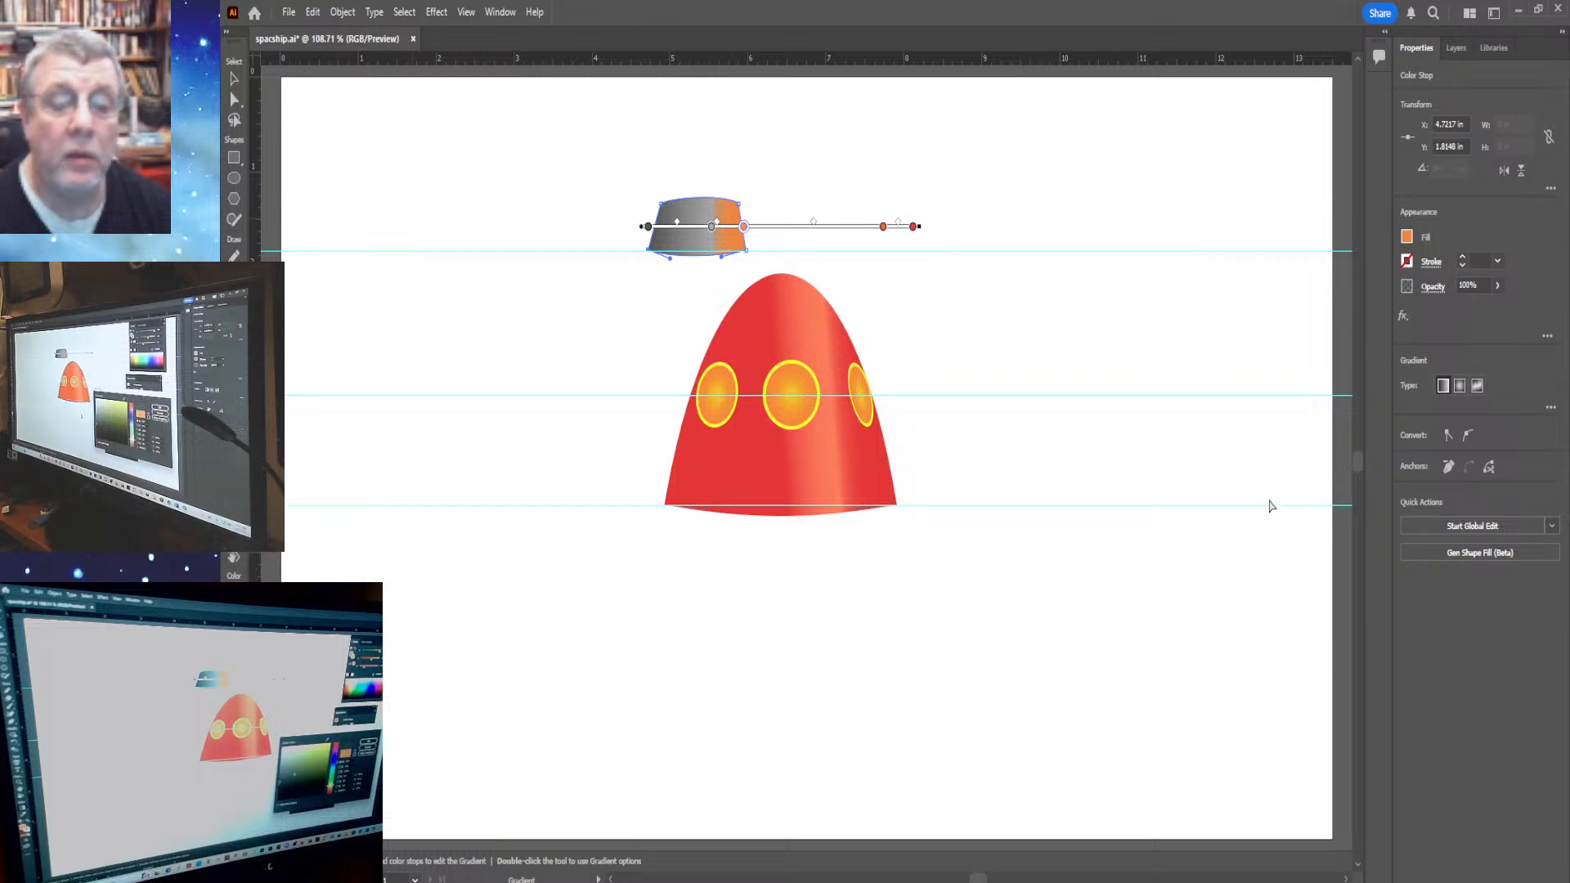
key(a)
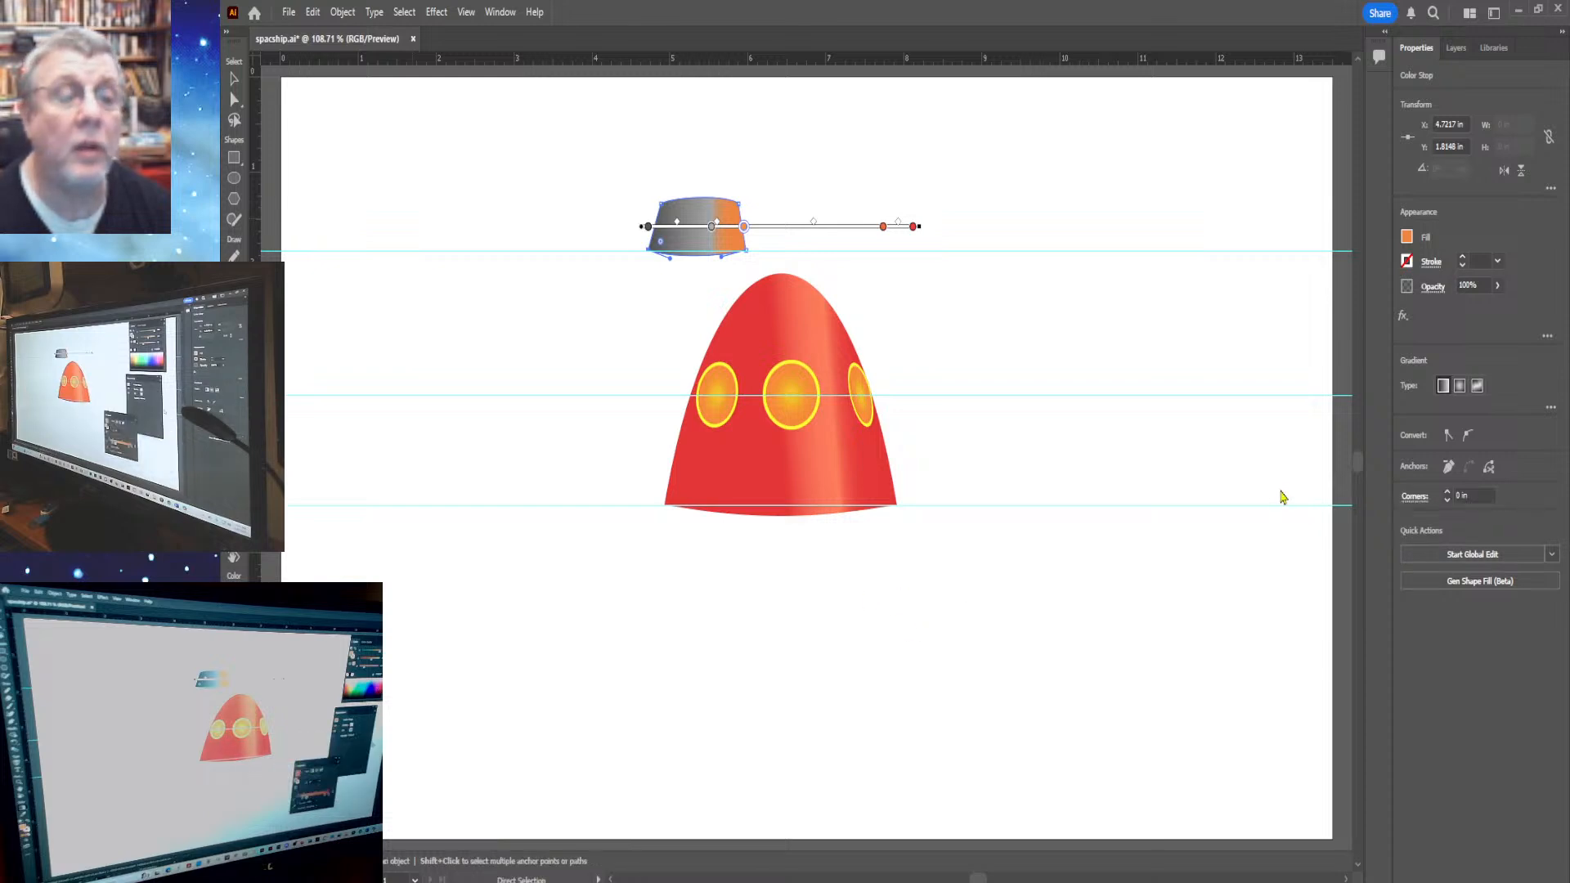
key(ctrl+z)
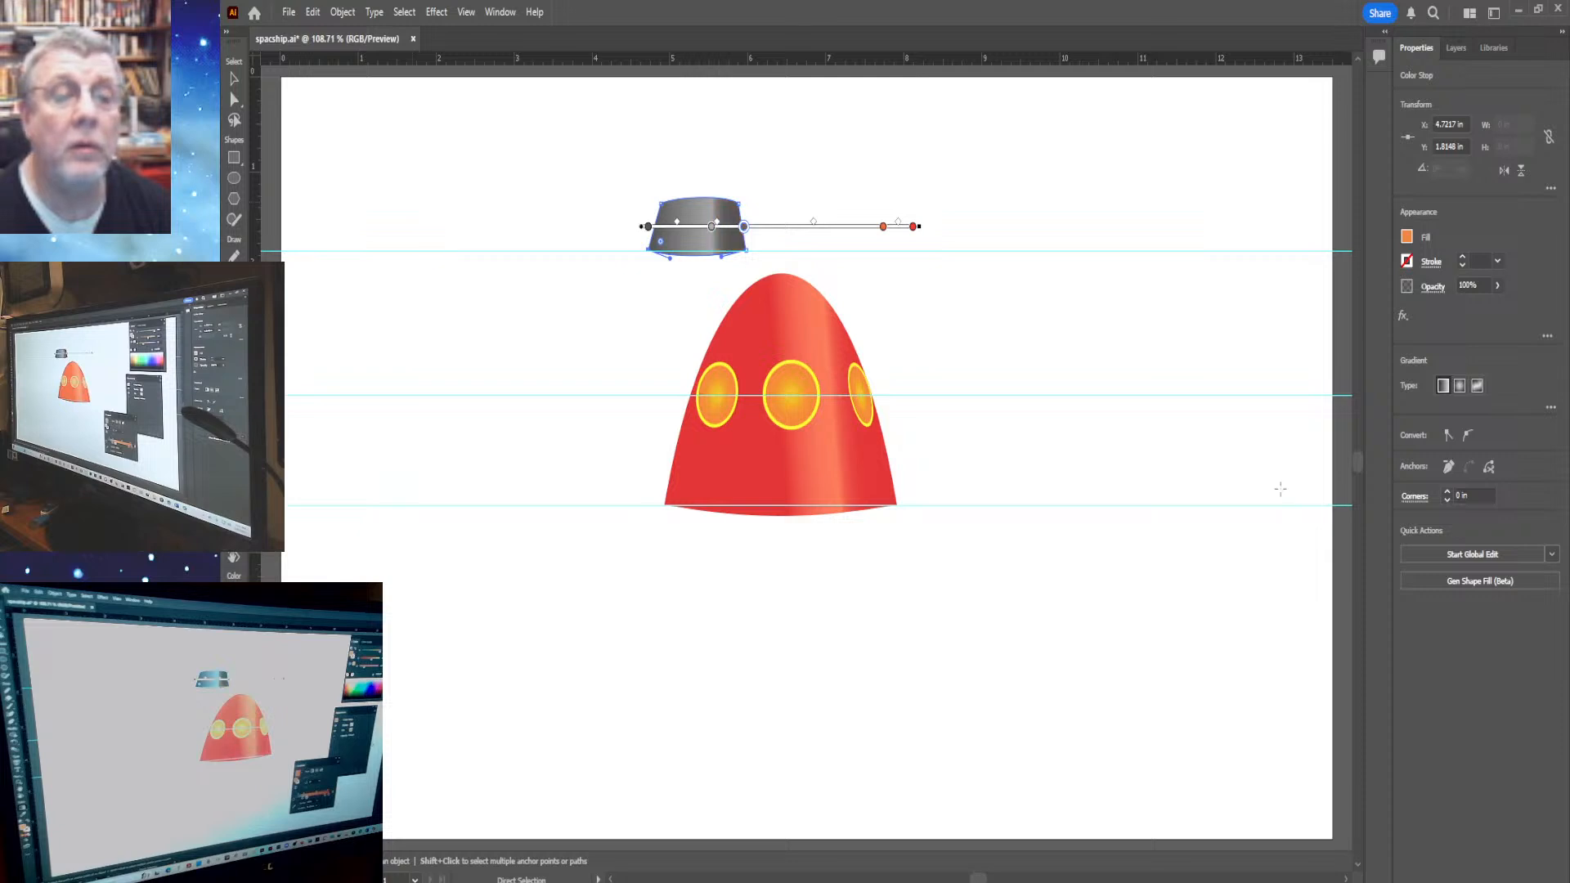
key(g)
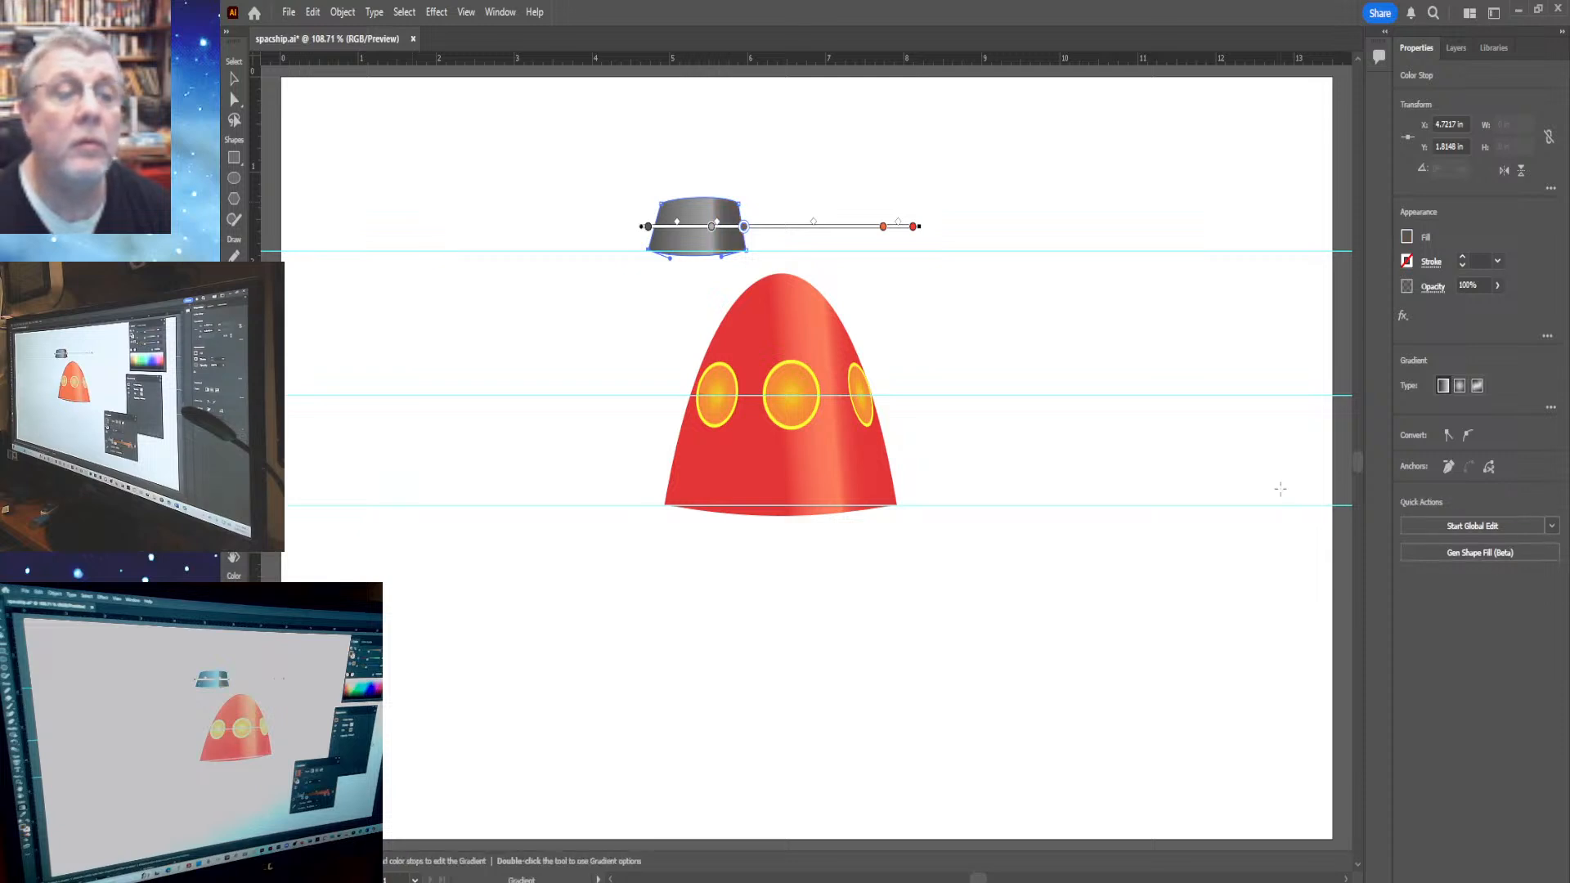
Shift the light gray stop closer to the shape's right edge and tilt the gradient slightly upward to the right
click(883, 227)
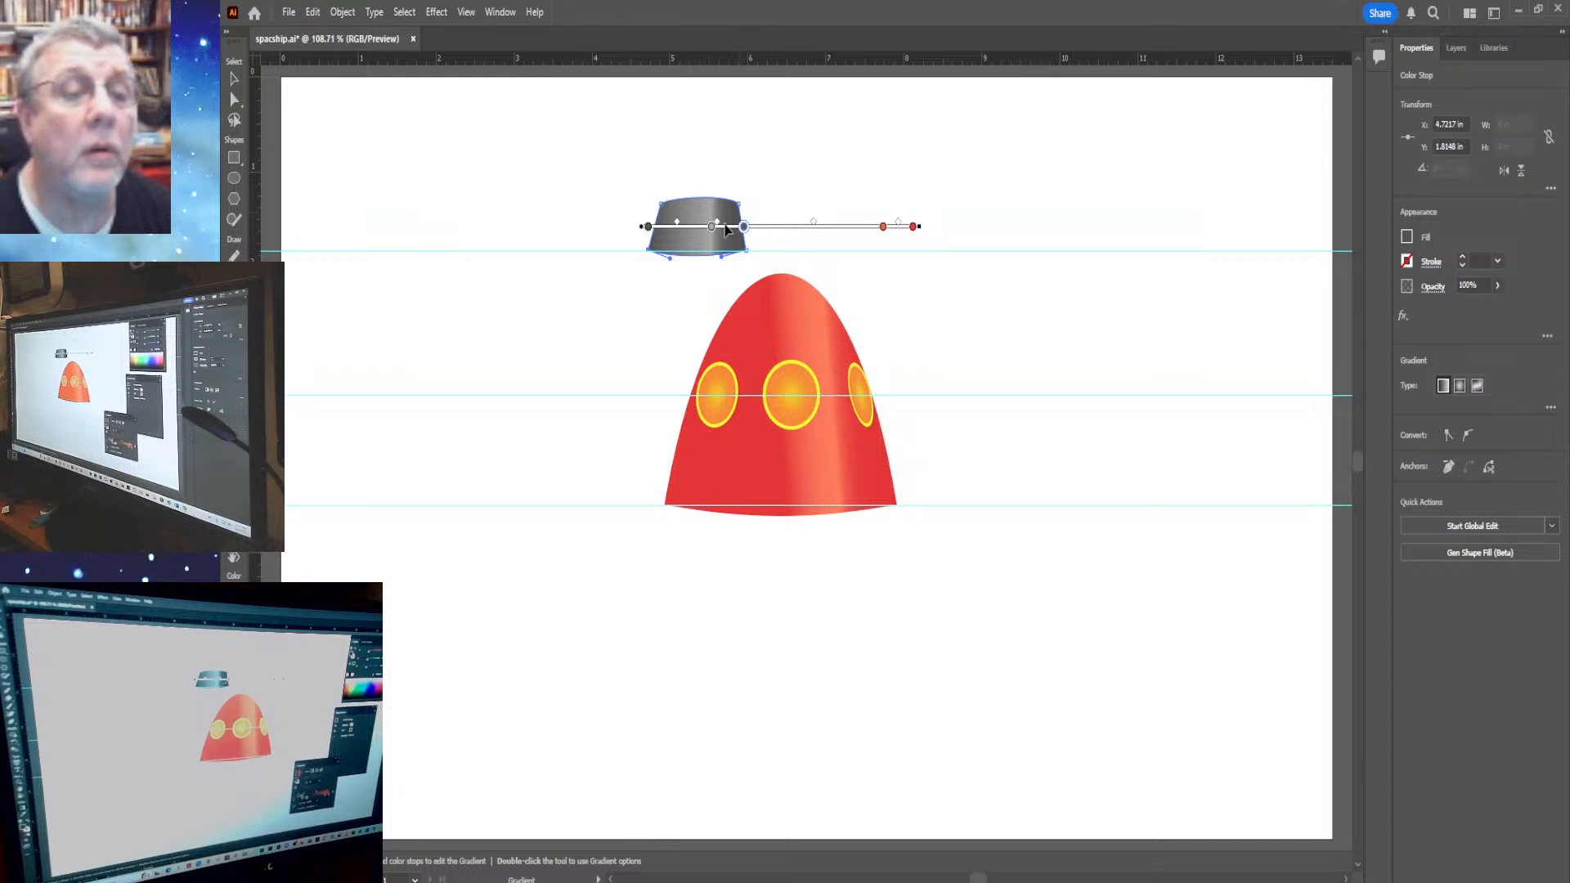
drag(717, 228, 726, 228)
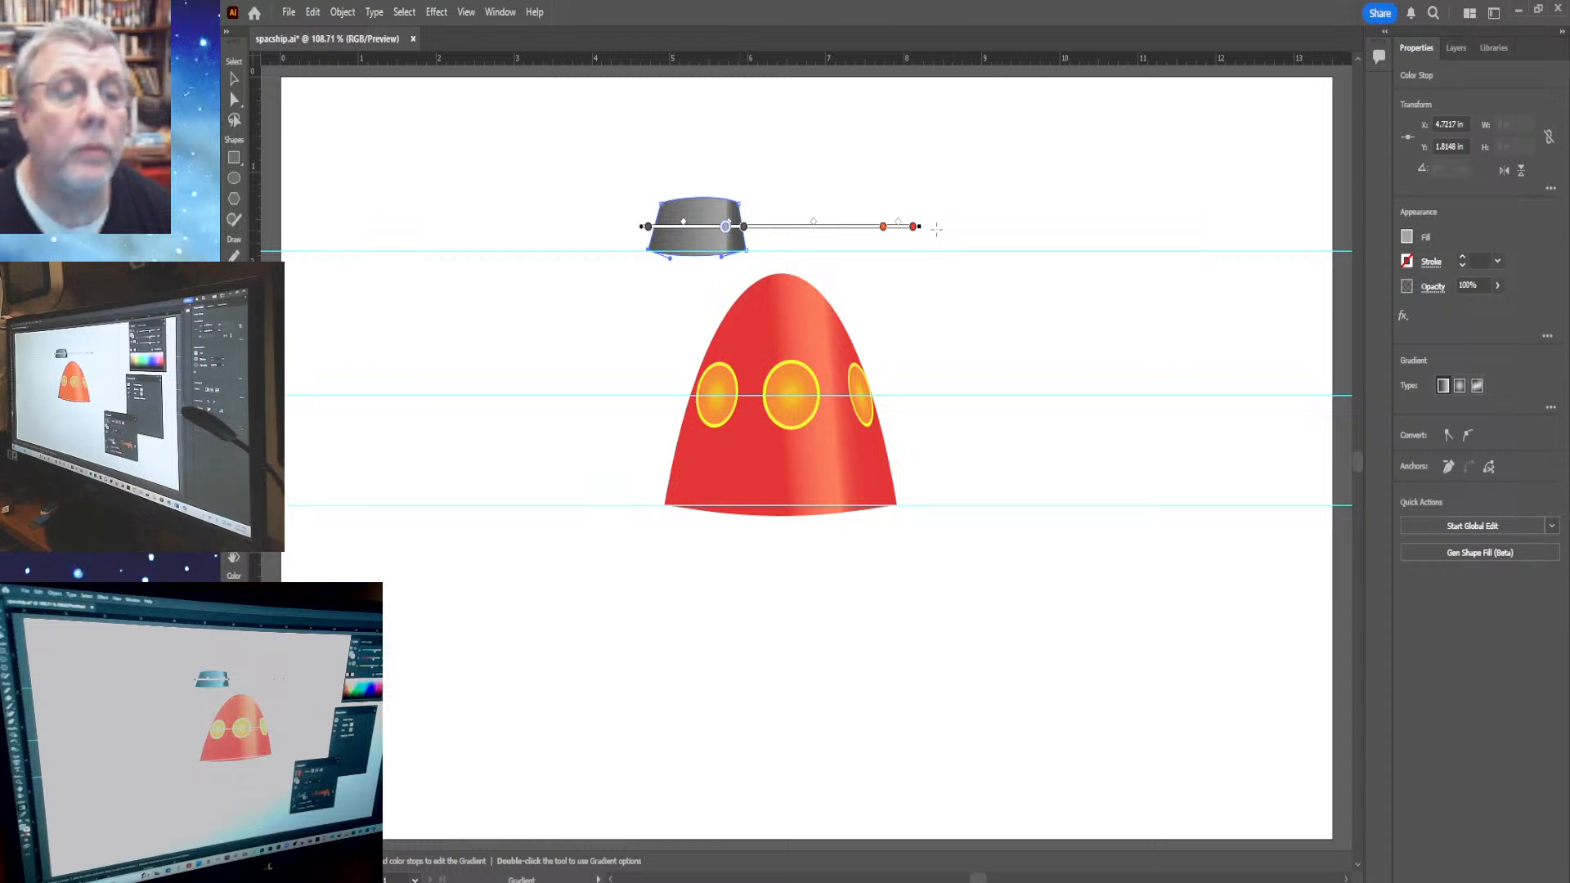
drag(926, 226, 921, 188)
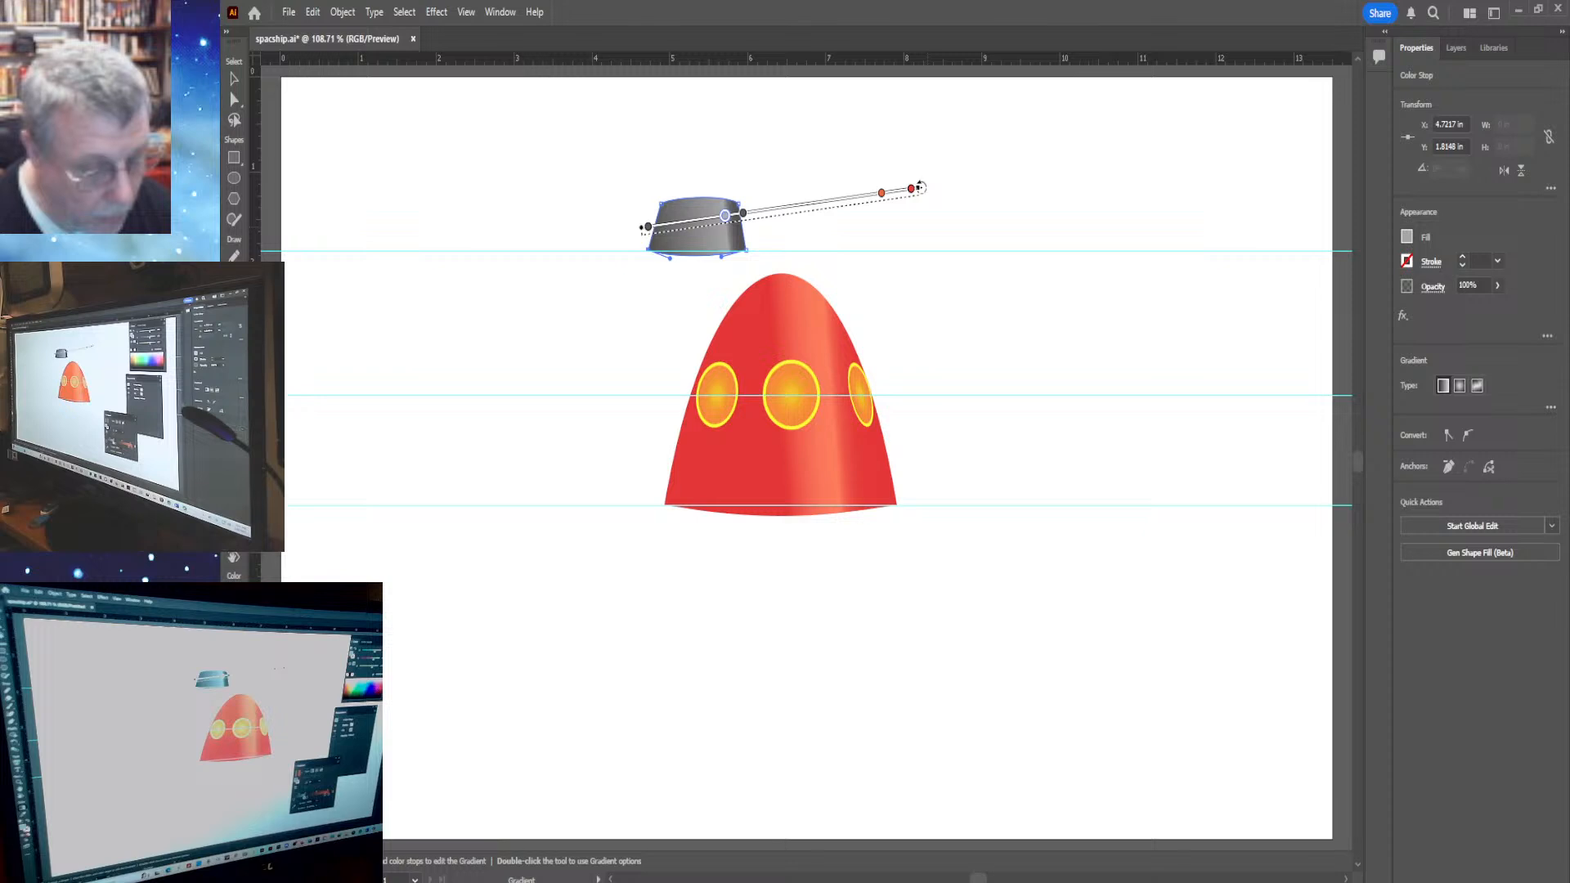
drag(920, 188, 917, 196)
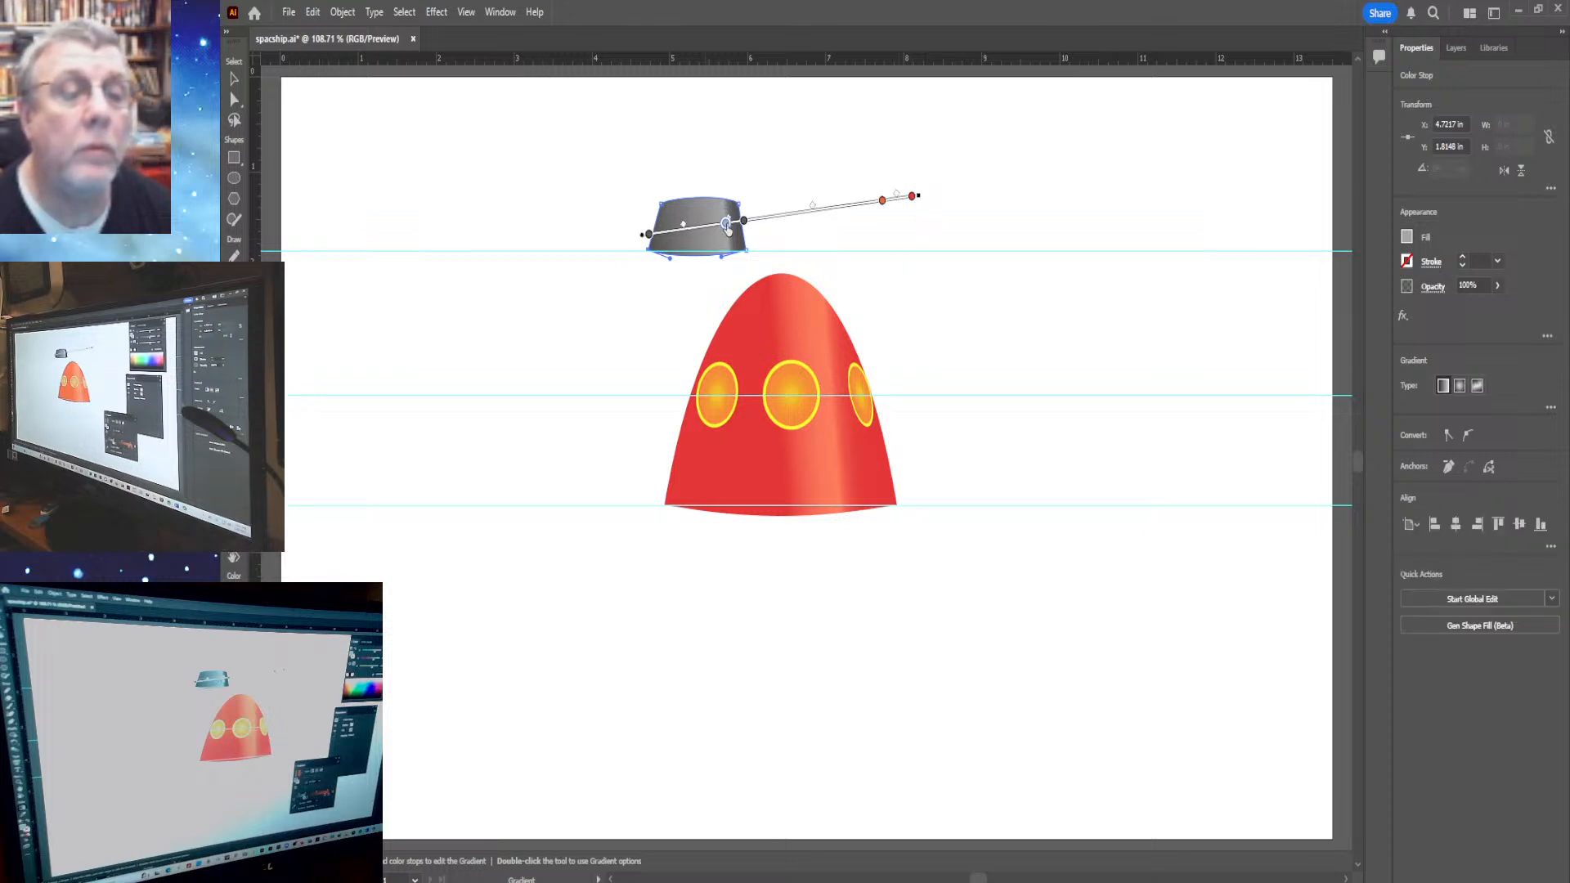
drag(728, 228, 731, 229)
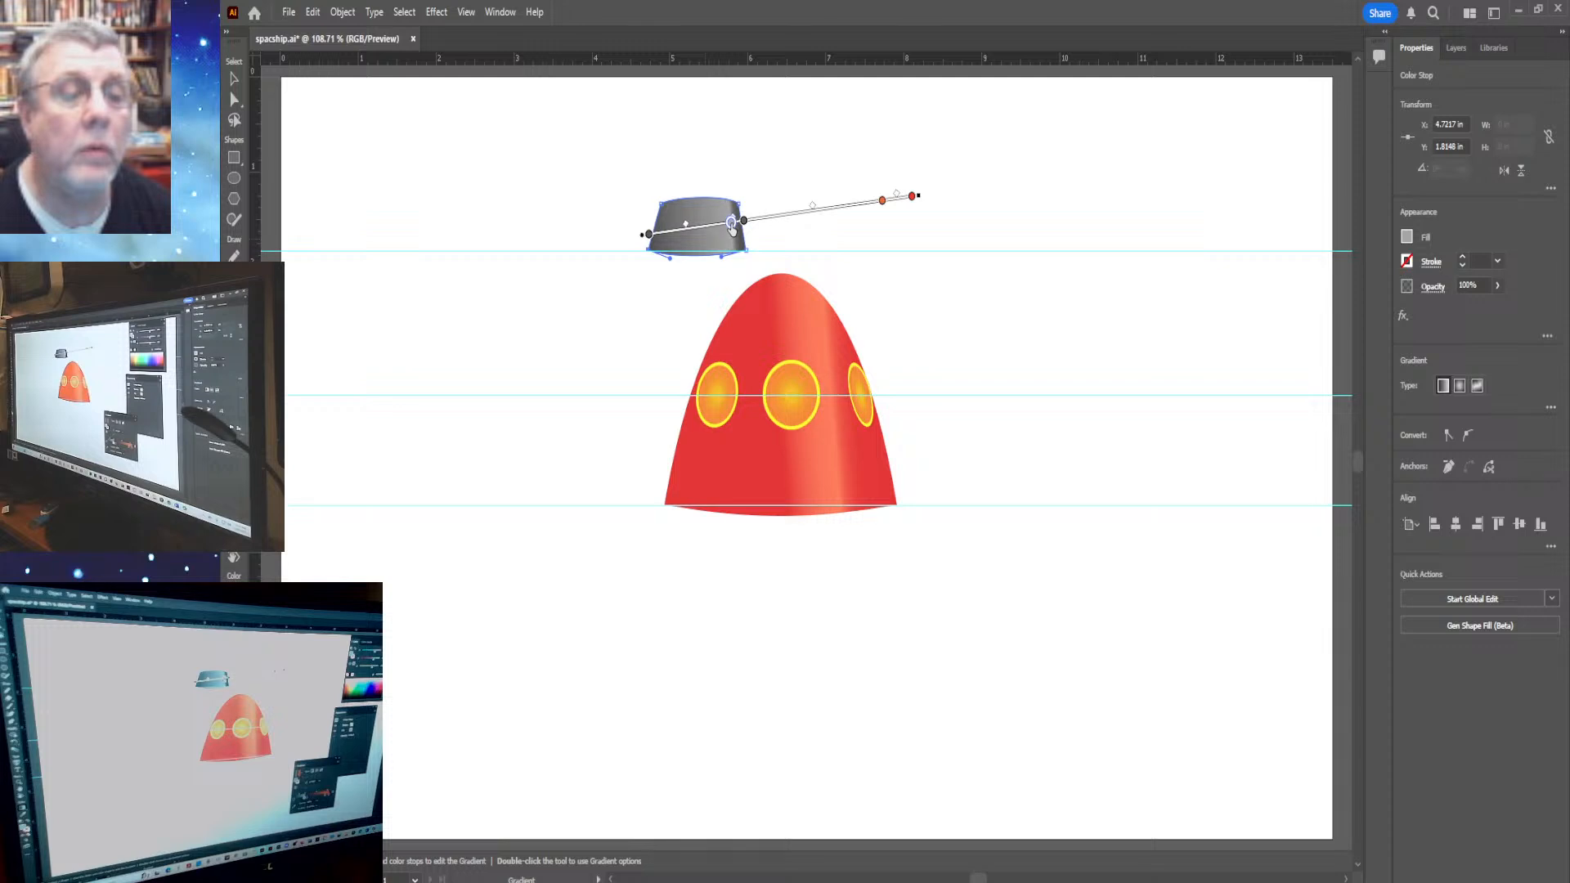
Shift the midpoint between the gray shape's dark and light gradient stops rightward and deselect the shape
click(688, 226)
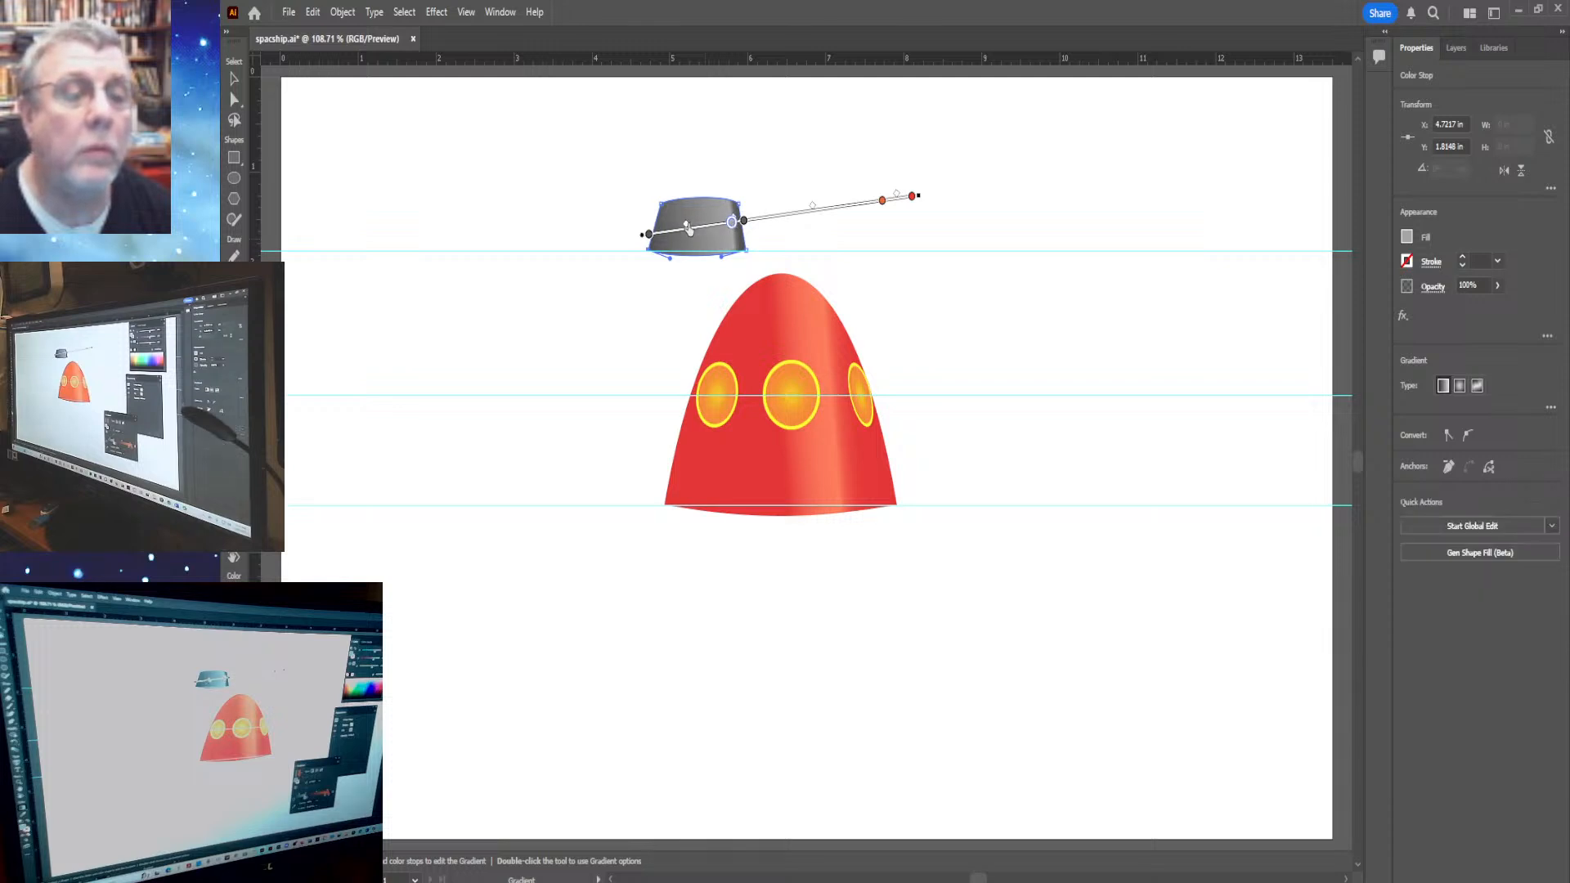
drag(689, 229, 710, 227)
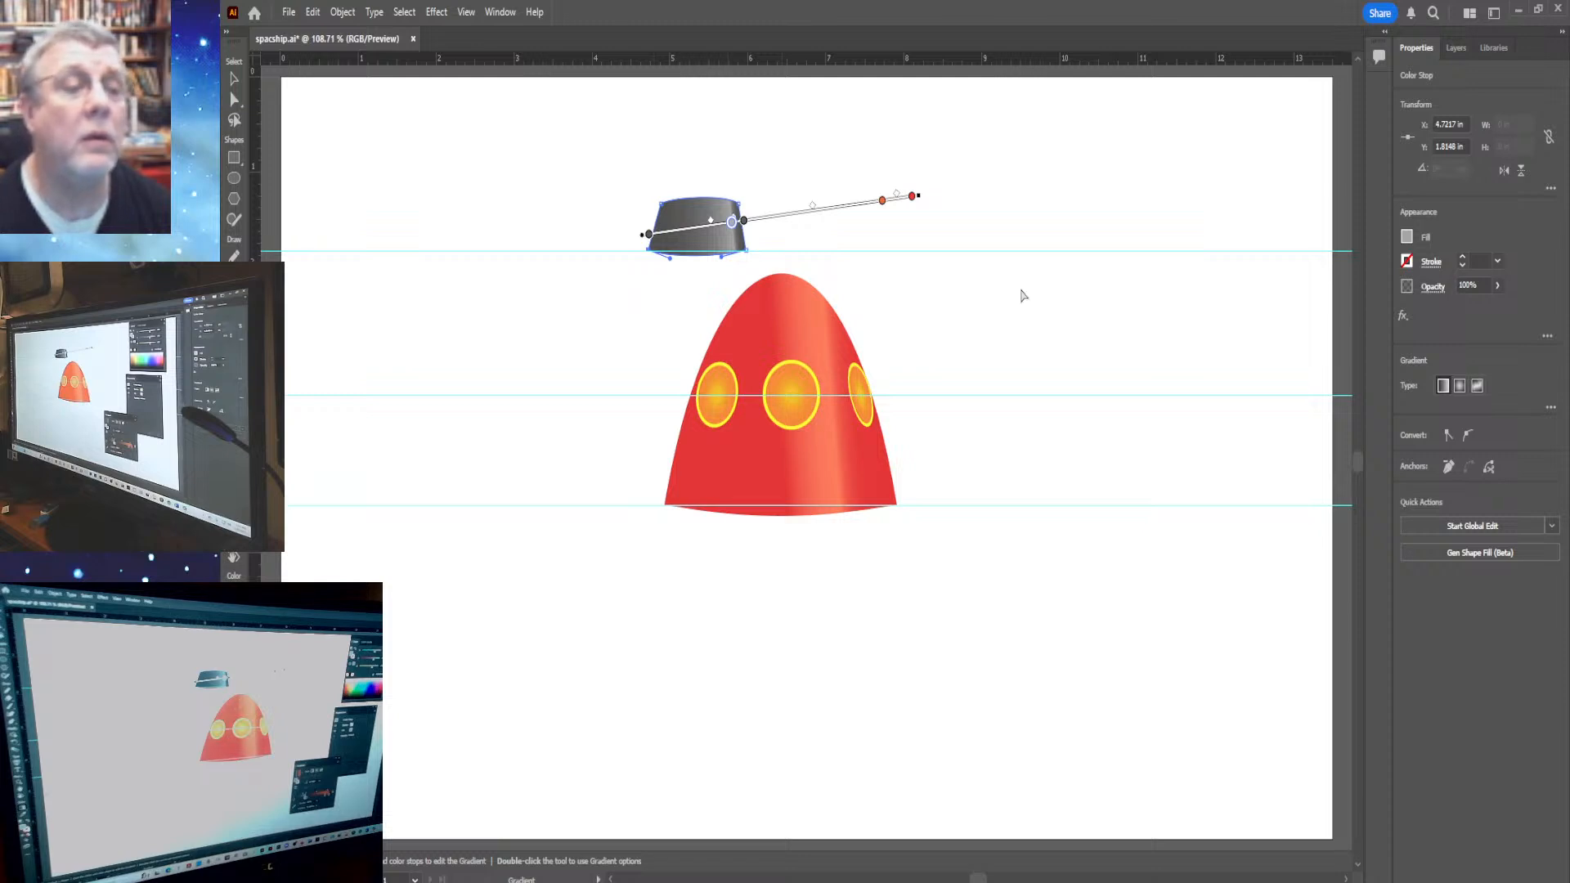
click(234, 100)
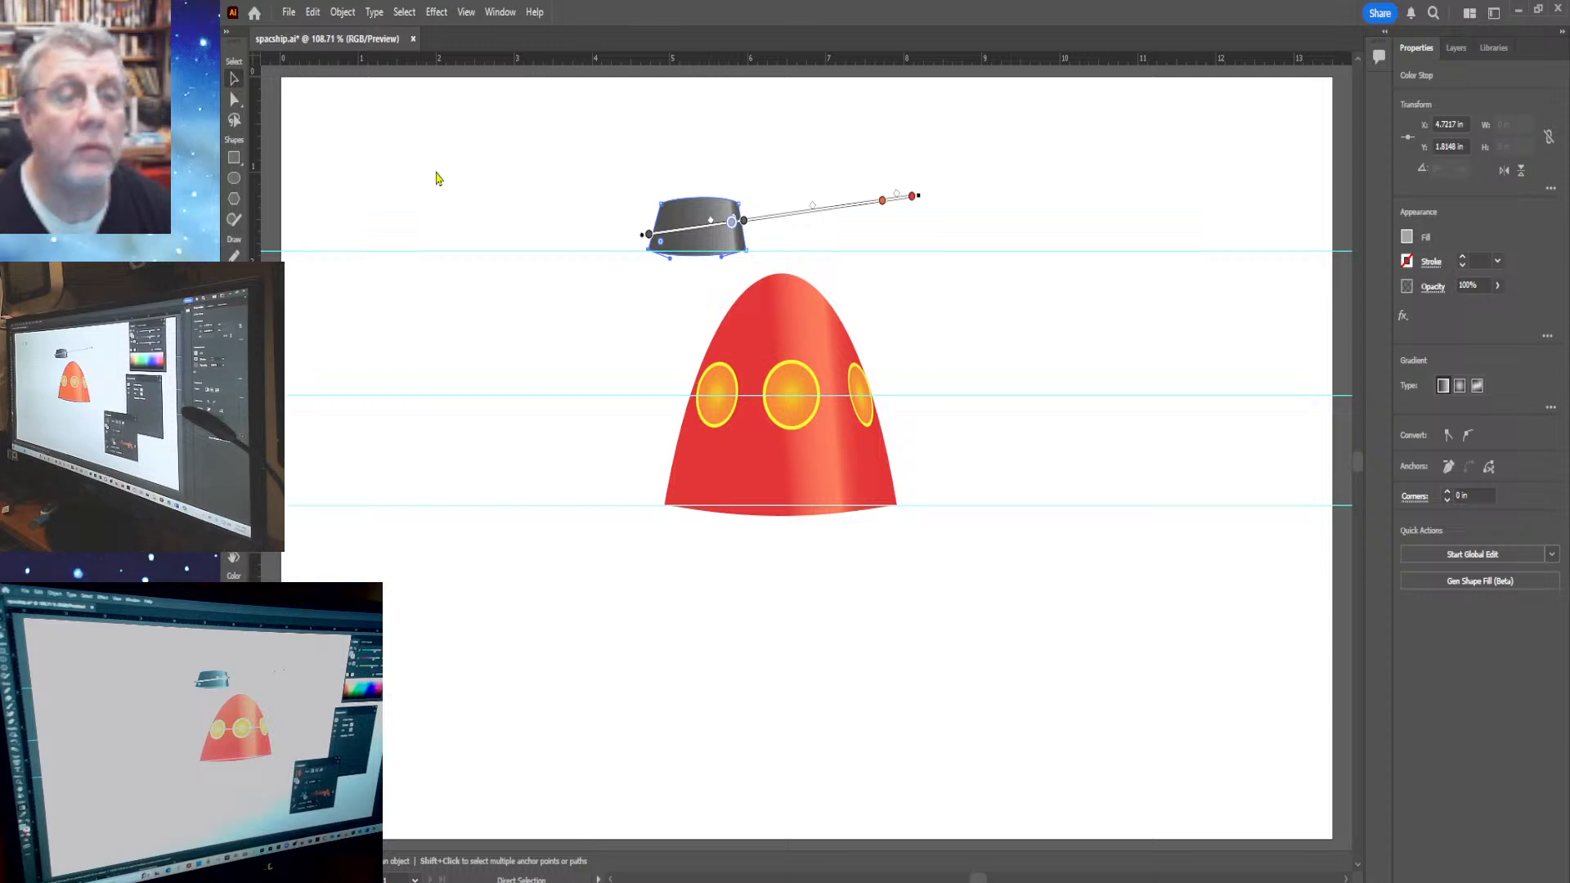
click(557, 179)
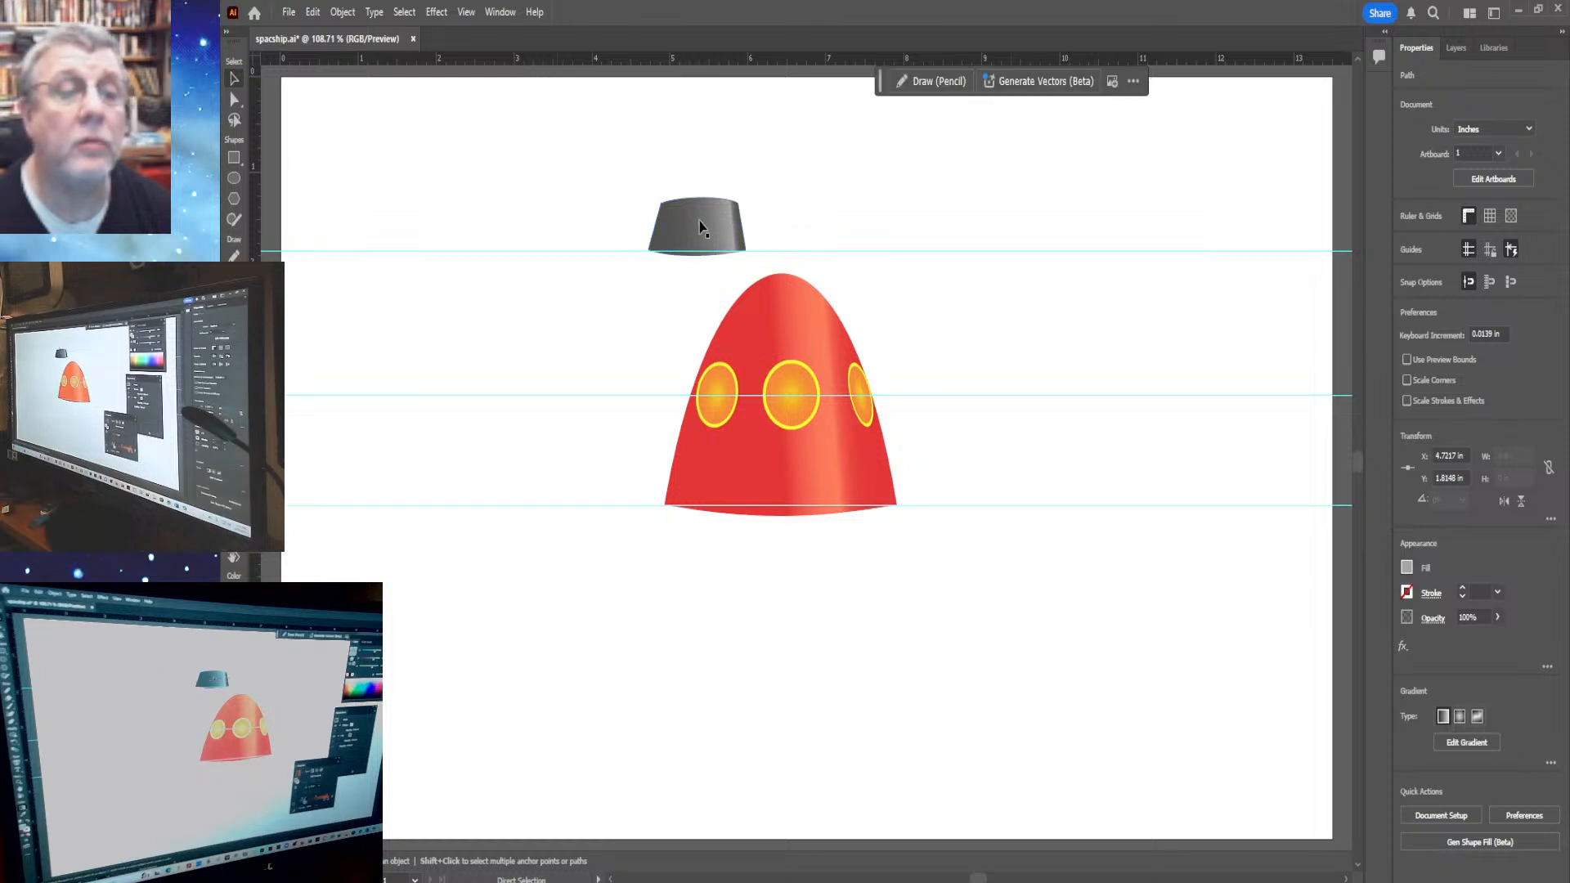
Move the gray tapered shape onto the red body's tip, centered and slightly above the upper guide, and save the file
drag(700, 228, 783, 279)
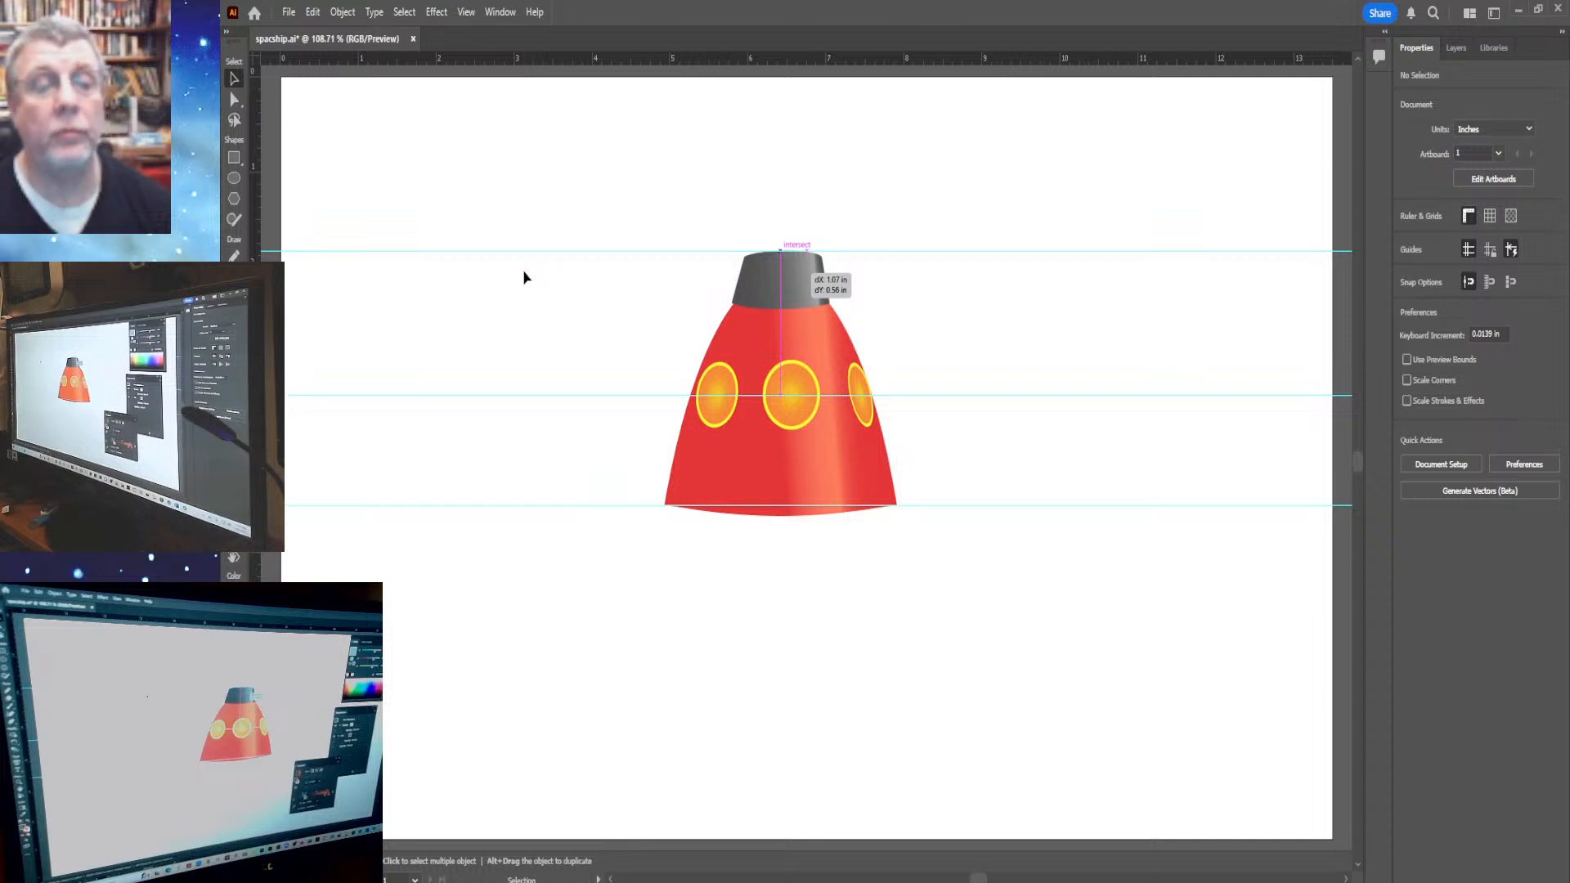
drag(780, 251, 781, 251)
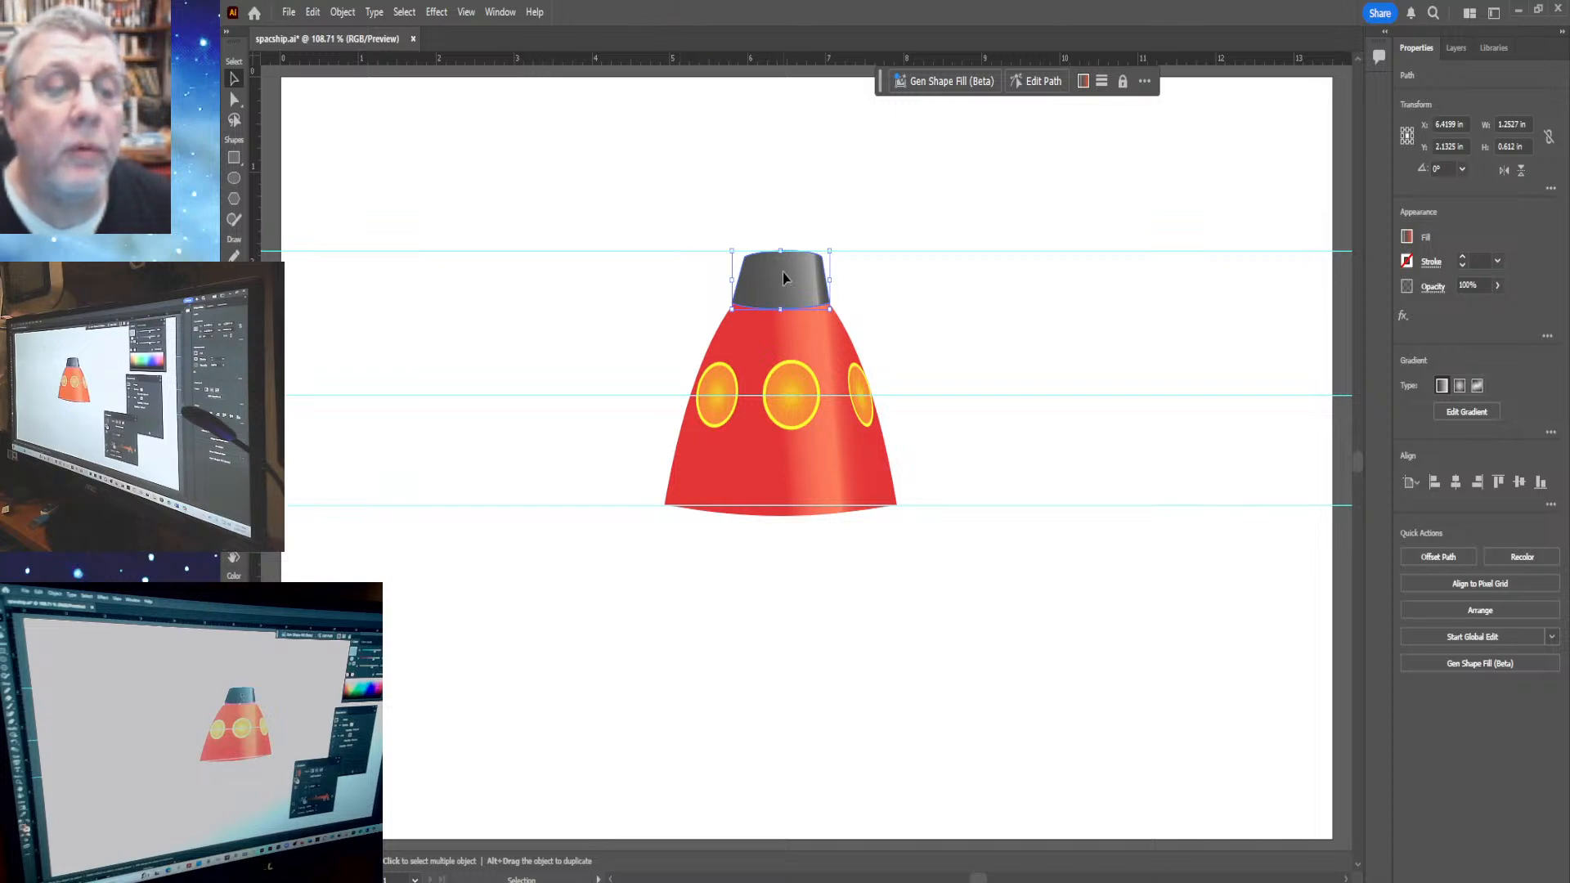
drag(783, 269, 782, 263)
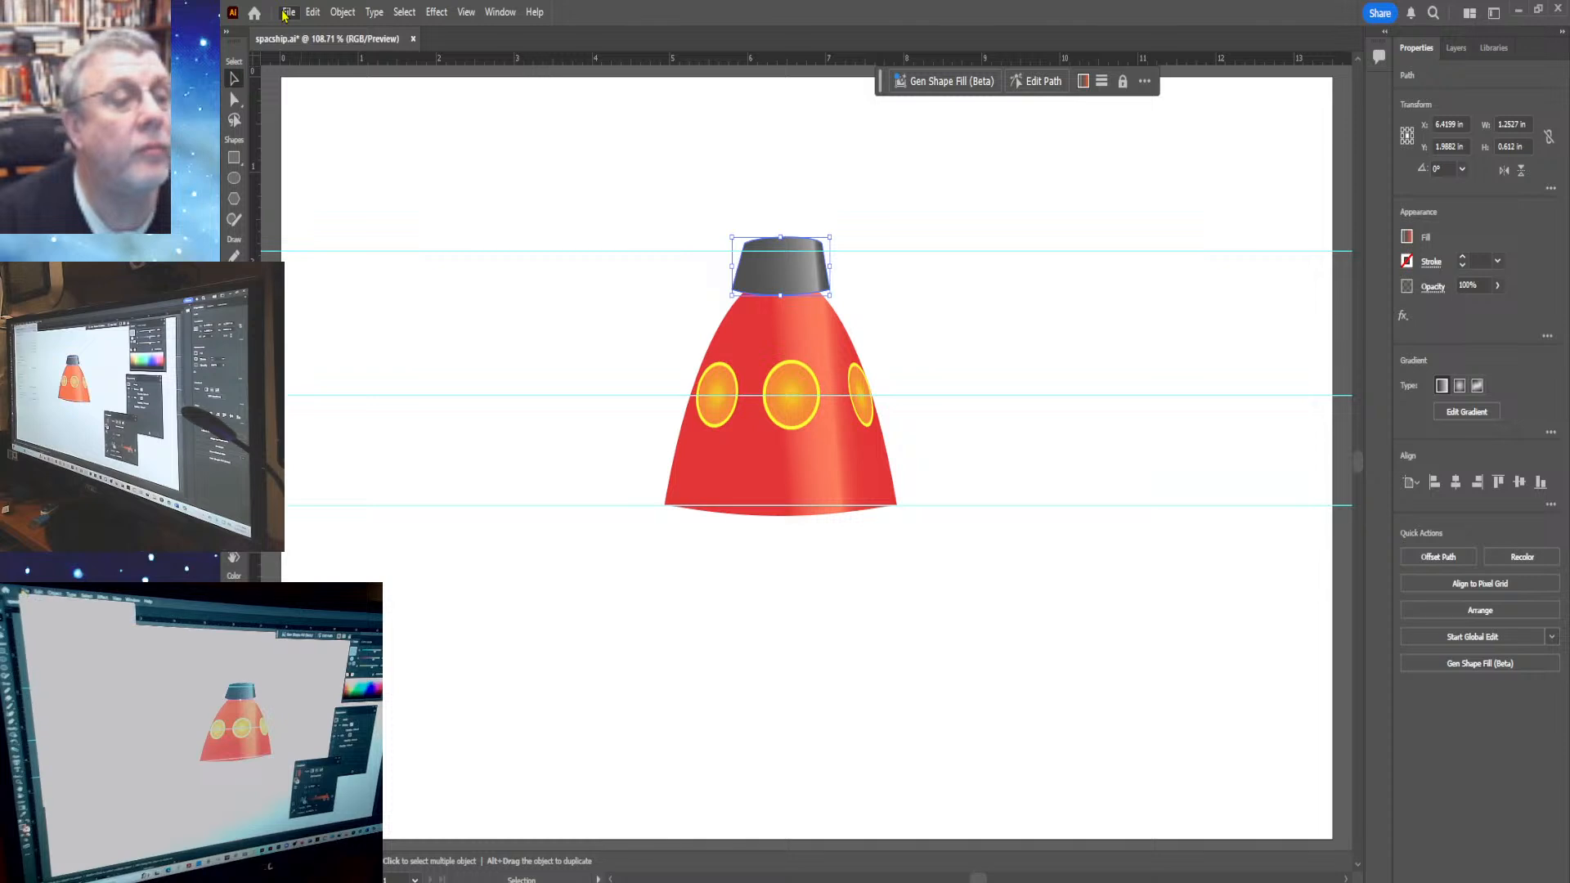
key(ctrl+s)
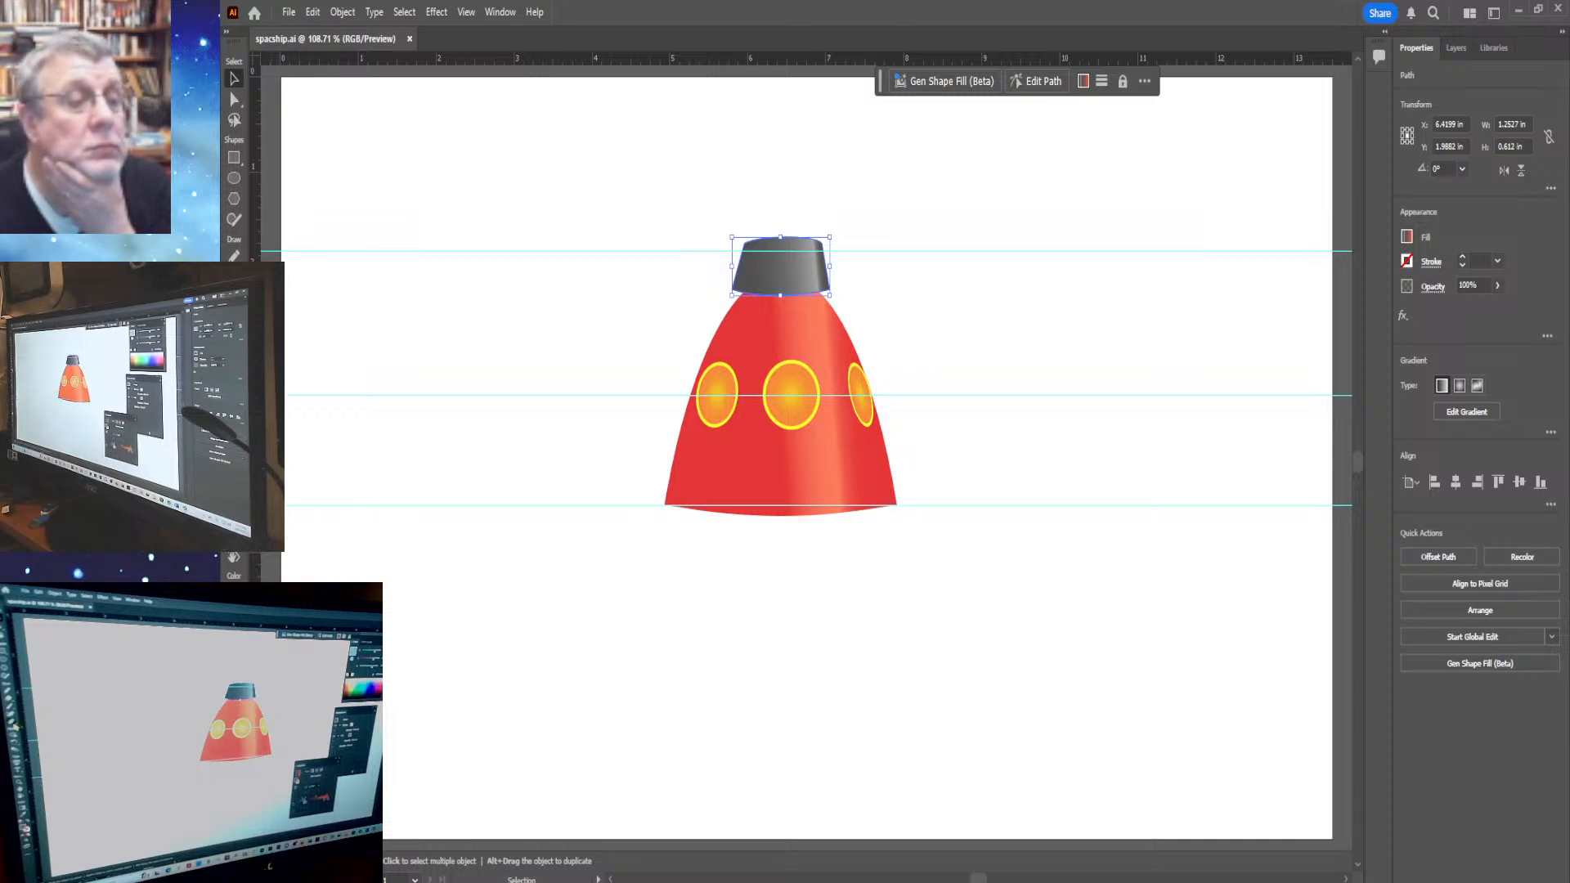
Add a horizontal guide at about 2.11 in, just below the upper guide and crossing the gray cap
key(p)
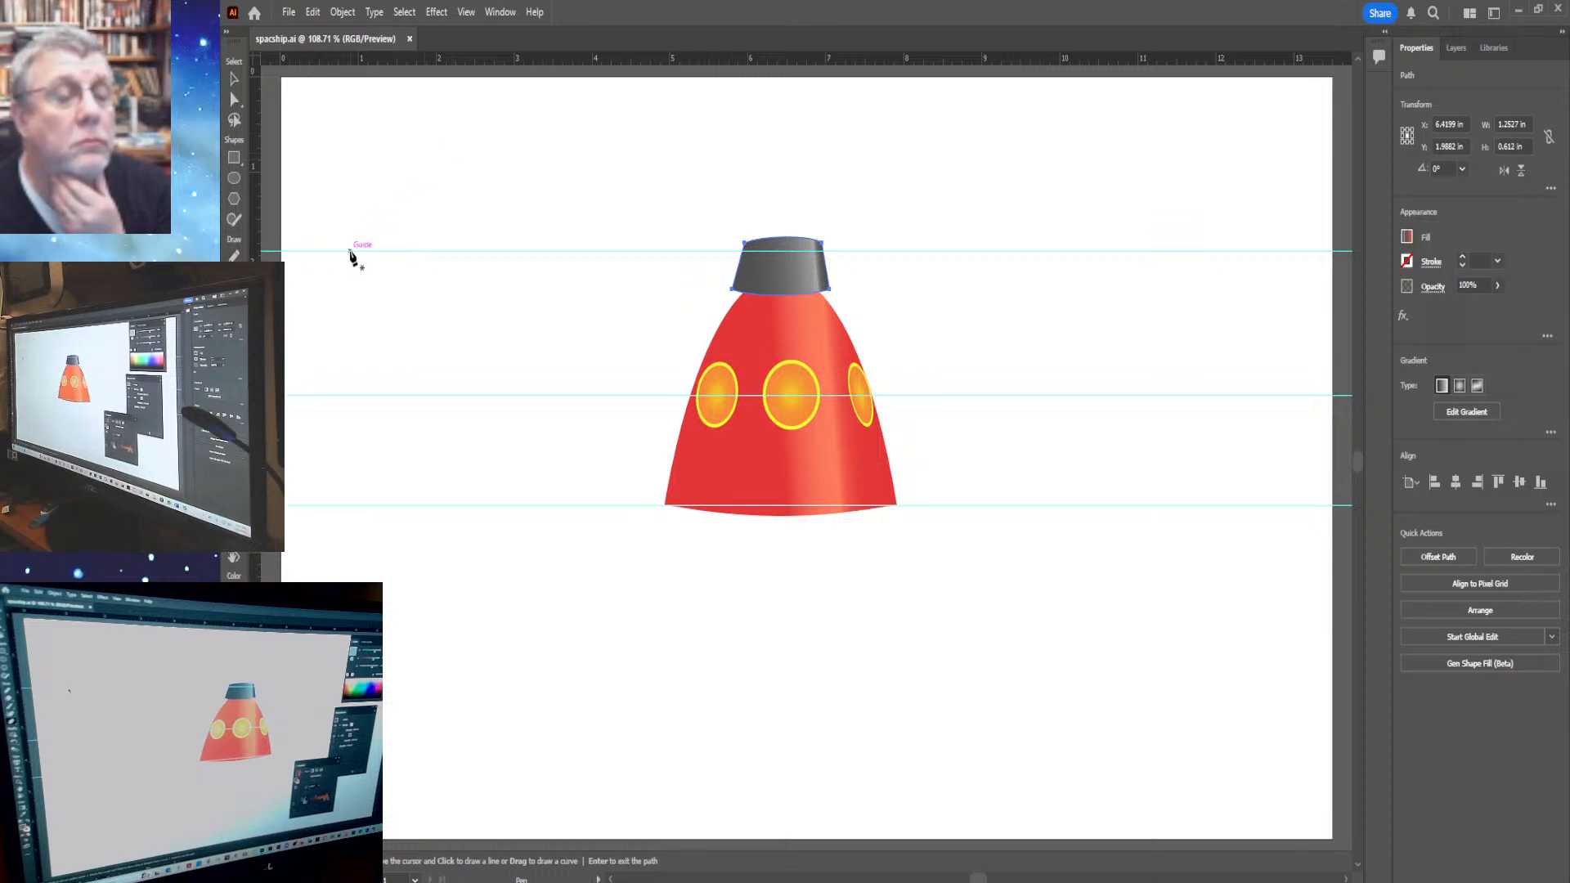
key(a)
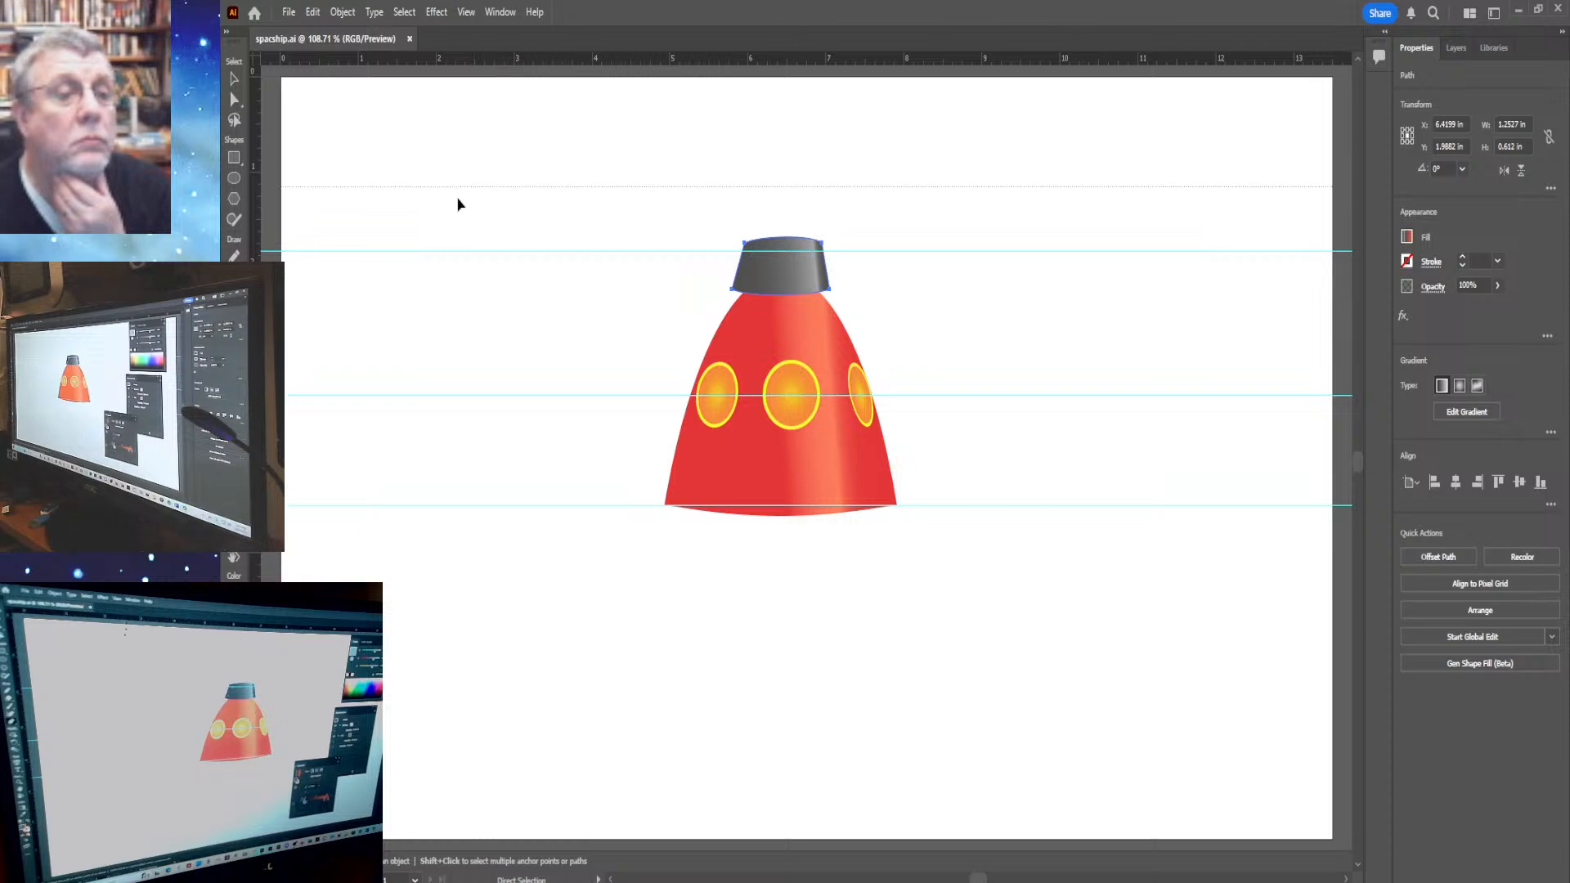
drag(458, 204, 446, 286)
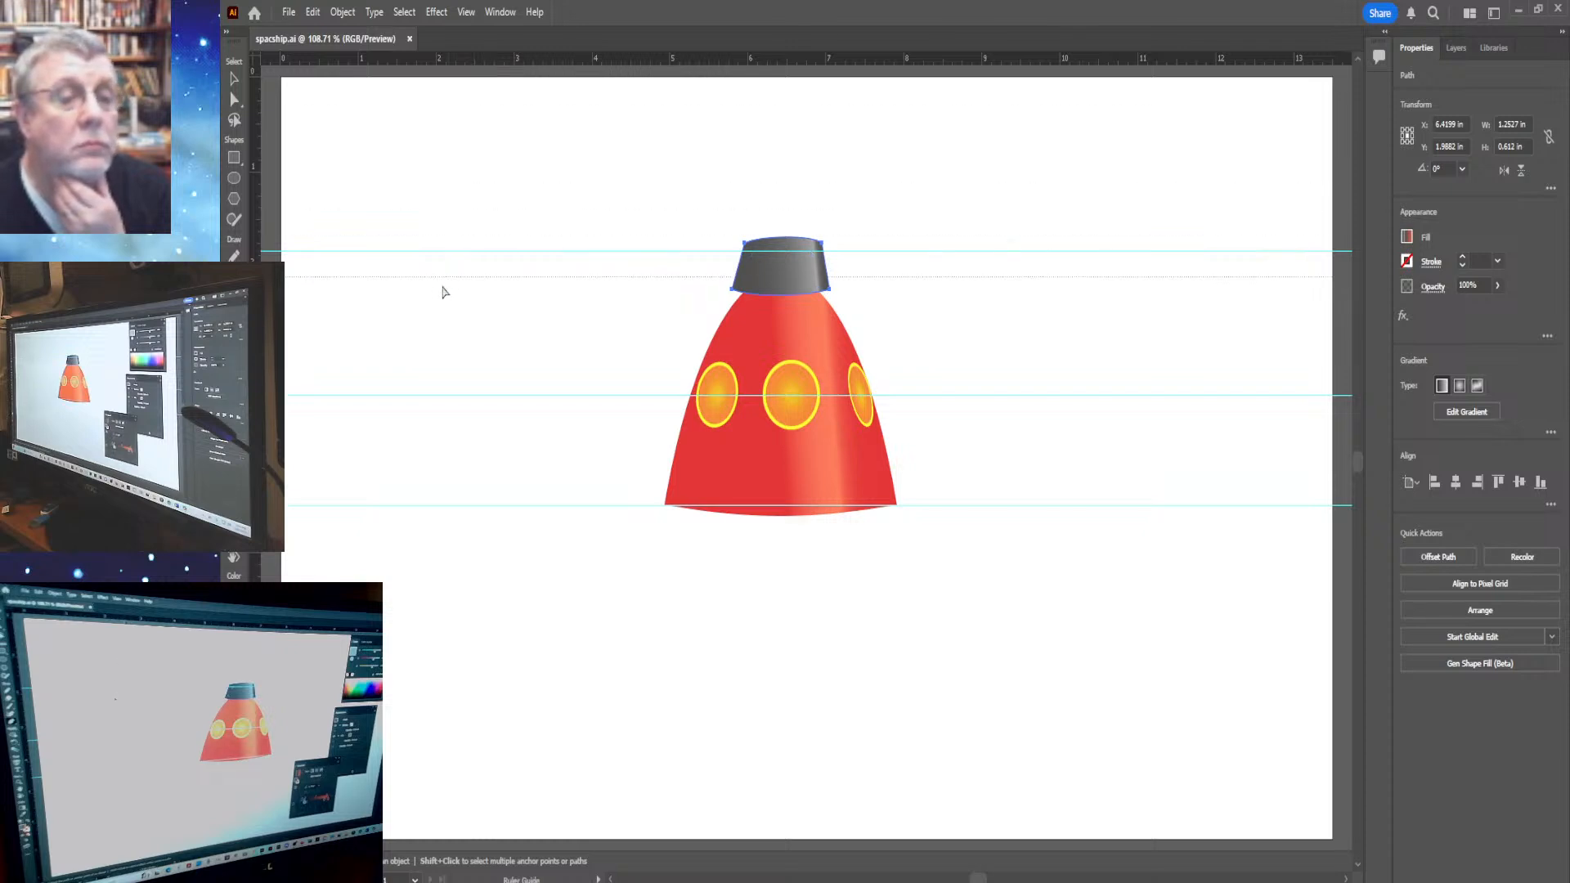
click(365, 260)
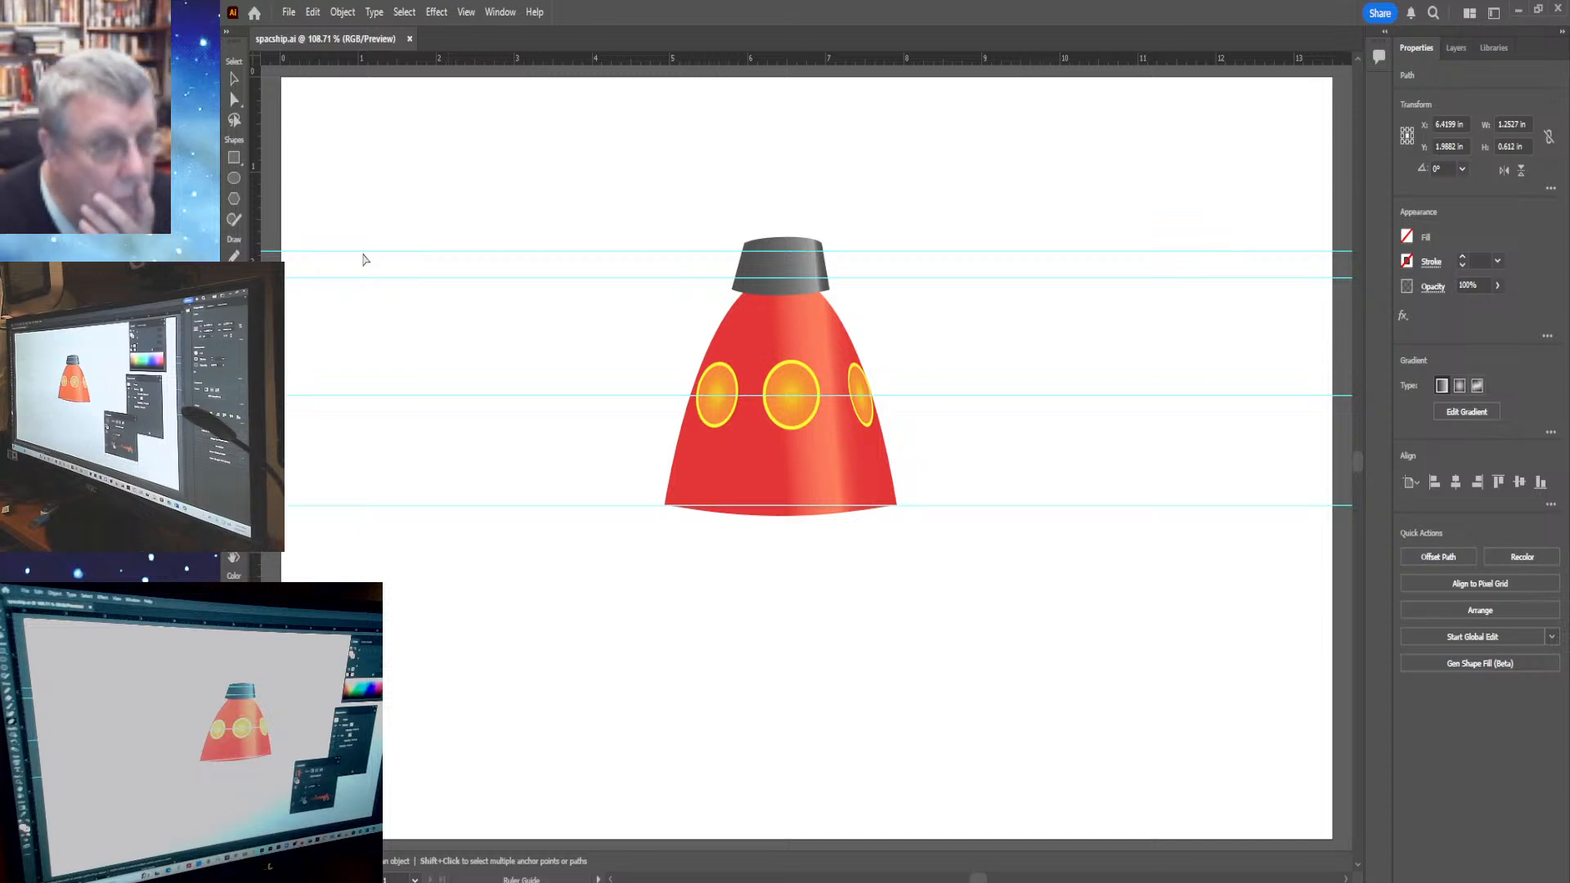
Draw a closed Pen shape about 1.33 in wide between the two upper guides, with a curved bottom and bulging right edge
key(p)
click(363, 250)
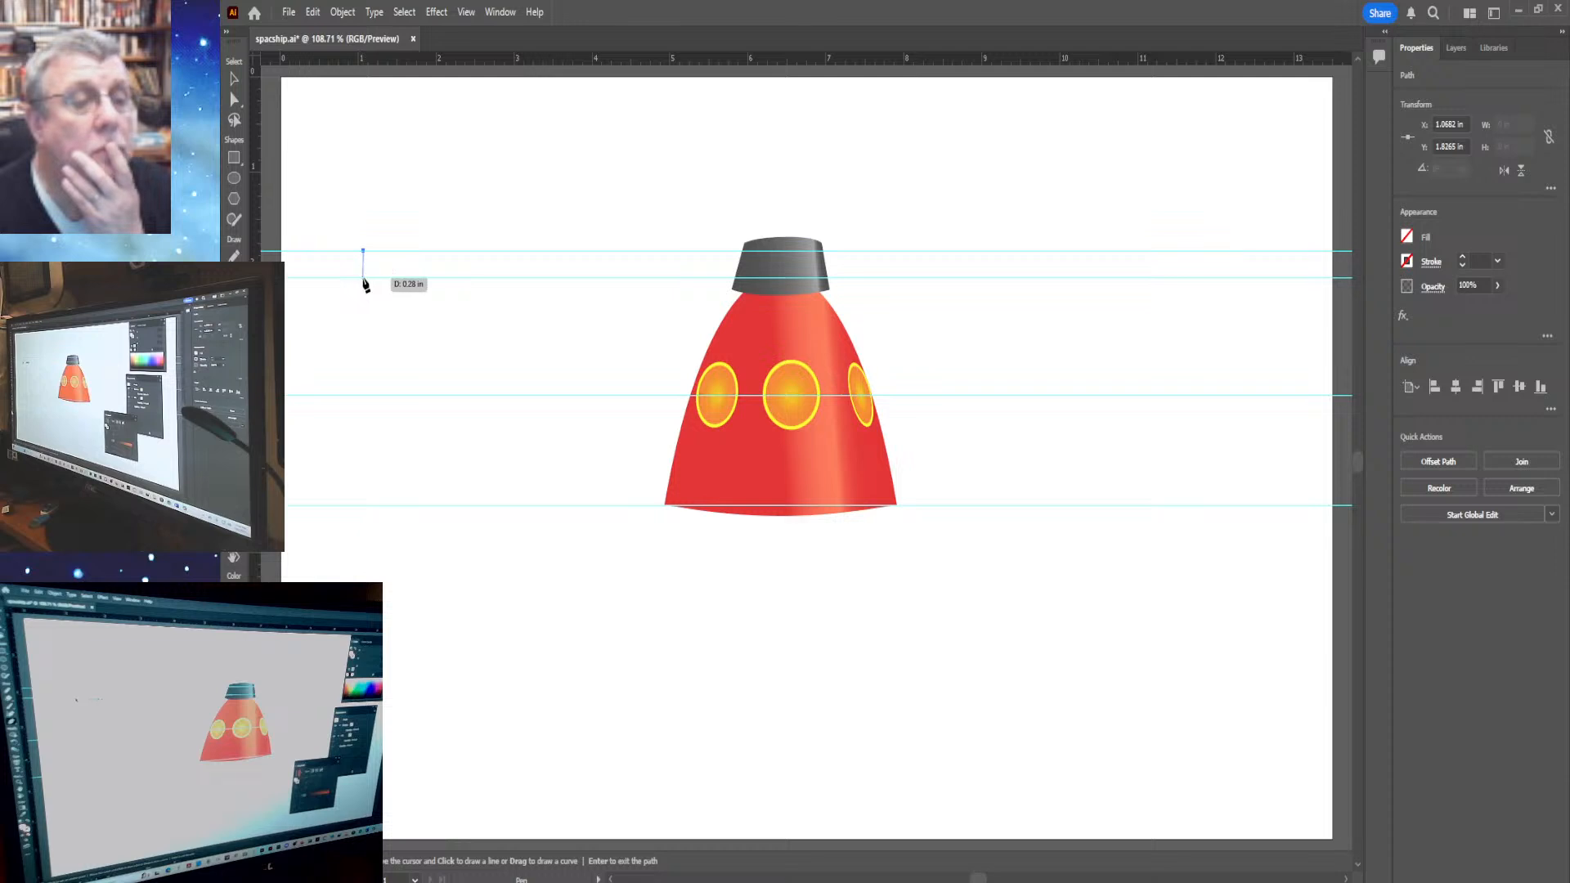
click(364, 278)
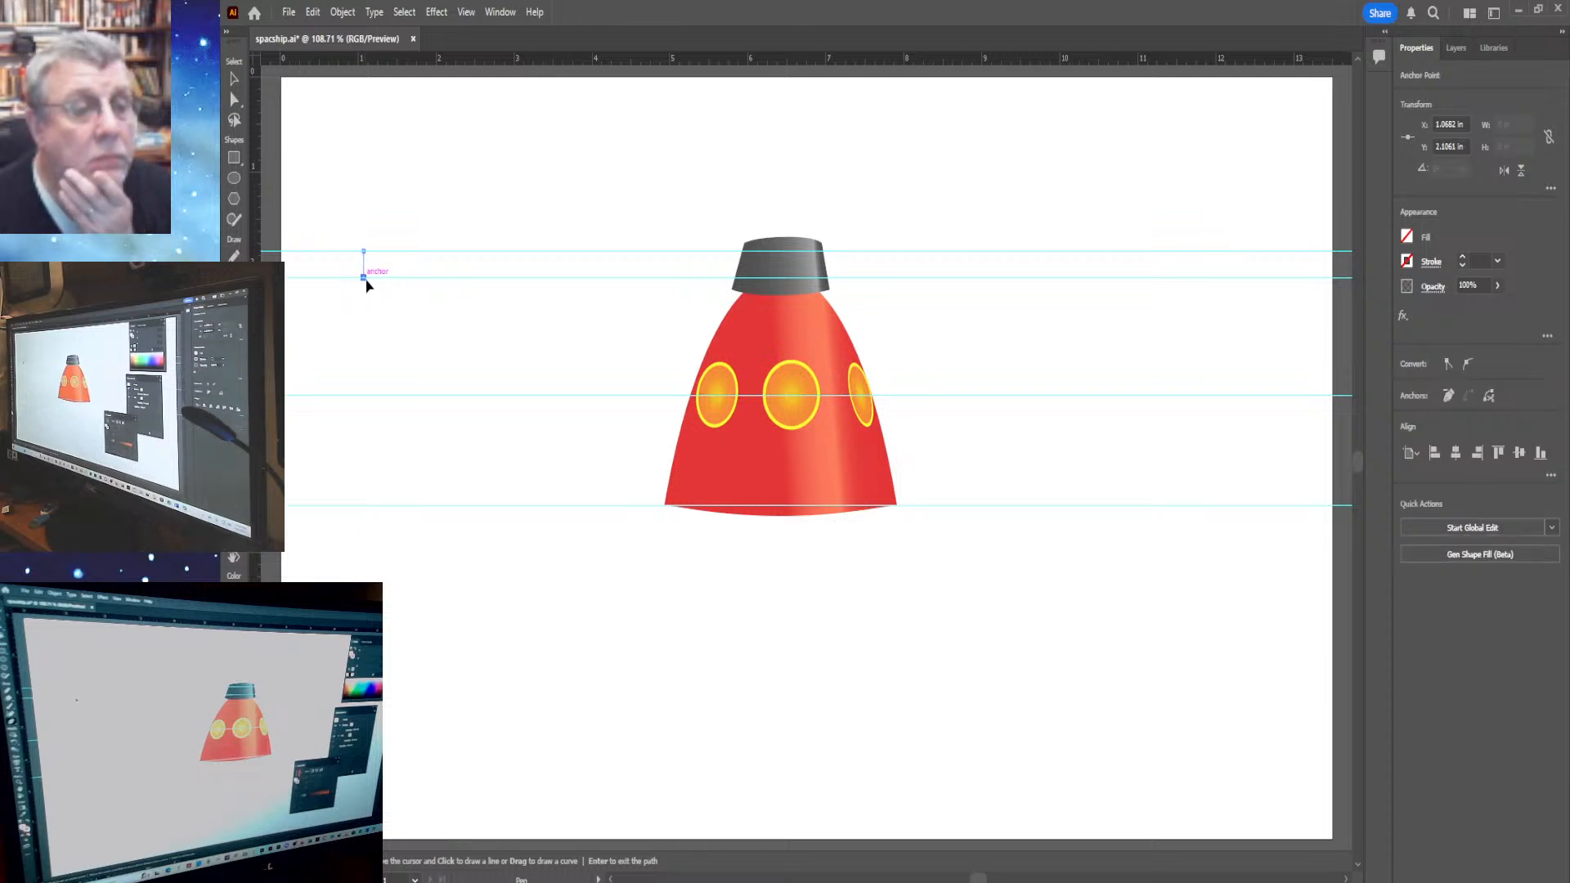
drag(382, 289, 383, 286)
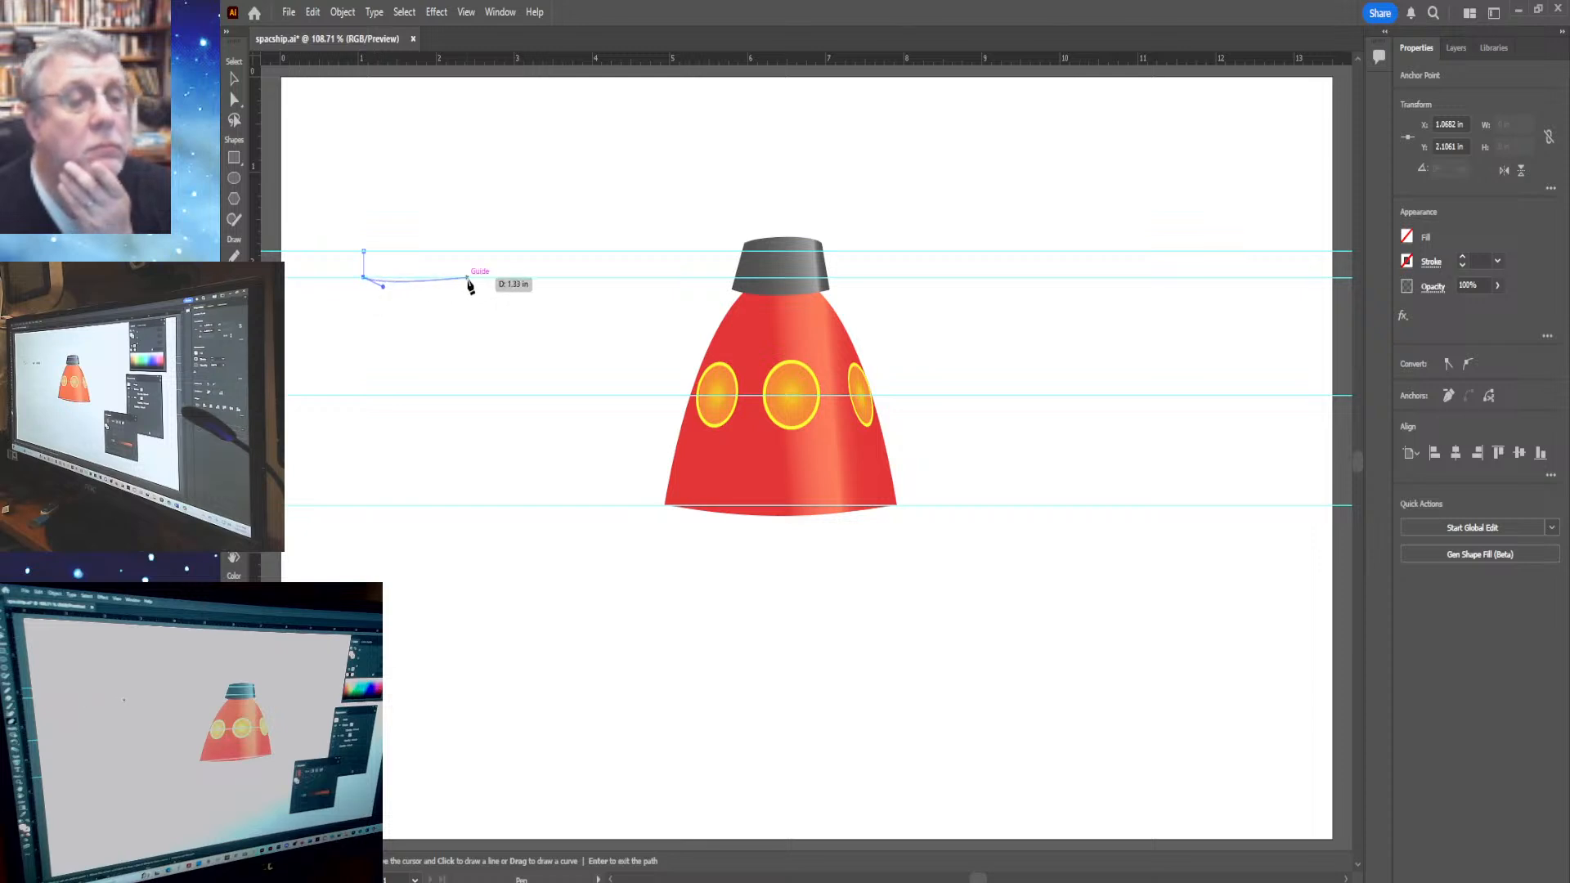
mouse_move(468, 279)
mouse_down()
mouse_move(456, 291)
mouse_move(475, 270)
mouse_up()
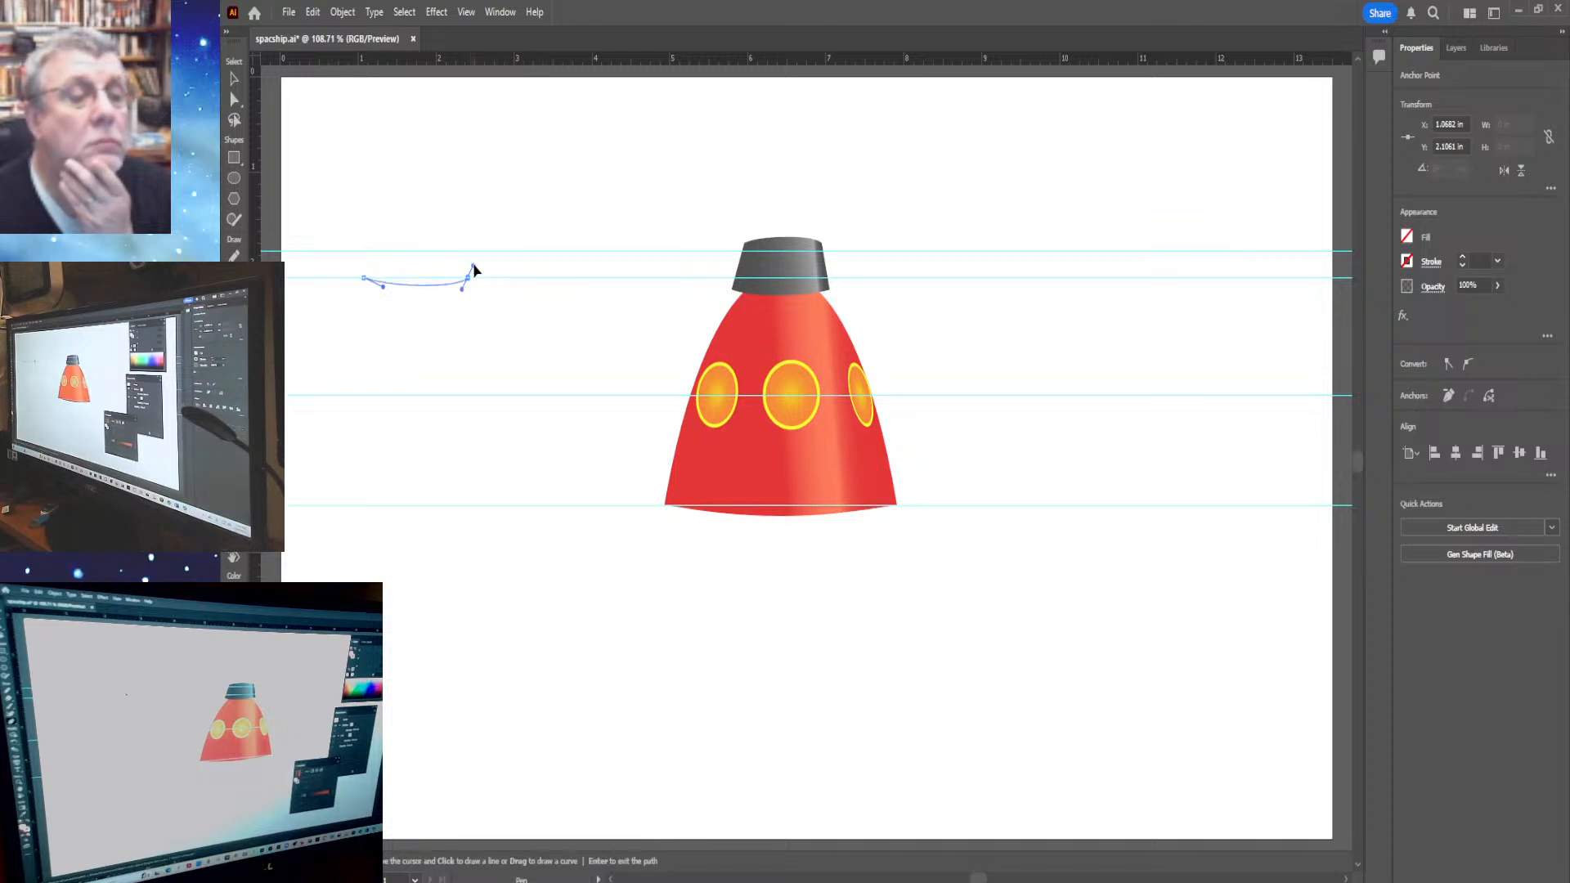
drag(475, 270, 480, 270)
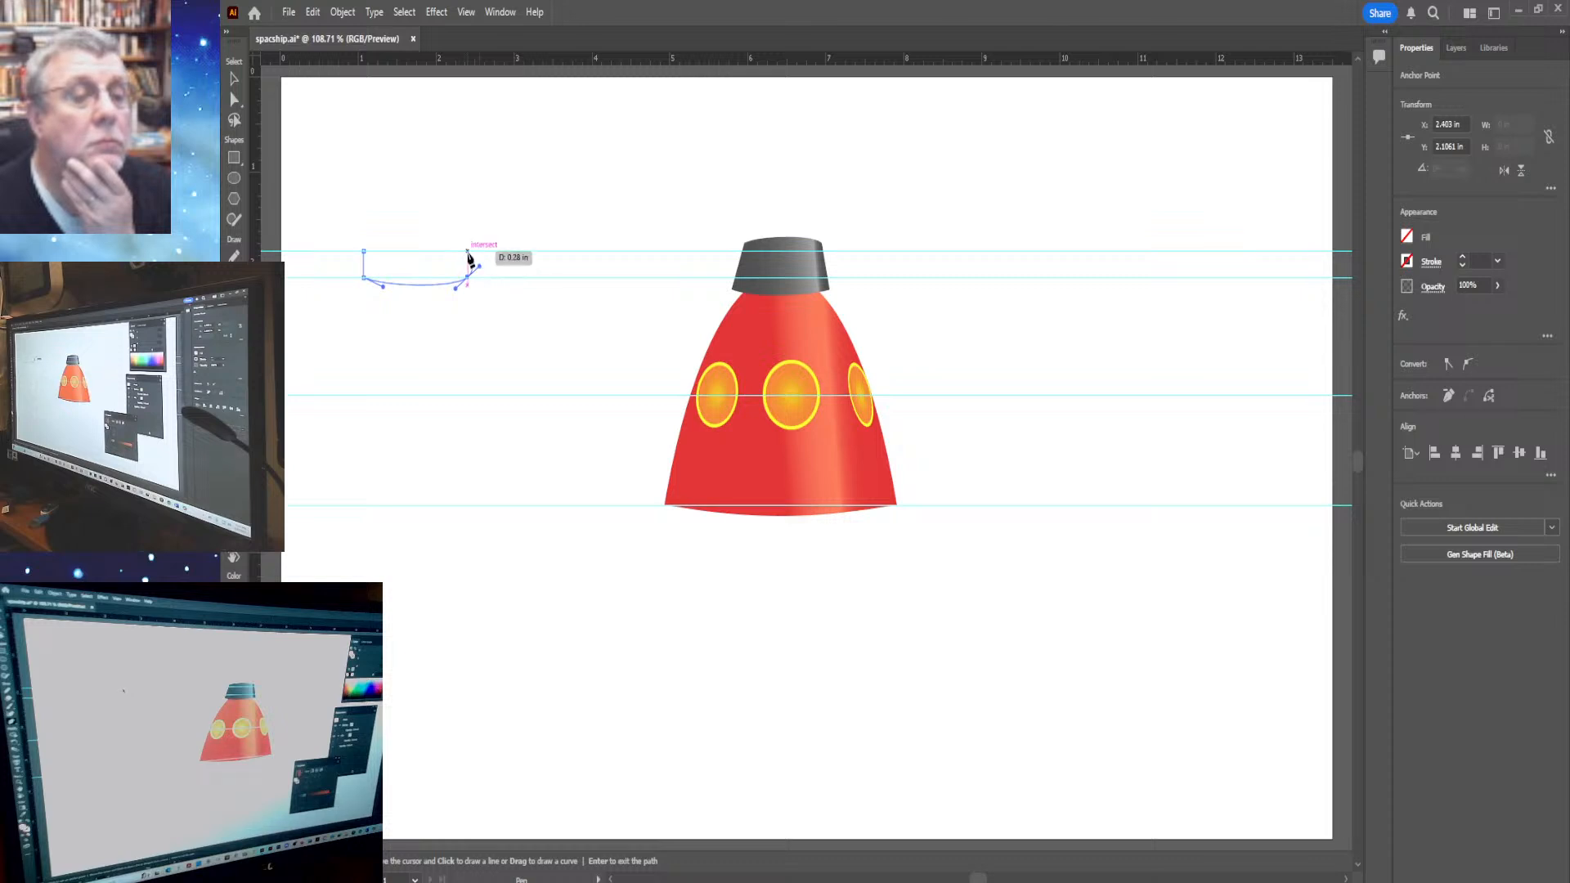
click(467, 250)
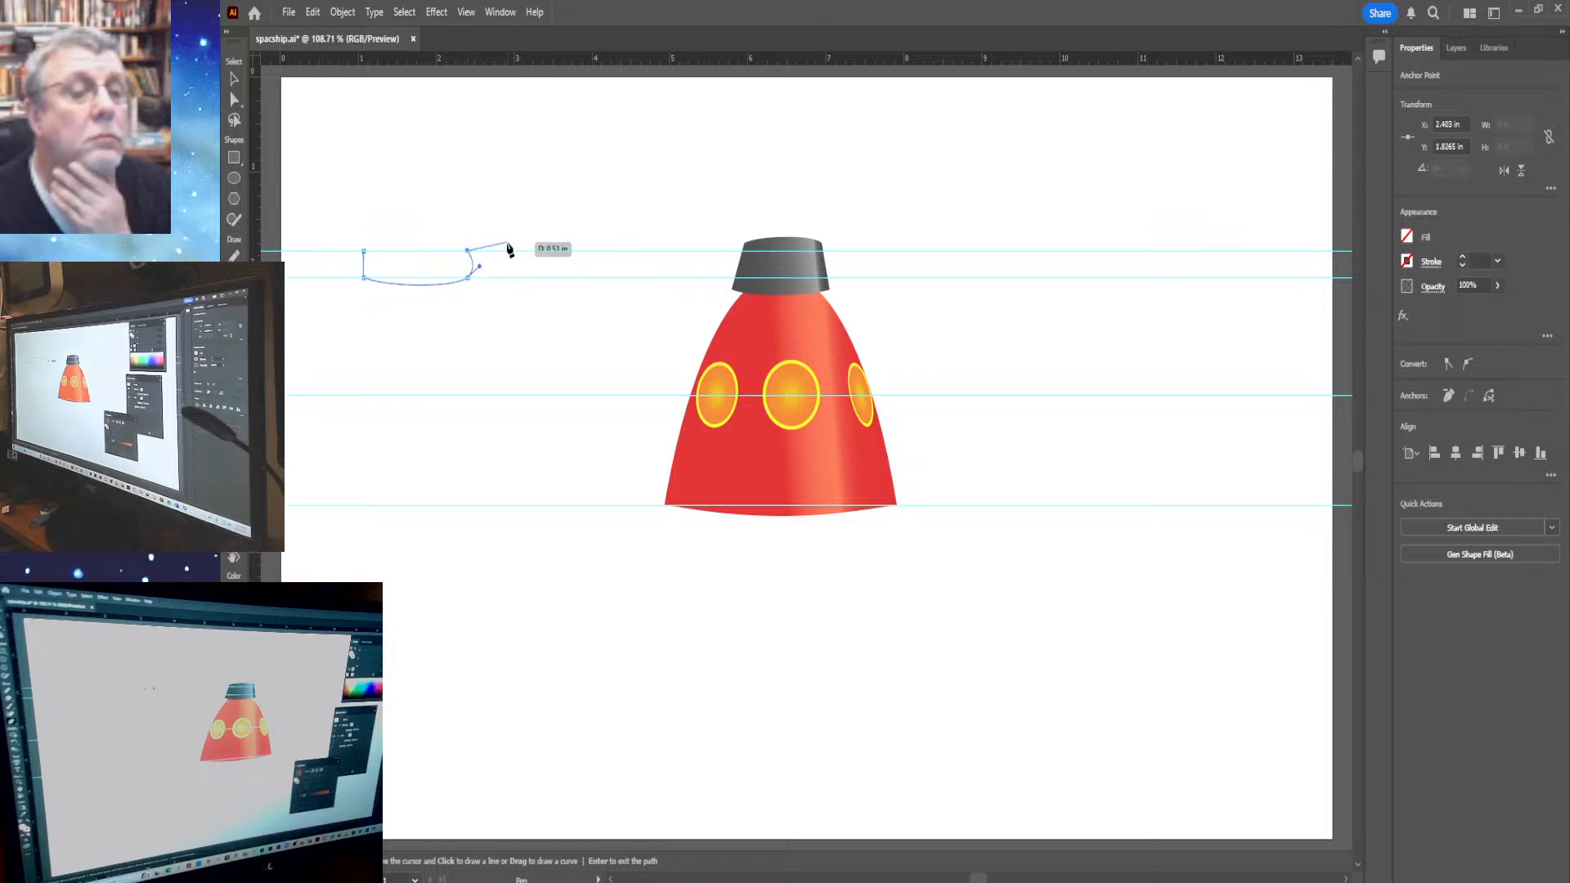
click(364, 252)
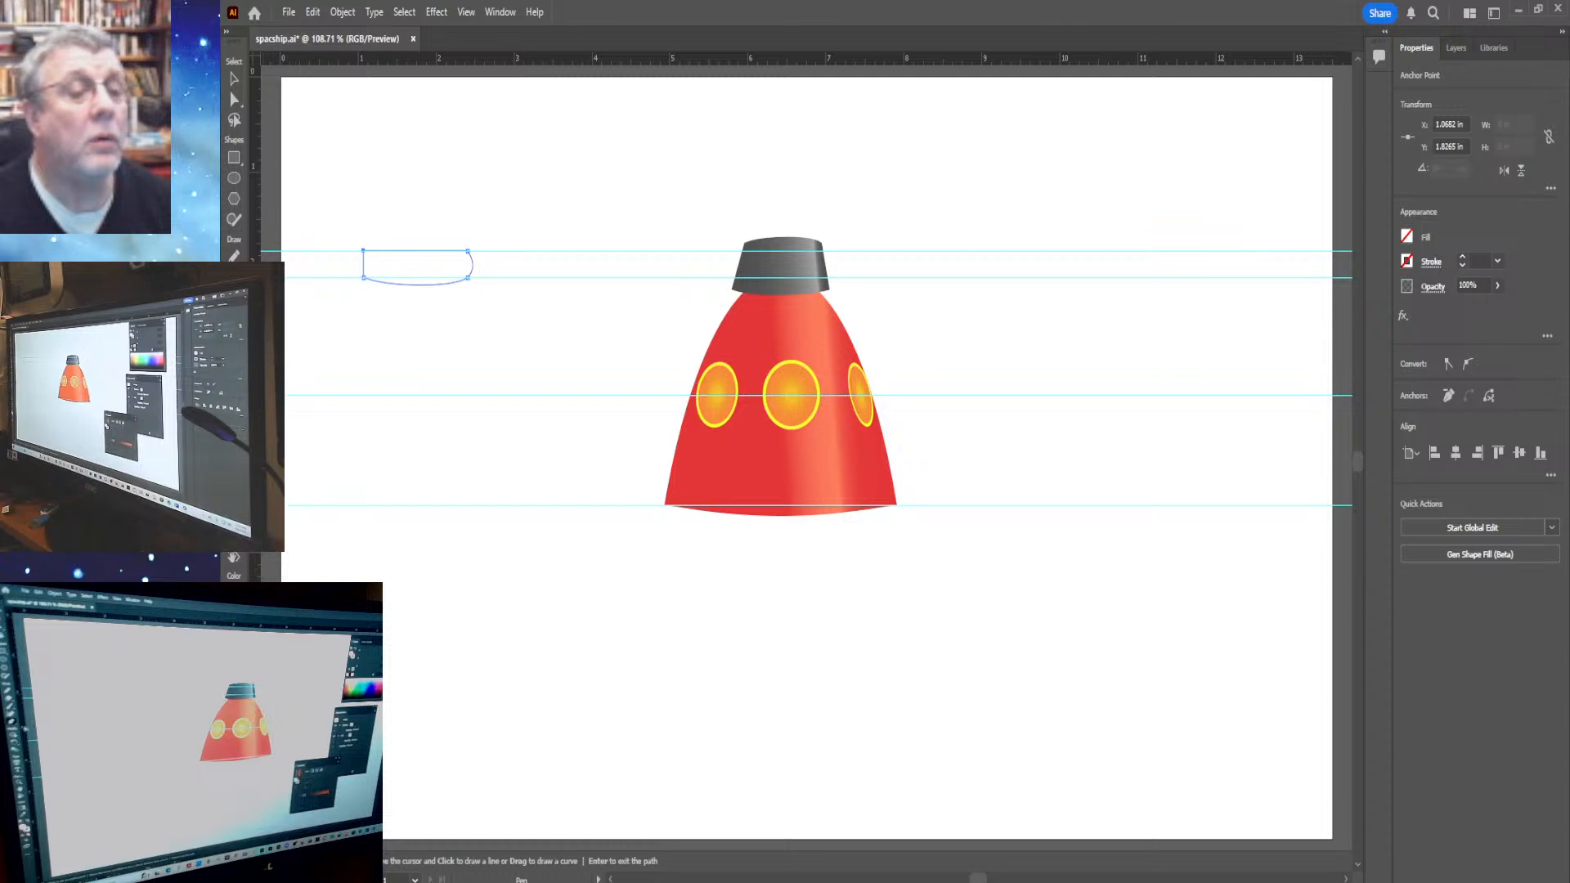
Straighten the small outline's right edge and try to reshape its bottom curve at the lower-right anchor
key(a)
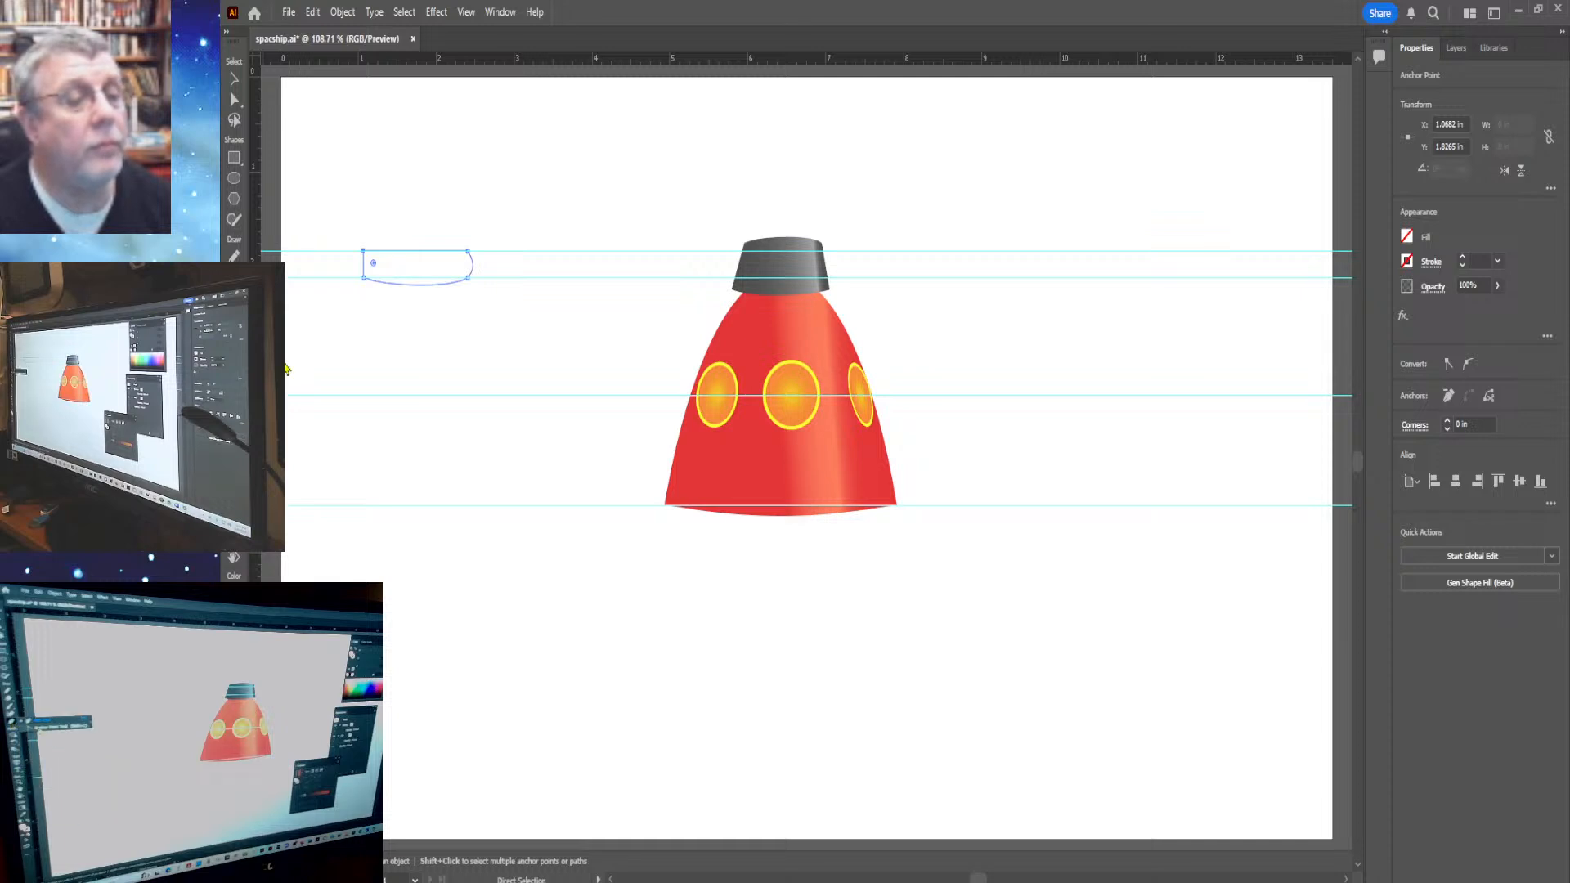
key(shift+c)
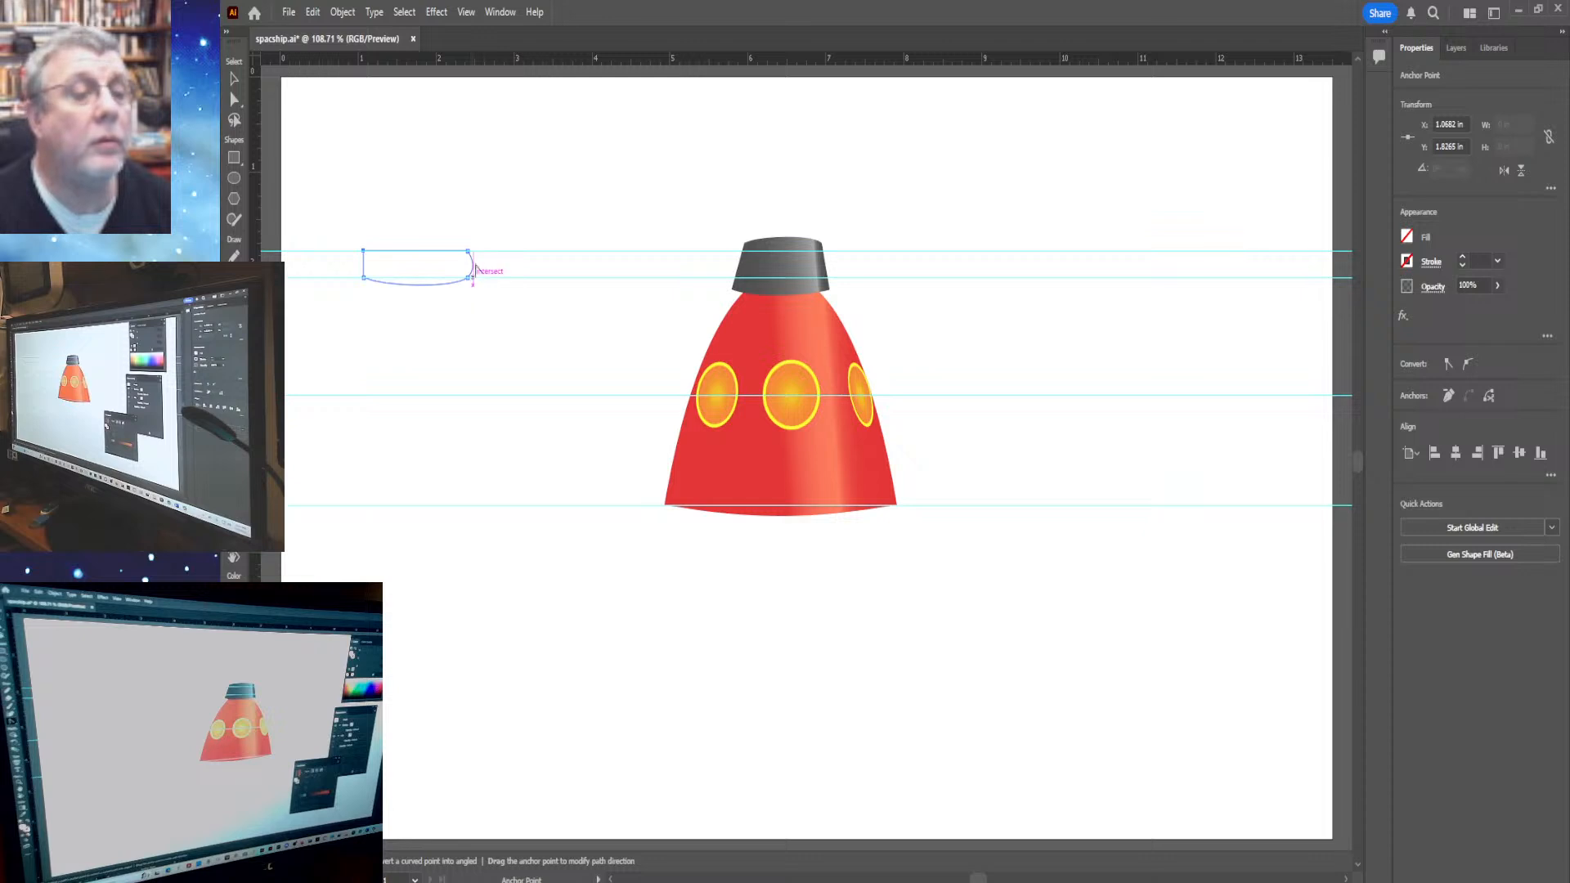
mouse_move(469, 277)
mouse_down()
mouse_move(493, 243)
mouse_move(480, 268)
mouse_move(459, 259)
mouse_move(471, 265)
mouse_up()
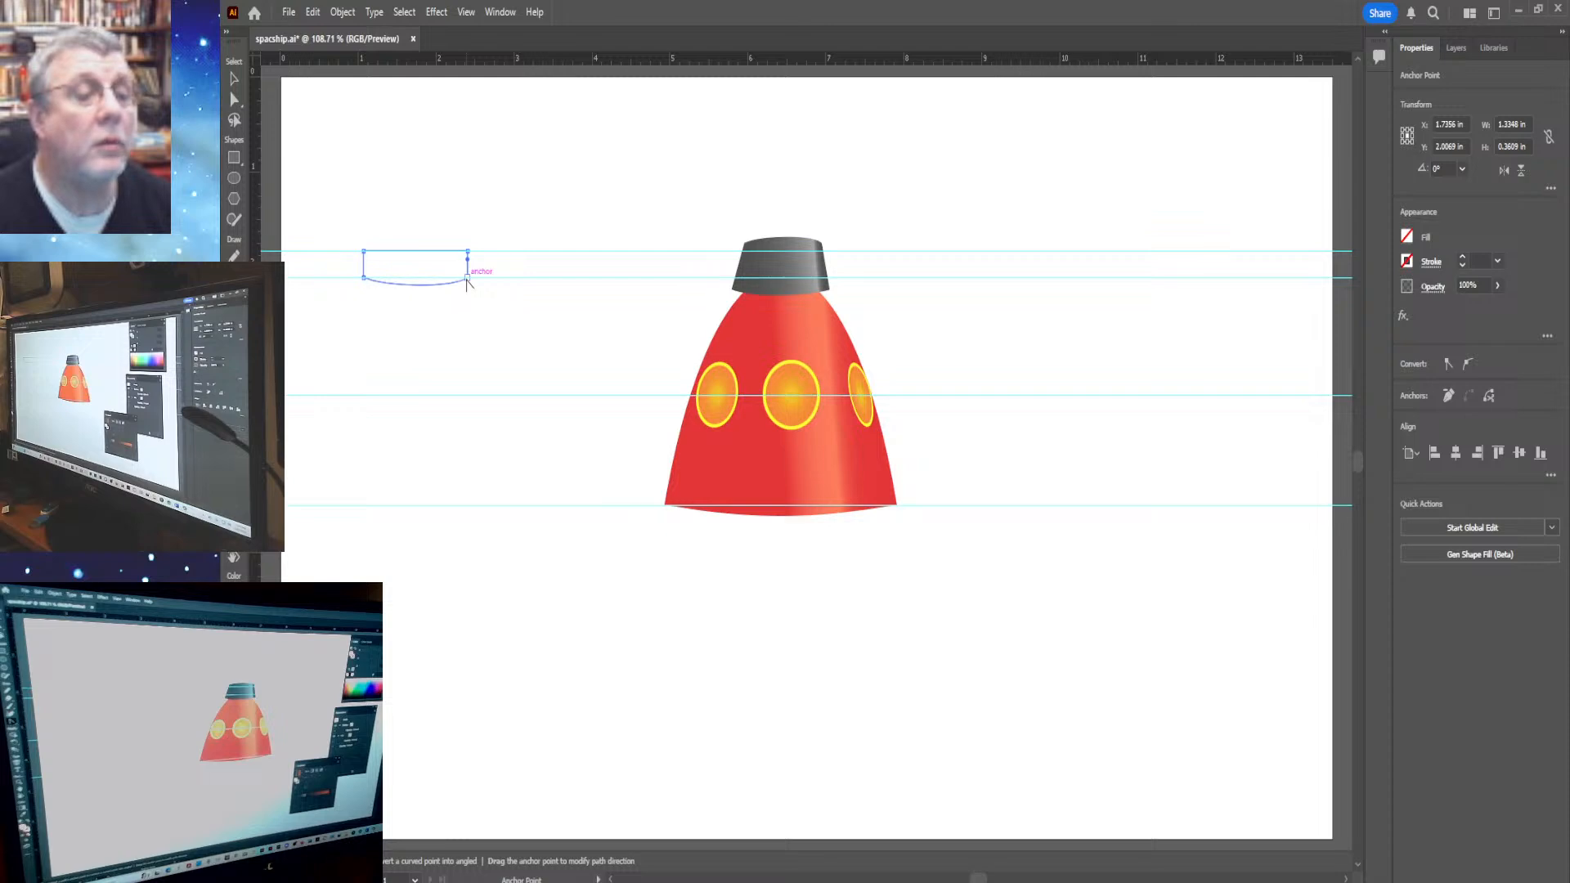
drag(467, 280, 389, 298)
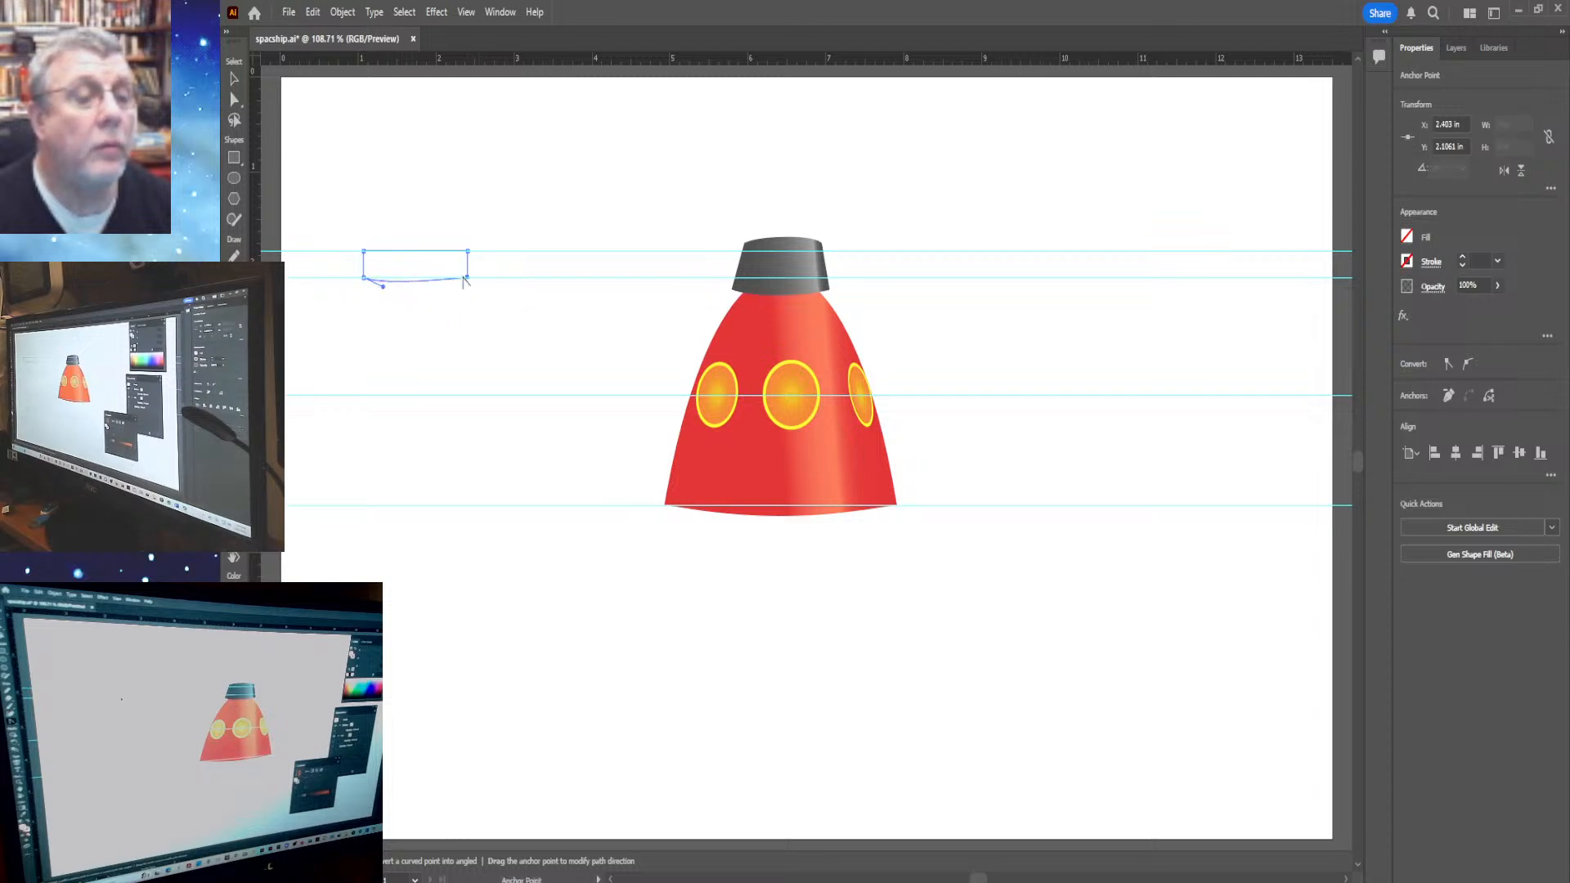
mouse_move(467, 279)
mouse_down()
mouse_move(458, 291)
mouse_move(480, 270)
mouse_move(470, 286)
mouse_up()
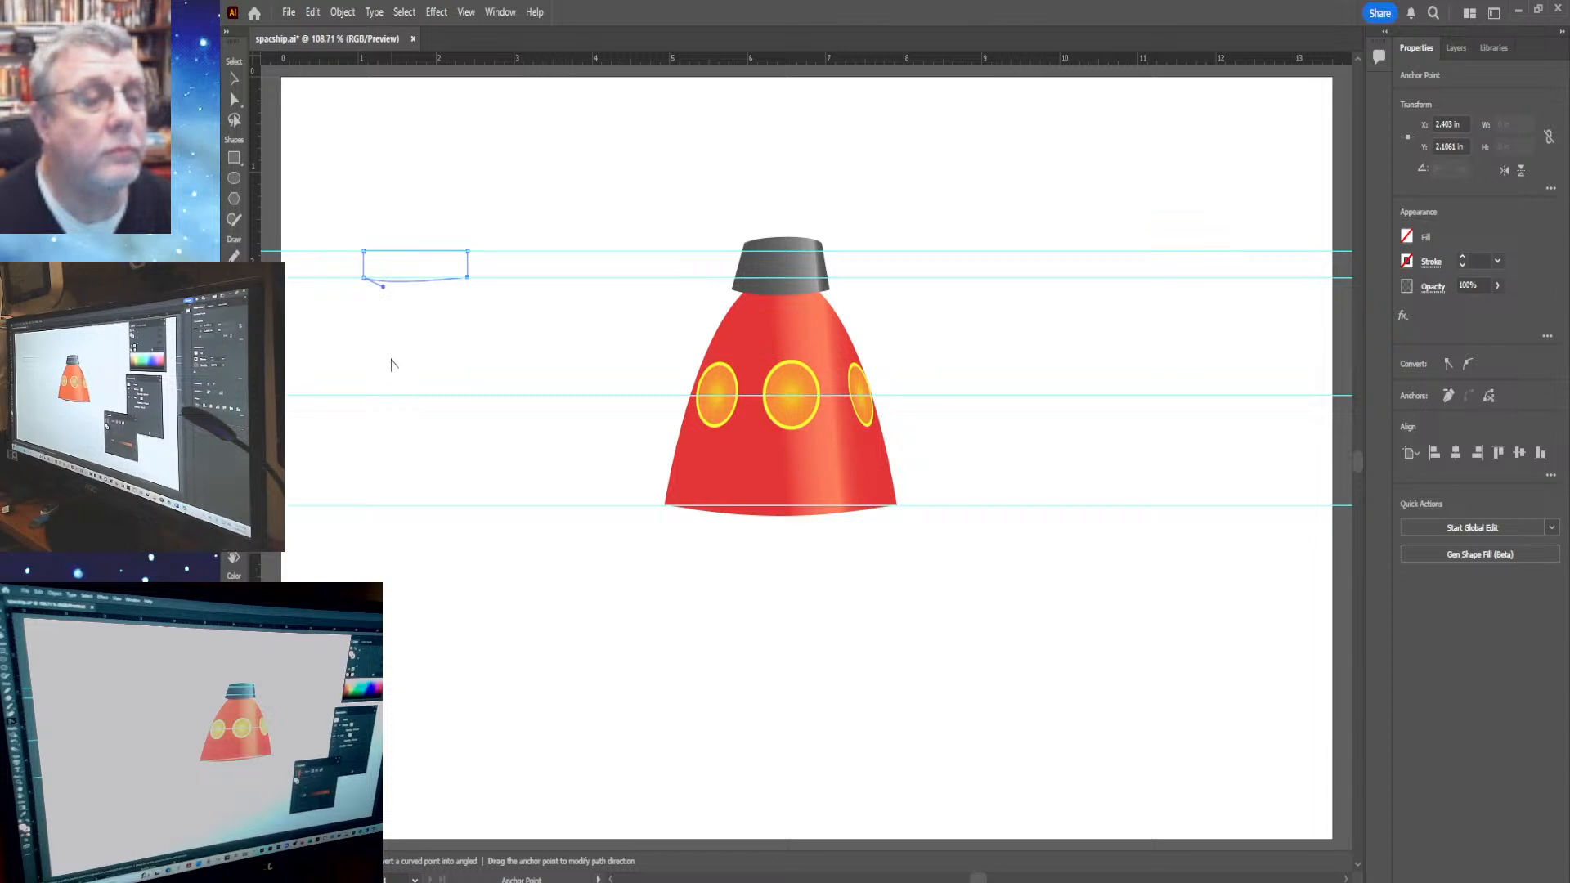
Delete the small outline together with the two upper guides
click(234, 79)
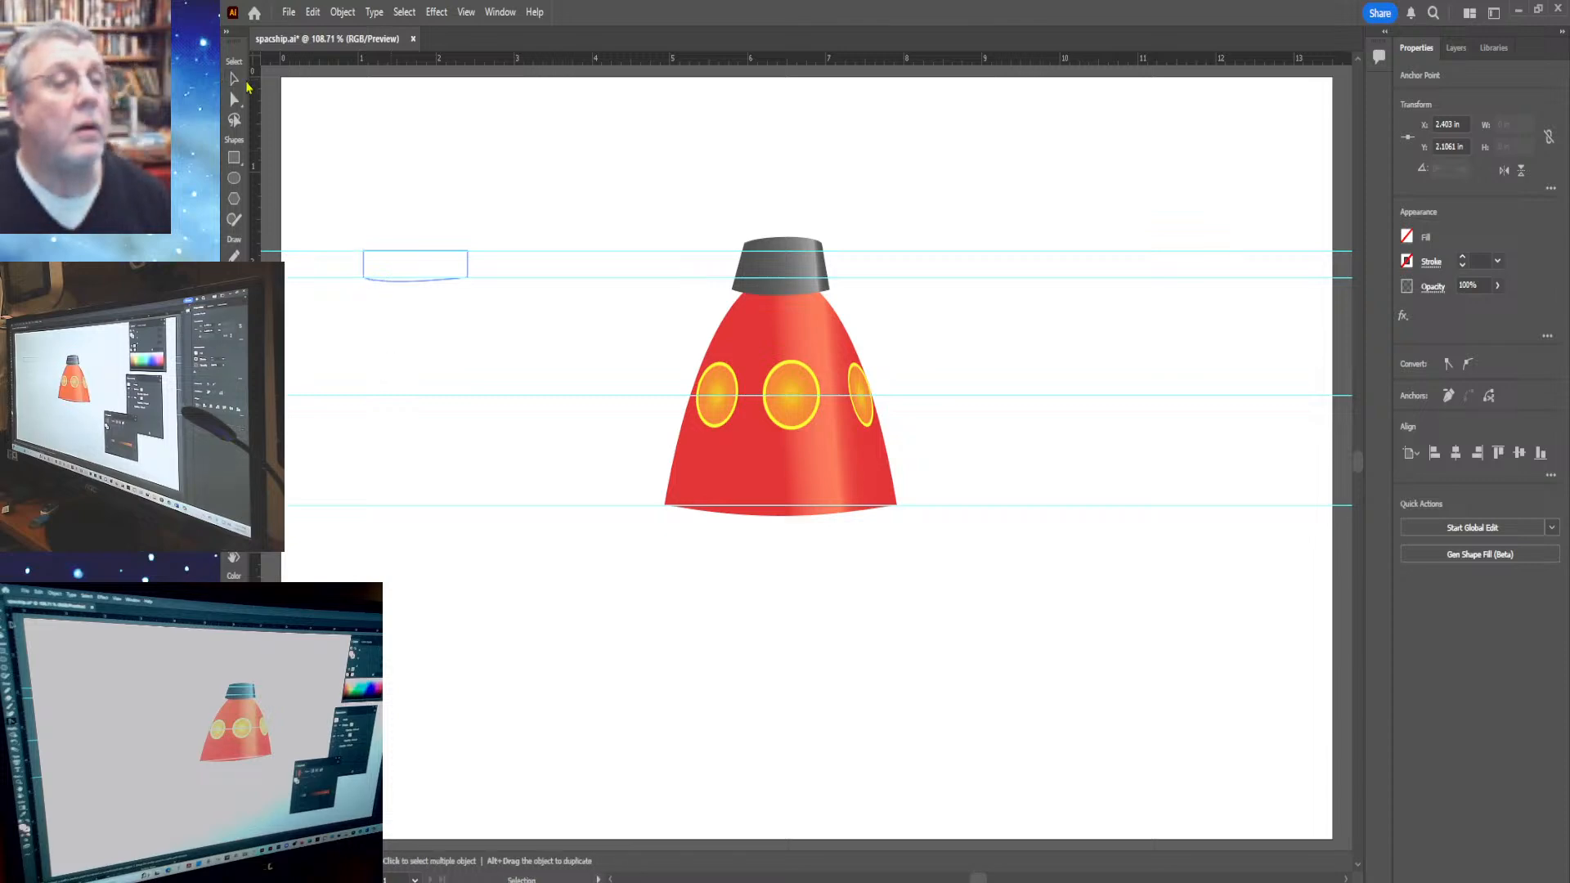
drag(283, 165, 503, 331)
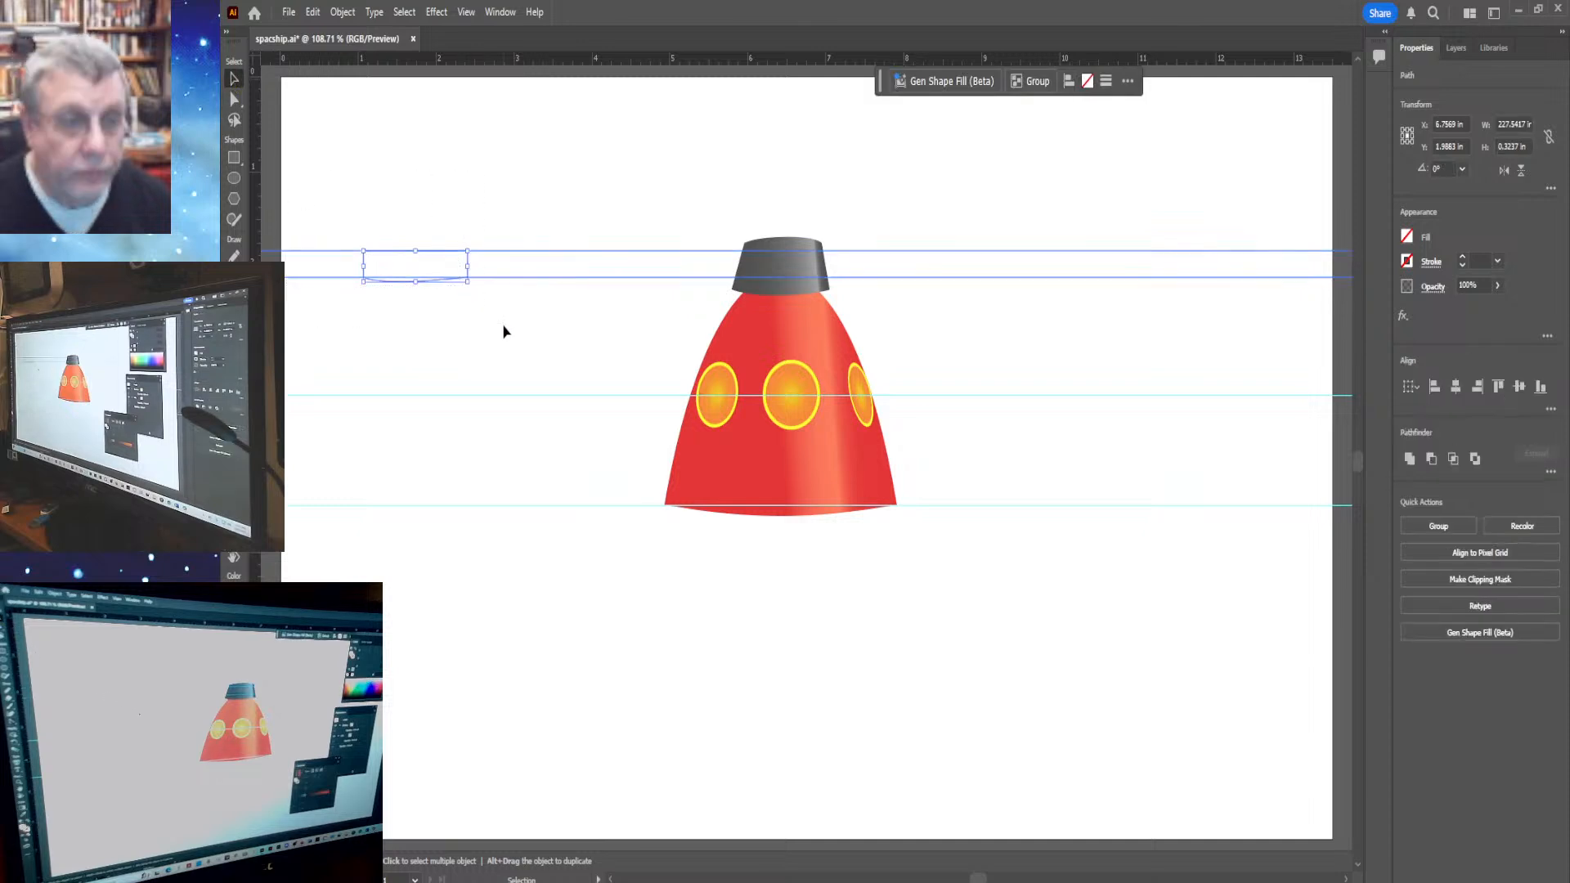
key(Delete)
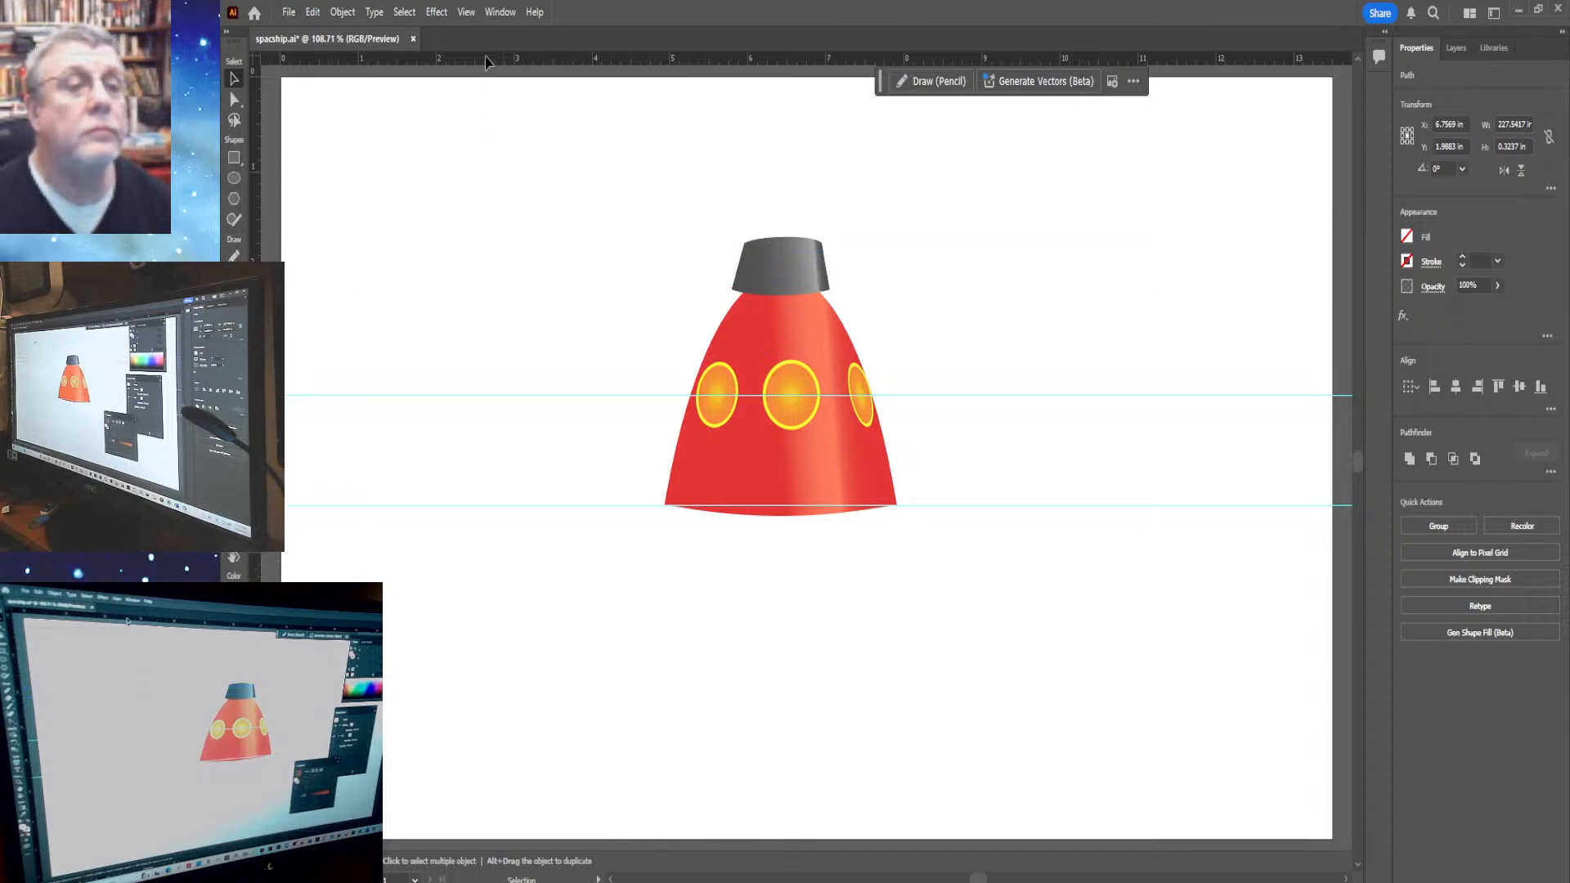
Add two horizontal guides above the gray cap at about 1.62 in and 1.27 in
click(479, 102)
drag(446, 294, 443, 232)
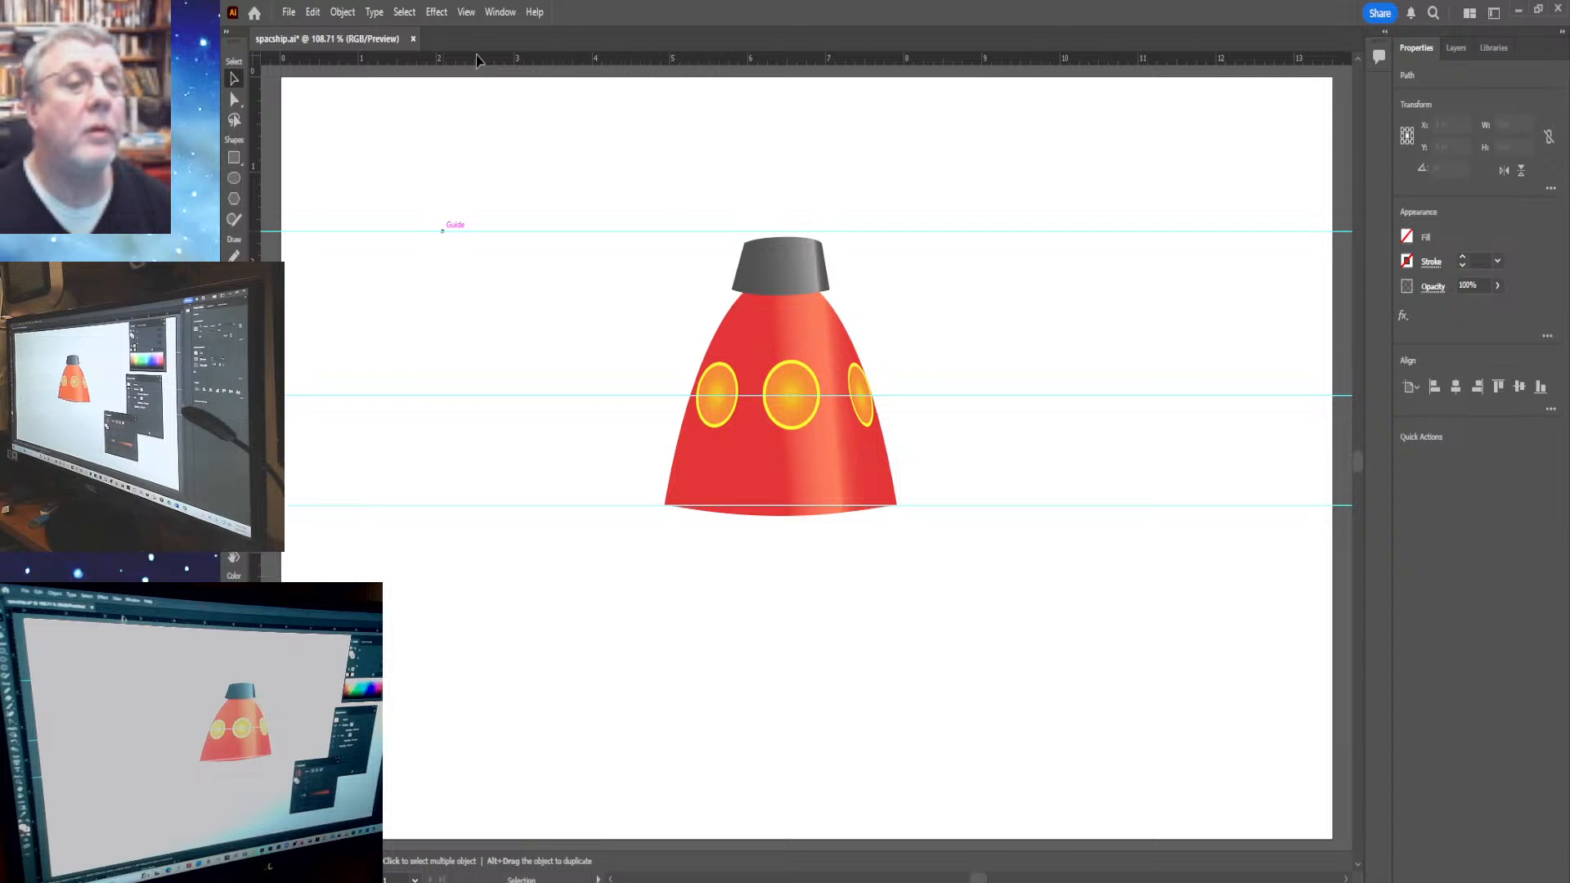
drag(455, 229, 474, 198)
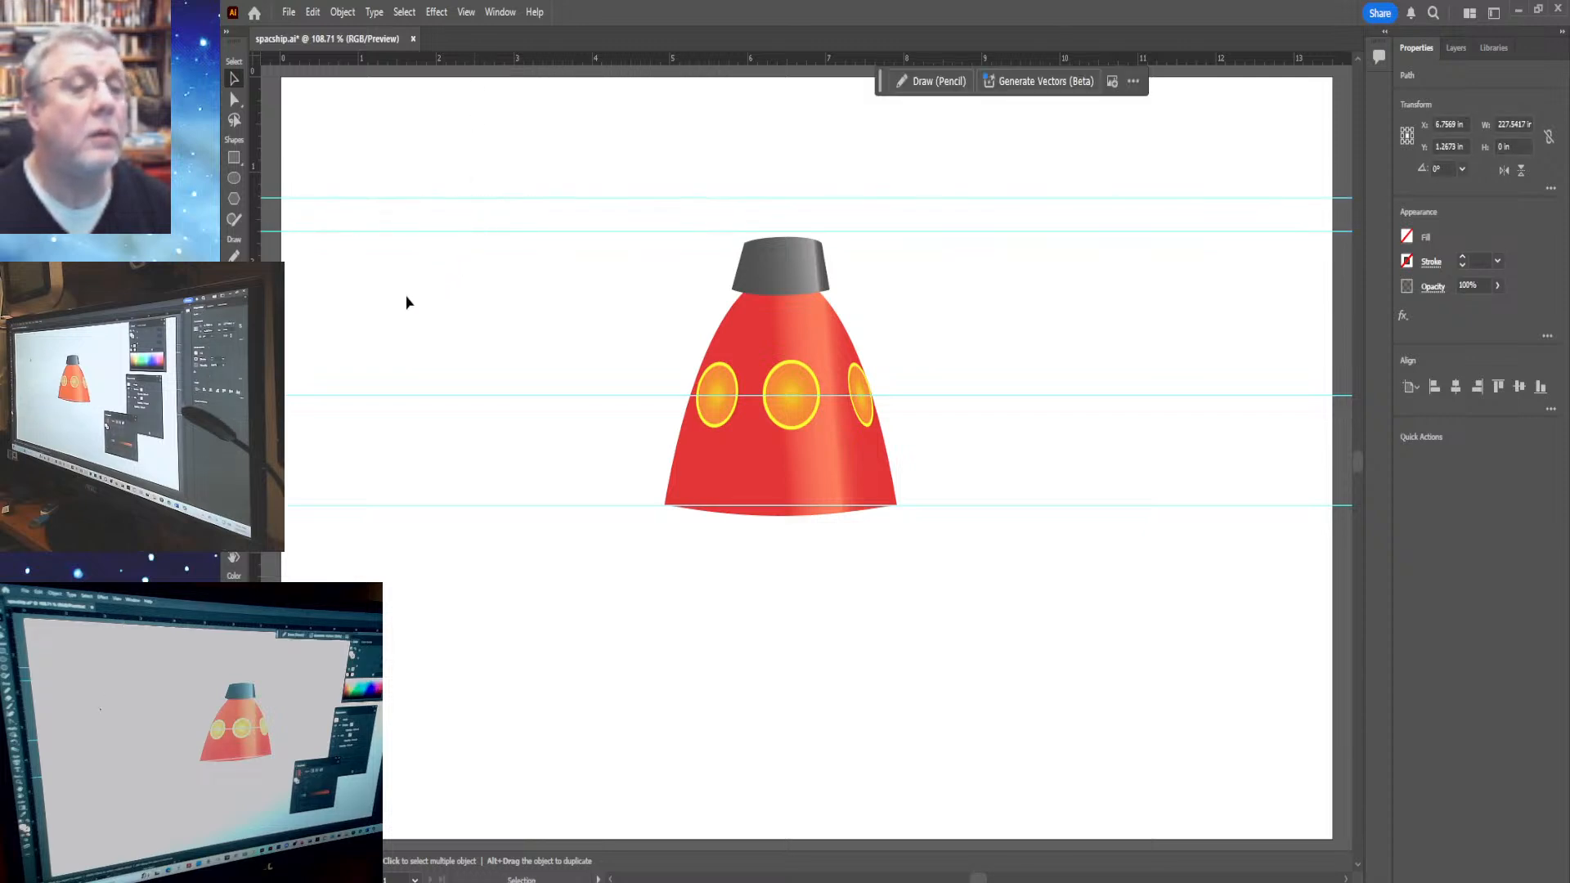
Draw a closed Pen shape about 1.36 in wide between the two upper guides, with a curved bottom and bulging right edge
click(337, 415)
key(shift+c)
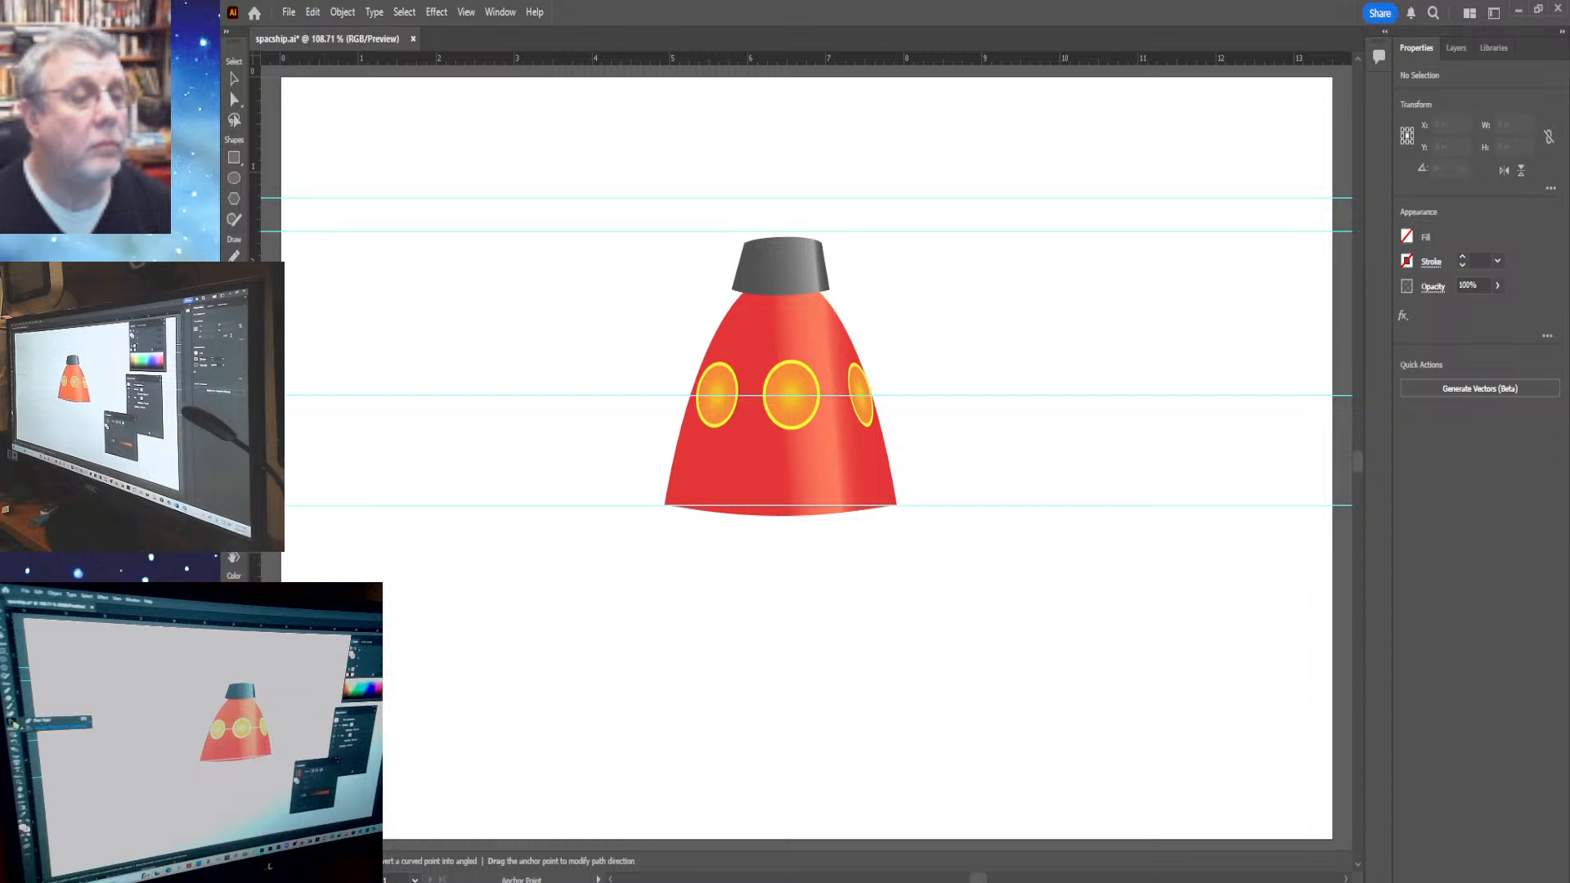
key(p)
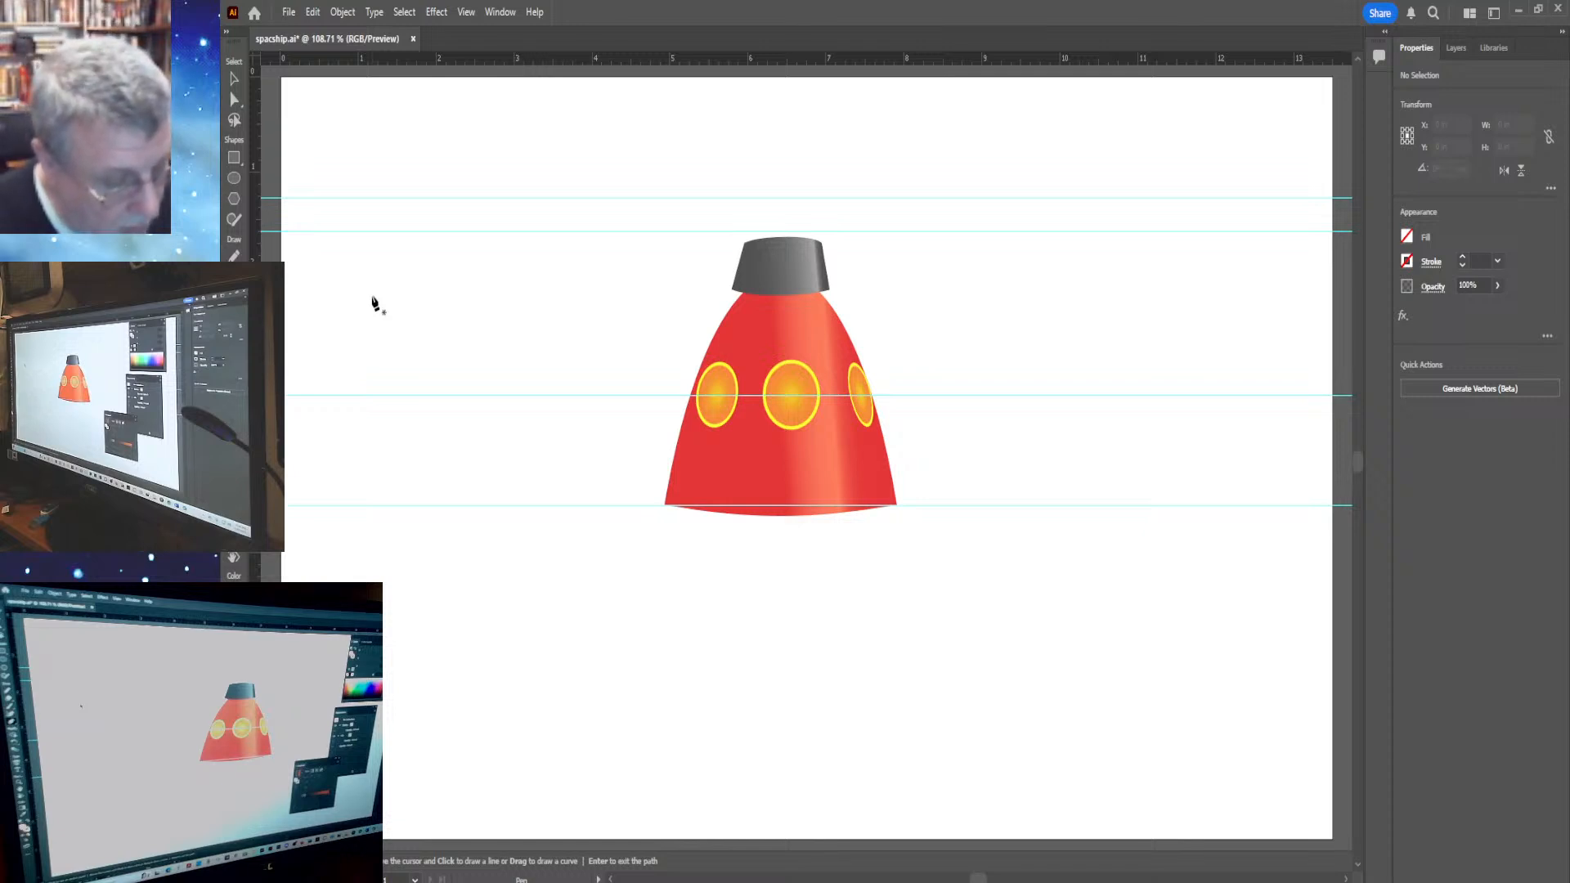
click(385, 231)
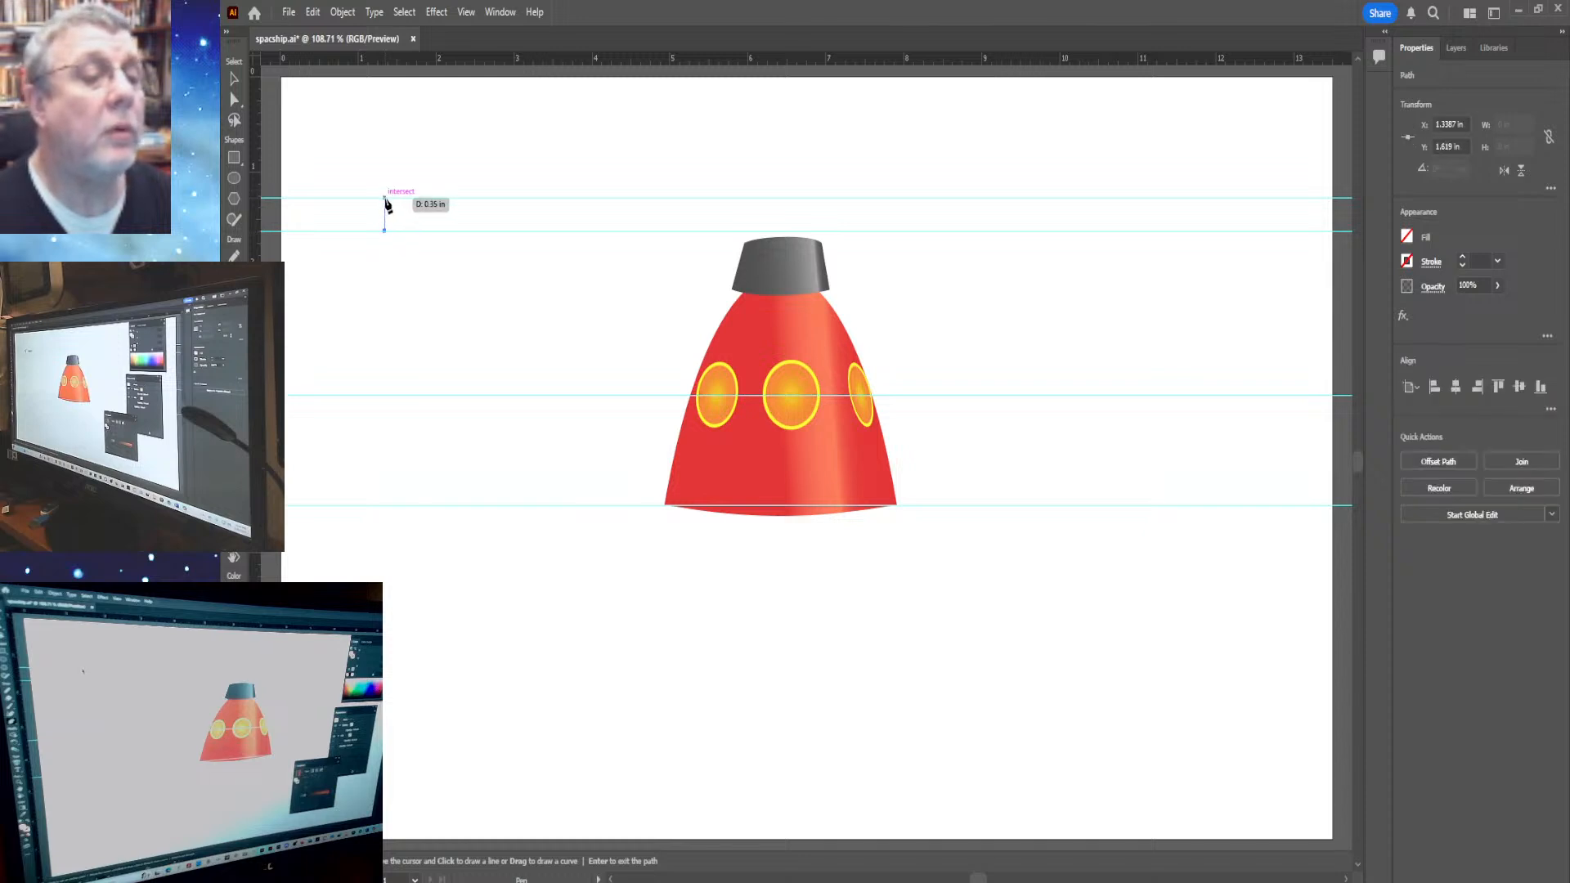
click(385, 197)
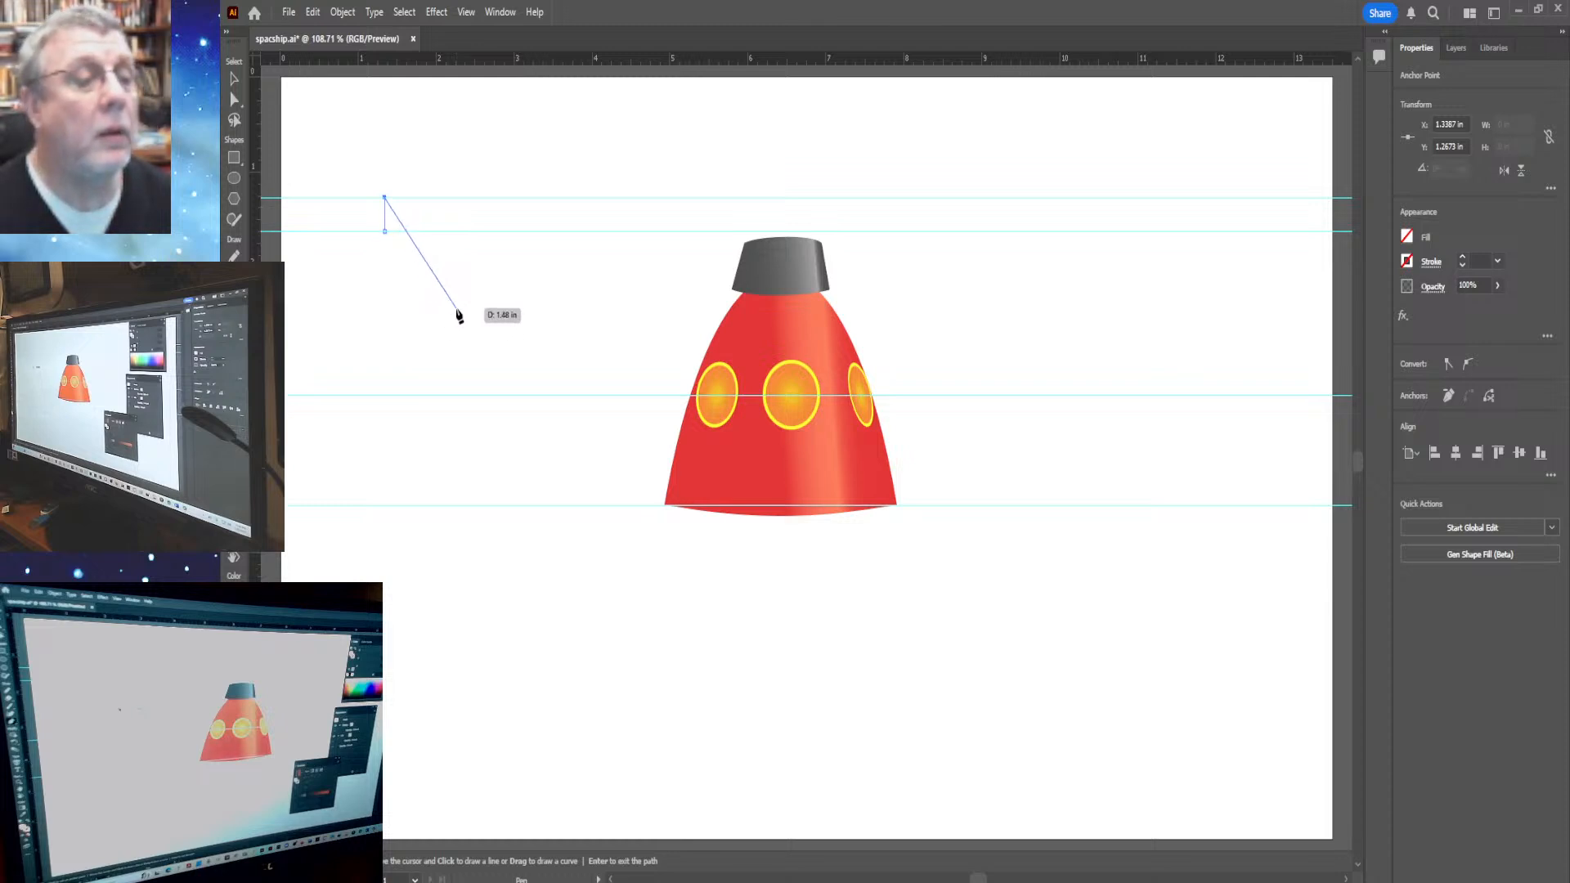
click(490, 198)
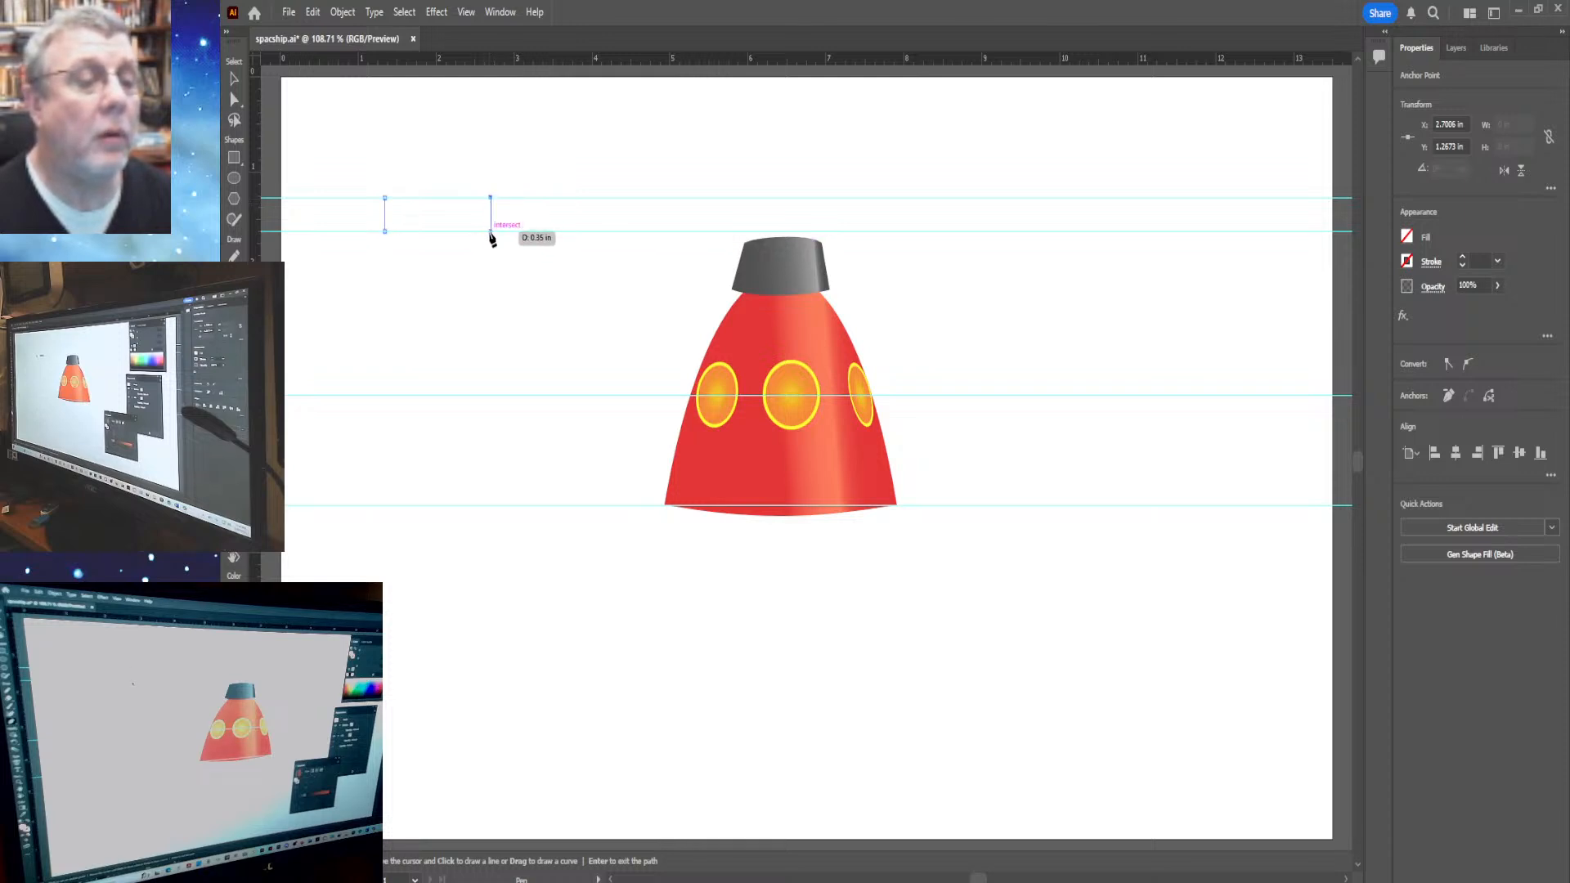
drag(491, 233, 471, 256)
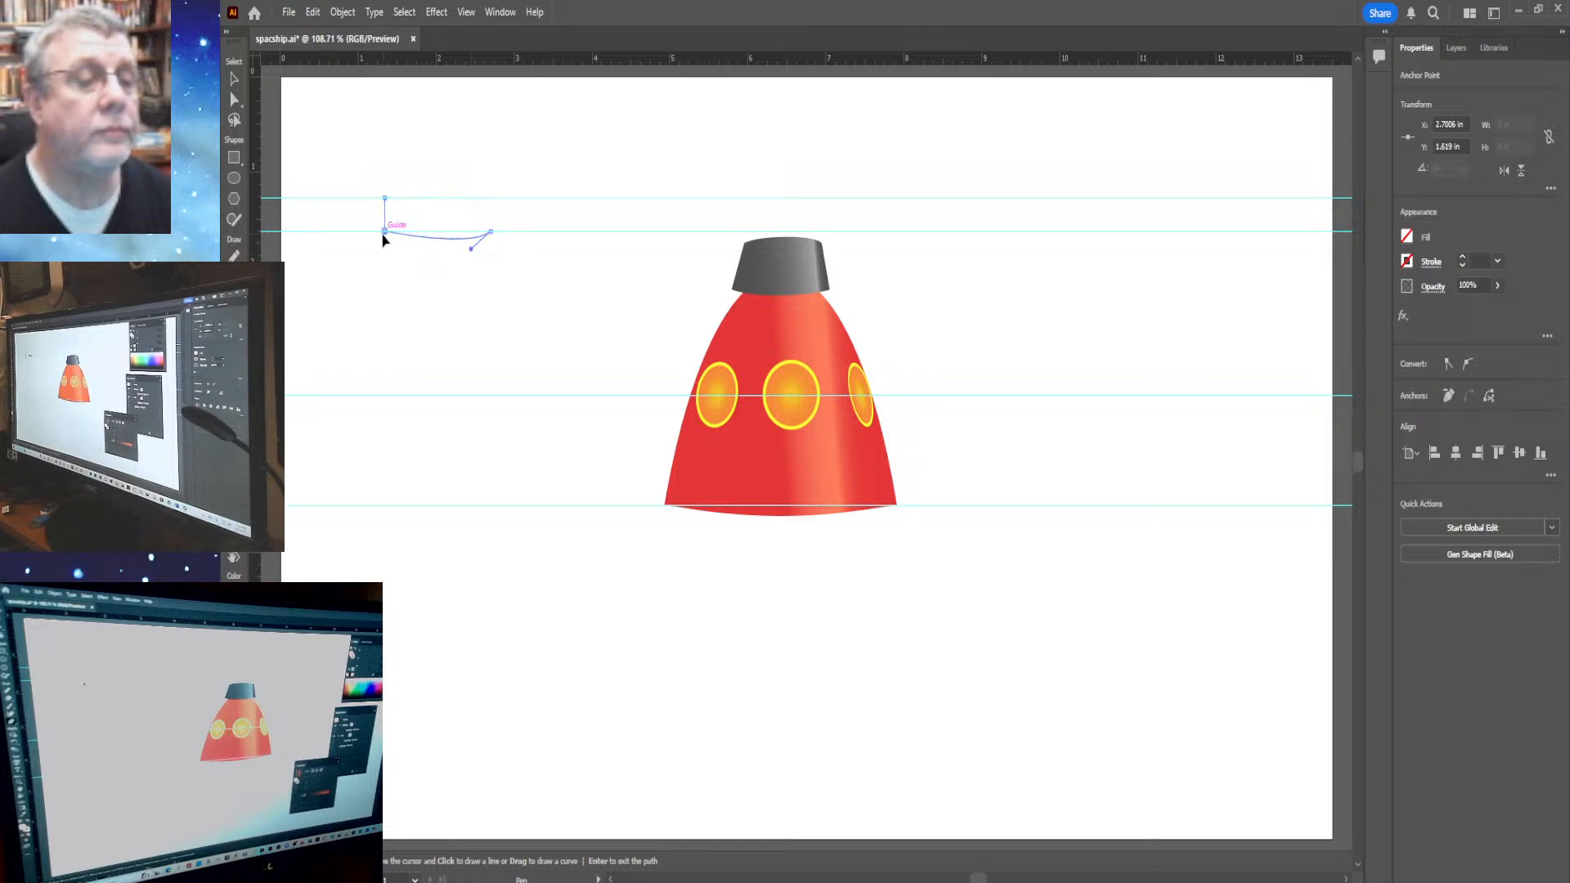
mouse_move(385, 233)
mouse_down()
mouse_move(394, 219)
mouse_move(368, 231)
mouse_move(375, 220)
mouse_up()
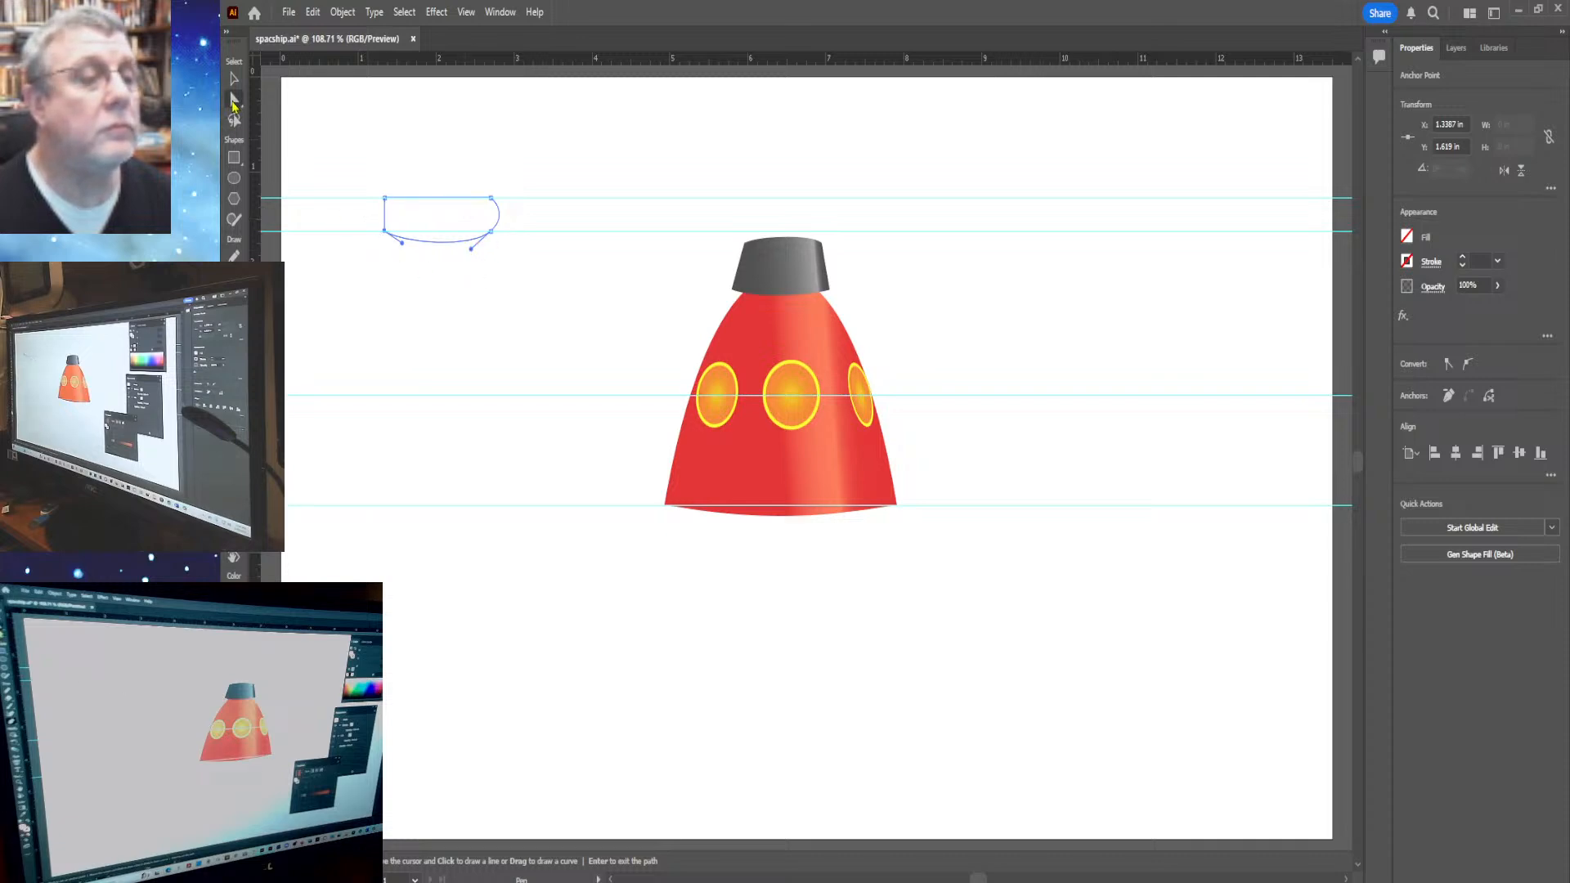
Flatten the small outline's bottom curve at the lower-right anchor and straighten its right edge
click(234, 100)
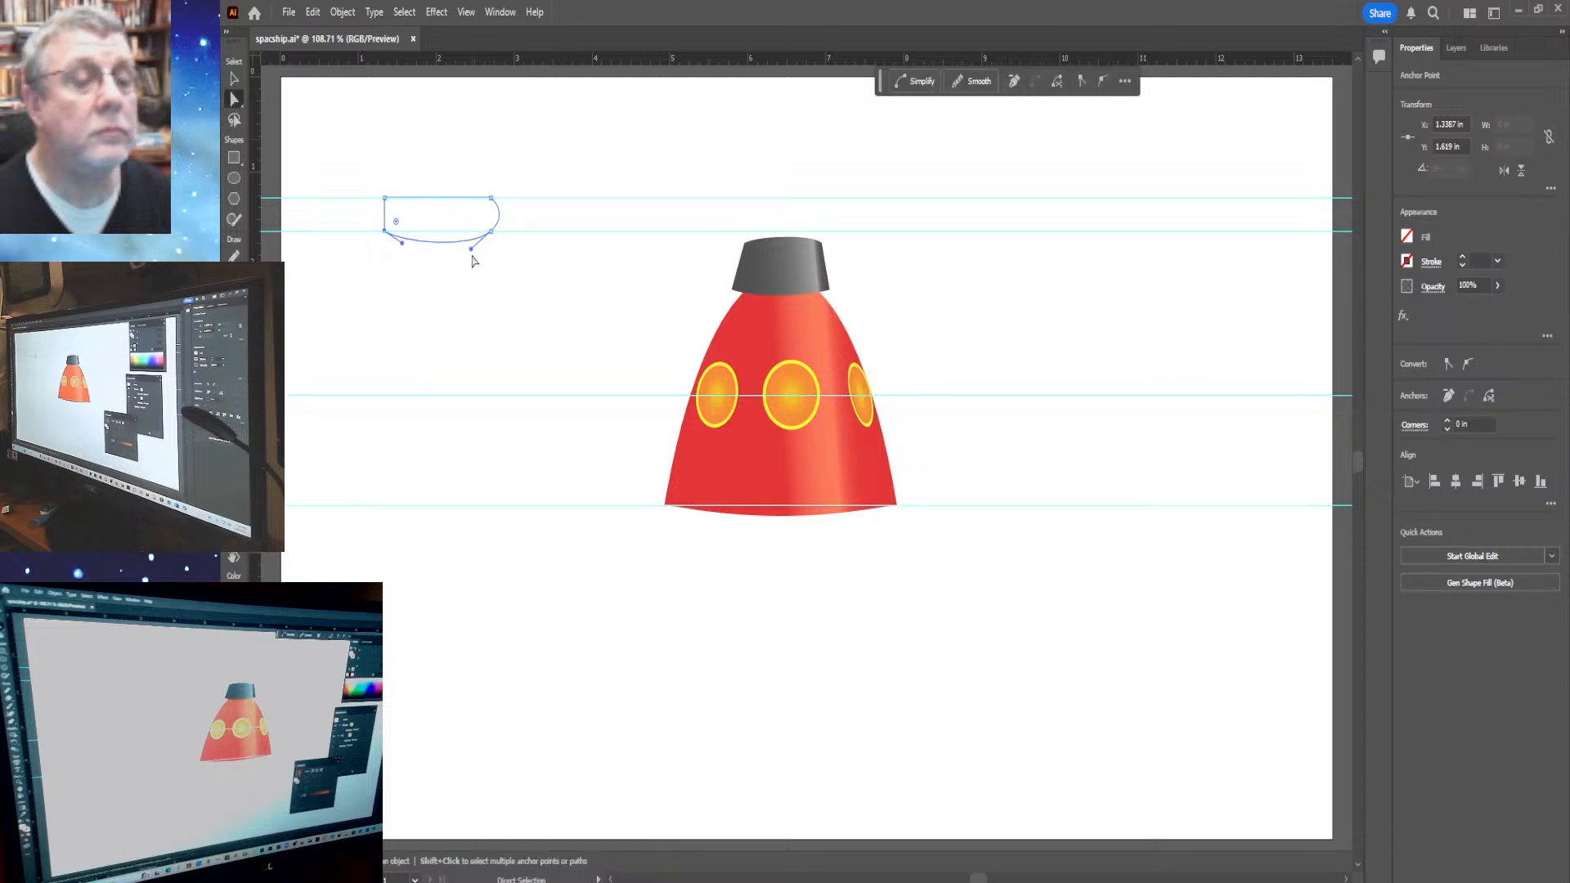
drag(473, 245, 465, 245)
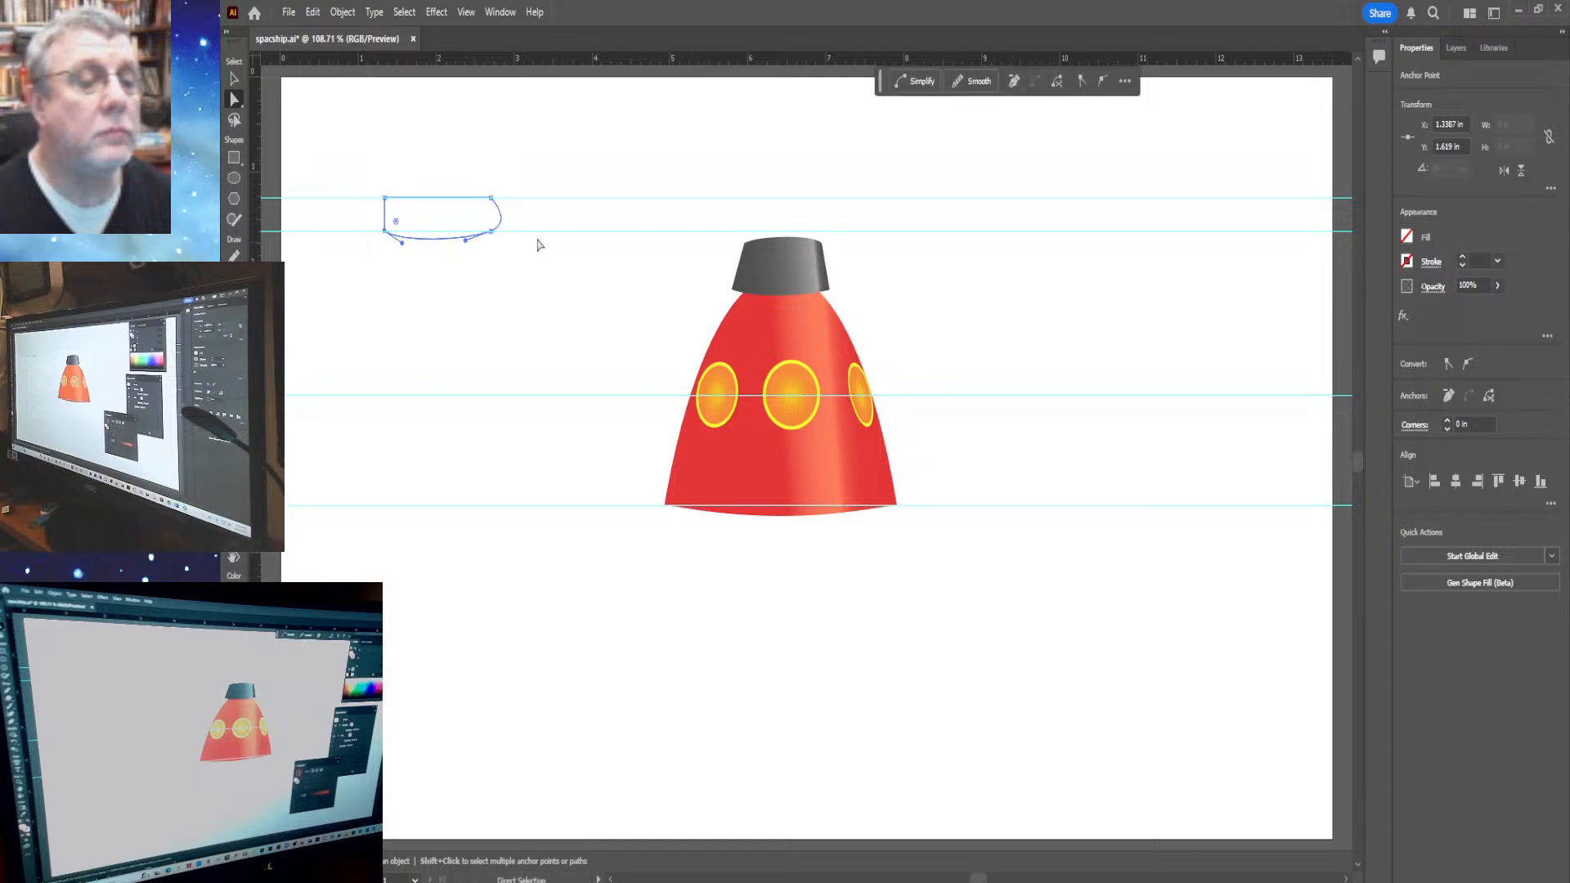
click(492, 230)
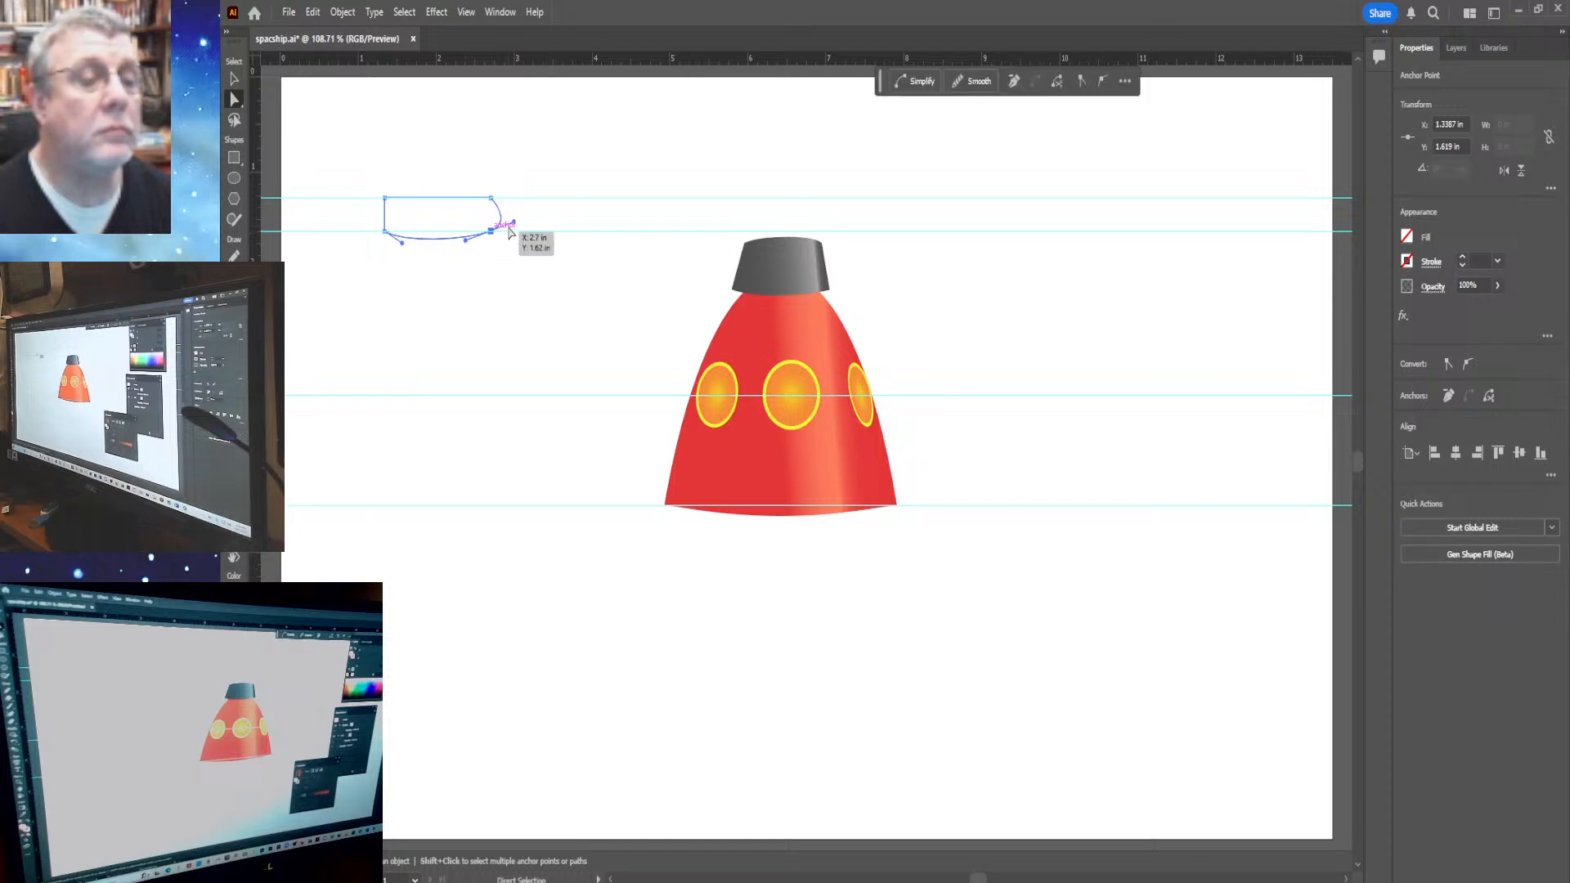
drag(513, 222, 490, 200)
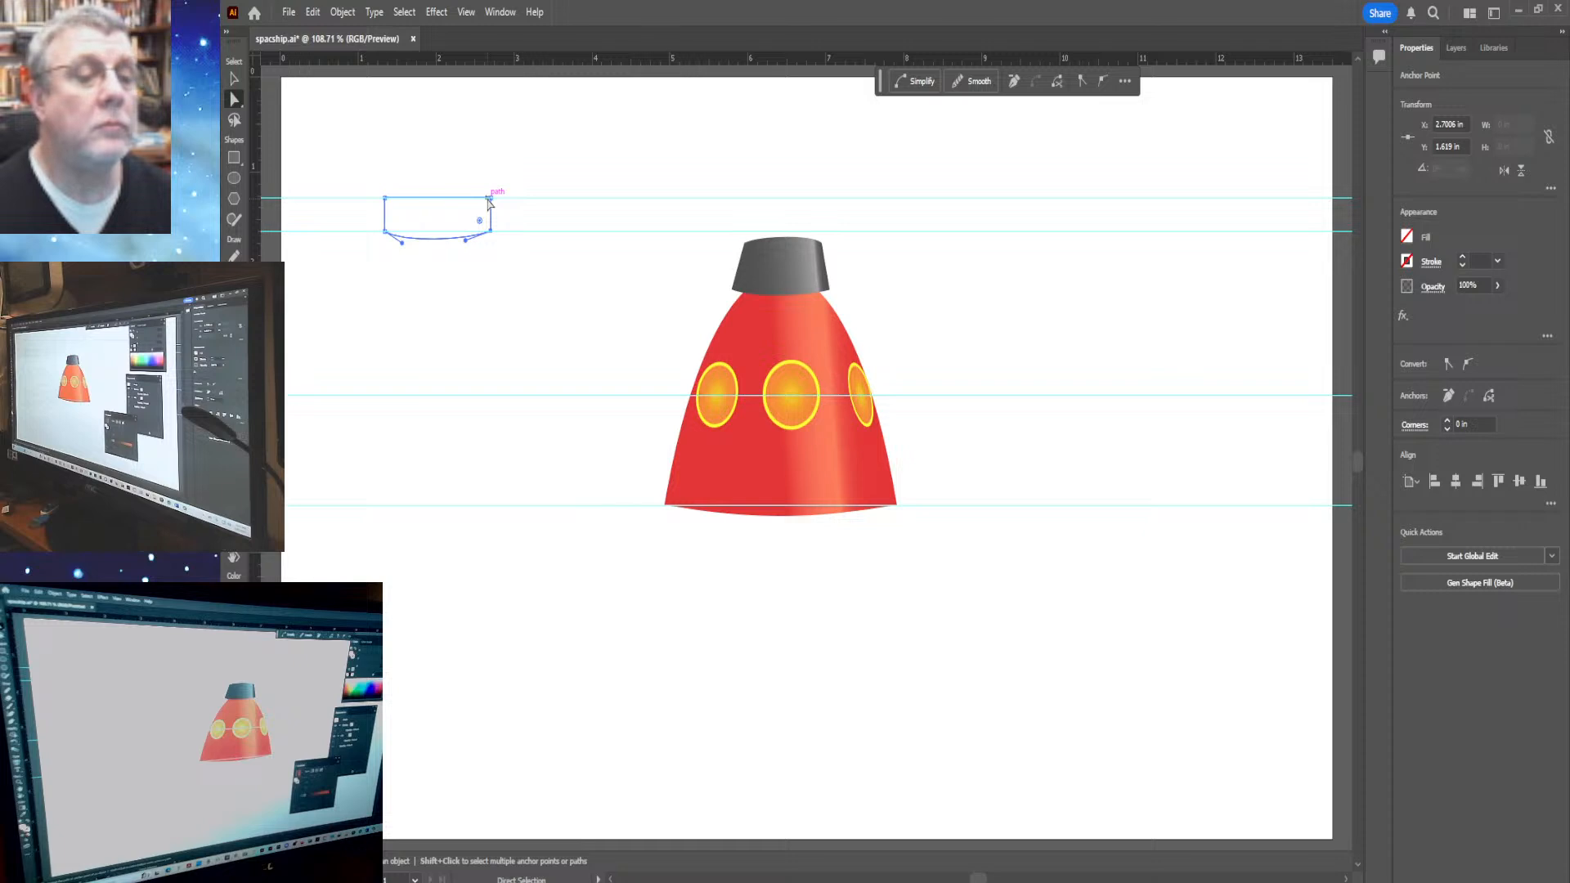
Try to adjust the small outline's upper-right anchor, and undo the move of that anchor together with the upper guide
click(490, 199)
mouse_move(492, 202)
mouse_down()
mouse_move(483, 217)
mouse_move(491, 200)
mouse_up()
click(489, 198)
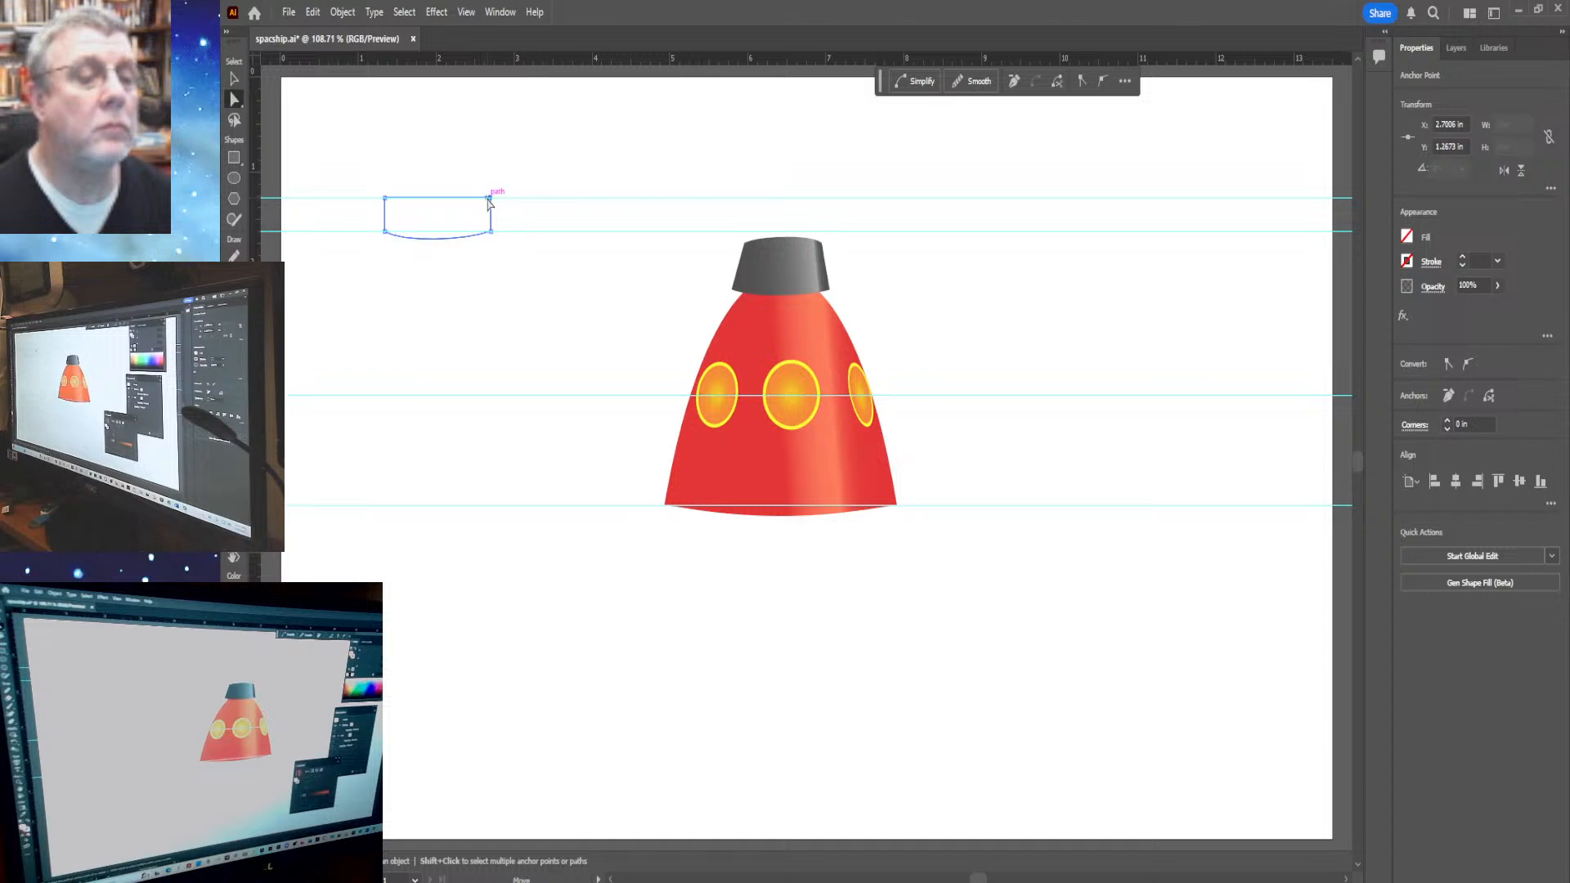
mouse_move(491, 200)
mouse_down()
mouse_move(487, 220)
mouse_move(491, 204)
mouse_up()
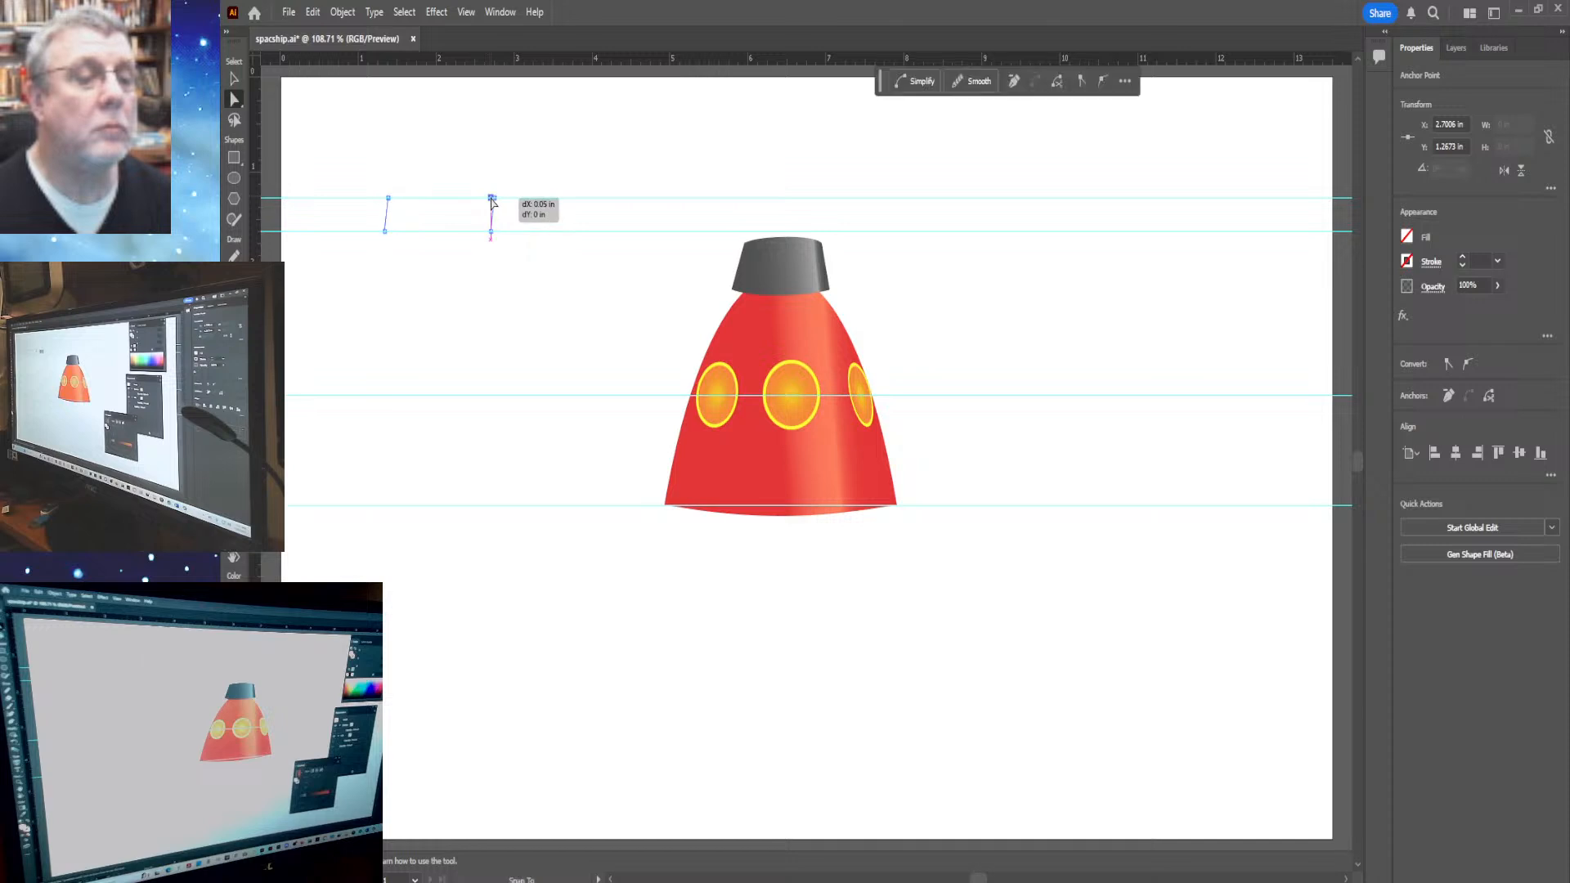
click(563, 186)
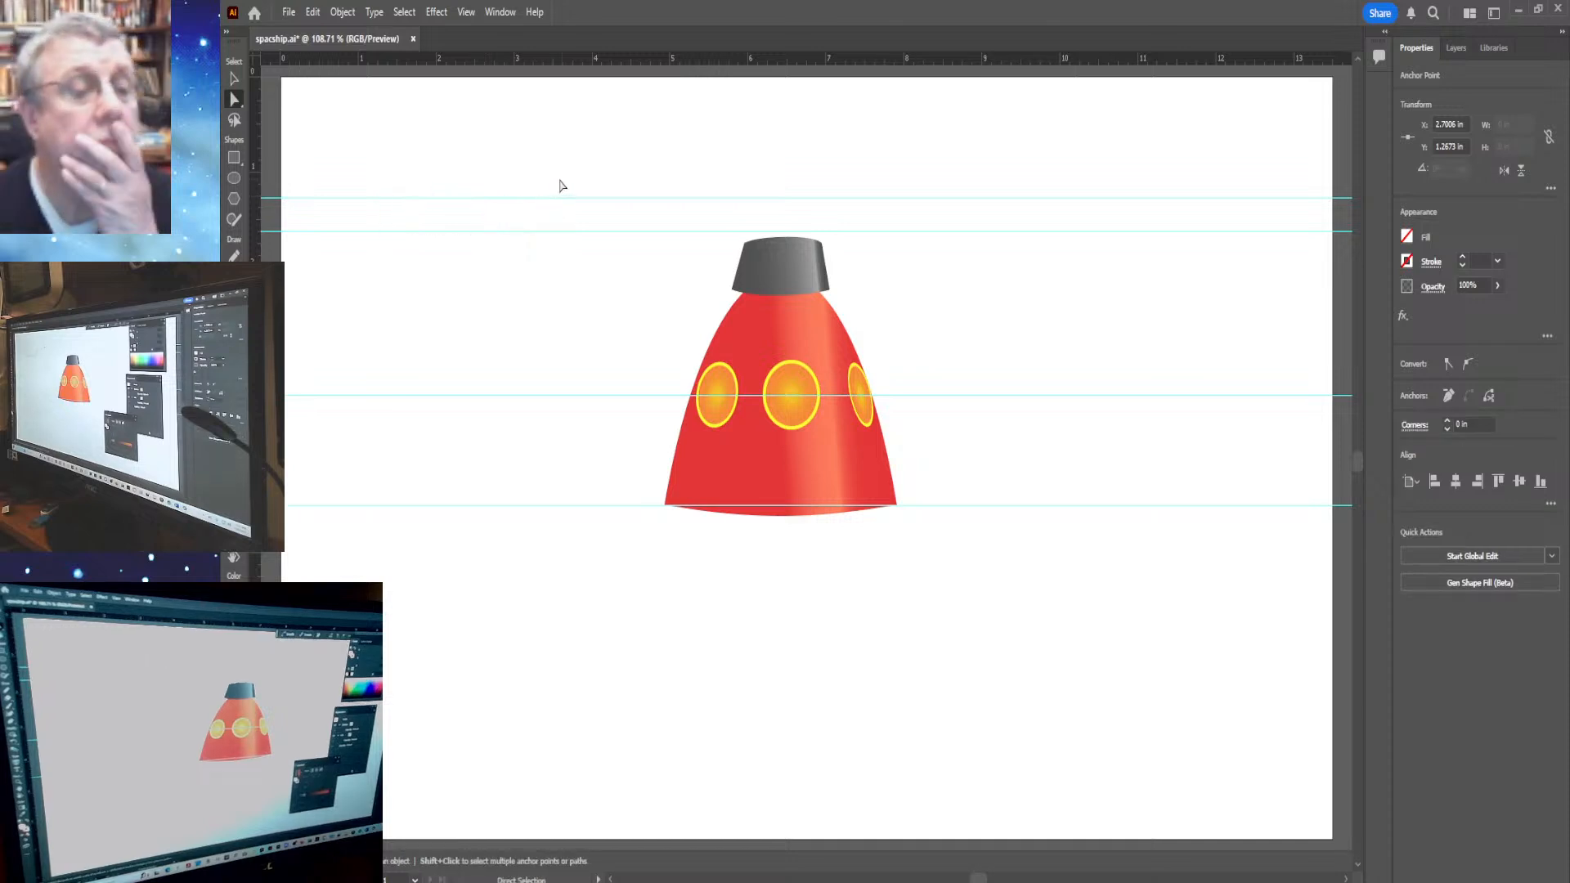
drag(464, 176, 517, 222)
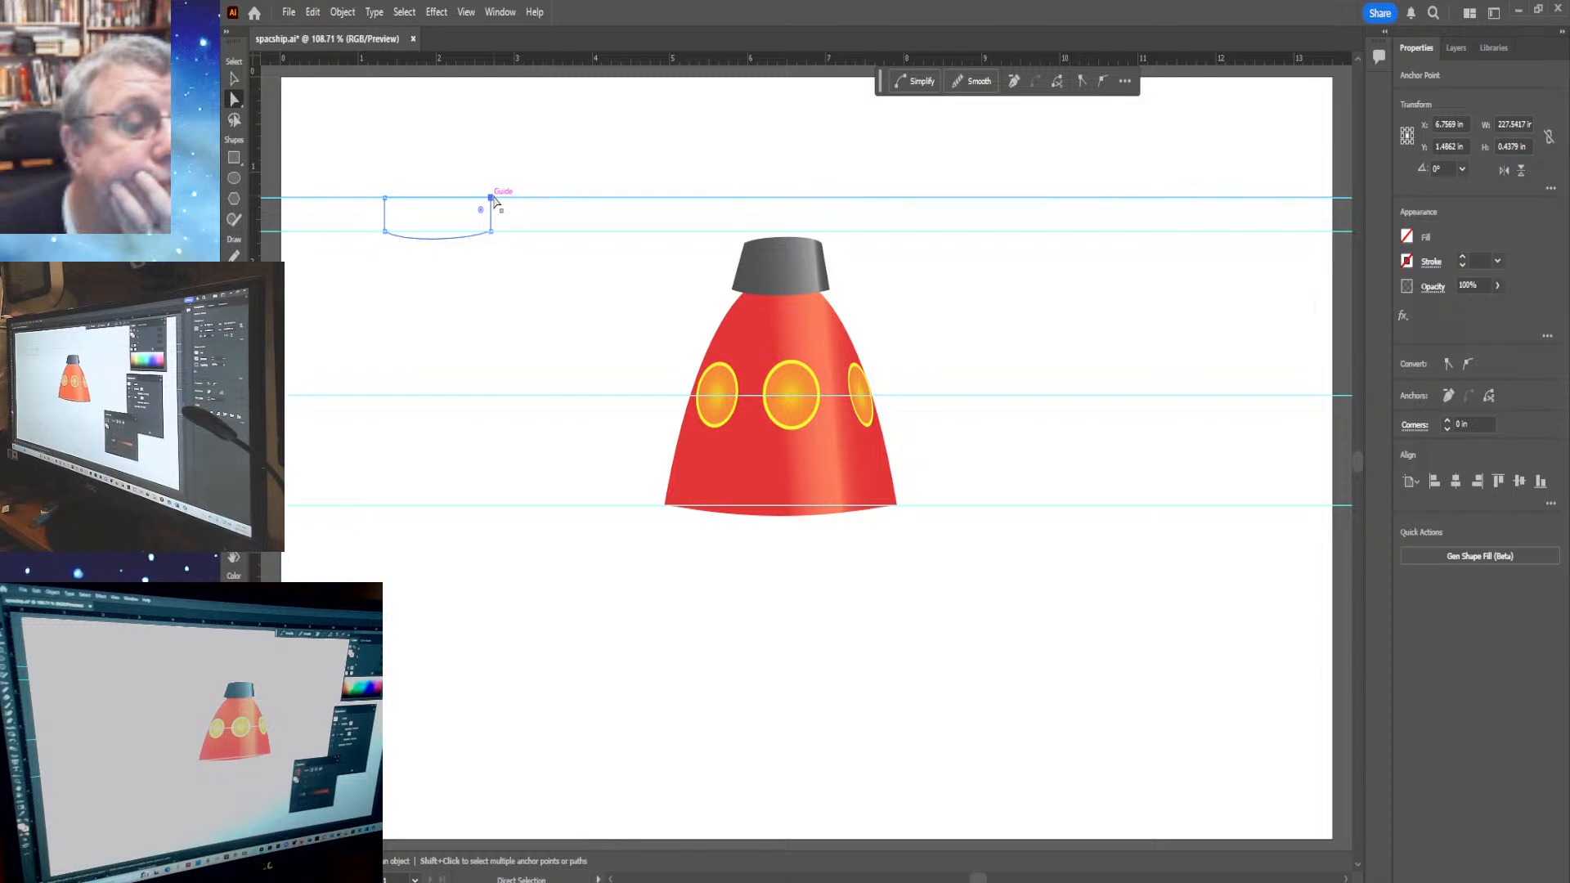
drag(493, 200, 568, 204)
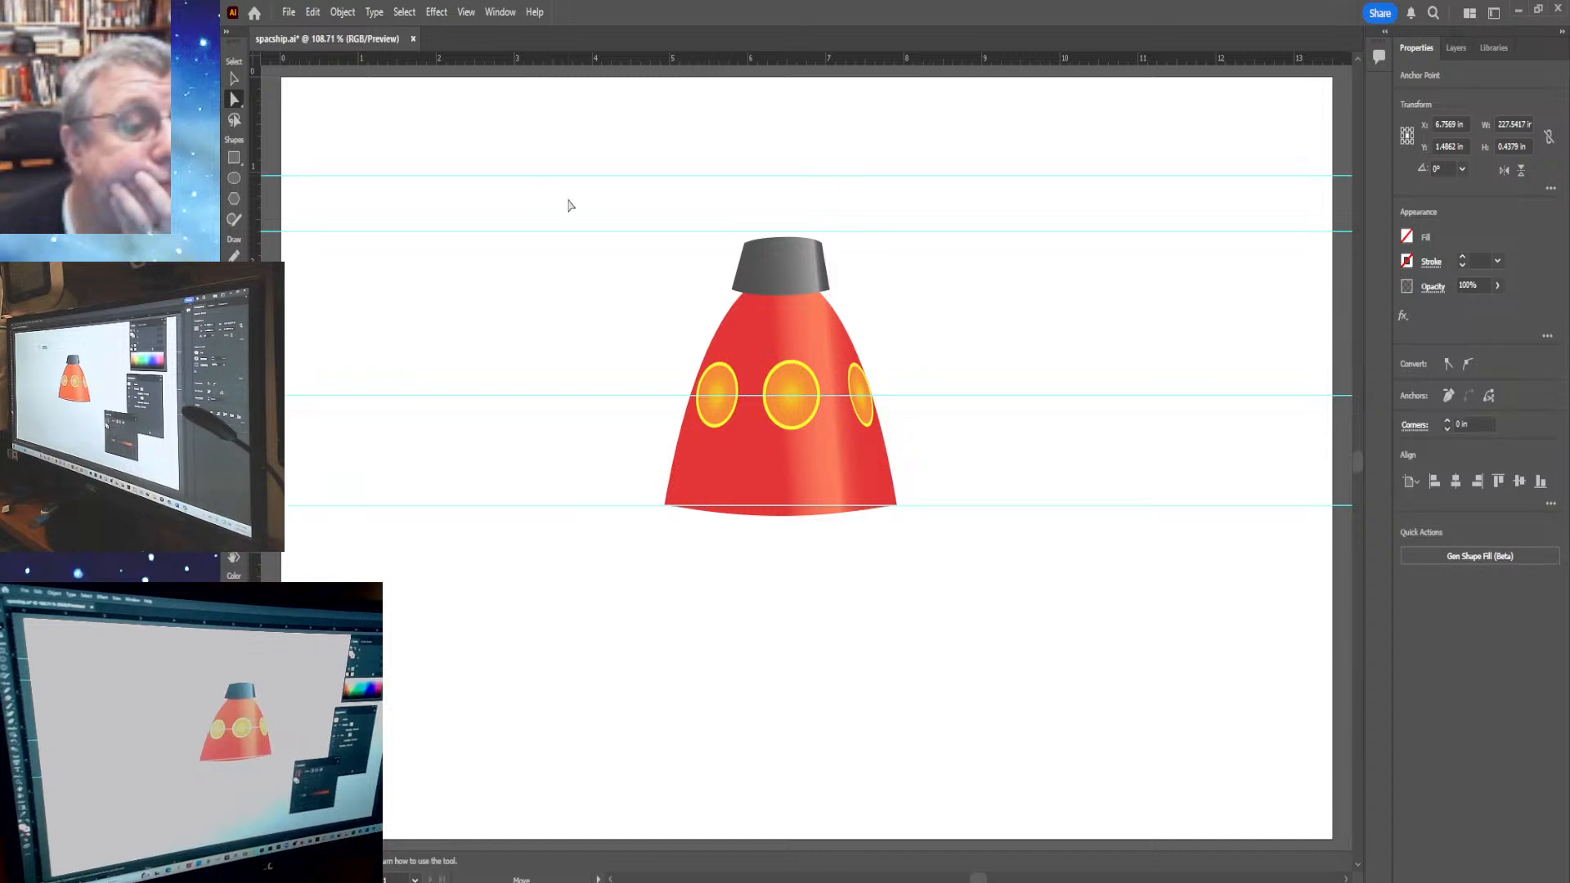
key(ctrl+z)
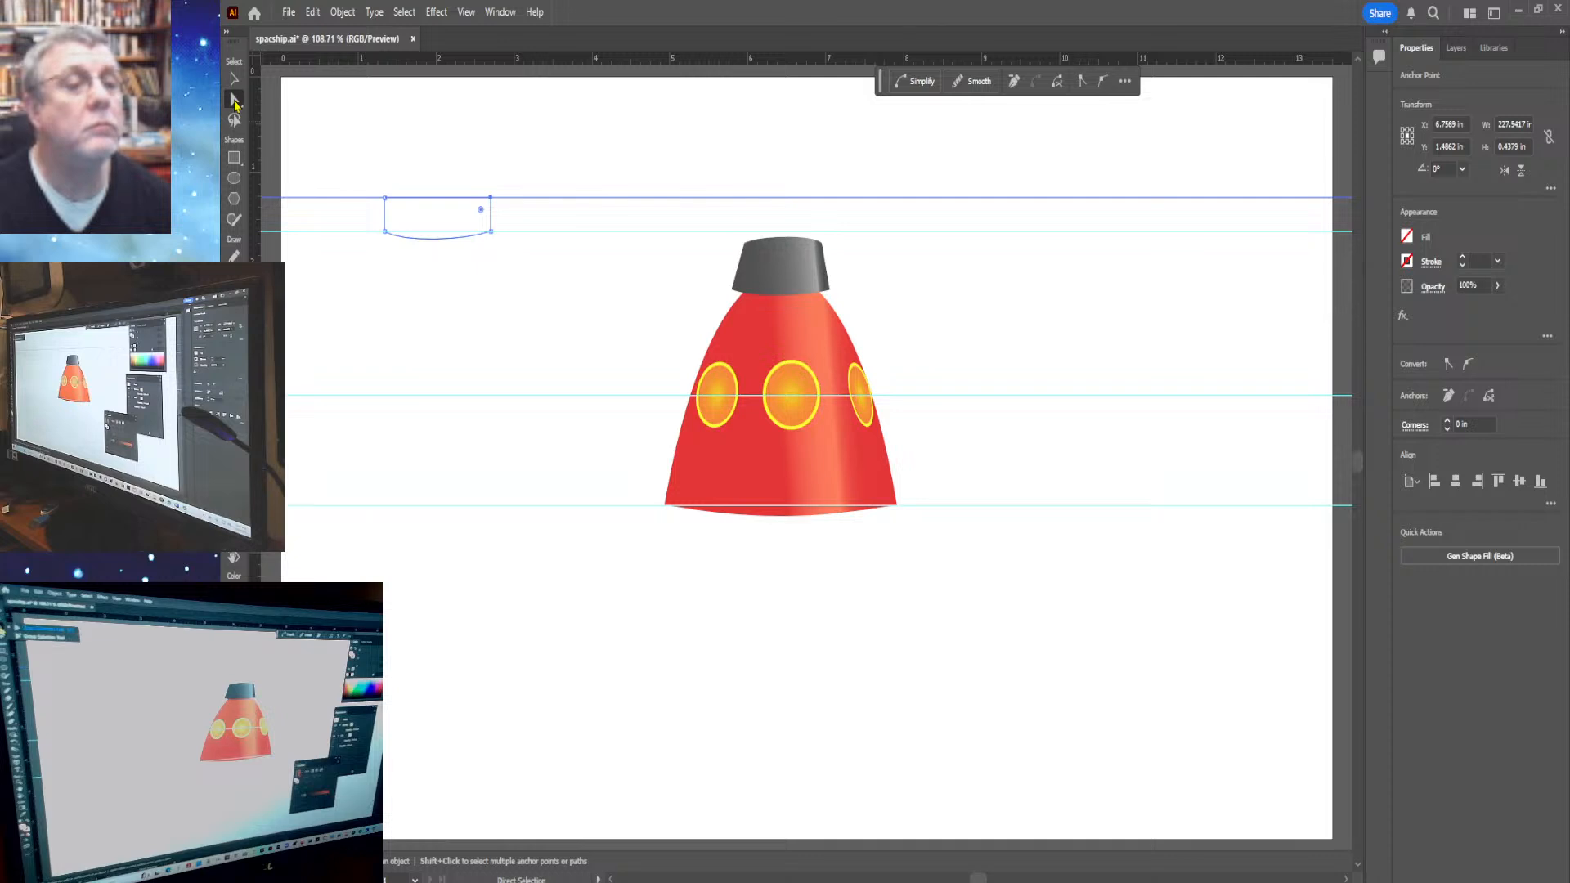
click(516, 179)
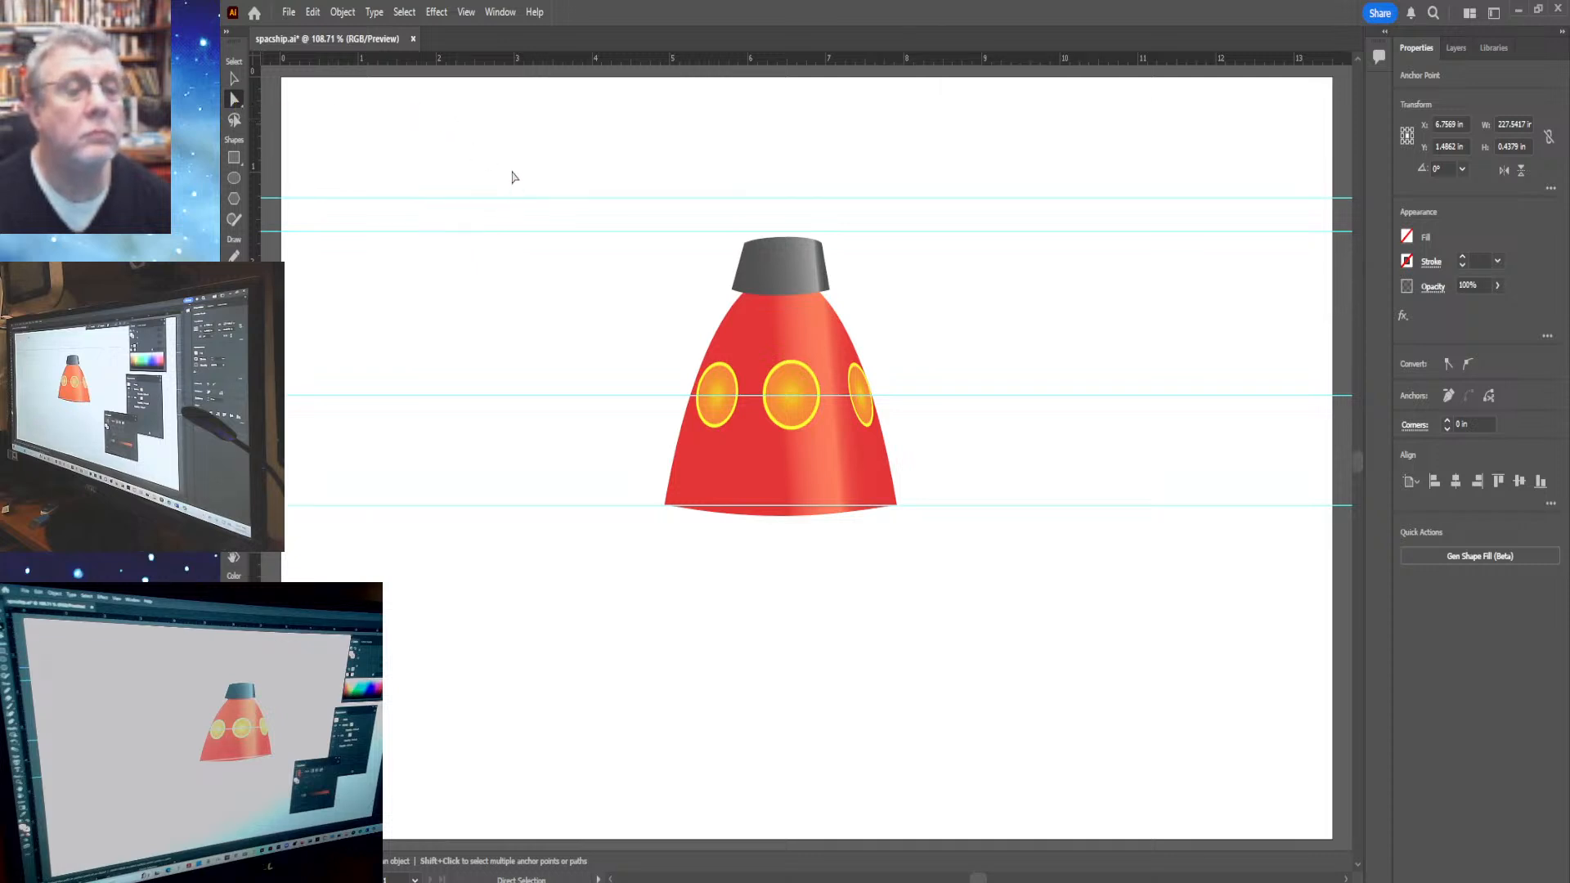
drag(388, 175, 525, 274)
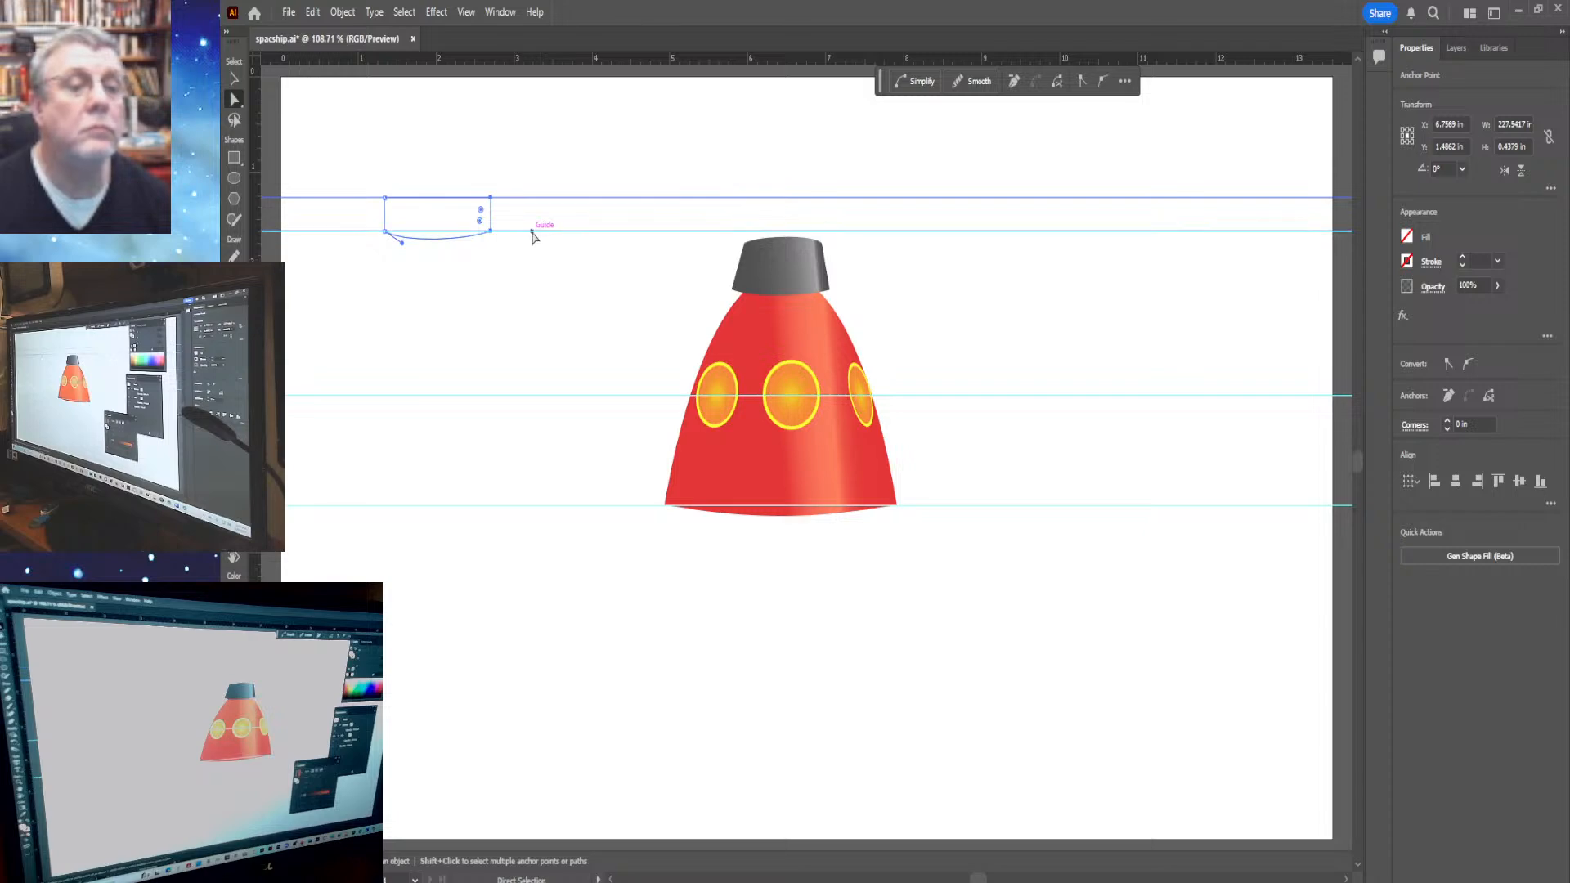
shift+click(531, 232)
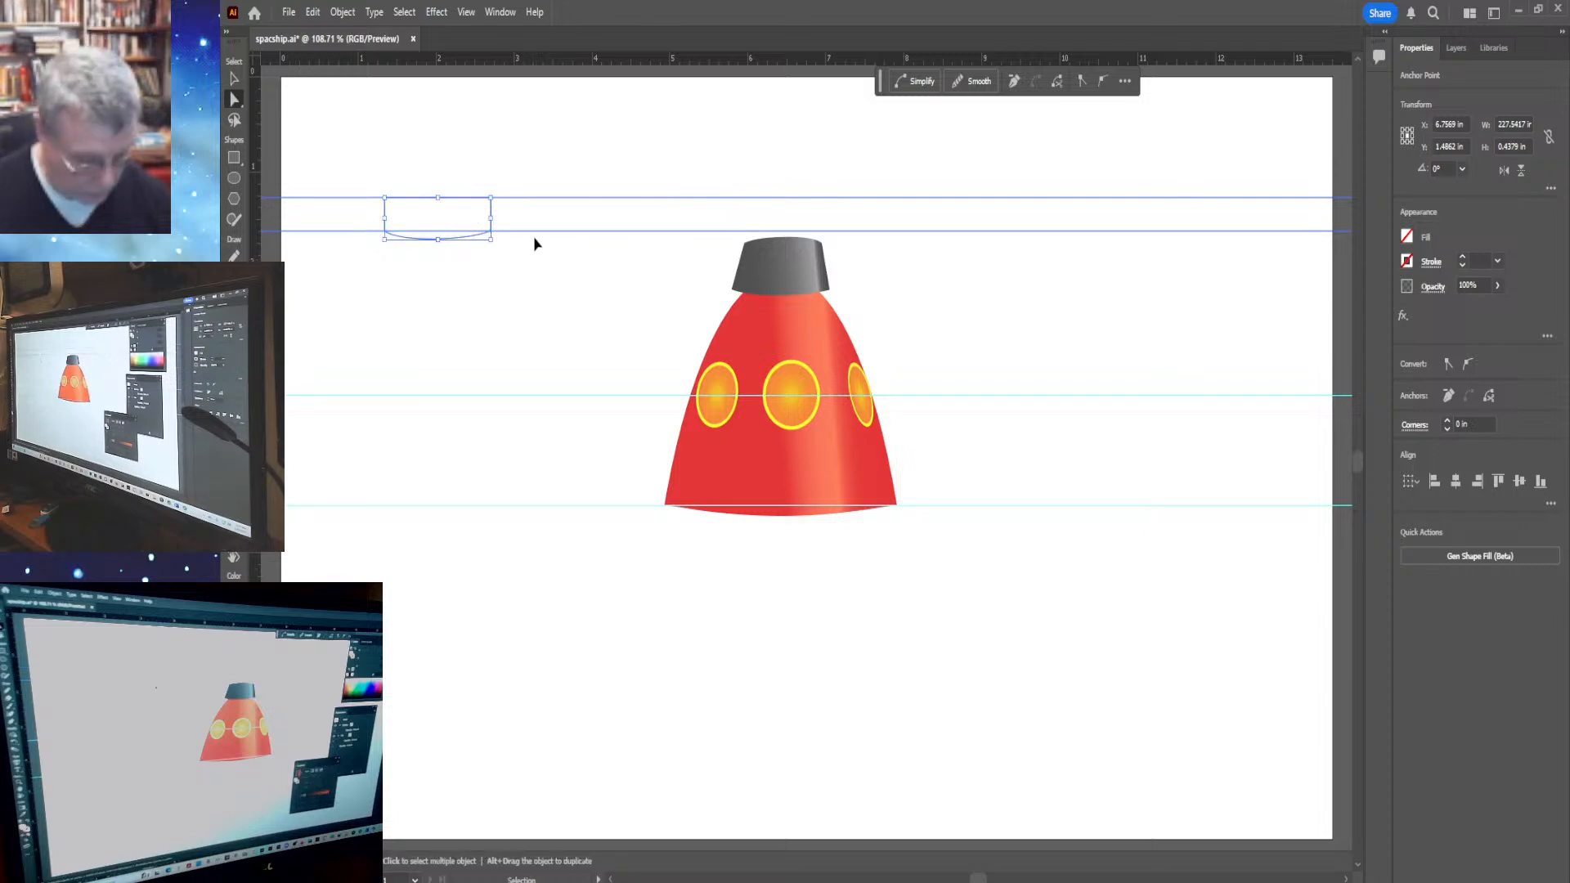
key(ctrl+shift+a)
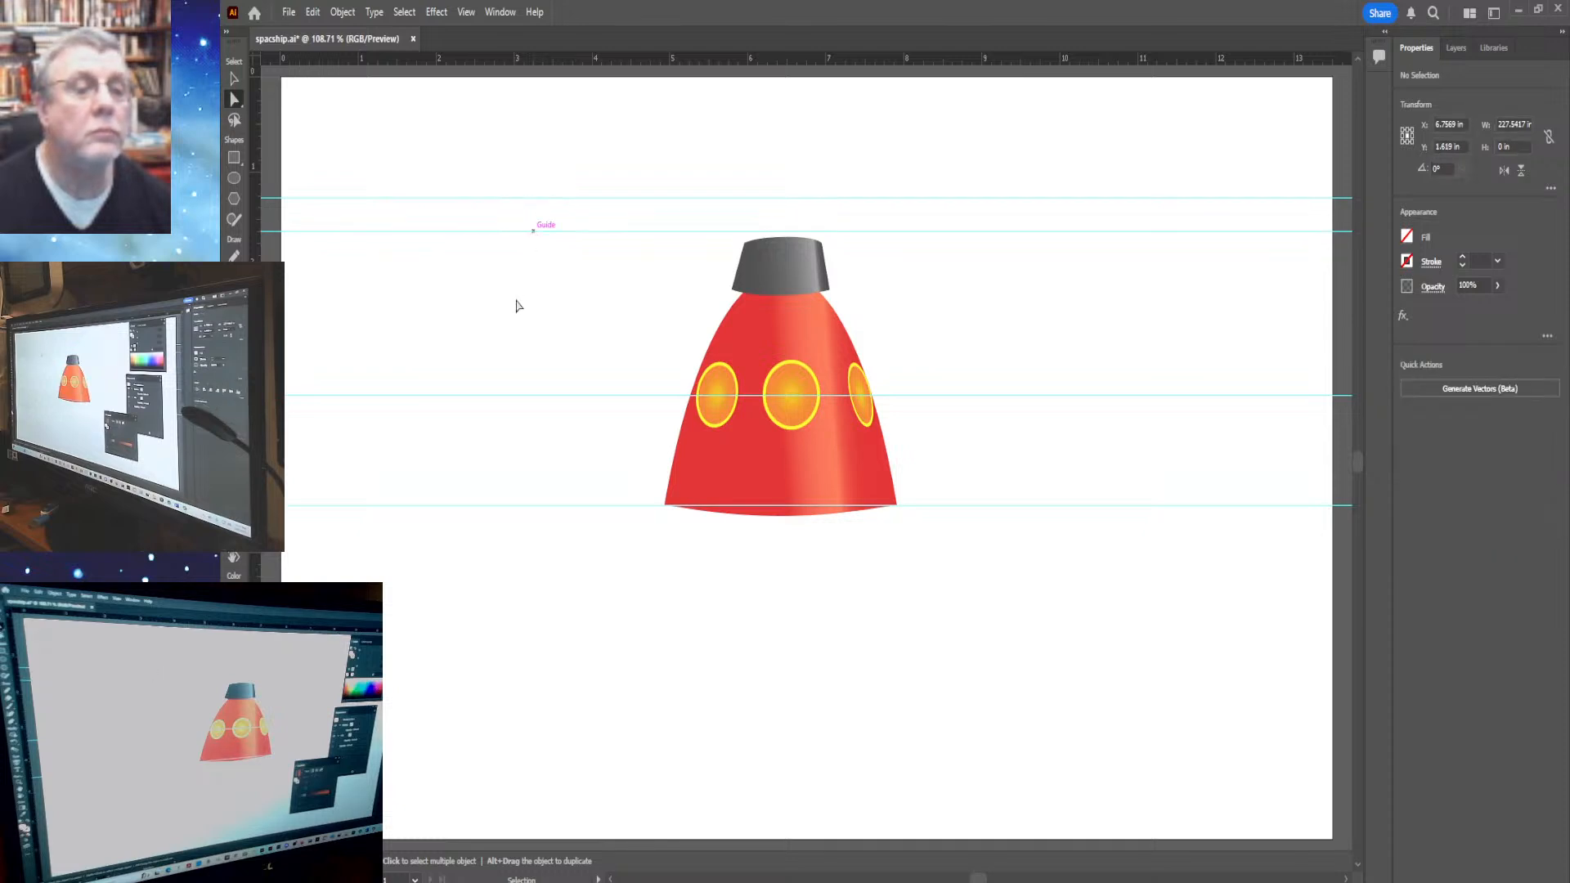
Try to shift the small outline's upper-right anchor inward along the upper guide
drag(393, 206, 539, 223)
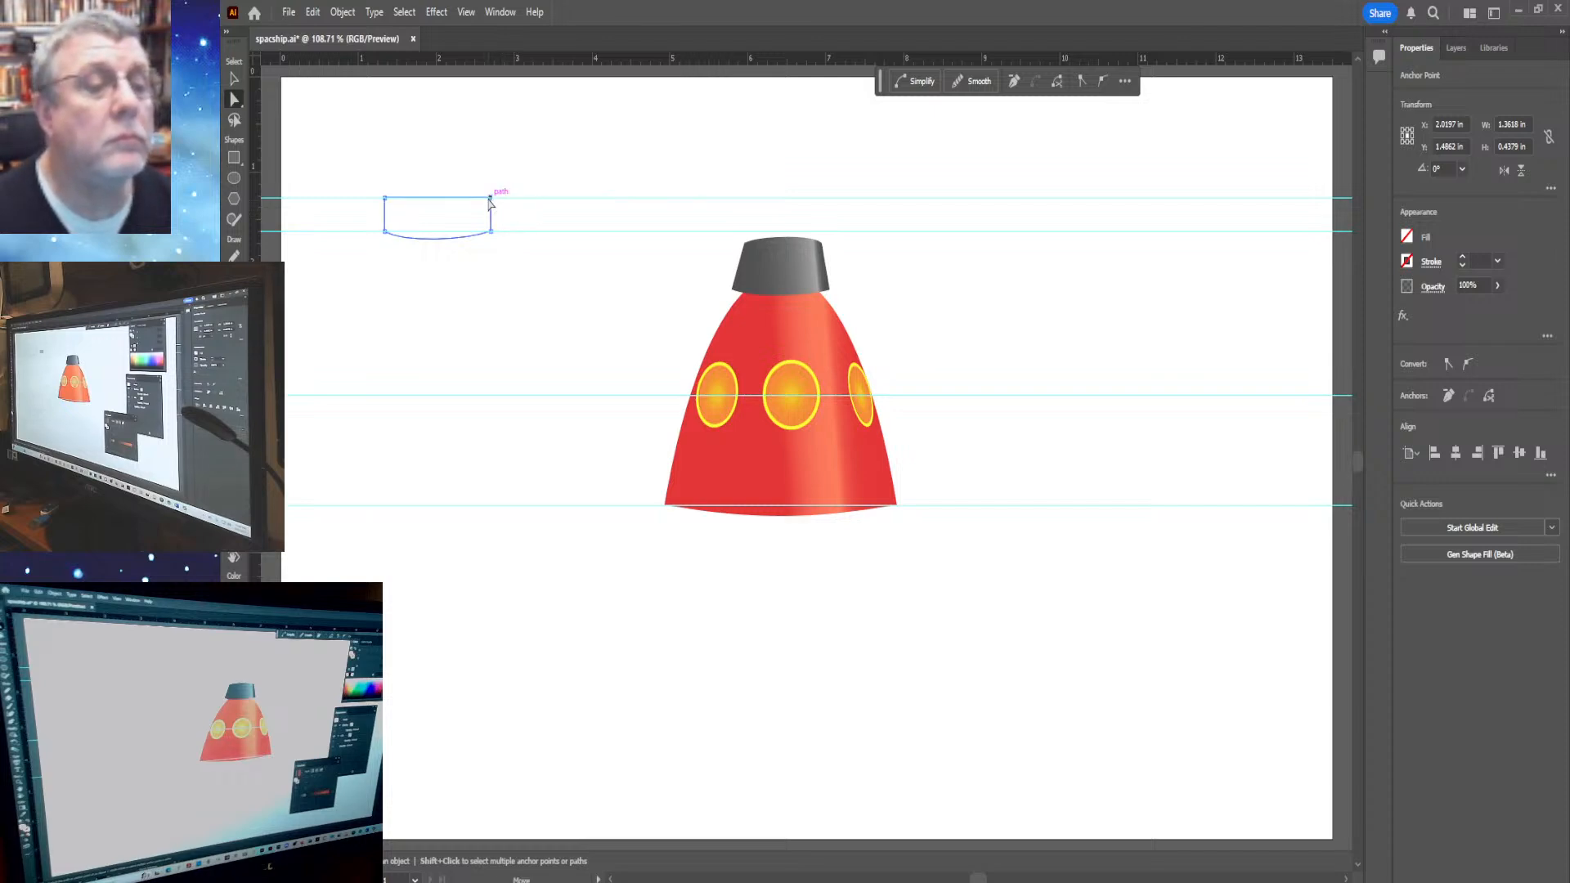
mouse_move(491, 198)
mouse_down()
mouse_move(480, 211)
mouse_move(490, 201)
mouse_up()
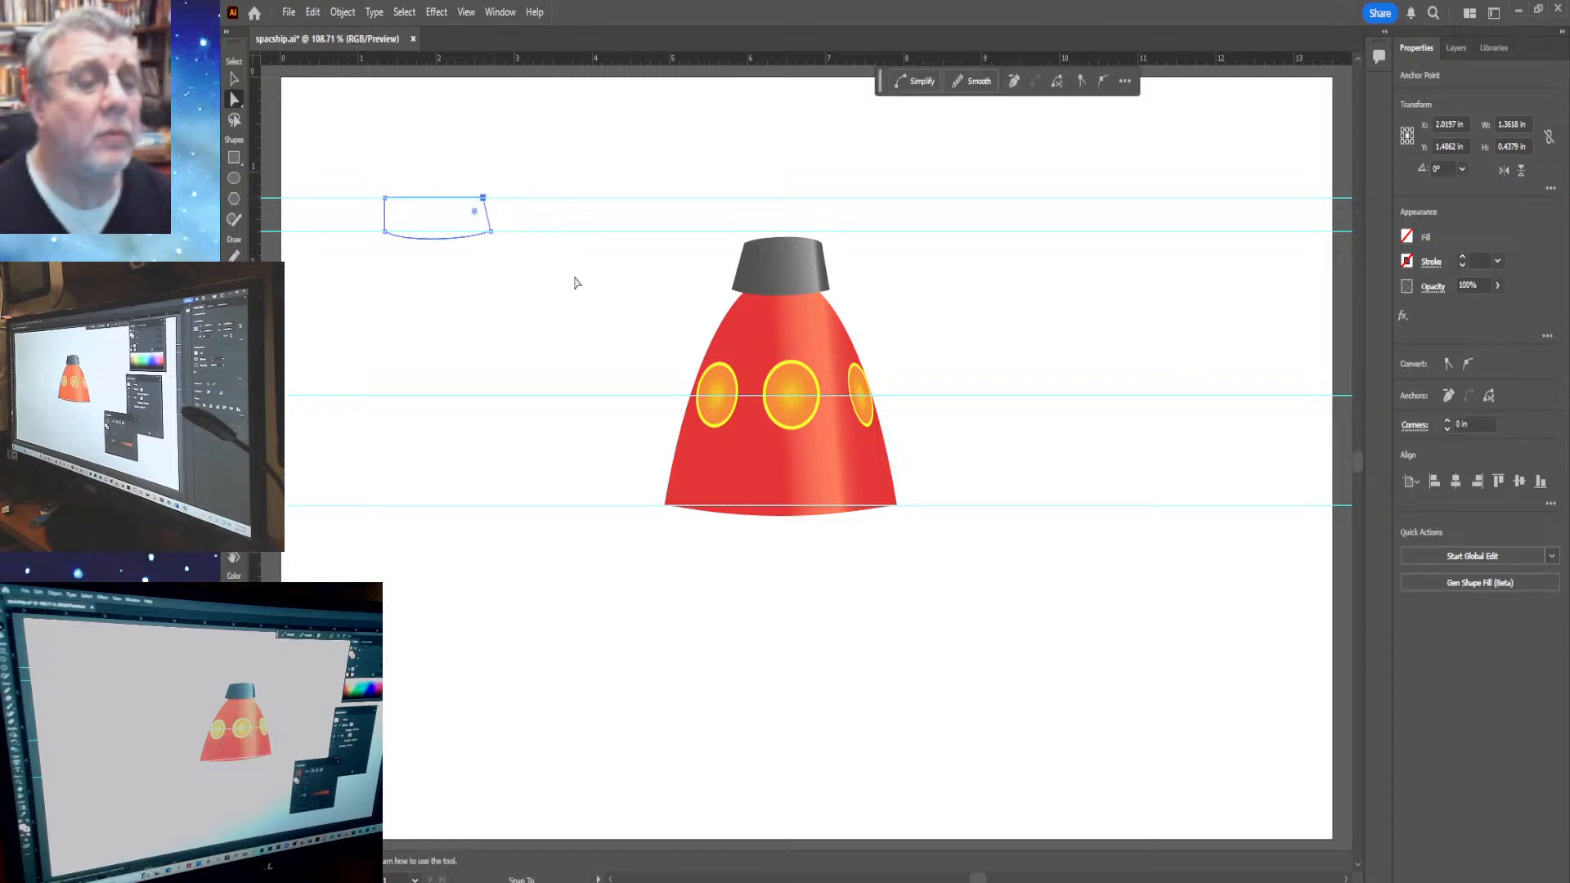
key(a)
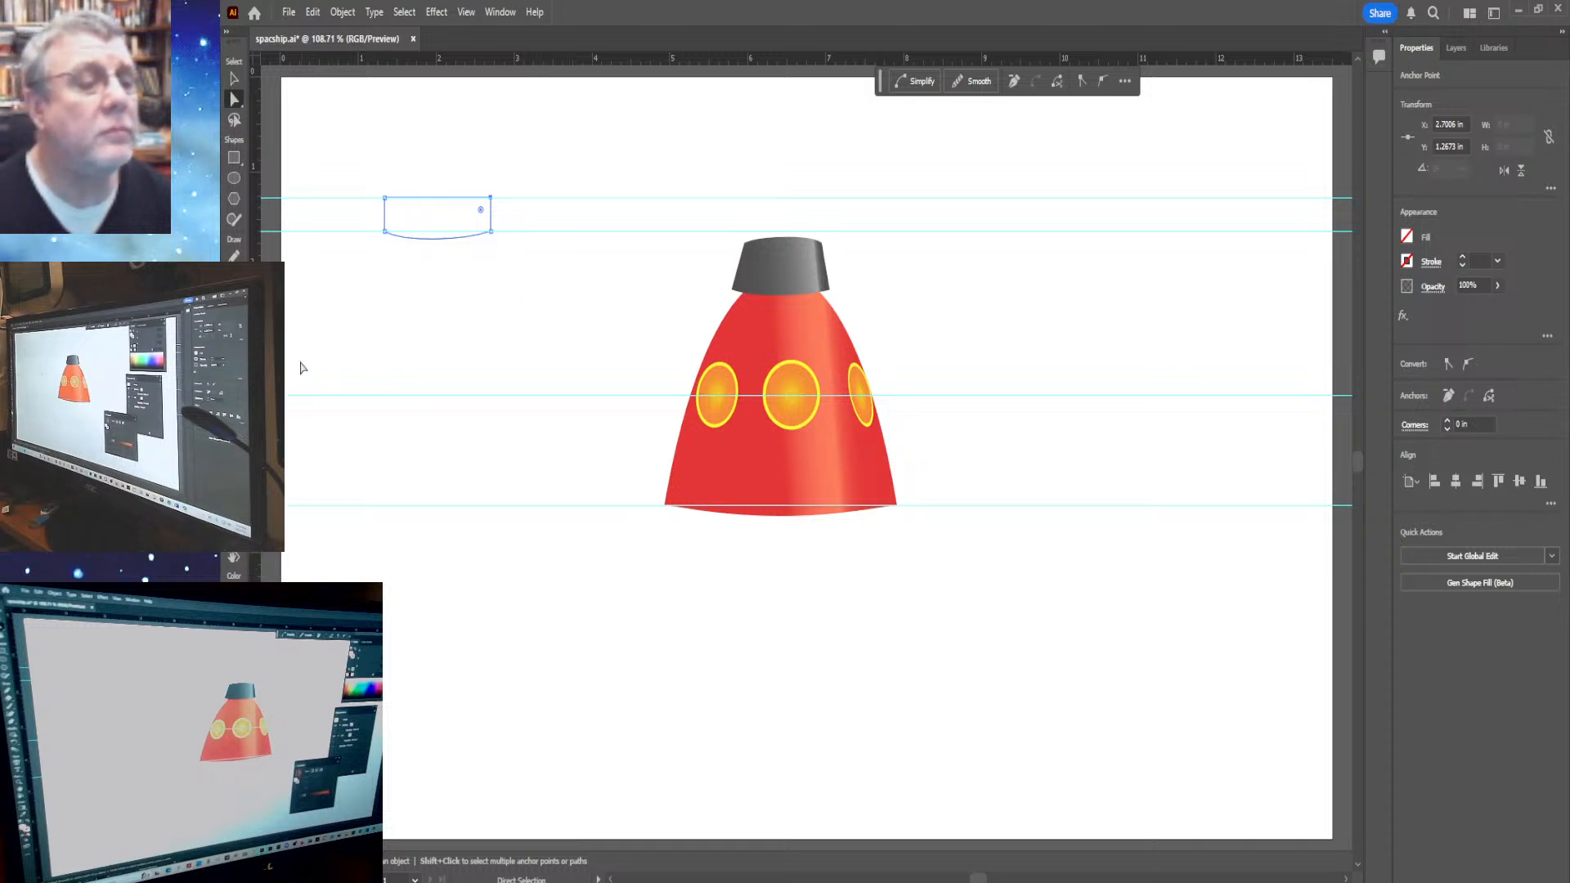
Use the Anchor Point tool at the small outline's upper-right corner to bow the top edge downward while keeping the right edge straight
key(p)
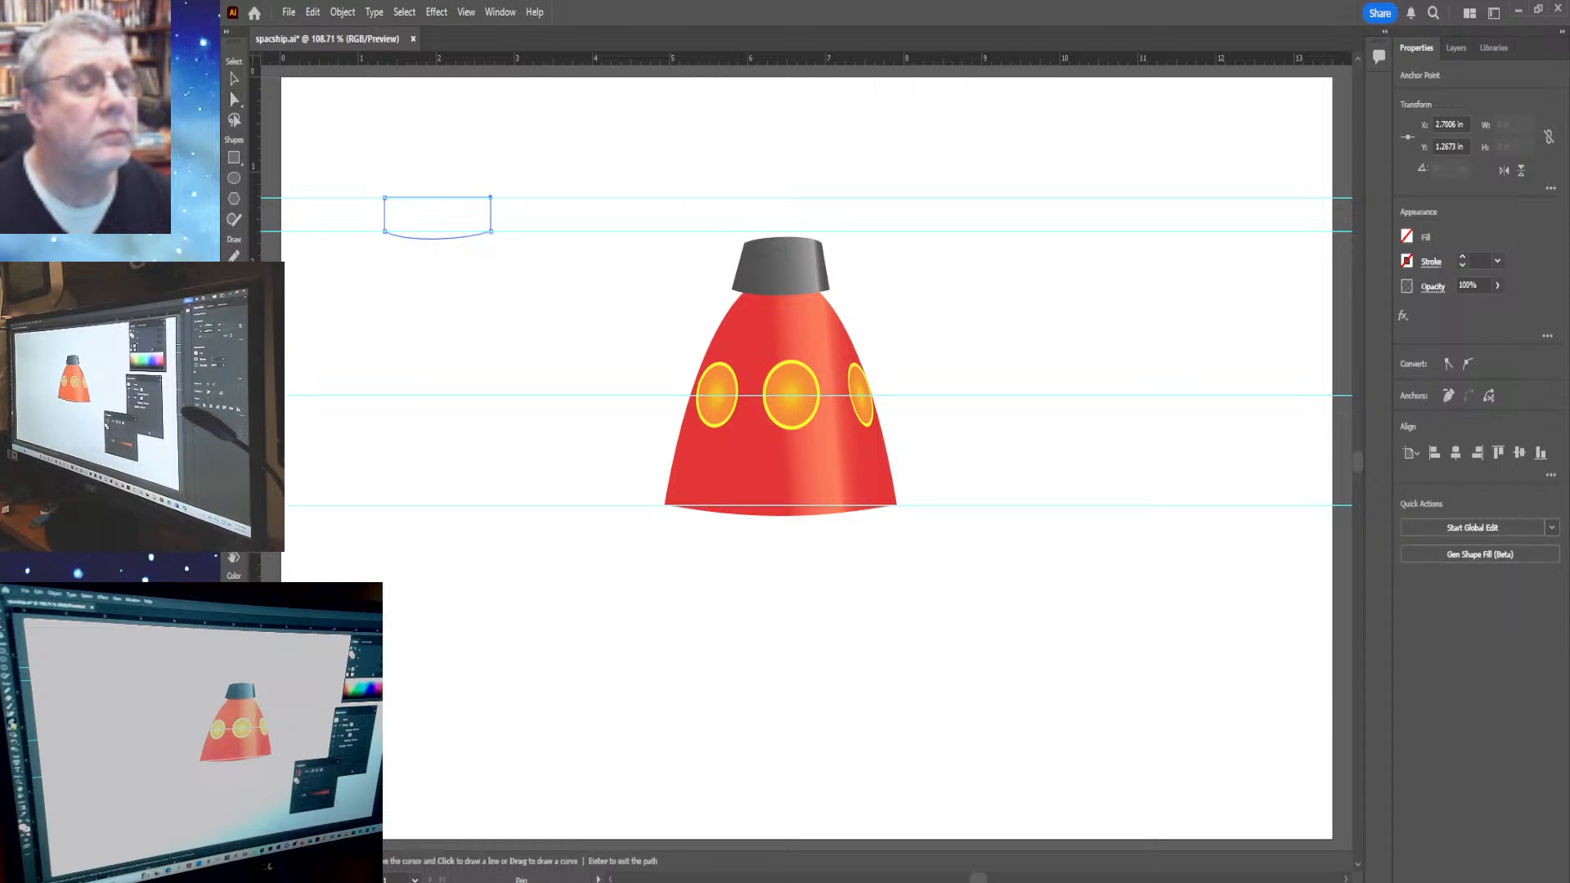
key(shift+c)
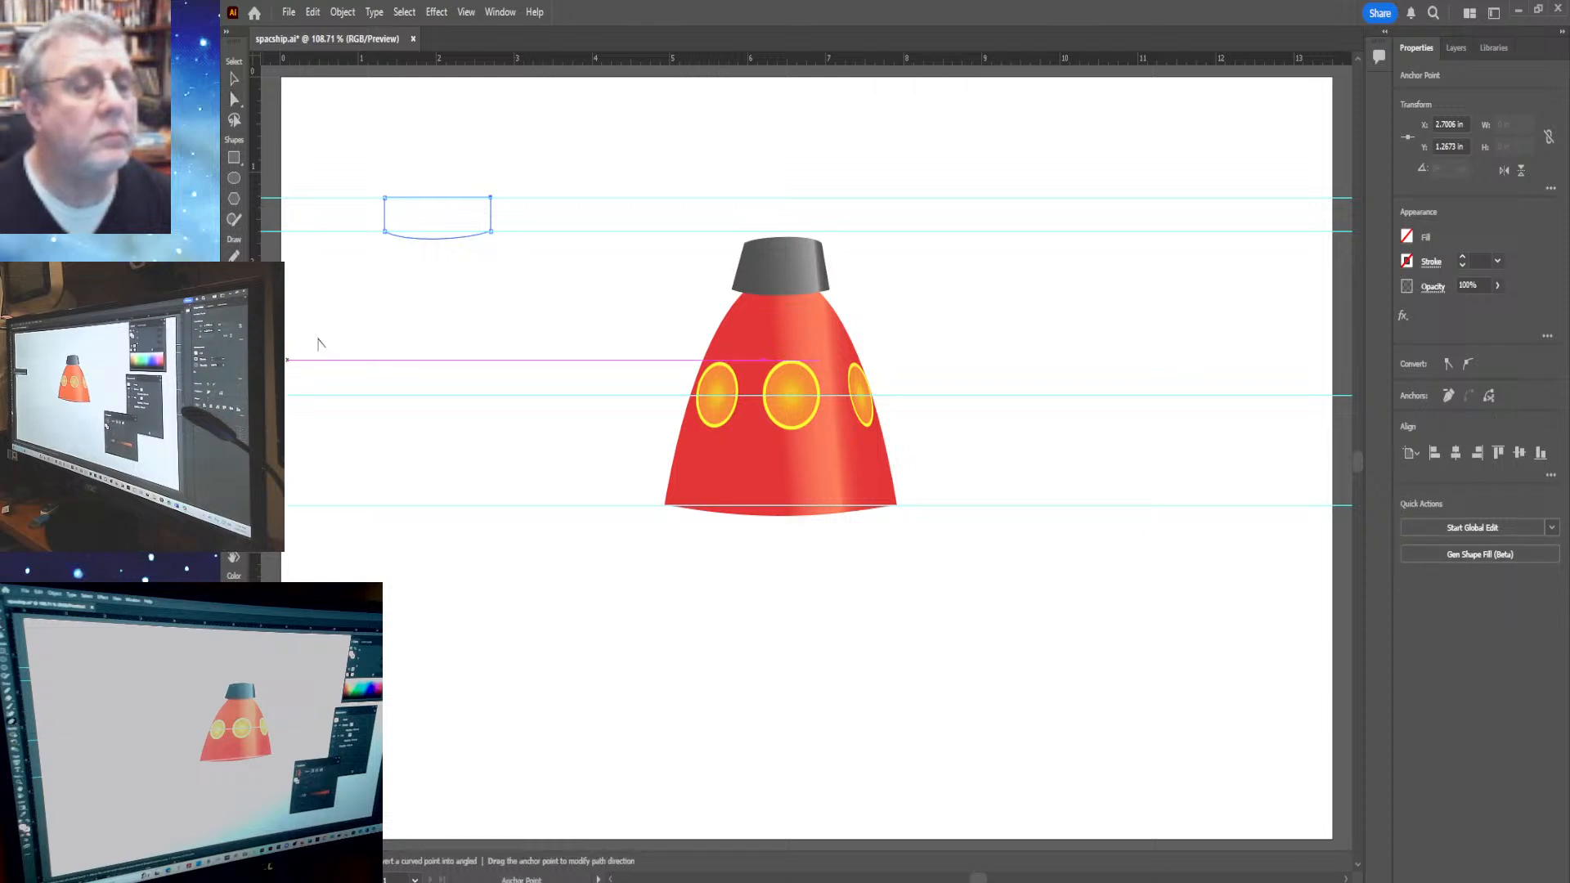
mouse_move(490, 197)
mouse_down()
mouse_move(487, 218)
mouse_move(502, 178)
mouse_move(491, 218)
mouse_up()
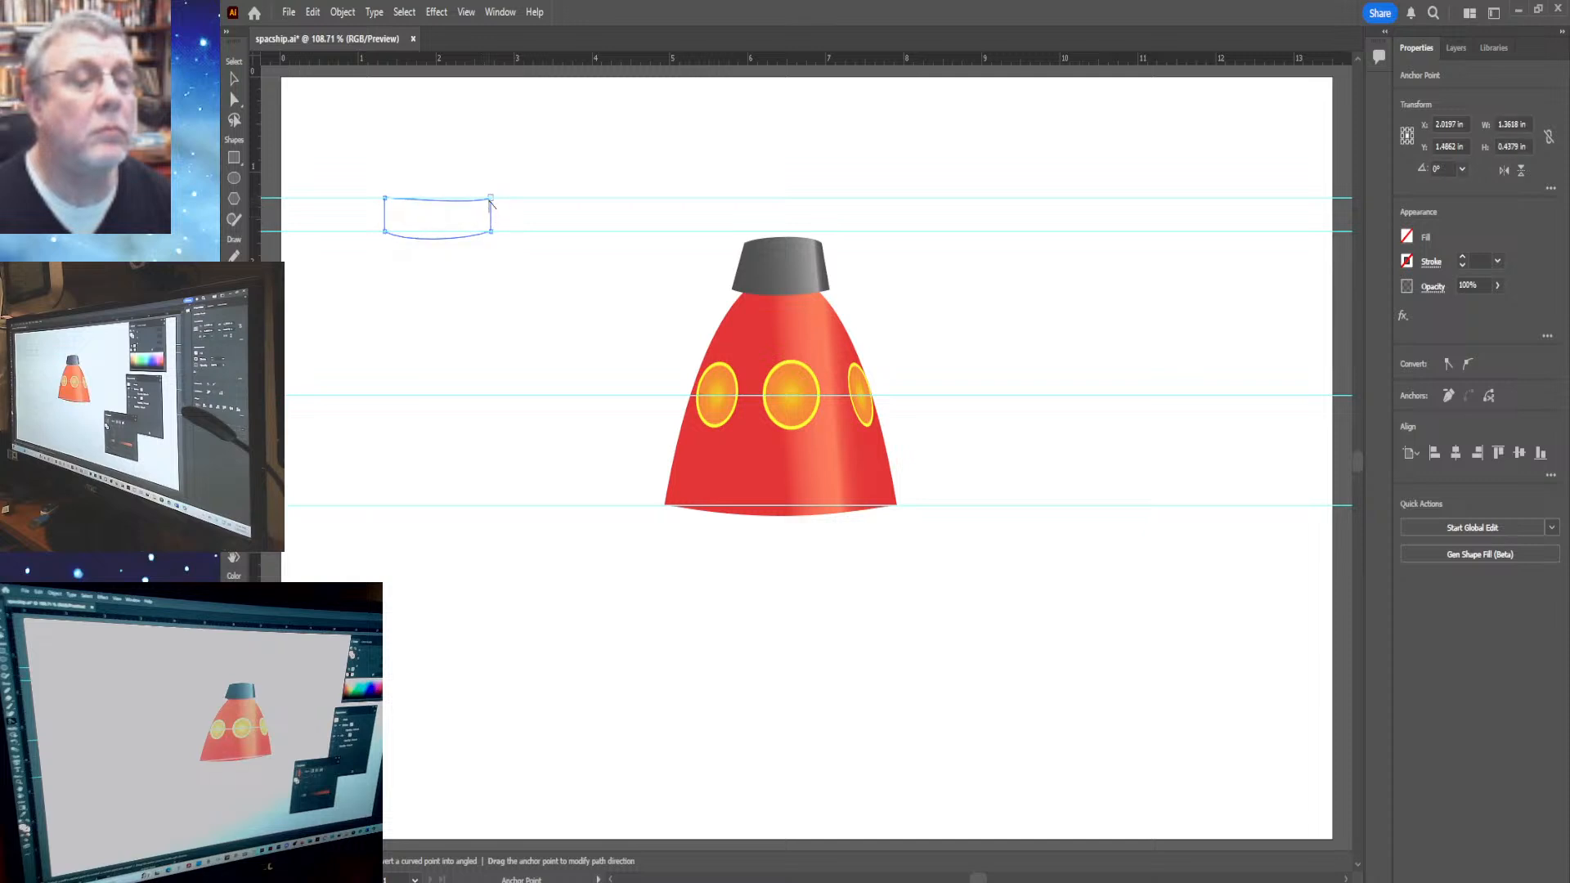
mouse_move(490, 199)
mouse_down()
mouse_move(475, 212)
mouse_move(494, 210)
mouse_up()
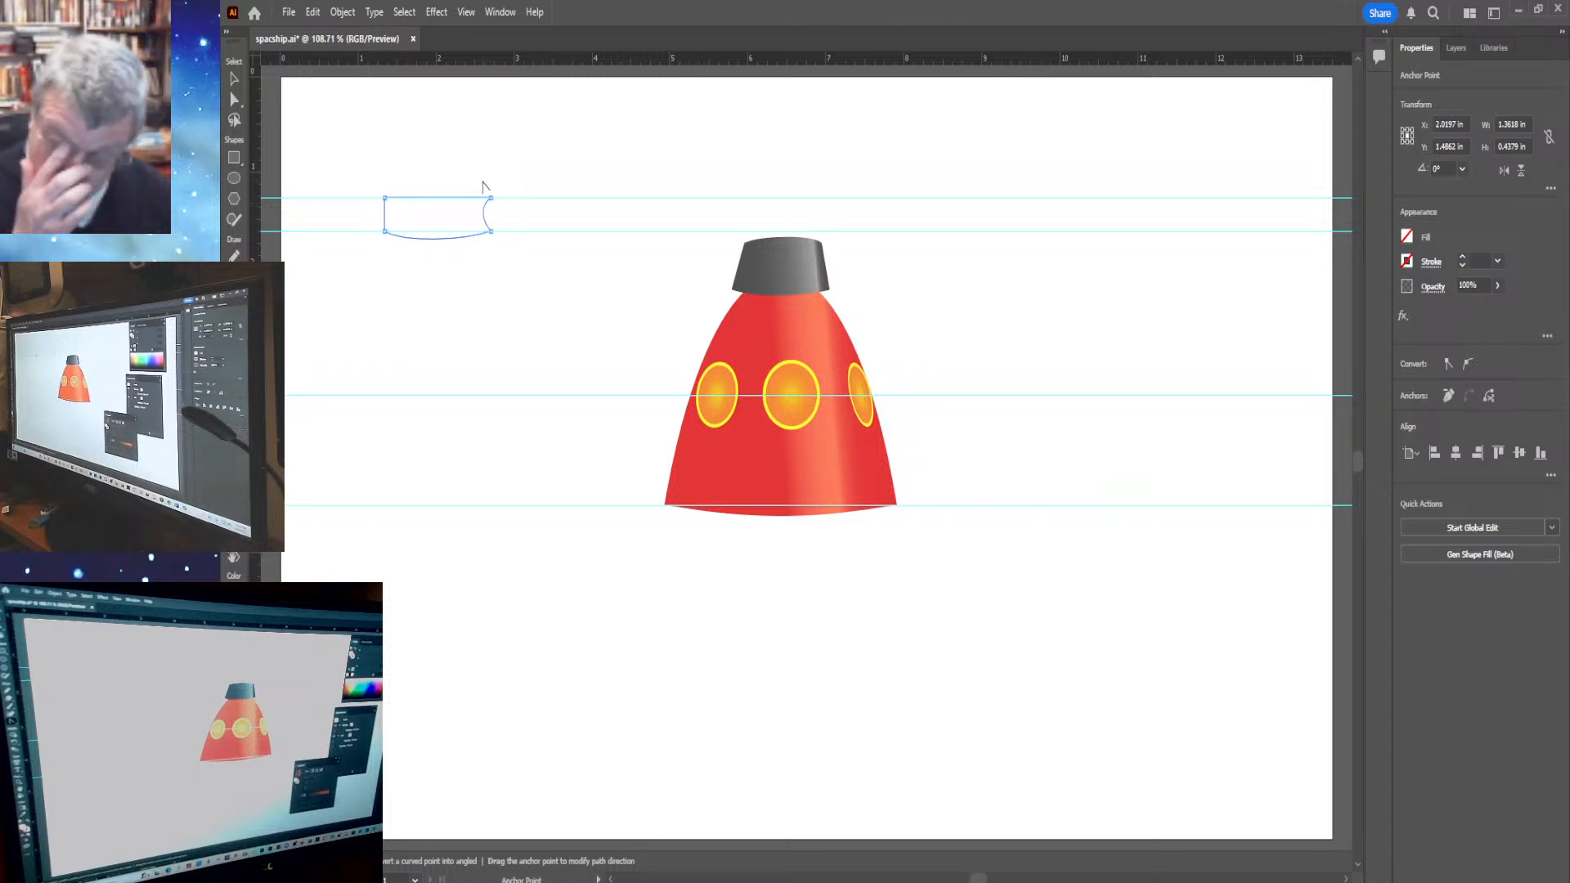
key(a)
click(484, 187)
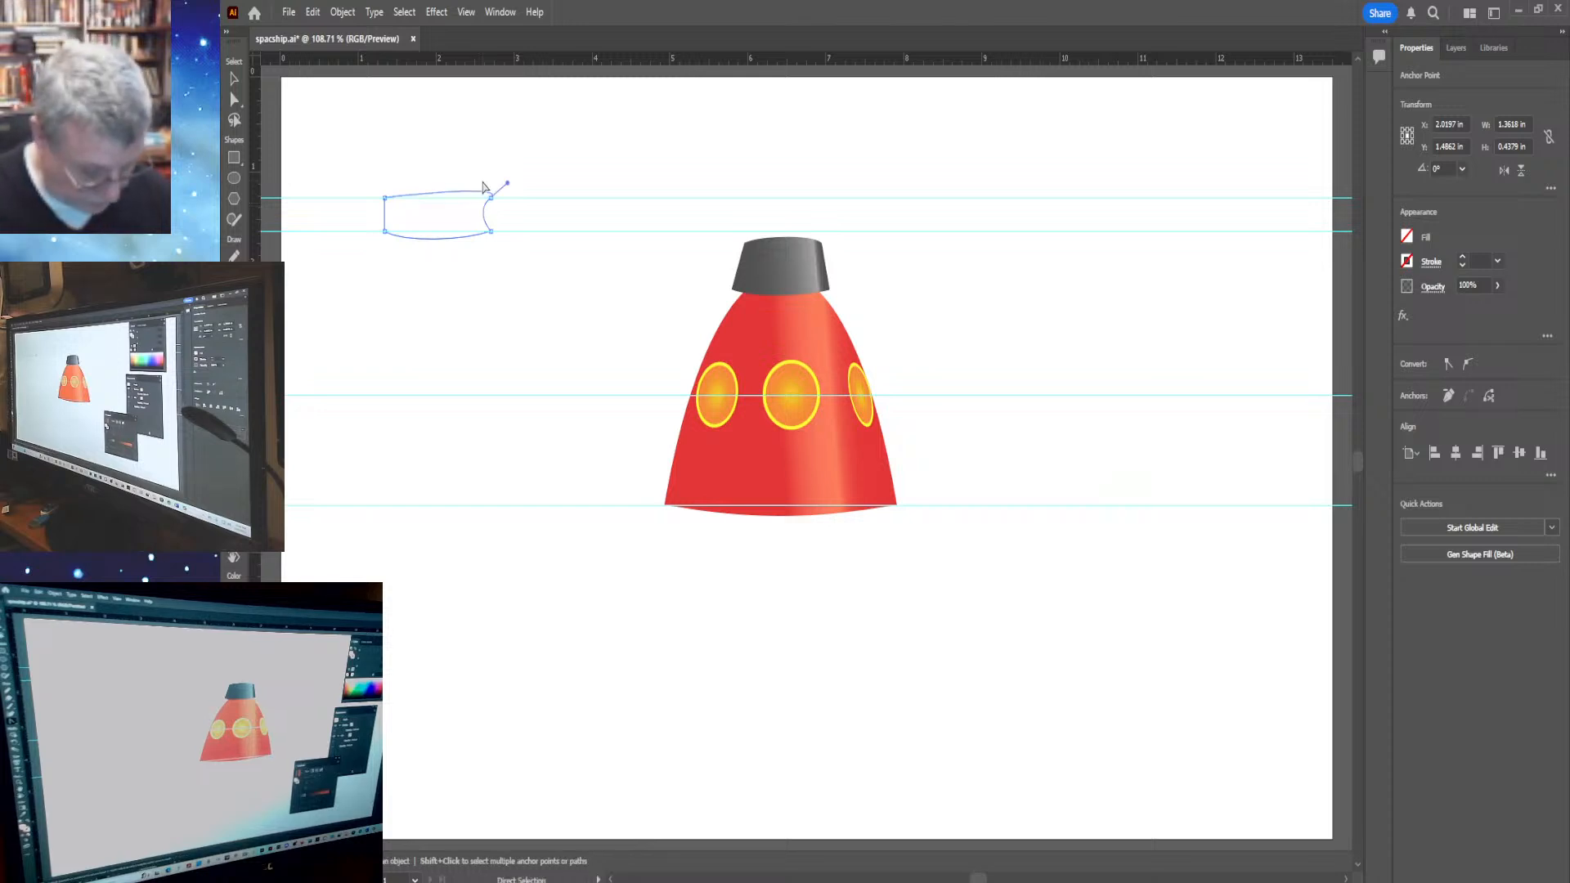
key(shift+c)
click(491, 197)
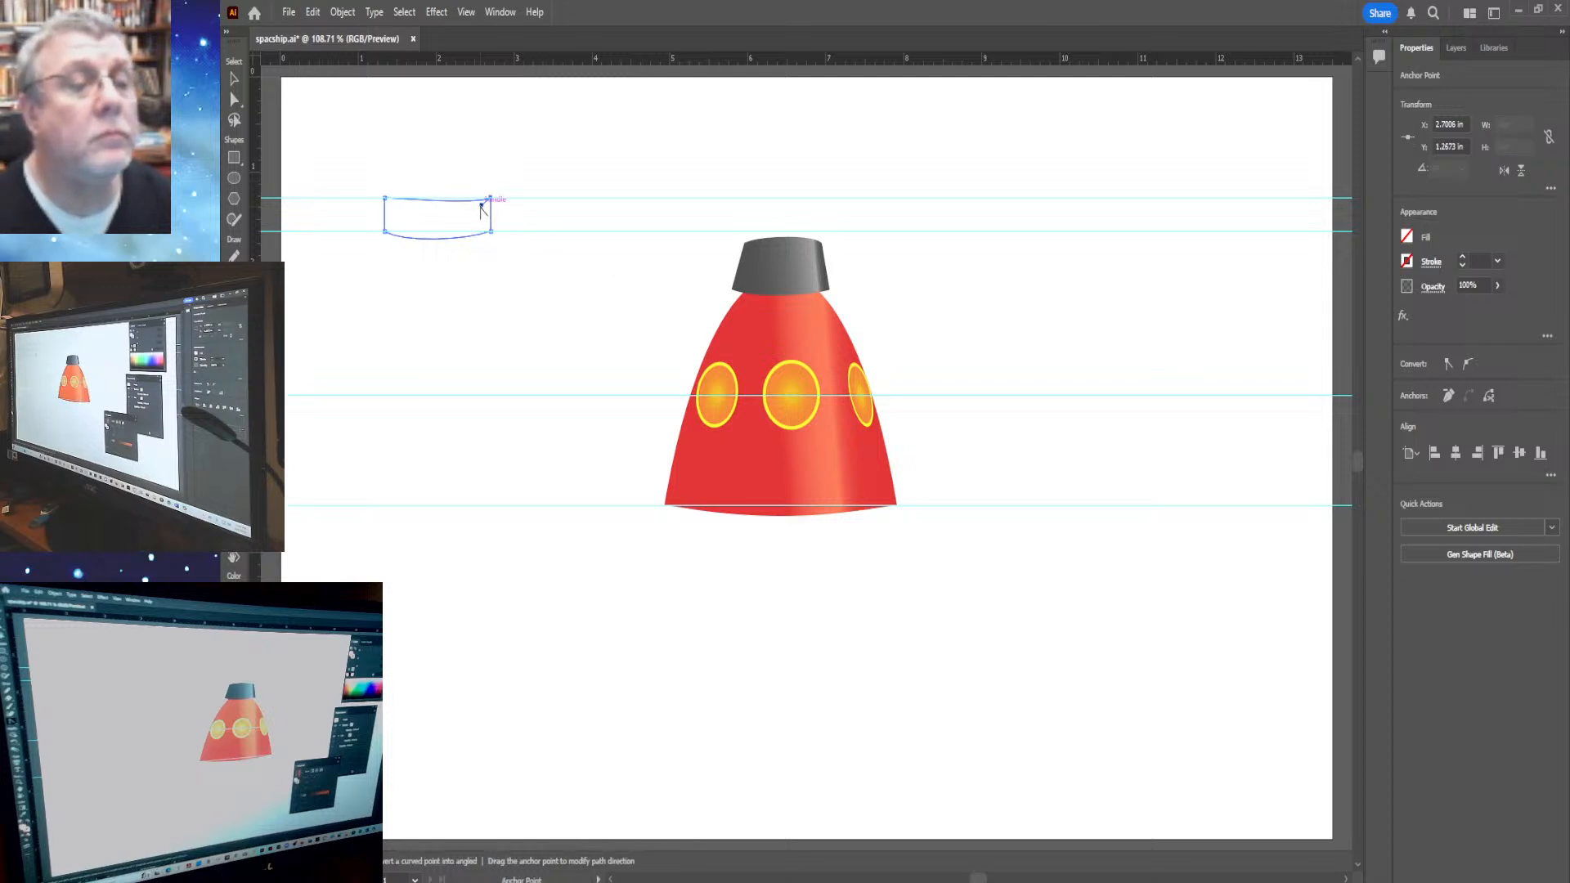
Refine the top edge's downward curve from both upper anchors and restore the small outline's left edge to a straight vertical
drag(479, 212, 477, 208)
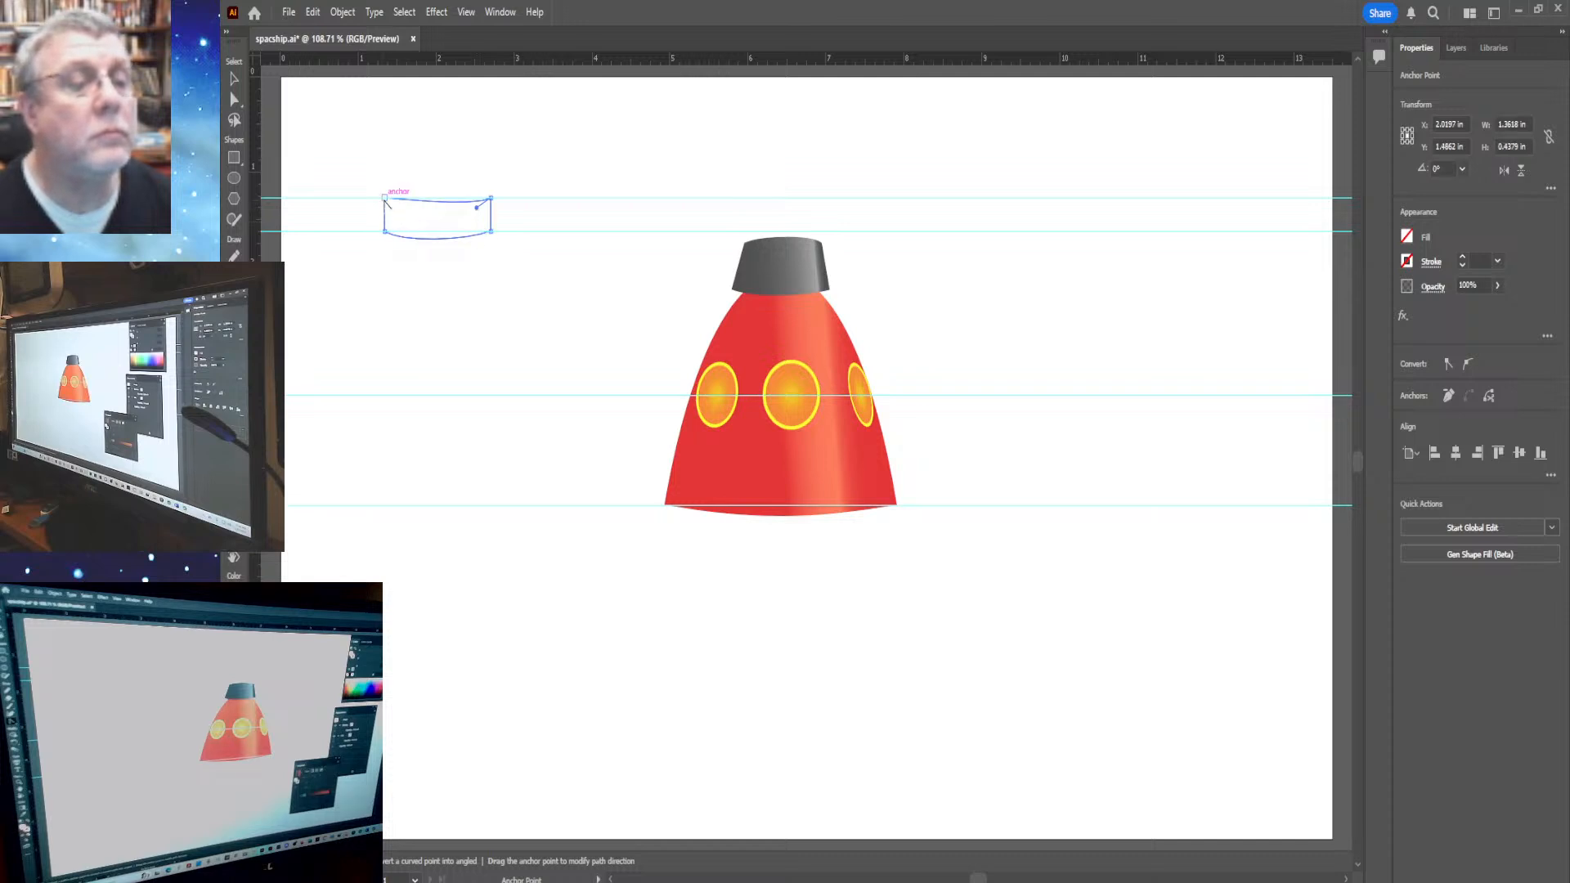
drag(385, 199, 398, 211)
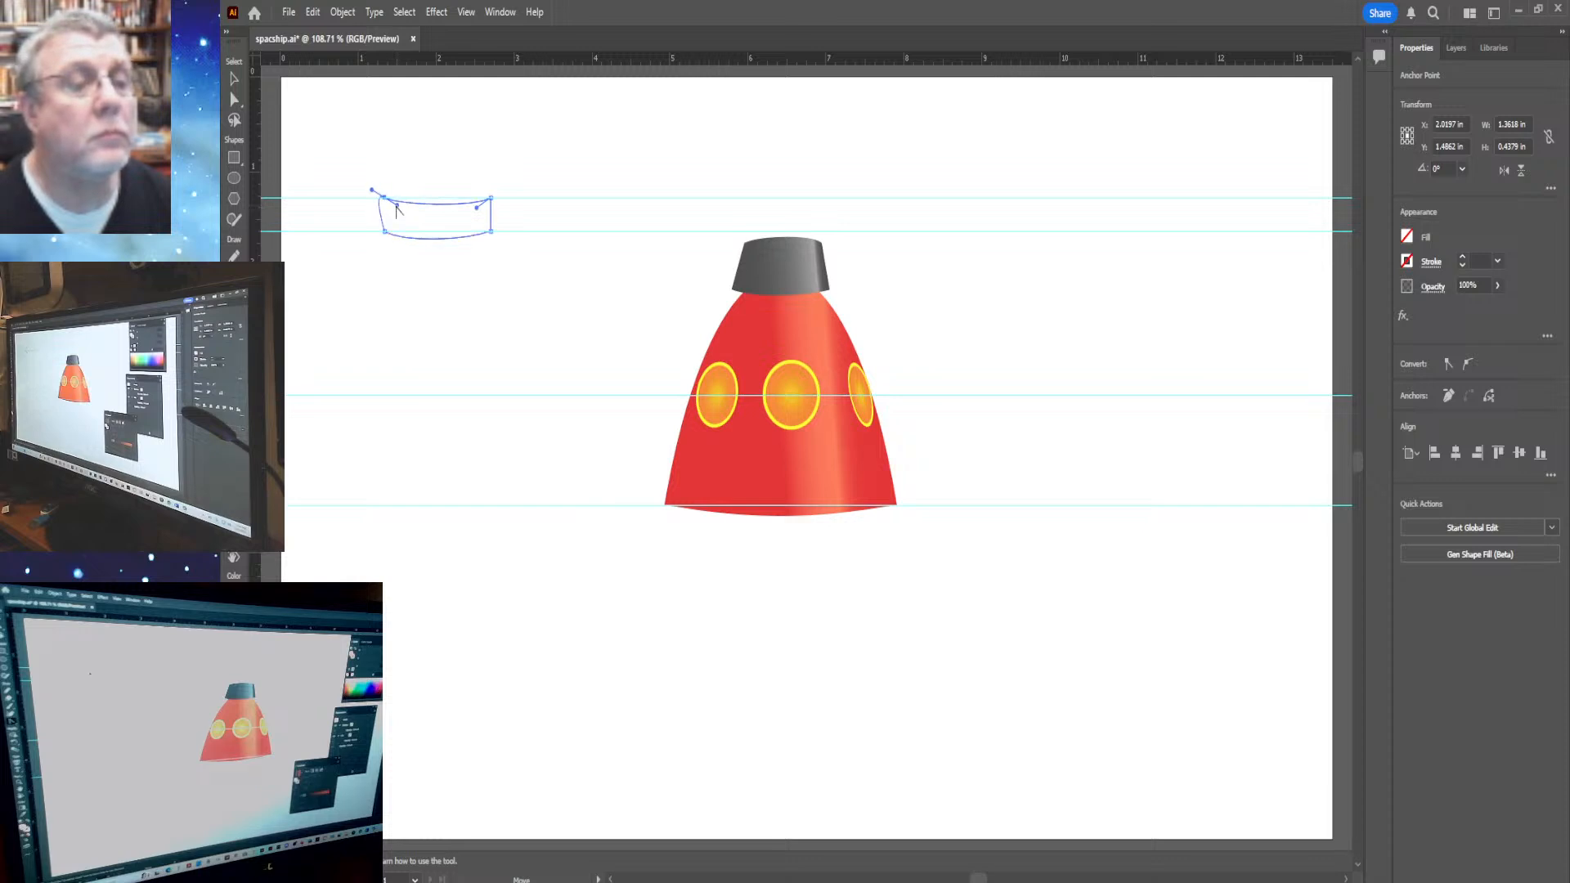
click(378, 193)
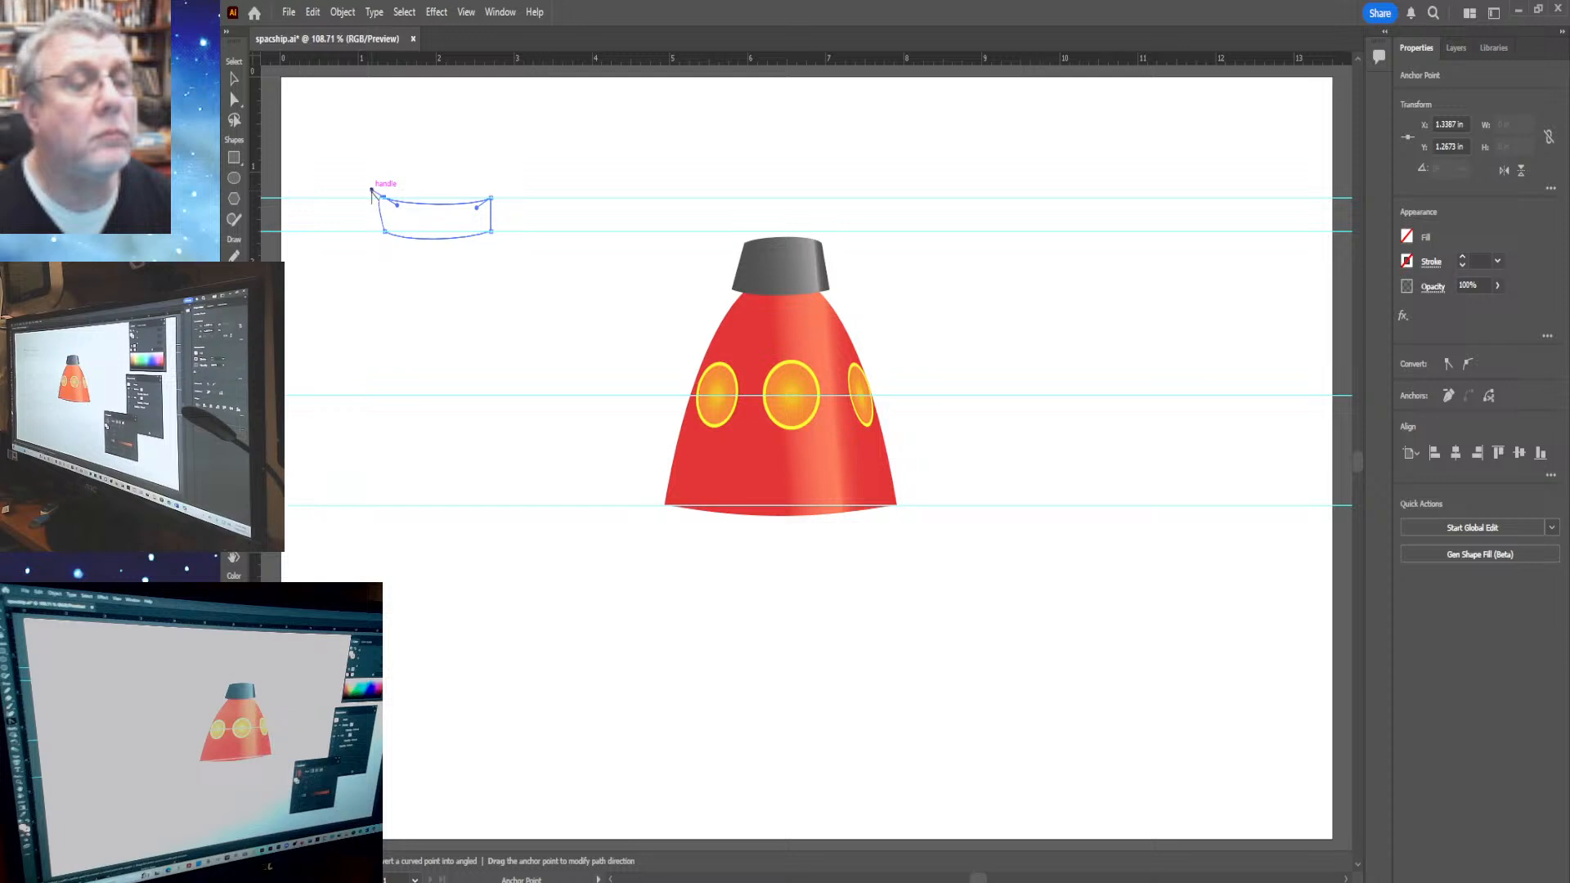
drag(372, 190, 385, 231)
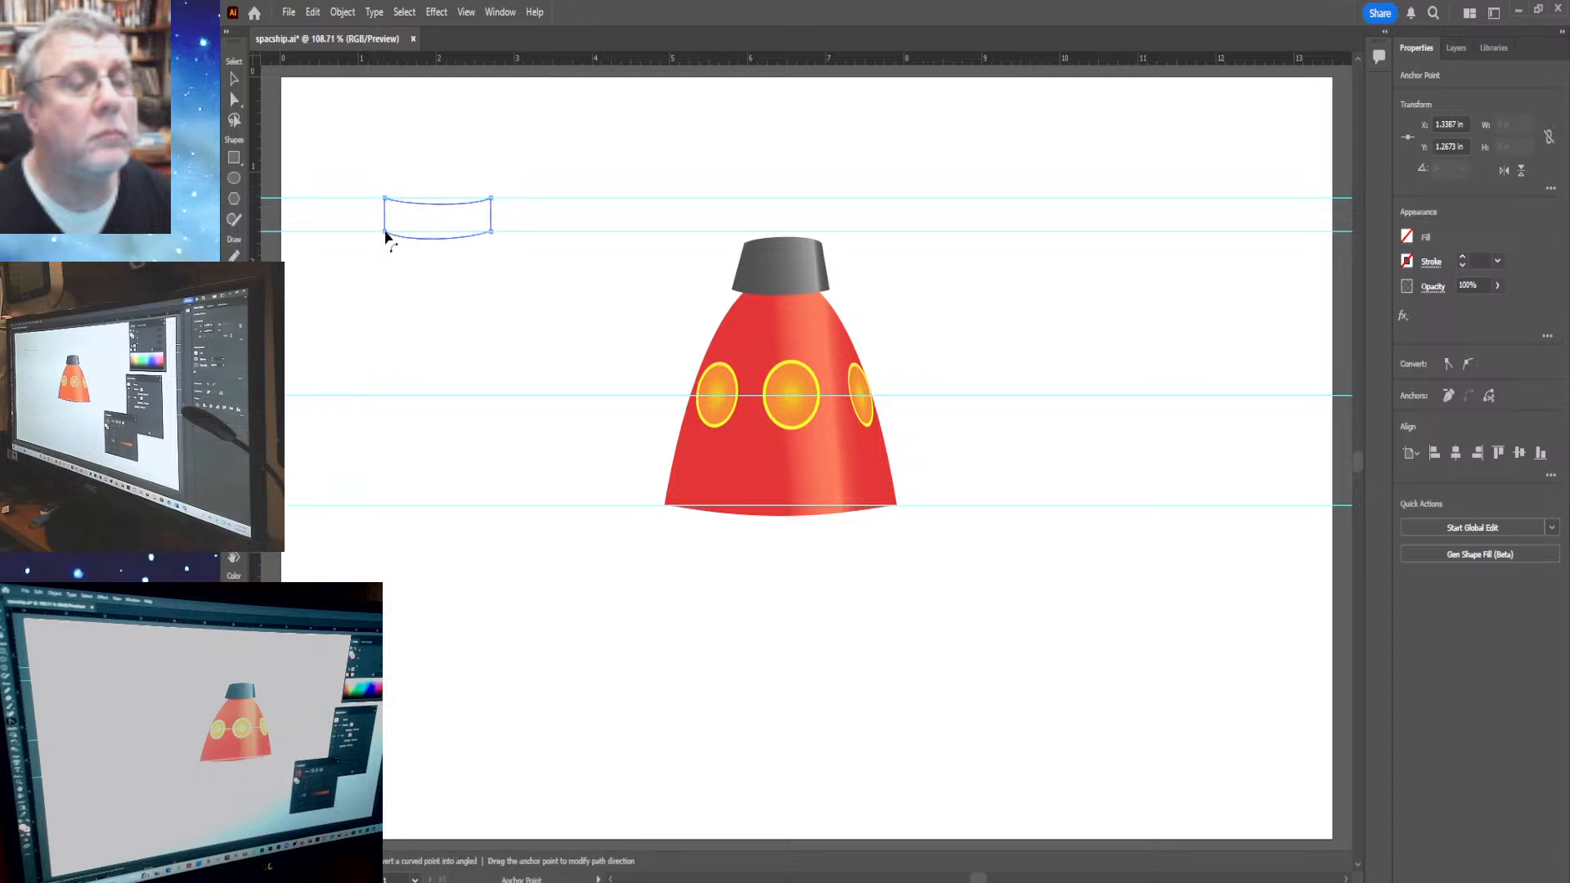
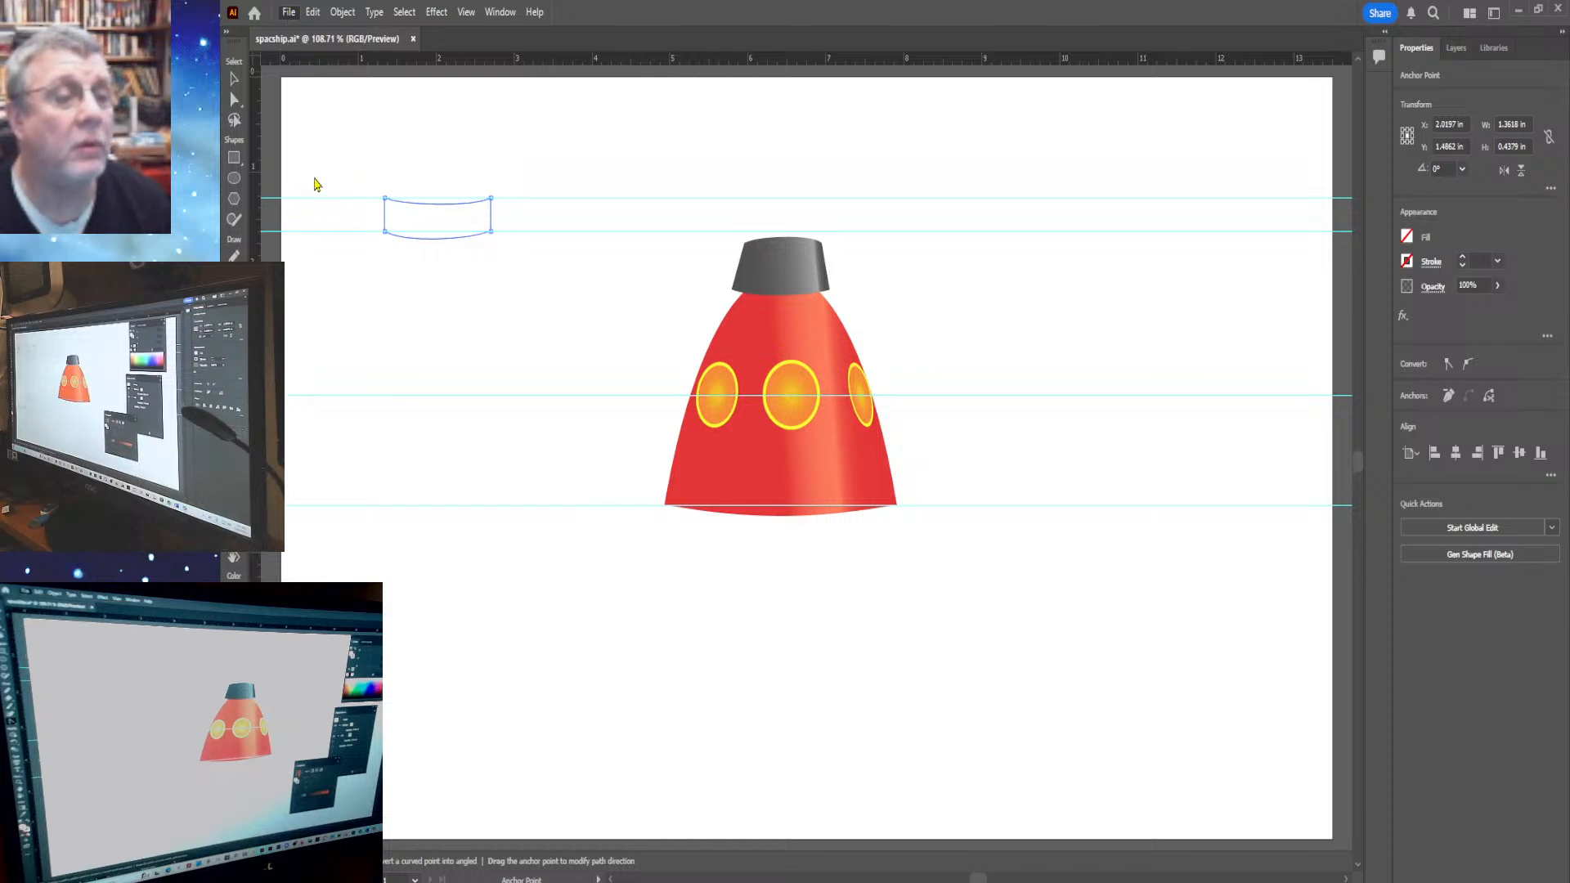
Save spacship.ai and fill the small curved band with the red sampled from the lower part of the ship's body
key(ctrl+s)
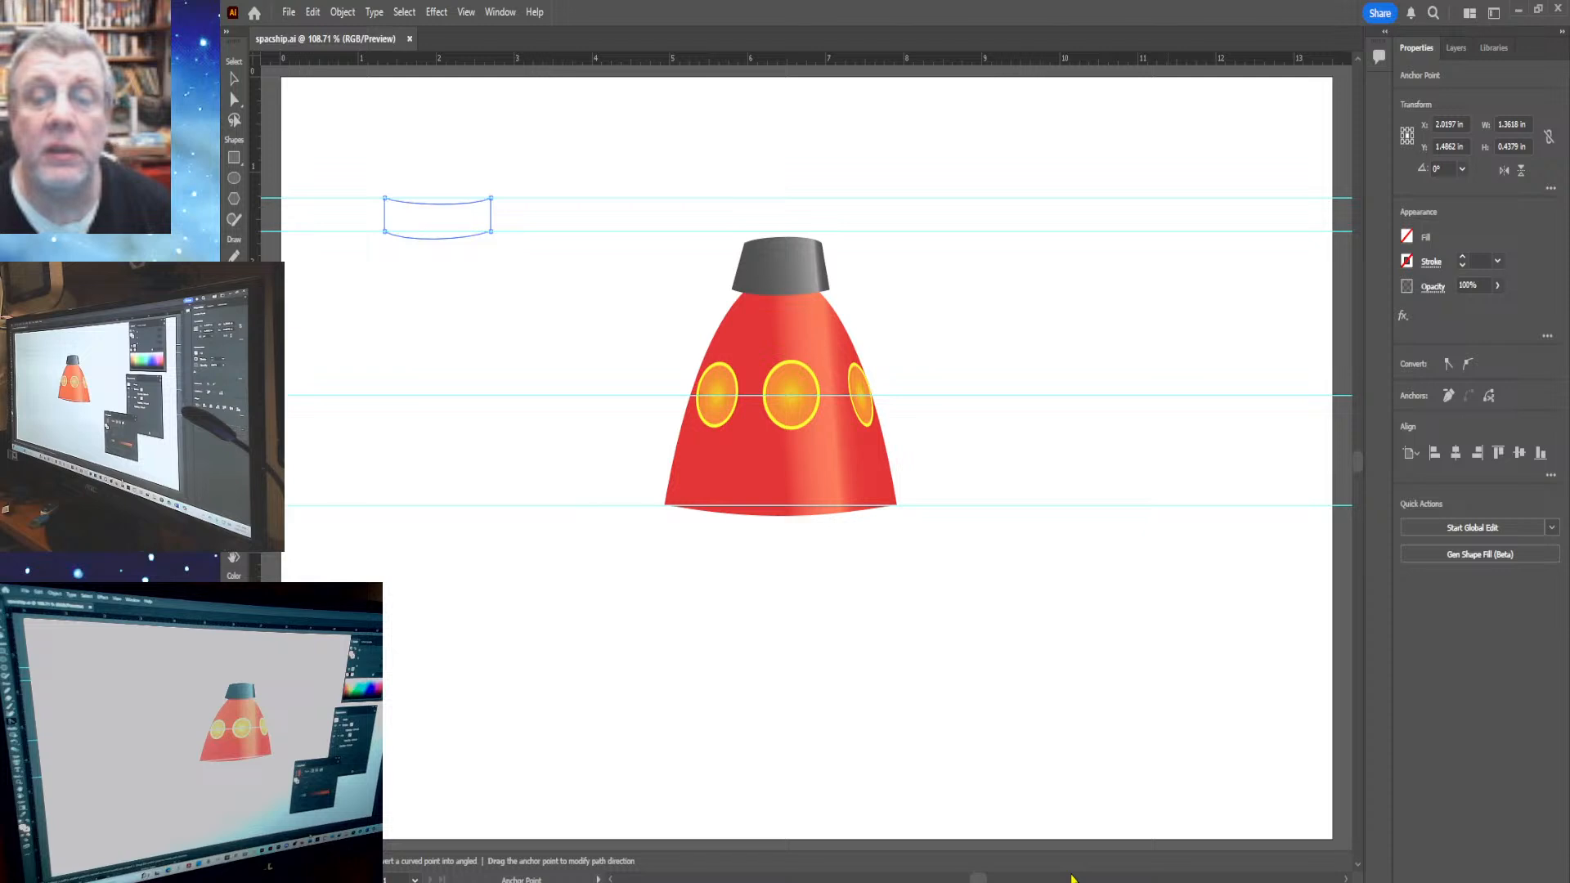
key(a)
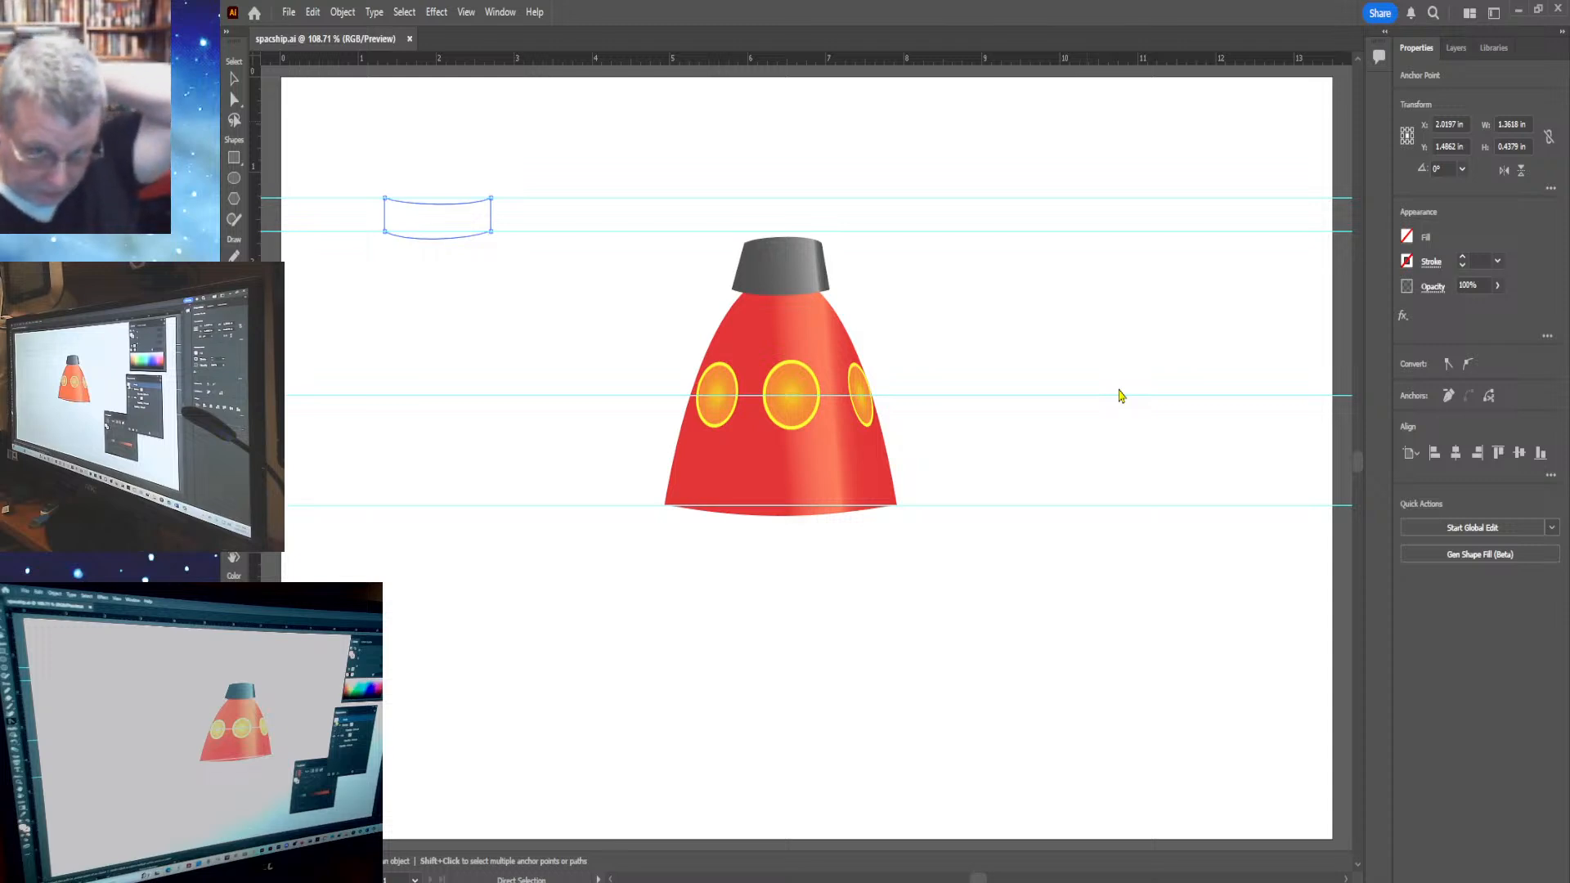
key(shift+c)
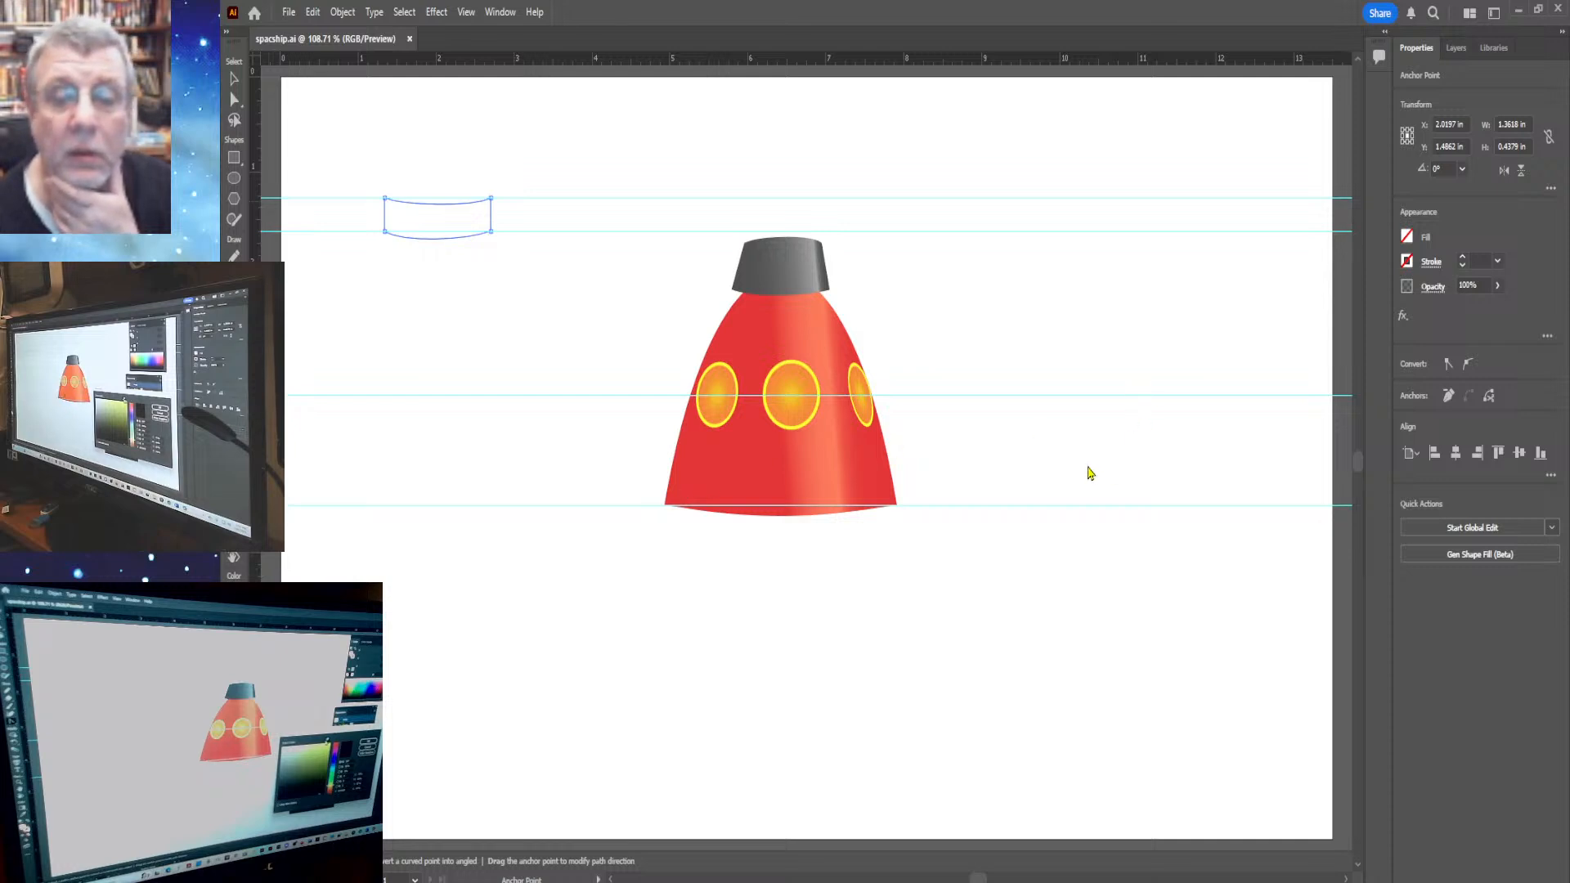
click(686, 486)
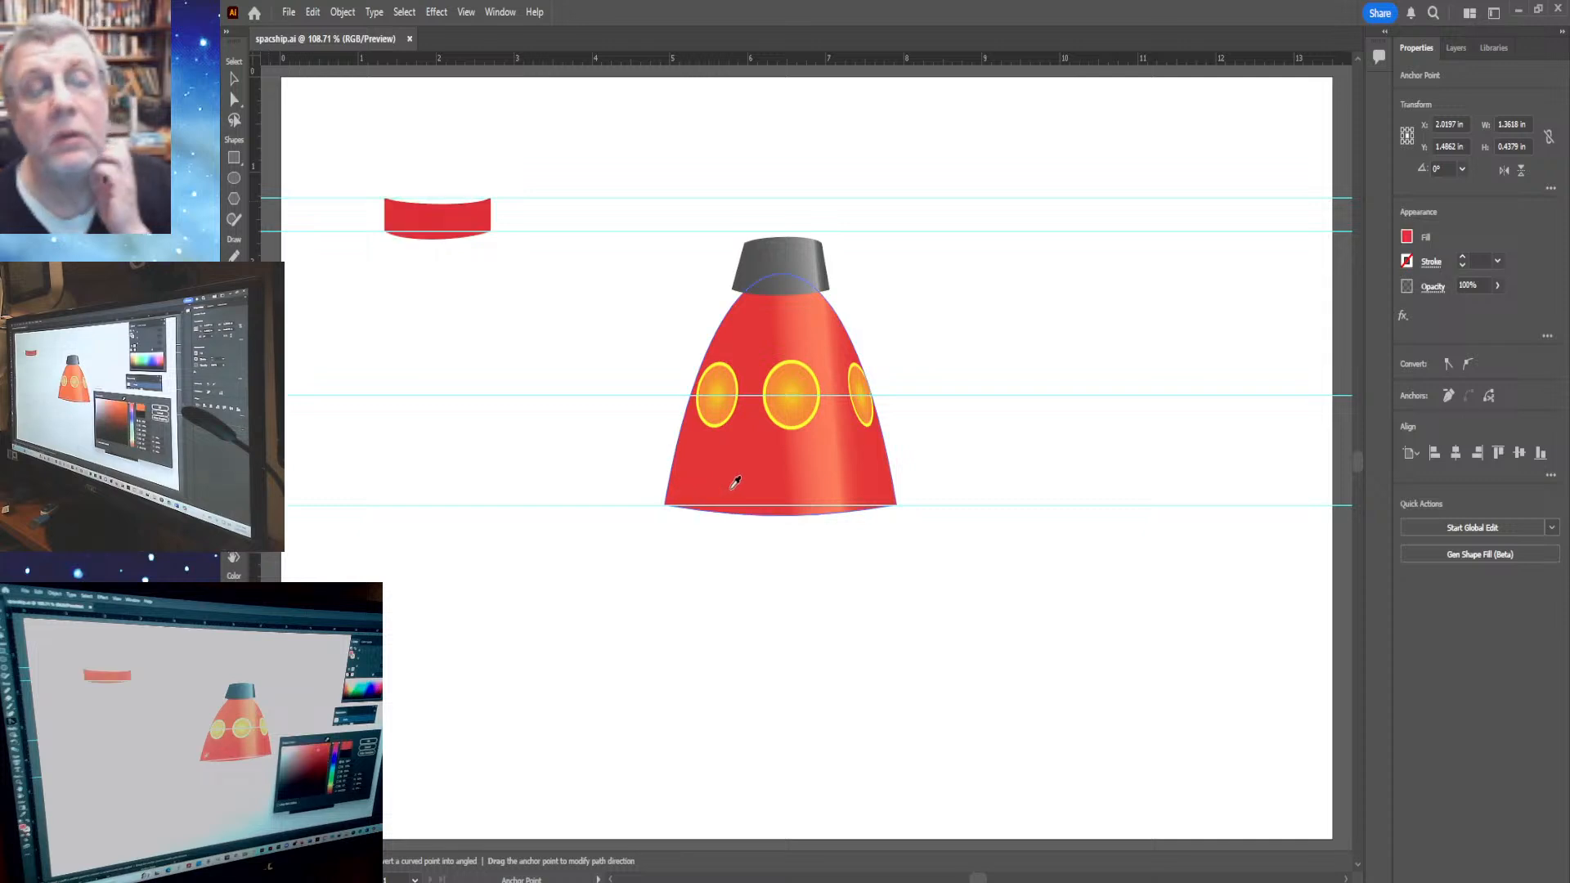
key(a)
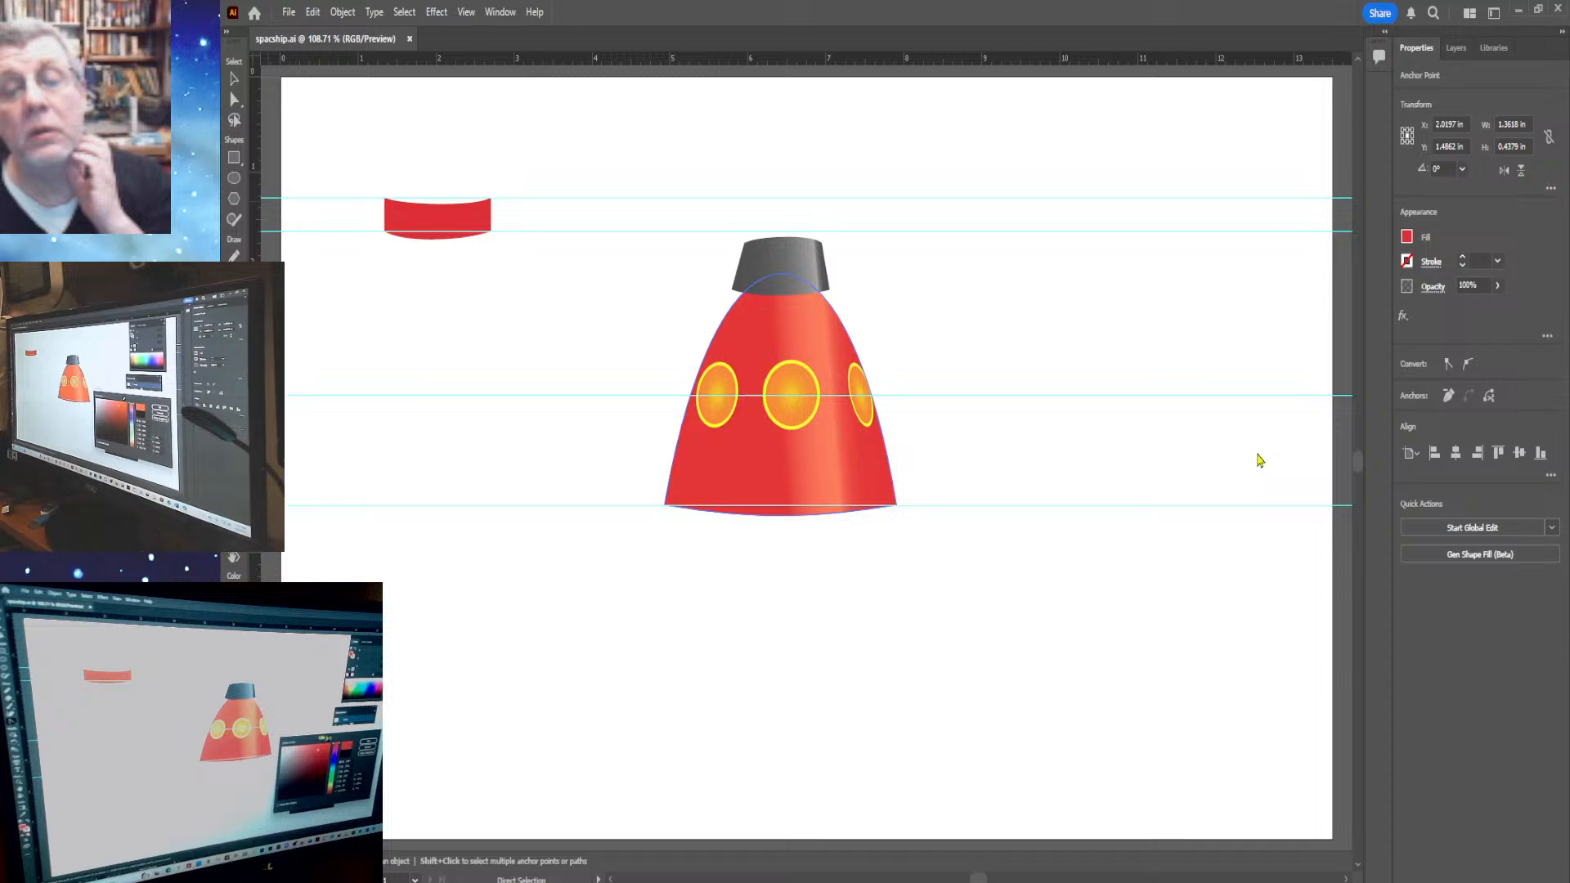
Move the red band onto the joint between the gray cap and the body and widen it to about 1.48 in
click(234, 81)
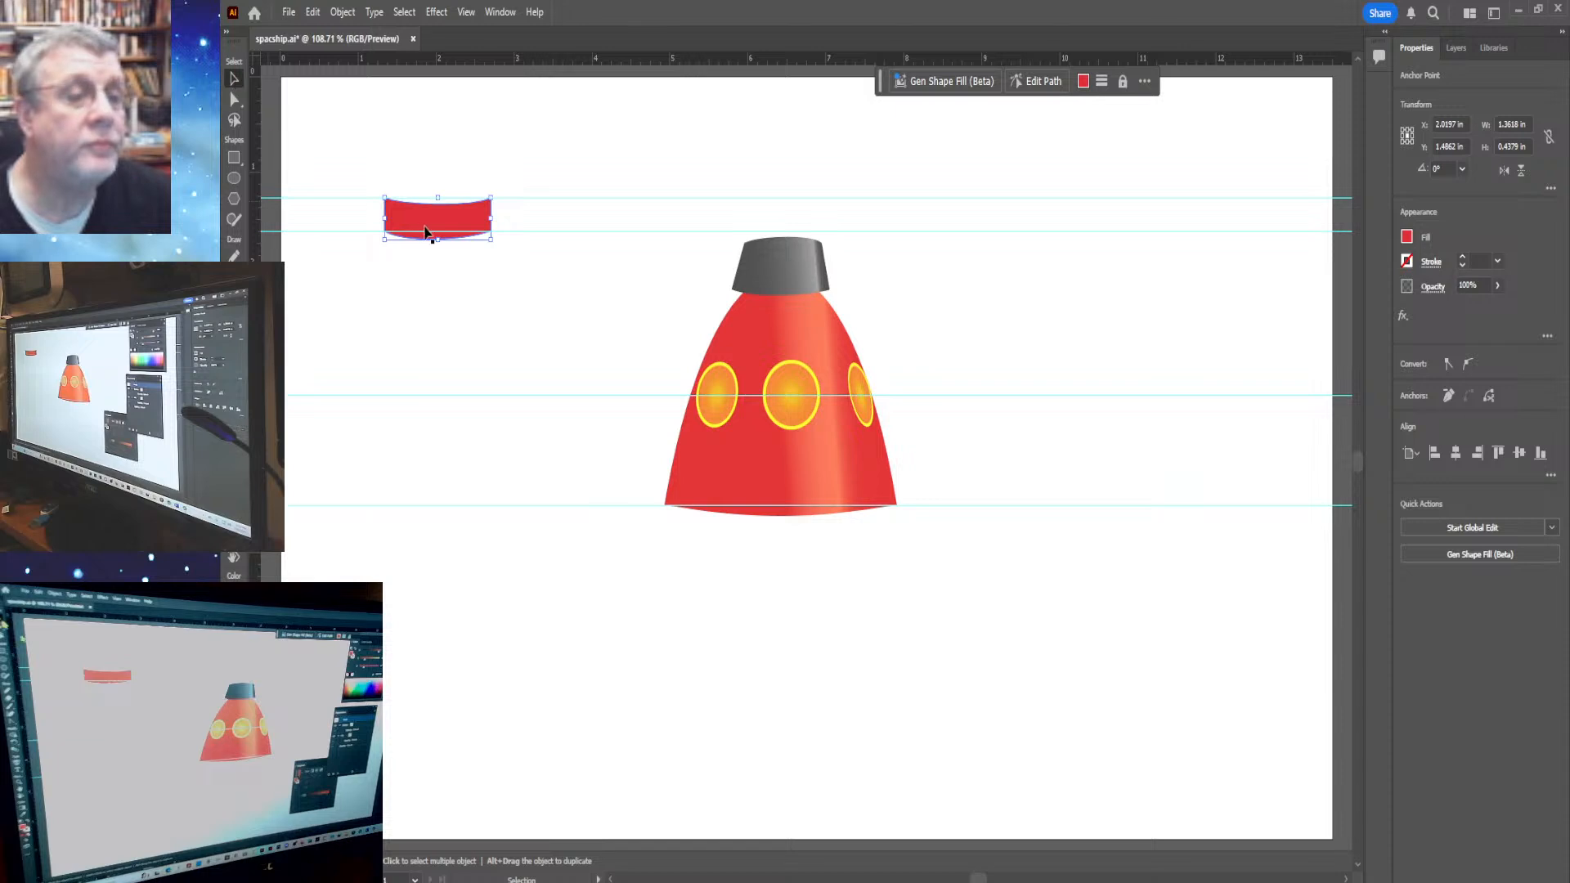
drag(430, 217, 771, 306)
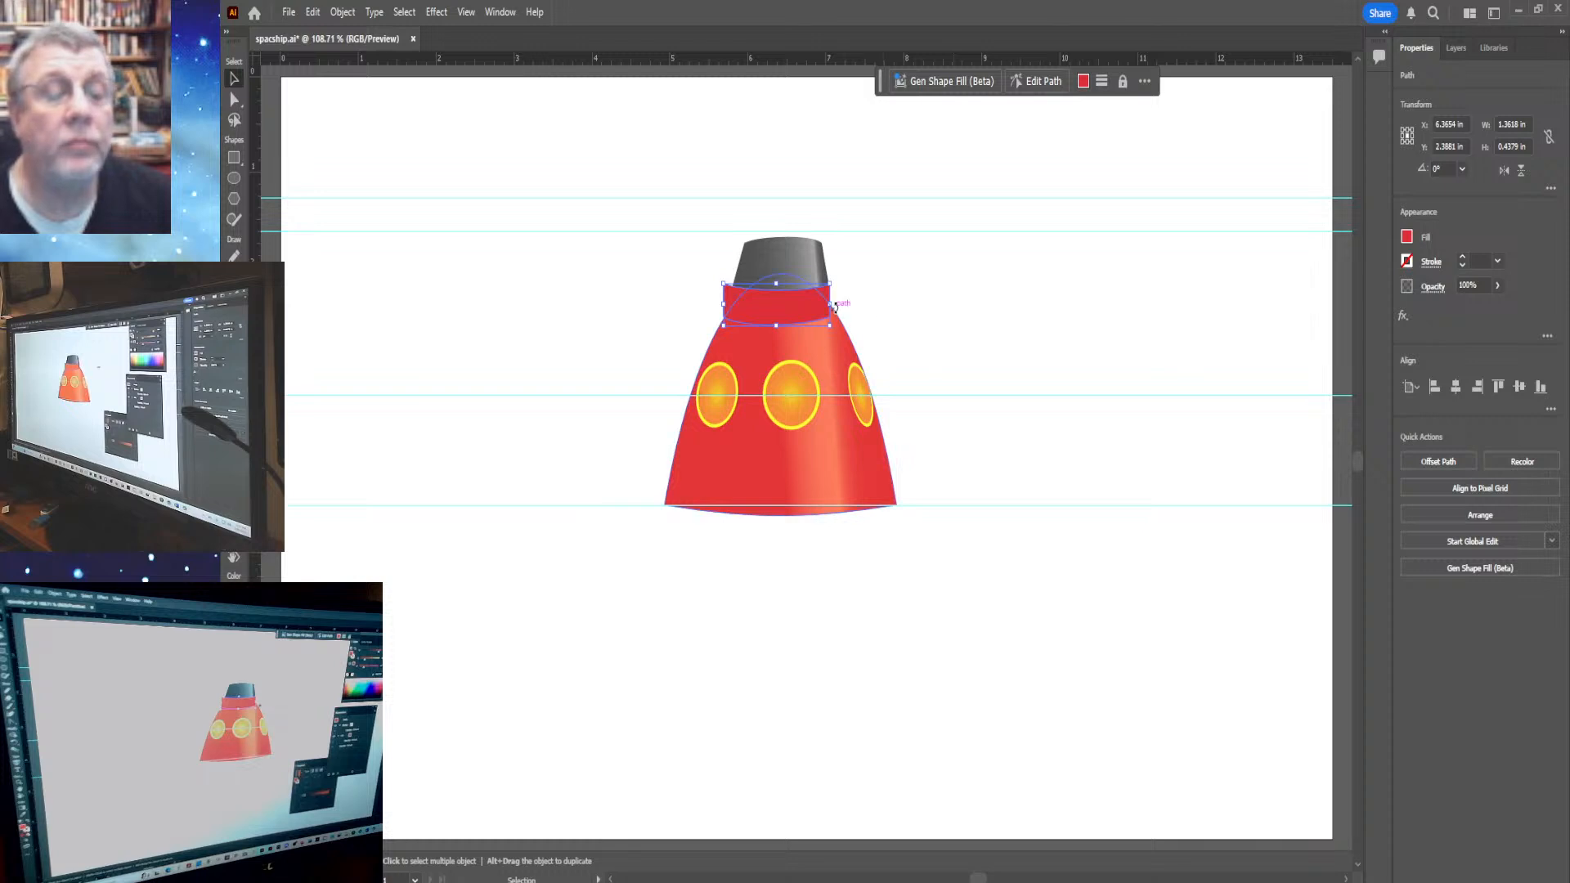
drag(829, 307, 839, 307)
click(957, 327)
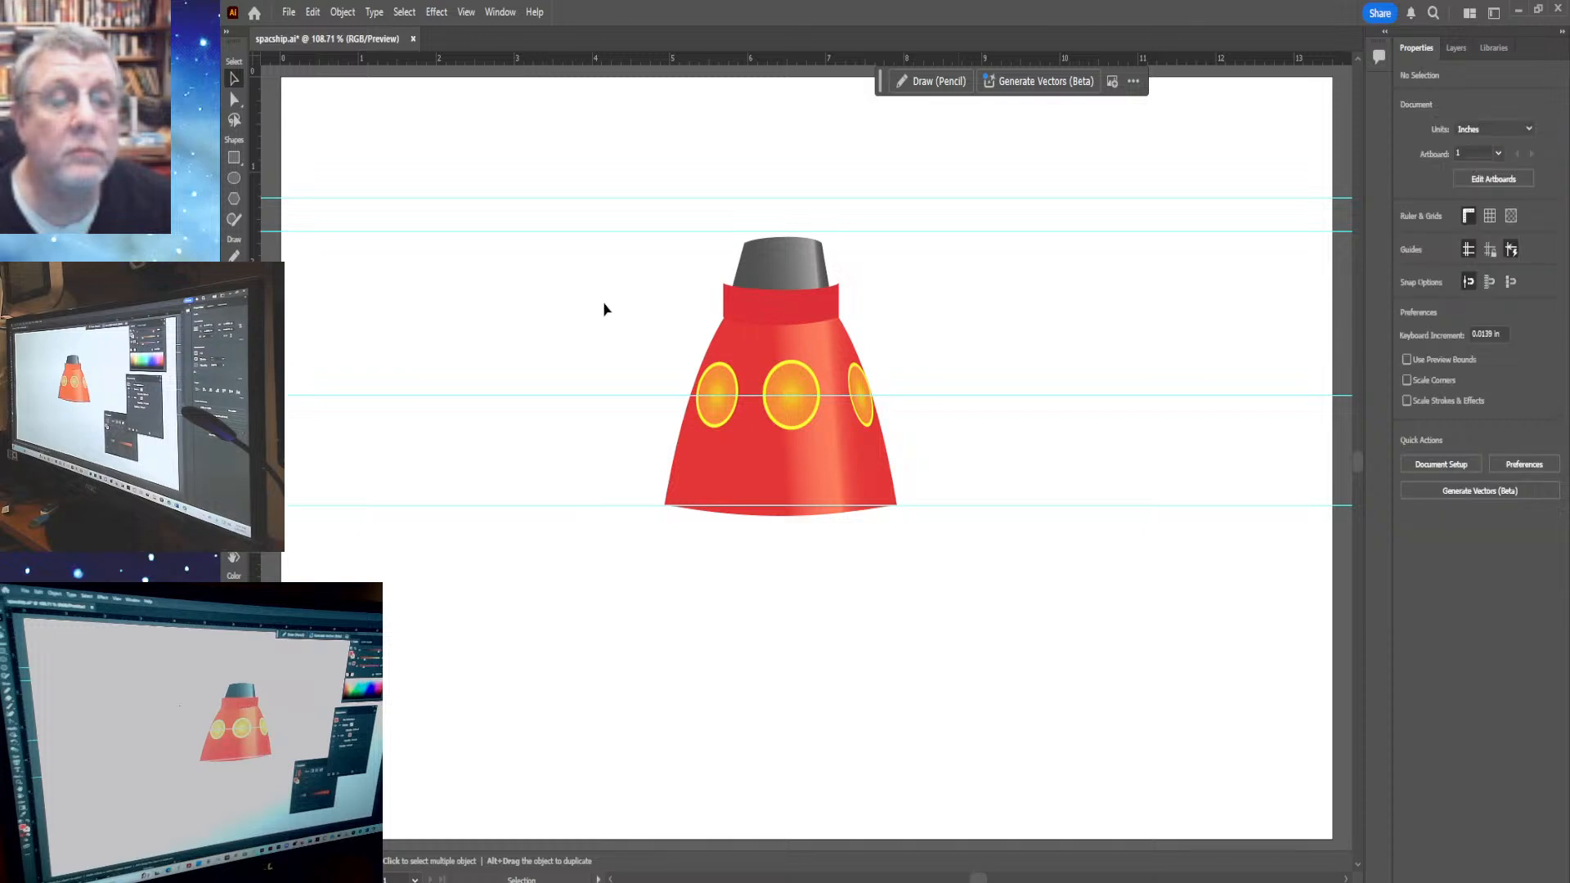
Move the band's two upper anchors inward and slightly down so its sides taper toward the gray cap's base
click(768, 307)
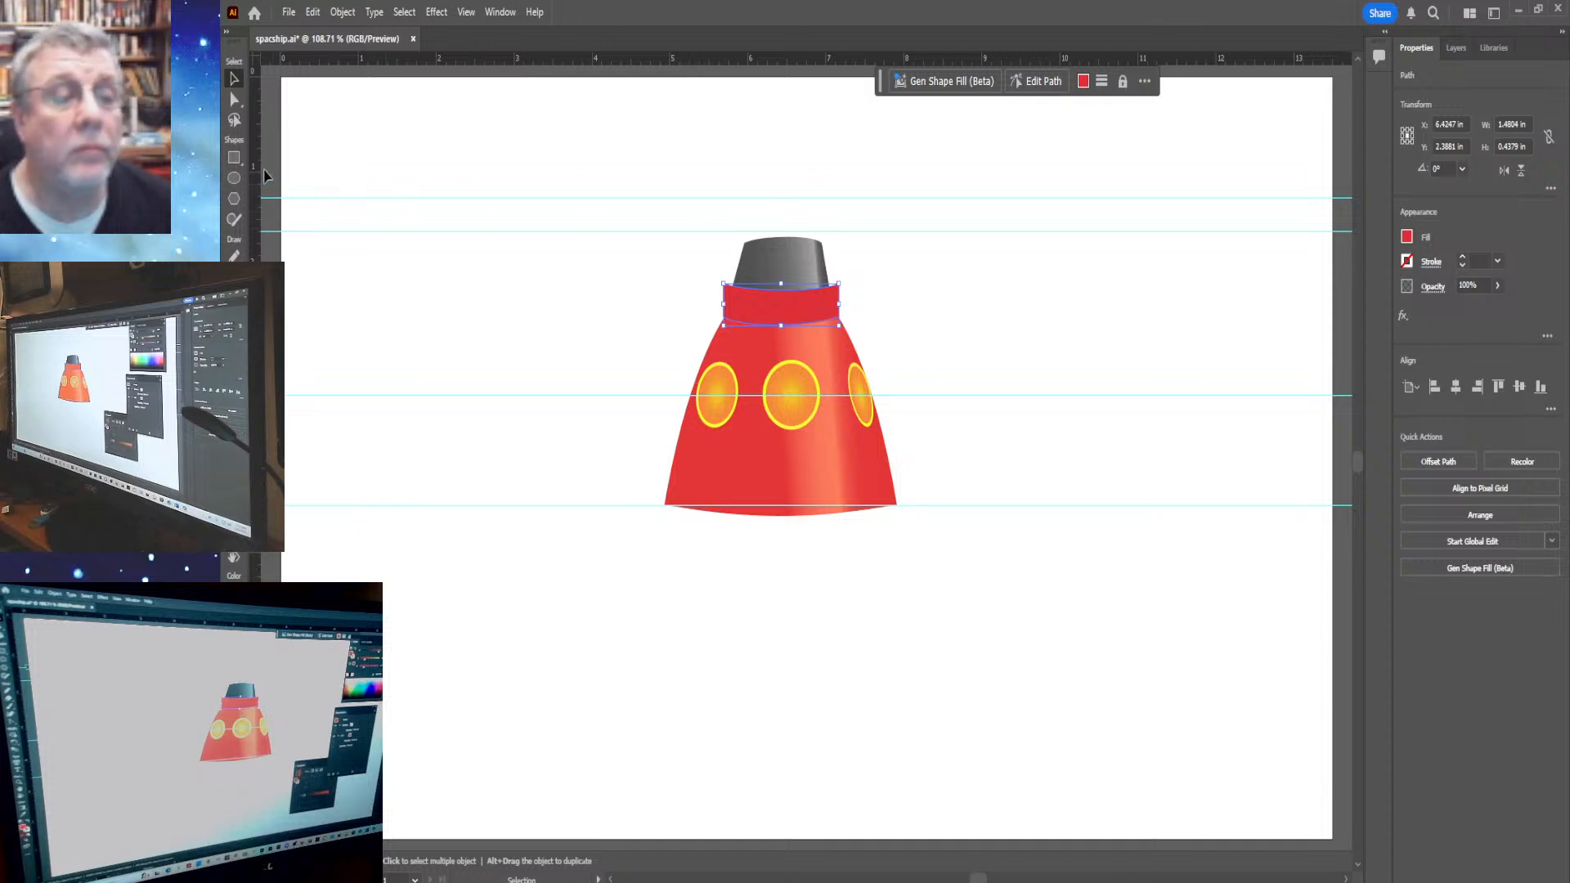
click(234, 99)
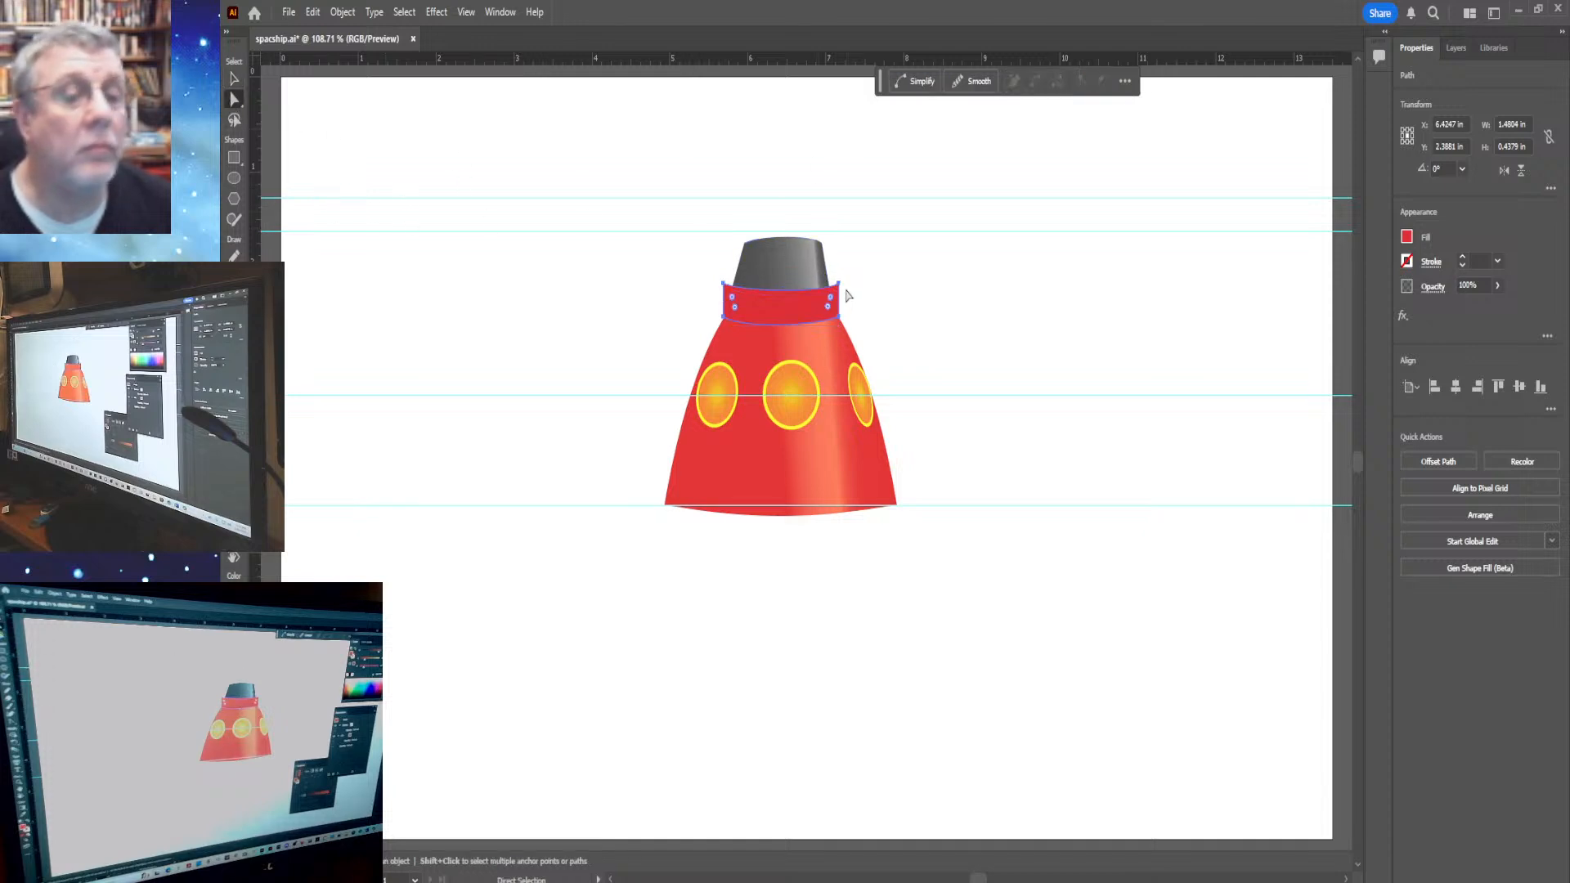
drag(840, 286, 840, 288)
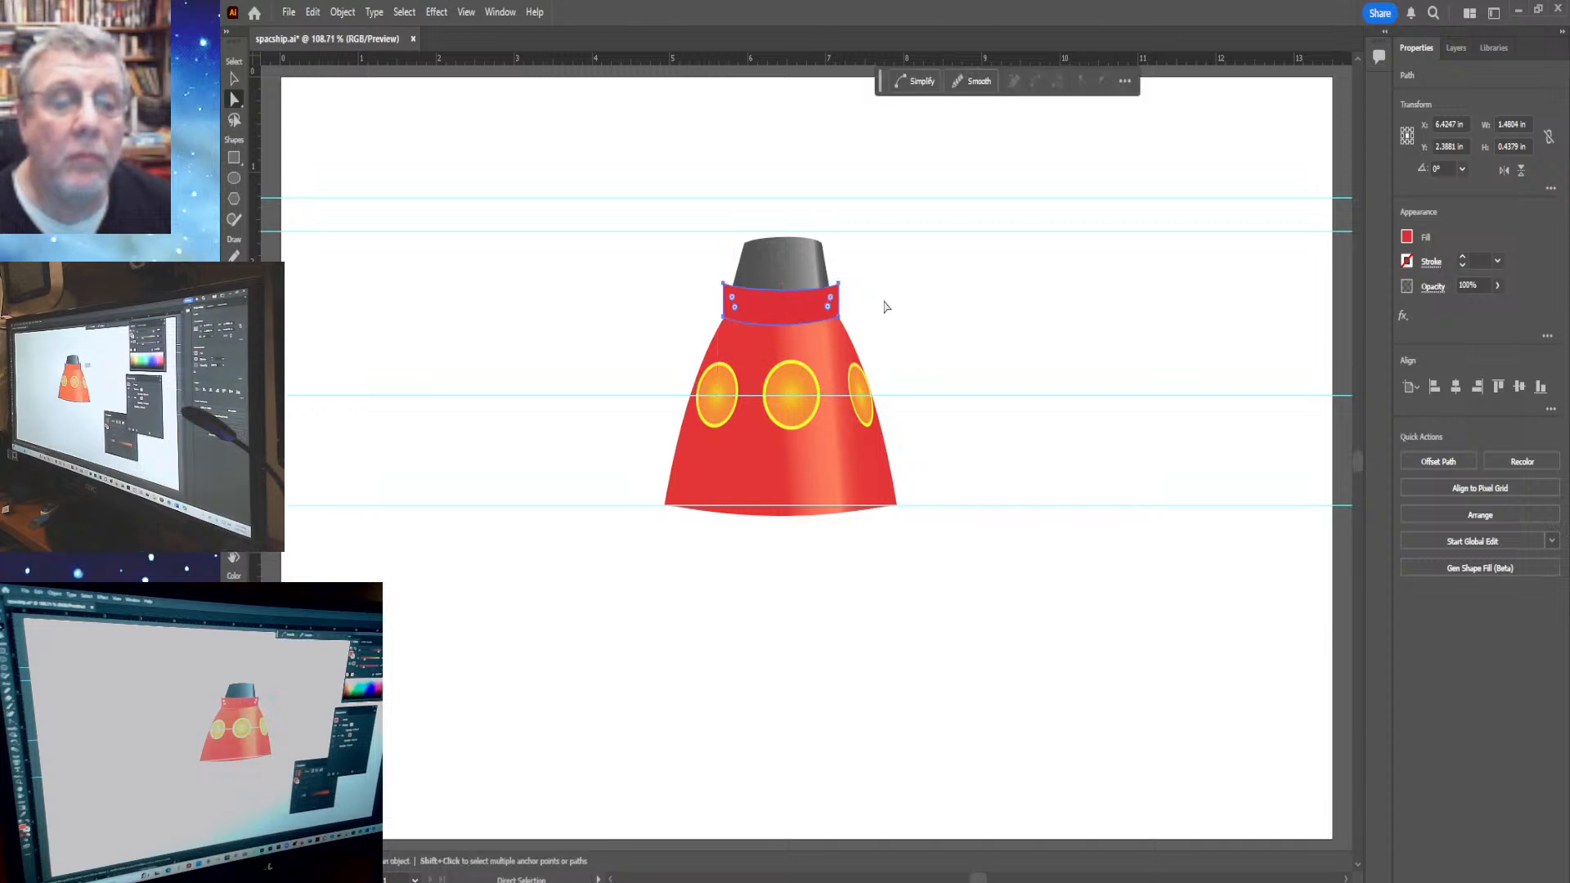
click(885, 307)
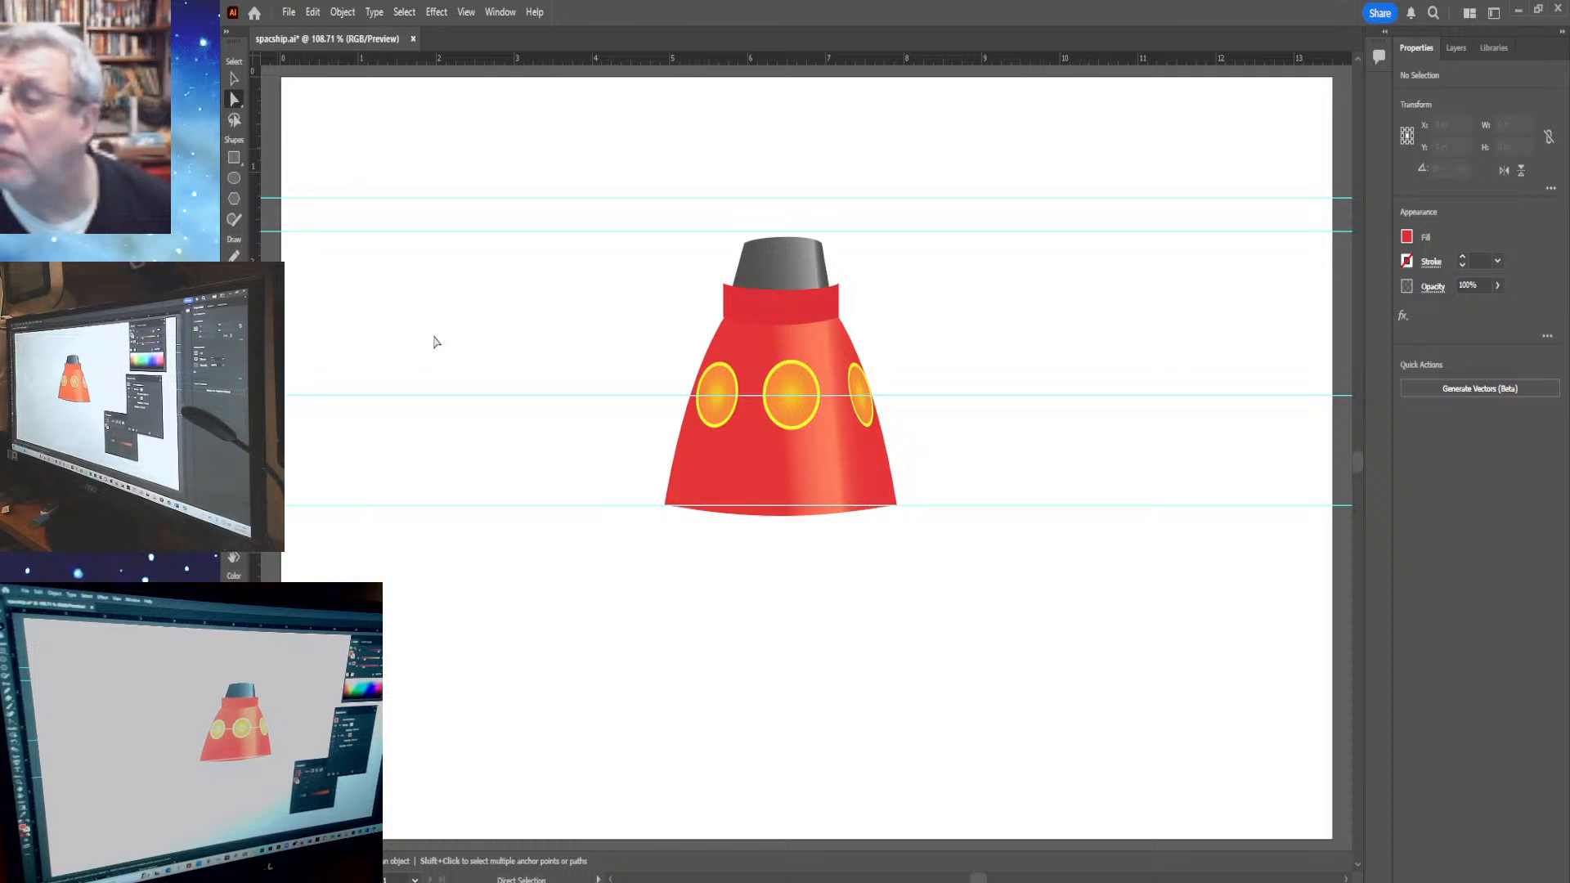
click(839, 287)
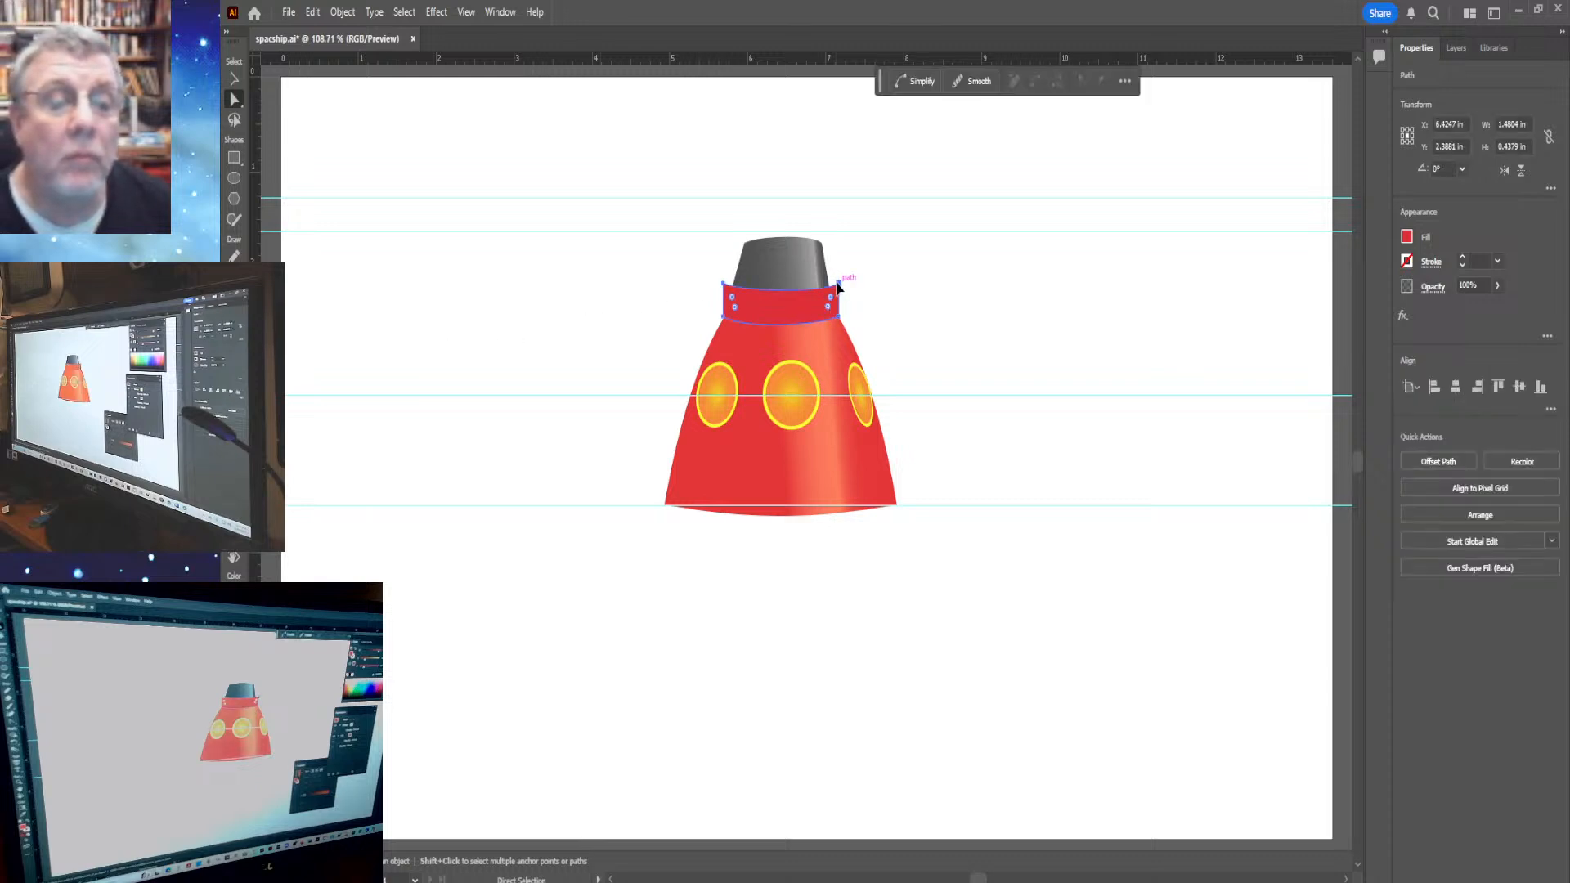
mouse_move(839, 287)
mouse_down()
mouse_move(830, 296)
mouse_move(842, 289)
mouse_up()
click(860, 272)
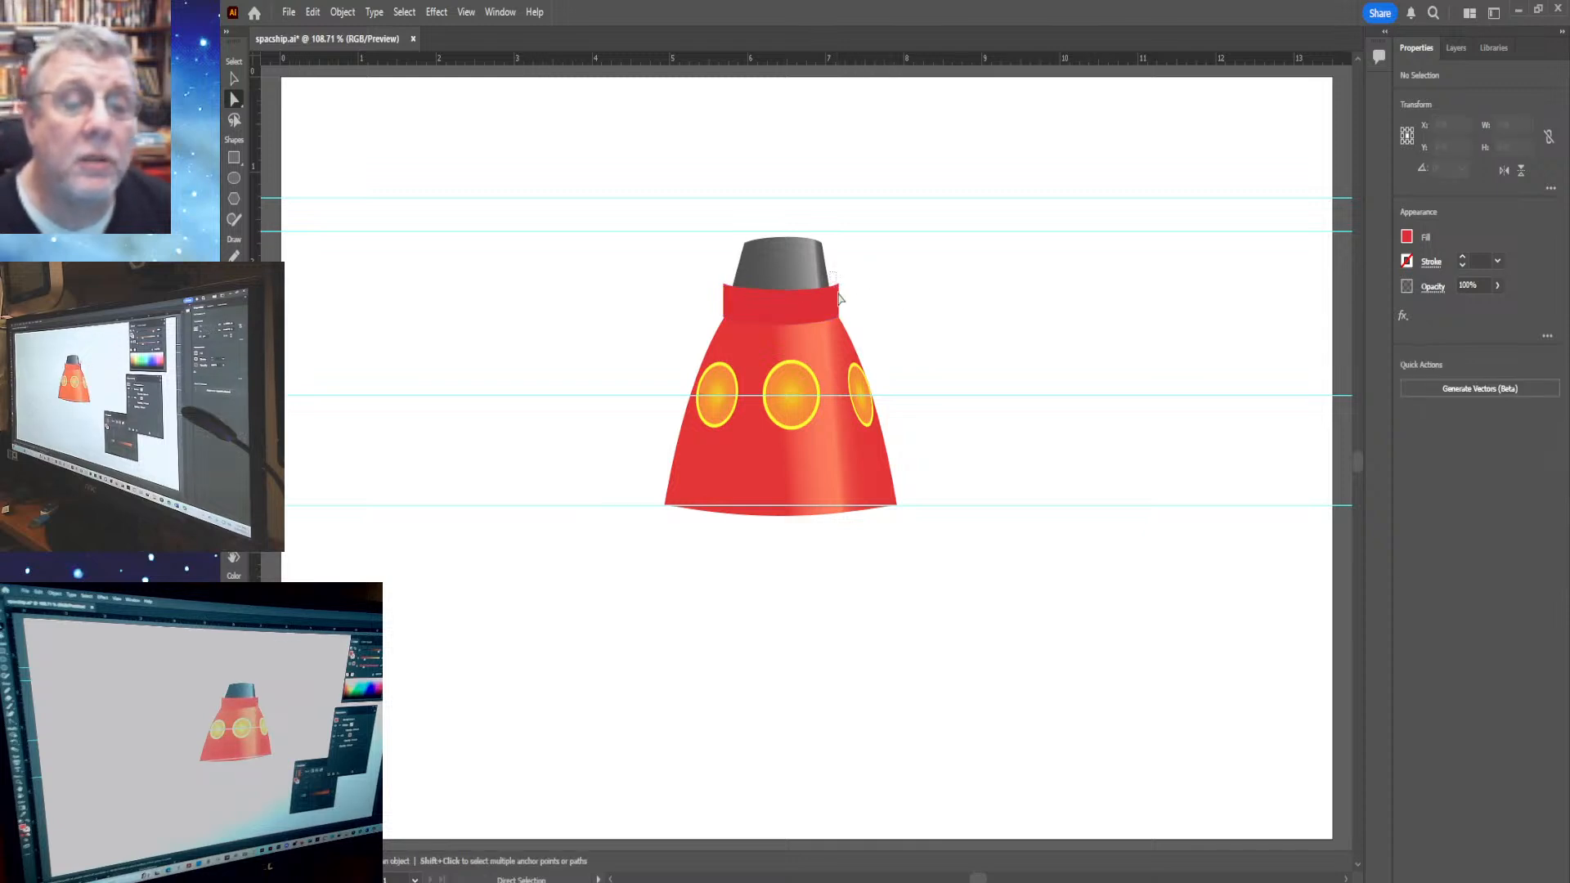
click(841, 296)
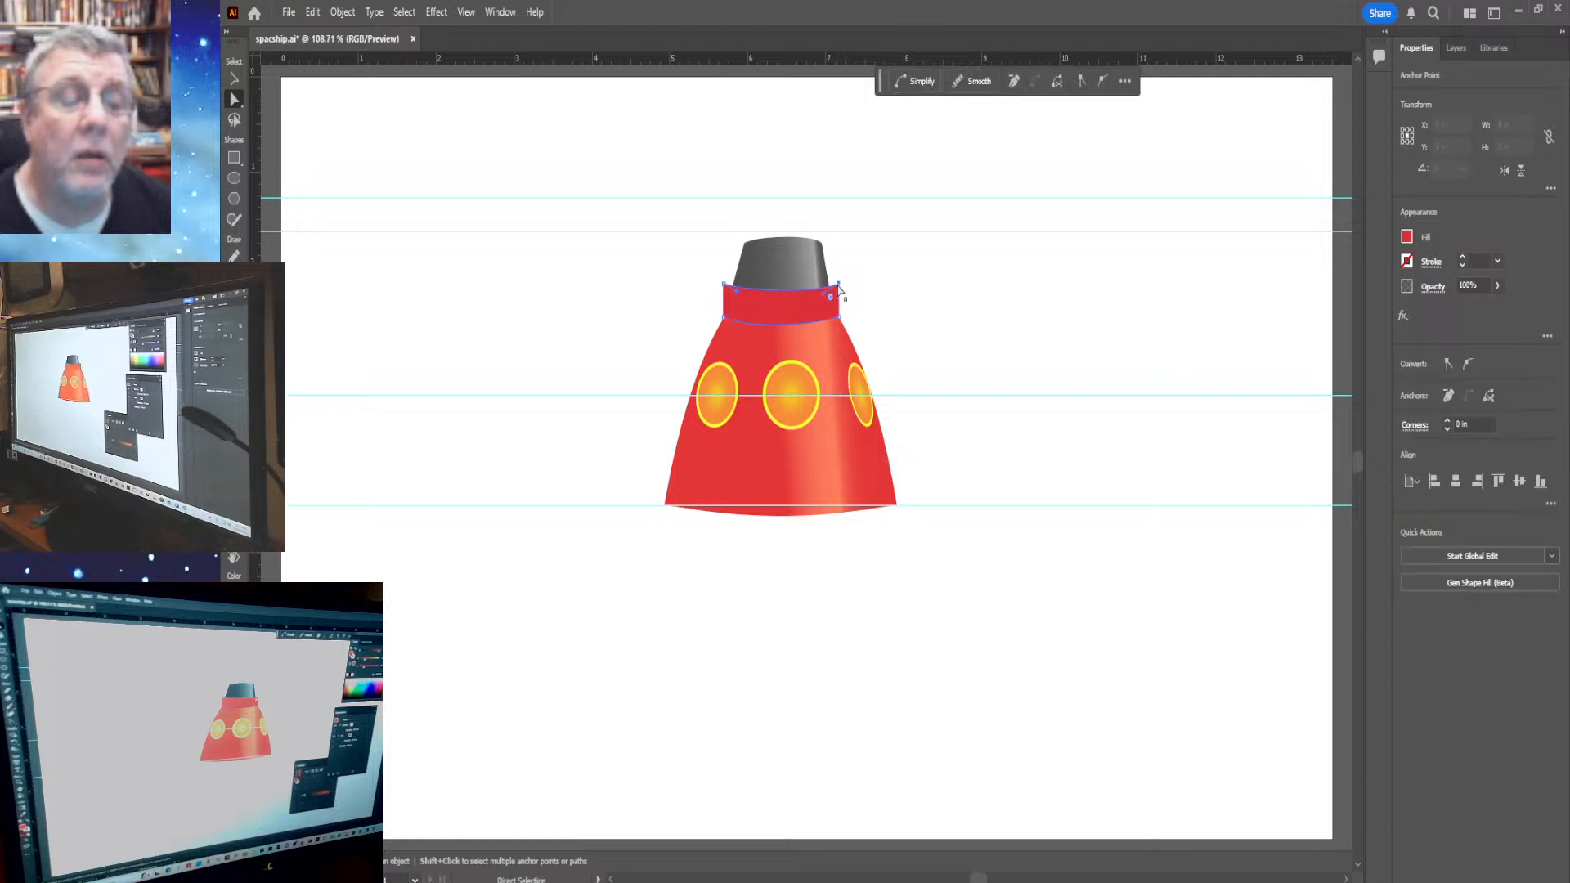
drag(839, 286, 832, 293)
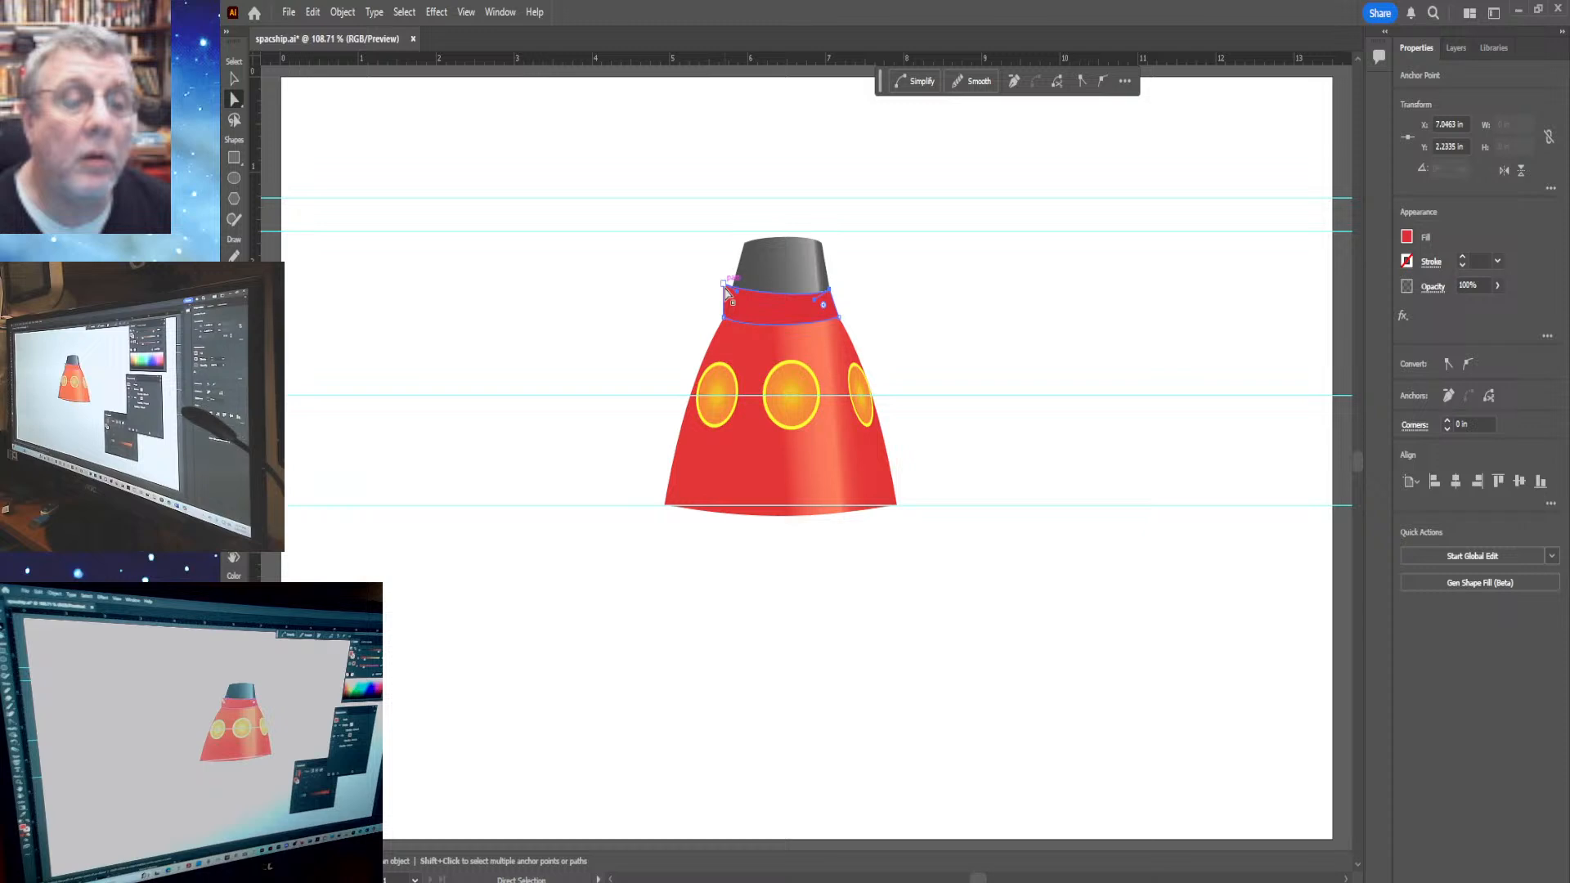
drag(724, 287, 736, 303)
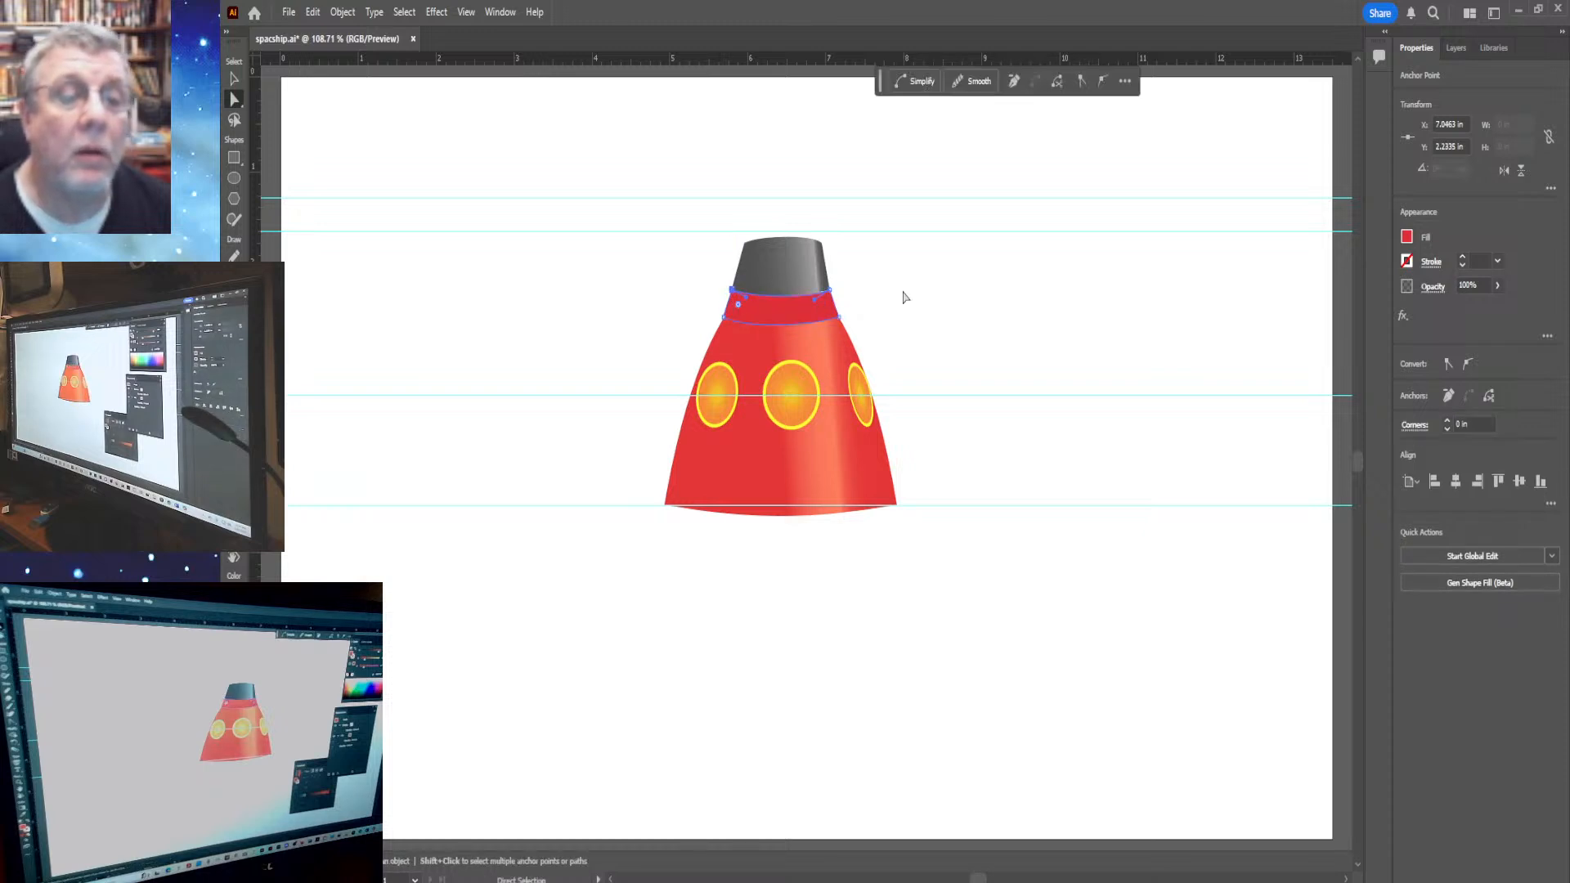
Lower the gray cap onto the band and nudge it sideways to center it at about X 6.4165 in, Y 2.0666 in
click(772, 281)
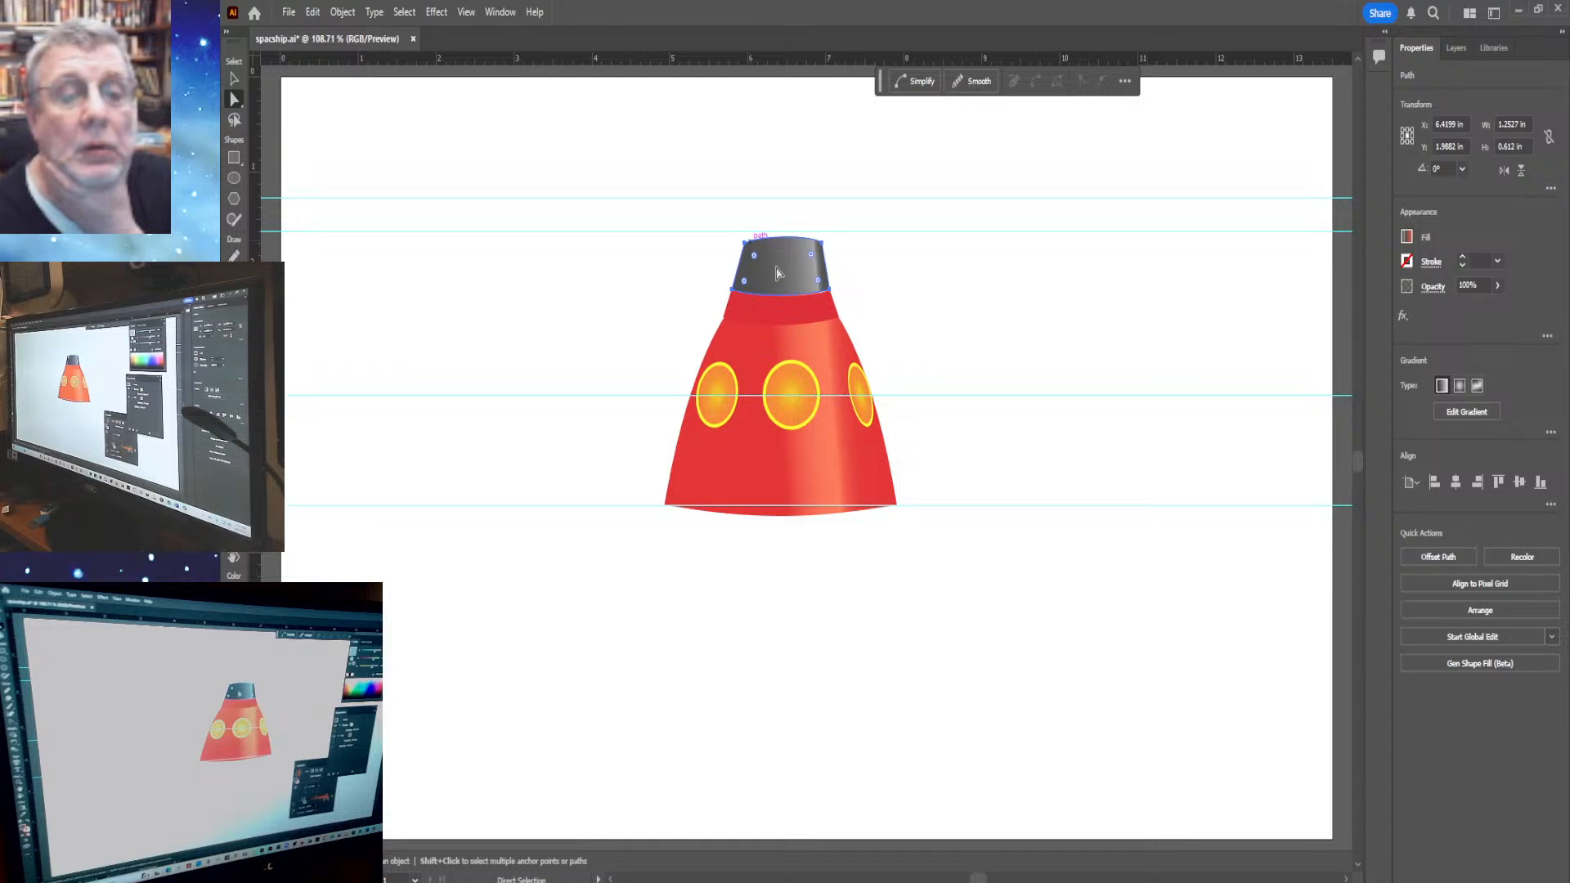
drag(777, 273, 772, 276)
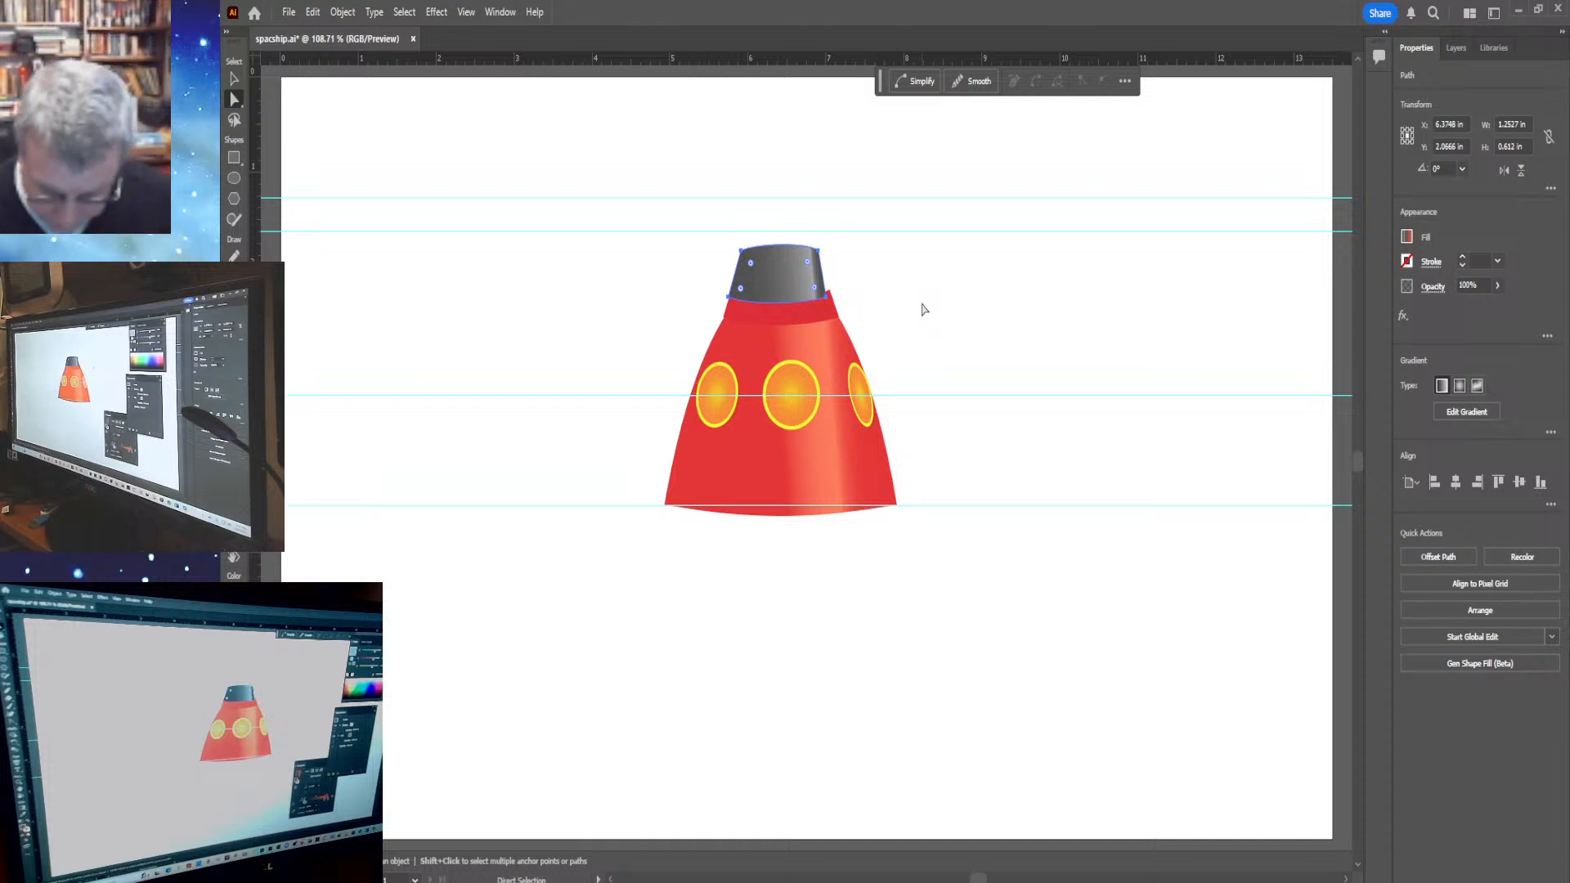
key(Right)
key(Right)
key(Right)
key(Right)
key(Right)
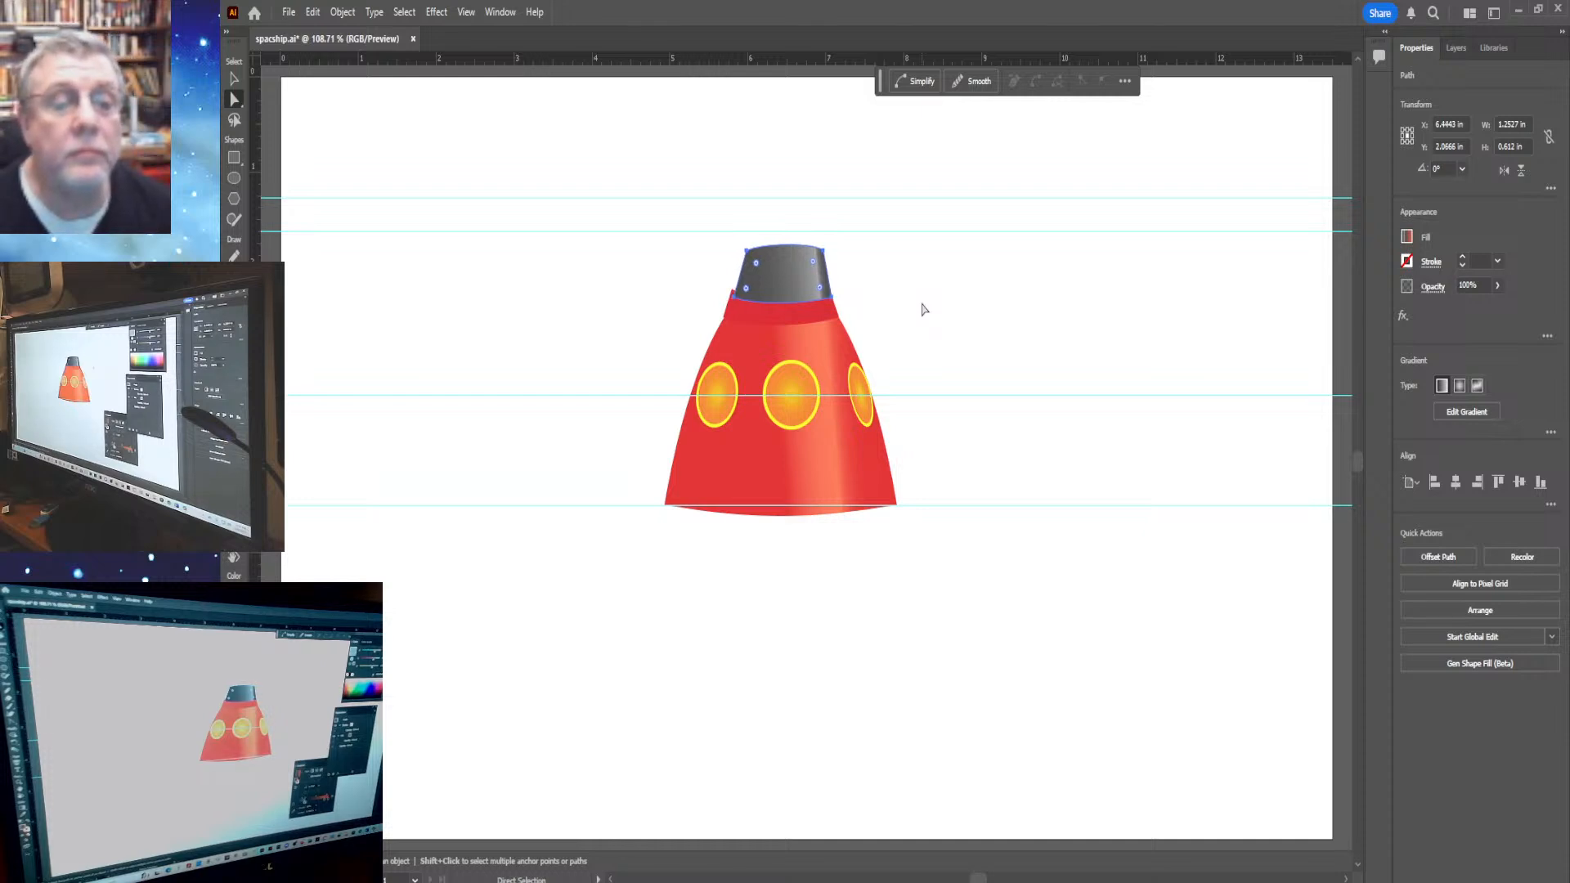
key(Left)
key(Left)
key(Left)
key(Left)
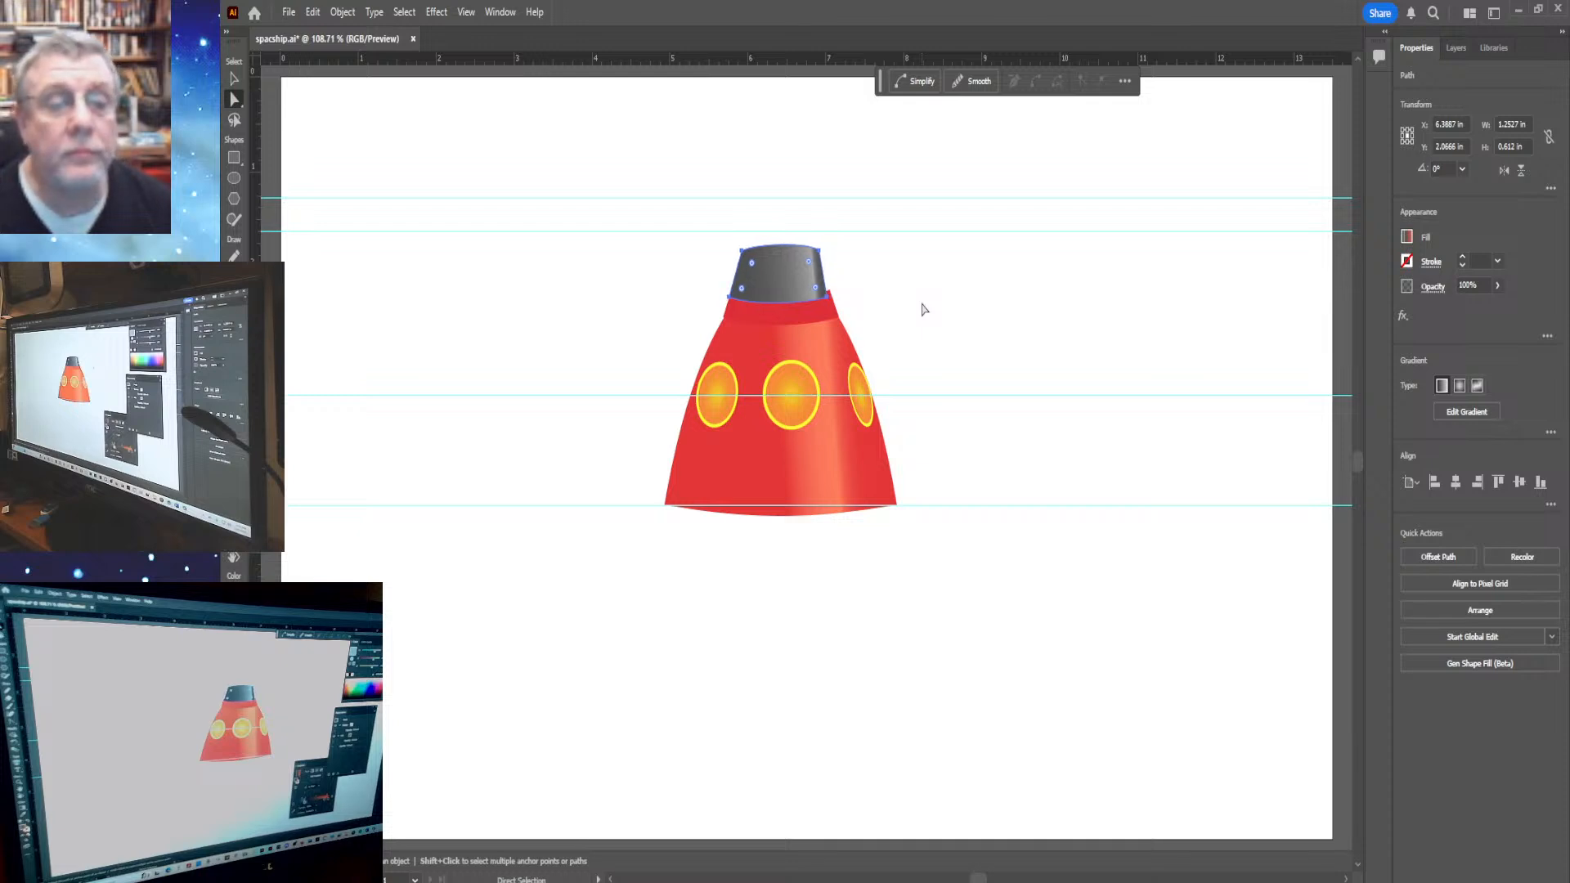
key(Right)
key(Right)
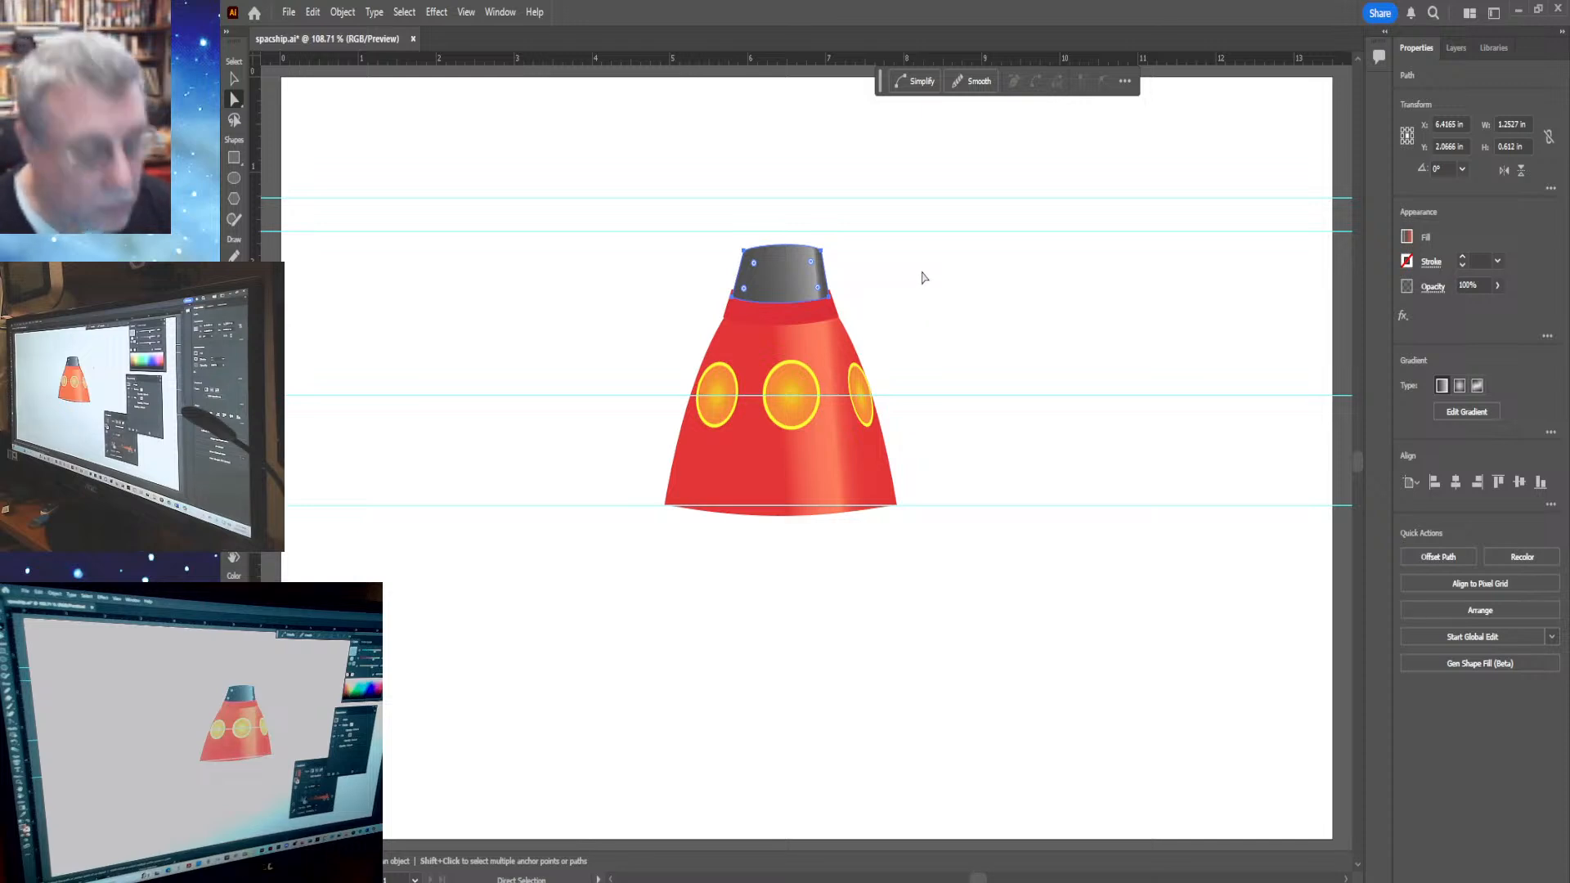
Scale the red band down to about 1.18 in wide and 0.28 in high
click(830, 319)
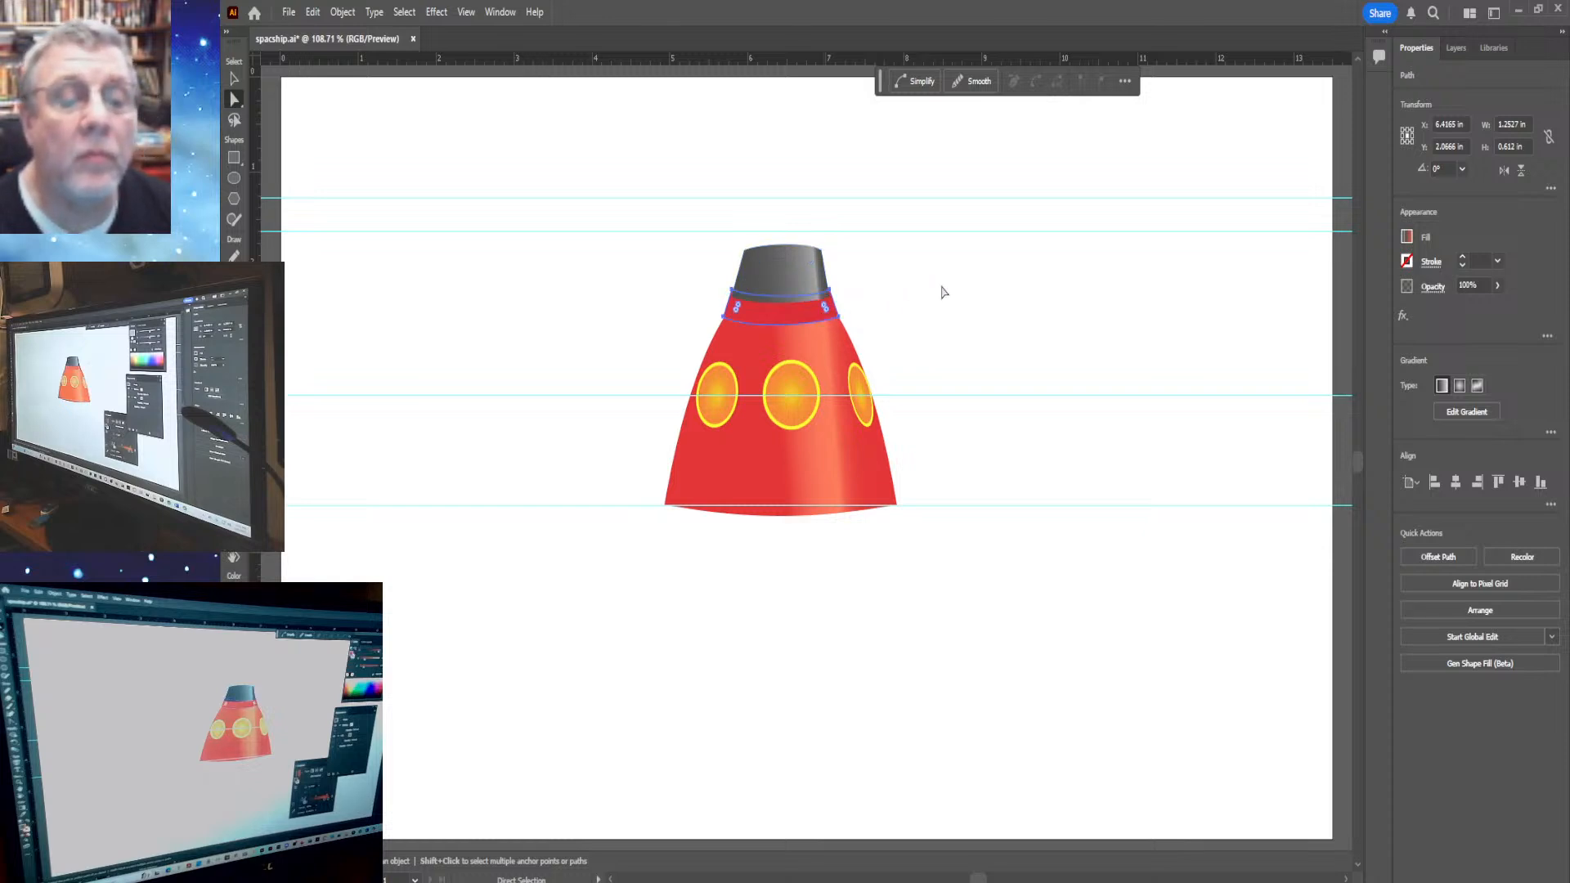
click(781, 314)
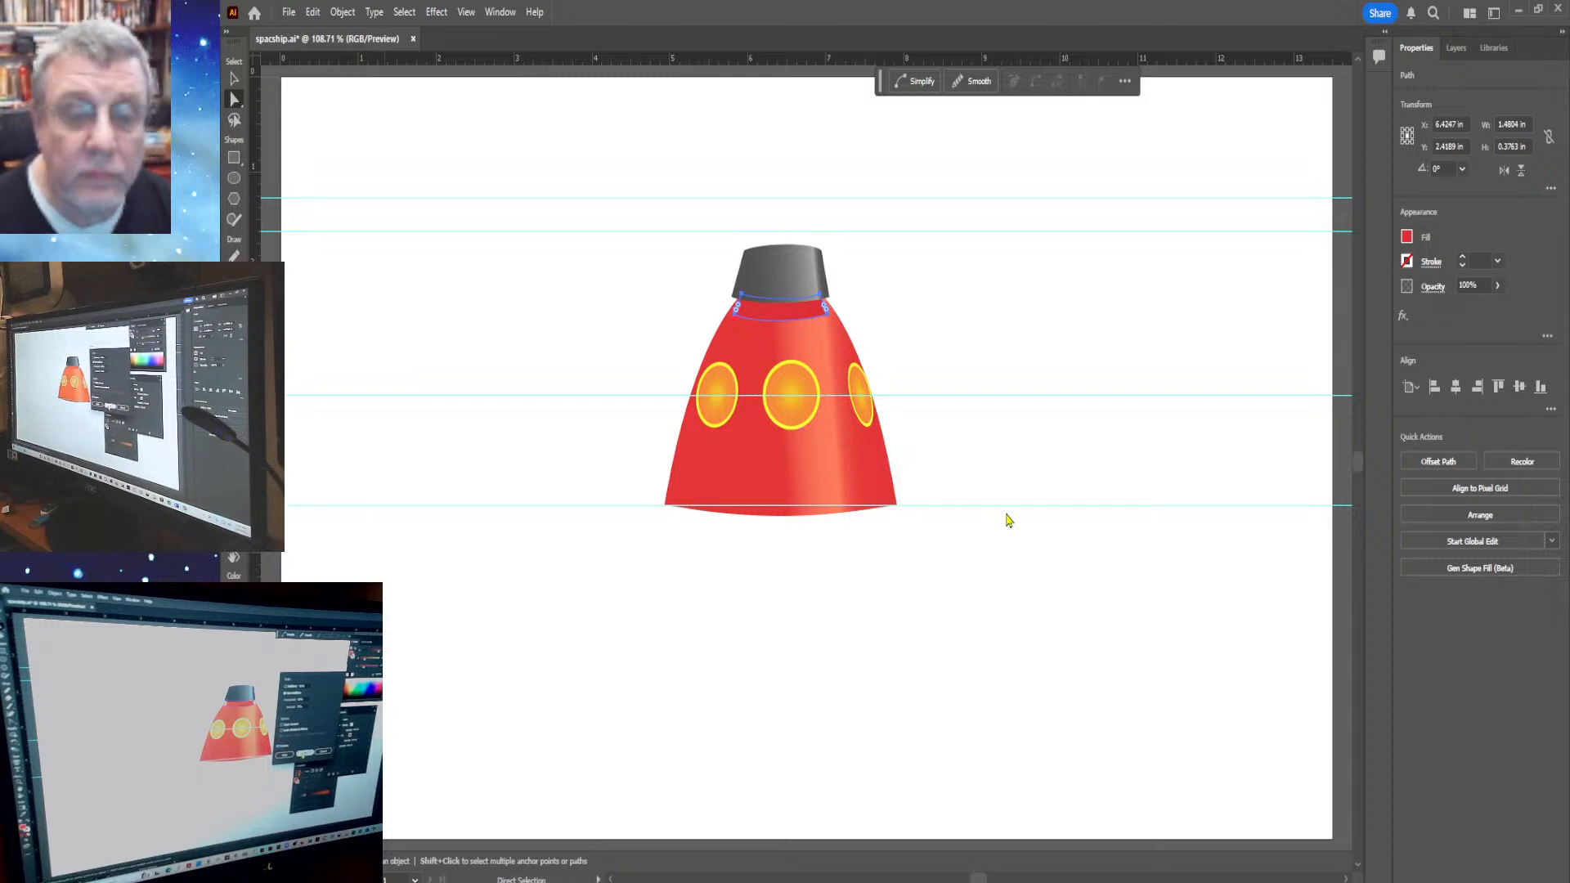
key(ctrl+z)
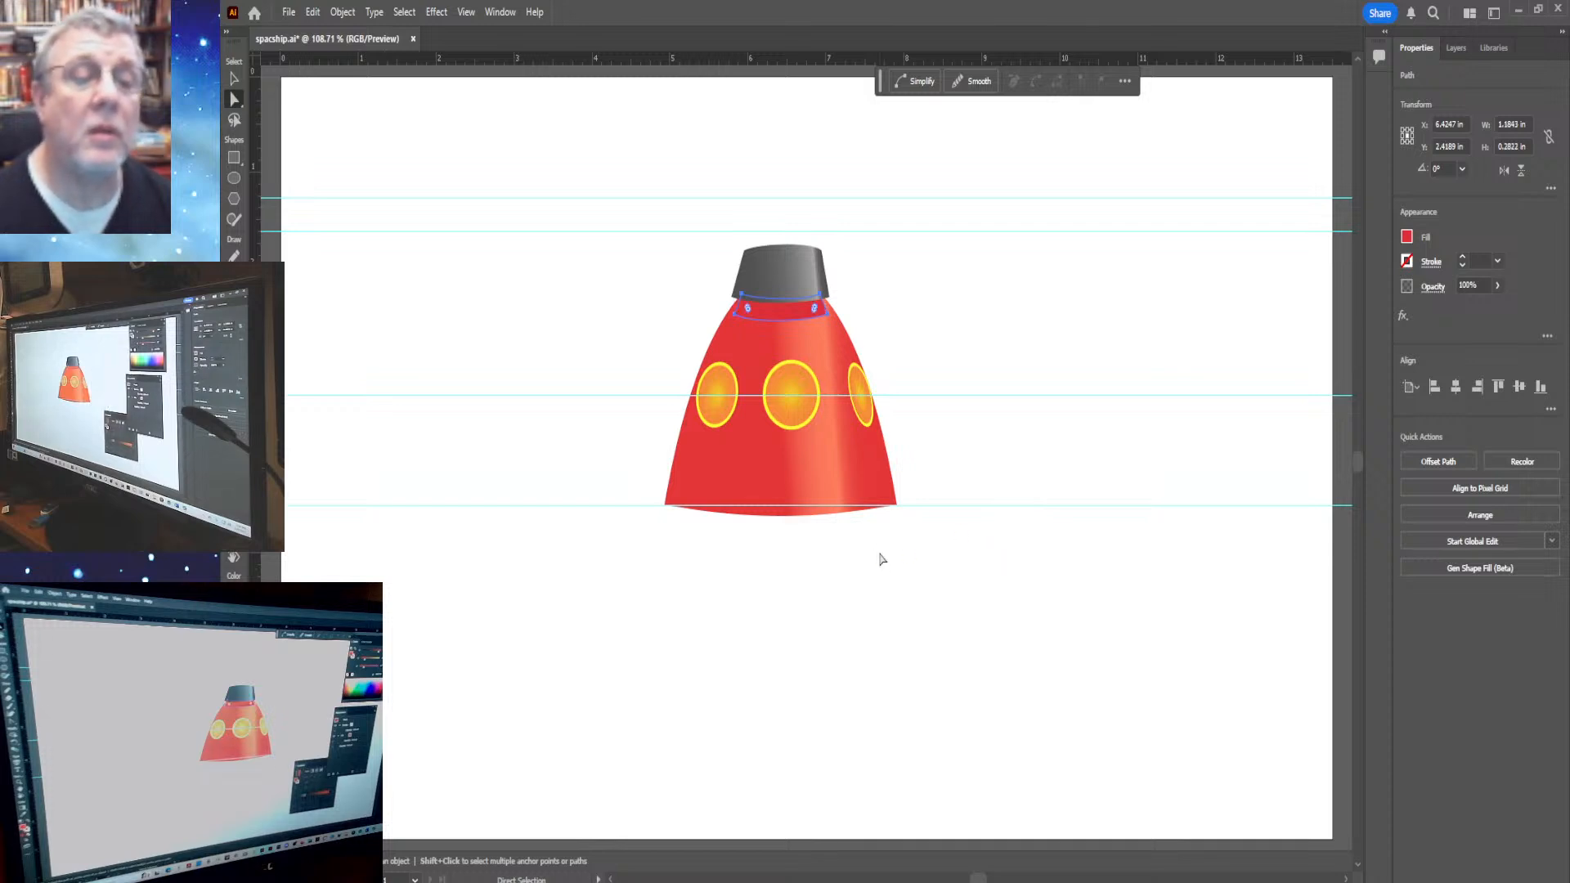
Nudge the scaled red band upward to about Y 2.31 in so it tucks beneath the gray cap
key(Up)
key(Up)
key(Up)
key(Up)
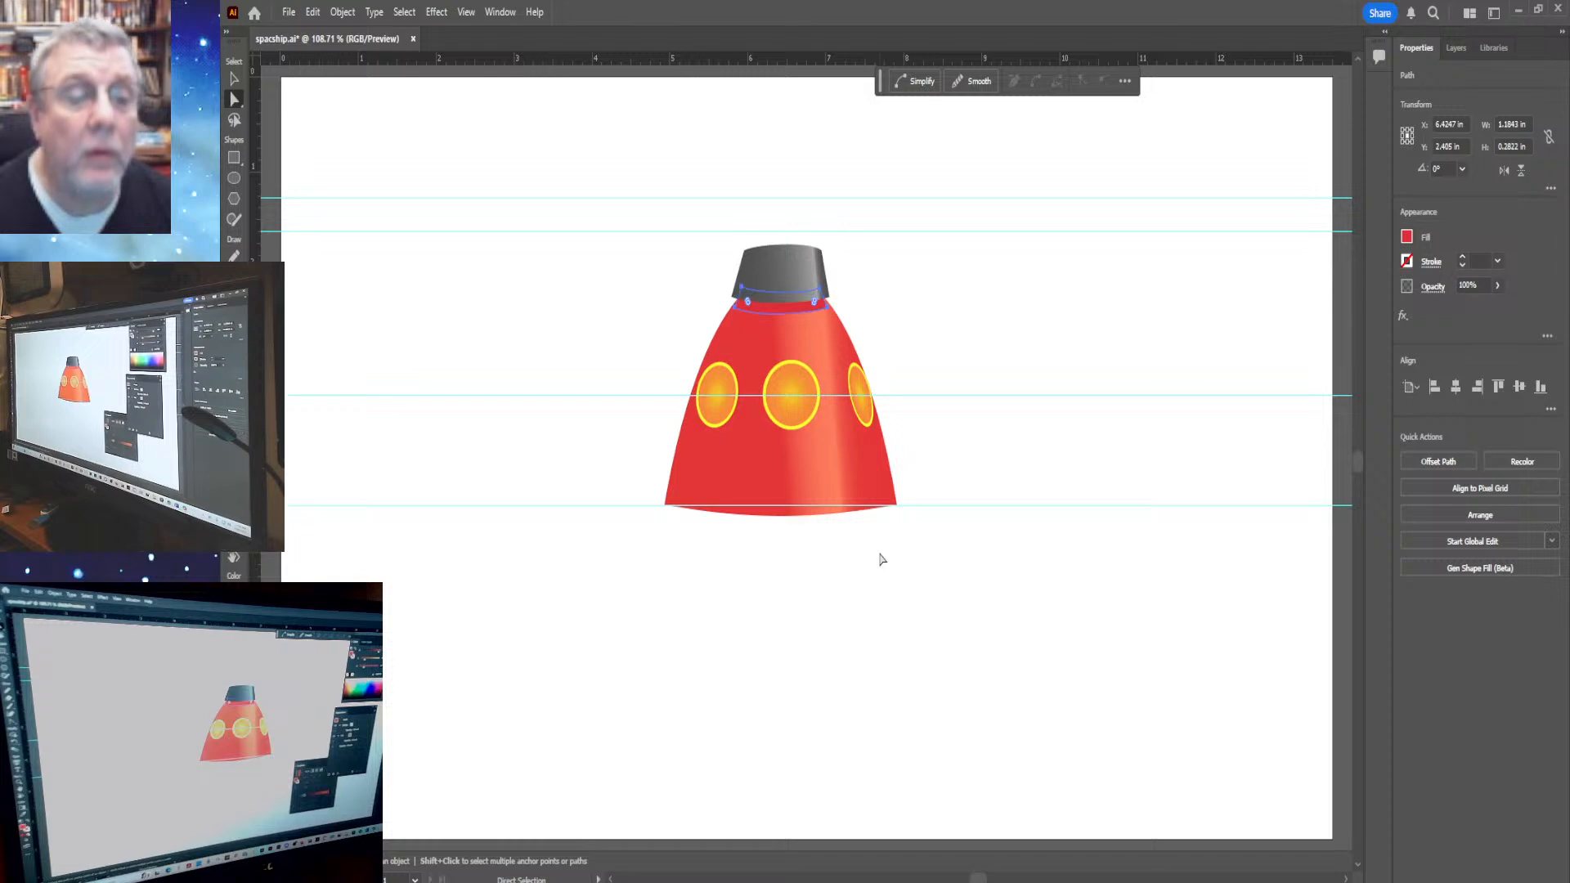
key(Up)
key(Up)
key(Up)
key(Up)
key(Up)
key(Up)
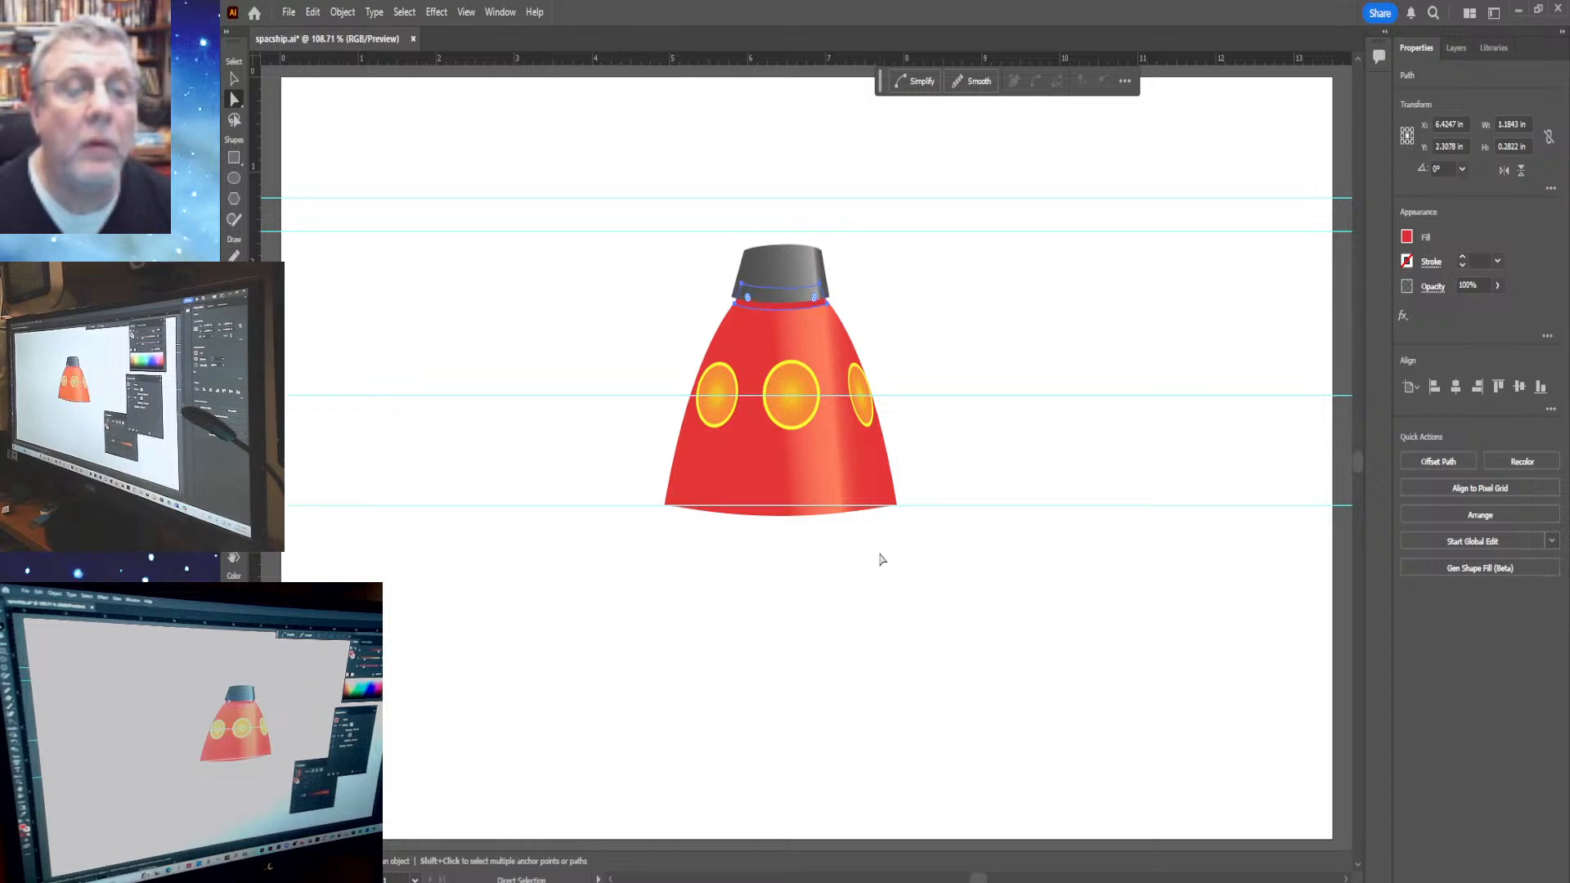
Try shifting the gray cap to the right, and bring it back over the band
click(784, 263)
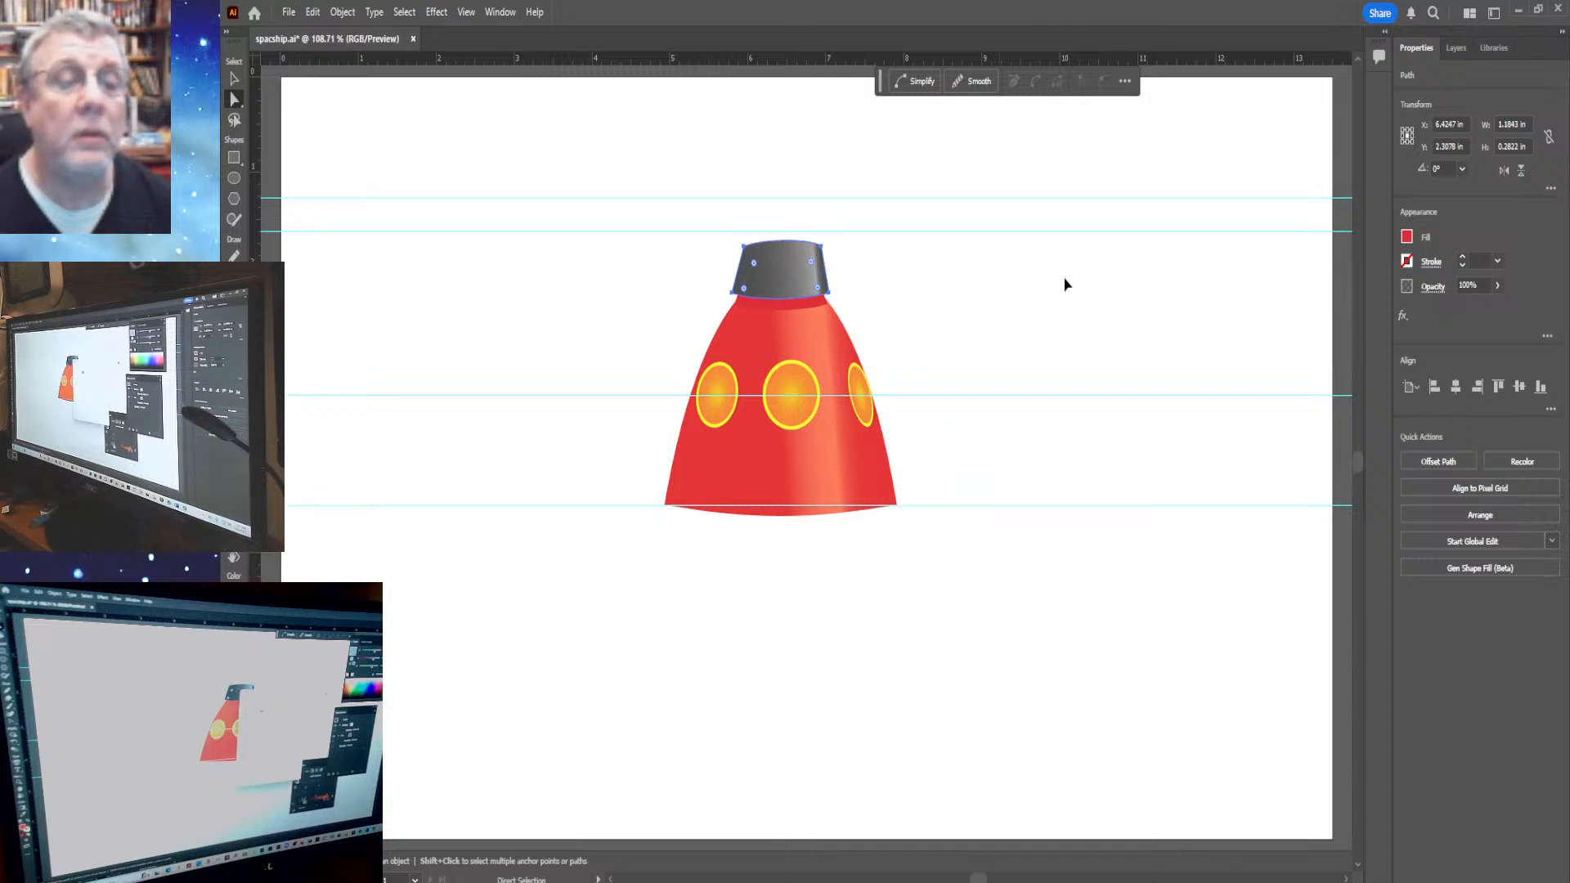
key(shift+Right)
key(shift+Right)
key(shift+Right)
key(shift+Right)
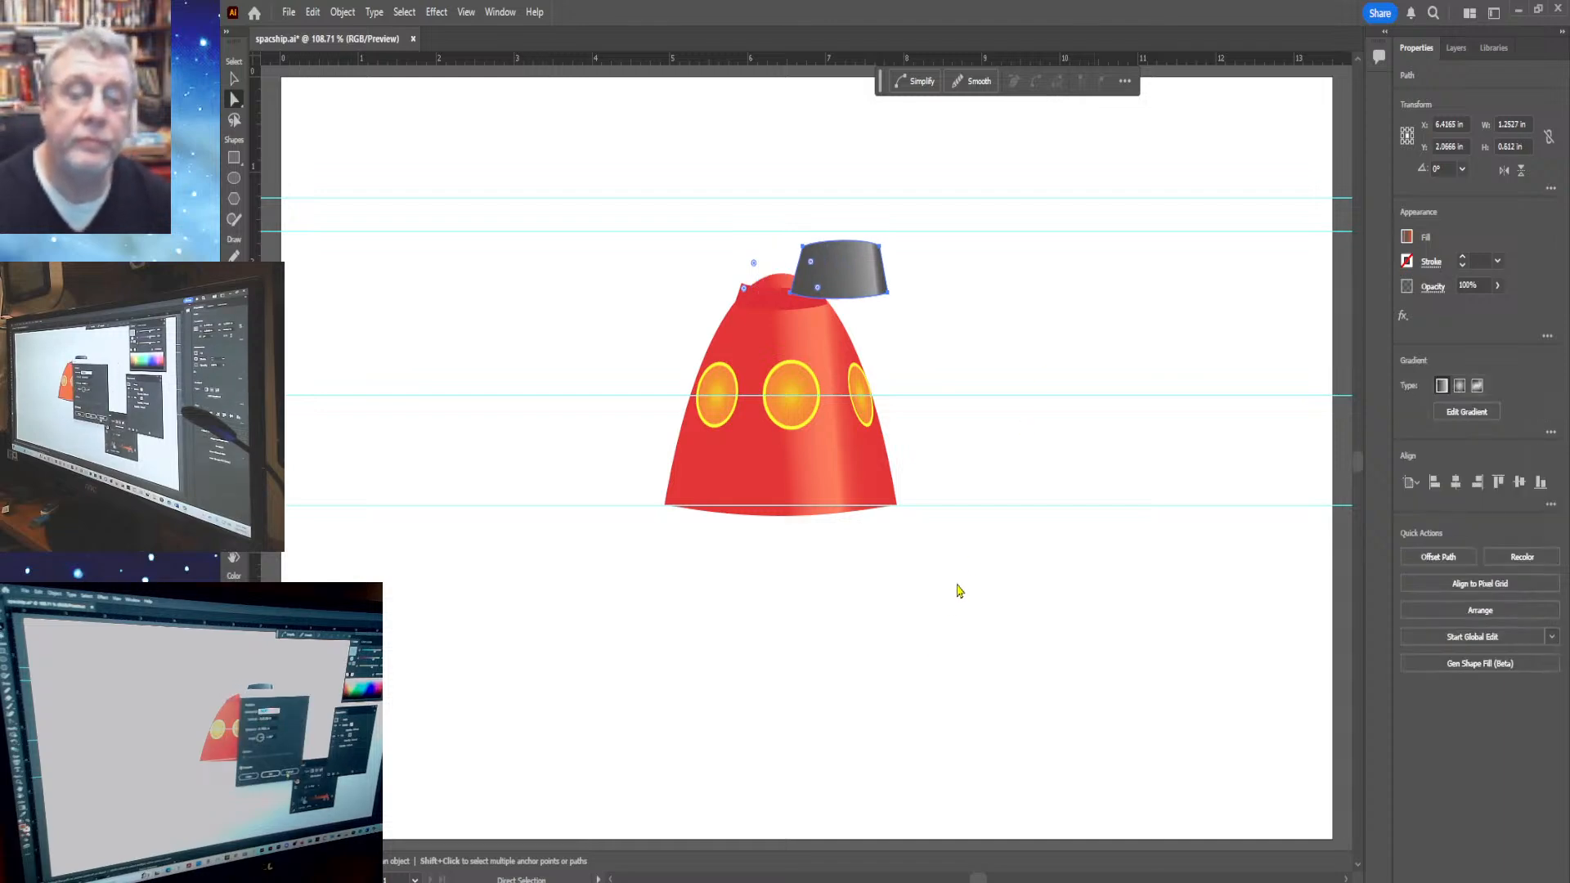
key(shift+Left)
key(shift+Left)
key(shift+Left)
key(shift+Left)
key(shift+Left)
key(shift+Left)
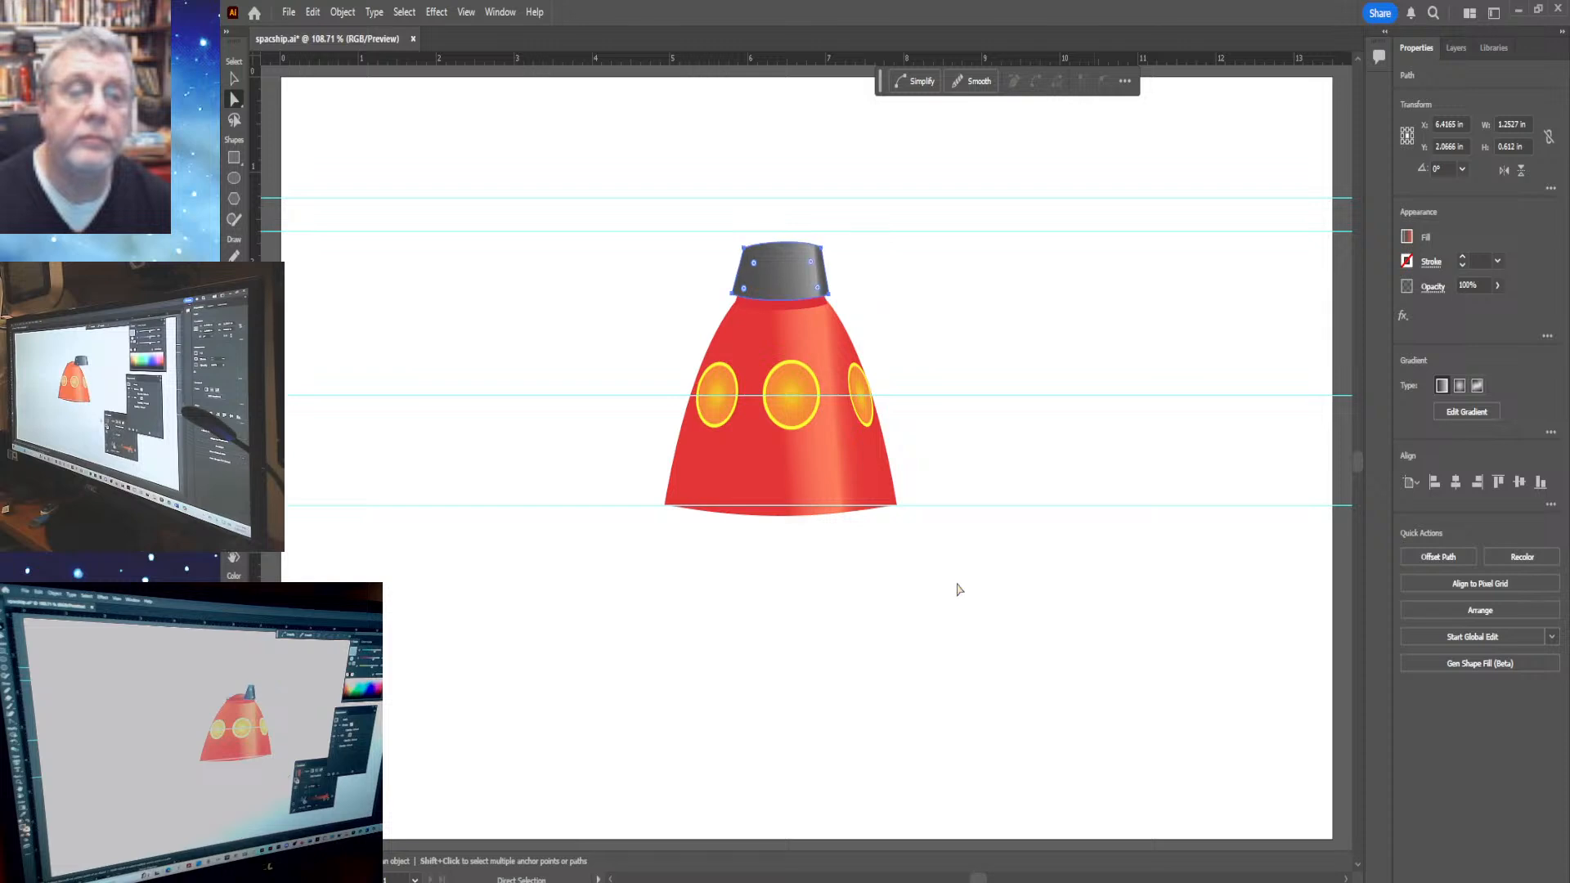
Nudge the gray cap up to Y 1.9555 in and scale it down to about 1.13 in wide by 0.55 in high
key(Up)
key(Up)
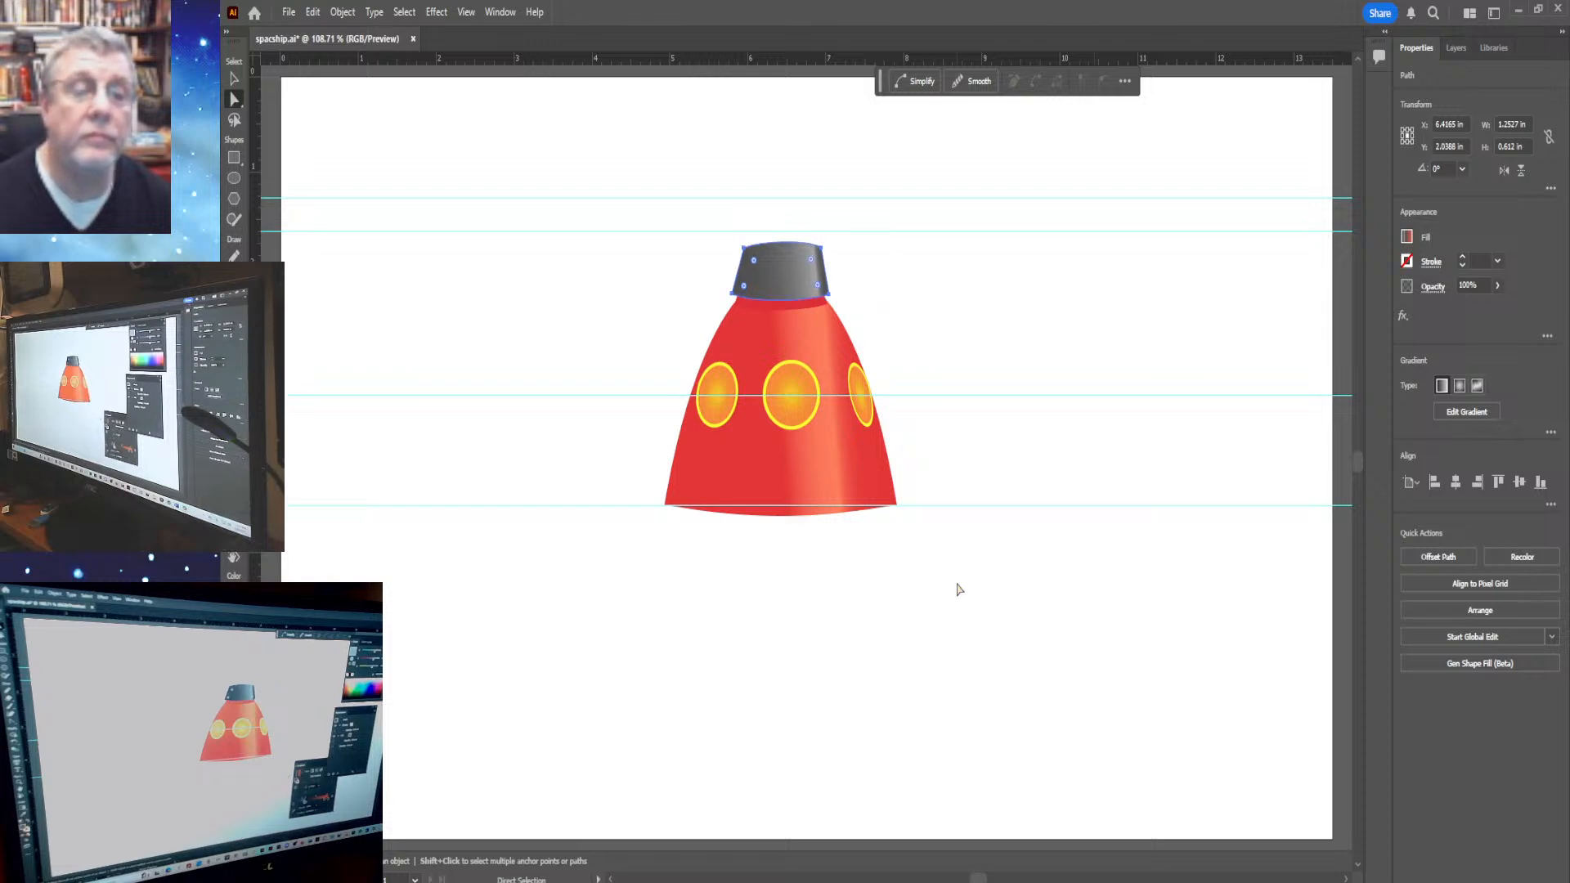
key(Up)
key(Up)
key(Up)
key(Up)
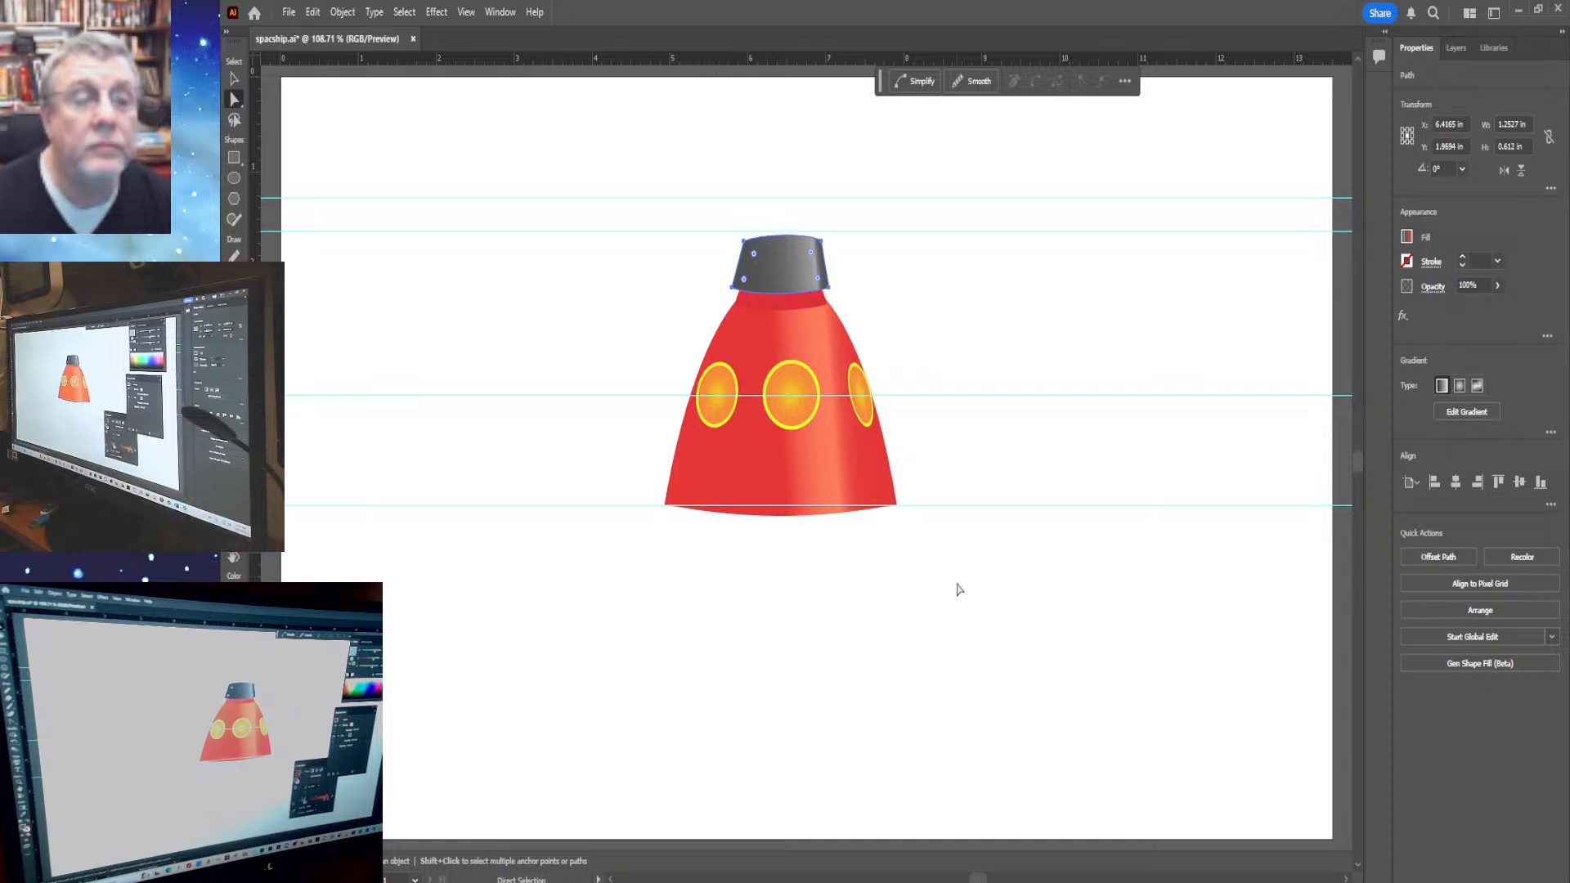
key(Up)
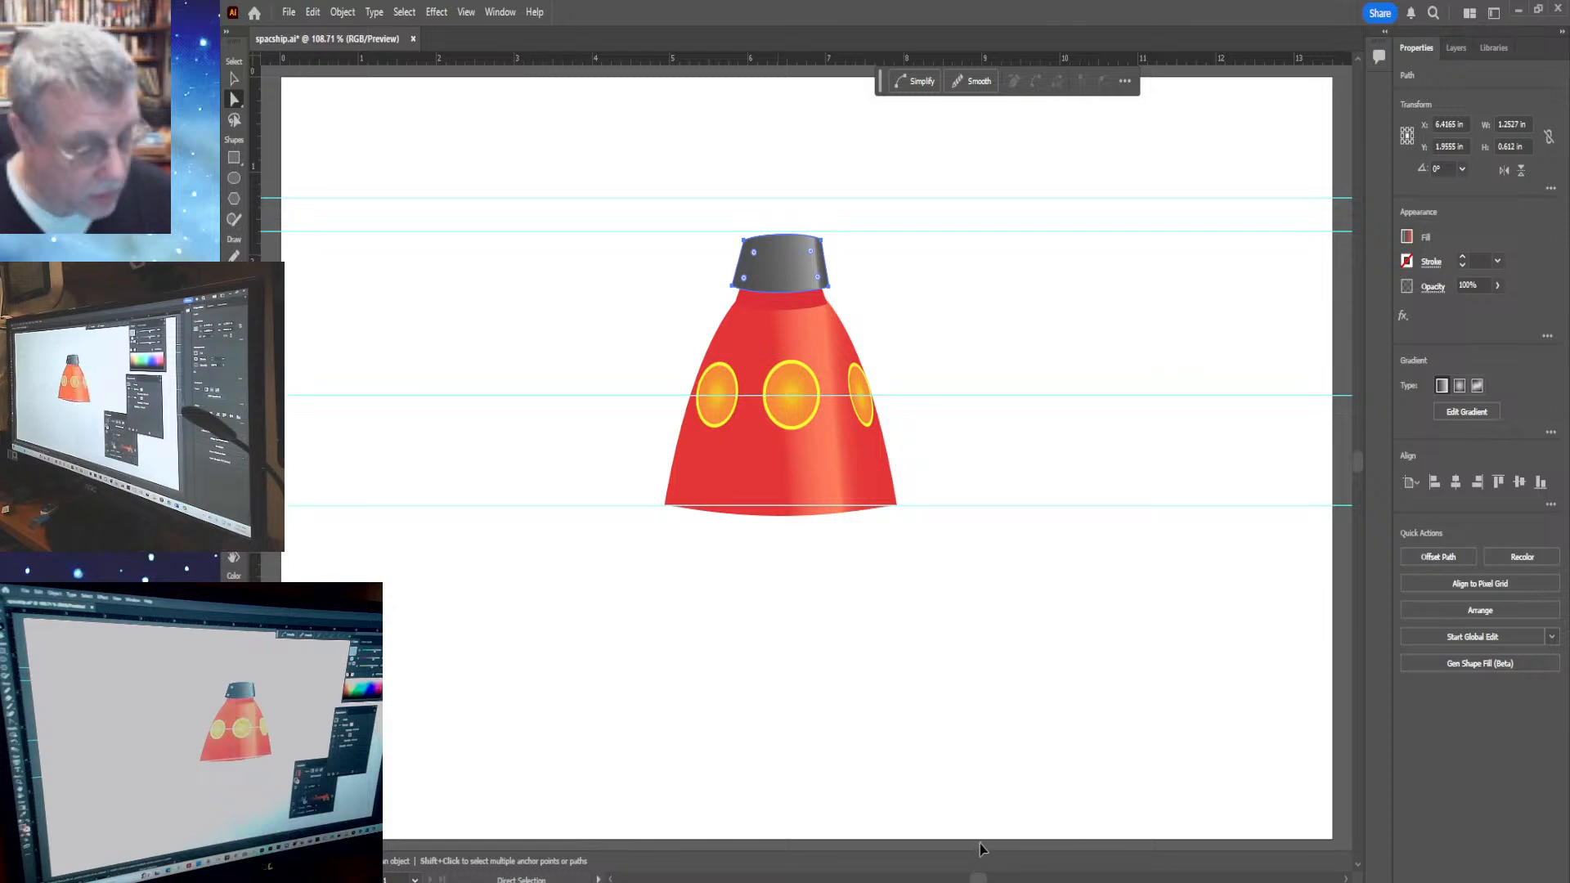
key(ctrl+z)
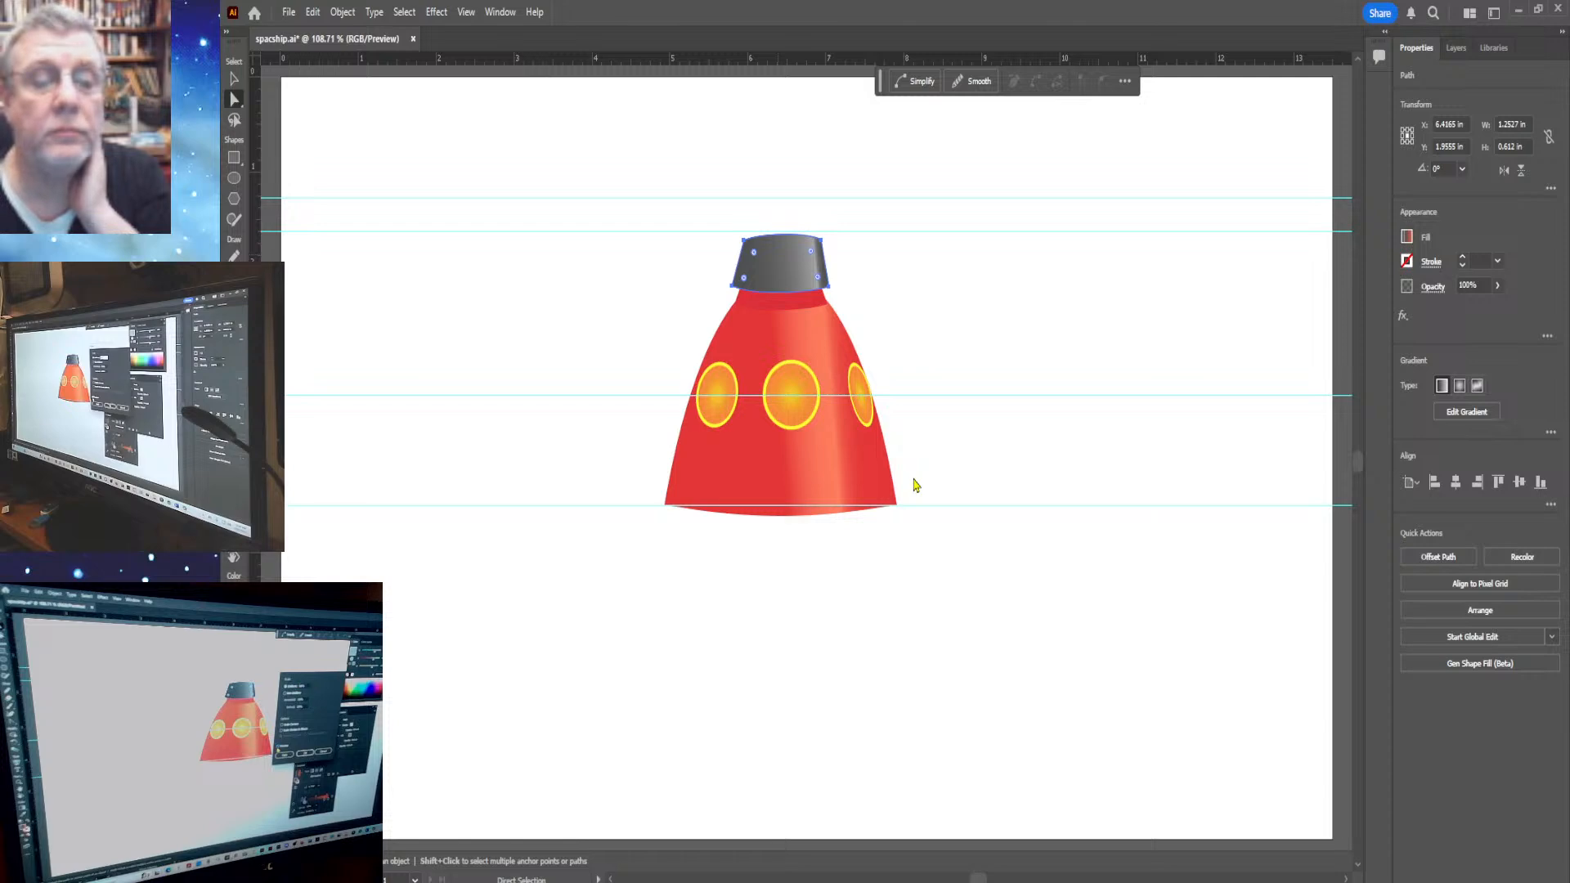
key(ctrl+z)
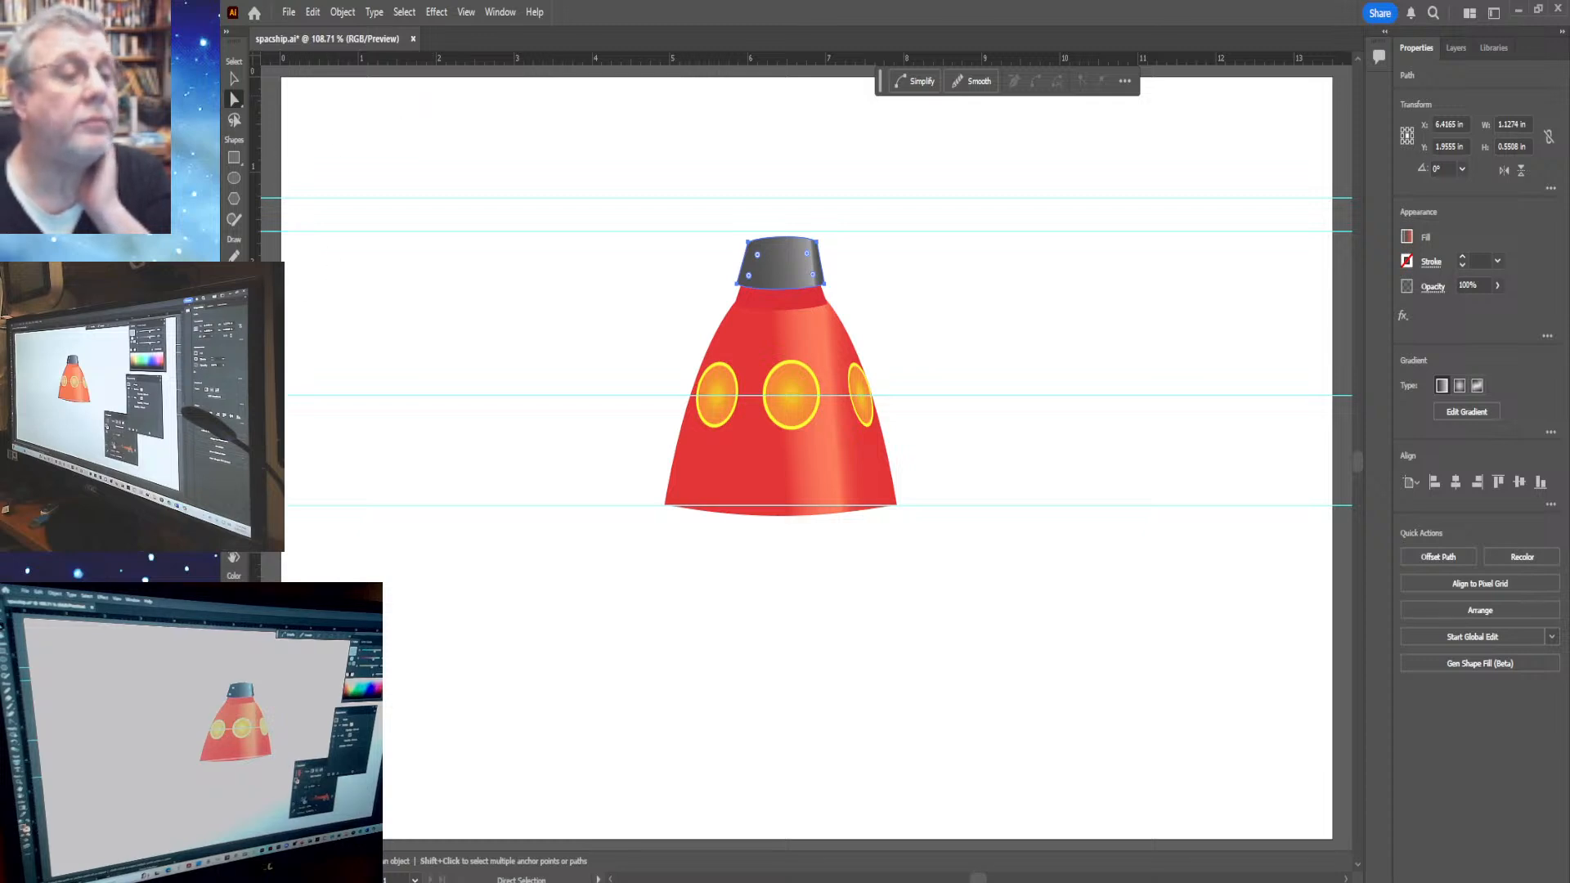
Try to reshape the gray cap's upper-left corner with the Anchor Point tool
key(shift+c)
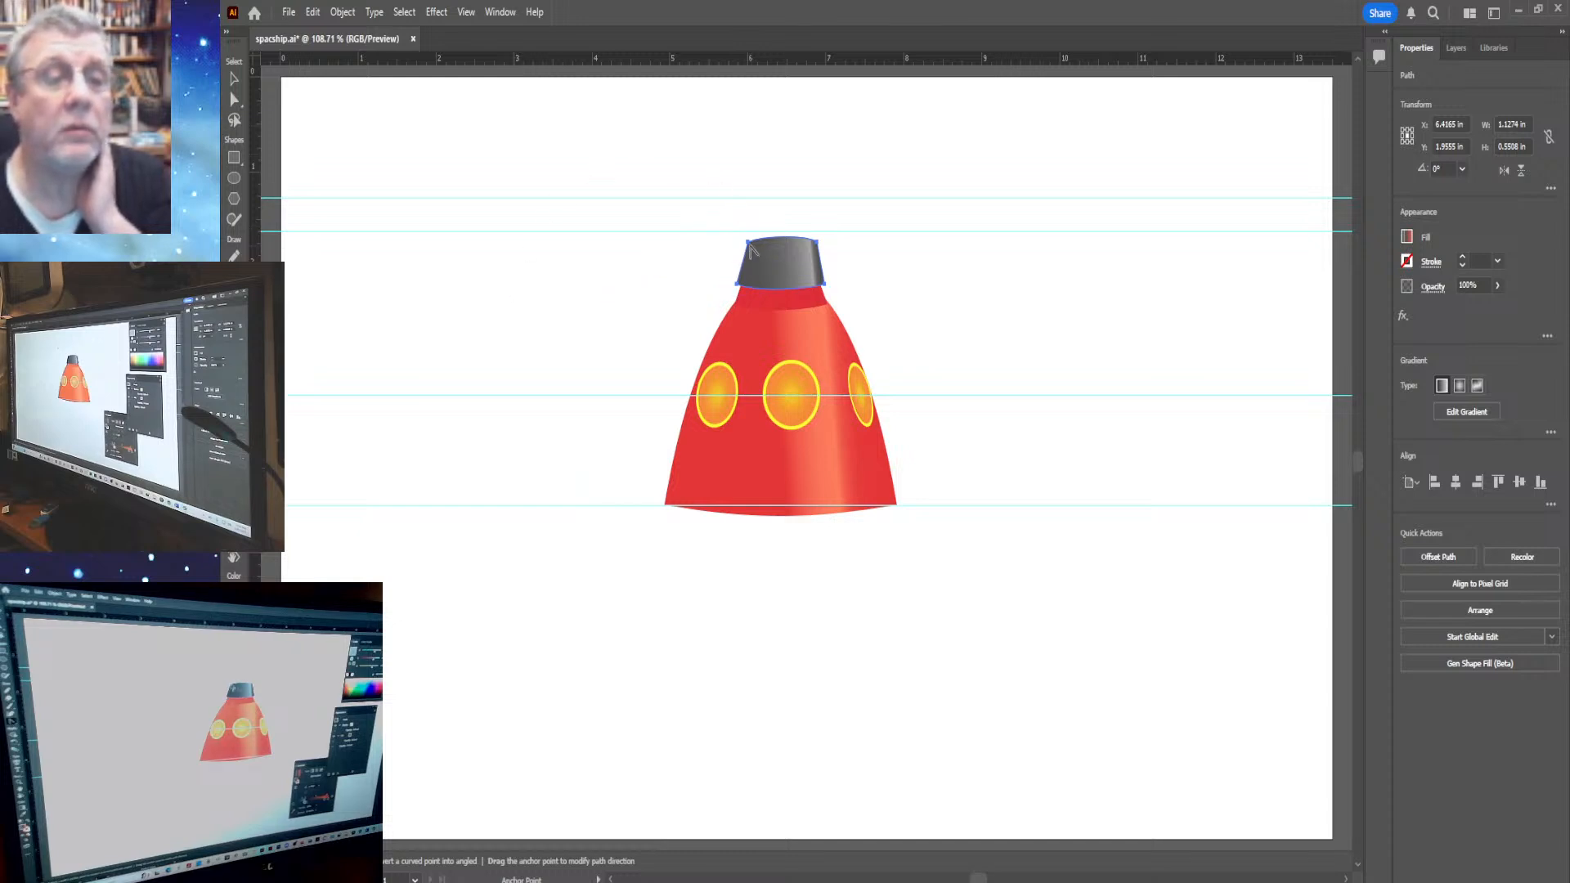
drag(750, 244, 762, 242)
key(ctrl+z)
key(a)
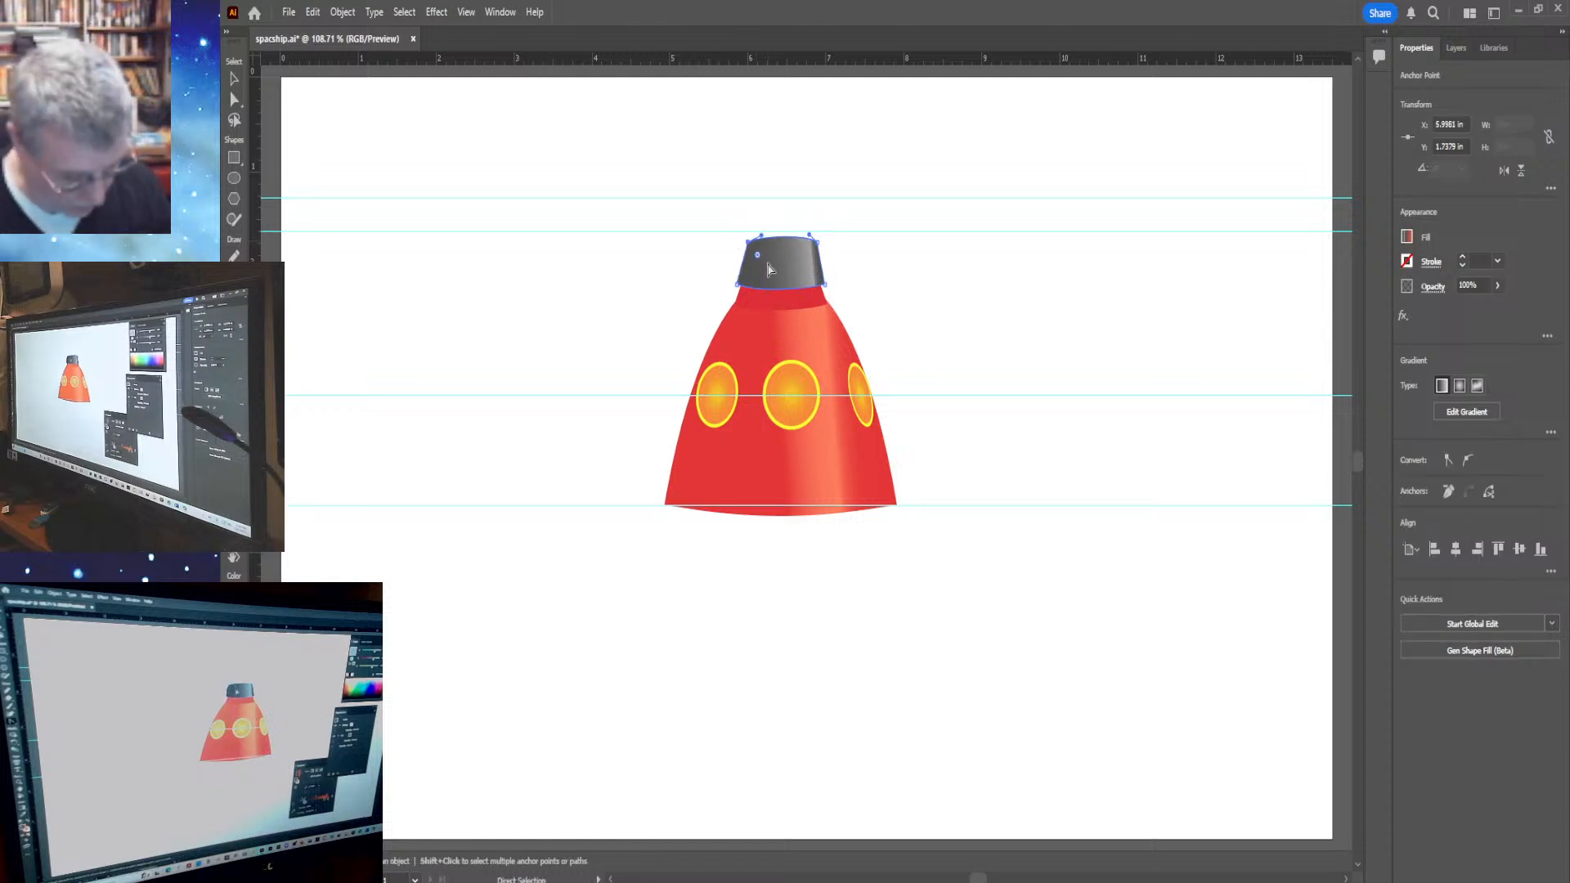
key(shift+c)
drag(749, 245, 762, 247)
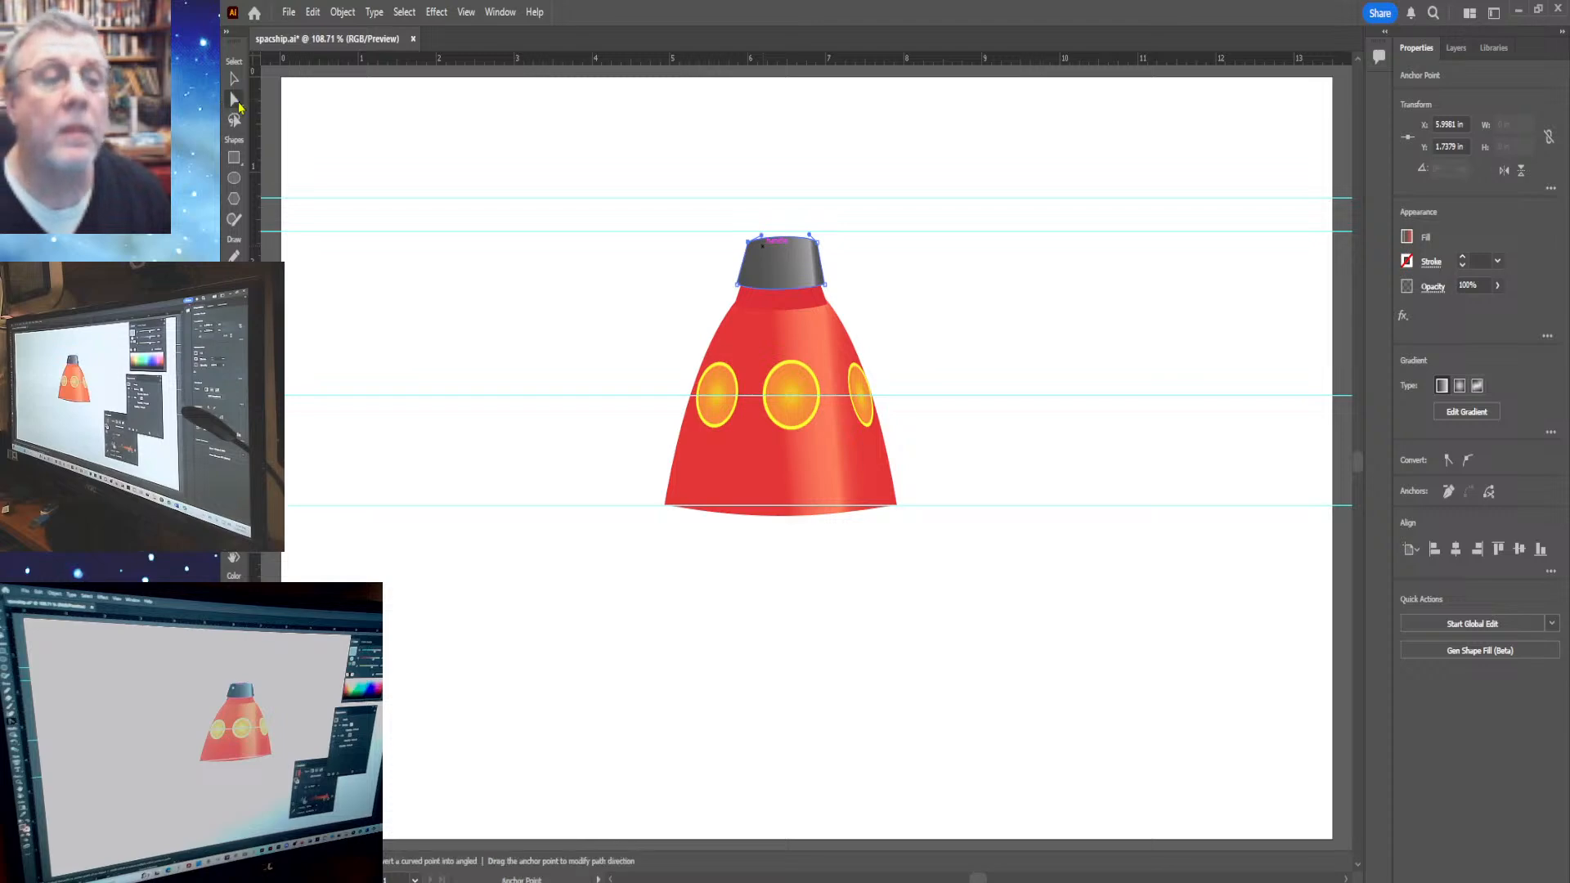
click(235, 100)
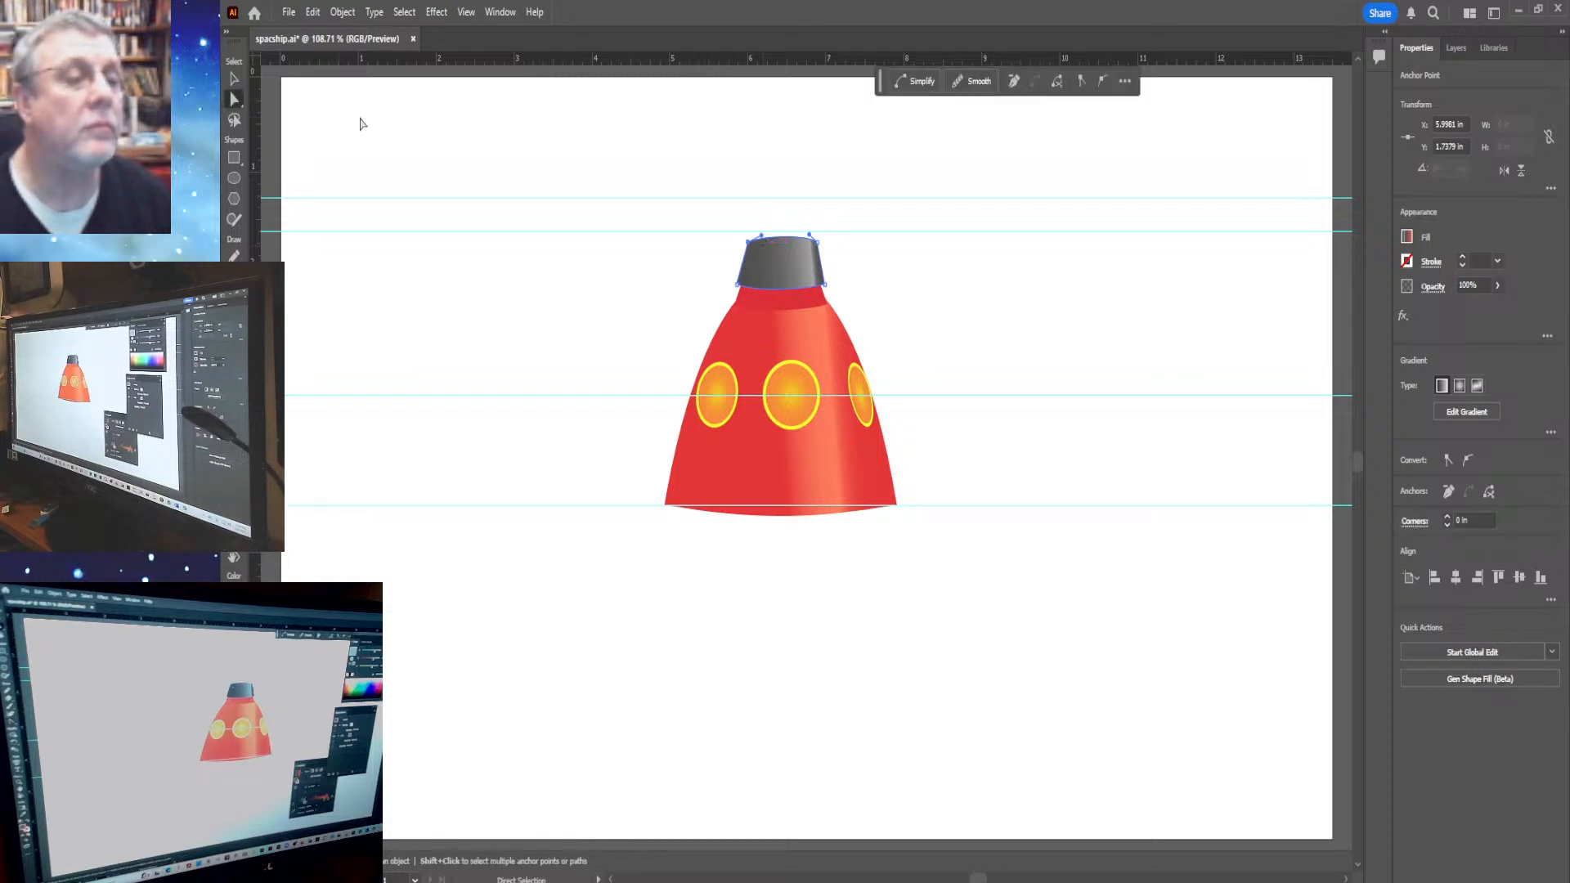
click(582, 241)
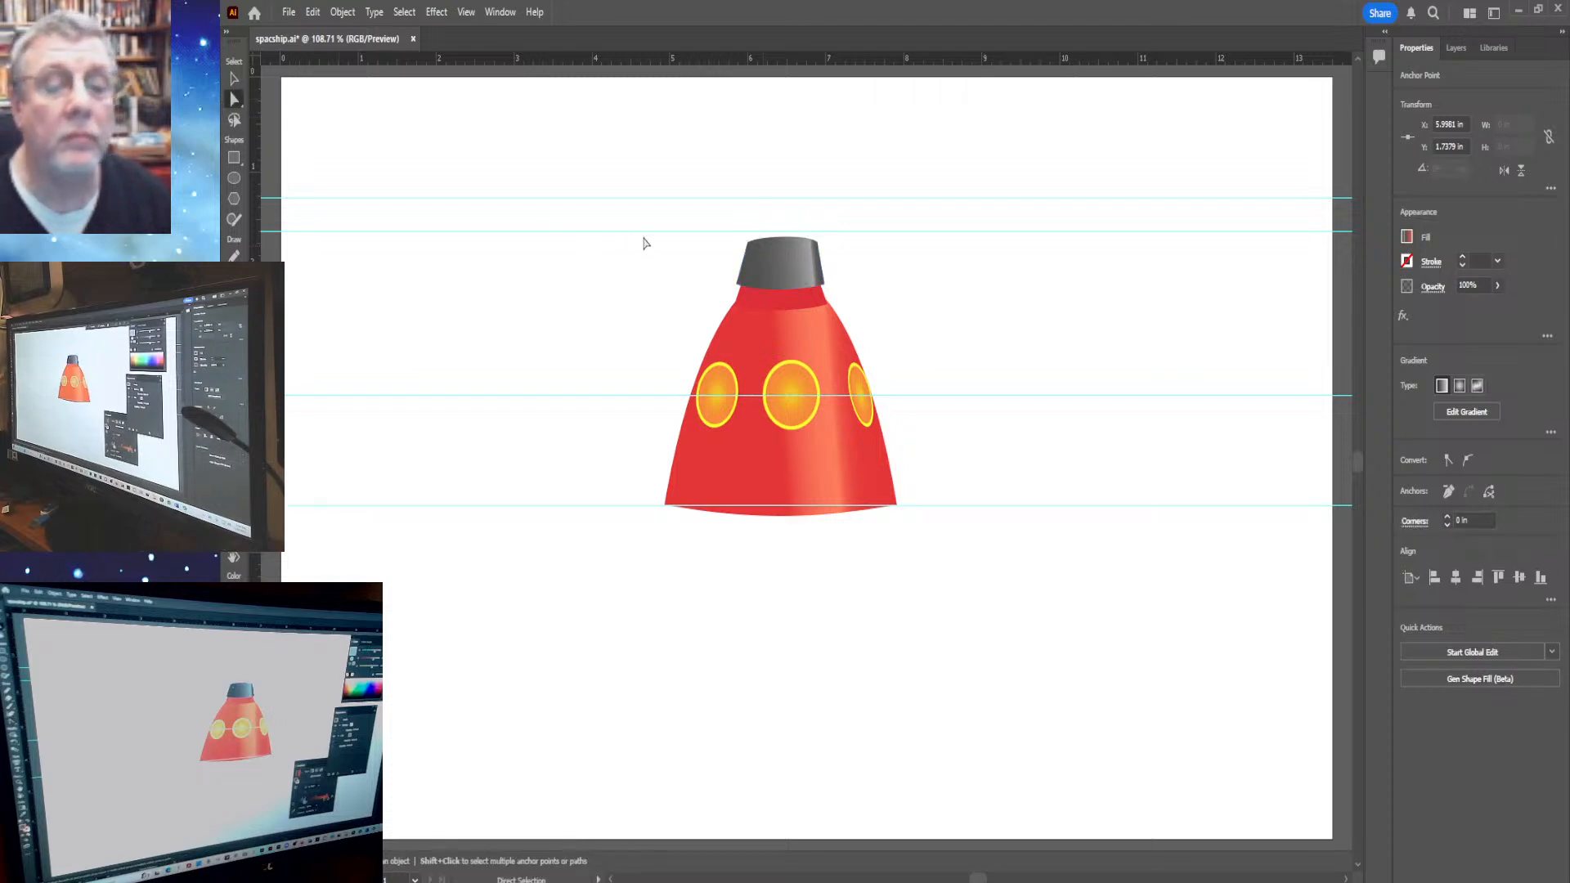
Try shifting the gray cap to the right and narrowing it horizontally, and undo both changes
click(783, 248)
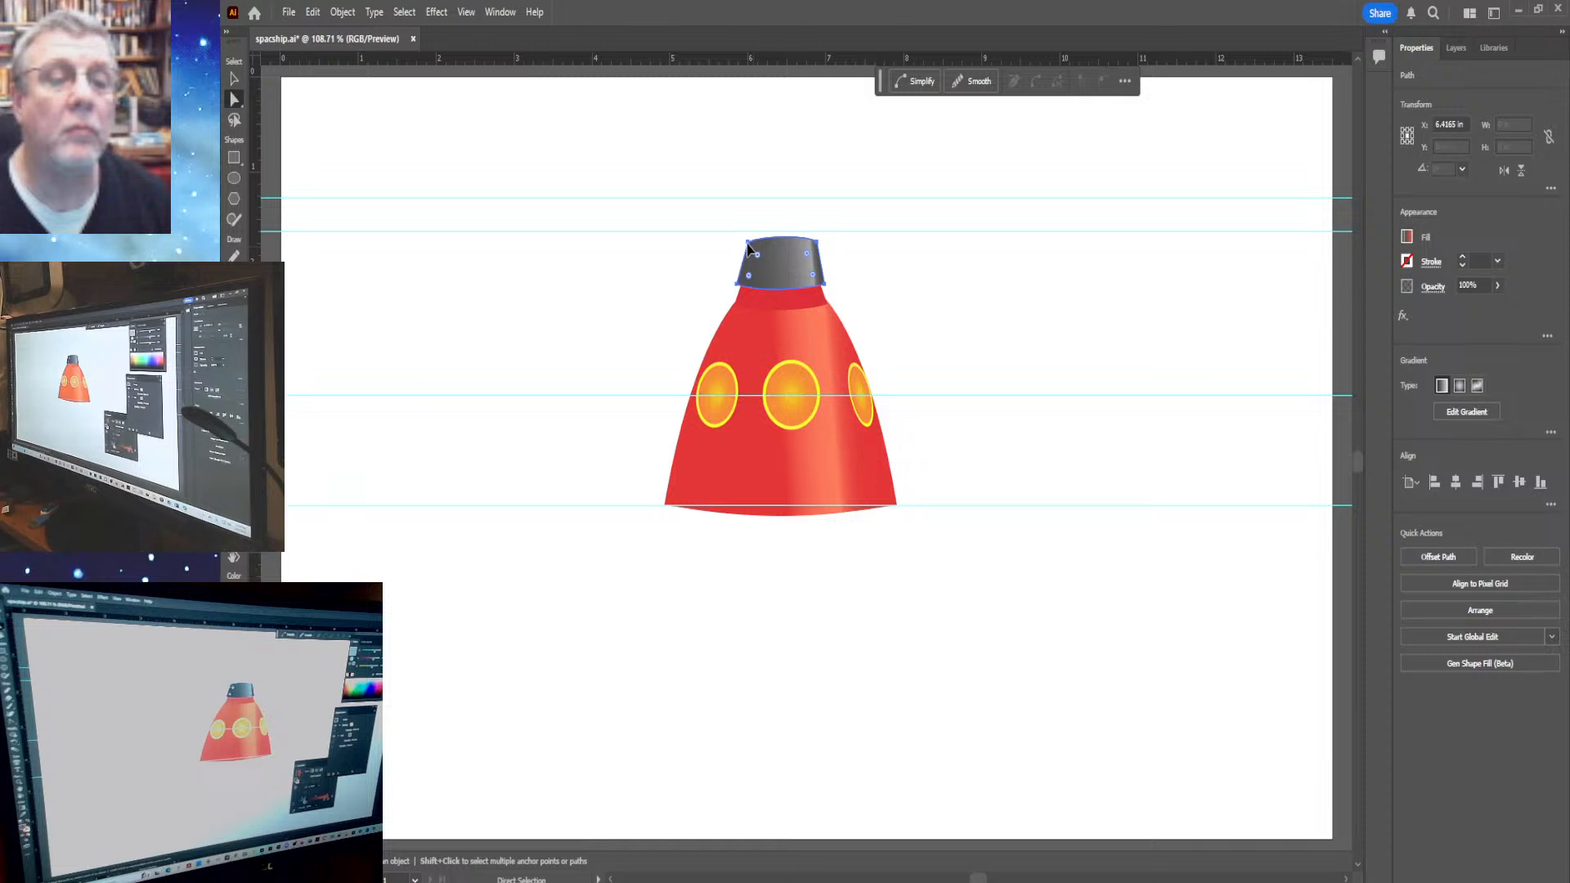
drag(747, 242, 760, 248)
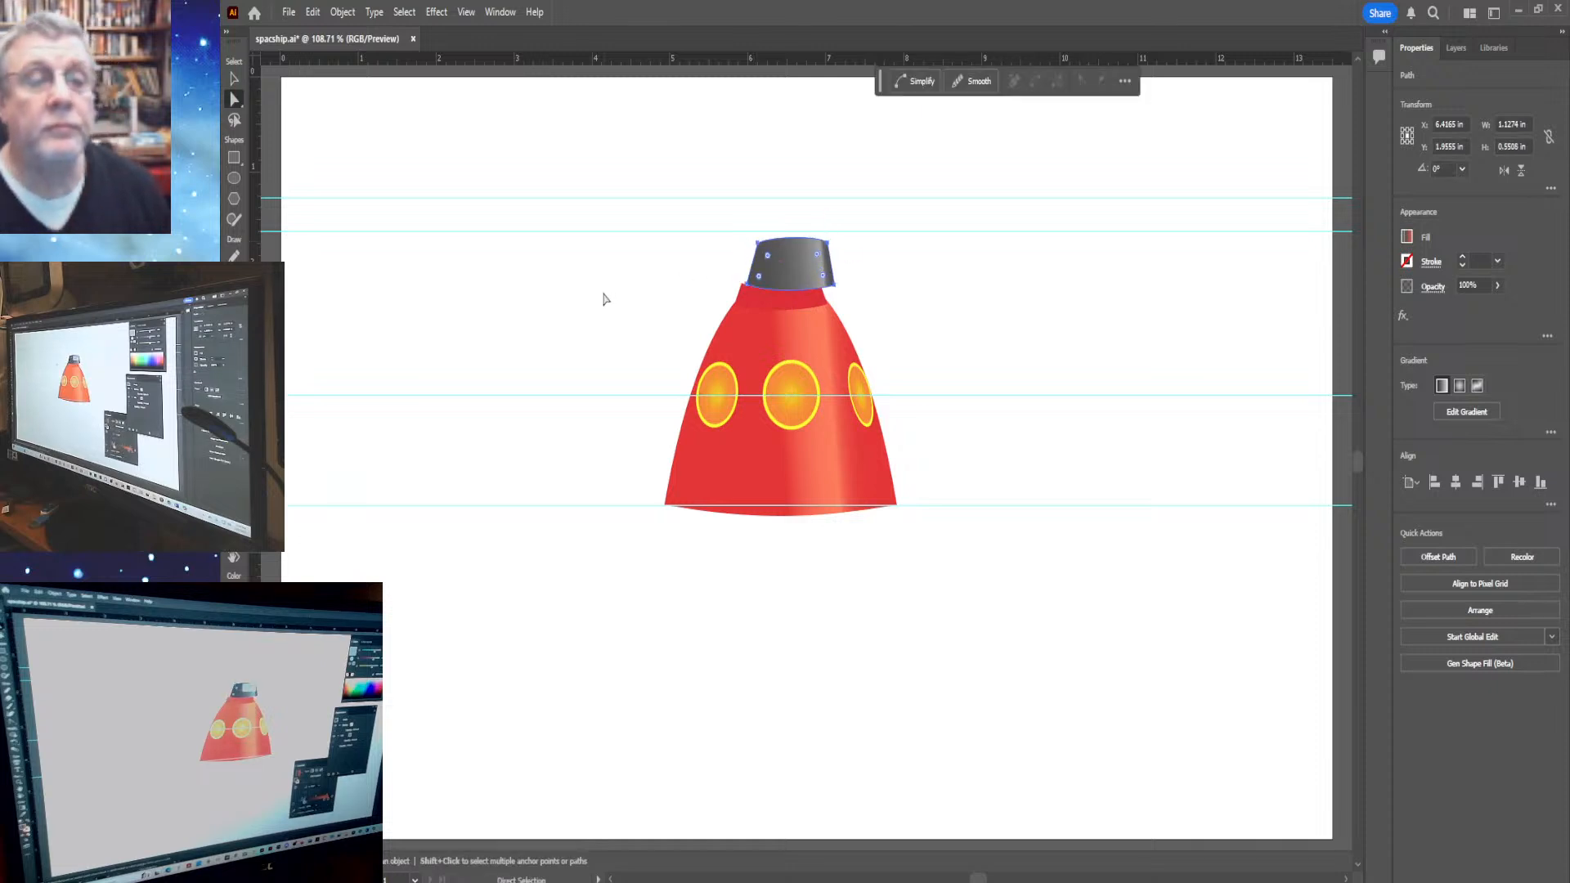
key(v)
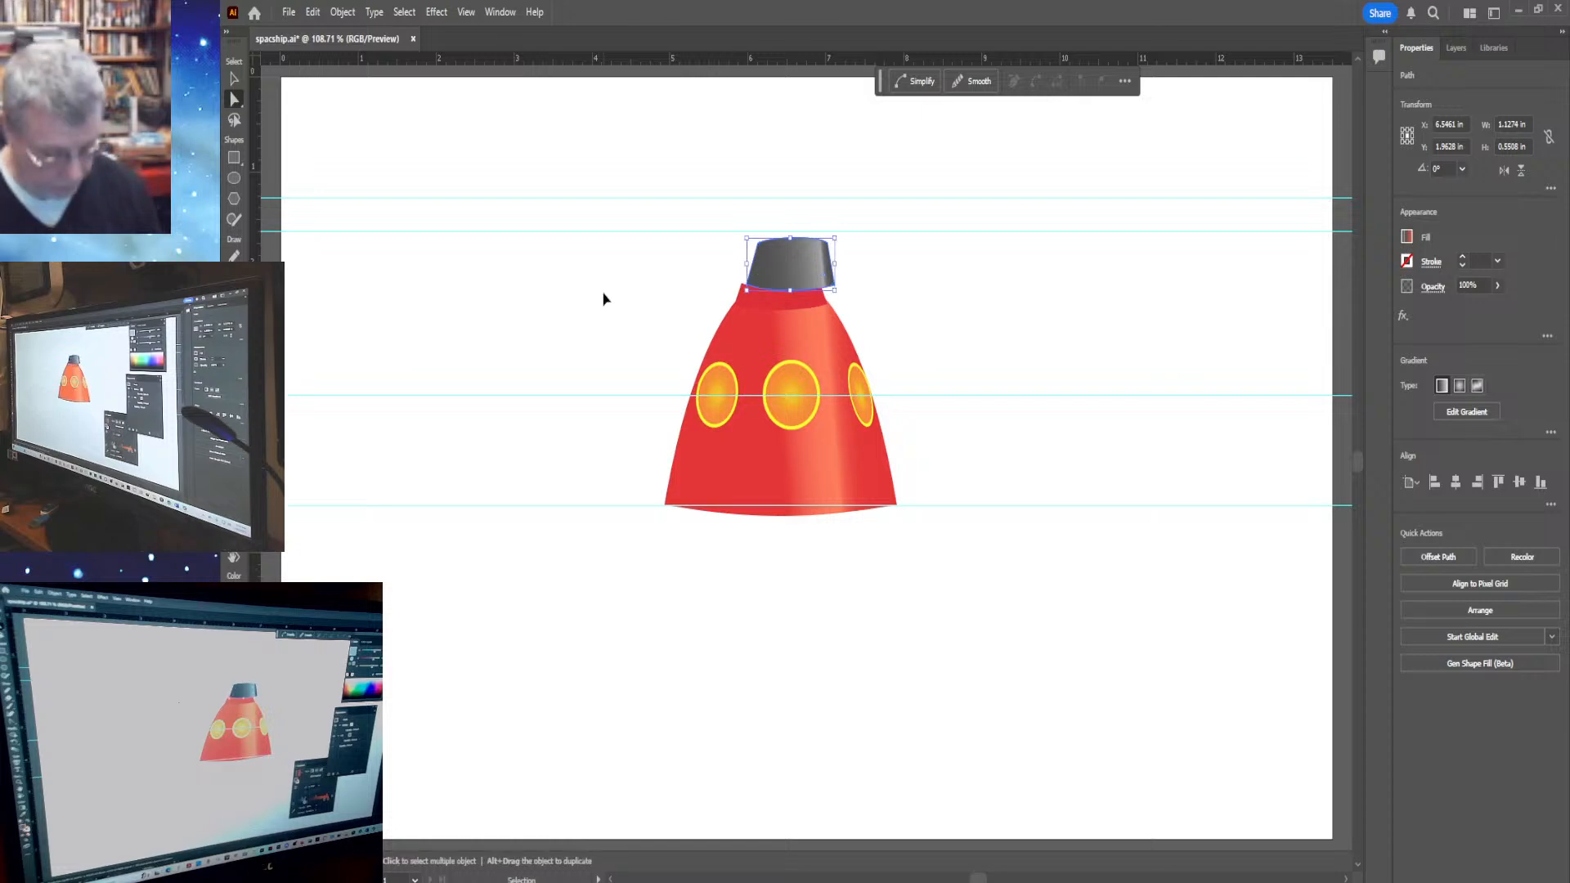
key(ctrl+z)
key(a)
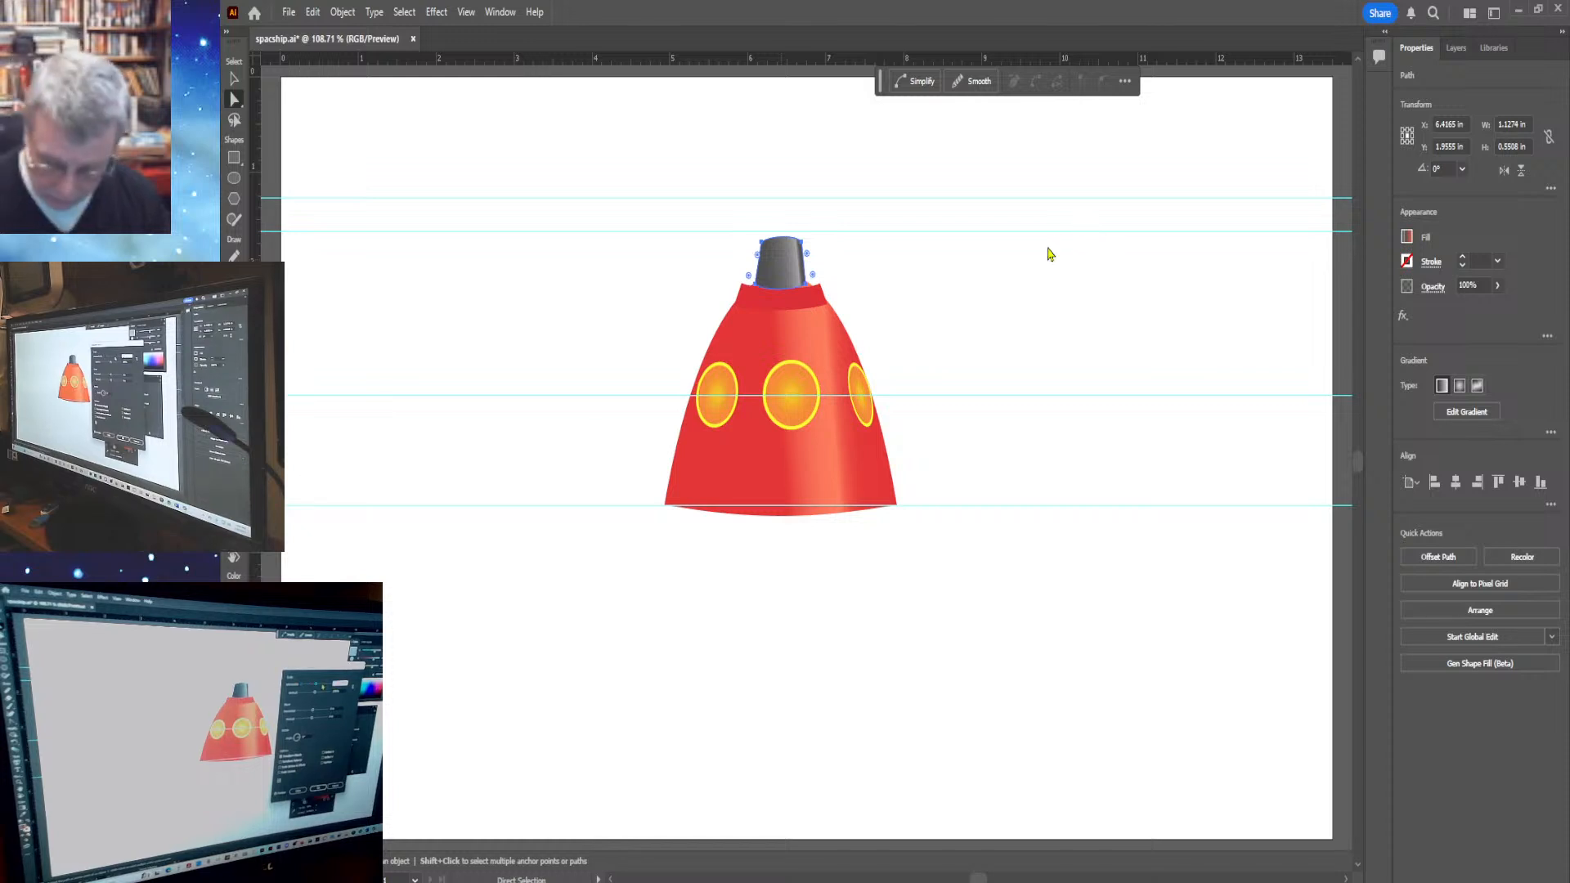
key(ctrl+z)
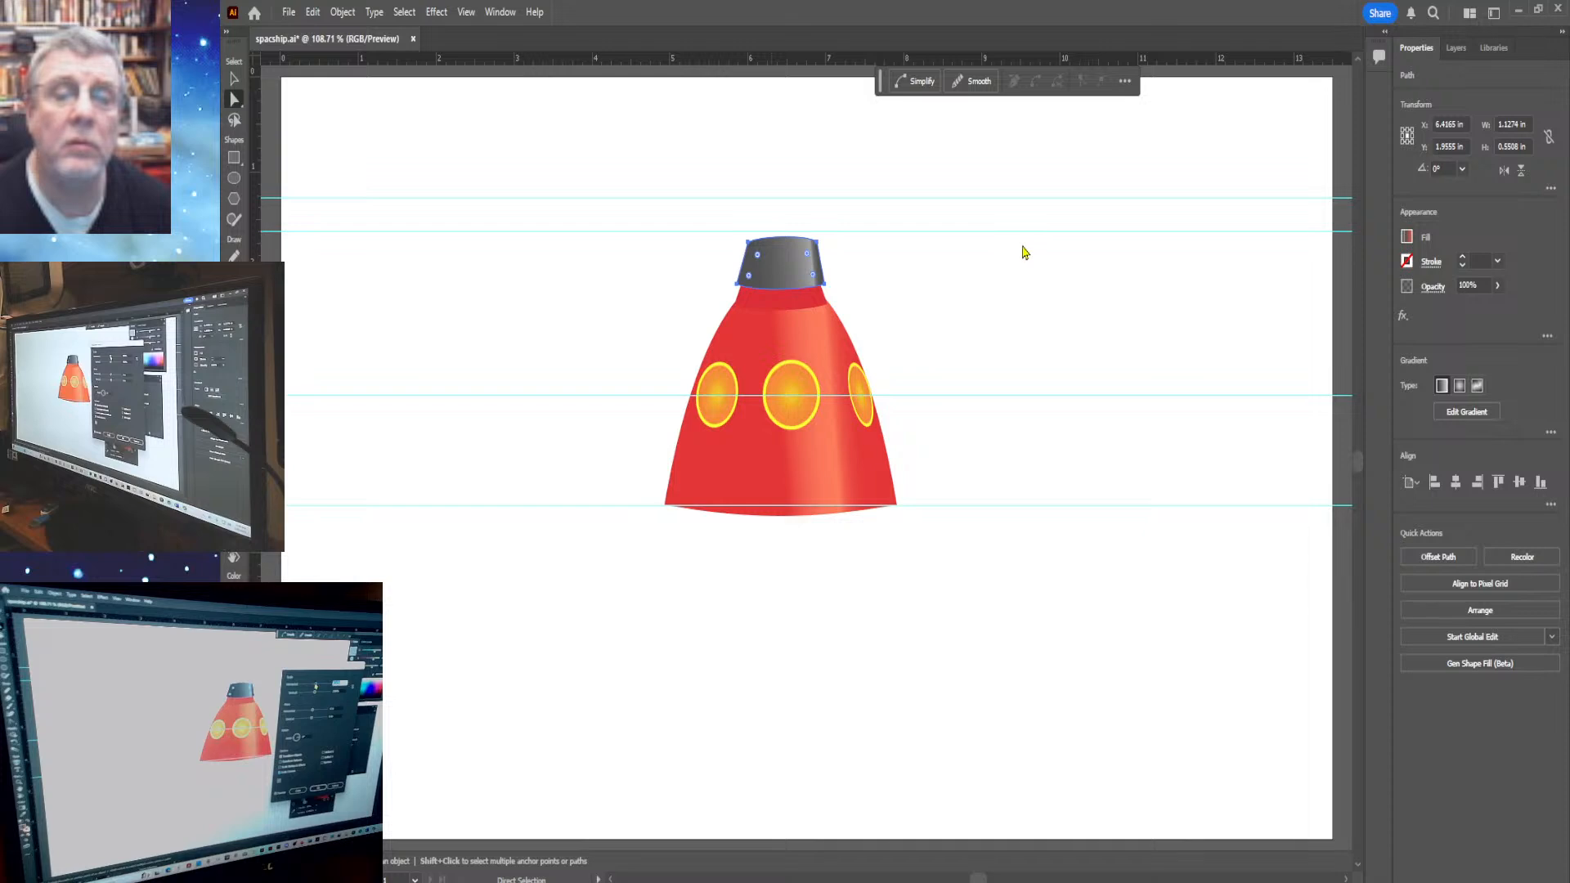
key(ctrl+z)
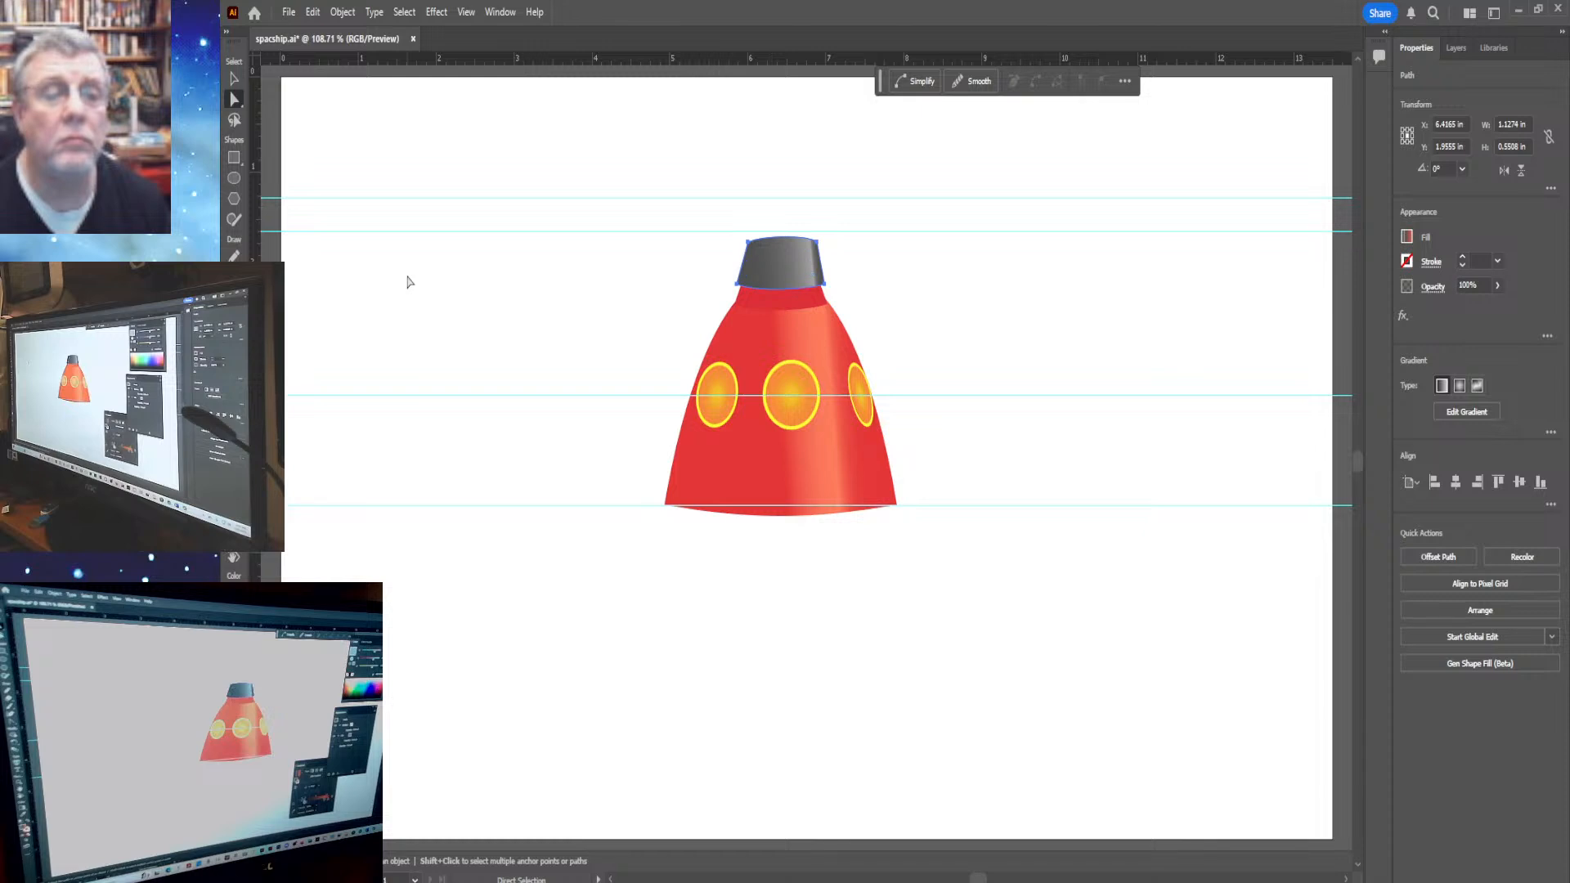
Move the gray cap's upper-left anchor point inward to X 6.0953 in to start tapering the cap
click(718, 221)
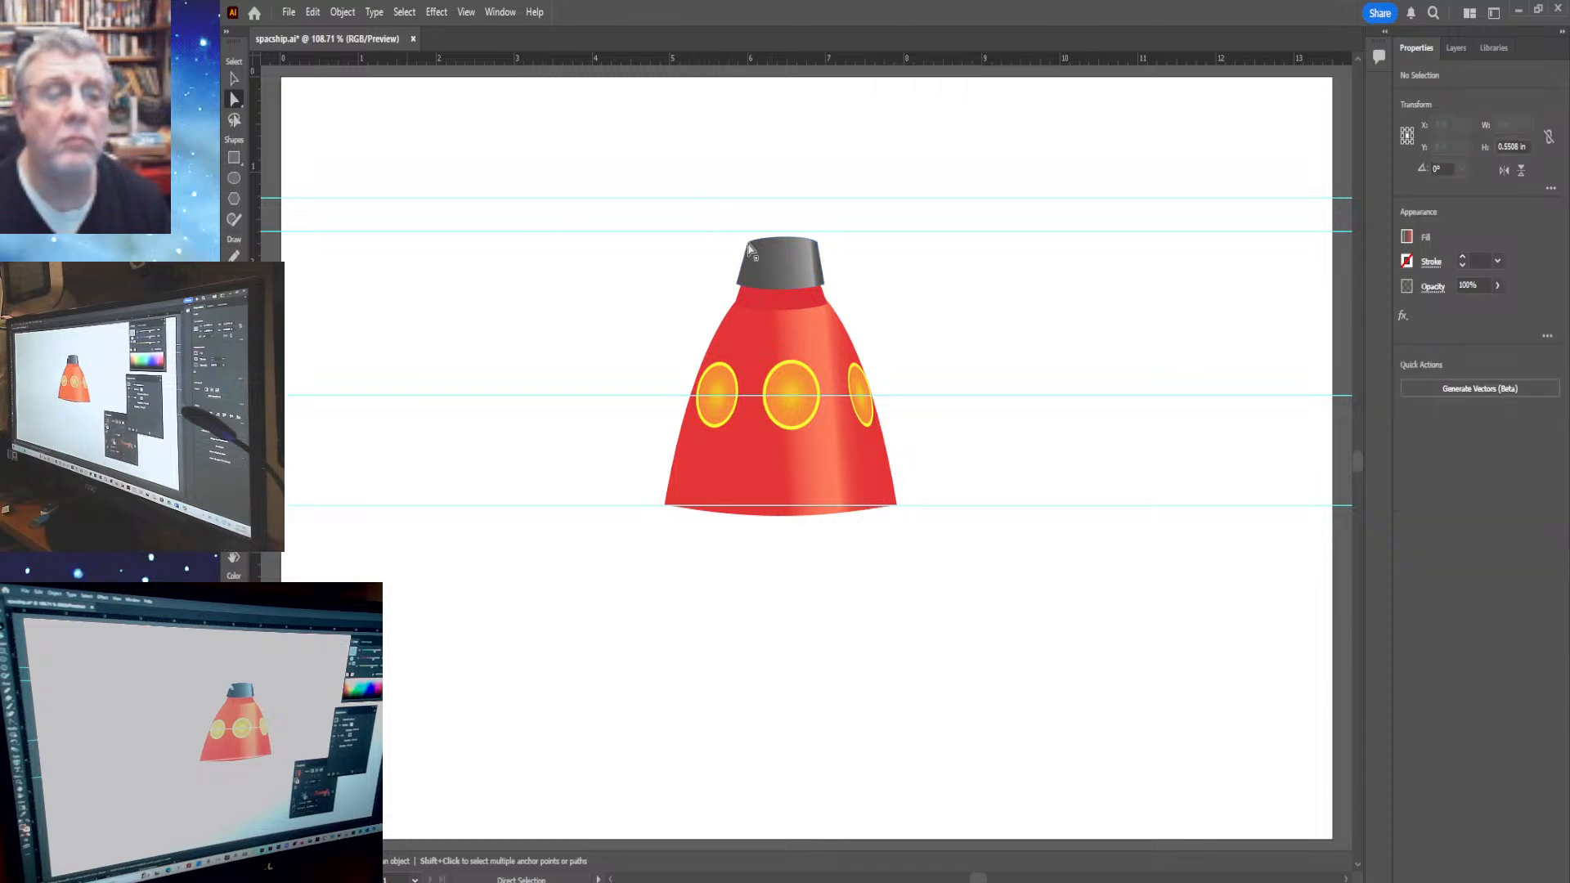
click(749, 249)
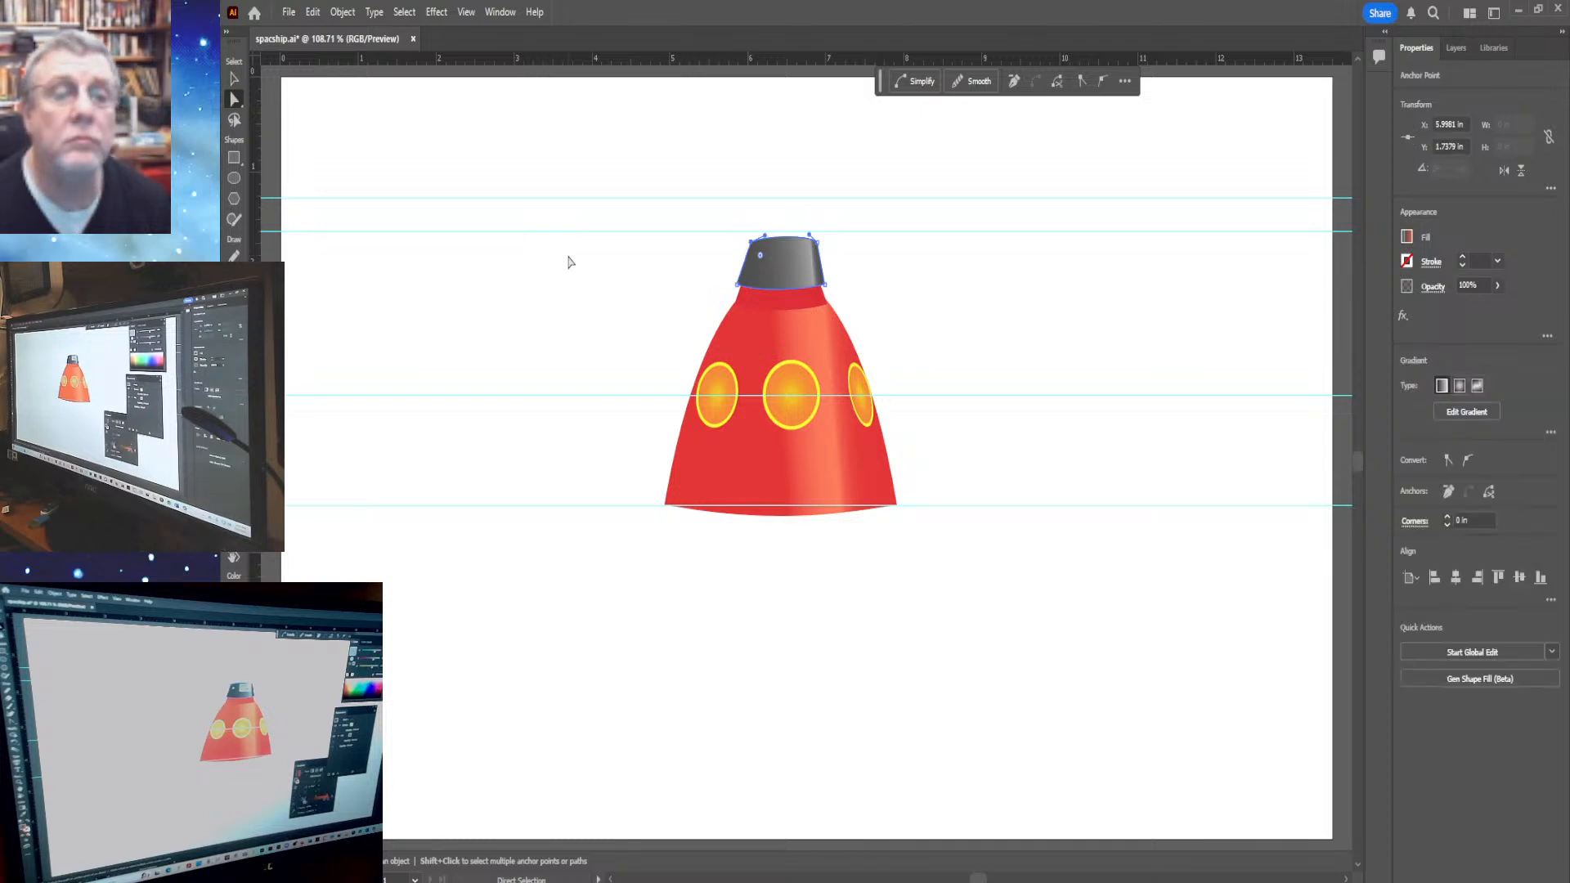
key(Right)
key(Right)
key(Right)
key(Right)
key(Right)
key(Right)
key(Right)
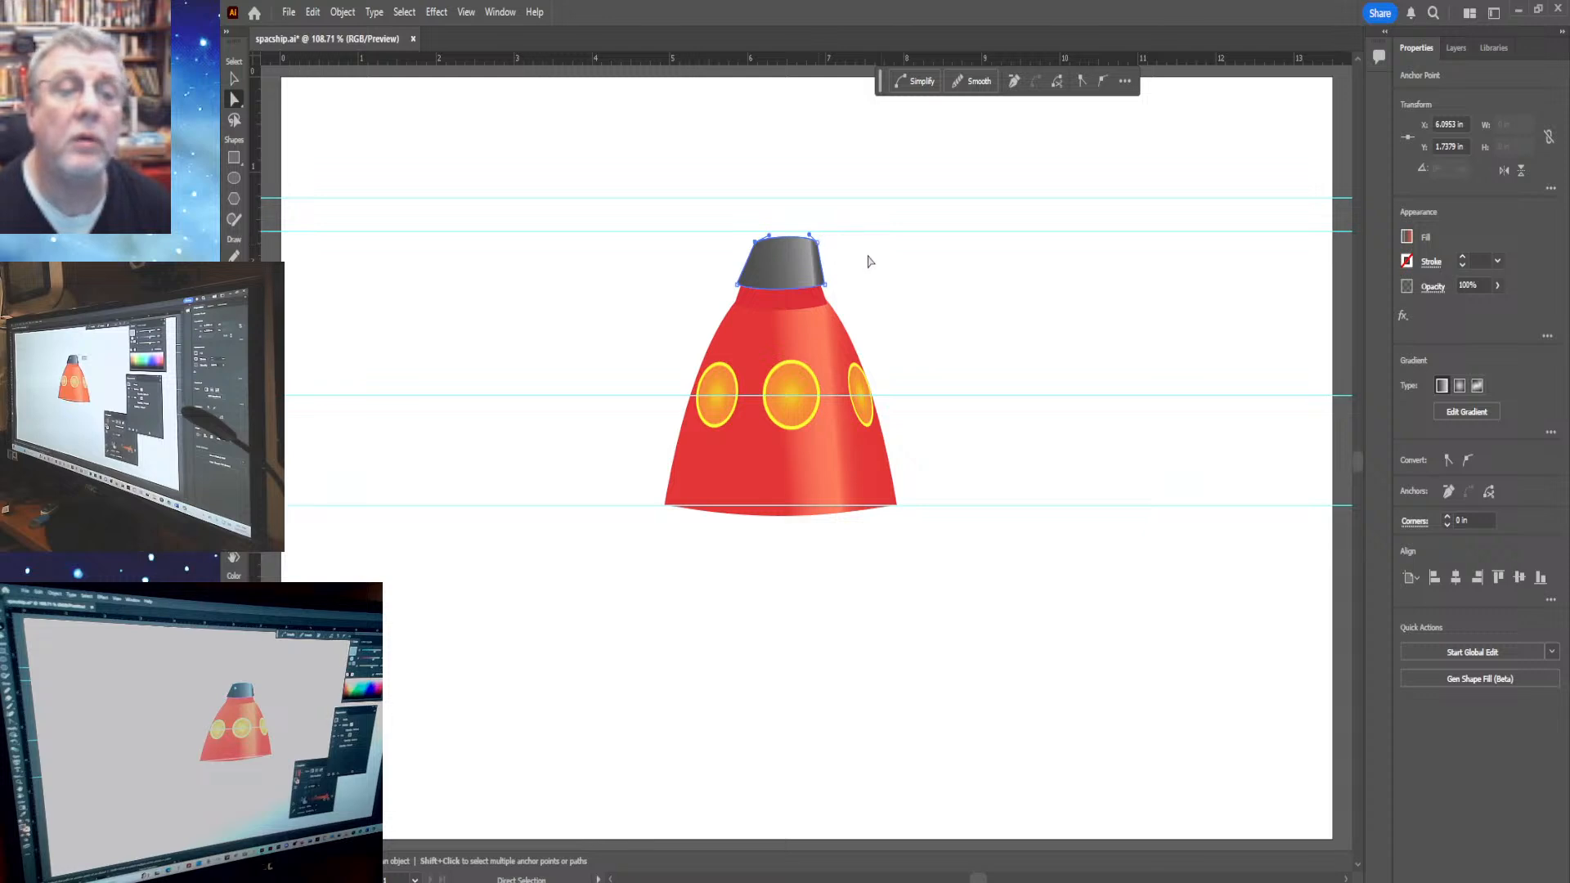
Move the gray cap's upper-right anchor point inward to X 6.7502 in to match the left side's taper, and deselect
click(818, 247)
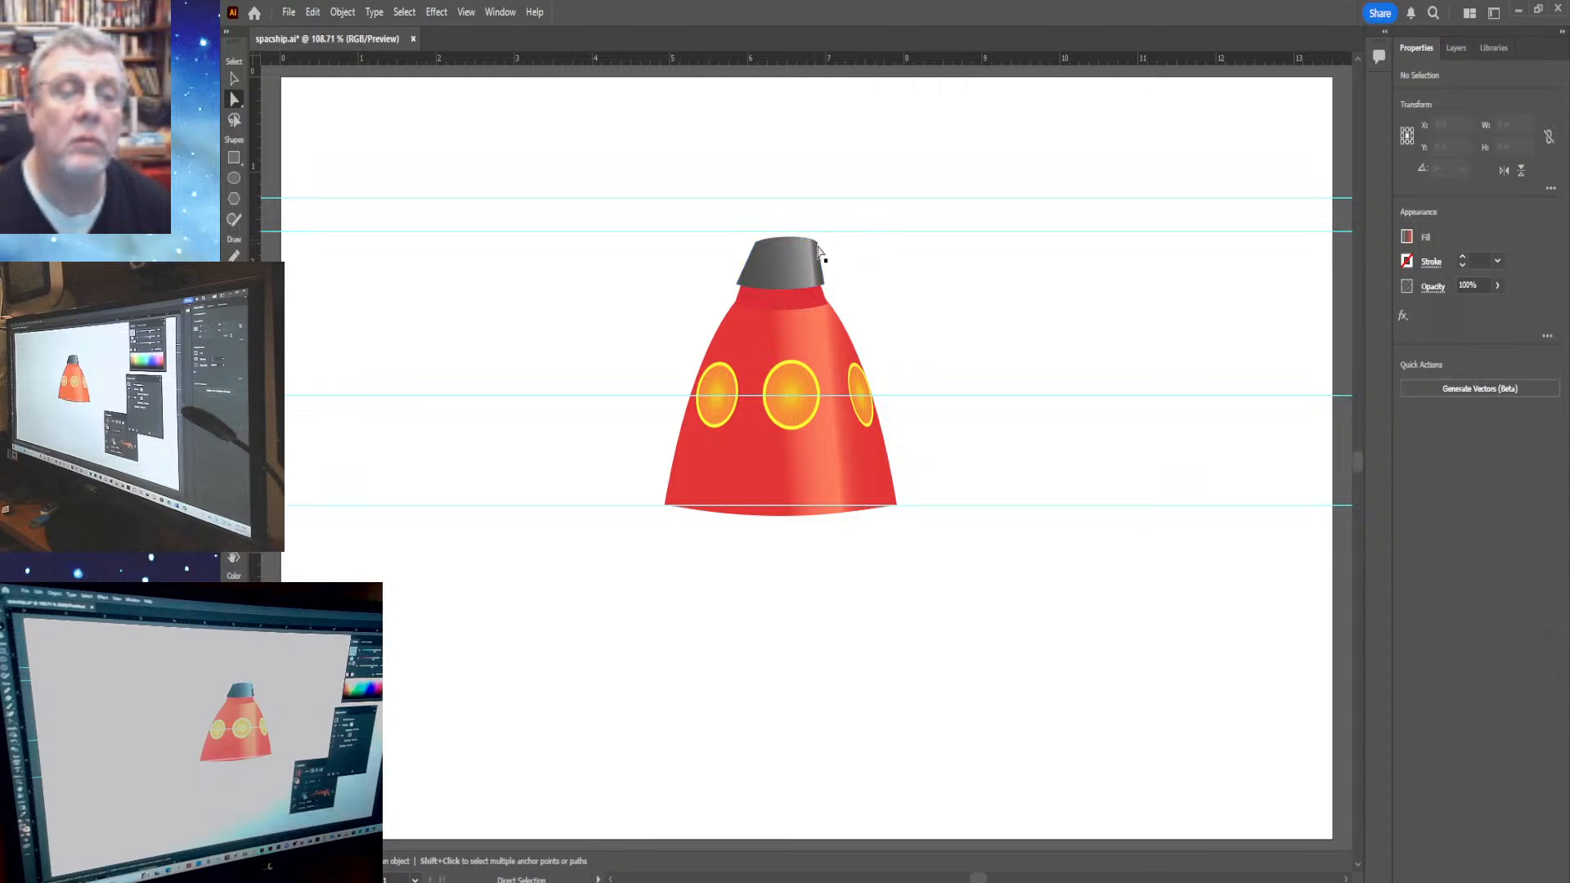
click(819, 254)
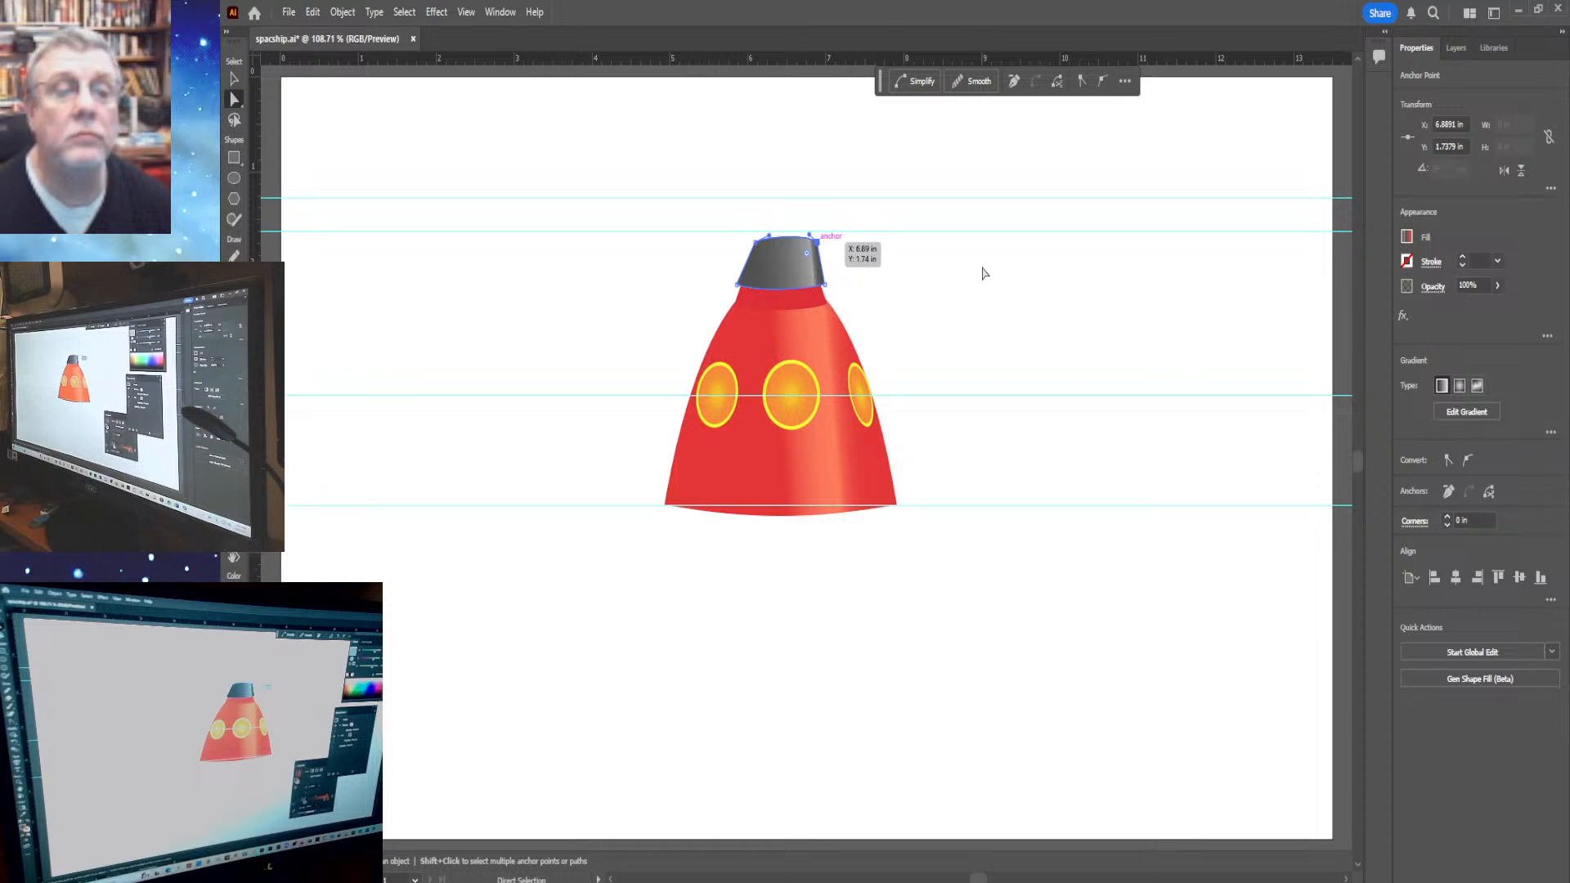
key(Left)
key(Left)
key(Left)
key(Left)
key(Left)
key(Left)
key(Left)
key(Left)
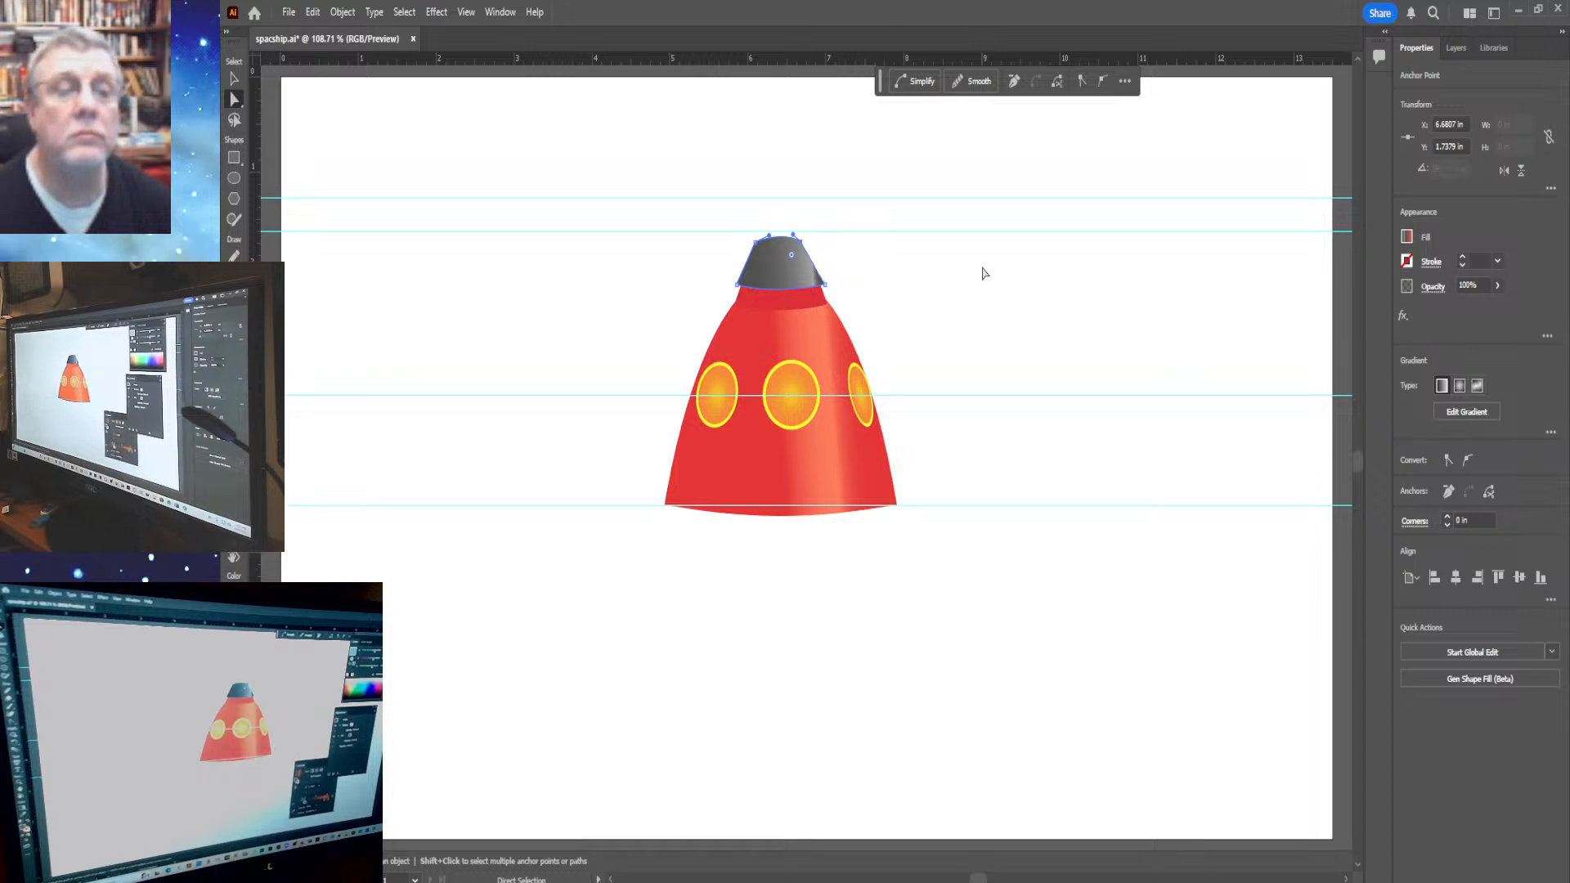
key(Right)
key(Right)
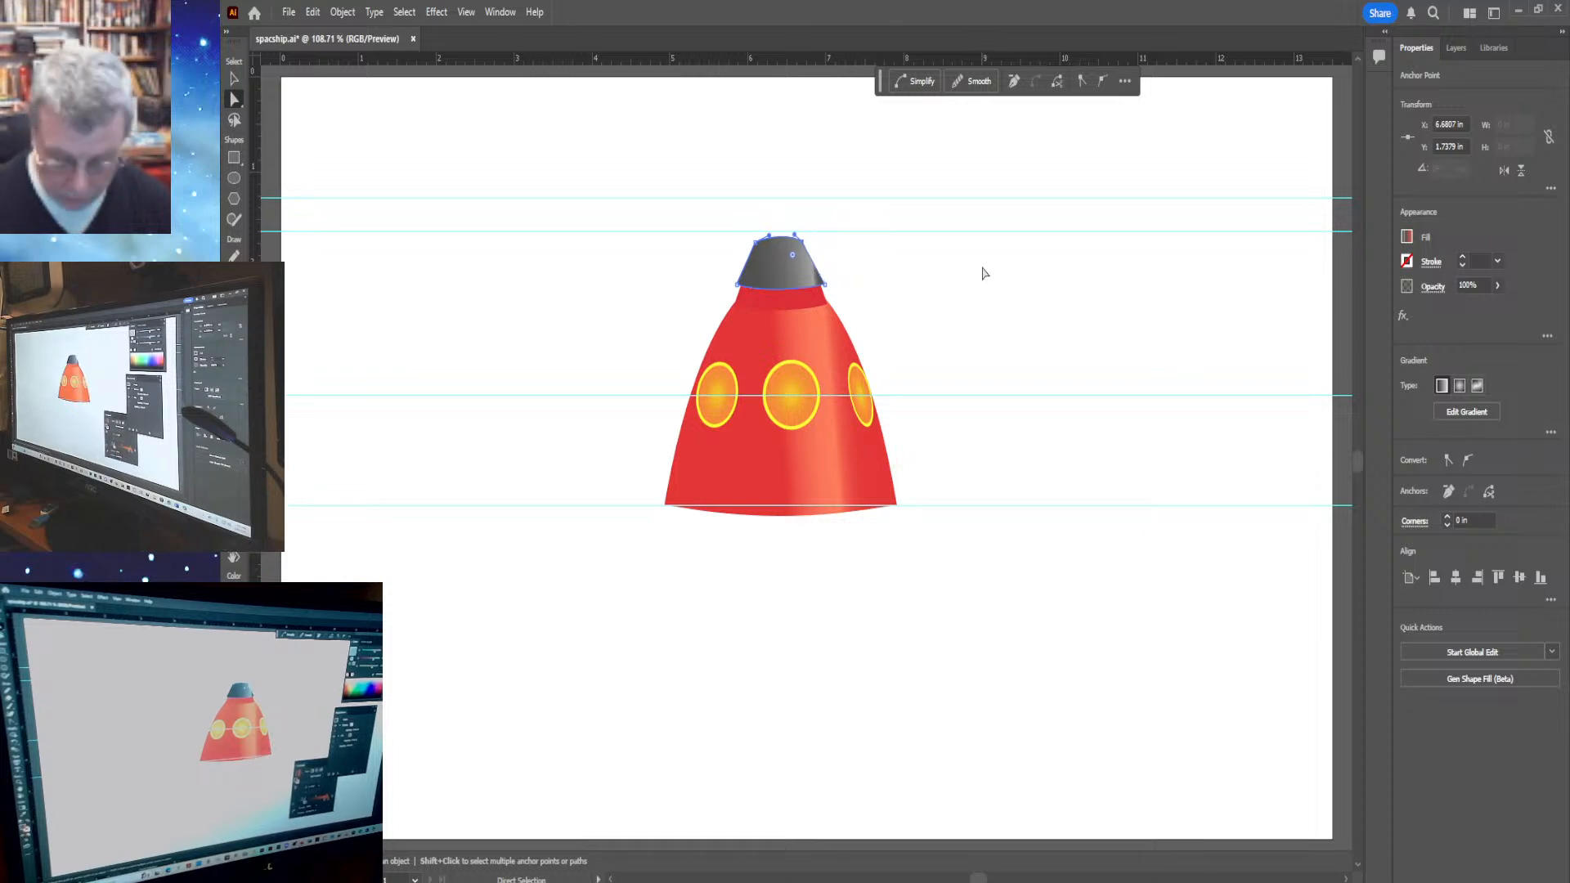
key(Right)
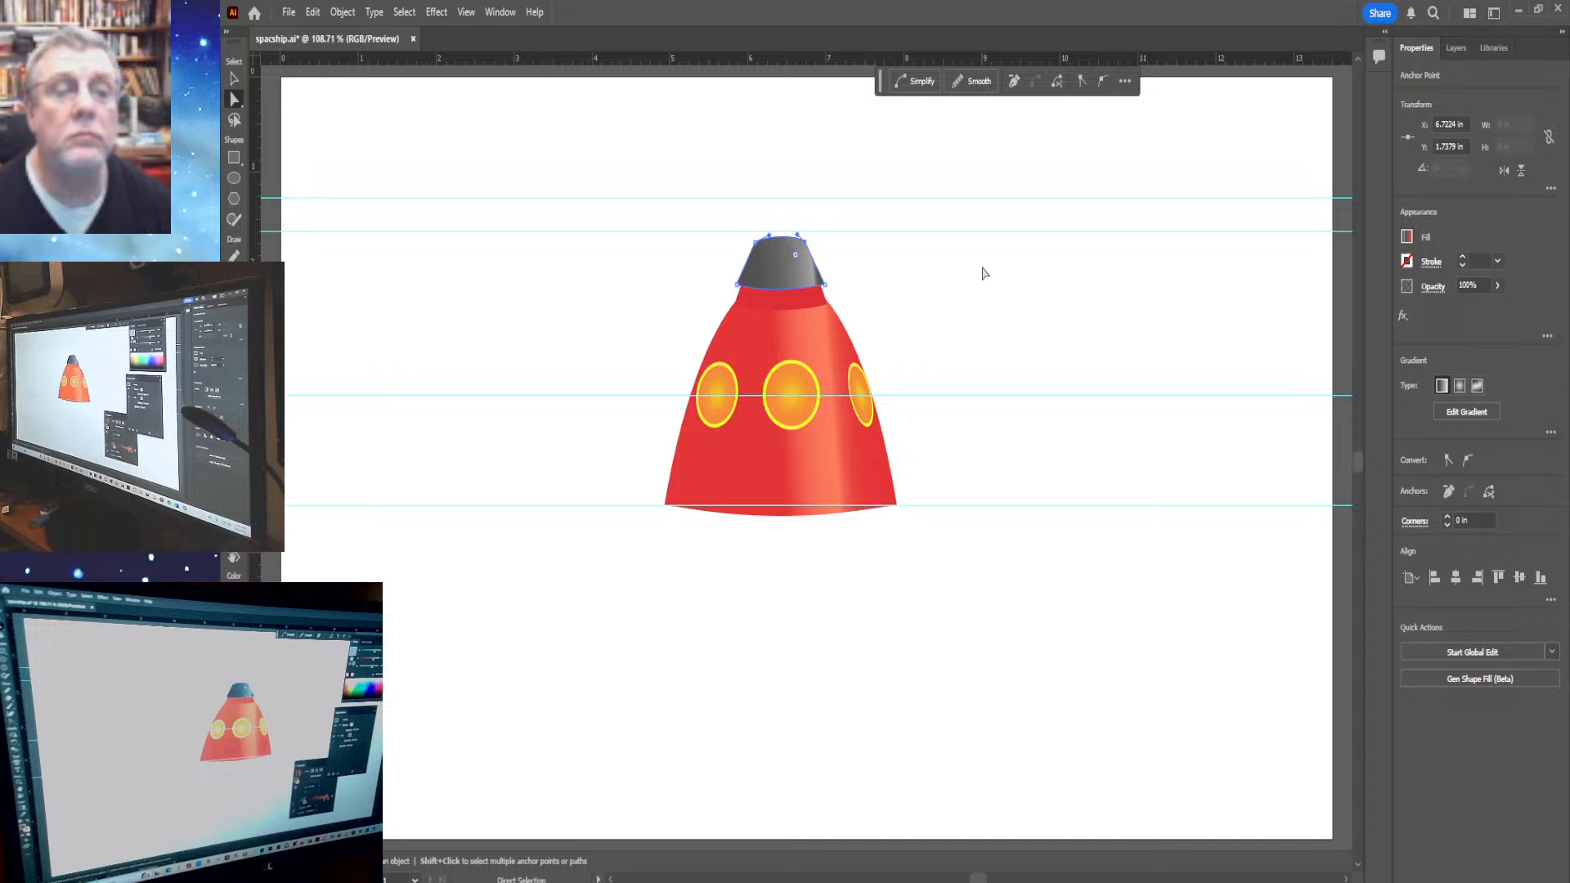
key(Right)
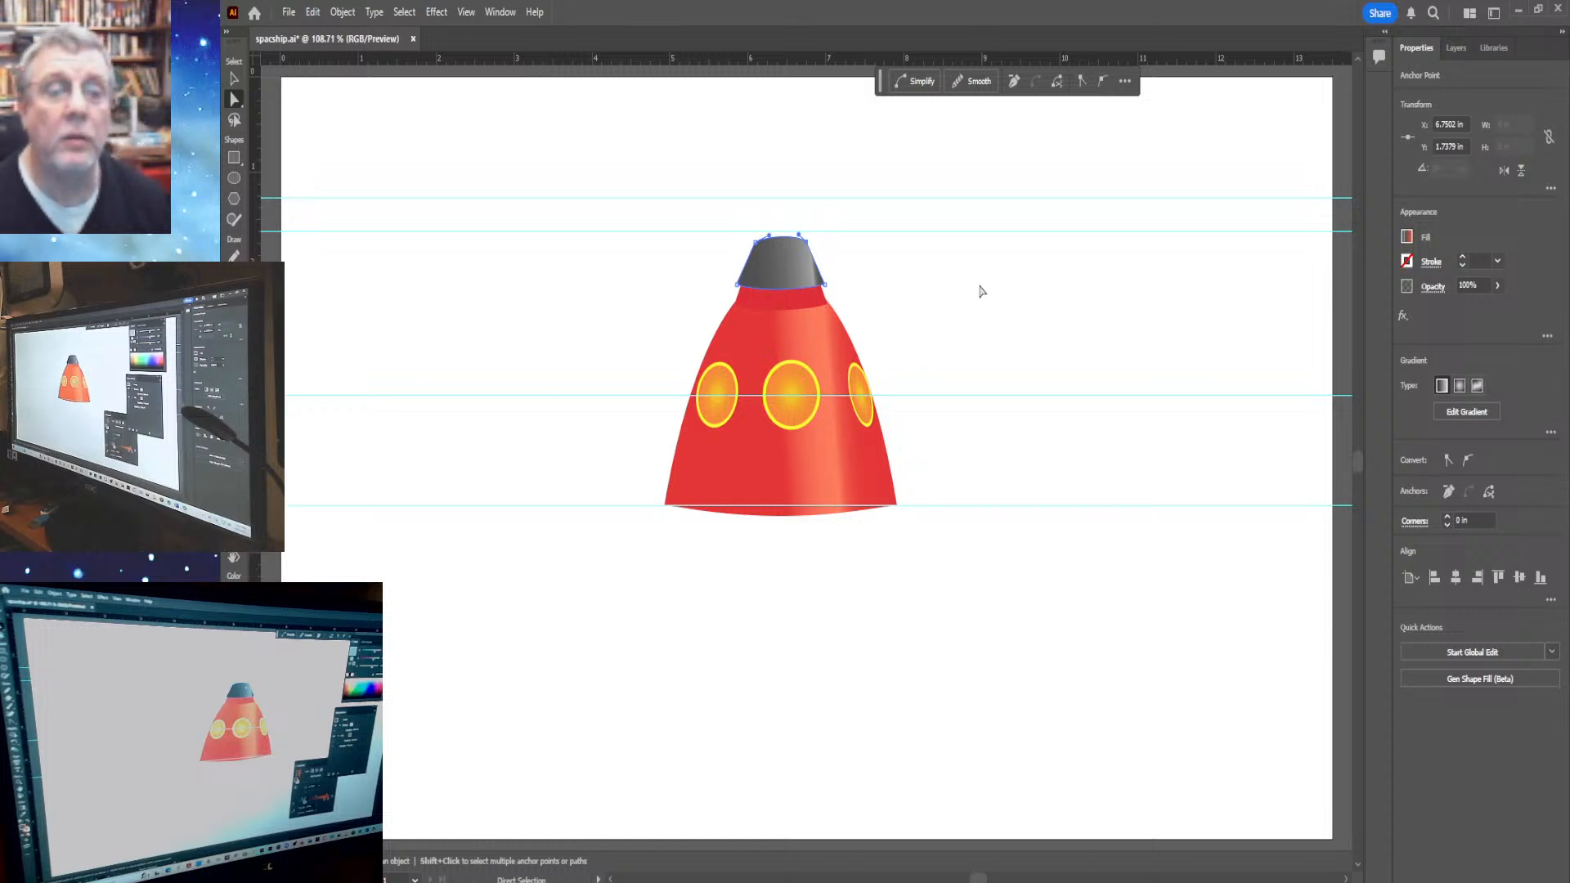
click(981, 291)
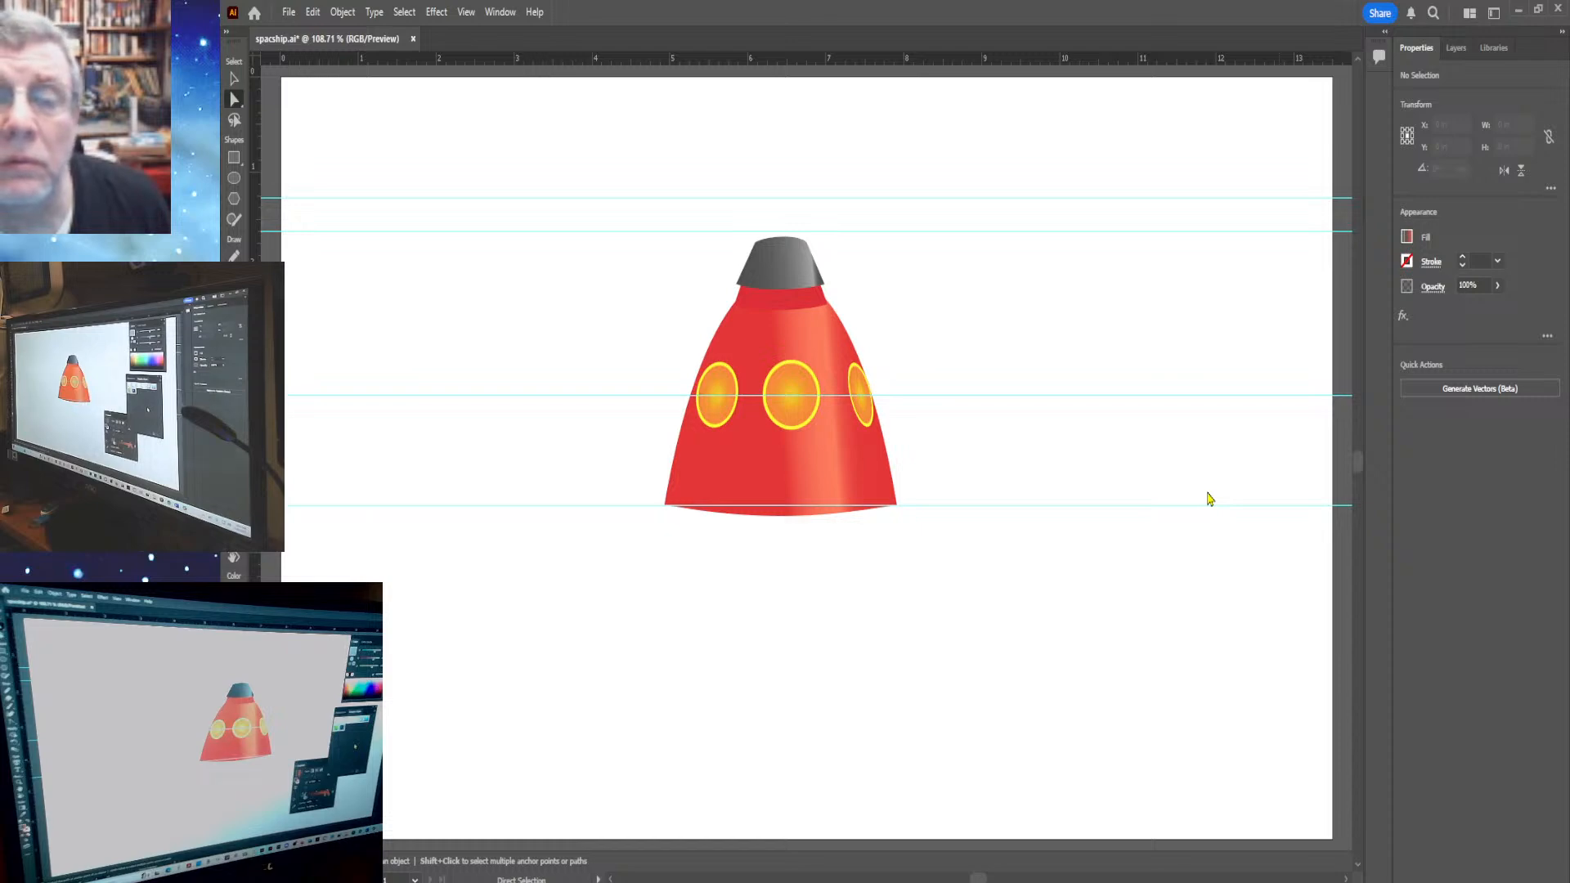
Try a blue pattern fill on the red band beneath the gray cap, and undo it
click(765, 306)
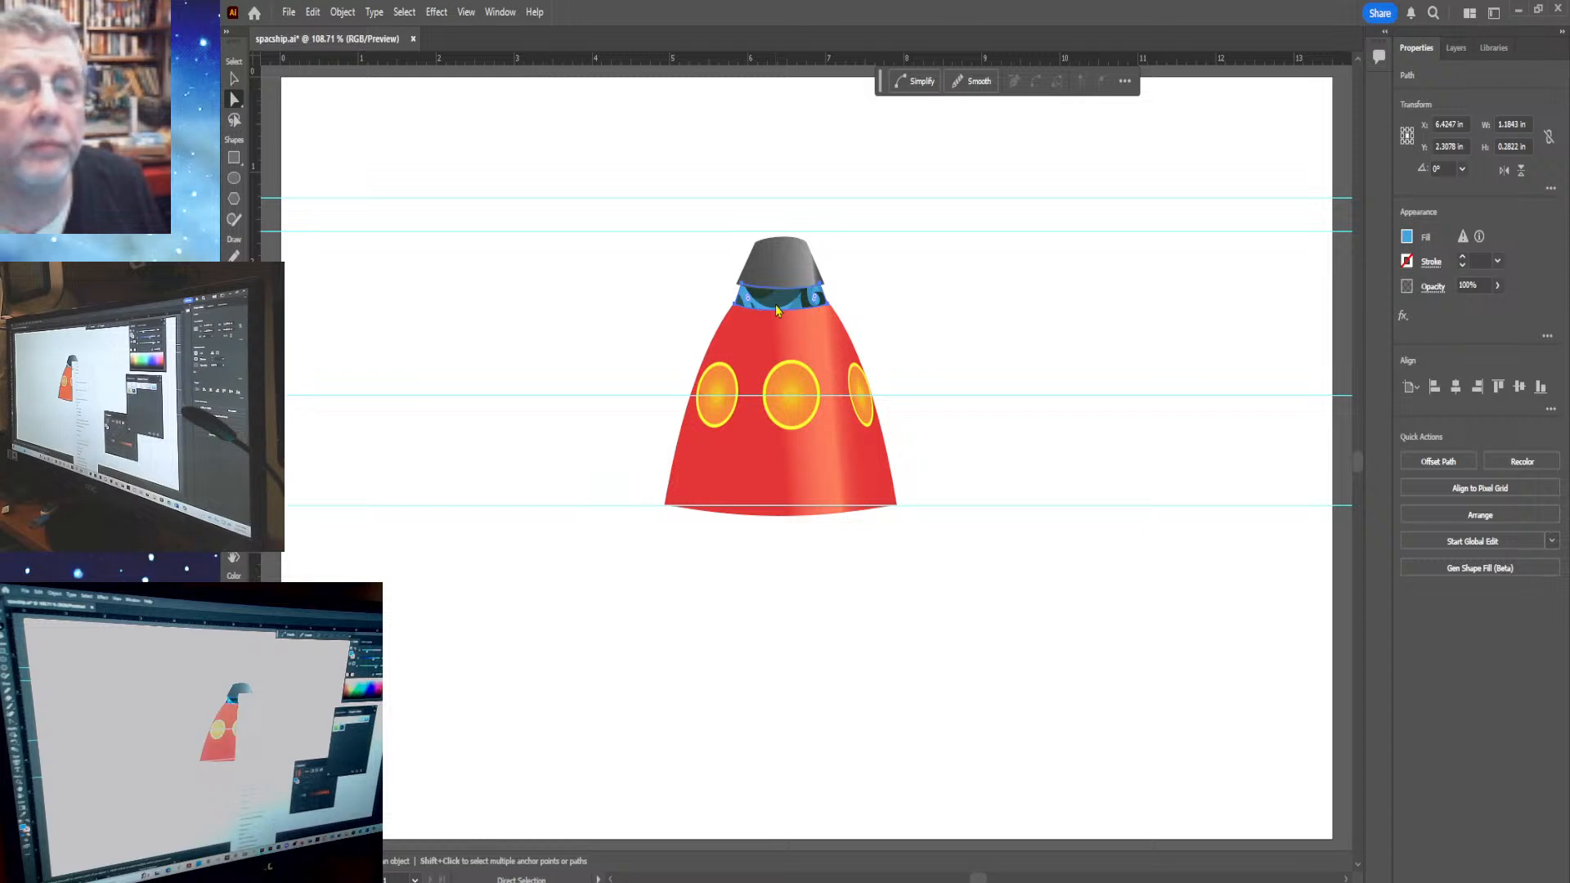
key(ctrl+shift+a)
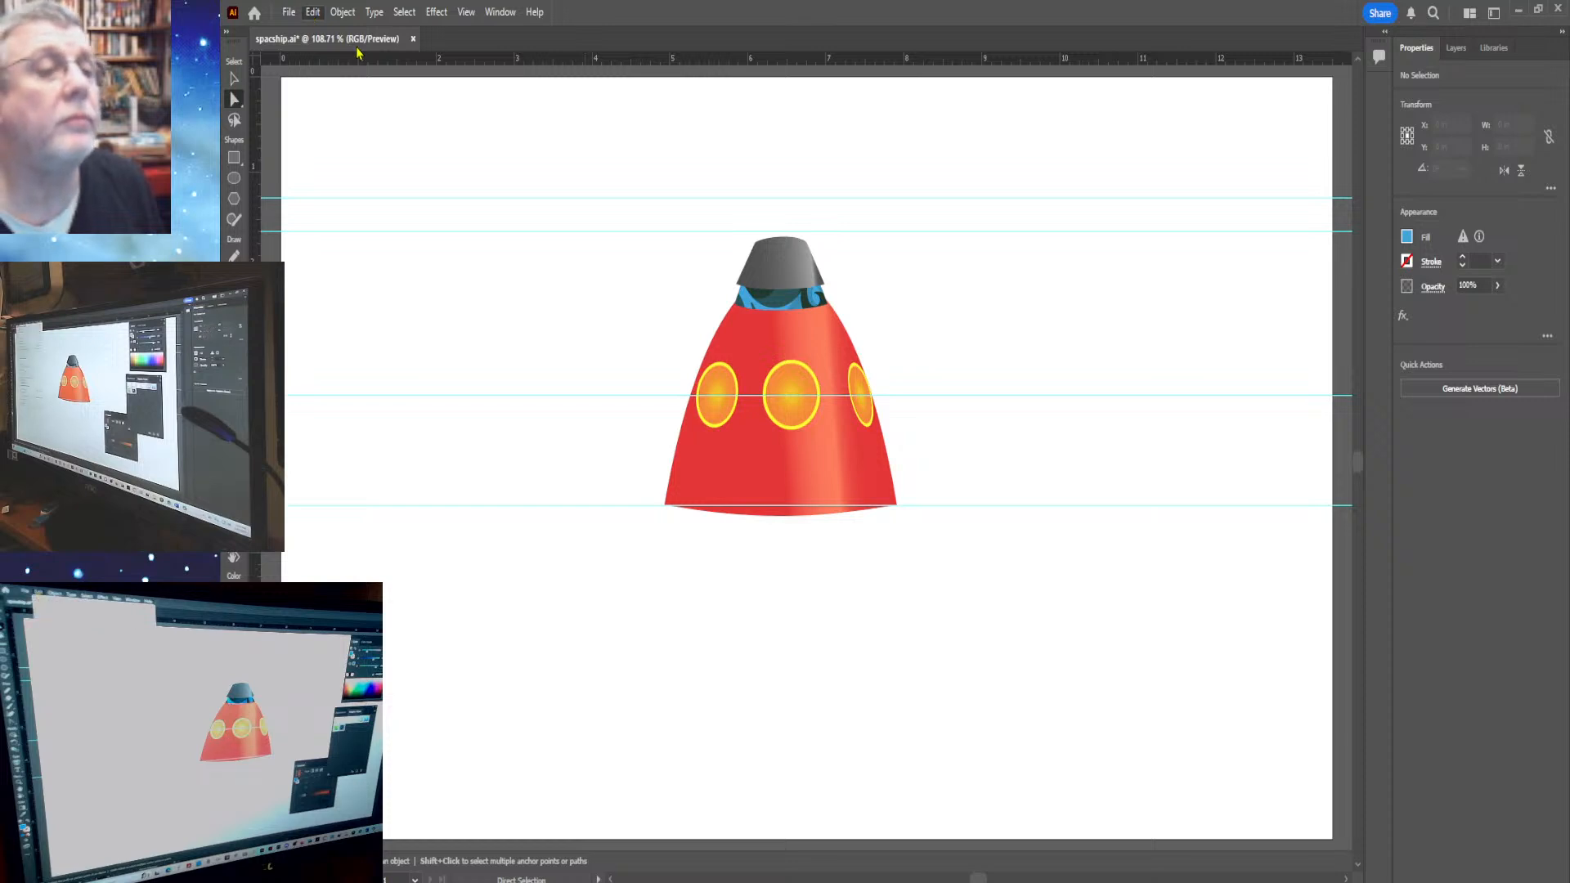
key(ctrl+z)
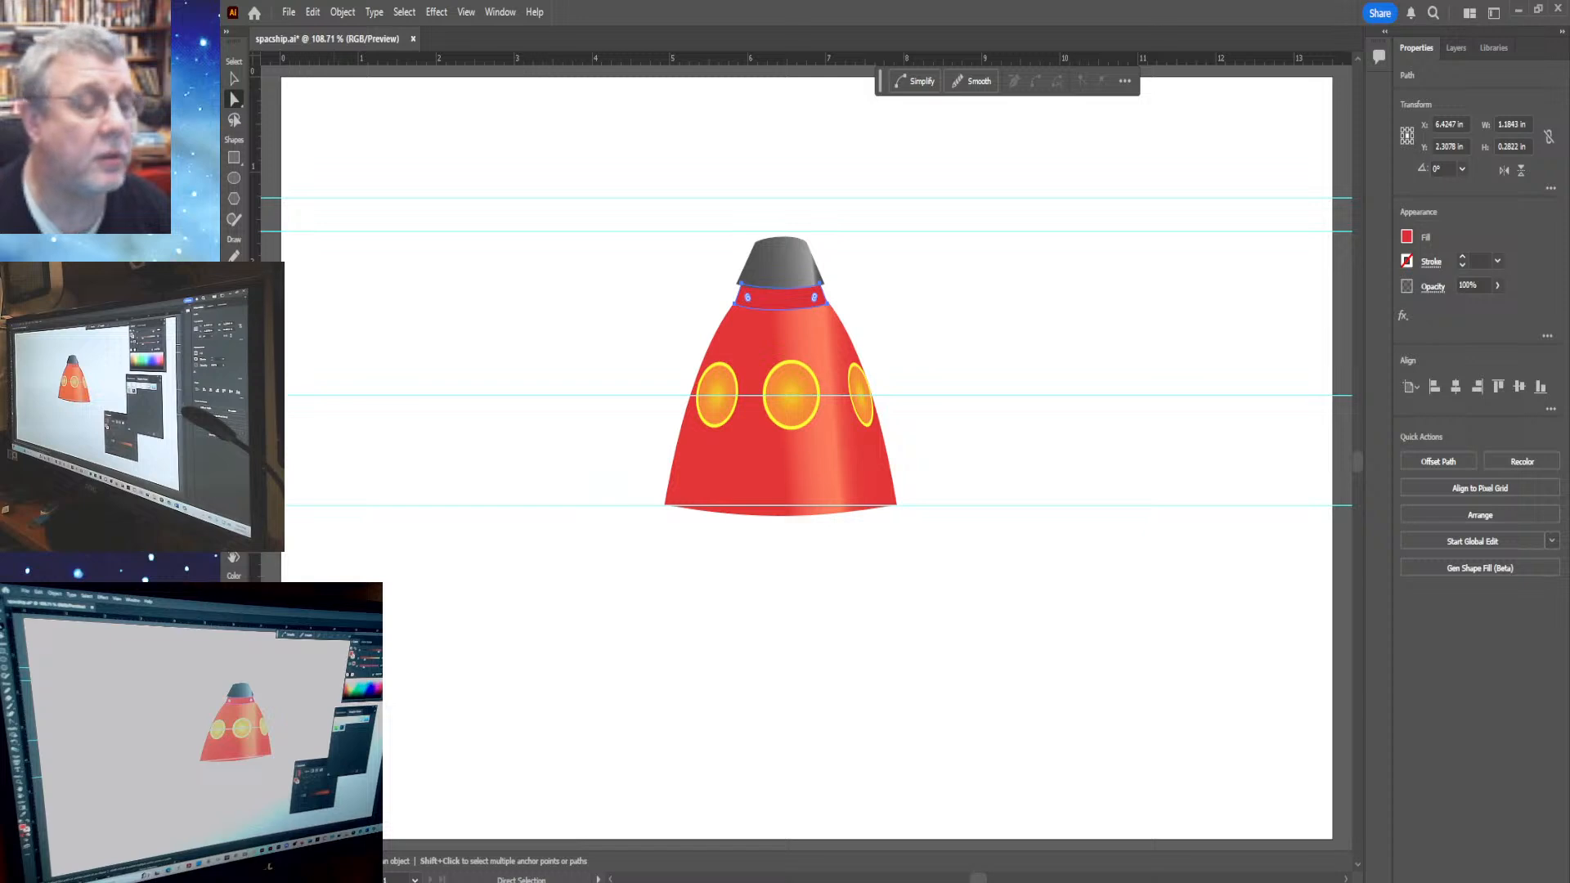
Try swapping the red band's fill and stroke, swap them back, and deselect the band
key(shift+x)
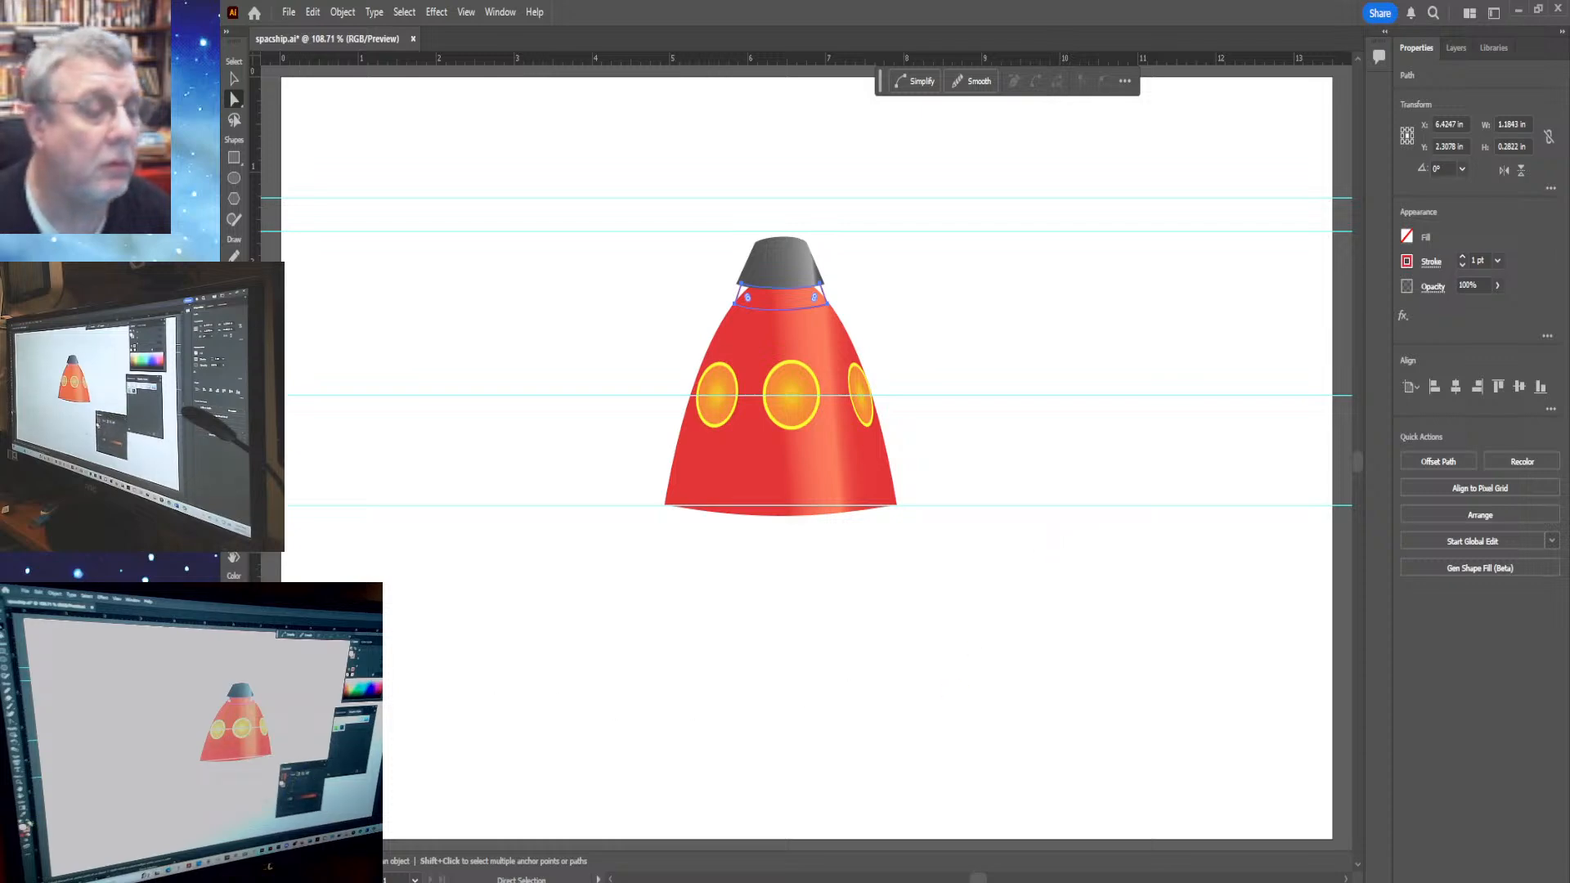
key(shift+x)
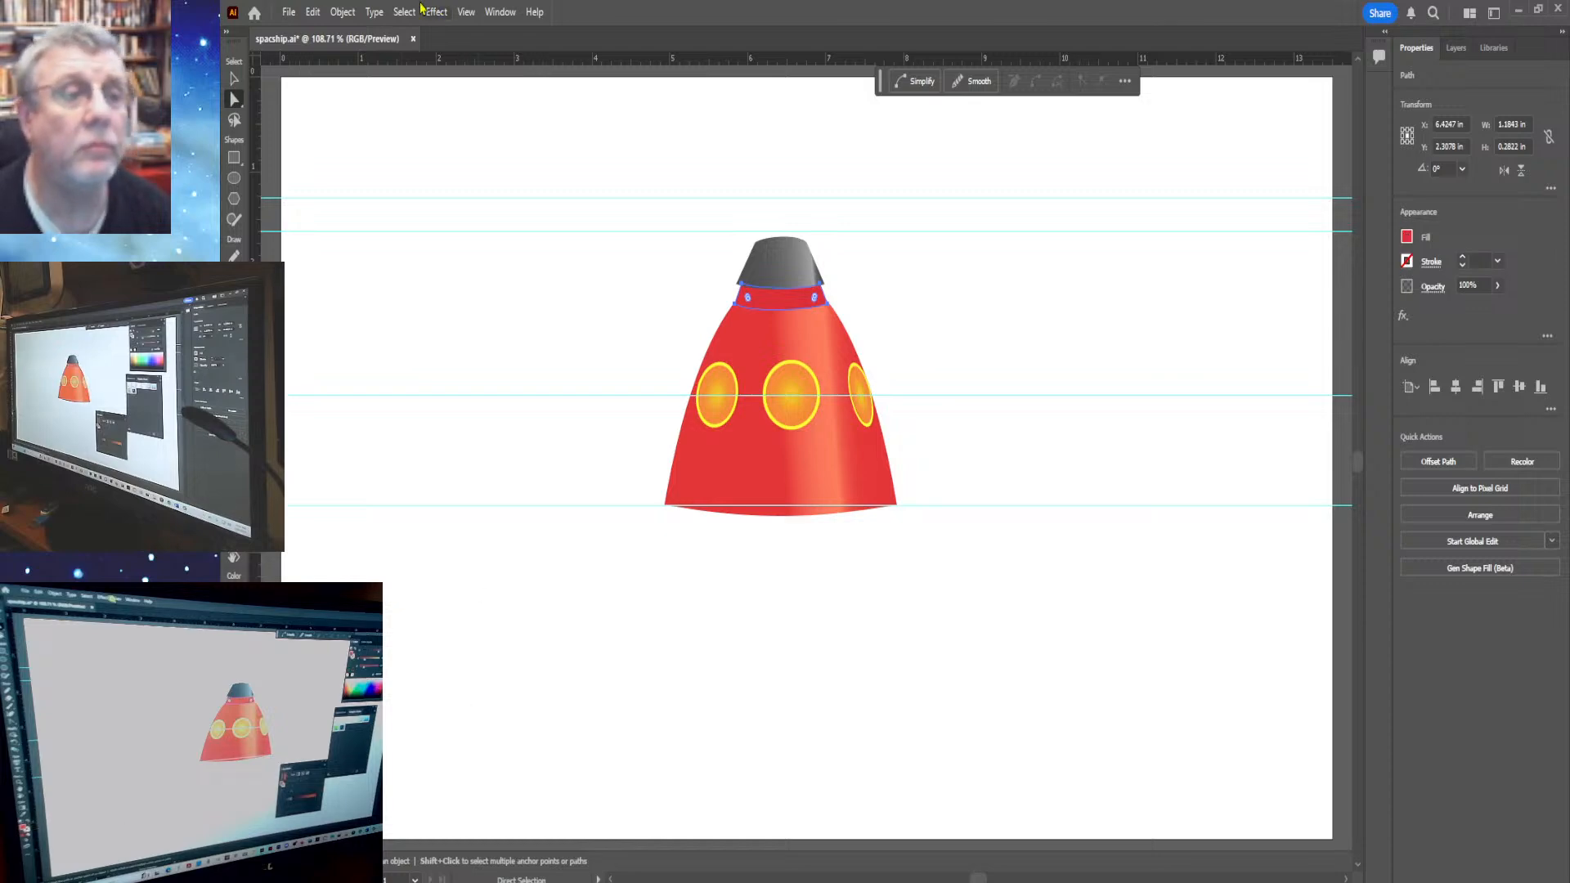
click(341, 13)
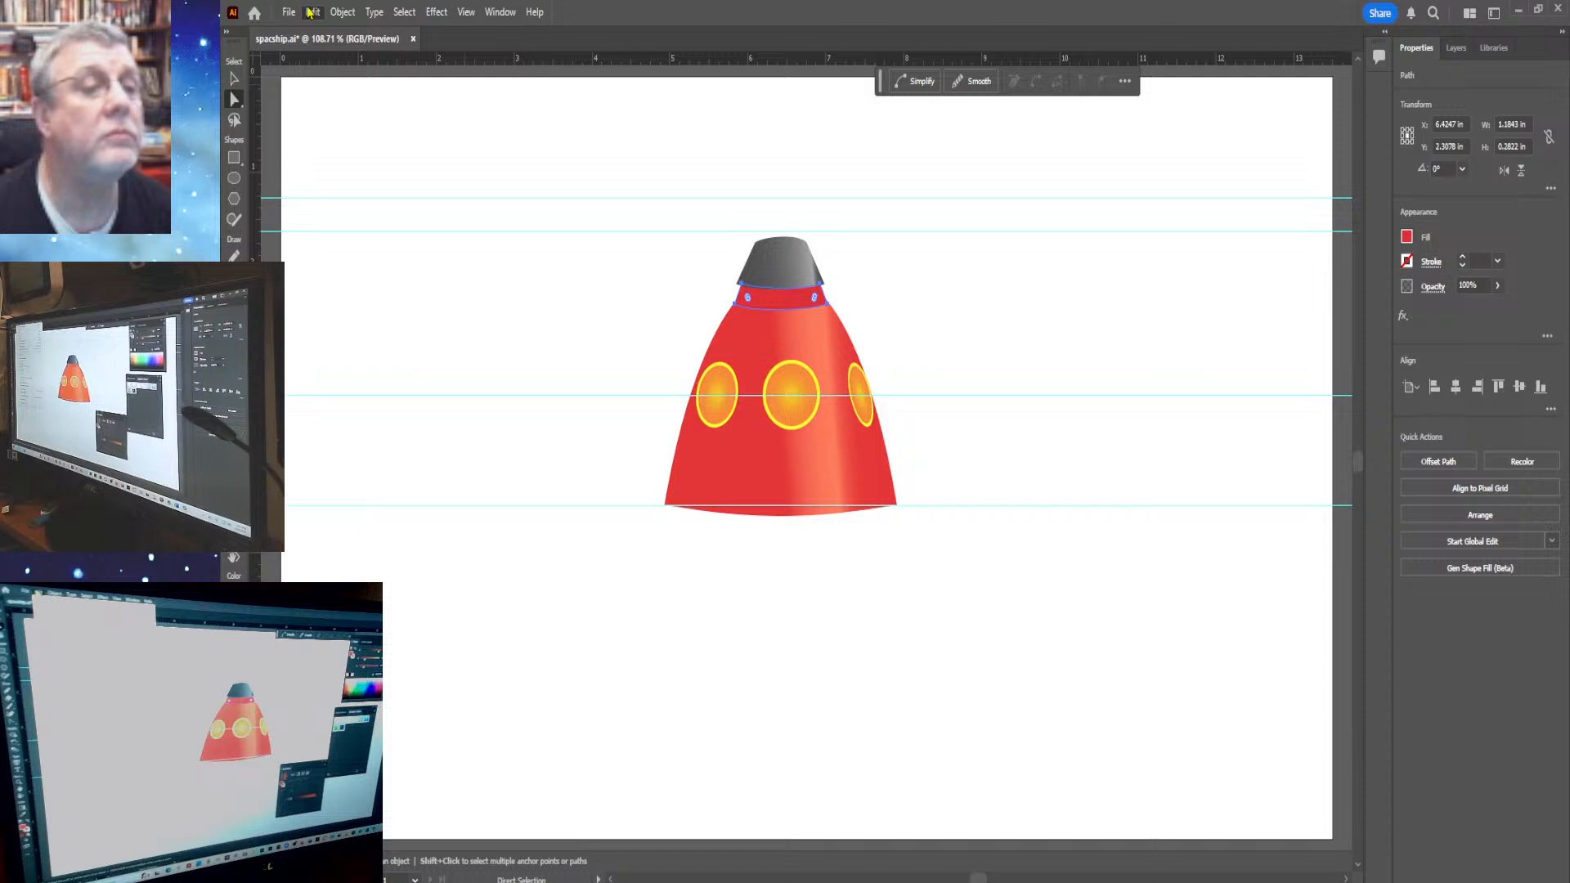
click(437, 12)
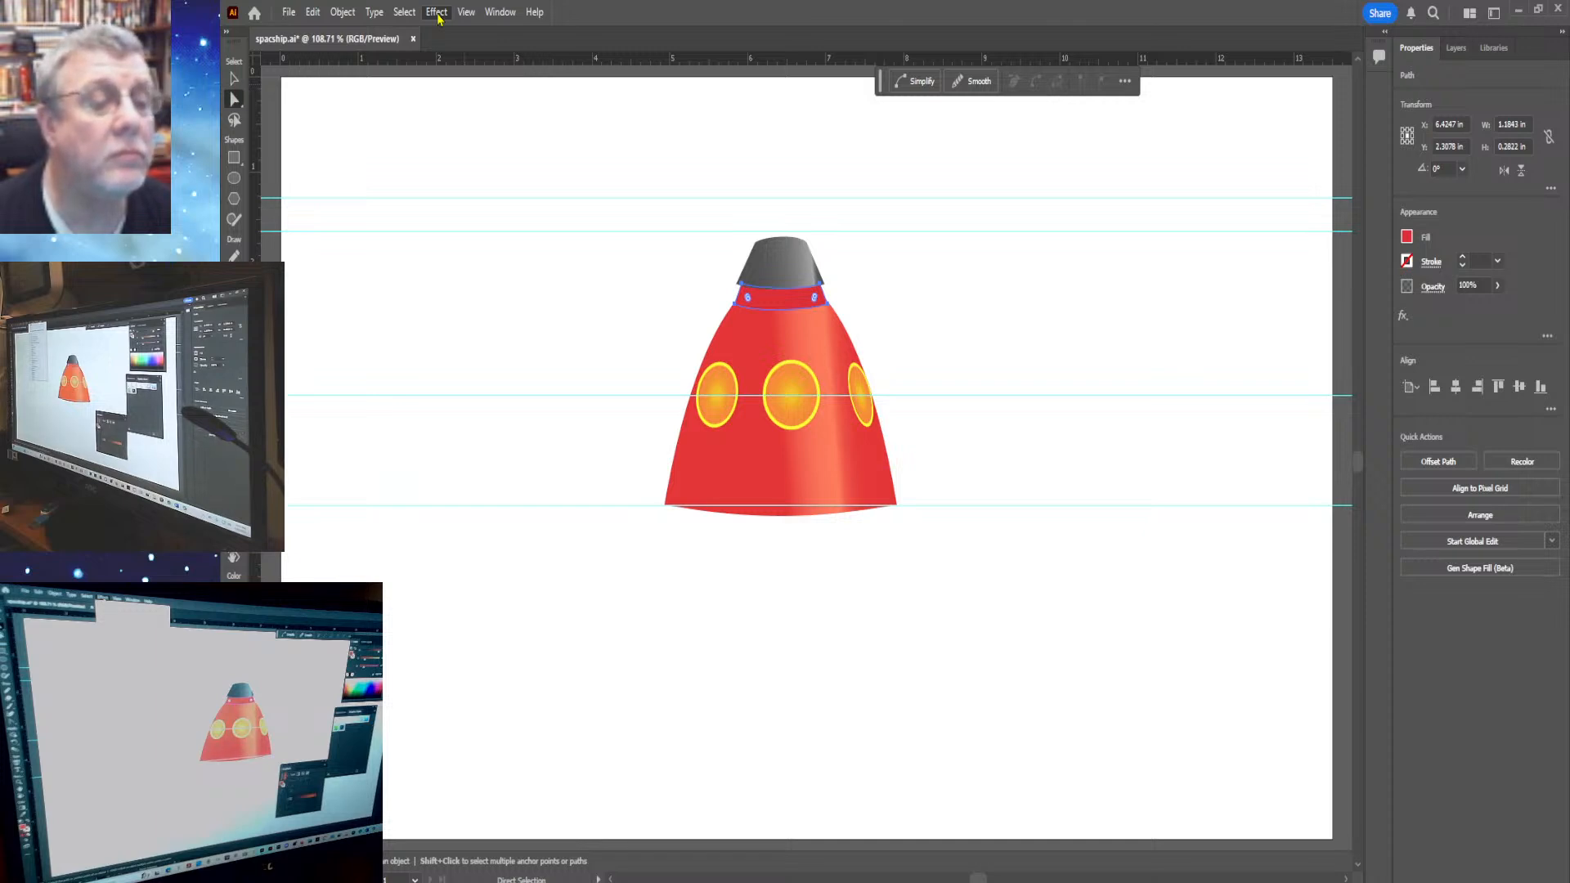
click(362, 123)
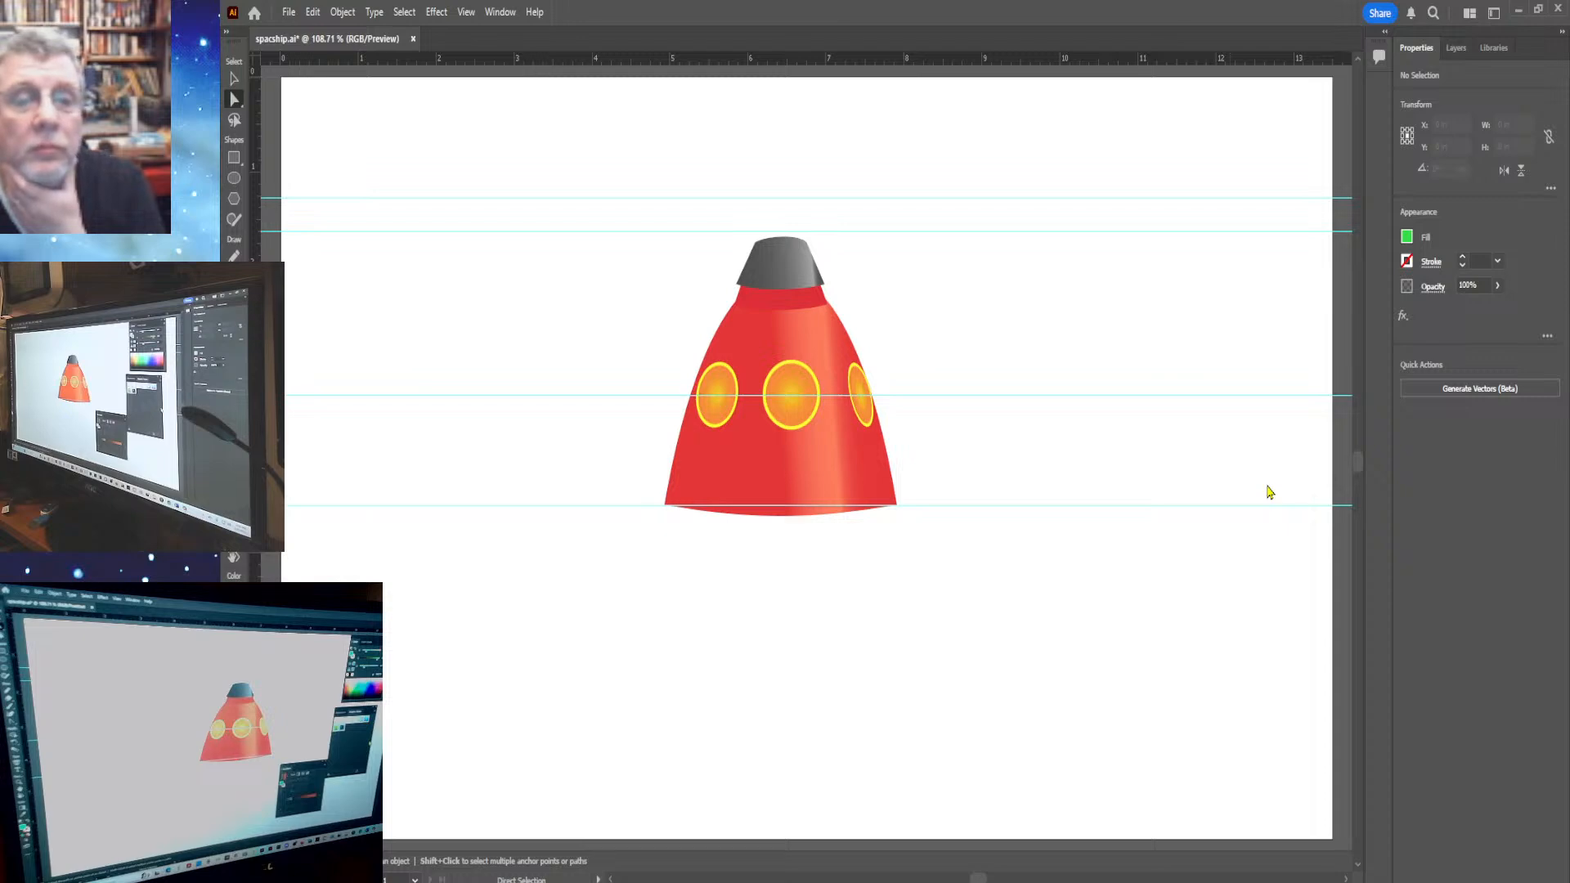
Fill the band beneath the gray cap with solid green and save spacship.ai
click(789, 306)
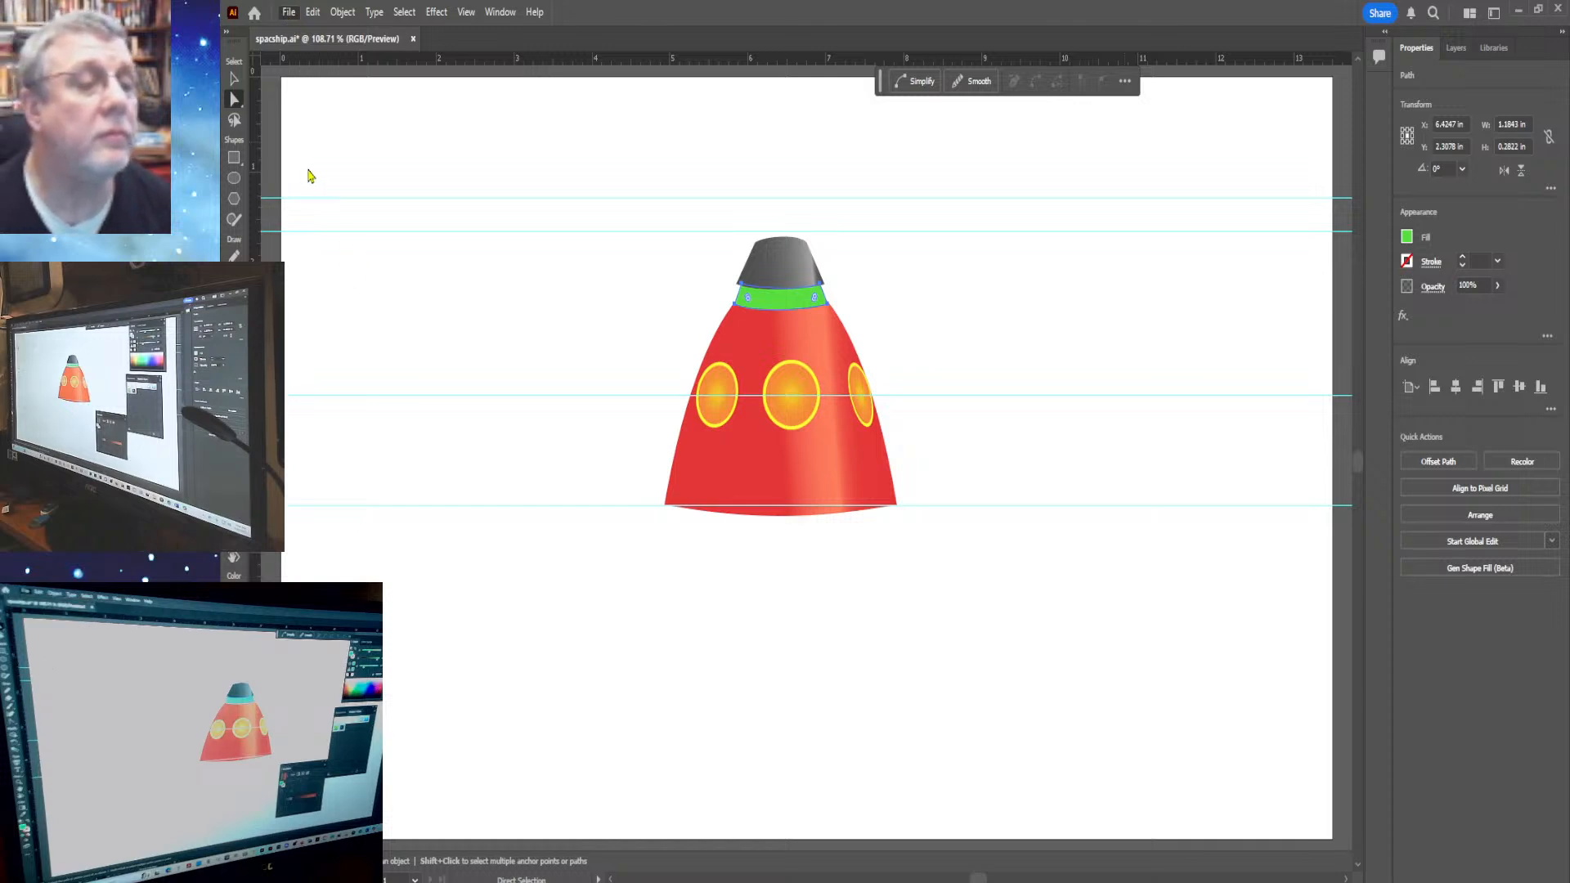
key(ctrl+s)
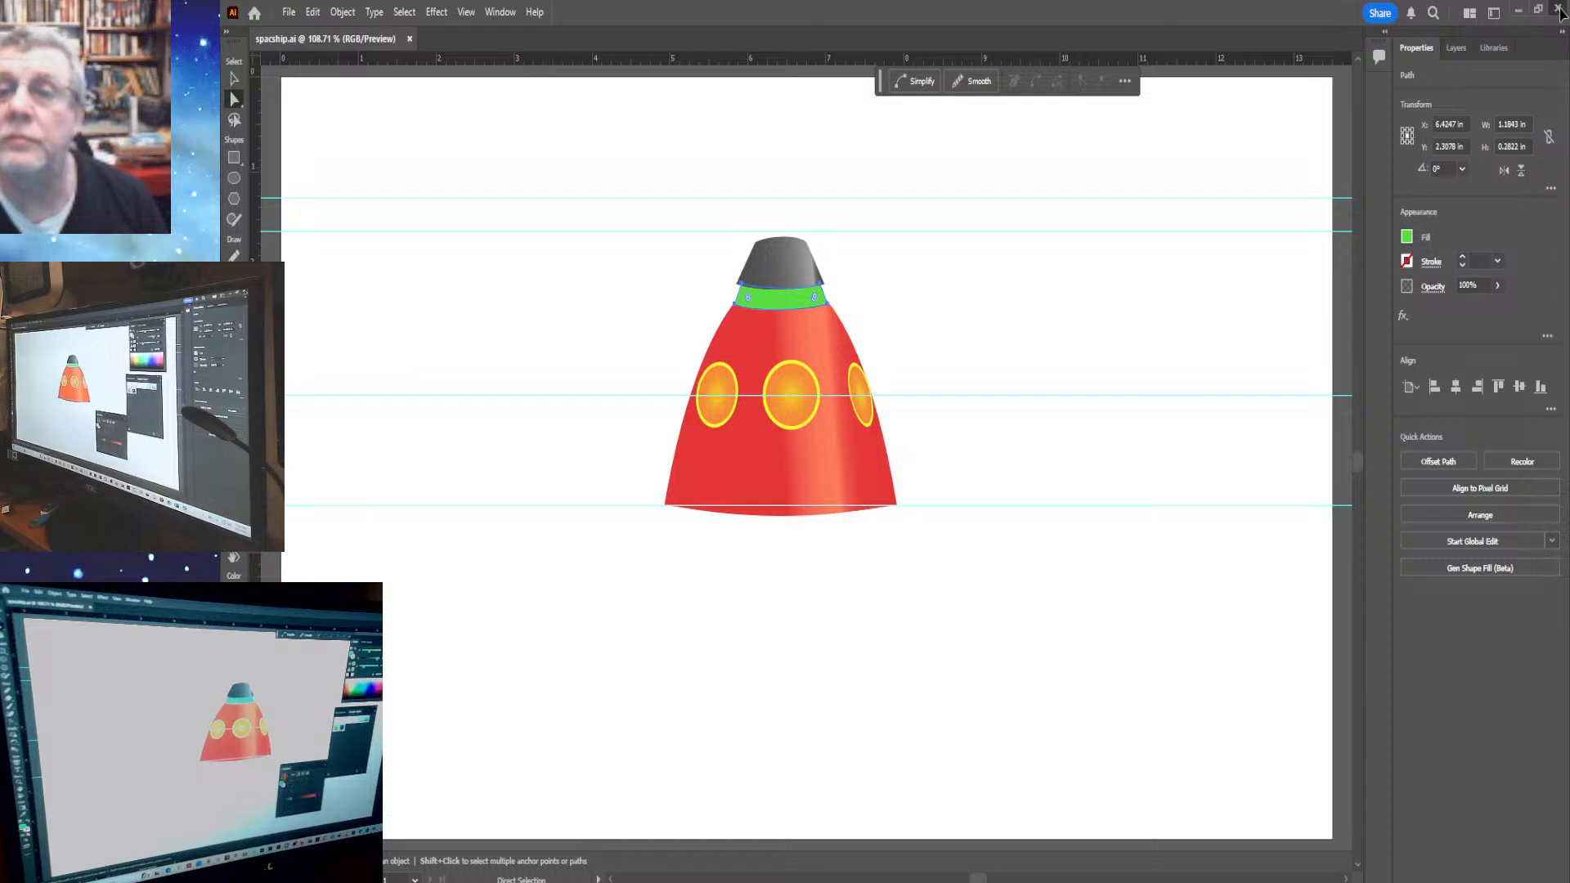
Close Illustrator, switch to Photoshop, and create a white 13.5 x 8.2 in RGB document at 300 pixels/inch
click(1561, 10)
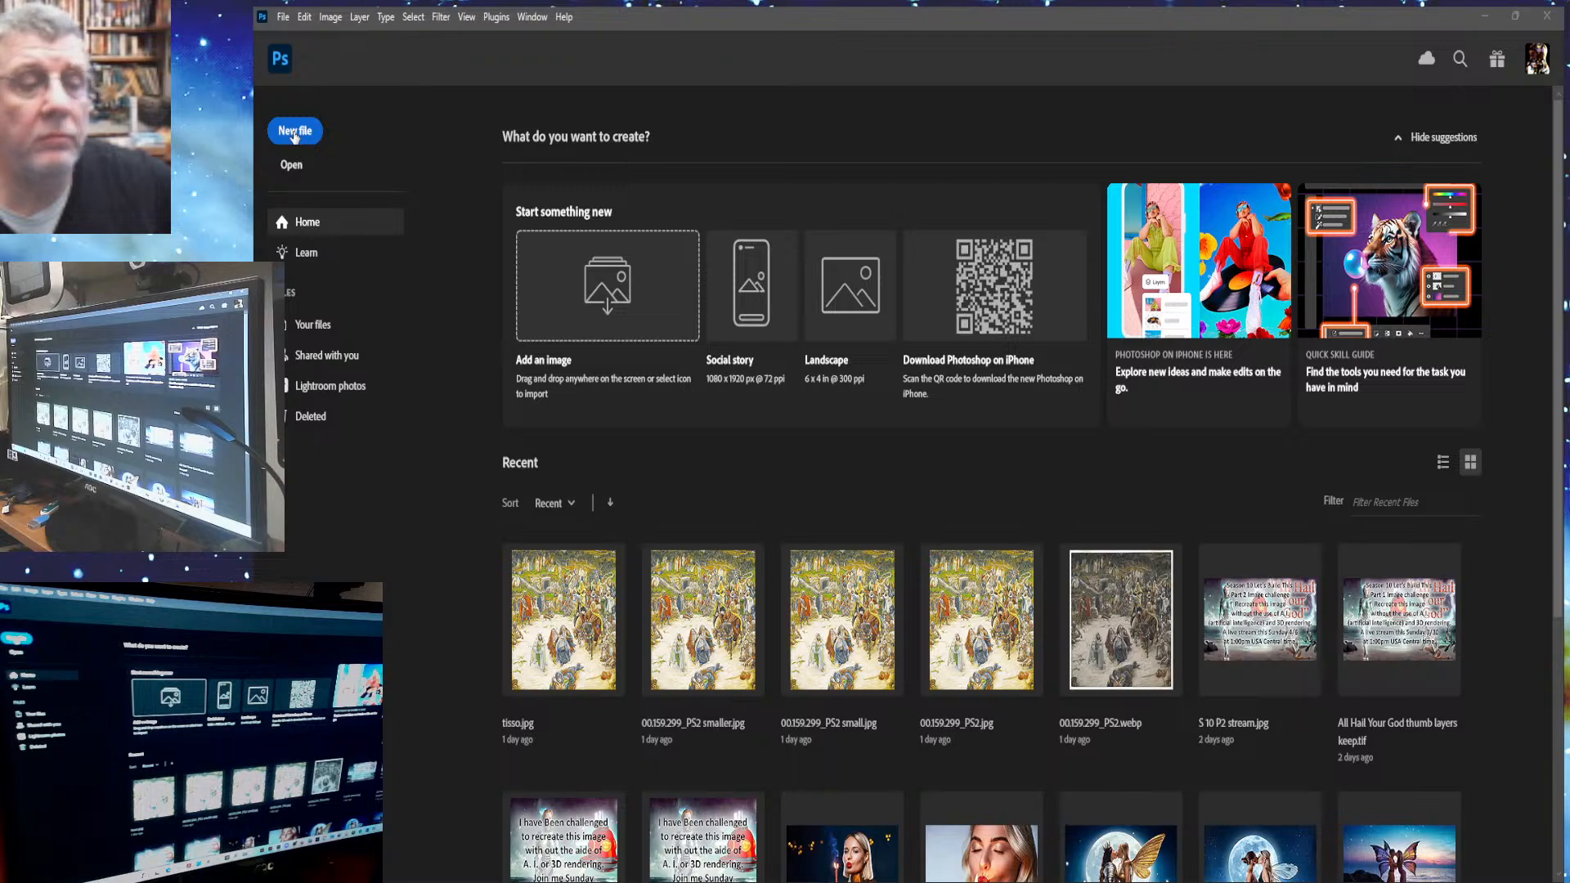
click(295, 135)
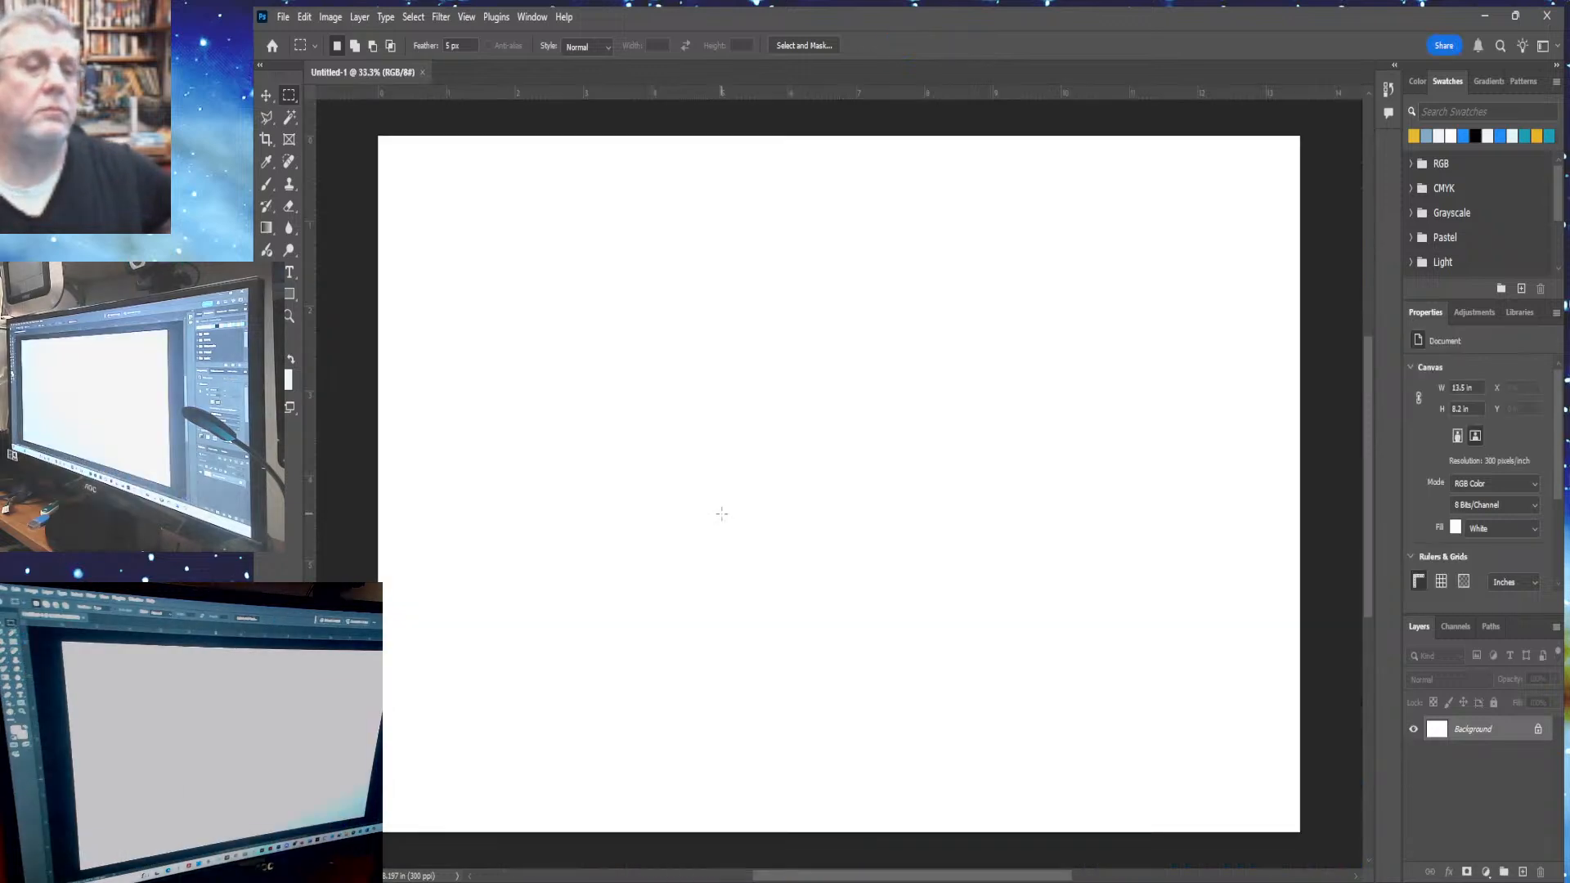
Open spacship.ai as an imported page in its own document at 300 pixels/inch
click(281, 20)
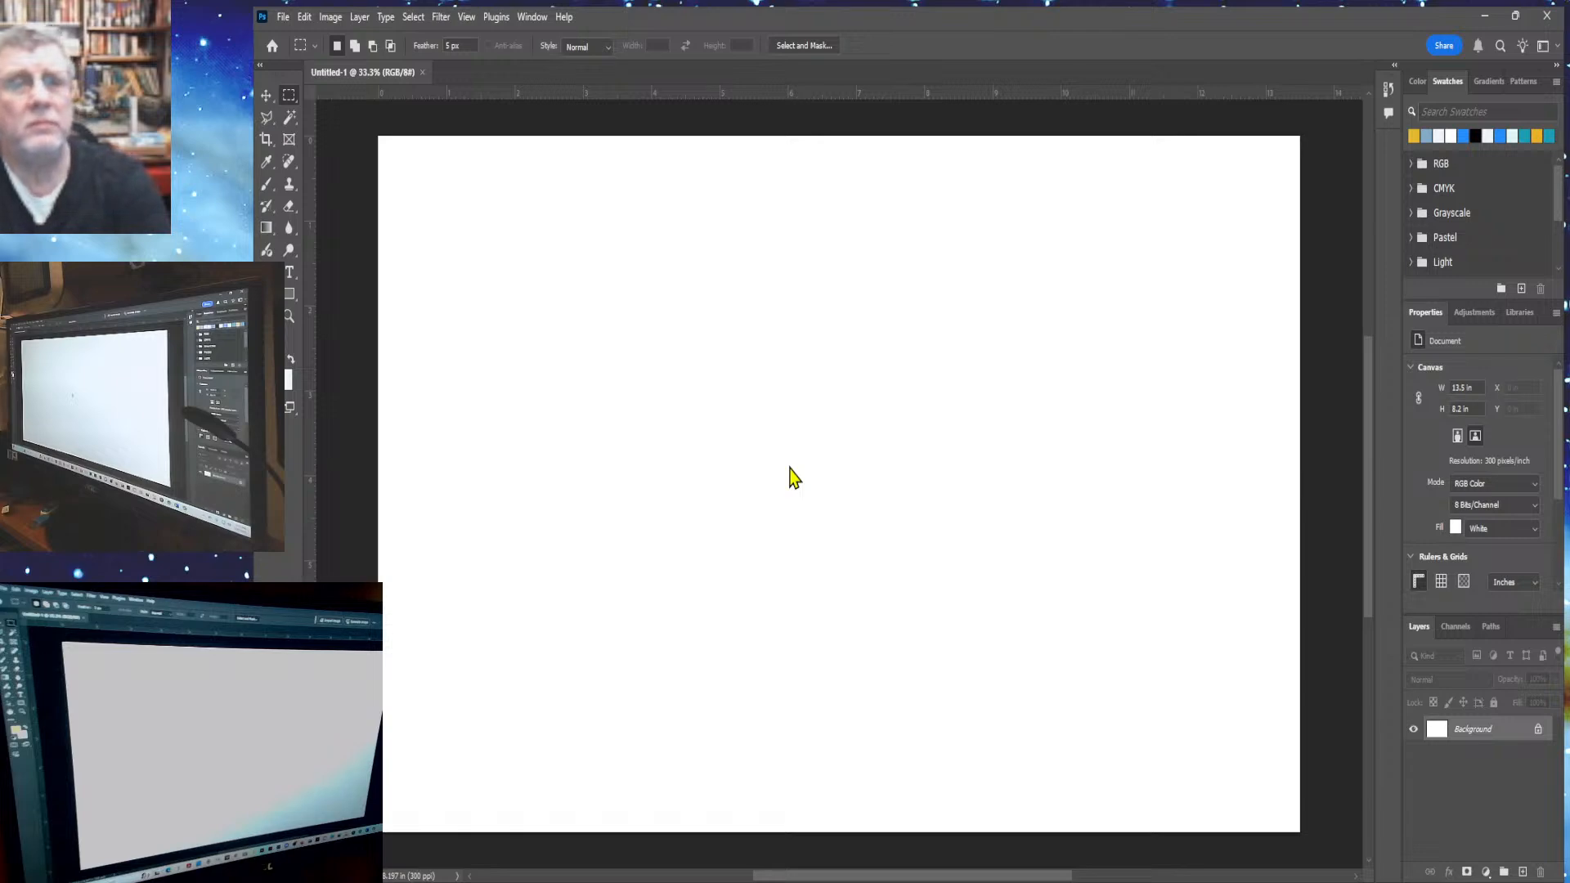
key(ctrl+n)
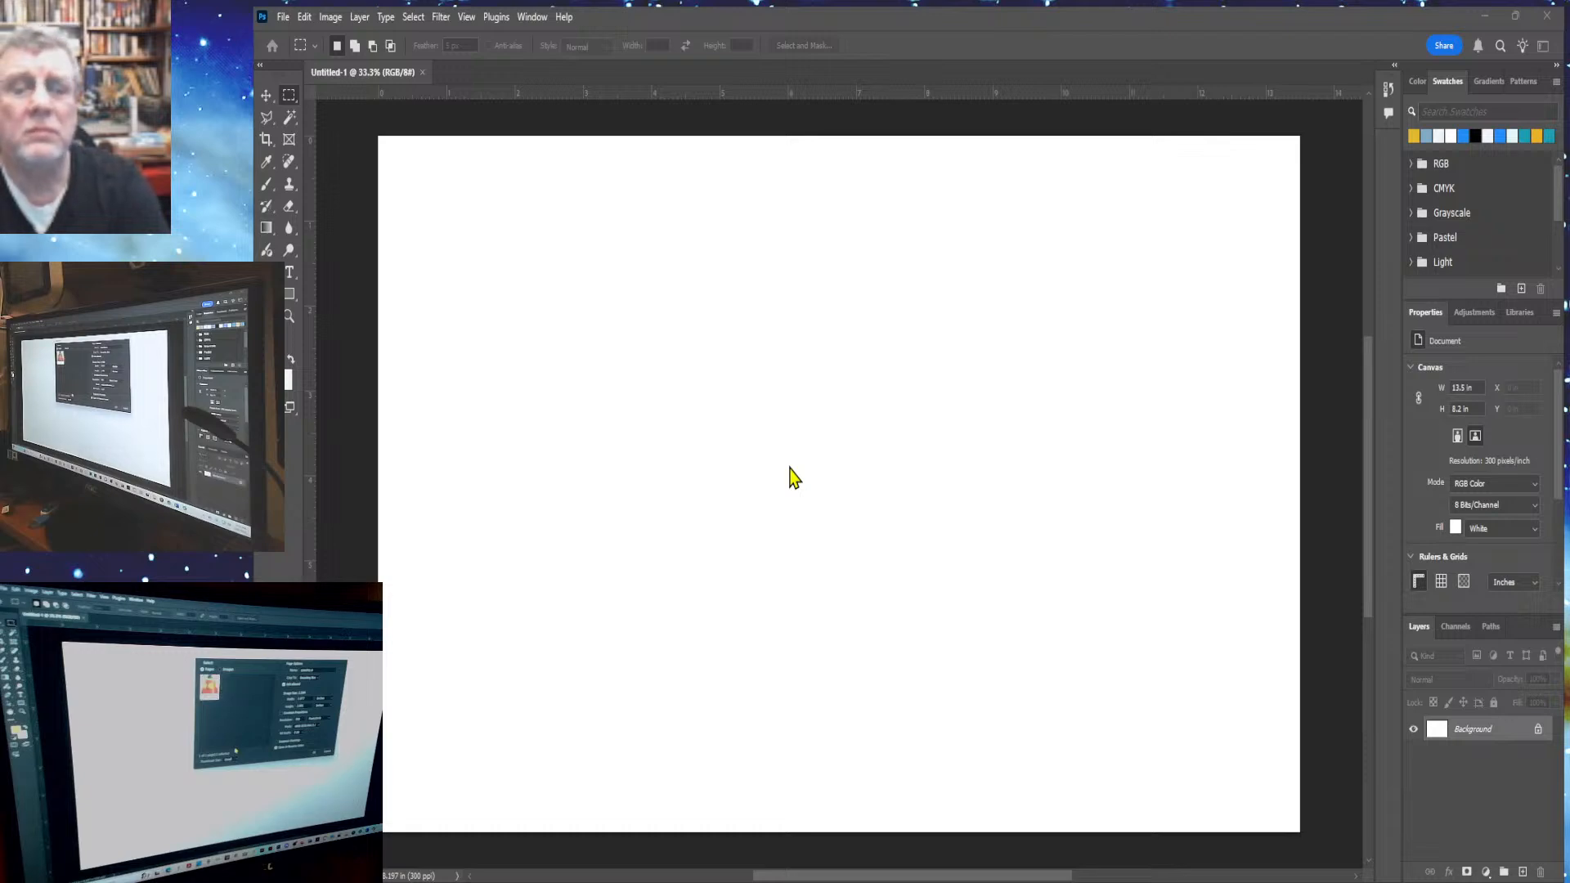
click(1060, 522)
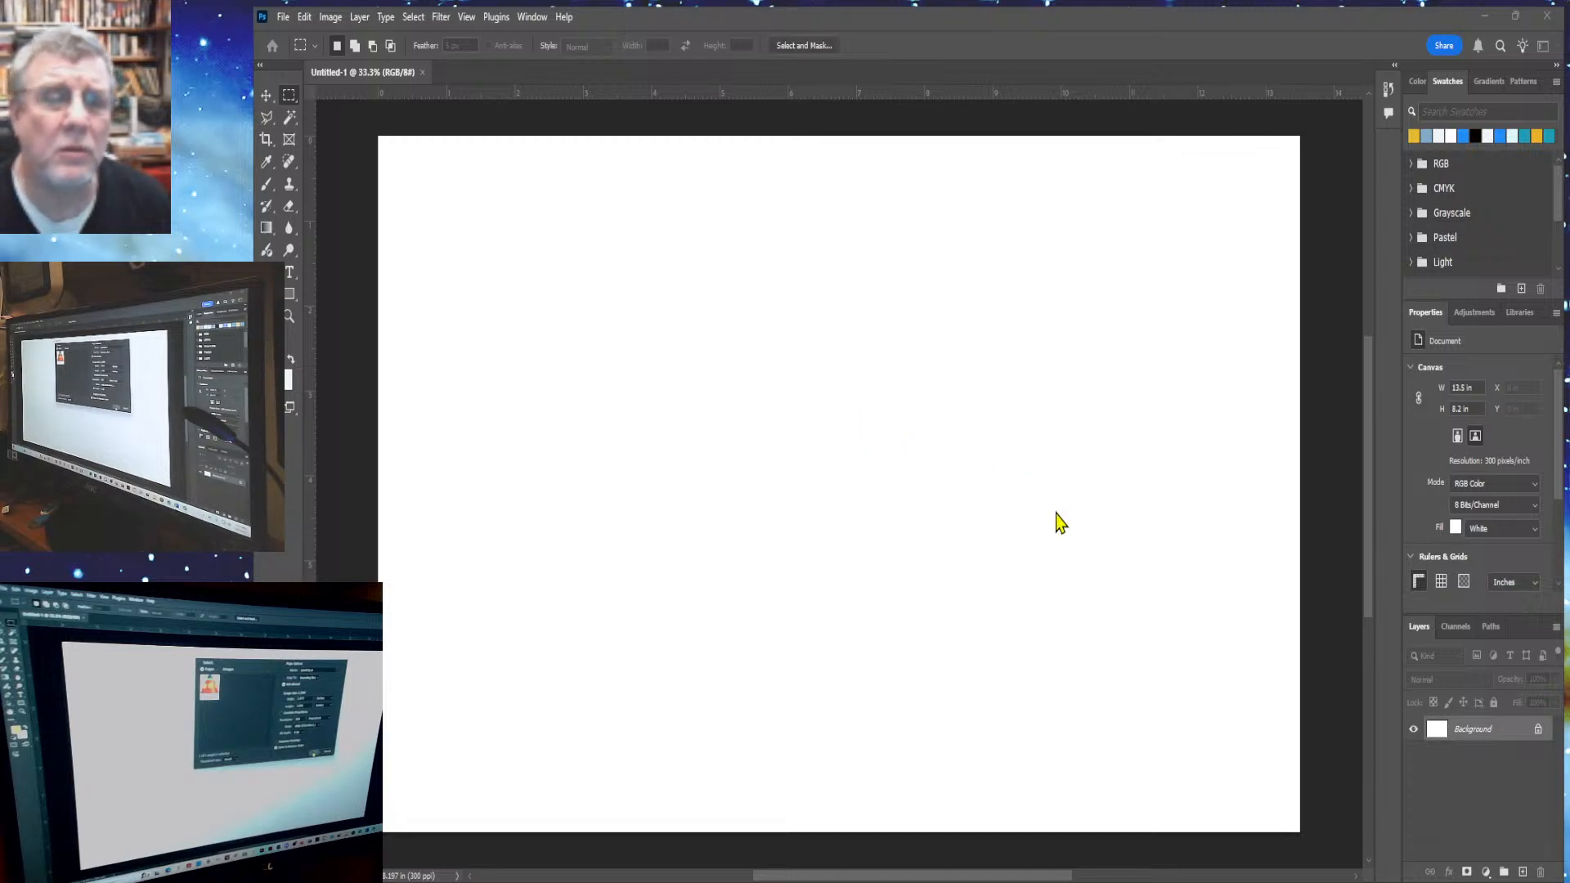
click(1060, 522)
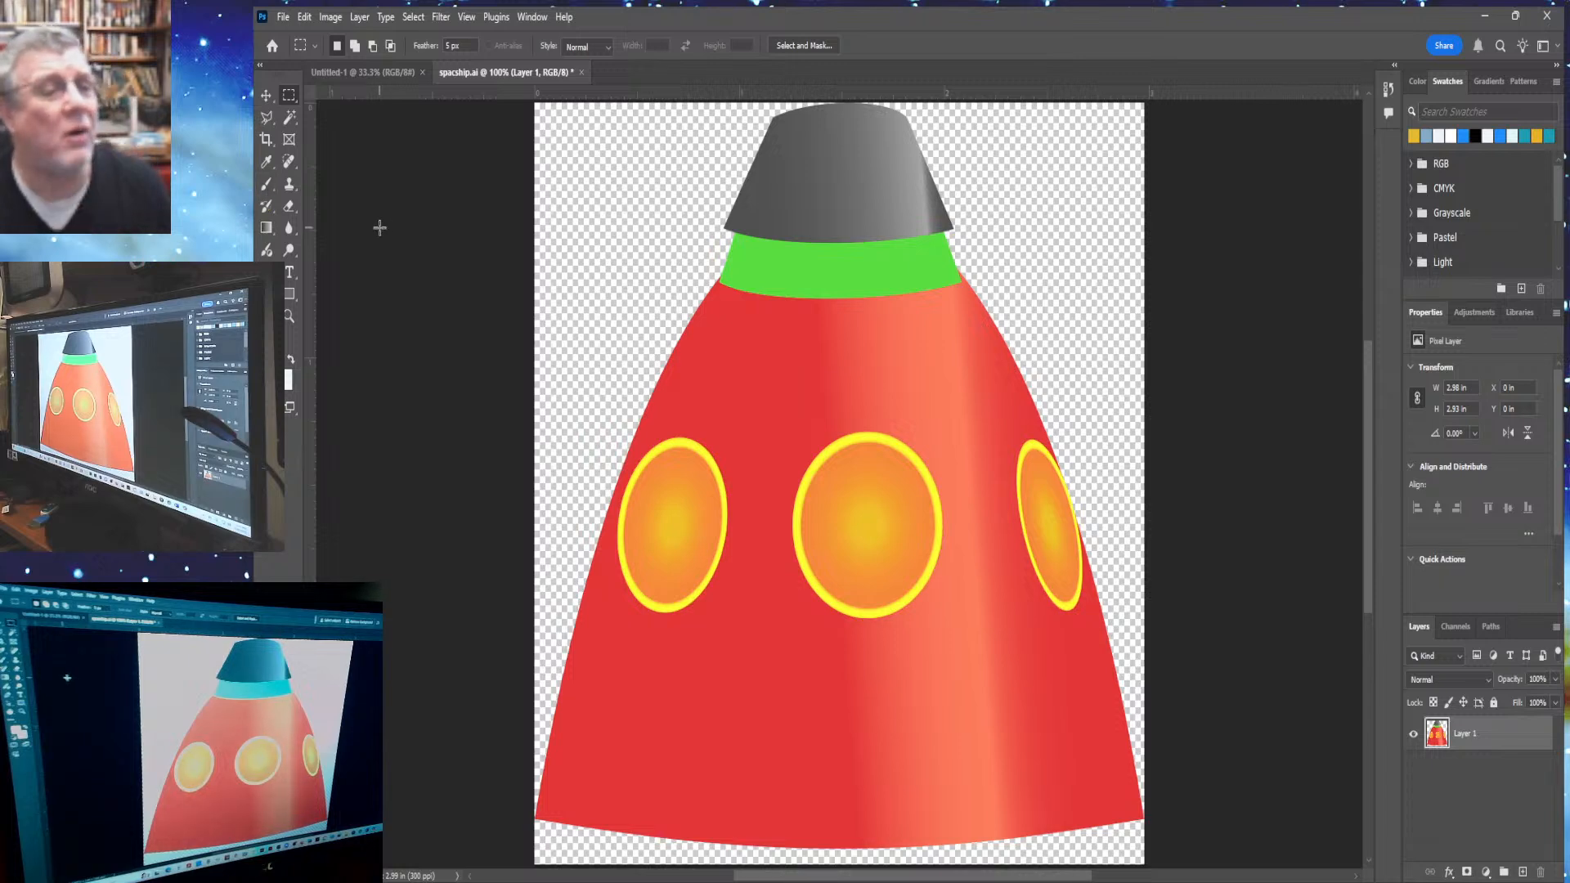
Select the green band beneath the gray cap with the Magic Wand tool, and open sand and sea flat long.tif
click(290, 120)
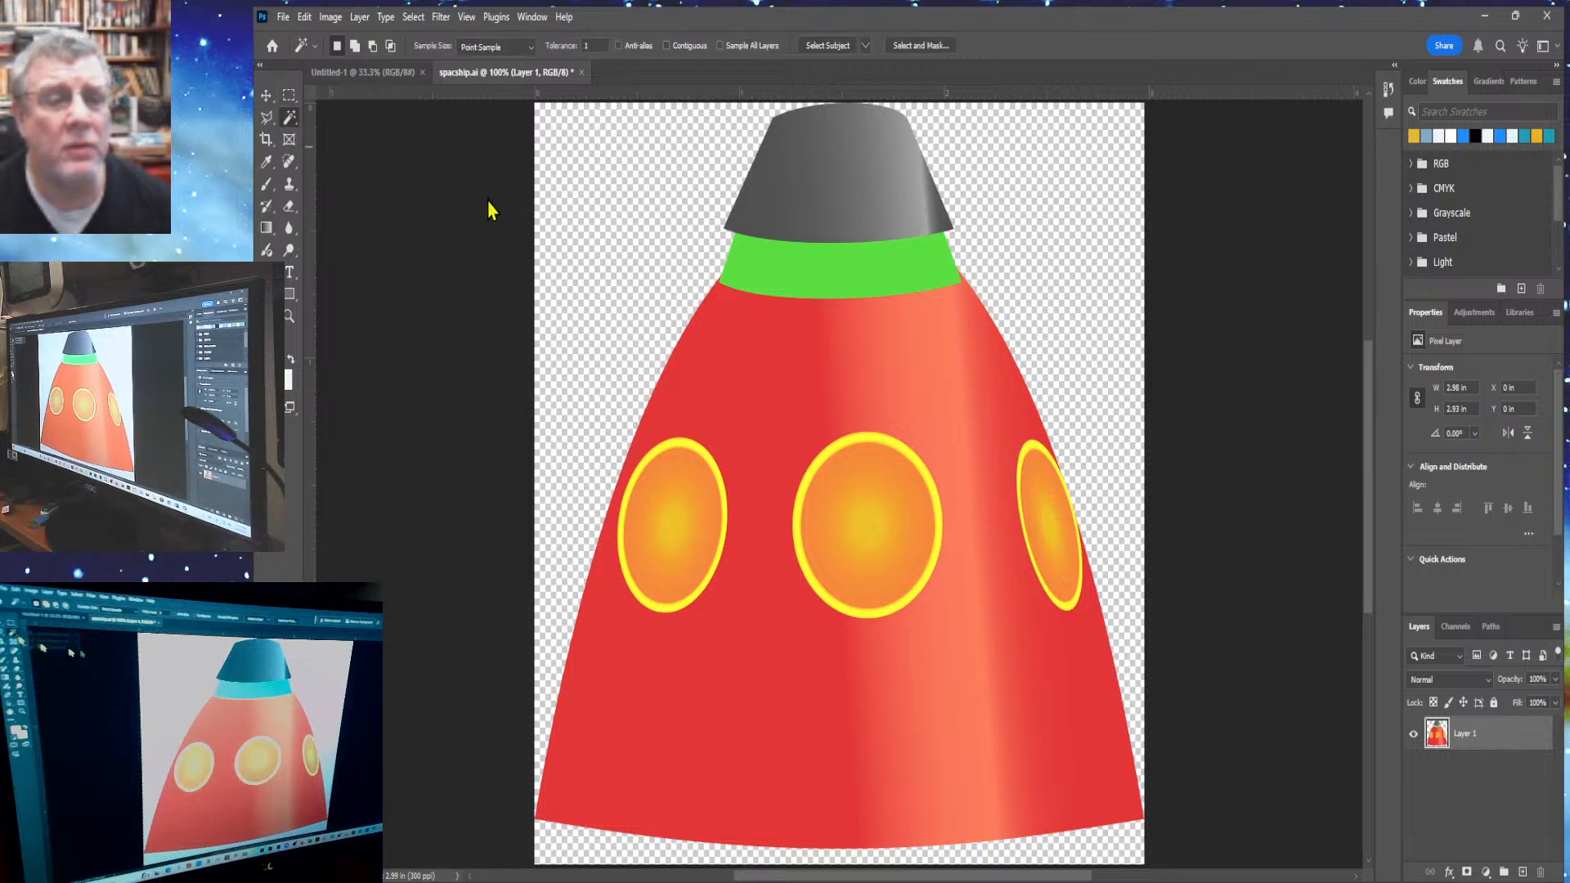
key(shift+w)
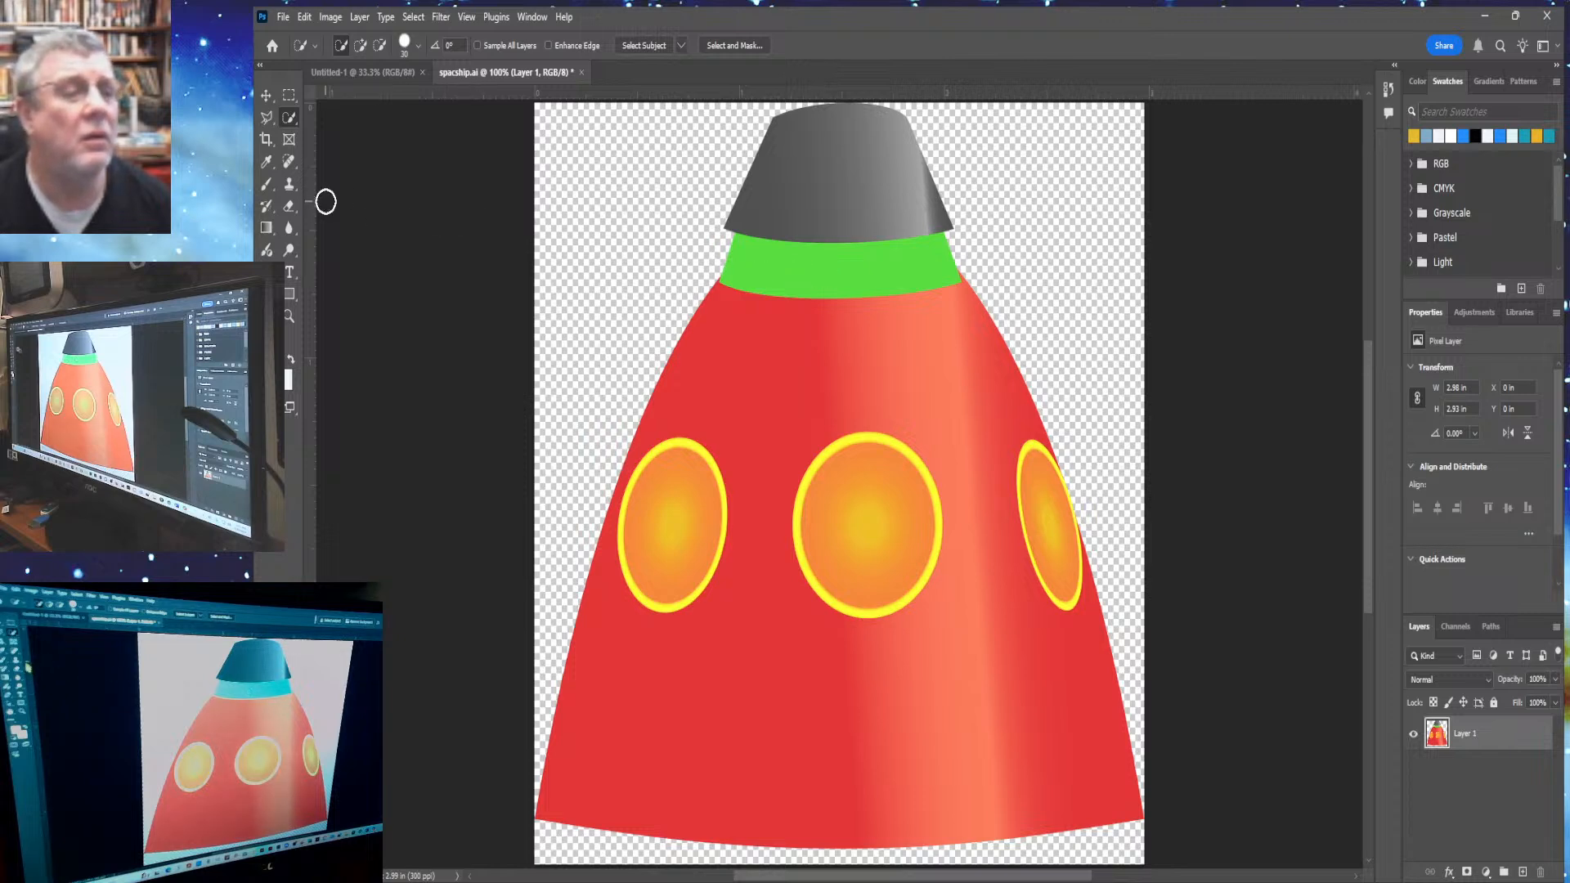
right_click(290, 125)
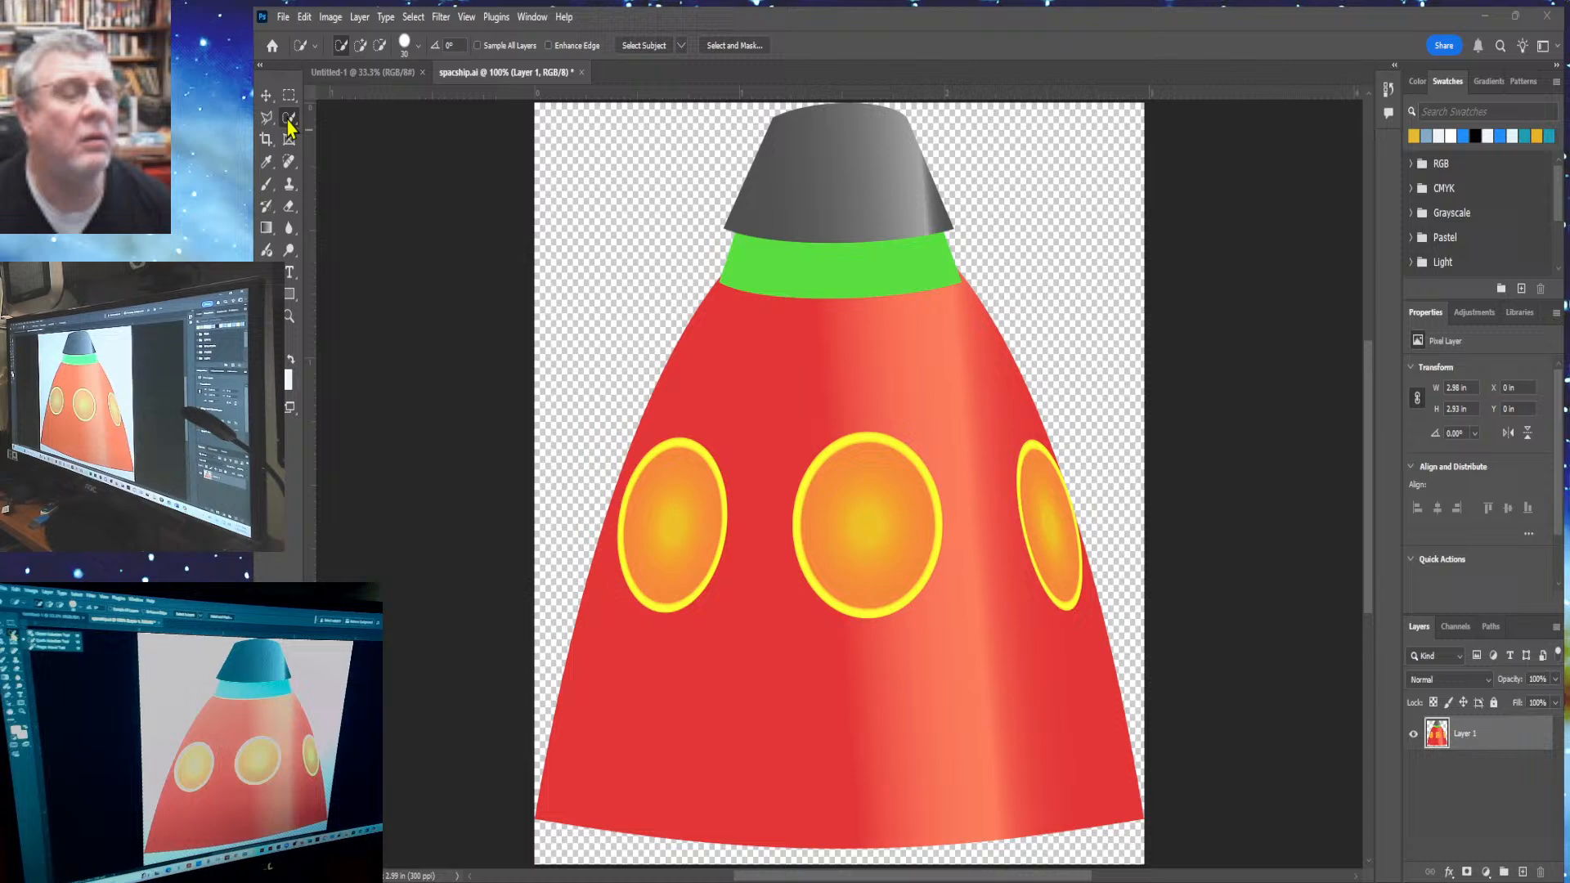
click(341, 160)
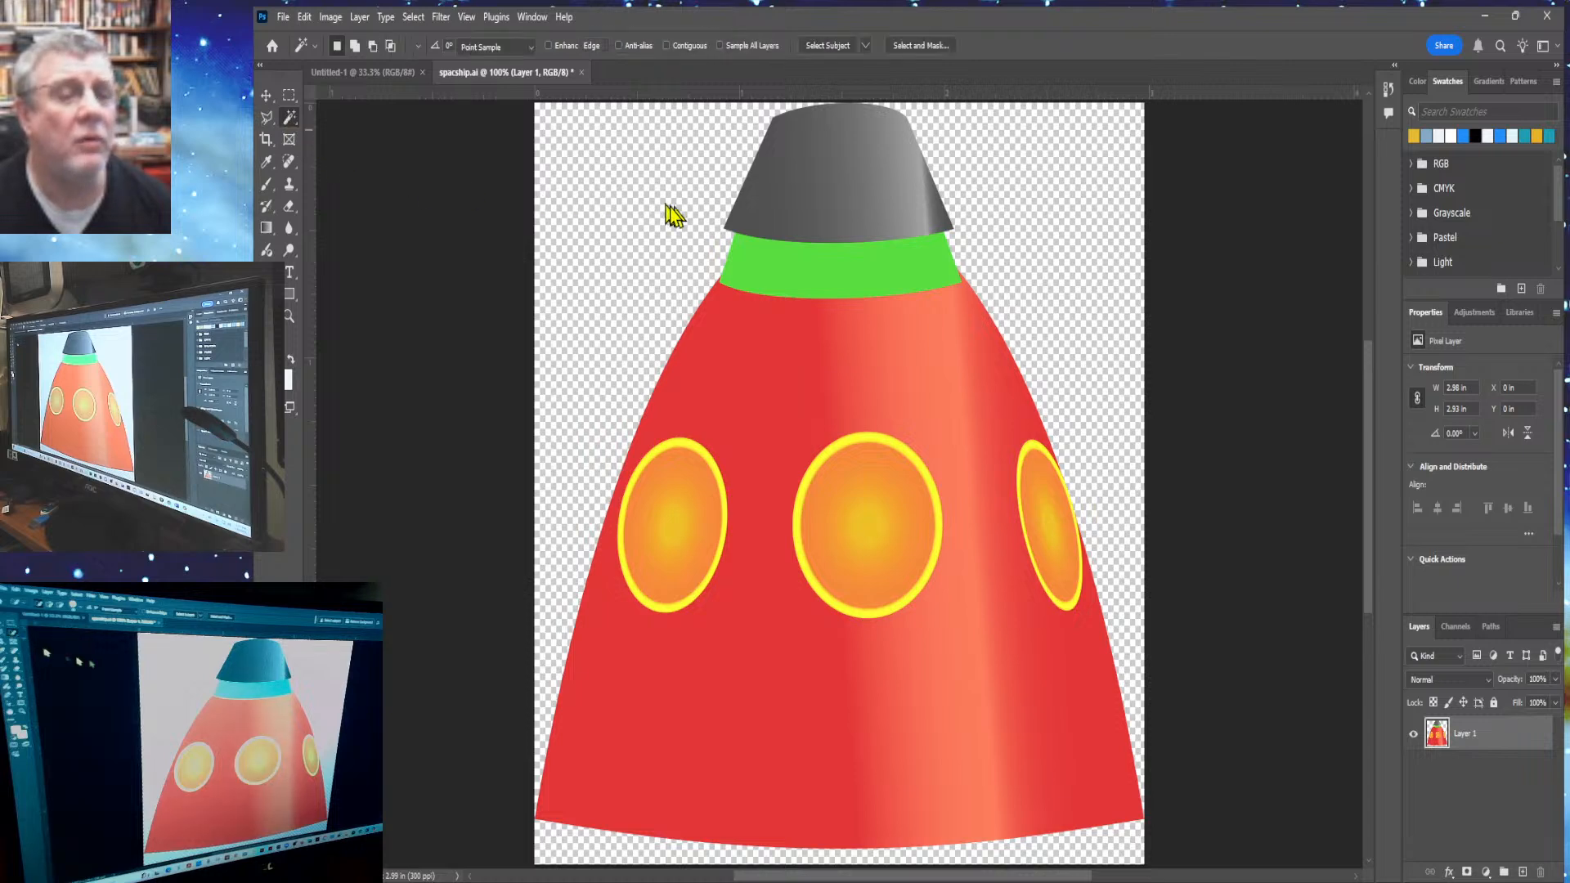
click(791, 278)
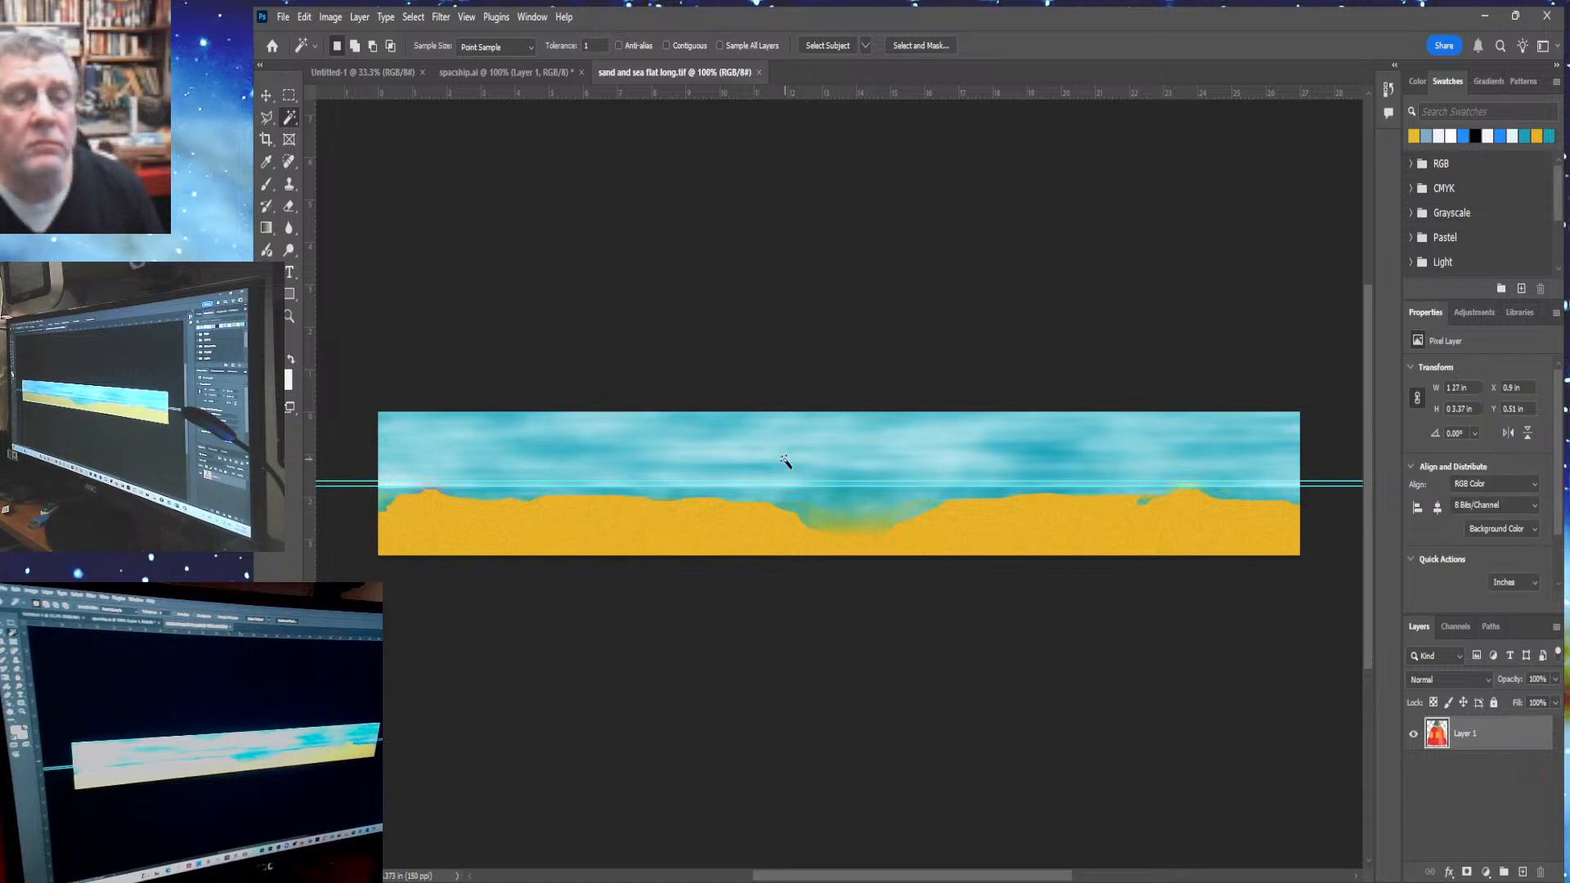
Copy the whole sand and sea flat long.tif image and paste it into the green band selection in spacship.ai
key(ctrl+a)
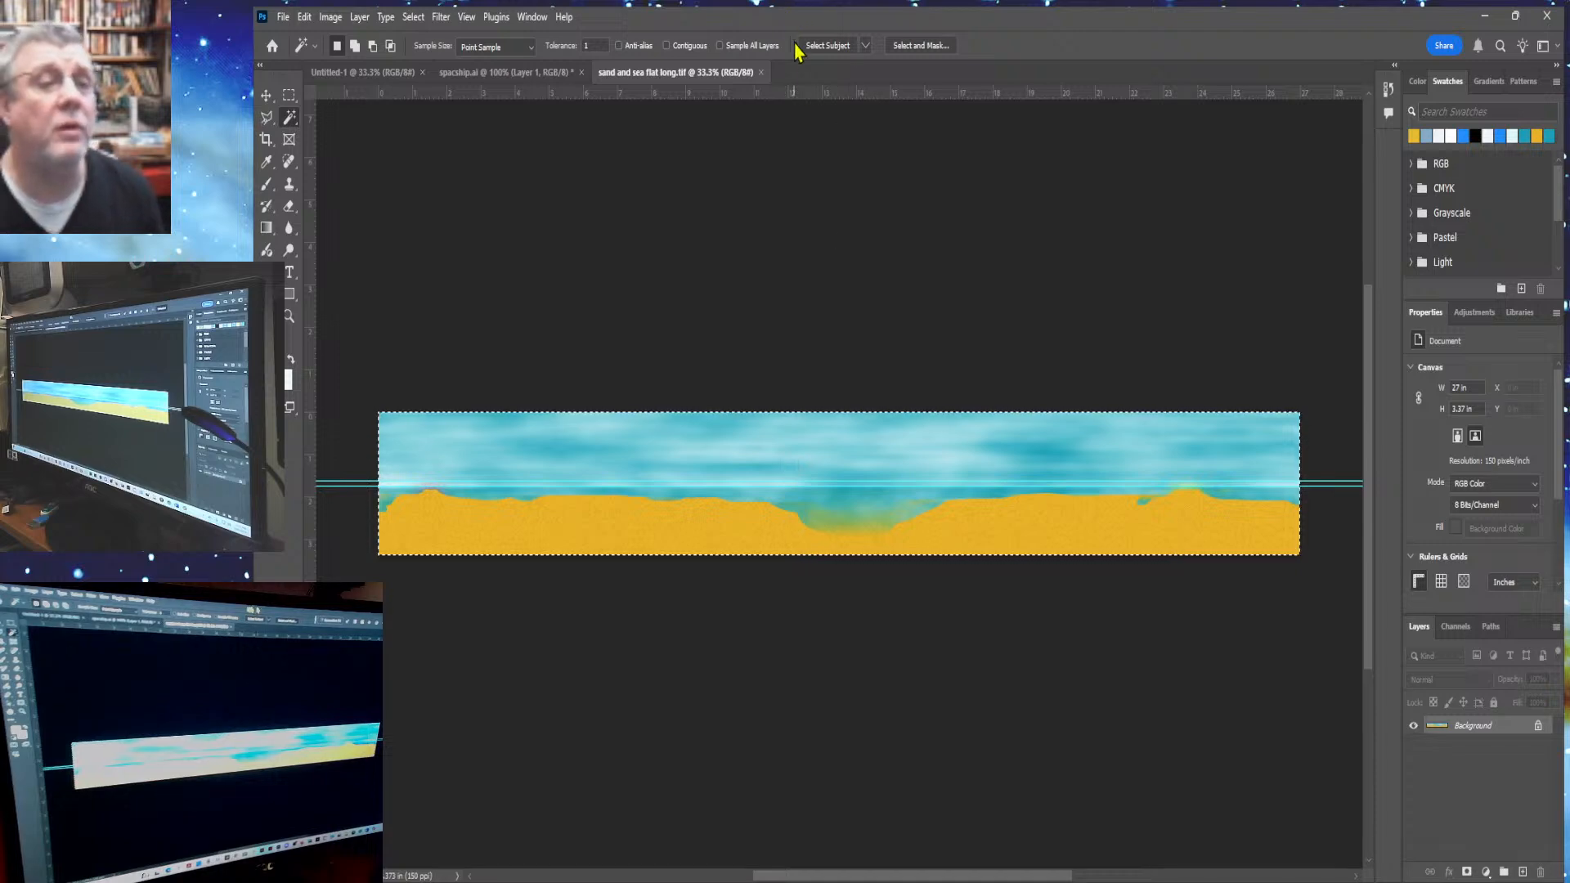
click(513, 76)
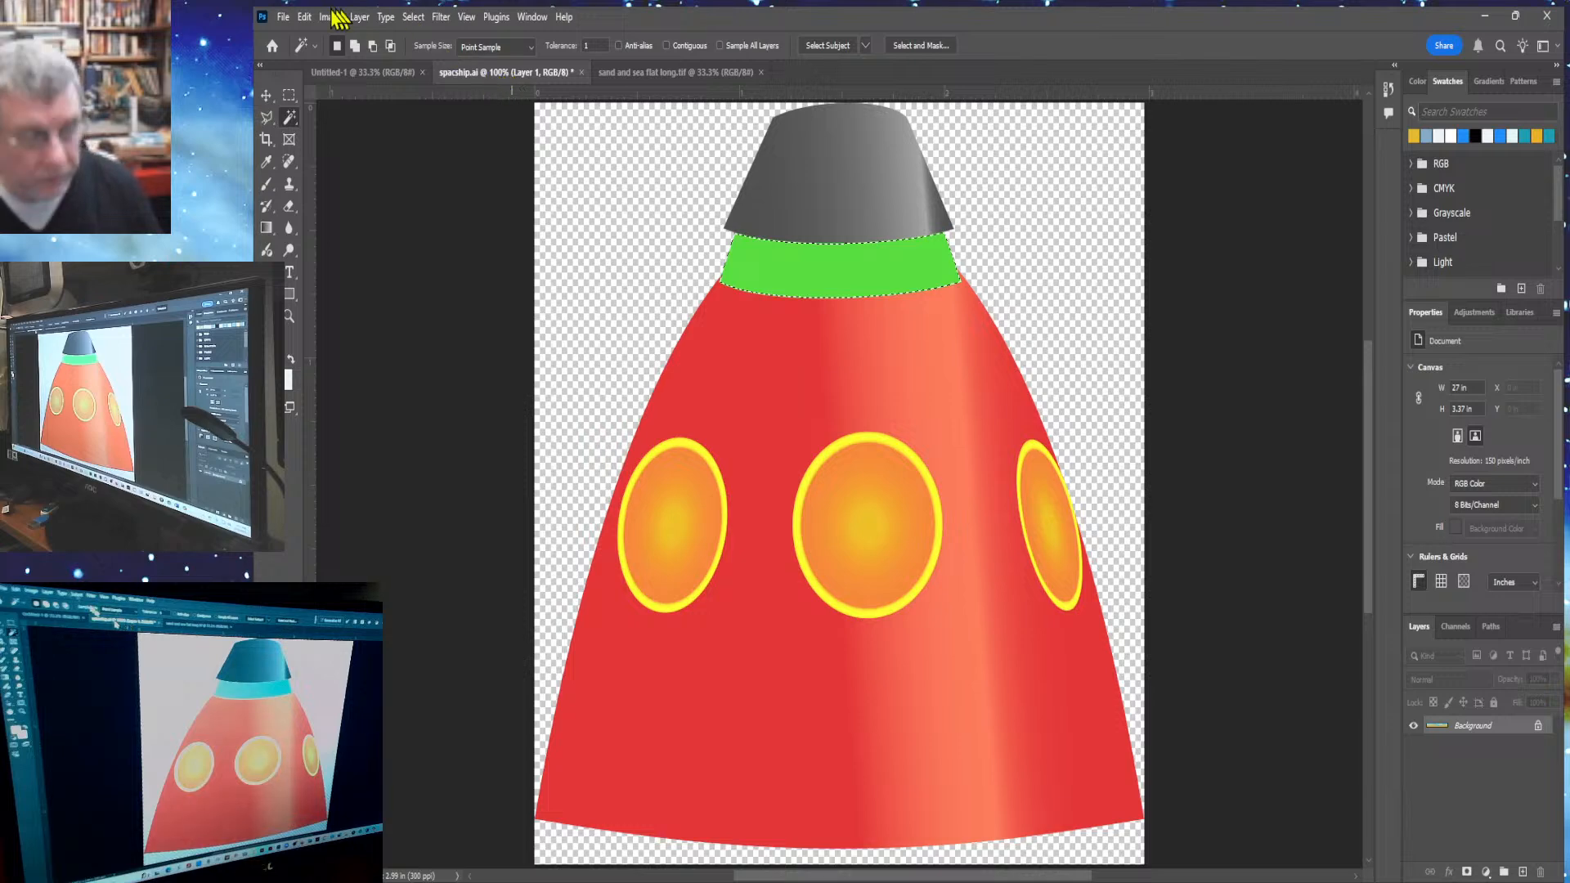
click(302, 18)
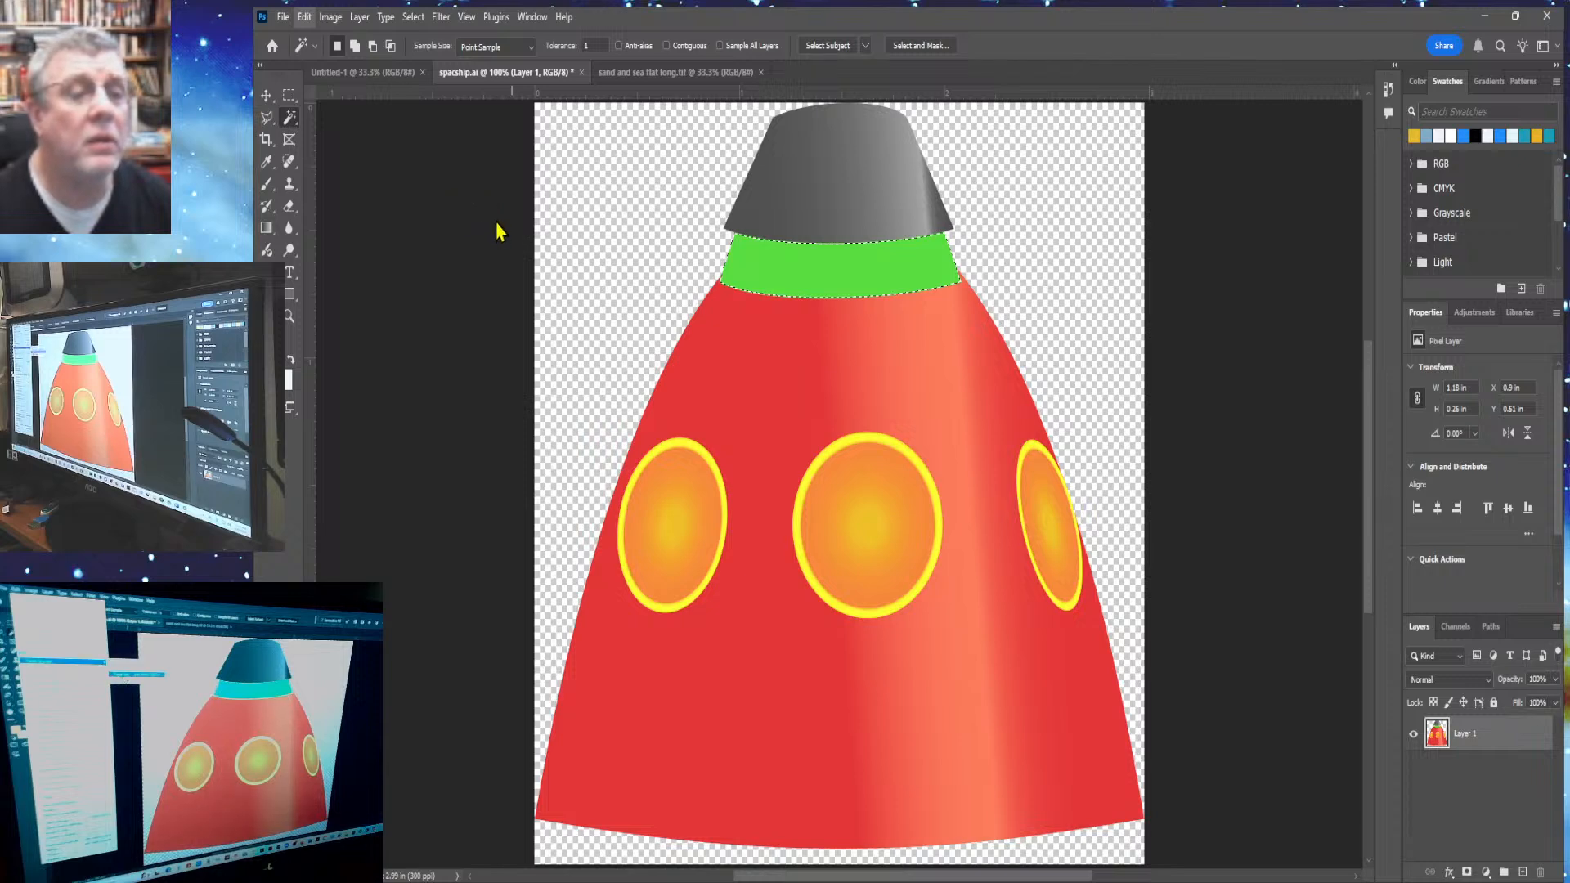
key(ctrl+j)
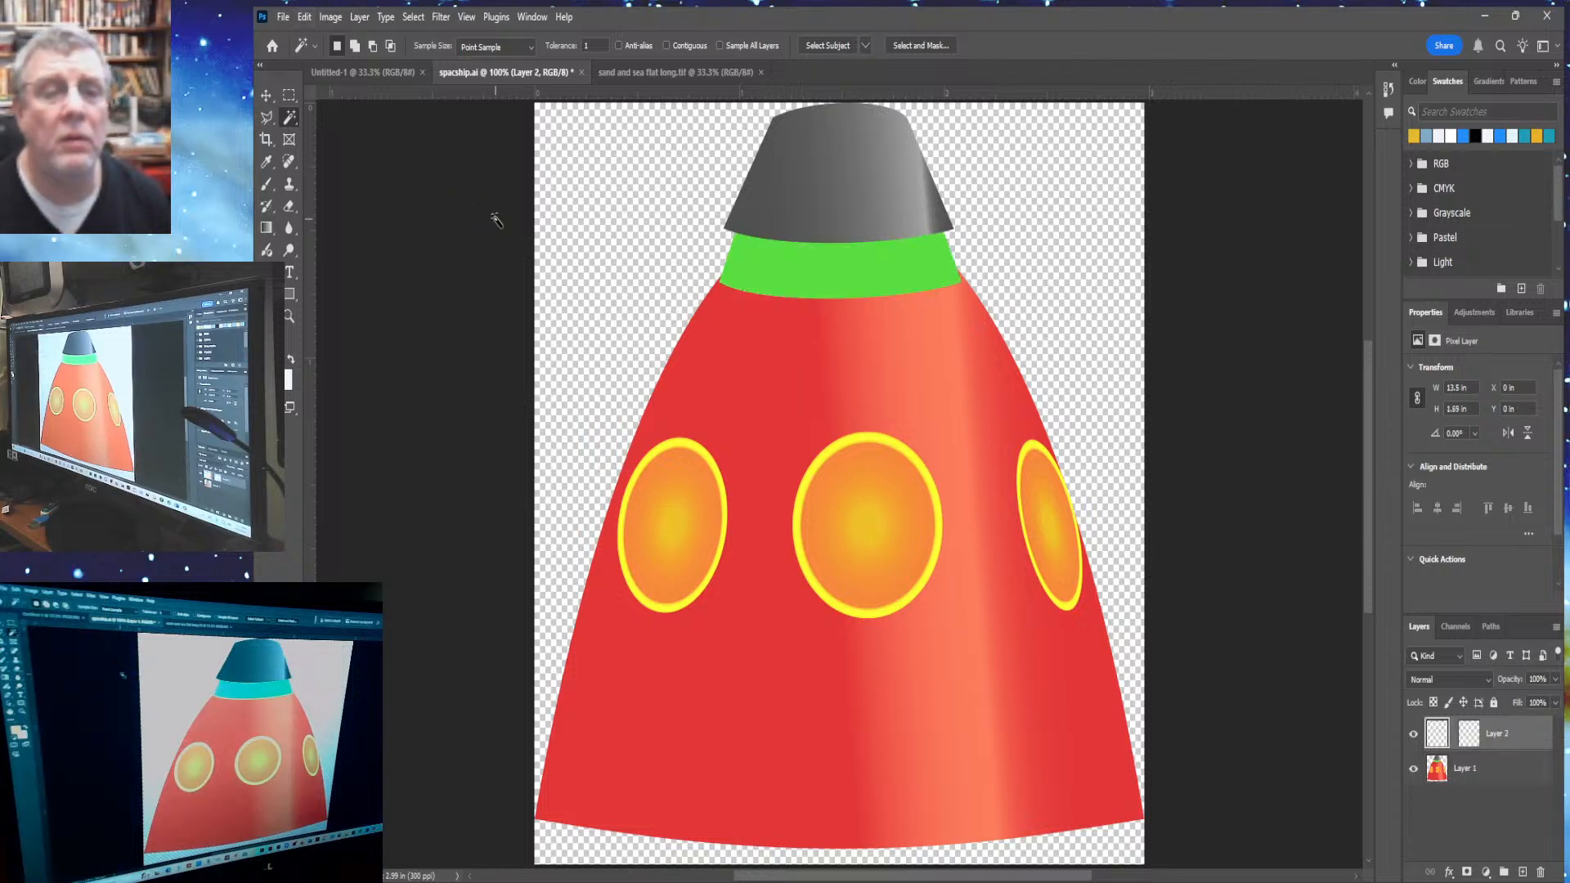
key(ctrl+shift+alt+v)
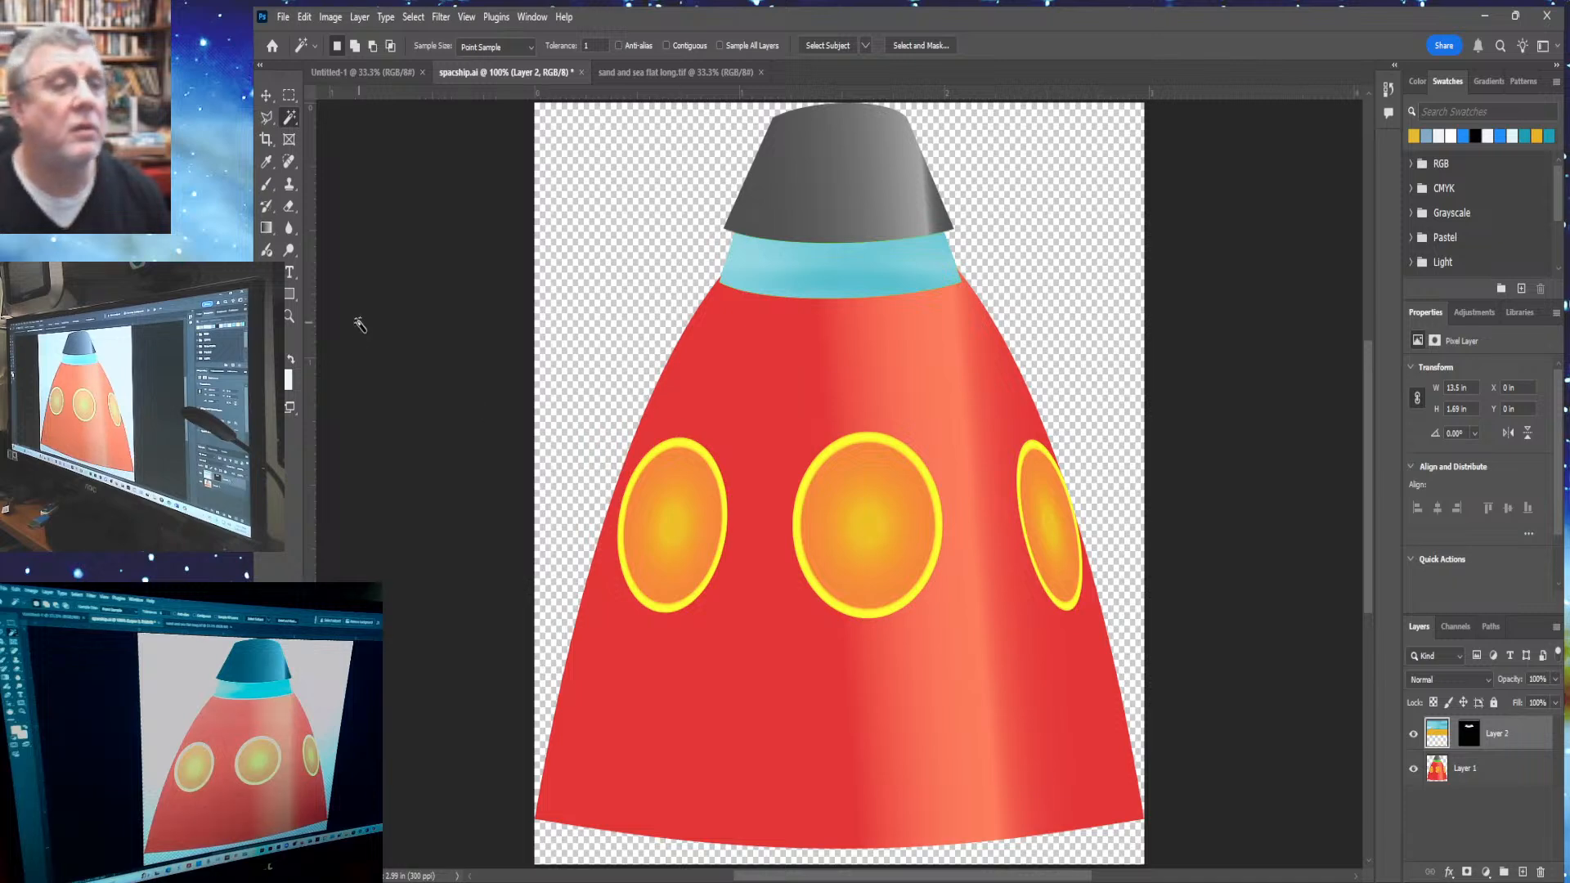
Scale the pasted sand-and-sea image to 93.42% by moving its left edge in to the band's left side
click(303, 22)
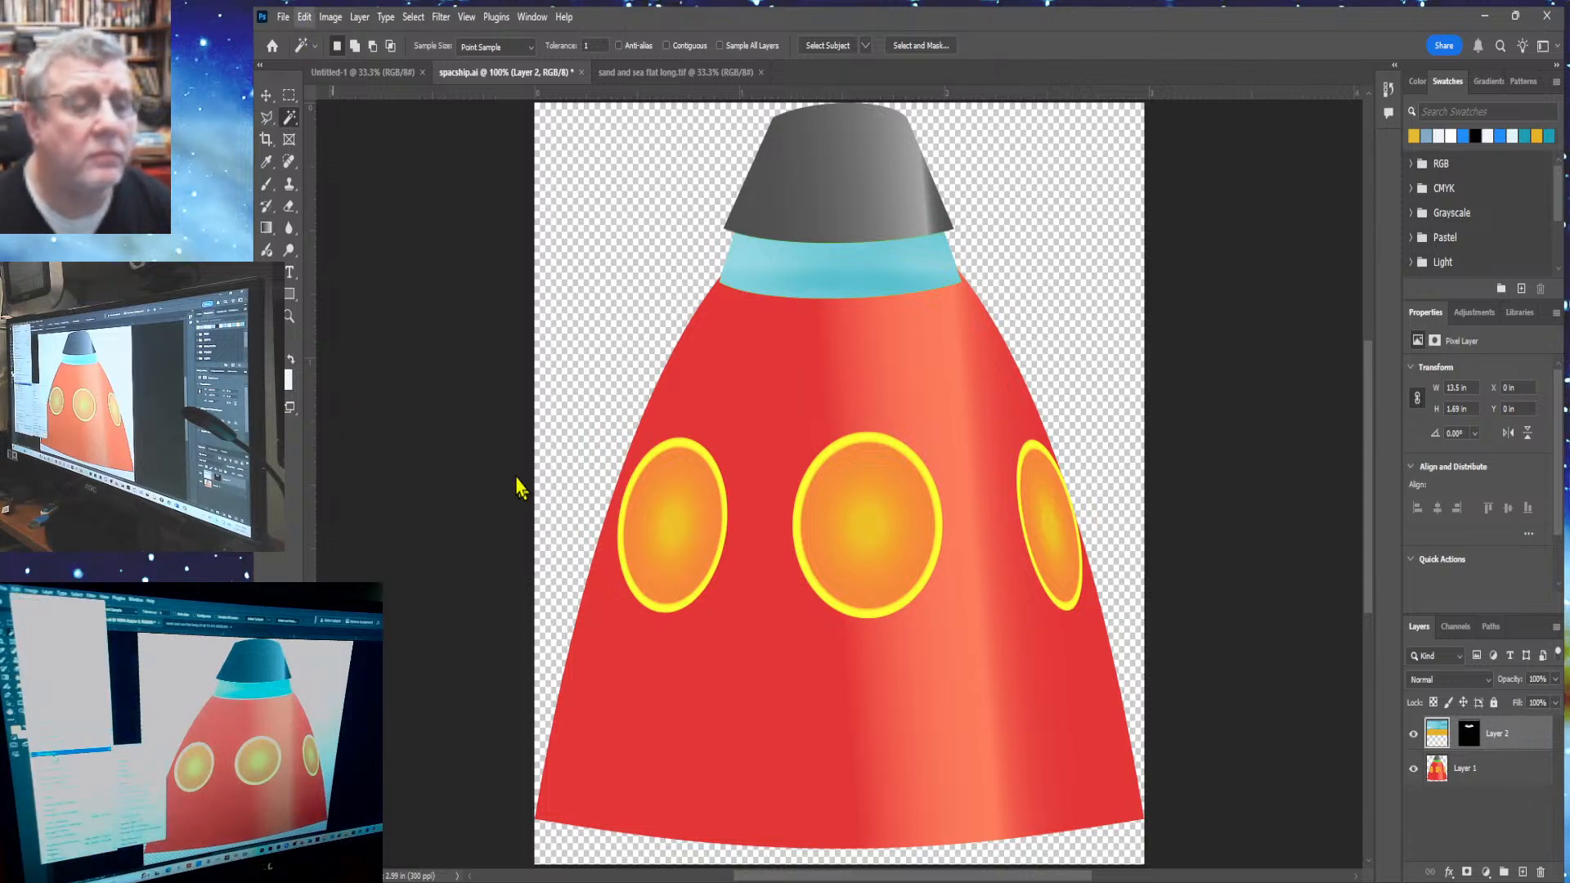
click(491, 480)
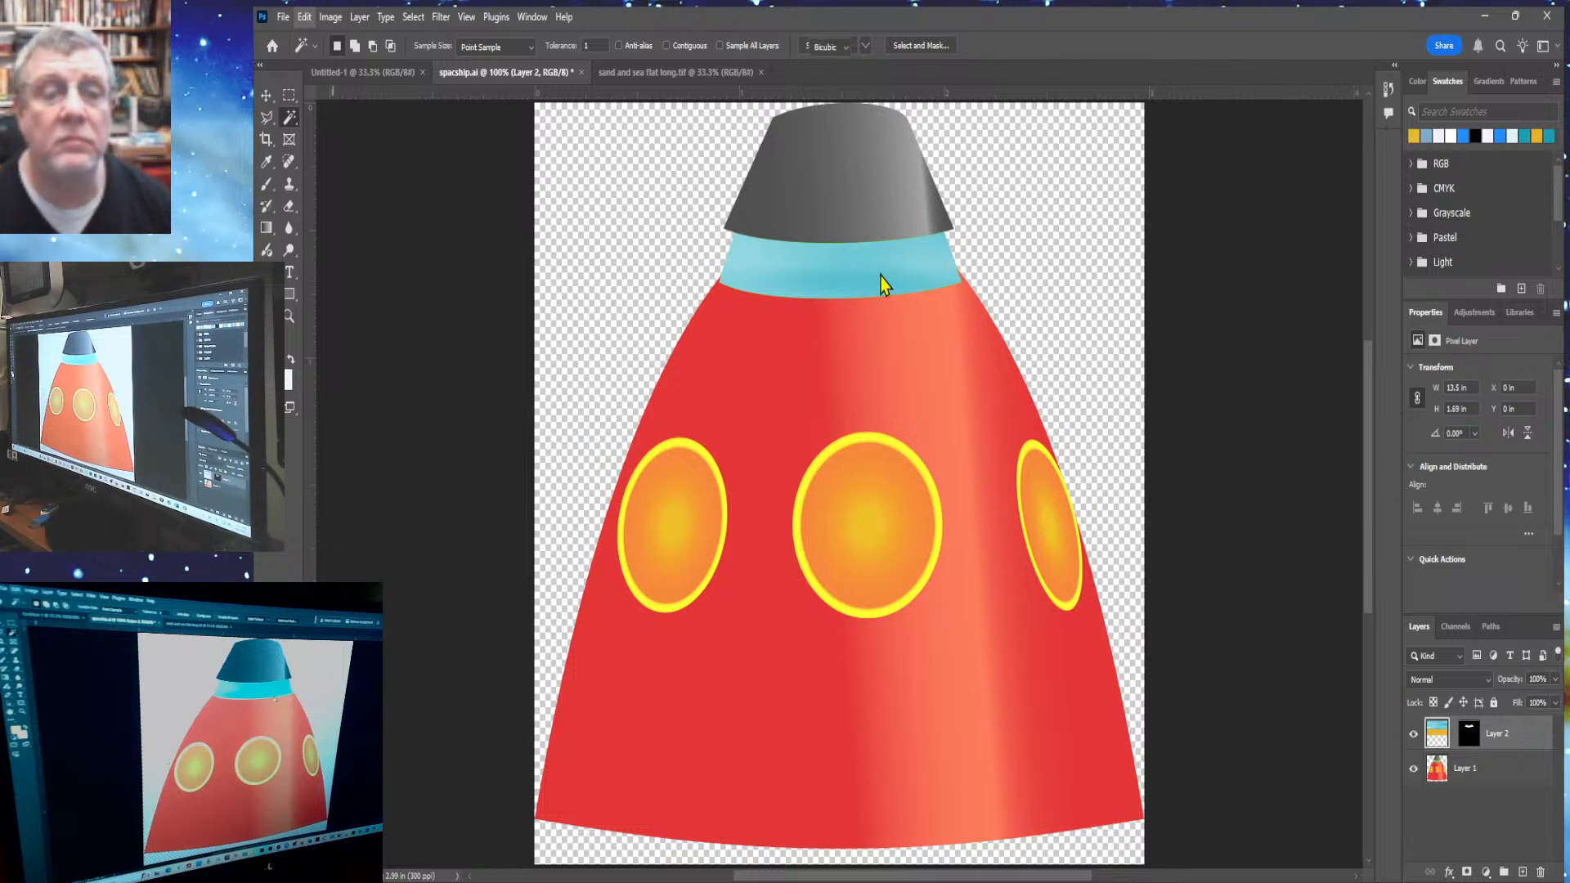
key(ctrl+t)
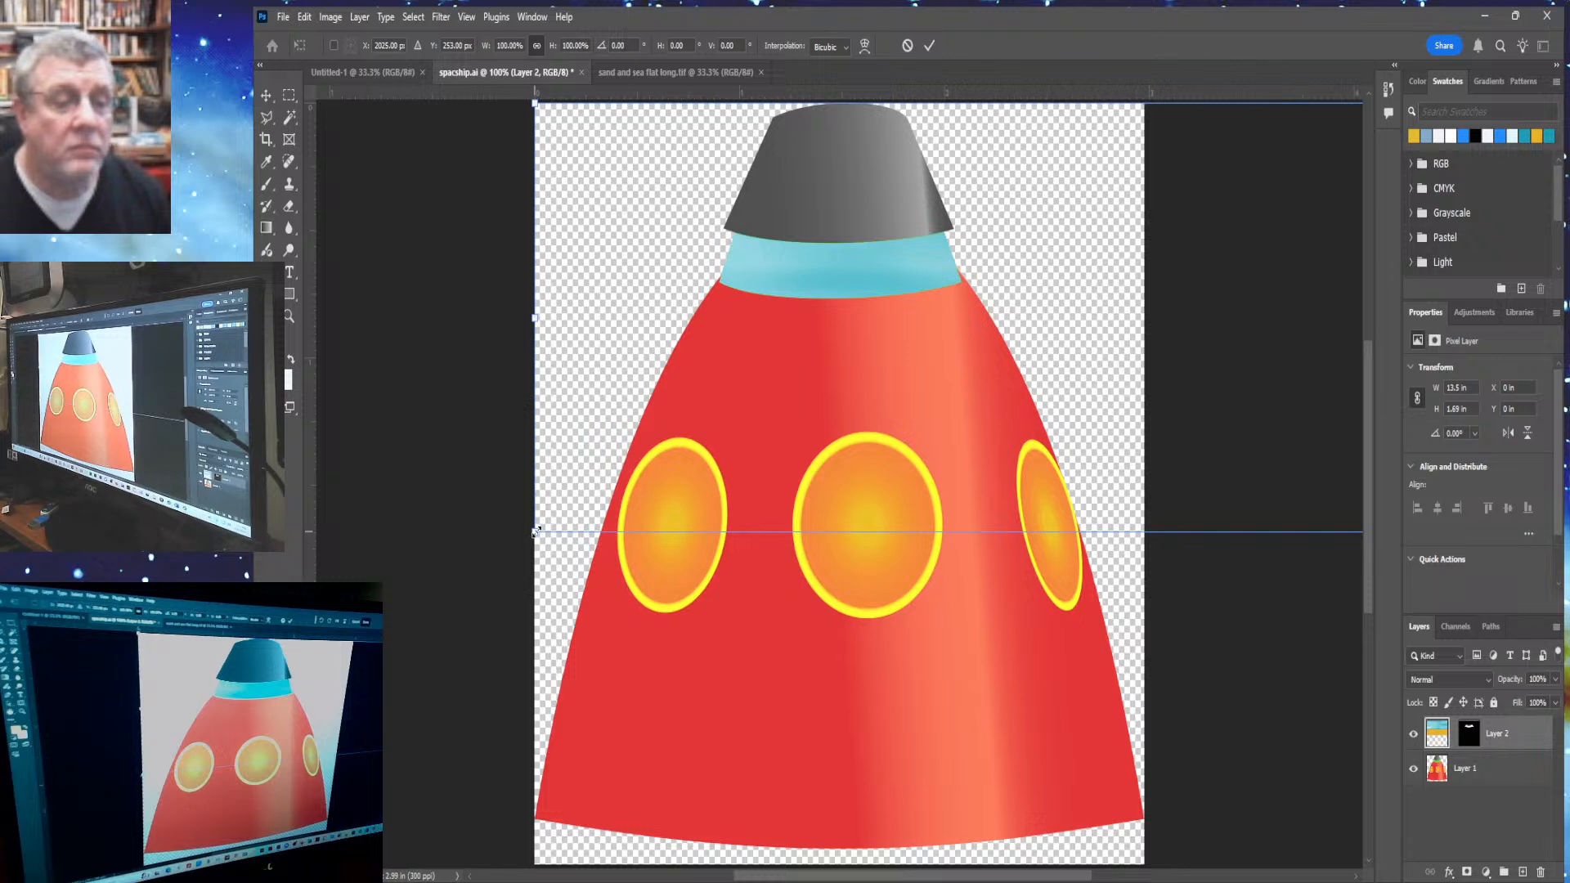
drag(535, 321, 715, 323)
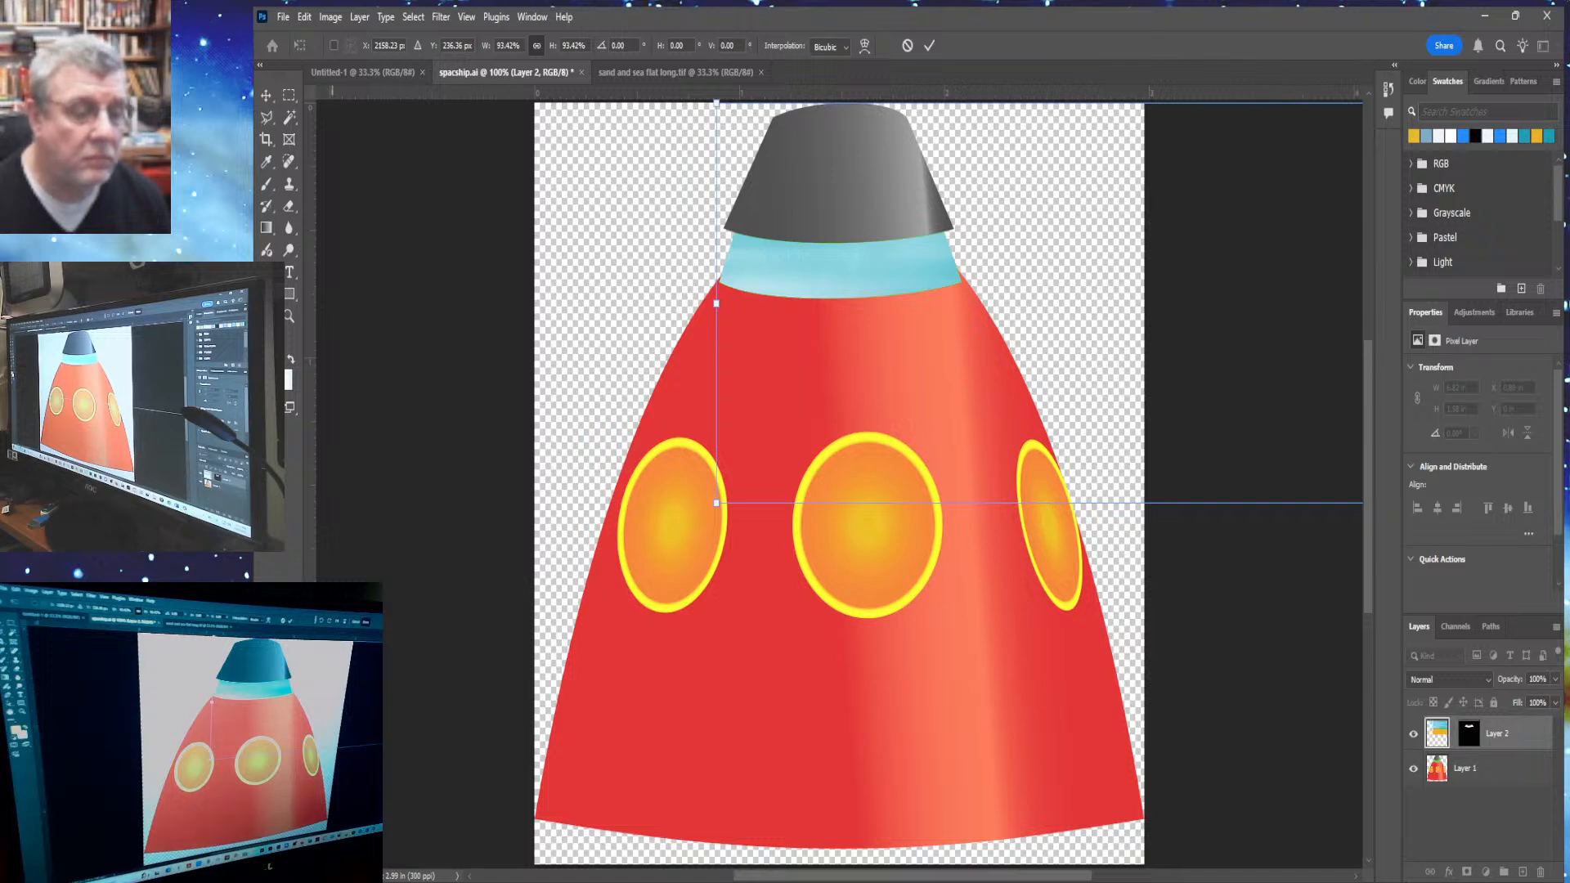
key(Return)
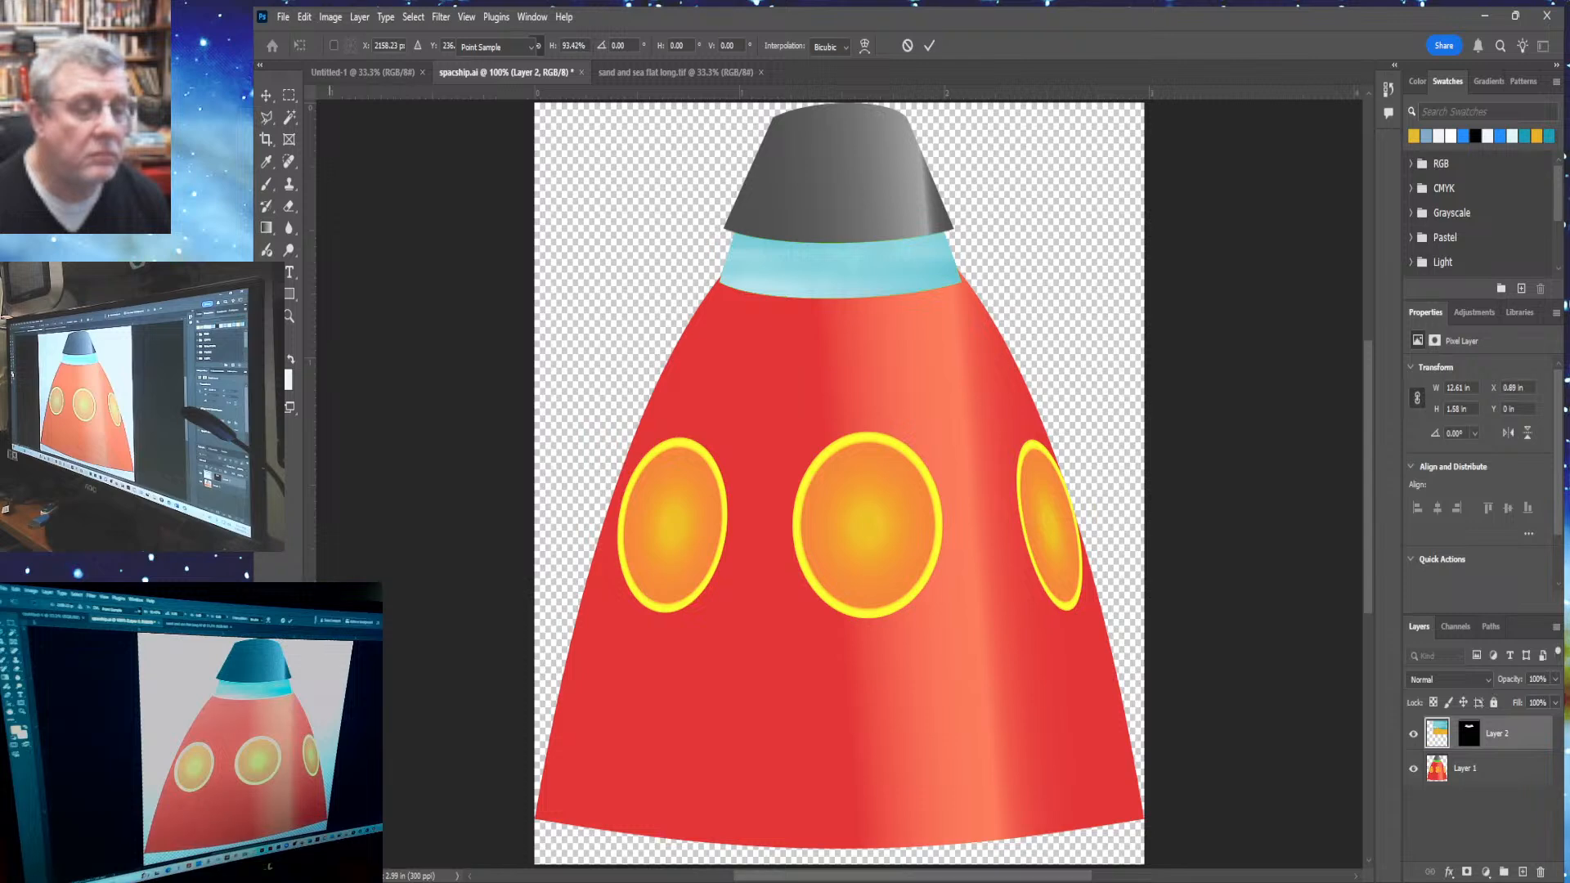
Shrink the pasted sand-and-sea image to 12.68% by pulling its far right edge in toward the spaceship
key(w)
key(ctrl+minus)
key(ctrl+minus)
key(ctrl+minus)
key(ctrl+minus)
key(ctrl+minus)
key(ctrl+minus)
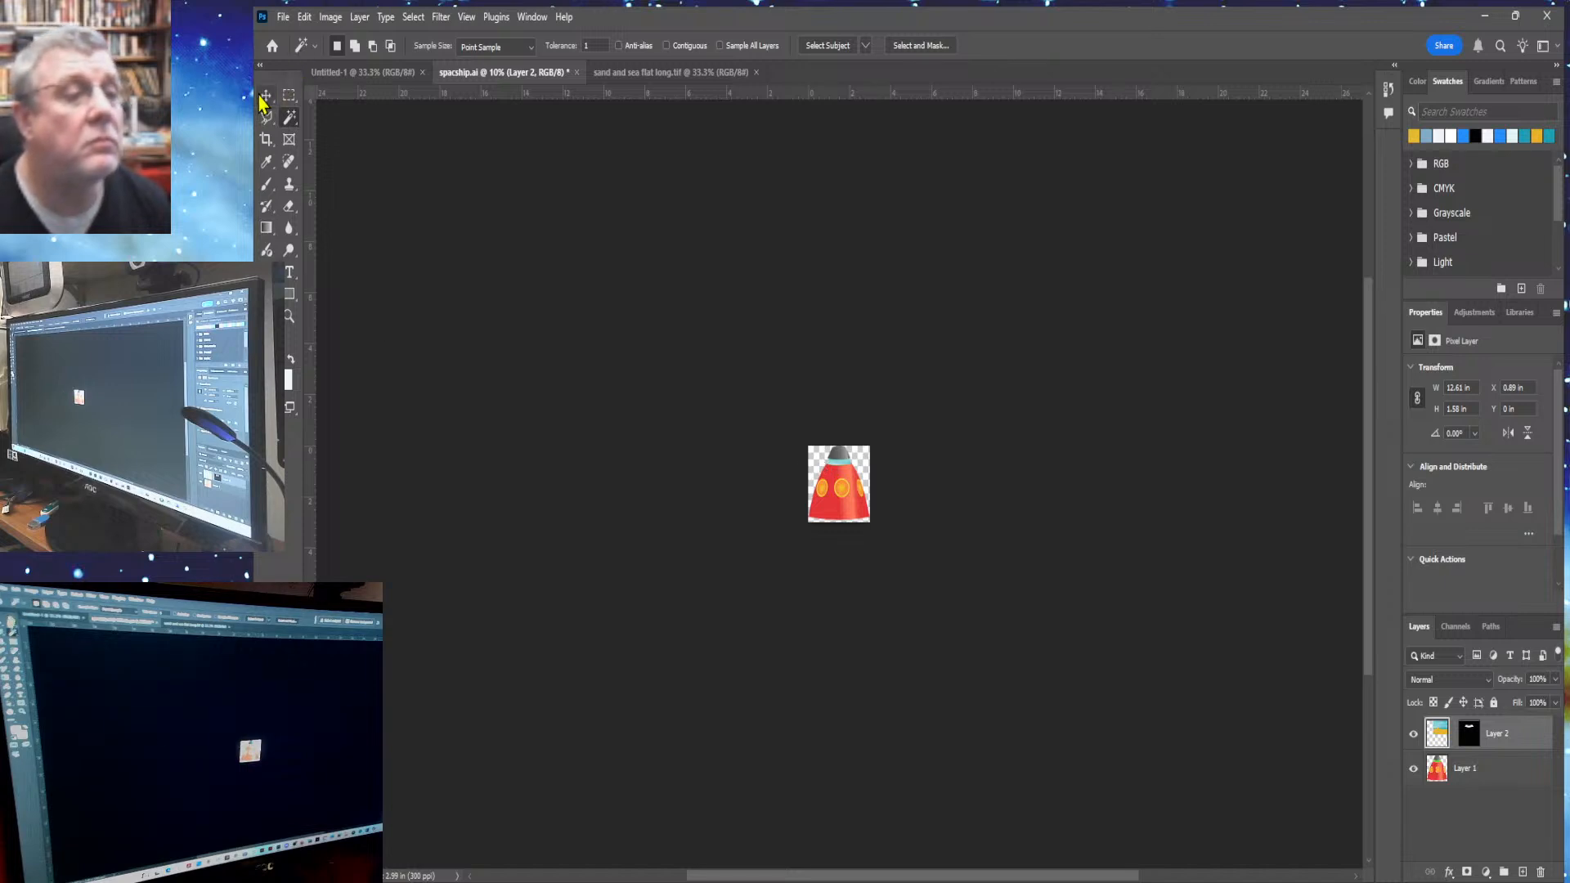
key(v)
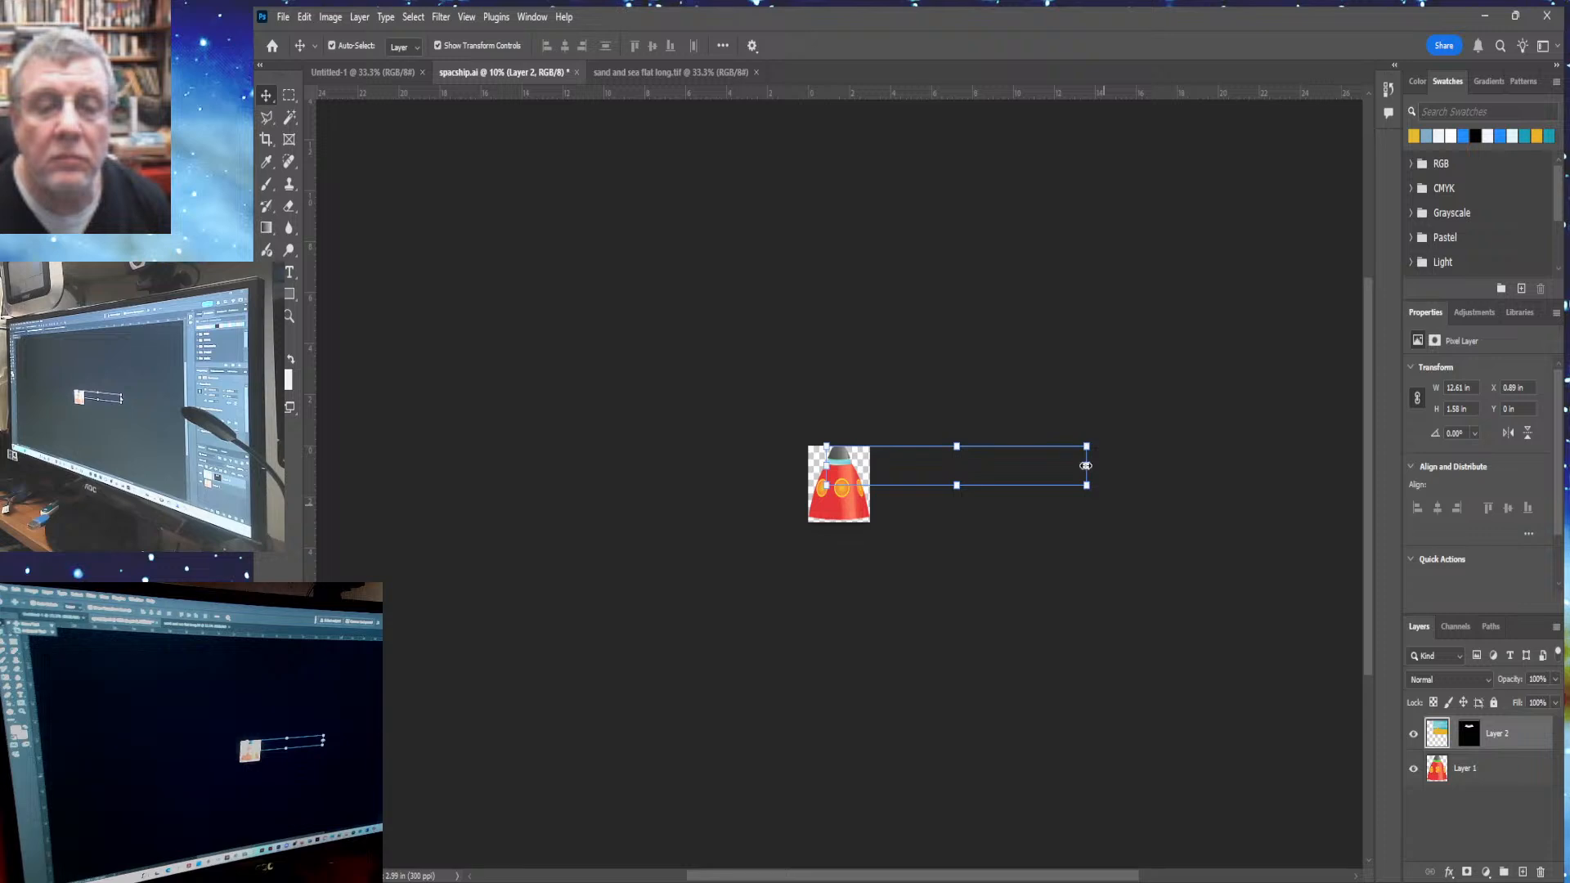
drag(1086, 466, 1018, 467)
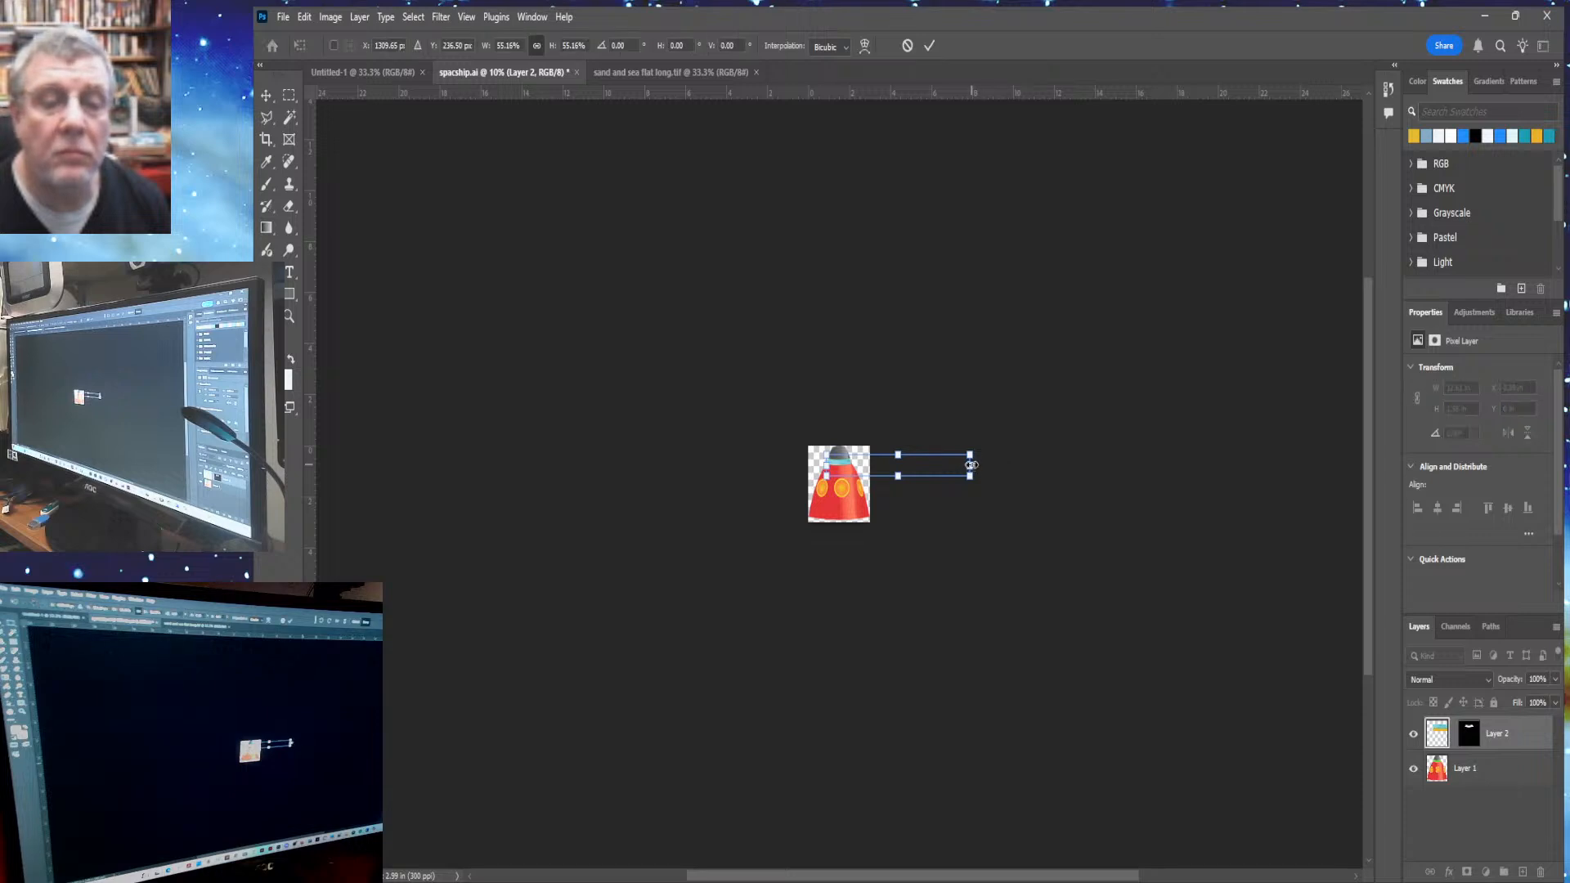
drag(971, 464, 859, 462)
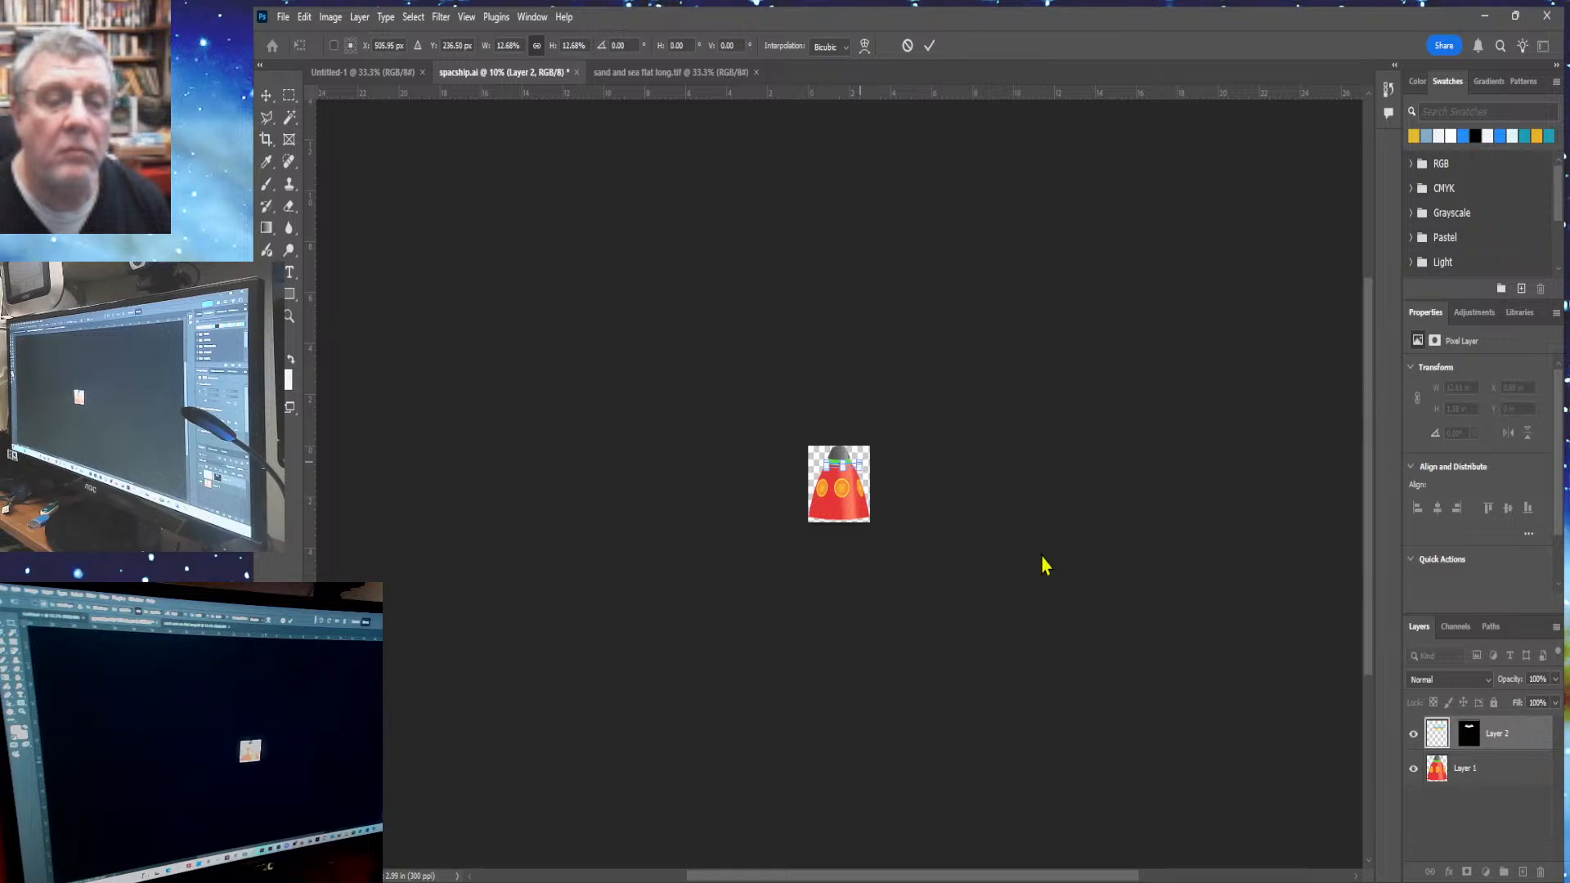
Move the sand-and-sea image up over the band and enlarge it to about 20.8% so it fills the band
key(ctrl+0)
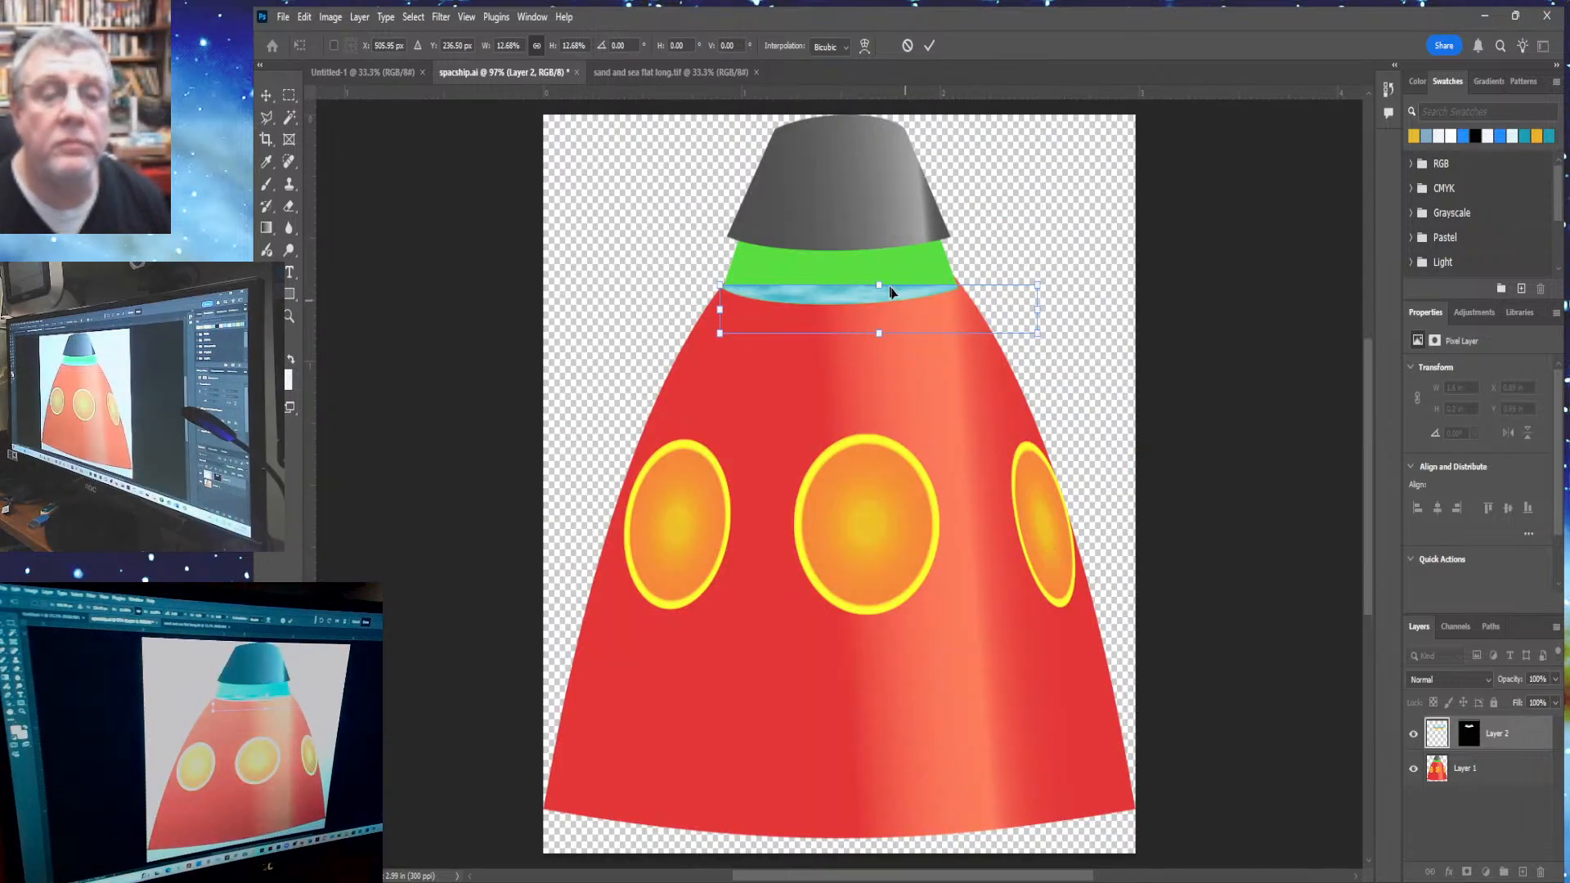
drag(857, 296, 834, 248)
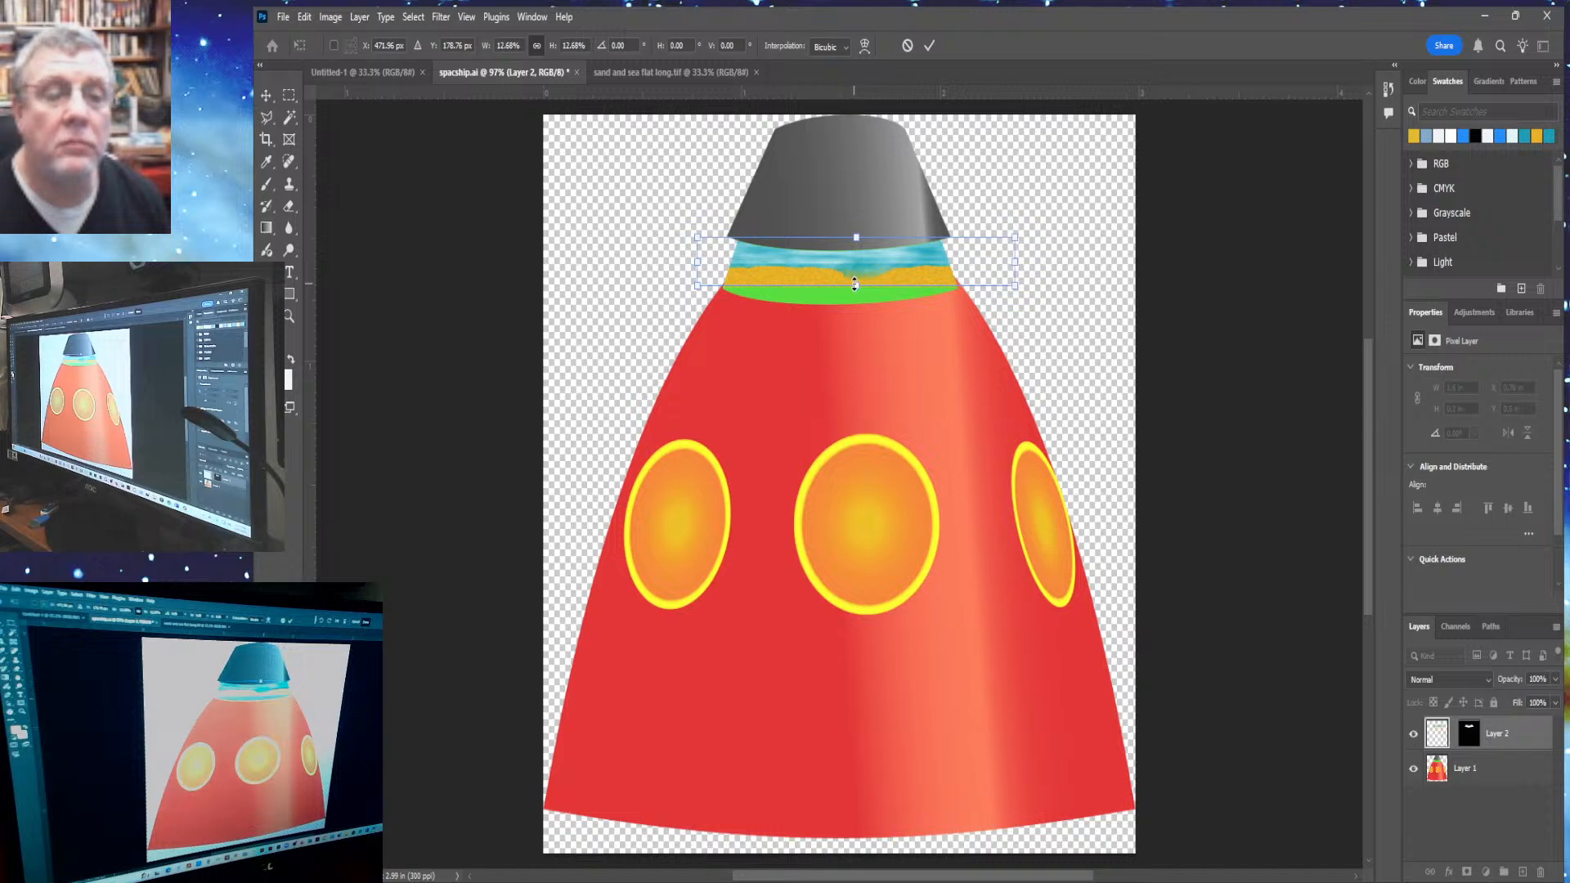
drag(855, 284, 855, 318)
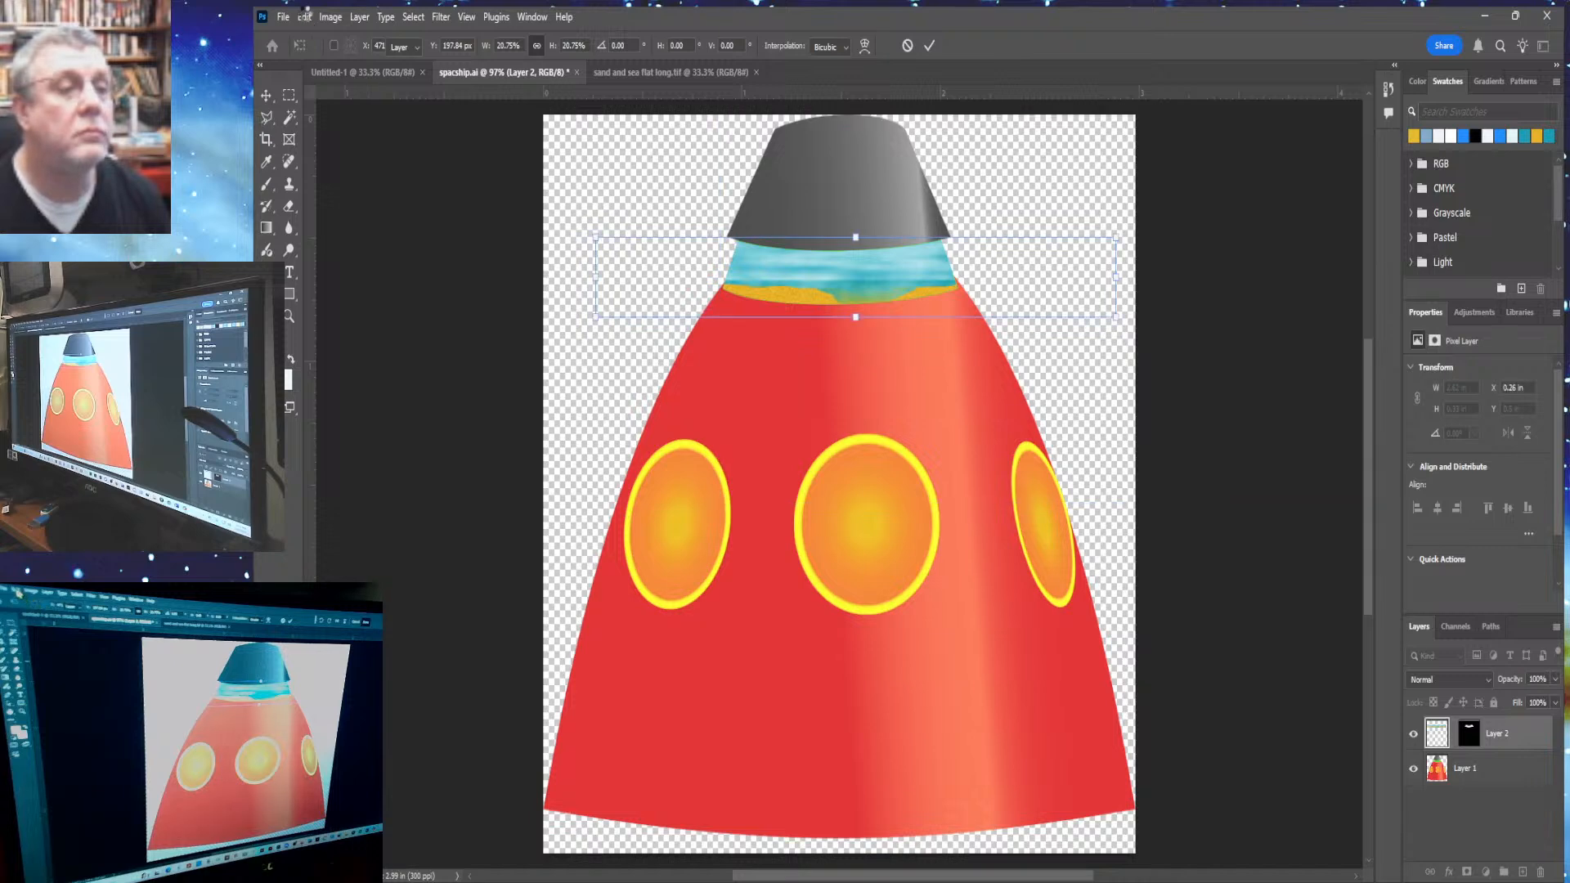
key(Return)
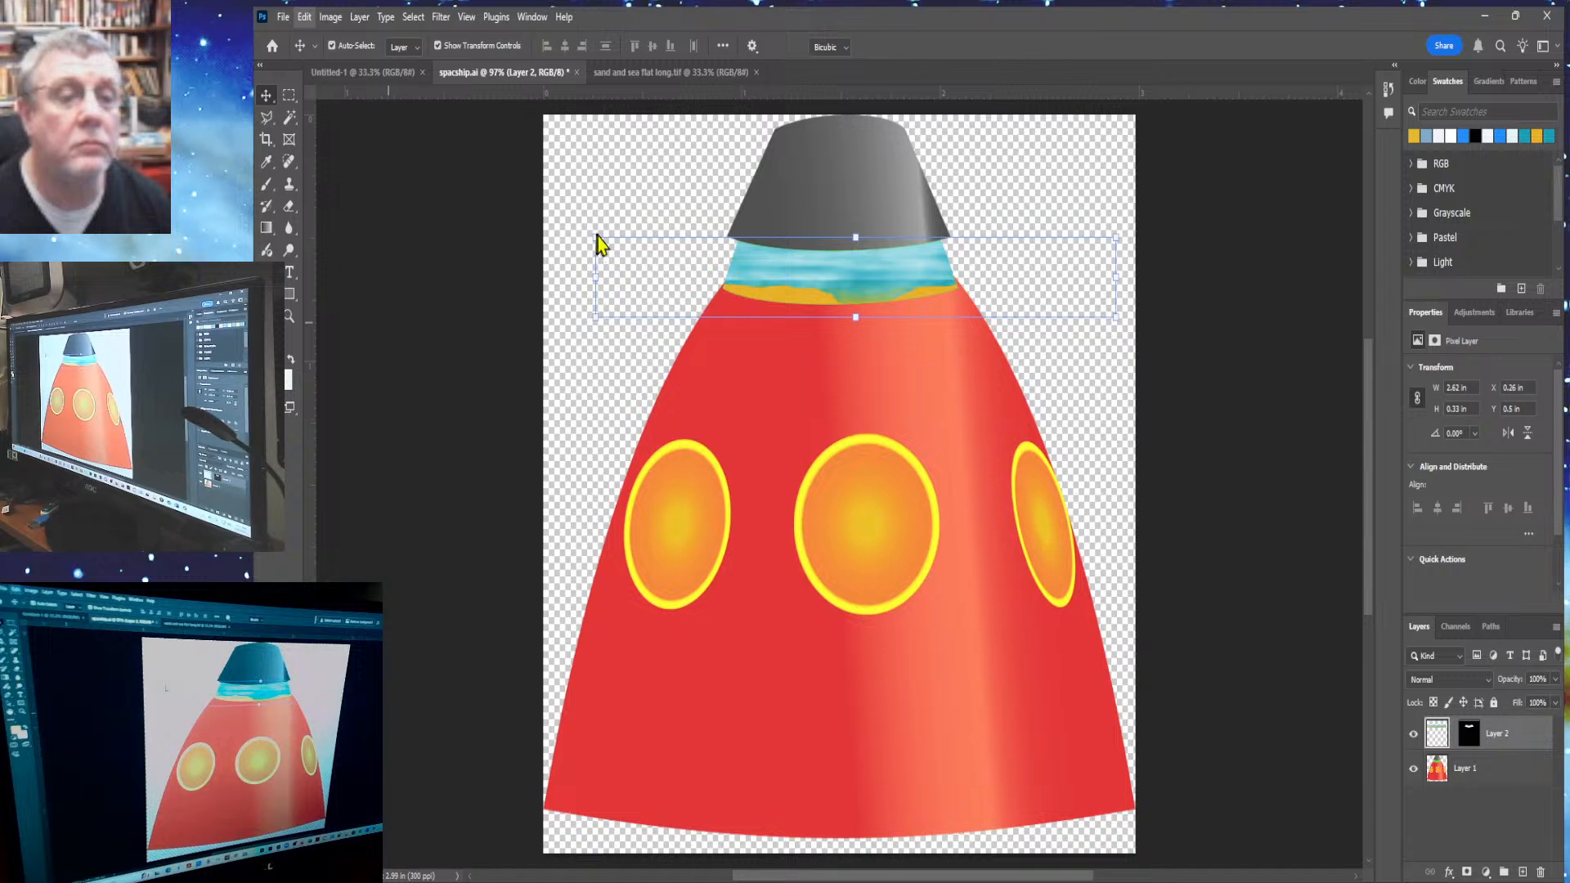
Try distorting the sand-and-sea image's four corners inward to match the band's tapered sides
drag(595, 244, 733, 239)
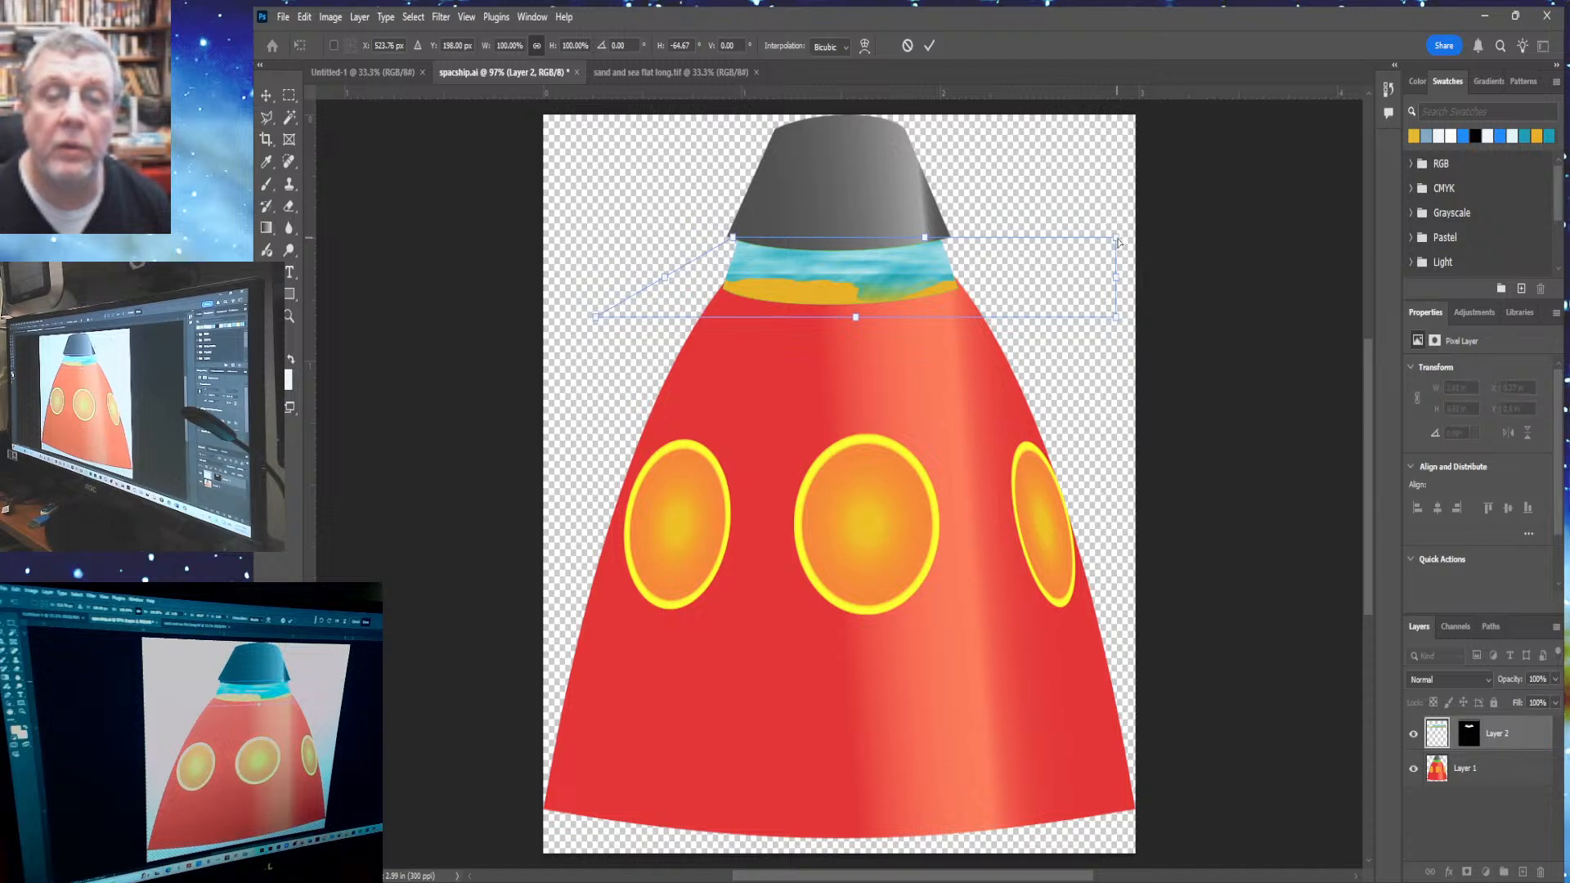
drag(1116, 237, 947, 245)
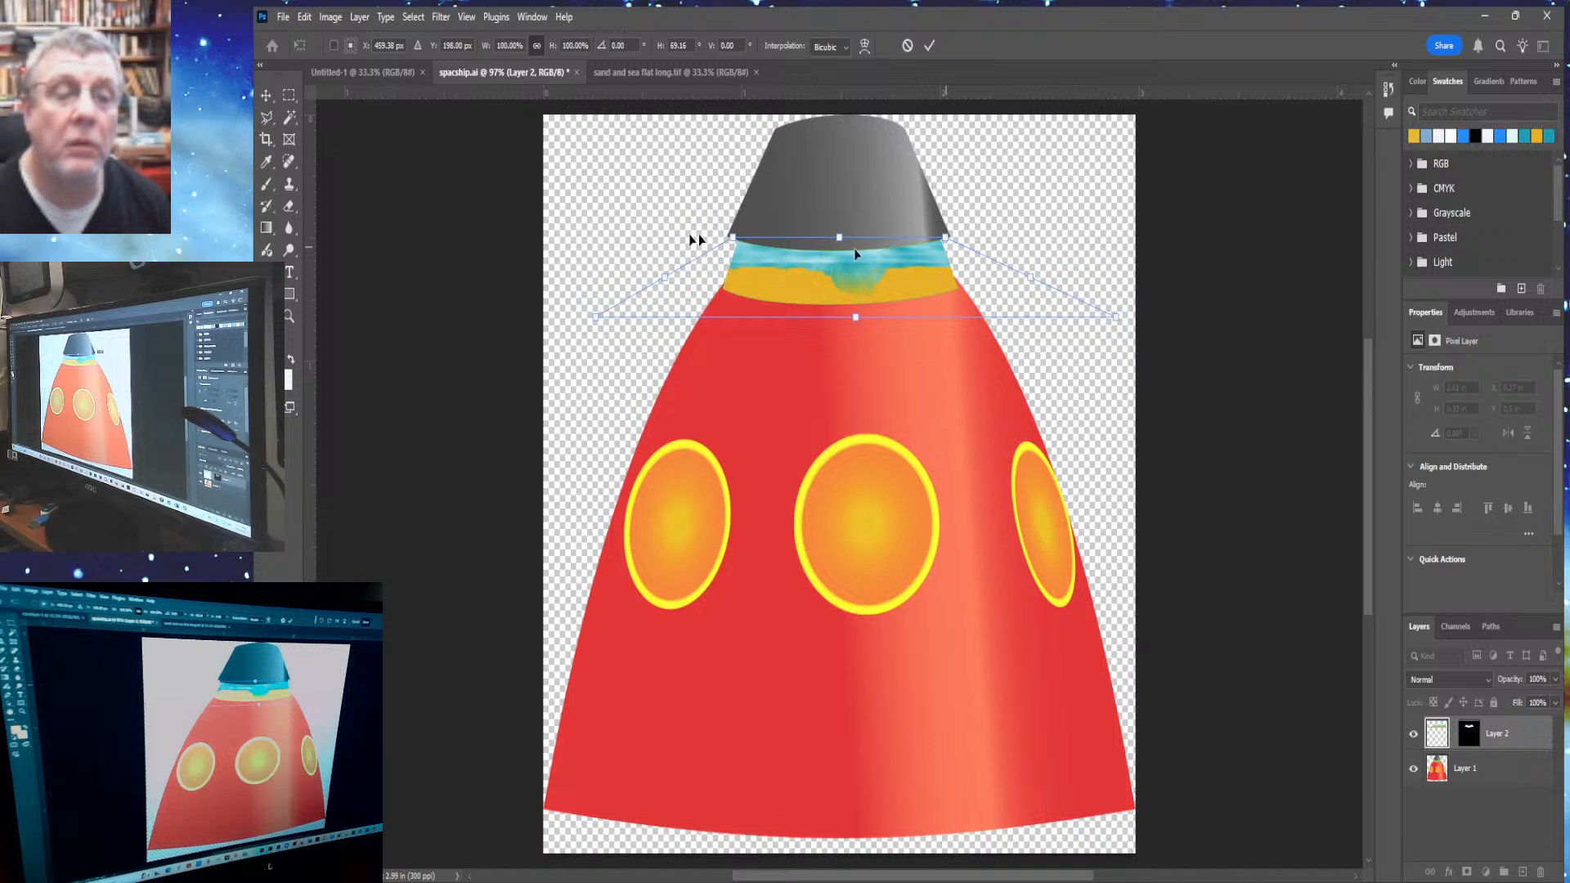
drag(596, 319, 697, 315)
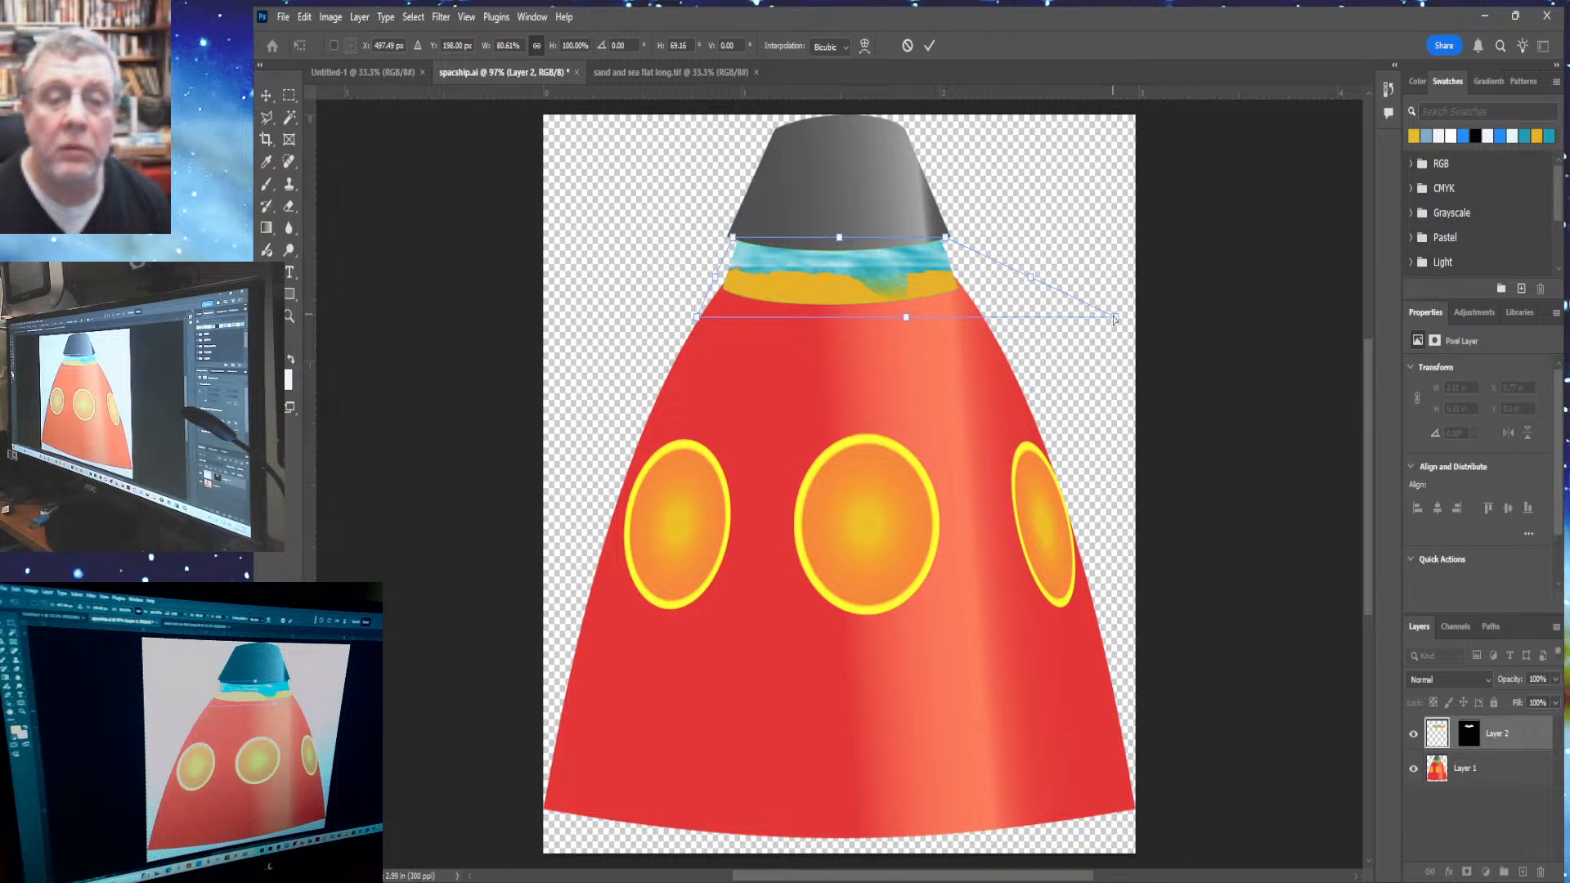
drag(1114, 318, 983, 342)
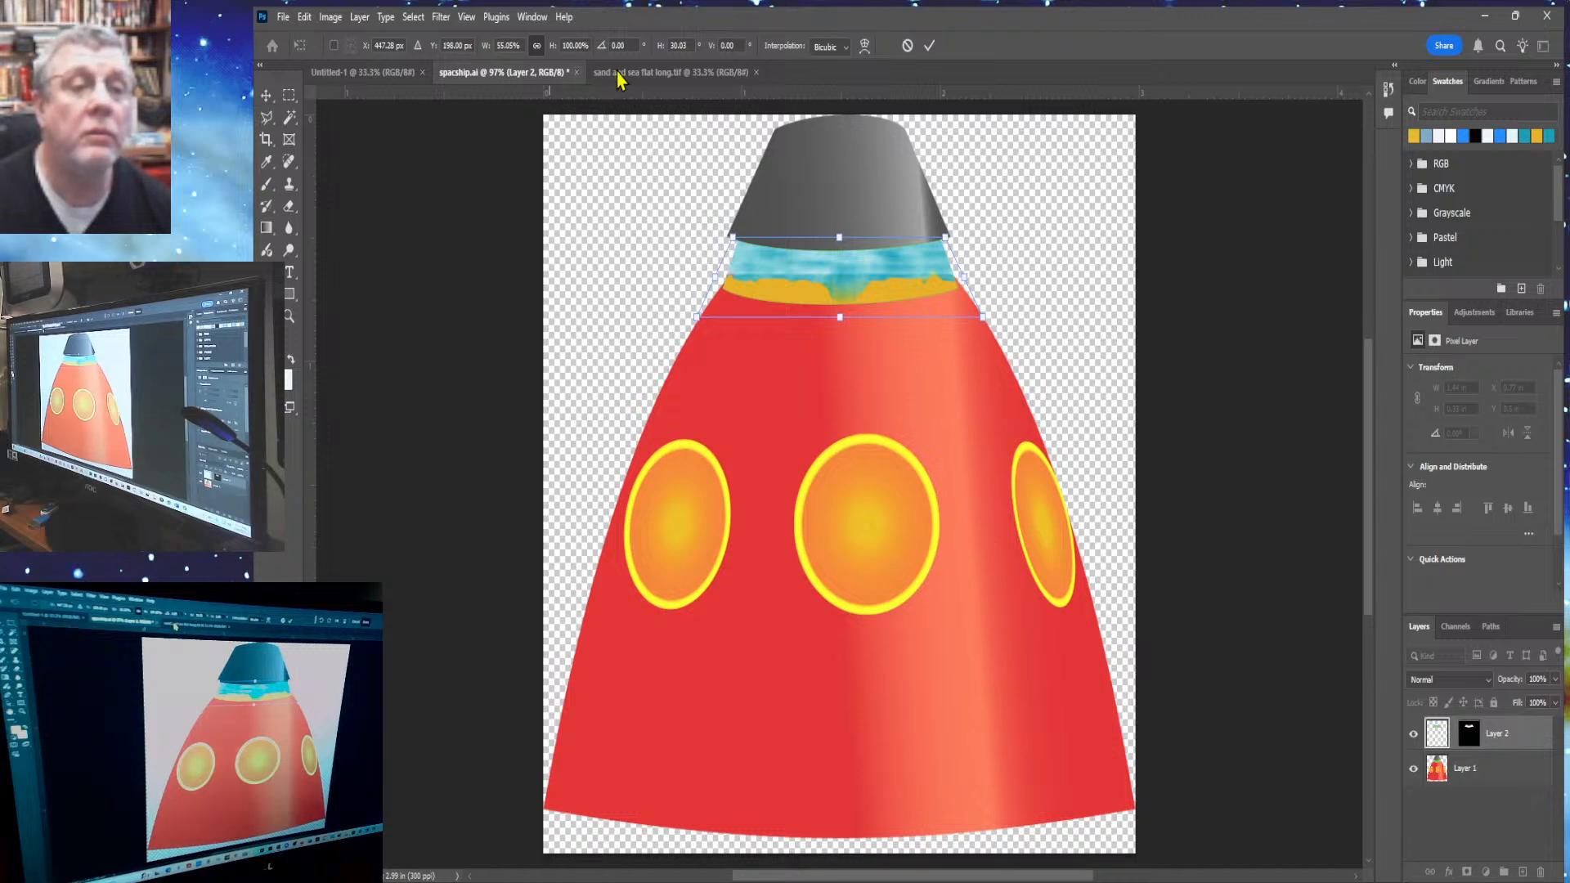
Close sand and sea flat long.tif and the edited spacship.ai document, and reopen spacship.ai as an embedded smart object
click(749, 76)
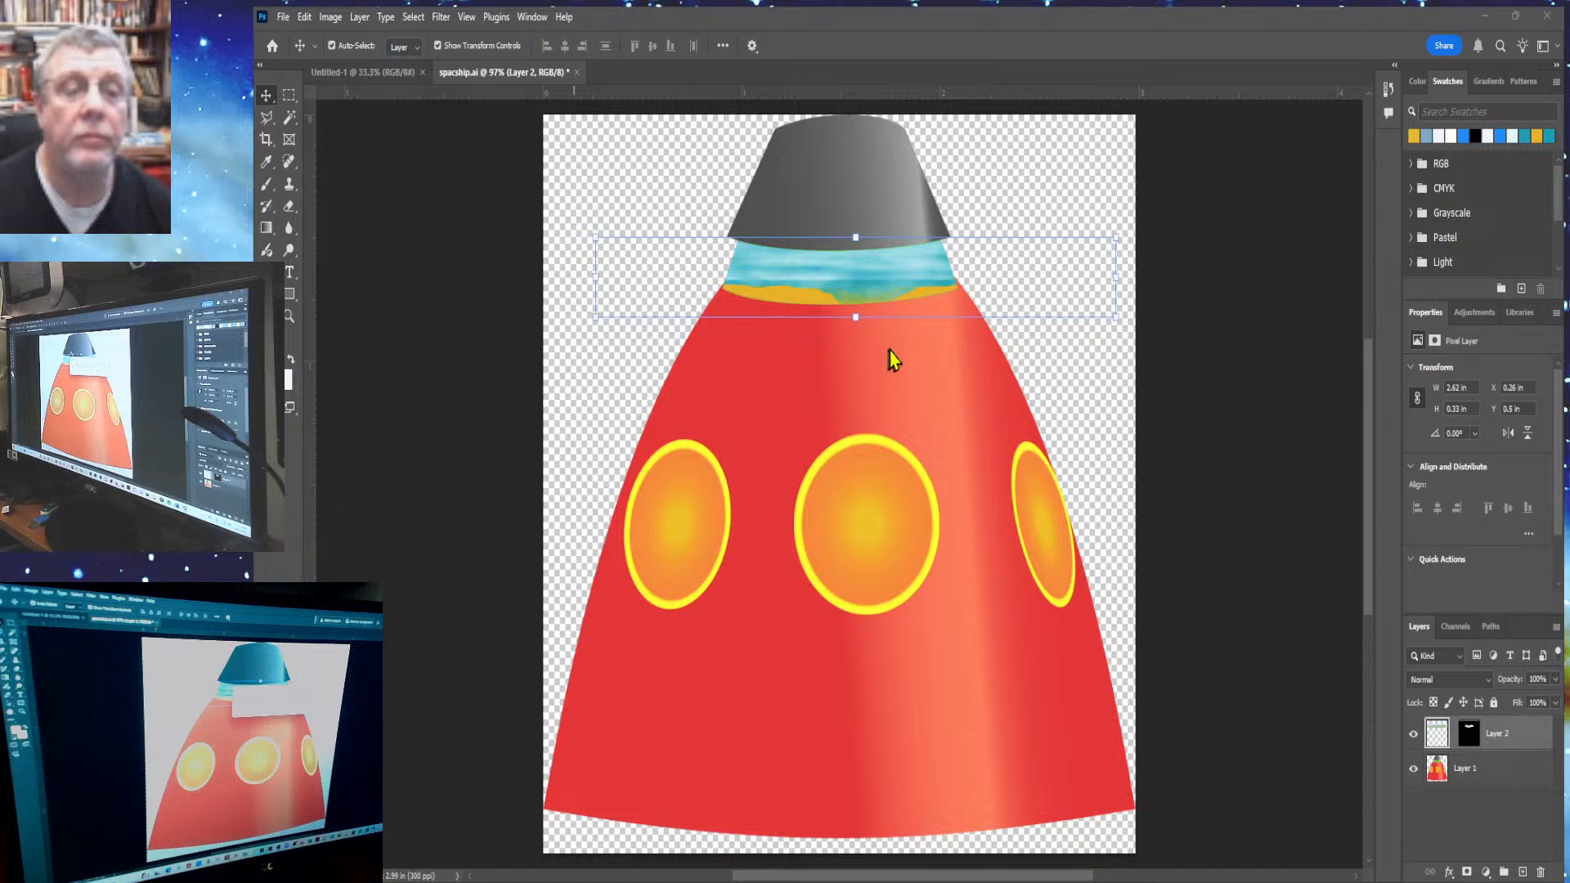
key(ctrl+w)
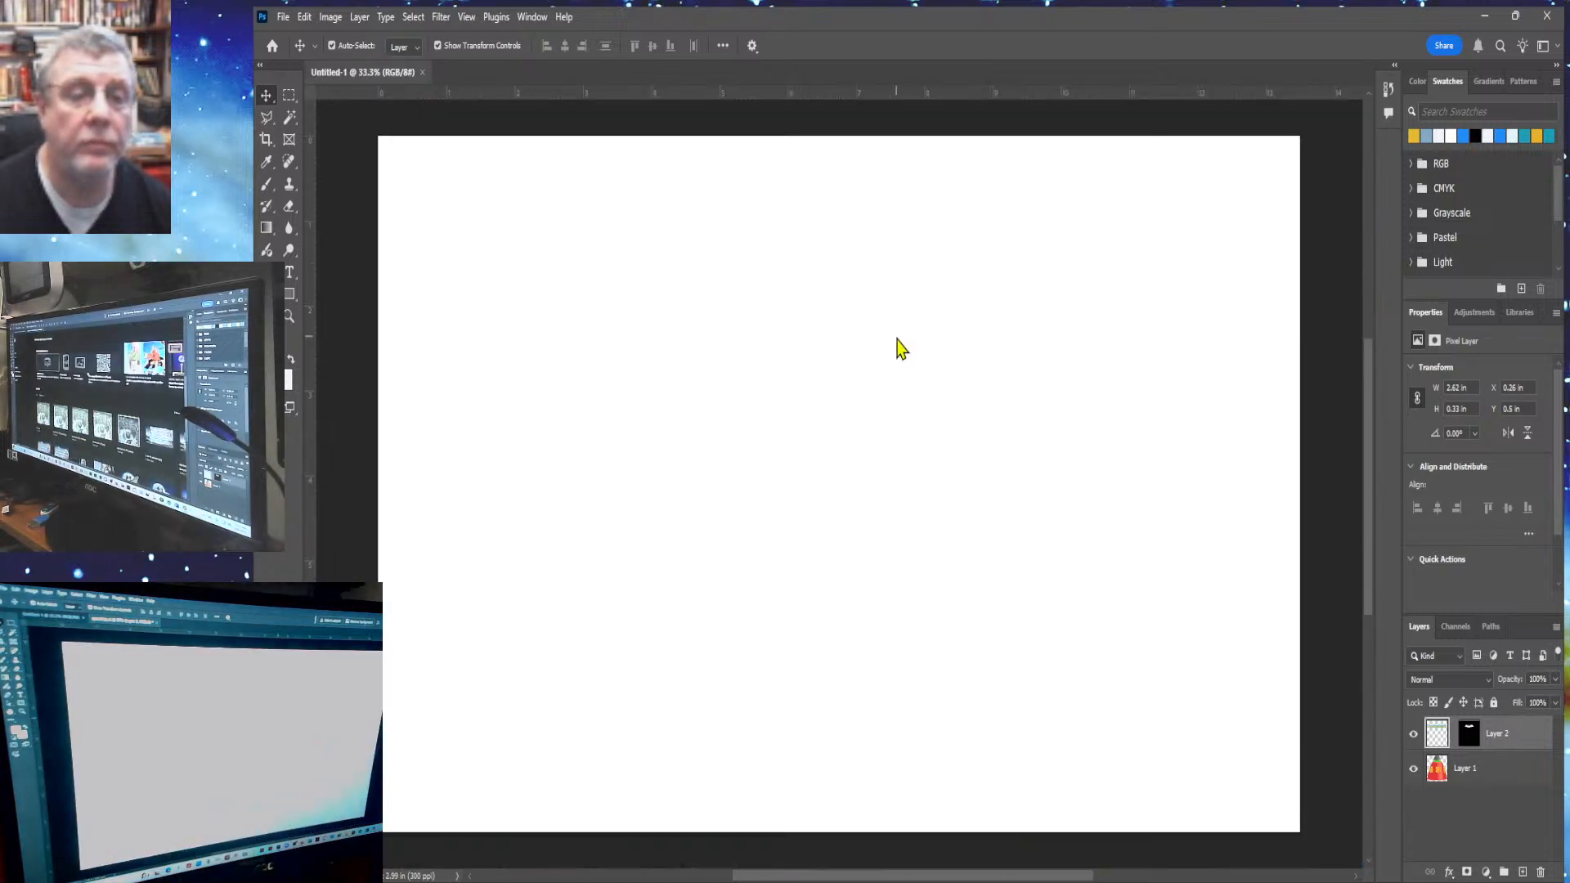
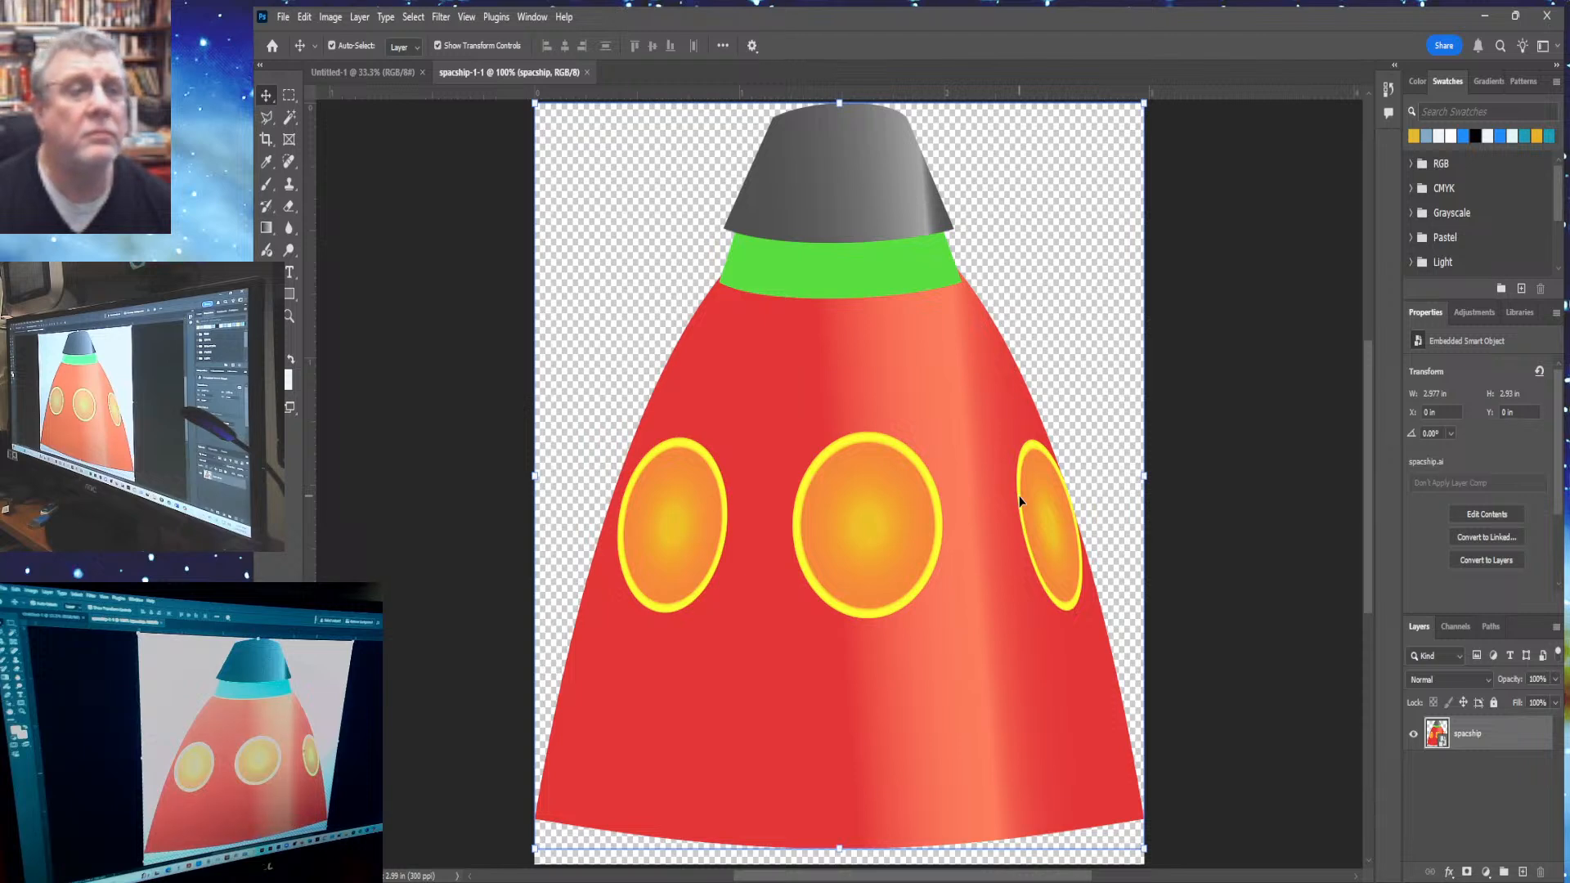
key(ctrl)
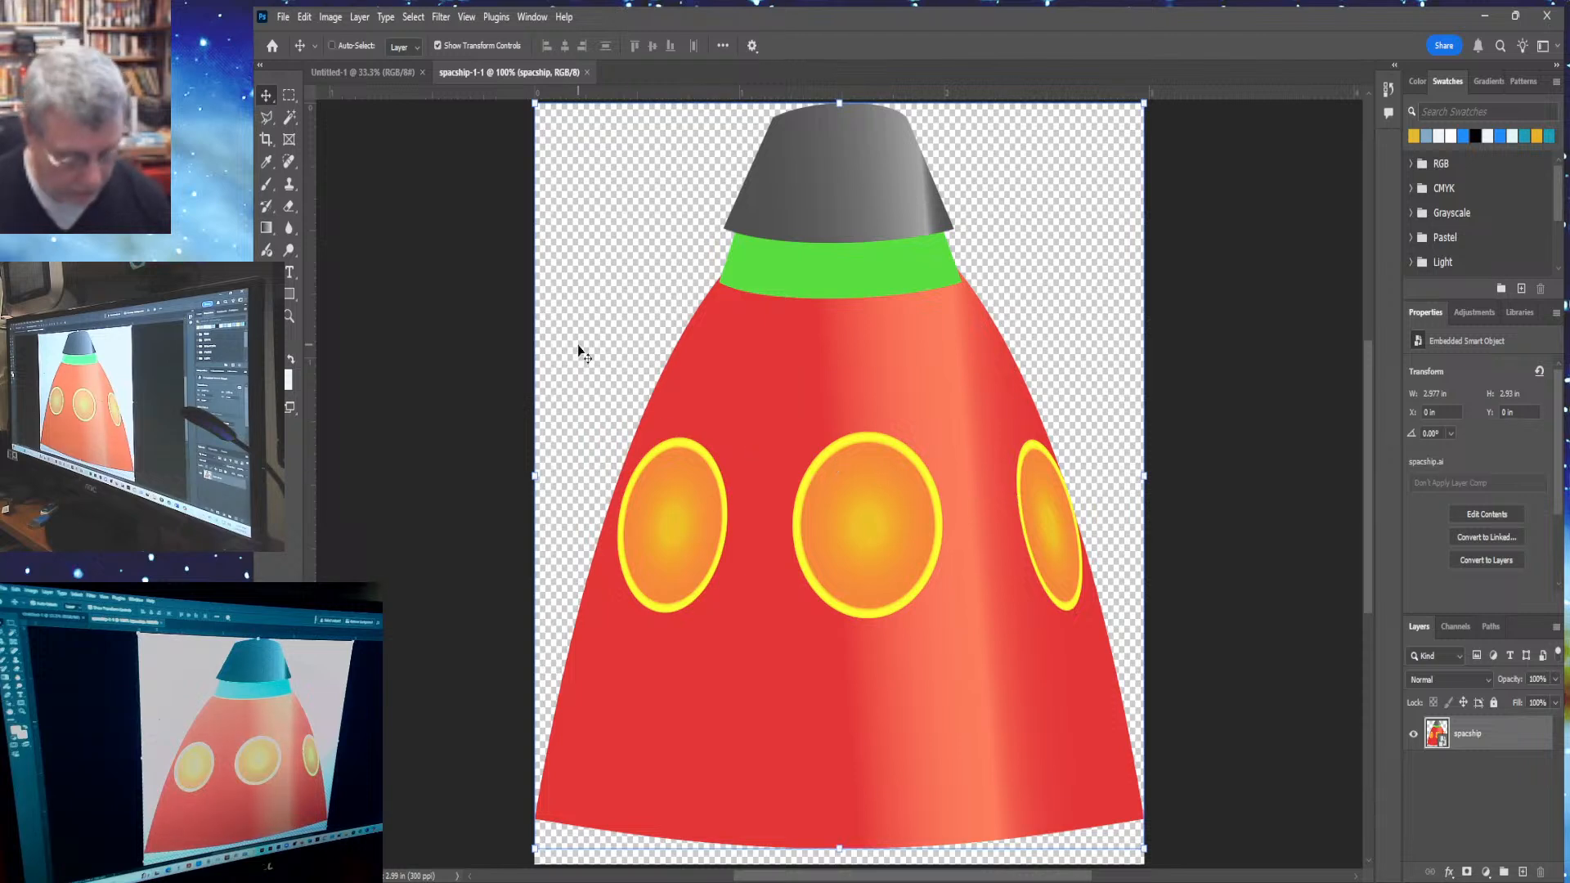
Copy the entire spaceship image and paste it as a new layer into the Untitled-1 document
key(ctrl+a)
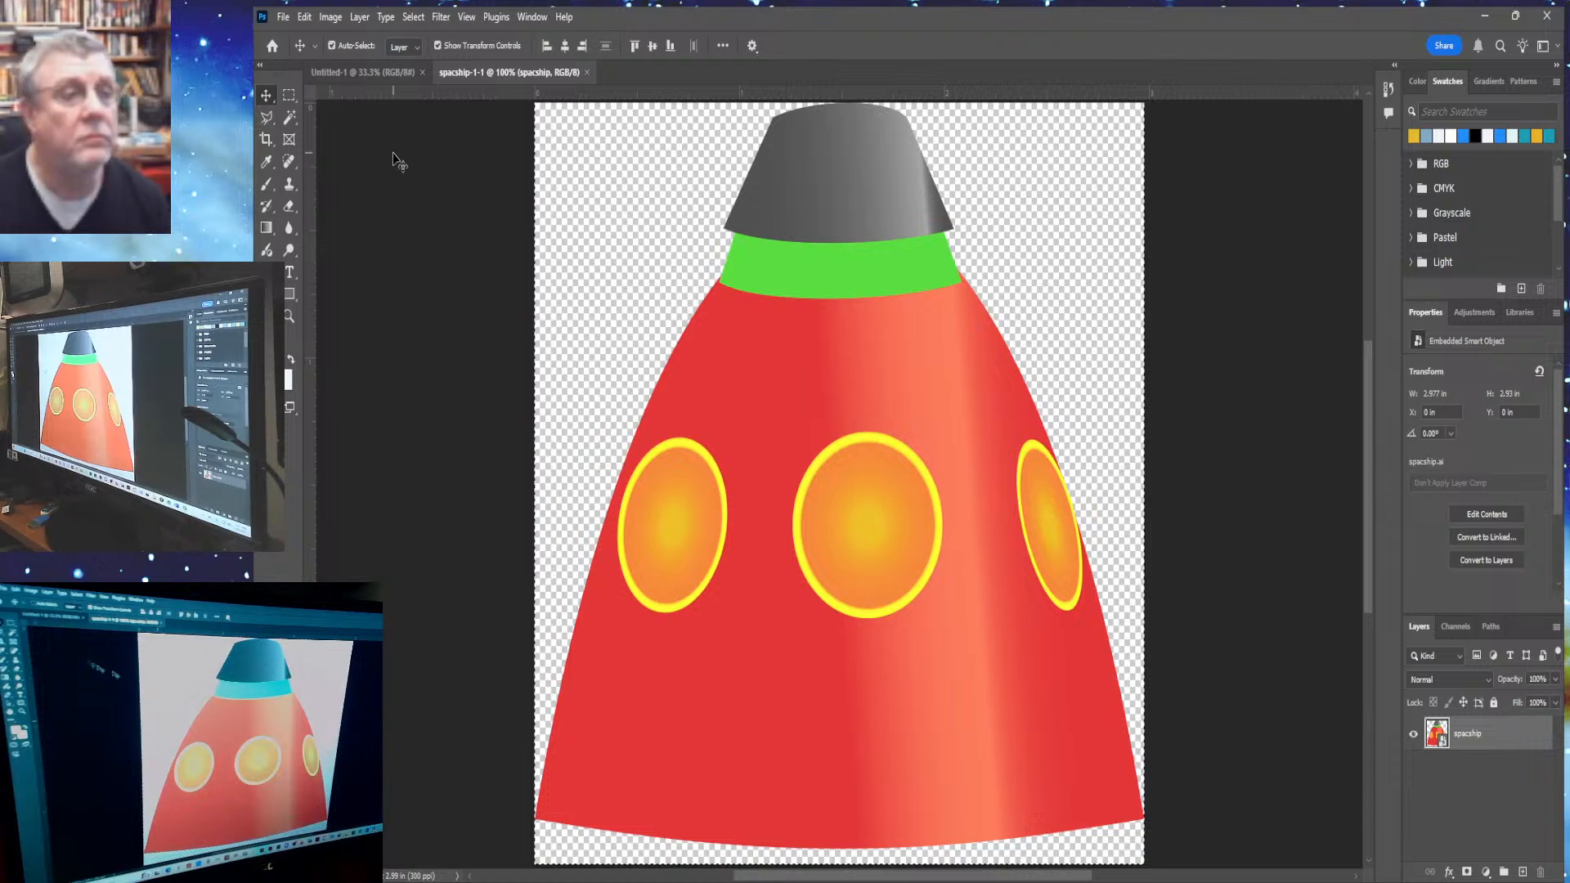
click(372, 72)
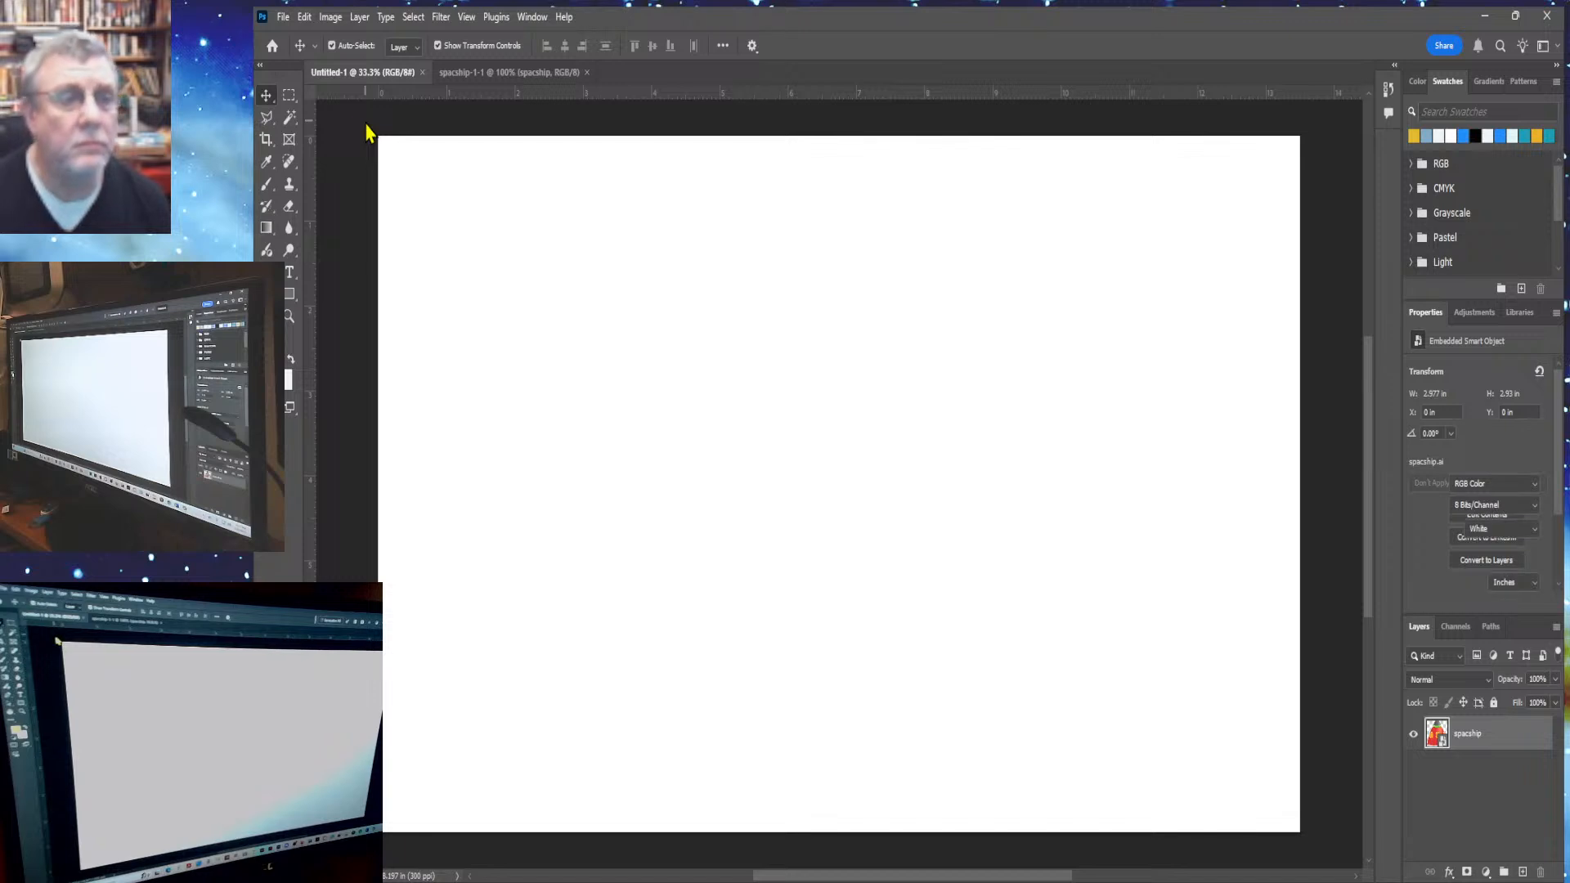
key(ctrl+v)
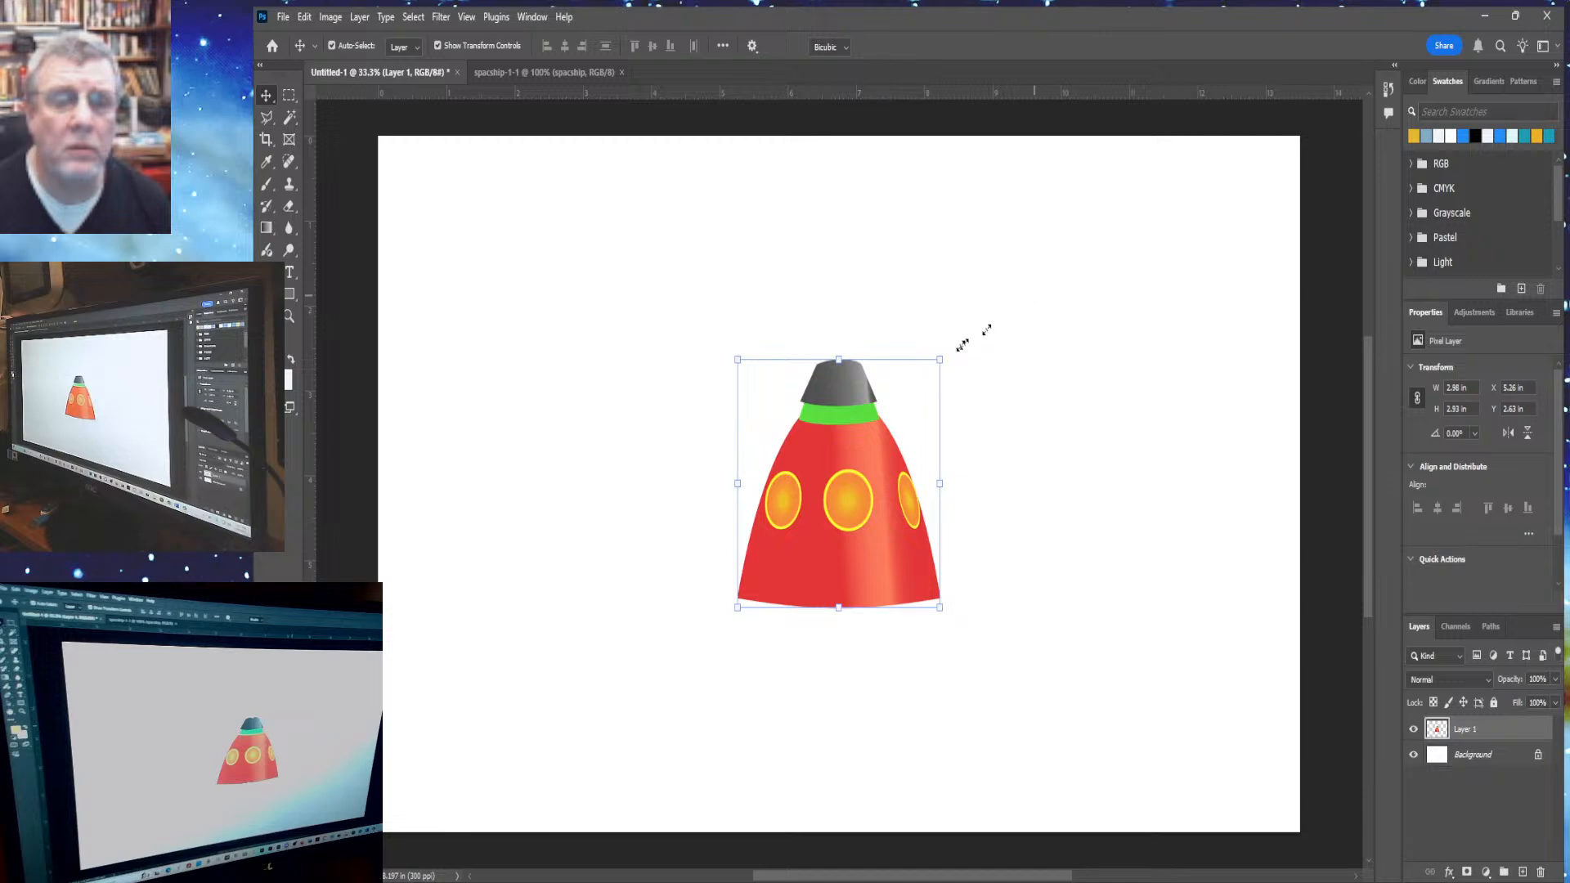
Try rotating the pasted spaceship about 38° clockwise and distorting it with a stretched, flared base and a pinched nose
drag(940, 354, 1009, 463)
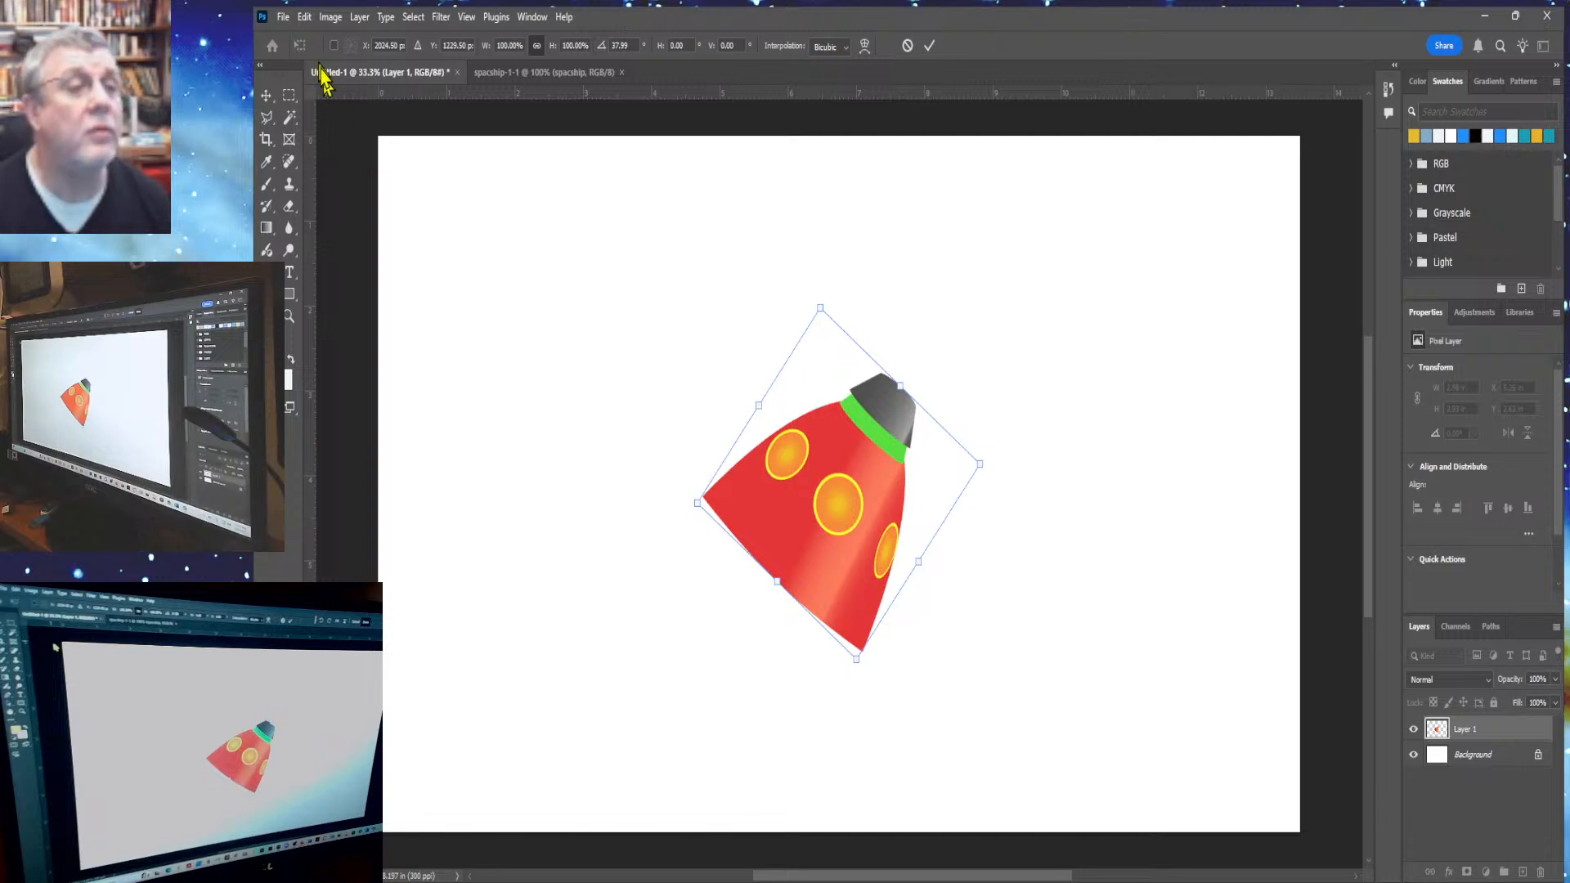
click(305, 18)
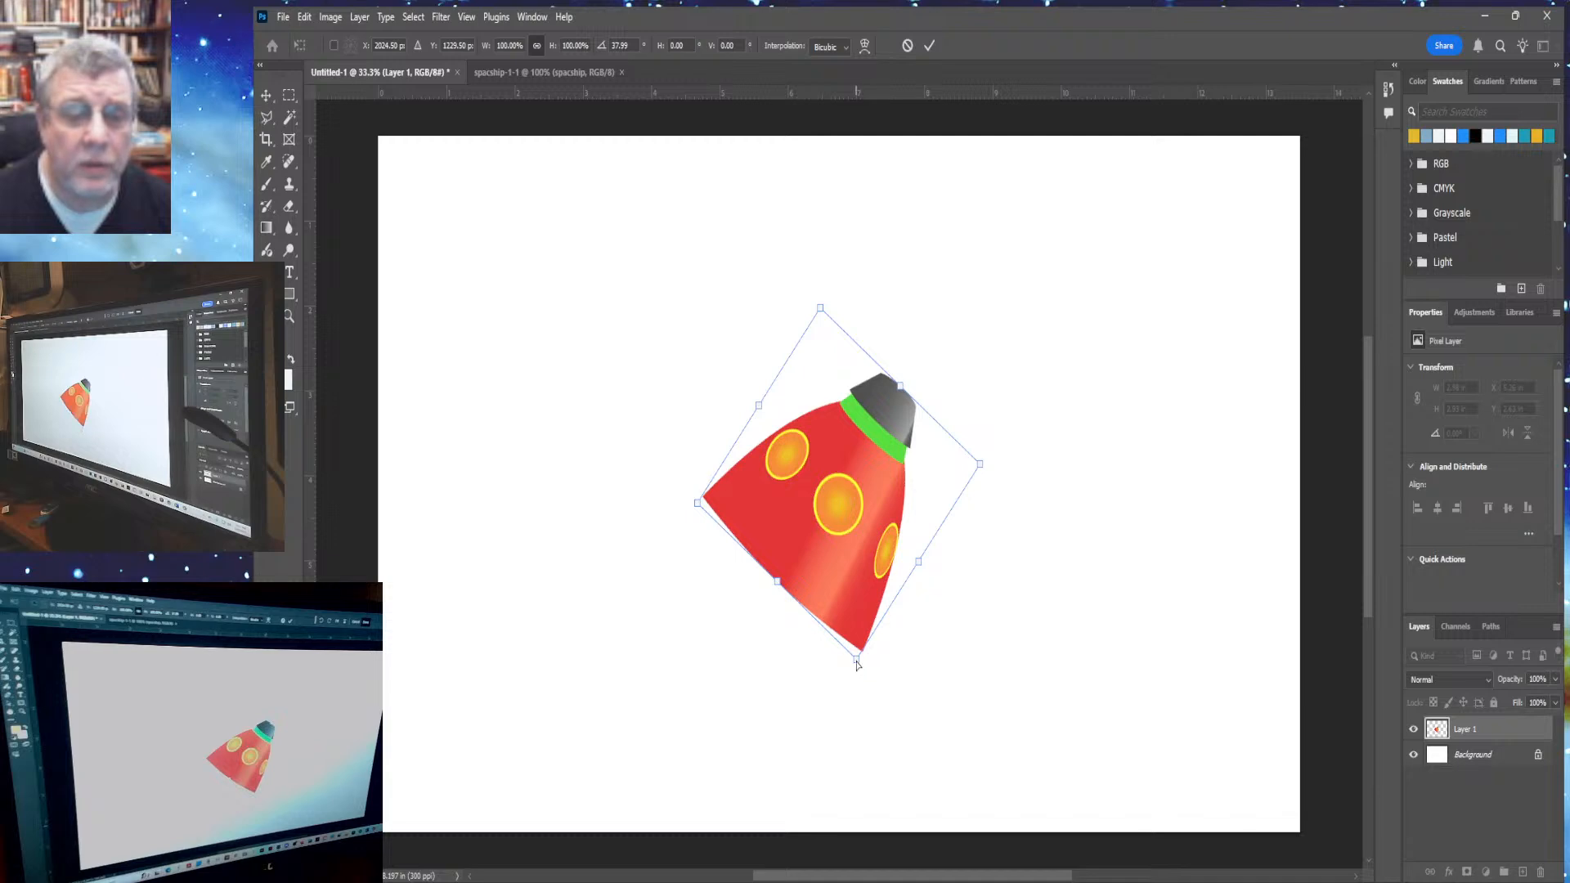
drag(856, 659, 926, 725)
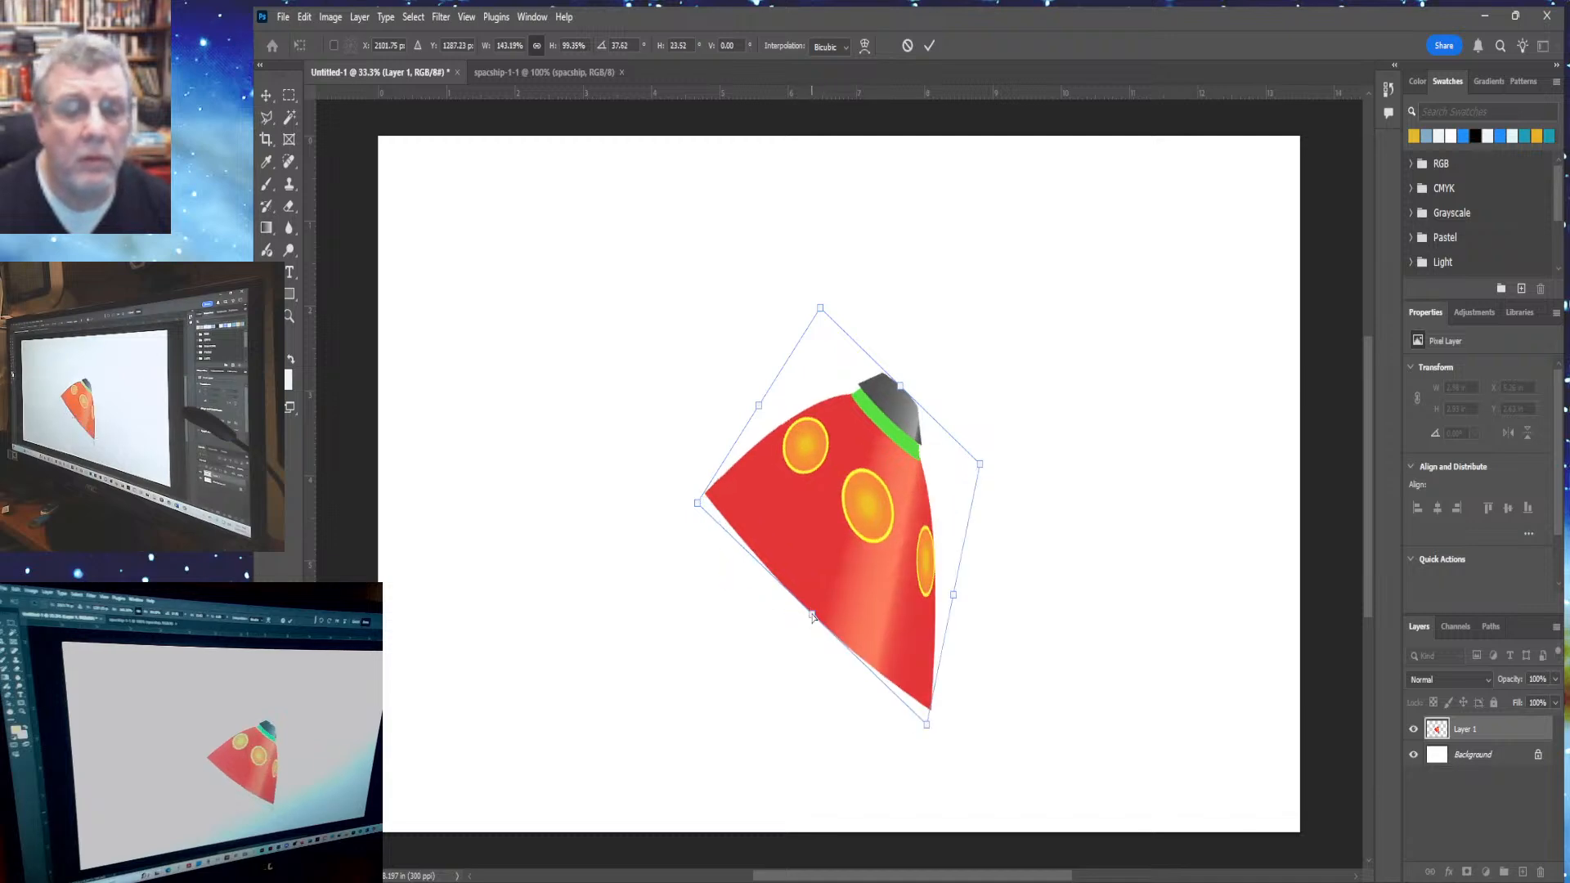
drag(812, 617, 653, 684)
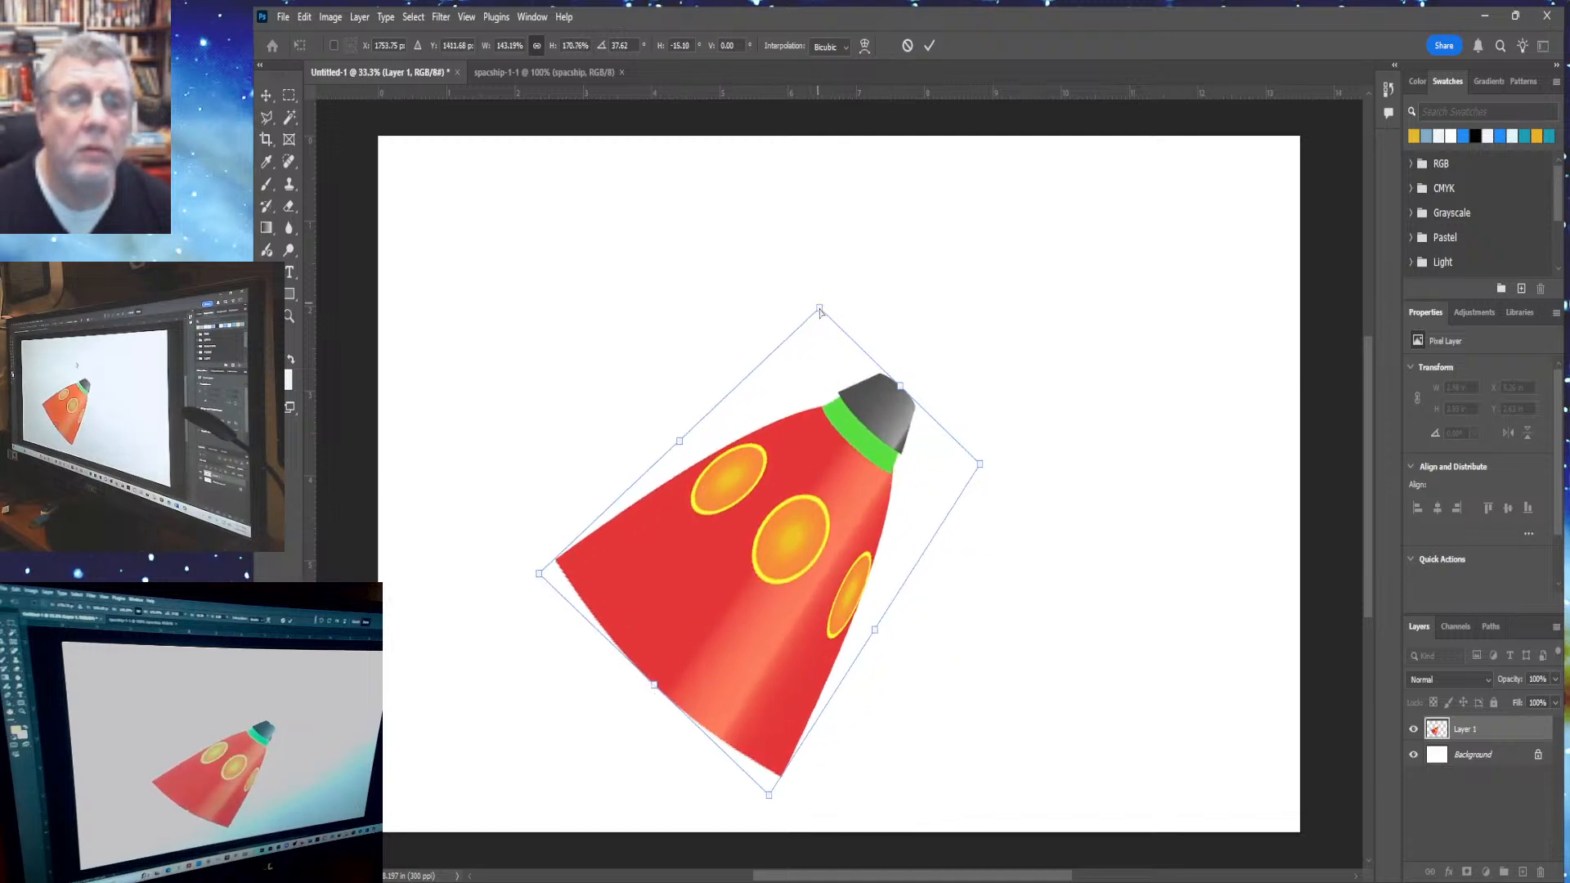
drag(819, 309, 898, 373)
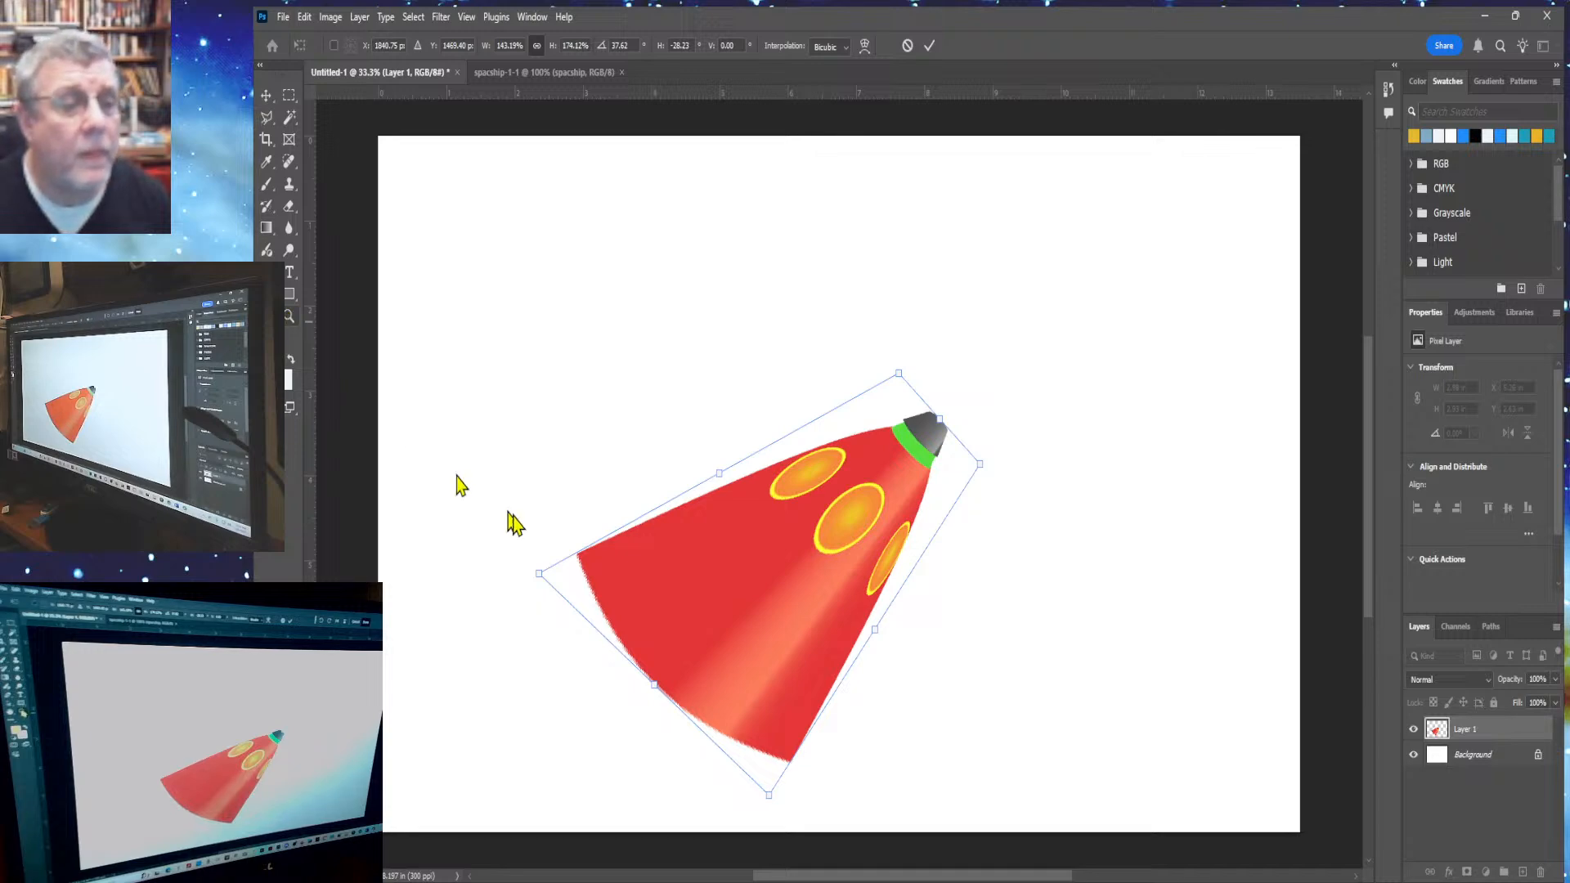
key(Return)
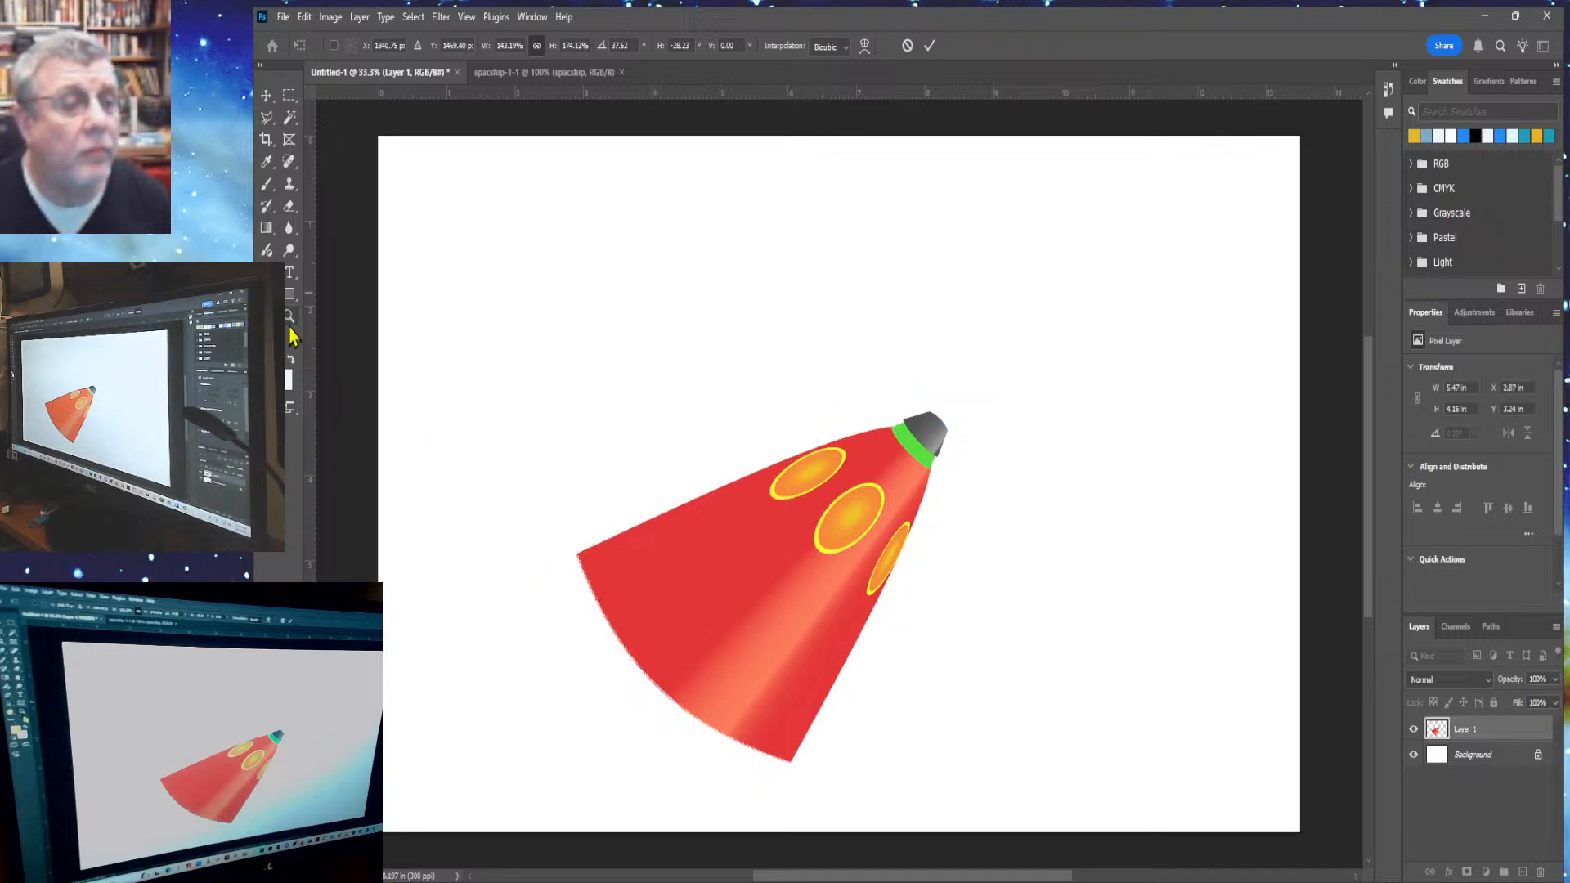
Examine the edge pixels of the distorted spaceship's red base at up to 12800% magnification
click(288, 315)
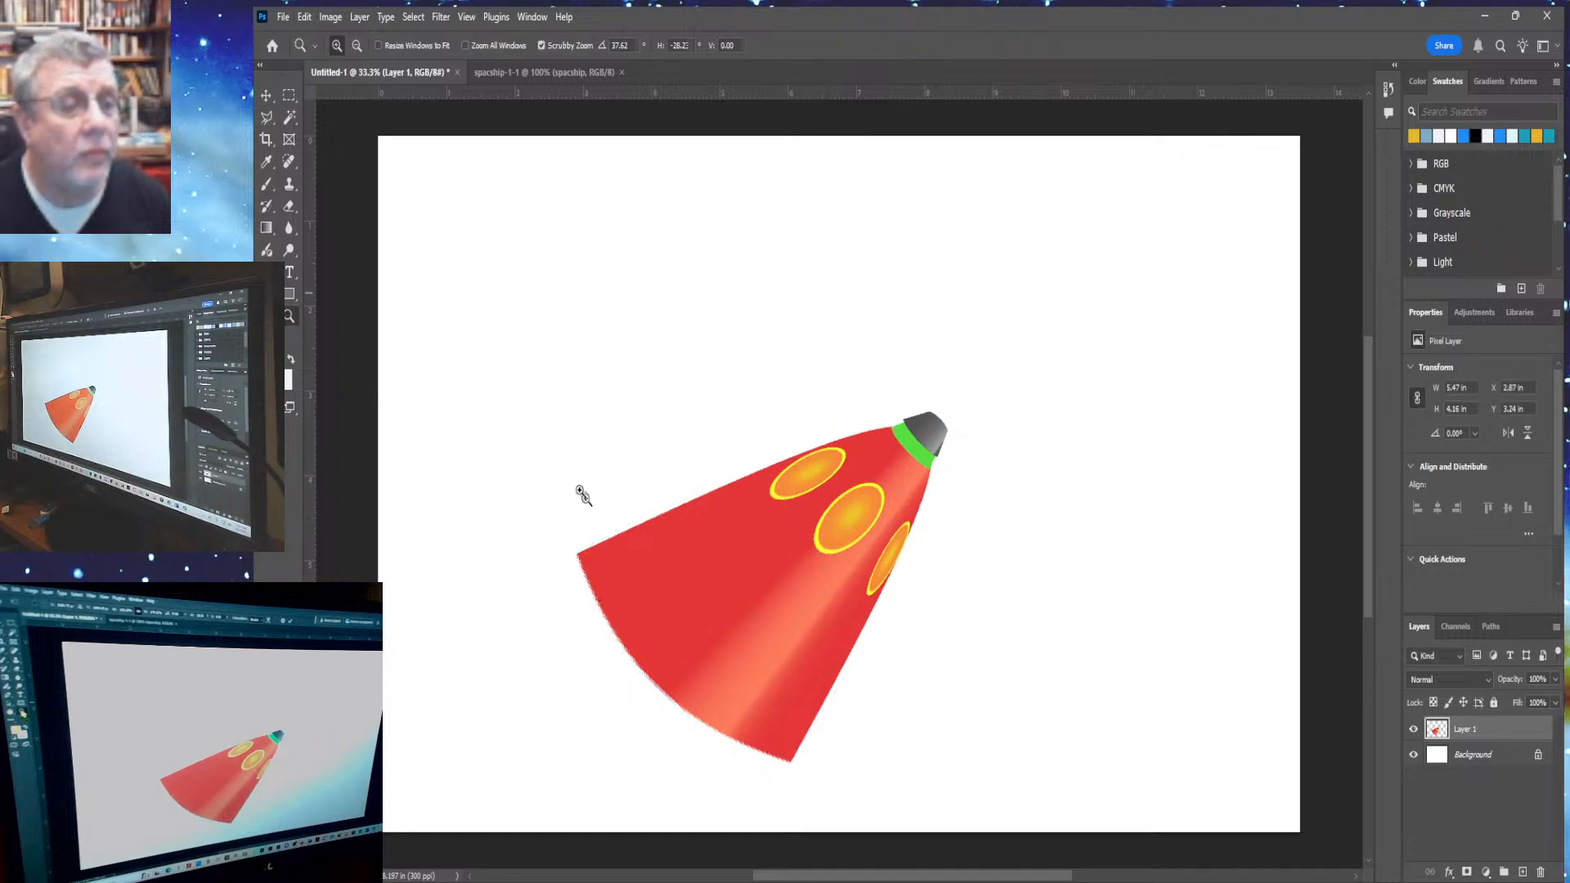
click(605, 614)
click(603, 618)
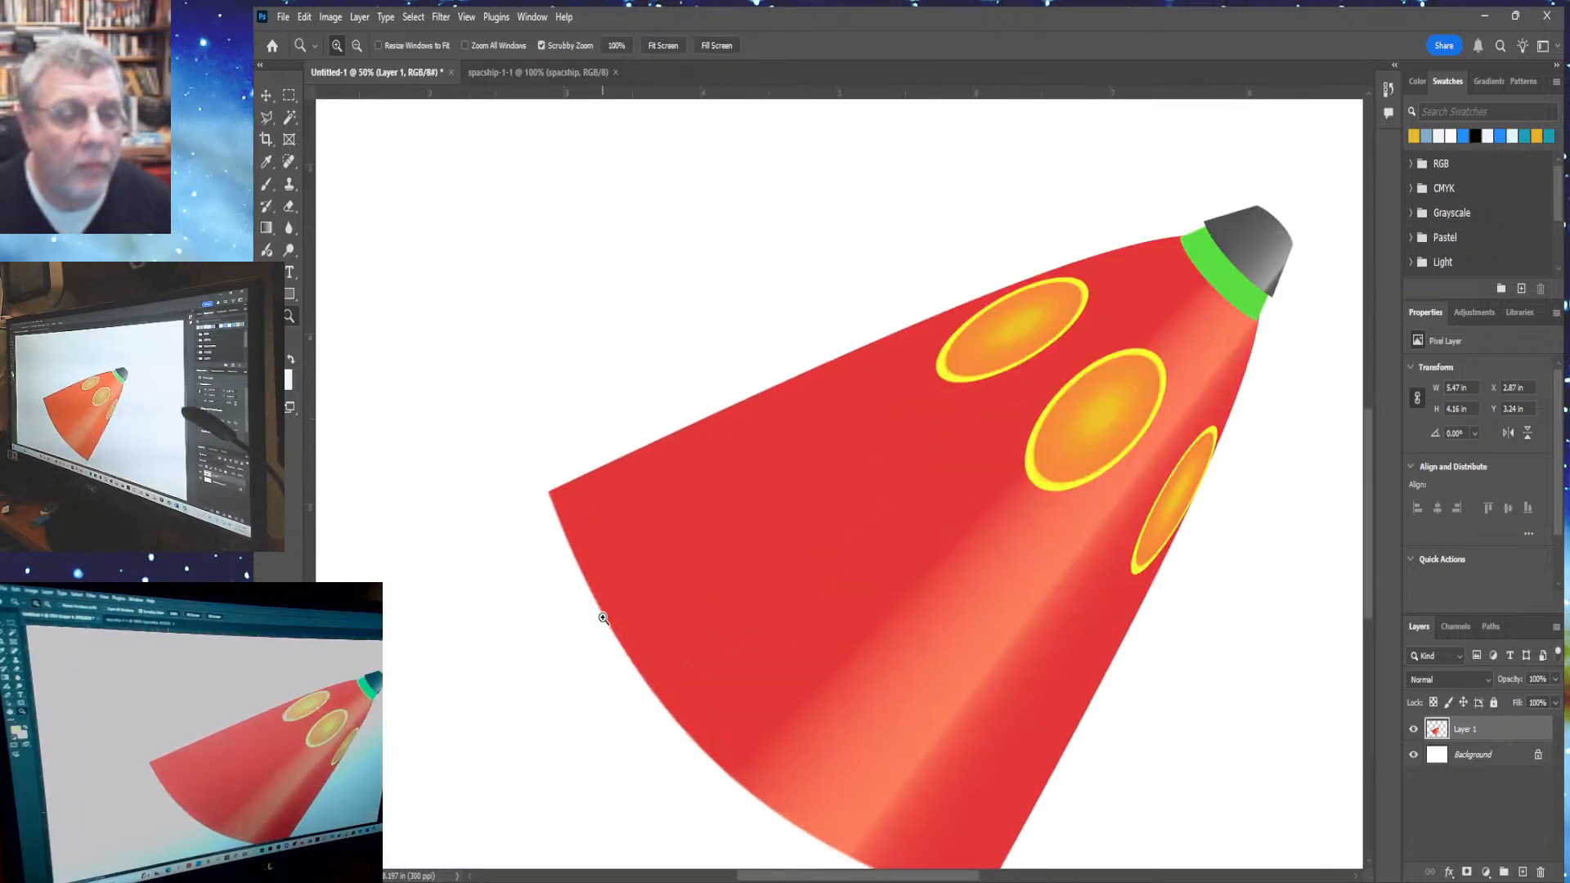
click(603, 618)
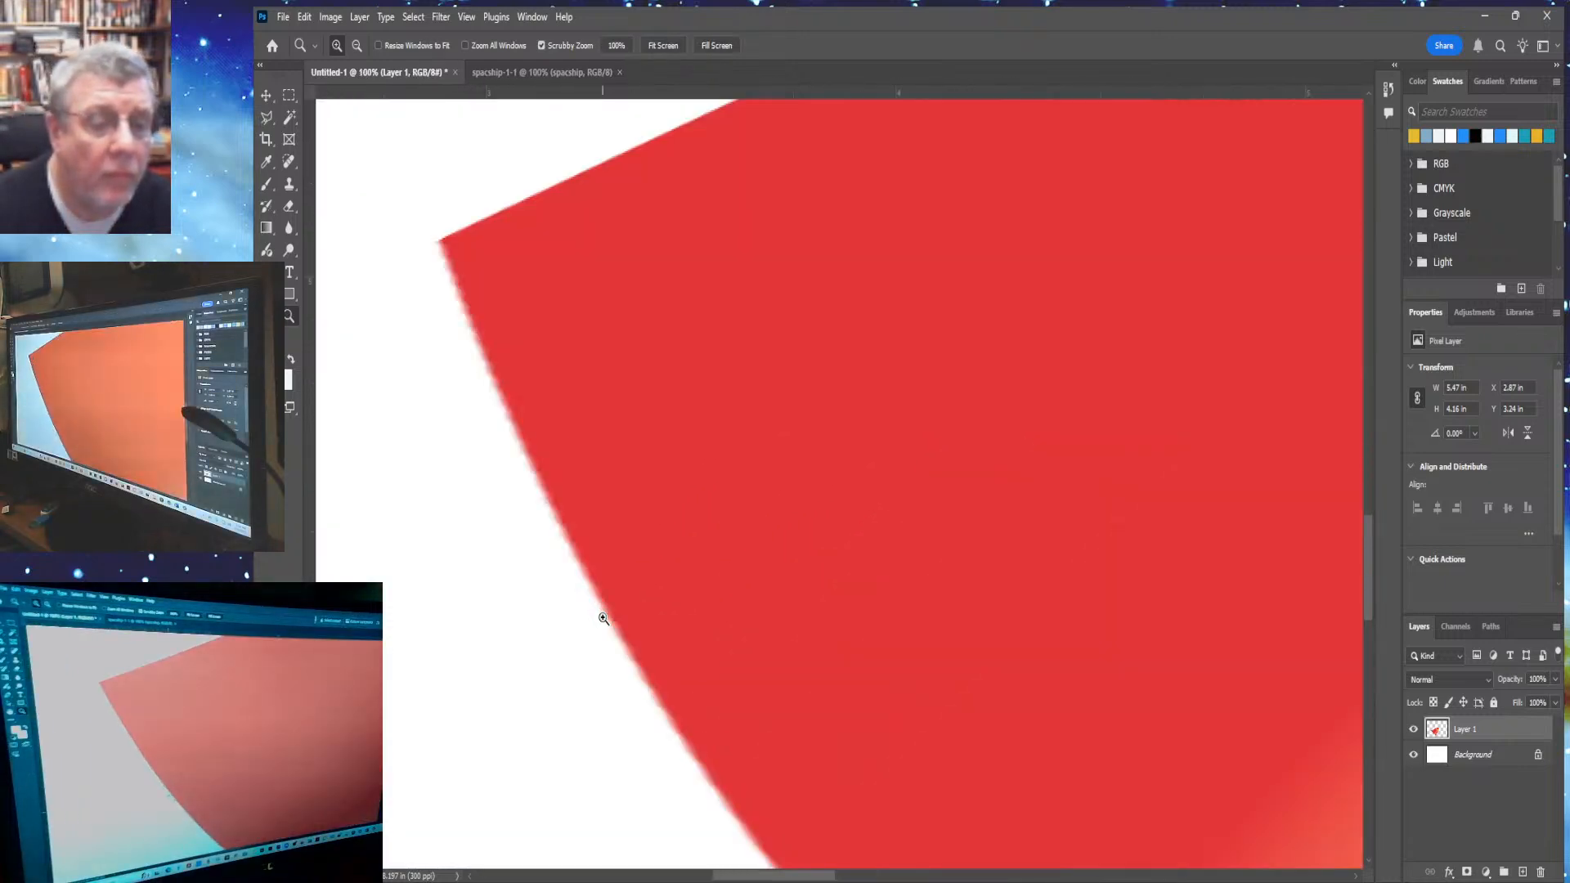
click(603, 618)
click(604, 618)
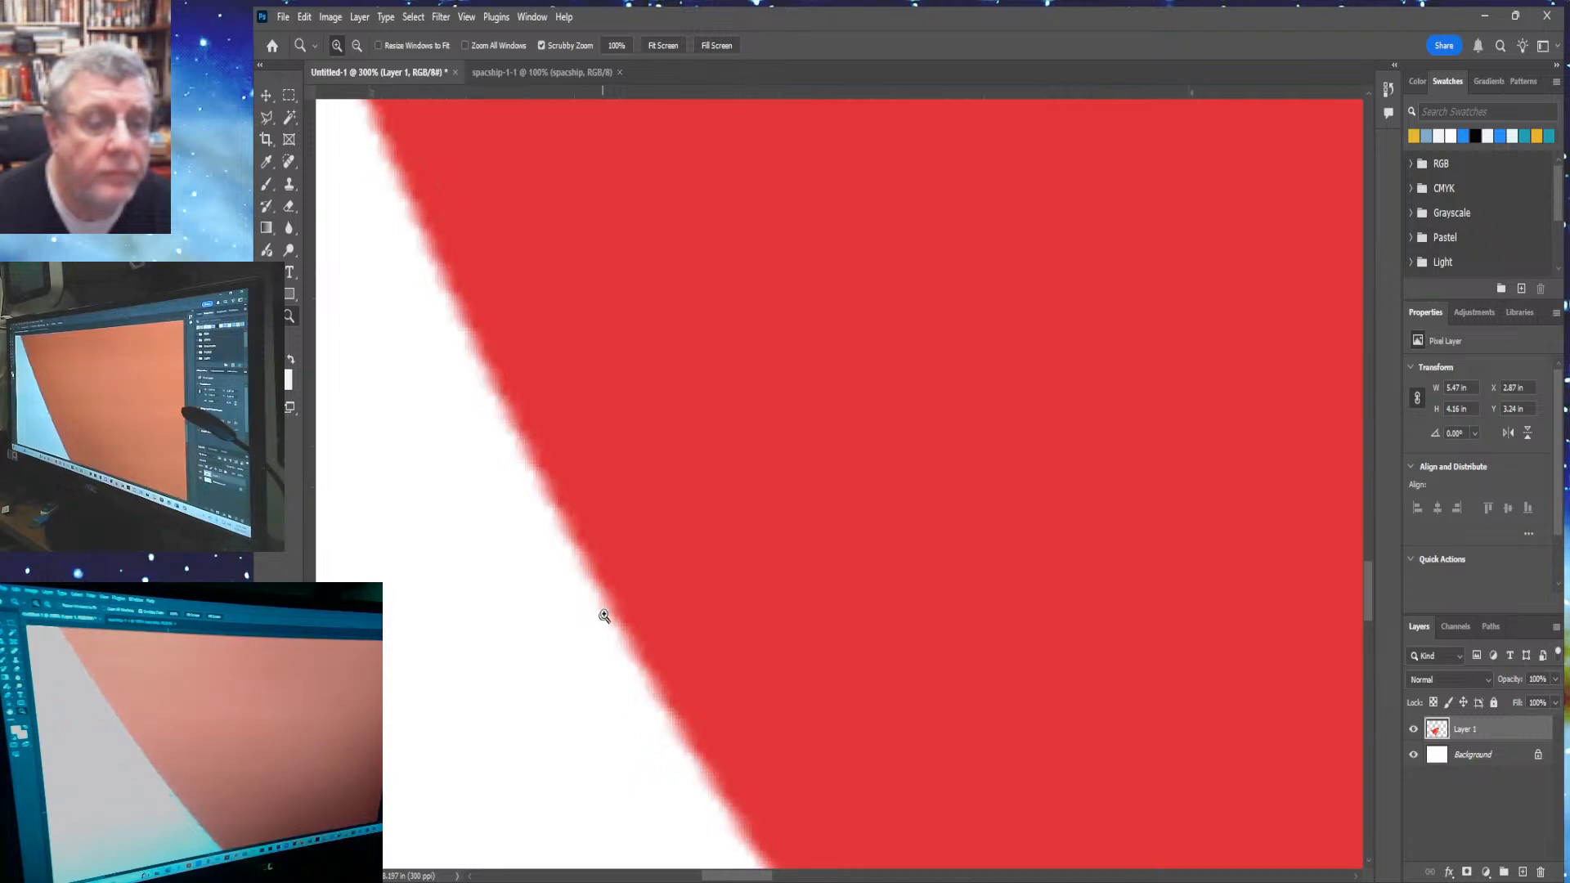
click(606, 613)
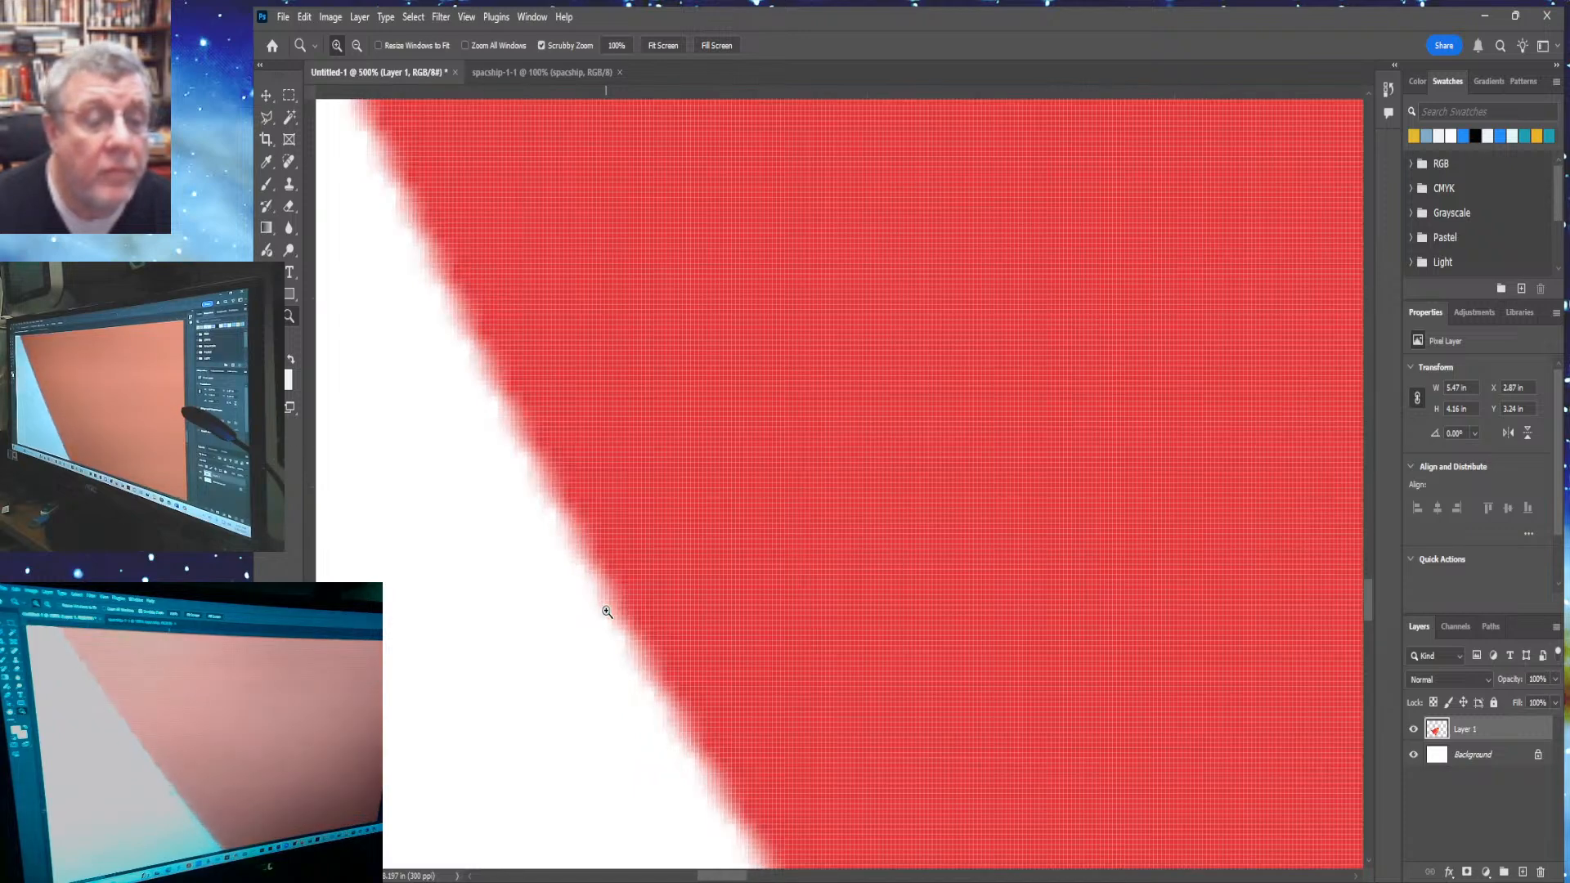
click(498, 611)
click(405, 594)
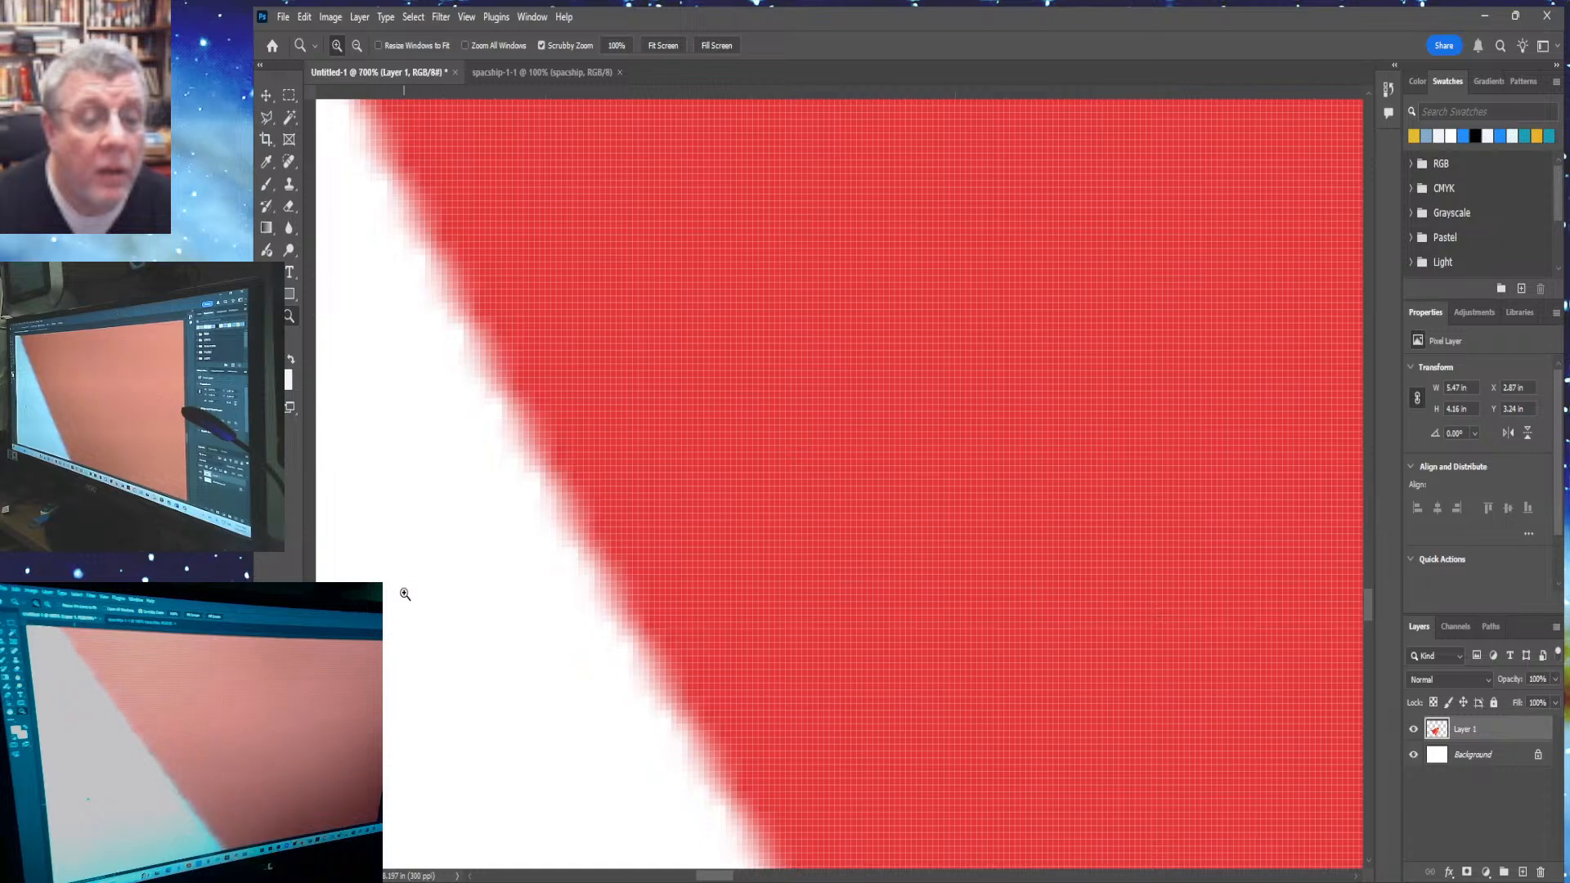
click(404, 595)
click(405, 594)
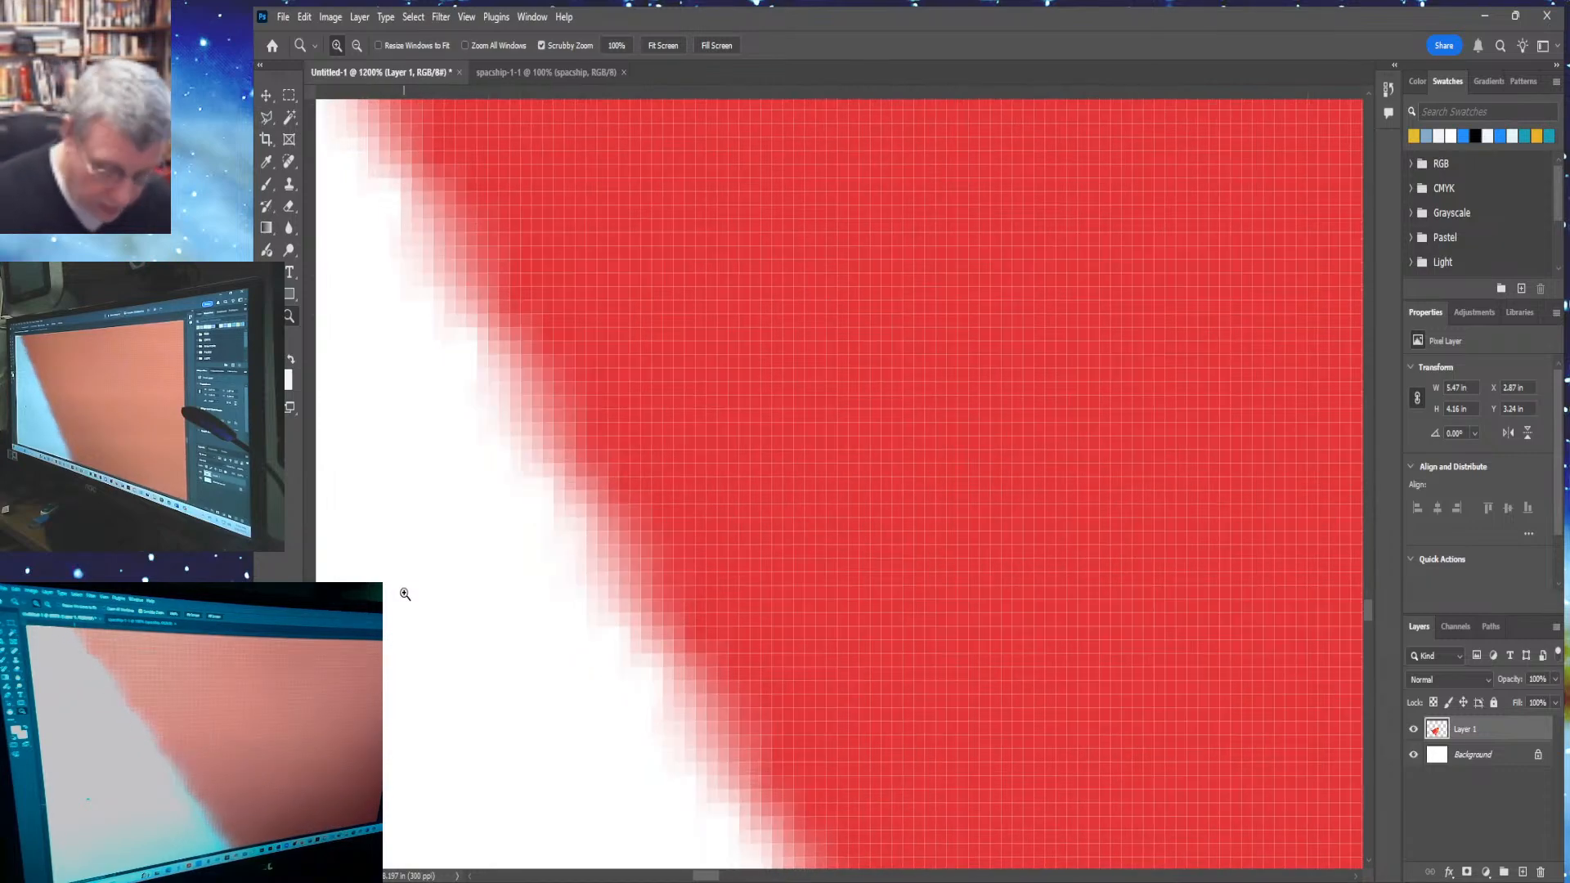
click(405, 595)
click(404, 594)
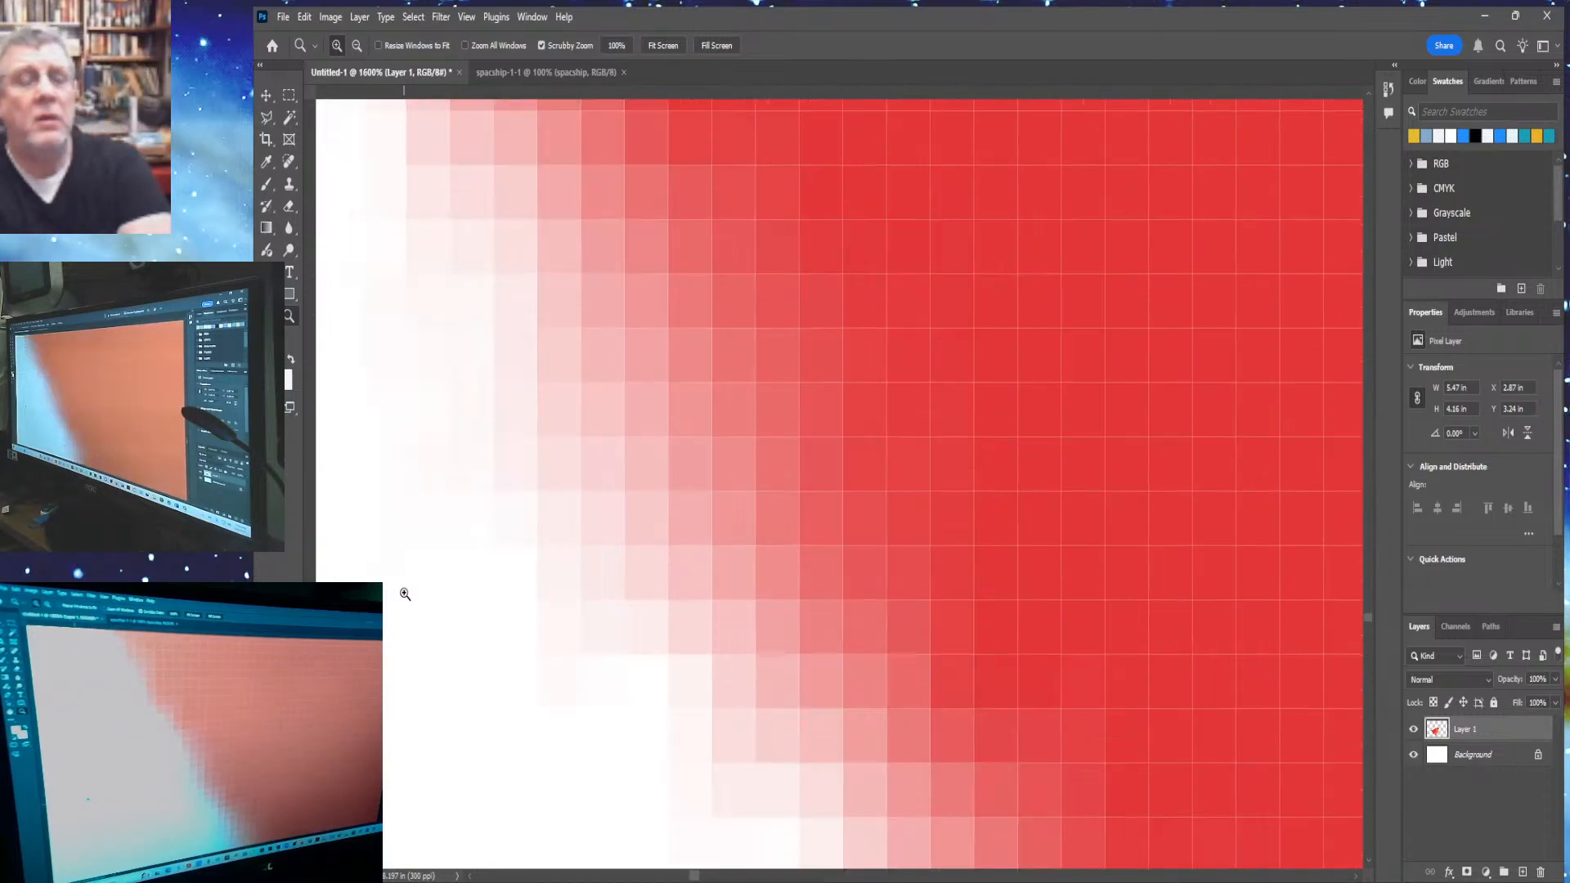
click(405, 594)
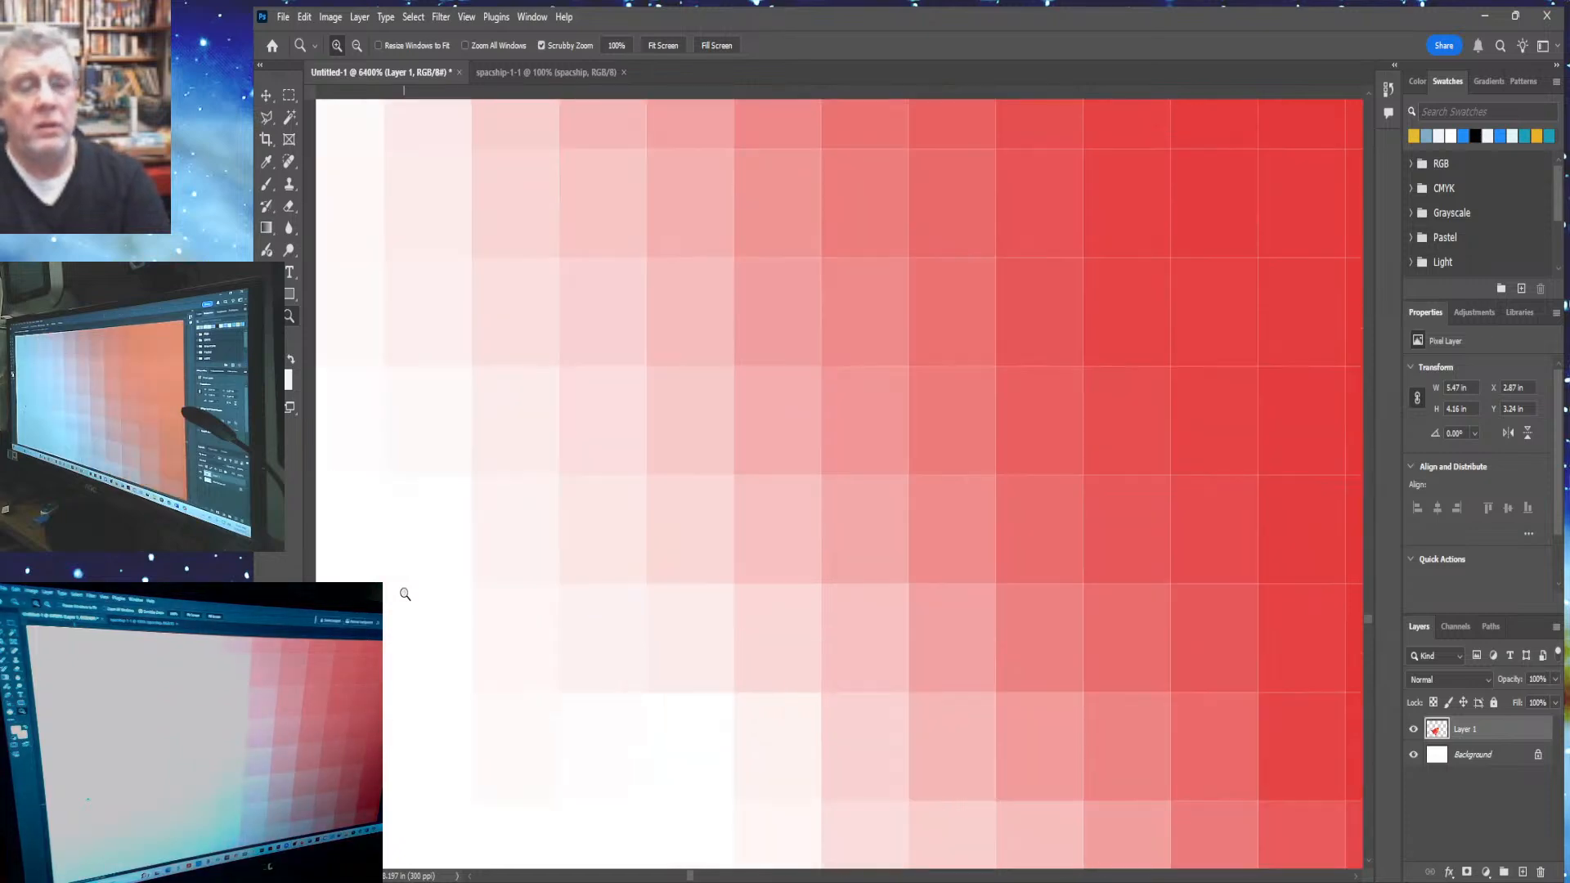
click(404, 595)
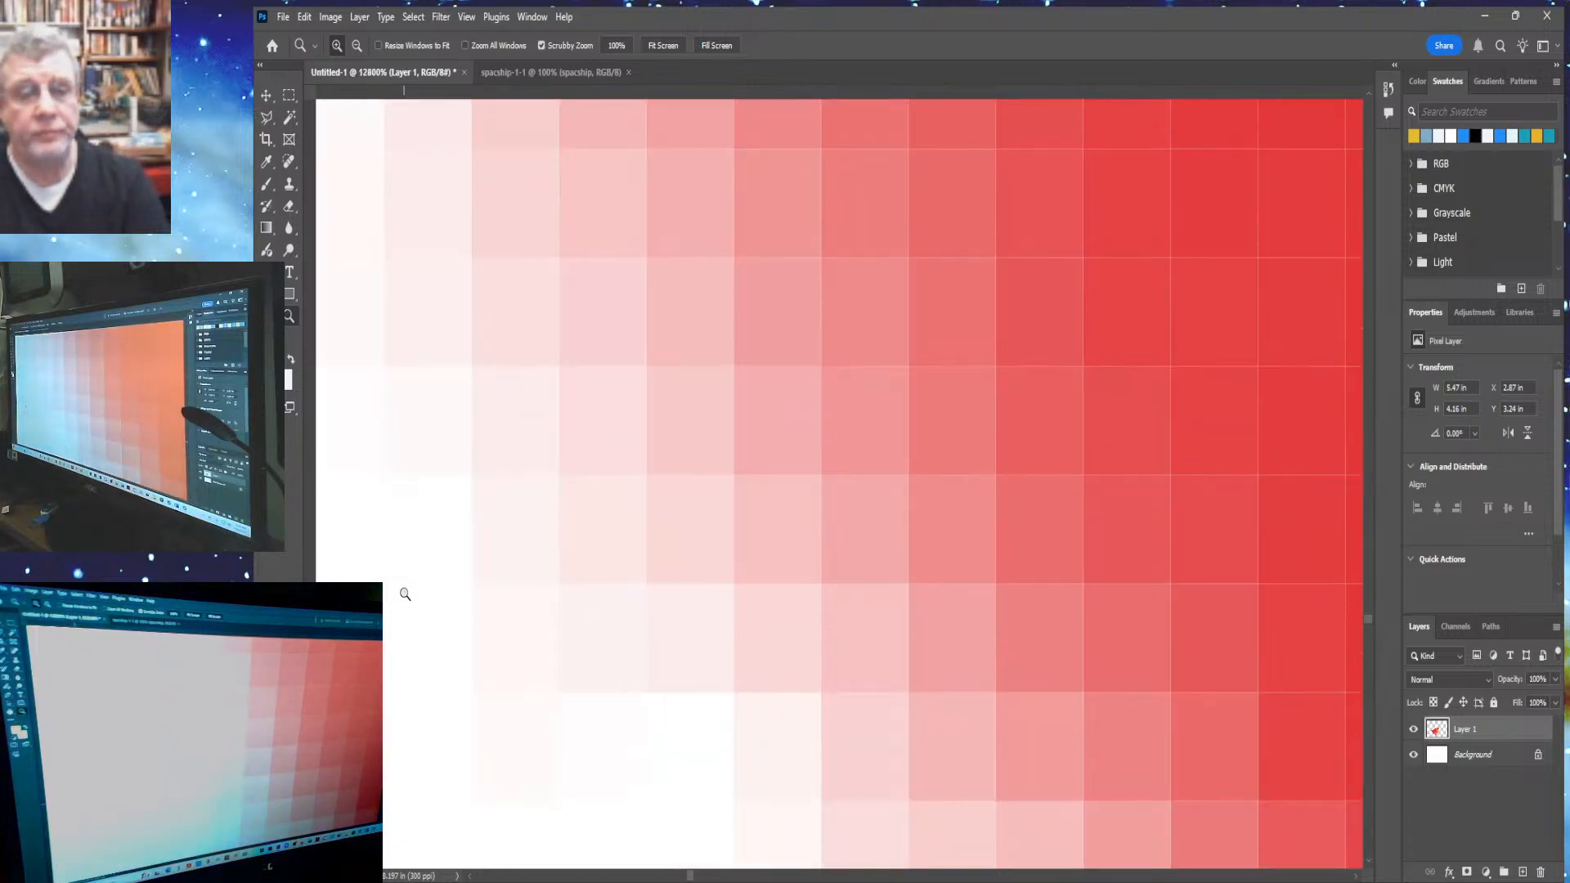
key(ctrl+0)
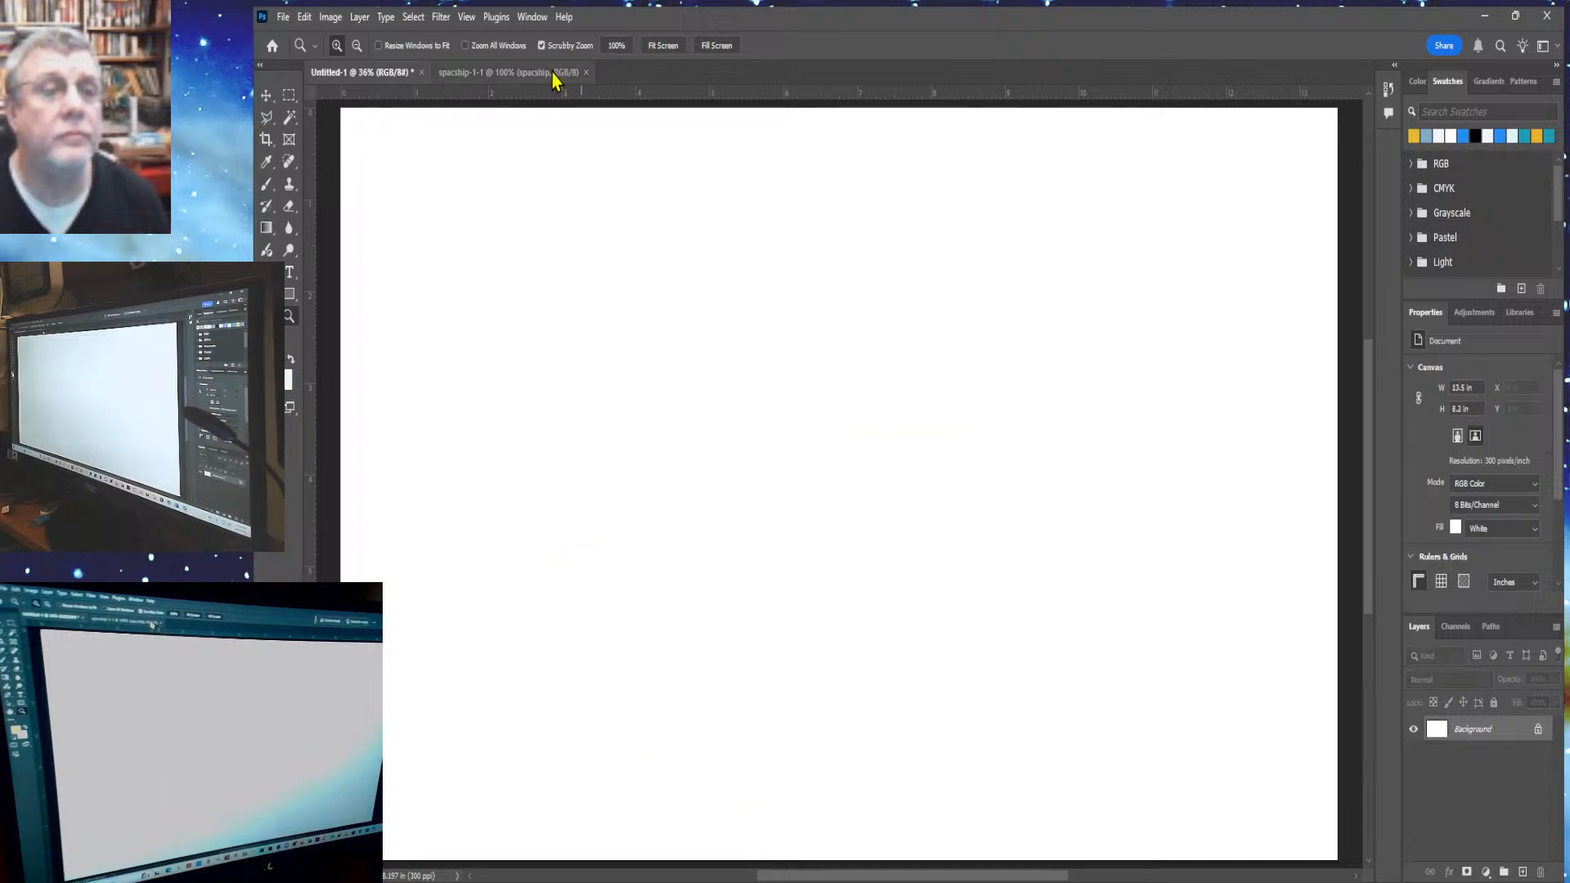
Examine the edge pixels along the undistorted spaceship's upper red body in the spacship-1-1 document
click(561, 72)
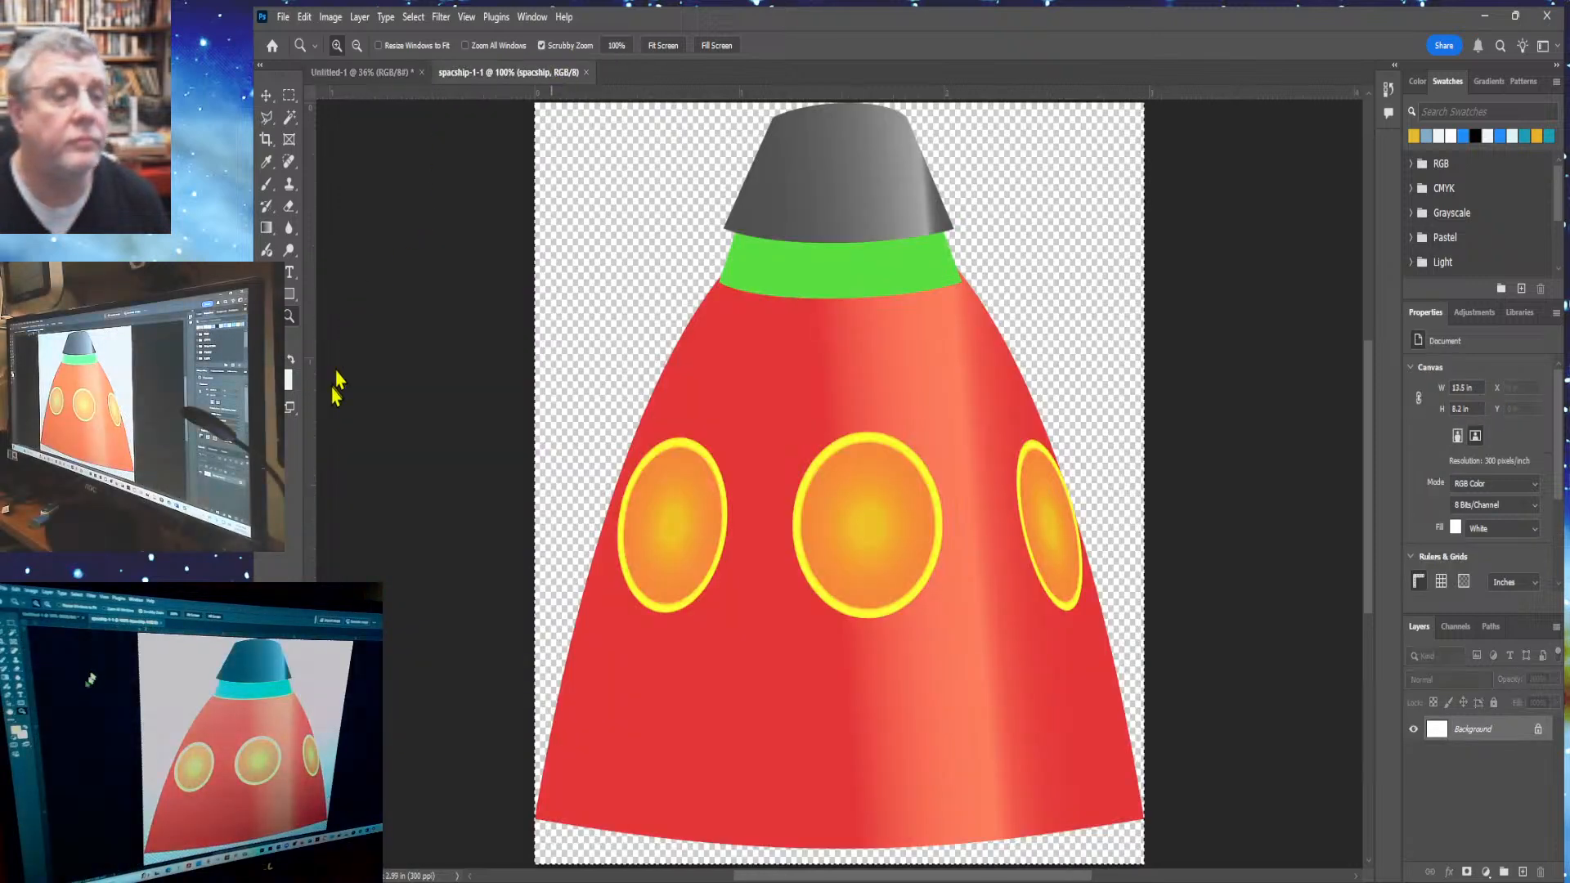
click(289, 317)
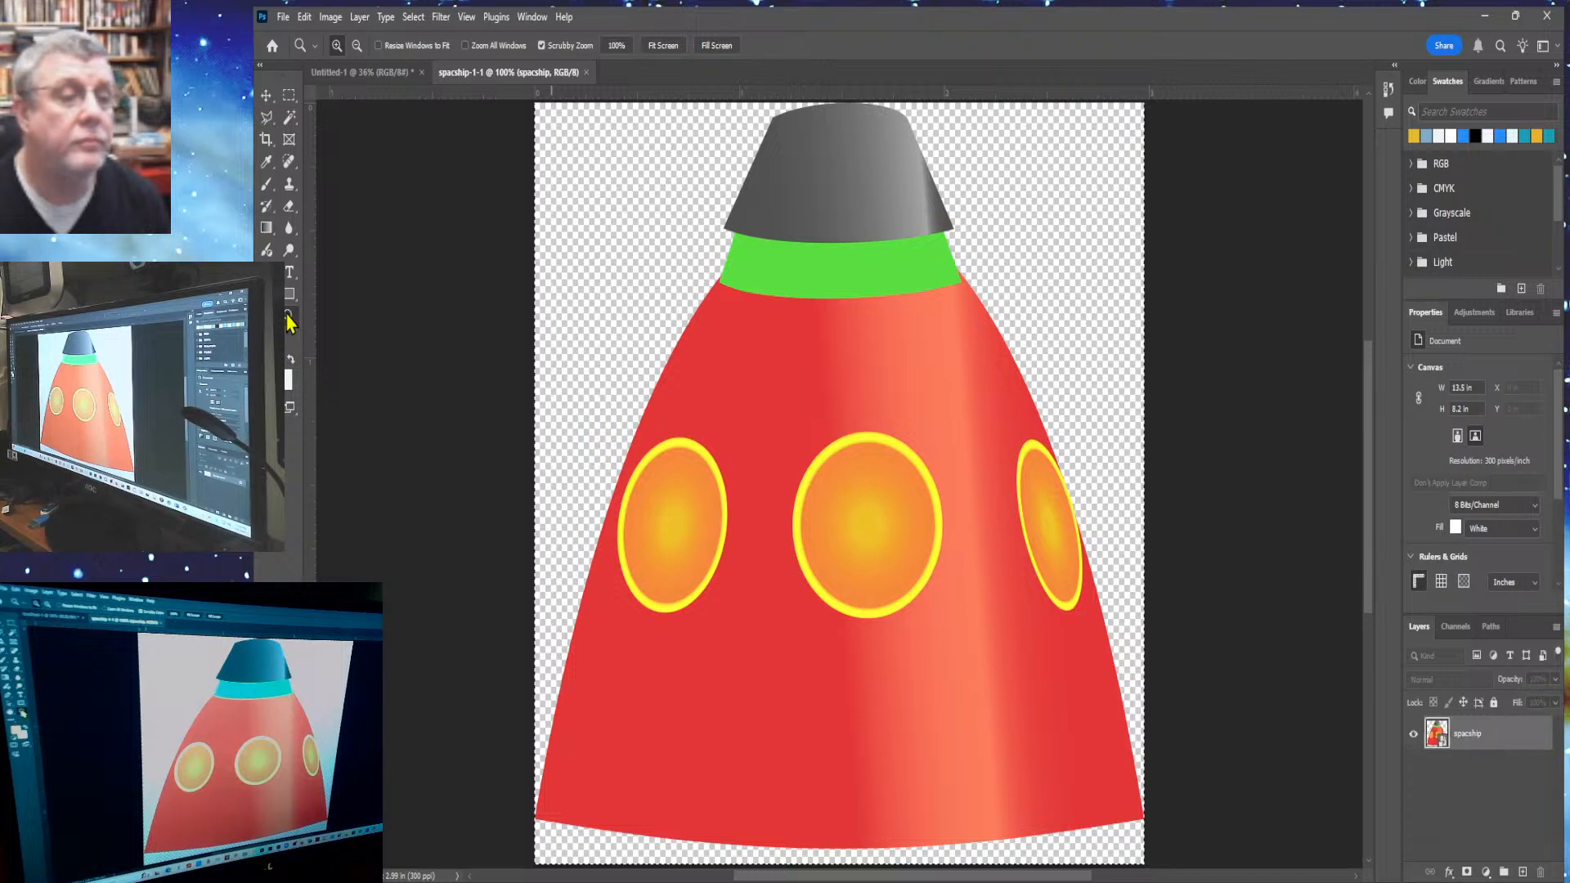
click(702, 319)
click(700, 314)
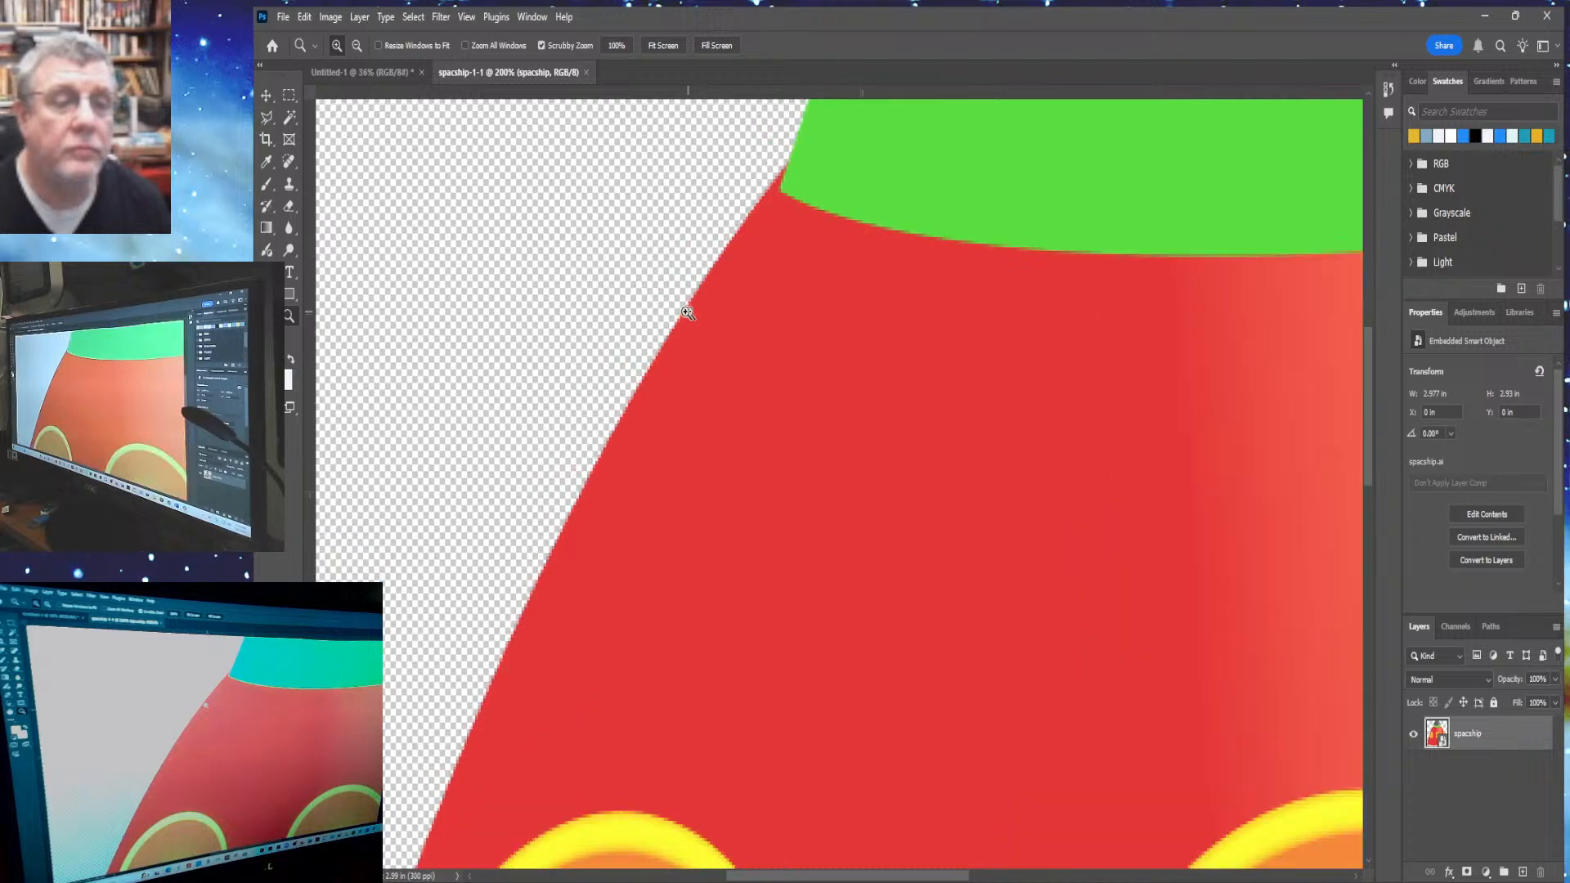
click(680, 321)
click(679, 320)
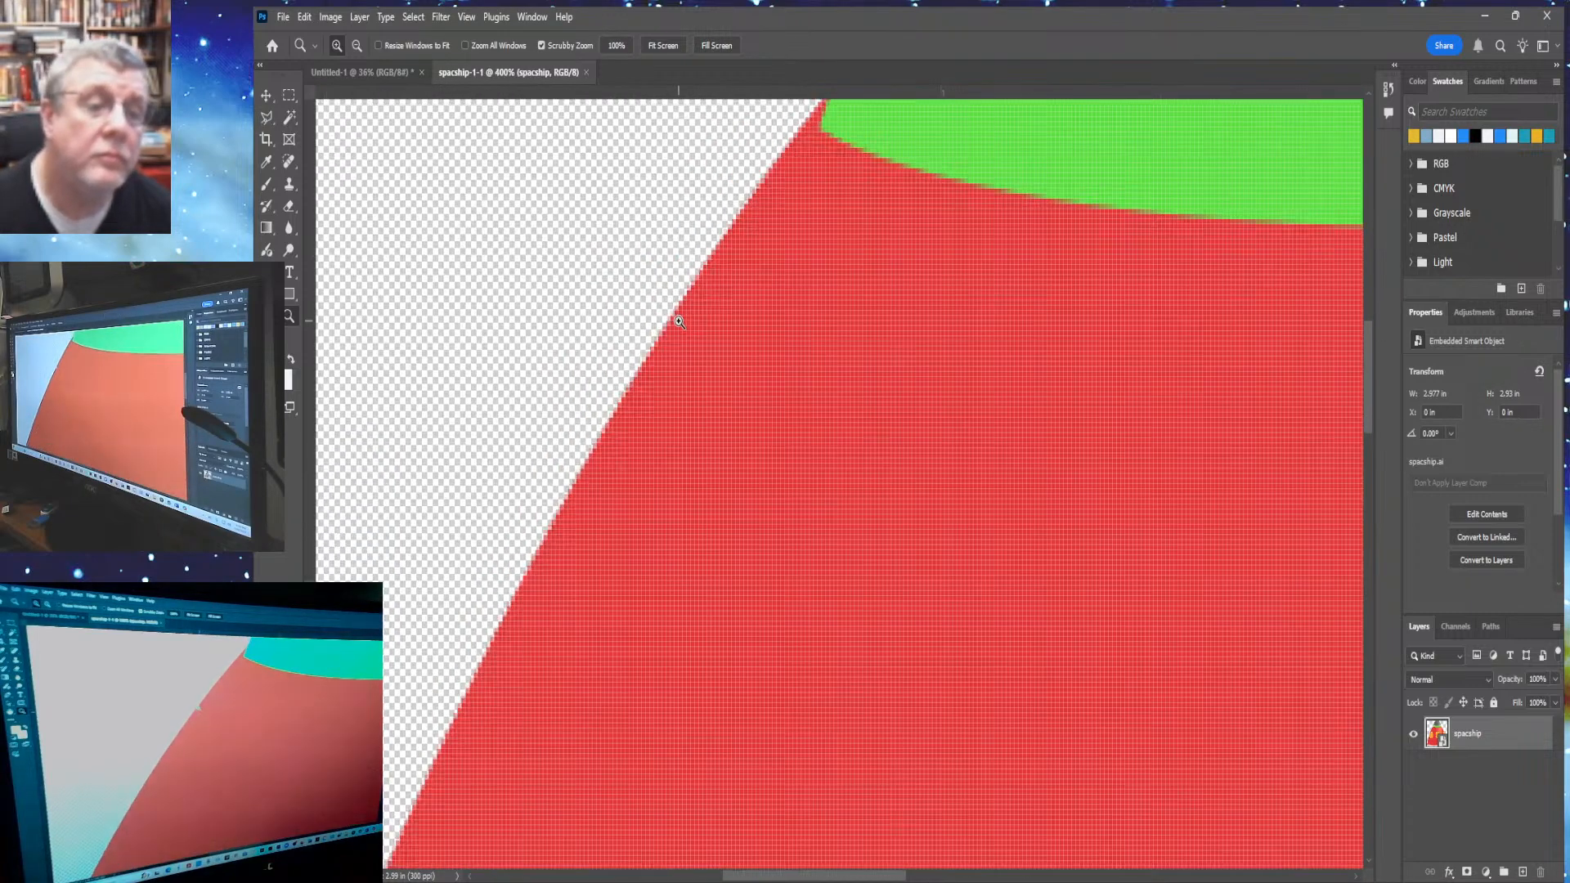
click(679, 320)
click(679, 321)
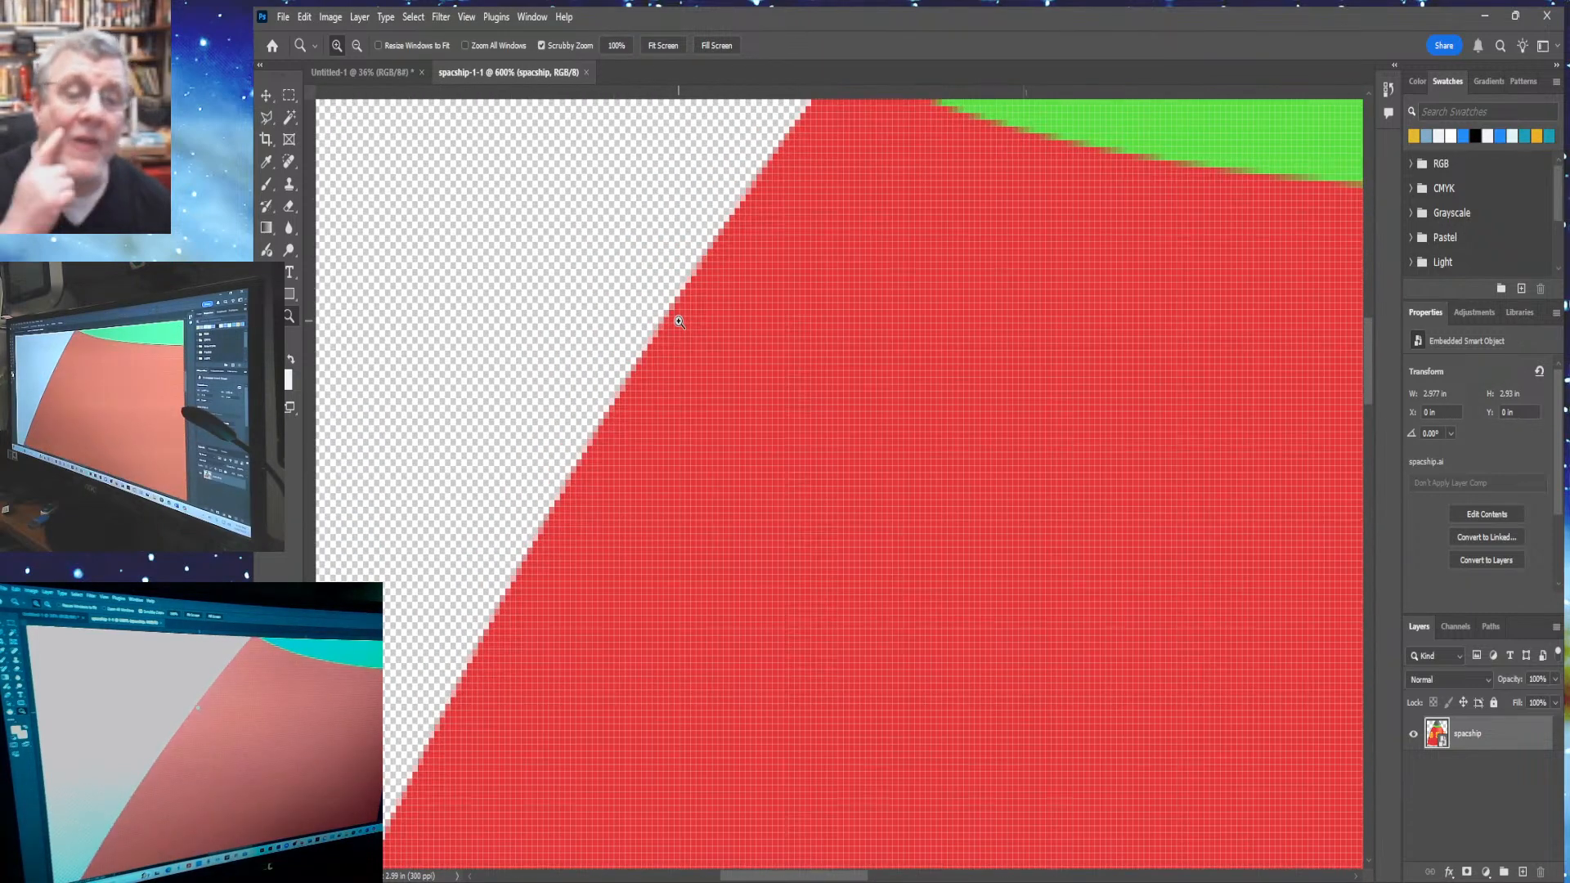
click(680, 321)
click(679, 320)
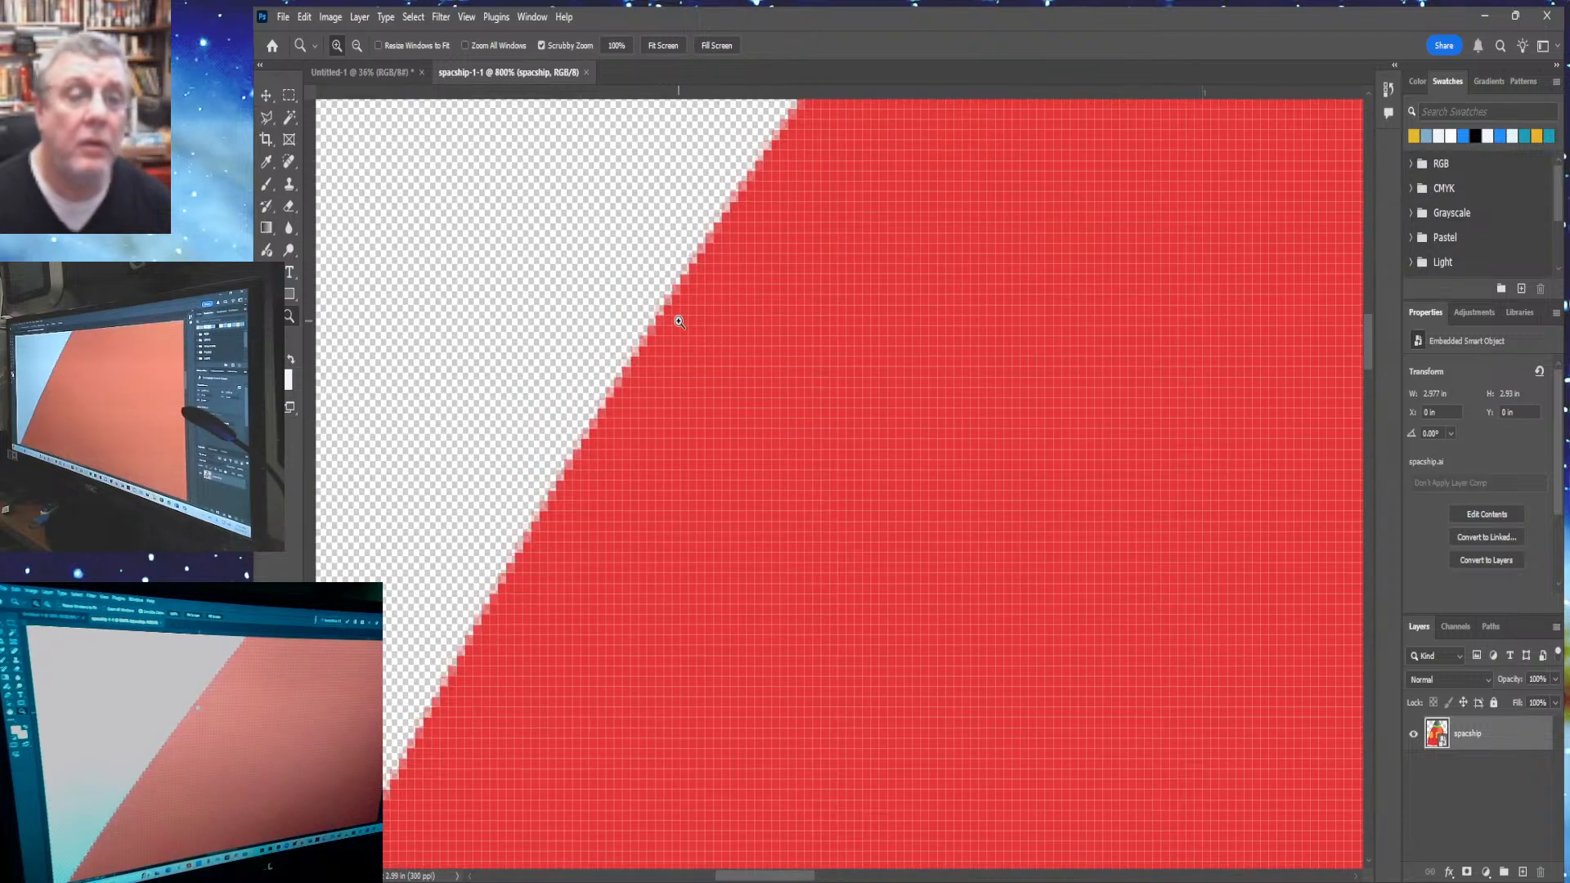
click(679, 320)
key(ctrl+0)
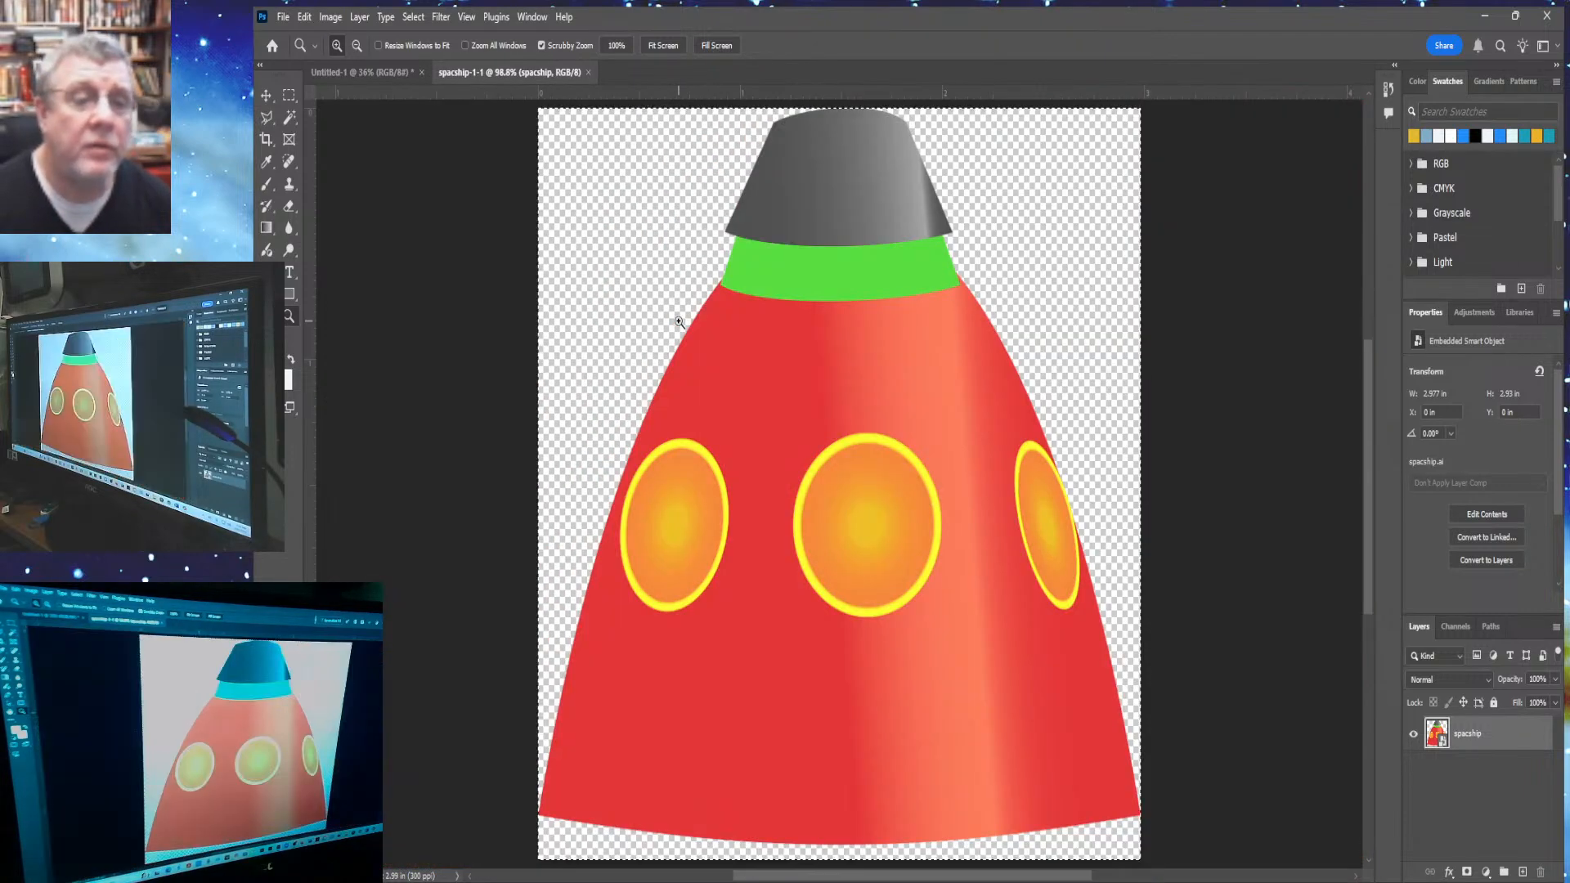
Close the spacship-1-1 document and create a new empty path in Untitled-1
click(591, 72)
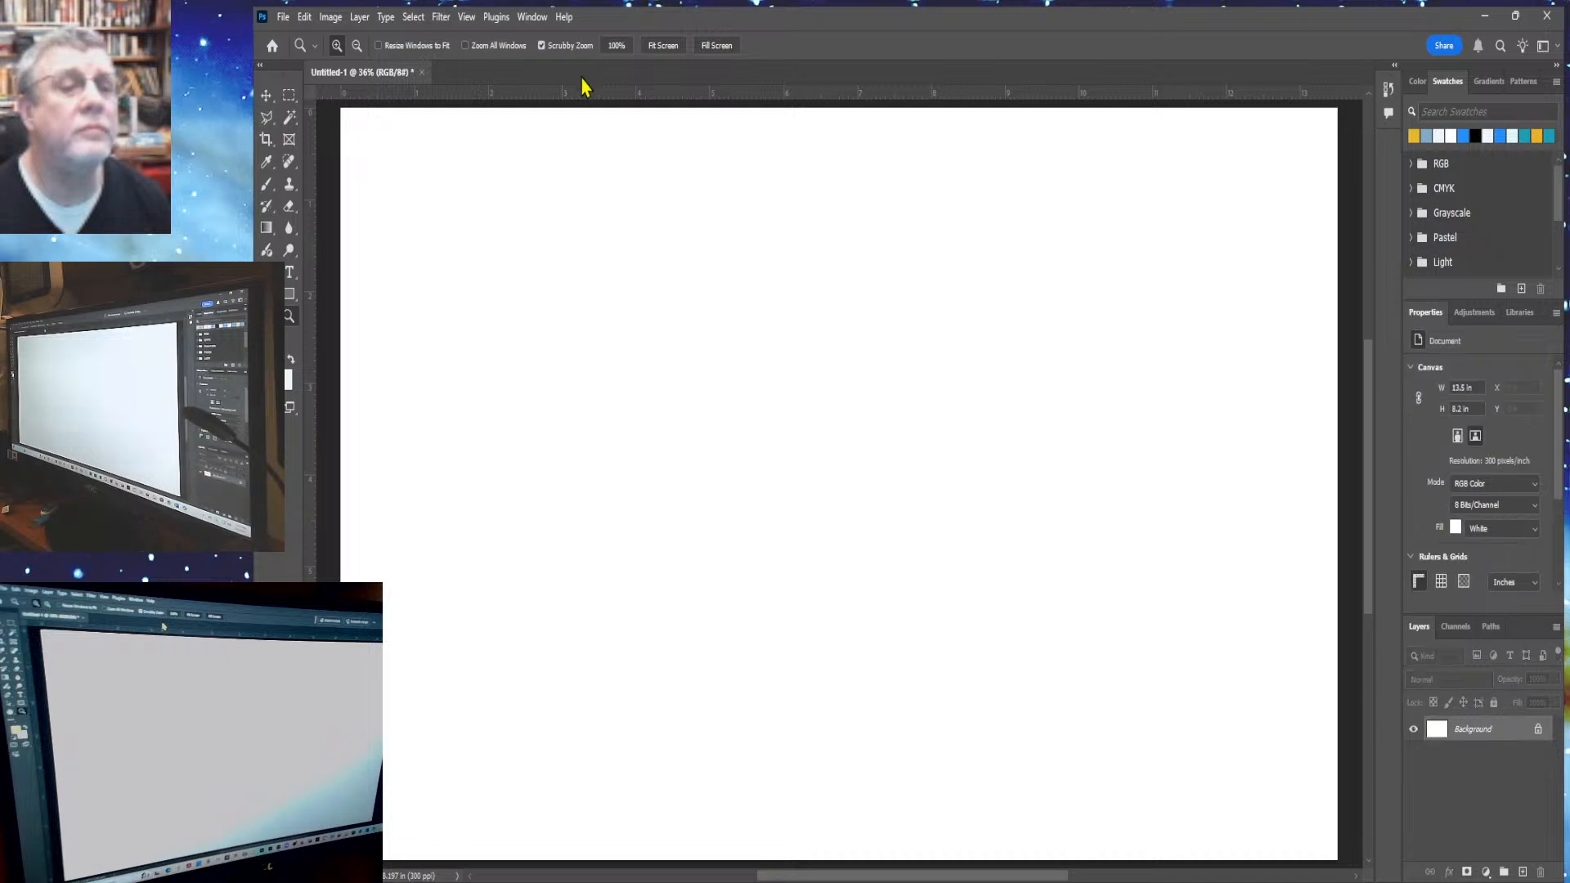
click(305, 23)
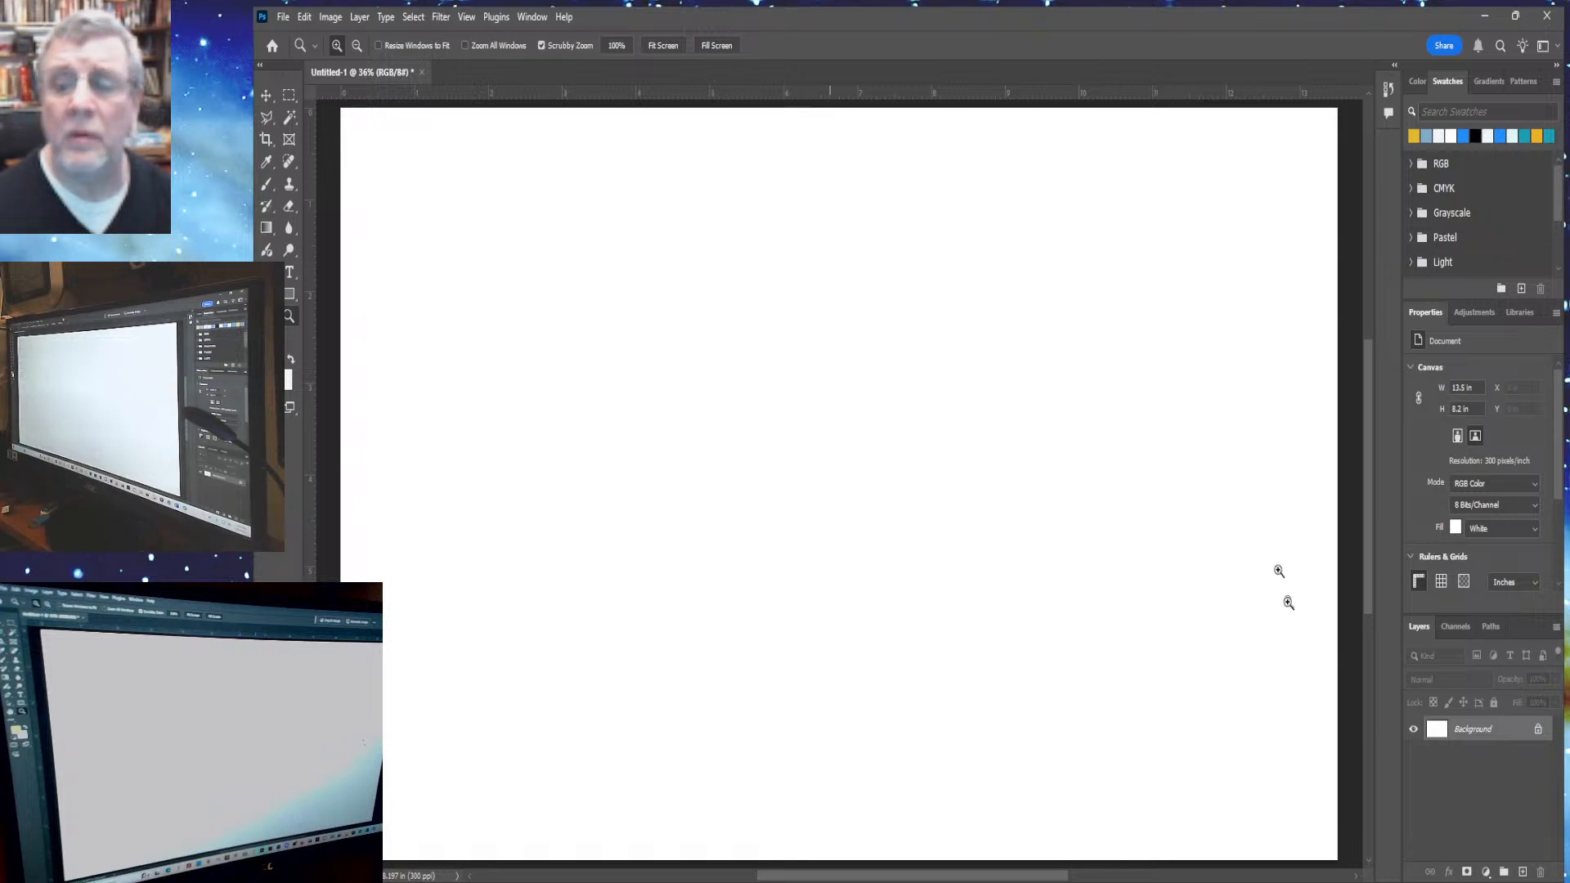
click(1489, 630)
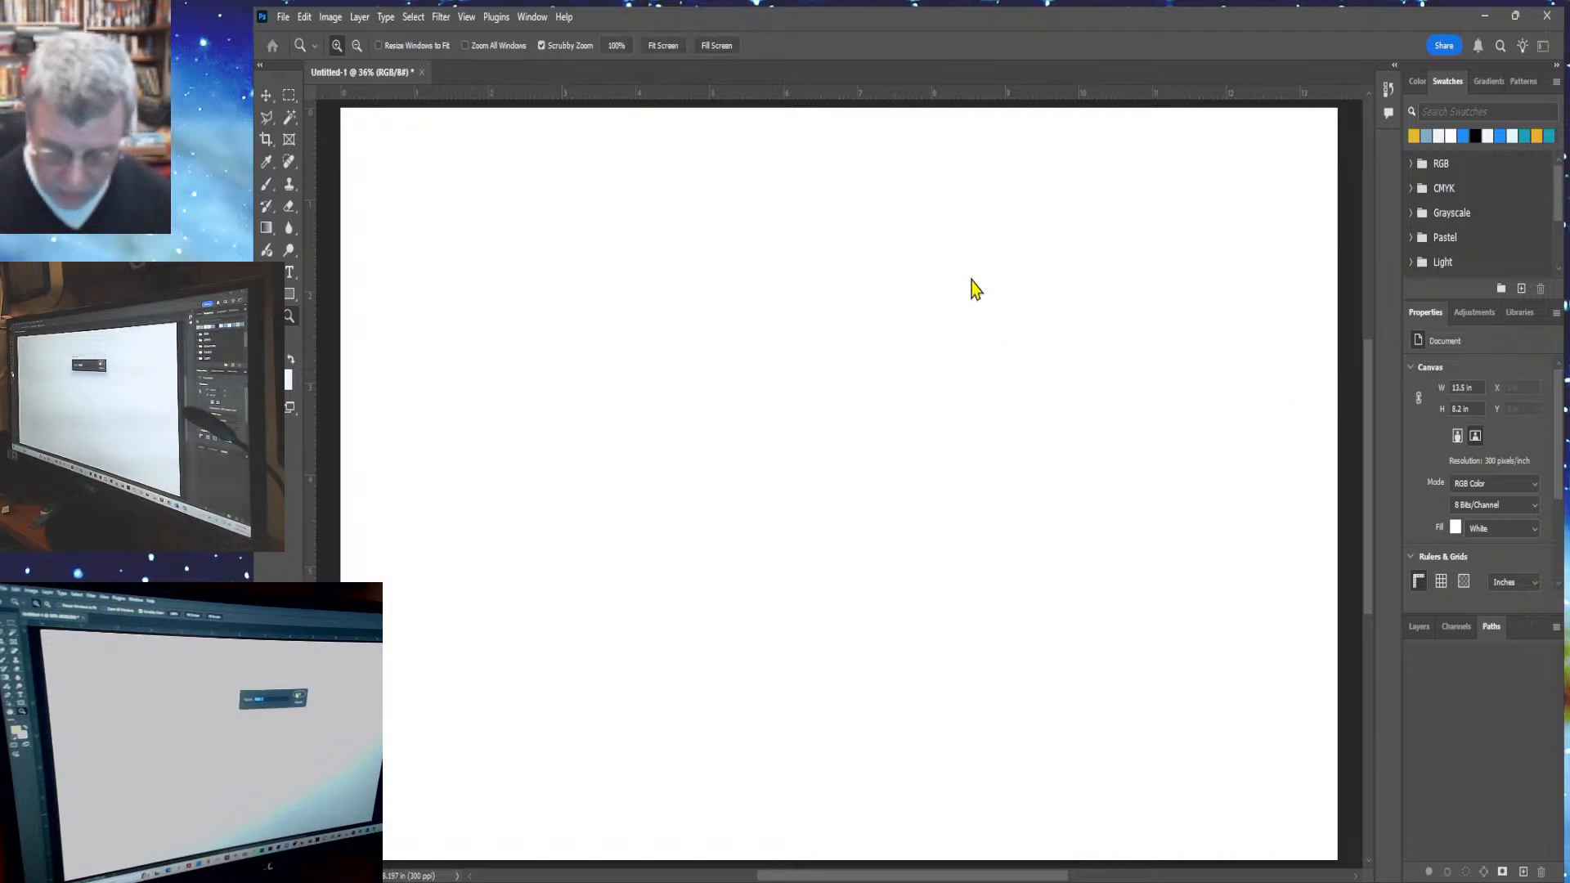
key(ctrl+plus)
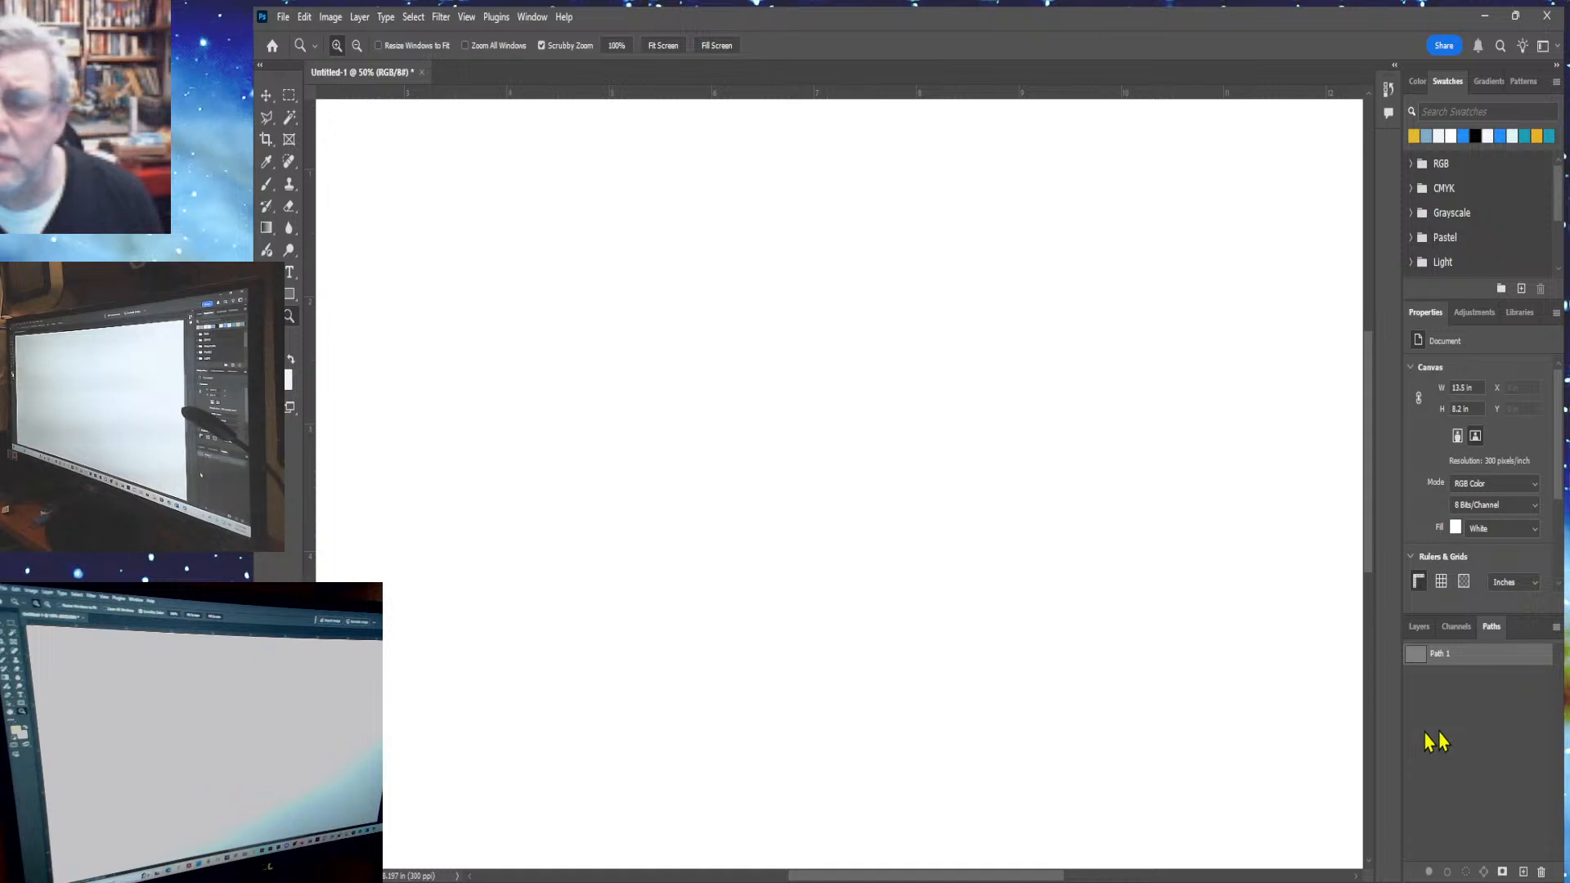
click(1558, 628)
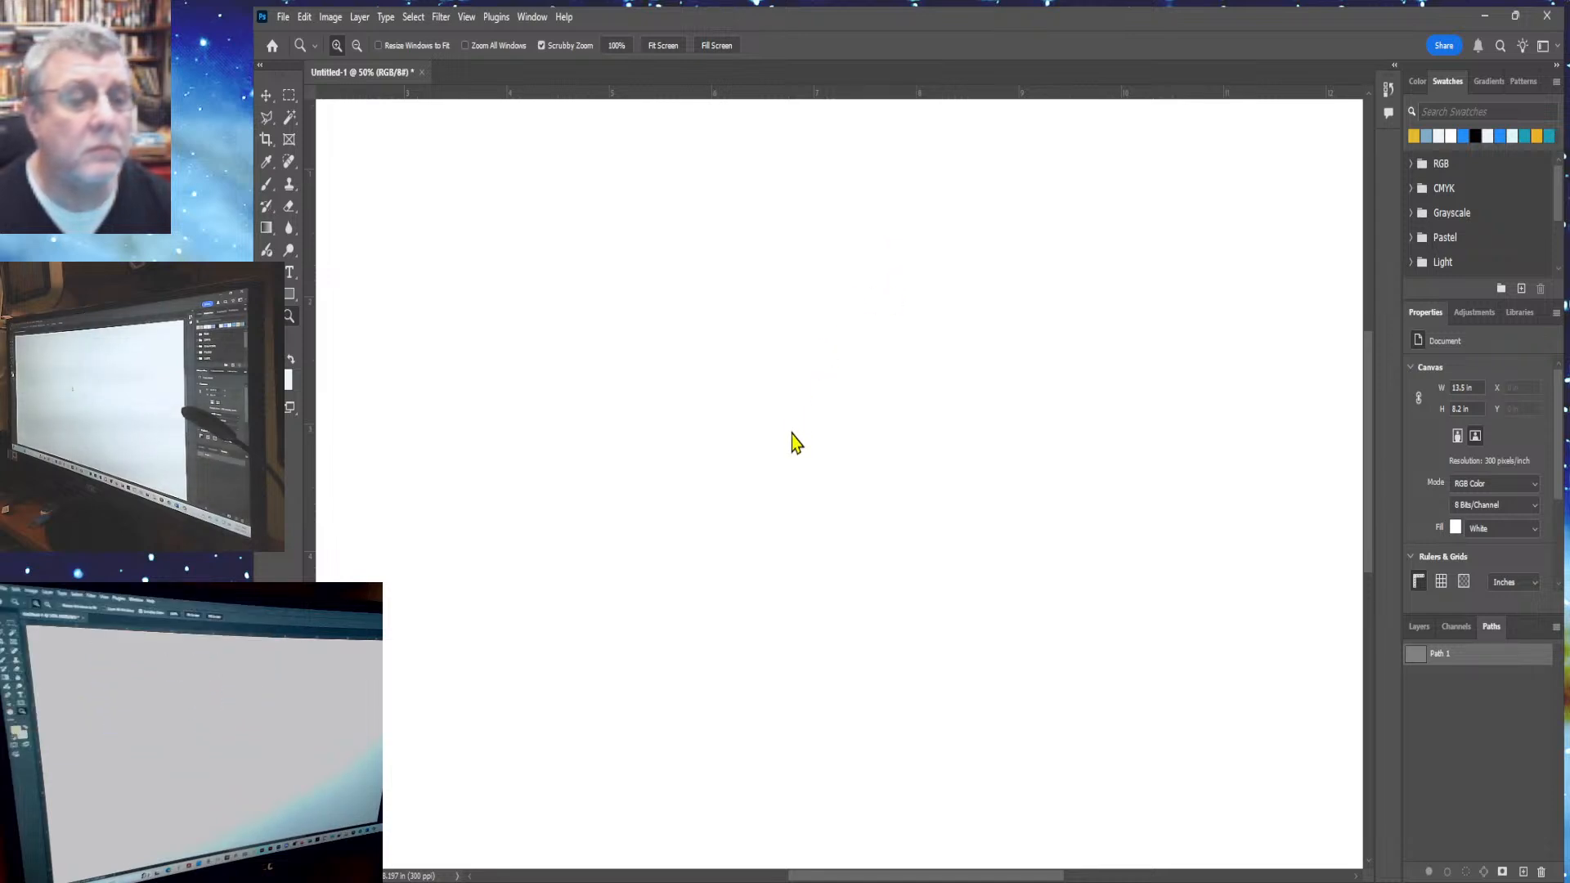
Place spacship.ai as an embedded smart object in the center of Untitled-1 and commit the placement
key(ctrl+n)
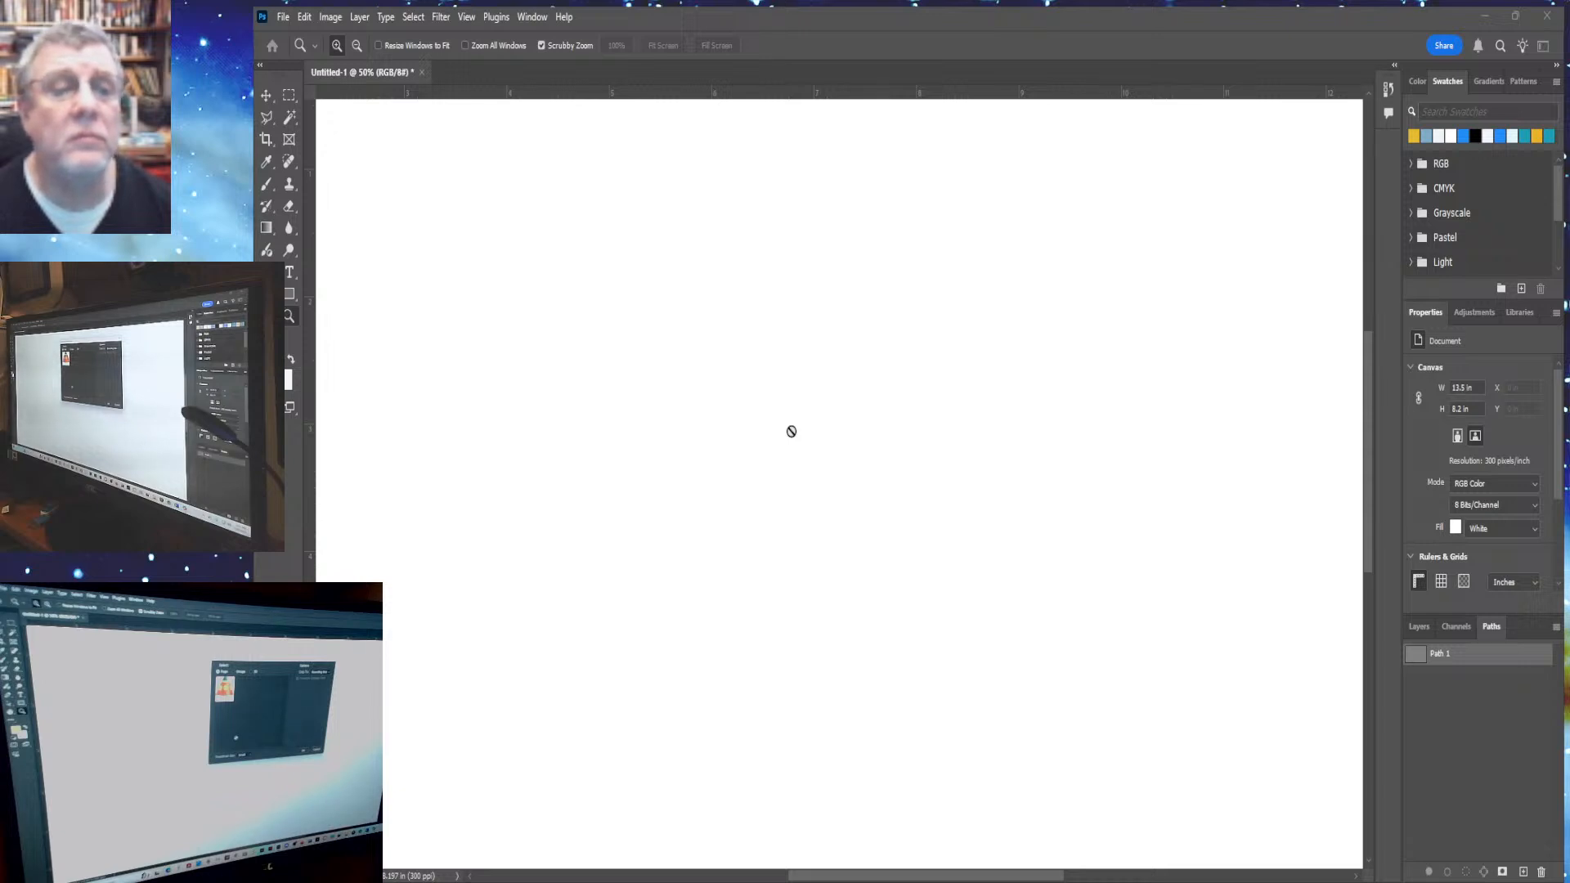
click(1024, 513)
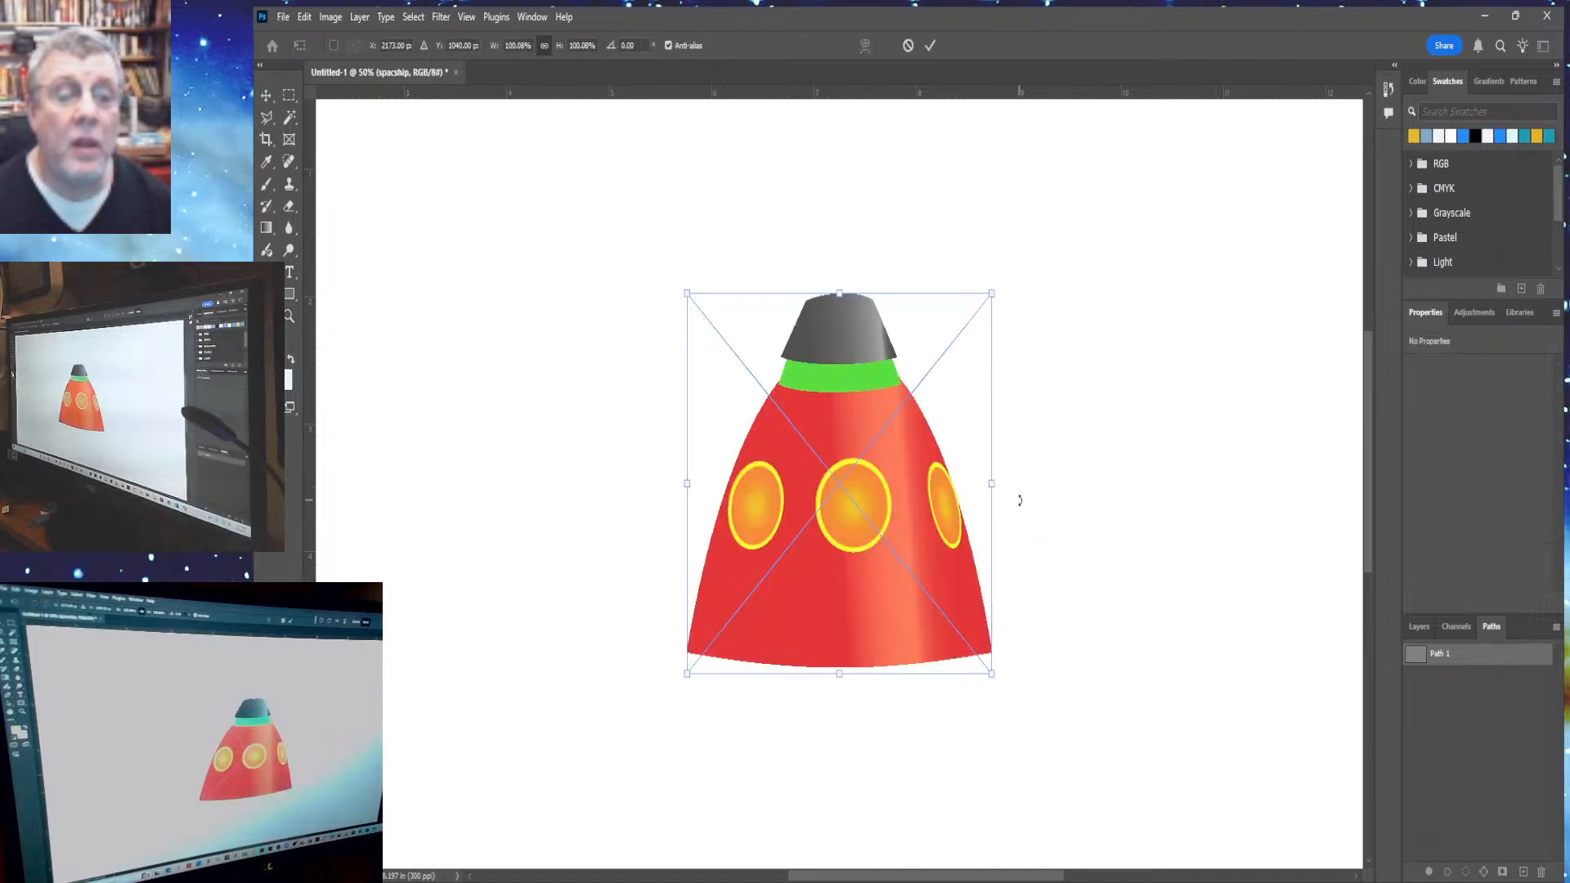
click(289, 318)
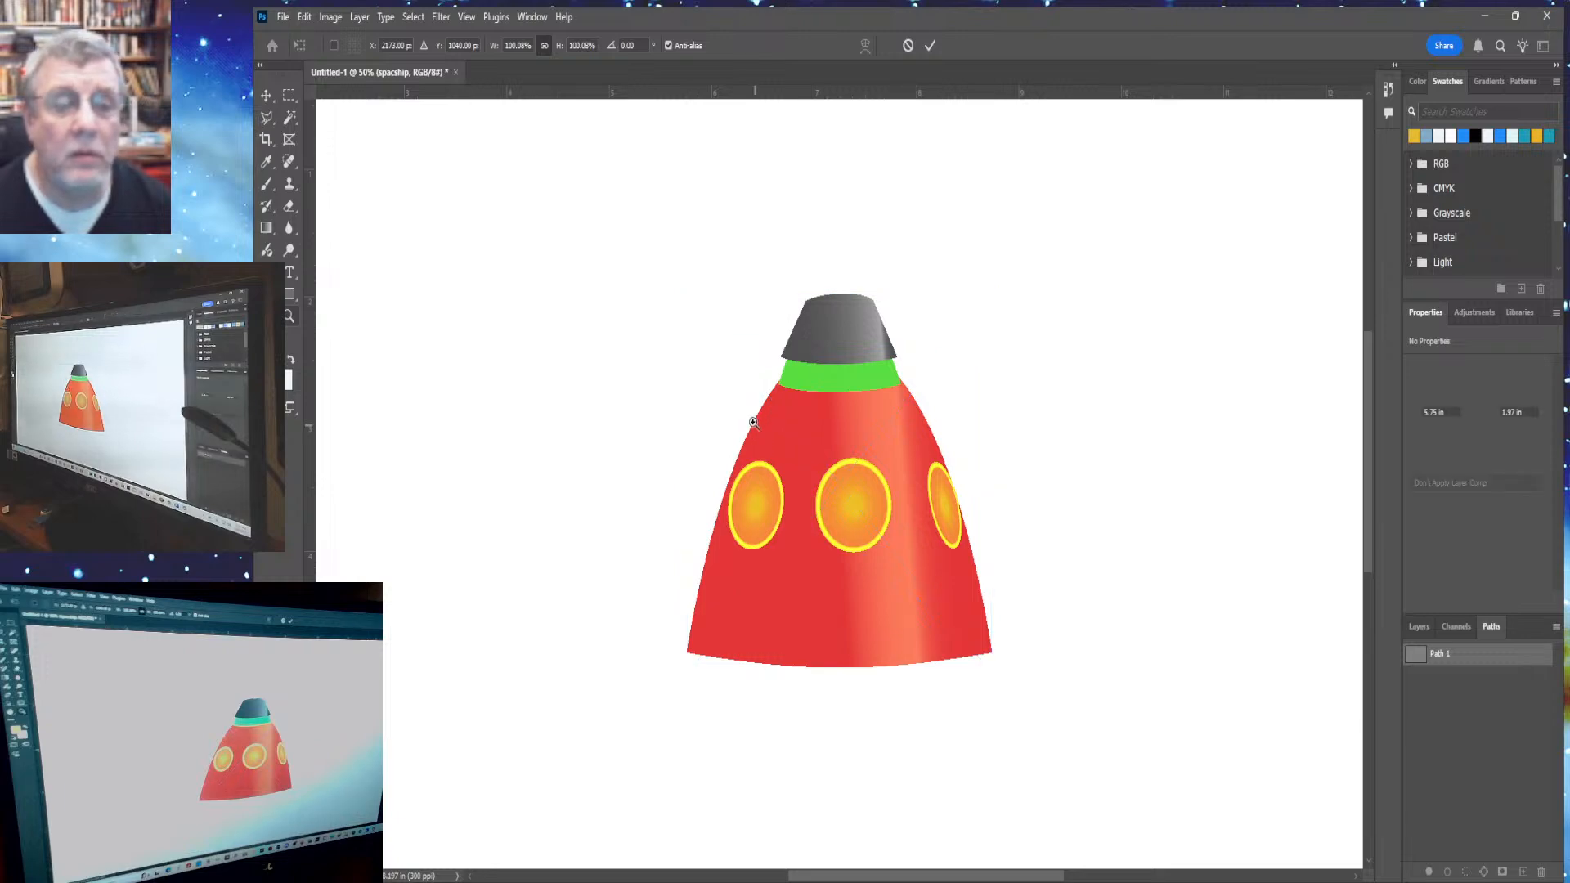
Examine the edge pixels along the embedded spaceship's upper left red body at up to 700% magnification
click(753, 423)
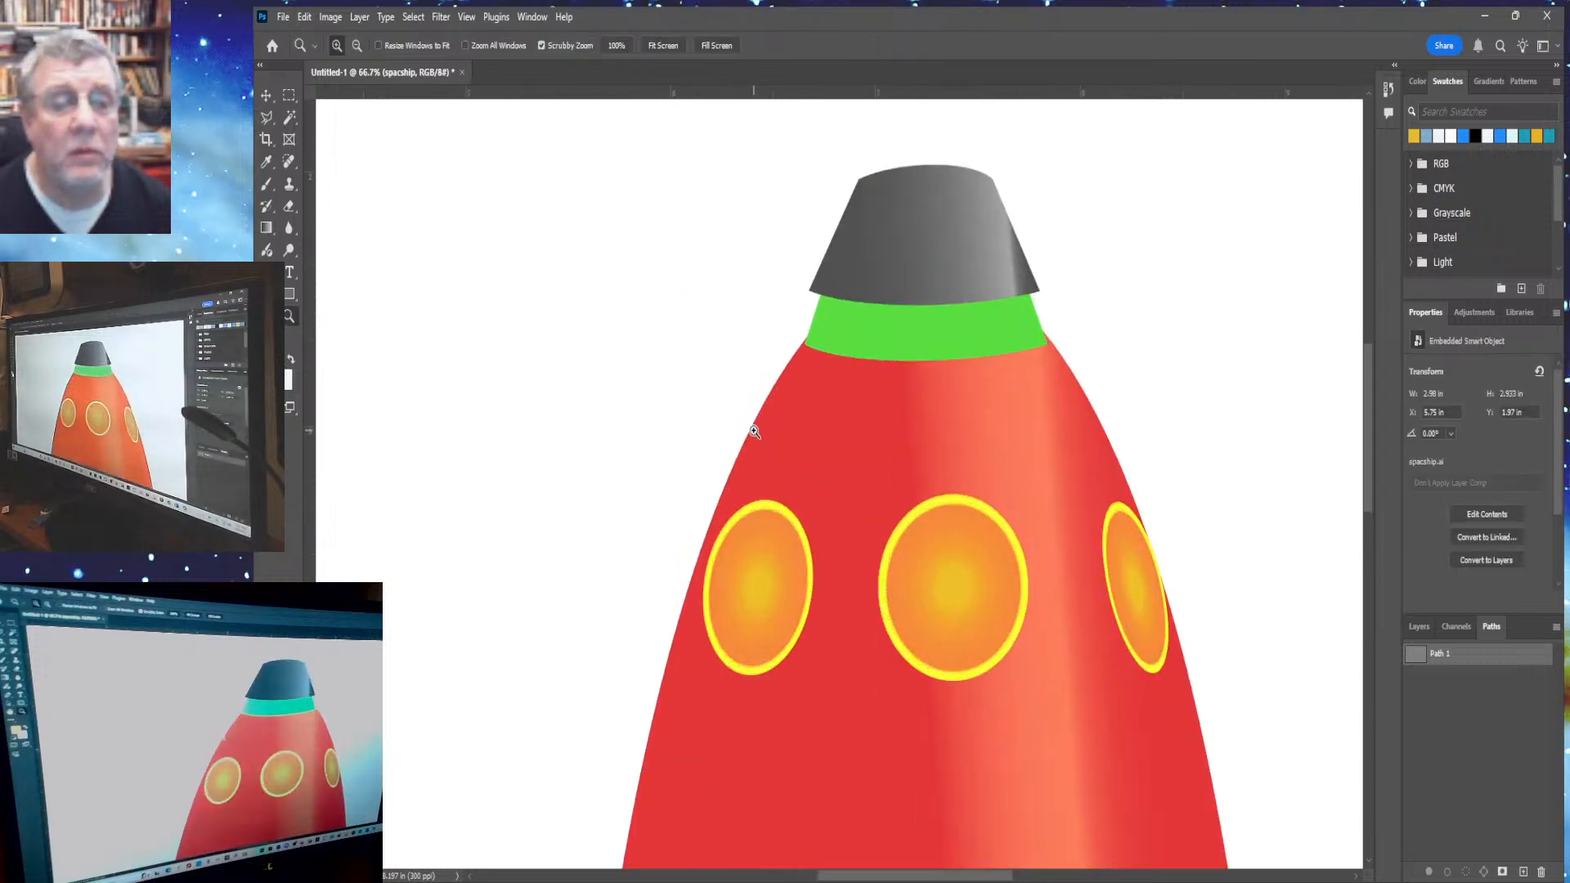
click(753, 431)
click(753, 432)
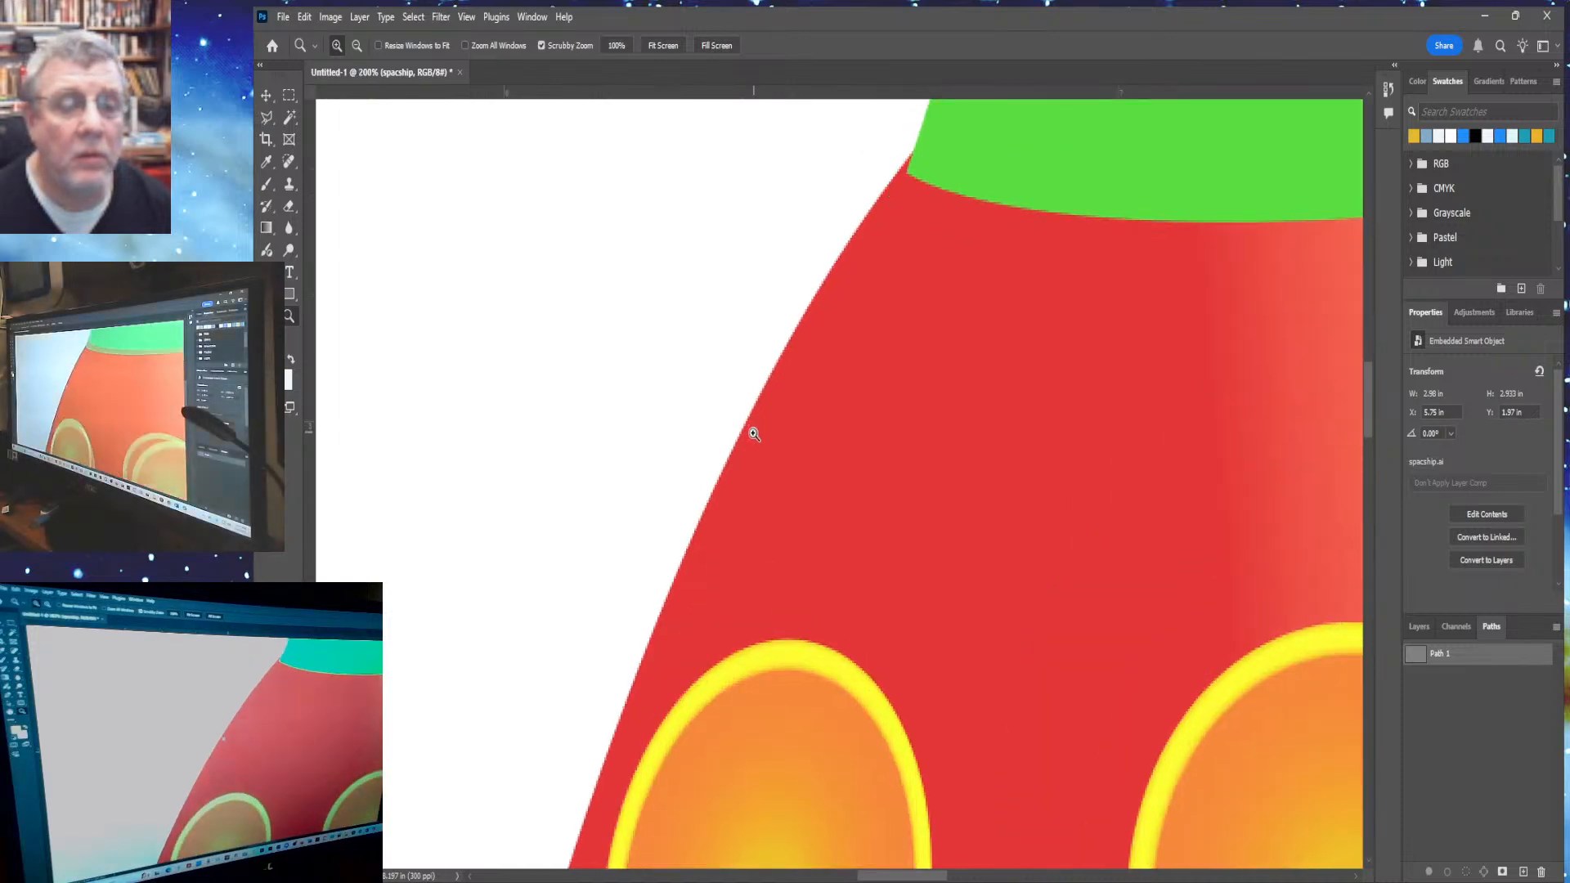
click(753, 434)
click(744, 434)
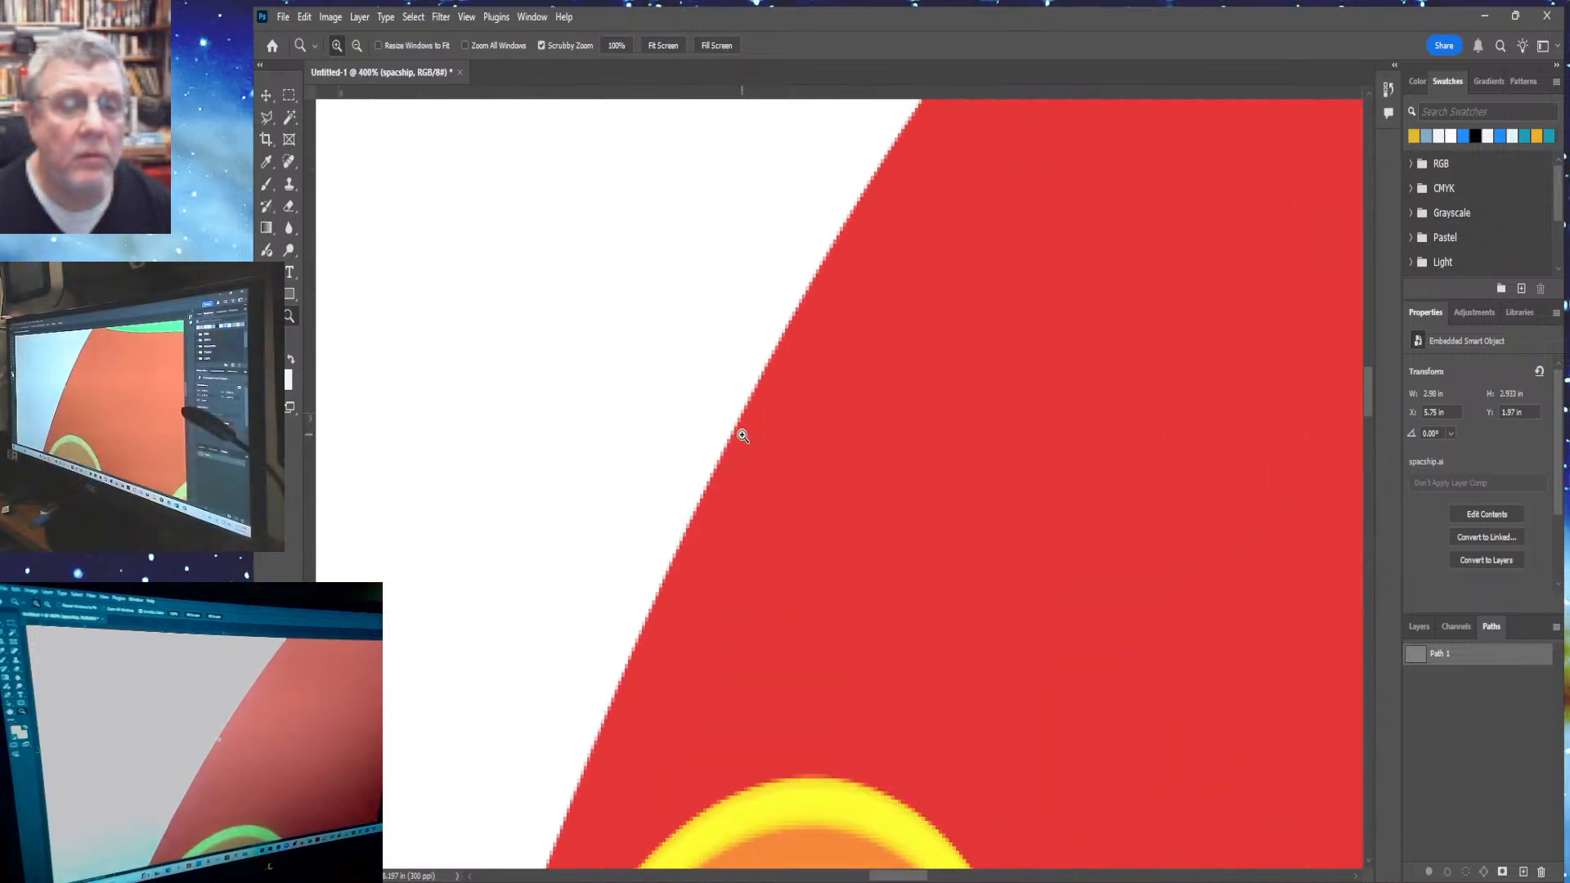
click(742, 435)
click(740, 437)
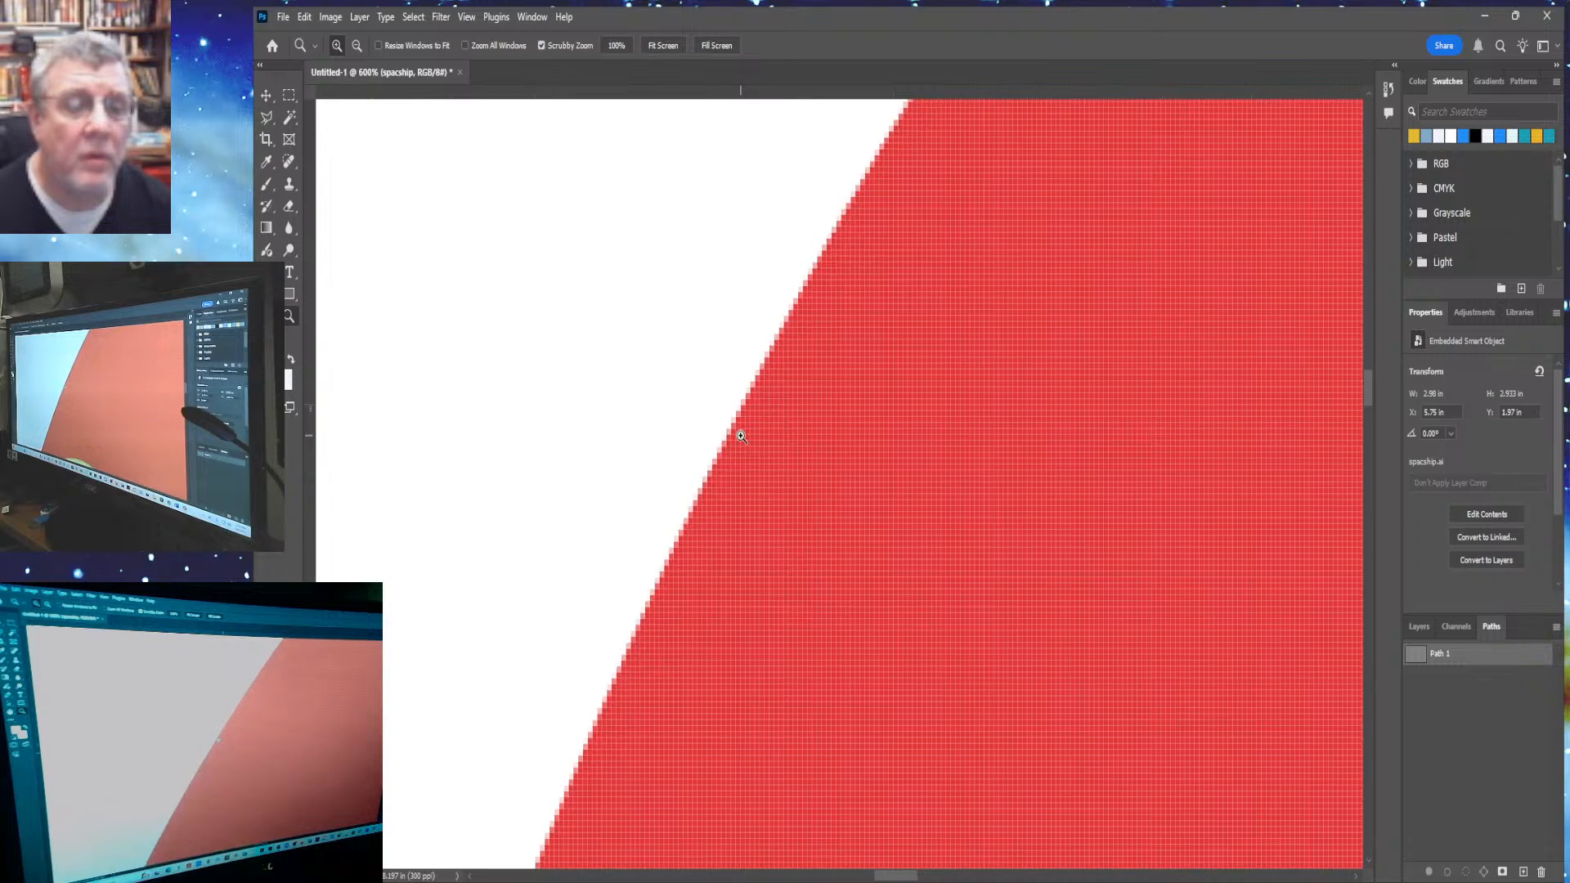
click(741, 436)
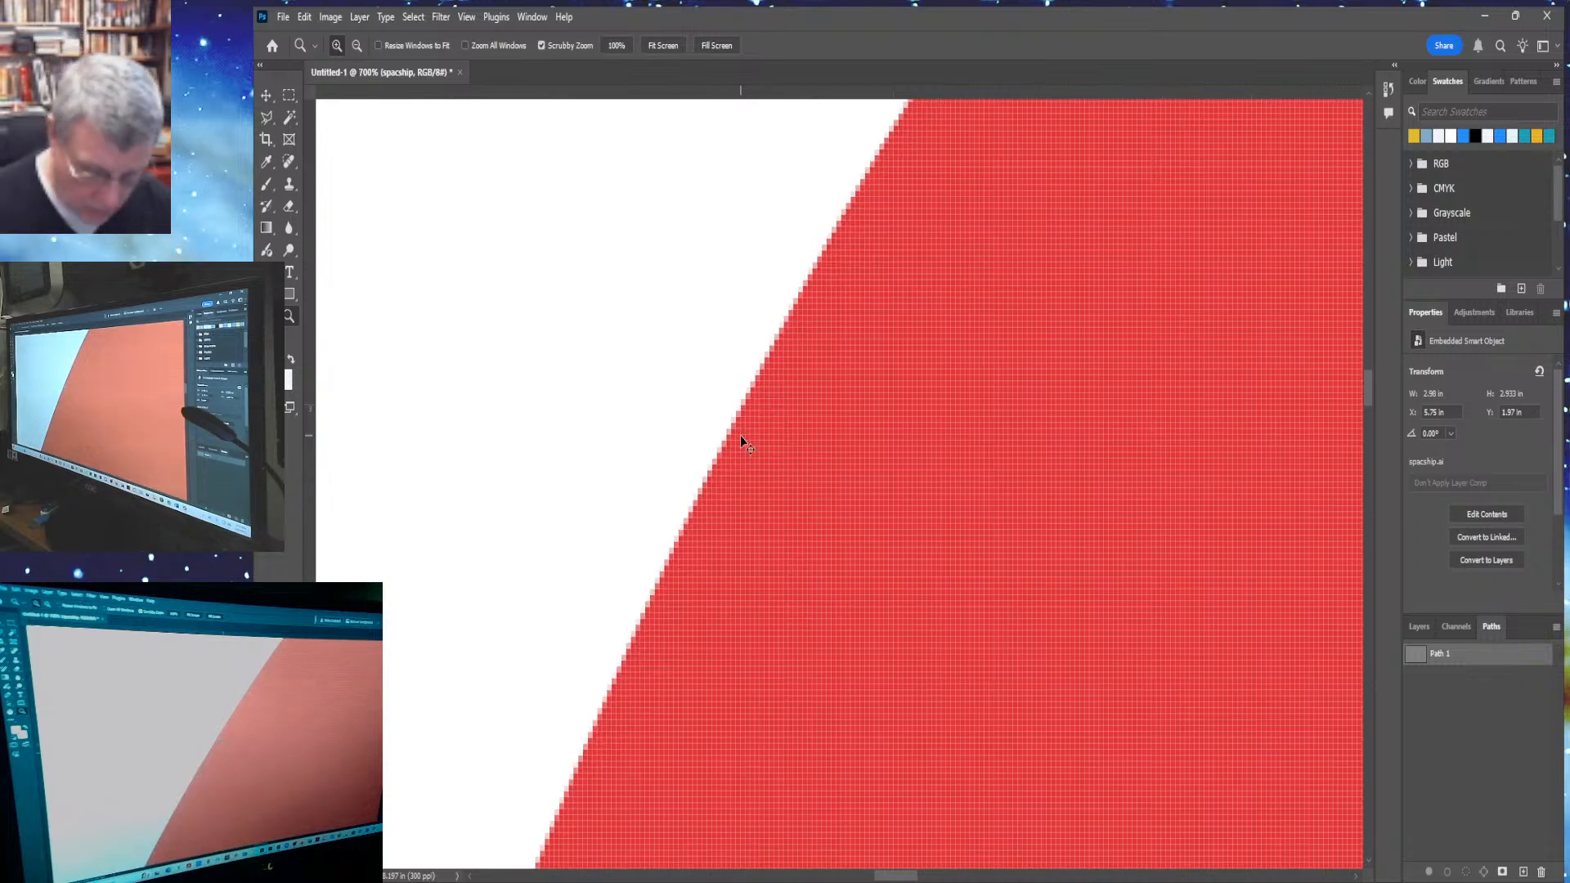
key(ctrl+0)
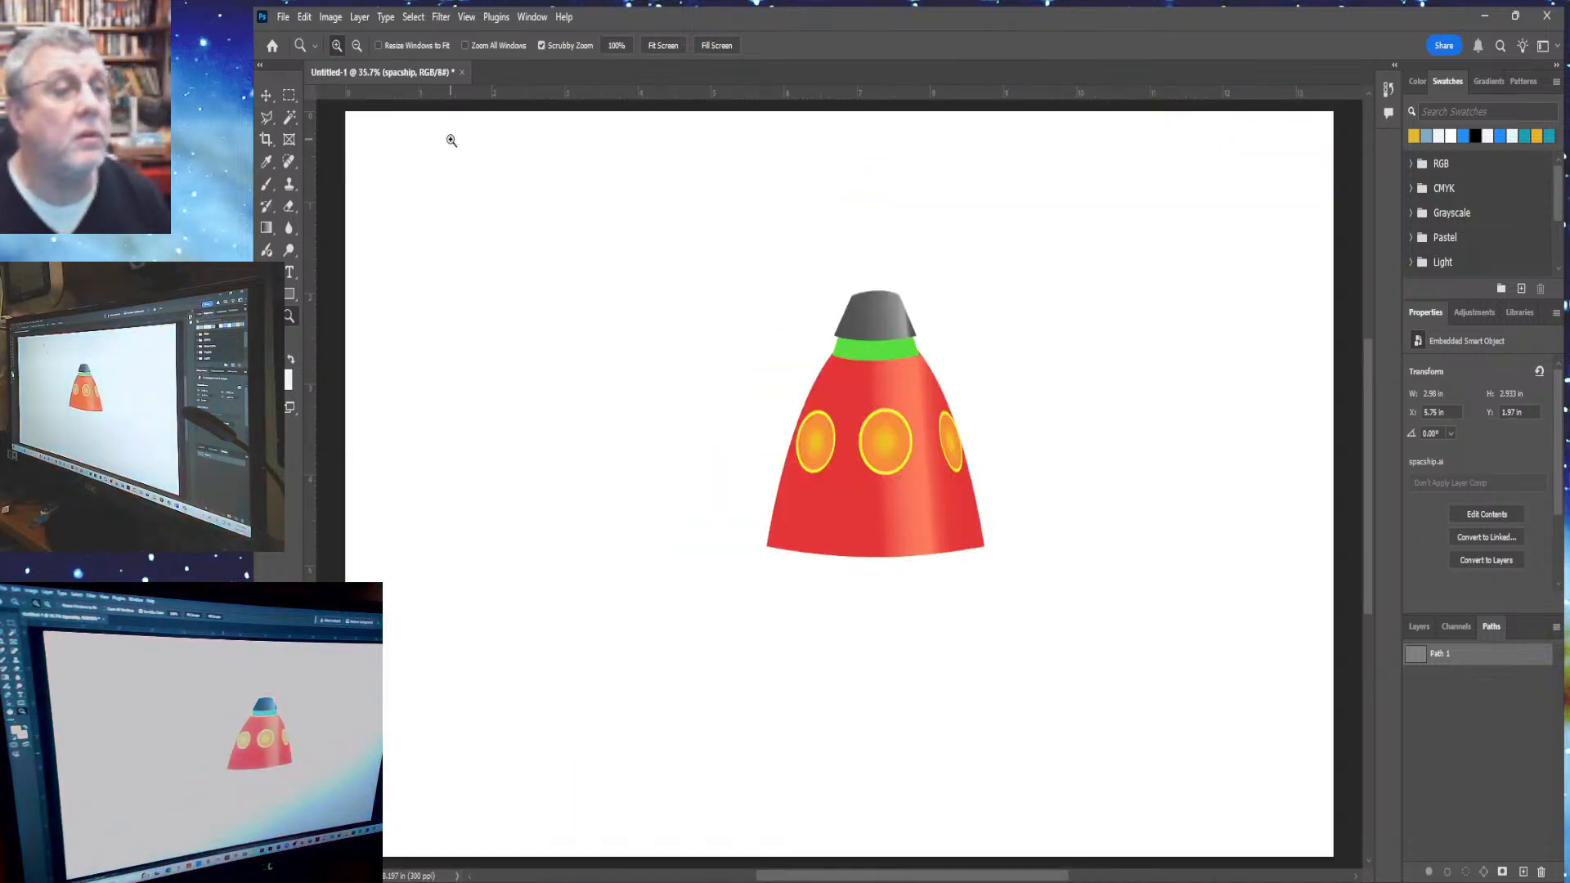
Scale the spaceship smart object proportionally to 35.84%, move it near the canvas's upper-left corner, and commit the transform
click(266, 96)
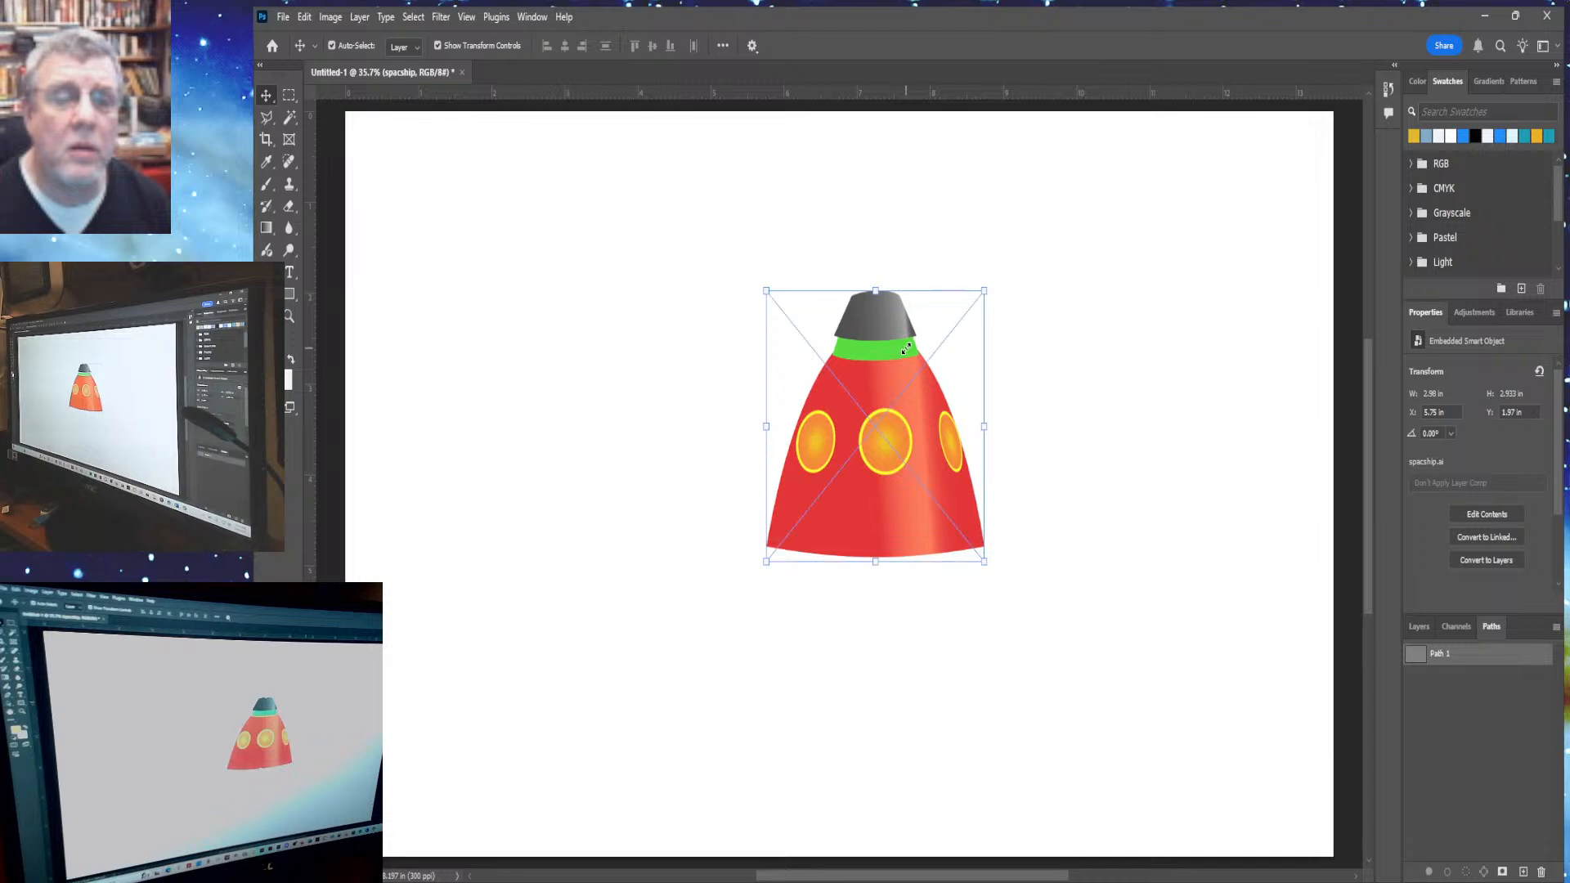
drag(983, 290, 824, 444)
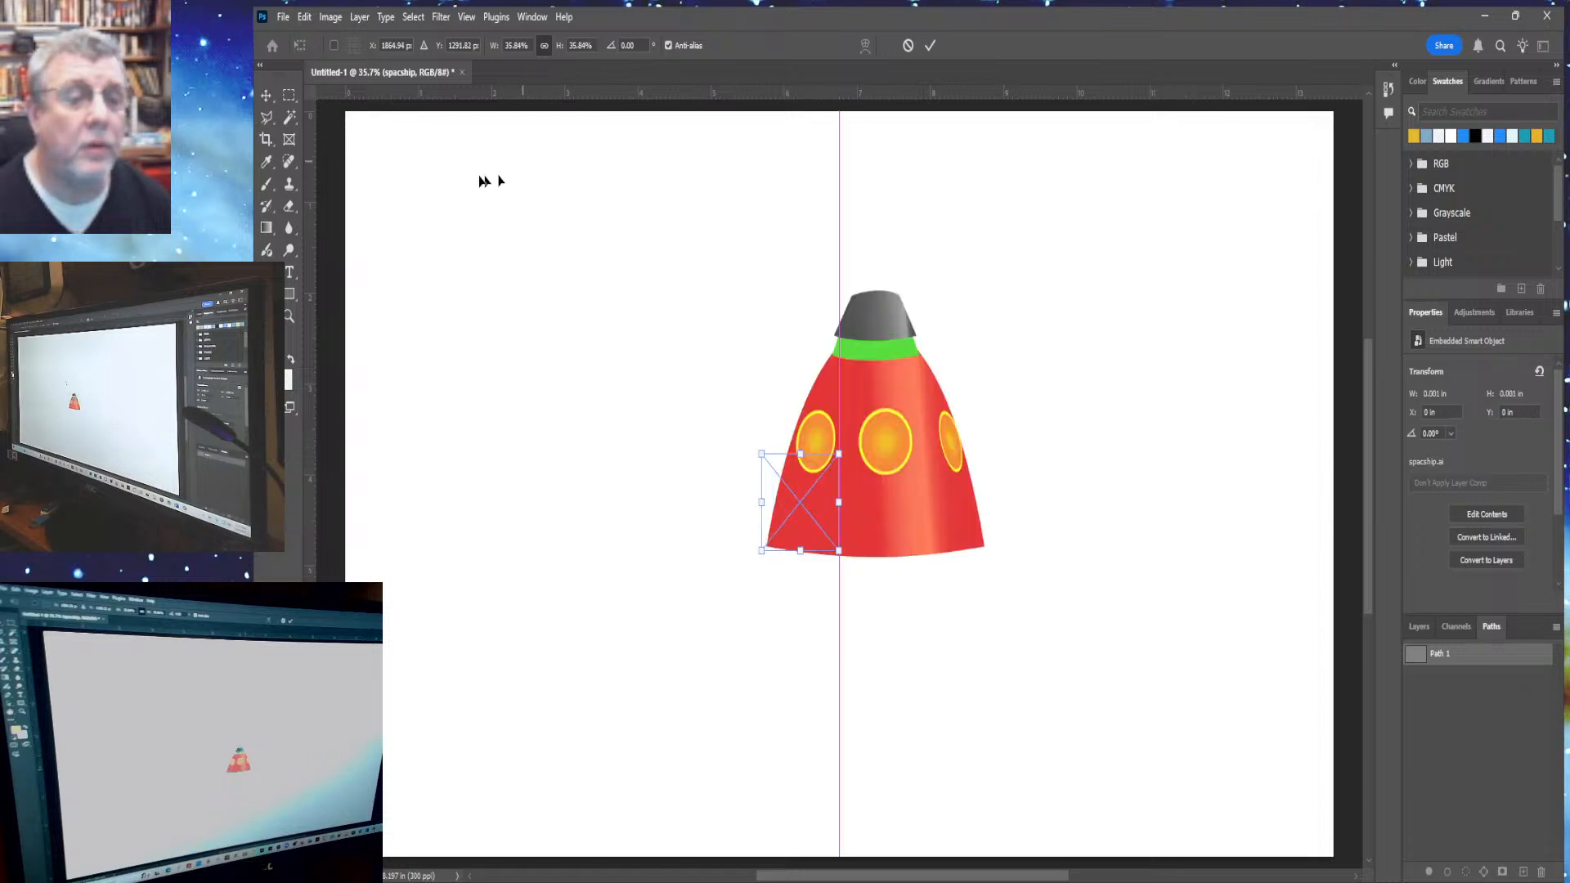
drag(802, 489, 422, 175)
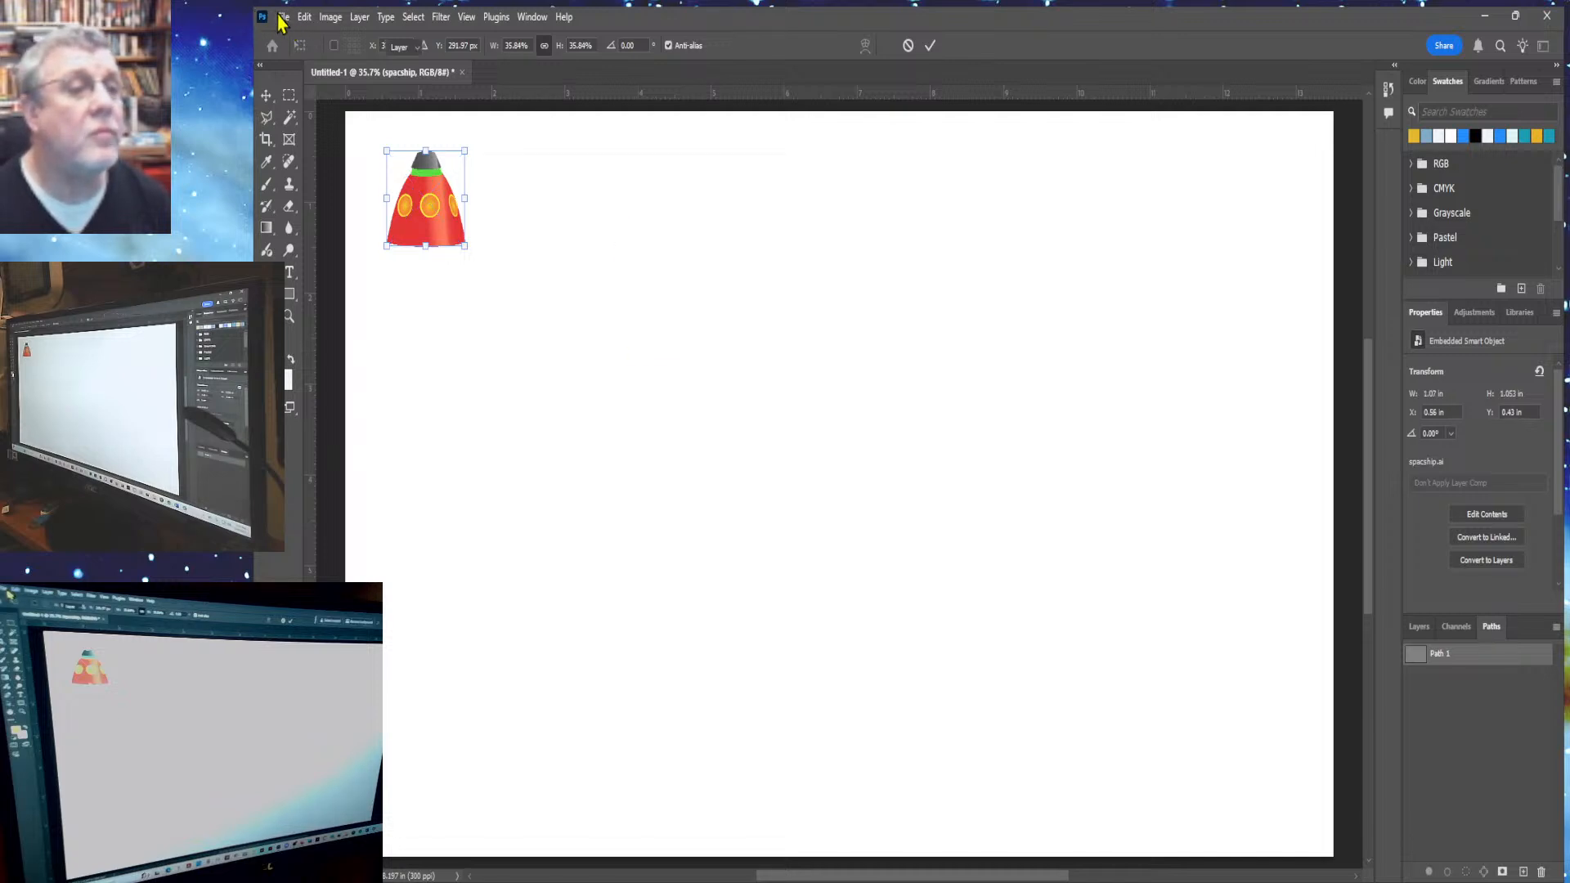
key(Return)
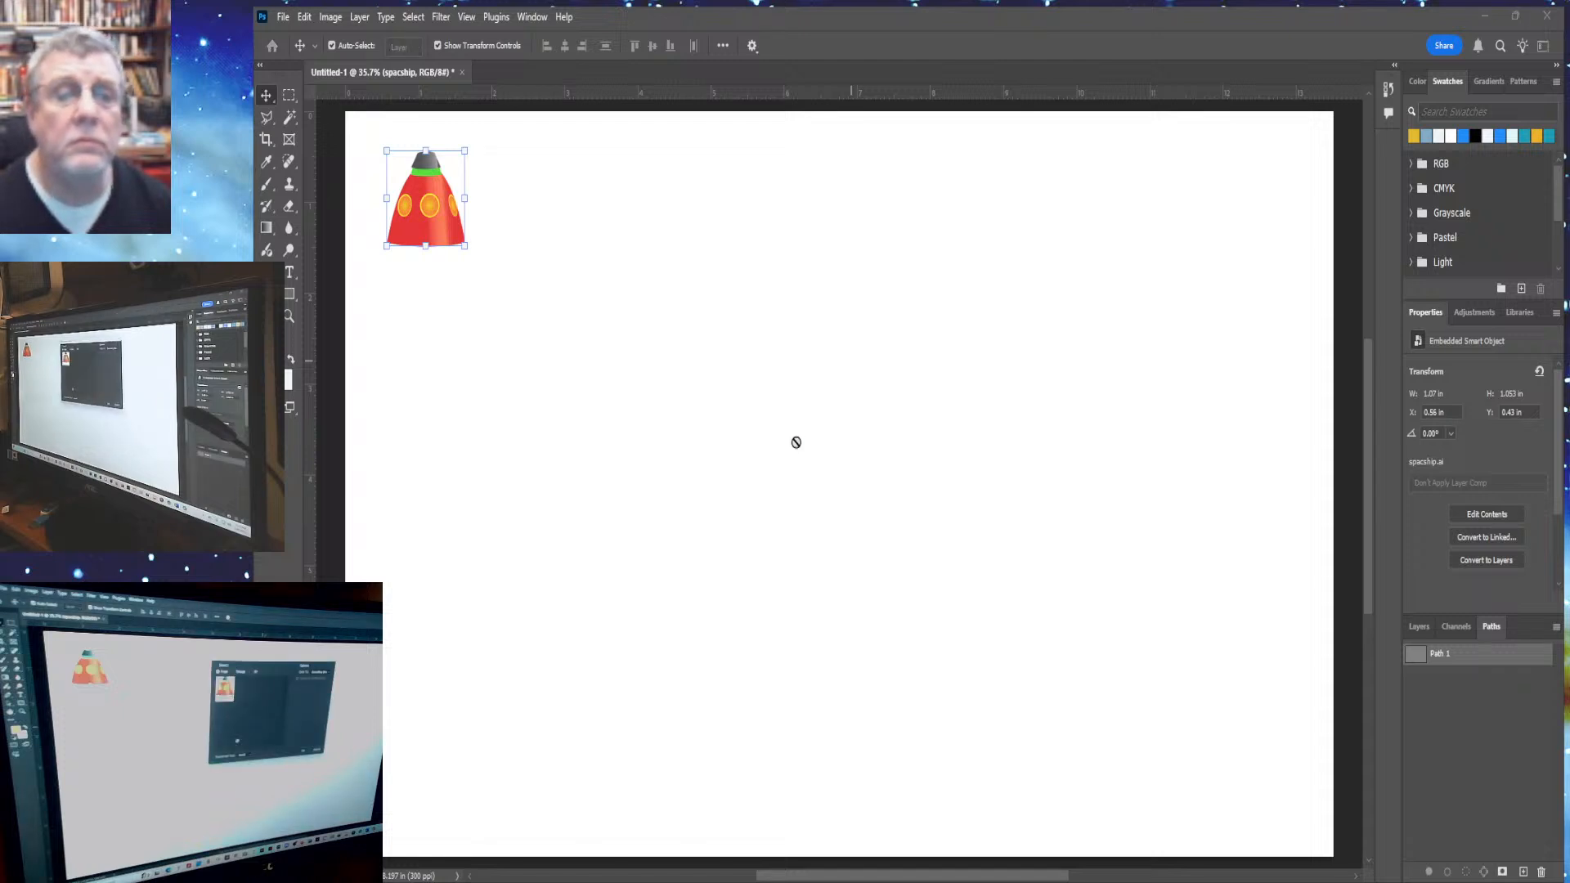
Place a second copy of spacship.ai at full size in the center of Untitled-1 as an embedded smart object
click(1076, 217)
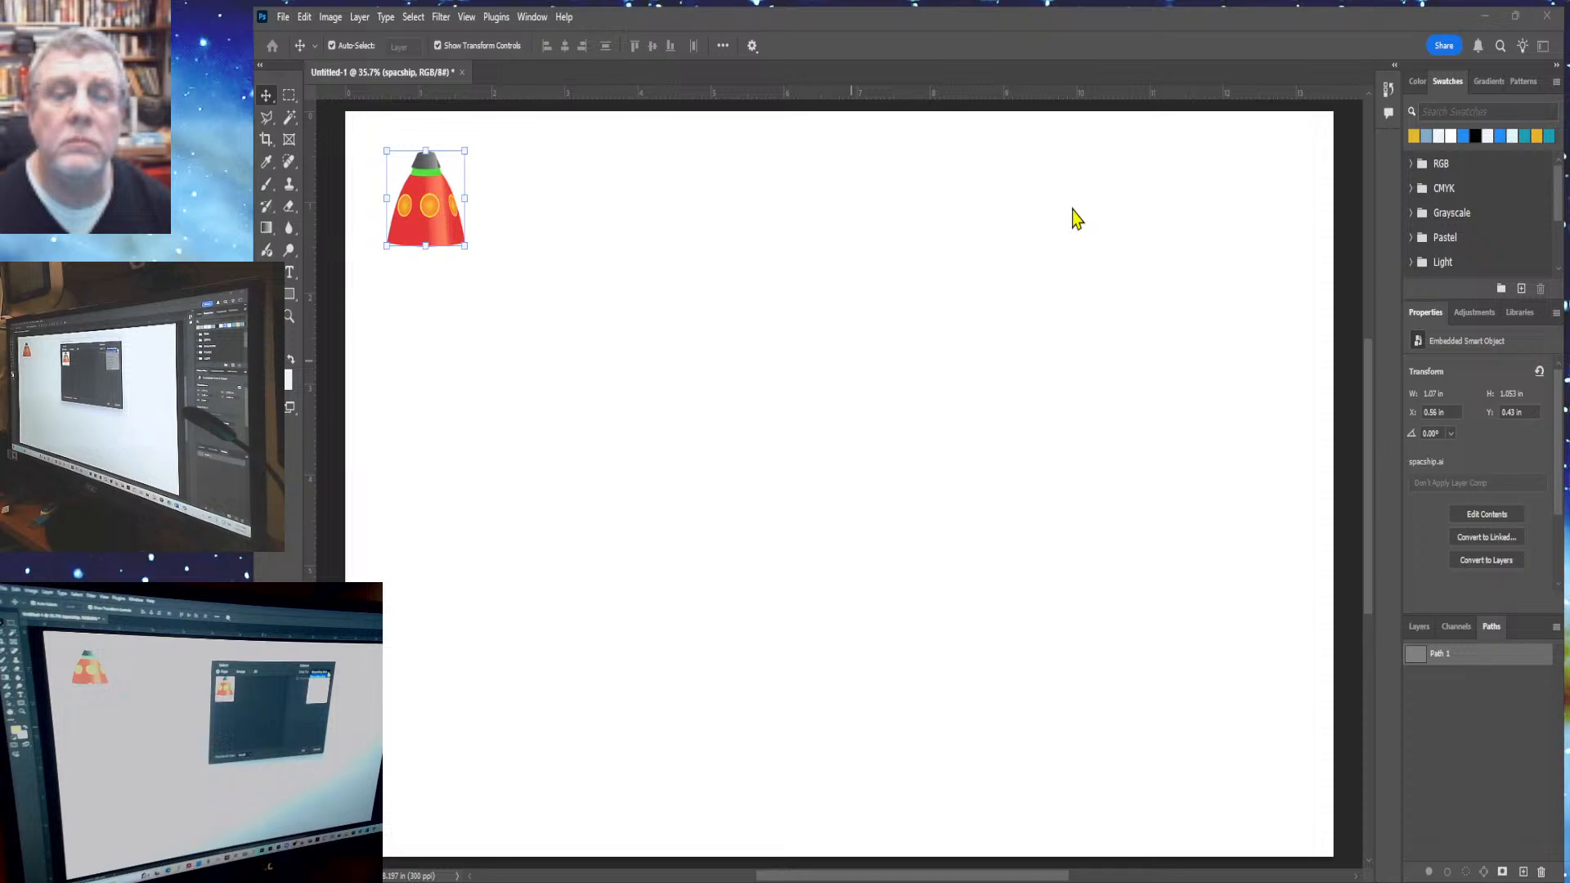
click(1076, 218)
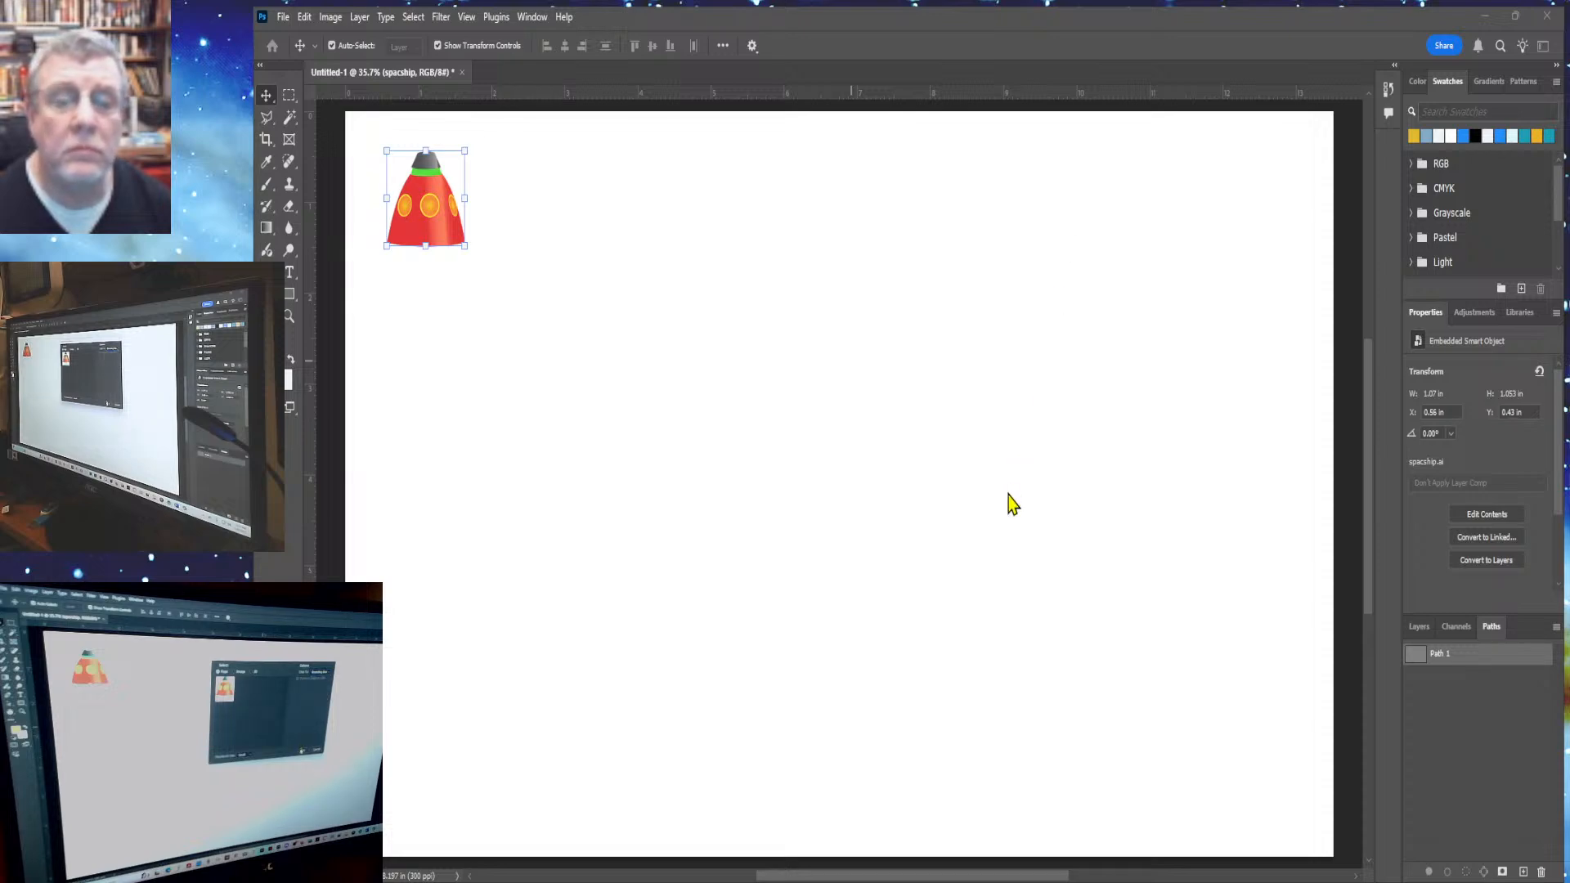
key(Return)
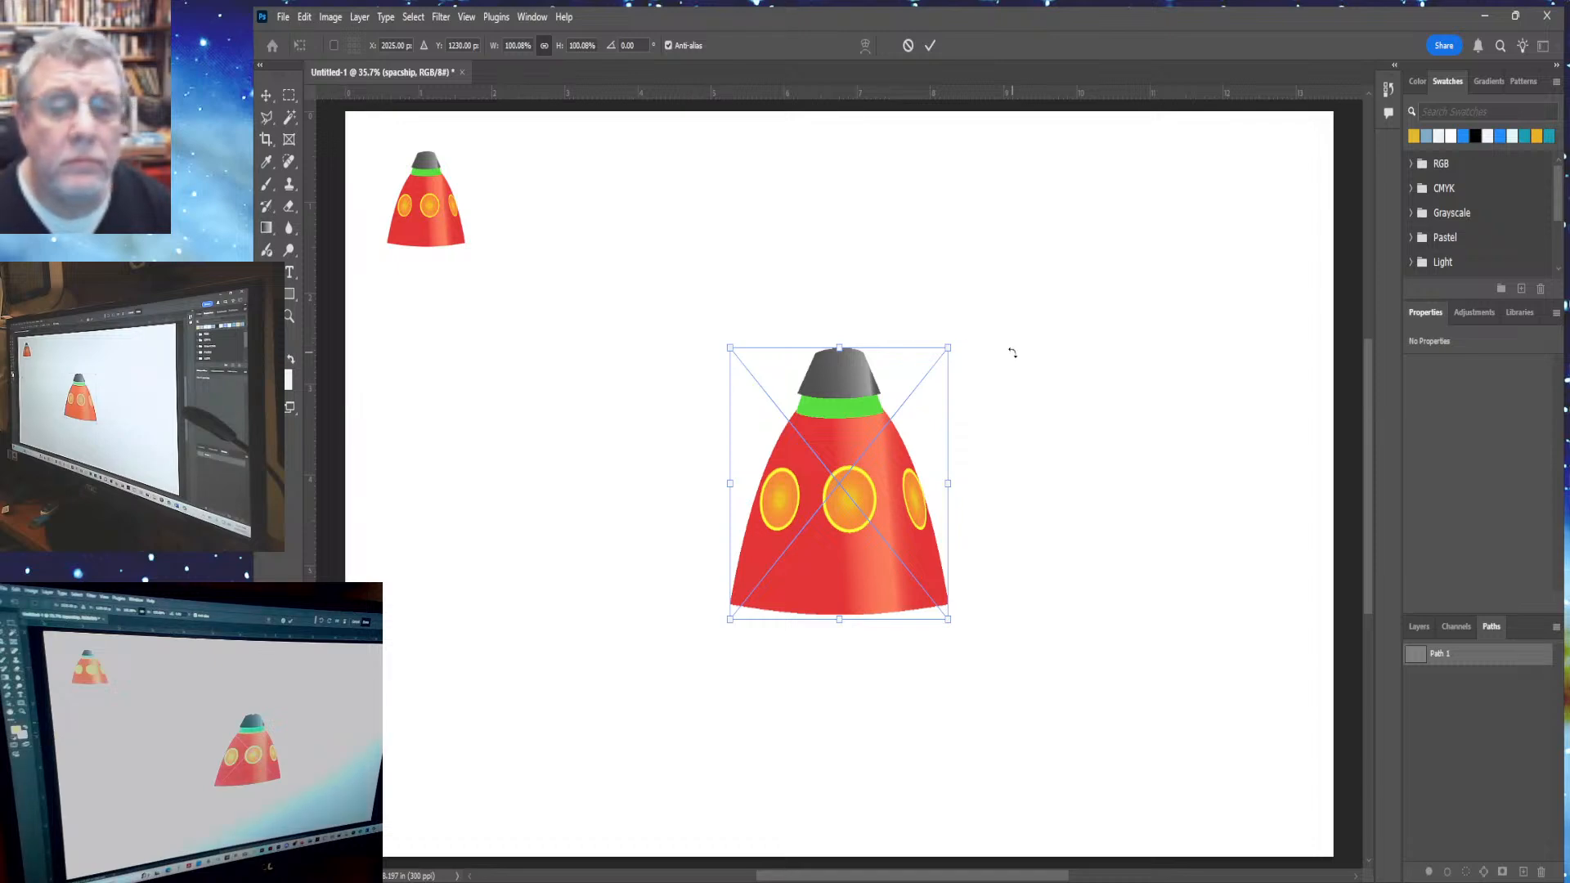
Show the layer list and skew the full-size spaceship so its top shifts right by about its own width, committing the transform
click(1418, 627)
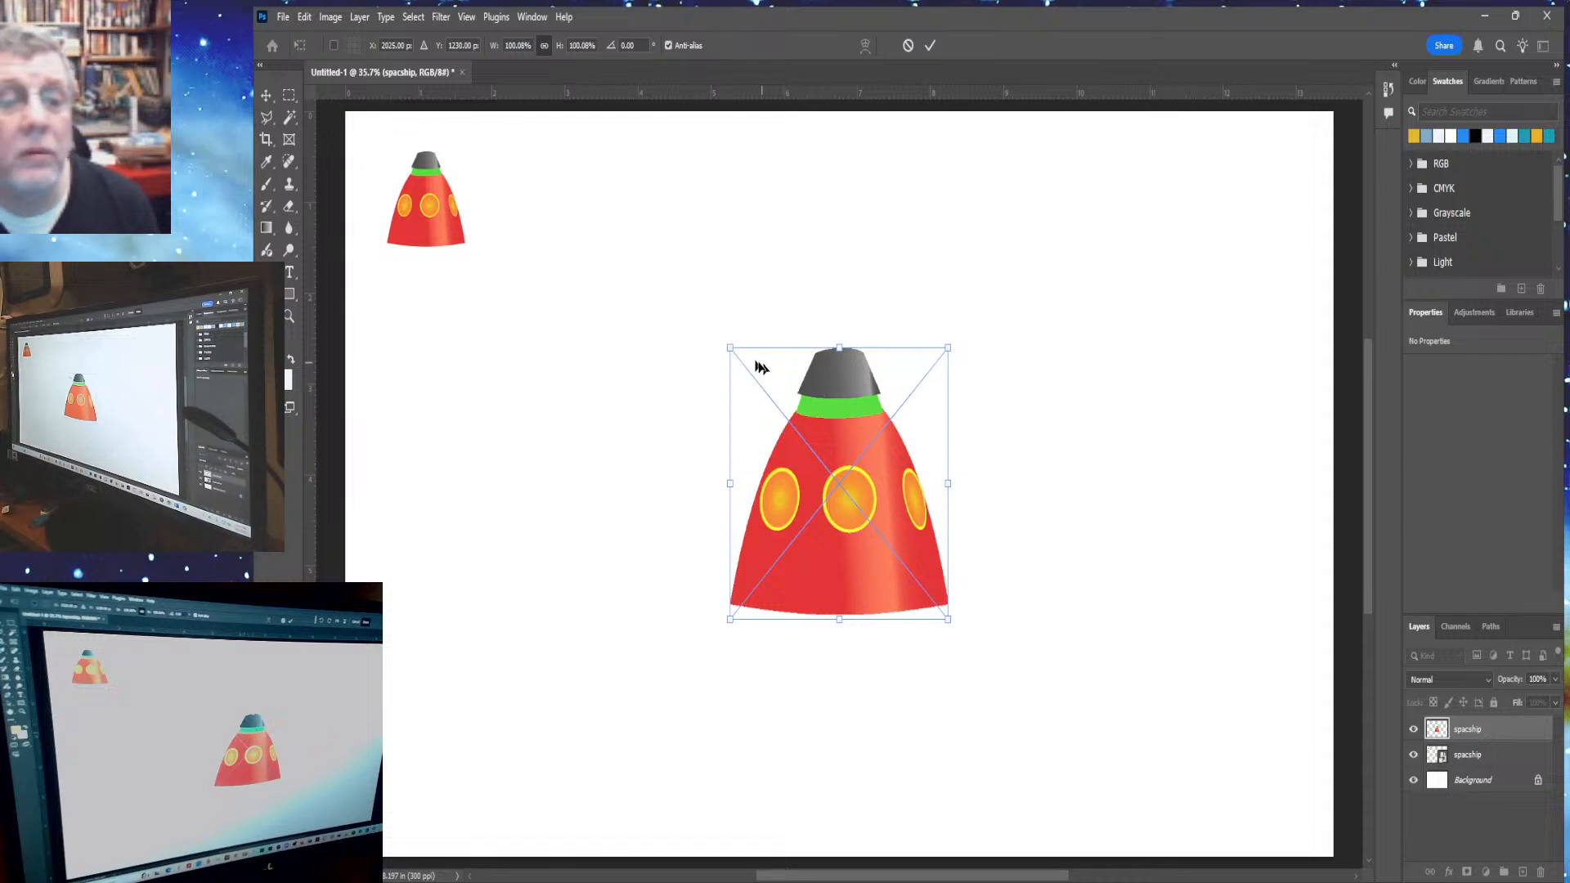
drag(732, 353, 950, 382)
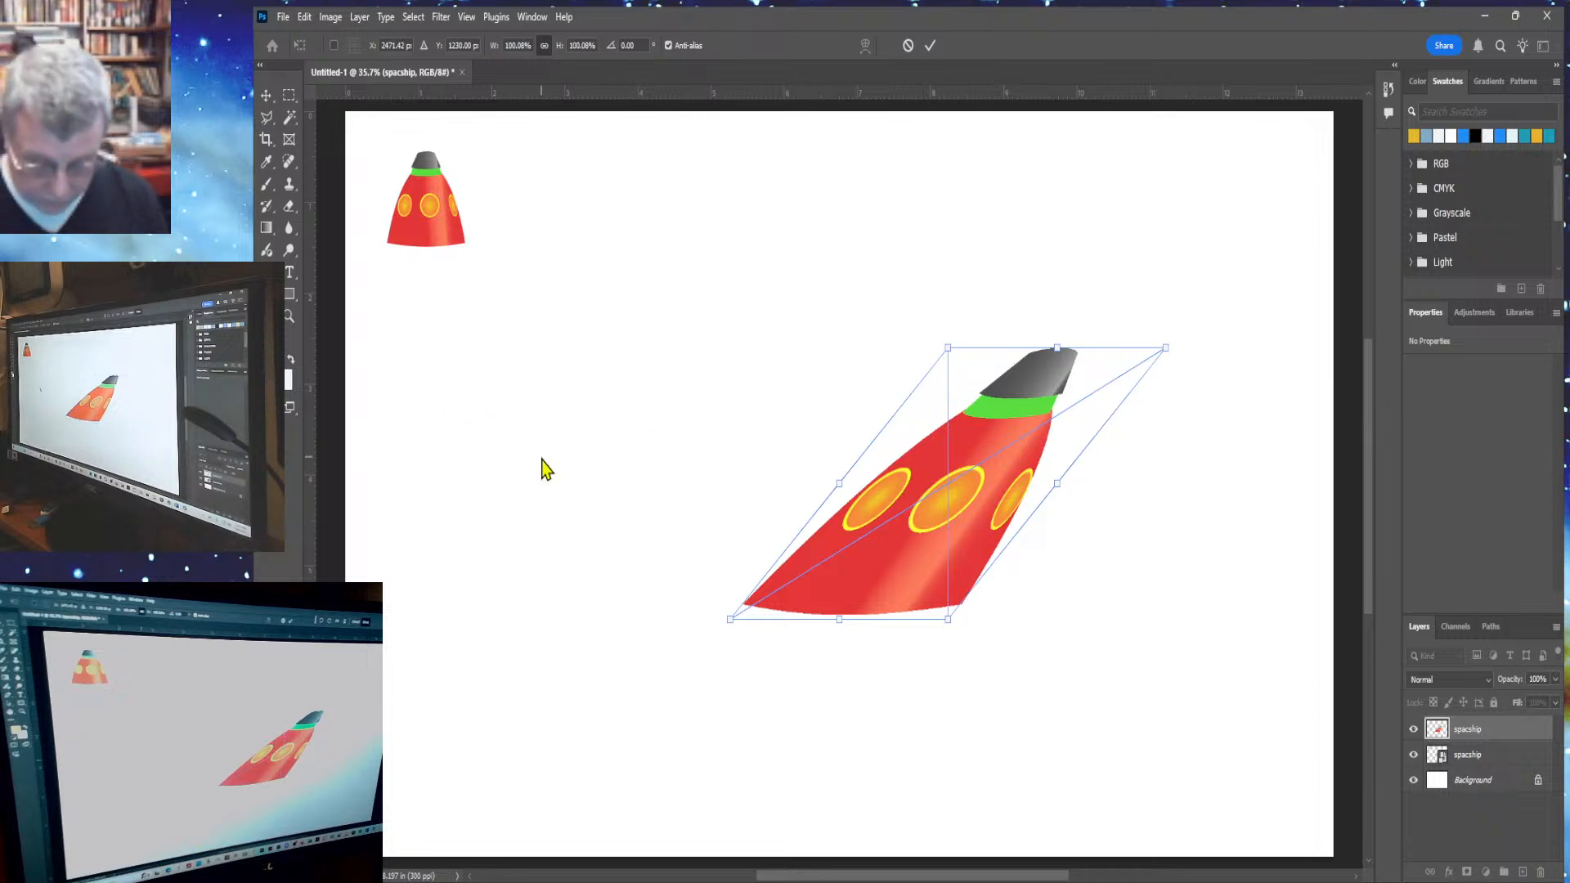
double_click(944, 507)
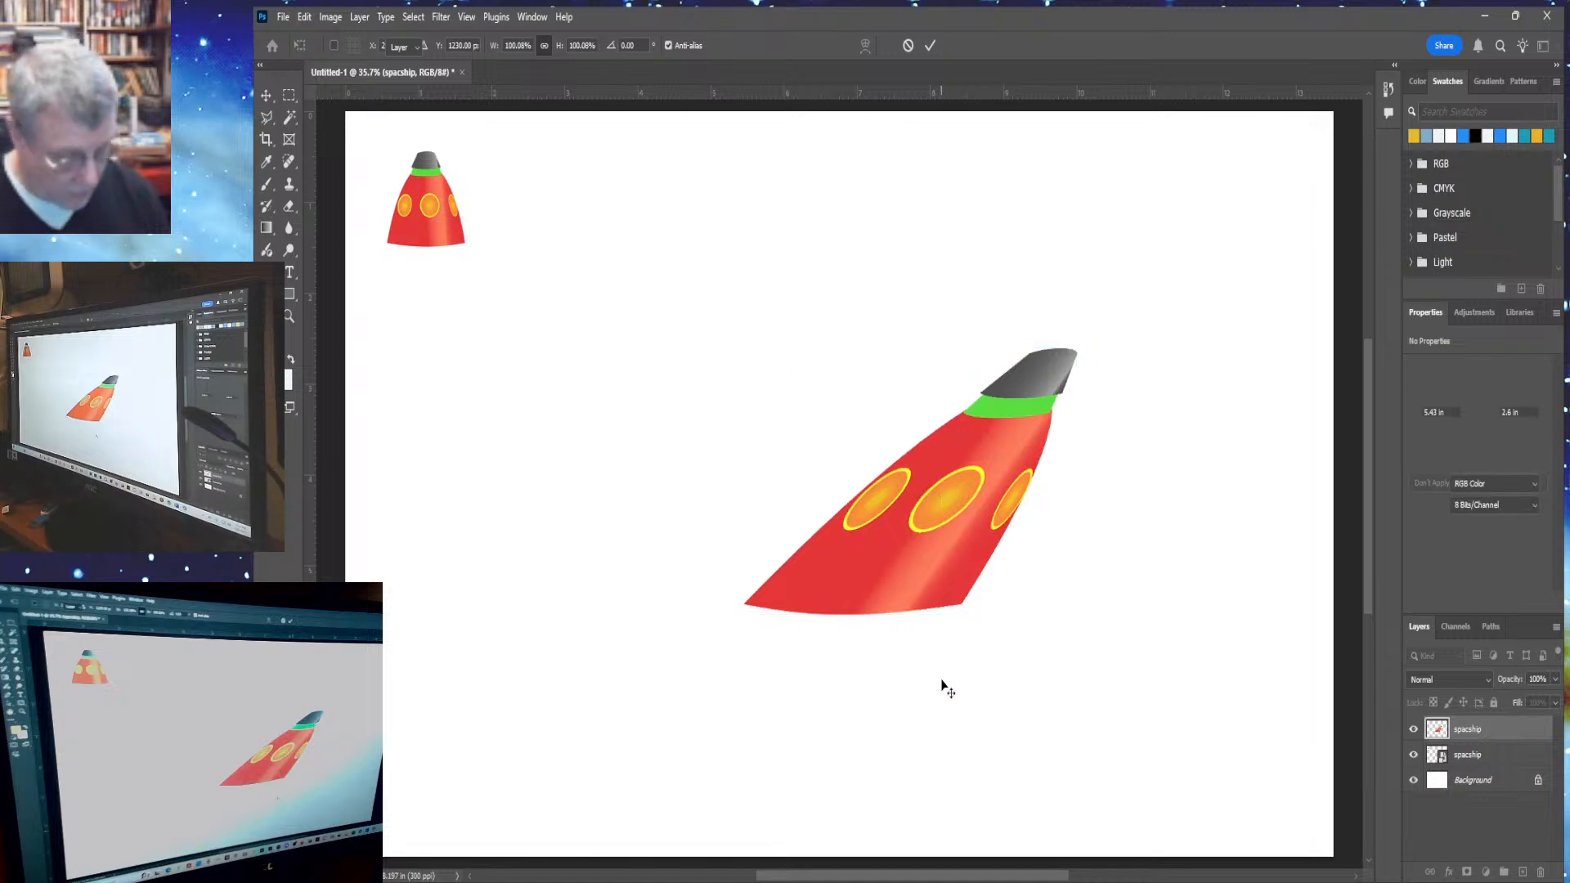
click(354, 449)
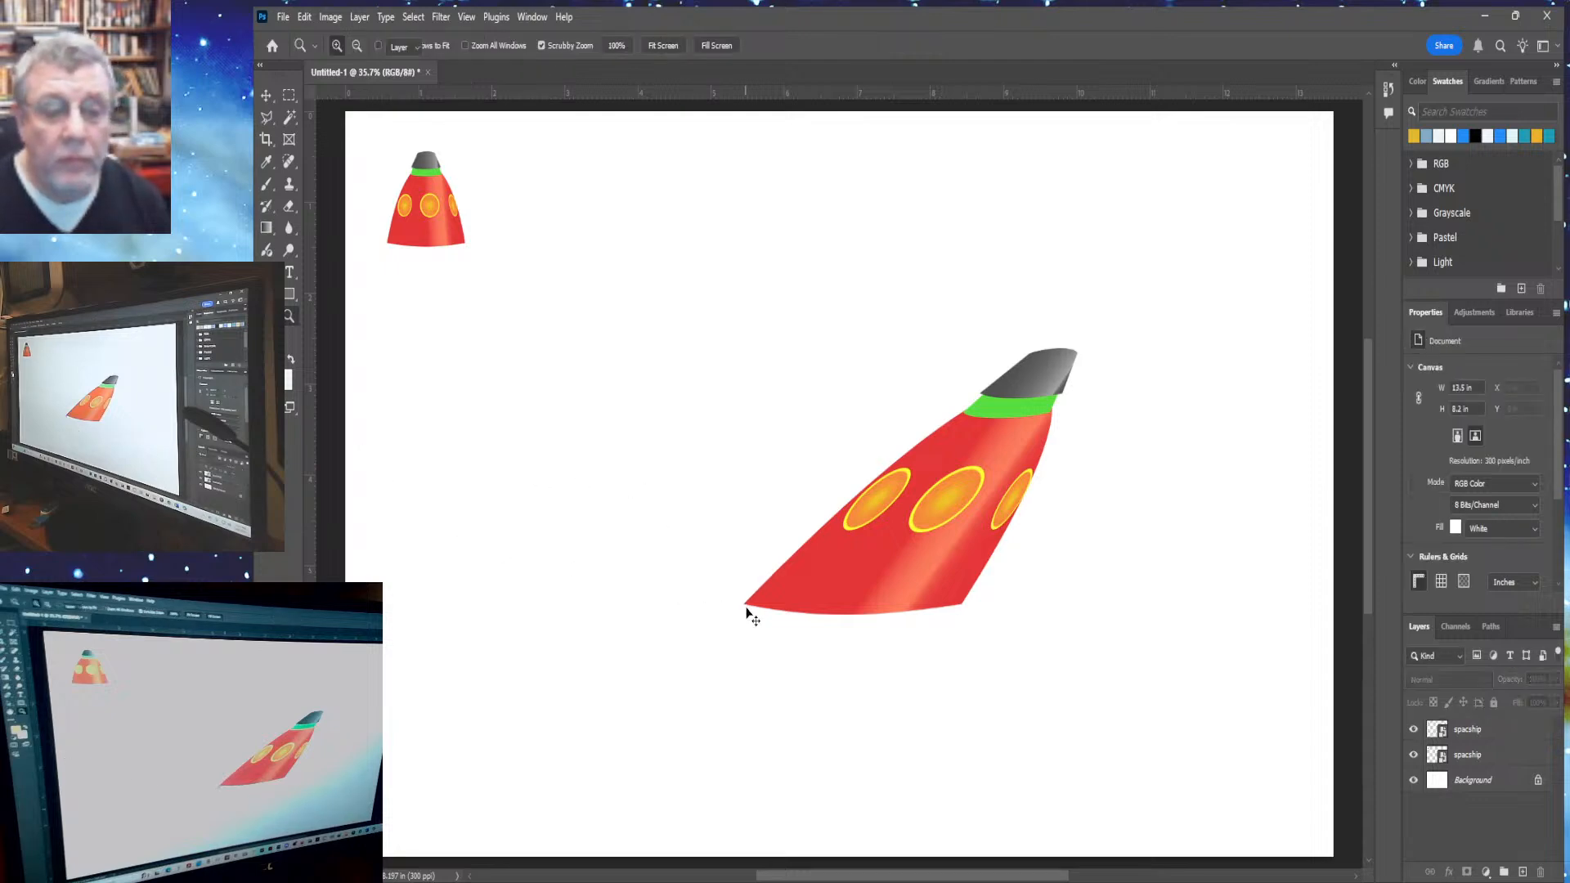
key(v)
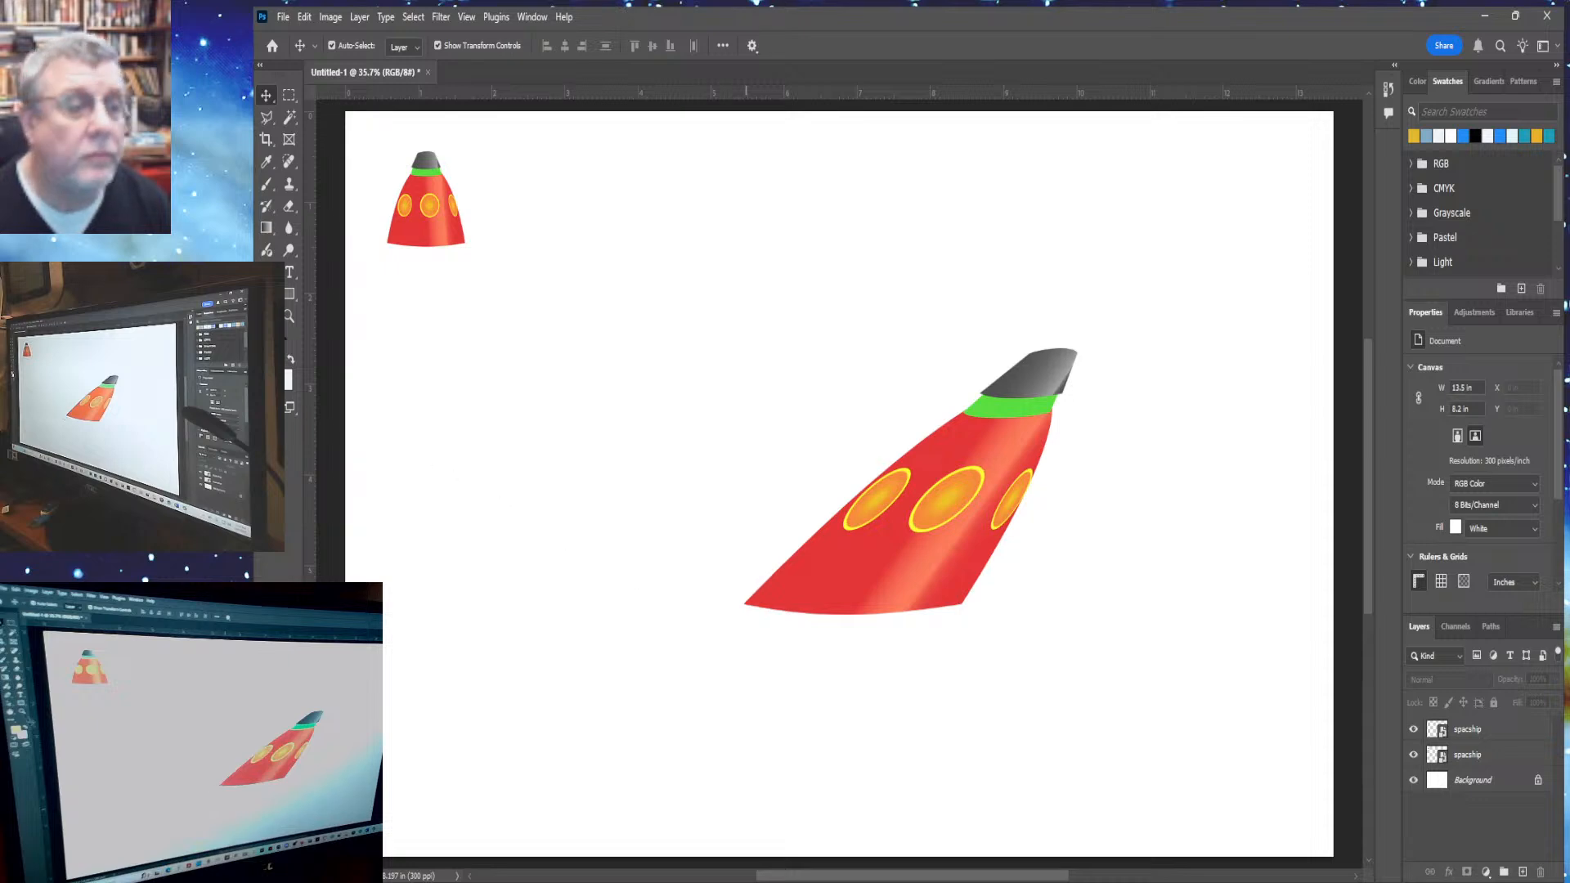
Examine the edge pixels at the skewed spaceship's pointed lower-left corner at 1200% magnification or more
click(290, 318)
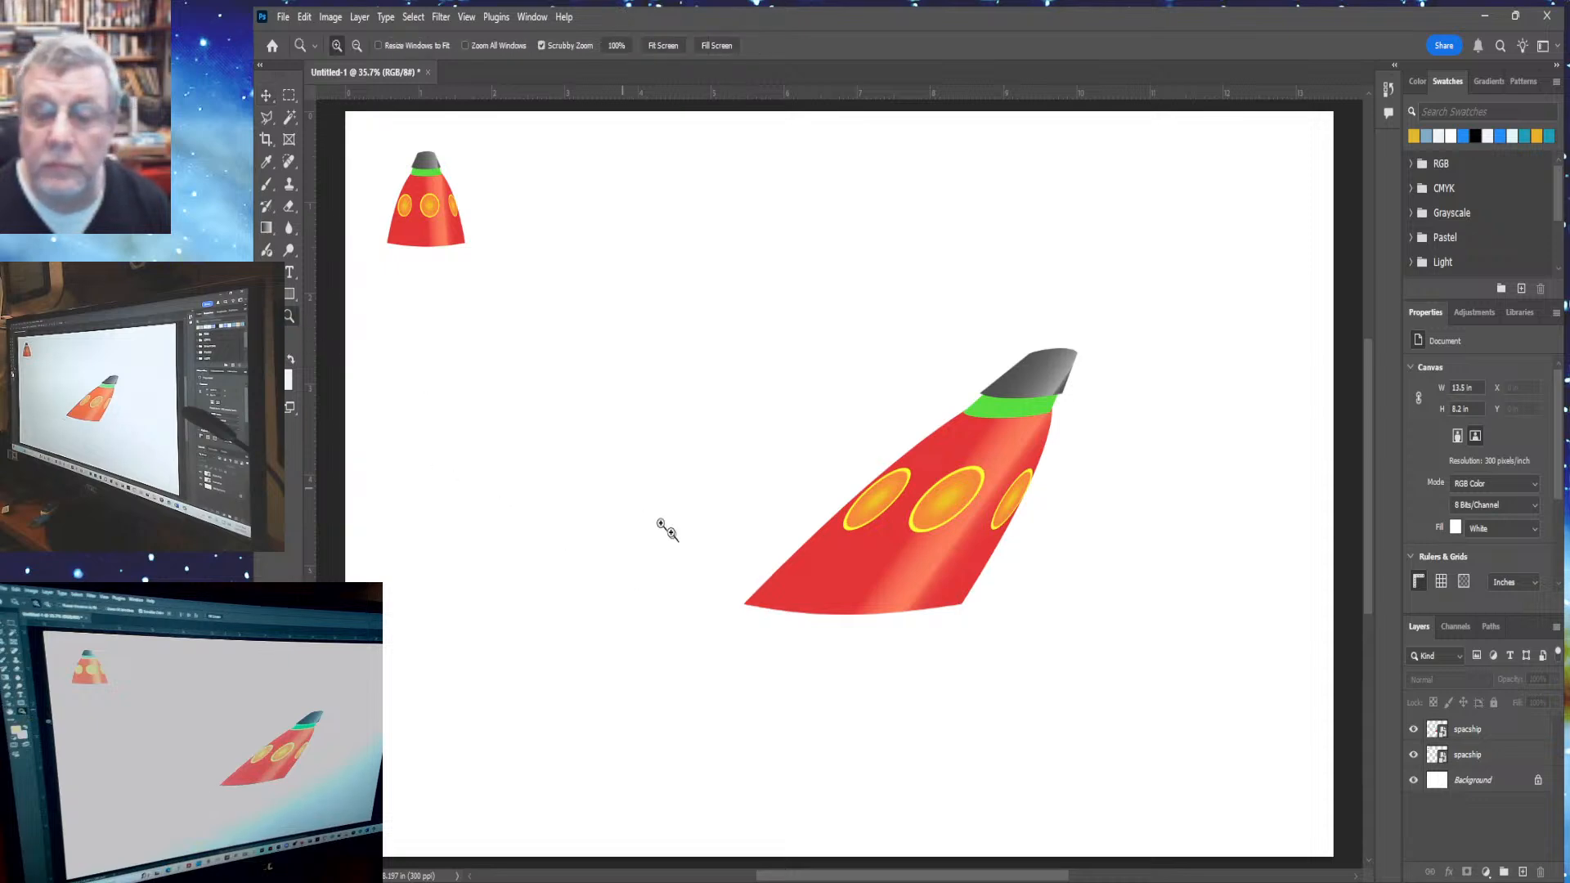
click(746, 603)
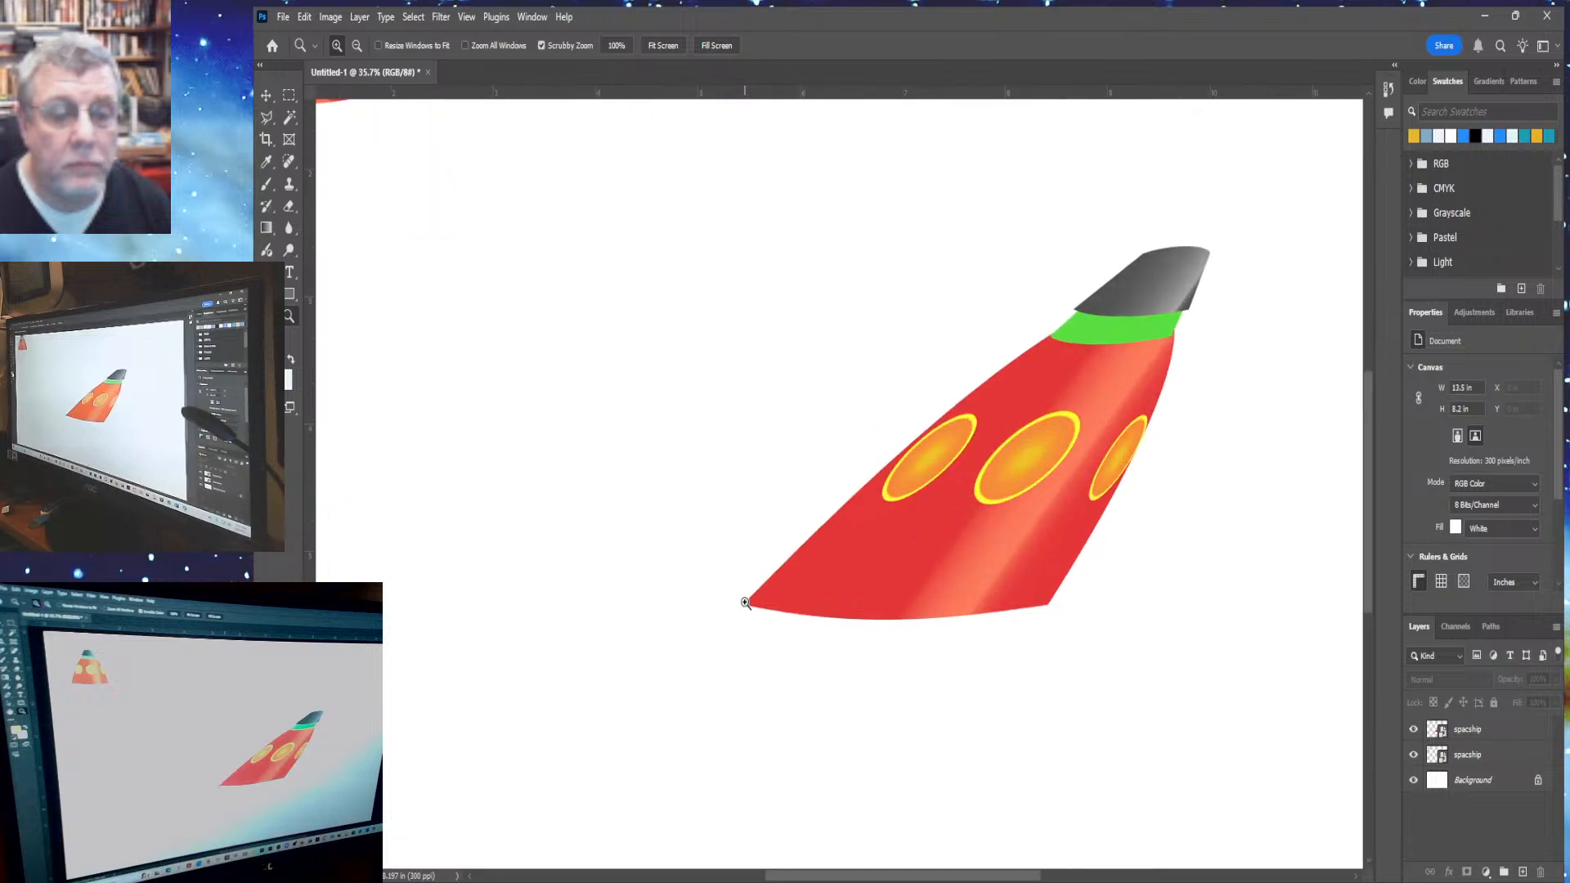
click(745, 603)
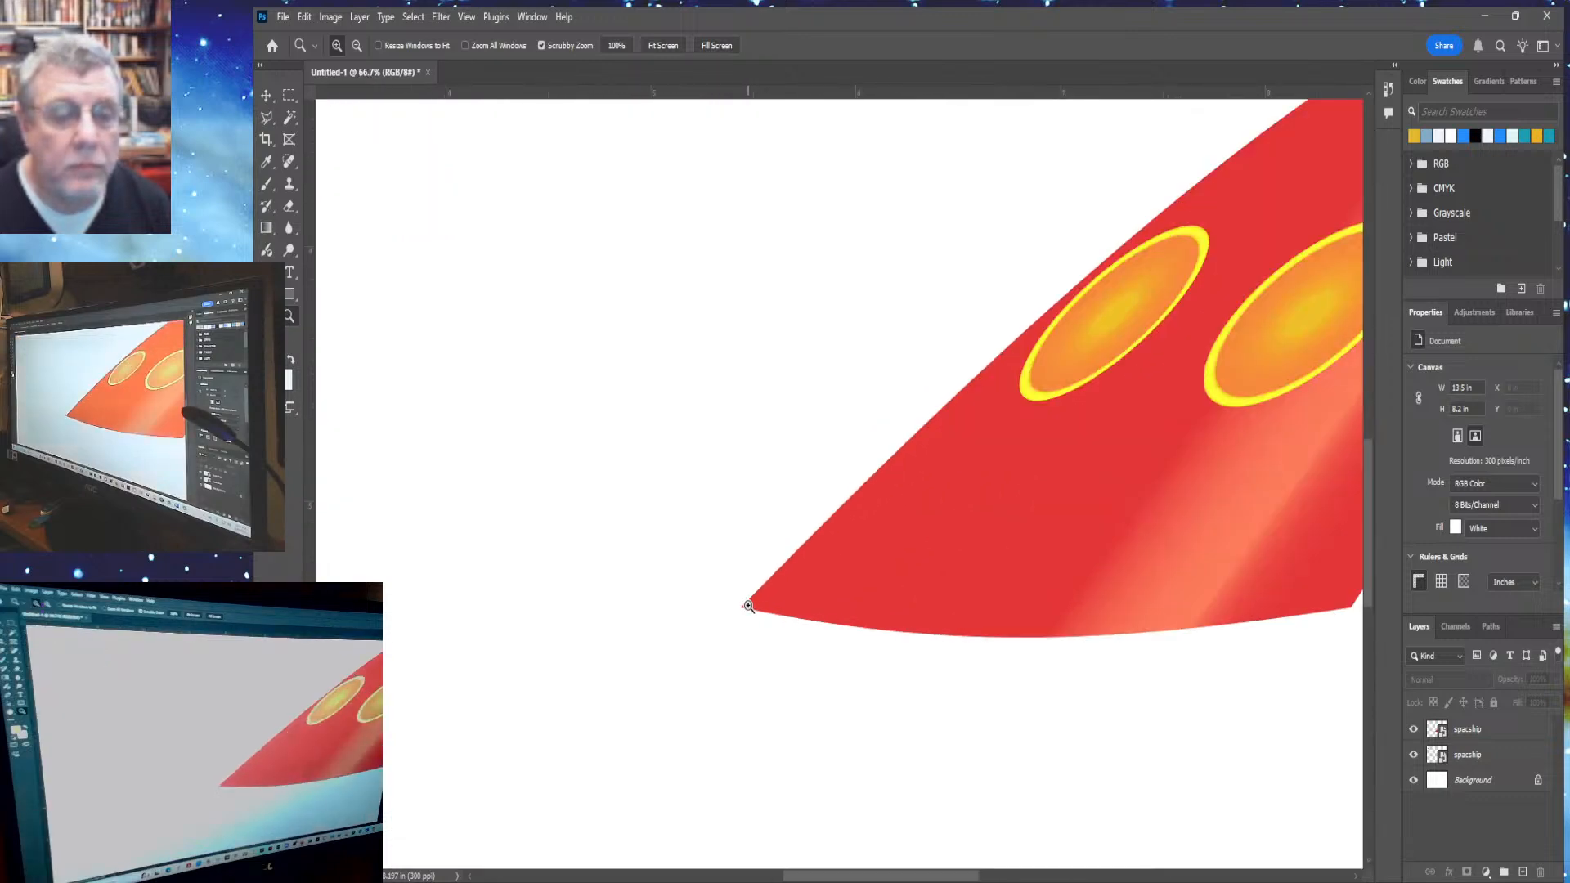
click(747, 606)
click(748, 608)
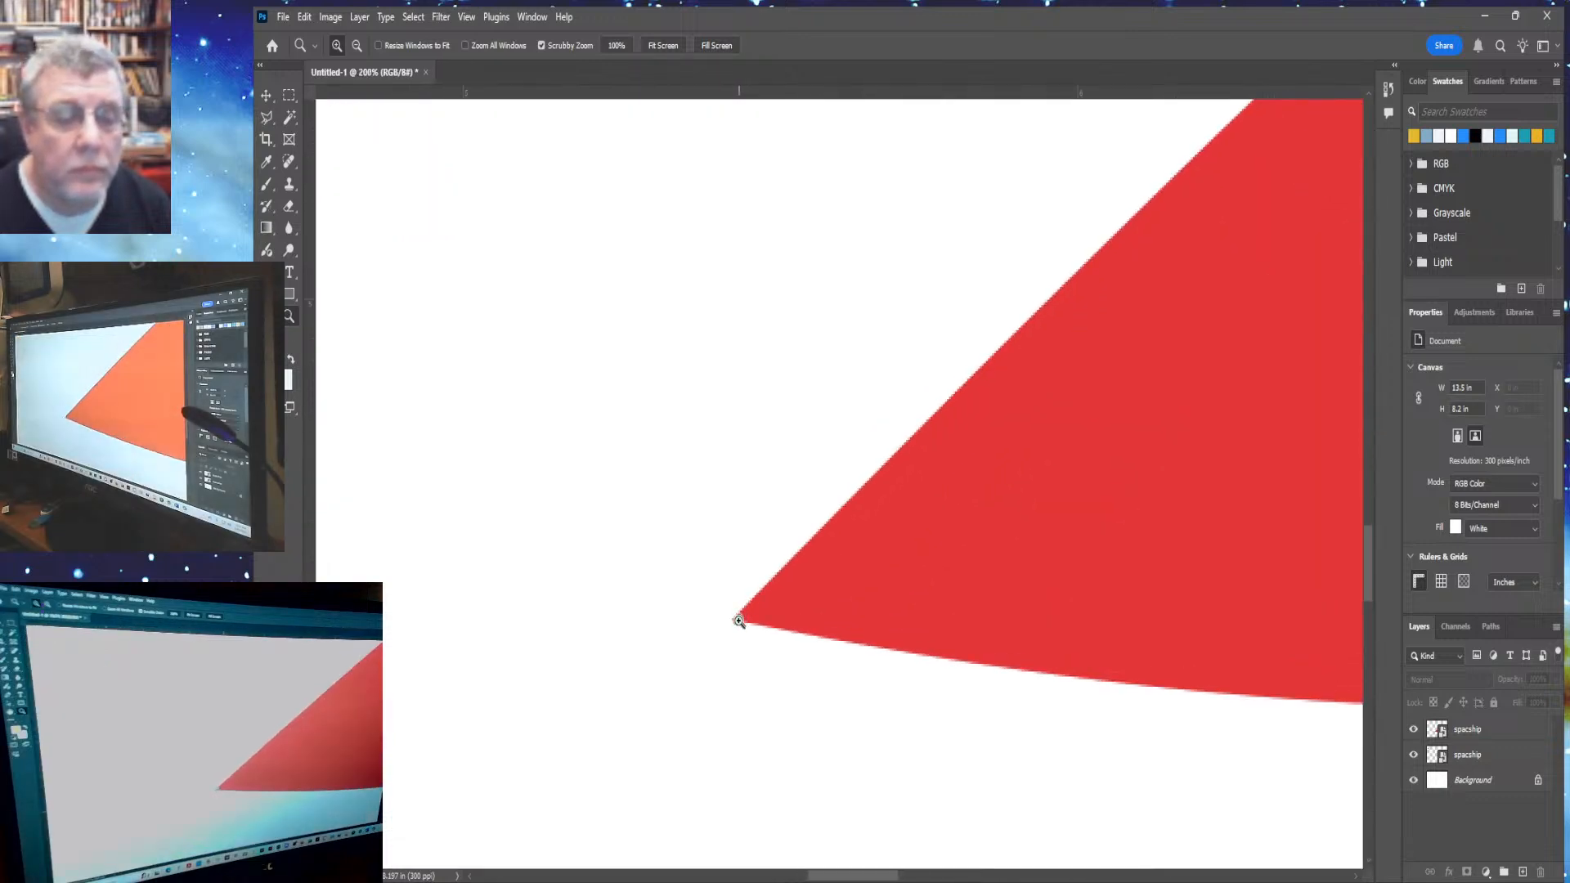
click(739, 619)
click(731, 628)
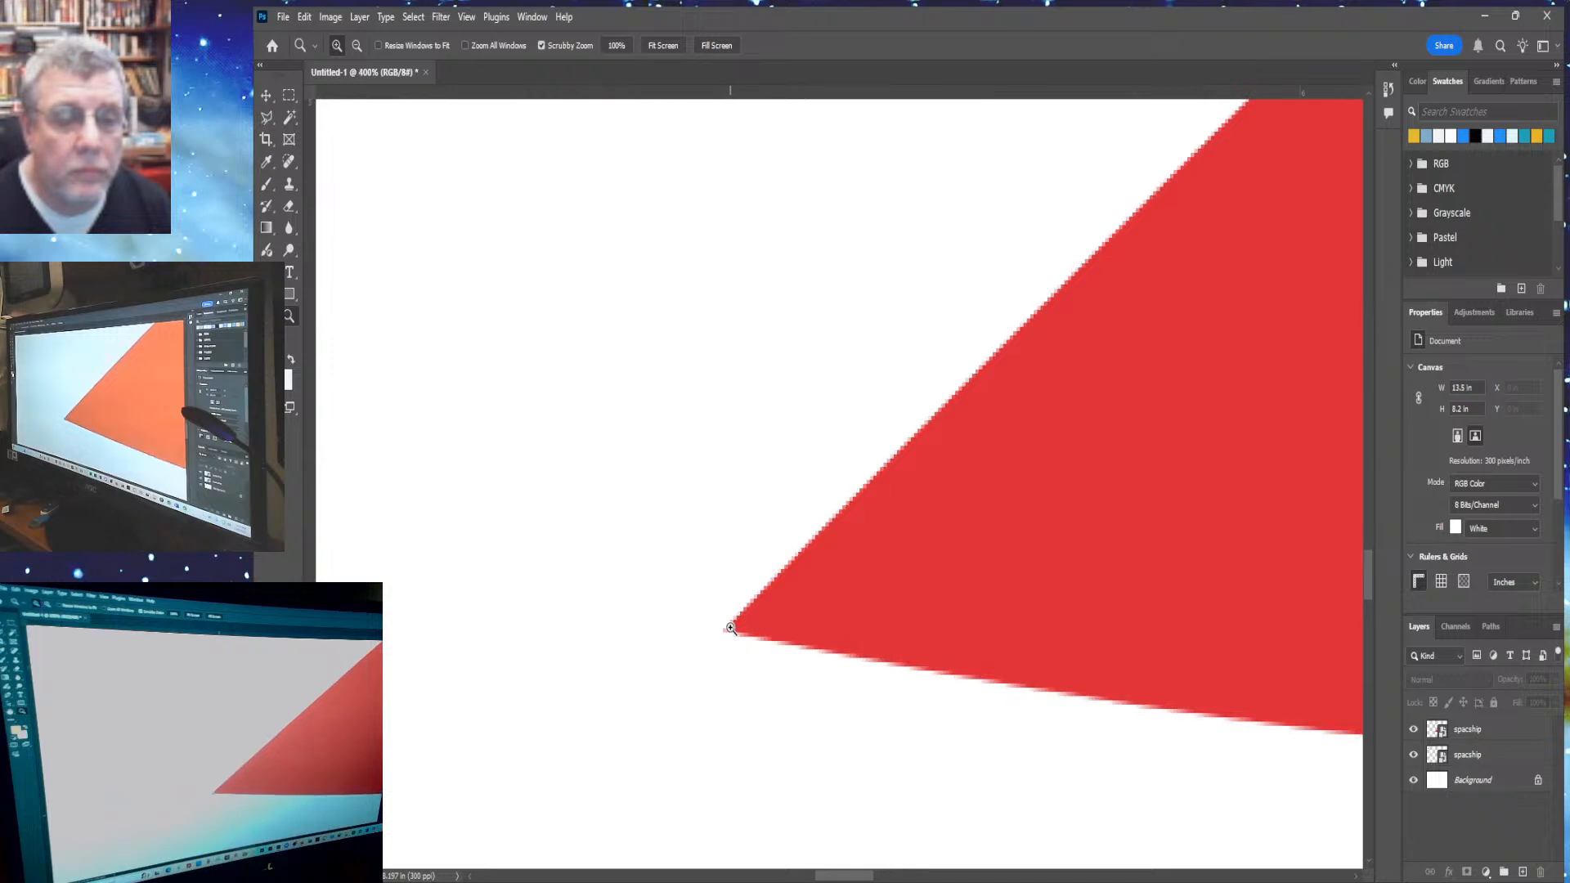
click(731, 628)
click(731, 628)
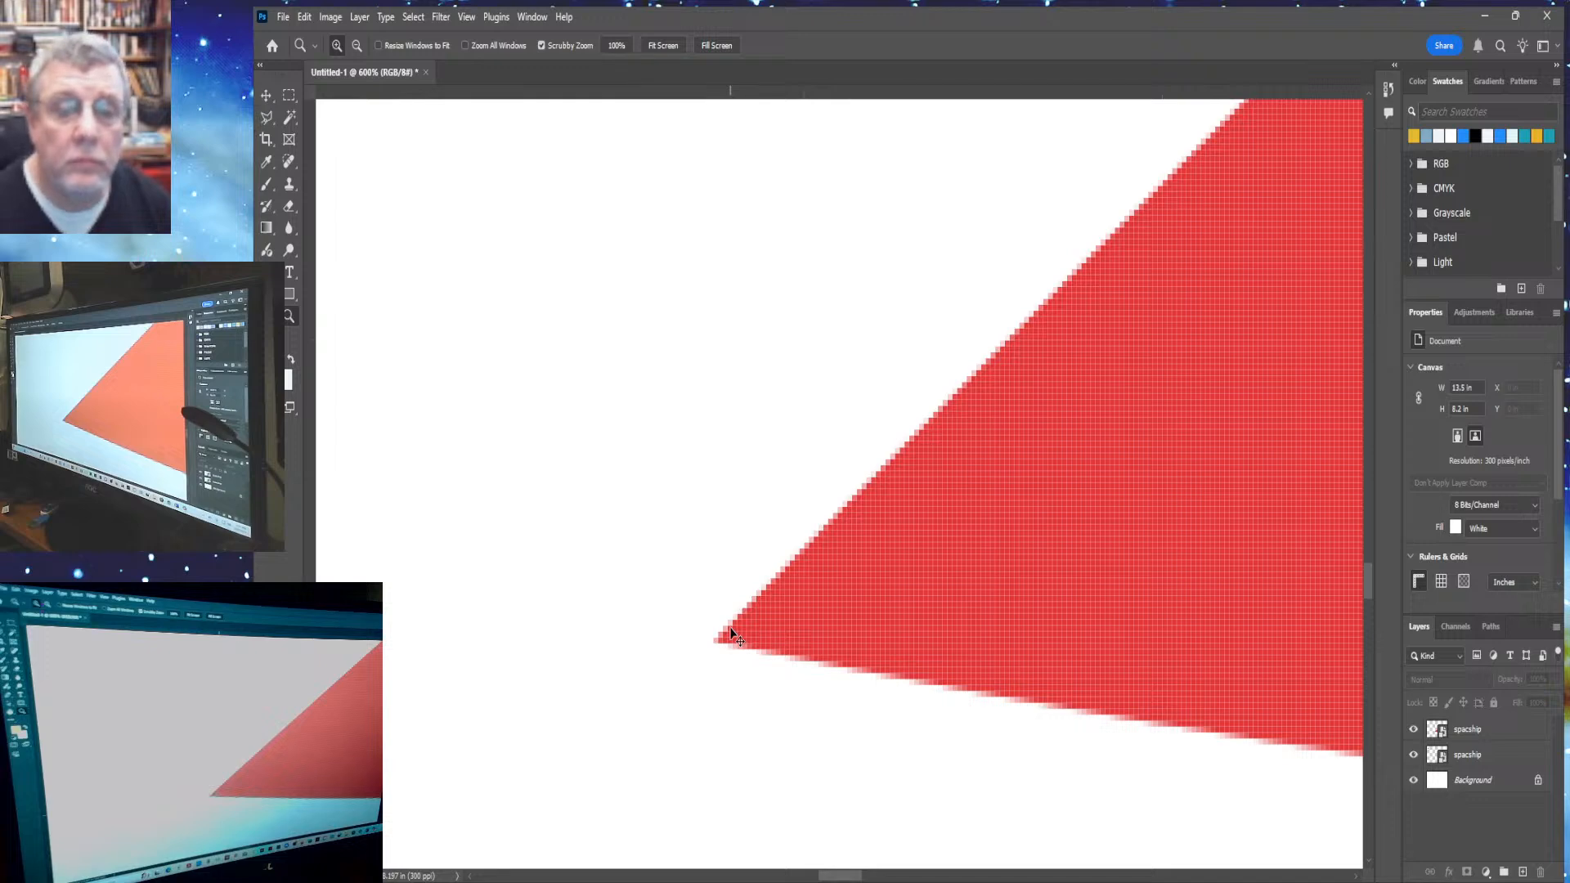
ctrl+click(731, 632)
click(731, 628)
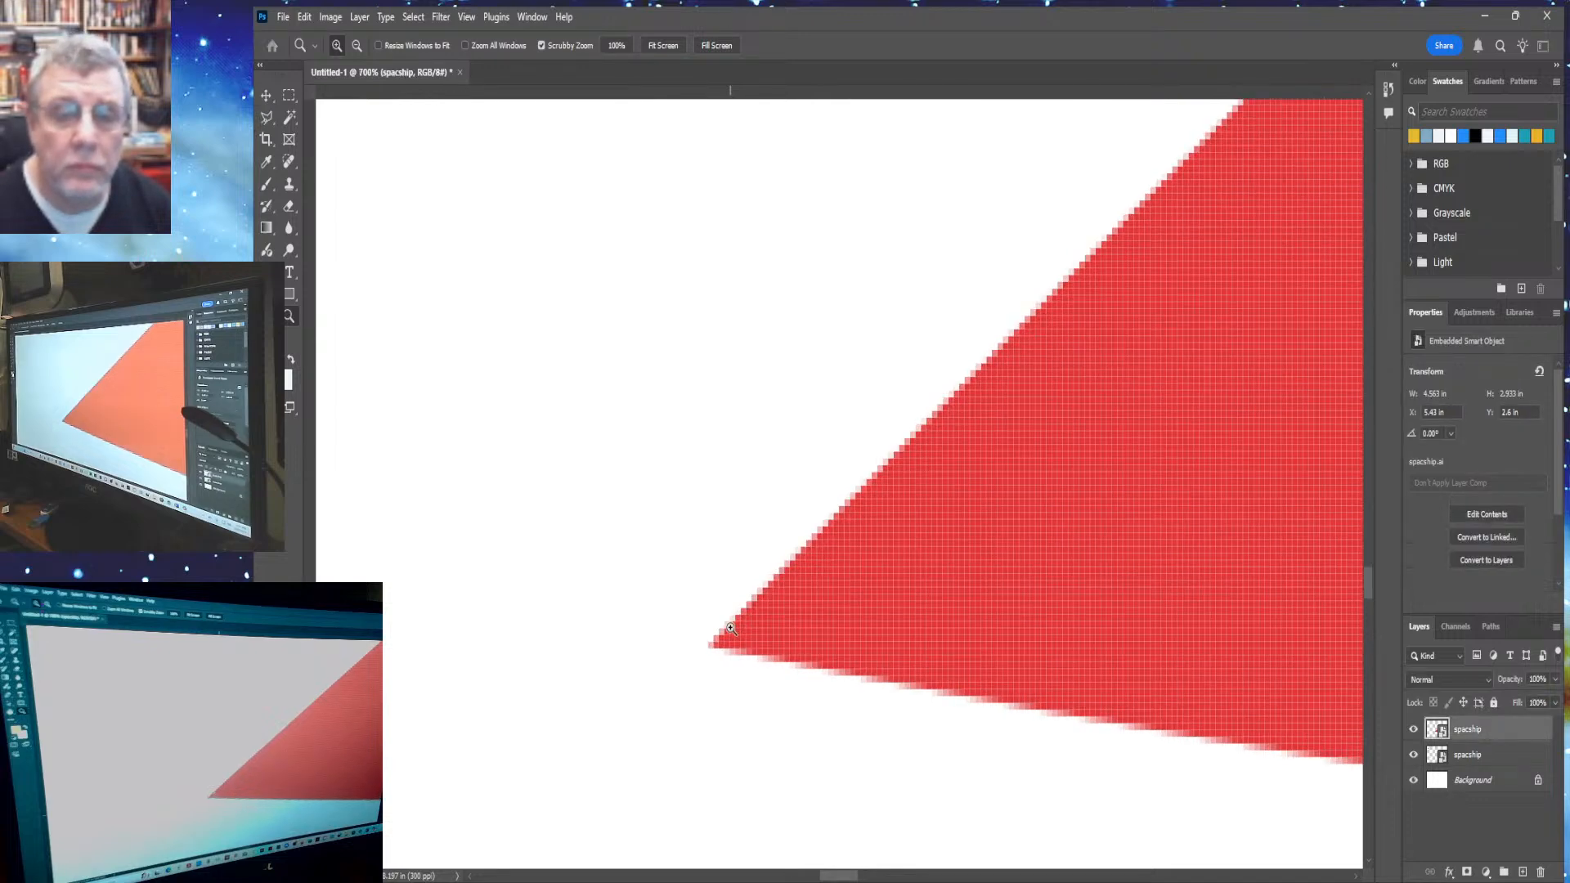
click(731, 628)
click(731, 628)
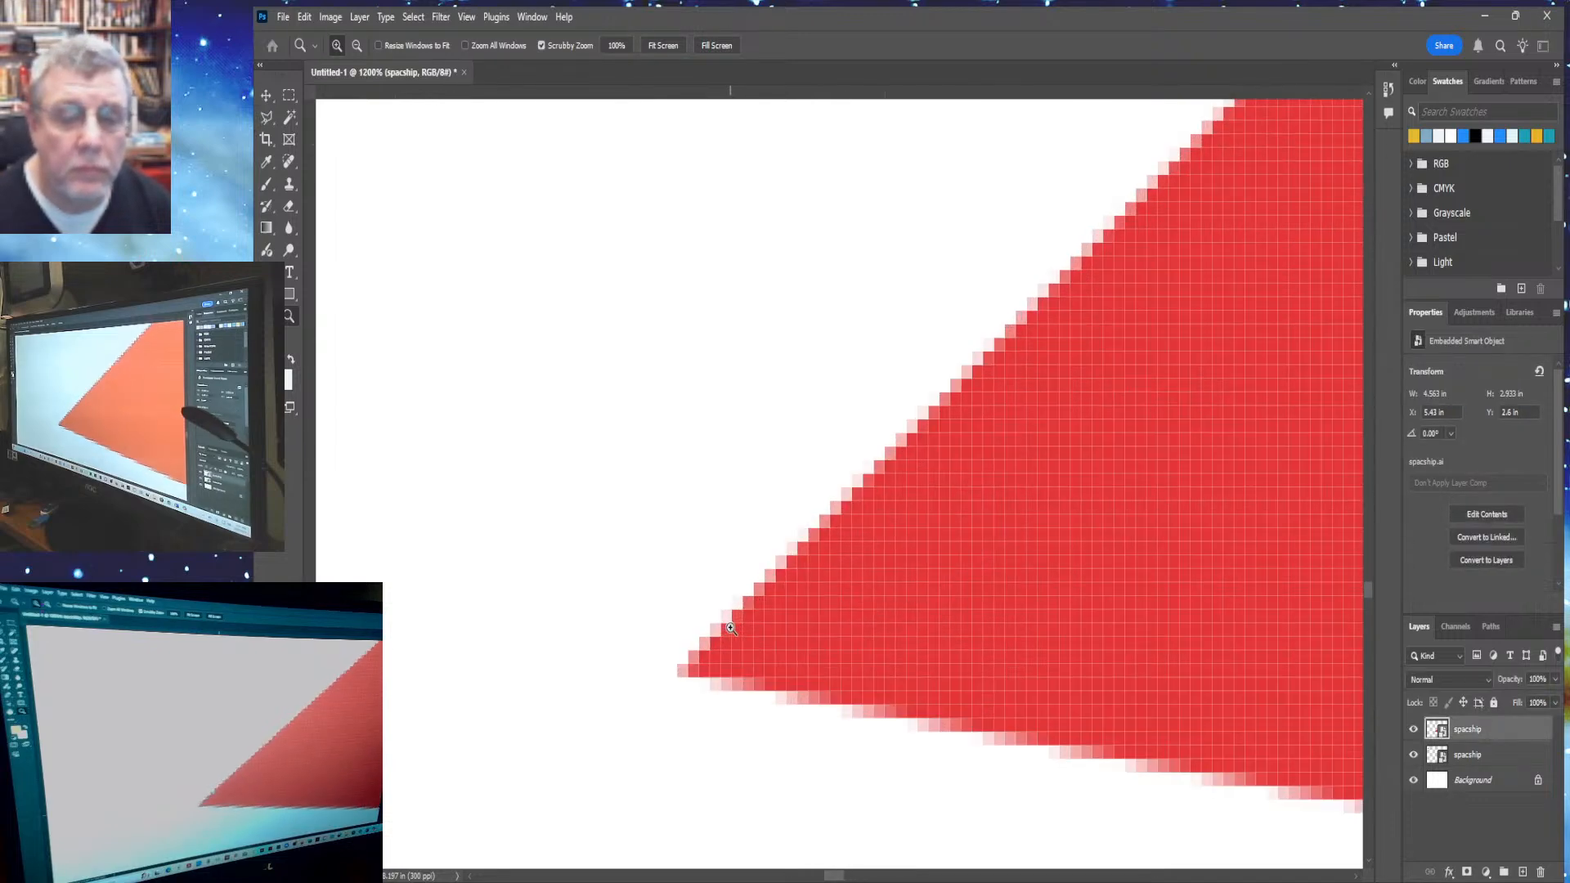
click(731, 628)
key(ctrl+0)
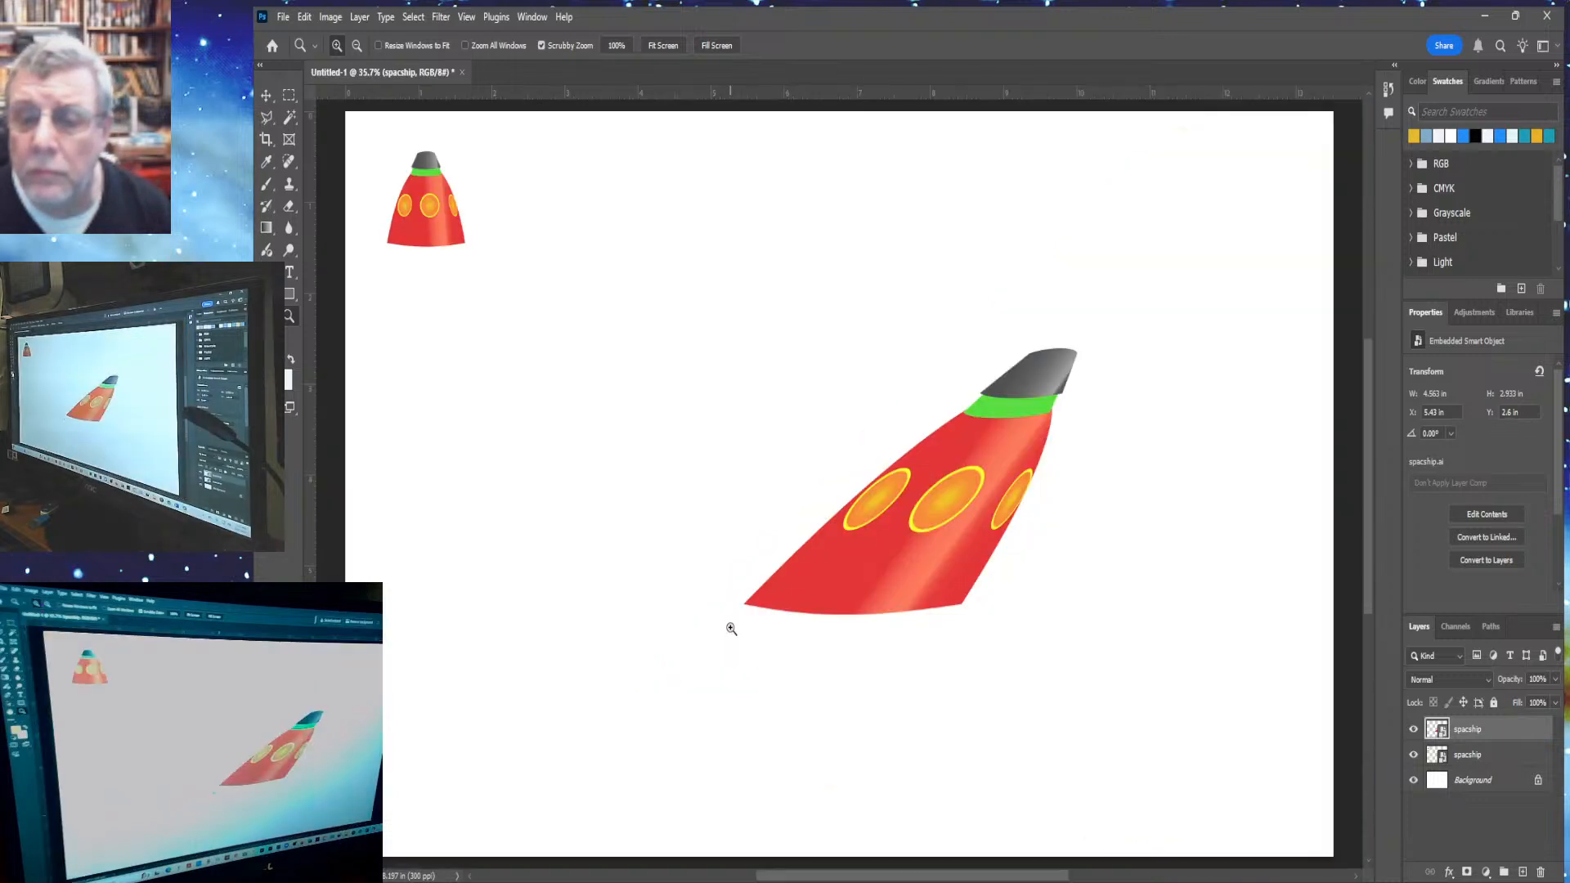
Examine the base and right-hand edge of the scaled-down spaceship at 400% magnification
click(459, 243)
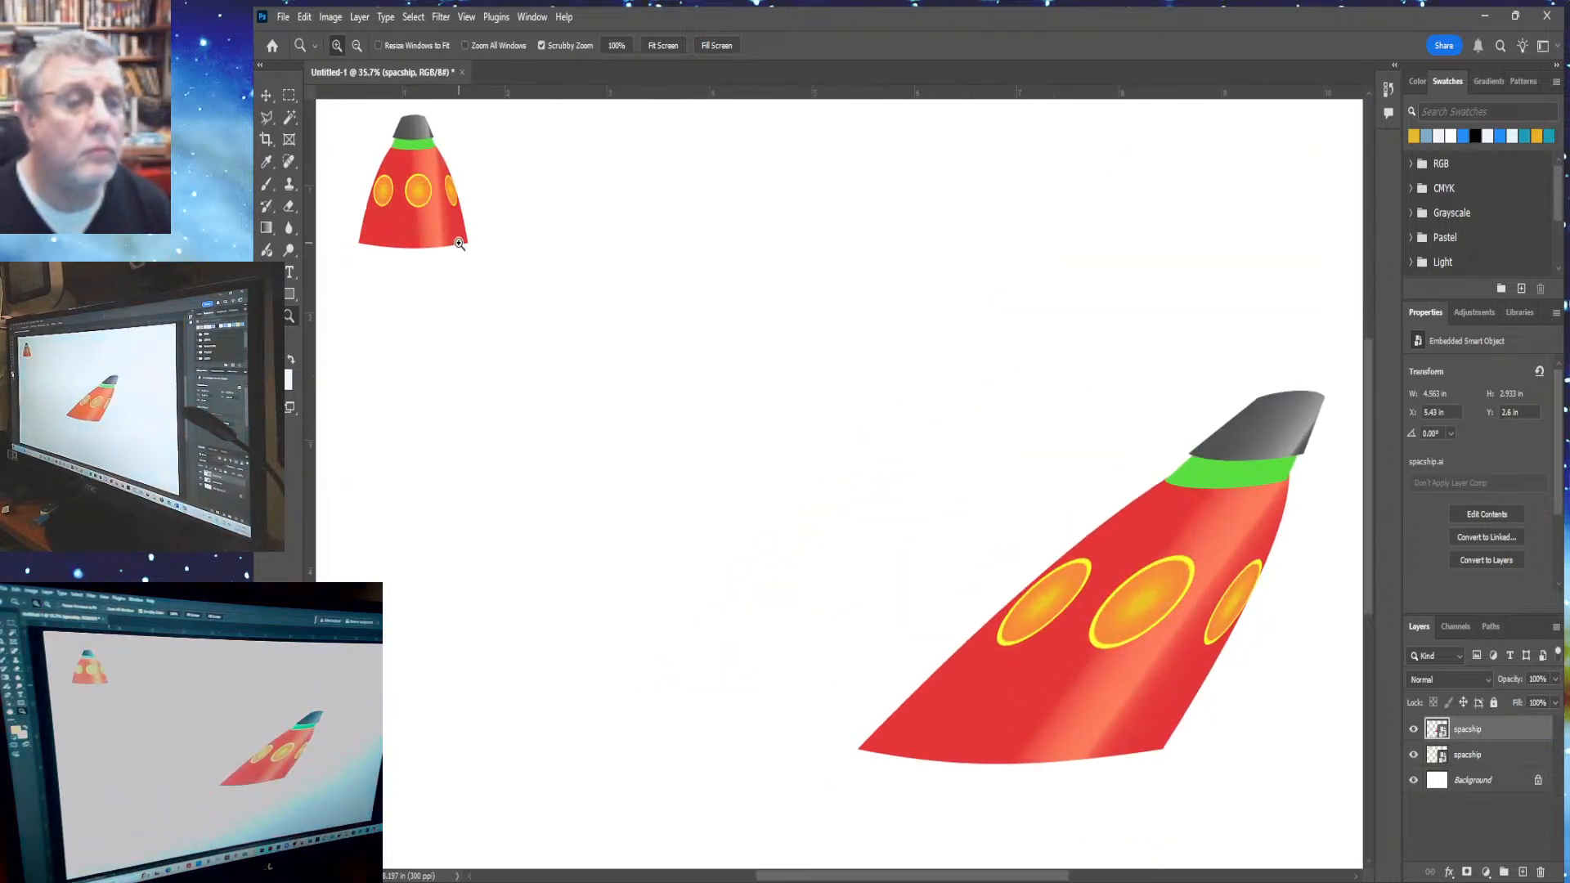
click(460, 242)
click(460, 241)
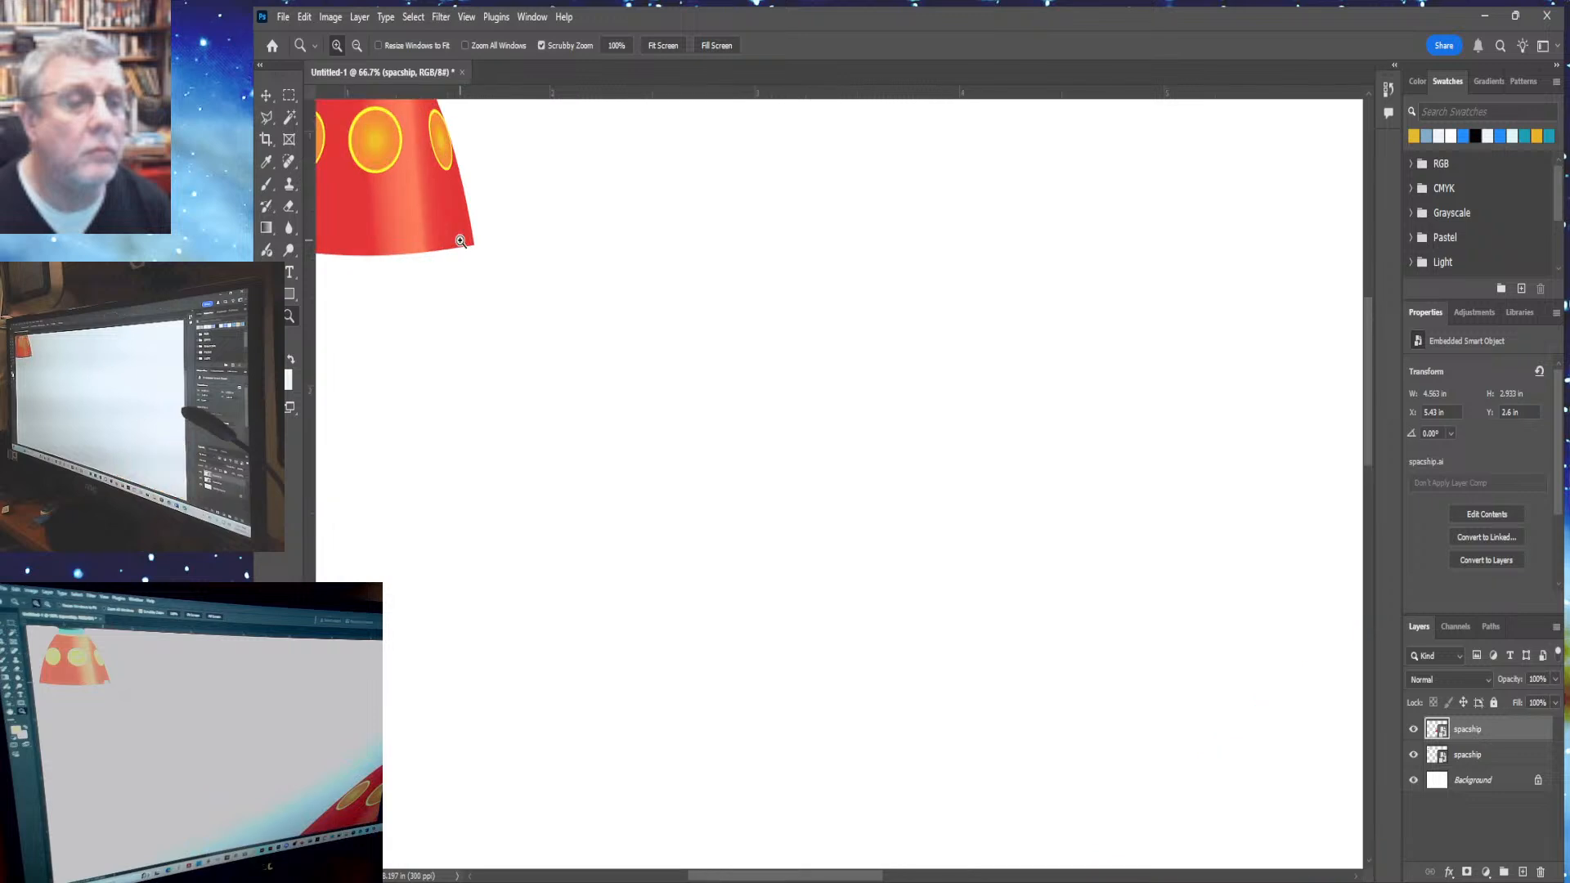
click(460, 241)
click(461, 241)
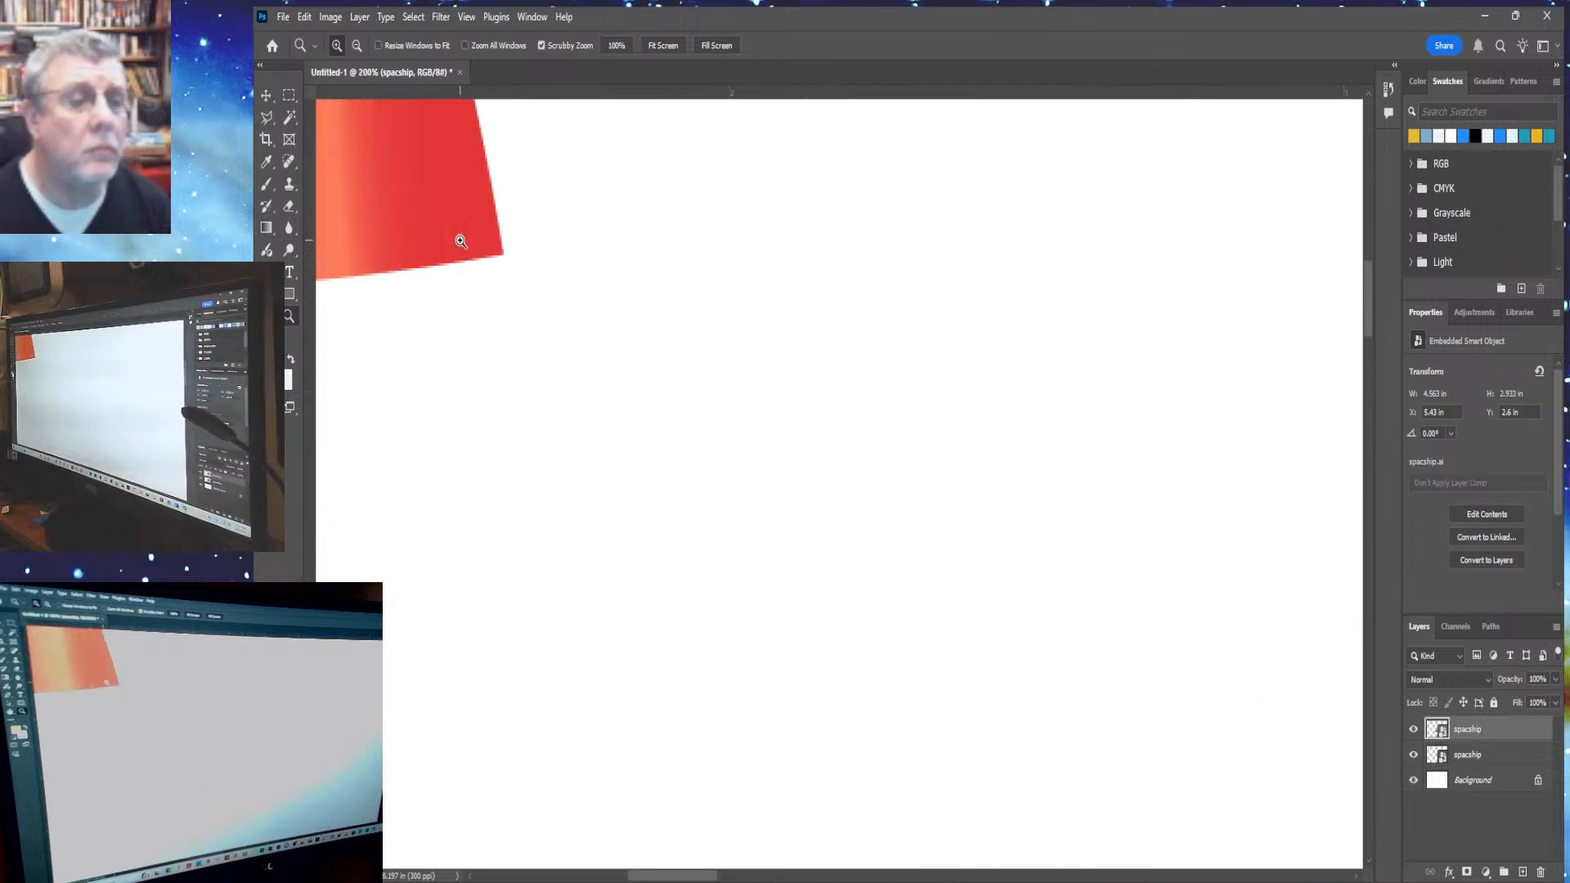
click(460, 241)
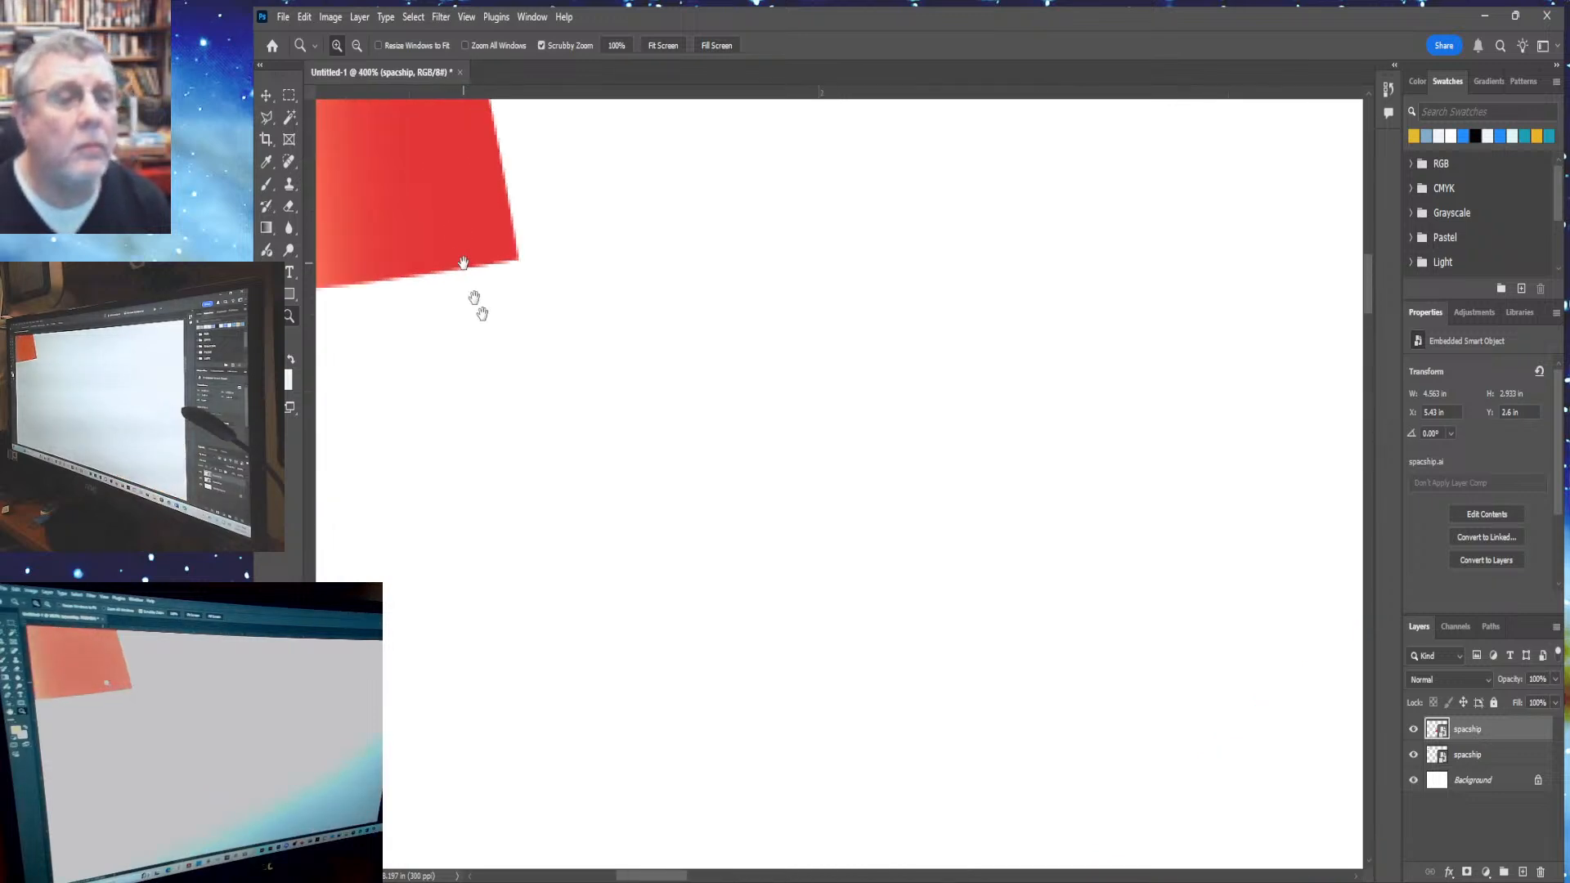
drag(463, 262, 931, 709)
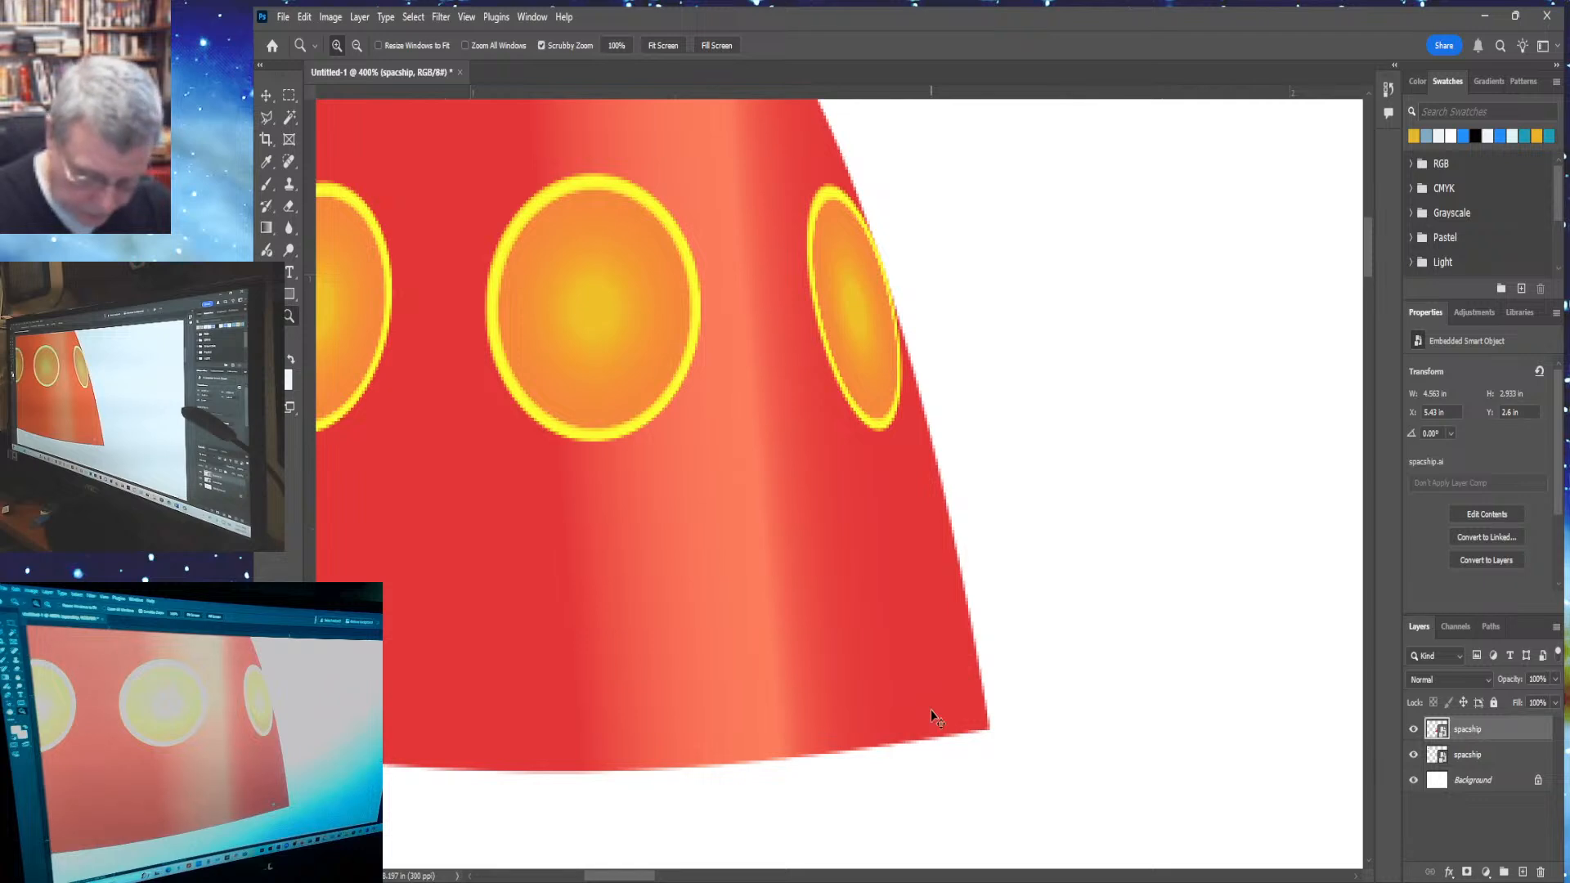
Close the Untitled-1 document without saving its changes
key(ctrl+0)
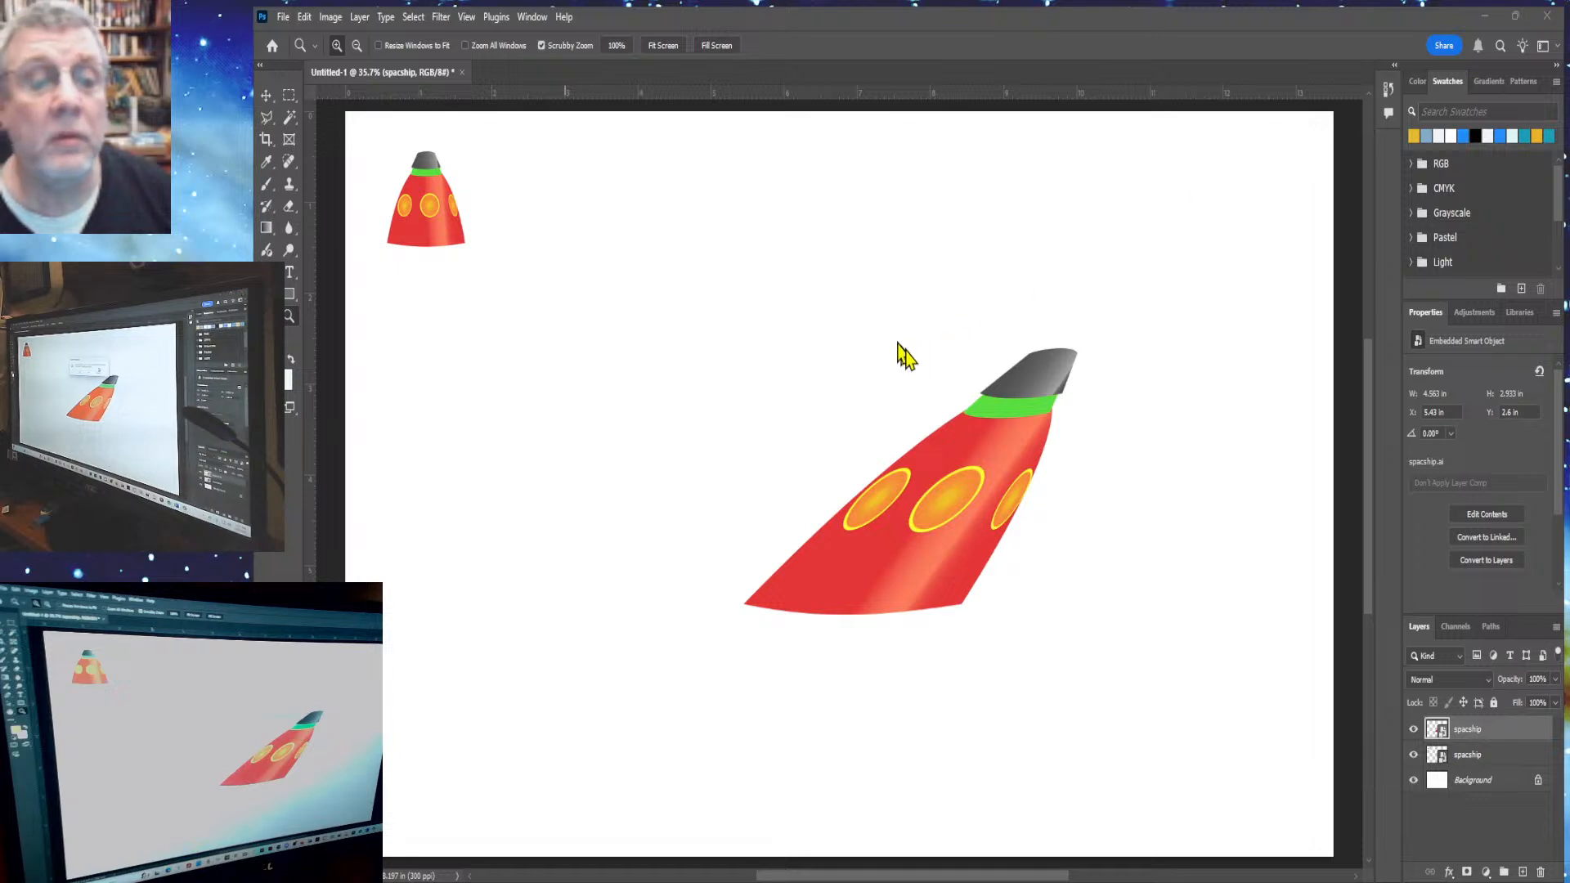
key(ctrl+w)
key(Escape)
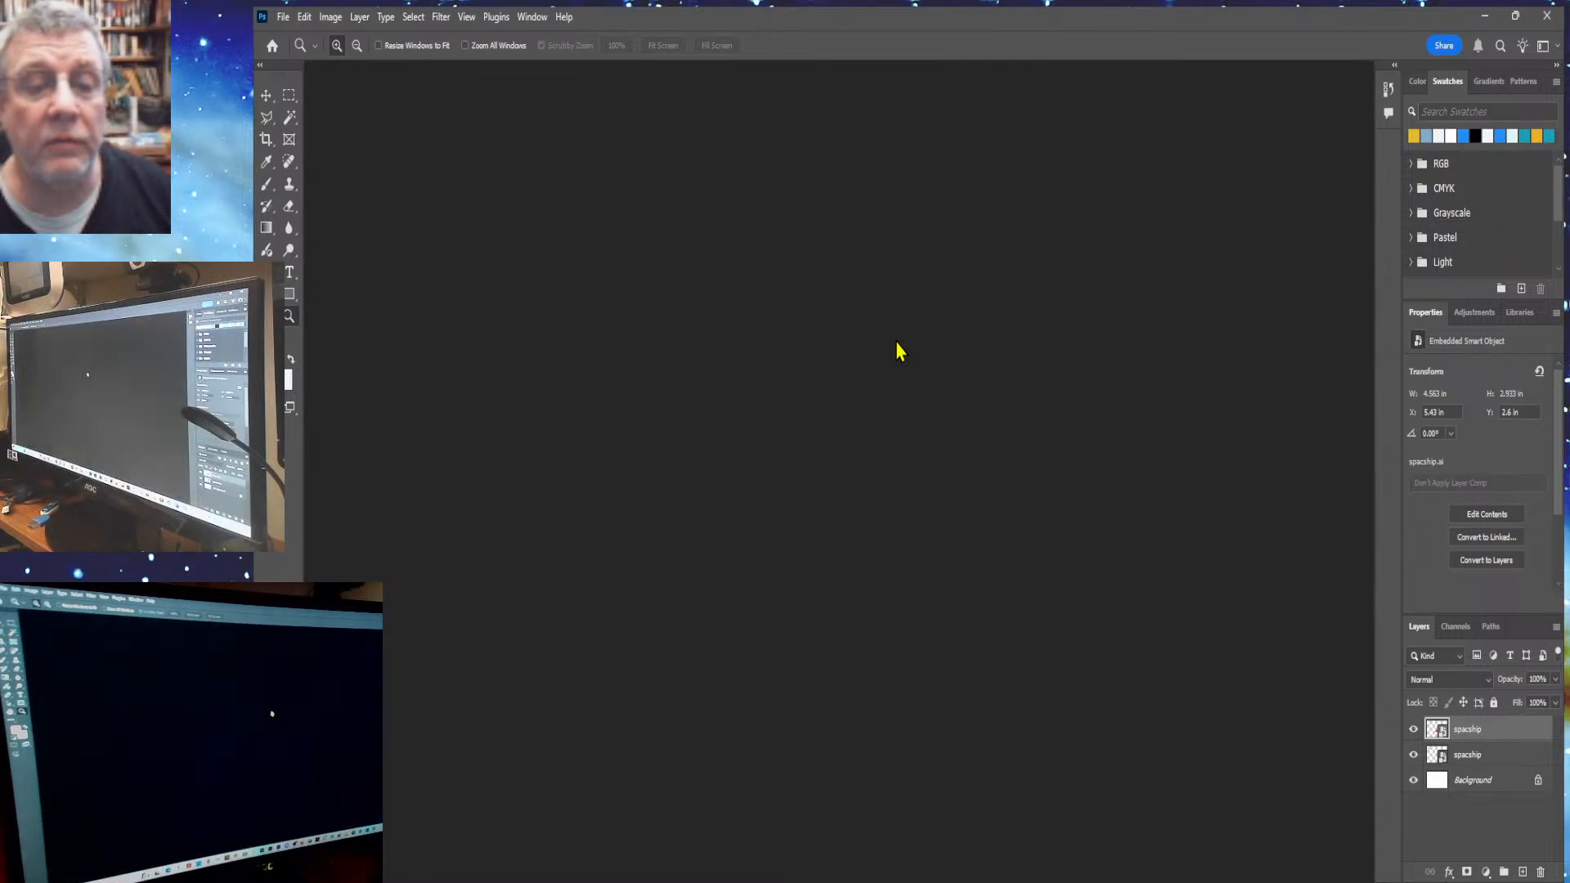